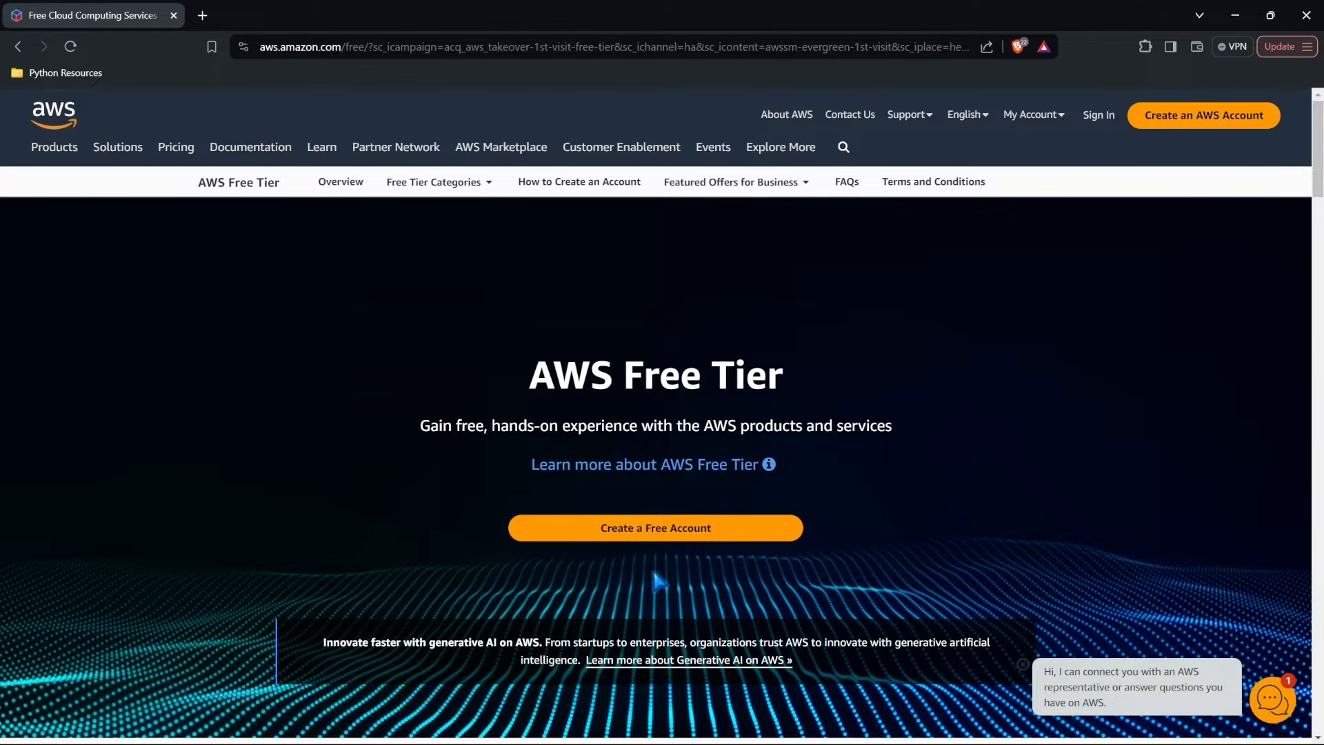
Start creating a free AWS account and enter the root user email address.
{"action": "left_click", "coordinate": [654, 537]}
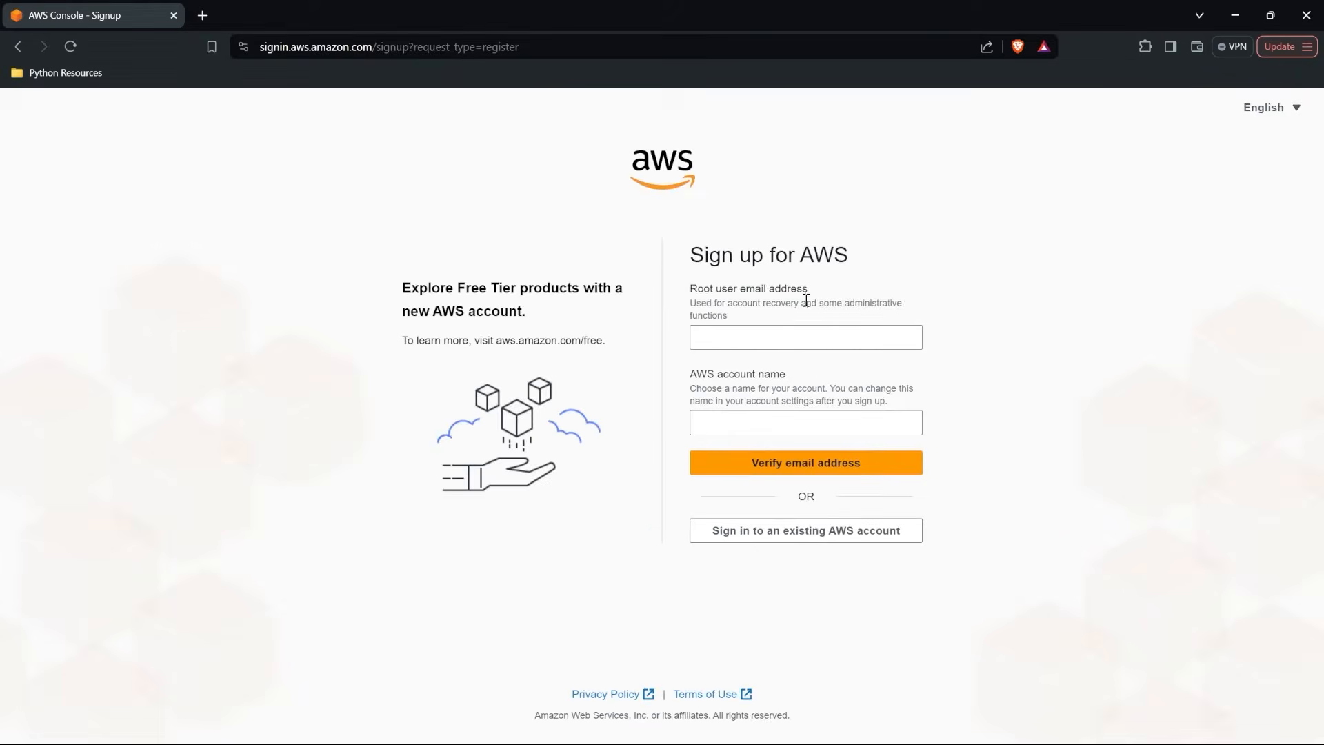
{"action": "left_click", "coordinate": [800, 336]}
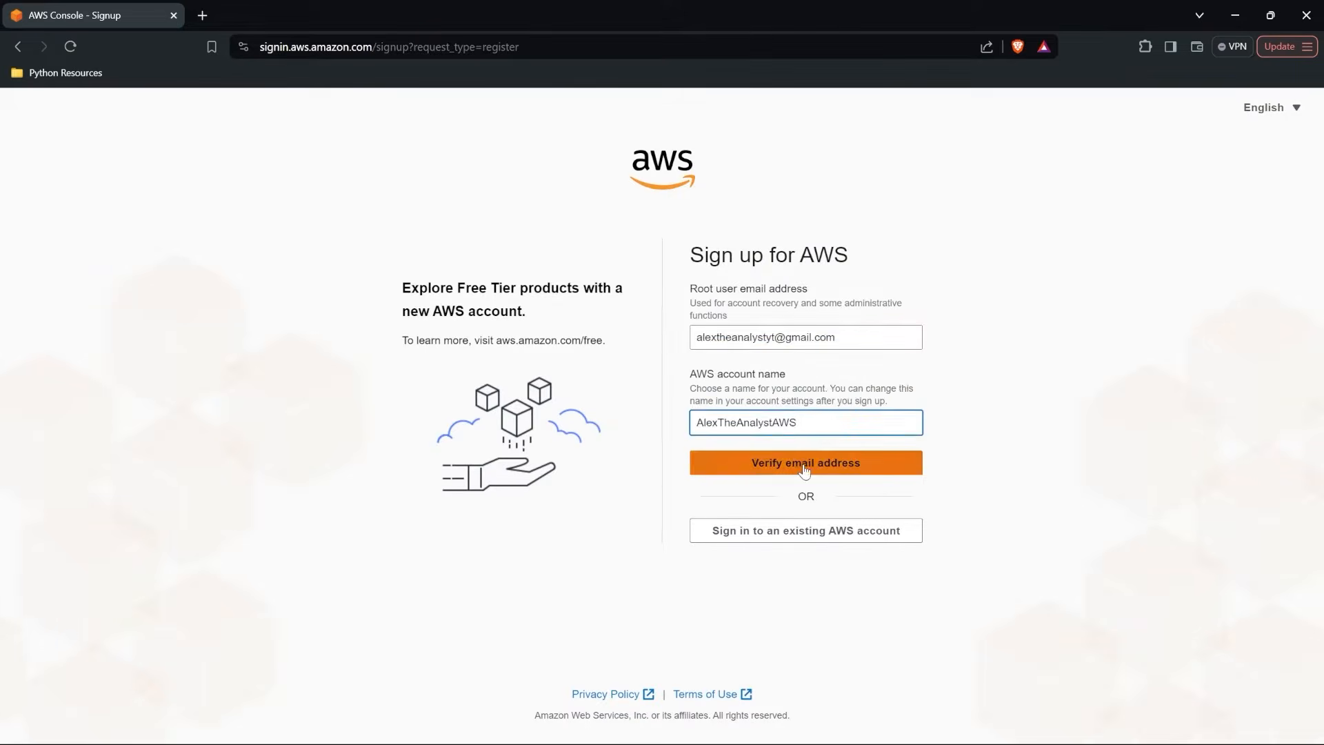
{"action": "left_click", "coordinate": [804, 467]}
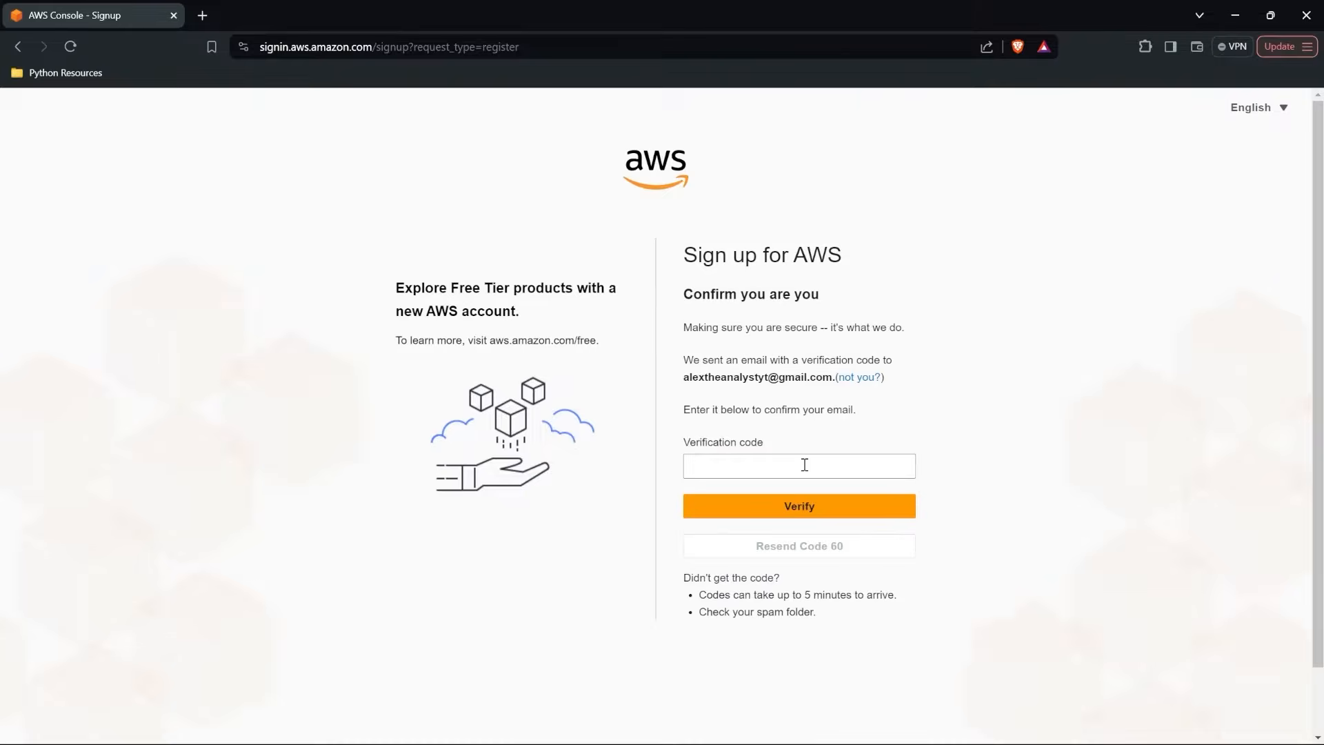
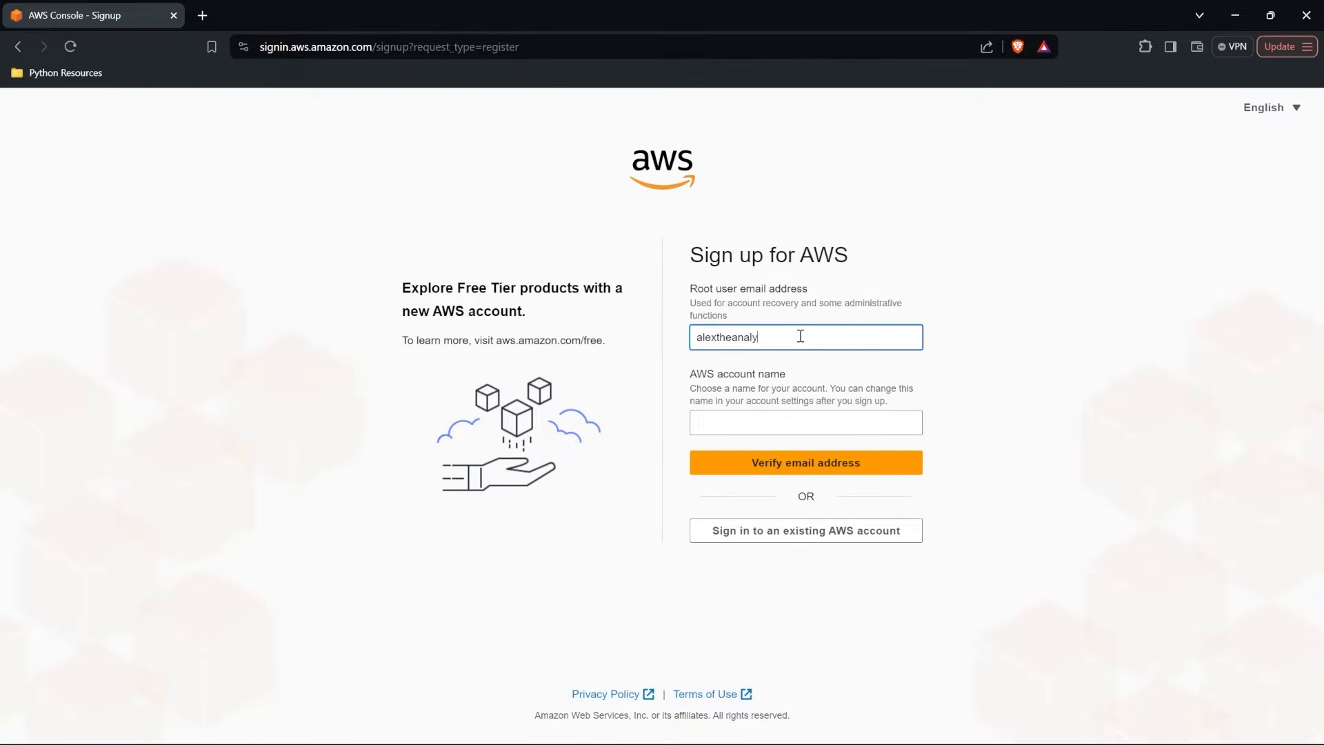
Enter the AWS account name and verify the email address with the emailed verification code.
{"action": "left_click", "coordinate": [786, 416]}
{"action": "type", "text": "AlexTheAnalystAWS"}
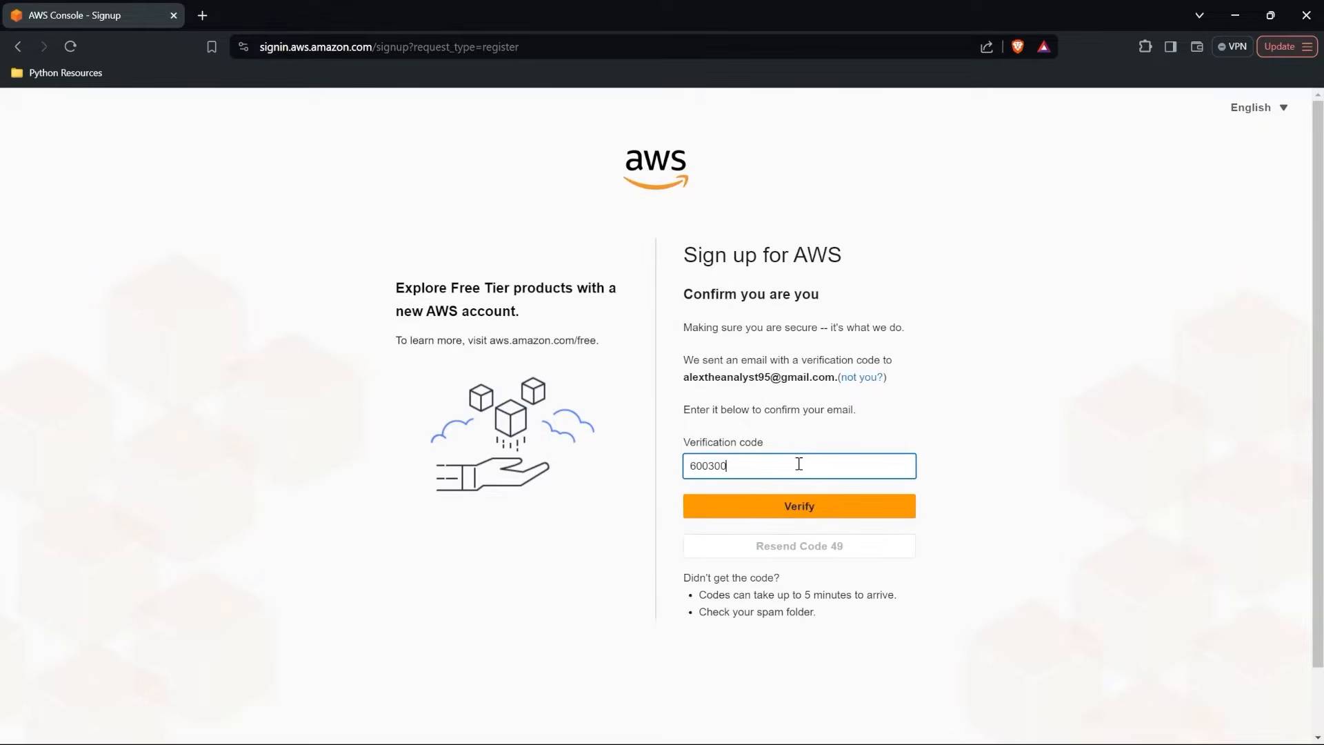
{"action": "left_click", "coordinate": [799, 507]}
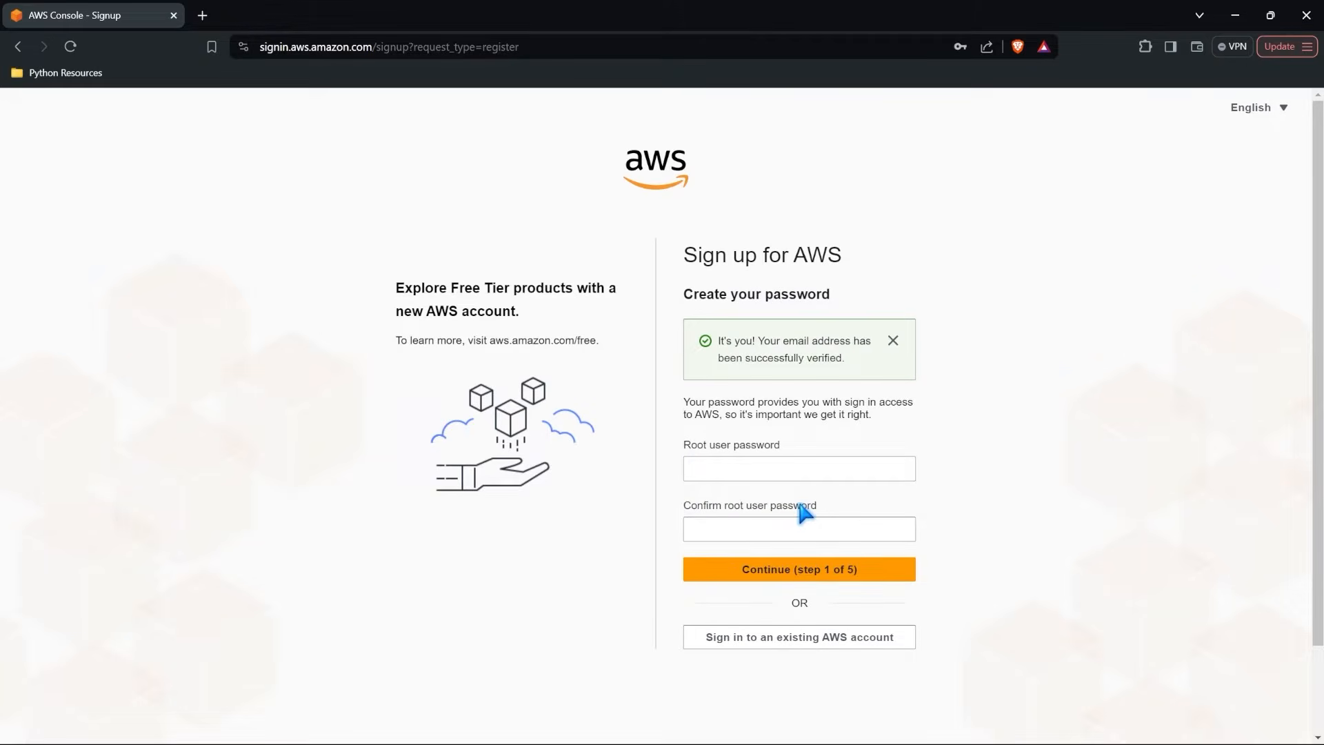
Create the root user password, confirm it in the second field and continue the sign-up.
{"action": "left_click", "coordinate": [780, 465]}
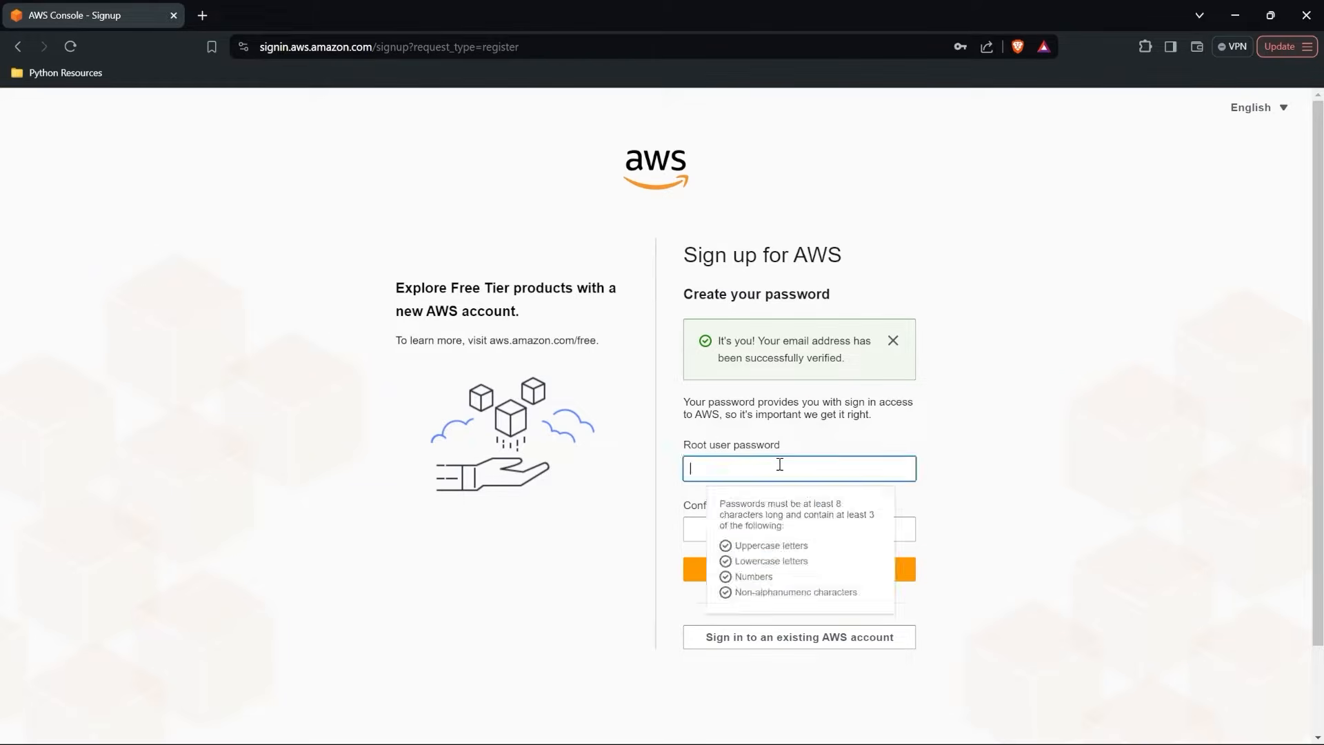
{"action": "type", "text": "•••••••••••"}
{"action": "key", "text": "Tab"}
{"action": "type", "text": "•••••••••••"}
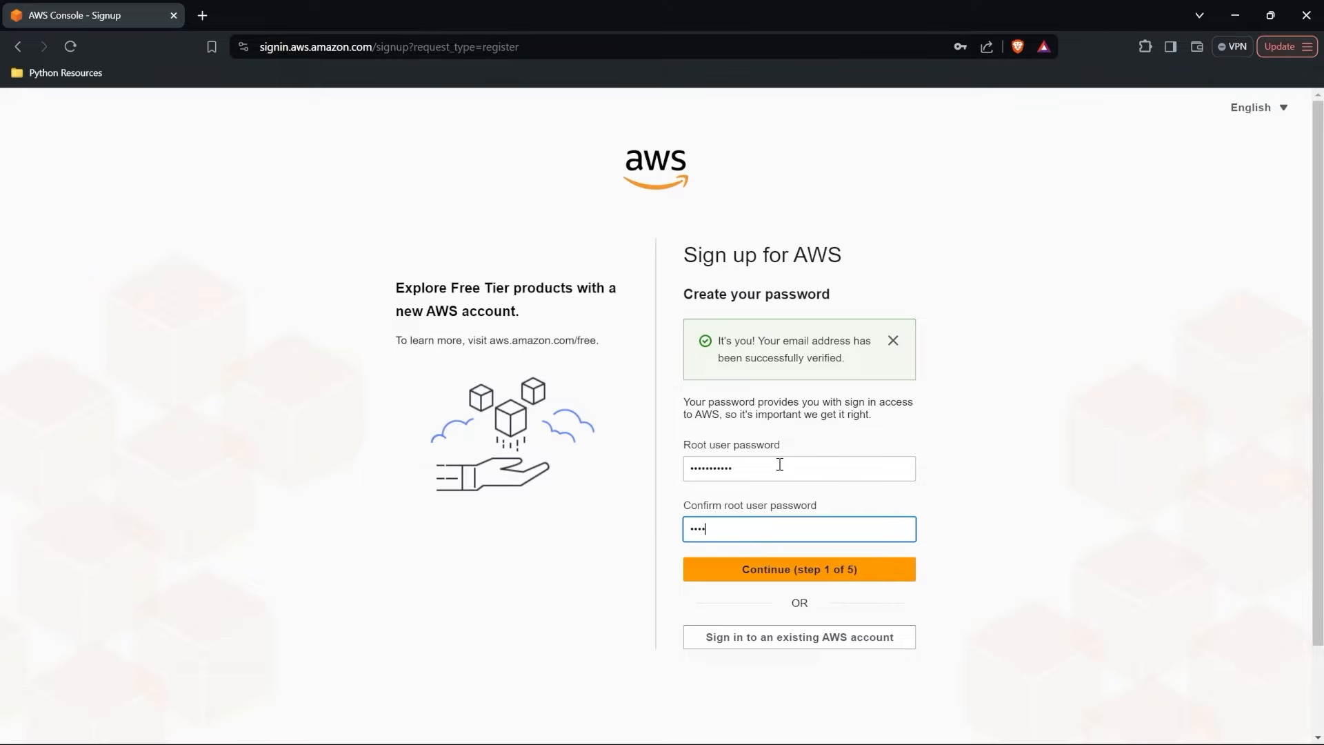
{"action": "left_click", "coordinate": [804, 568]}
{"action": "left_click", "coordinate": [807, 585]}
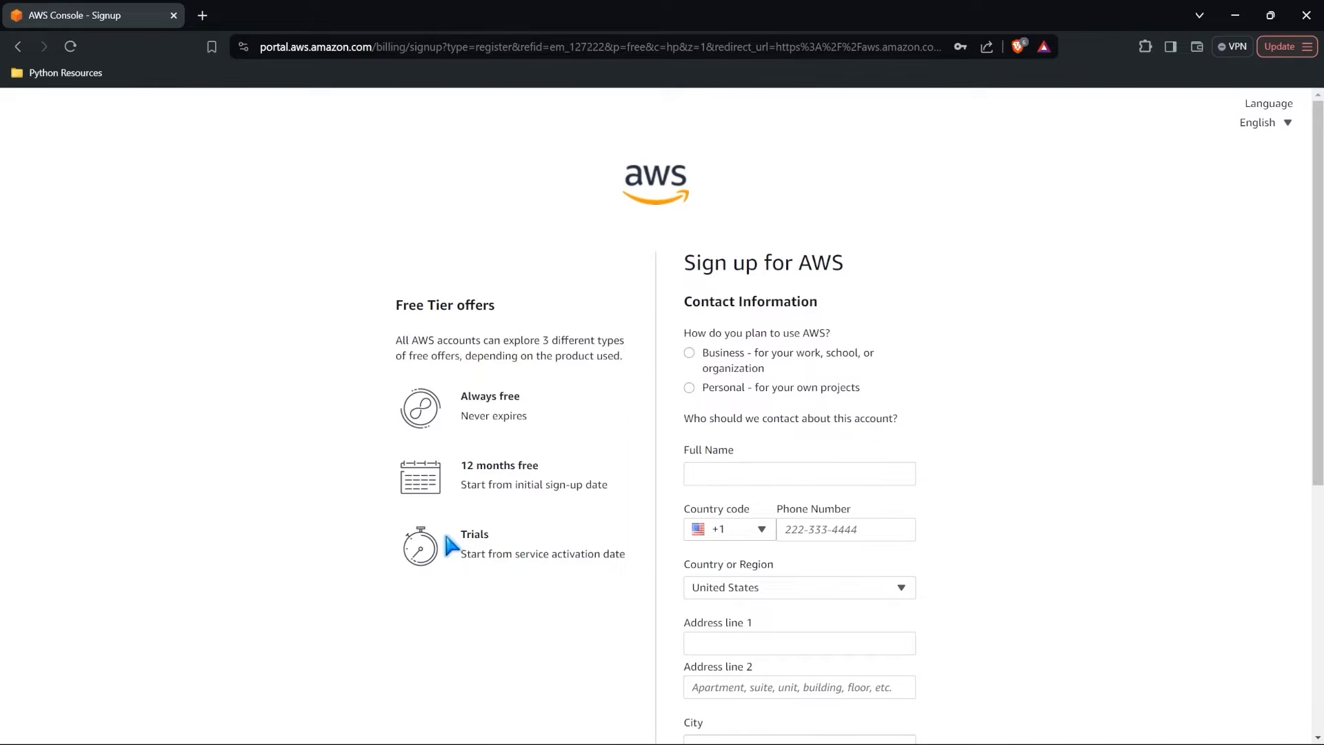
Review the contact information form and the phone verification options for confirming the identity.
{"action": "scroll", "coordinate": [870, 355], "scroll_direction": "down", "scroll_amount": 5}
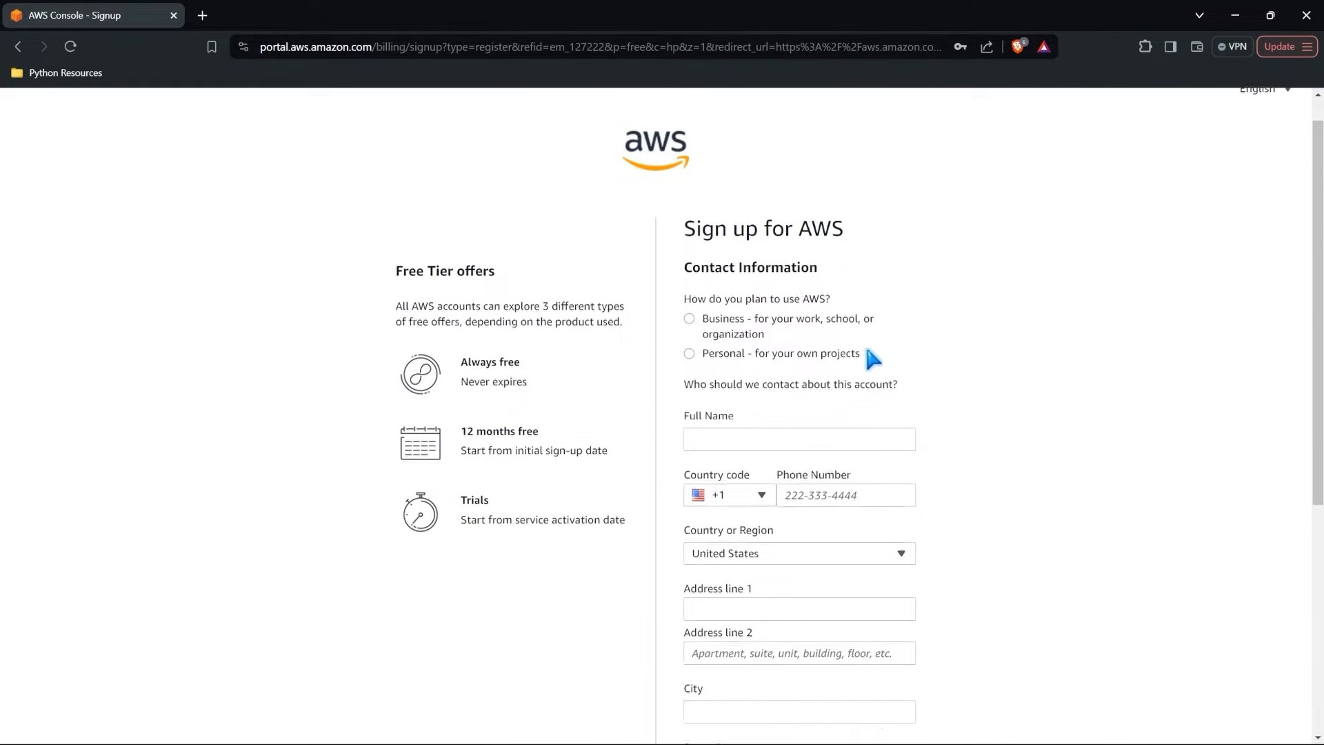
{"action": "scroll", "coordinate": [870, 355], "scroll_direction": "up", "scroll_amount": 5}
{"action": "scroll", "coordinate": [871, 355], "scroll_direction": "down", "scroll_amount": 5}
{"action": "scroll", "coordinate": [871, 356], "scroll_direction": "up", "scroll_amount": 3}
{"action": "scroll", "coordinate": [871, 357], "scroll_direction": "up", "scroll_amount": 1}
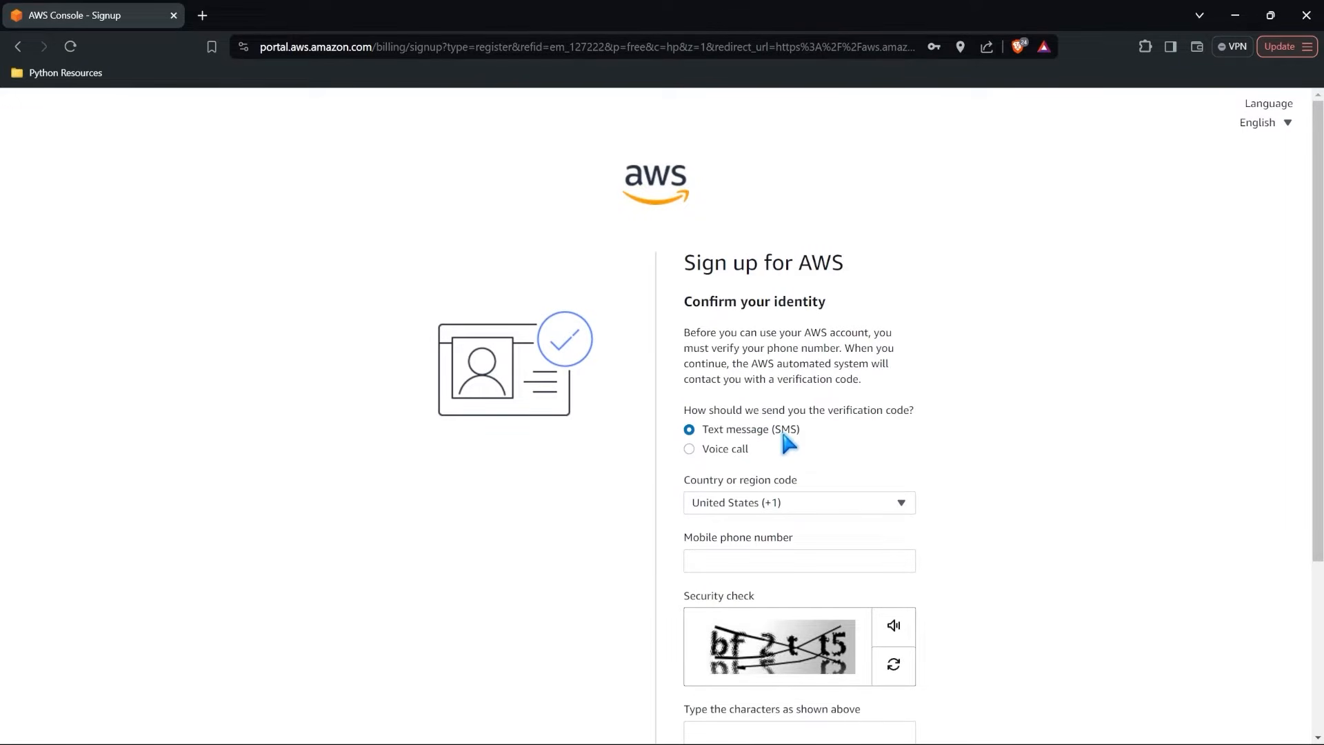
{"action": "scroll", "coordinate": [745, 442], "scroll_direction": "down", "scroll_amount": 2}
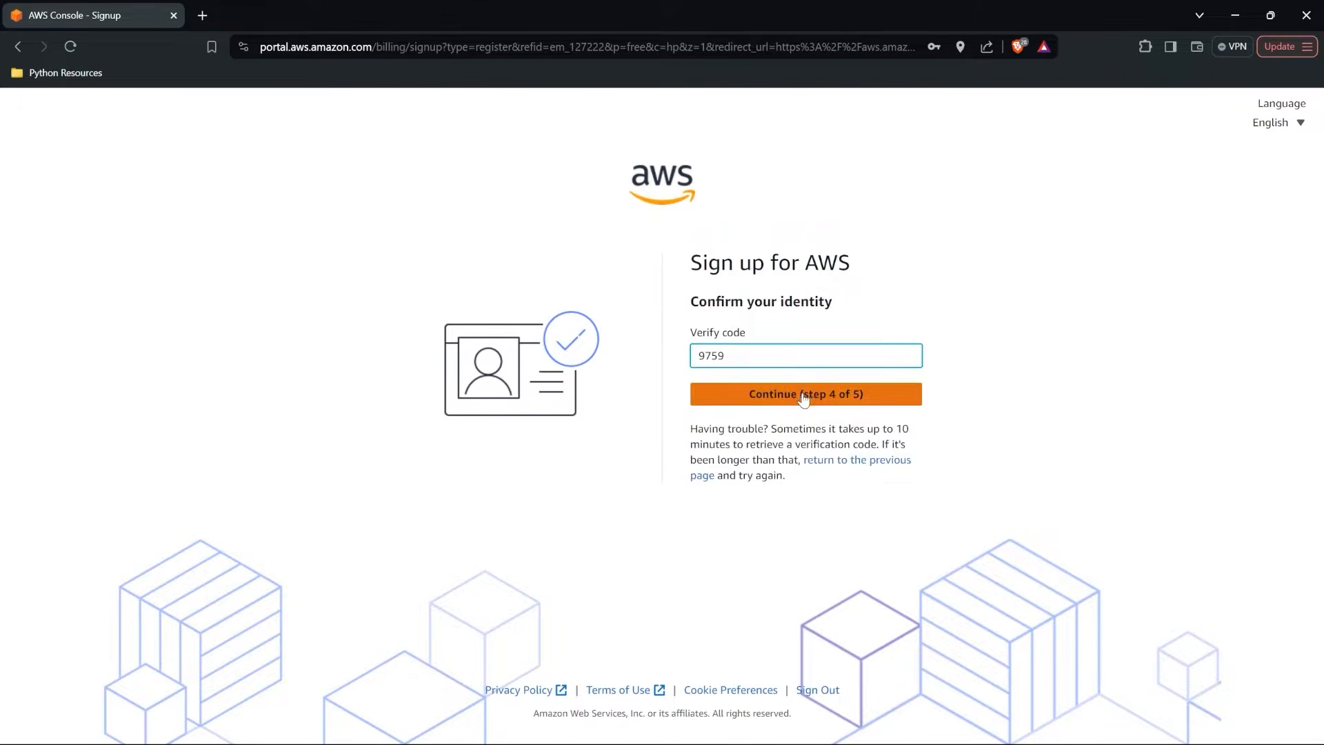
{"action": "left_click", "coordinate": [807, 395]}
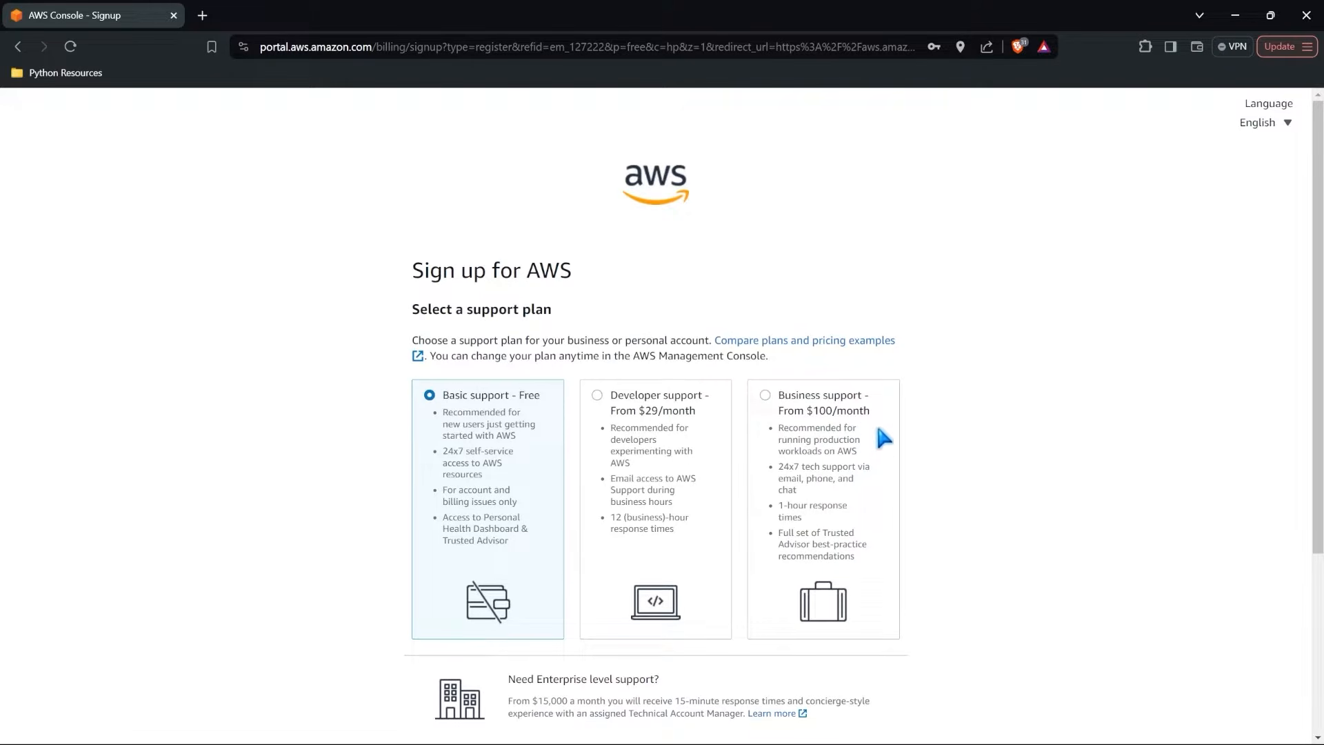
Complete the sign-up with the Basic support - Free plan.
{"action": "scroll", "coordinate": [876, 410], "scroll_direction": "down", "scroll_amount": 1}
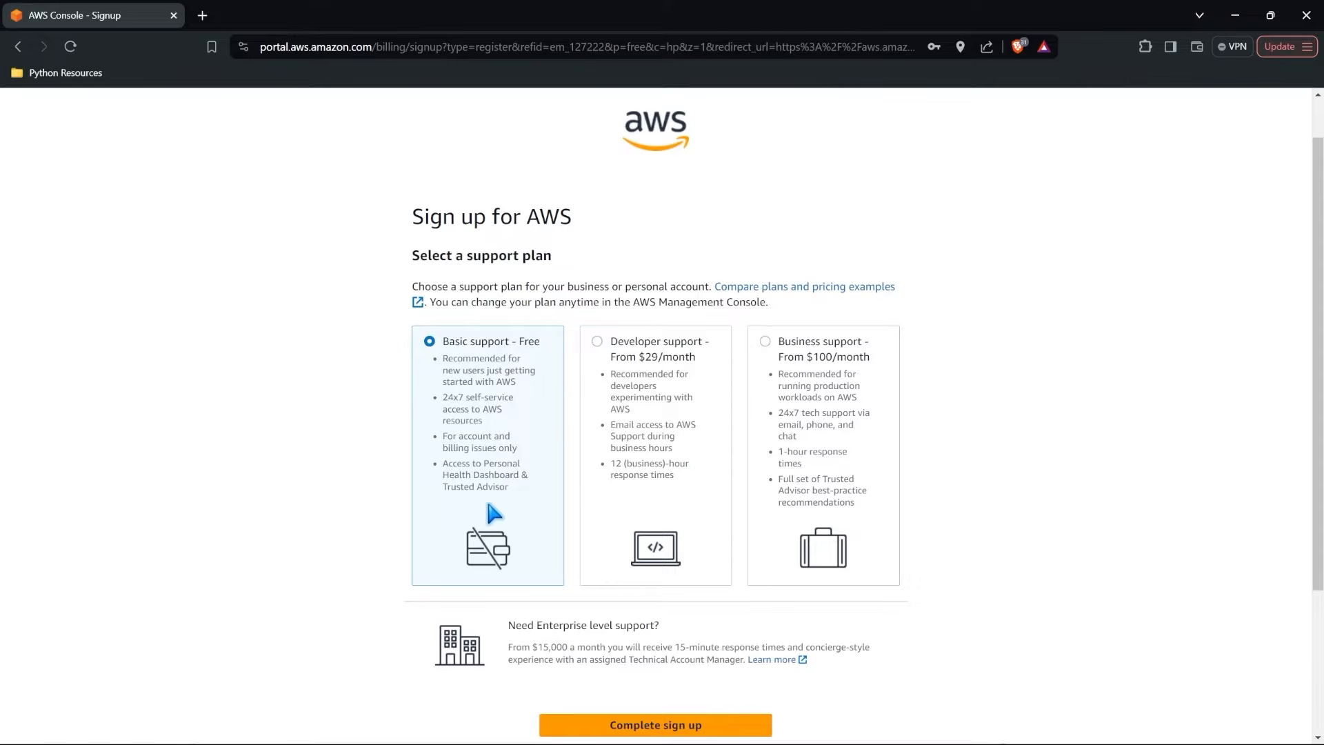
{"action": "scroll", "coordinate": [494, 513], "scroll_direction": "down", "scroll_amount": 1}
{"action": "scroll", "coordinate": [491, 510], "scroll_direction": "down", "scroll_amount": 1}
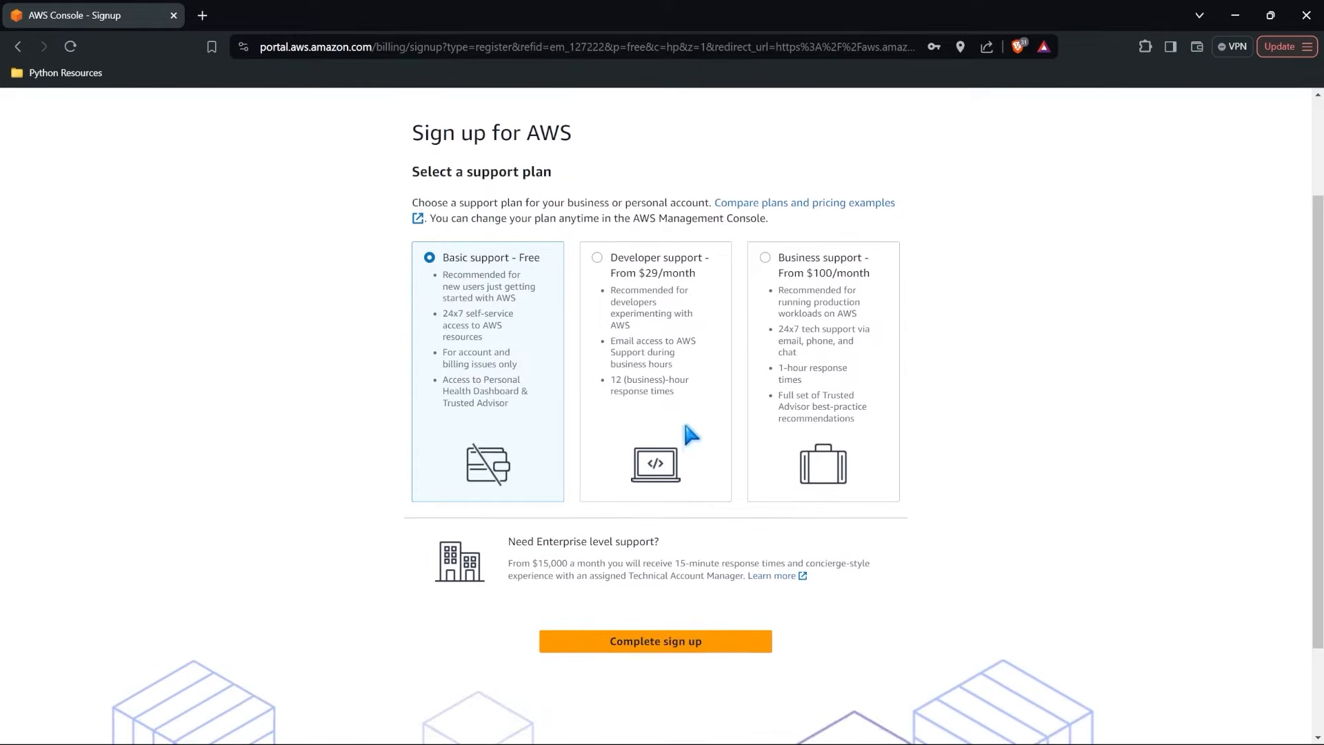
{"action": "scroll", "coordinate": [693, 469], "scroll_direction": "down", "scroll_amount": 1}
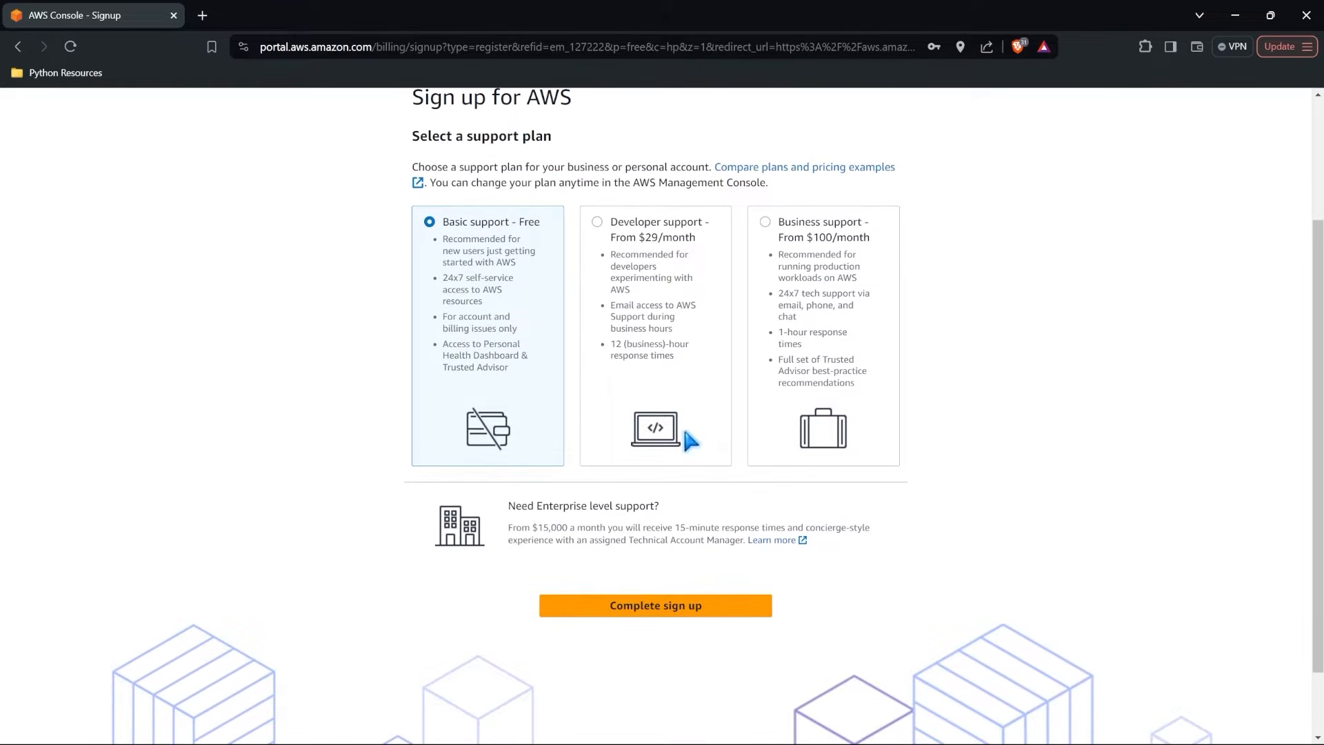
{"action": "left_click", "coordinate": [655, 604]}
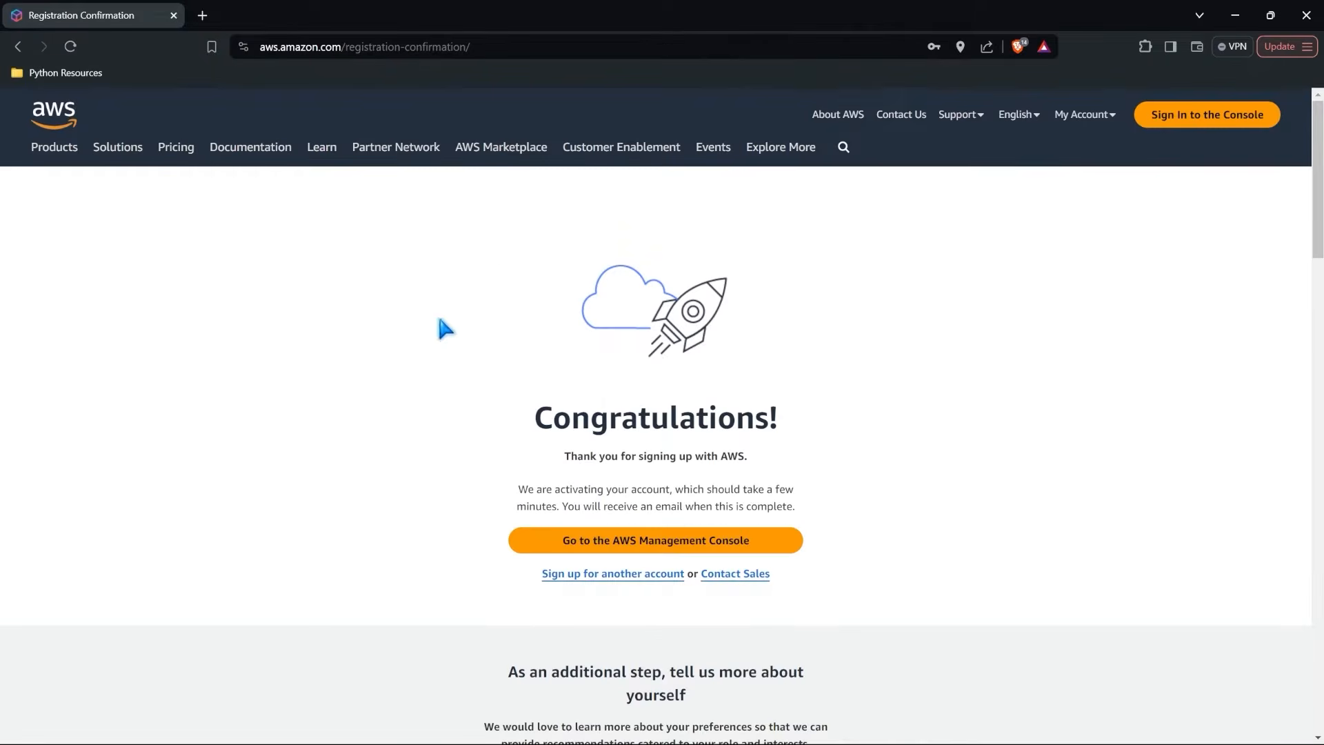
Go to the AWS Management Console and work through its introductory tips until they are dismissed.
{"action": "left_click", "coordinate": [663, 548]}
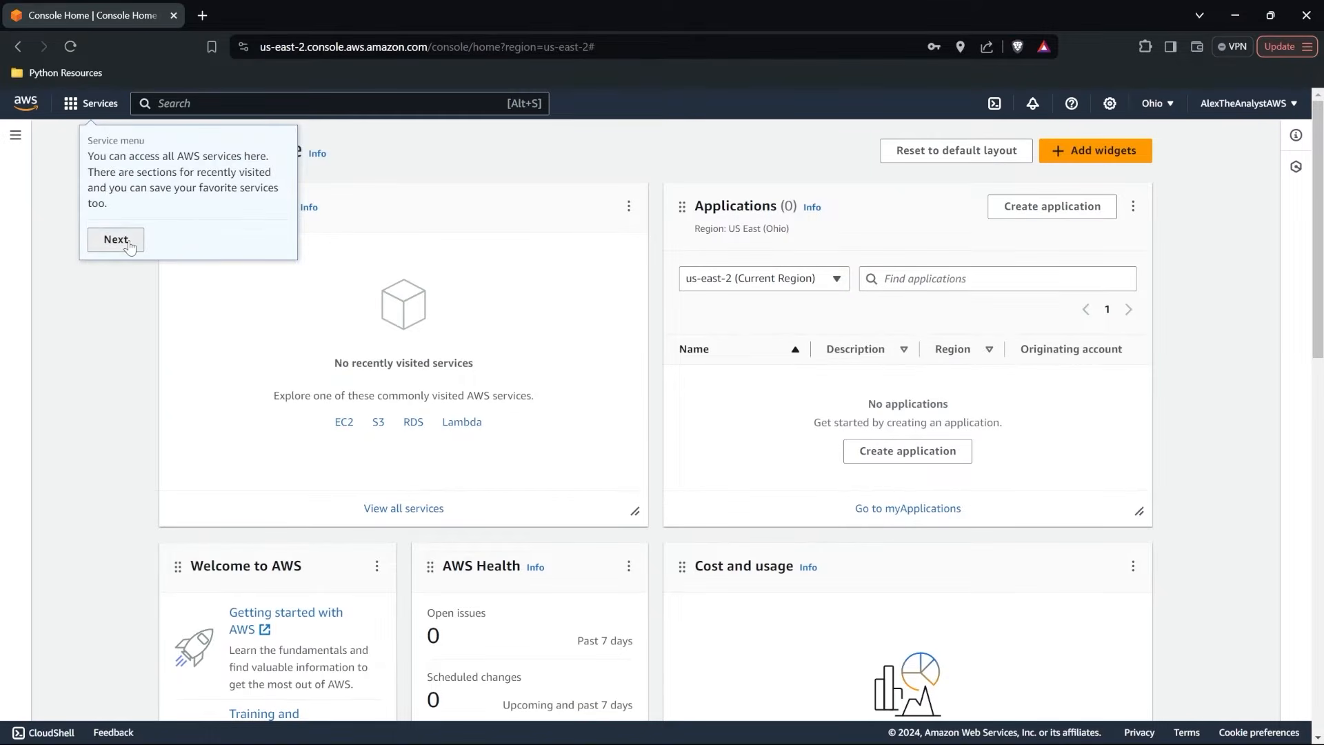
{"action": "left_click", "coordinate": [126, 240]}
{"action": "left_click", "coordinate": [180, 219]}
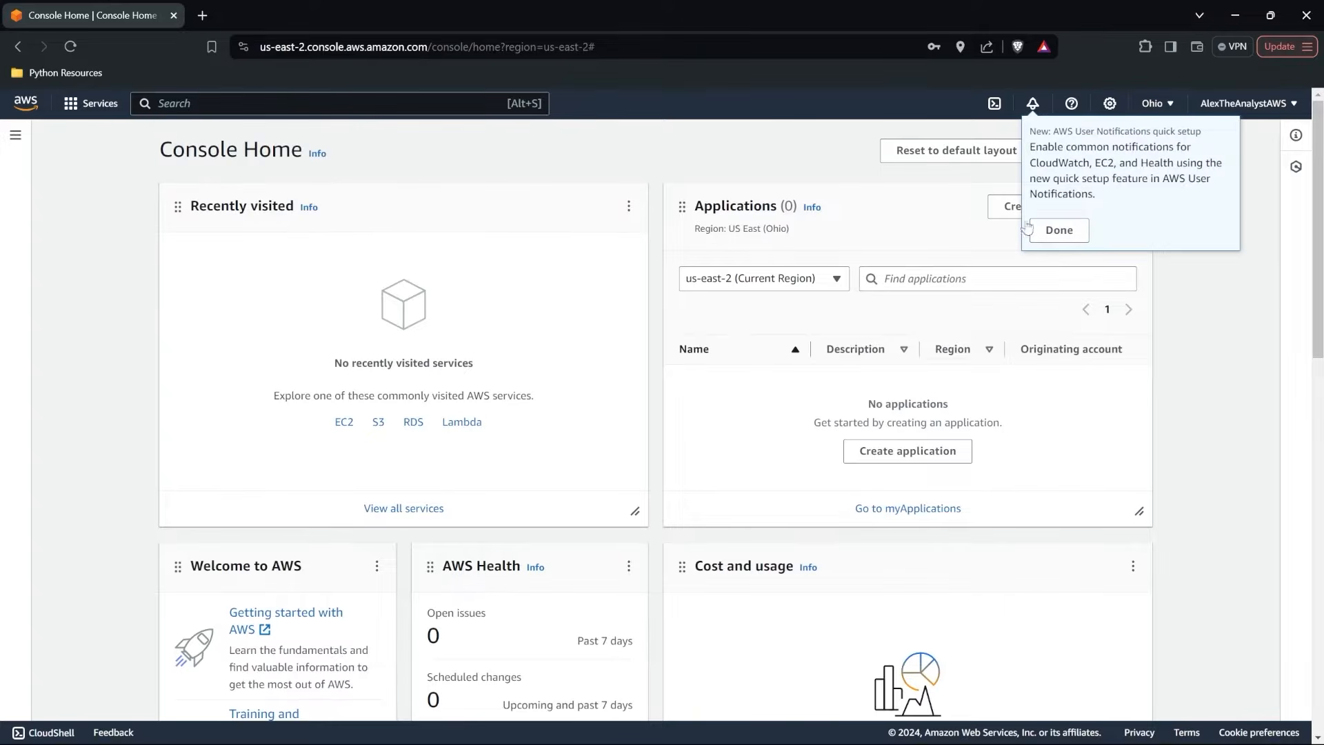
{"action": "left_click", "coordinate": [1061, 247]}
{"action": "left_click", "coordinate": [1137, 278]}
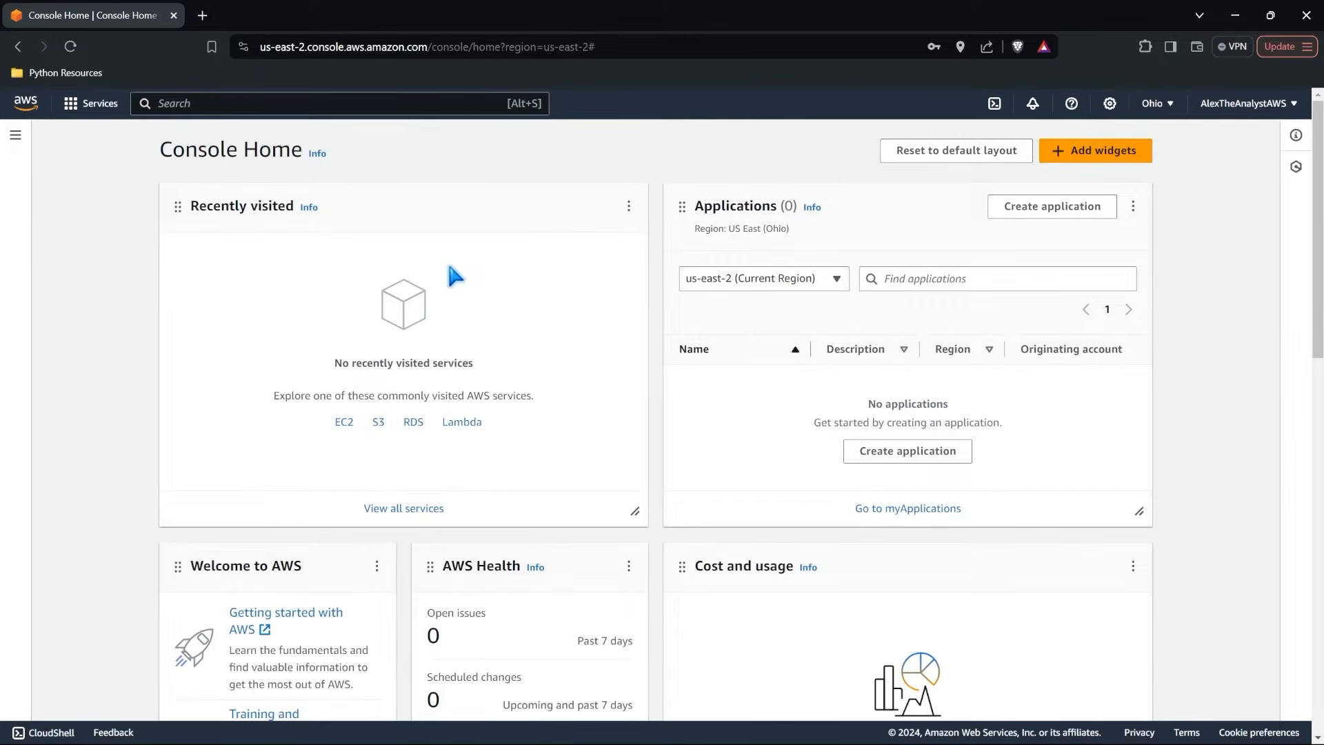
Examine the Console Home widgets and the additional widgets available to add, leaving the layout as it is.
{"action": "scroll", "coordinate": [455, 276], "scroll_direction": "down", "scroll_amount": 1}
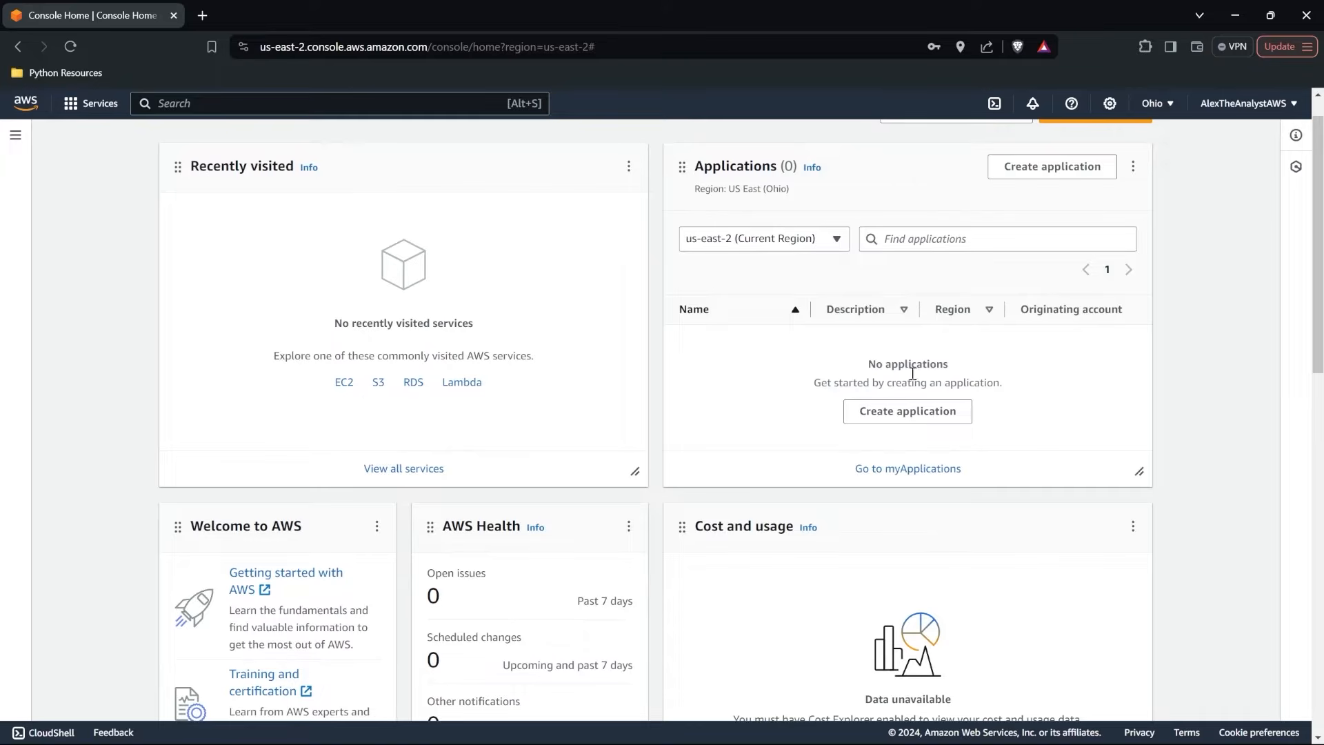
{"action": "scroll", "coordinate": [740, 408], "scroll_direction": "down", "scroll_amount": 3}
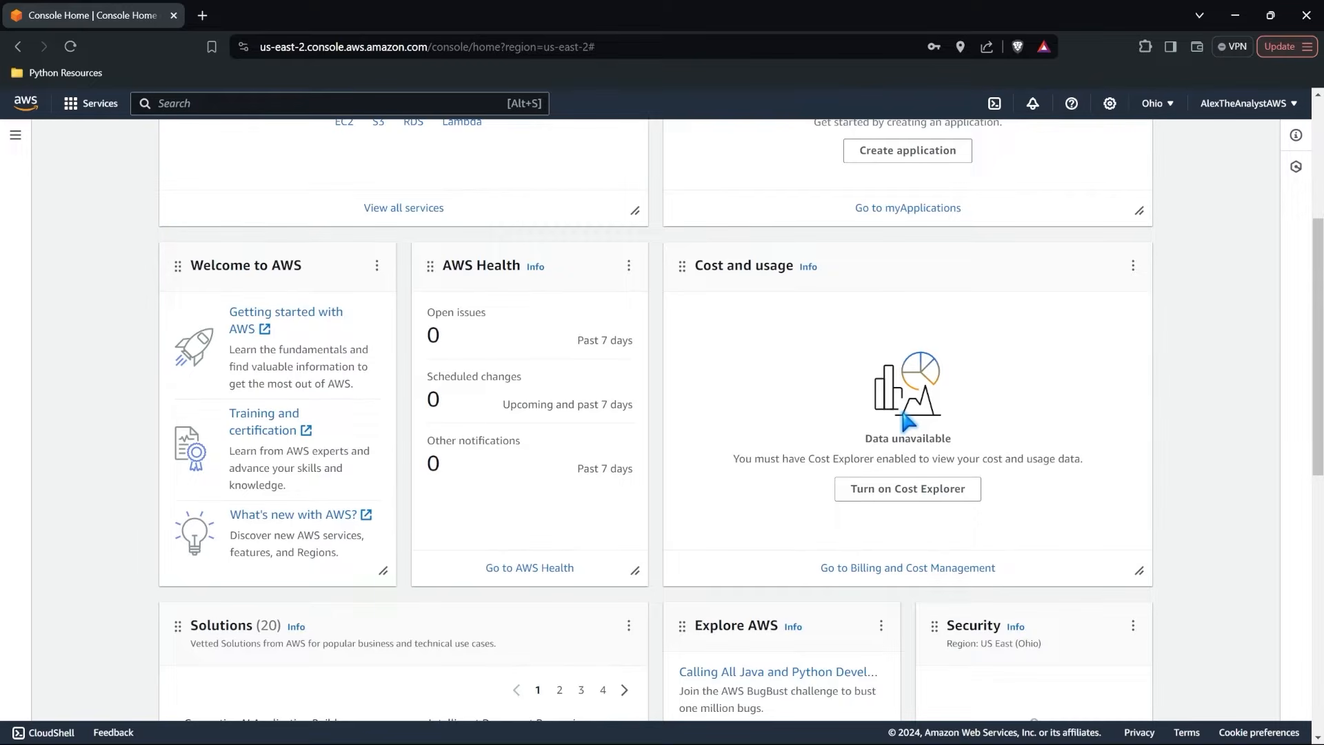
{"action": "scroll", "coordinate": [905, 418], "scroll_direction": "up", "scroll_amount": 4}
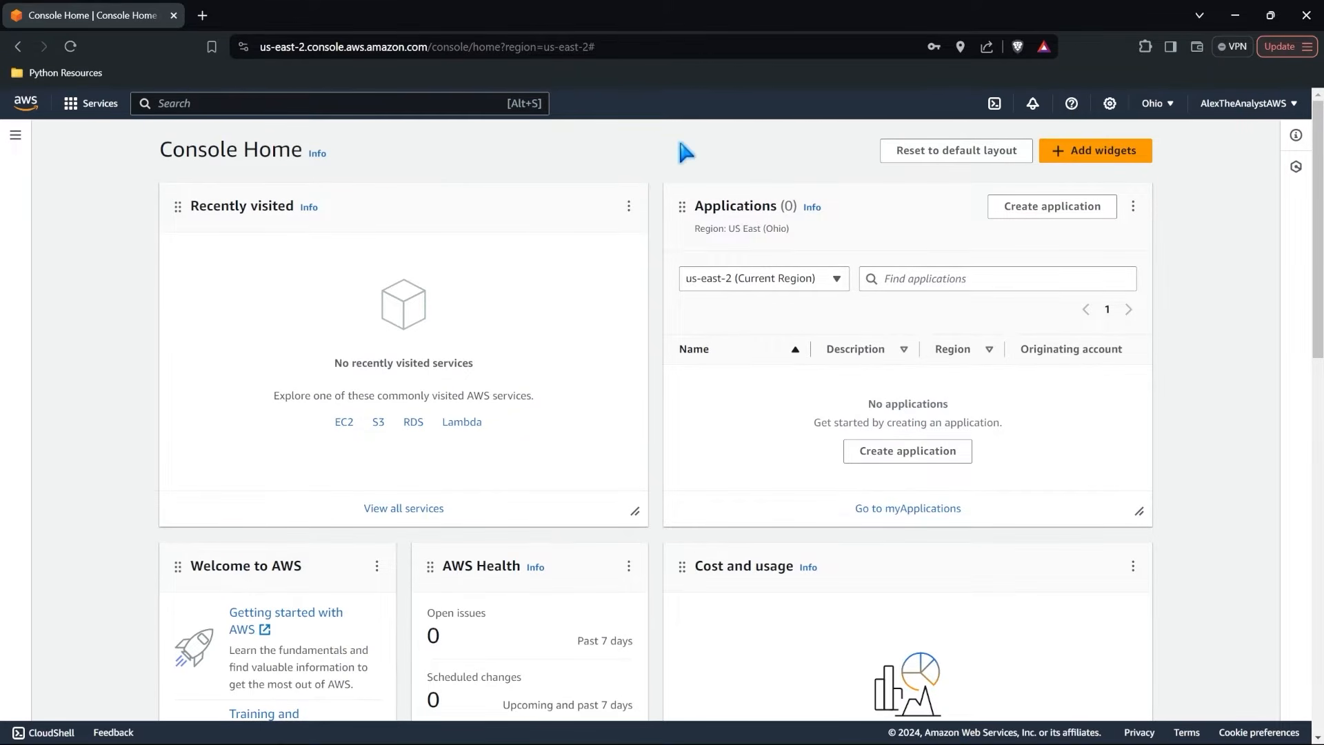
{"action": "left_click", "coordinate": [1102, 151]}
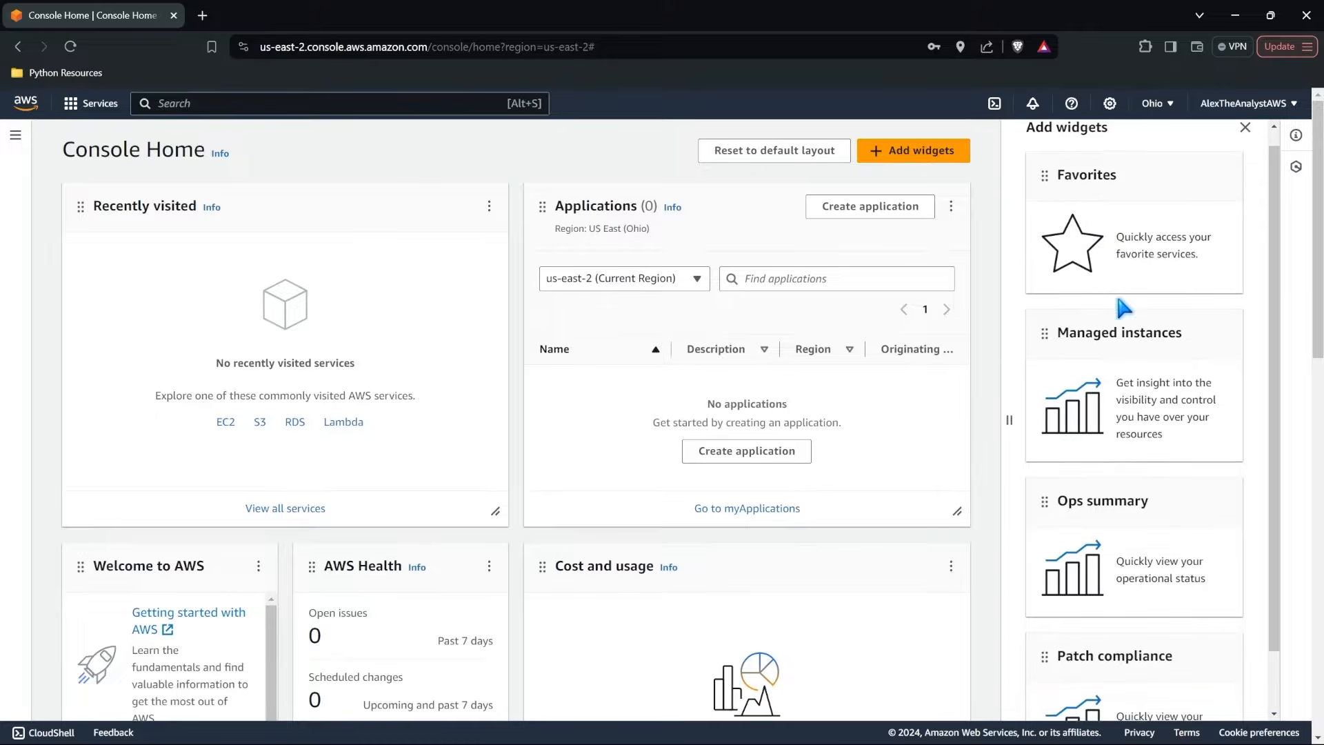
{"action": "scroll", "coordinate": [1118, 299], "scroll_direction": "down", "scroll_amount": 1}
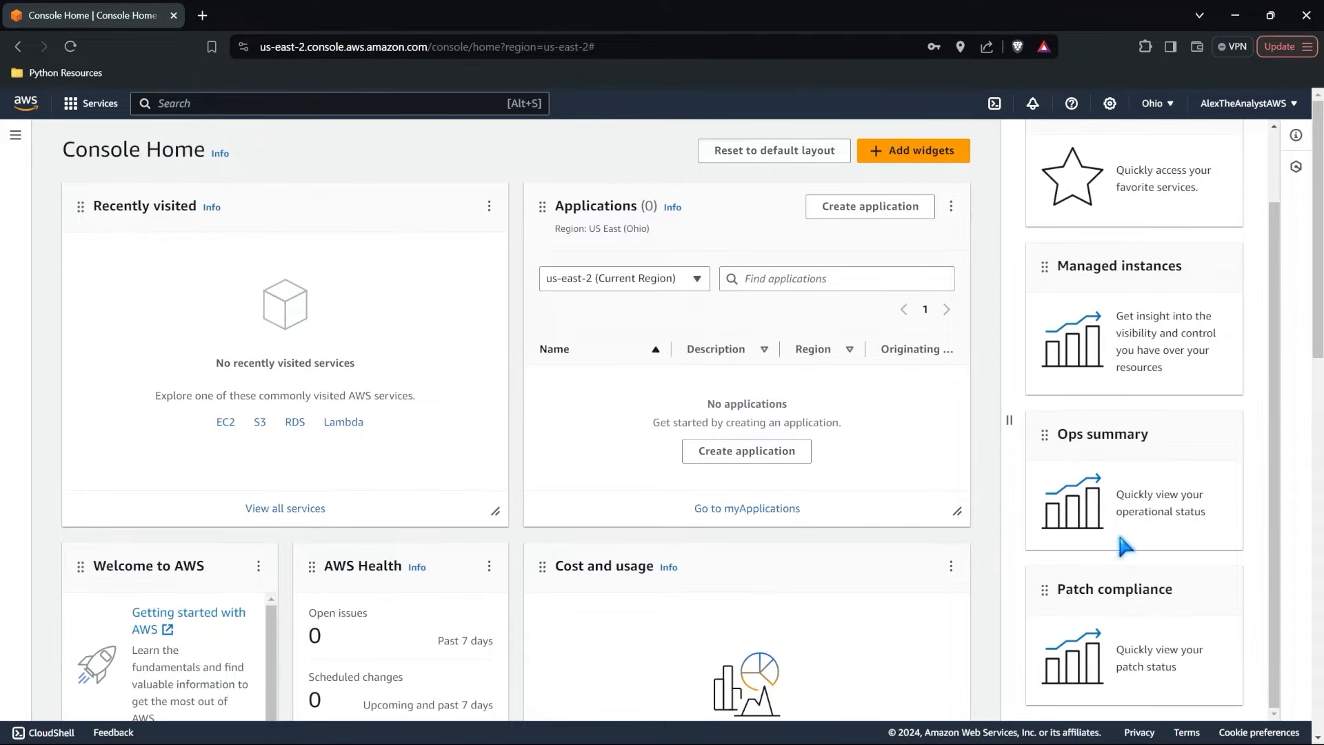
{"action": "scroll", "coordinate": [1128, 265], "scroll_direction": "up", "scroll_amount": 1}
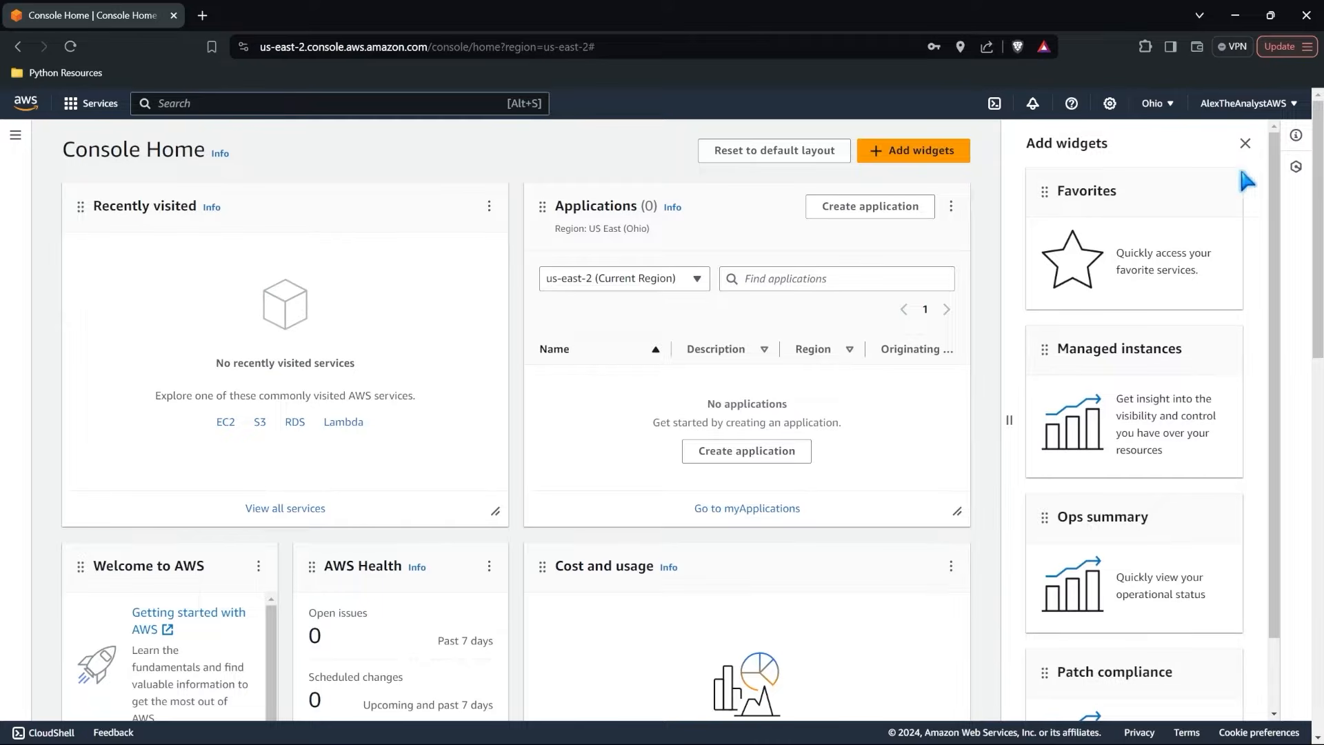
{"action": "left_click", "coordinate": [1245, 144]}
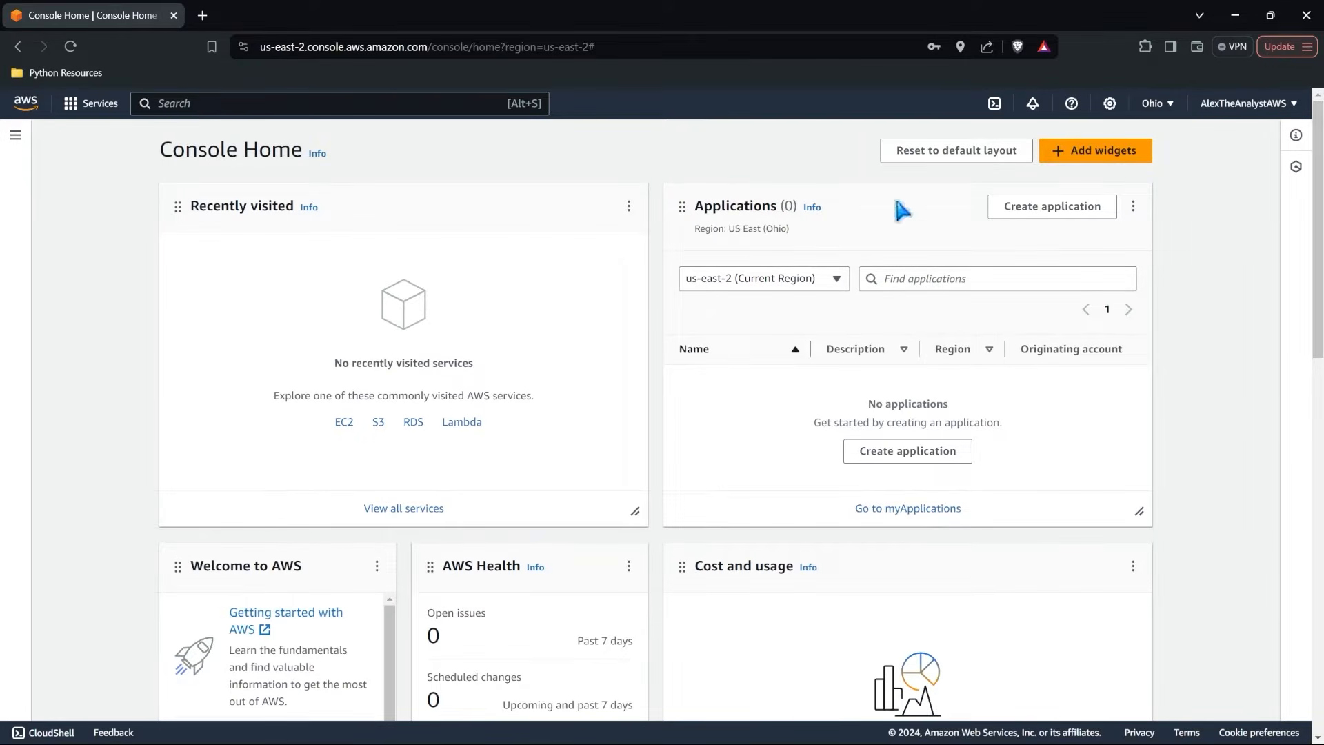
Open the All services page from Console Home and collapse the side navigation.
{"action": "left_click", "coordinate": [17, 136]}
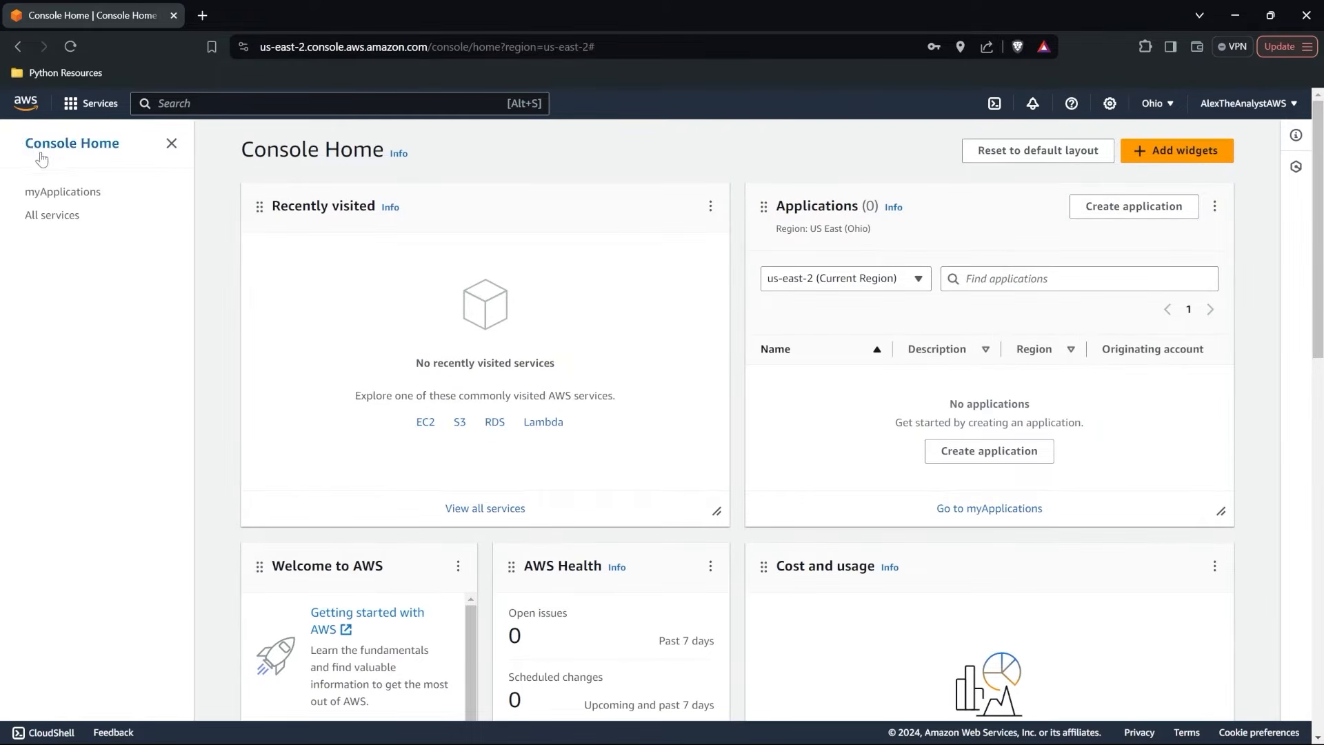
{"action": "left_click", "coordinate": [46, 219]}
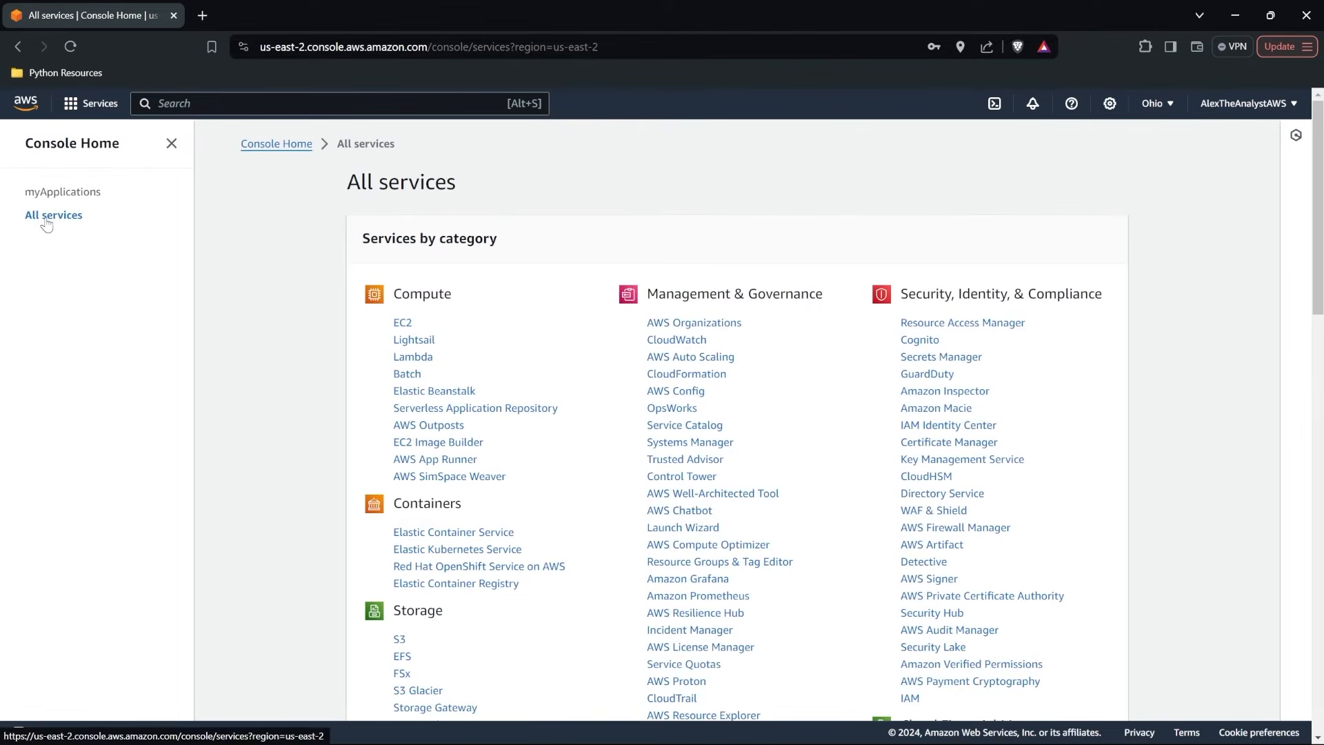
{"action": "left_click", "coordinate": [172, 144]}
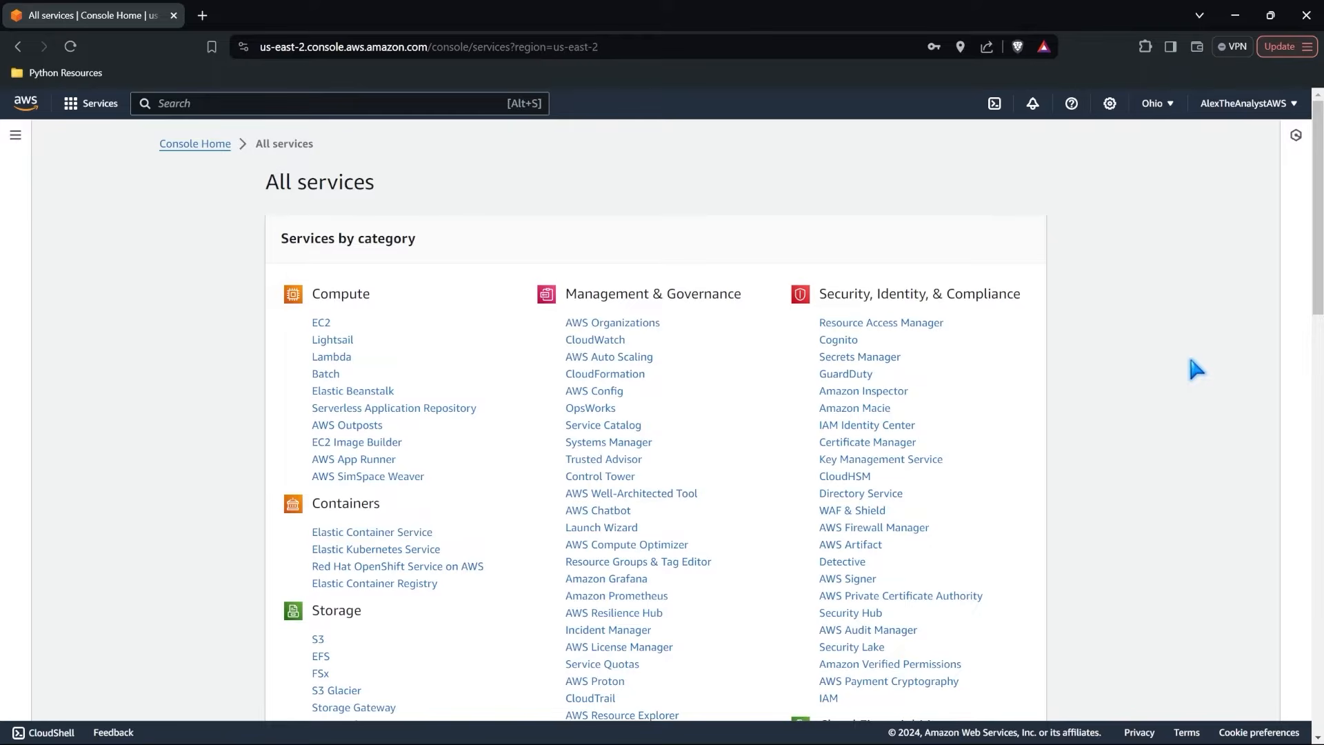
Examine the services listed by category, including Analytics, Database and Storage.
{"action": "left_click_drag", "start_coordinate": [1318, 249], "coordinate": [1321, 454]}
{"action": "scroll", "coordinate": [662, 414], "scroll_direction": "down", "scroll_amount": 8}
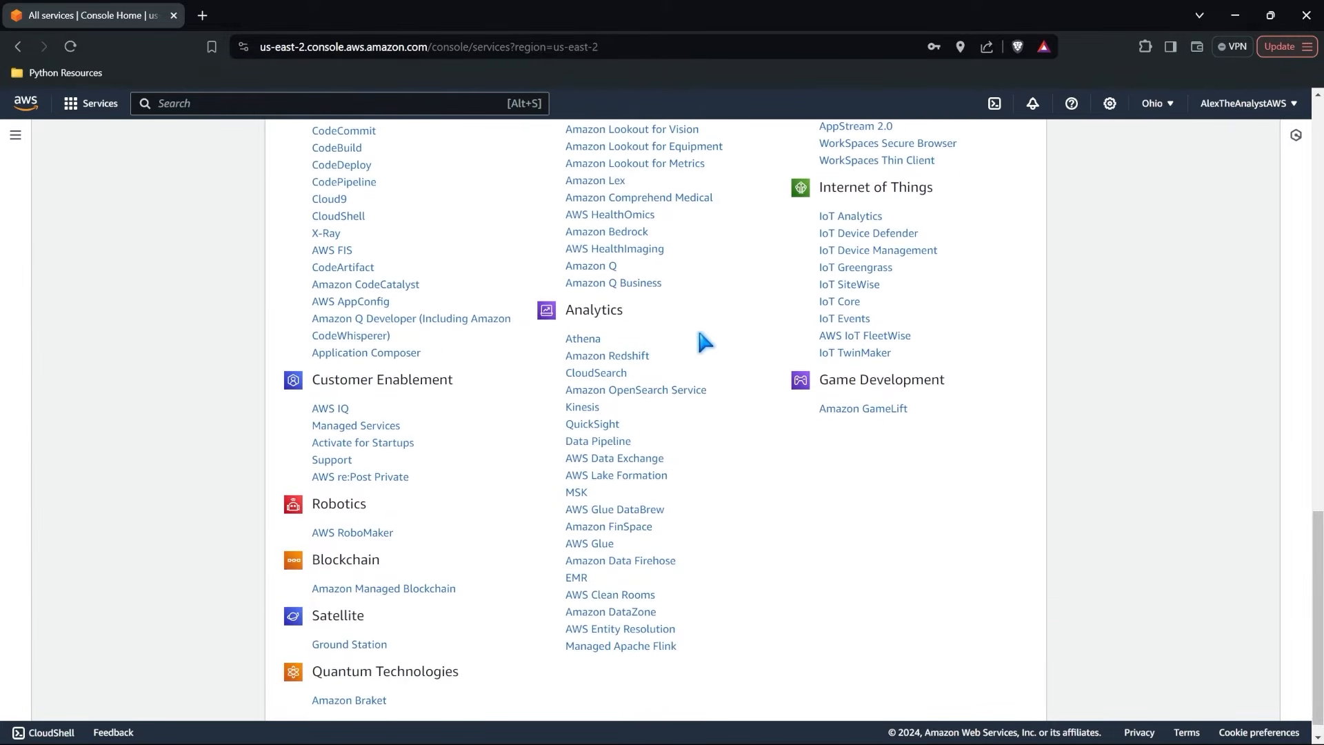
{"action": "scroll", "coordinate": [701, 335], "scroll_direction": "down", "scroll_amount": 1}
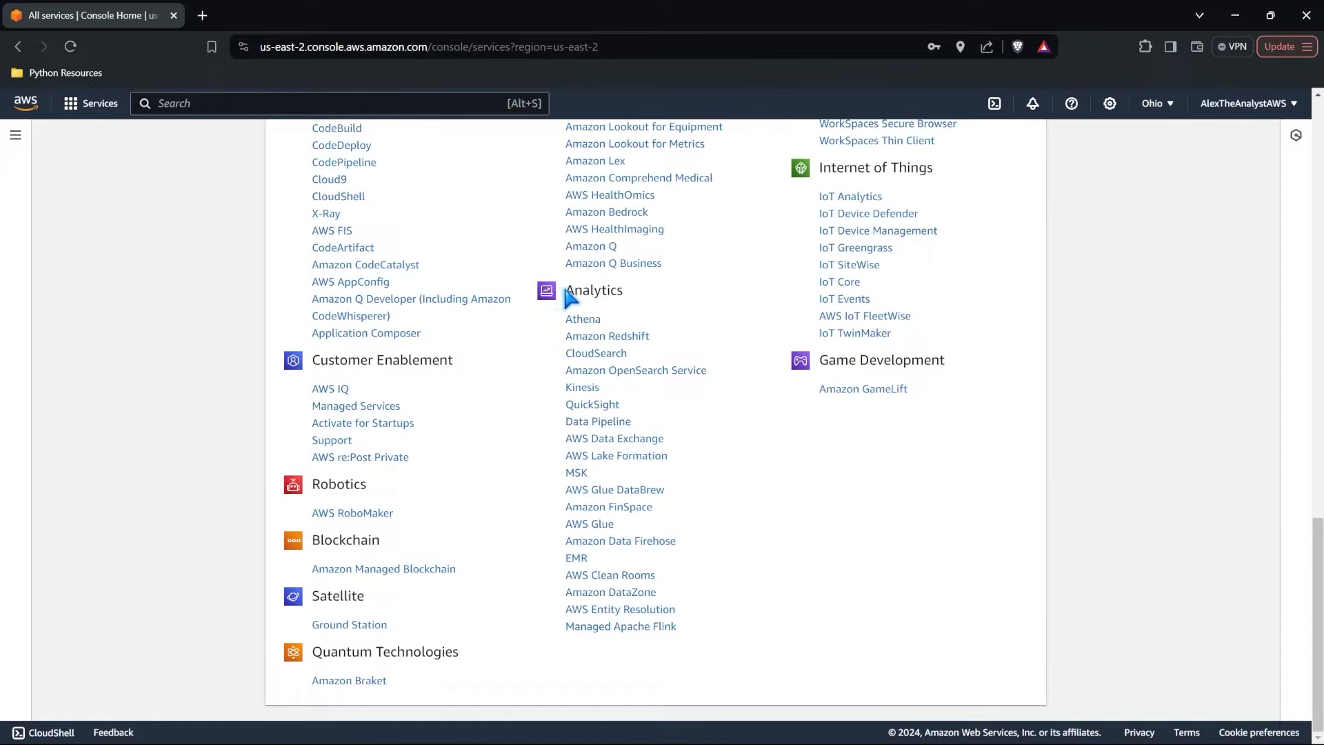
{"action": "left_click_drag", "start_coordinate": [552, 291], "coordinate": [618, 293]}
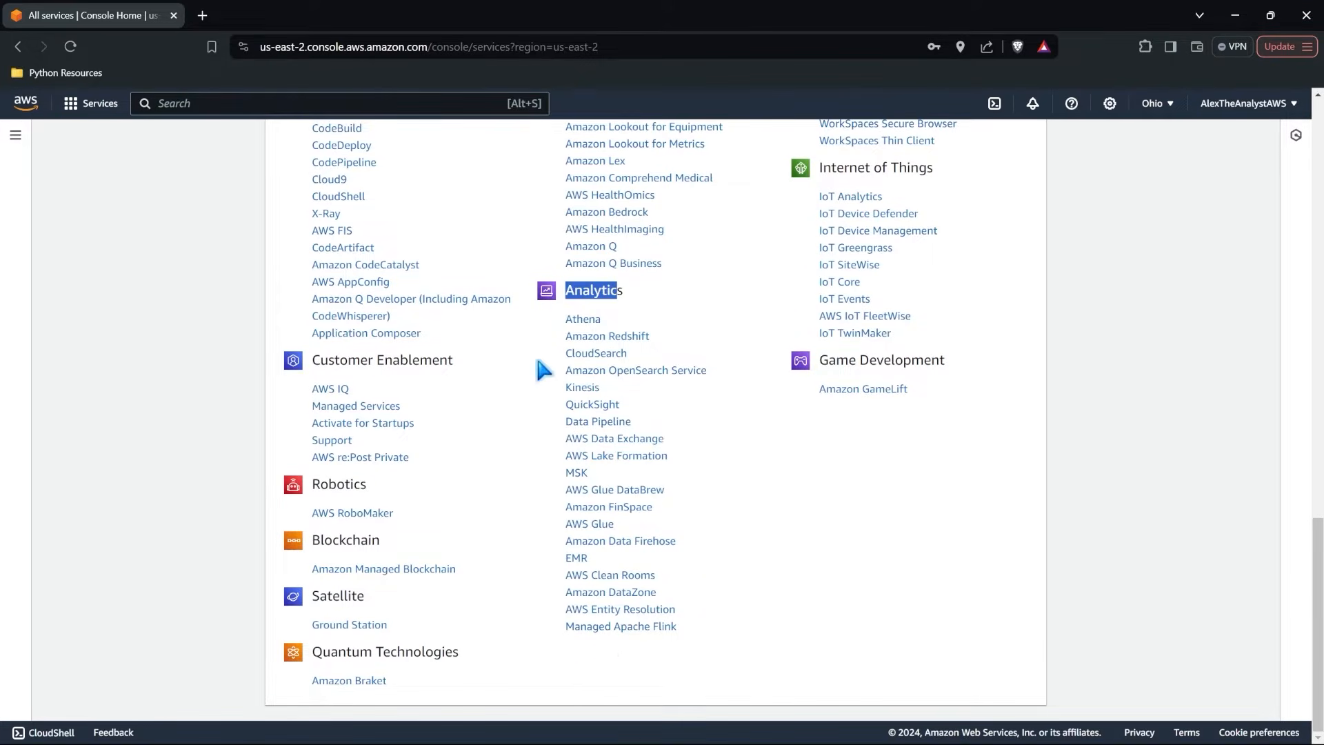
{"action": "scroll", "coordinate": [545, 371], "scroll_direction": "up", "scroll_amount": 5}
{"action": "scroll", "coordinate": [545, 298], "scroll_direction": "up", "scroll_amount": 6}
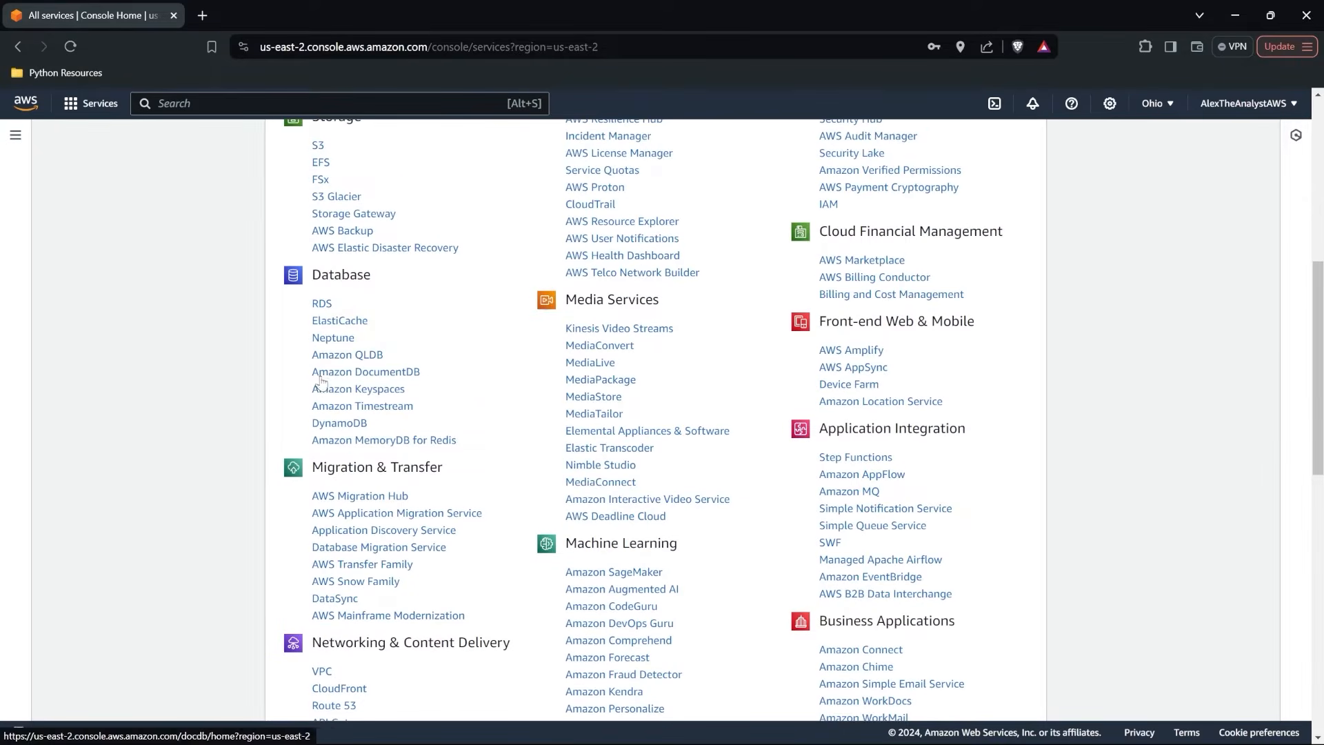
{"action": "scroll", "coordinate": [315, 305], "scroll_direction": "up", "scroll_amount": 1}
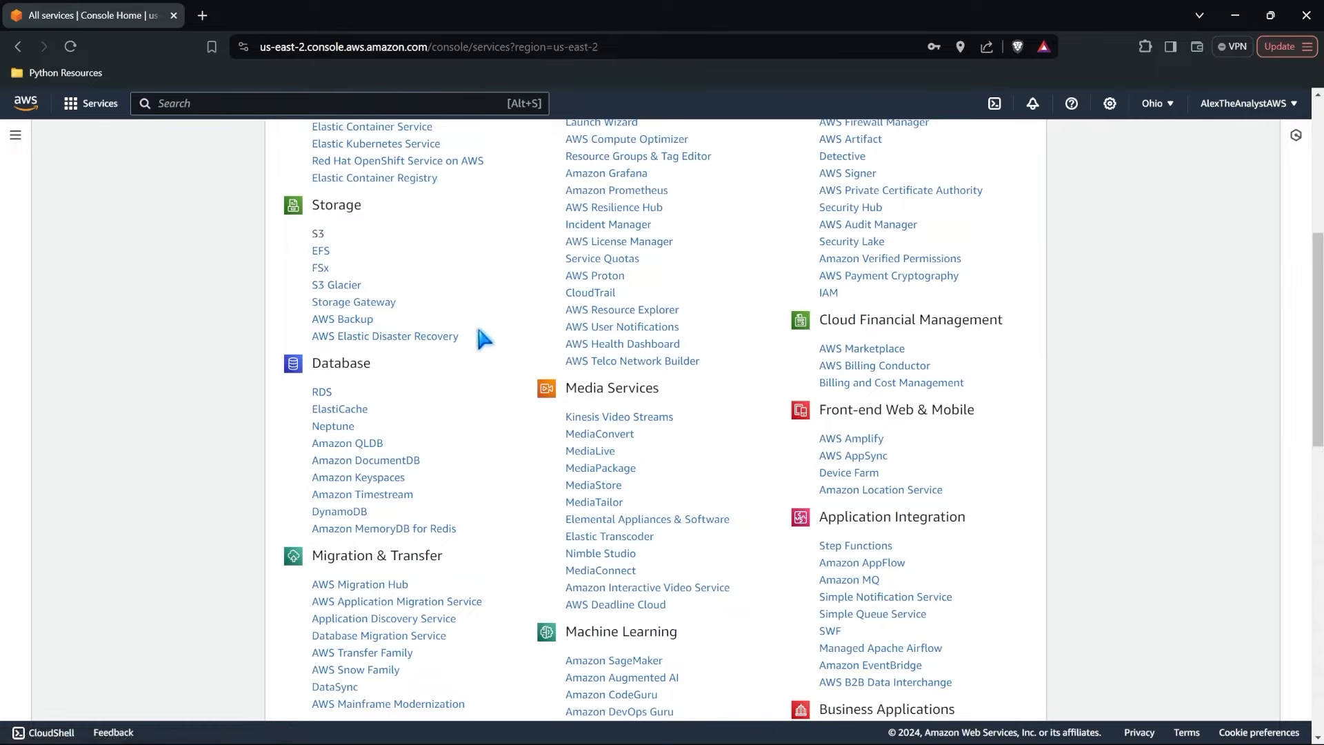
Open the list of AWS Regions and examine the available ones, keeping US East (Ohio) selected.
{"action": "scroll", "coordinate": [483, 349], "scroll_direction": "up", "scroll_amount": 5}
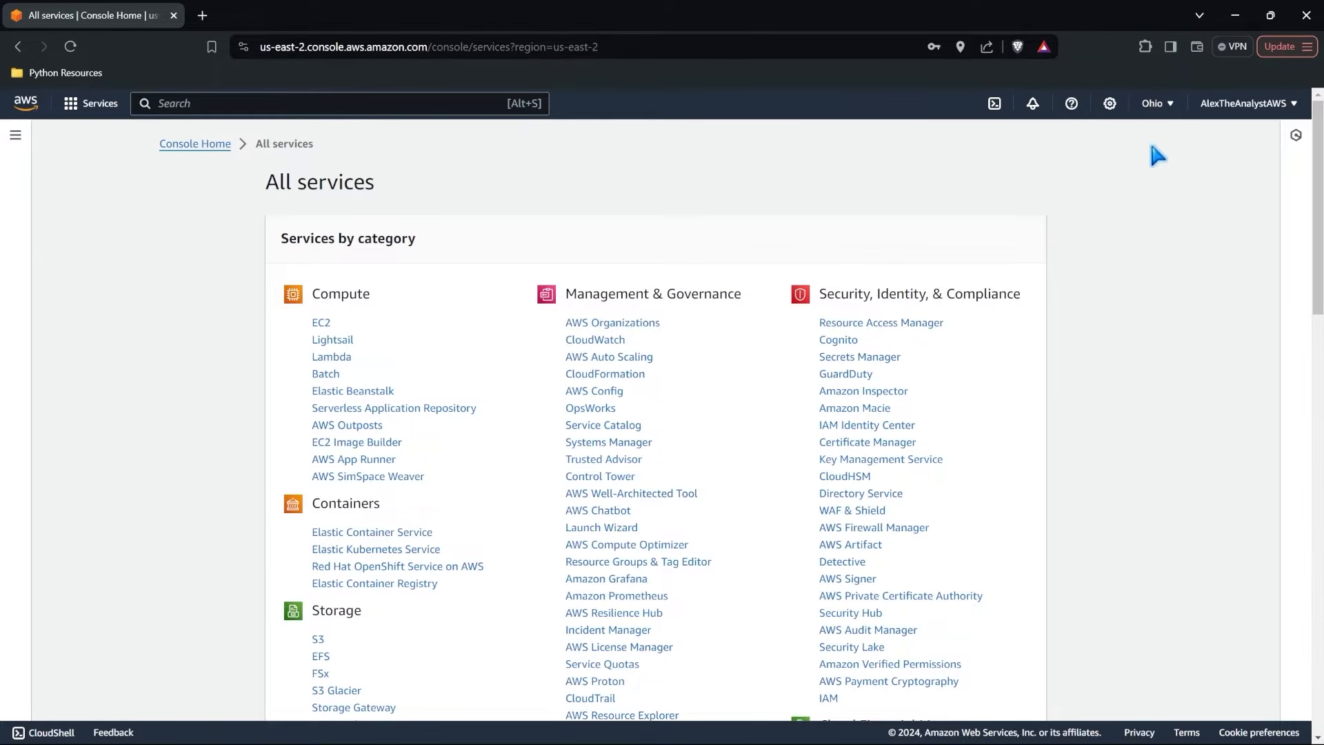
{"action": "left_click", "coordinate": [1165, 105]}
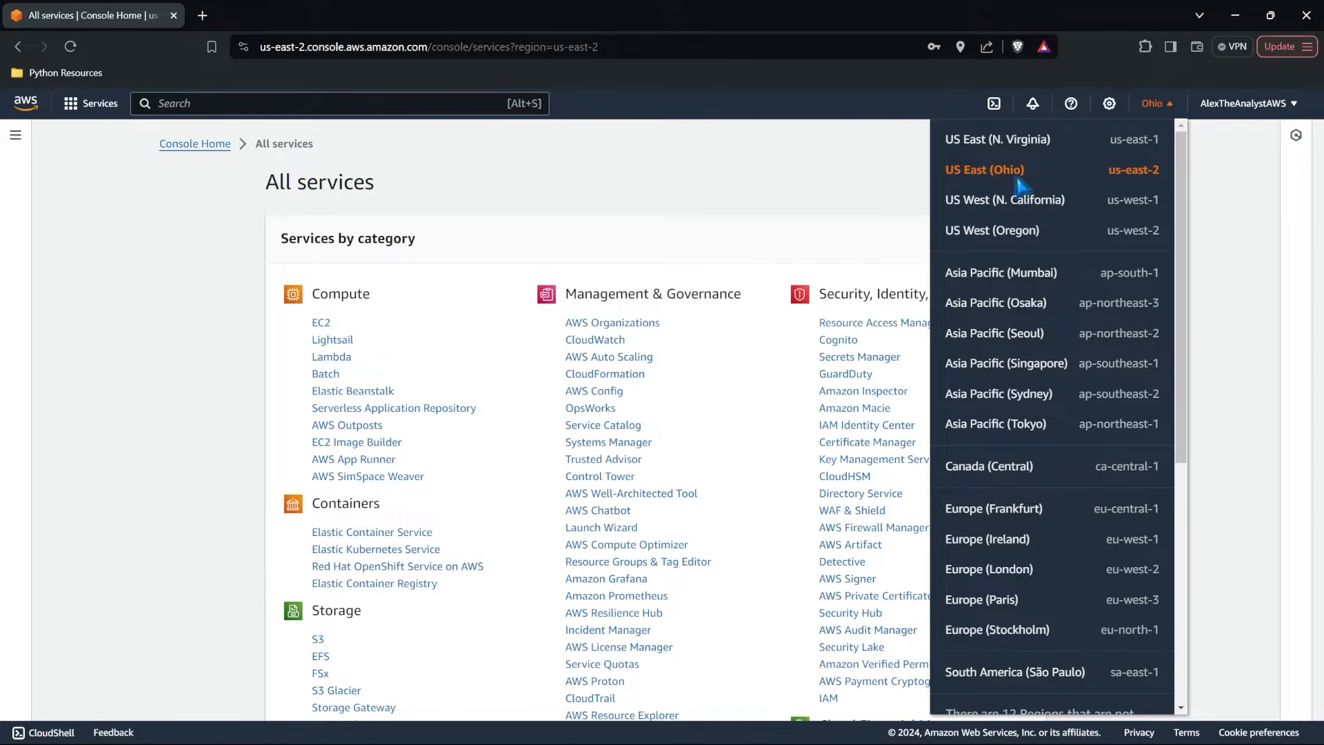
{"action": "scroll", "coordinate": [1042, 214], "scroll_direction": "down", "scroll_amount": 3}
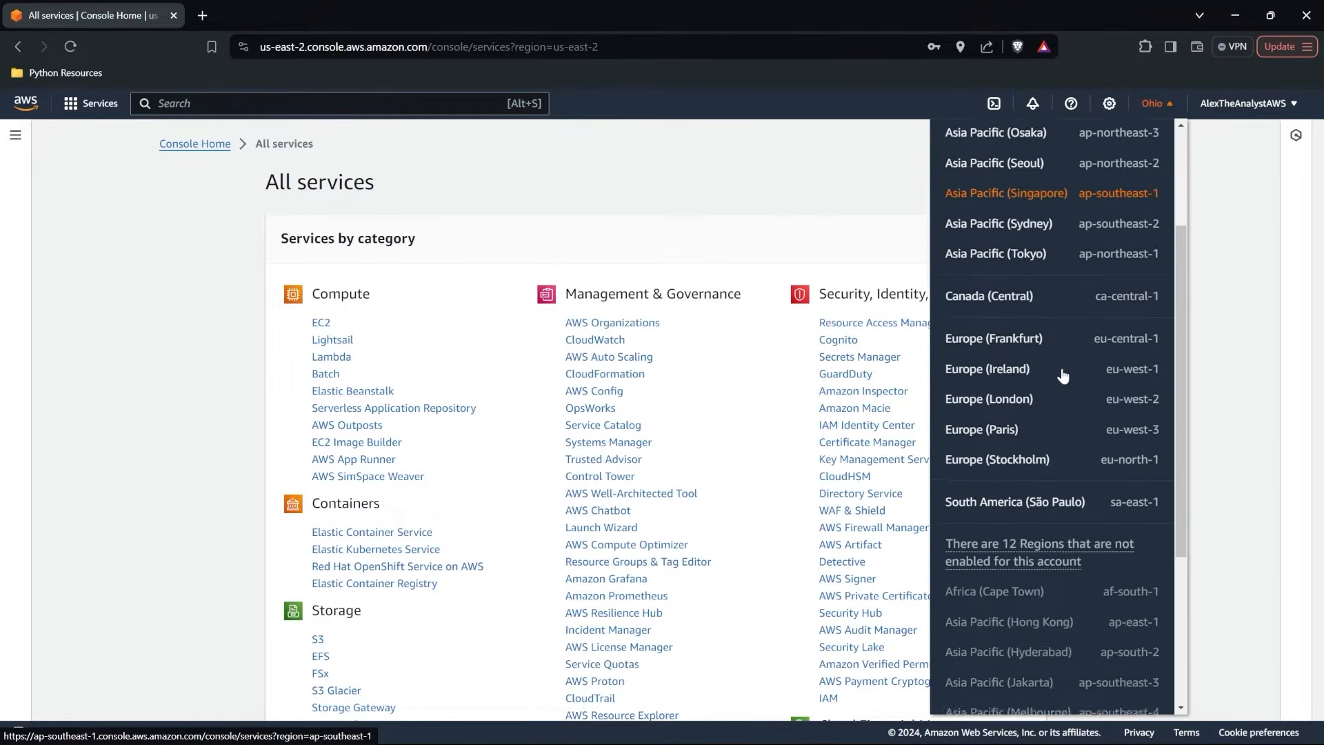
{"action": "scroll", "coordinate": [1063, 376], "scroll_direction": "up", "scroll_amount": 3}
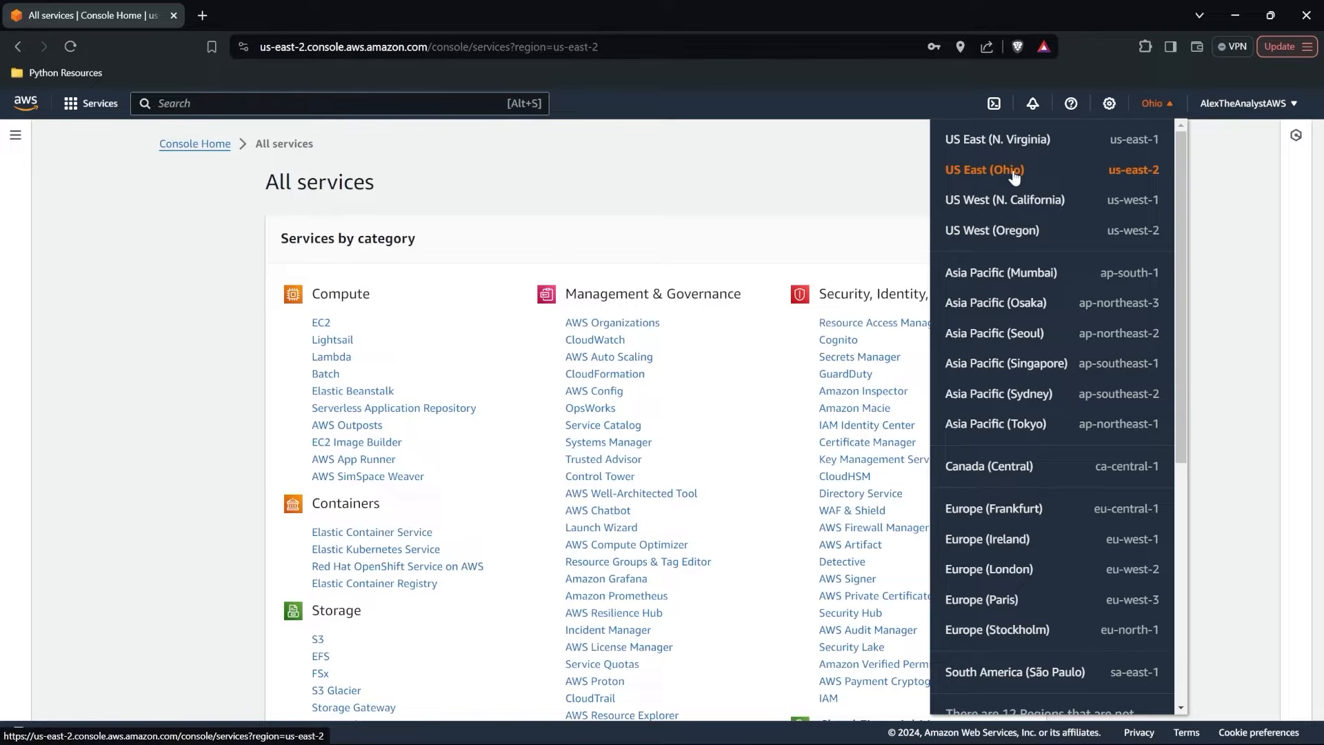
View the Billing and Cost Management home and the Account page with the account settings and contact information.
{"action": "left_click", "coordinate": [1280, 104]}
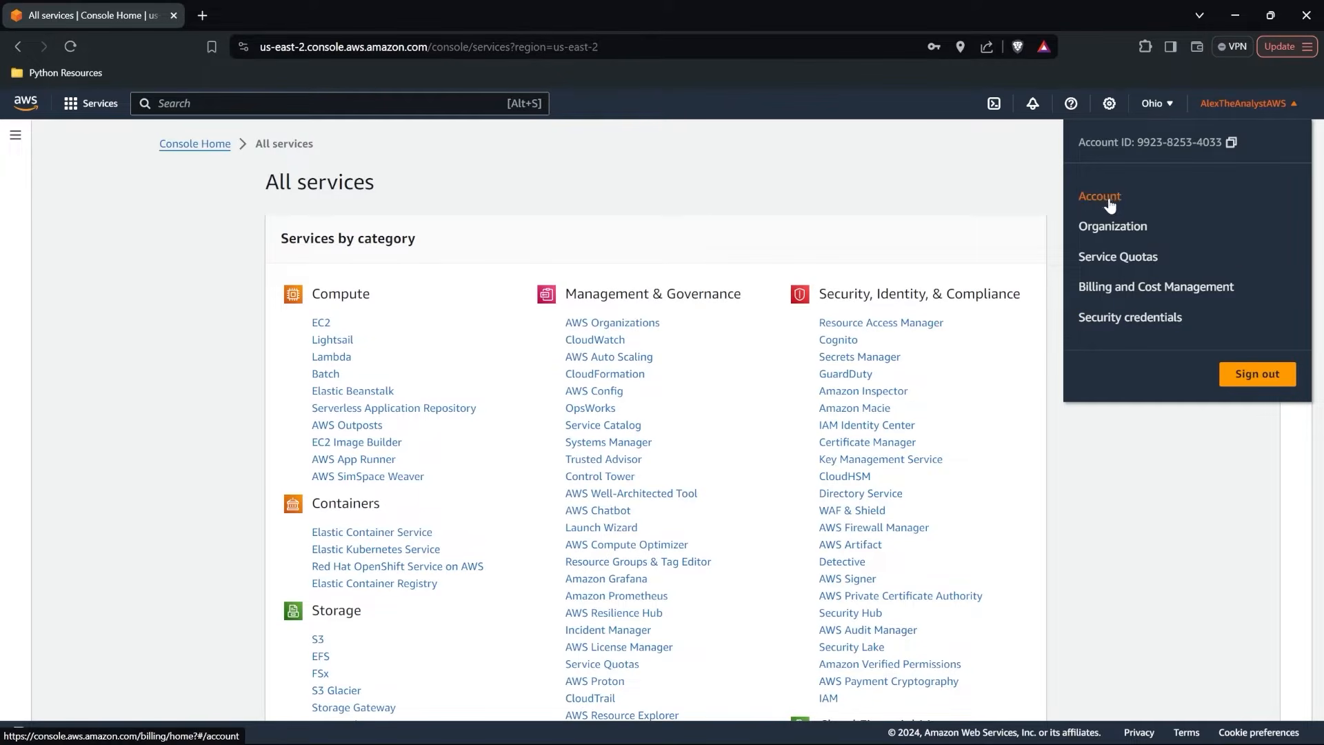
{"action": "left_click", "coordinate": [1165, 288]}
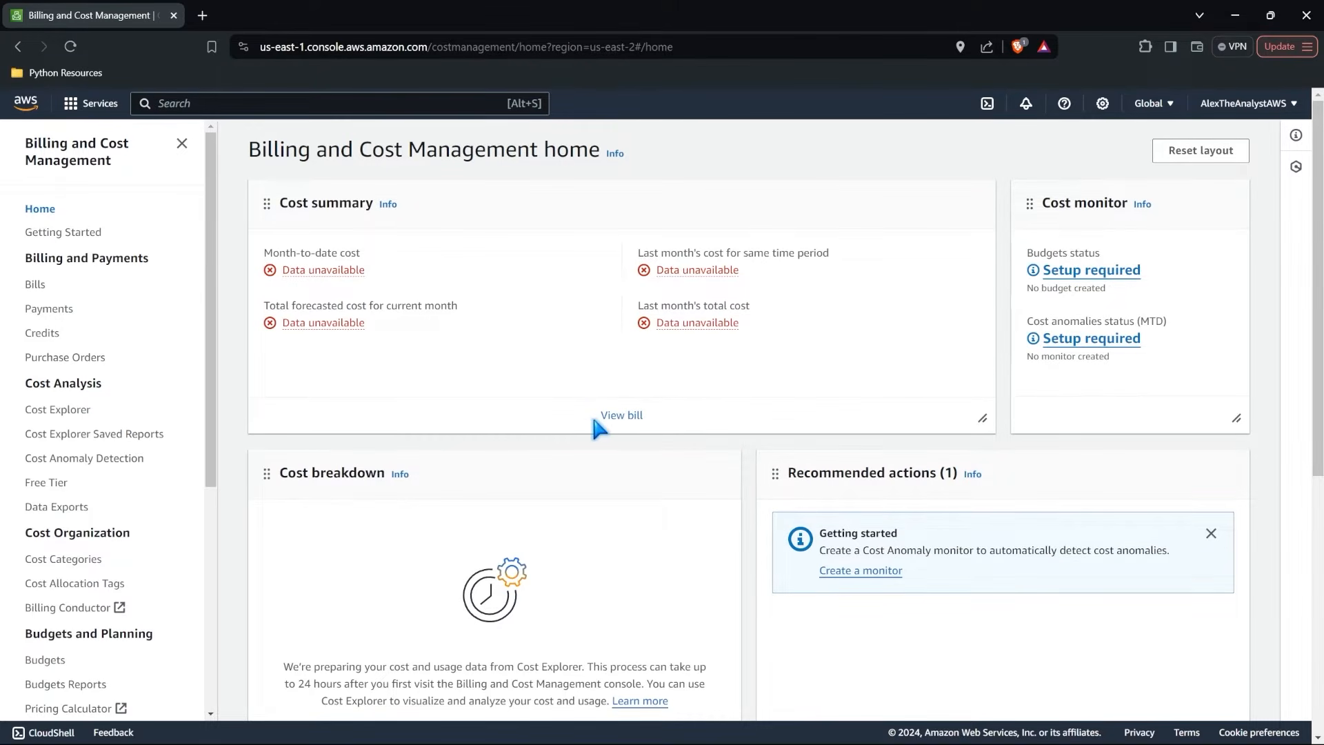
{"action": "left_click", "coordinate": [1275, 104]}
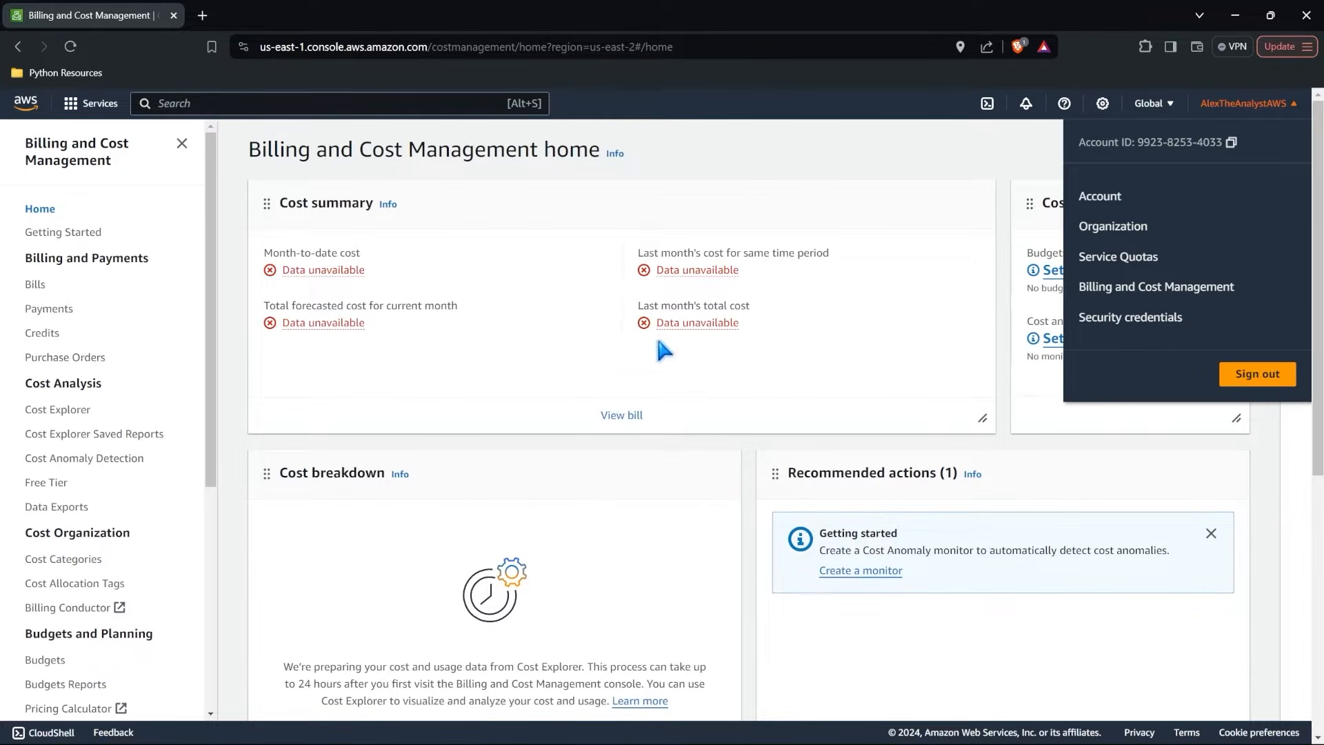
{"action": "left_click", "coordinate": [1107, 201]}
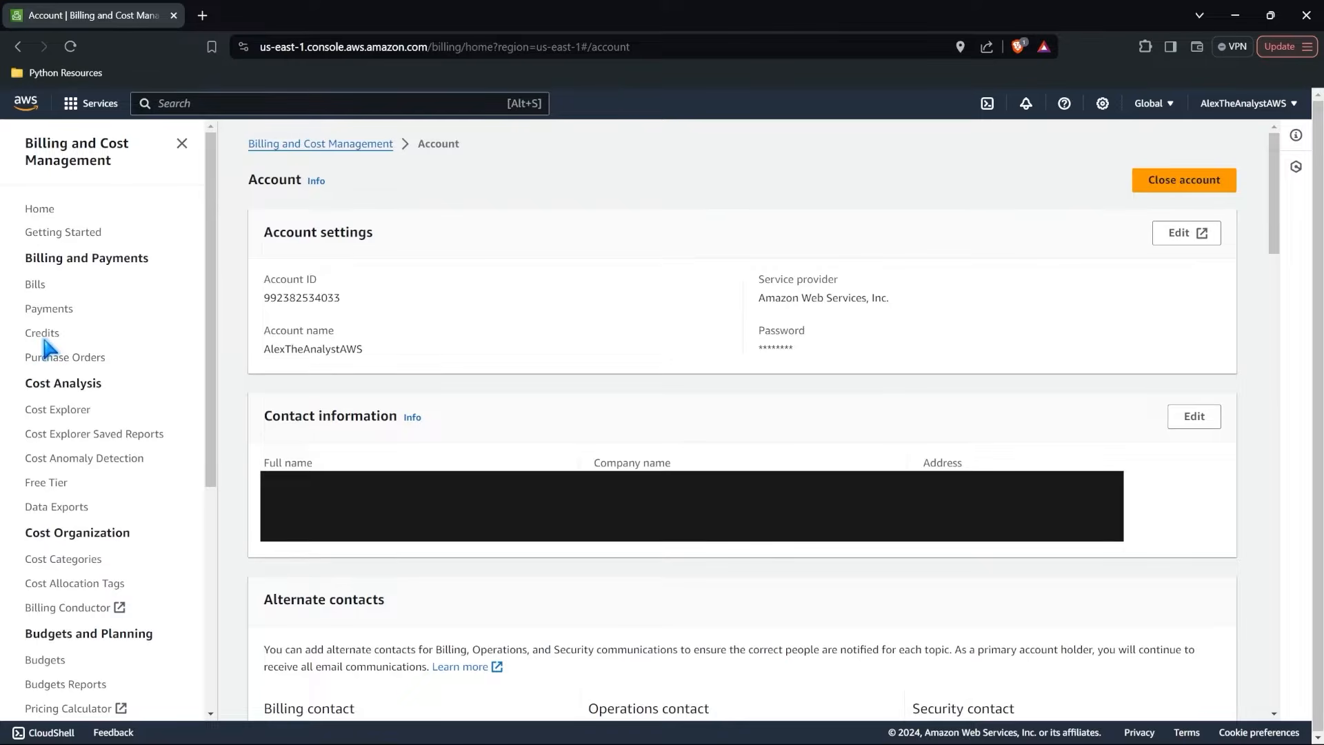
{"action": "scroll", "coordinate": [97, 630], "scroll_direction": "down", "scroll_amount": 4}
{"action": "scroll", "coordinate": [97, 630], "scroll_direction": "up", "scroll_amount": 4}
Return to the All services page from the Account page.
{"action": "left_click", "coordinate": [93, 110]}
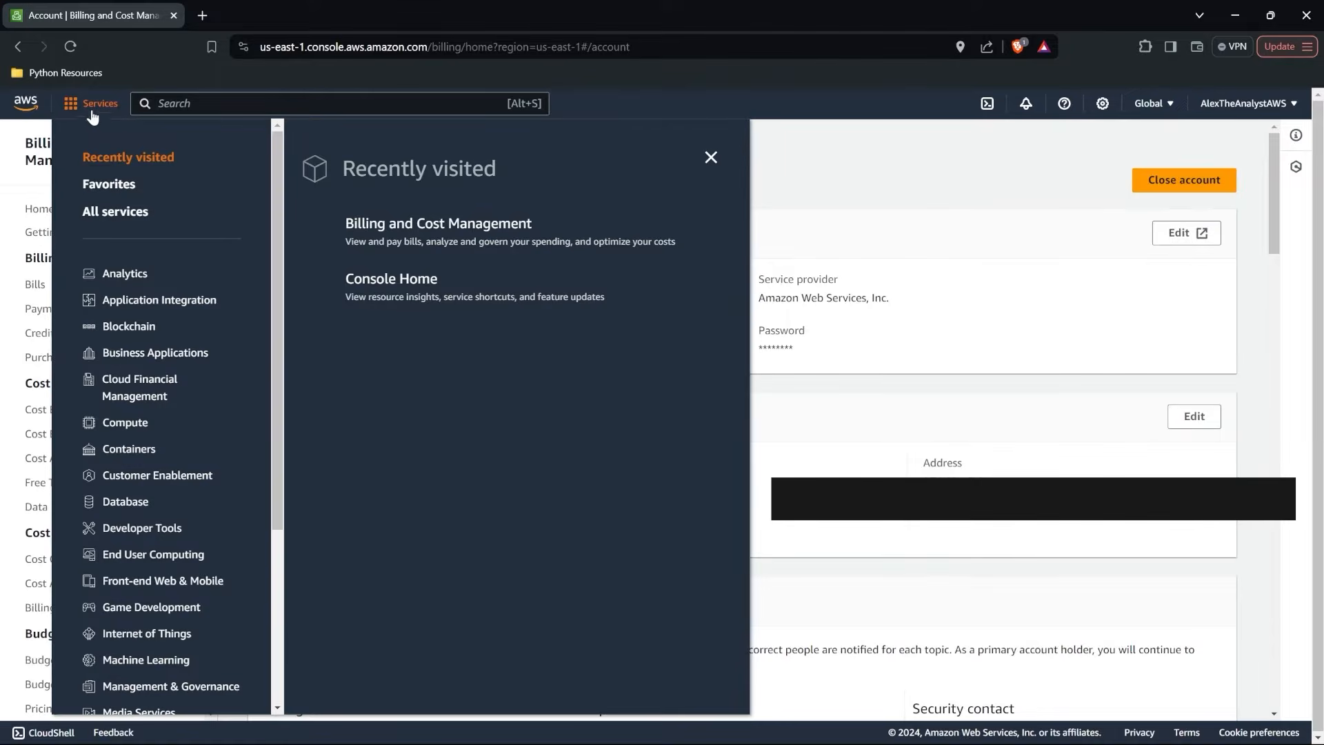
{"action": "left_click", "coordinate": [119, 214]}
{"action": "left_click", "coordinate": [395, 204]}
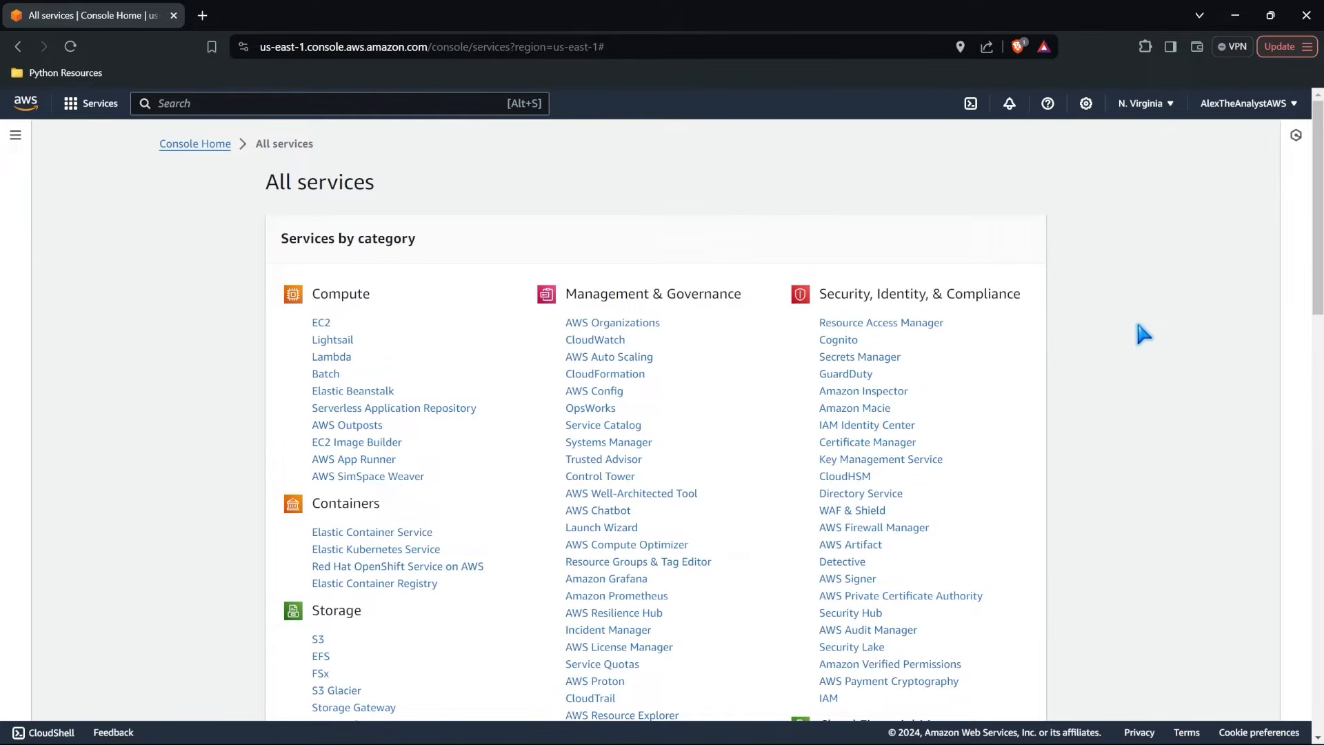
Look through the service categories on the All services page and open S3 from Storage.
{"action": "scroll", "coordinate": [1138, 324], "scroll_direction": "down", "scroll_amount": 2}
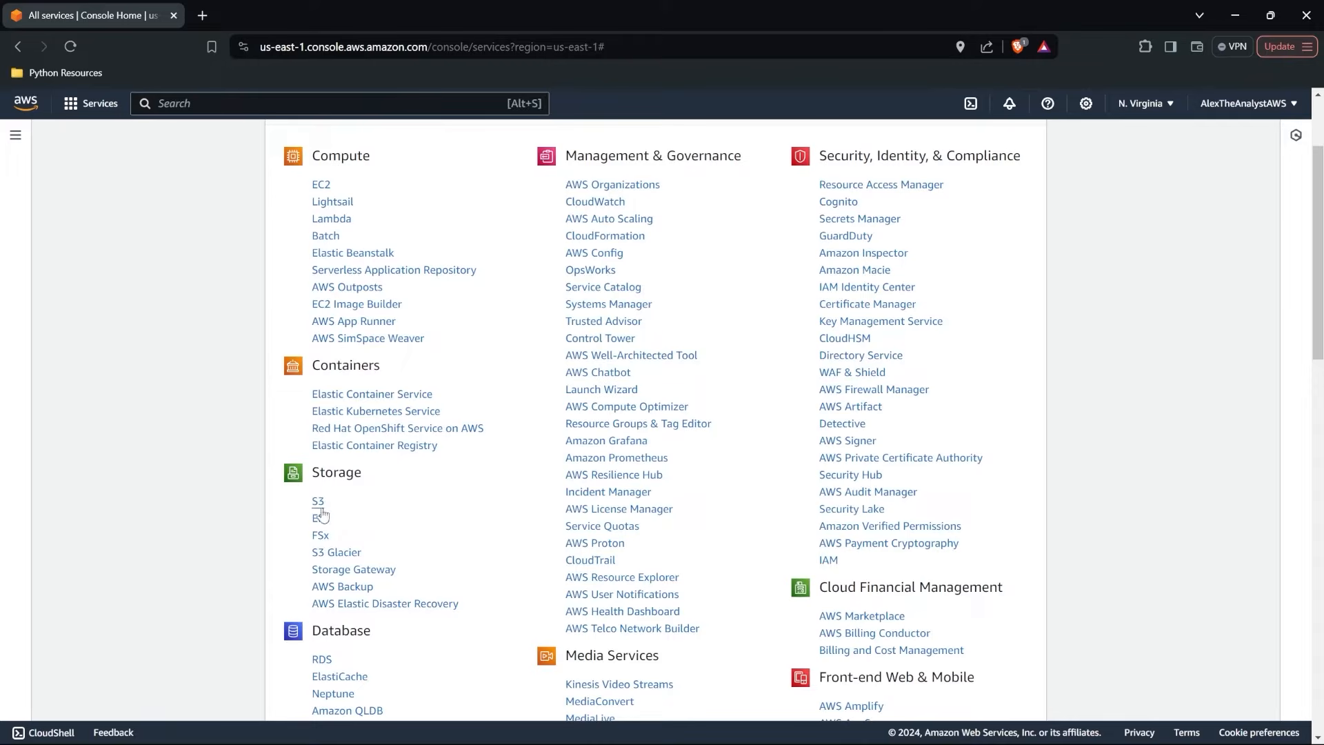
{"action": "scroll", "coordinate": [436, 524], "scroll_direction": "down", "scroll_amount": 15}
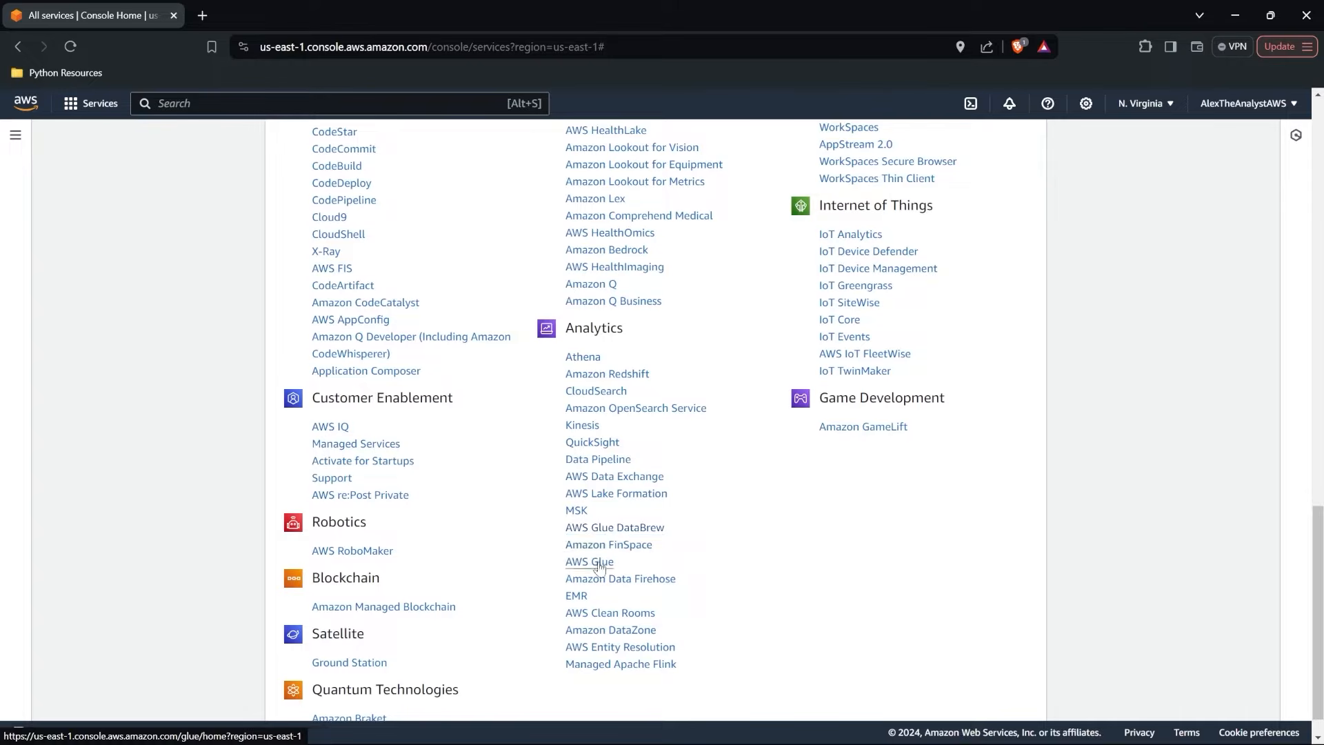
{"action": "scroll", "coordinate": [717, 529], "scroll_direction": "up", "scroll_amount": 1}
{"action": "scroll", "coordinate": [716, 522], "scroll_direction": "up", "scroll_amount": 3}
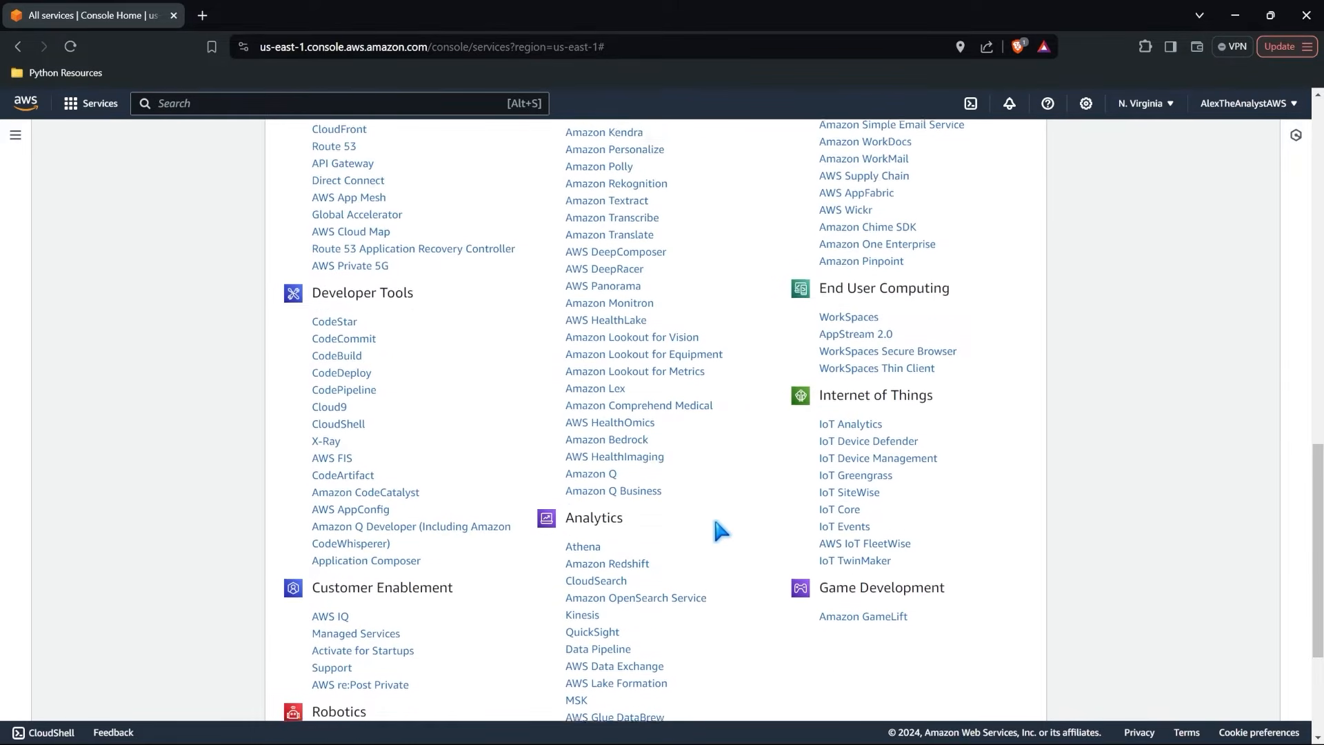
{"action": "scroll", "coordinate": [715, 522], "scroll_direction": "up", "scroll_amount": 8}
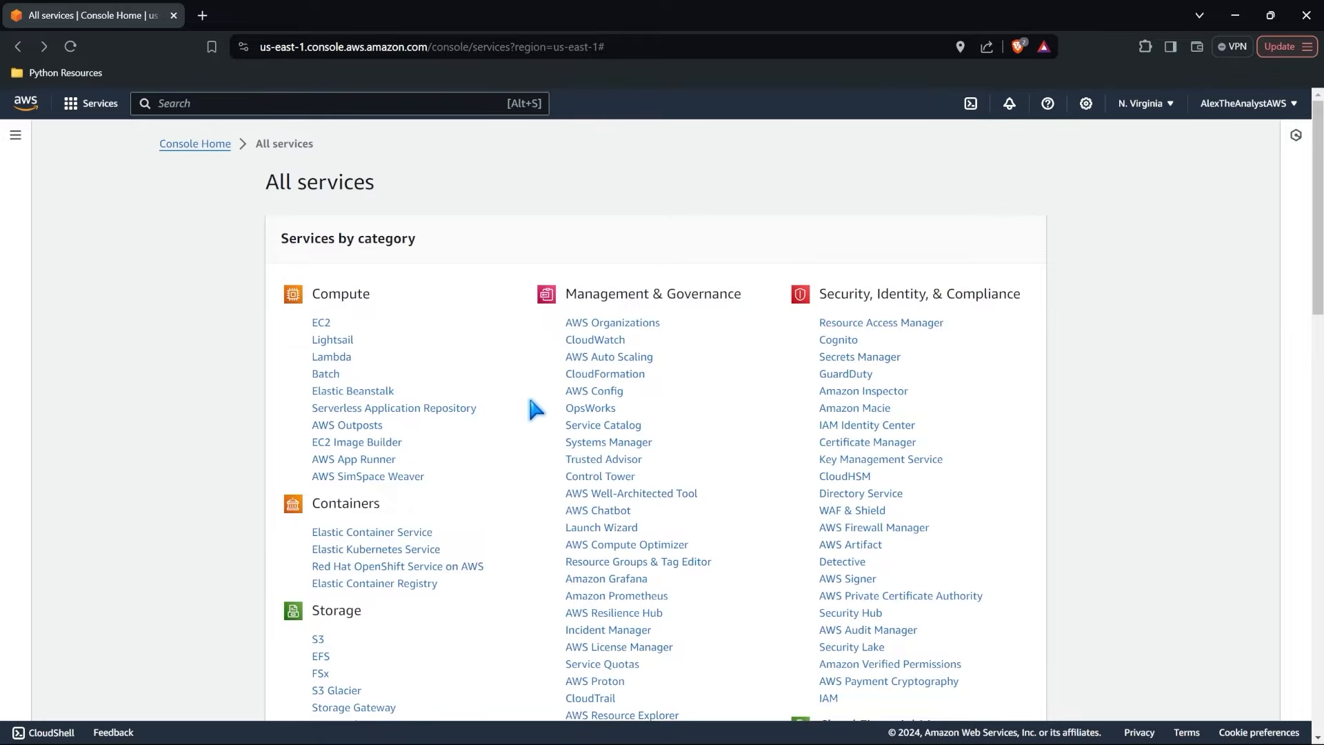
{"action": "scroll", "coordinate": [532, 410], "scroll_direction": "down", "scroll_amount": 3}
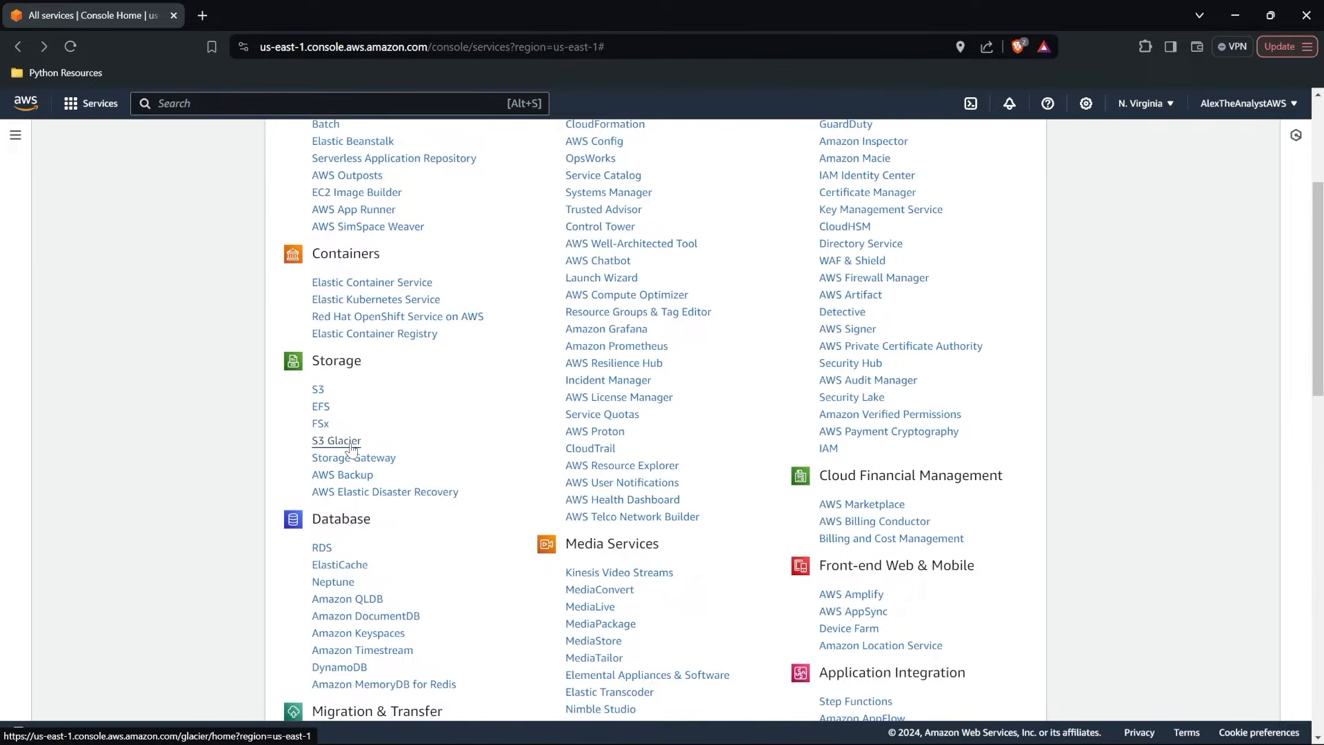
{"action": "left_click", "coordinate": [318, 391]}
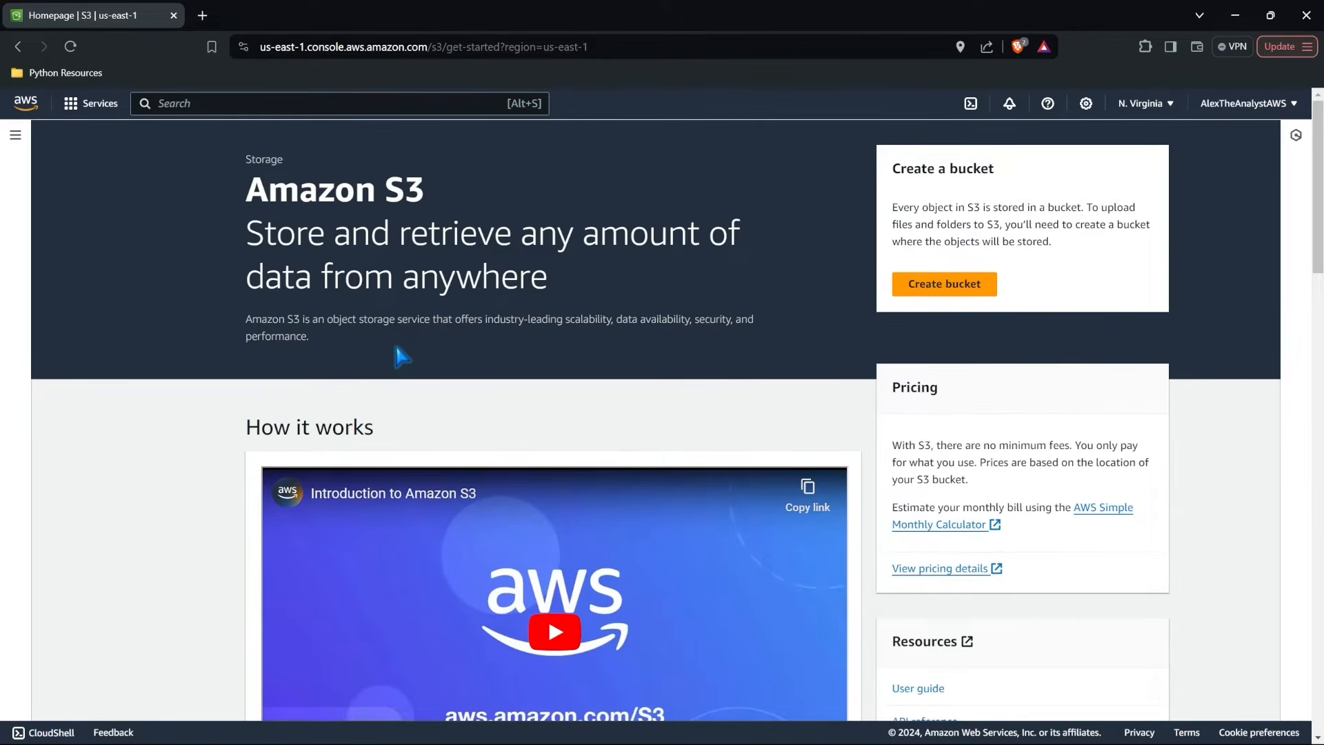
Examine the Amazon S3 homepage, including its description, pricing, benefits and features, use cases and case studies.
{"action": "scroll", "coordinate": [753, 372], "scroll_direction": "down", "scroll_amount": 9}
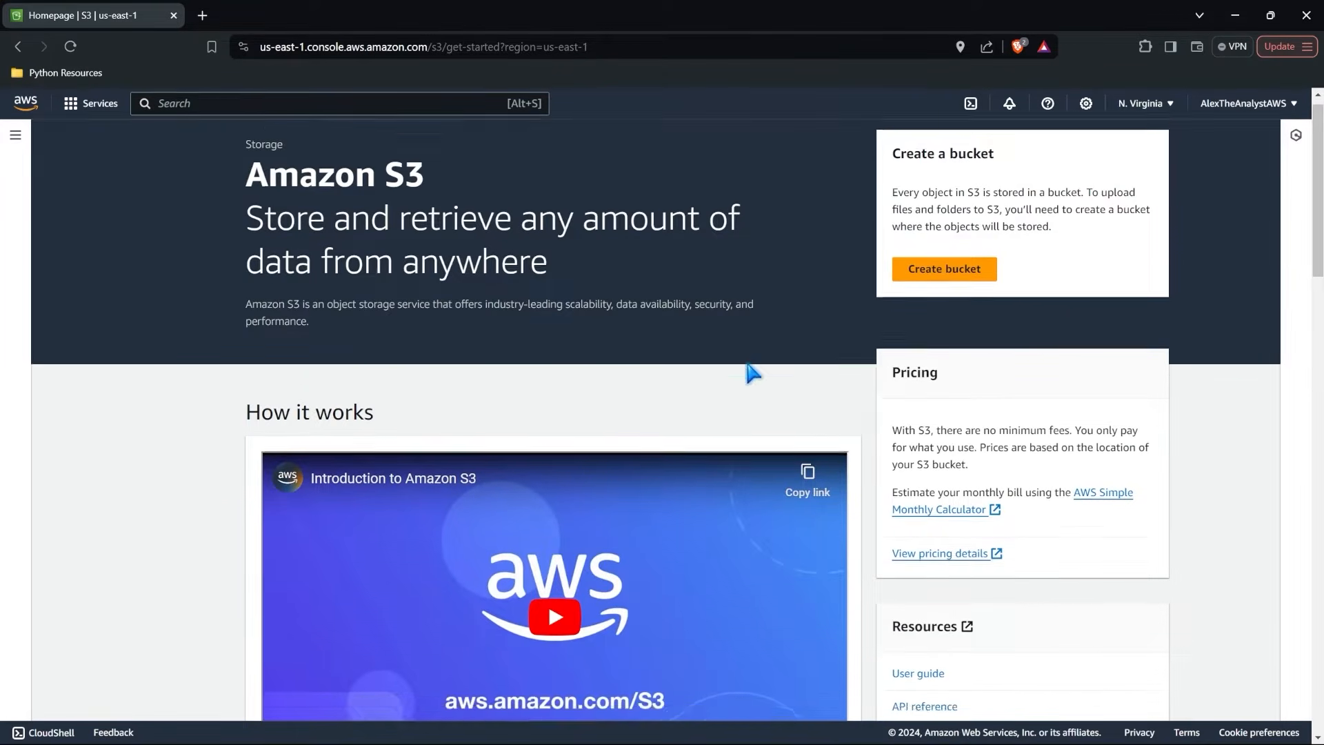
{"action": "scroll", "coordinate": [754, 372], "scroll_direction": "up", "scroll_amount": 7}
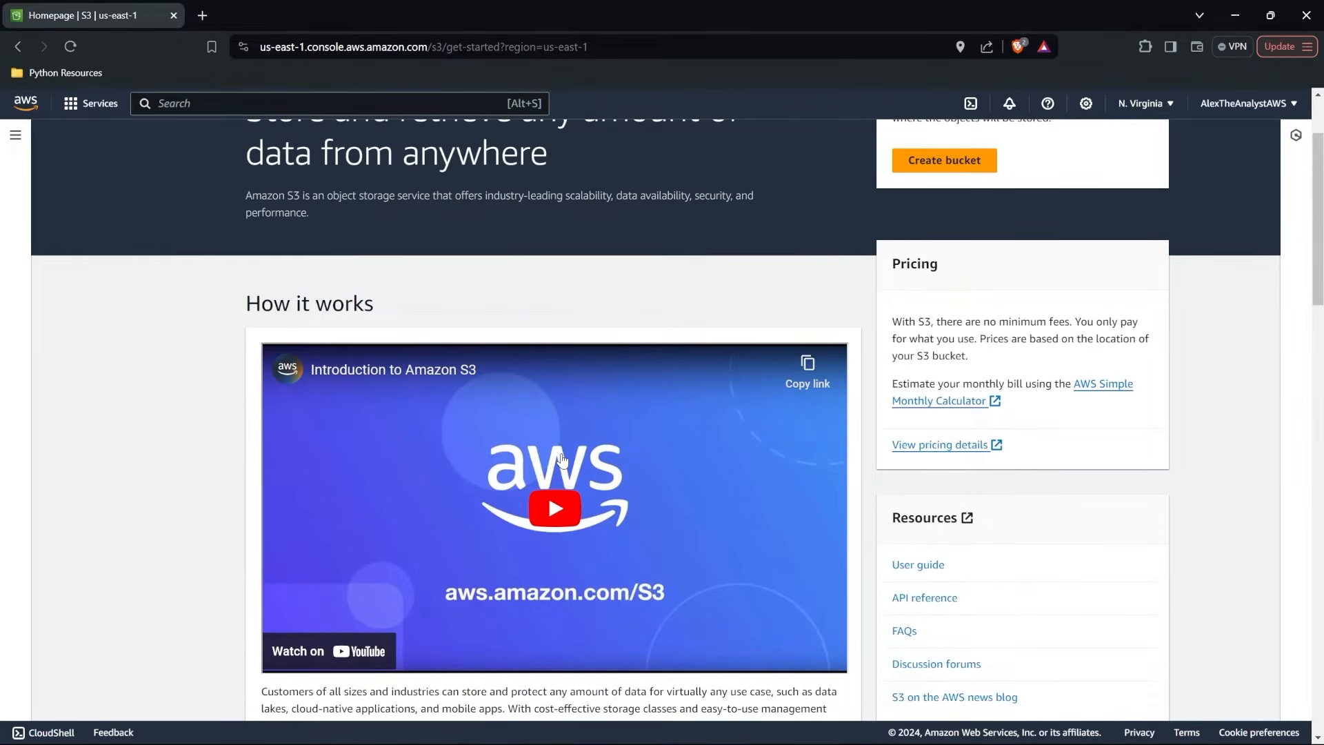
{"action": "scroll", "coordinate": [562, 459], "scroll_direction": "up", "scroll_amount": 2}
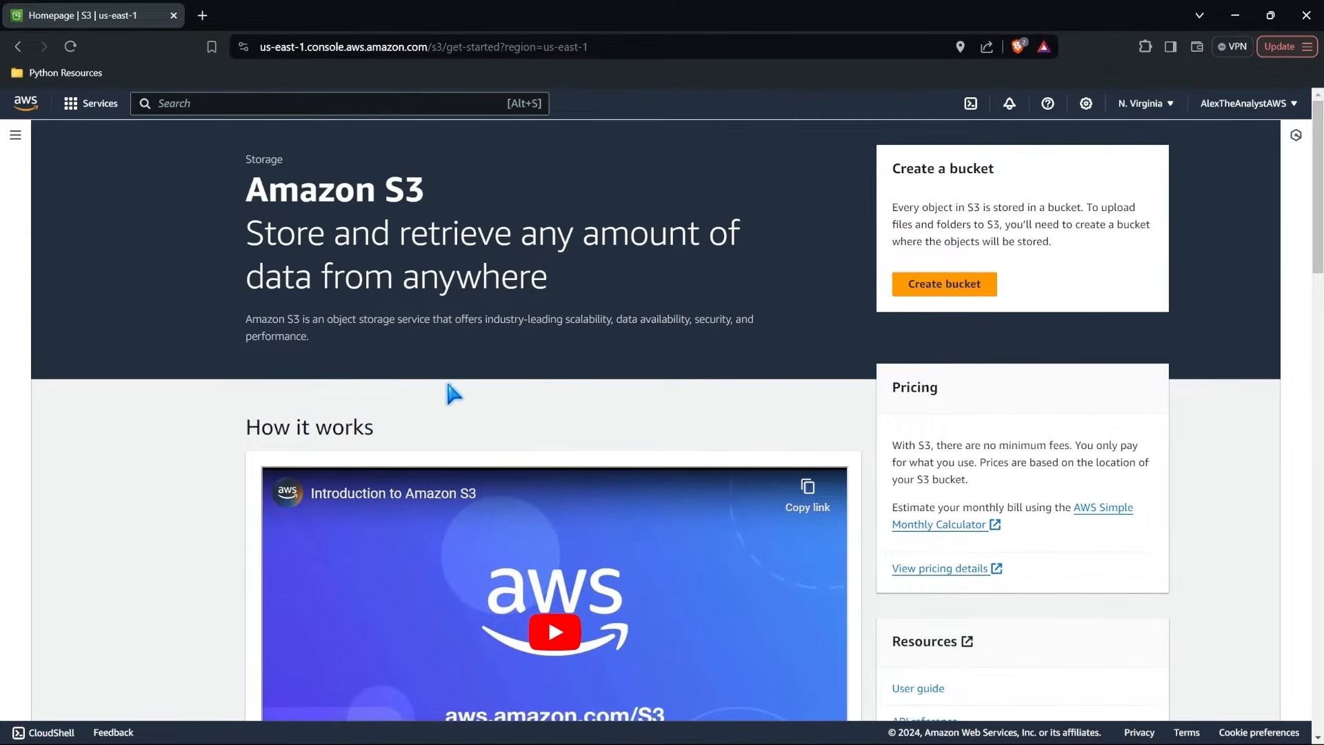
{"action": "double_click", "coordinate": [414, 191]}
{"action": "left_click", "coordinate": [451, 207]}
{"action": "scroll", "coordinate": [960, 411], "scroll_direction": "down", "scroll_amount": 7}
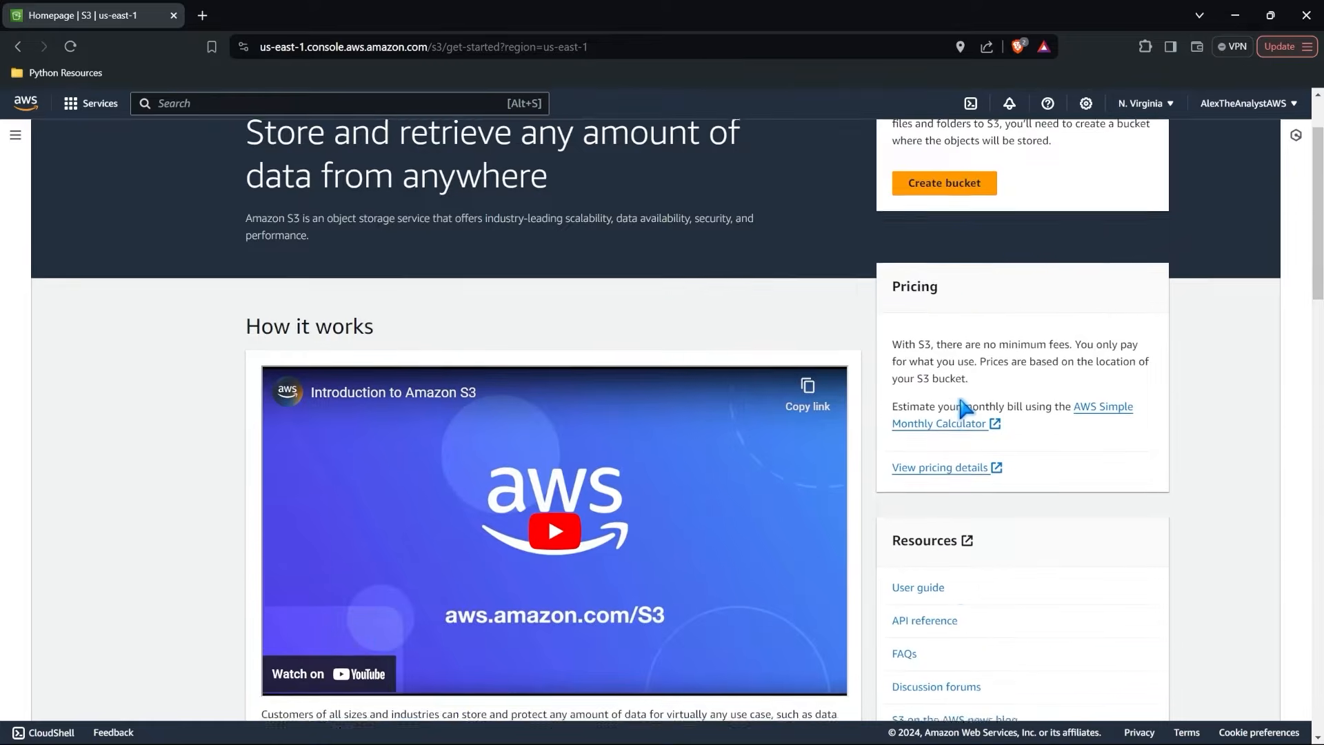
{"action": "scroll", "coordinate": [964, 408], "scroll_direction": "down", "scroll_amount": 3}
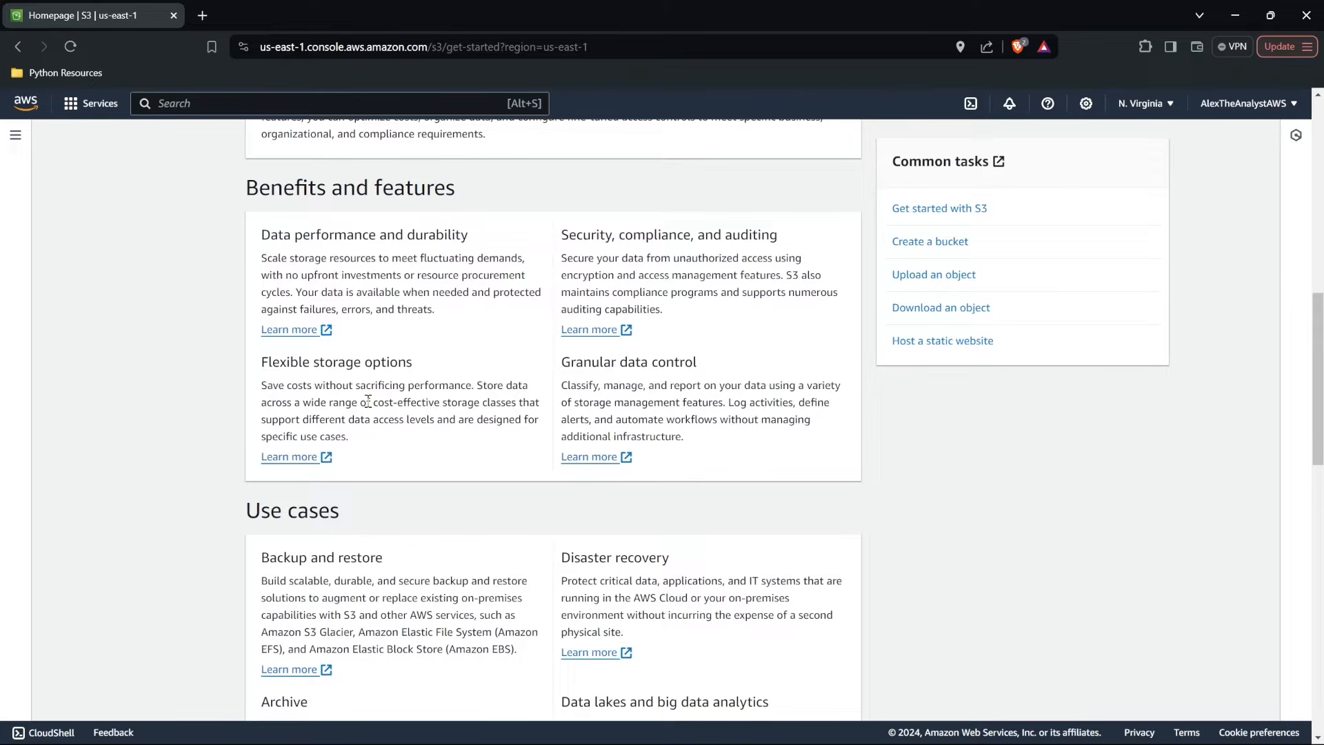
{"action": "left_click_drag", "start_coordinate": [375, 402], "coordinate": [519, 402]}
{"action": "left_click", "coordinate": [524, 448]}
{"action": "scroll", "coordinate": [530, 458], "scroll_direction": "down", "scroll_amount": 3}
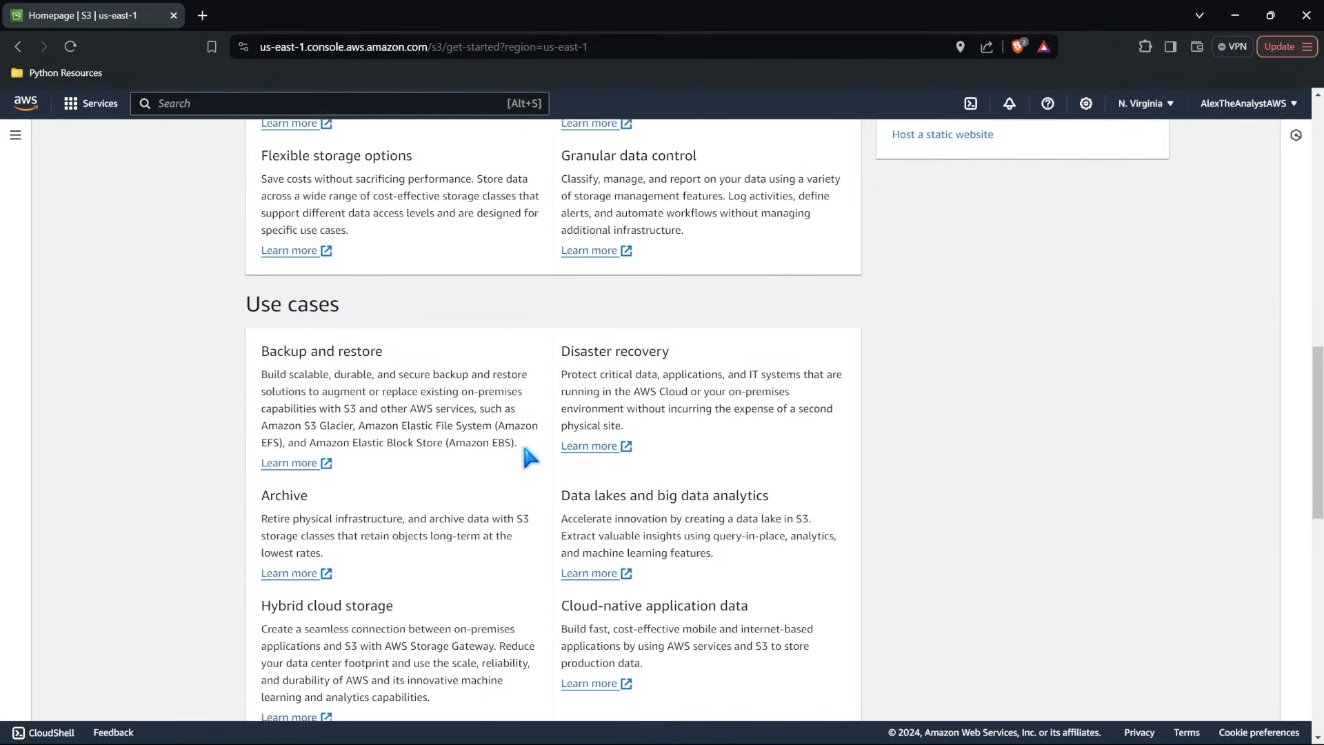
{"action": "scroll", "coordinate": [530, 457], "scroll_direction": "down", "scroll_amount": 1}
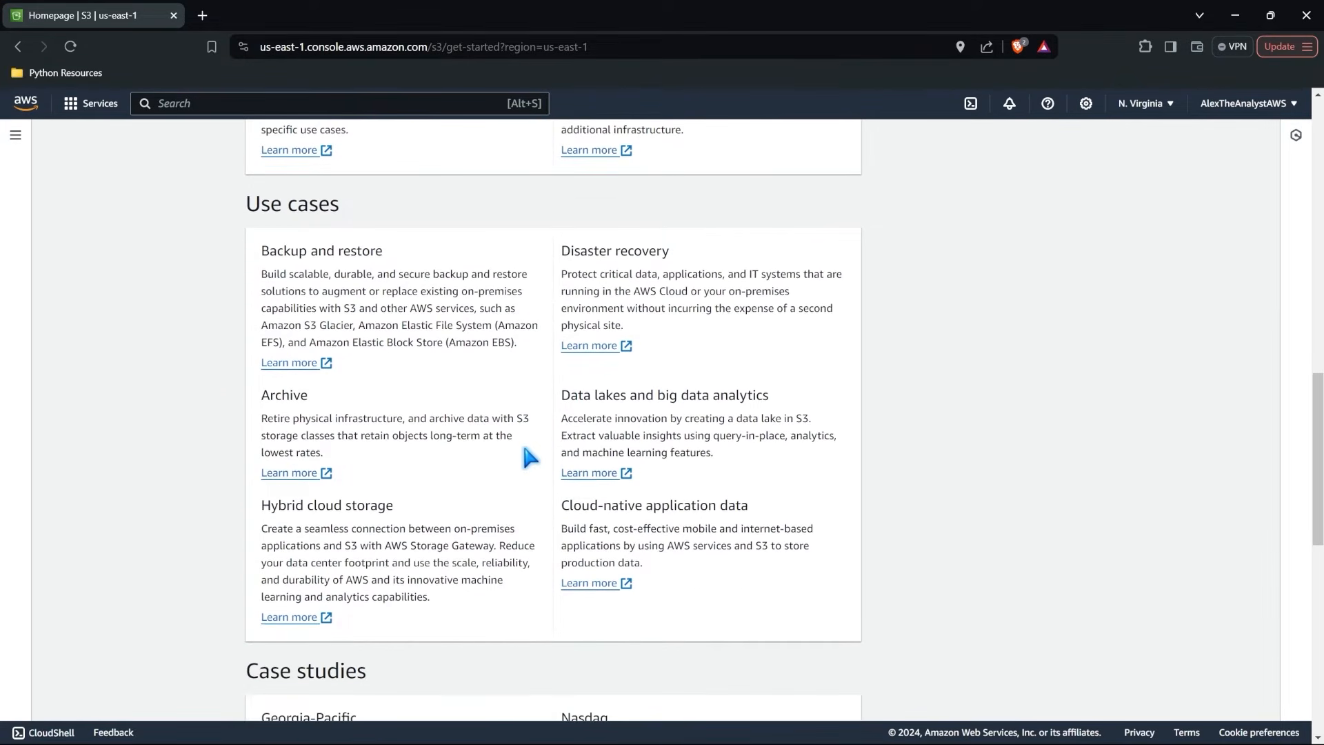
{"action": "scroll", "coordinate": [544, 586], "scroll_direction": "down", "scroll_amount": 3}
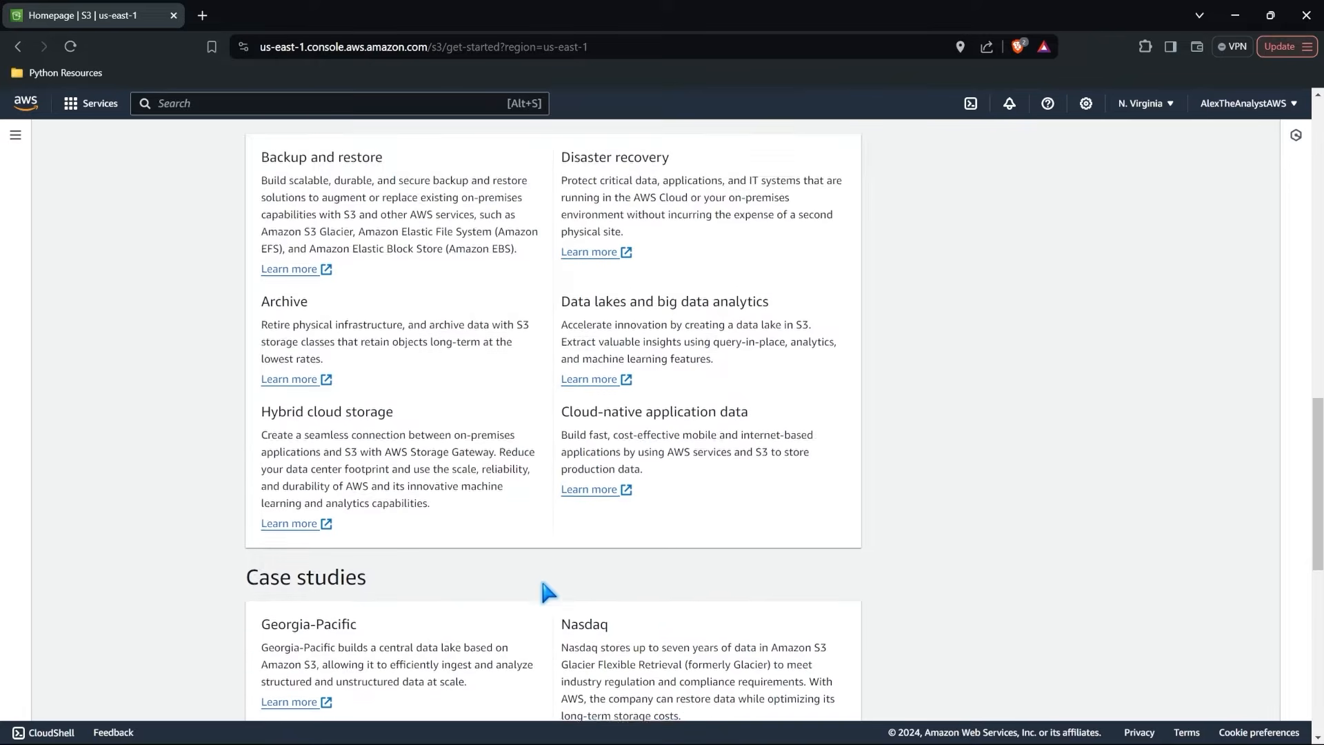
{"action": "scroll", "coordinate": [543, 586], "scroll_direction": "down", "scroll_amount": 2}
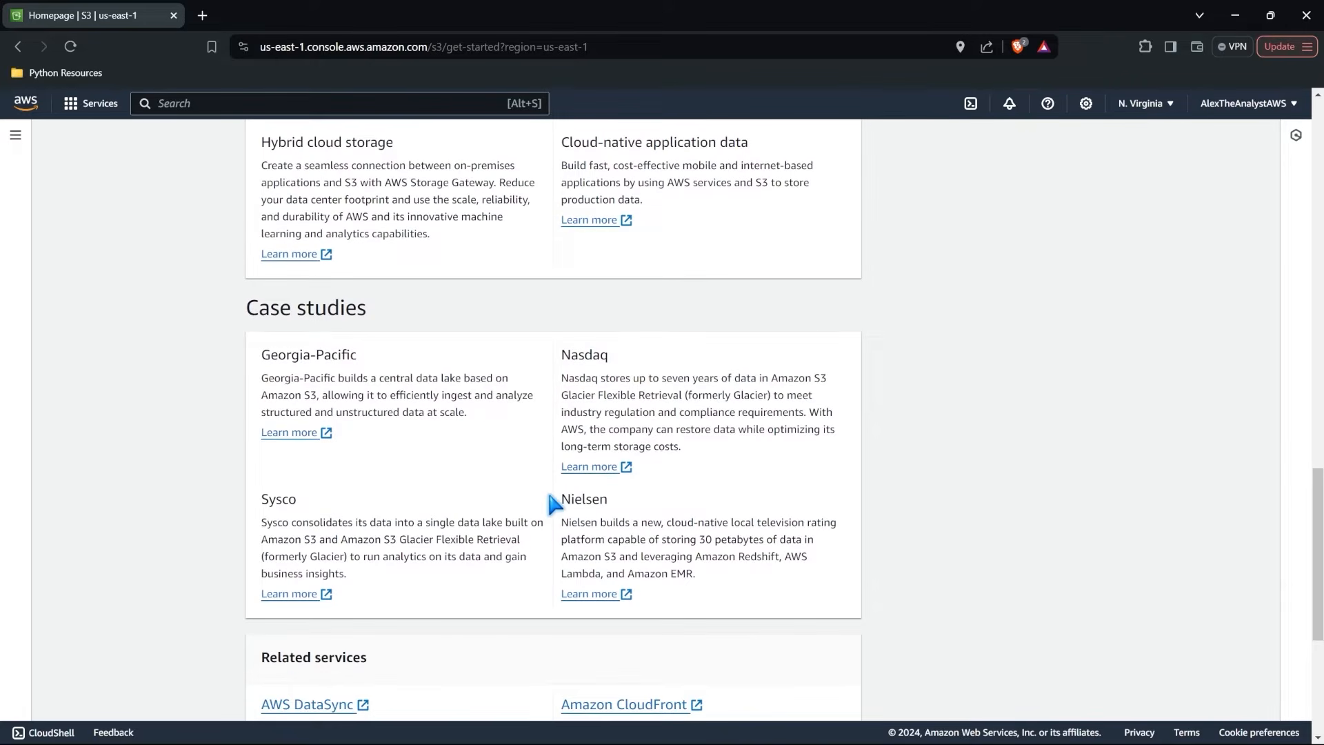
{"action": "scroll", "coordinate": [549, 505], "scroll_direction": "up", "scroll_amount": 5}
{"action": "scroll", "coordinate": [551, 496], "scroll_direction": "up", "scroll_amount": 15}
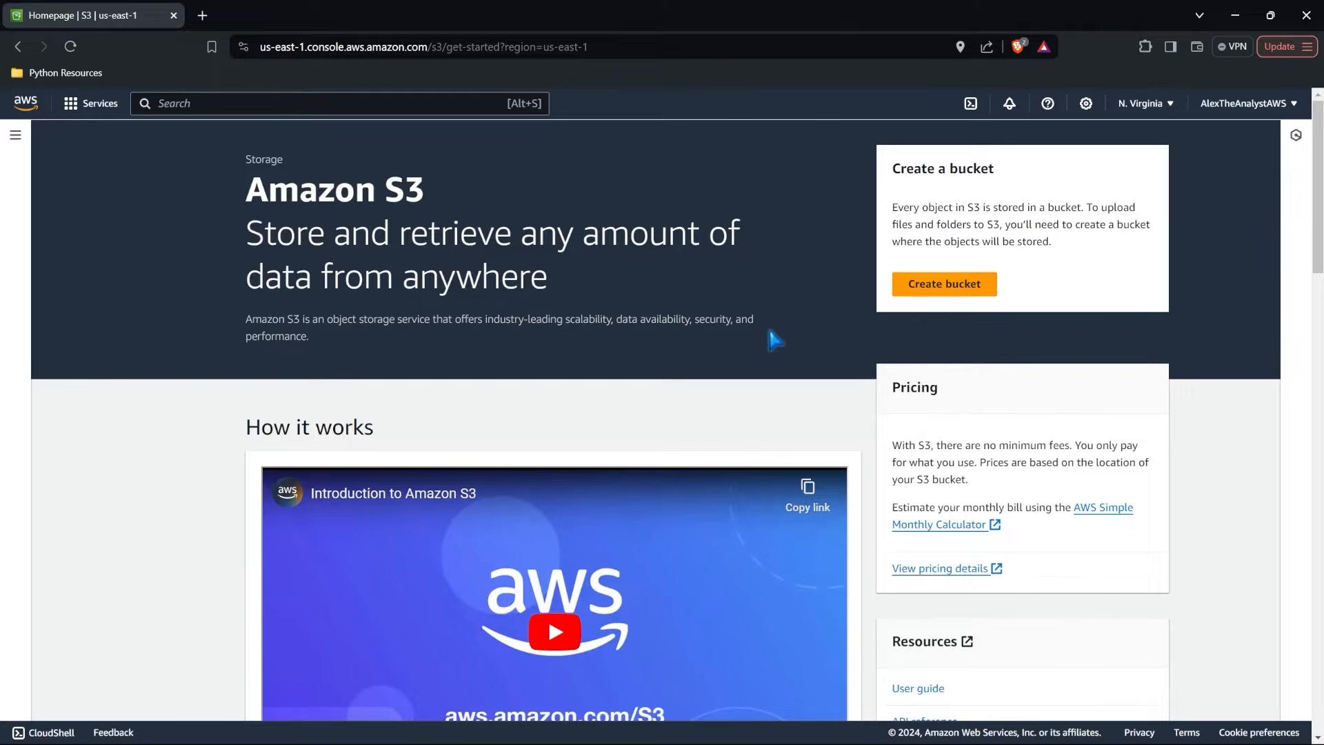
Start creating a general purpose S3 bucket and name it AlexTheAnalystbucket.
{"action": "left_click", "coordinate": [943, 288]}
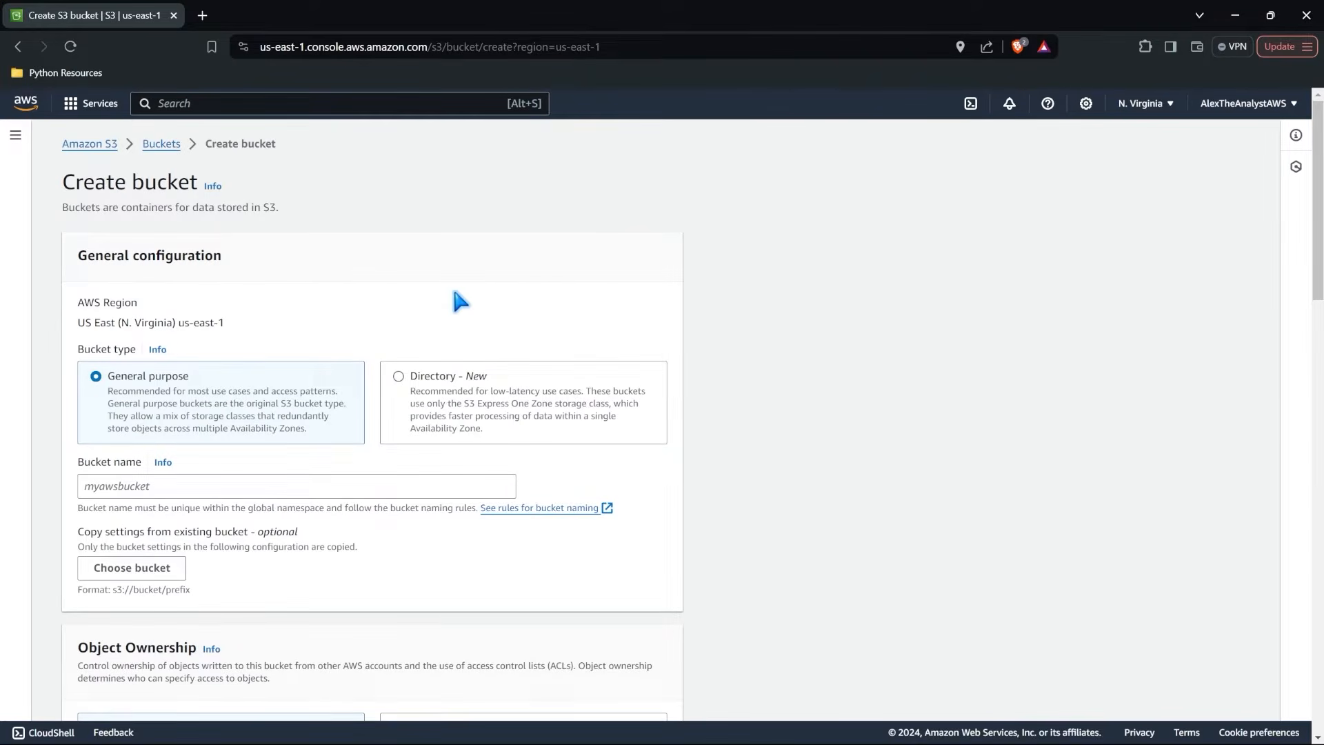
{"action": "scroll", "coordinate": [243, 284], "scroll_direction": "down", "scroll_amount": 2}
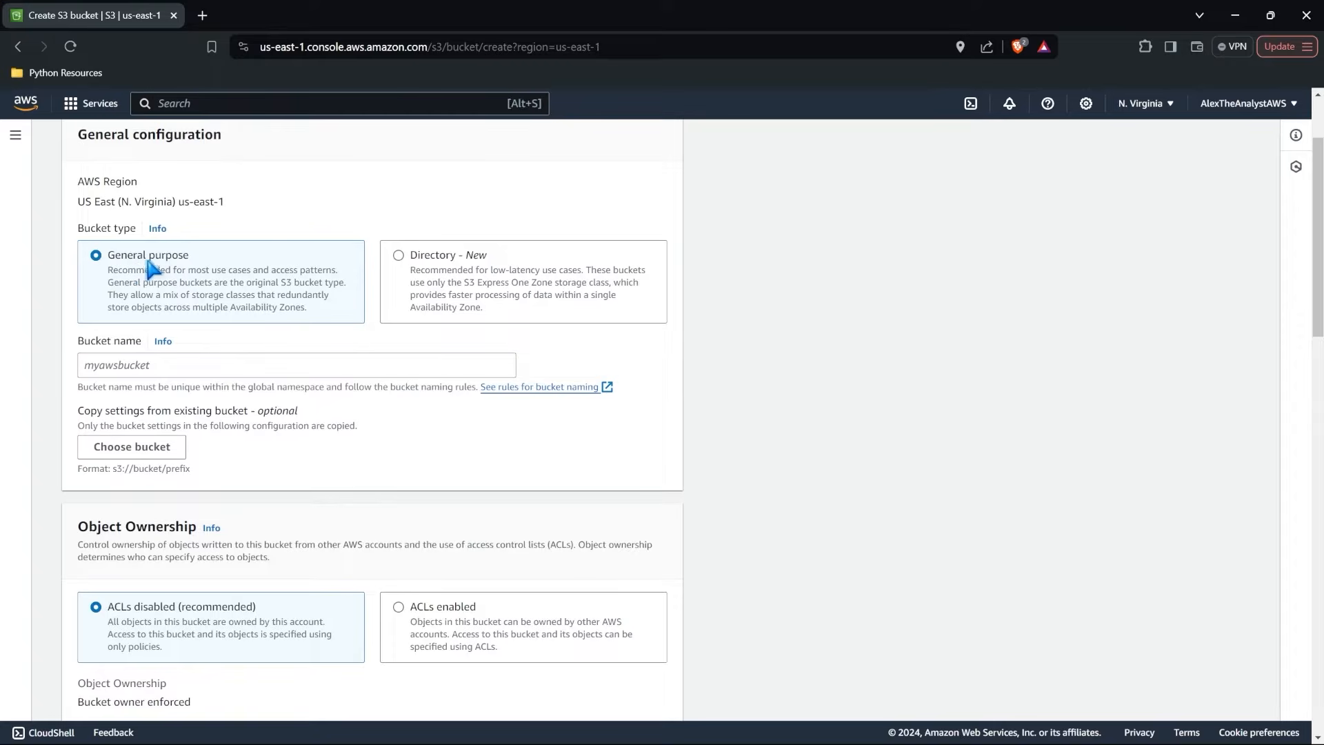
{"action": "left_click", "coordinate": [175, 363]}
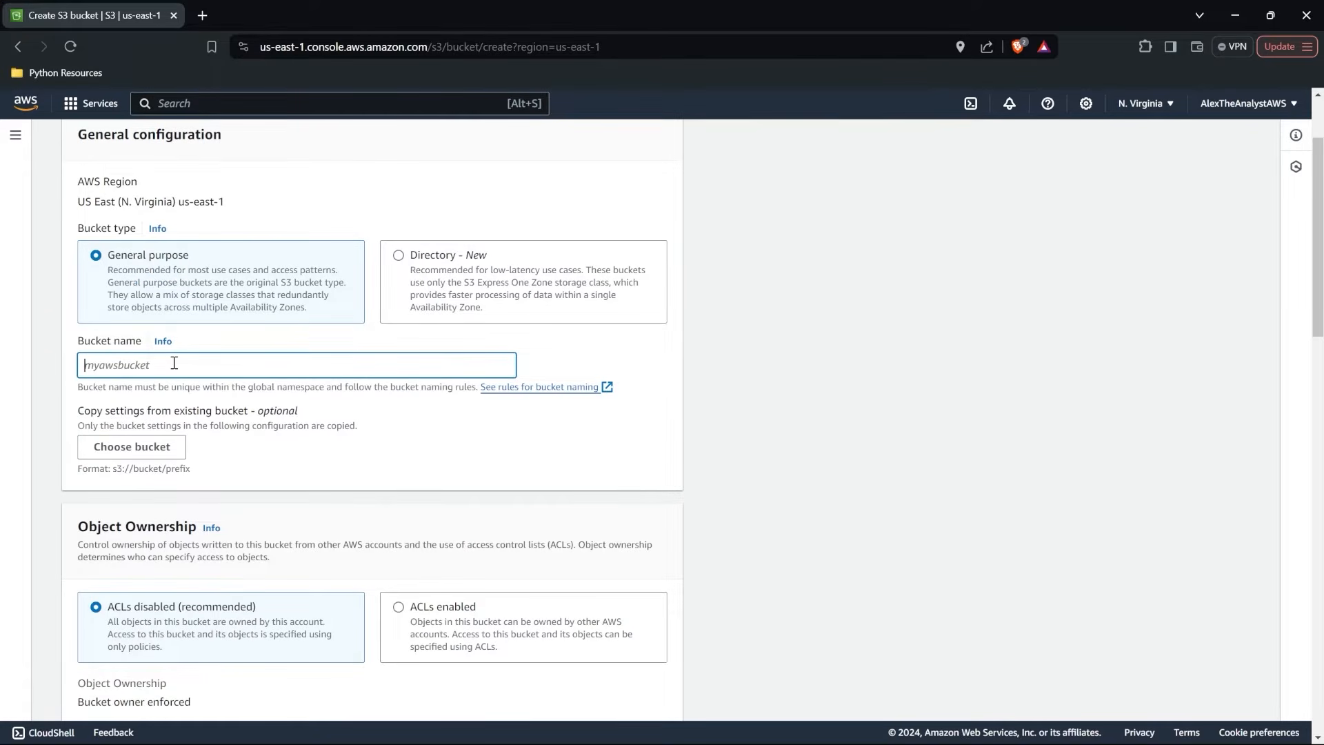
{"action": "type", "text": "AlexT"}
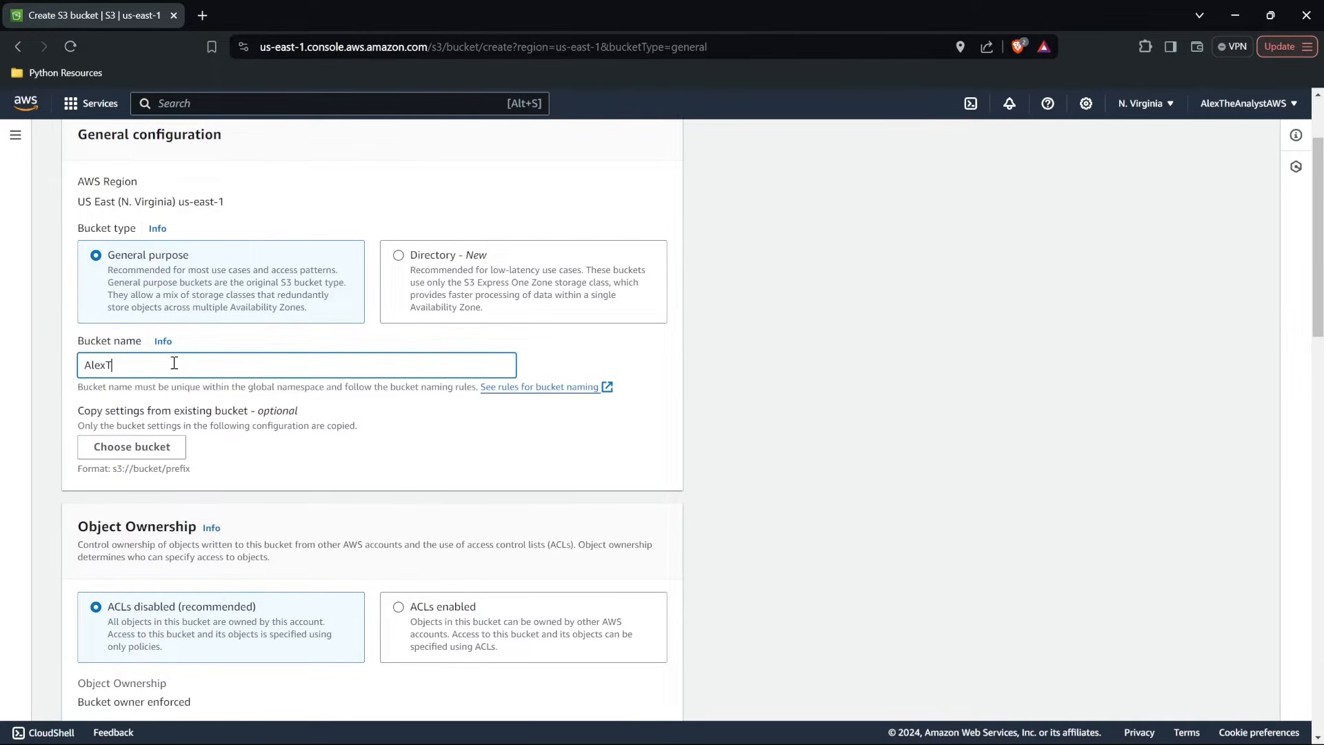
{"action": "type", "text": "heAnalystbucket"}
{"action": "left_click", "coordinate": [281, 452]}
Review the bucket's ownership, public access, versioning, tag, encryption and Object Lock settings, and try to create the bucket.
{"action": "scroll", "coordinate": [280, 450], "scroll_direction": "down", "scroll_amount": 1}
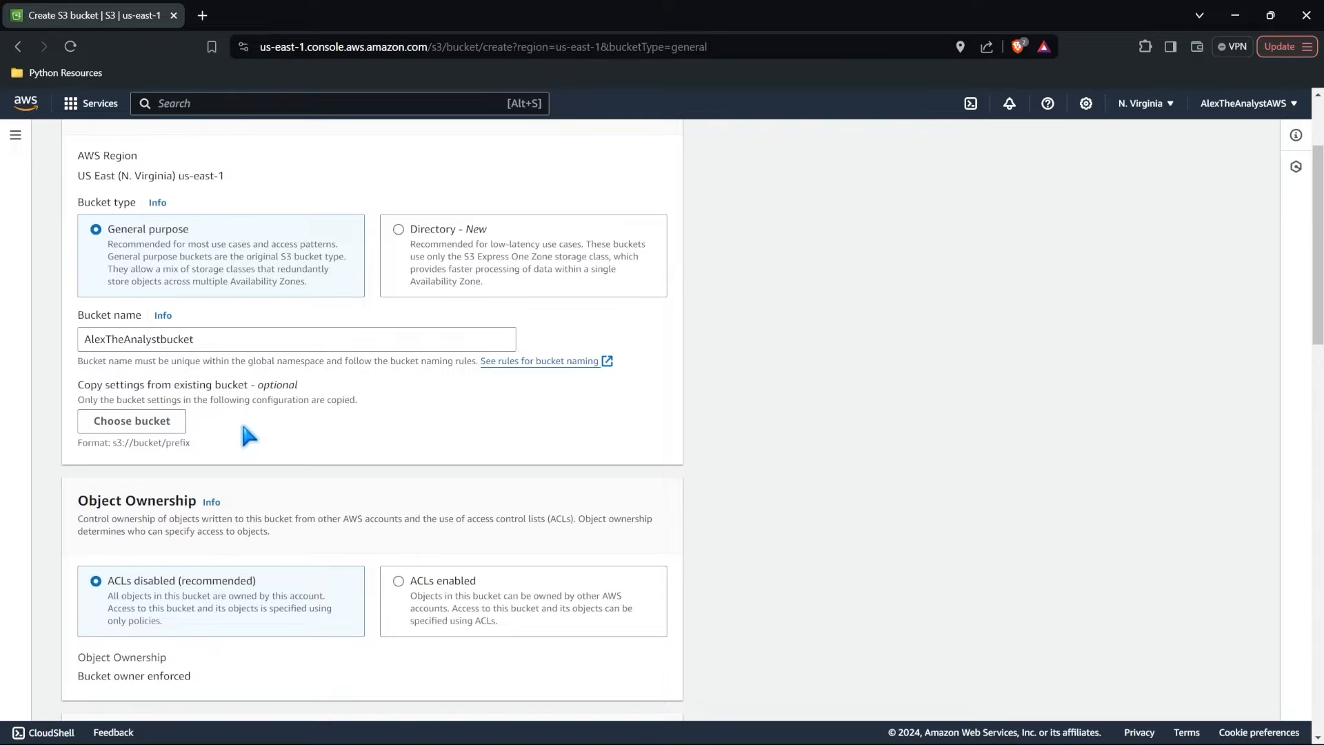
{"action": "scroll", "coordinate": [242, 428], "scroll_direction": "down", "scroll_amount": 3}
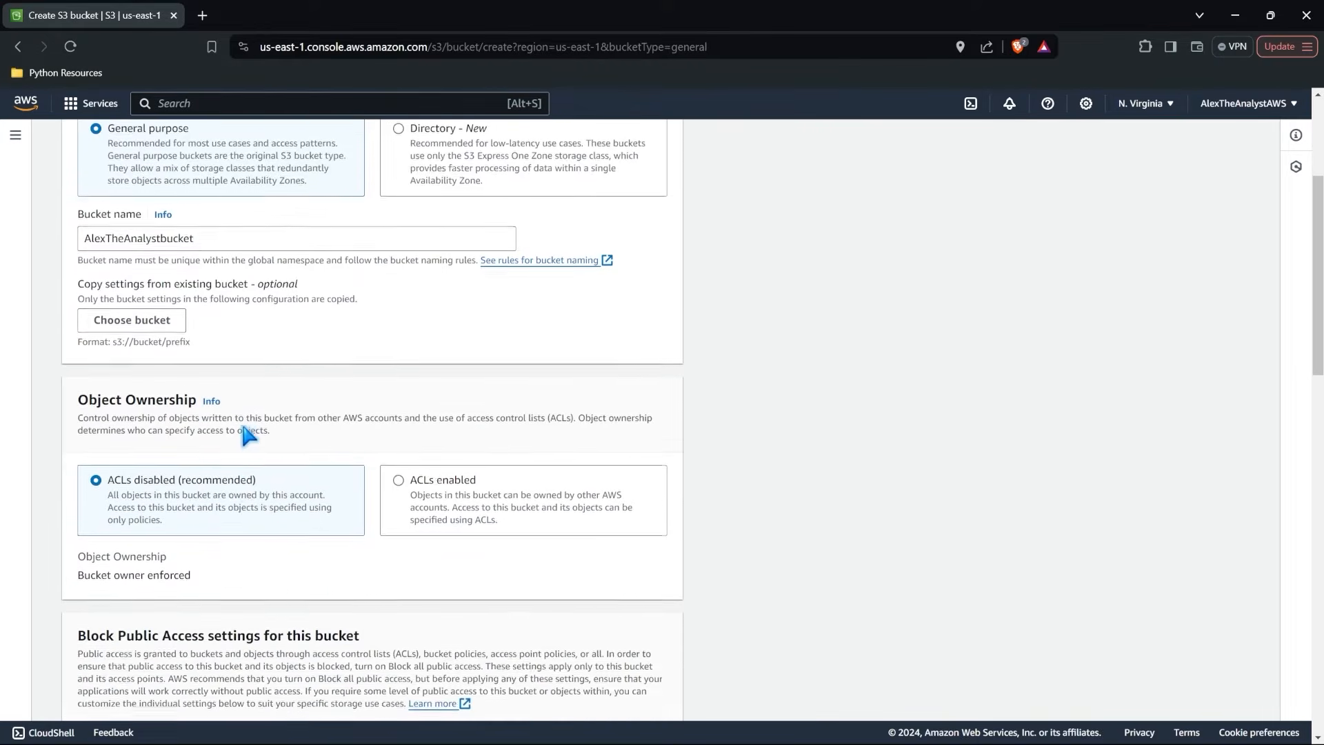
{"action": "scroll", "coordinate": [243, 427], "scroll_direction": "down", "scroll_amount": 1}
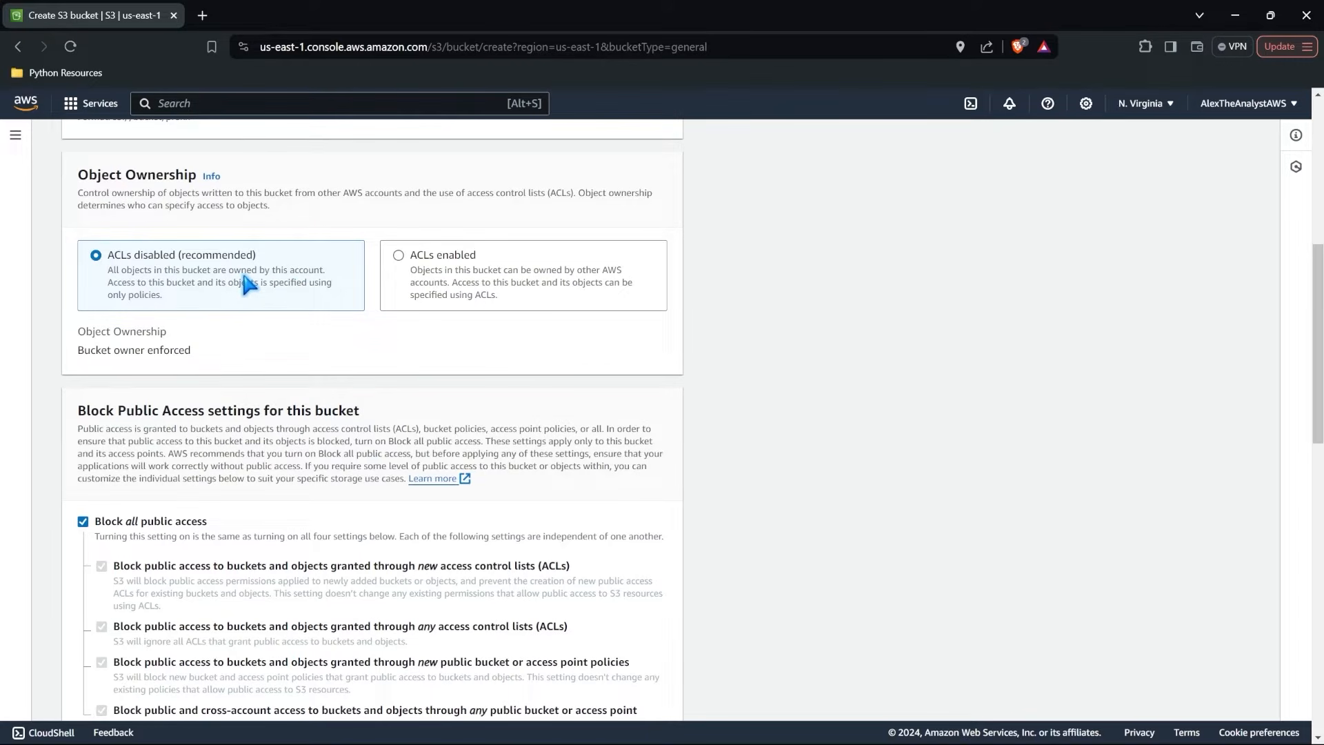
{"action": "scroll", "coordinate": [245, 283], "scroll_direction": "down", "scroll_amount": 4}
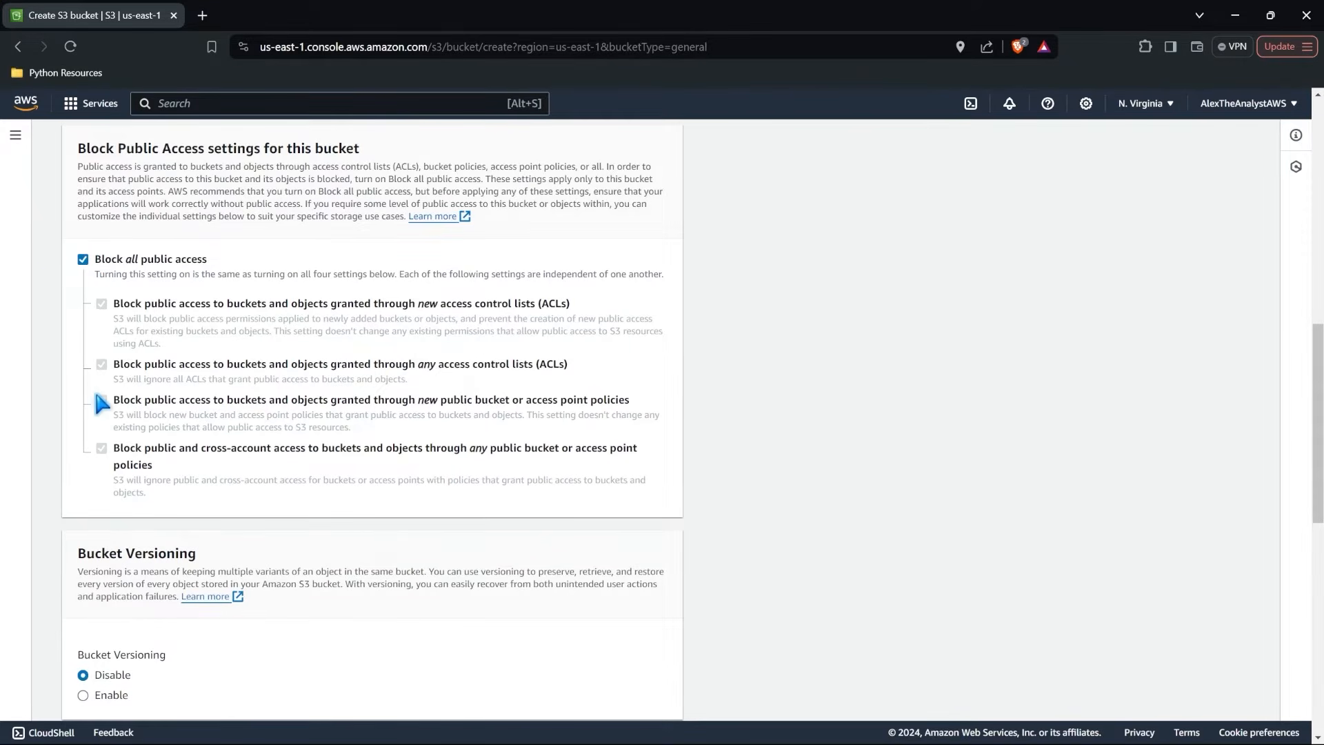
{"action": "scroll", "coordinate": [45, 392], "scroll_direction": "down", "scroll_amount": 4}
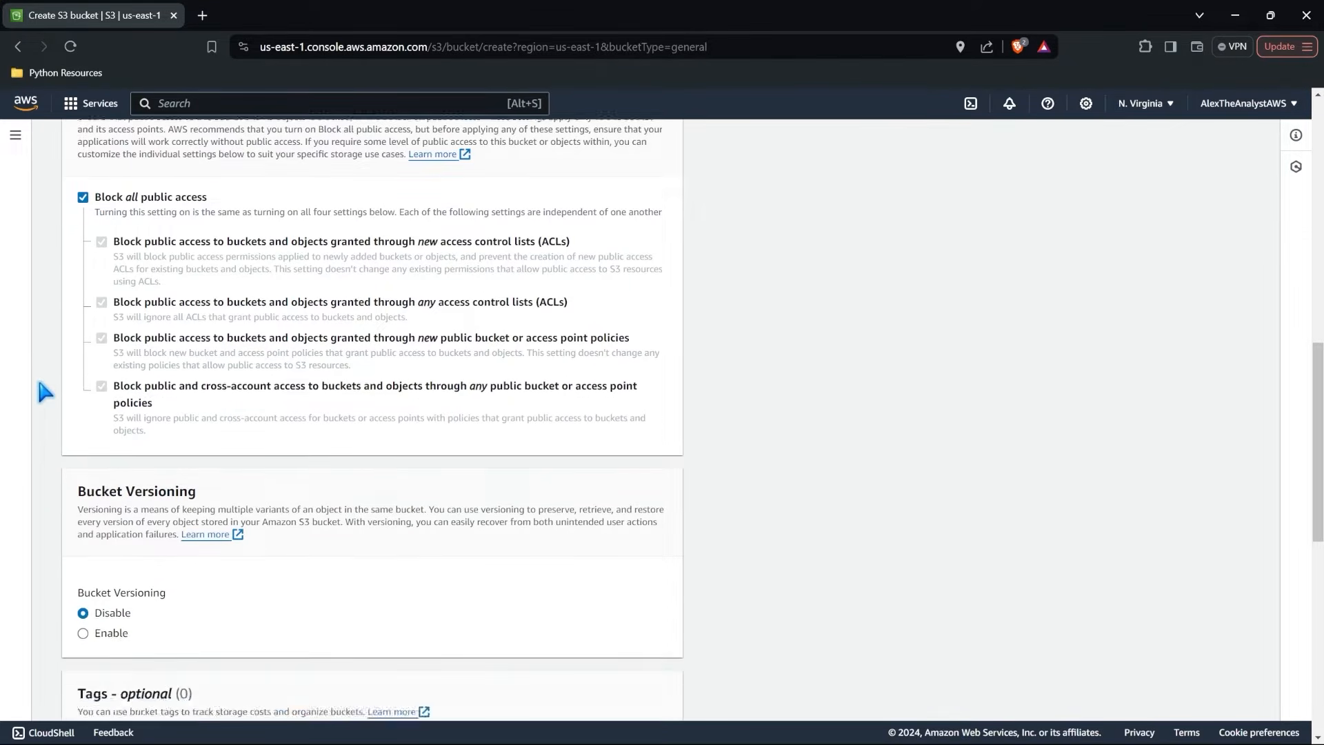
{"action": "scroll", "coordinate": [45, 392], "scroll_direction": "down", "scroll_amount": 2}
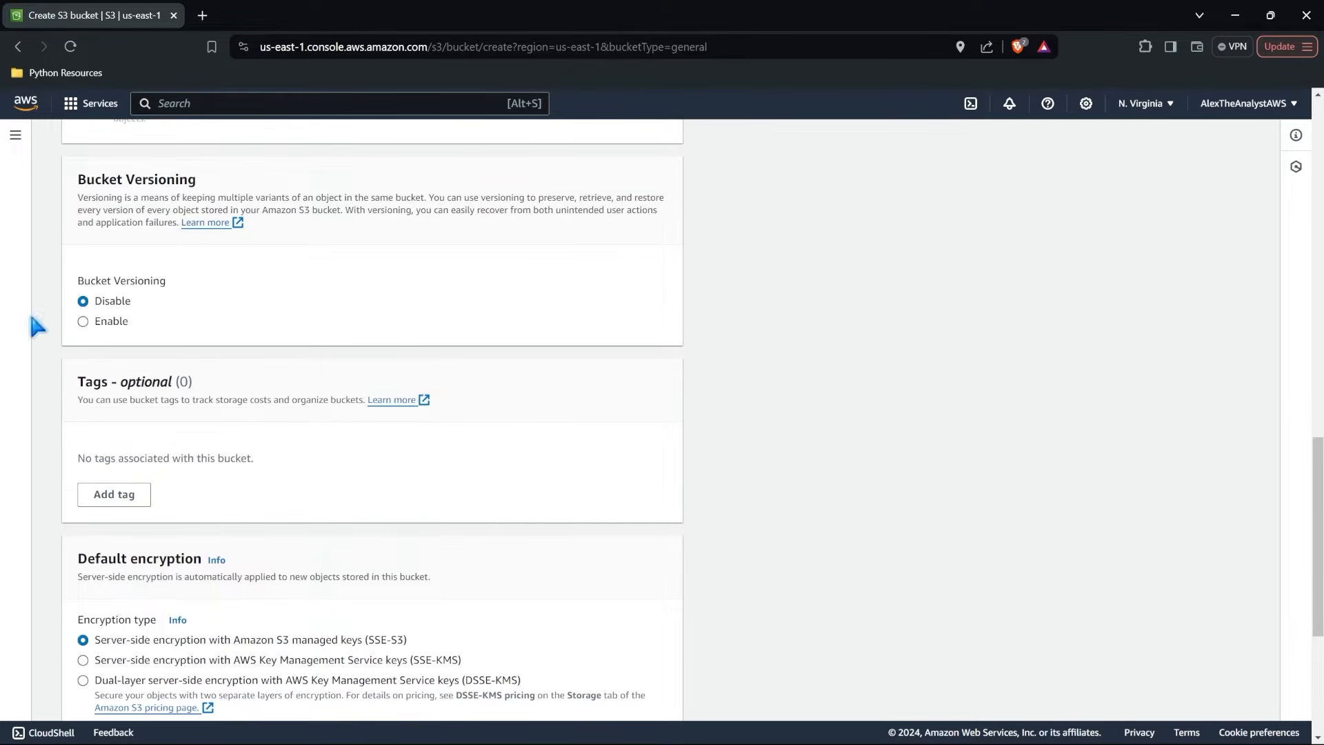
{"action": "scroll", "coordinate": [208, 277], "scroll_direction": "down", "scroll_amount": 3}
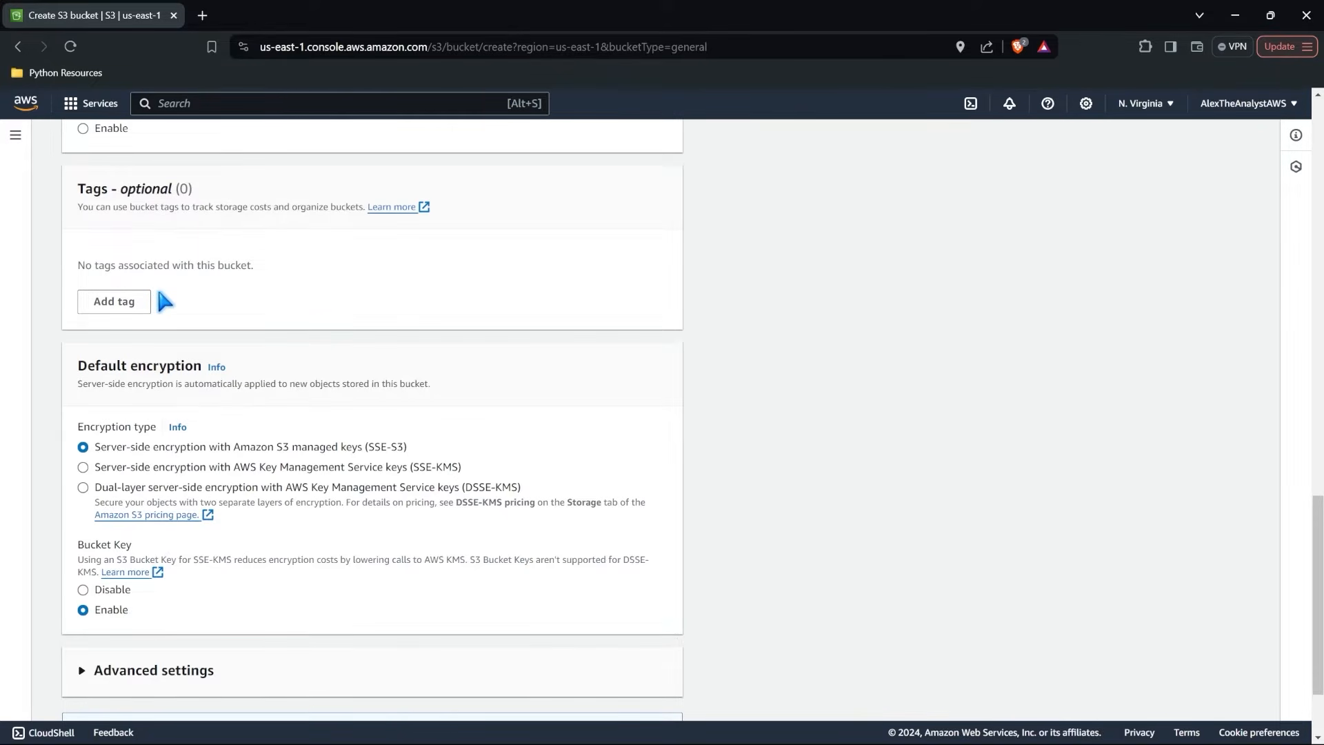
{"action": "scroll", "coordinate": [160, 295], "scroll_direction": "down", "scroll_amount": 2}
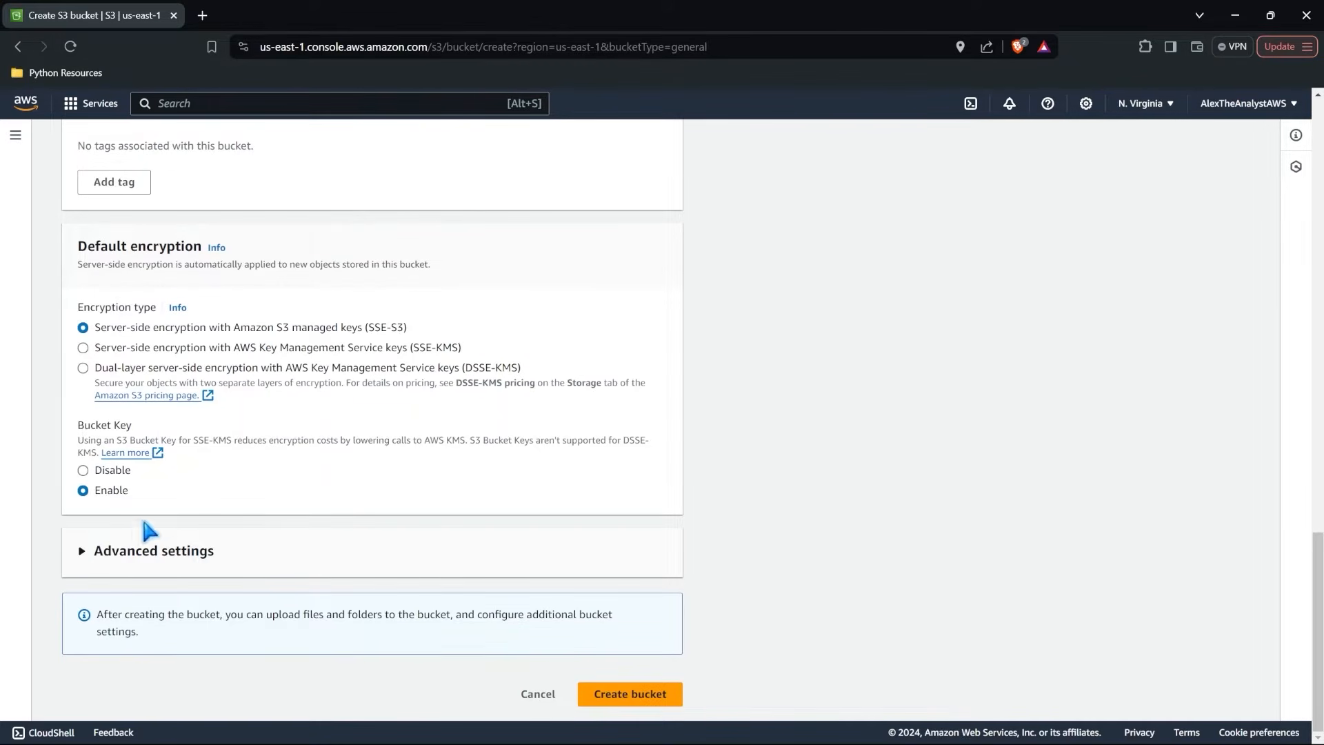
{"action": "left_click", "coordinate": [85, 554]}
{"action": "scroll", "coordinate": [87, 557], "scroll_direction": "down", "scroll_amount": 3}
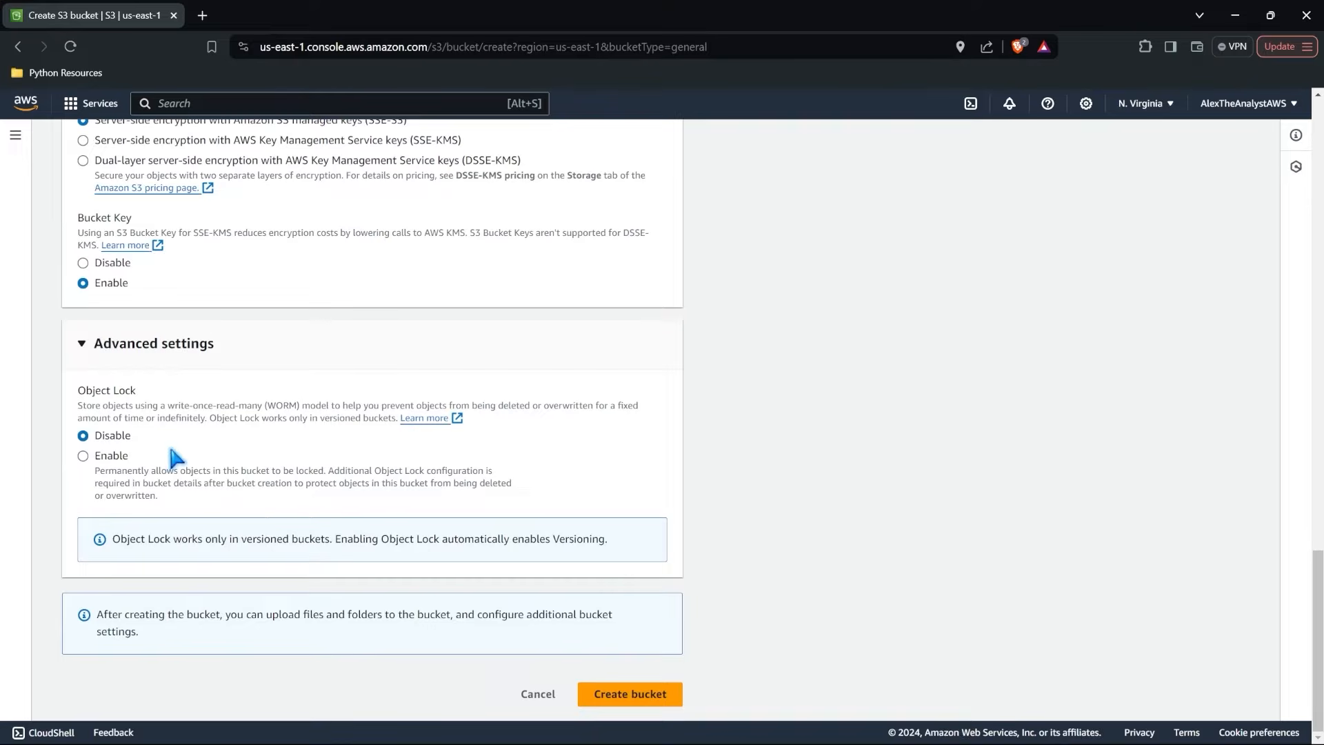
{"action": "left_click", "coordinate": [633, 695]}
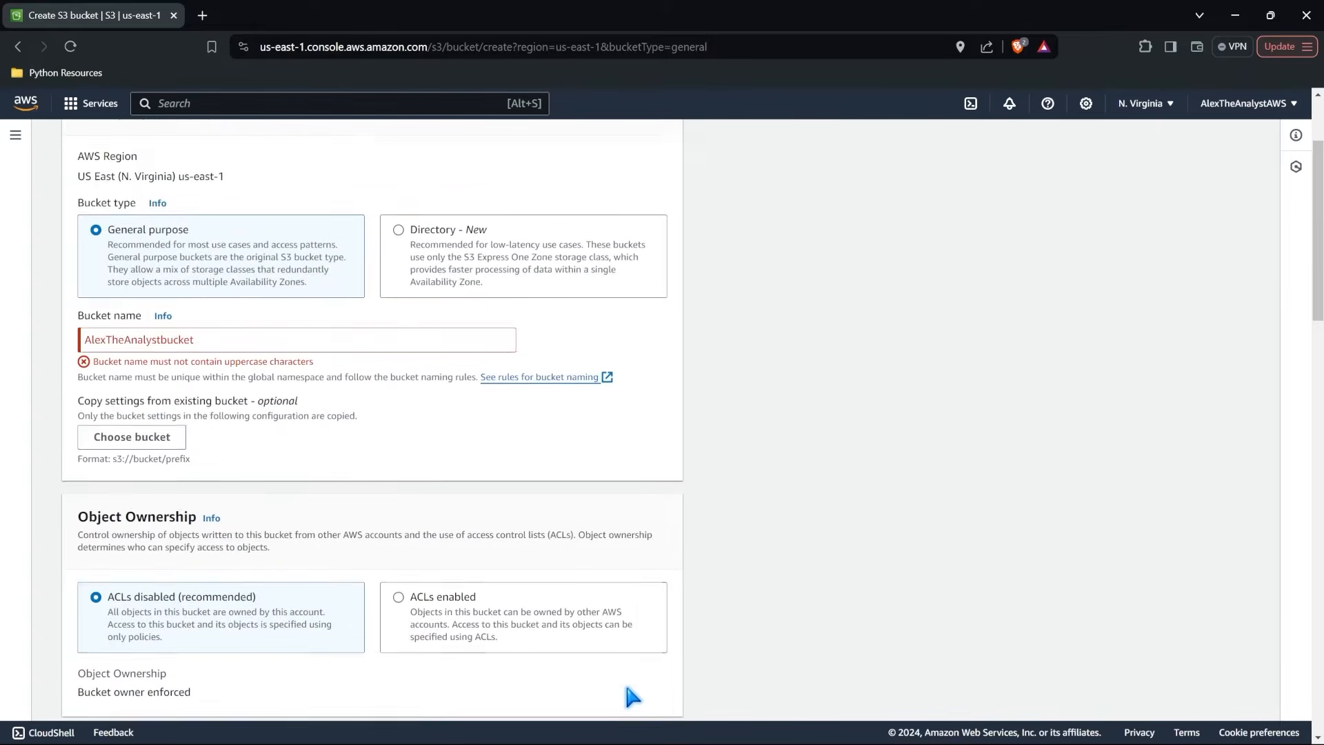
Change the bucket name to alextheanalystbucket and create the bucket with the default settings.
{"action": "left_click_drag", "start_coordinate": [200, 345], "coordinate": [18, 352]}
{"action": "type", "text": "alexthe"}
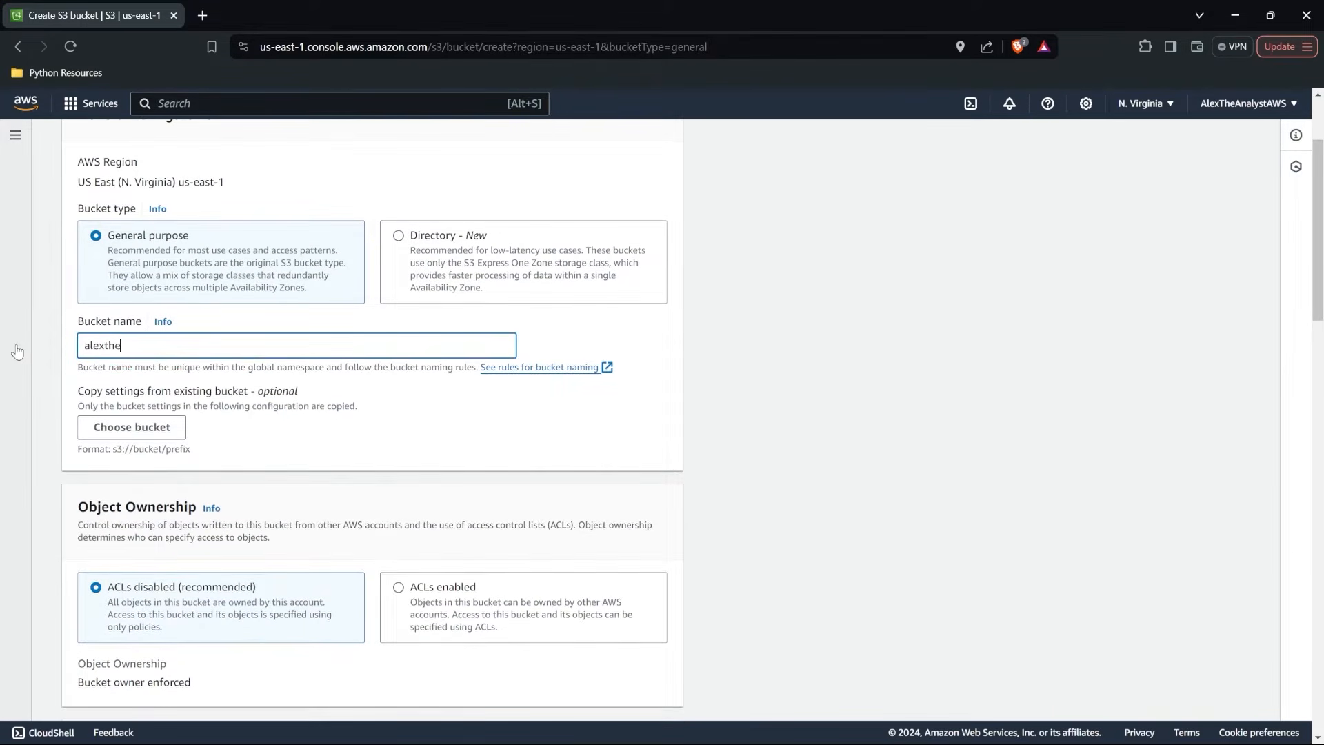
{"action": "type", "text": "analystbucket"}
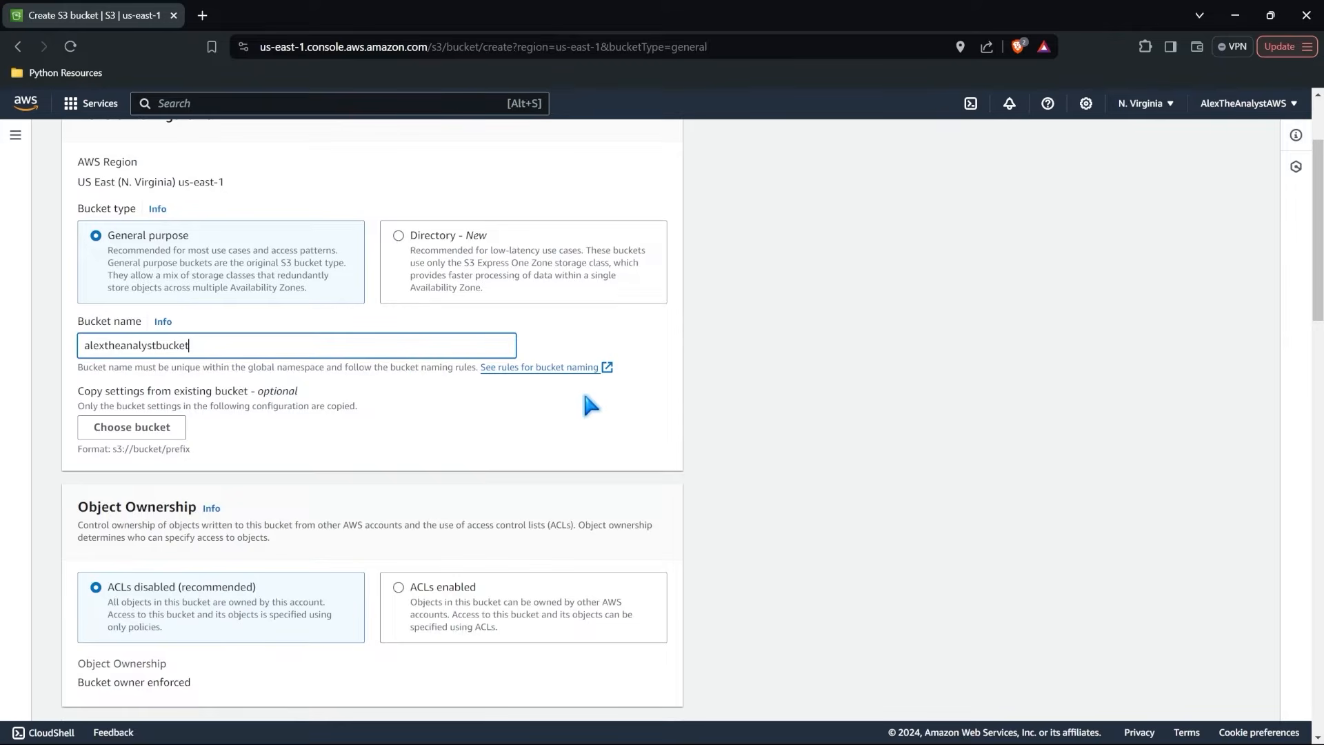
{"action": "scroll", "coordinate": [590, 403], "scroll_direction": "down", "scroll_amount": 3}
{"action": "scroll", "coordinate": [586, 397], "scroll_direction": "down", "scroll_amount": 18}
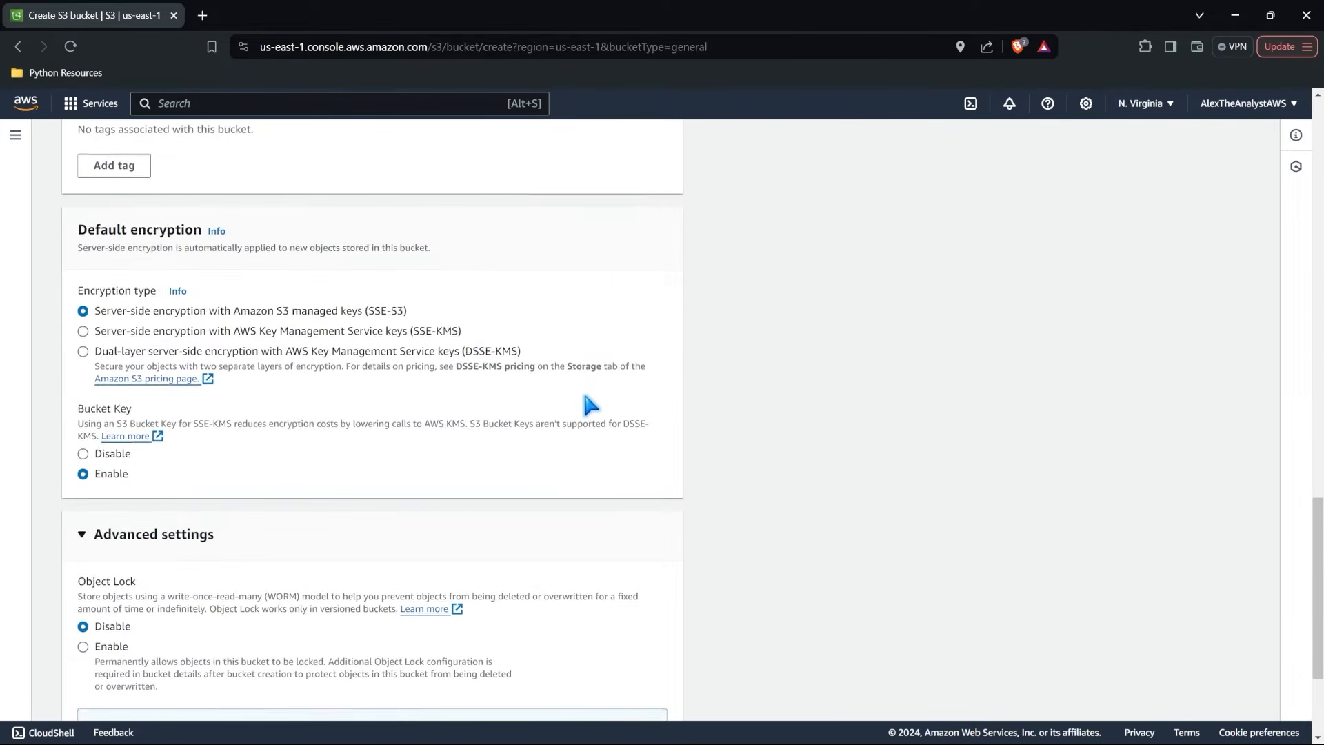
{"action": "left_click", "coordinate": [628, 689]}
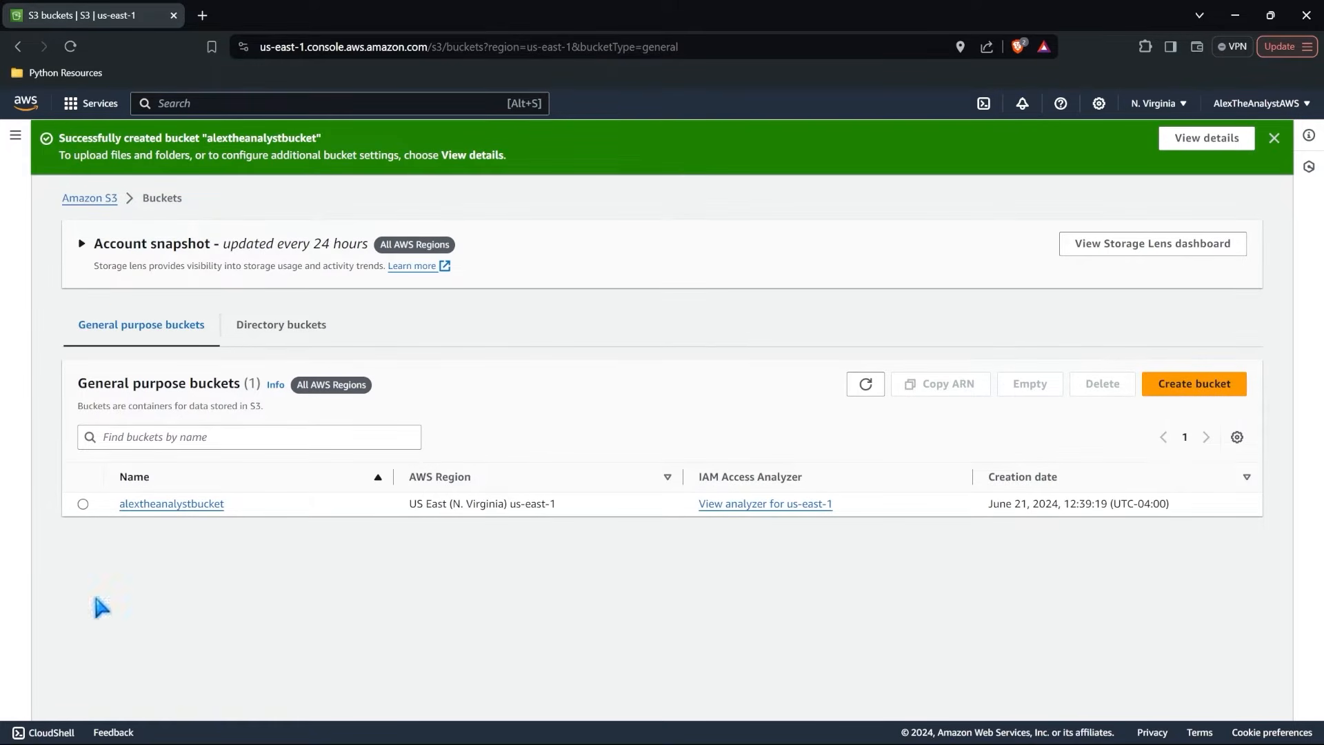
Dismiss the creation notice, open alextheanalystbucket and examine its properties and permissions, including the bucket policy.
{"action": "left_click", "coordinate": [1274, 139]}
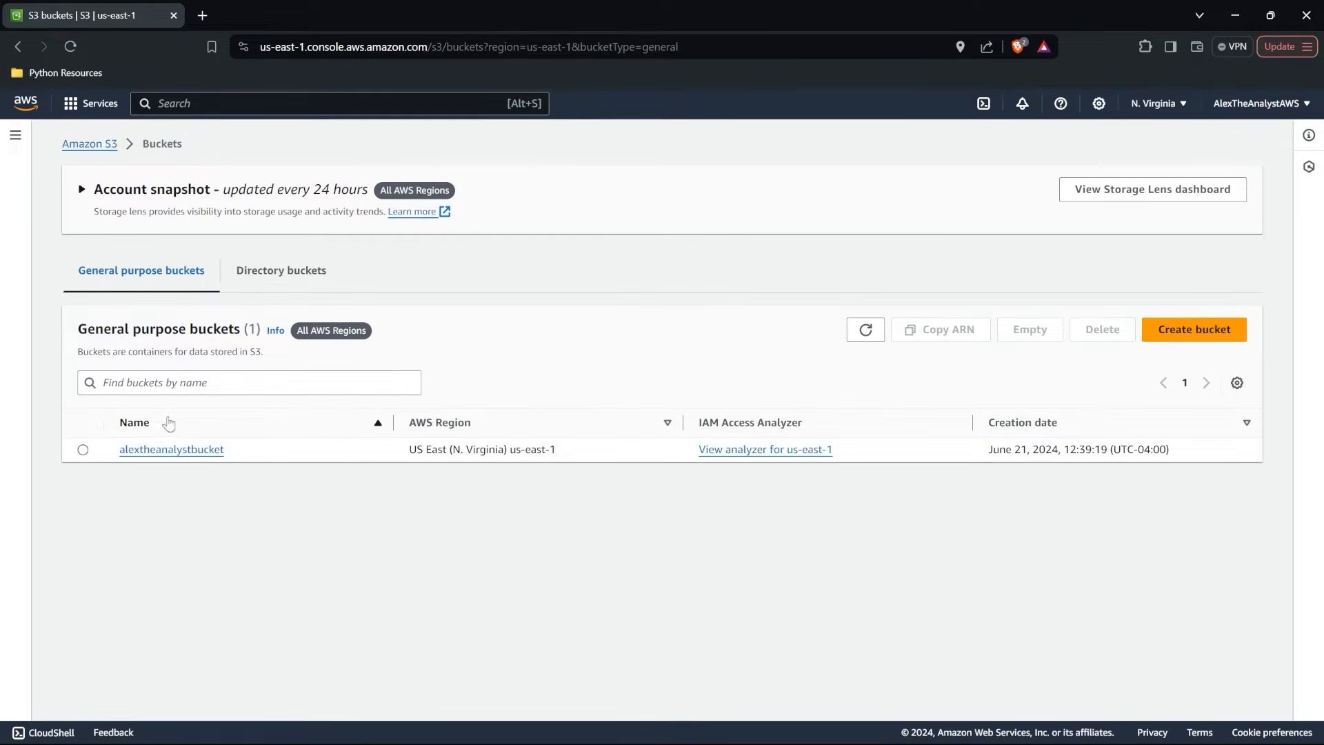
{"action": "left_click", "coordinate": [158, 450]}
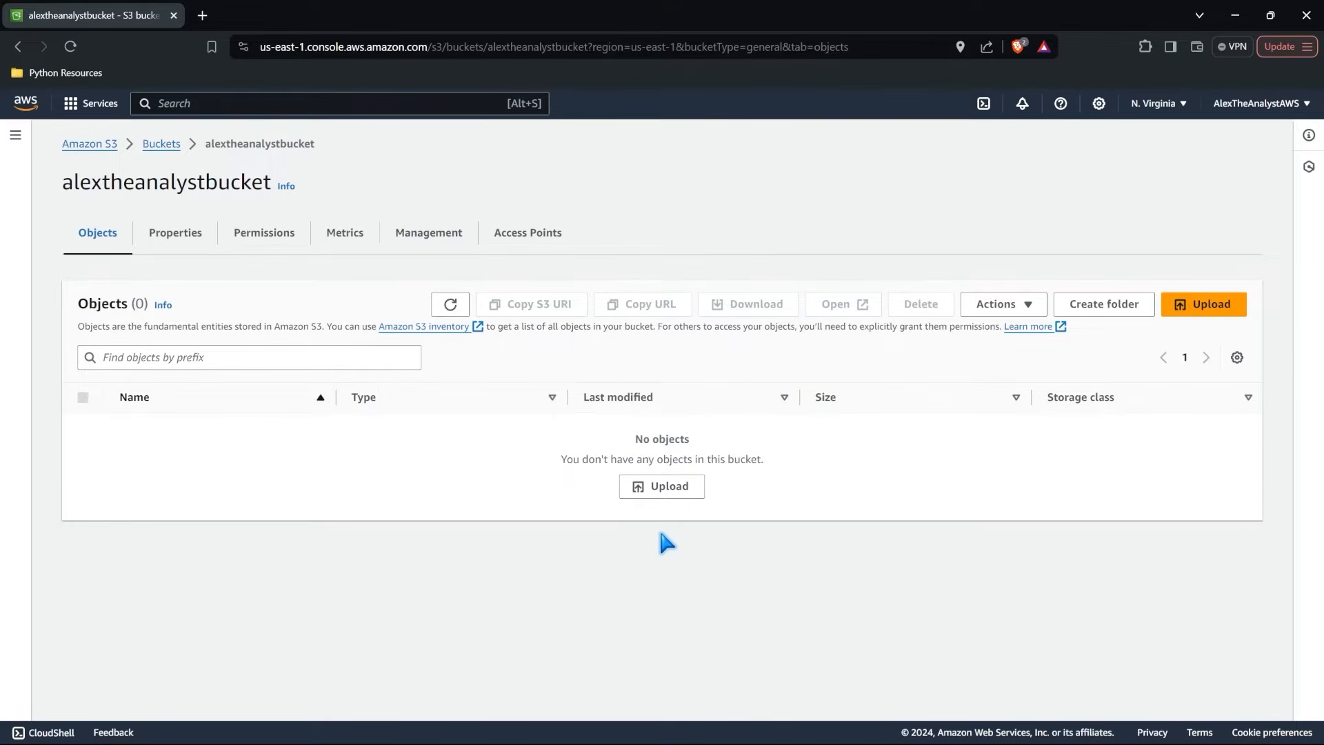
{"action": "left_click", "coordinate": [192, 244]}
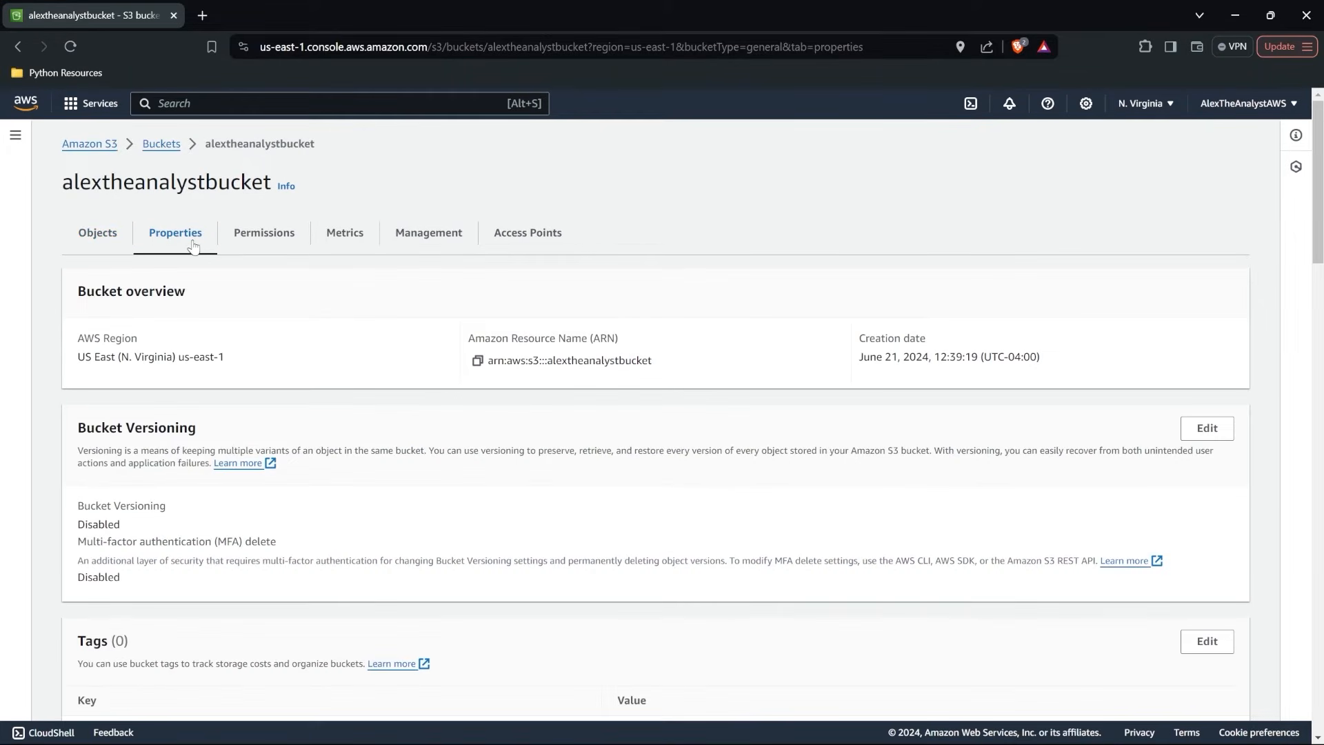
{"action": "scroll", "coordinate": [194, 247], "scroll_direction": "down", "scroll_amount": 5}
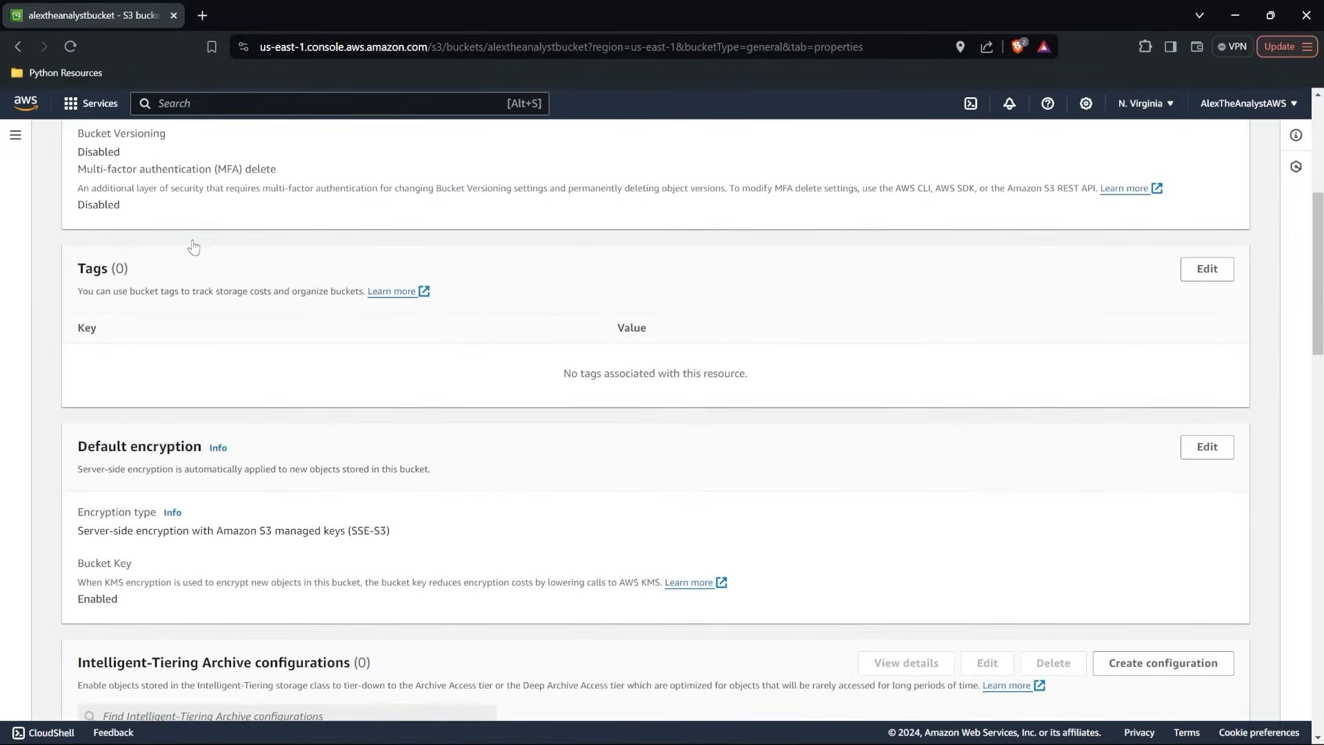
{"action": "scroll", "coordinate": [194, 247], "scroll_direction": "up", "scroll_amount": 5}
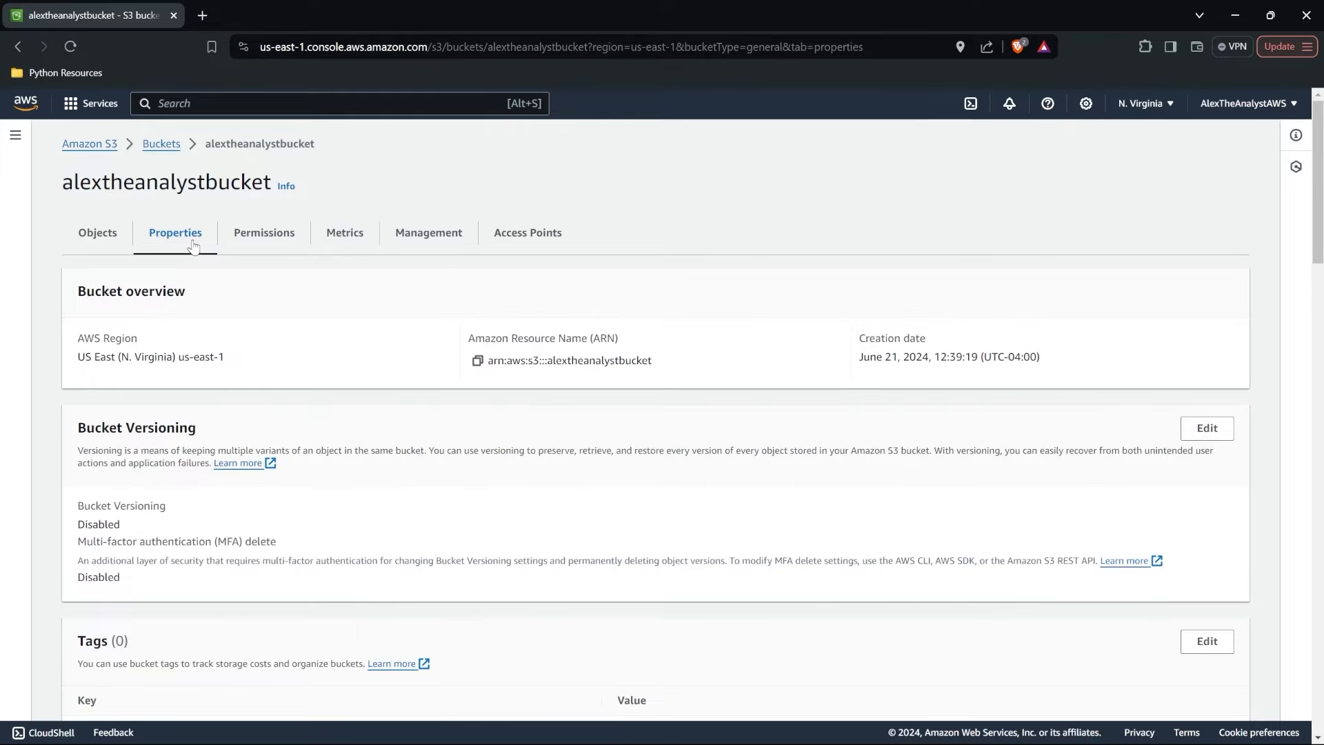
{"action": "left_click", "coordinate": [268, 235]}
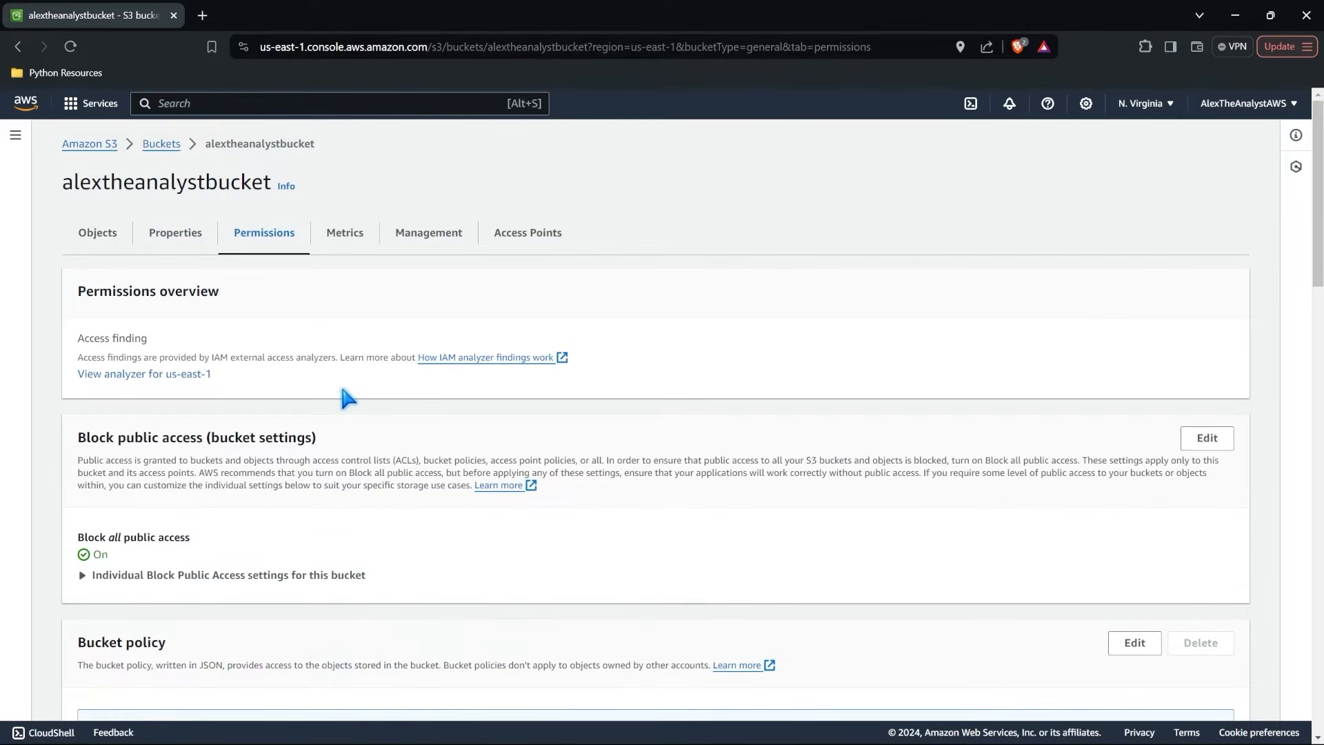
{"action": "scroll", "coordinate": [340, 382], "scroll_direction": "down", "scroll_amount": 5}
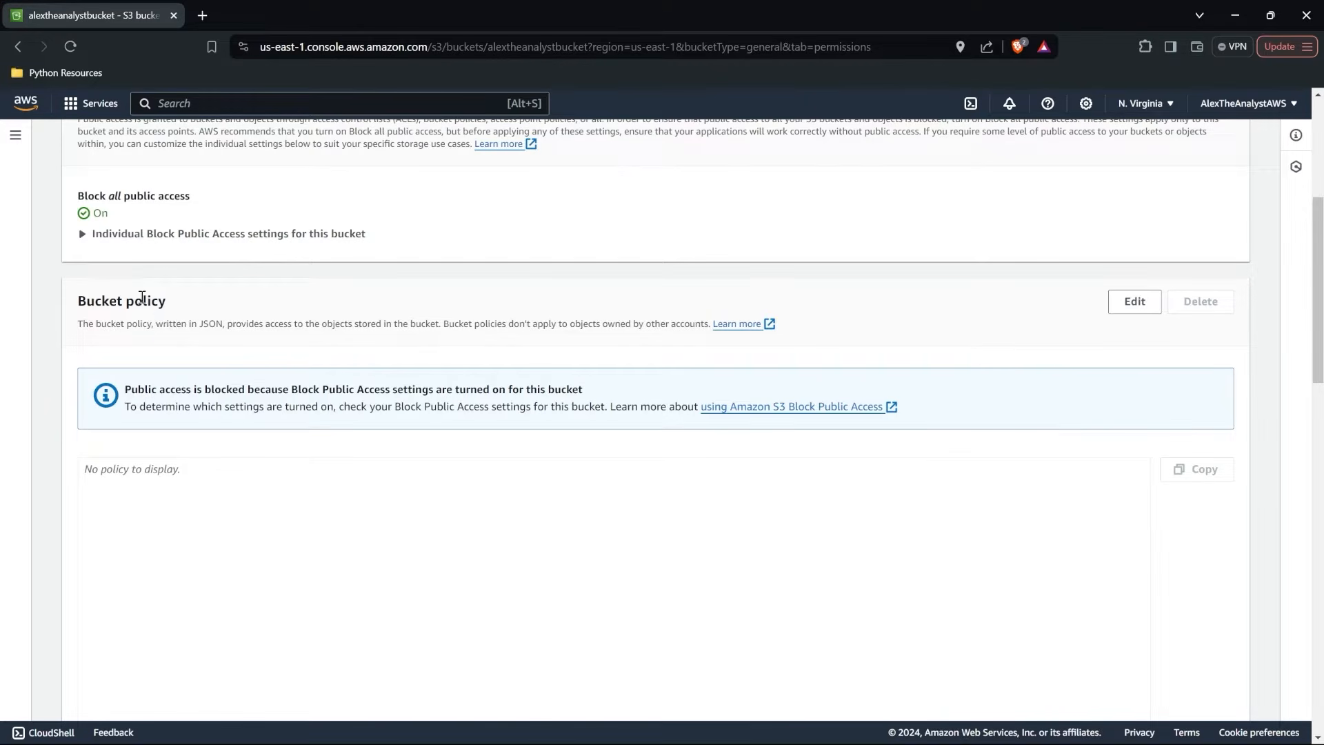
{"action": "scroll", "coordinate": [176, 308], "scroll_direction": "down", "scroll_amount": 1}
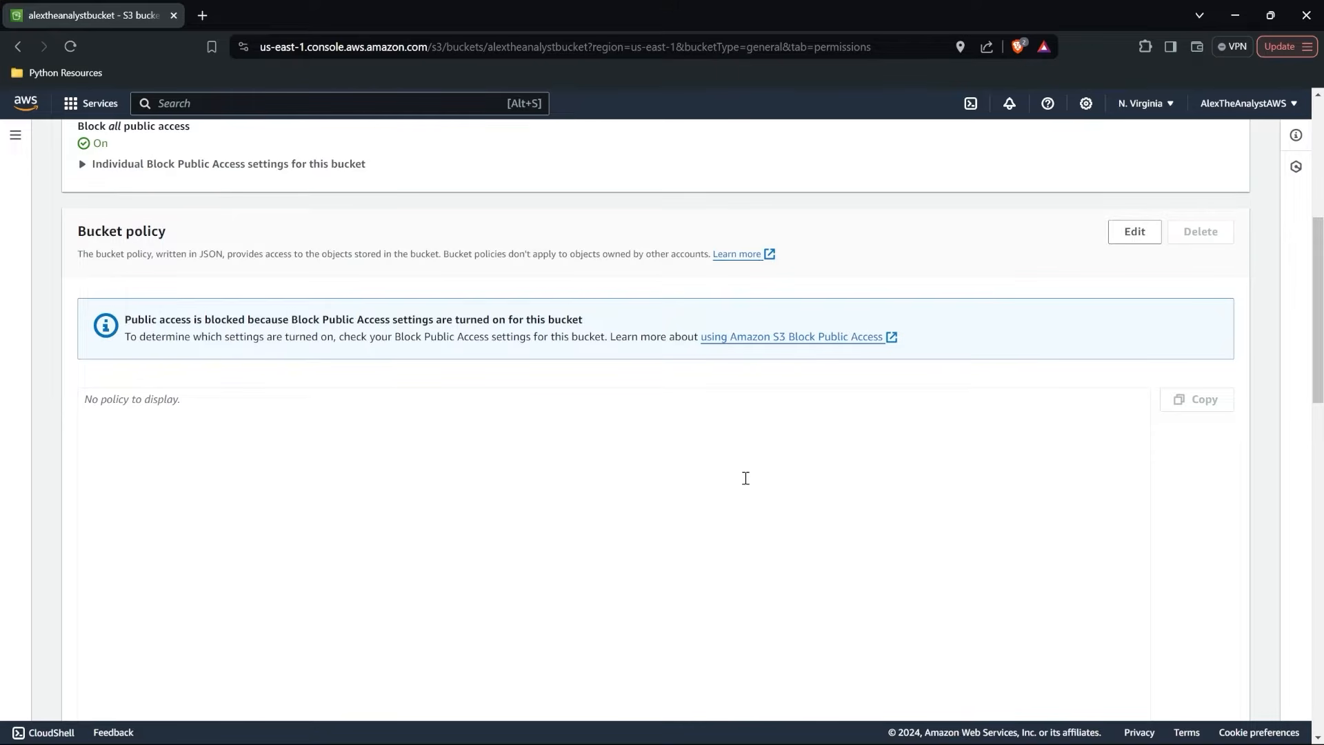
{"action": "scroll", "coordinate": [746, 478], "scroll_direction": "up", "scroll_amount": 6}
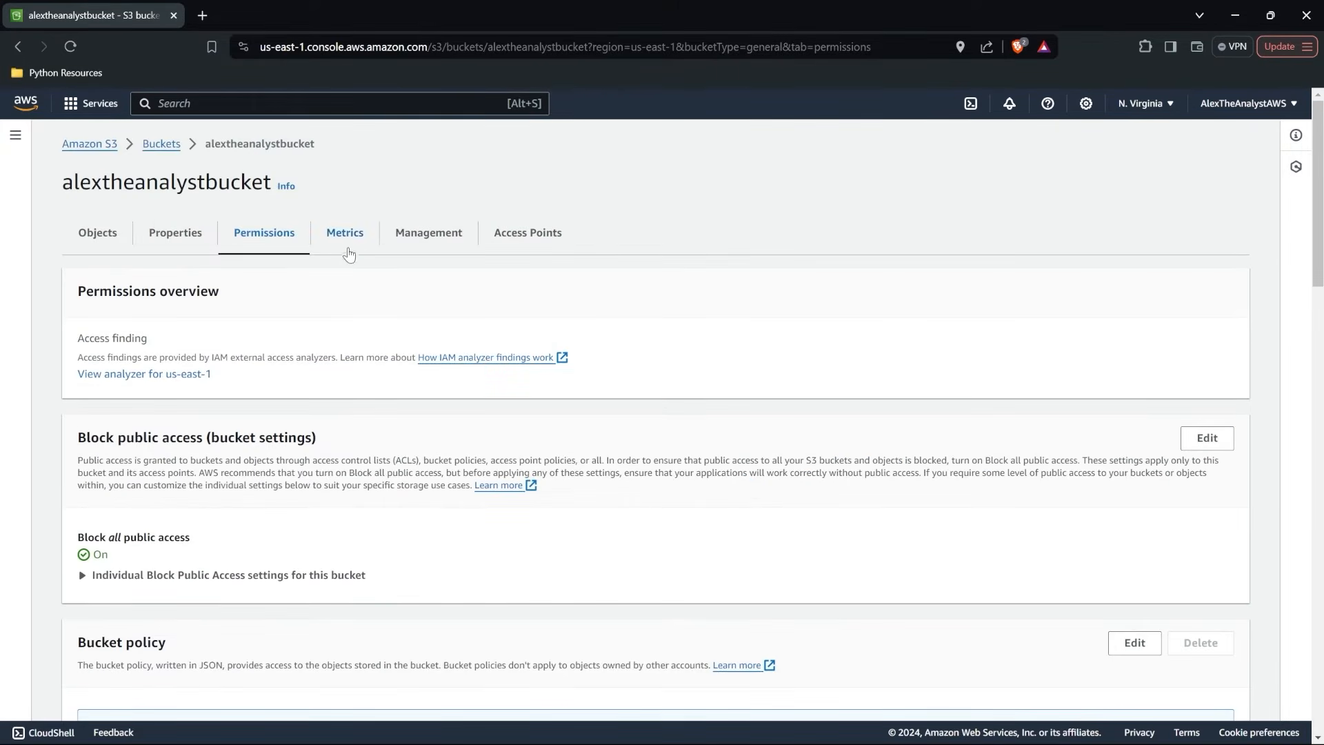
View the bucket's metrics, management and access point pages, and return to its objects.
{"action": "left_click", "coordinate": [347, 235]}
{"action": "left_click", "coordinate": [418, 238]}
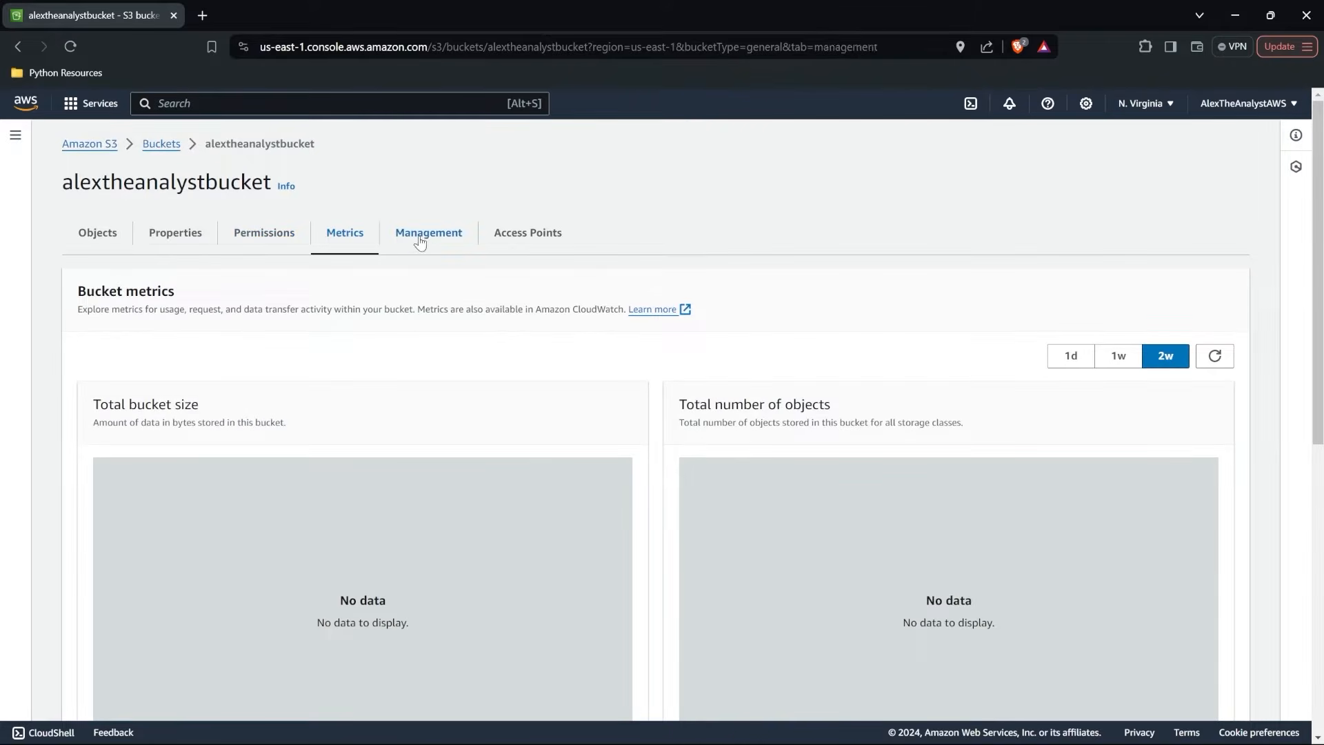
{"action": "left_click", "coordinate": [509, 238]}
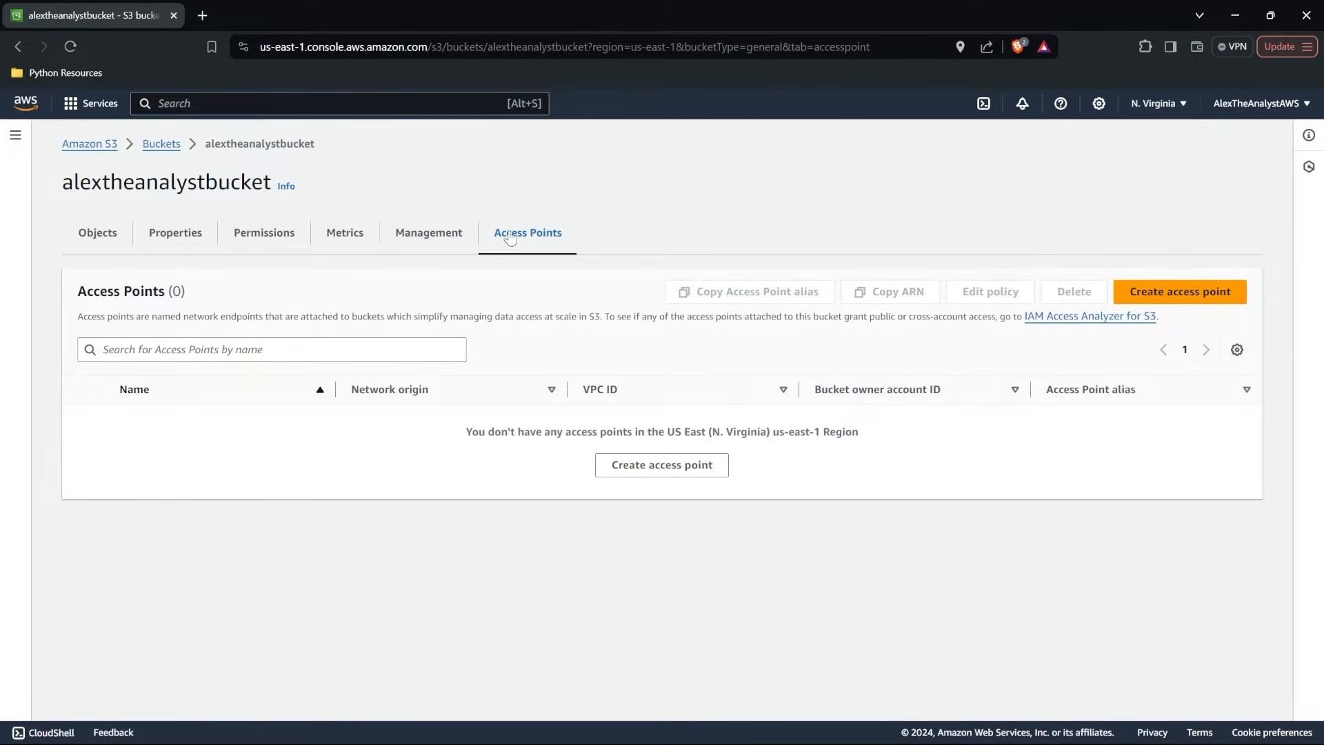
{"action": "left_click", "coordinate": [88, 241]}
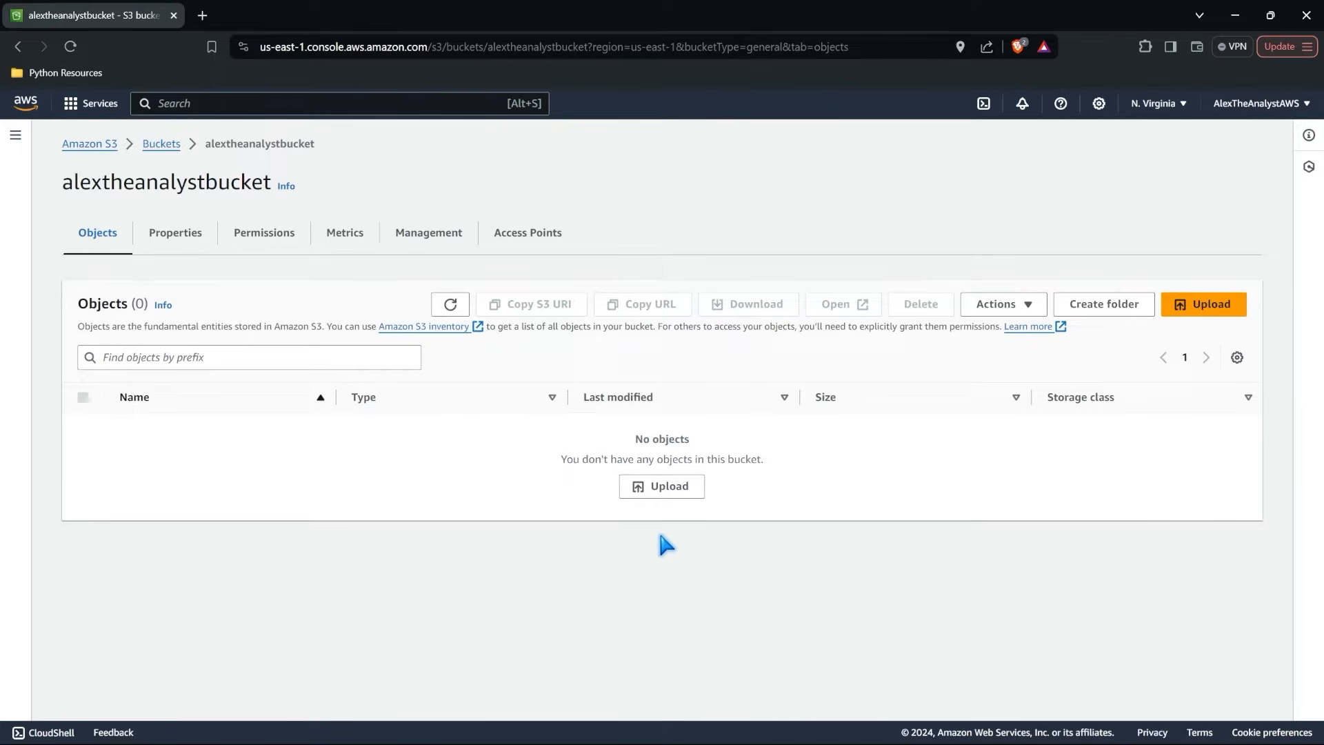
Start an upload to alextheanalystbucket and add the file RealHealthcareData1 from the Sample_Files folder.
{"action": "left_click", "coordinate": [664, 487]}
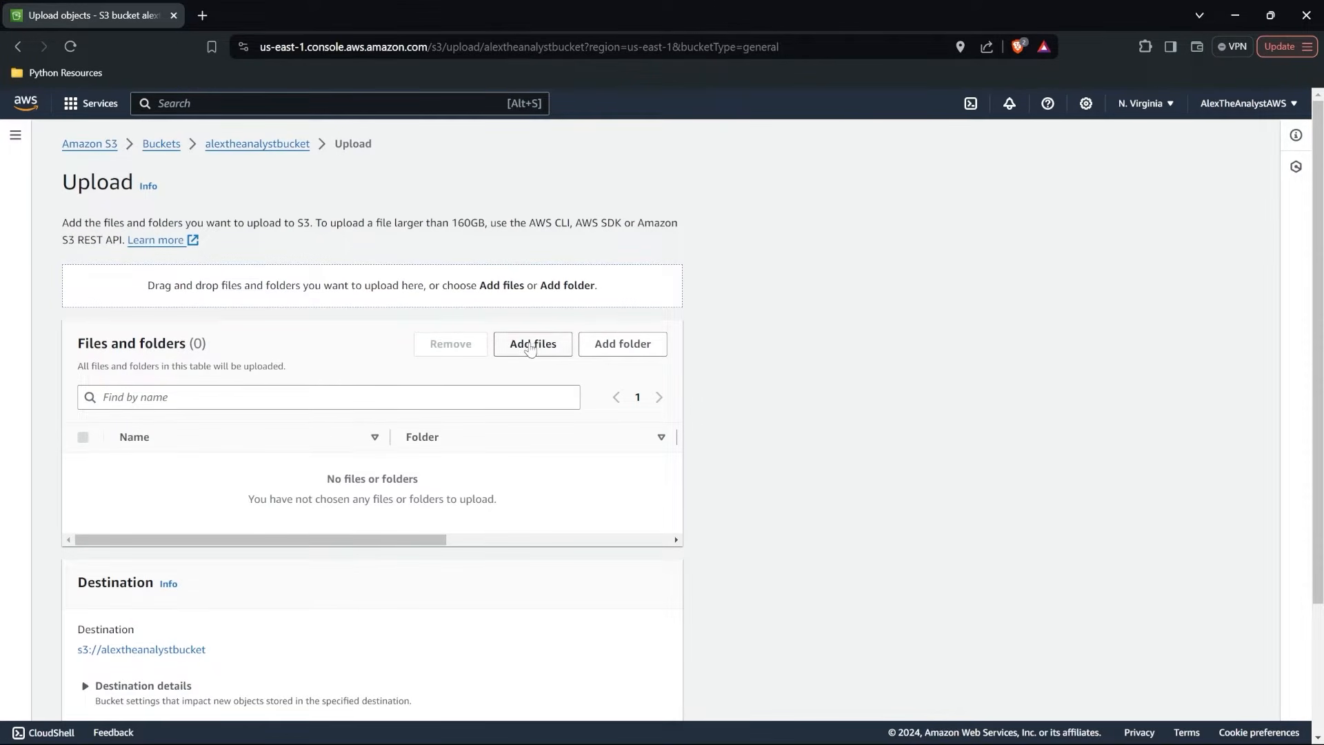
{"action": "left_click", "coordinate": [530, 346]}
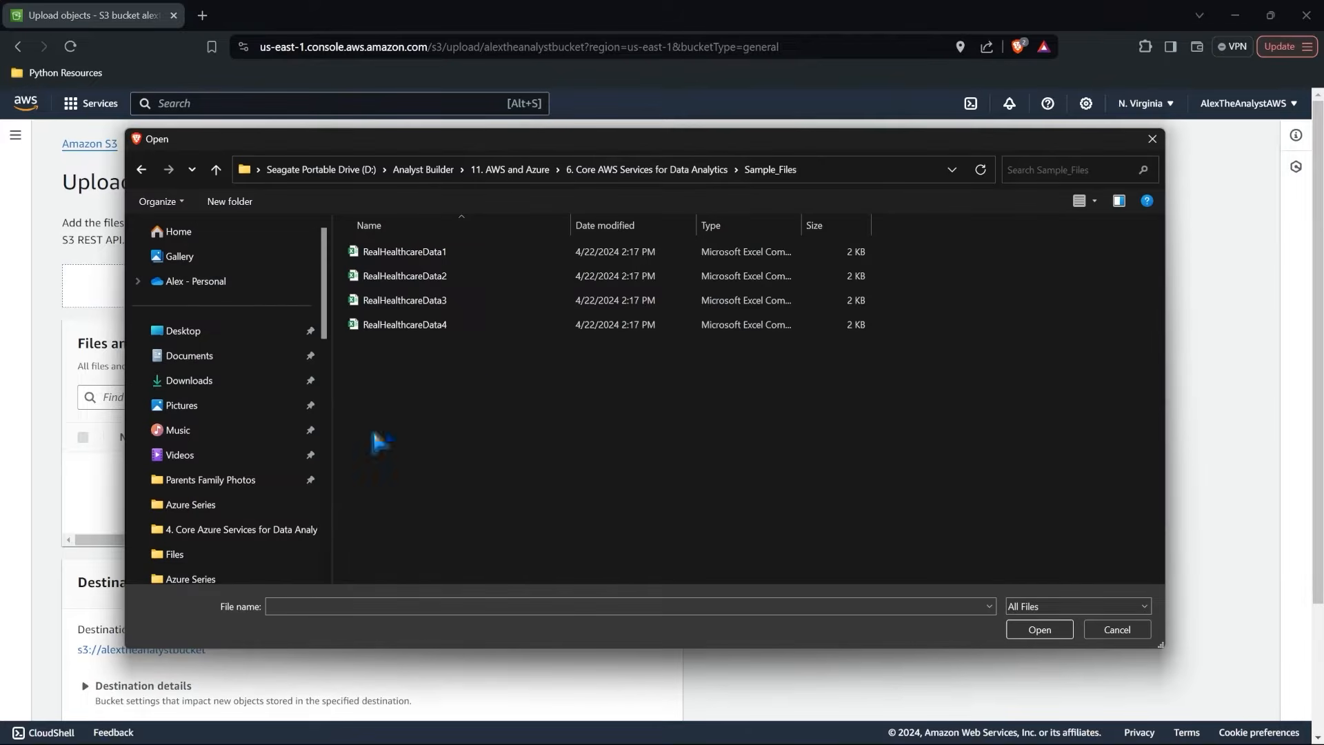
{"action": "left_click", "coordinate": [464, 259]}
{"action": "left_click", "coordinate": [1040, 630]}
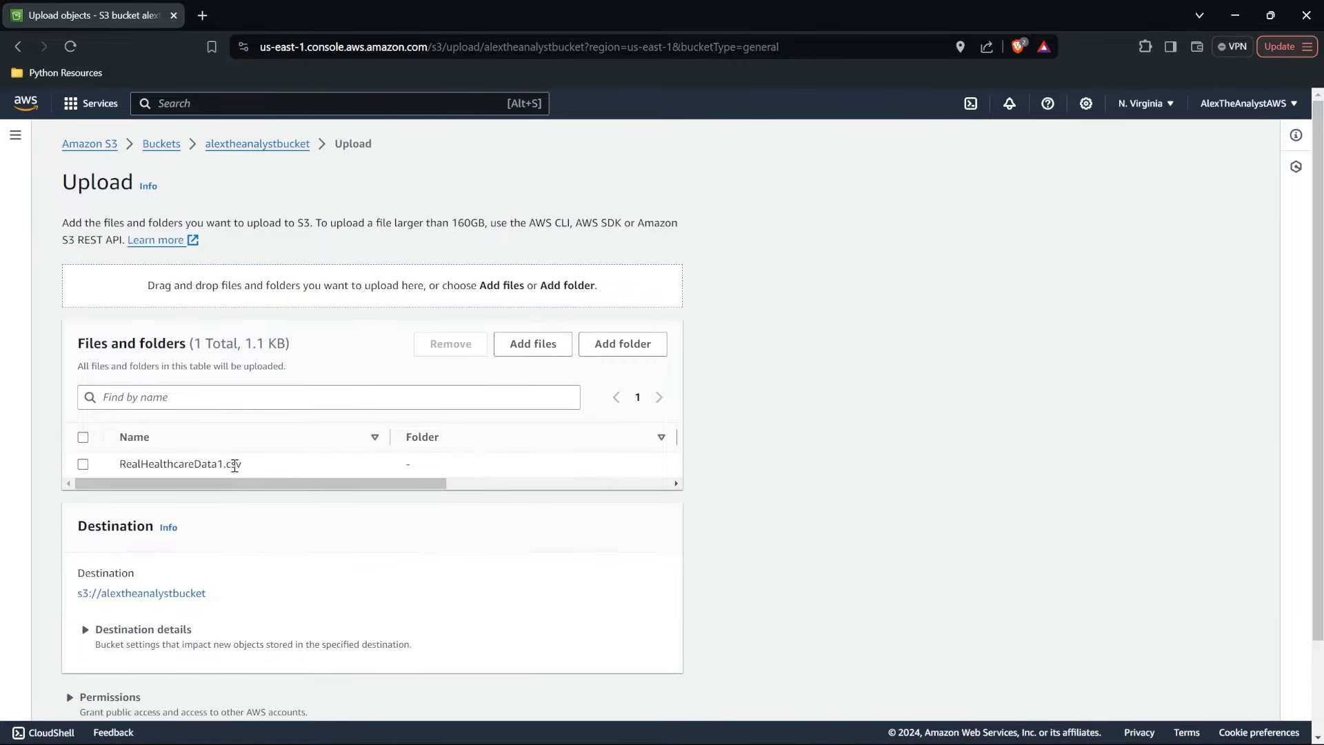
Expand the permissions and properties settings of the RealHealthcareData1.csv upload and examine them.
{"action": "scroll", "coordinate": [234, 465], "scroll_direction": "down", "scroll_amount": 3}
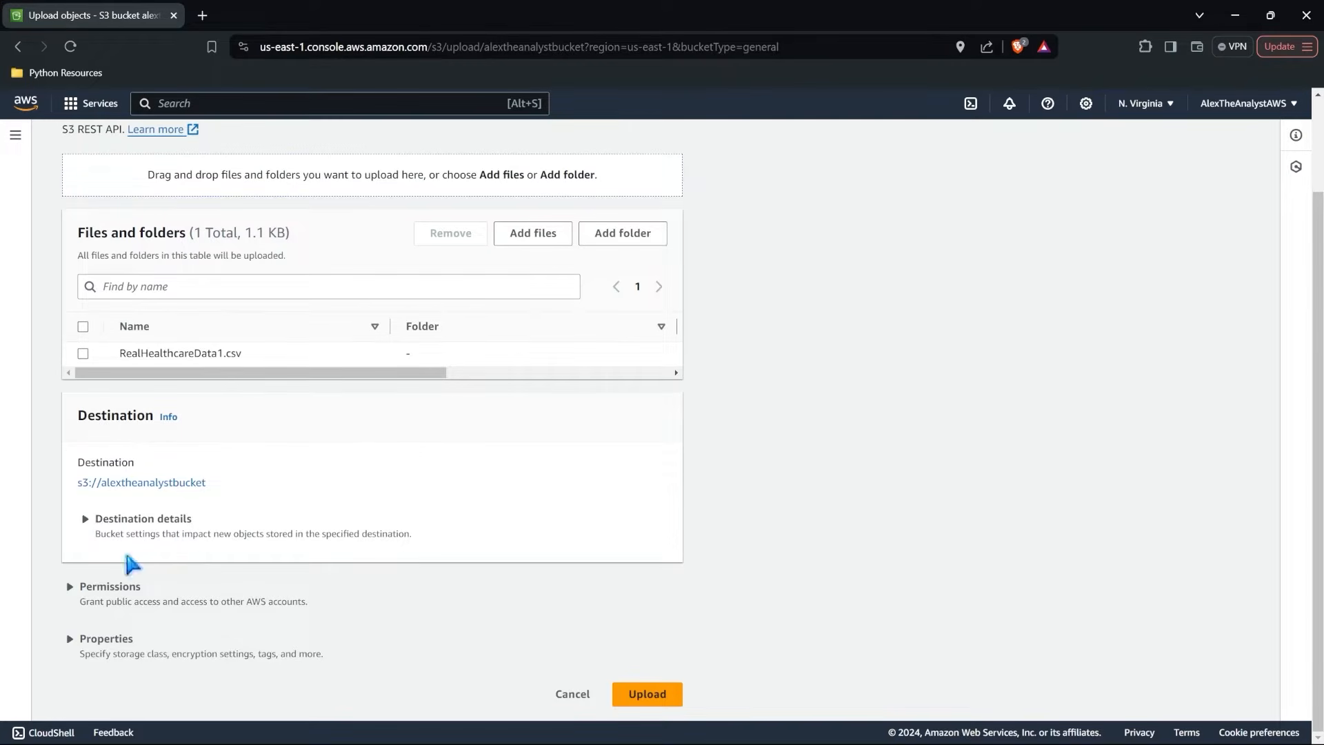
{"action": "left_click", "coordinate": [69, 588]}
{"action": "scroll", "coordinate": [198, 585], "scroll_direction": "down", "scroll_amount": 1}
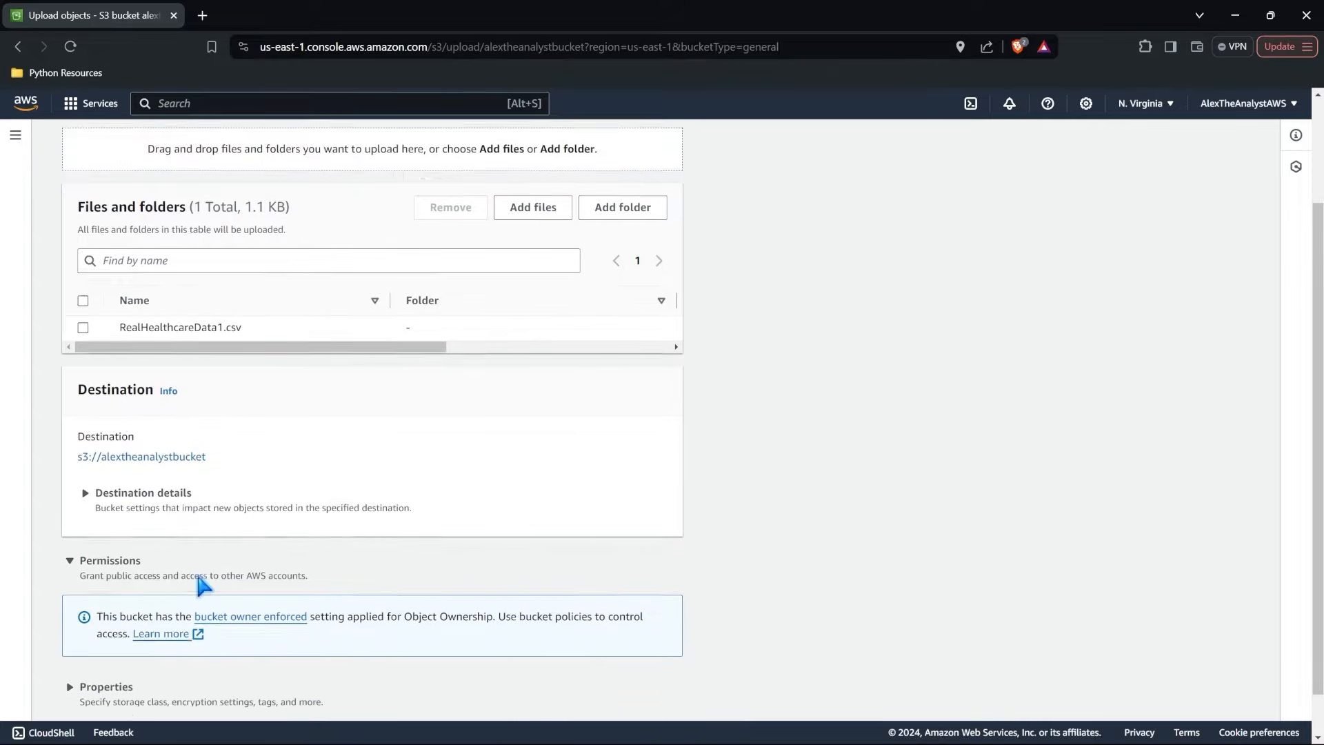
{"action": "scroll", "coordinate": [198, 578], "scroll_direction": "down", "scroll_amount": 1}
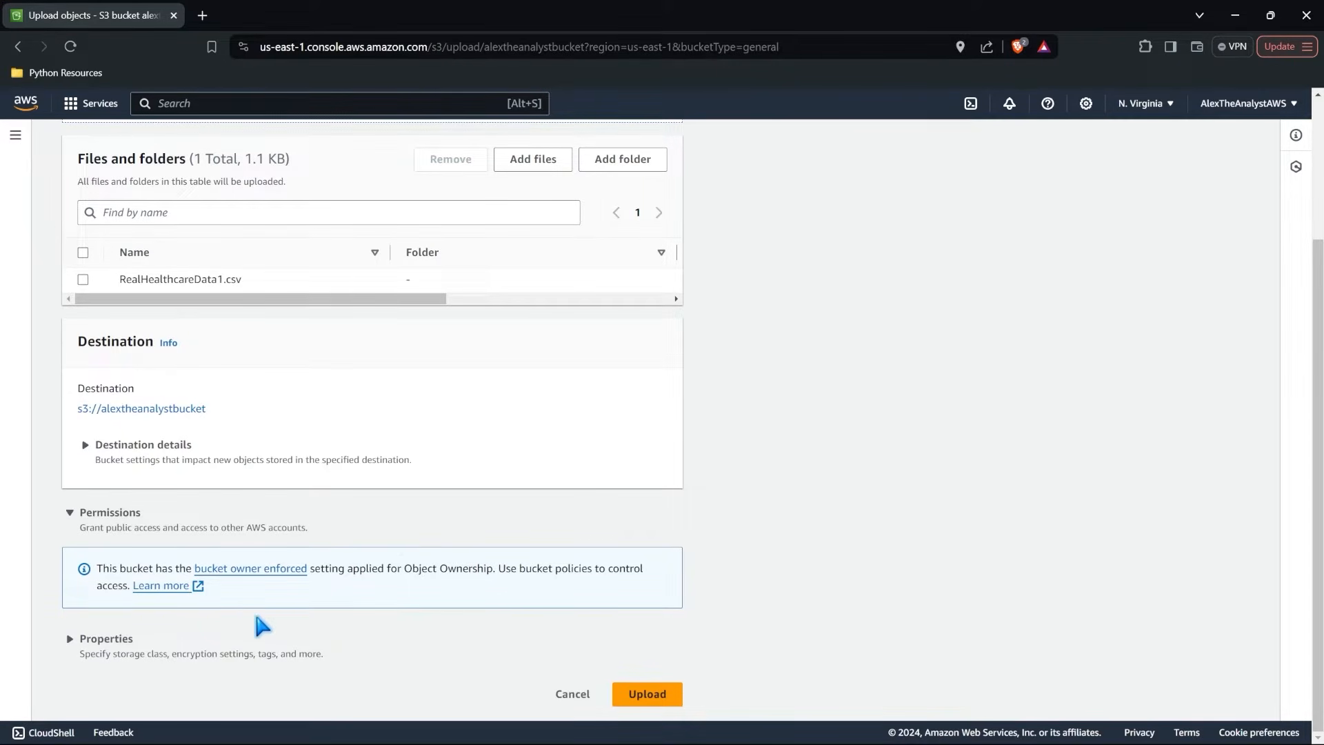
{"action": "left_click", "coordinate": [69, 638]}
{"action": "scroll", "coordinate": [173, 638], "scroll_direction": "down", "scroll_amount": 5}
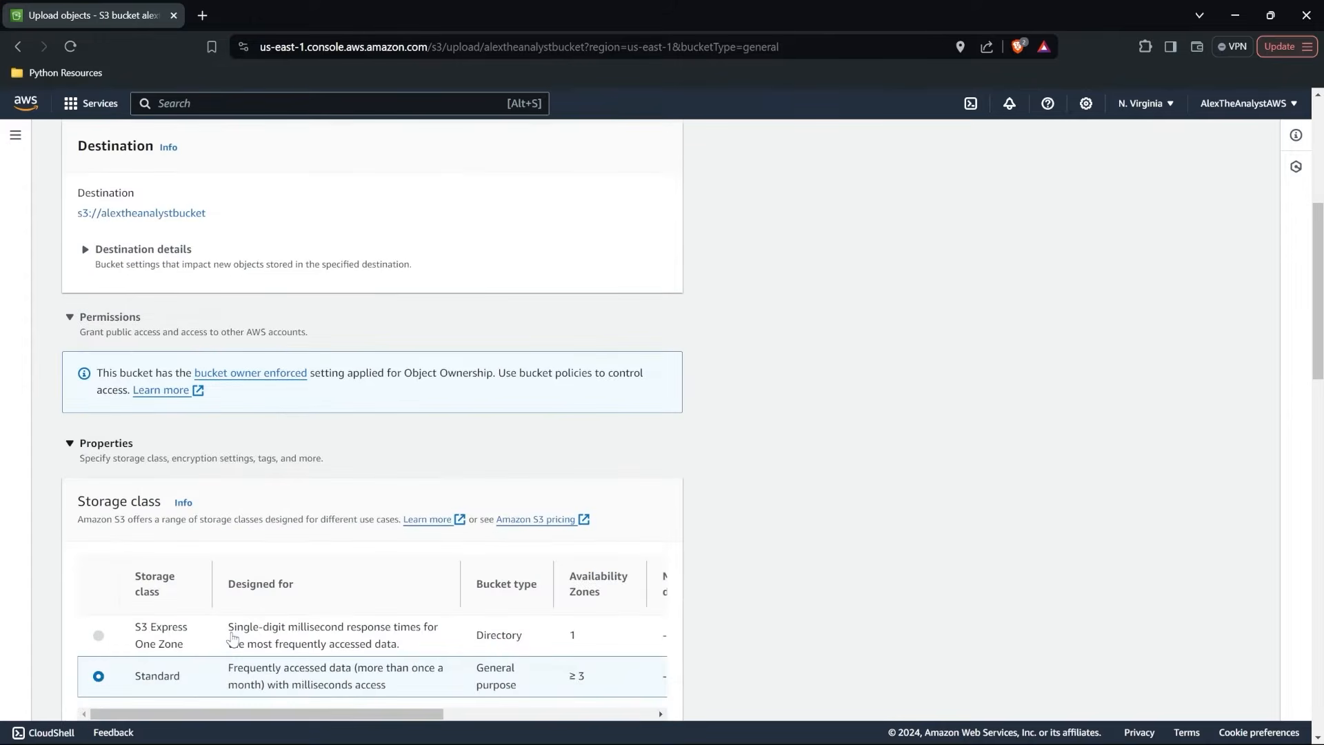
Examine the available storage classes, including their intended use, availability zones, minimum storage duration and retrieval fees.
{"action": "scroll", "coordinate": [233, 632], "scroll_direction": "down", "scroll_amount": 1}
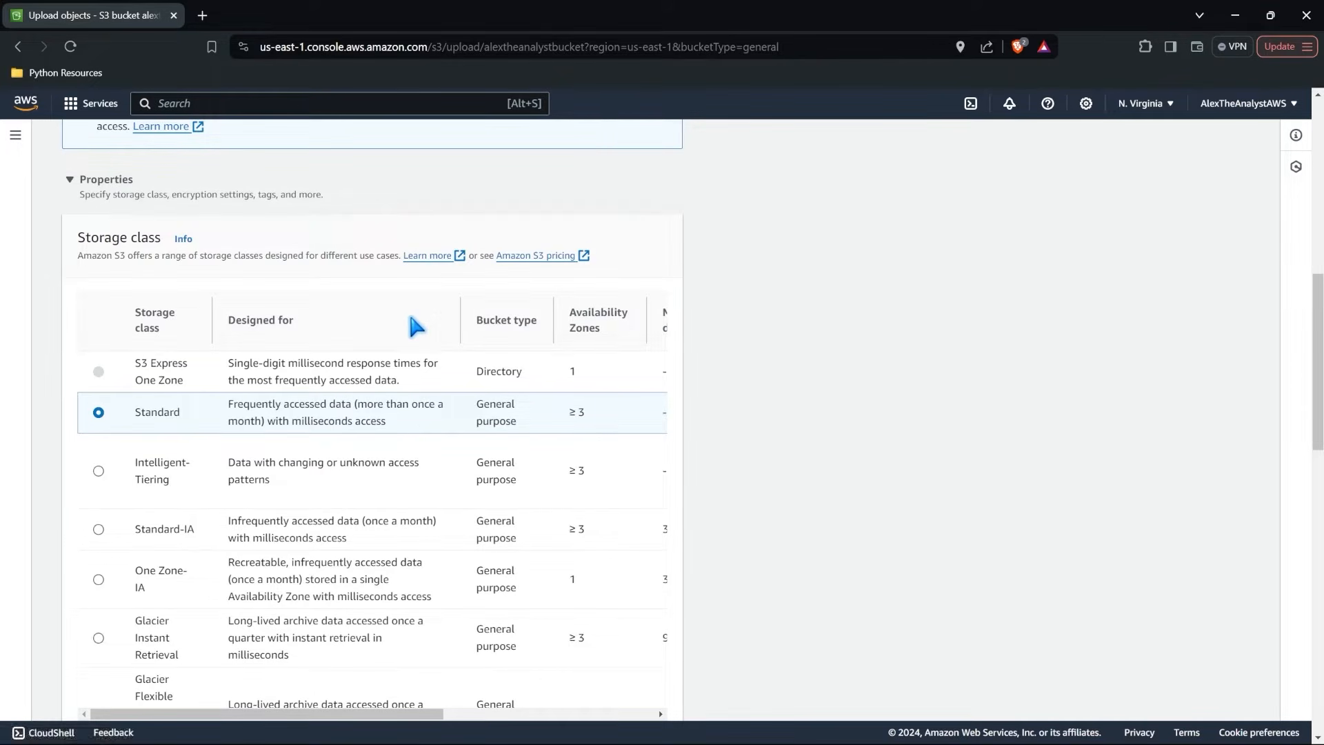
{"action": "scroll", "coordinate": [416, 325], "scroll_direction": "down", "scroll_amount": 3}
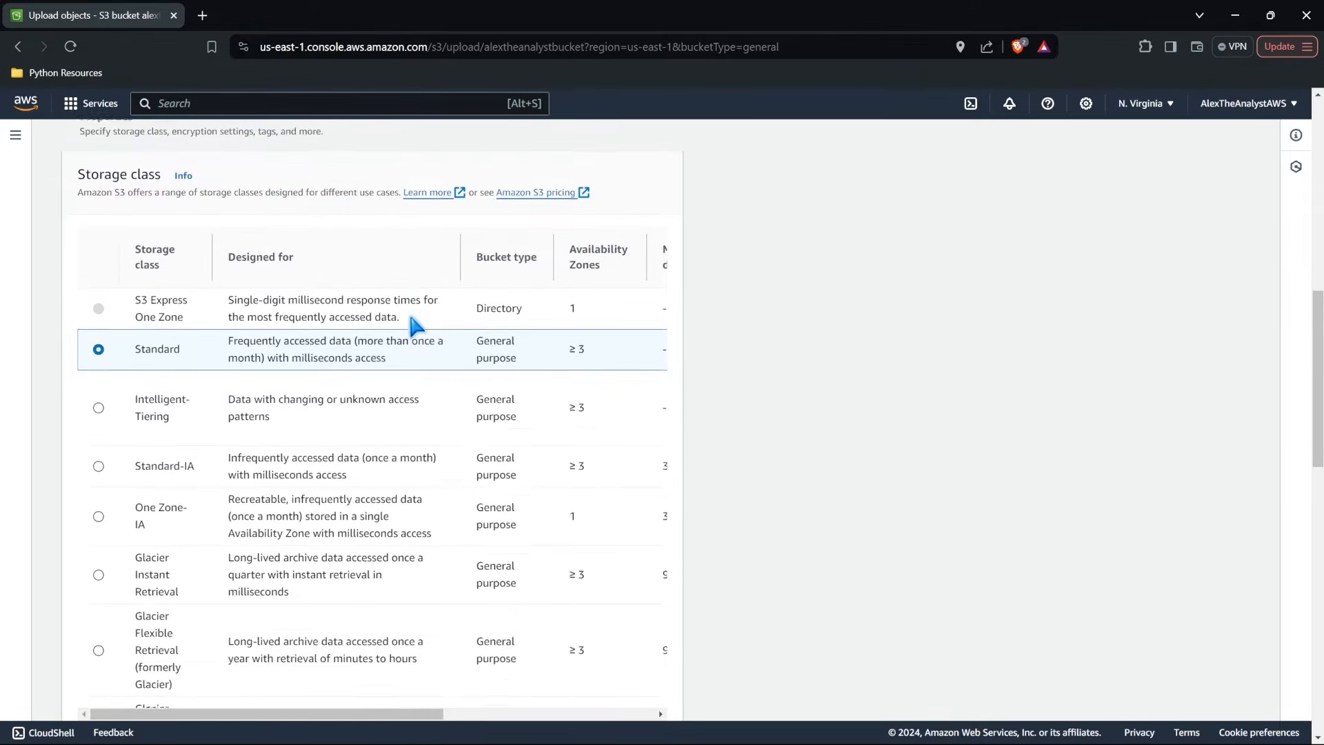
{"action": "scroll", "coordinate": [414, 323], "scroll_direction": "down", "scroll_amount": 3}
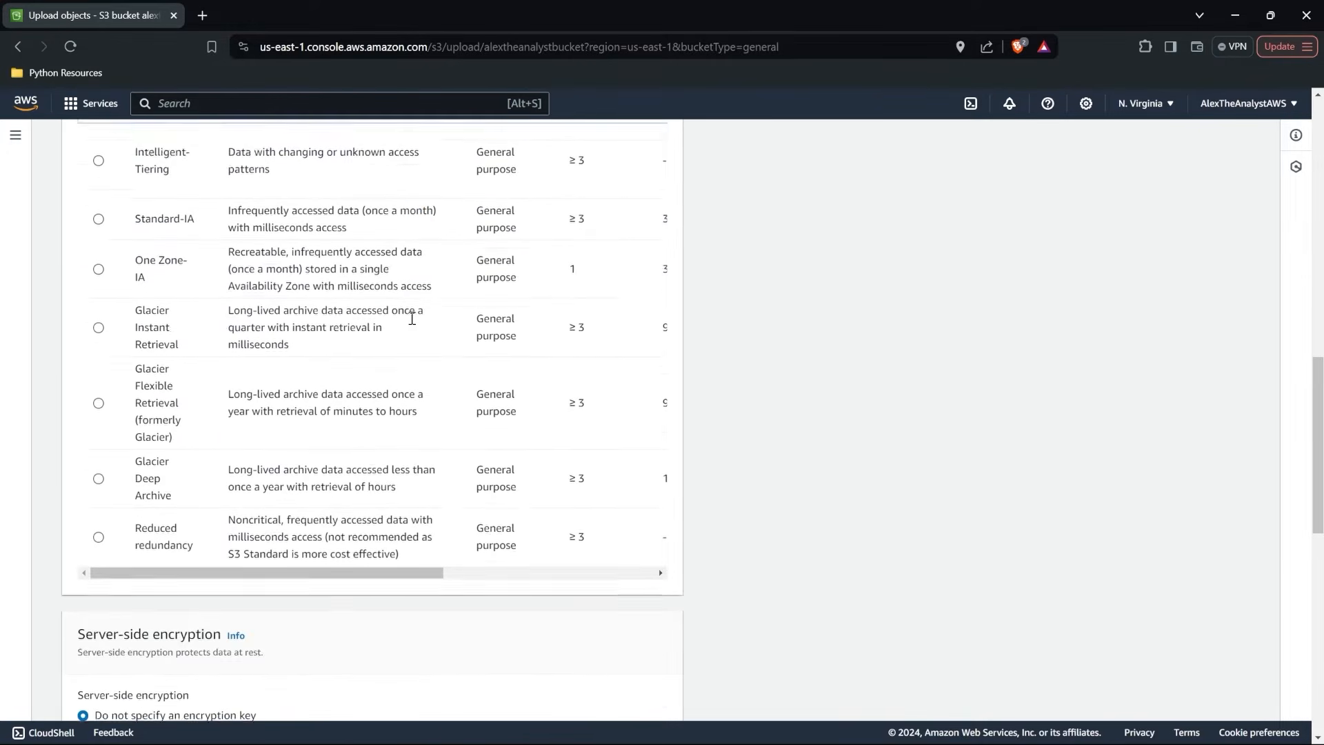
{"action": "scroll", "coordinate": [412, 318], "scroll_direction": "up", "scroll_amount": 4}
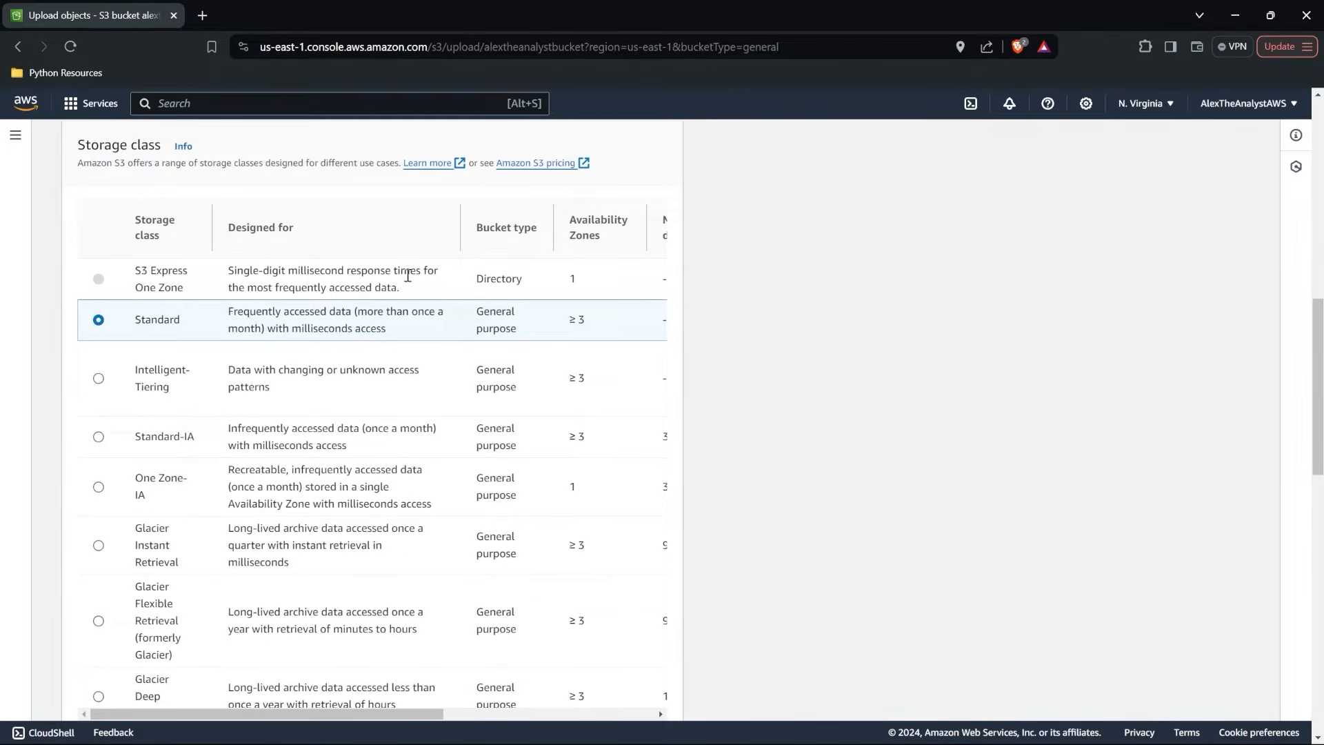
{"action": "scroll", "coordinate": [459, 335], "scroll_direction": "right", "scroll_amount": 2}
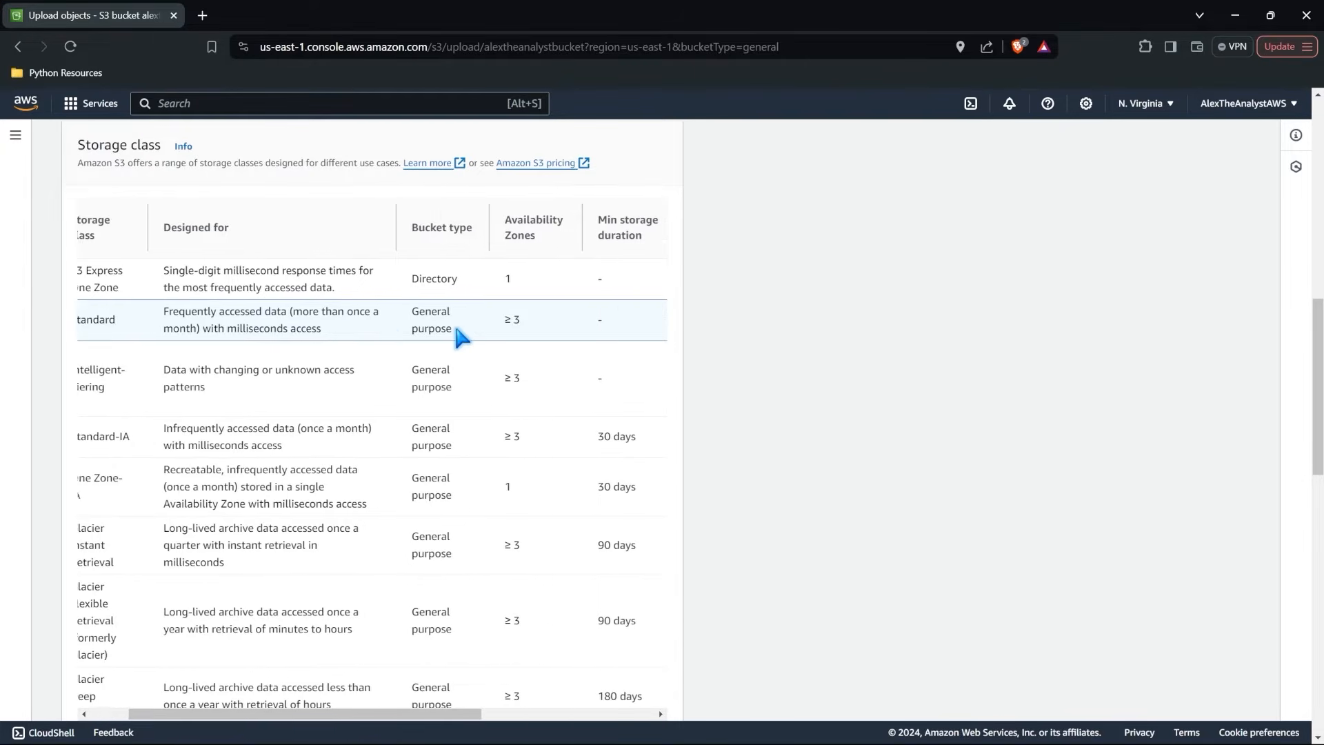
{"action": "scroll", "coordinate": [459, 335], "scroll_direction": "right", "scroll_amount": 8}
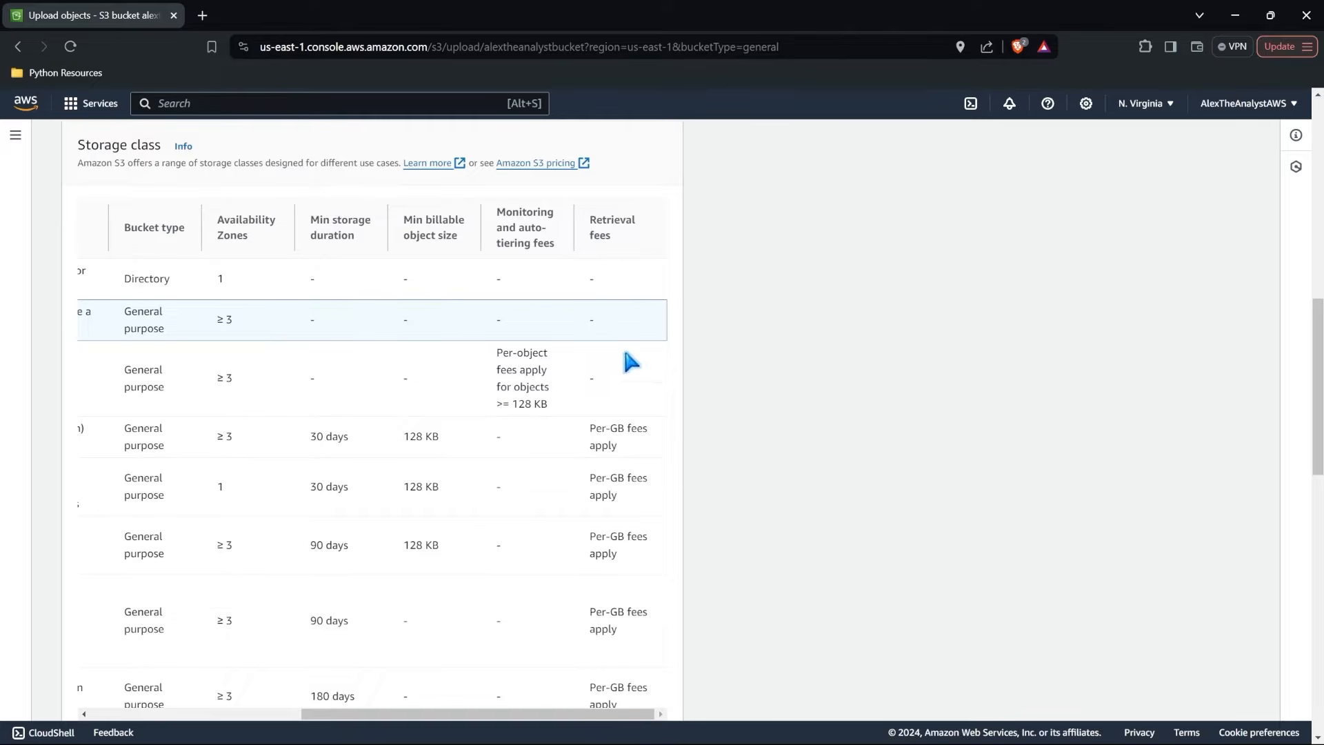
{"action": "scroll", "coordinate": [282, 322], "scroll_direction": "left", "scroll_amount": 10}
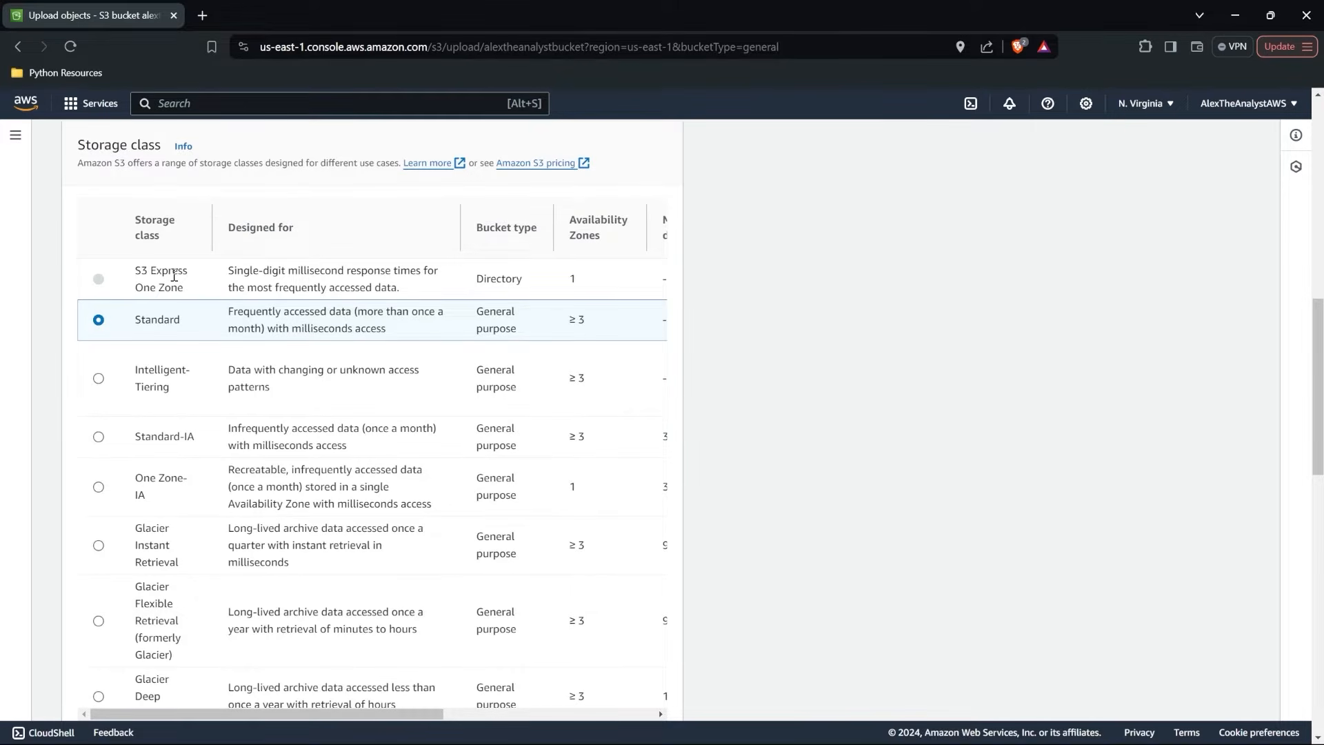
Compare the access frequency and retrieval time of the Glacier storage classes with the Standard class.
{"action": "scroll", "coordinate": [215, 328], "scroll_direction": "down", "scroll_amount": 2}
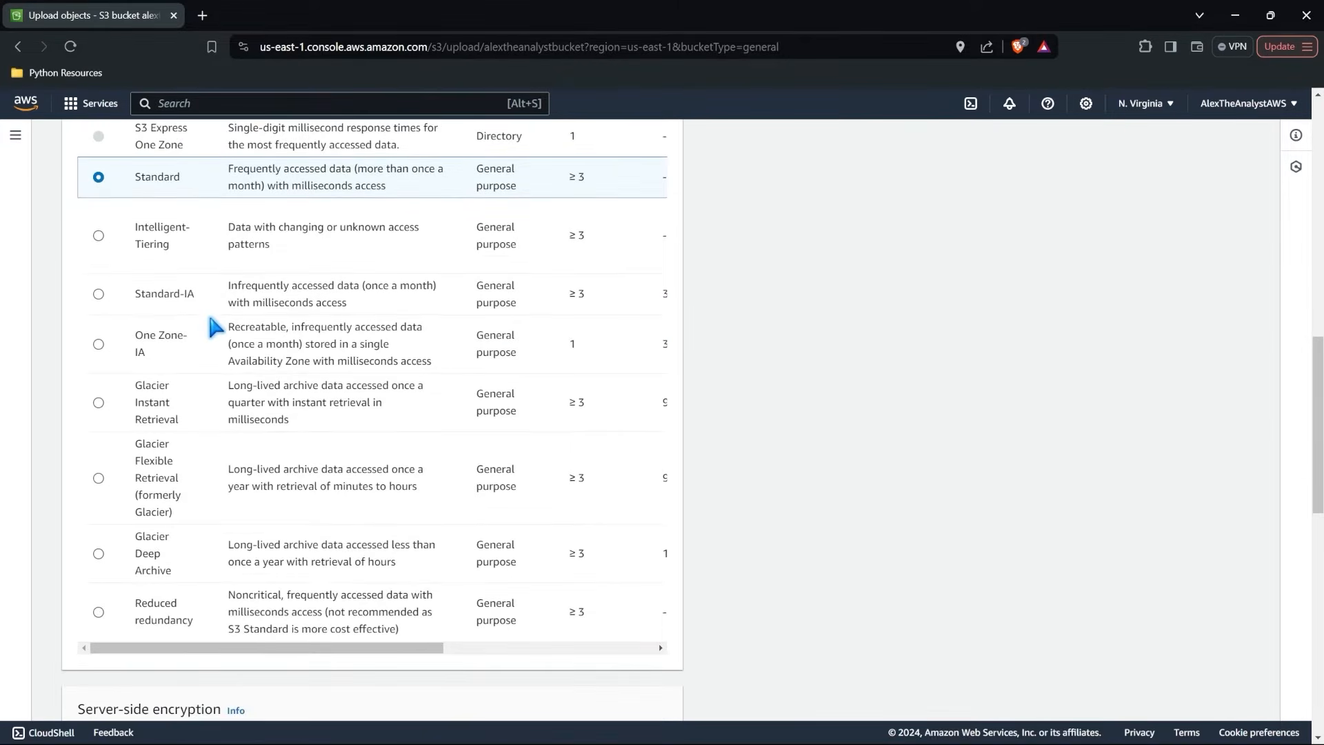
{"action": "double_click", "coordinate": [158, 386]}
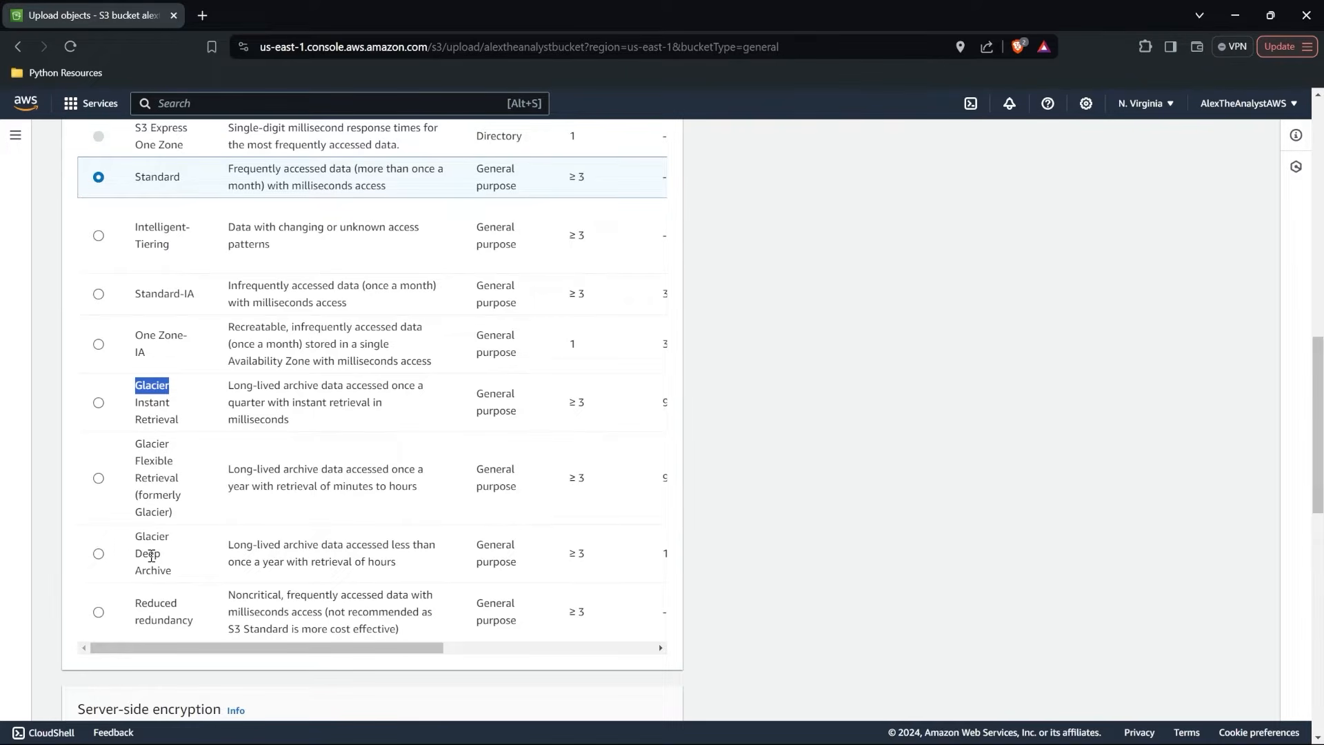
{"action": "left_click", "coordinate": [153, 405]}
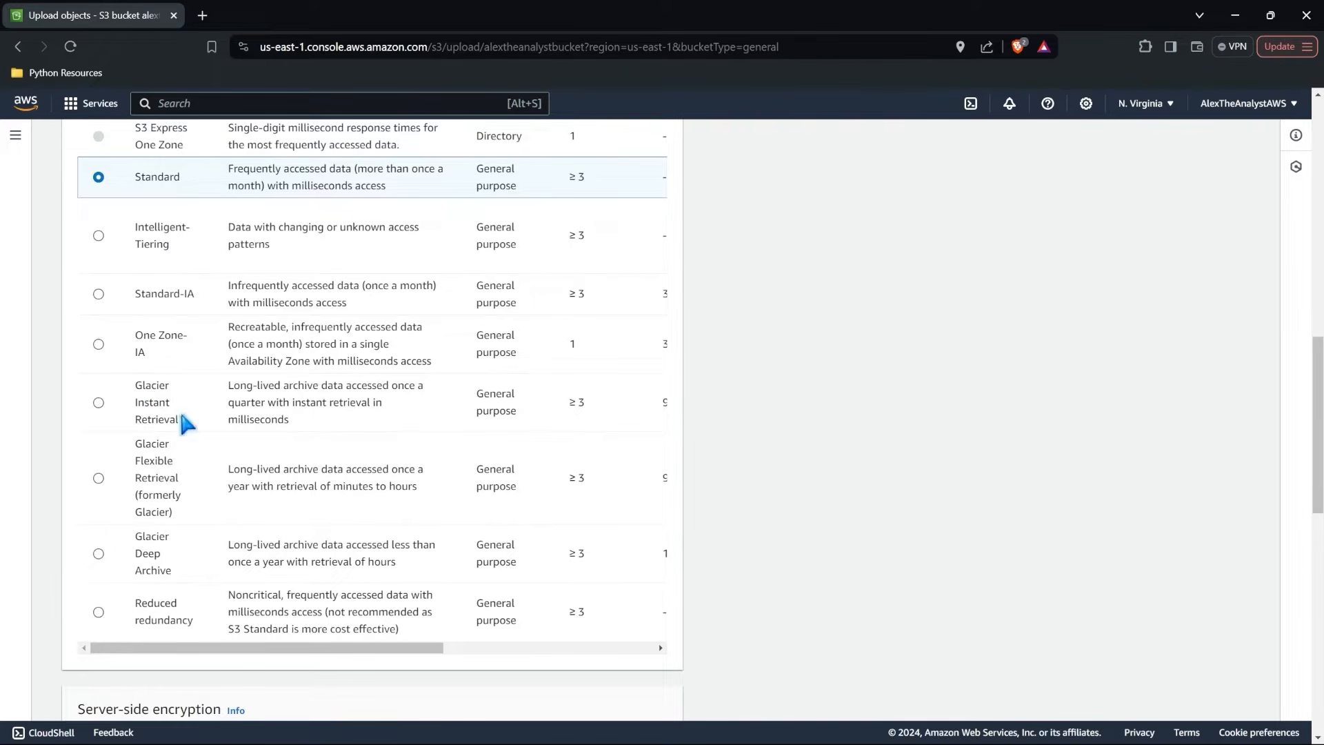
{"action": "scroll", "coordinate": [169, 423], "scroll_direction": "up", "scroll_amount": 1}
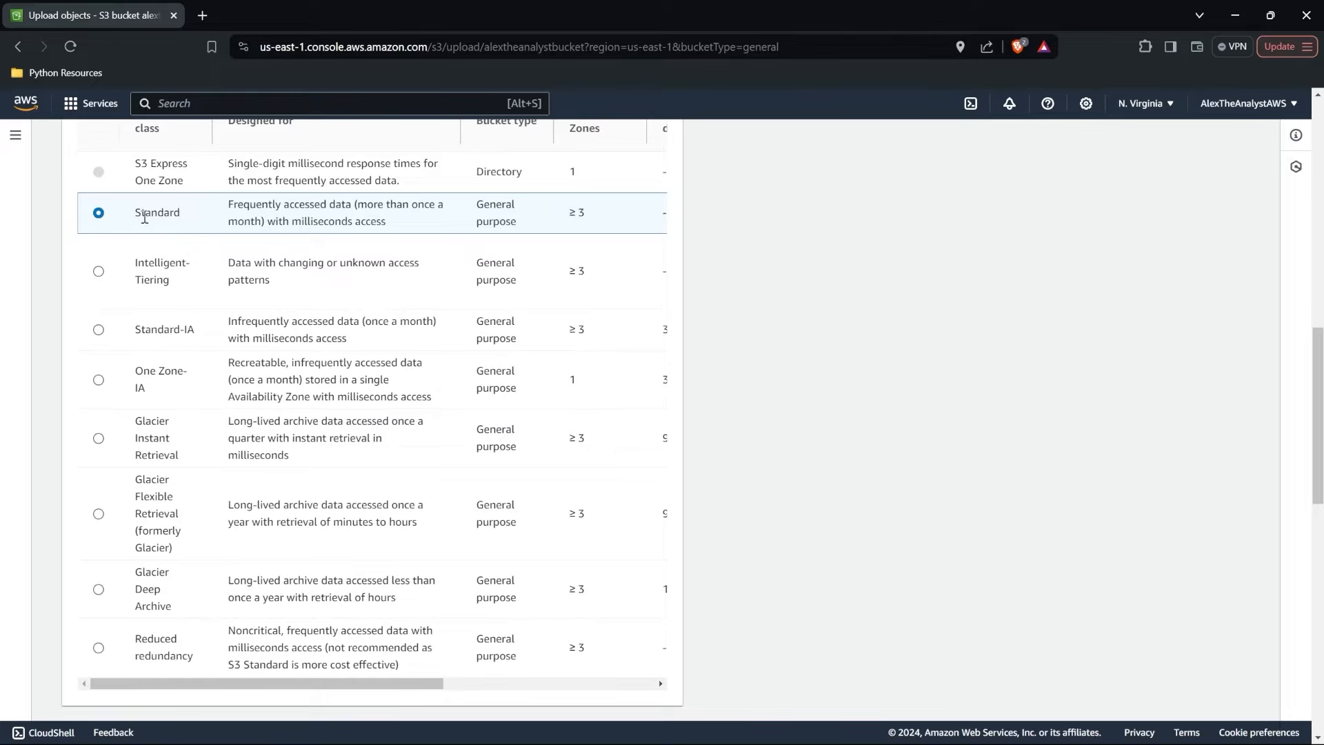
{"action": "scroll", "coordinate": [171, 216], "scroll_direction": "down", "scroll_amount": 1}
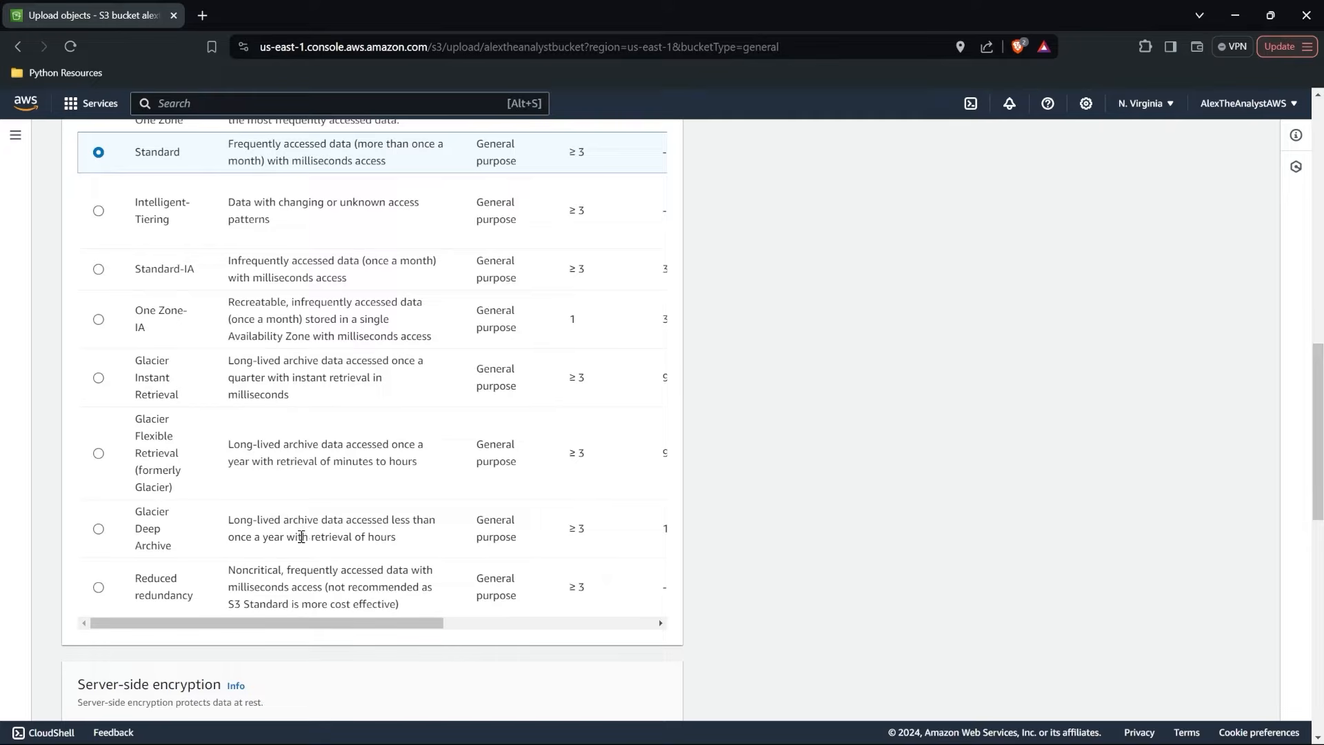
{"action": "left_click_drag", "start_coordinate": [395, 538], "coordinate": [310, 540]}
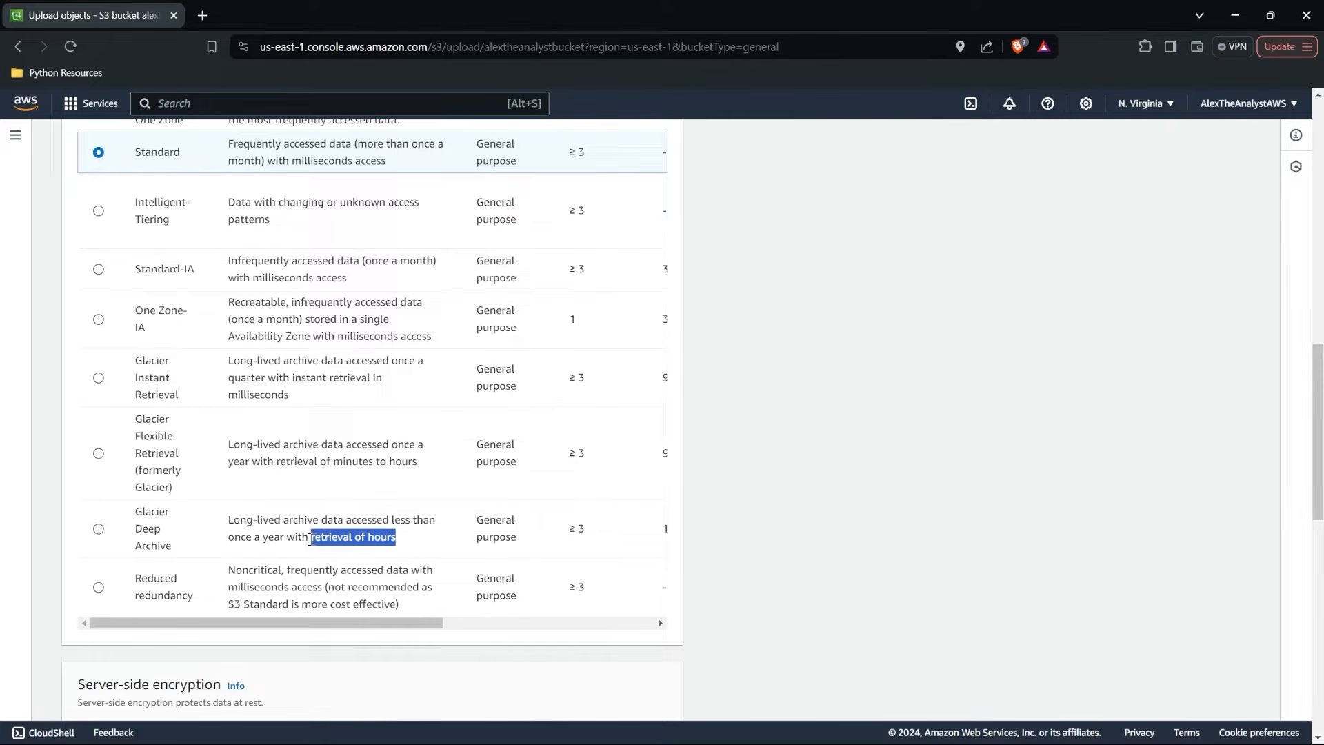
{"action": "left_click", "coordinate": [428, 545]}
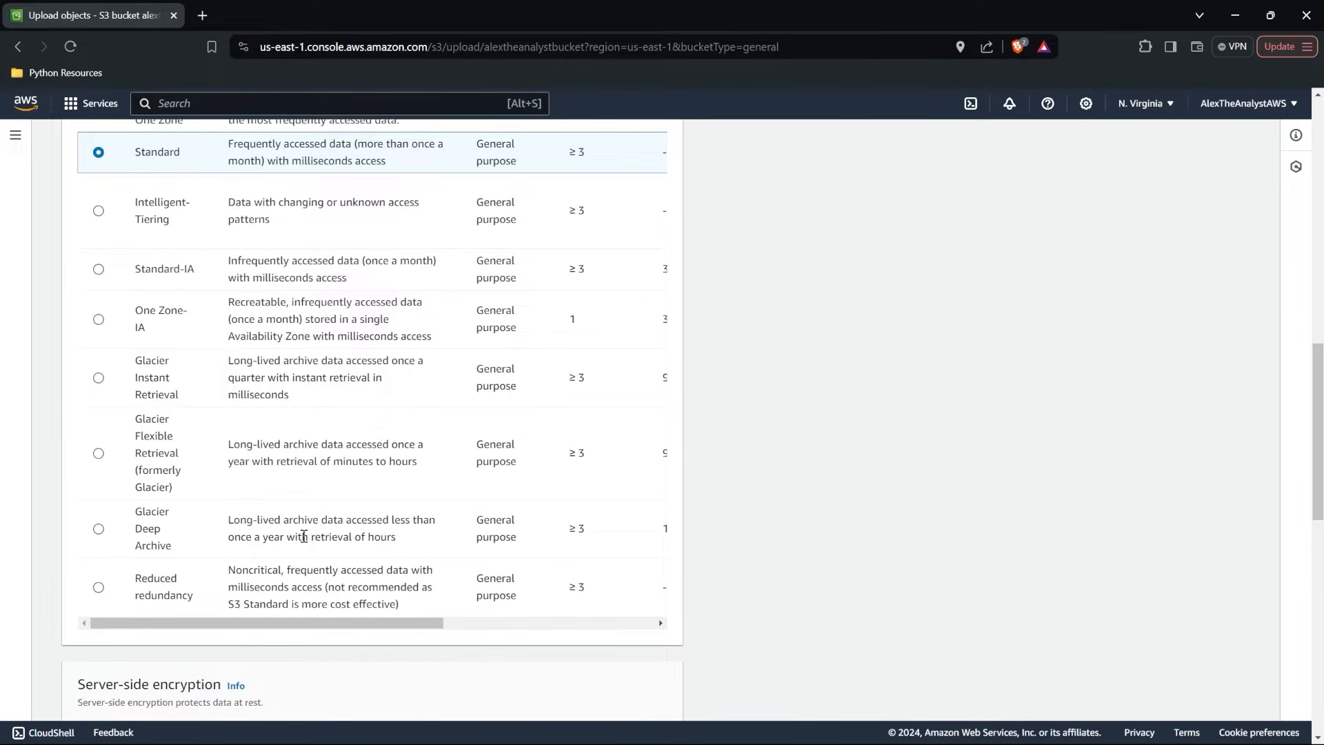
{"action": "scroll", "coordinate": [304, 536], "scroll_direction": "up", "scroll_amount": 2}
{"action": "scroll", "coordinate": [304, 536], "scroll_direction": "up", "scroll_amount": 1}
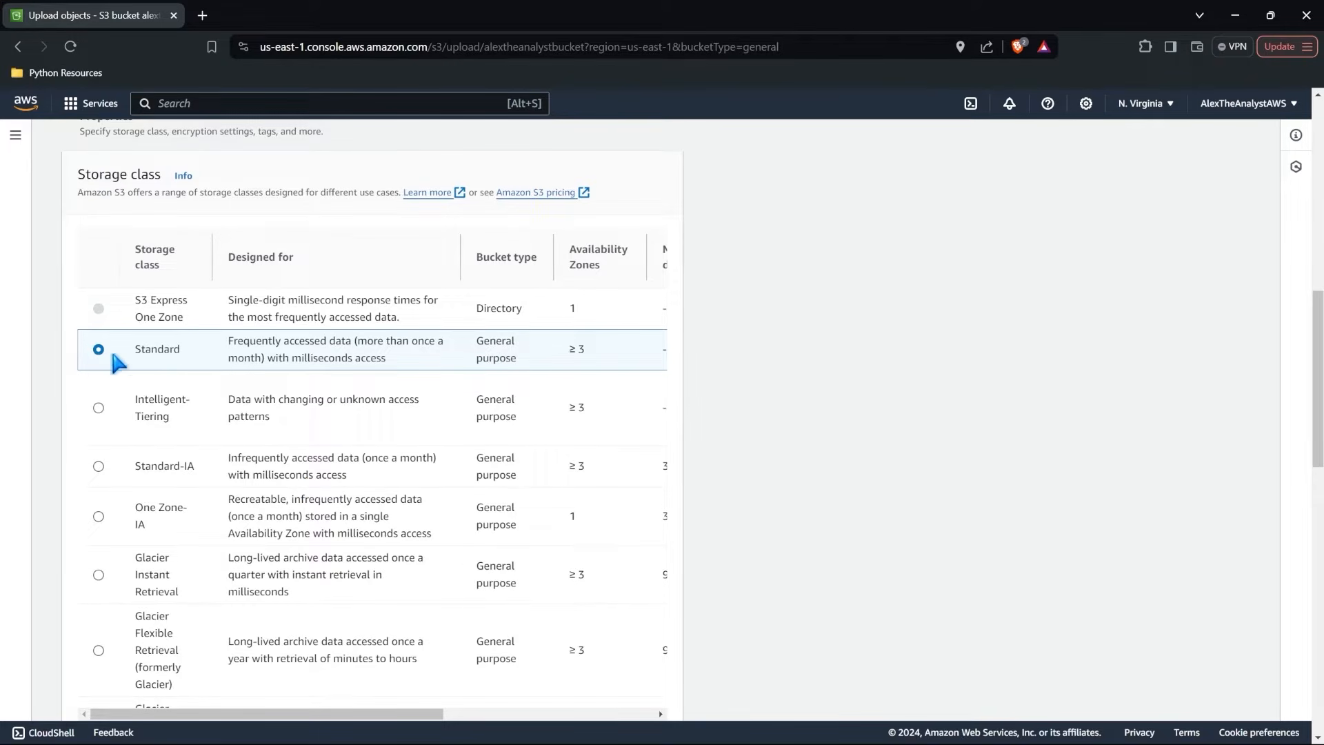
{"action": "scroll", "coordinate": [116, 360], "scroll_direction": "down", "scroll_amount": 2}
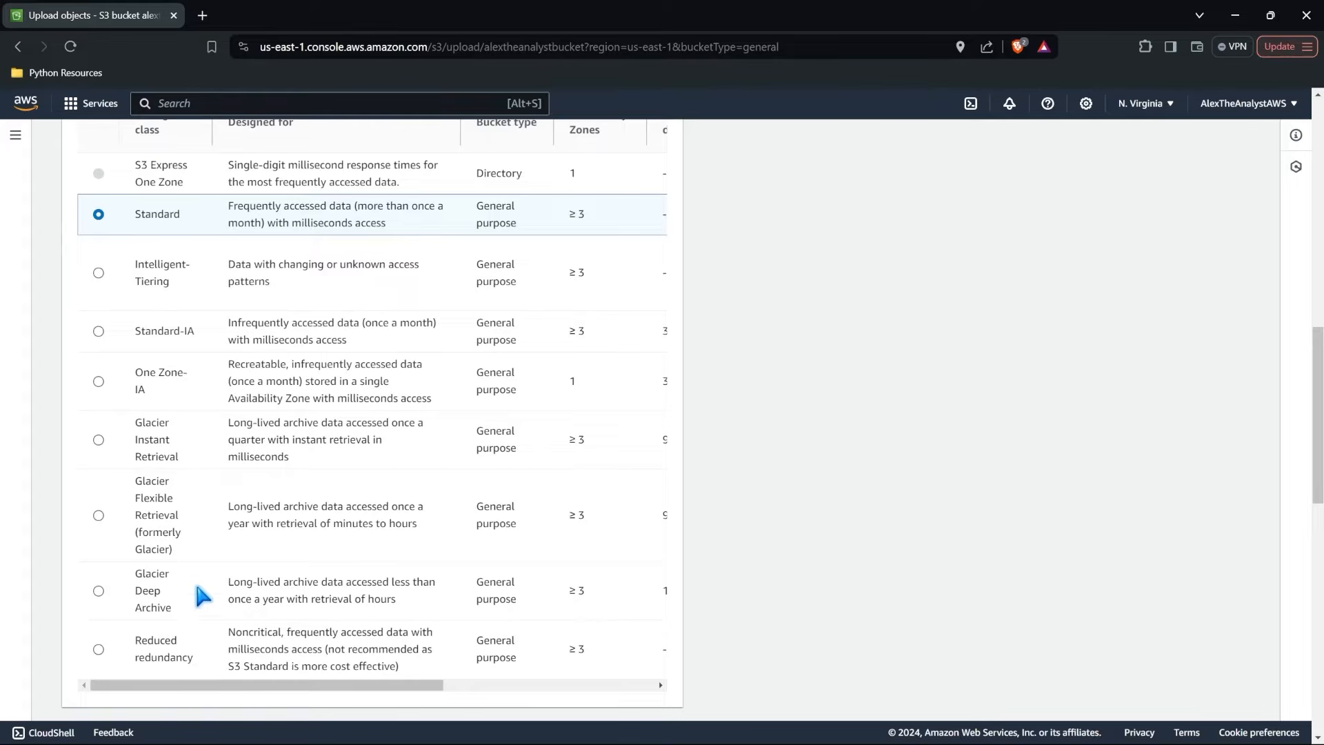
Upload RealHealthcareData1.csv with the Standard storage class and default encryption and checksum settings, and return to alextheanalystbucket.
{"action": "scroll", "coordinate": [201, 594], "scroll_direction": "down", "scroll_amount": 6}
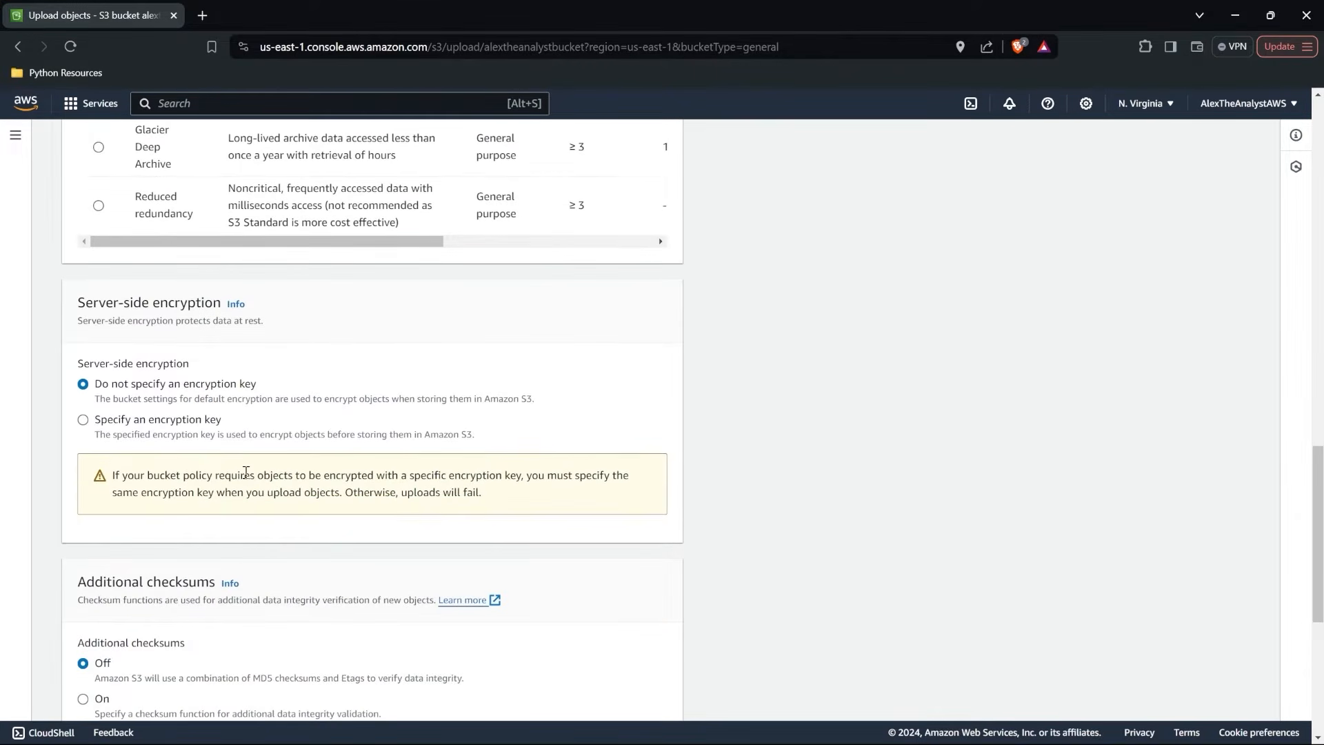
{"action": "scroll", "coordinate": [242, 469], "scroll_direction": "down", "scroll_amount": 4}
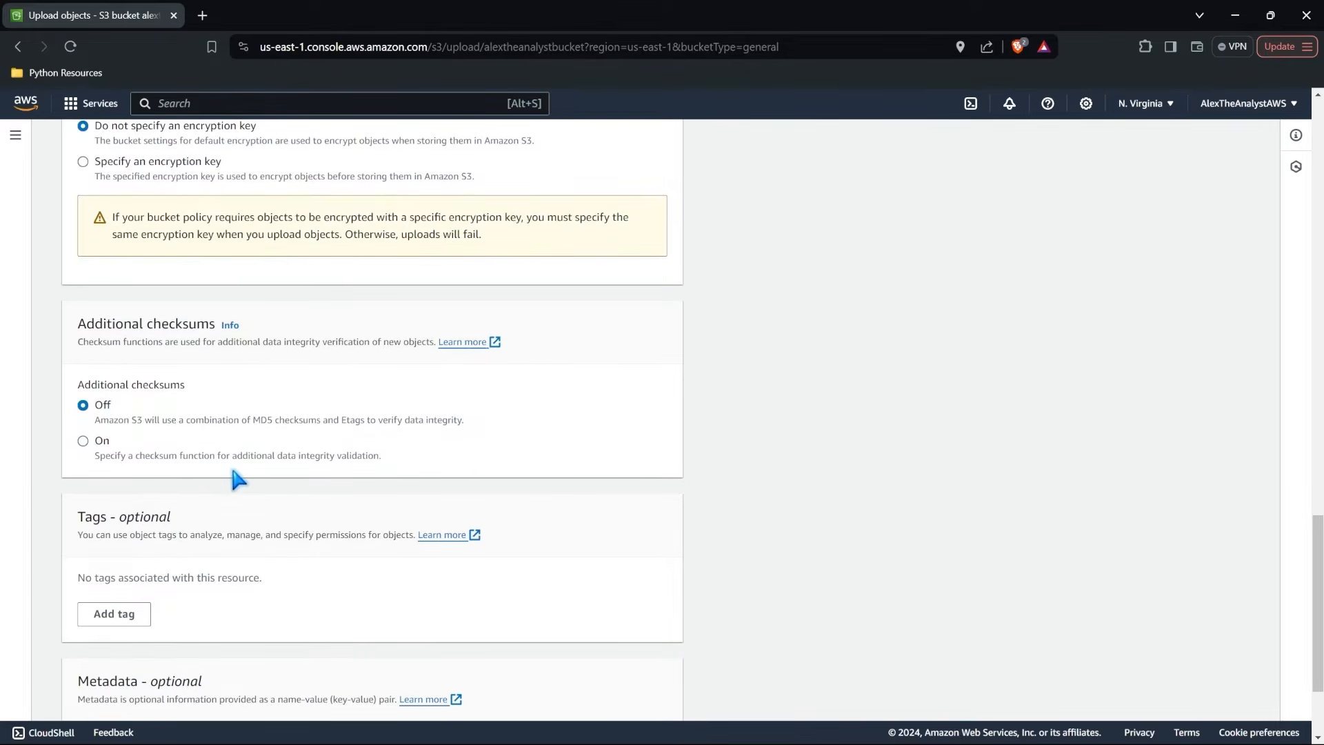
{"action": "scroll", "coordinate": [236, 478], "scroll_direction": "down", "scroll_amount": 2}
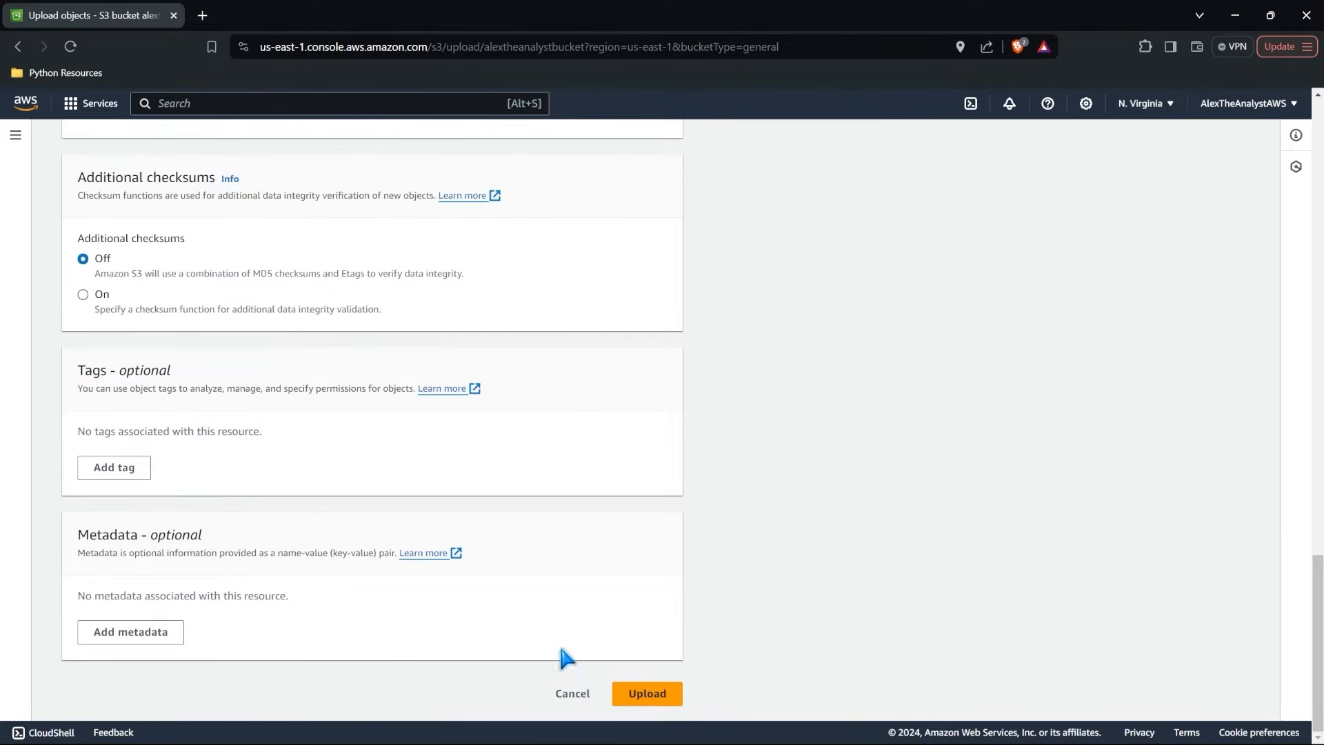
{"action": "left_click", "coordinate": [645, 694]}
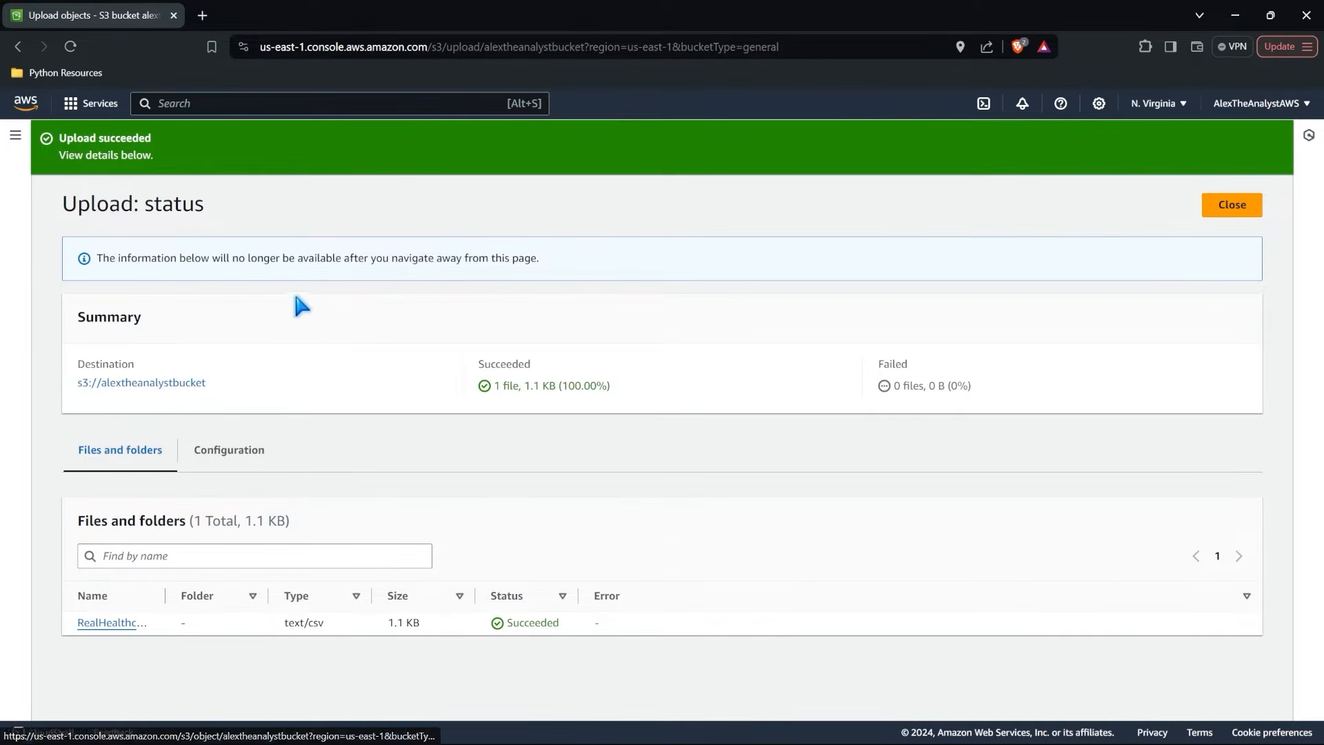
{"action": "left_click", "coordinate": [125, 391]}
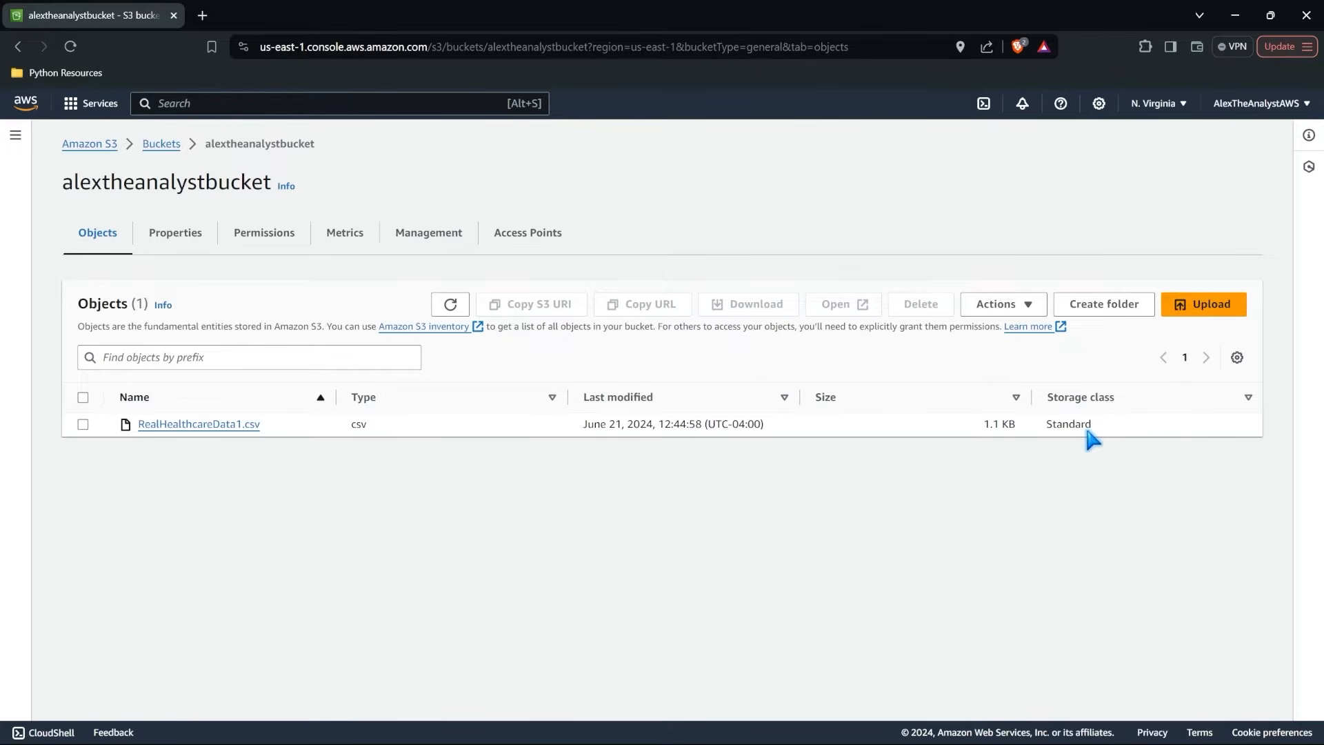
Start another upload to alextheanalystbucket and add the file RealHealthcareData2 from the Sample_Files folder.
{"action": "left_click", "coordinate": [1204, 305]}
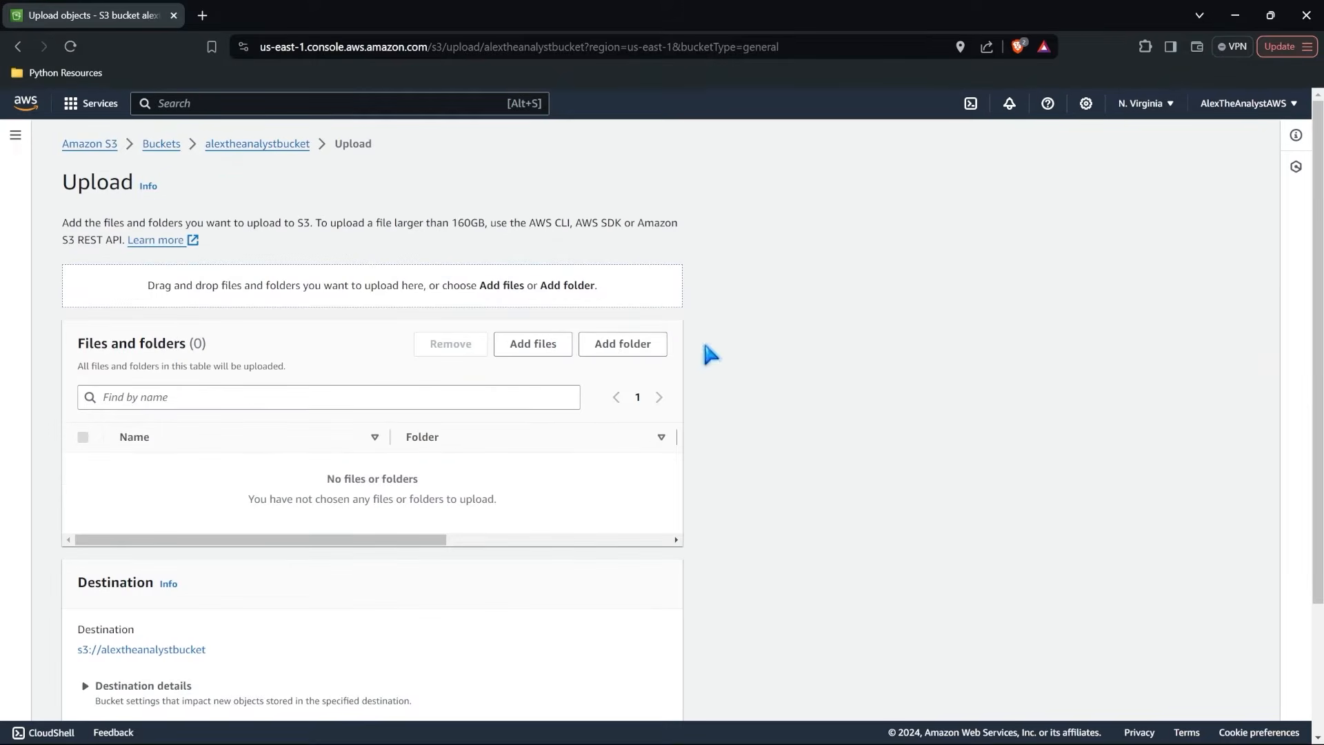
{"action": "left_click", "coordinate": [536, 343]}
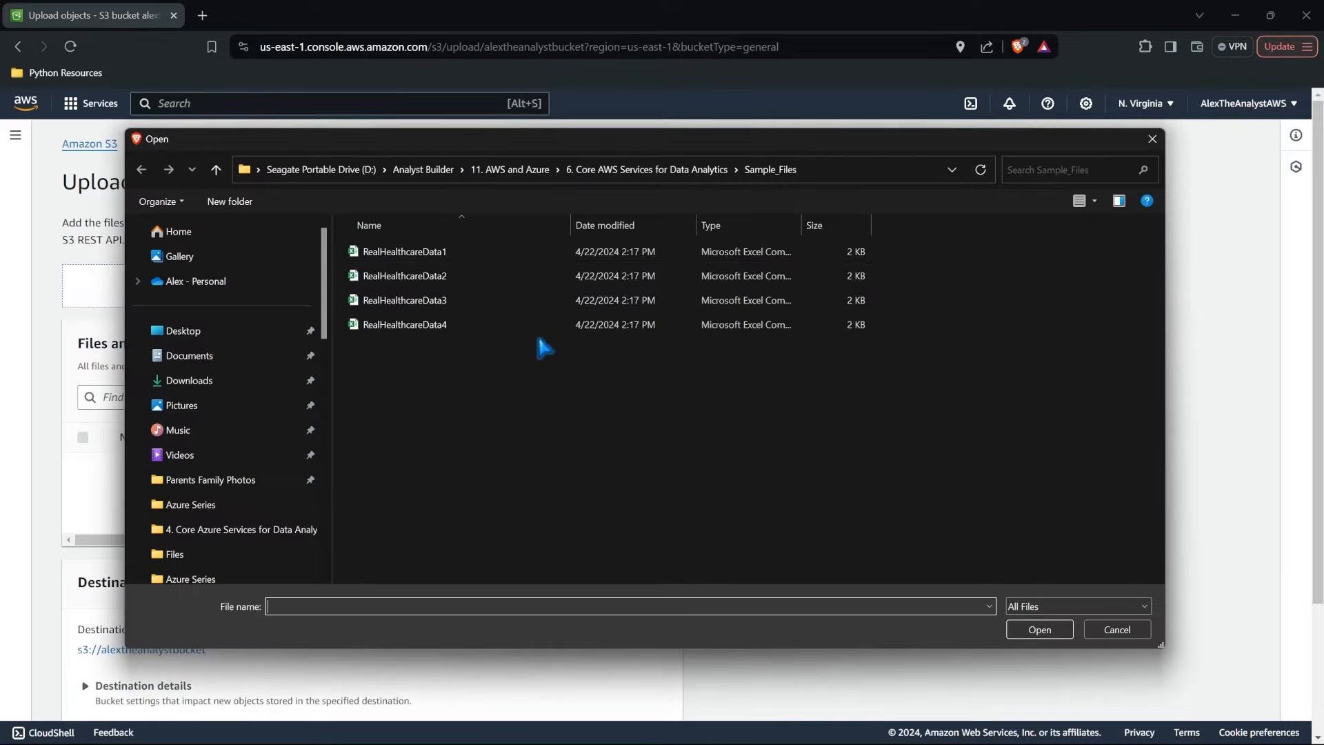
{"action": "left_click", "coordinate": [470, 280]}
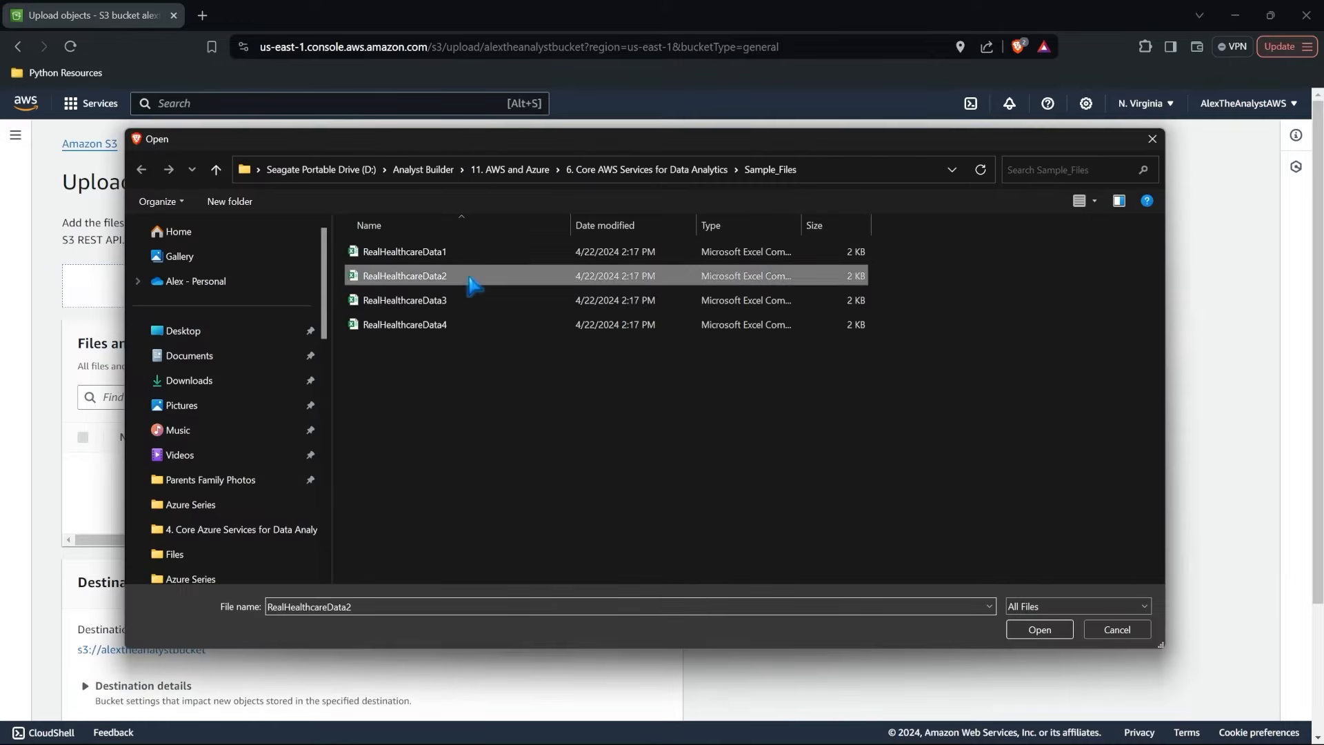
{"action": "left_click", "coordinate": [1039, 629]}
{"action": "scroll", "coordinate": [458, 476], "scroll_direction": "down", "scroll_amount": 3}
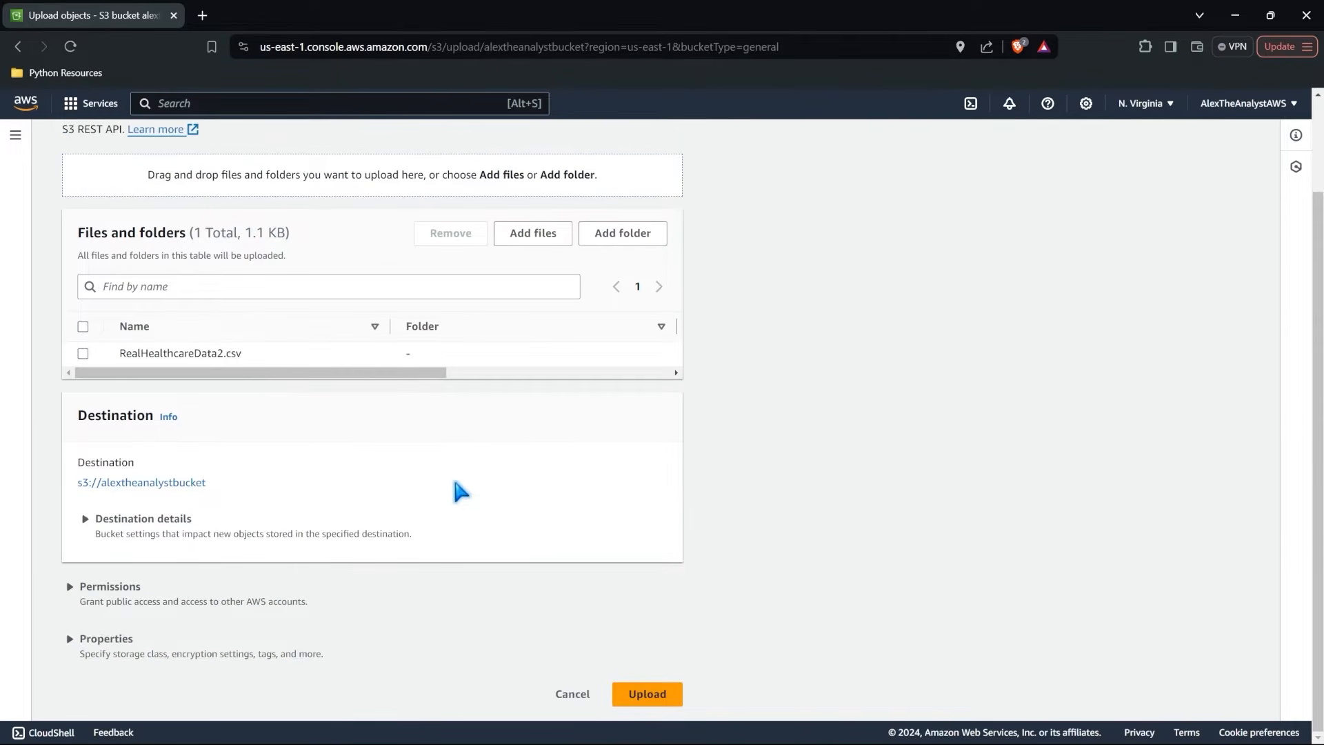
Set the storage class of RealHealthcareData2.csv to Glacier Deep Archive and upload it, closing the upload status page.
{"action": "left_click", "coordinate": [138, 628]}
{"action": "scroll", "coordinate": [138, 628], "scroll_direction": "down", "scroll_amount": 4}
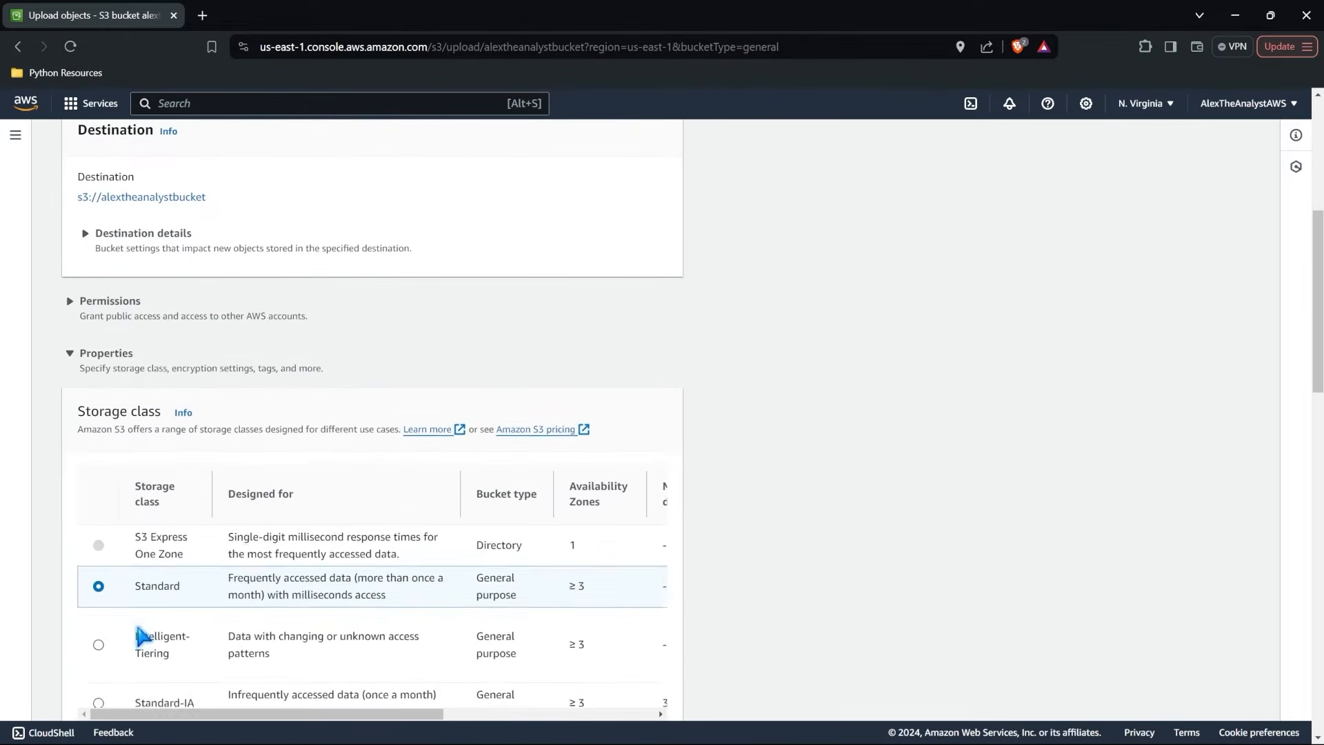
{"action": "scroll", "coordinate": [142, 636], "scroll_direction": "down", "scroll_amount": 5}
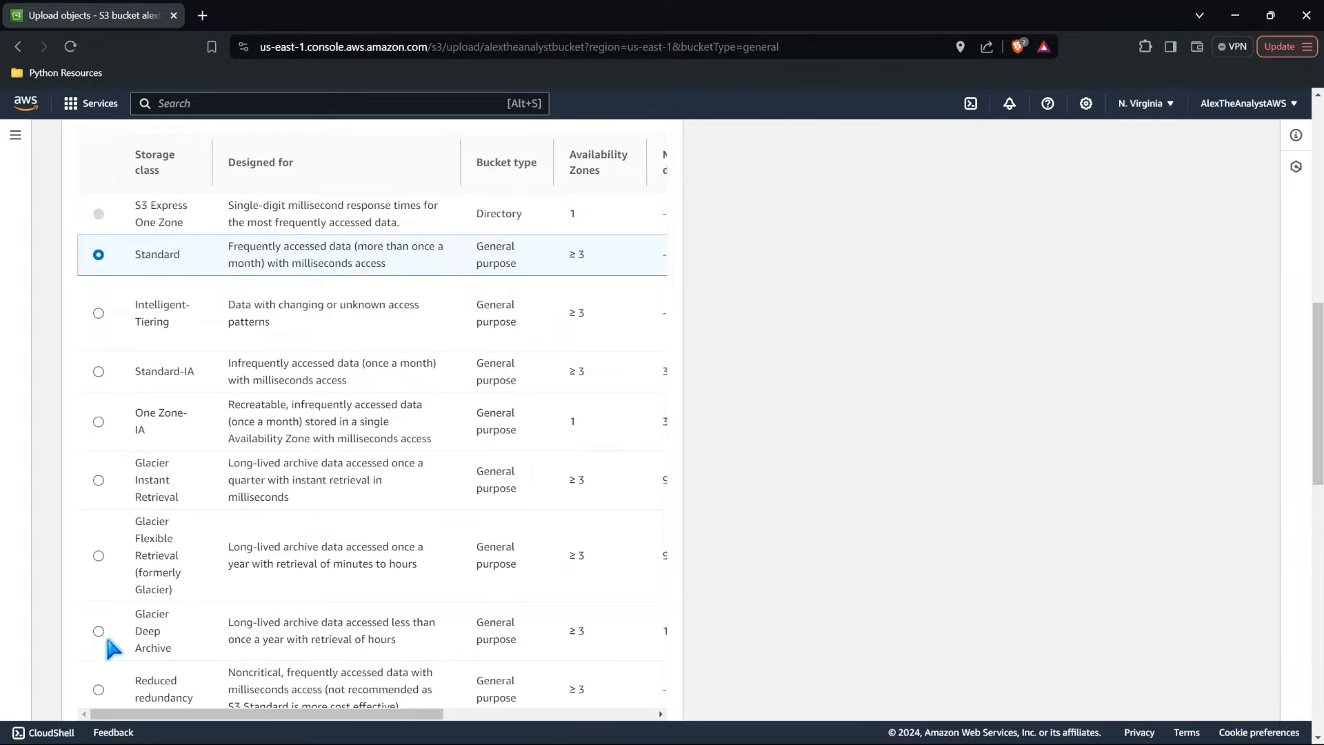
{"action": "left_click", "coordinate": [100, 630]}
{"action": "scroll", "coordinate": [581, 583], "scroll_direction": "down", "scroll_amount": 10}
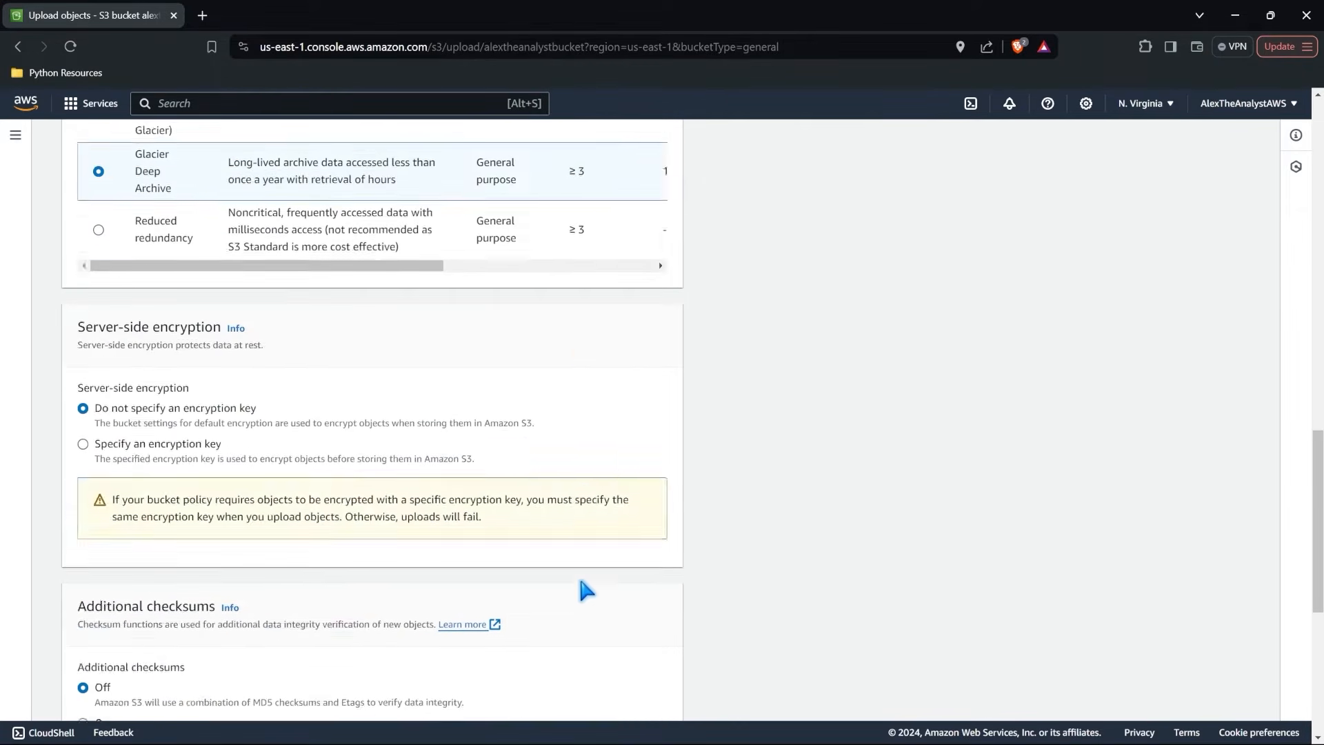
{"action": "left_click", "coordinate": [643, 694]}
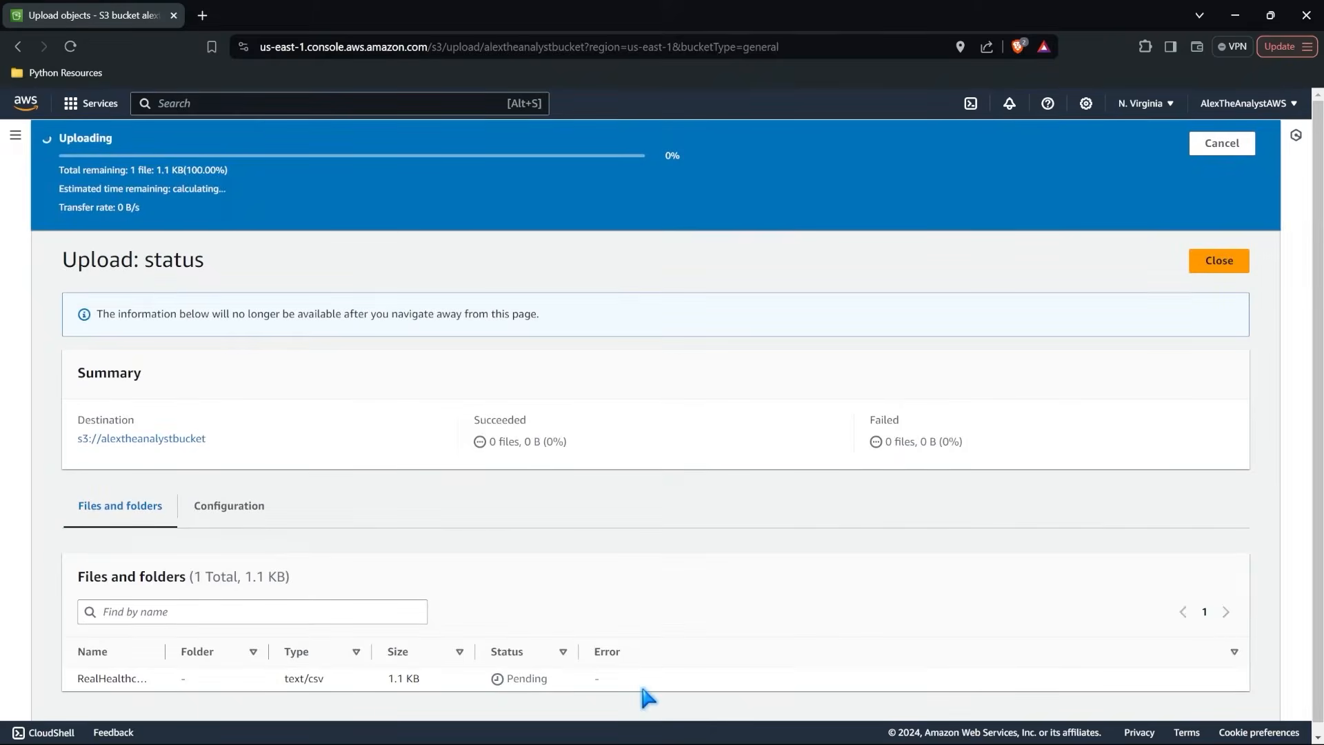
{"action": "left_click", "coordinate": [1232, 204]}
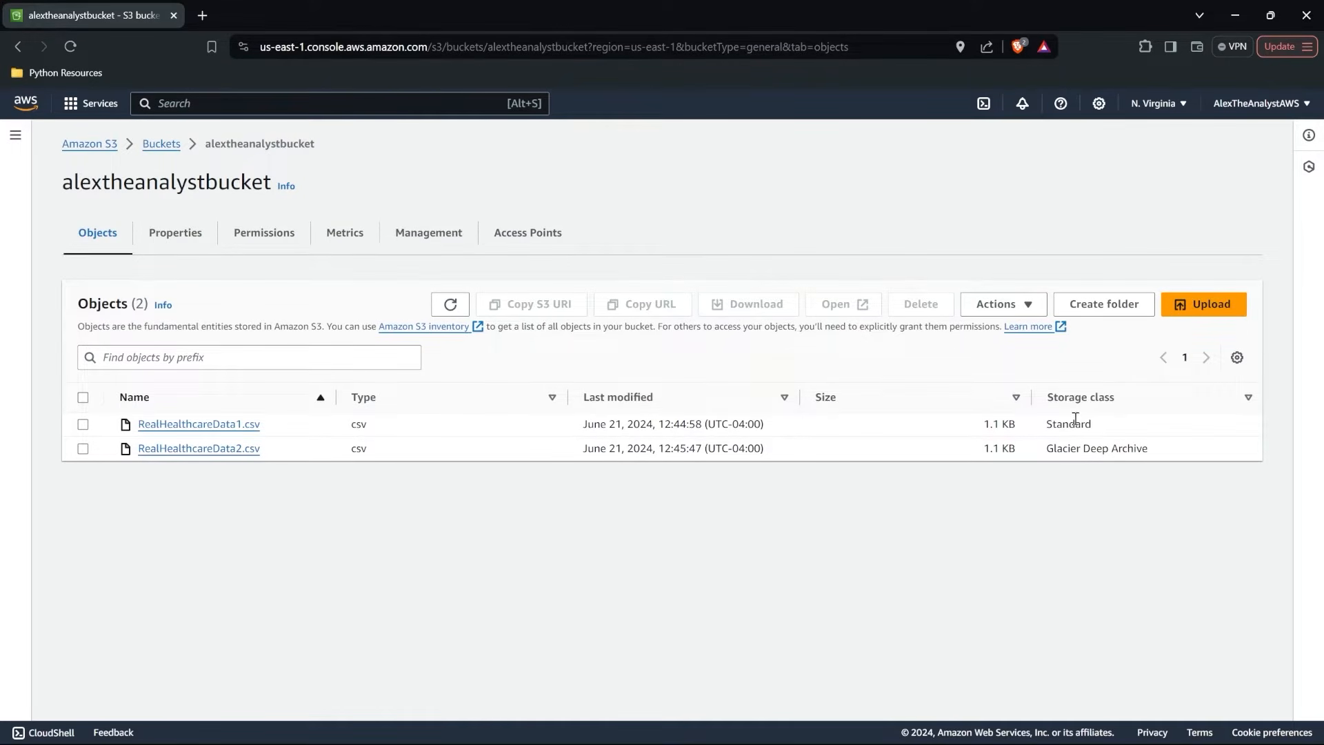
Open RealHealthcareData1.csv, review the object actions available for it, and return to alextheanalystbucket.
{"action": "left_click", "coordinate": [220, 424]}
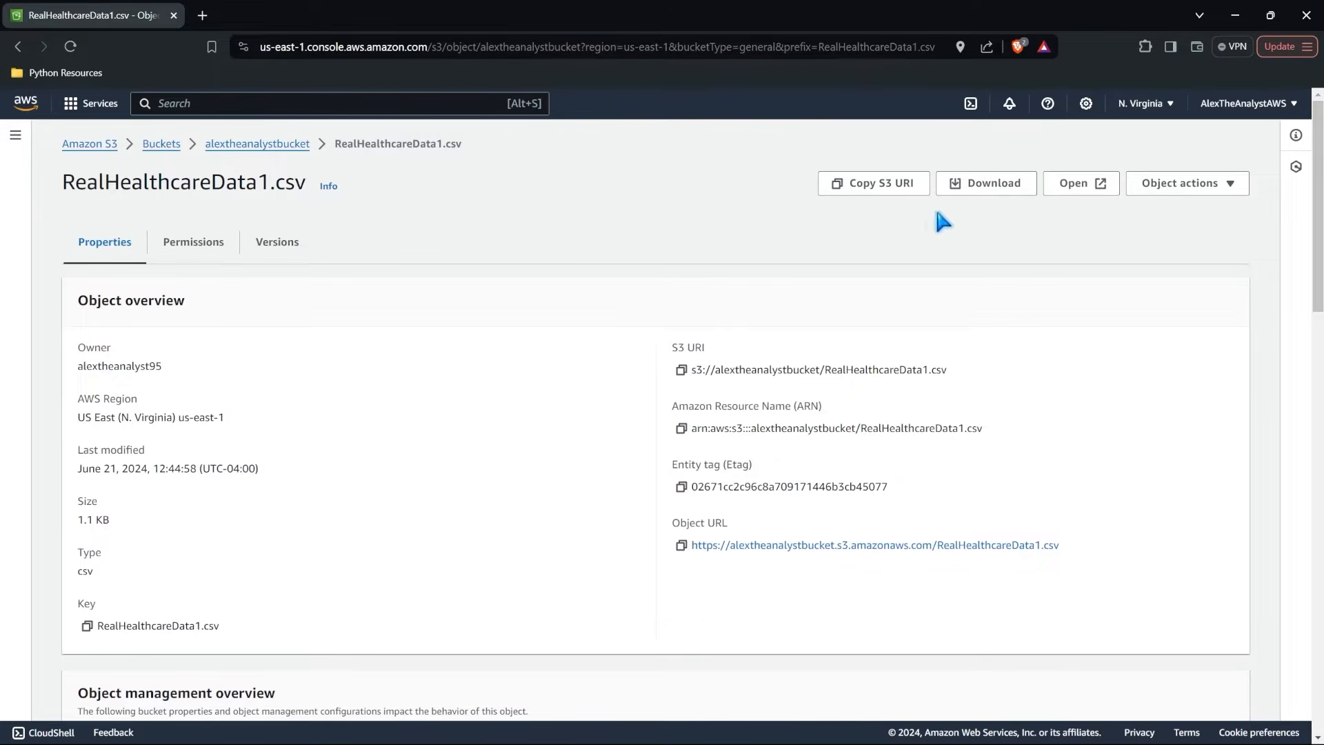
{"action": "left_click", "coordinate": [1181, 186]}
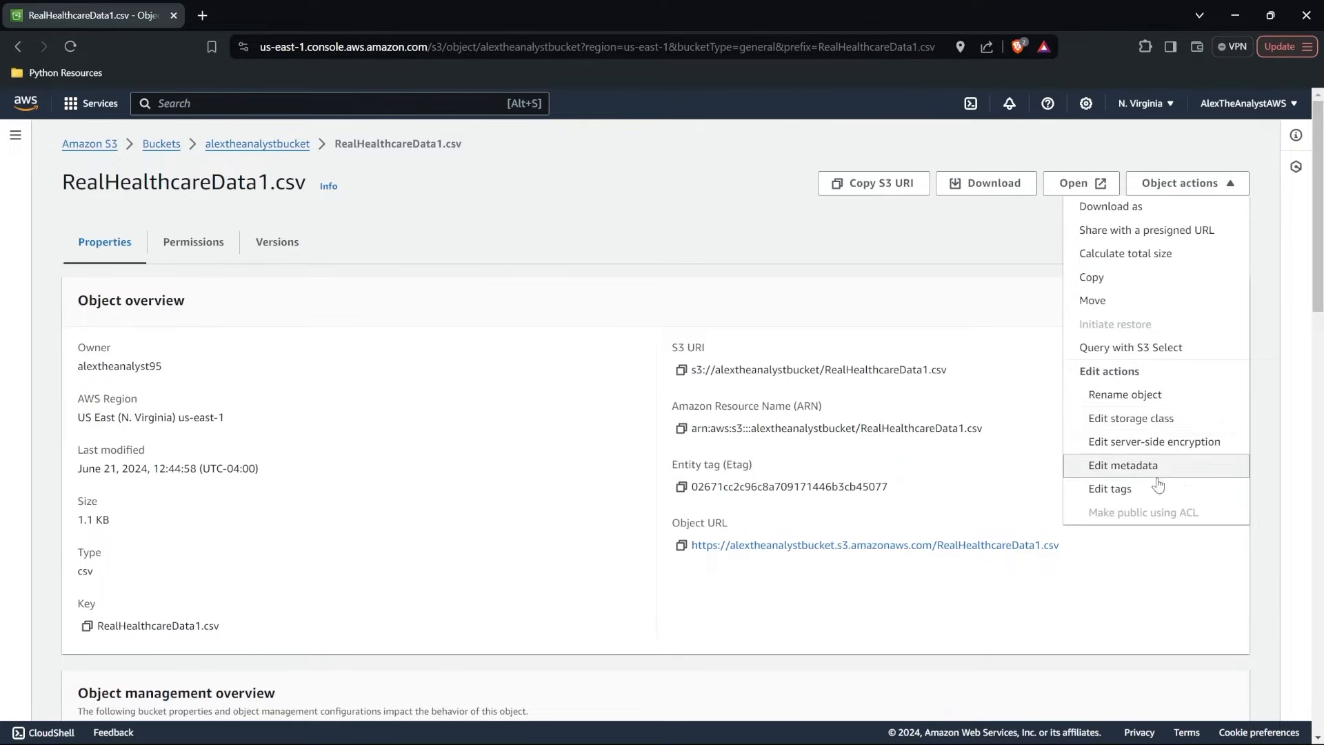
{"action": "left_click", "coordinate": [608, 226]}
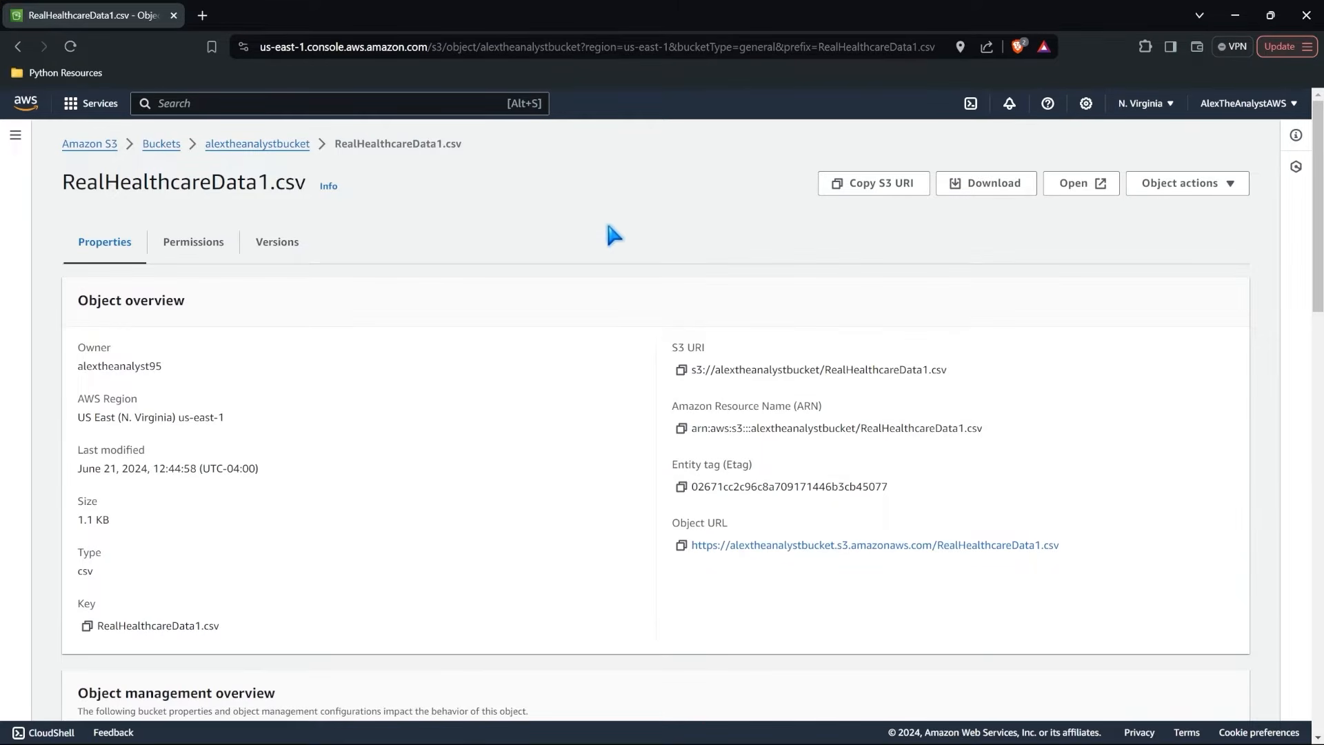
{"action": "left_click", "coordinate": [259, 145]}
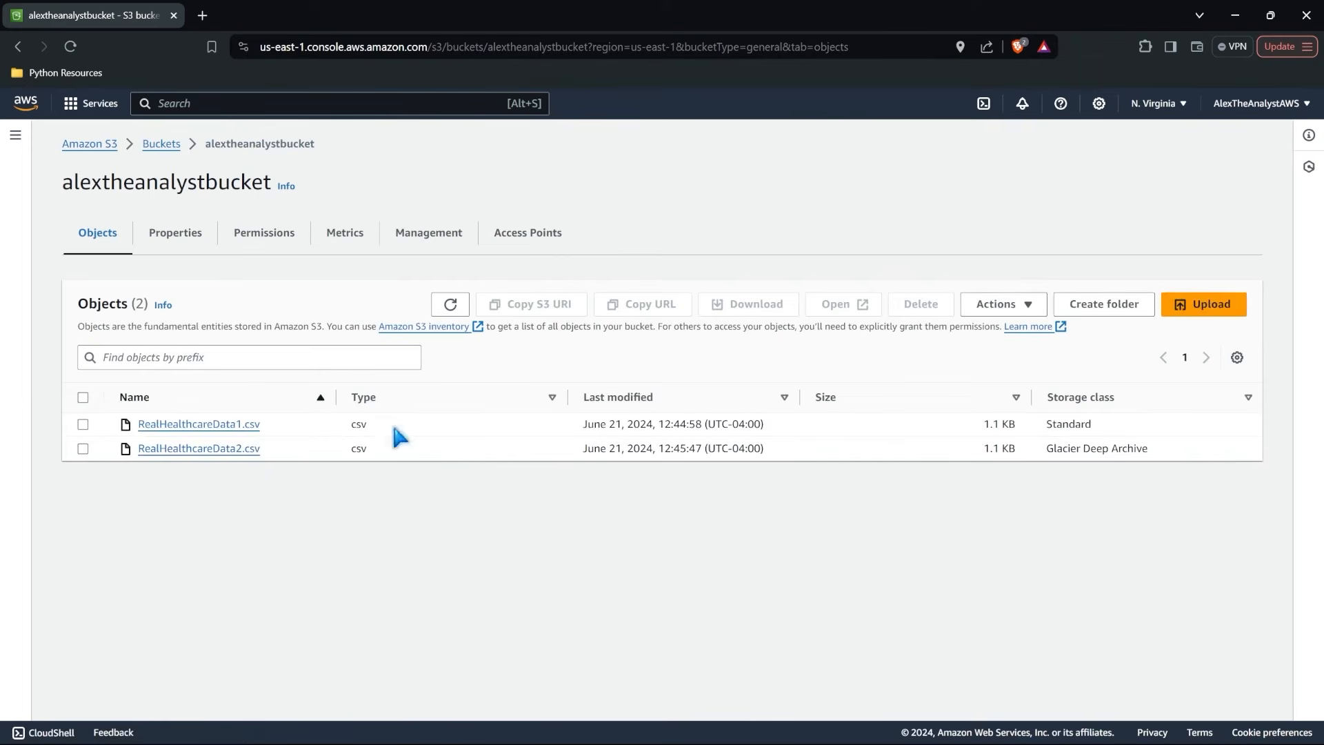
Open the archived RealHealthcareData2.csv, check which object actions it allows, and go back to the bucket's object list.
{"action": "left_click", "coordinate": [232, 451]}
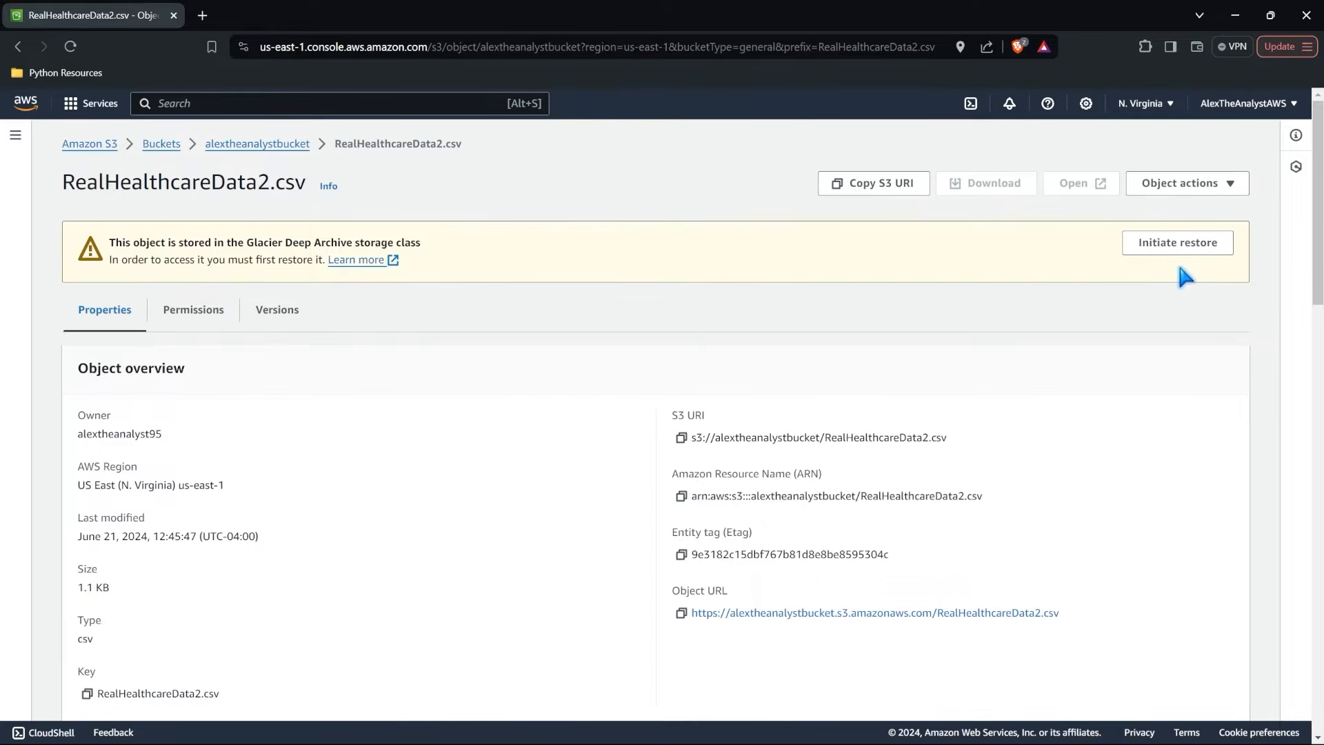
{"action": "left_click", "coordinate": [1163, 185]}
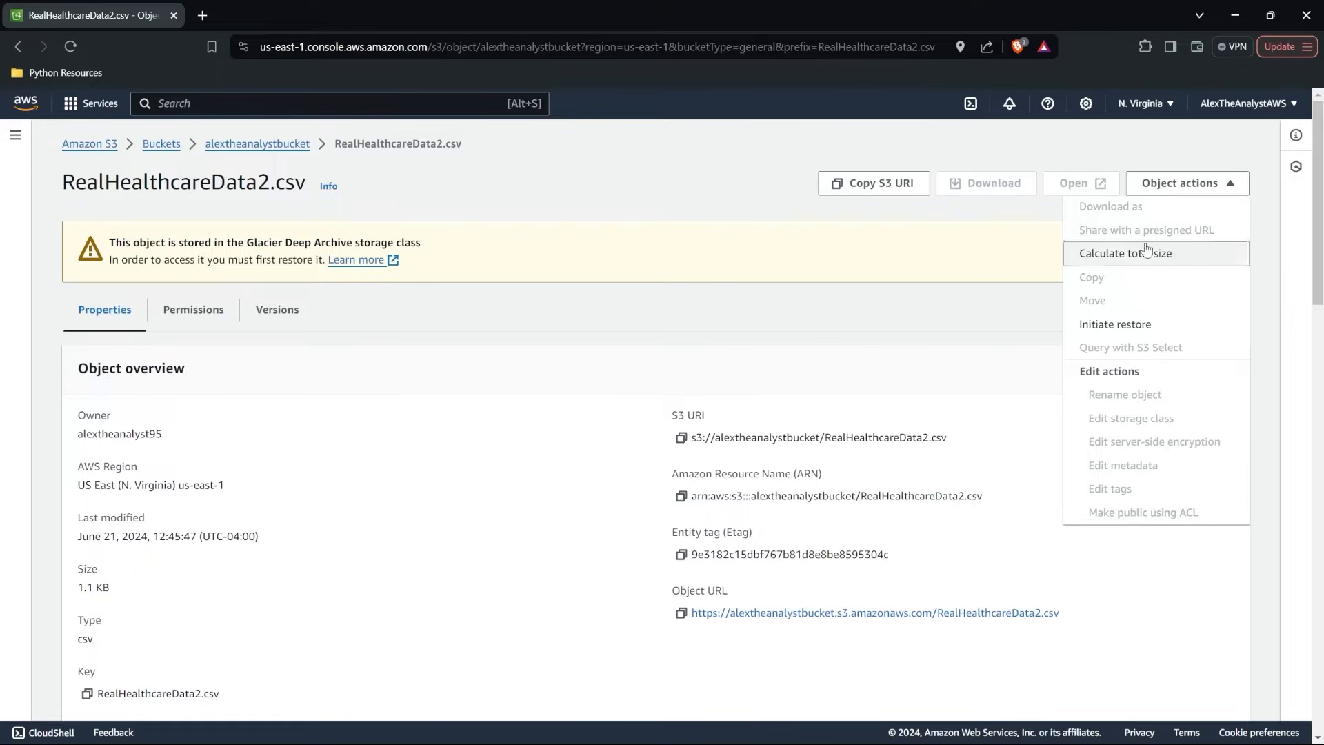
{"action": "left_click", "coordinate": [1035, 245]}
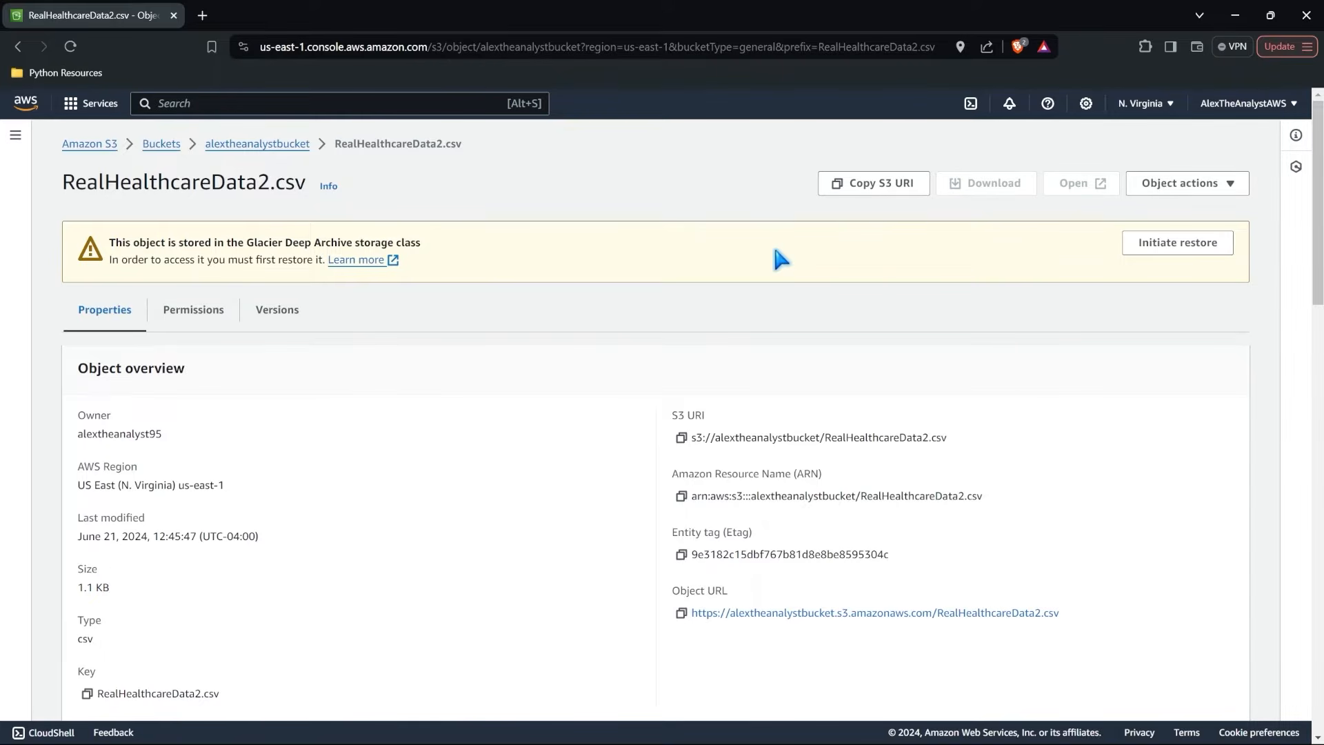
{"action": "left_click", "coordinate": [287, 141]}
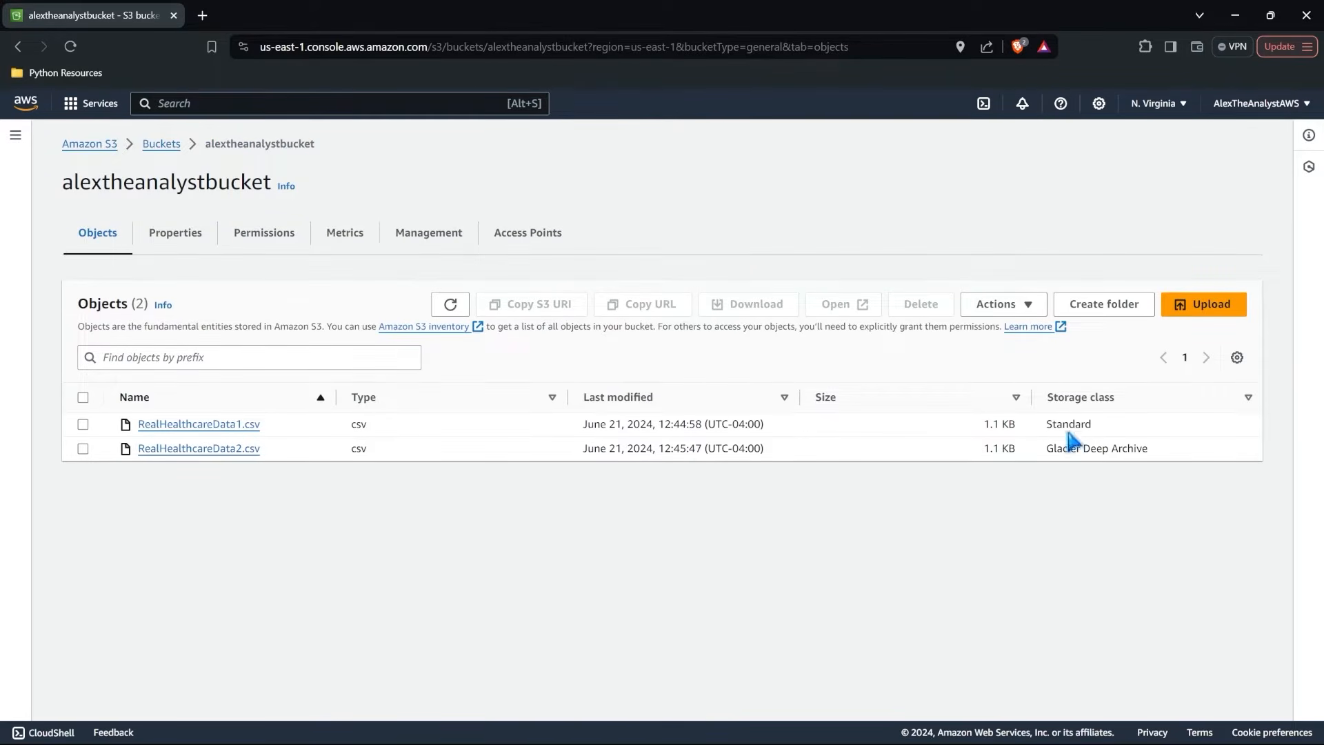
Compare the storage classes of the two CSV files in the bucket's object list.
{"action": "left_click_drag", "start_coordinate": [1046, 449], "coordinate": [1148, 452]}
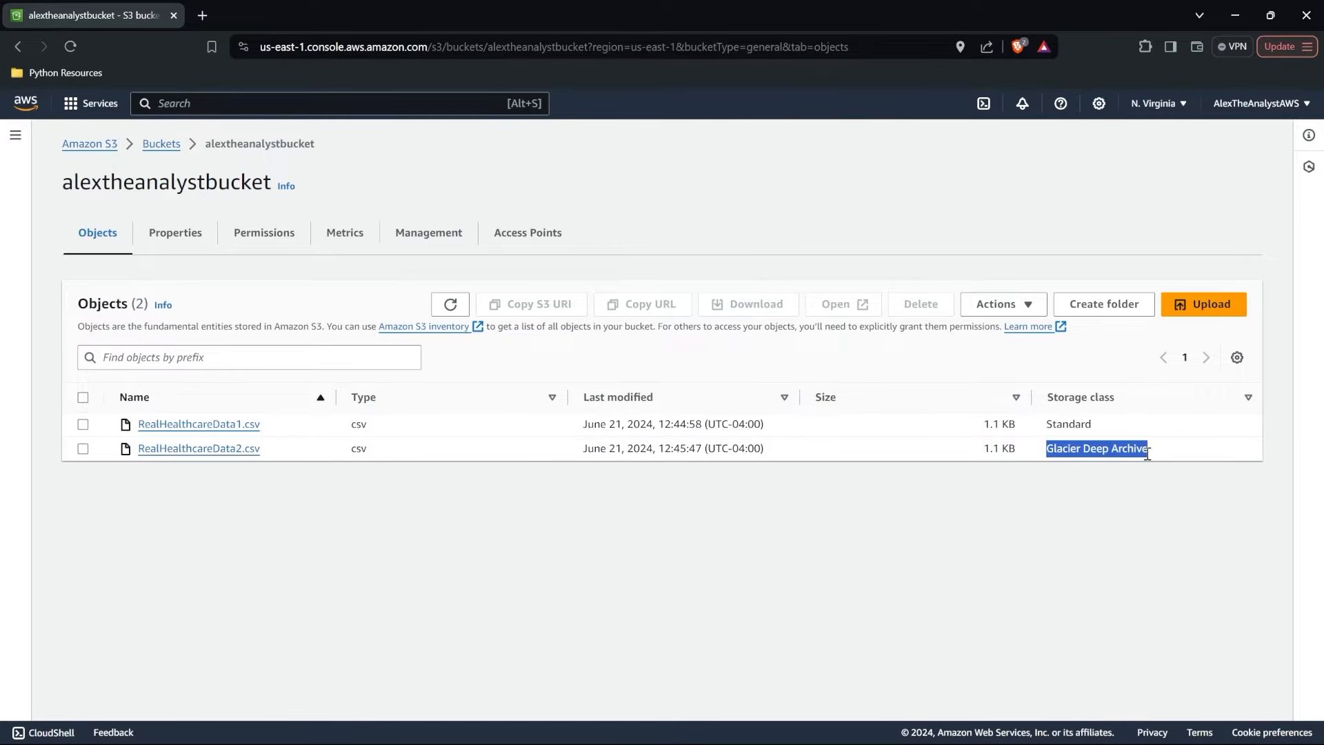
{"action": "left_click", "coordinate": [1147, 452]}
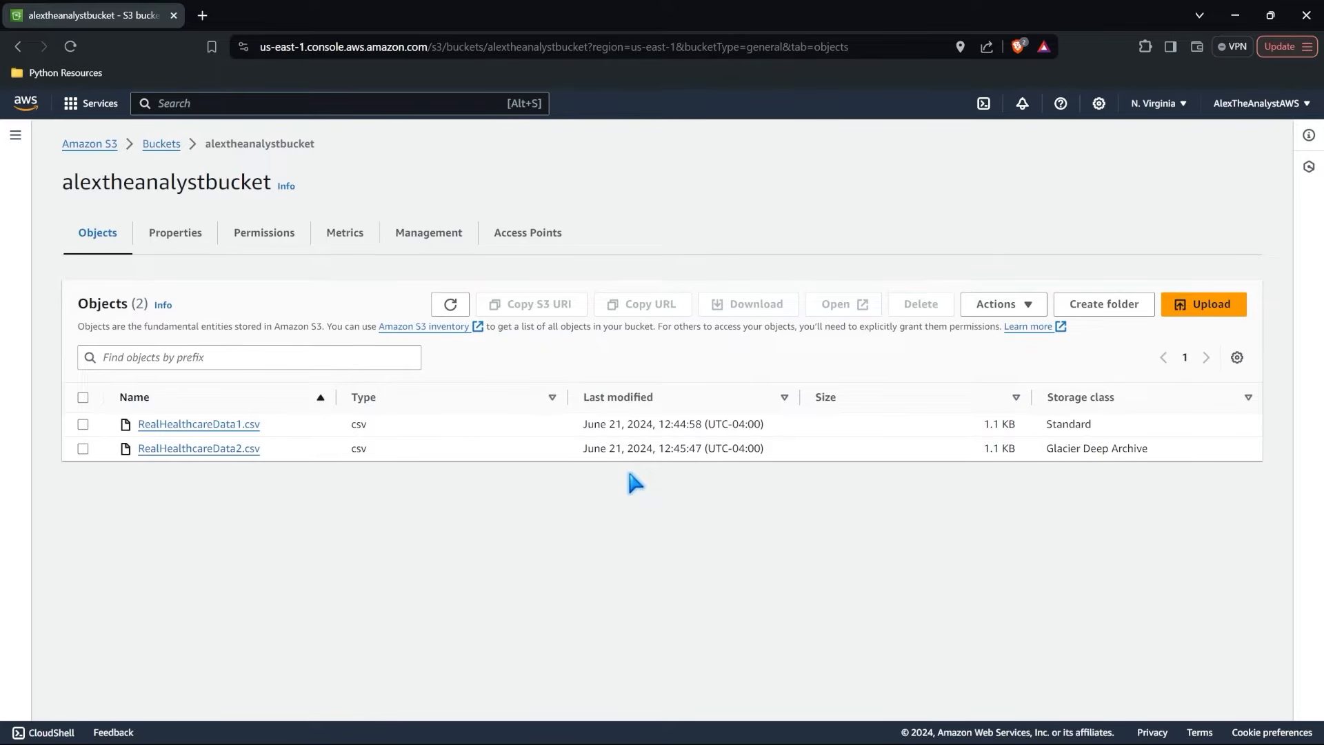
{"action": "double_click", "coordinate": [1068, 423]}
{"action": "left_click", "coordinate": [676, 462]}
Open RealHealthcareData1.csv in Query with S3 Select, keeping CSV format with comma delimiter for input and output and no compression.
{"action": "left_click", "coordinate": [223, 427]}
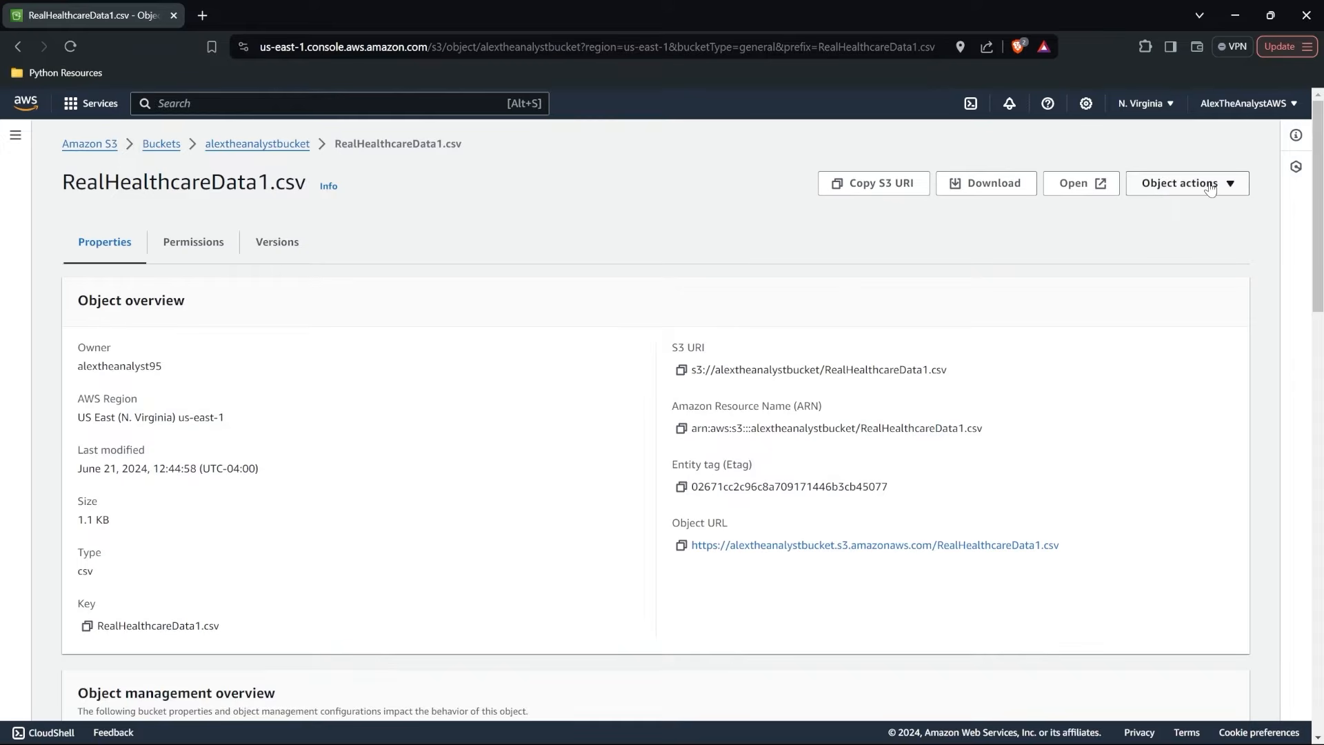
{"action": "left_click", "coordinate": [1209, 186]}
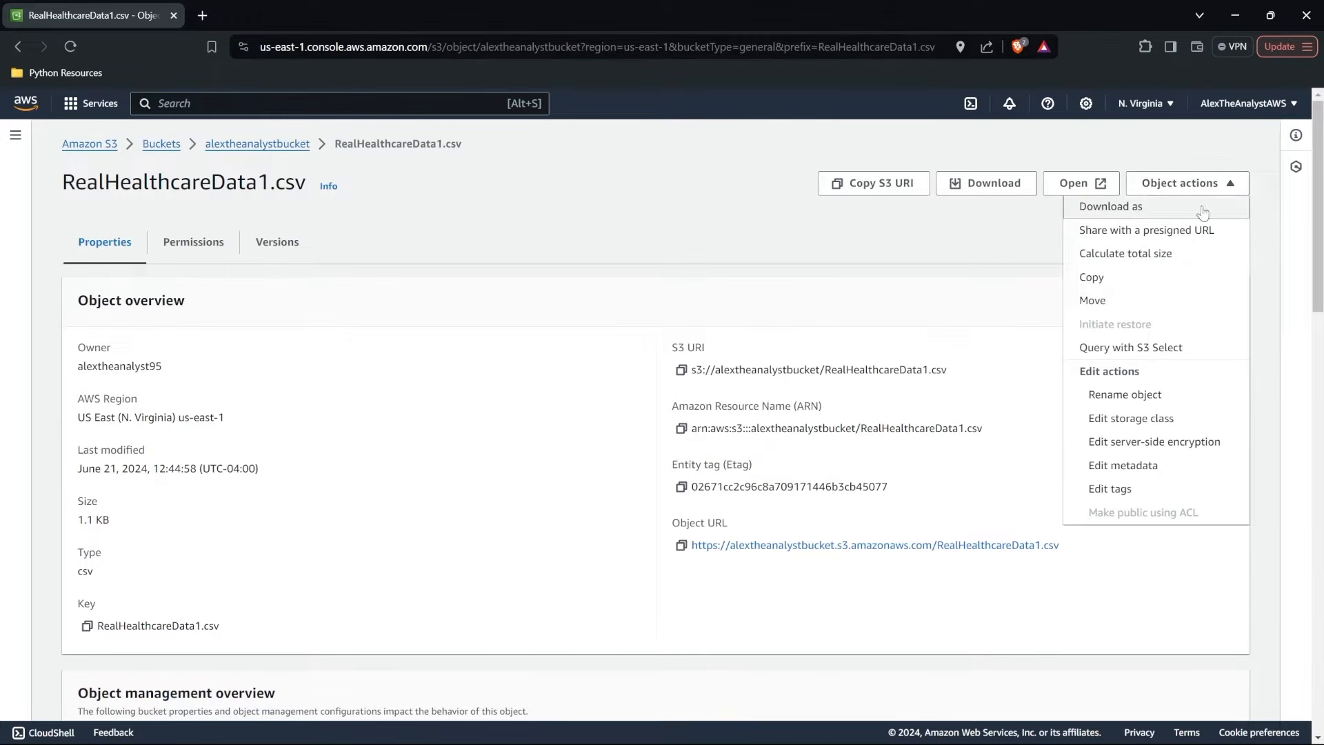
{"action": "left_click", "coordinate": [1171, 354]}
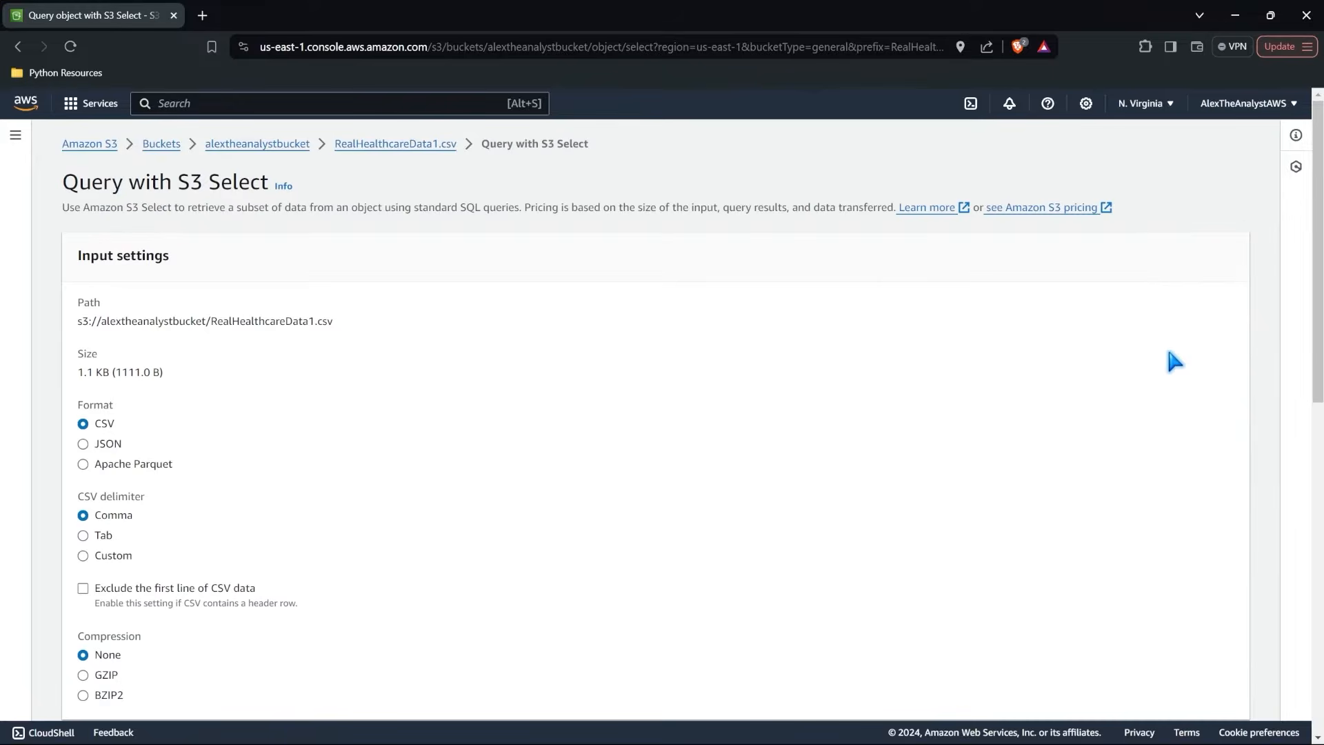
{"action": "scroll", "coordinate": [632, 356], "scroll_direction": "down", "scroll_amount": 1}
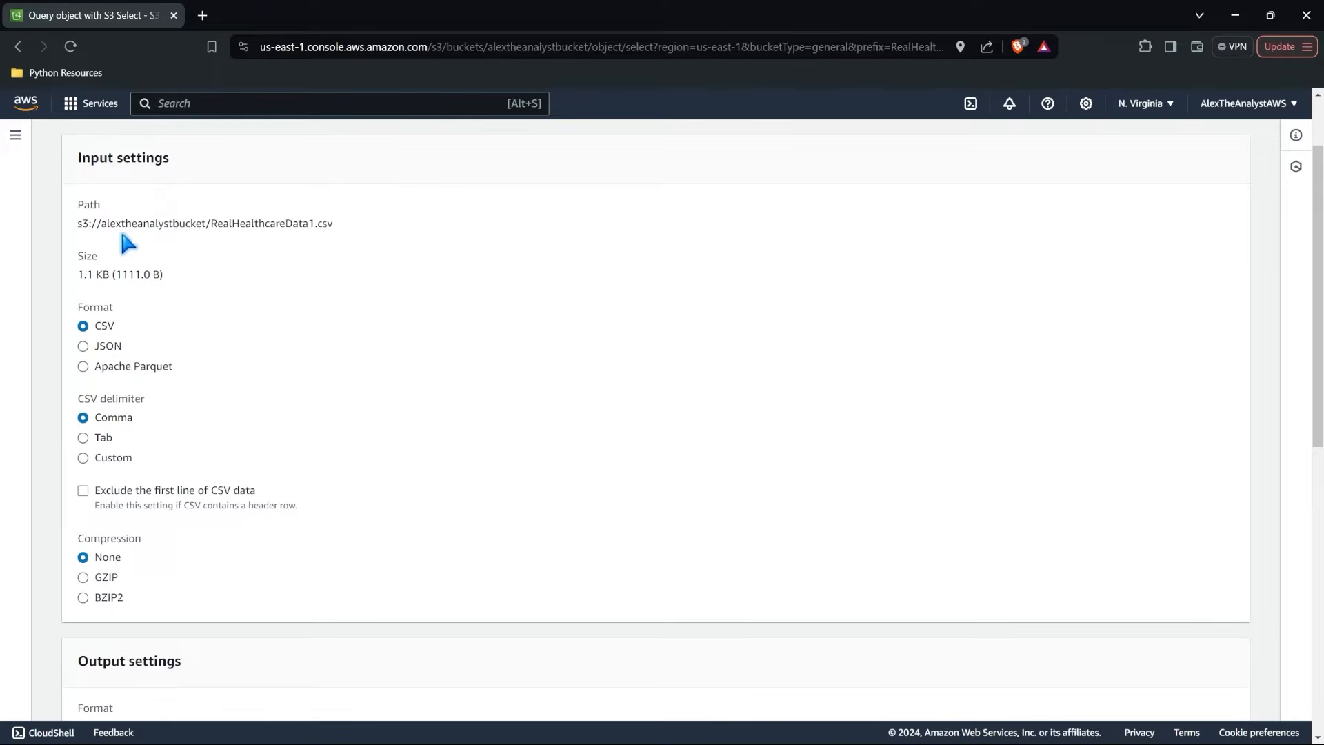
{"action": "scroll", "coordinate": [281, 431], "scroll_direction": "down", "scroll_amount": 5}
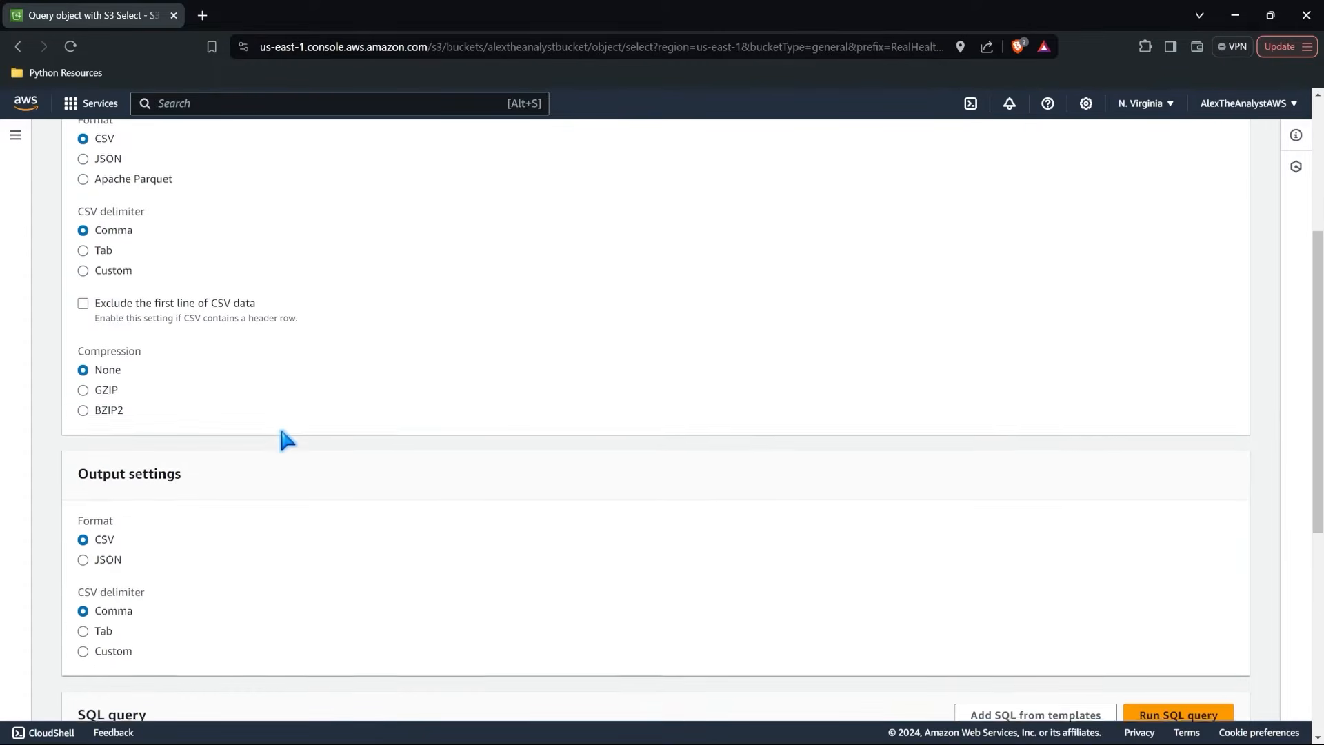
{"action": "scroll", "coordinate": [281, 431], "scroll_direction": "down", "scroll_amount": 1}
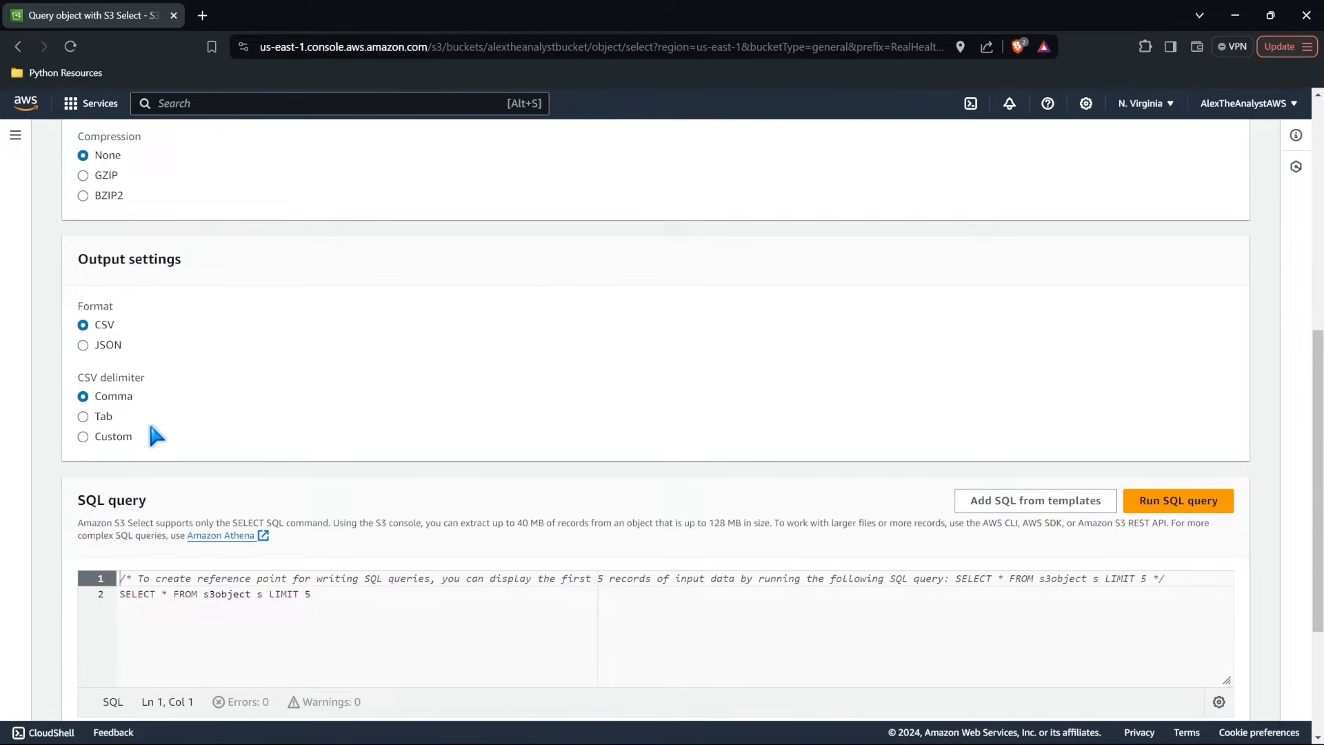
{"action": "scroll", "coordinate": [155, 433], "scroll_direction": "down", "scroll_amount": 3}
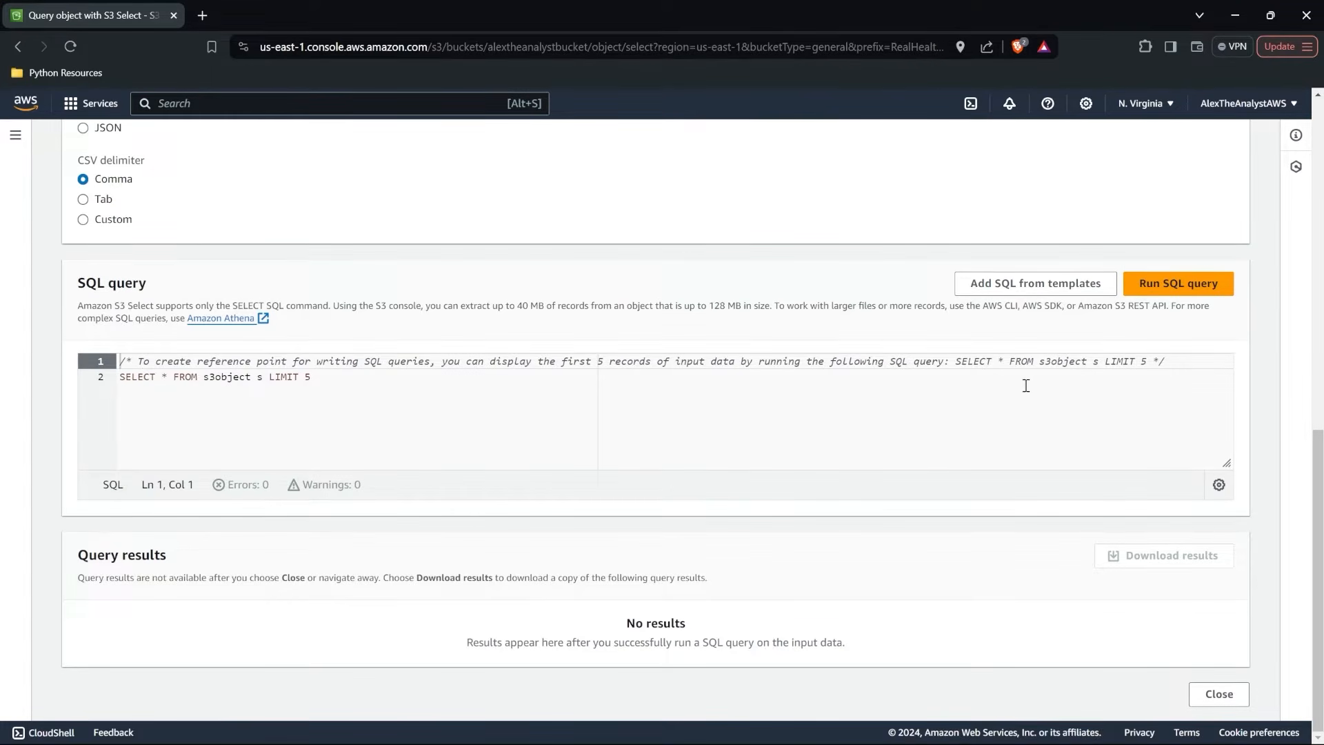
Run the query SELECT * FROM s3object s LIMIT 5 and show its results in formatted view.
{"action": "left_click", "coordinate": [1174, 285]}
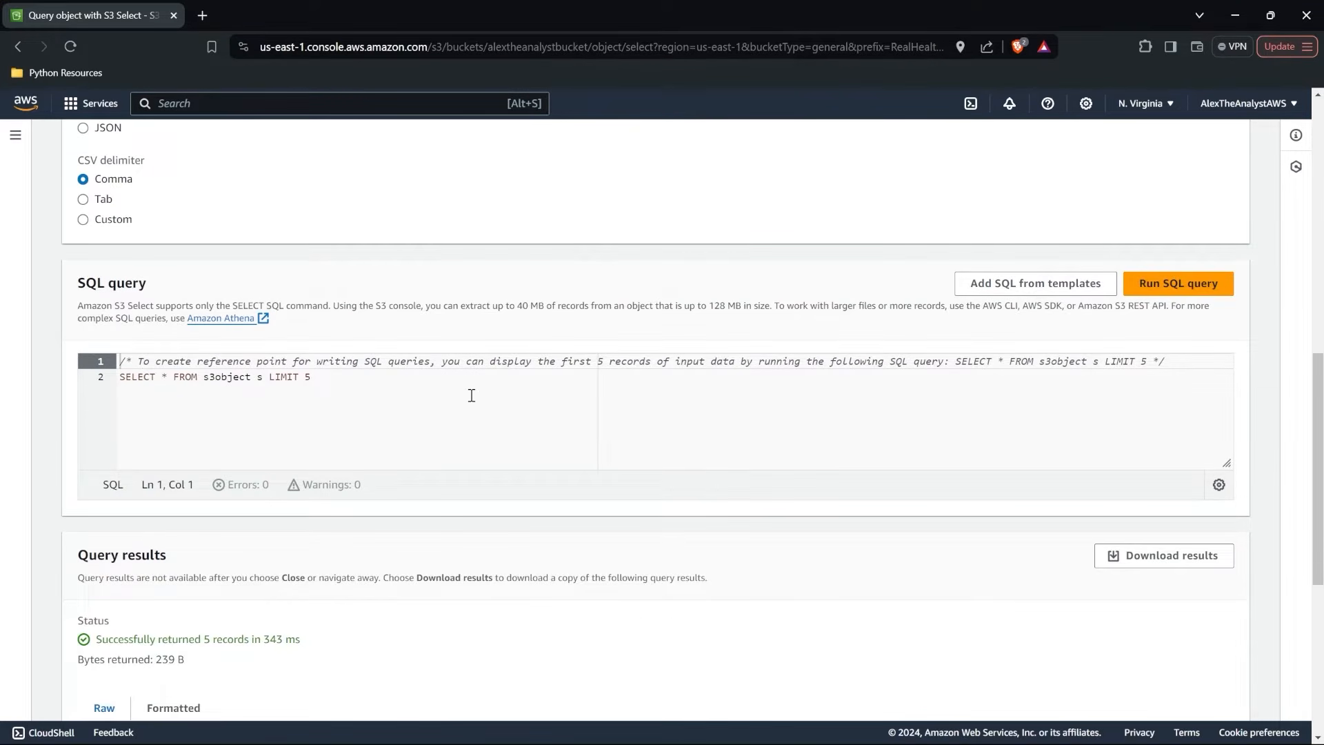
{"action": "scroll", "coordinate": [472, 396], "scroll_direction": "down", "scroll_amount": 3}
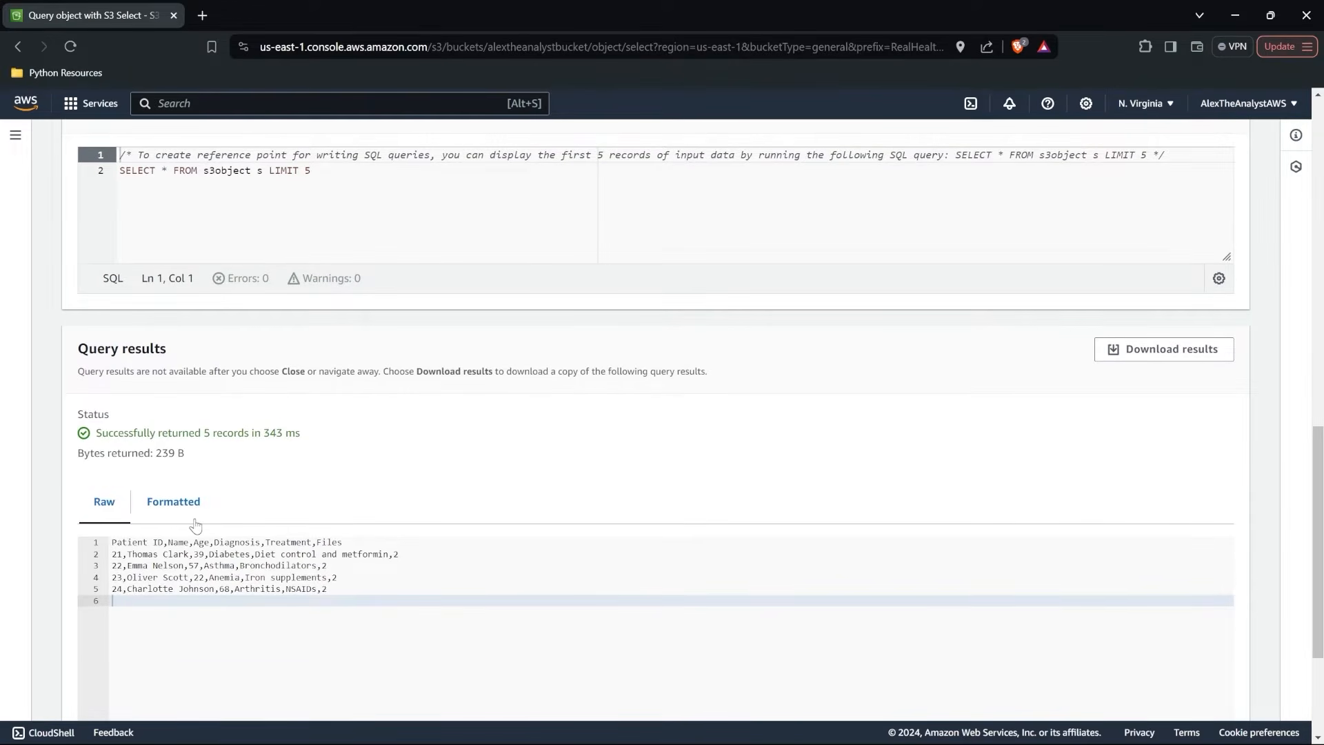
{"action": "left_click", "coordinate": [185, 505]}
{"action": "scroll", "coordinate": [190, 508], "scroll_direction": "down", "scroll_amount": 1}
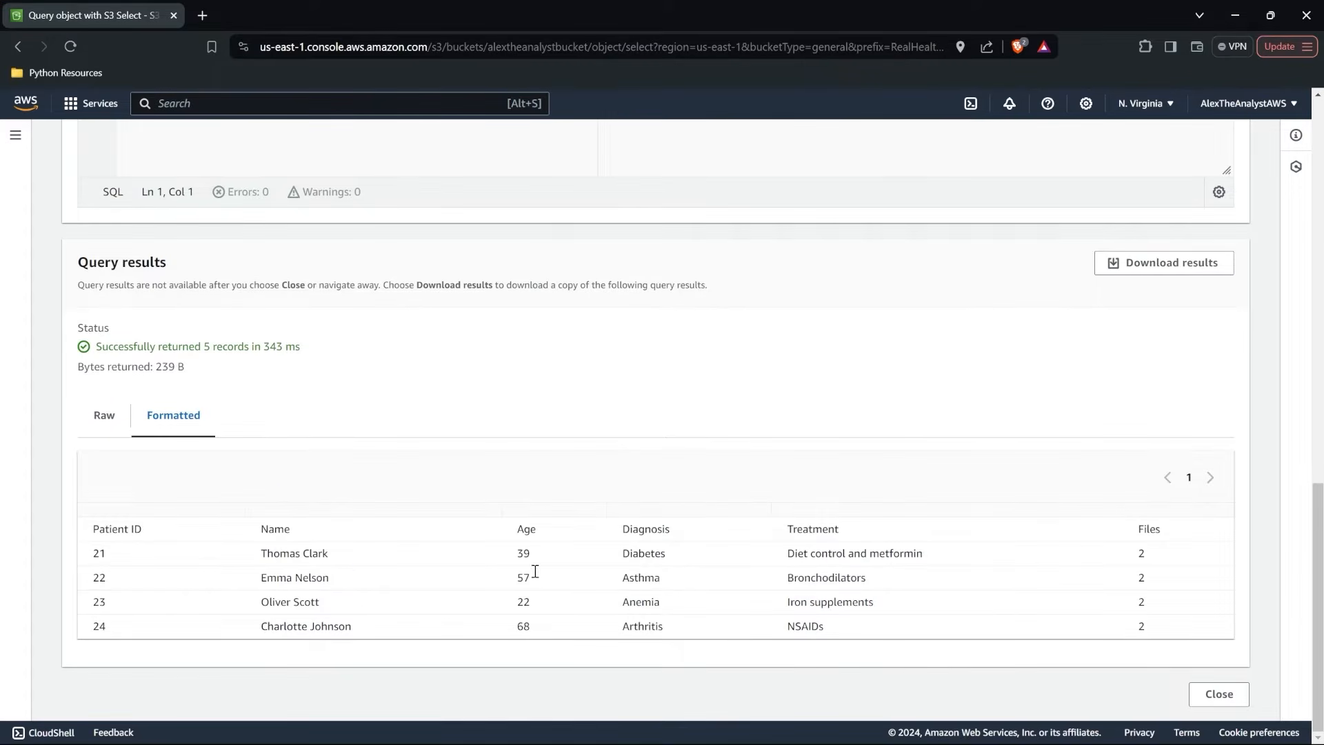
Go to the list of all AWS services and open Athena from the Analytics category.
{"action": "scroll", "coordinate": [621, 427], "scroll_direction": "up", "scroll_amount": 5}
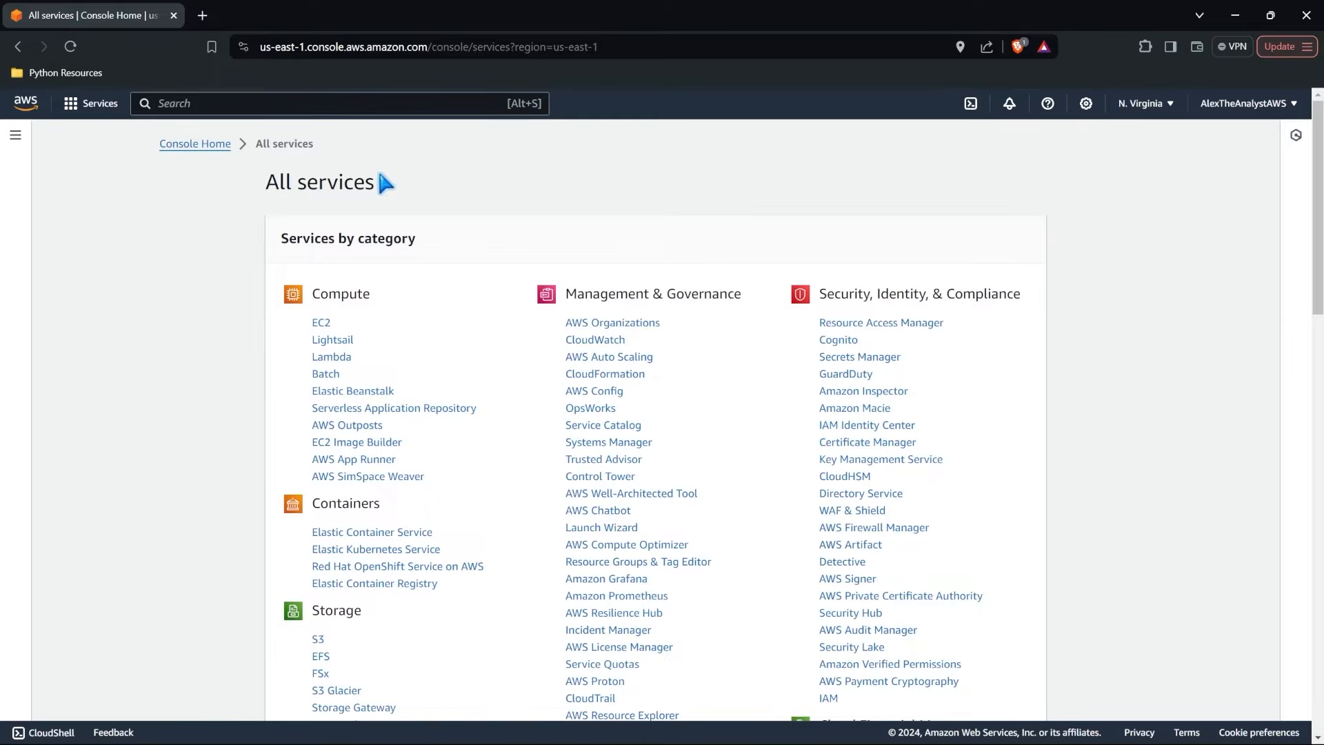
{"action": "scroll", "coordinate": [793, 530], "scroll_direction": "down", "scroll_amount": 15}
{"action": "scroll", "coordinate": [793, 530], "scroll_direction": "down", "scroll_amount": 4}
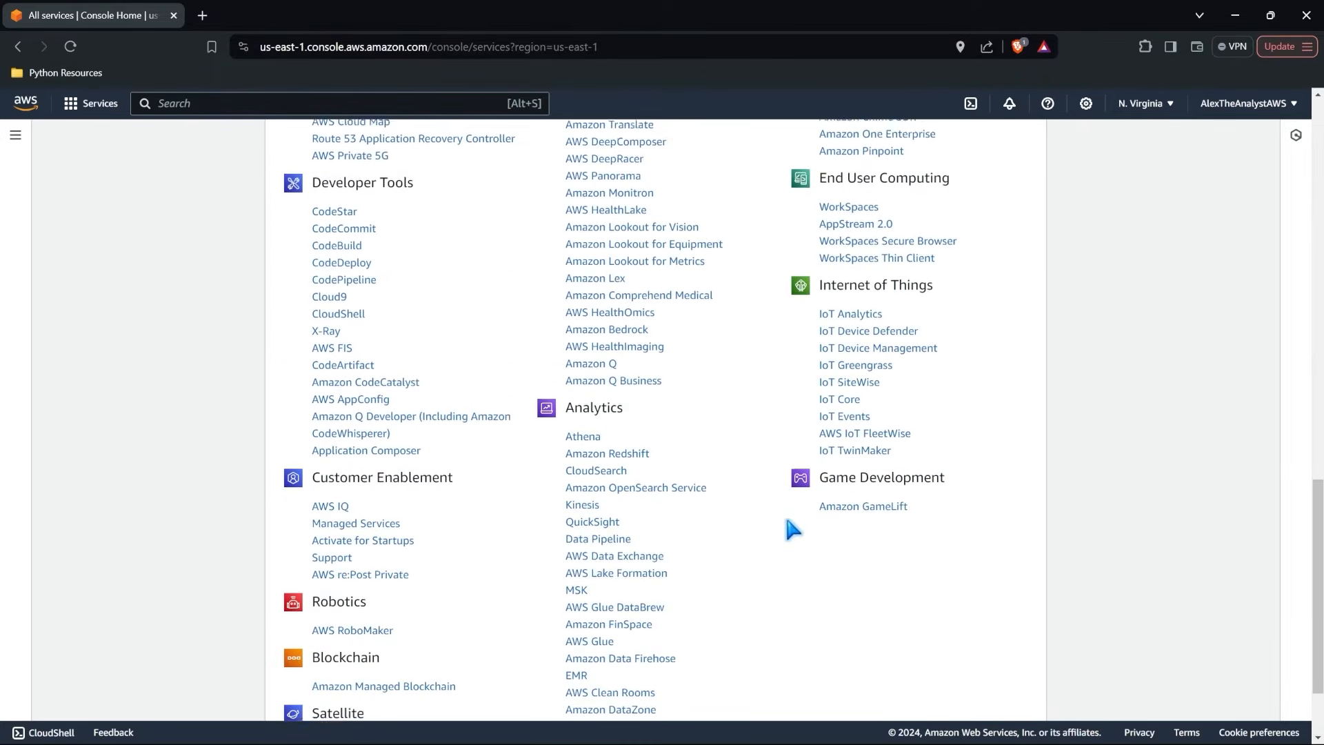
{"action": "left_click", "coordinate": [577, 325]}
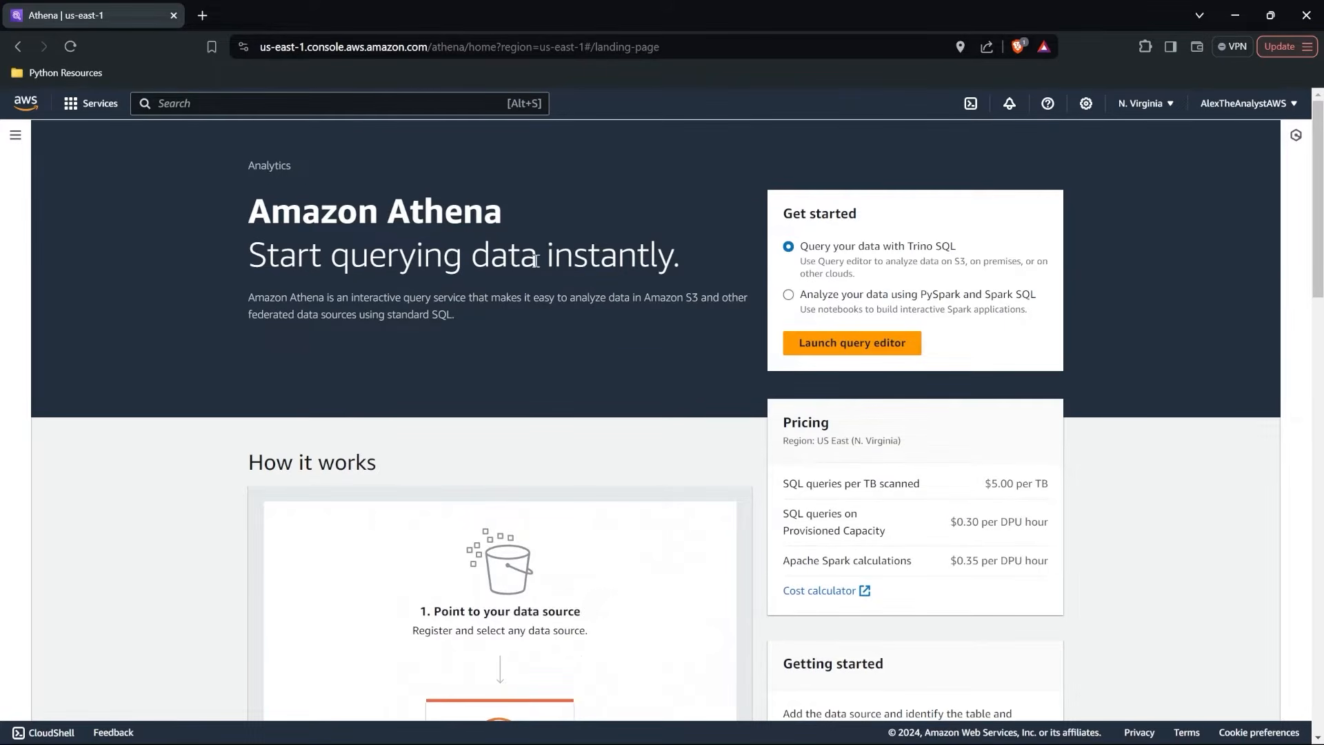
Read through the Amazon Athena overview, including how it works, its benefits and features, and its use cases.
{"action": "left_click_drag", "start_coordinate": [680, 258], "coordinate": [252, 253]}
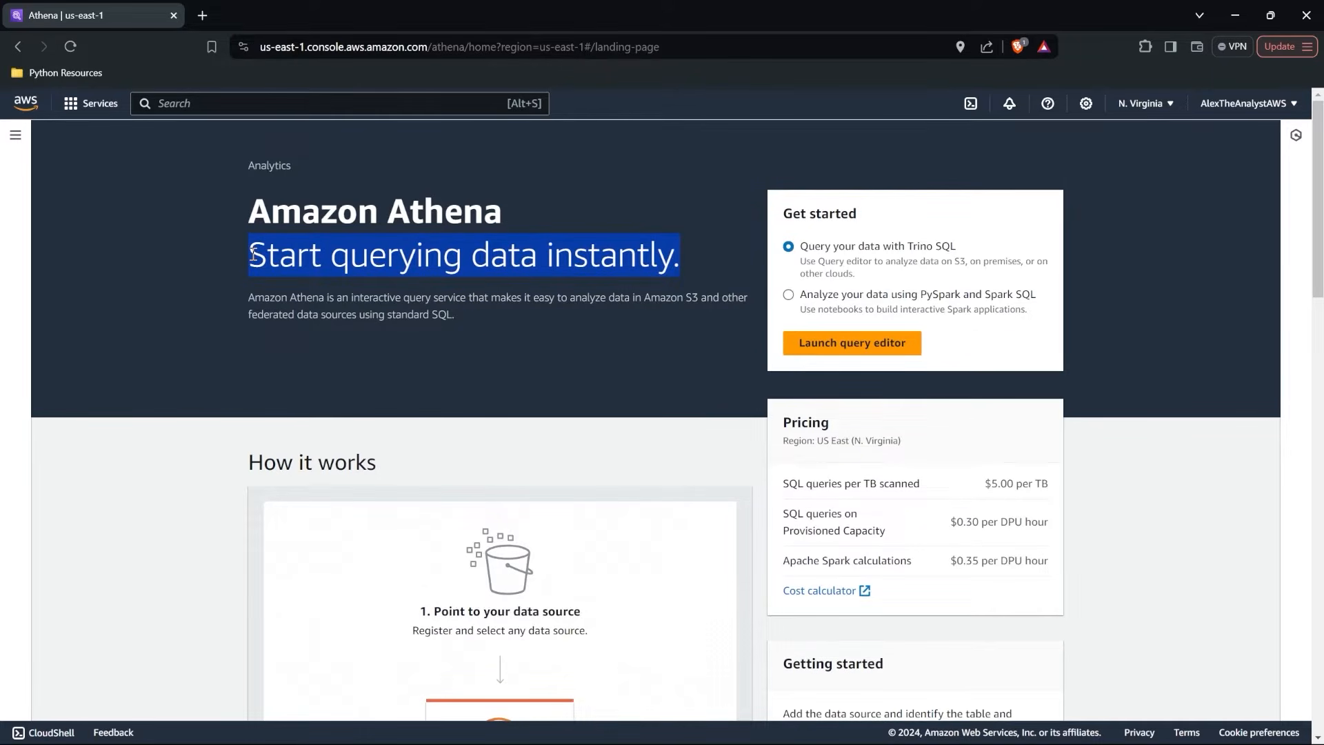
{"action": "left_click", "coordinate": [662, 391]}
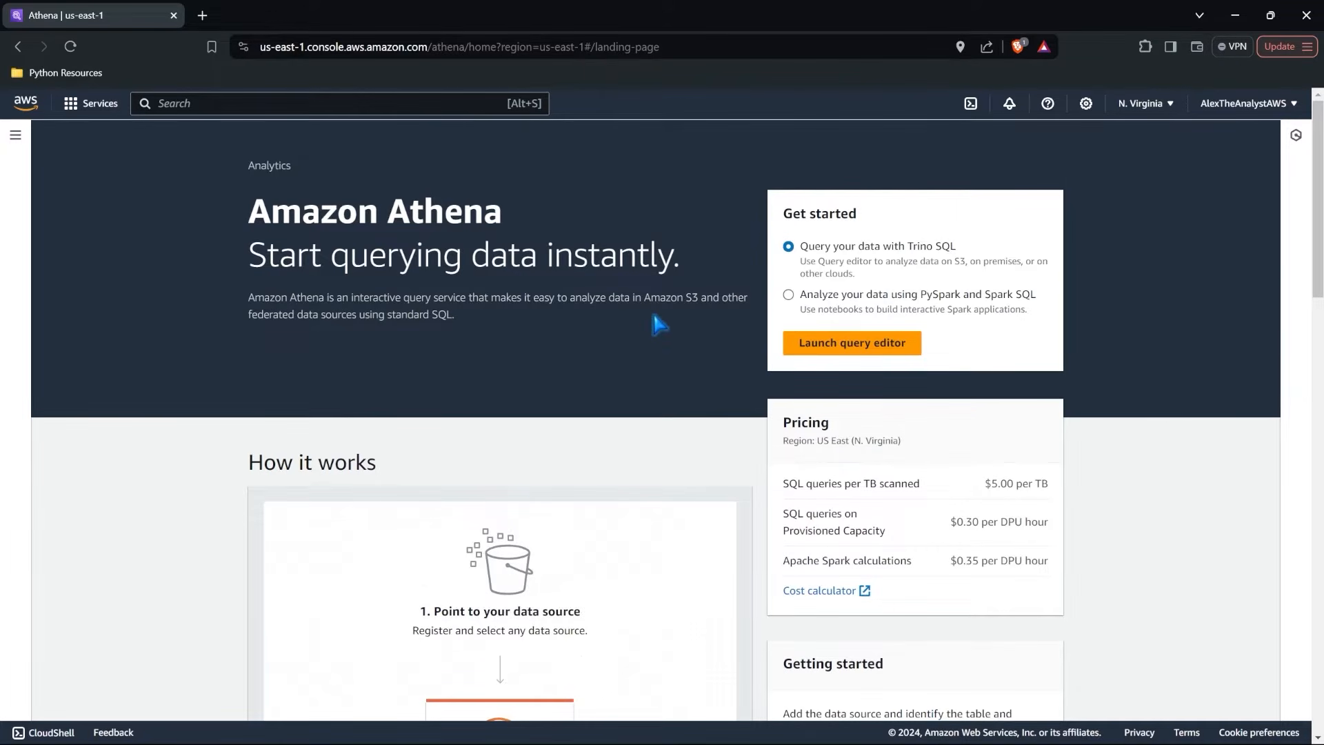
{"action": "left_click_drag", "start_coordinate": [644, 299], "coordinate": [697, 300]}
{"action": "scroll", "coordinate": [711, 341], "scroll_direction": "down", "scroll_amount": 4}
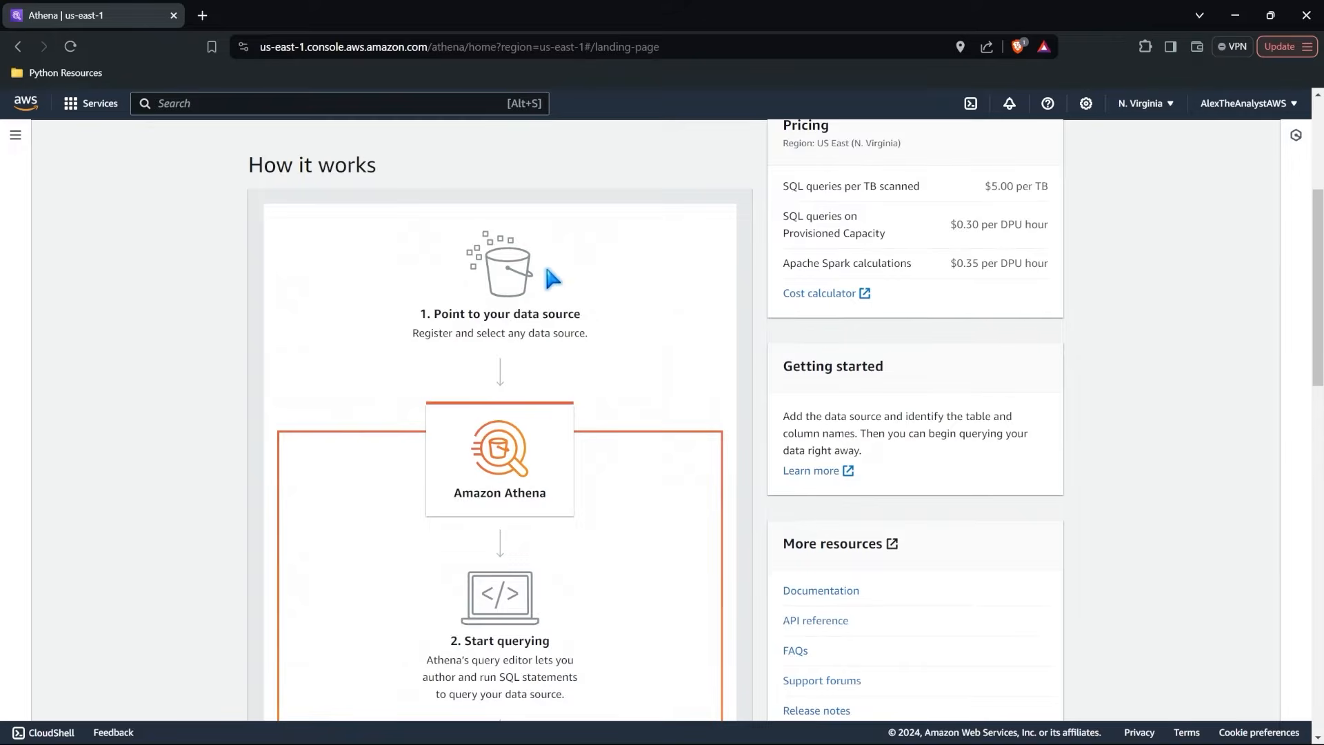
{"action": "scroll", "coordinate": [553, 276], "scroll_direction": "down", "scroll_amount": 2}
{"action": "scroll", "coordinate": [535, 332], "scroll_direction": "down", "scroll_amount": 2}
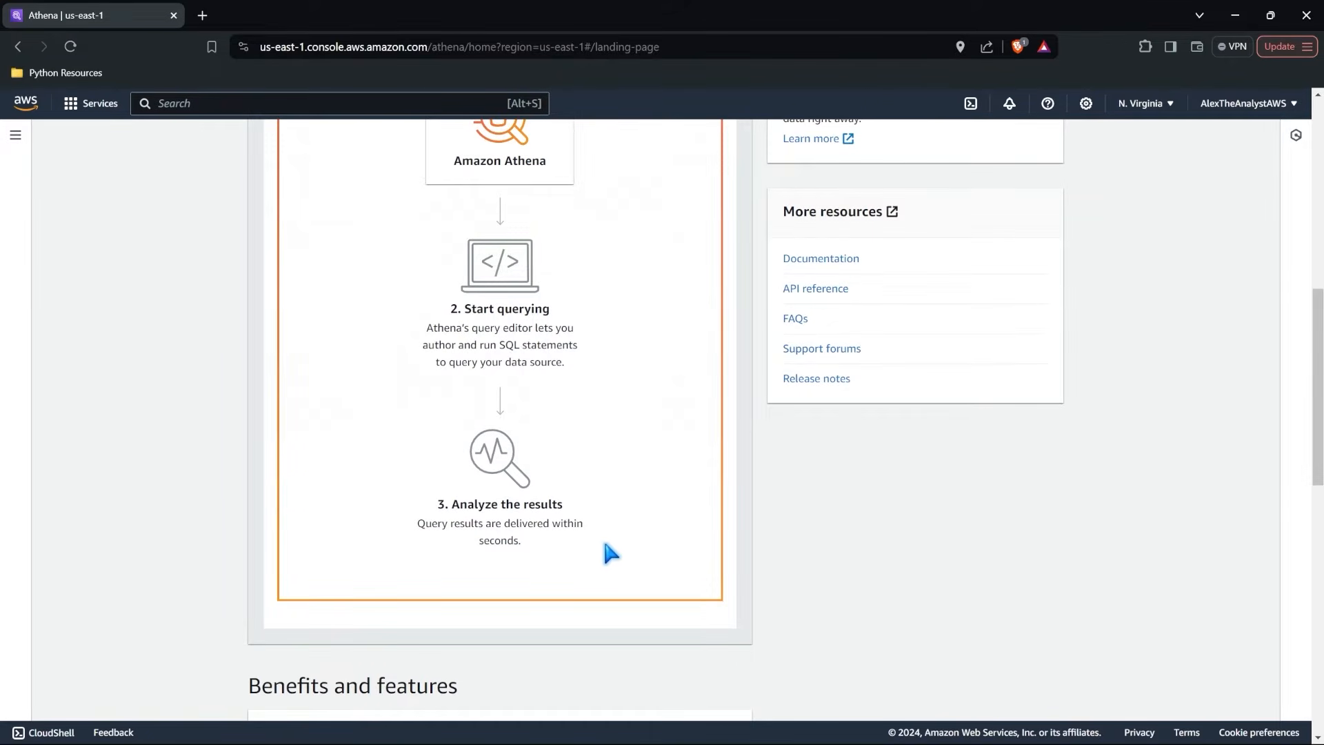
{"action": "scroll", "coordinate": [609, 540], "scroll_direction": "down", "scroll_amount": 5}
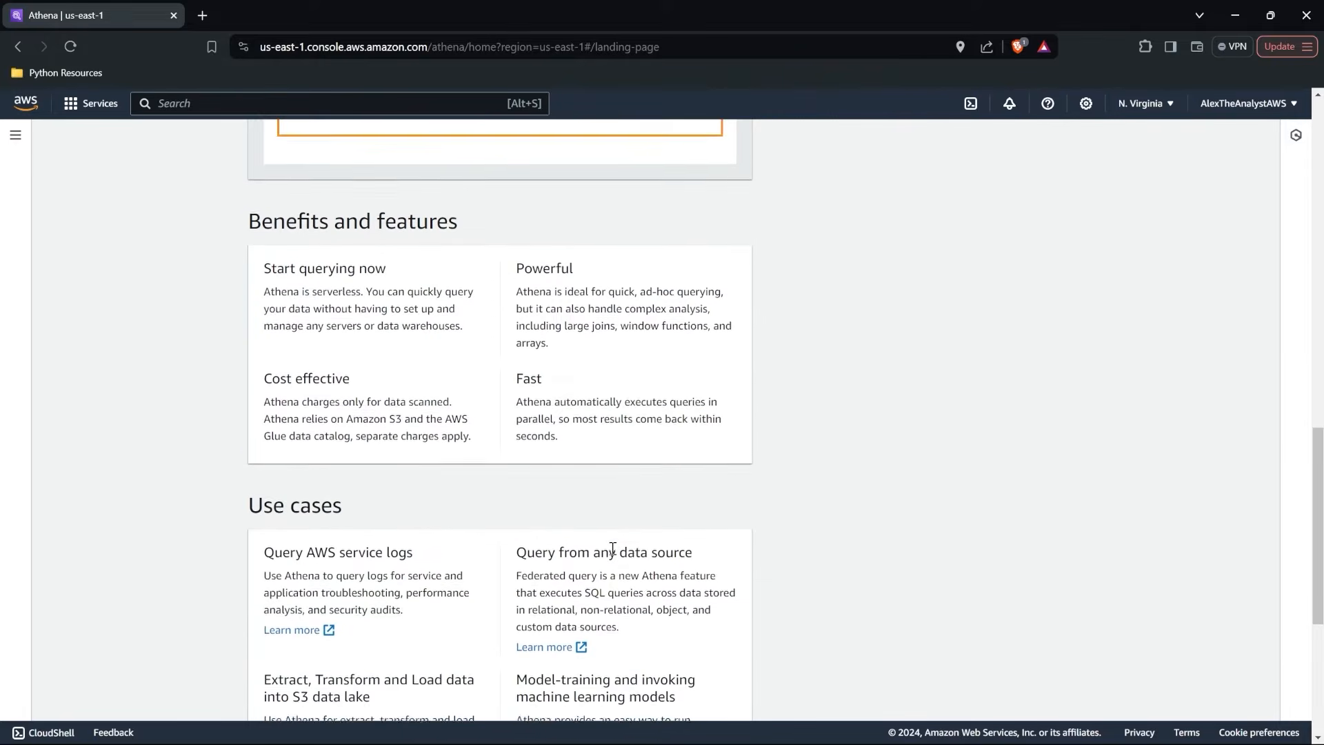
{"action": "scroll", "coordinate": [612, 549], "scroll_direction": "down", "scroll_amount": 1}
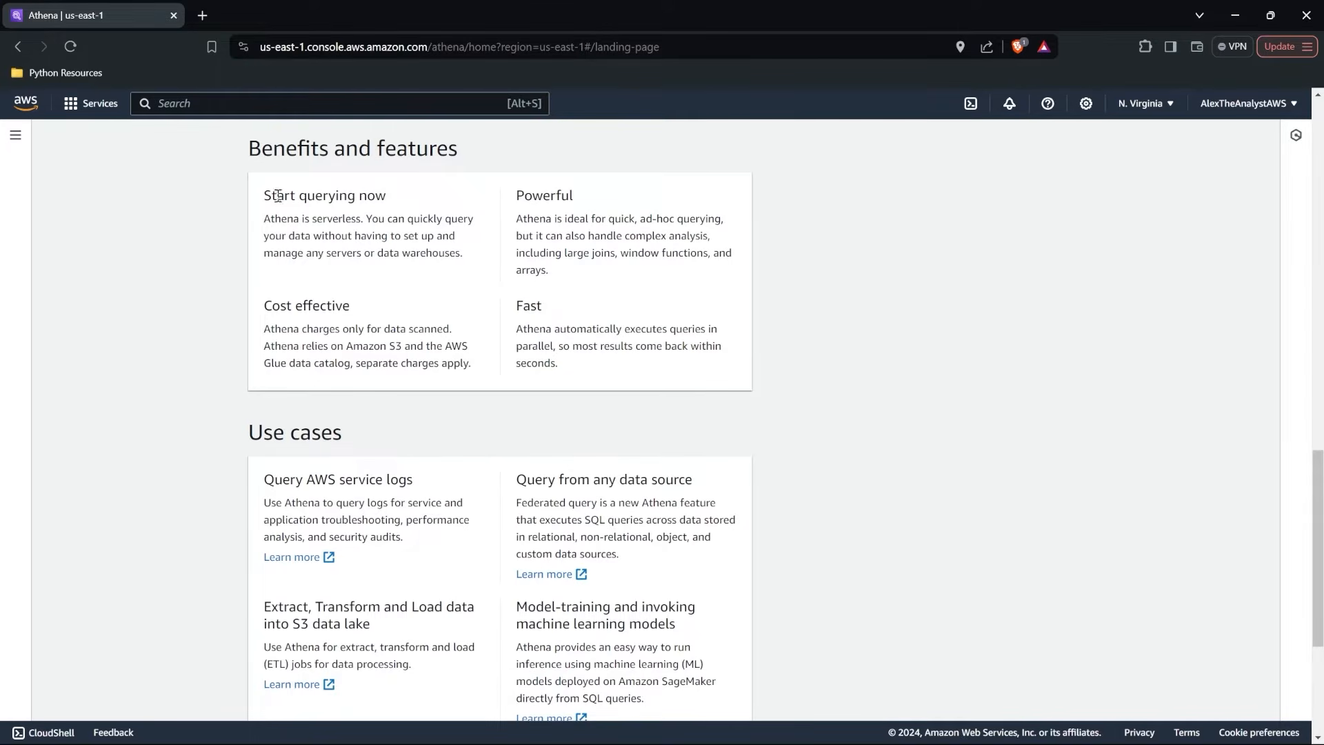
{"action": "left_click_drag", "start_coordinate": [264, 196], "coordinate": [387, 198]}
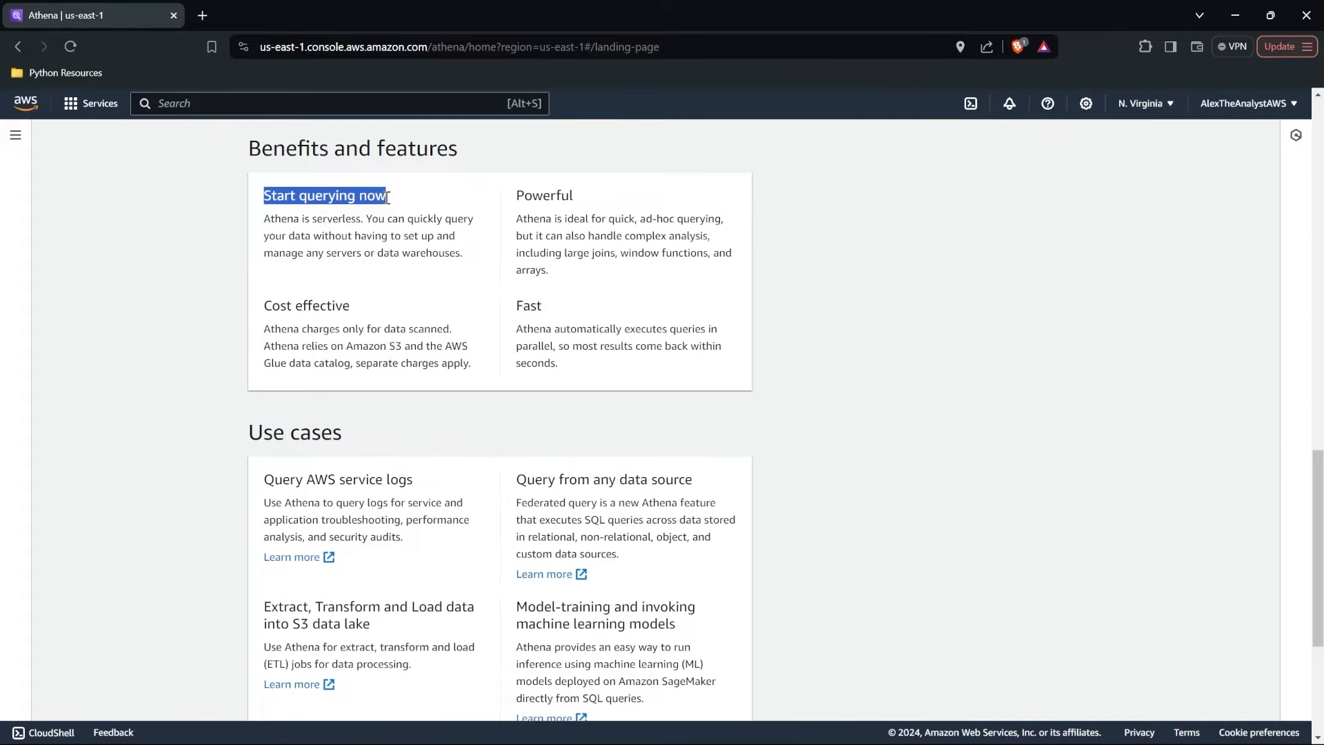
{"action": "scroll", "coordinate": [388, 200], "scroll_direction": "up", "scroll_amount": 15}
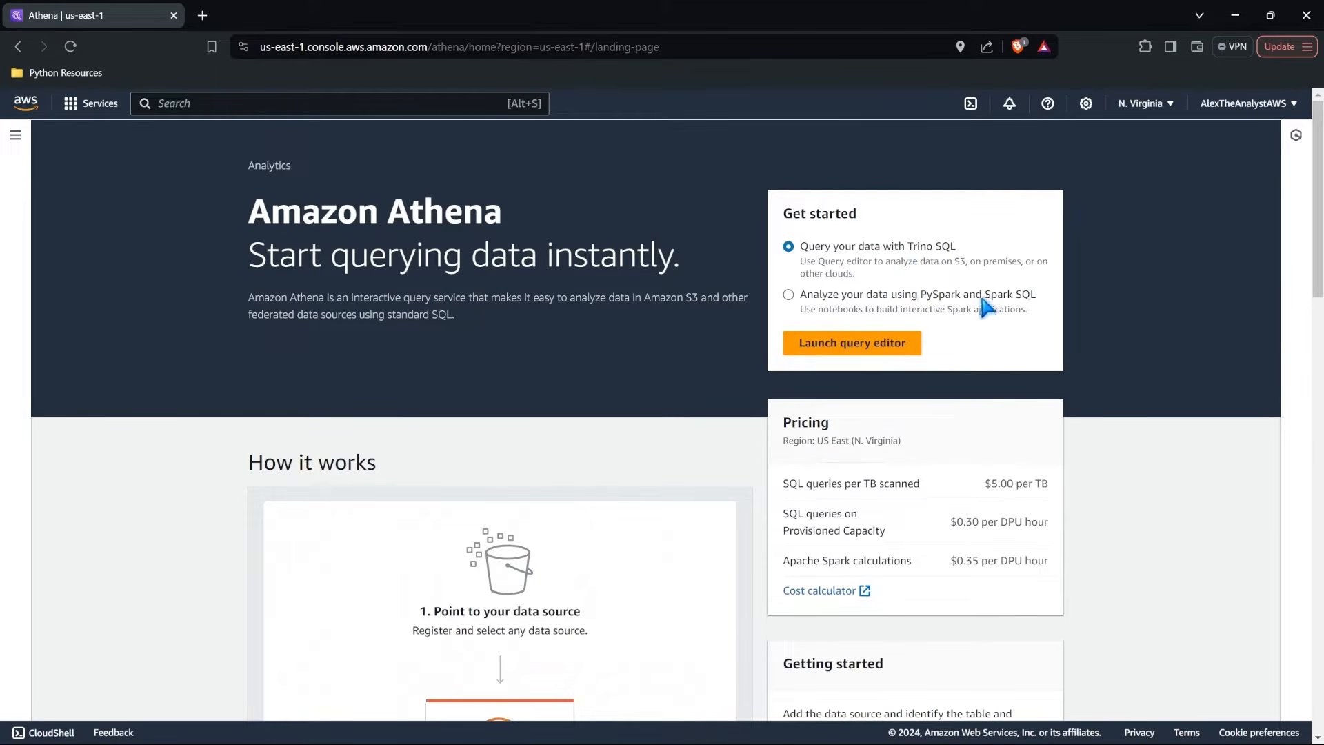
Launch the Athena query editor for querying data with Trino SQL and dismiss the typeahead code suggestions notice.
{"action": "left_click", "coordinate": [848, 343]}
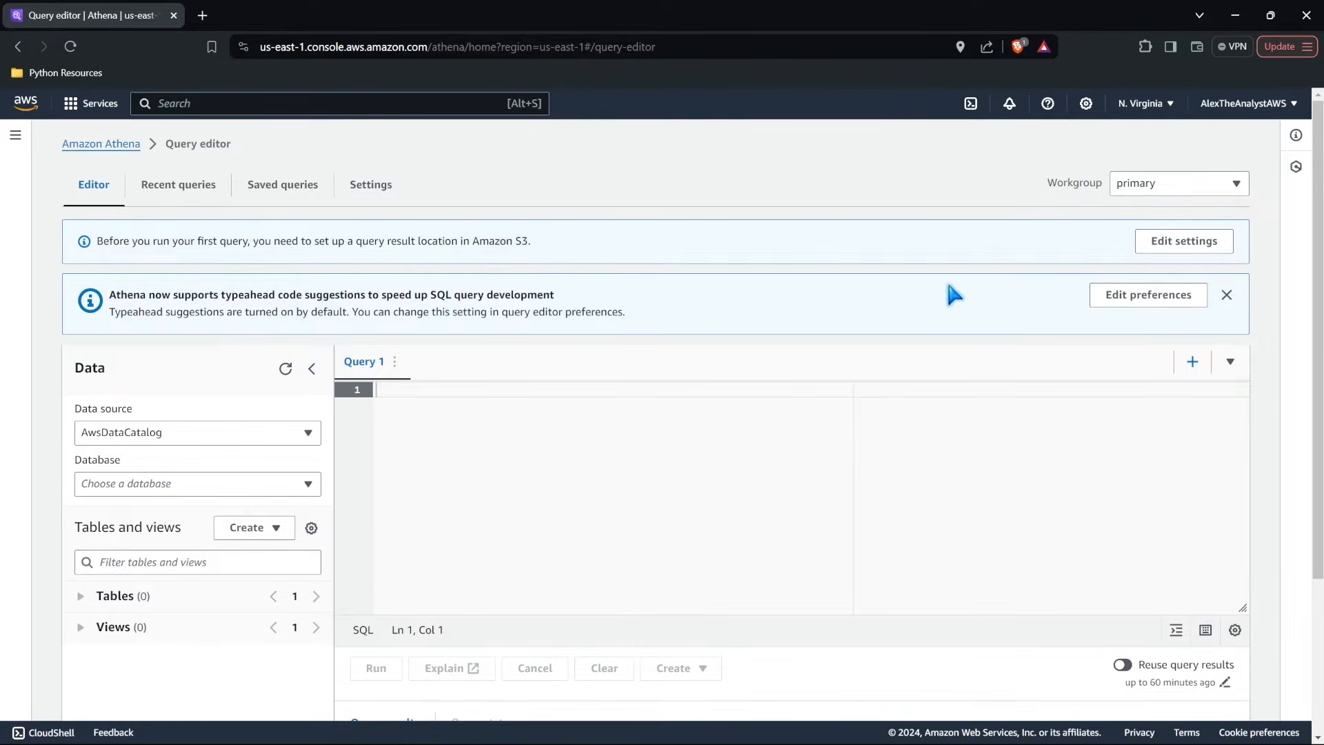
{"action": "left_click", "coordinate": [1226, 296]}
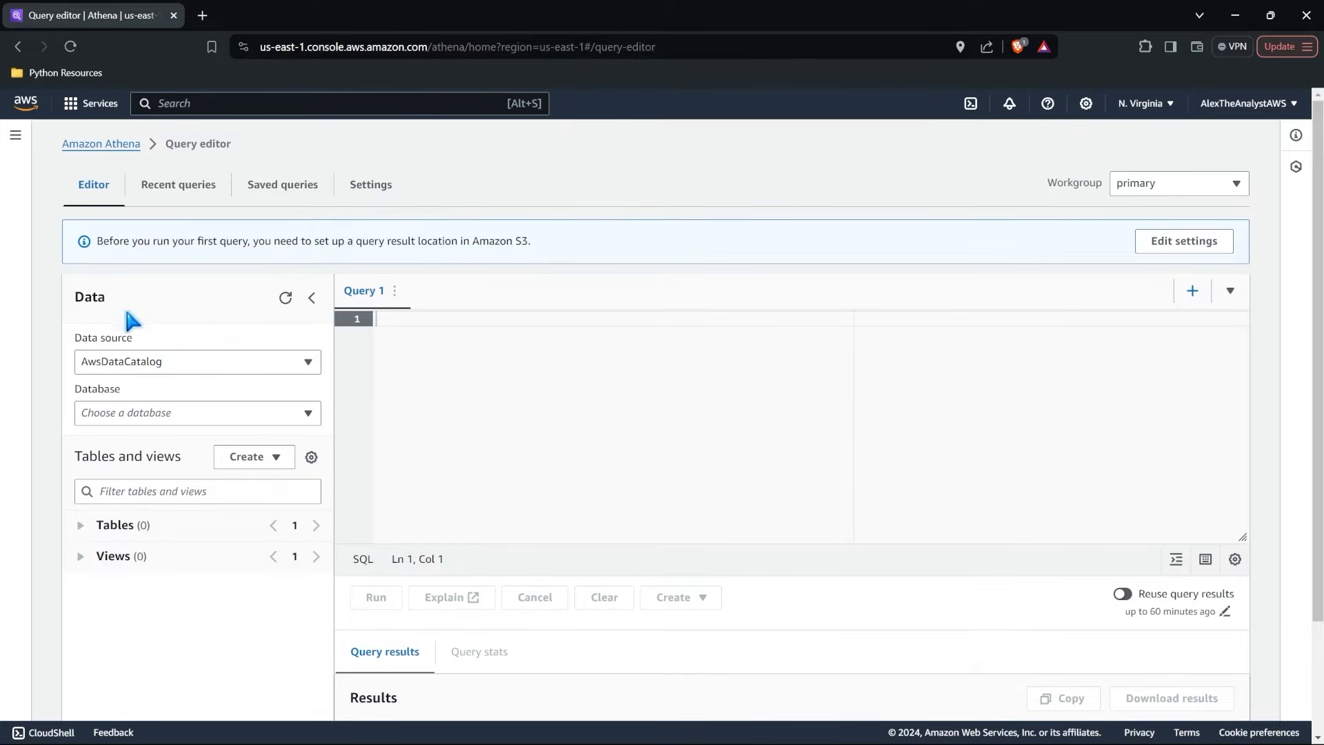
Check the data source and database choices in the Athena query editor and look over its query results area.
{"action": "left_click", "coordinate": [206, 362]}
{"action": "left_click", "coordinate": [205, 362]}
{"action": "left_click", "coordinate": [196, 411]}
{"action": "left_click", "coordinate": [199, 412]}
{"action": "scroll", "coordinate": [511, 404], "scroll_direction": "down", "scroll_amount": 2}
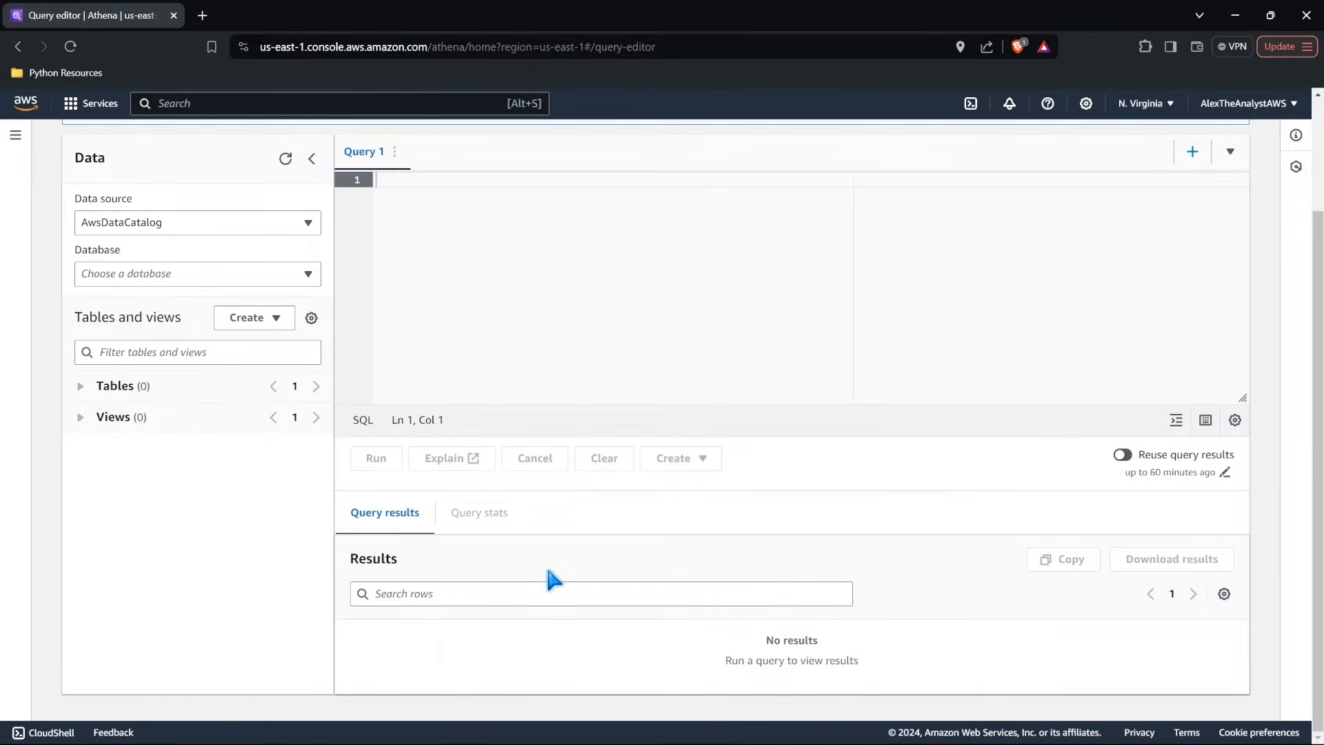
{"action": "scroll", "coordinate": [468, 514], "scroll_direction": "up", "scroll_amount": 2}
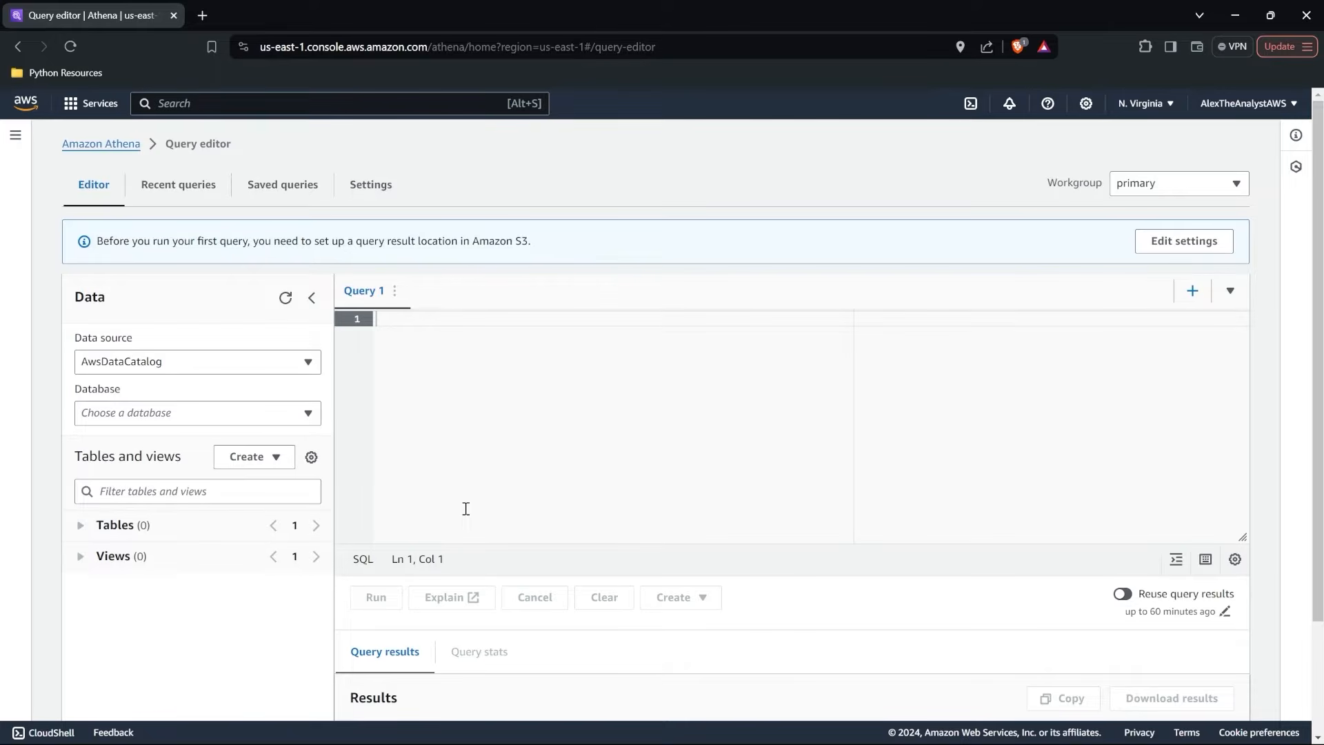
Look over the query editor's results area, recent queries, saved queries and settings, and return to the editor.
{"action": "scroll", "coordinate": [464, 508], "scroll_direction": "down", "scroll_amount": 2}
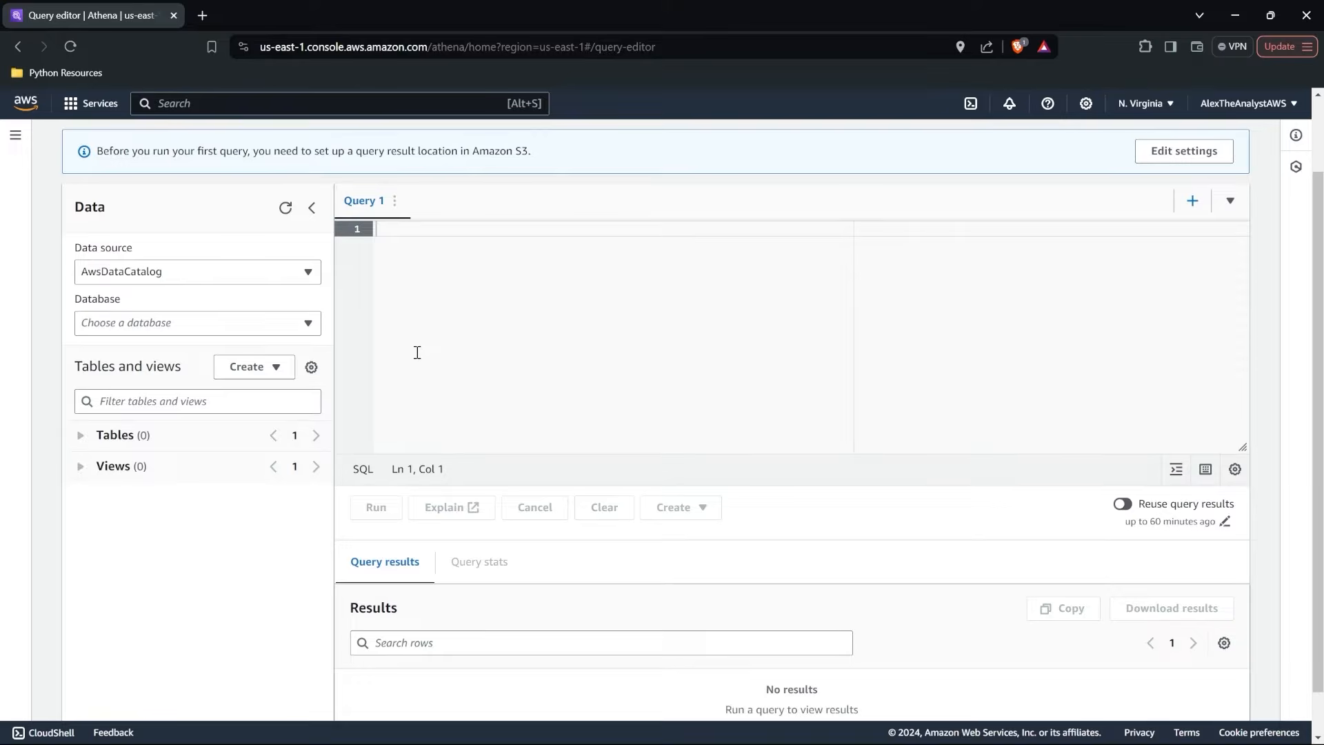
{"action": "scroll", "coordinate": [417, 353], "scroll_direction": "up", "scroll_amount": 2}
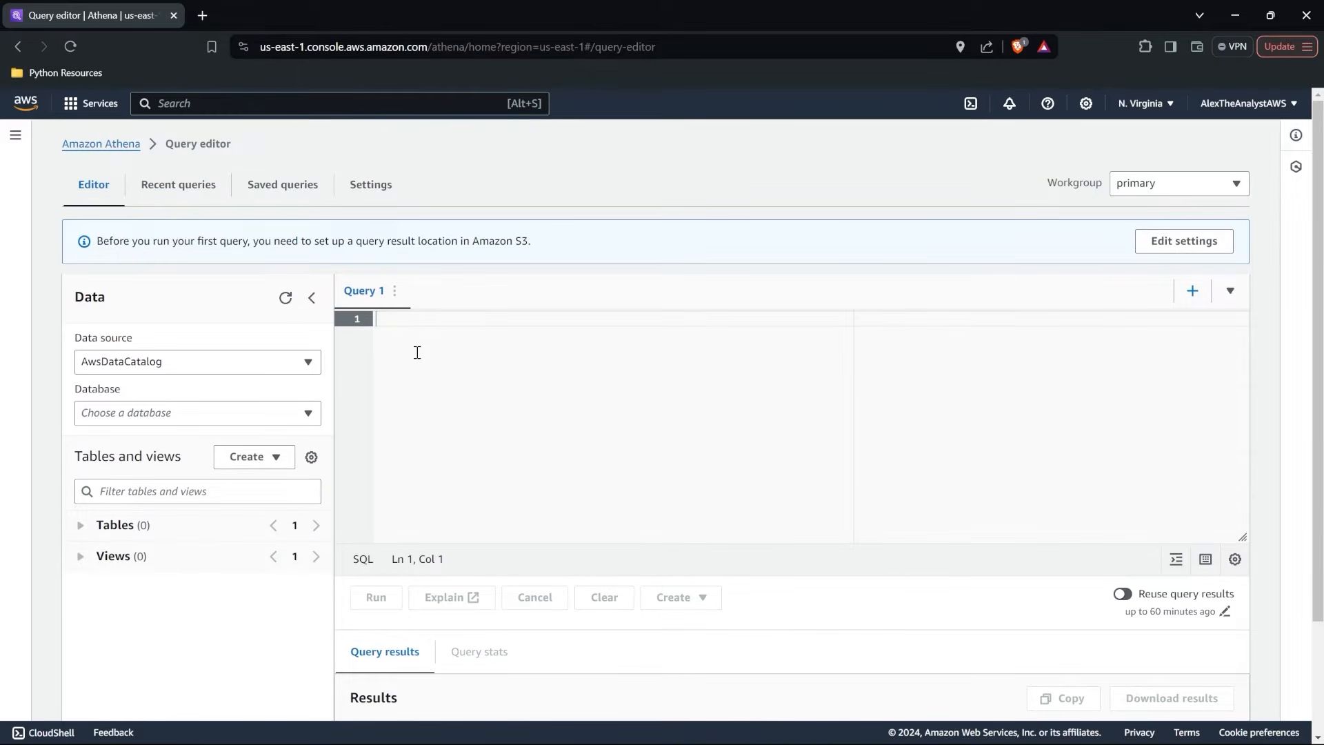
{"action": "left_click", "coordinate": [192, 184]}
{"action": "left_click", "coordinate": [279, 190]}
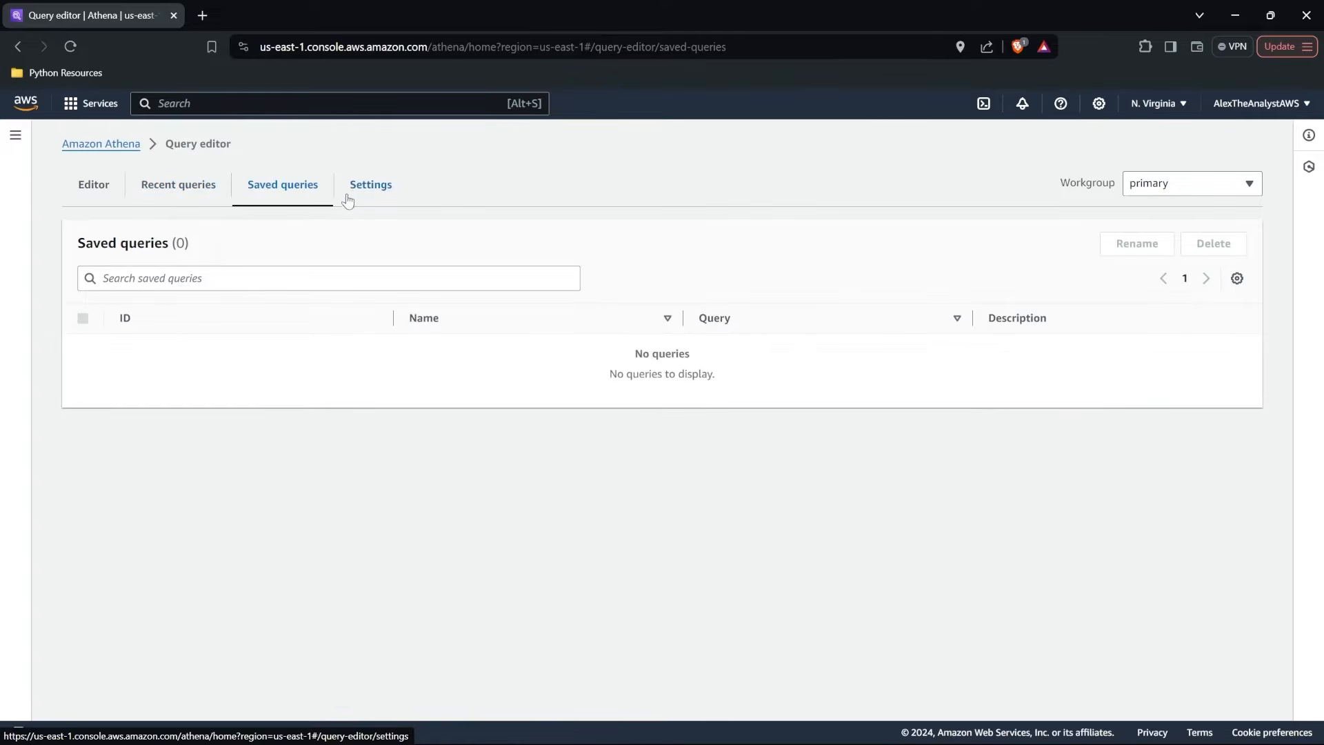
{"action": "left_click", "coordinate": [352, 198]}
{"action": "left_click", "coordinate": [99, 193]}
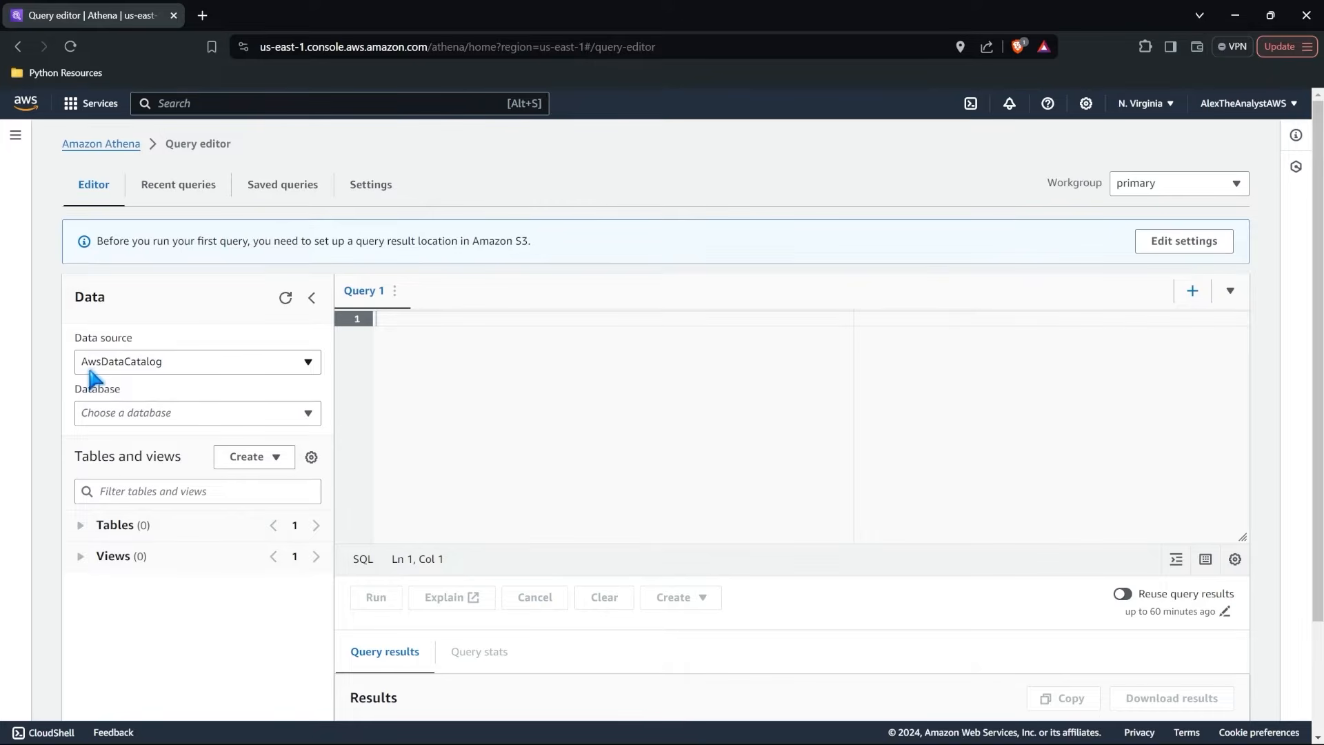
Check which data sources and databases can be selected for the query.
{"action": "left_click", "coordinate": [195, 362]}
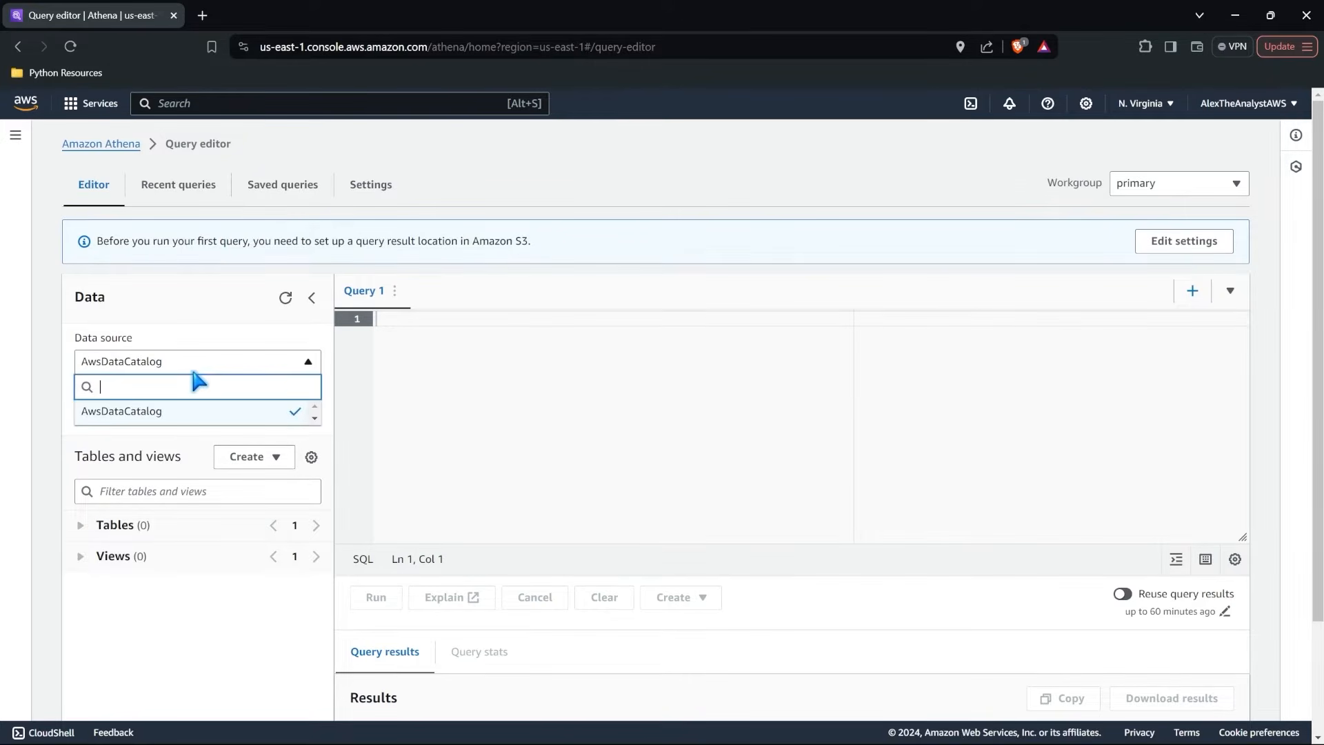
{"action": "left_click", "coordinate": [206, 364]}
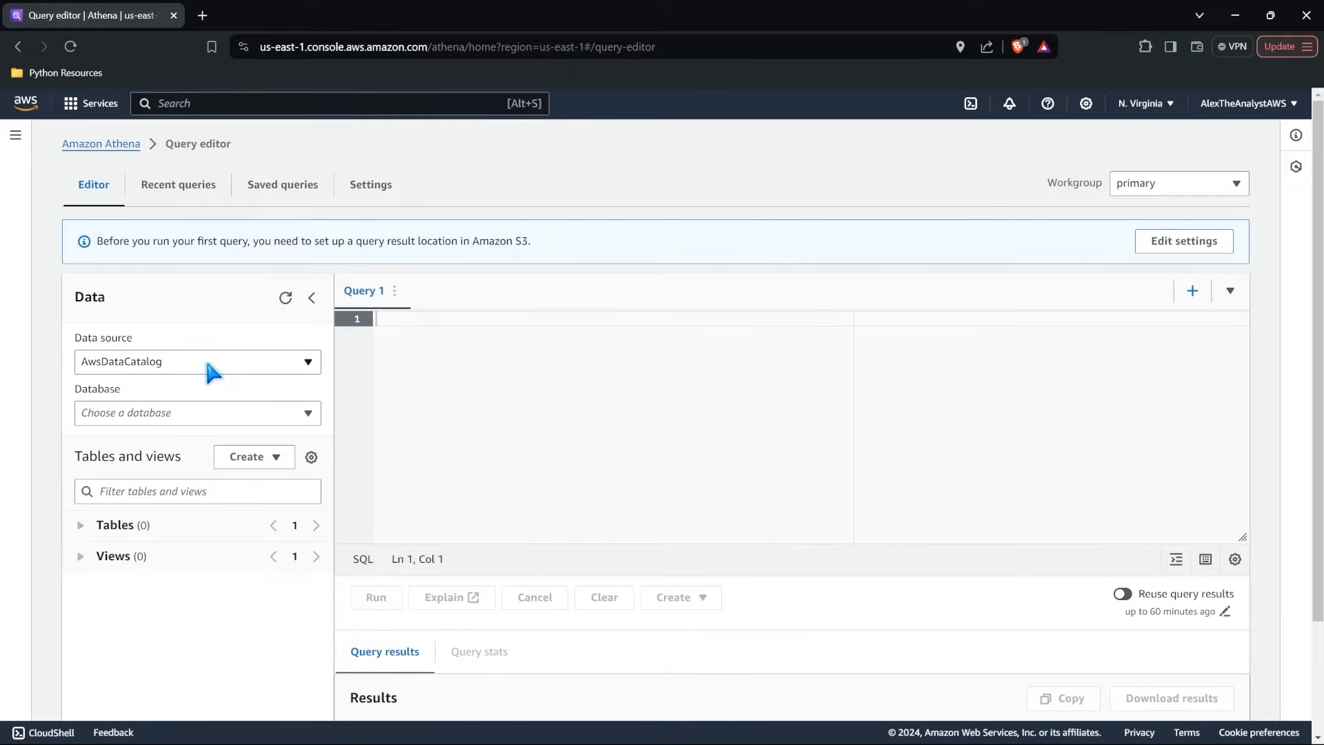
{"action": "left_click", "coordinate": [208, 366]}
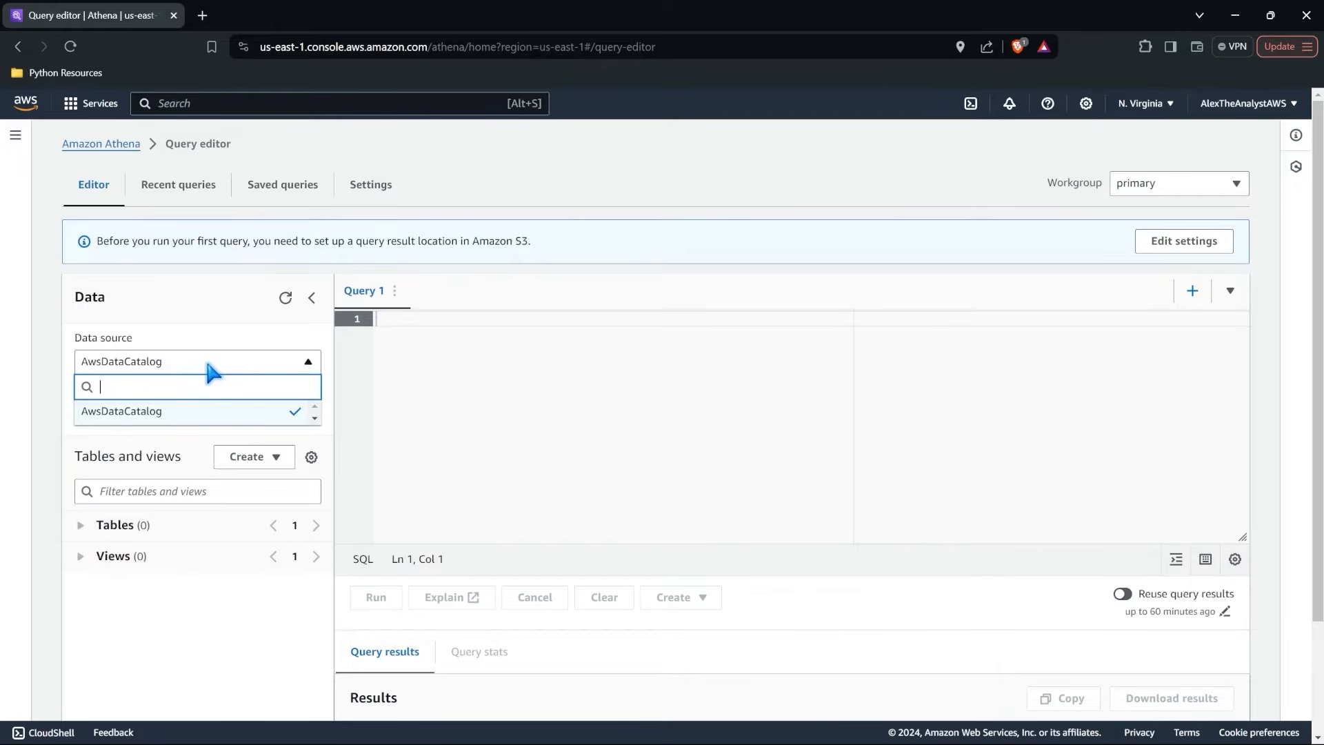
{"action": "left_click", "coordinate": [214, 329]}
{"action": "left_click", "coordinate": [283, 414]}
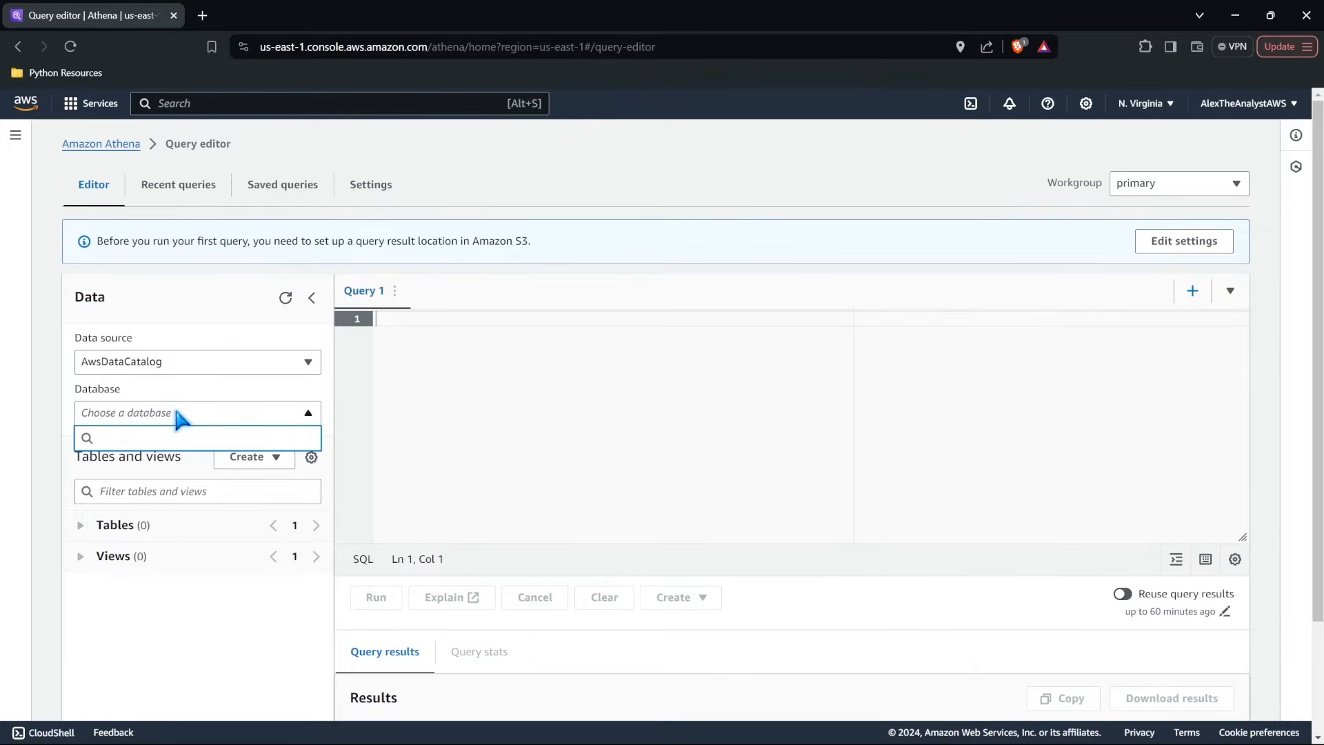
{"action": "left_click", "coordinate": [196, 459]}
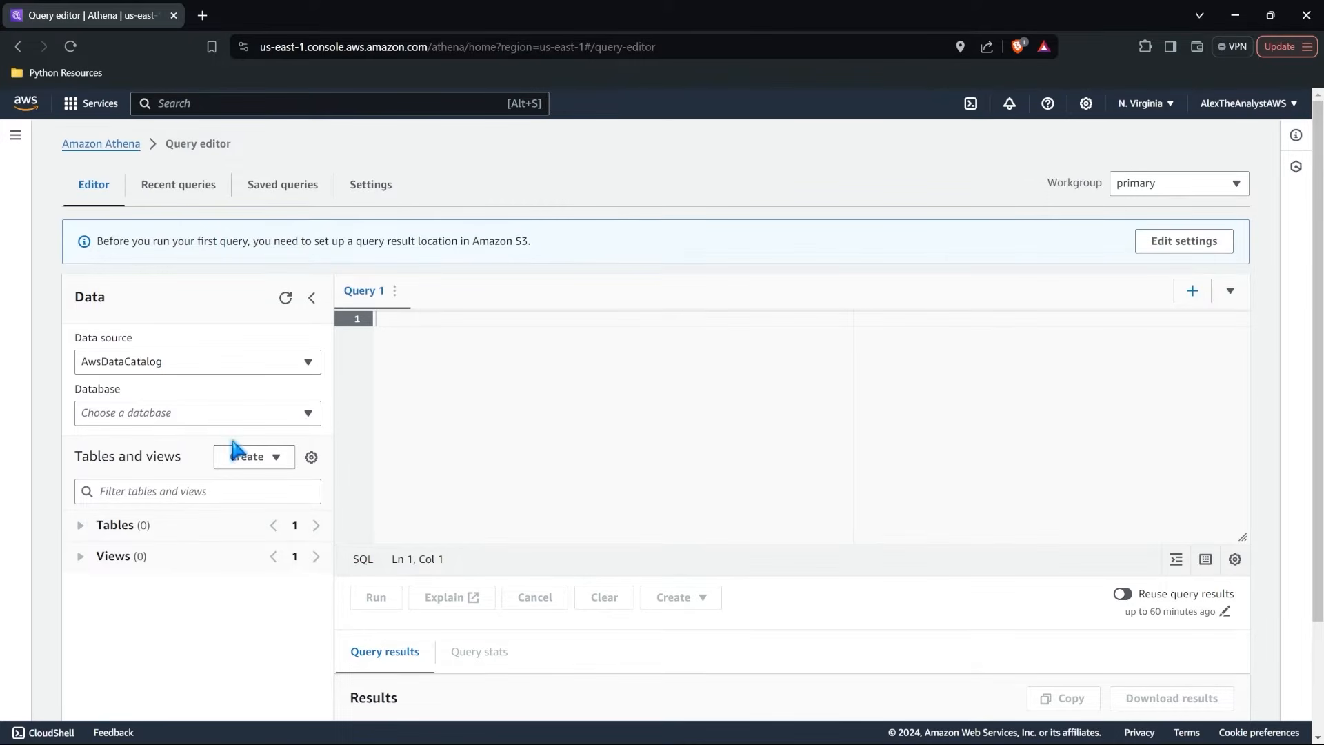
Preview the CREATE TABLE SQL template in a new query and close that query.
{"action": "left_click", "coordinate": [279, 458]}
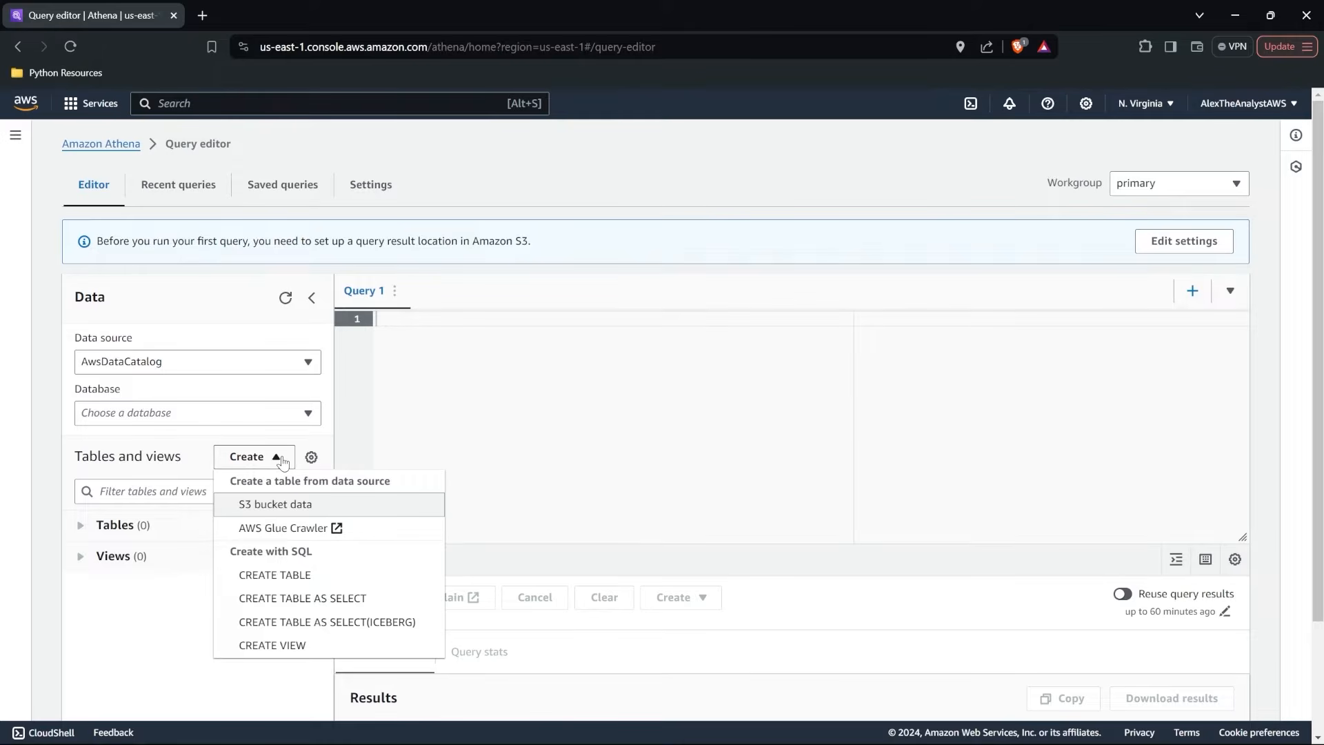
{"action": "left_click", "coordinate": [332, 576]}
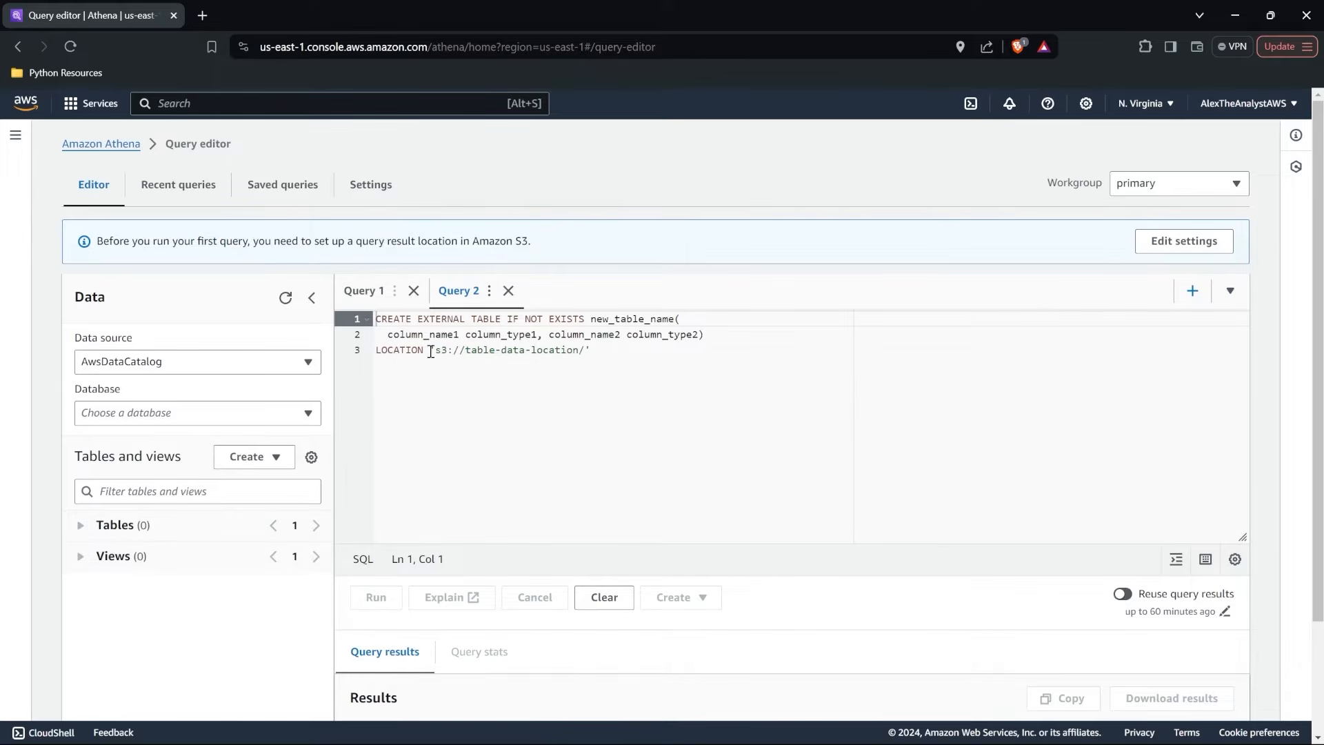
{"action": "left_click", "coordinate": [597, 352]}
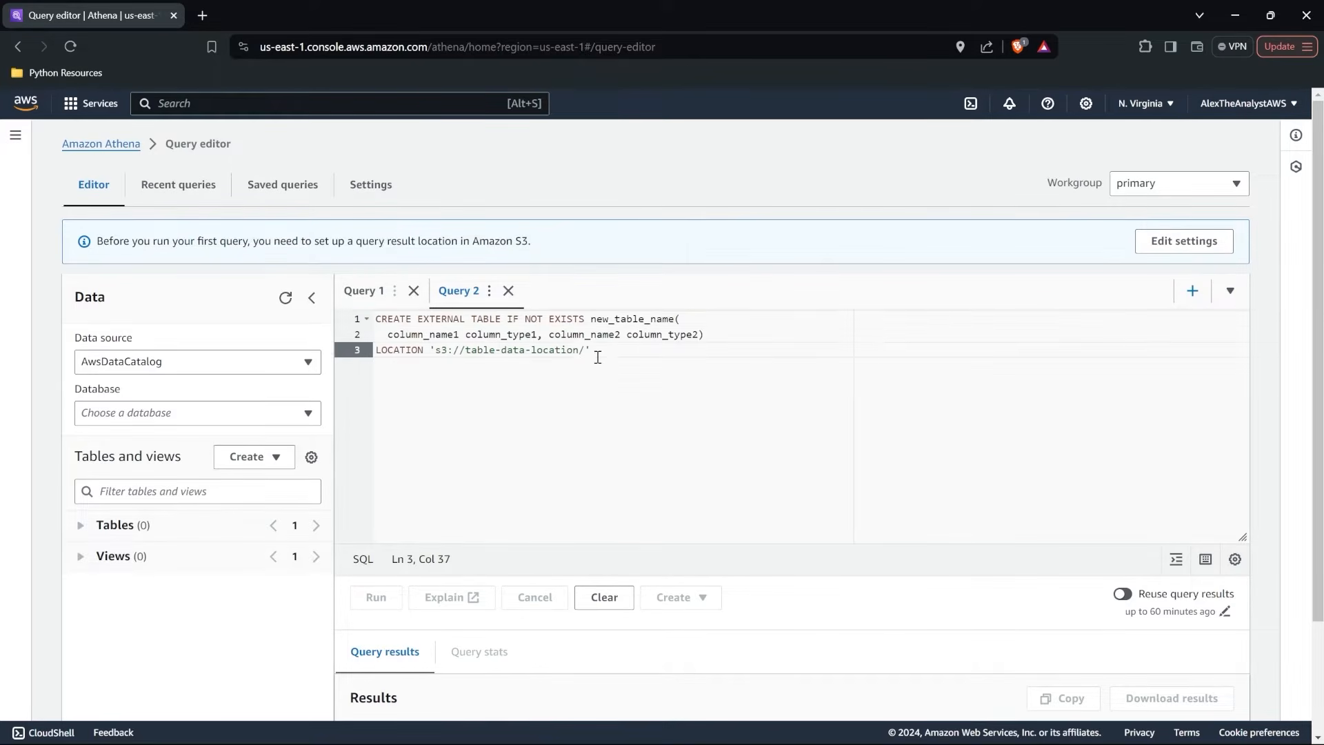
{"action": "left_click", "coordinate": [508, 291]}
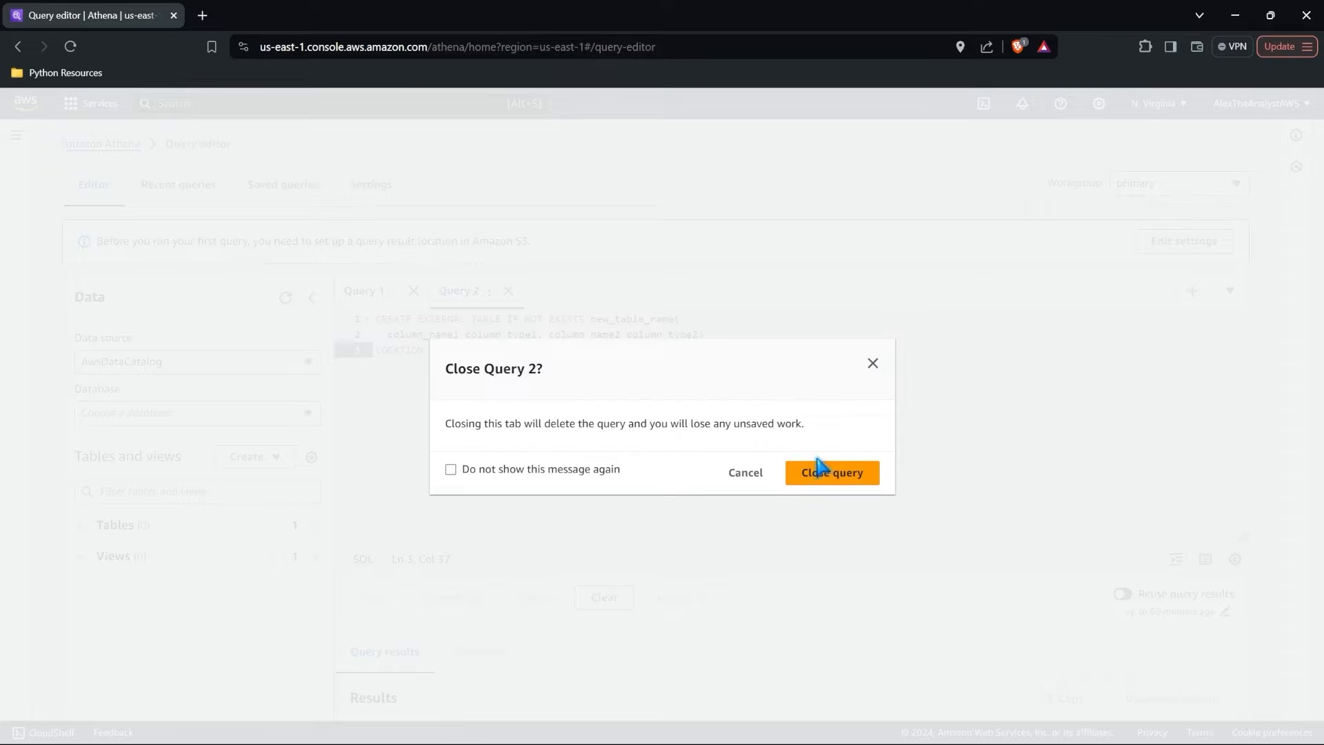
{"action": "left_click", "coordinate": [819, 468]}
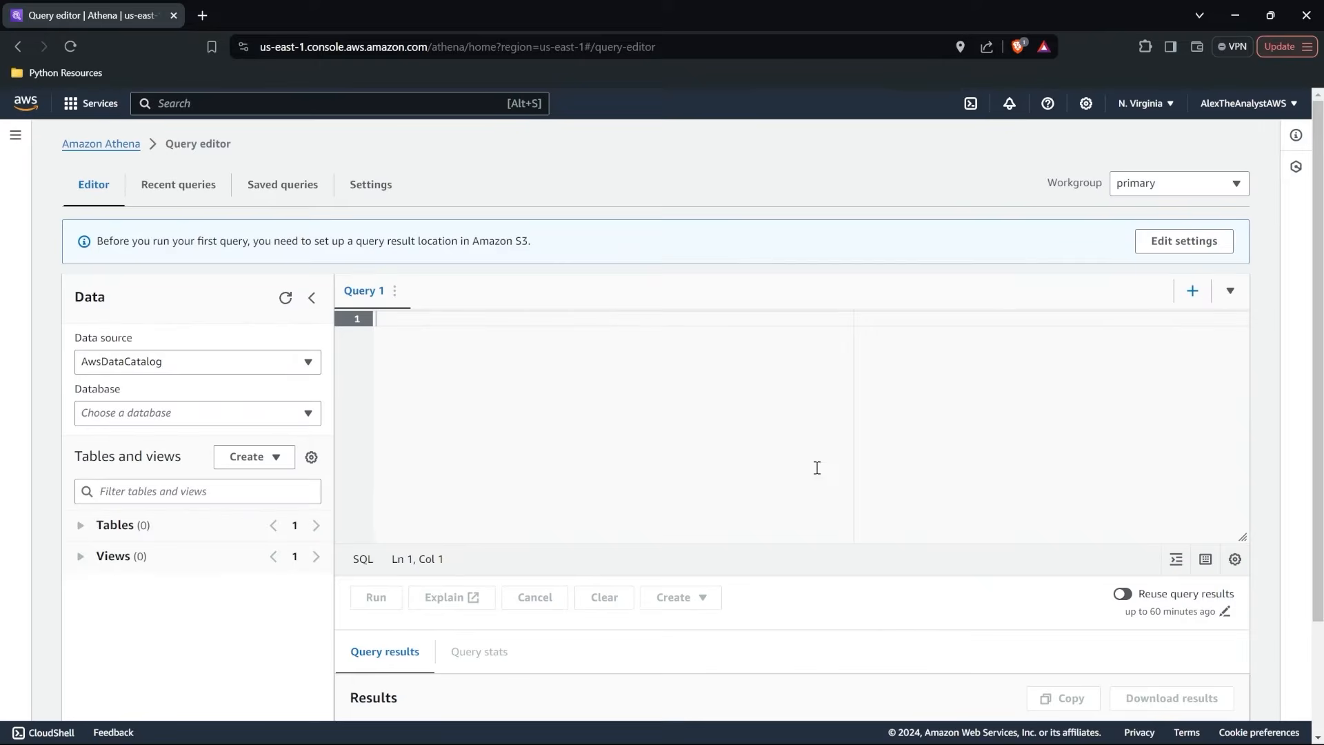
View the AWS Glue crawler setup, the Crawlers list and the AWS Glue welcome page, and return to the Athena query editor.
{"action": "left_click", "coordinate": [277, 458]}
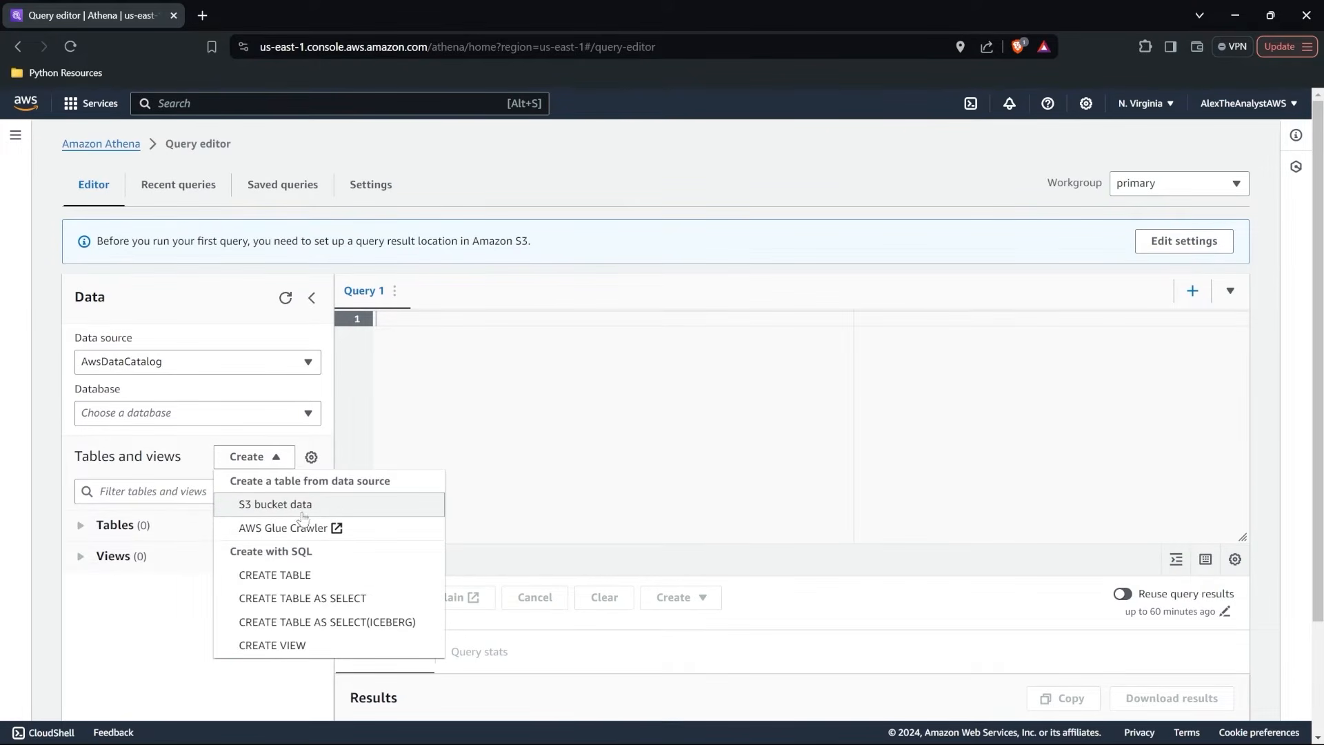
{"action": "left_click", "coordinate": [364, 537]}
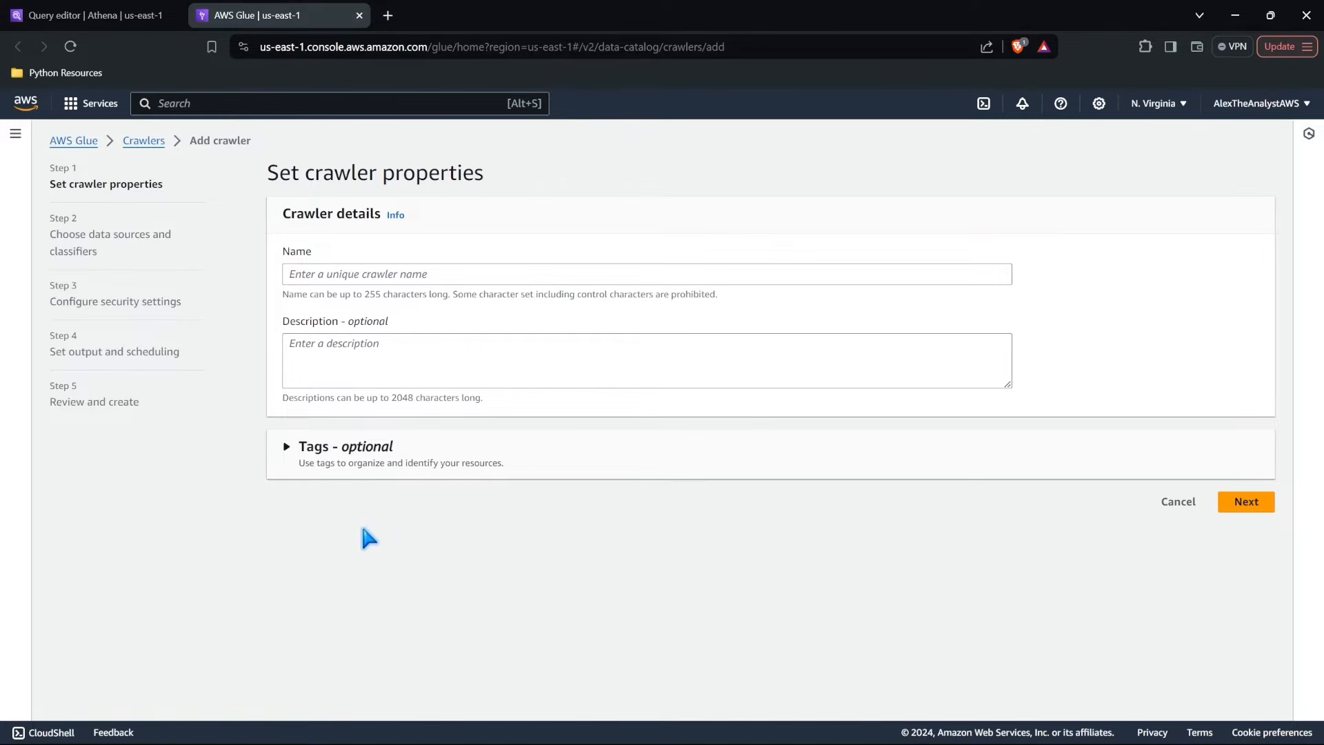
{"action": "left_click", "coordinate": [141, 140]}
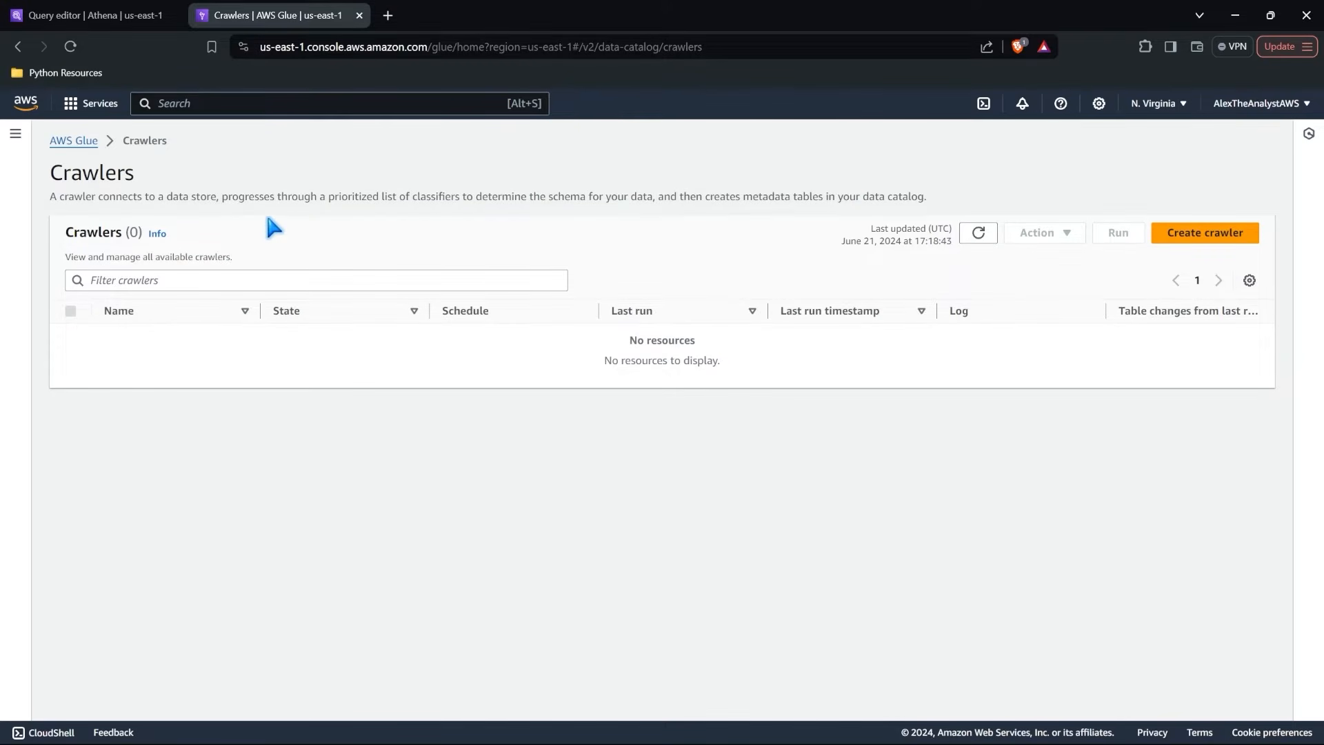
{"action": "left_click", "coordinate": [73, 141]}
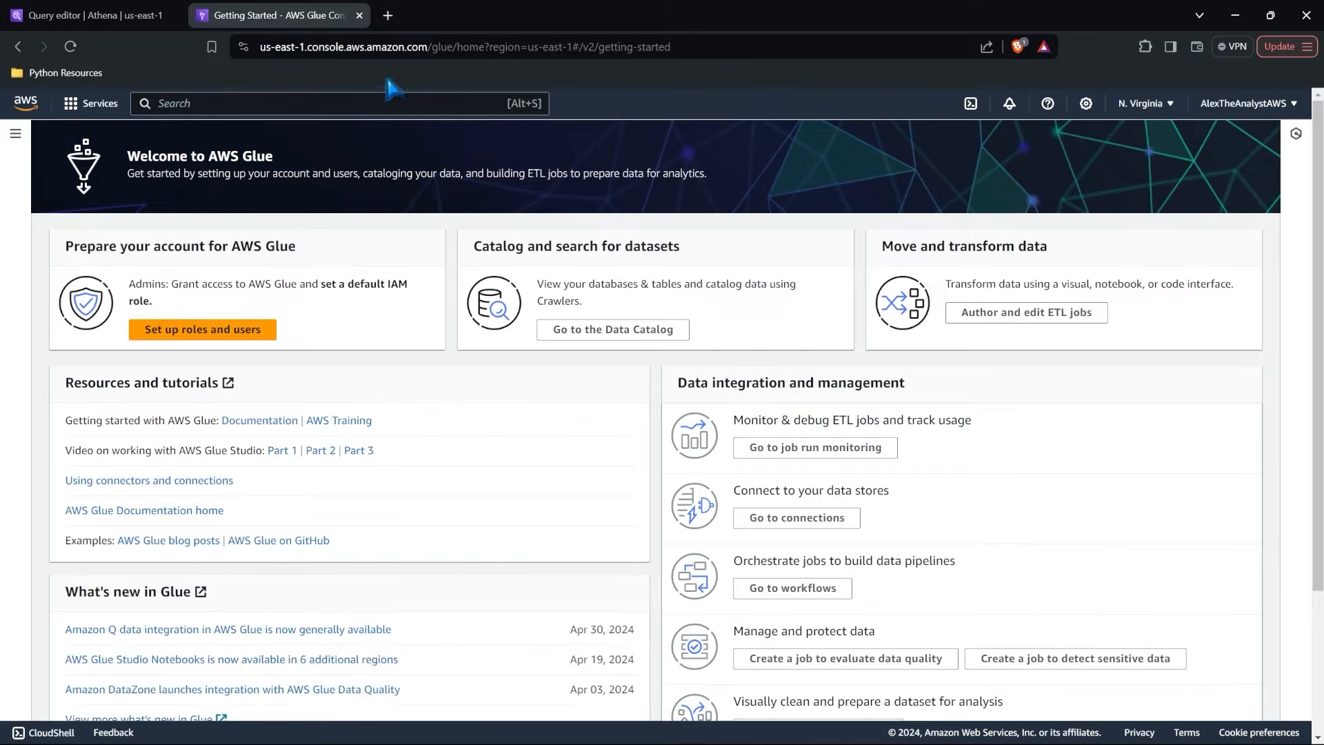
{"action": "left_click", "coordinate": [359, 15]}
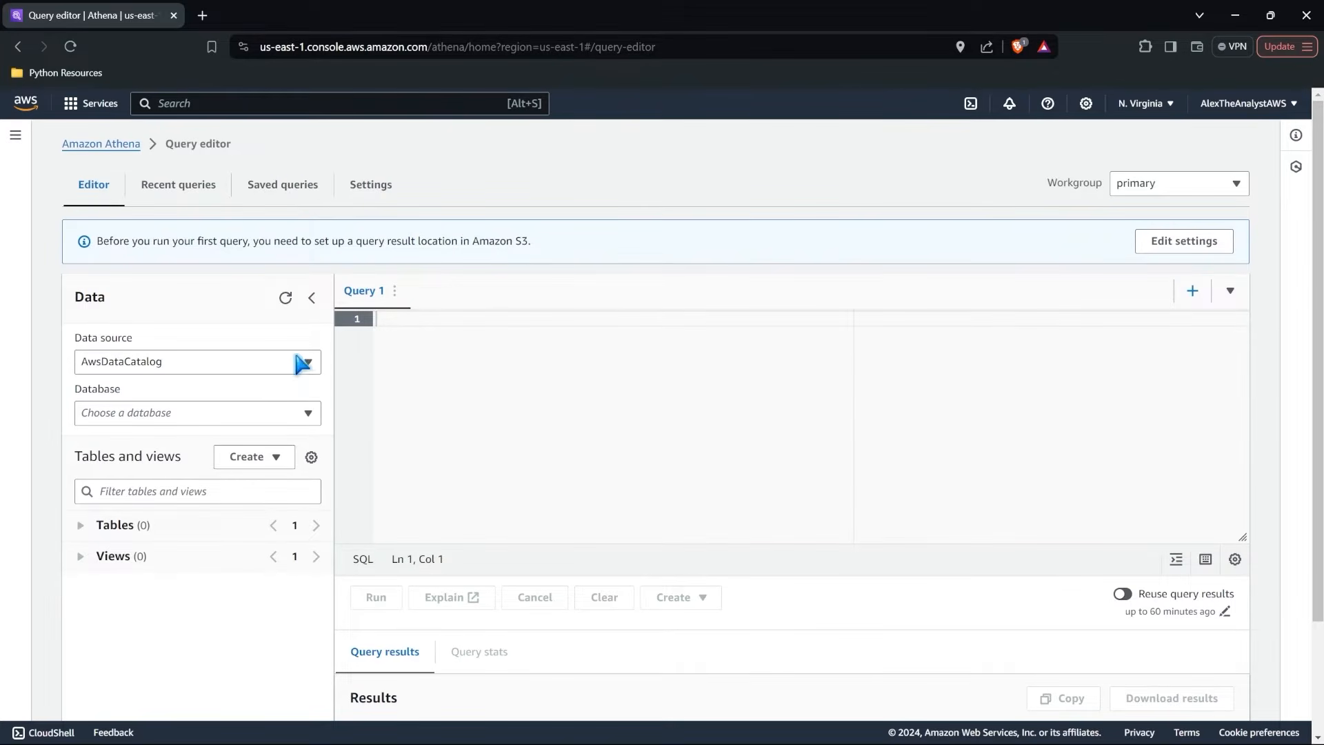
Start creating a table from S3 bucket data and name the table healthcaredata.
{"action": "left_click", "coordinate": [268, 462]}
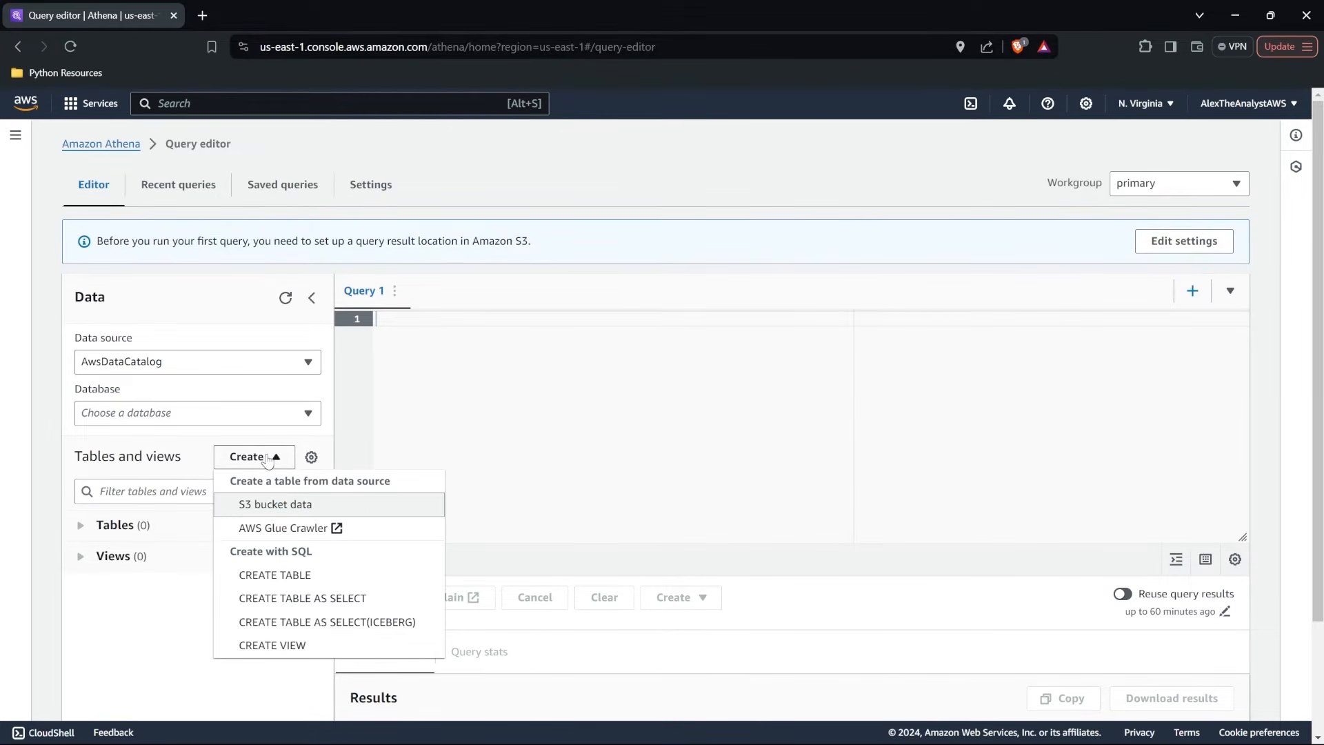
{"action": "left_click", "coordinate": [269, 506]}
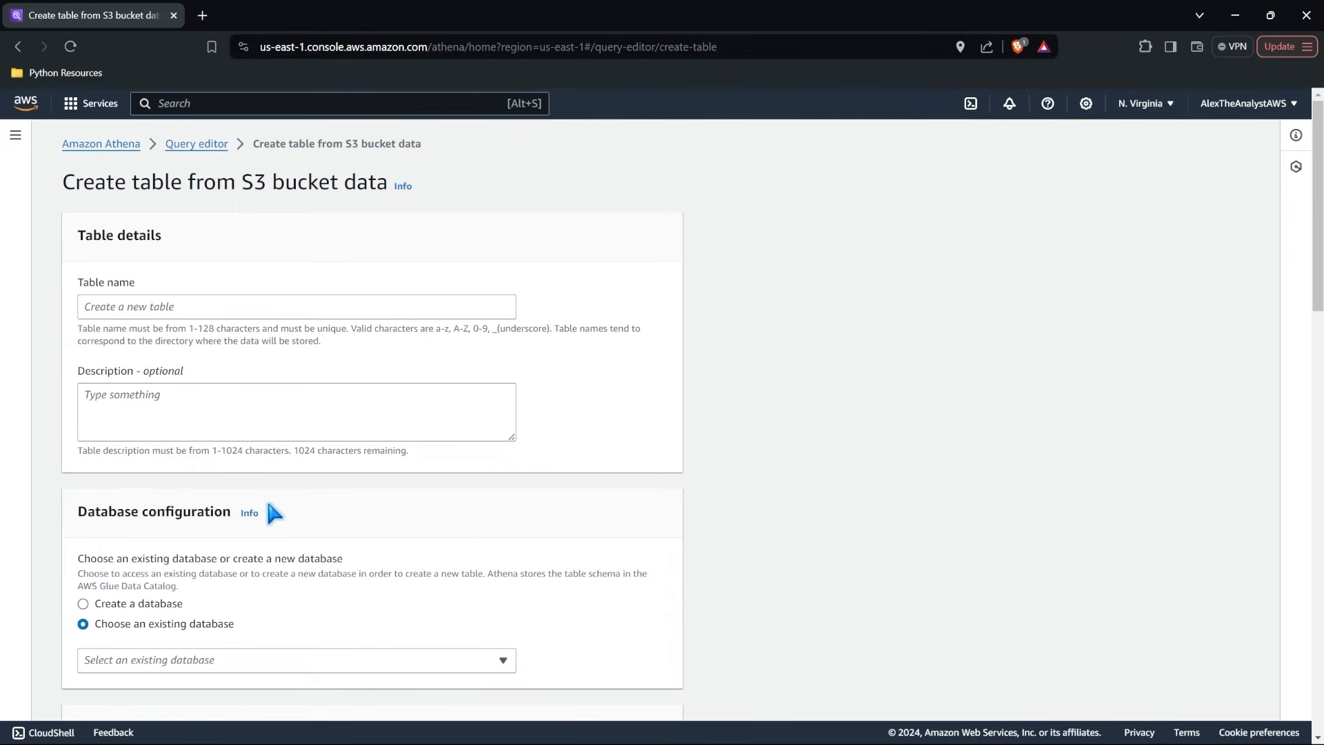
{"action": "left_click", "coordinate": [285, 311]}
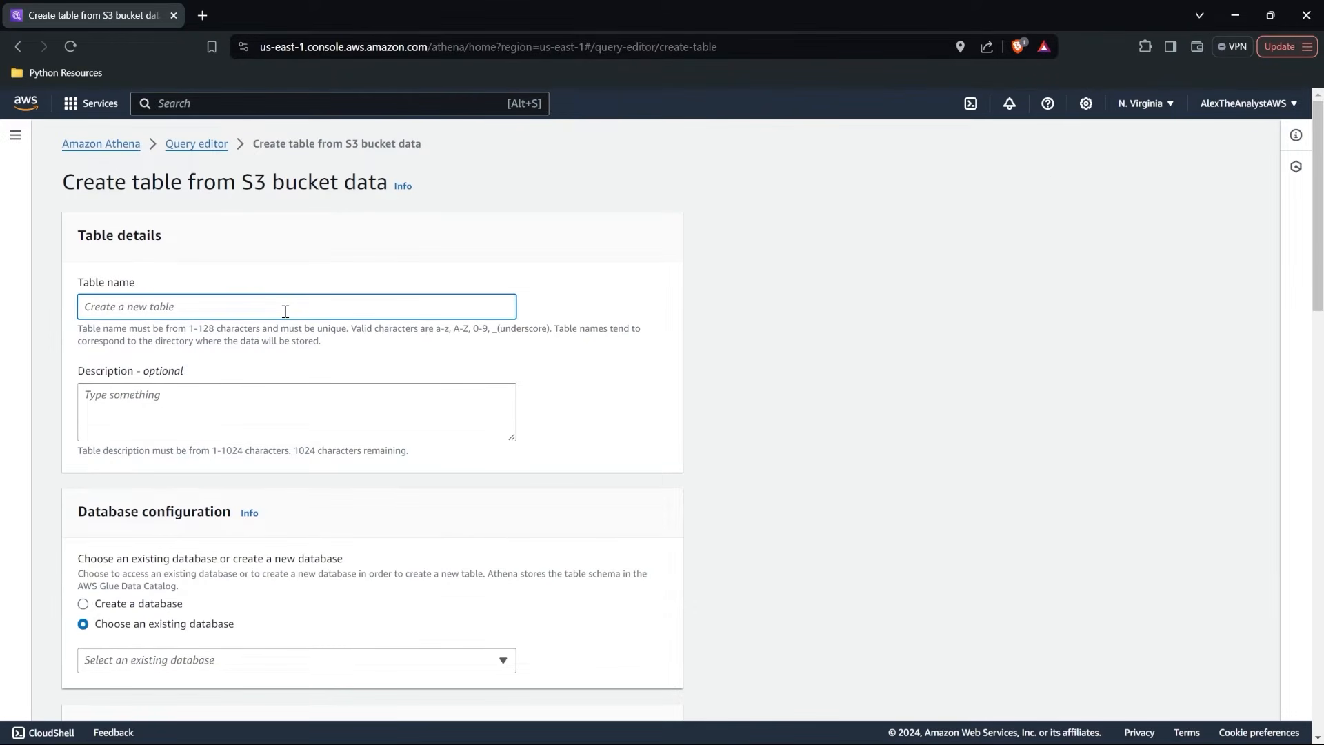
{"action": "type", "text": "healthcaredatra"}
{"action": "left_click", "coordinate": [316, 350]}
Check for an existing database in the database configuration and choose to create a new database instead.
{"action": "scroll", "coordinate": [315, 350], "scroll_direction": "down", "scroll_amount": 2}
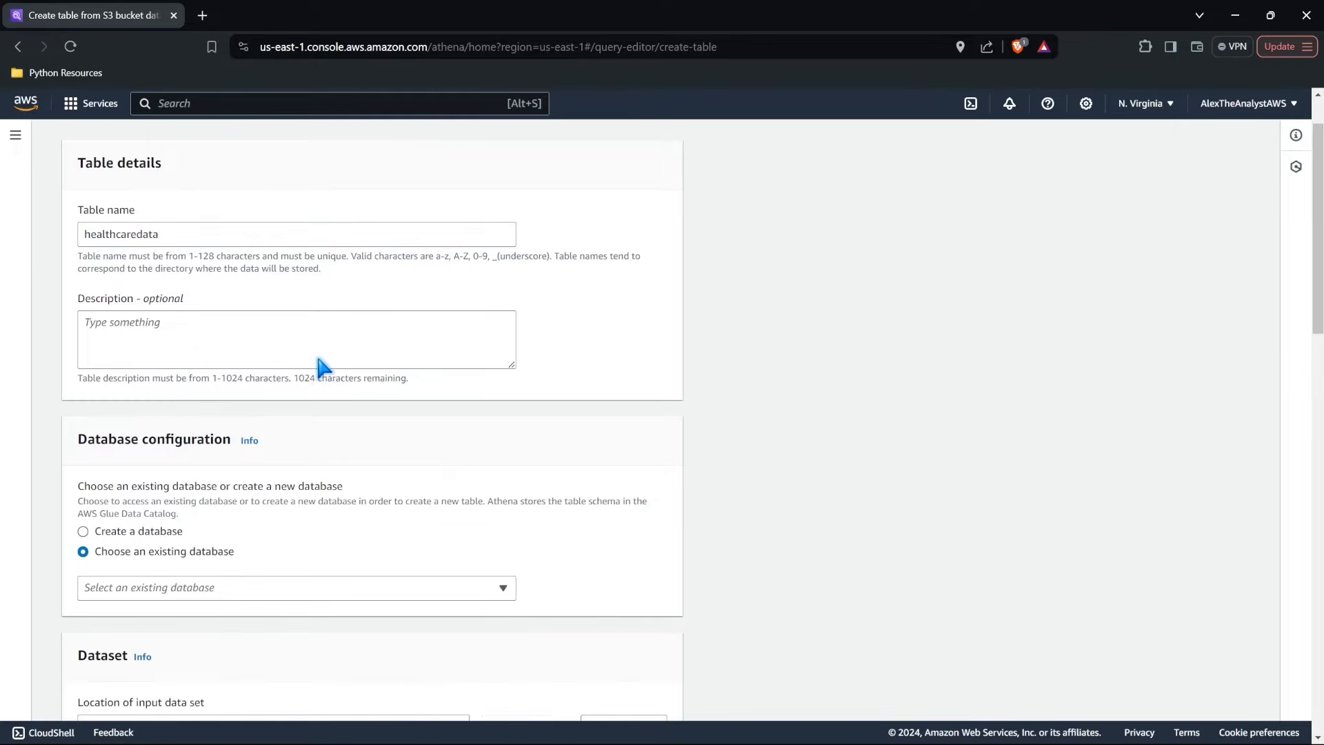
{"action": "scroll", "coordinate": [318, 357], "scroll_direction": "down", "scroll_amount": 1}
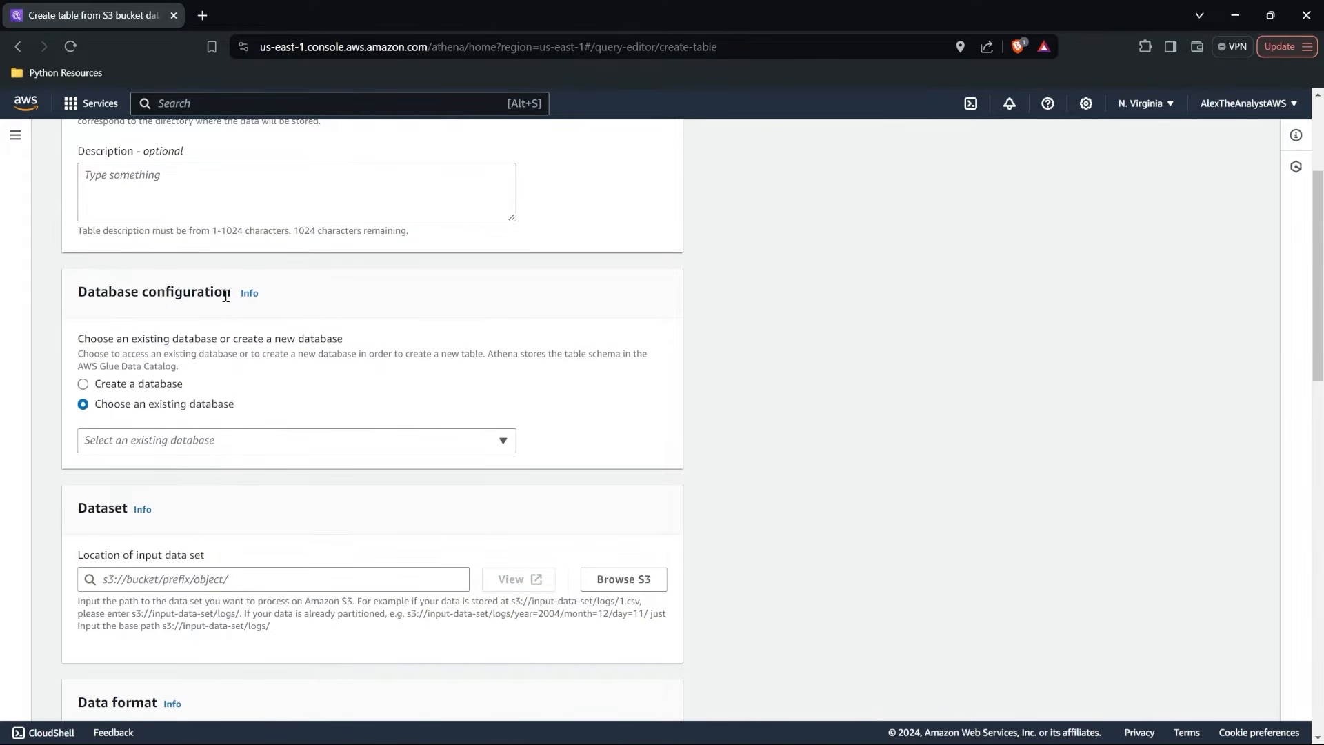
{"action": "left_click", "coordinate": [196, 440]}
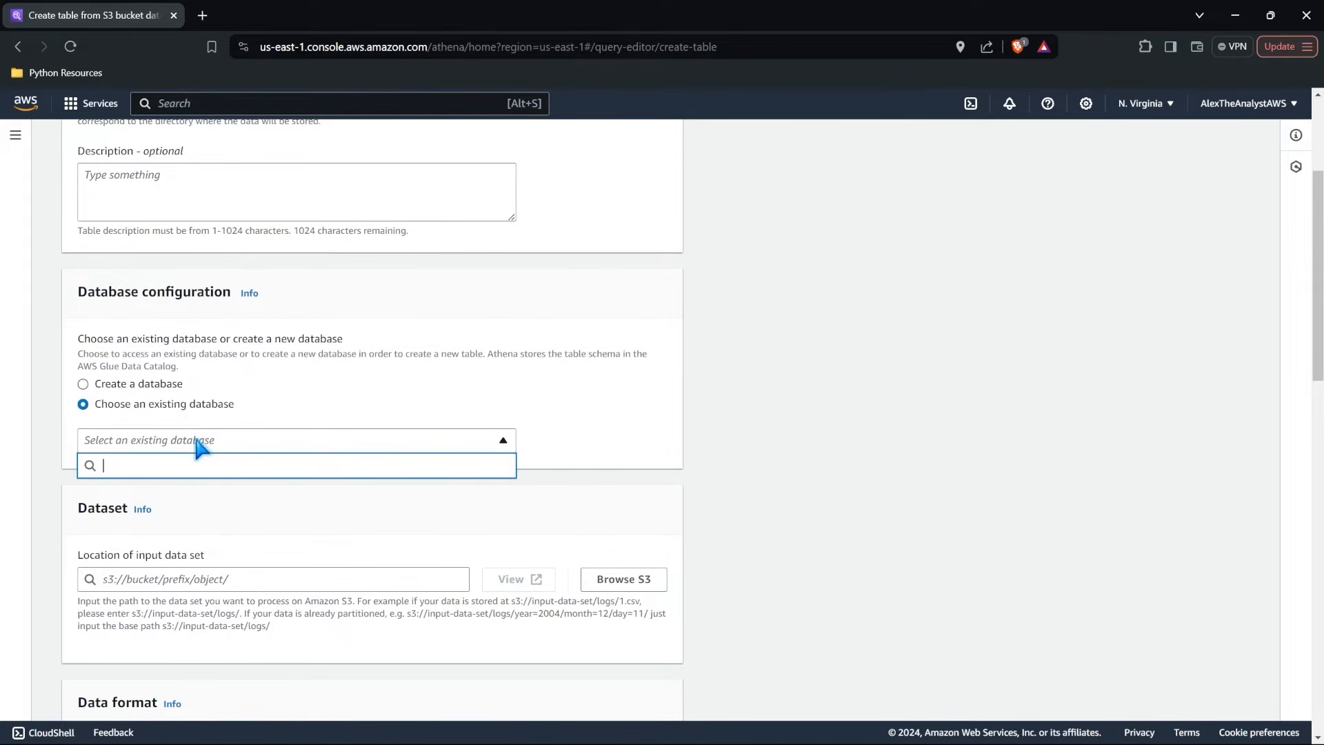
{"action": "left_click", "coordinate": [146, 384]}
{"action": "left_click", "coordinate": [232, 474]}
{"action": "scroll", "coordinate": [233, 474], "scroll_direction": "up", "scroll_amount": 2}
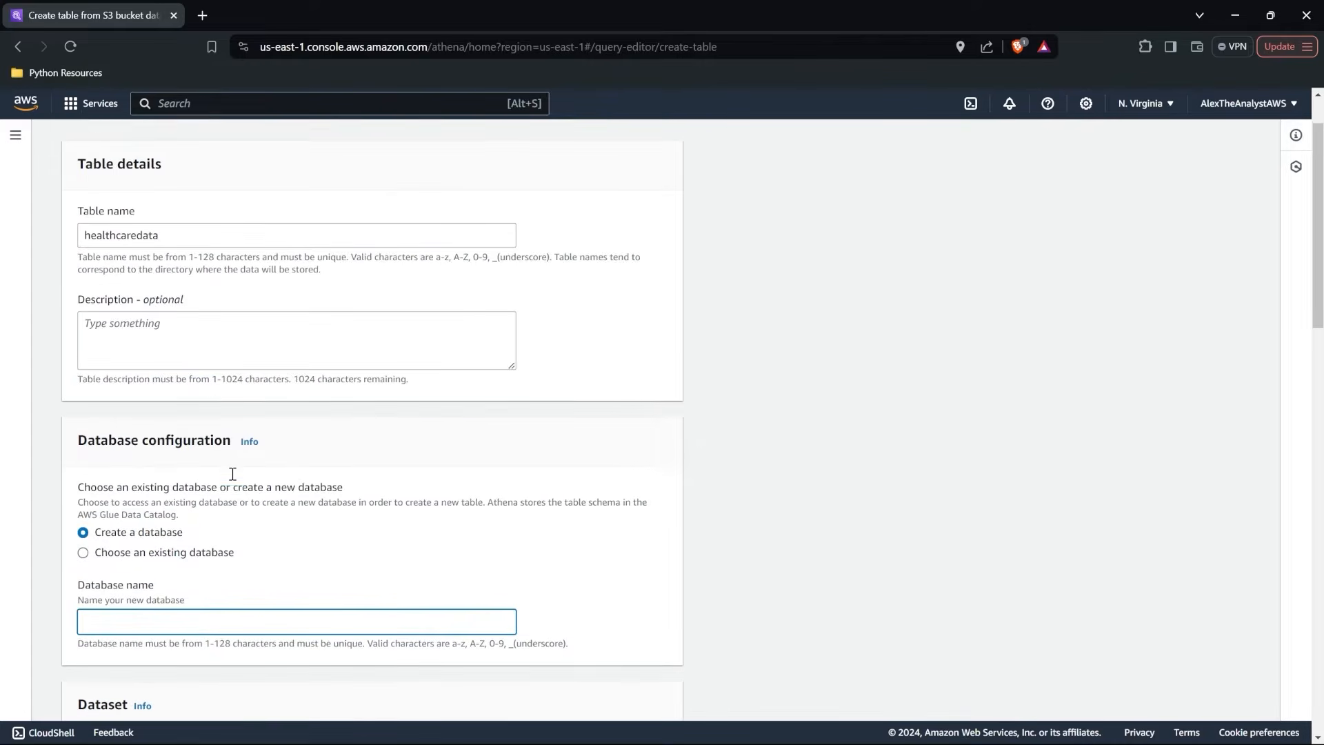
Change the table name to patient_data.
{"action": "double_click", "coordinate": [175, 243]}
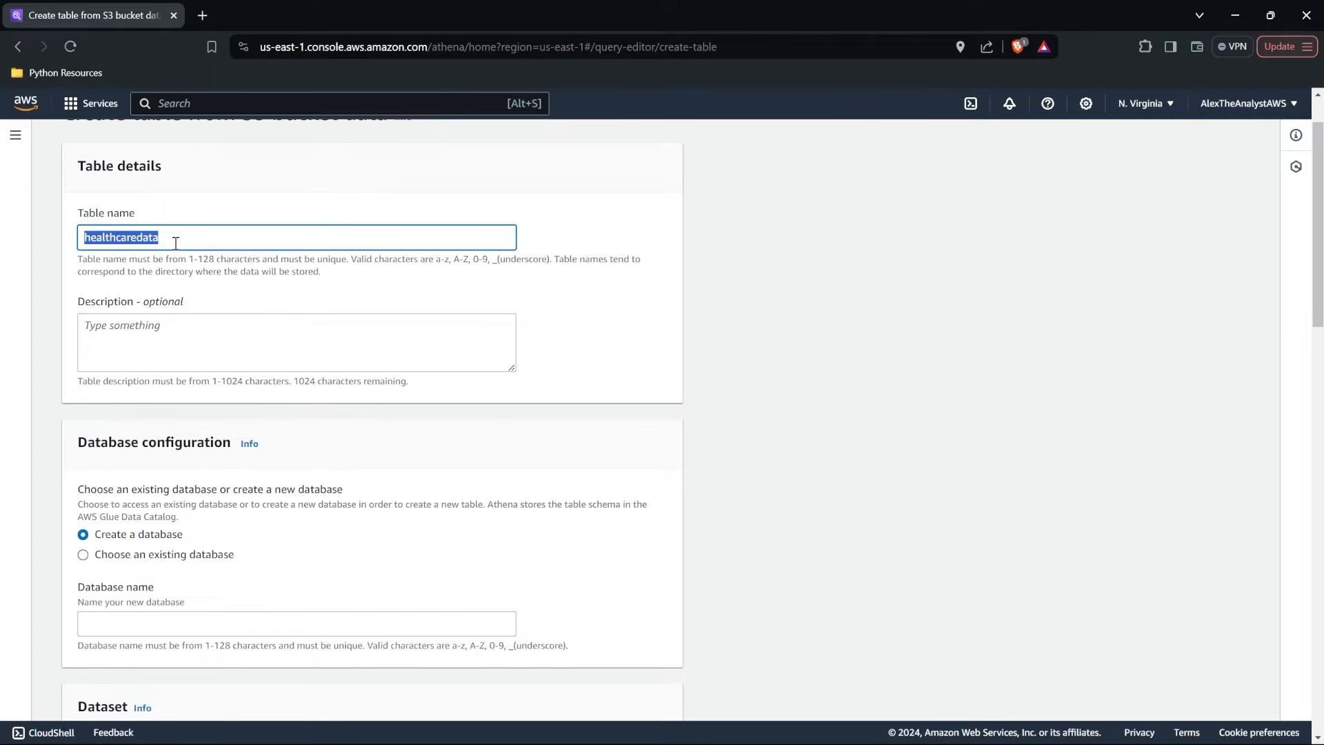
{"action": "type", "text": "patient_"}
{"action": "type", "text": "date"}
Name the new database healthcaredata and review the table and database names.
{"action": "scroll", "coordinate": [175, 243], "scroll_direction": "down", "scroll_amount": 2}
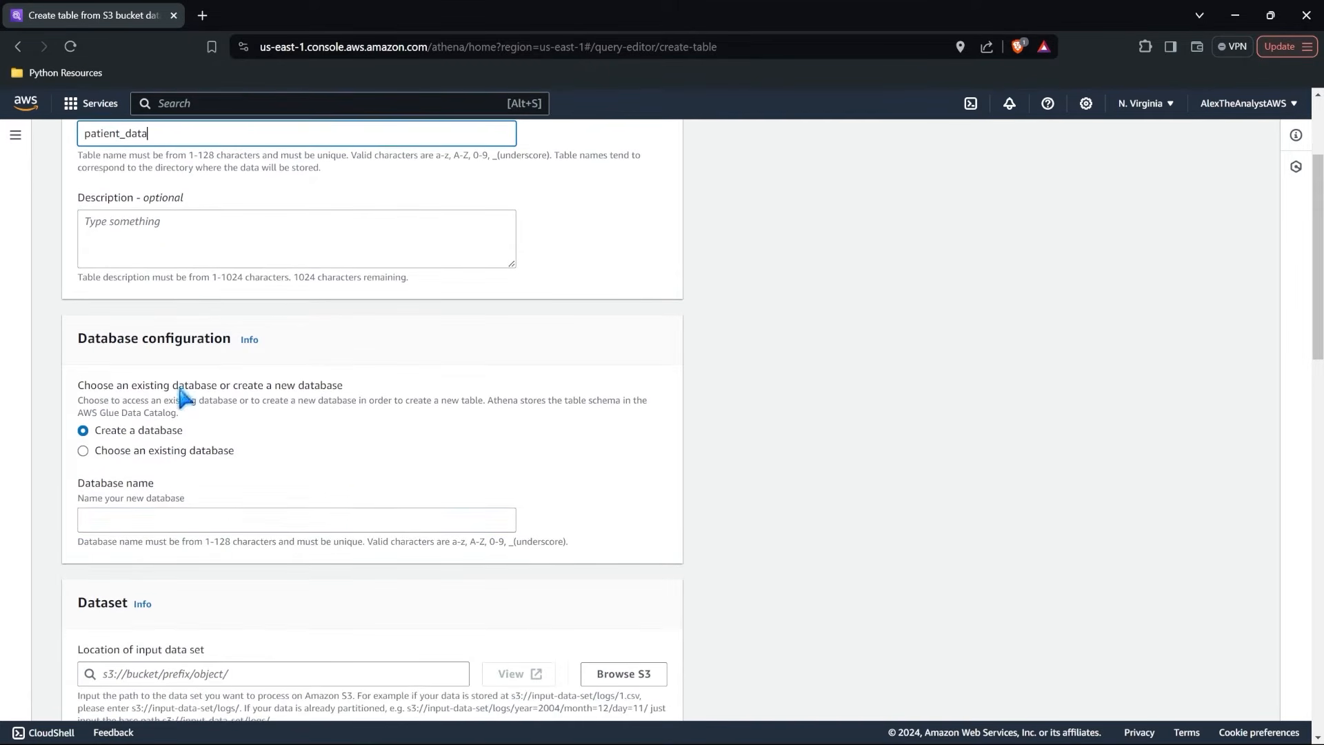
{"action": "left_click", "coordinate": [170, 516]}
{"action": "type", "text": "health"}
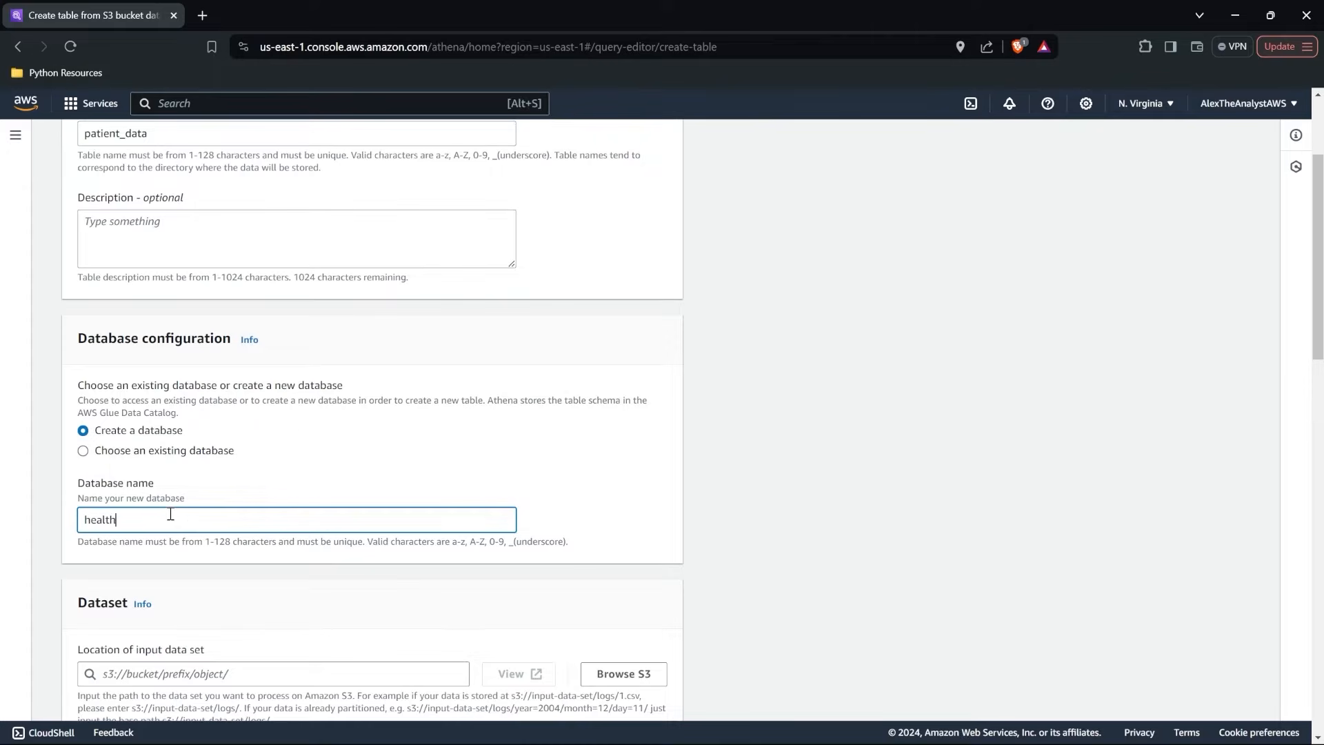
{"action": "type", "text": "caredata"}
{"action": "scroll", "coordinate": [235, 514], "scroll_direction": "down", "scroll_amount": 1}
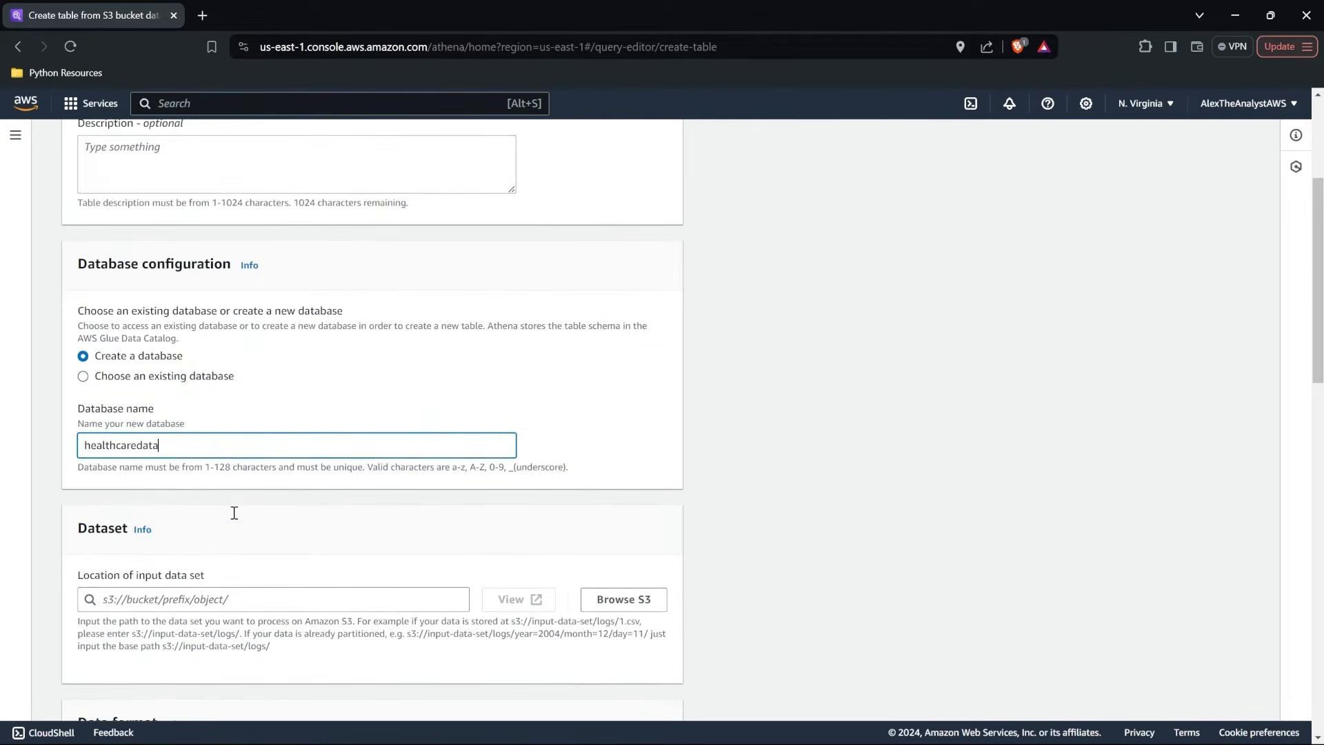
{"action": "scroll", "coordinate": [234, 511], "scroll_direction": "up", "scroll_amount": 3}
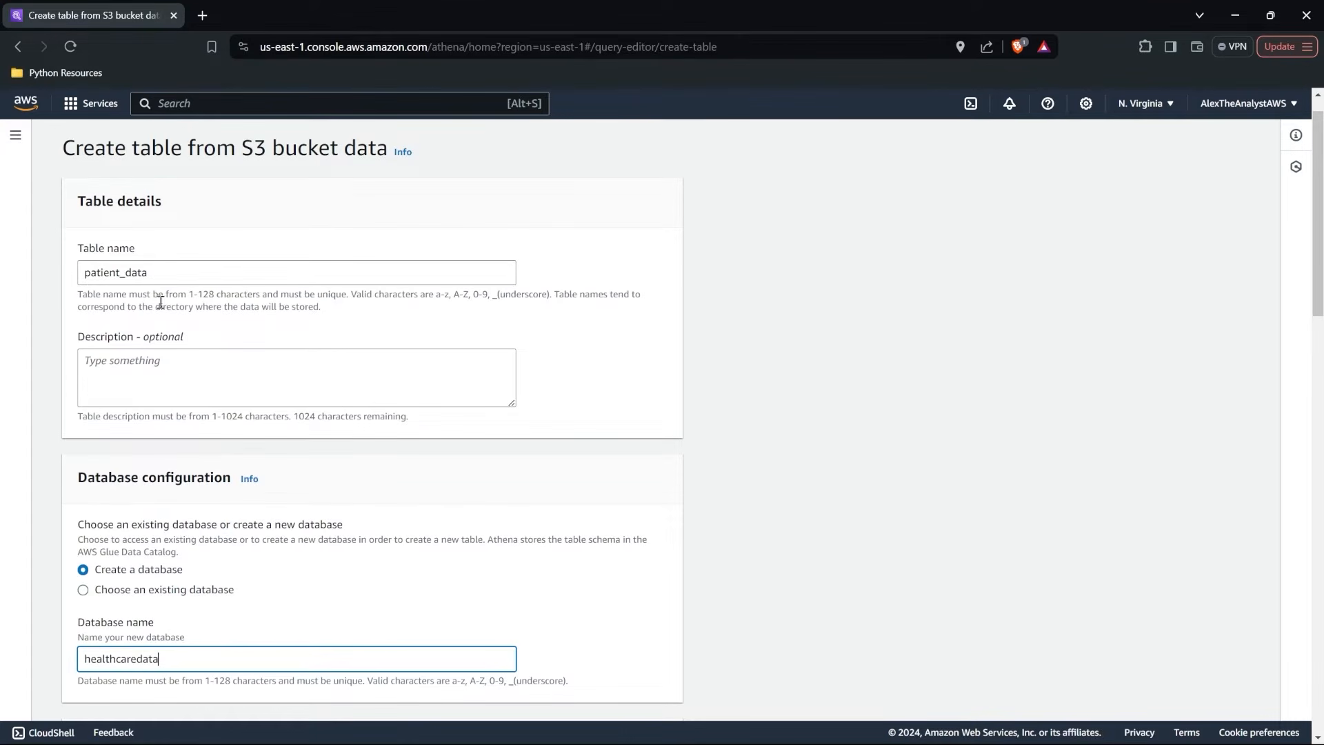
{"action": "scroll", "coordinate": [166, 298], "scroll_direction": "down", "scroll_amount": 3}
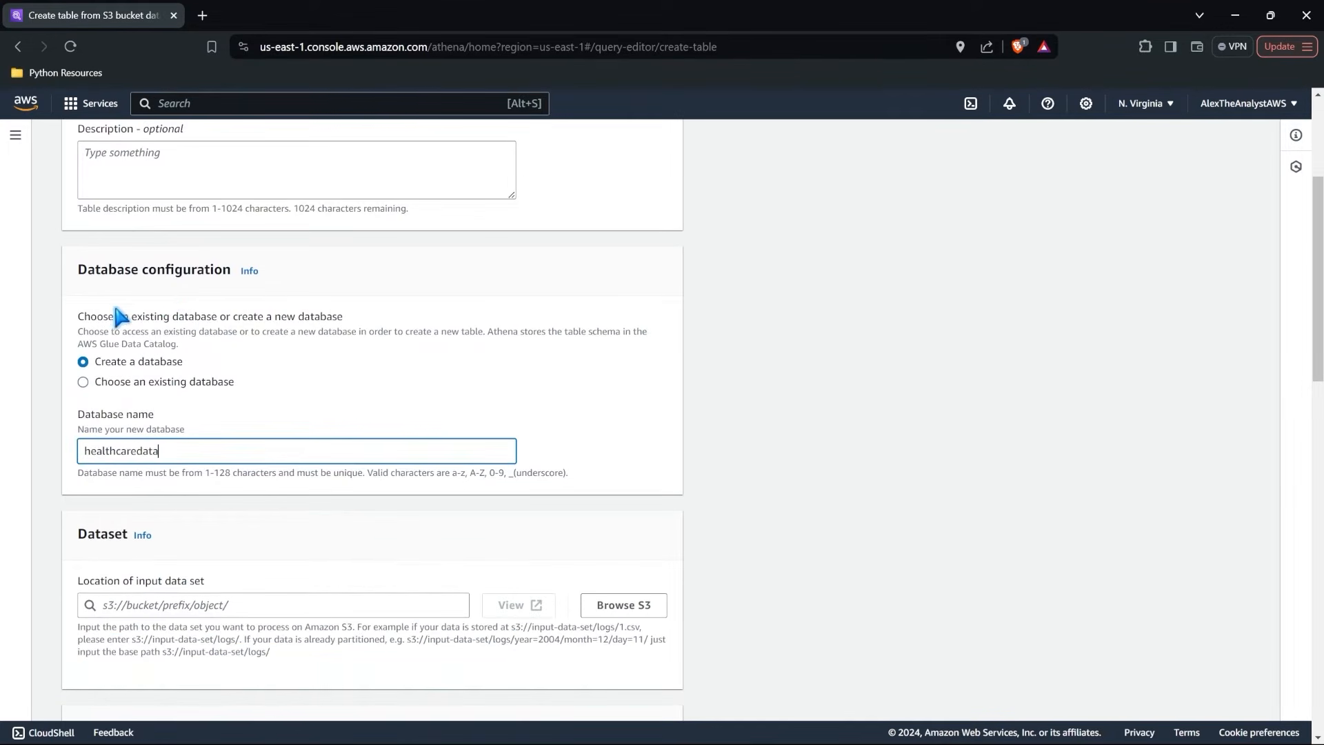
Browse S3, look inside alextheanalystbucket, and choose the whole bucket as the location of the input data set.
{"action": "scroll", "coordinate": [215, 384], "scroll_direction": "down", "scroll_amount": 3}
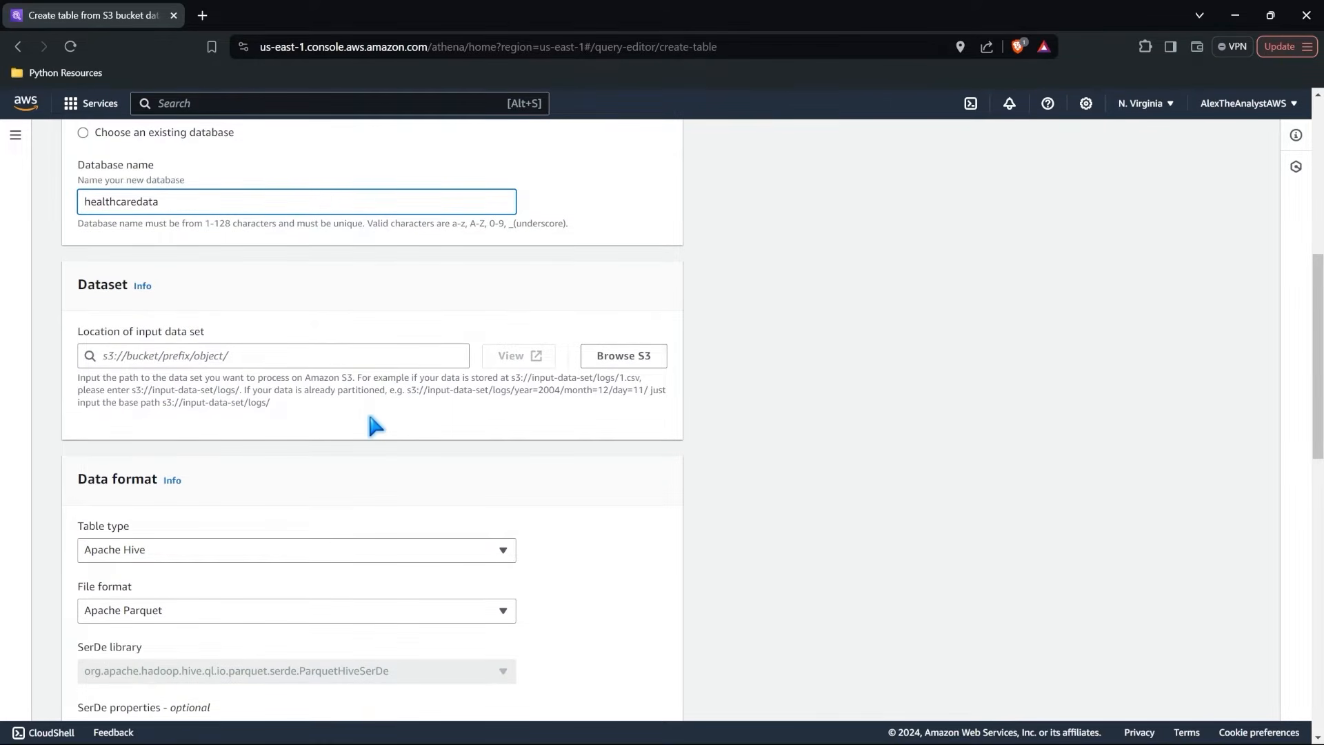
{"action": "left_click", "coordinate": [616, 358]}
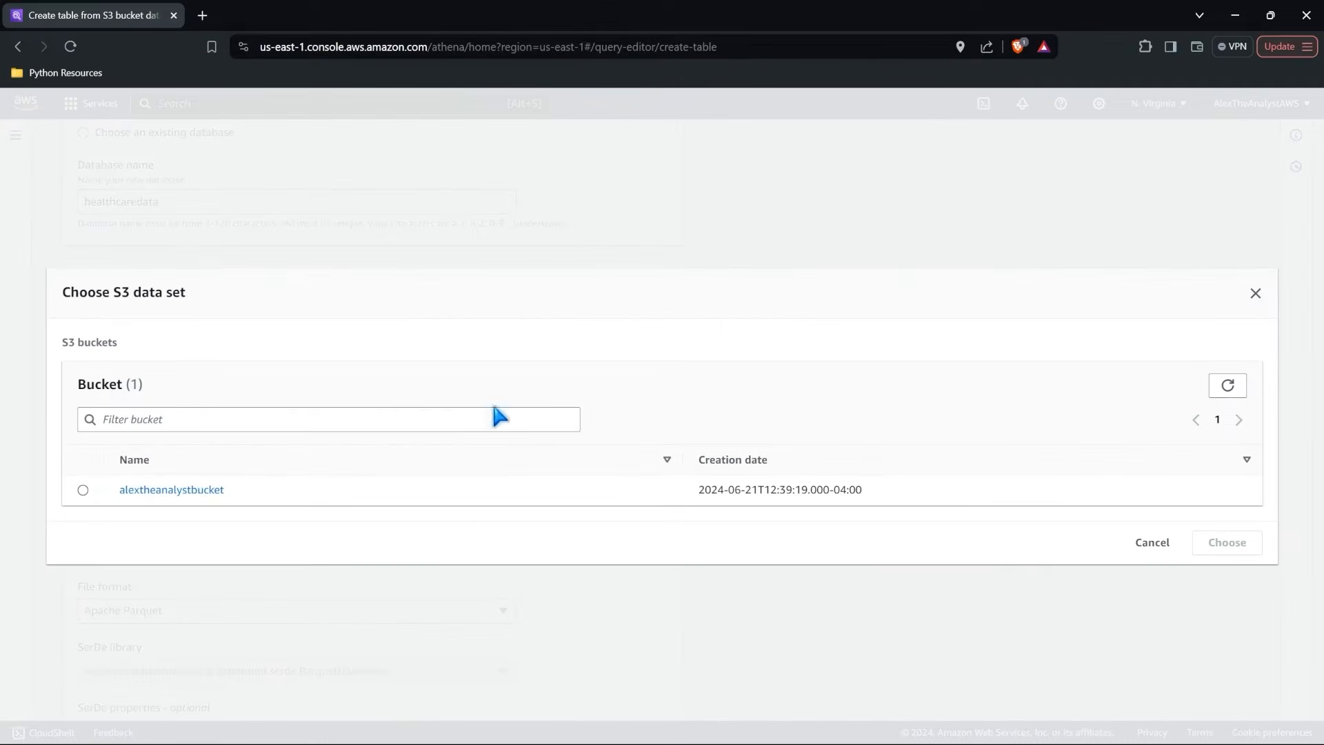
{"action": "left_click", "coordinate": [190, 491]}
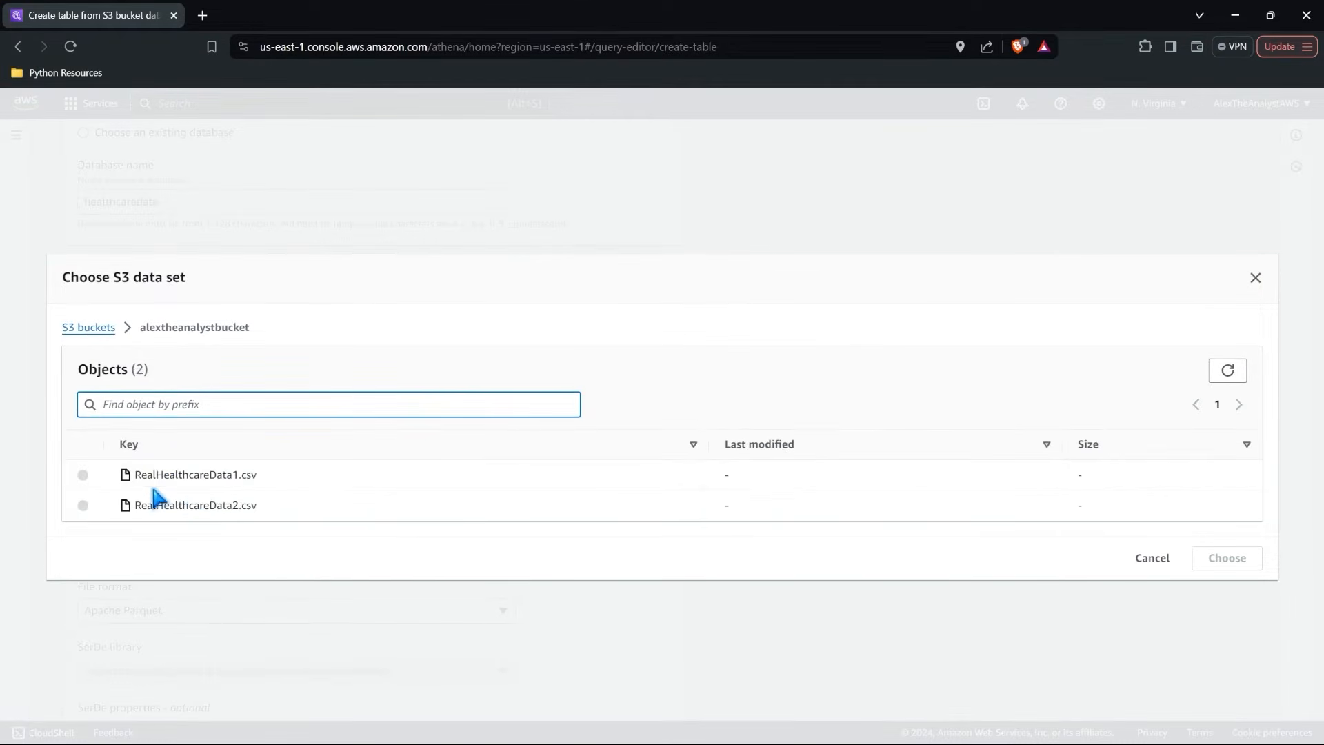
{"action": "left_click", "coordinate": [84, 476]}
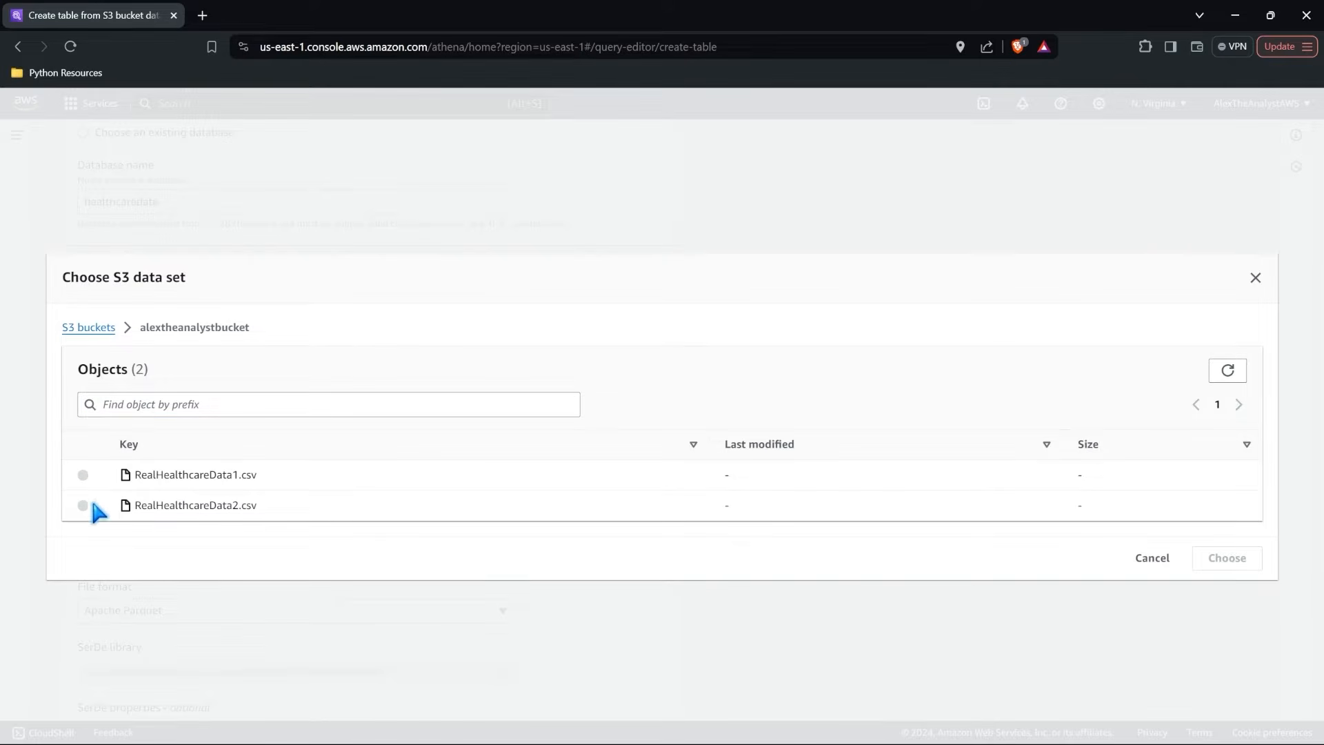
{"action": "left_click_drag", "start_coordinate": [258, 472], "coordinate": [137, 481]}
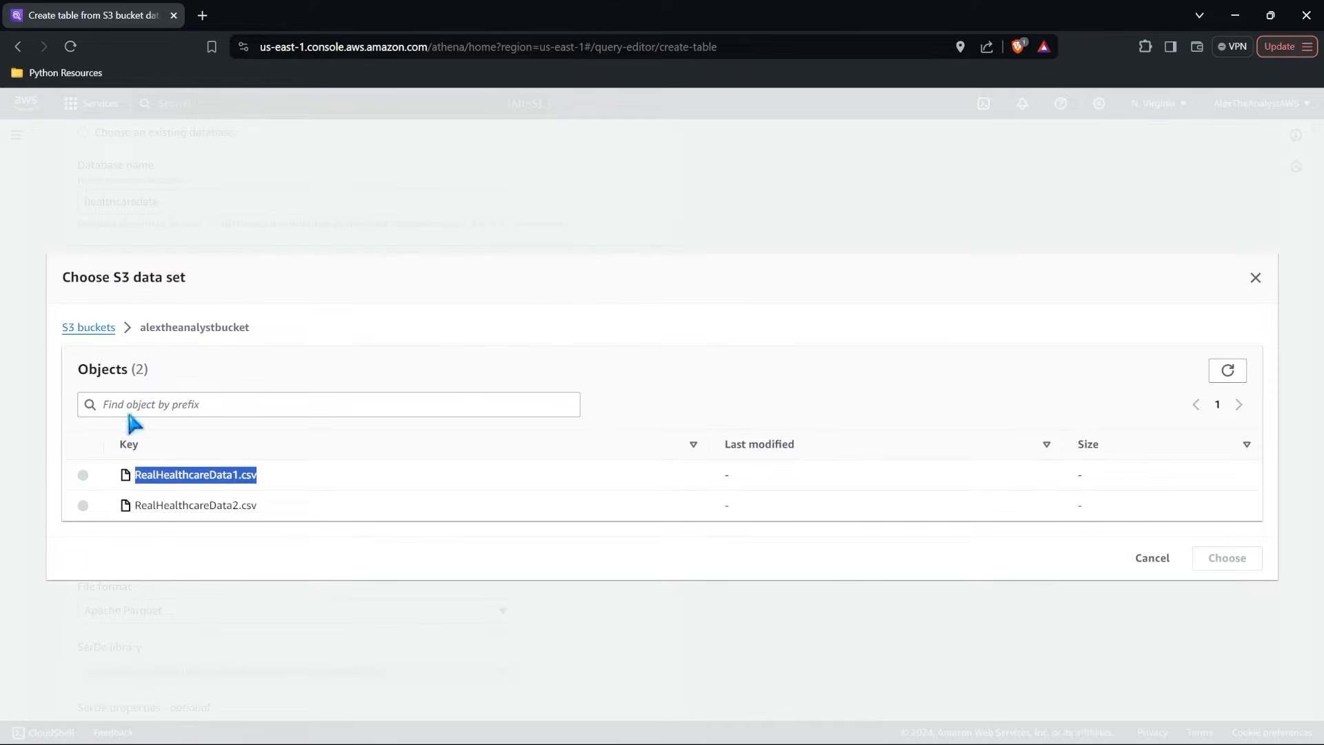
{"action": "left_click", "coordinate": [93, 328]}
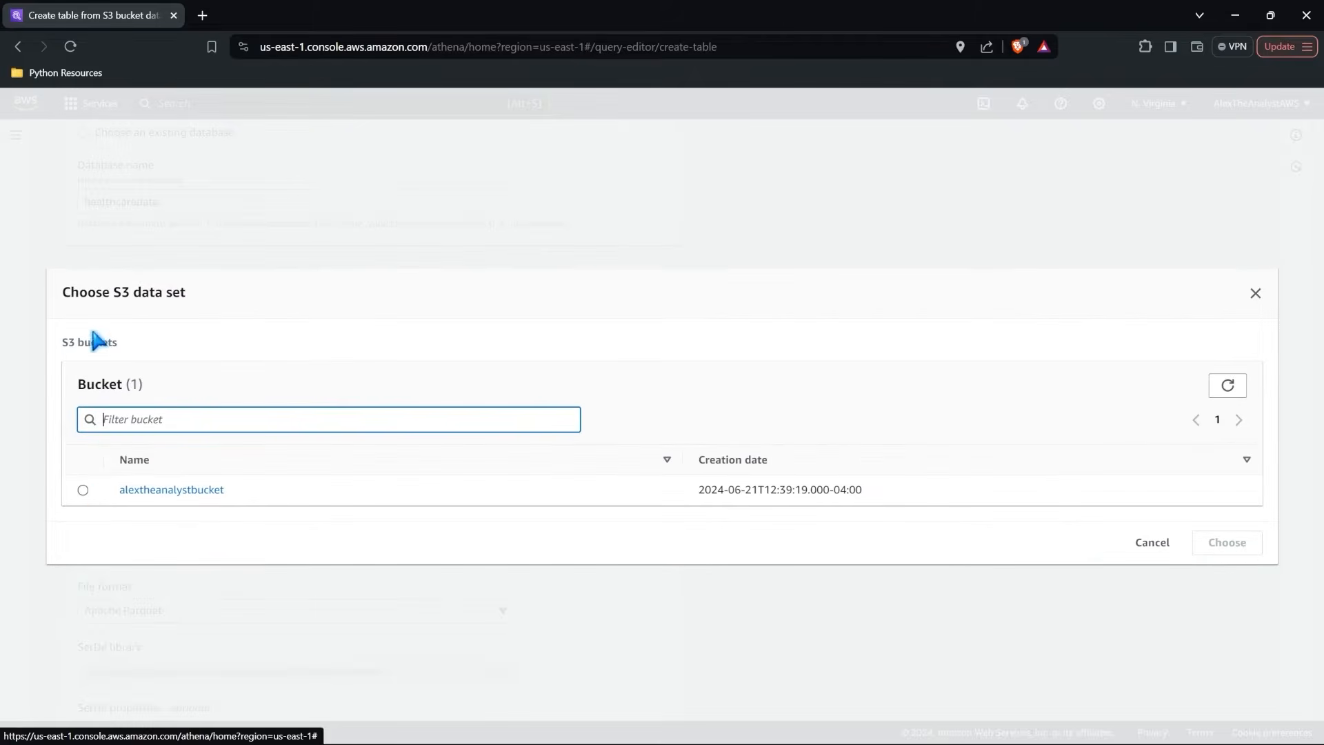
{"action": "left_click", "coordinate": [83, 490]}
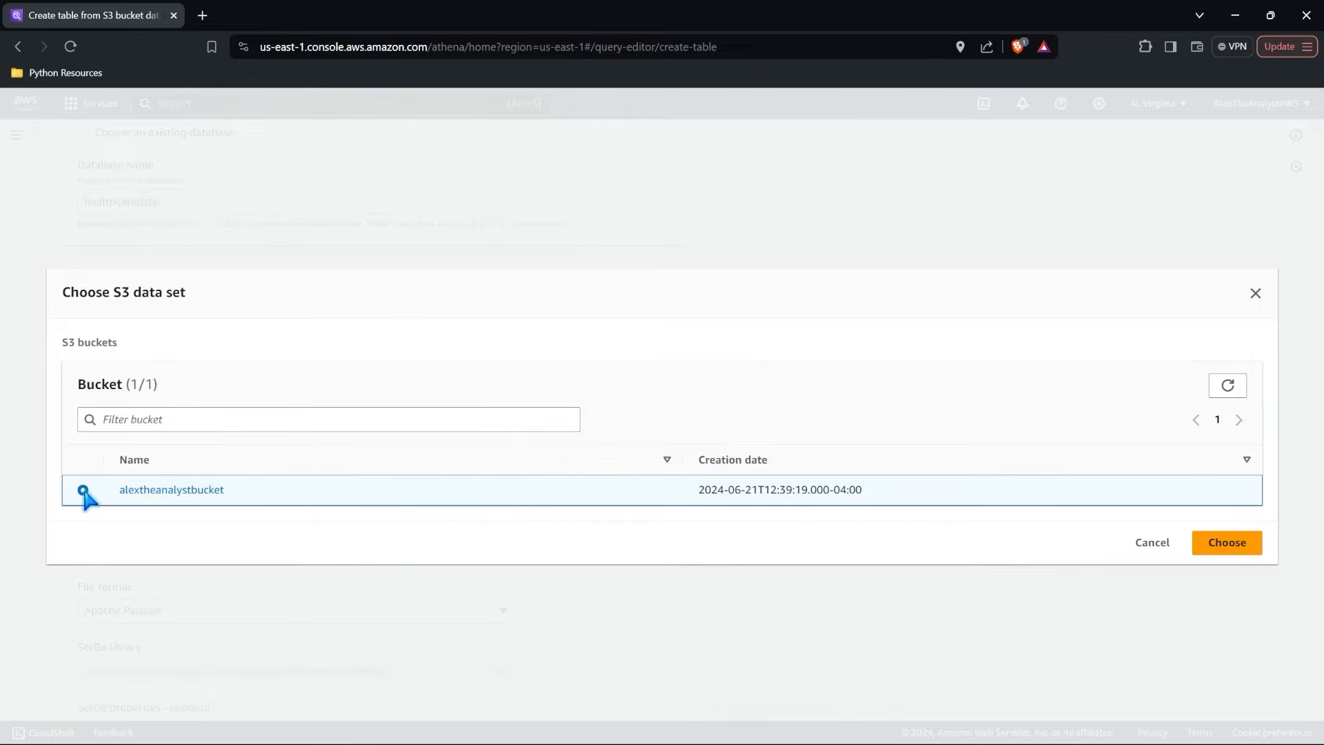
{"action": "left_click", "coordinate": [1227, 542]}
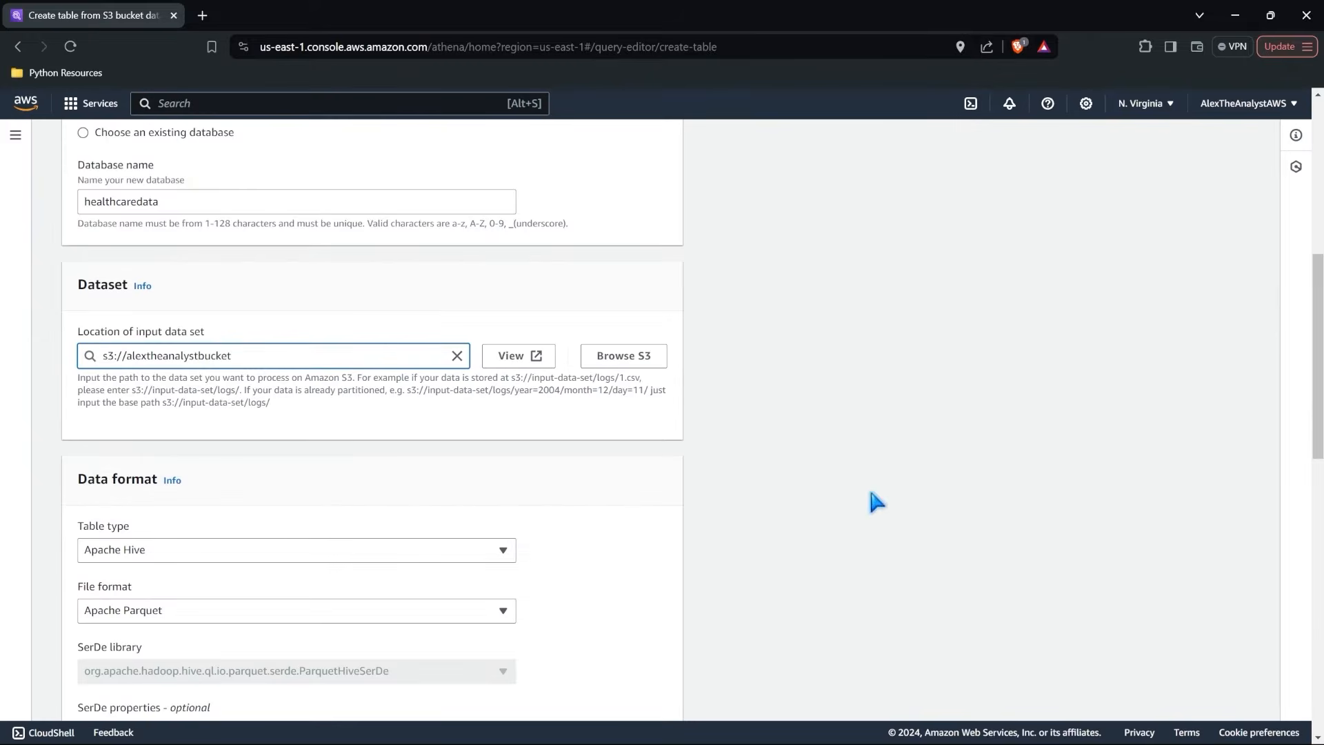
Set the data format to the Apache Hive table type with the CSV file format.
{"action": "scroll", "coordinate": [431, 423], "scroll_direction": "down", "scroll_amount": 4}
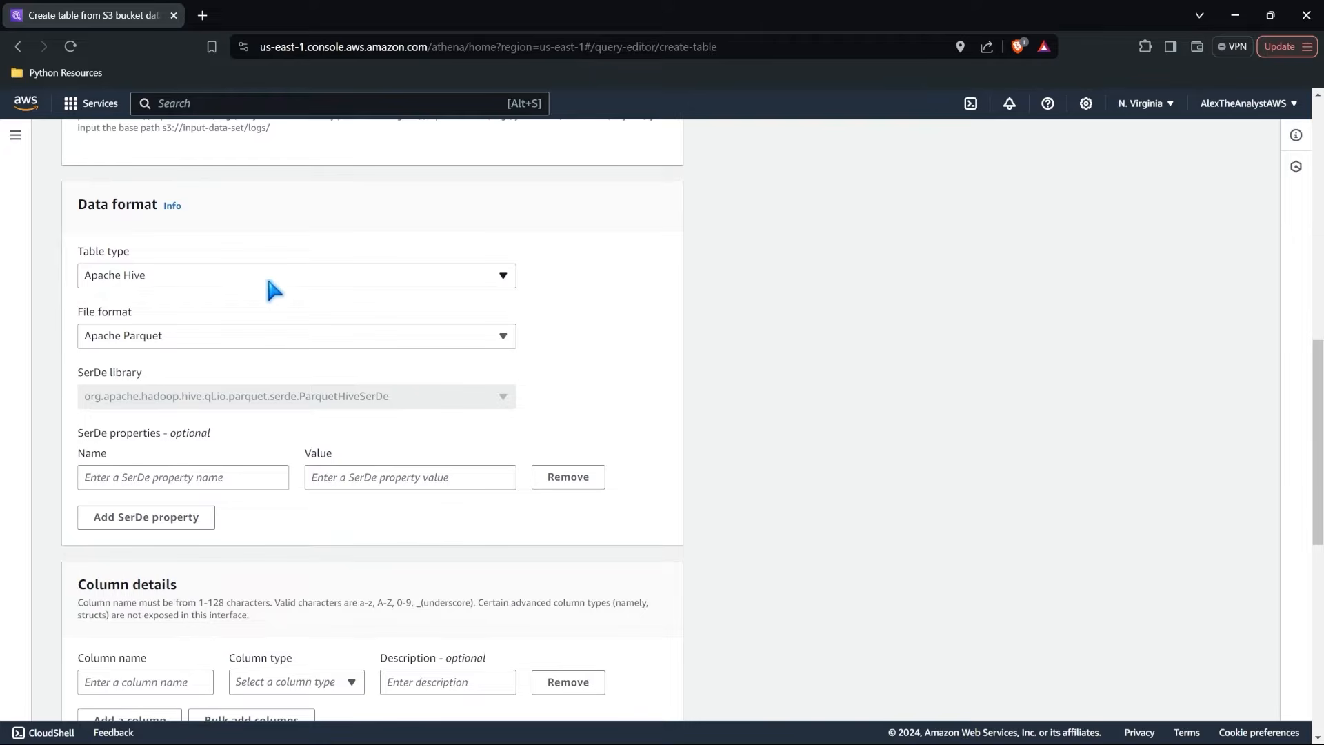
{"action": "scroll", "coordinate": [268, 281], "scroll_direction": "up", "scroll_amount": 2}
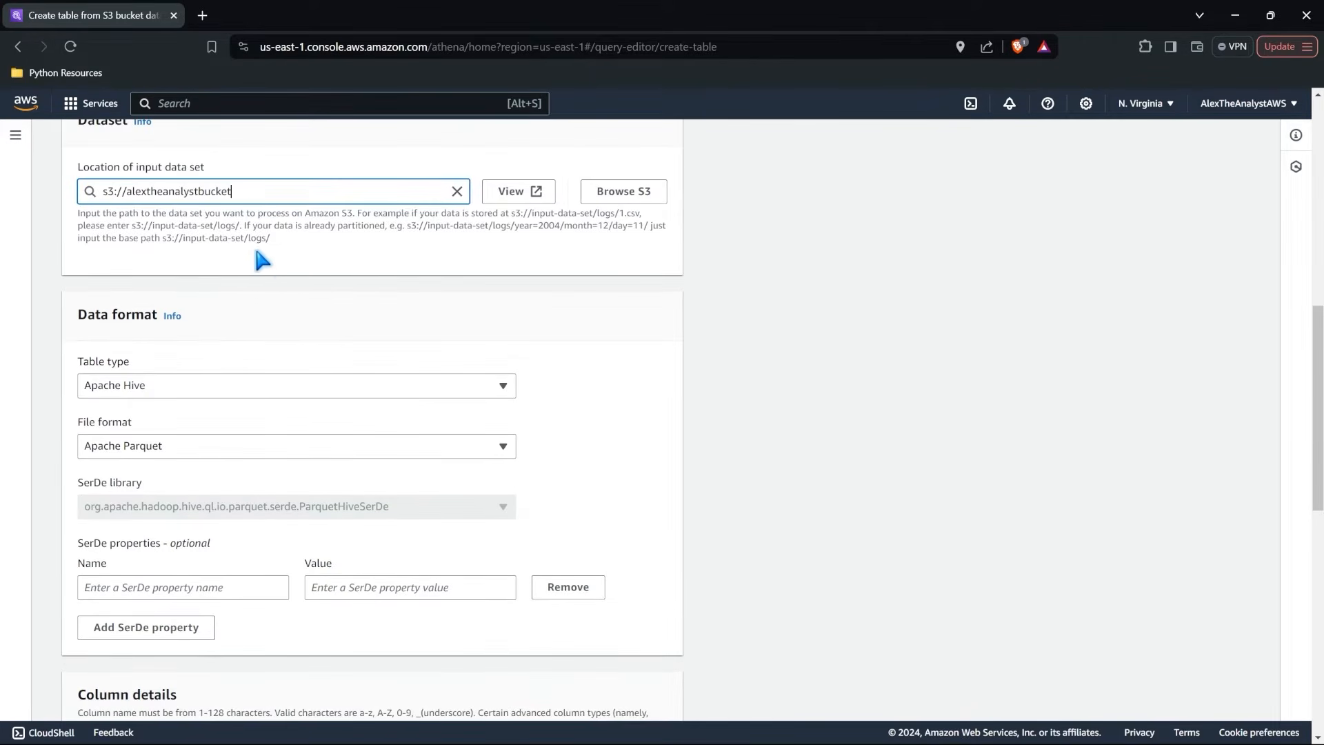
{"action": "scroll", "coordinate": [279, 266], "scroll_direction": "down", "scroll_amount": 2}
{"action": "left_click", "coordinate": [247, 290]}
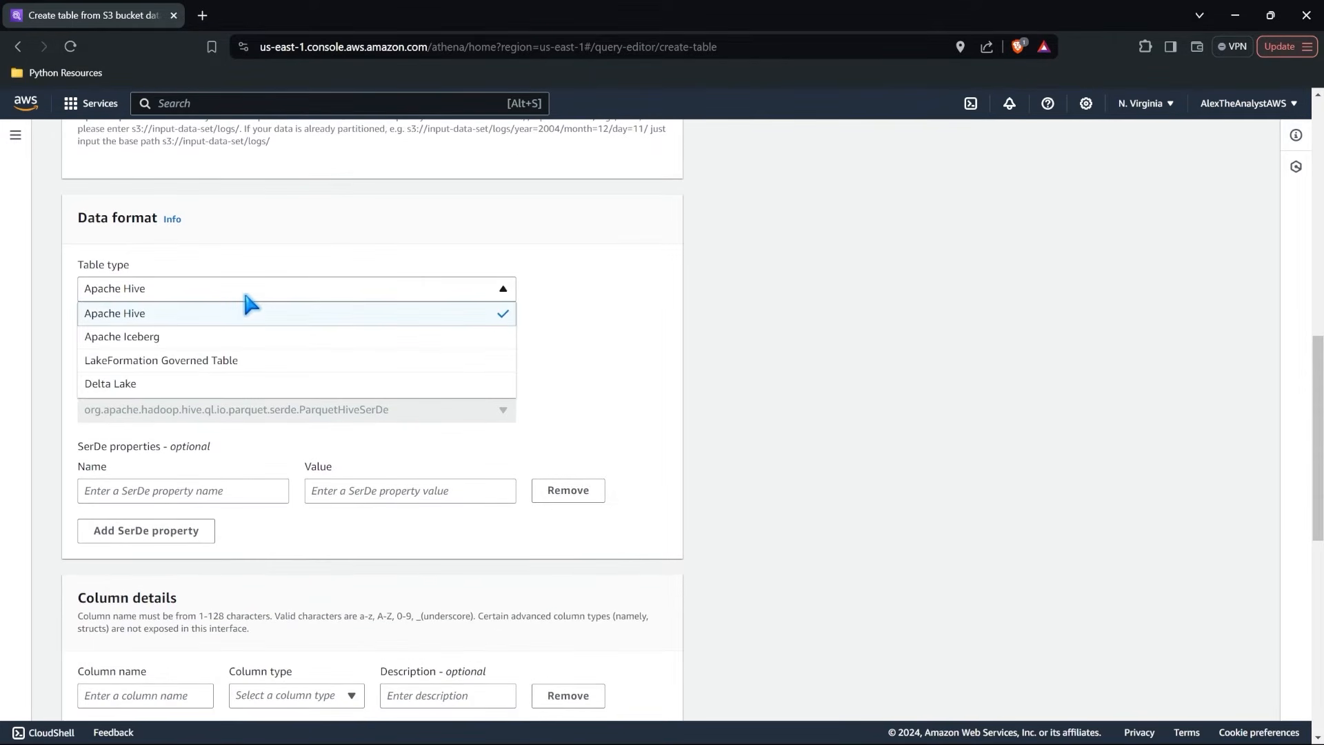
{"action": "left_click", "coordinate": [213, 315]}
{"action": "left_click", "coordinate": [196, 349]}
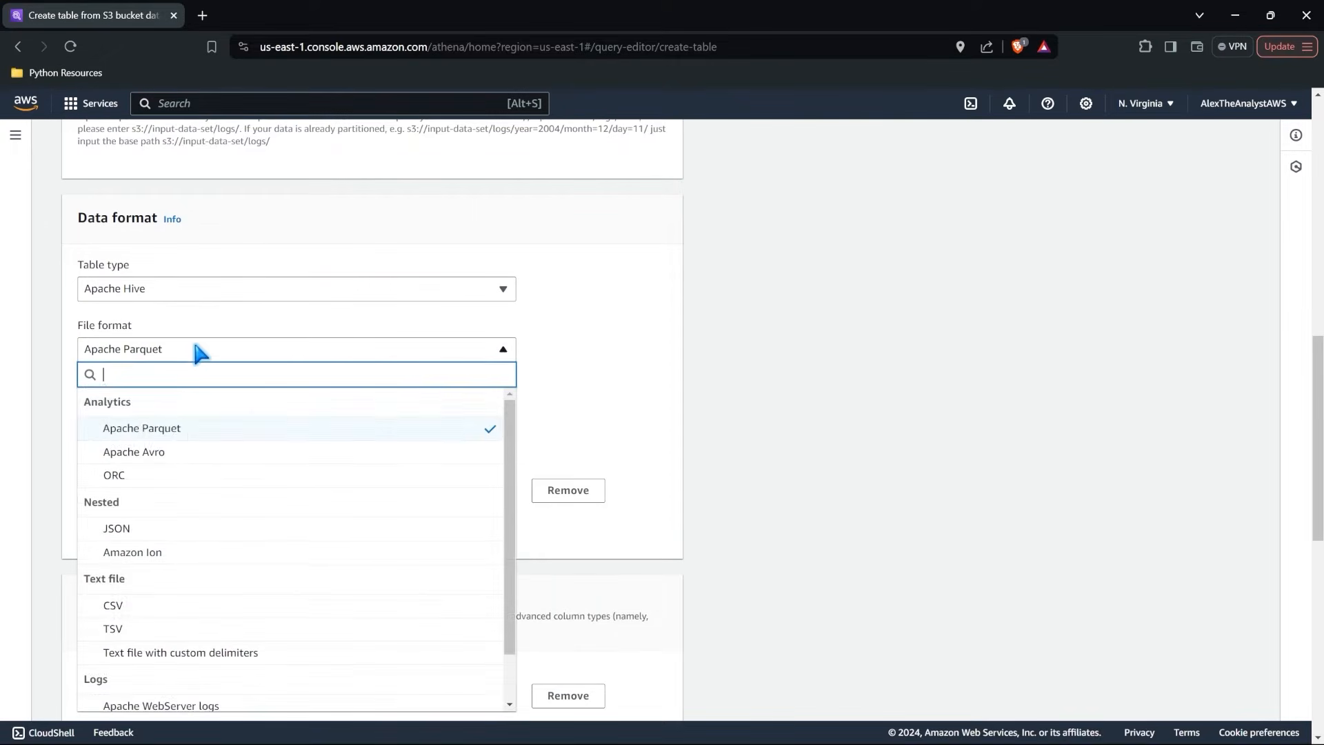
{"action": "left_click", "coordinate": [178, 607]}
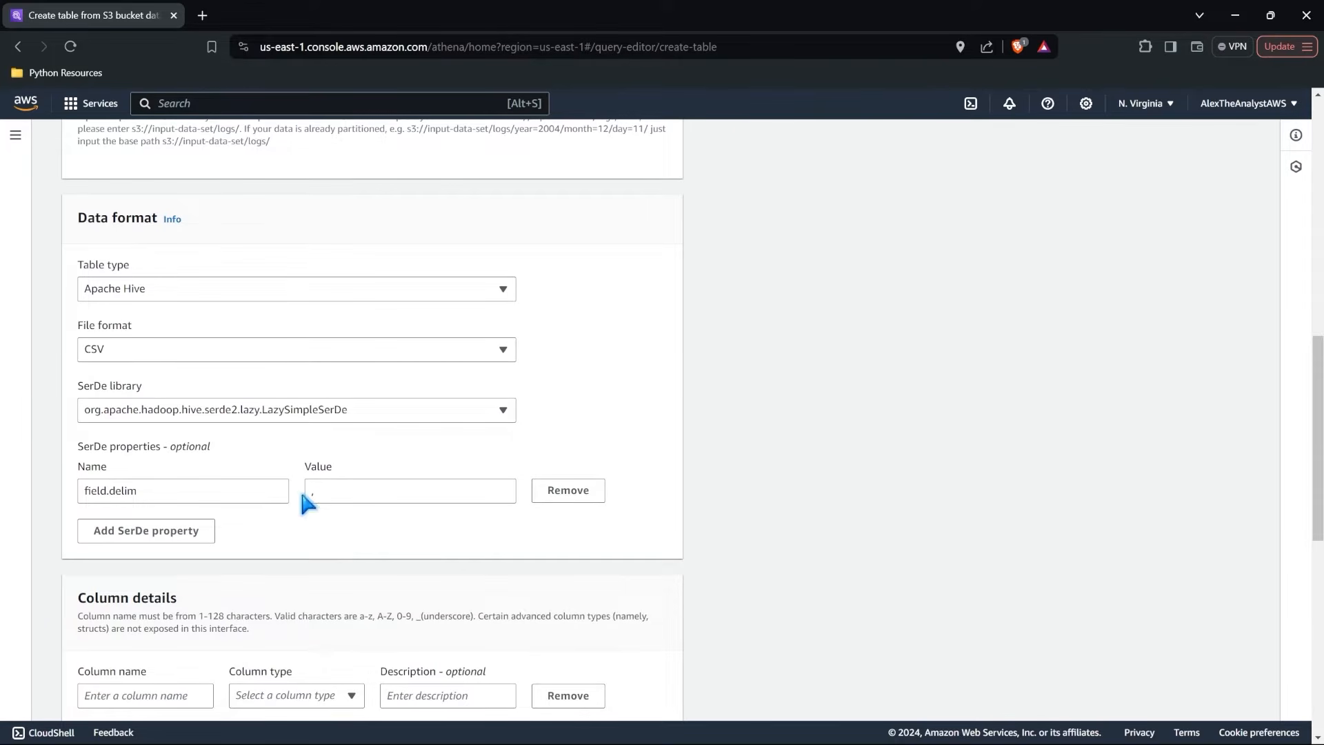
Switch to Excel, copy the six header cells from Patient ID to Files in RealHealthcareData1, and return to the Athena form.
{"action": "scroll", "coordinate": [345, 500], "scroll_direction": "down", "scroll_amount": 5}
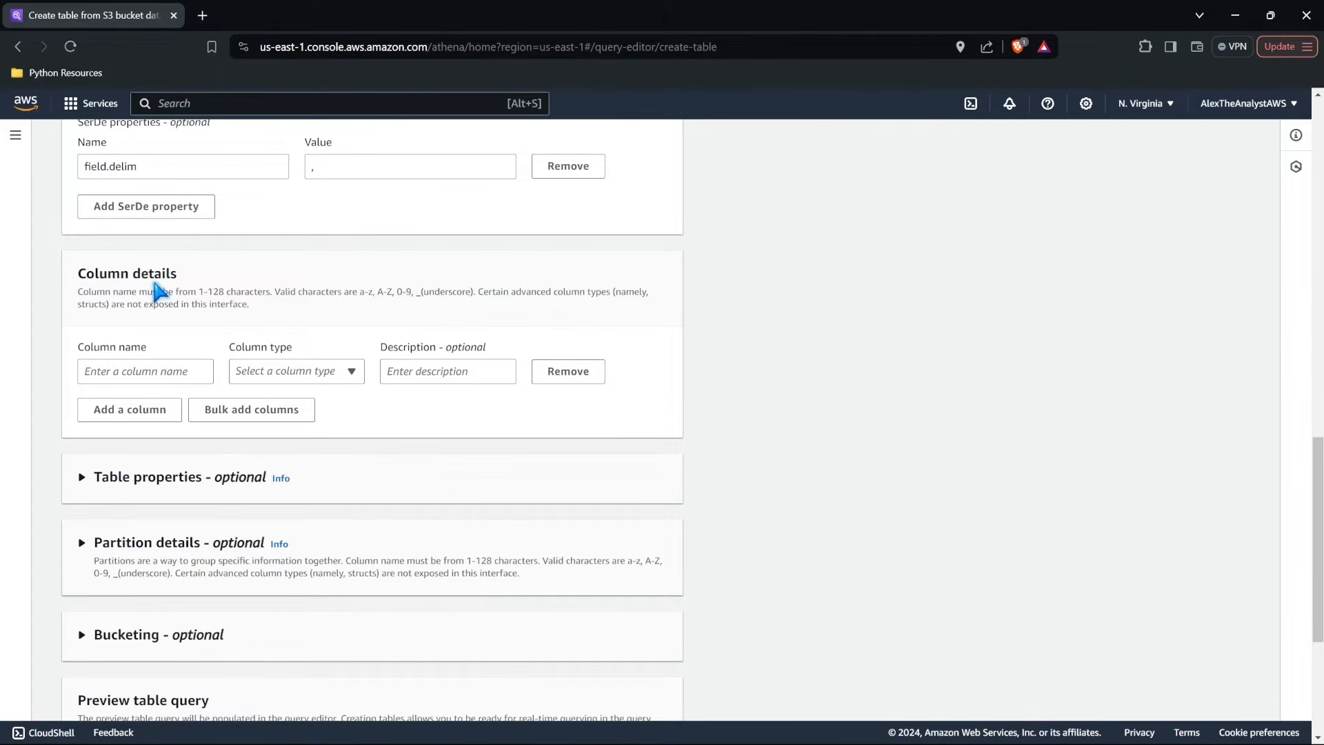
{"action": "mouse_move", "coordinate": [759, 738]}
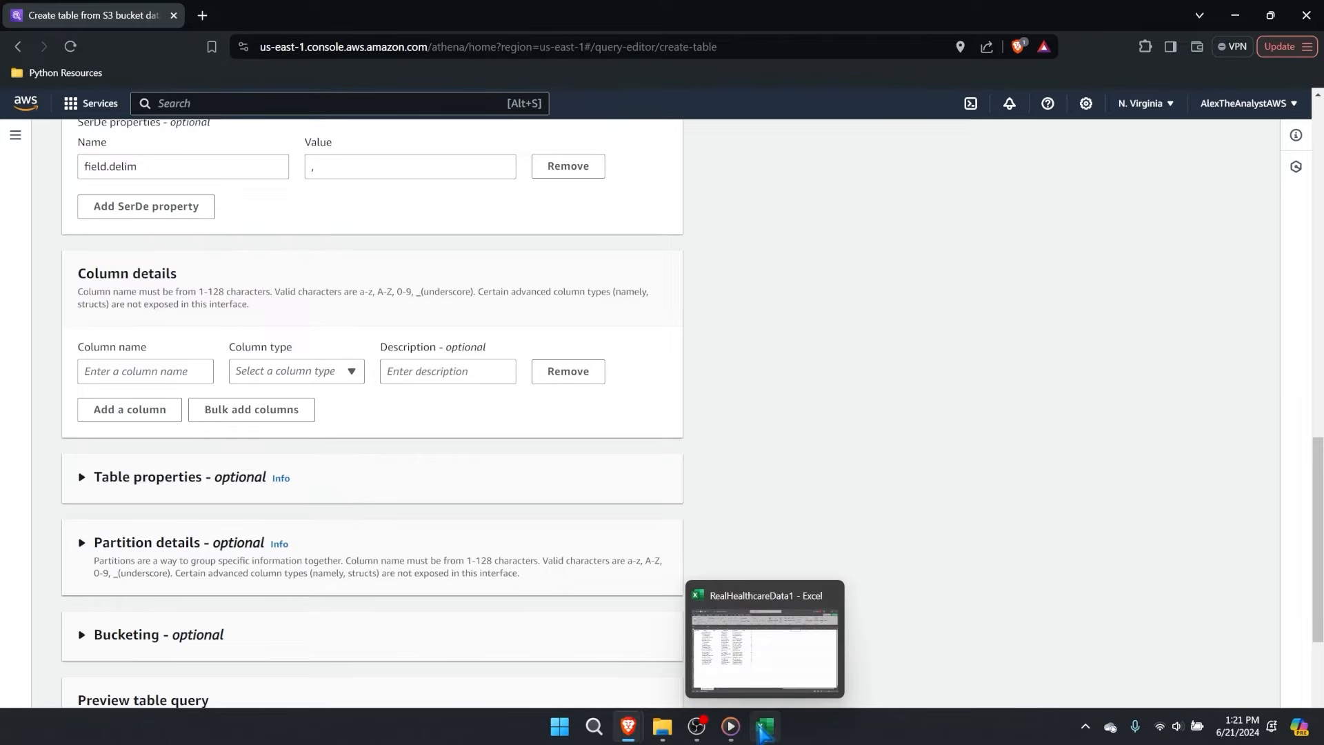
{"action": "left_click", "coordinate": [767, 666]}
{"action": "scroll", "coordinate": [153, 213], "scroll_direction": "up", "scroll_amount": 4}
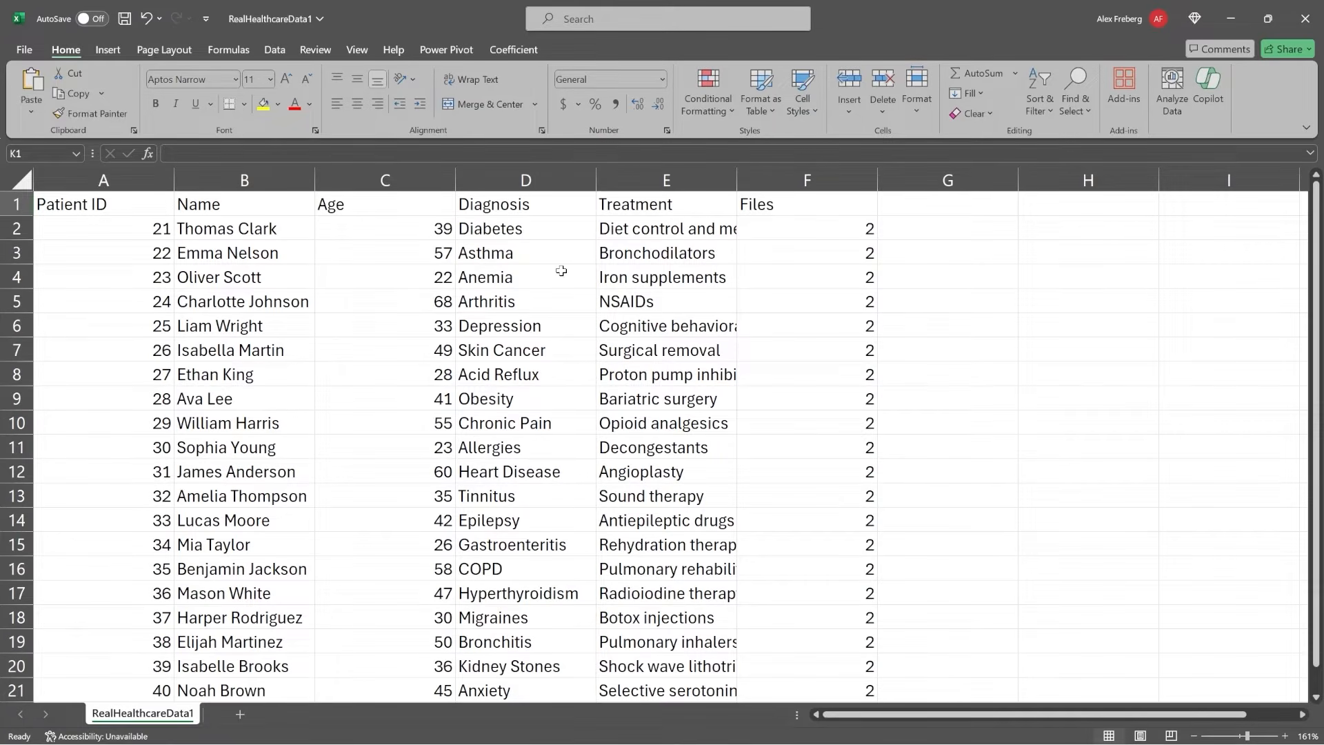
{"action": "left_click", "coordinate": [100, 204]}
{"action": "left_click_drag", "start_coordinate": [100, 203], "coordinate": [767, 208]}
{"action": "key", "text": "ctrl+c"}
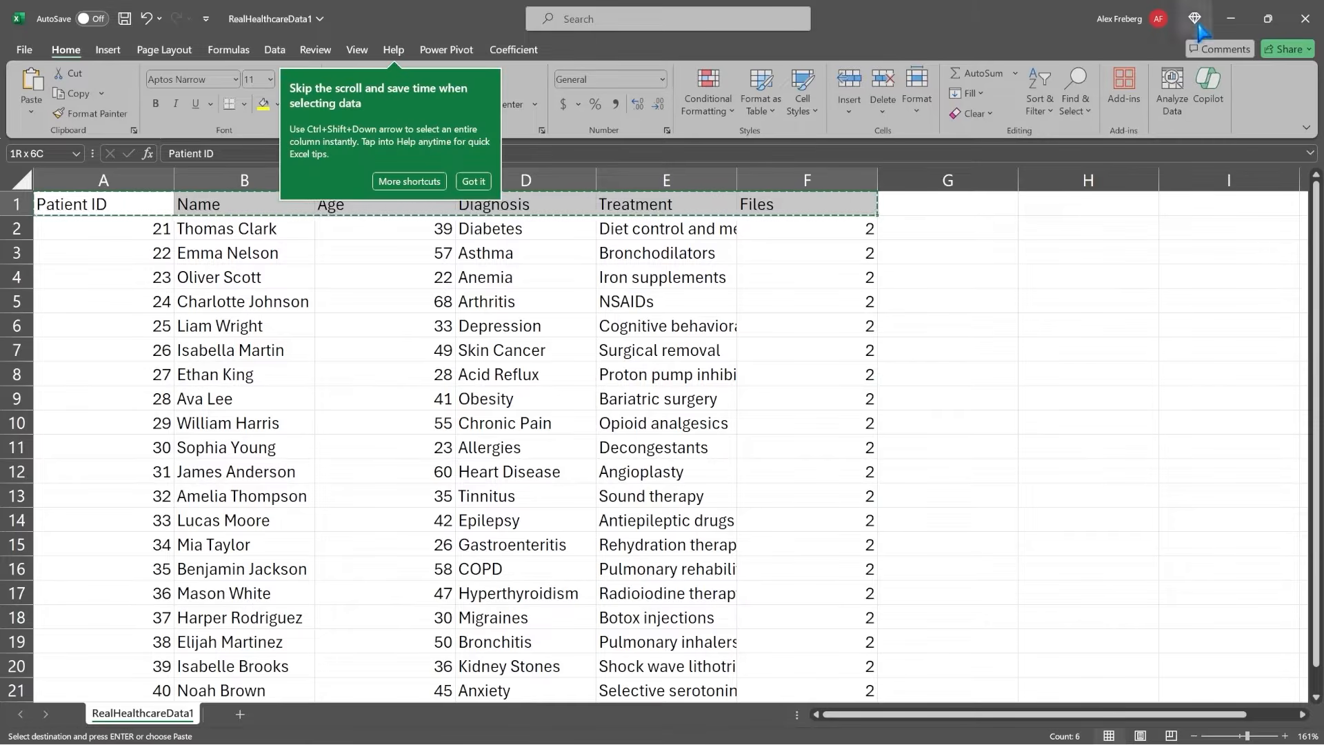
{"action": "left_click", "coordinate": [1231, 19]}
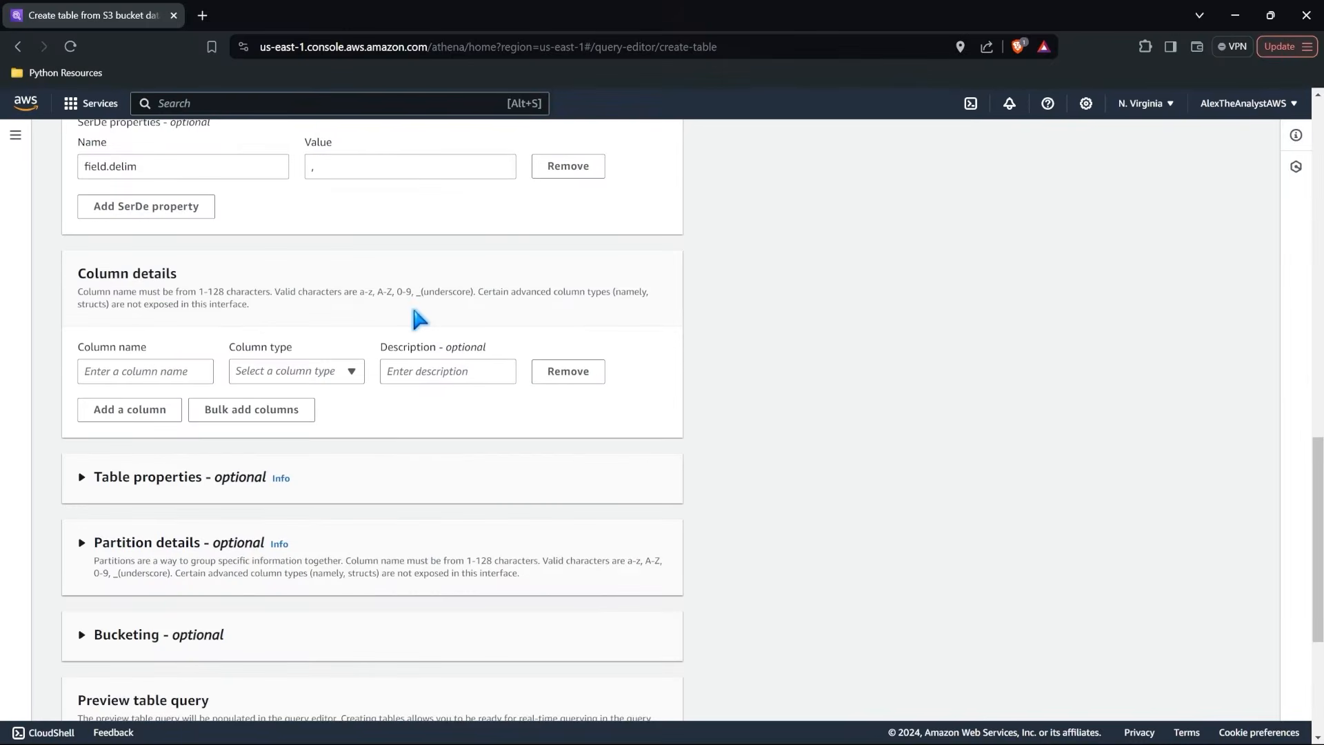
Try to bulk add the table columns by pasting the copied header row.
{"action": "left_click", "coordinate": [237, 410]}
{"action": "left_click", "coordinate": [498, 448]}
{"action": "key", "text": "ctrl+v"}
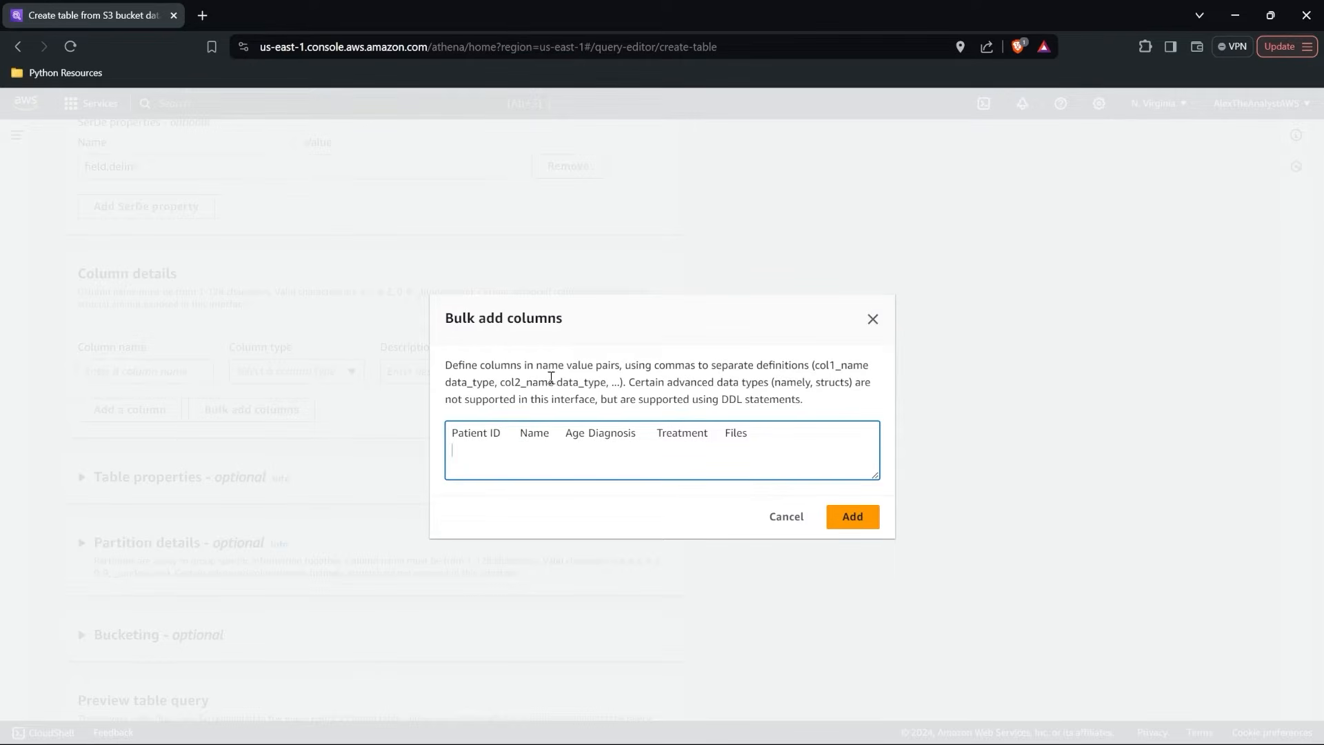
{"action": "left_click", "coordinate": [786, 519]}
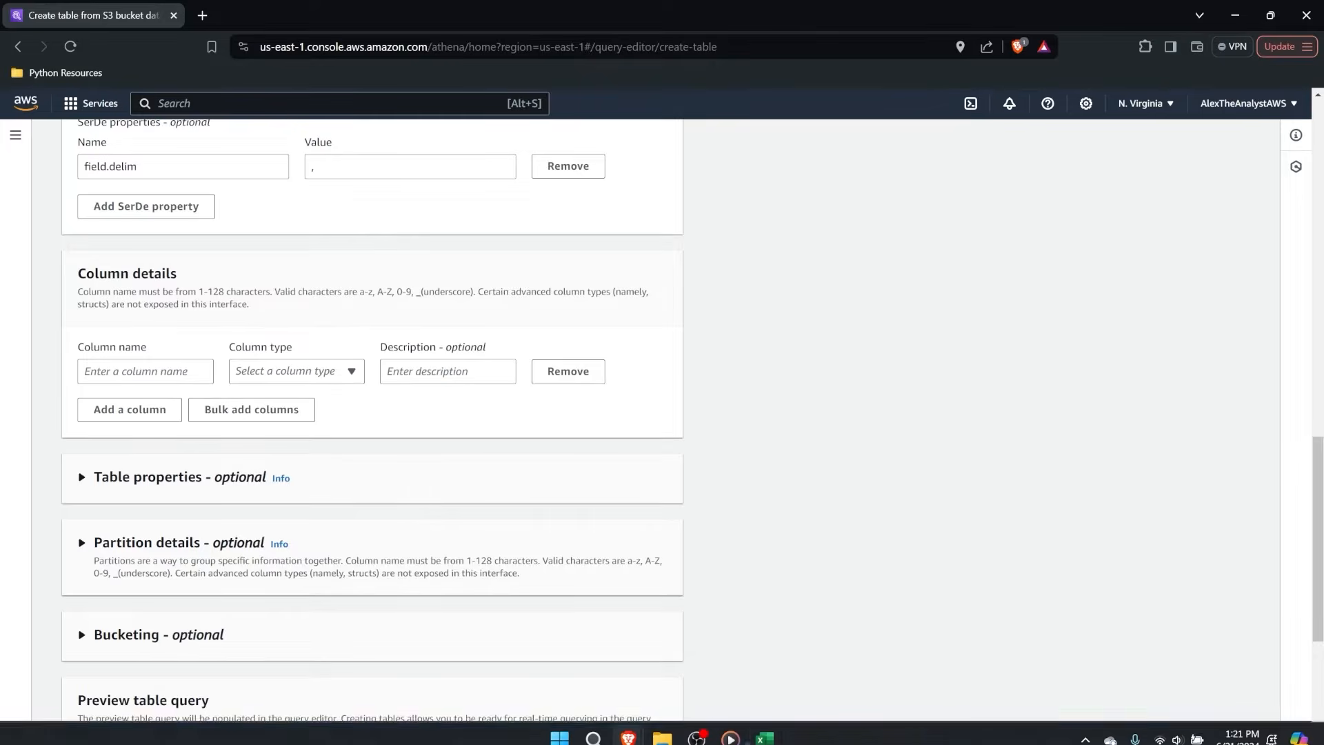
Arrange the RealHealthcareData1 workbook in Excel side by side with the Athena table creation window.
{"action": "left_click", "coordinate": [766, 730]}
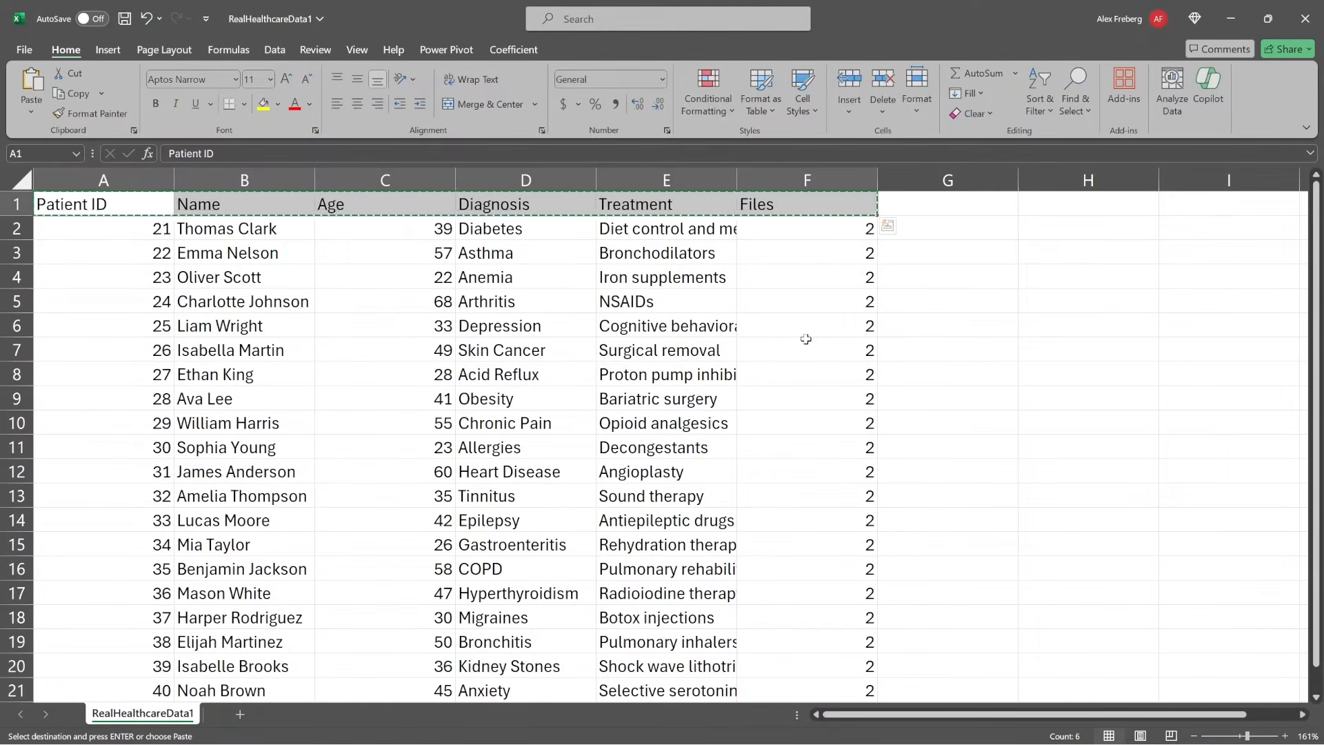
{"action": "double_click", "coordinate": [928, 252]}
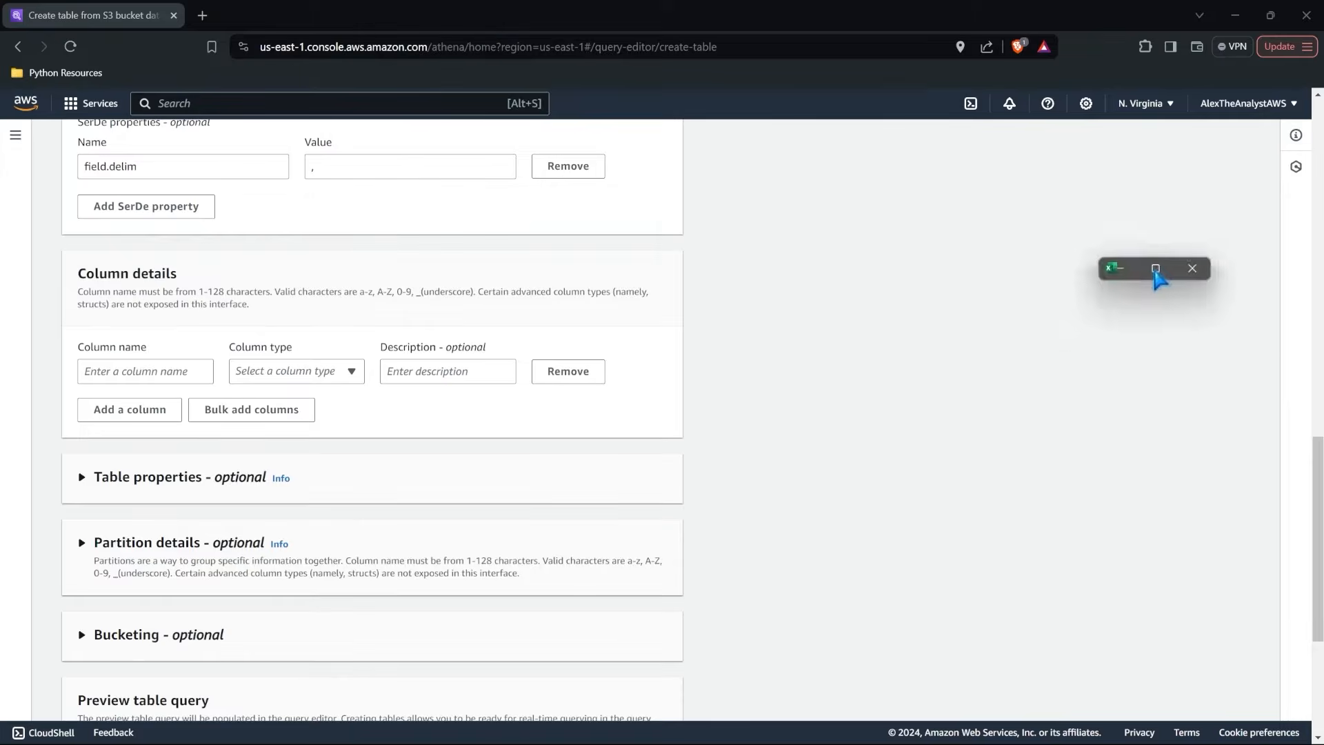
{"action": "left_click_drag", "start_coordinate": [1150, 271], "coordinate": [1319, 249]}
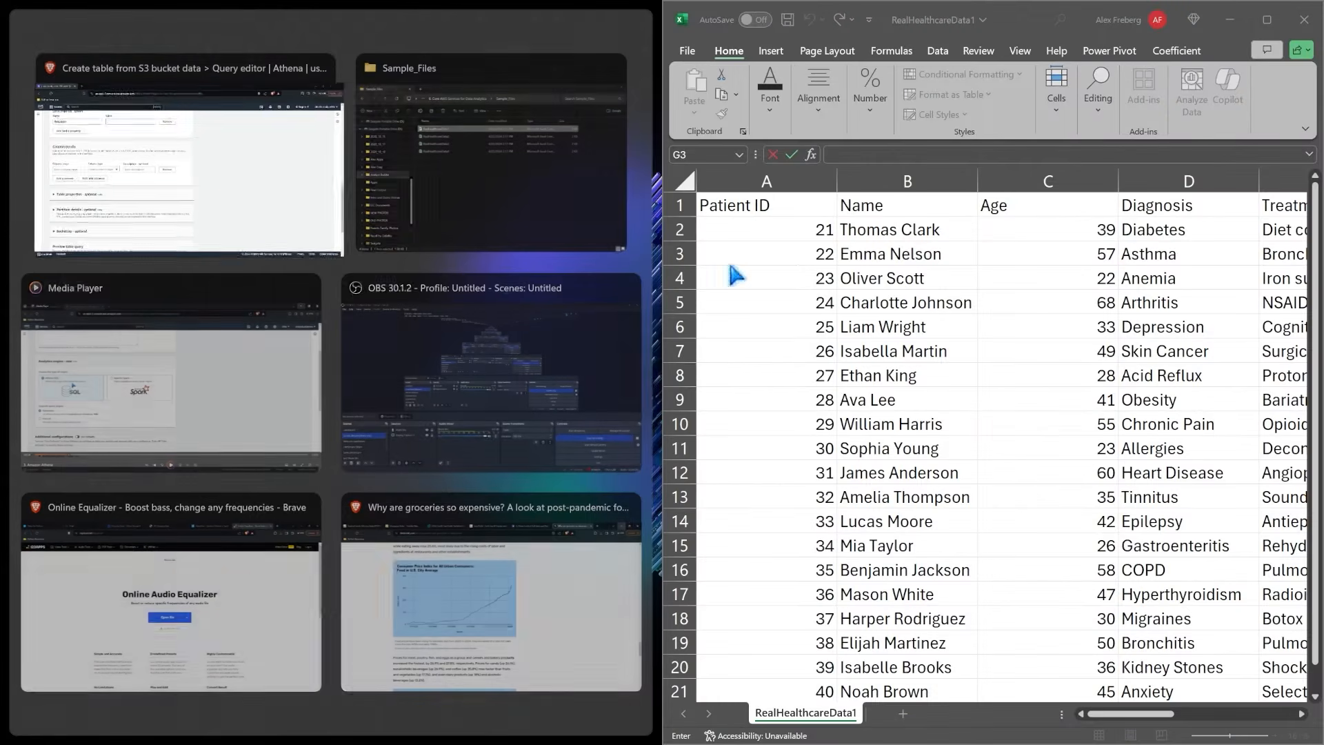
{"action": "left_click", "coordinate": [228, 206]}
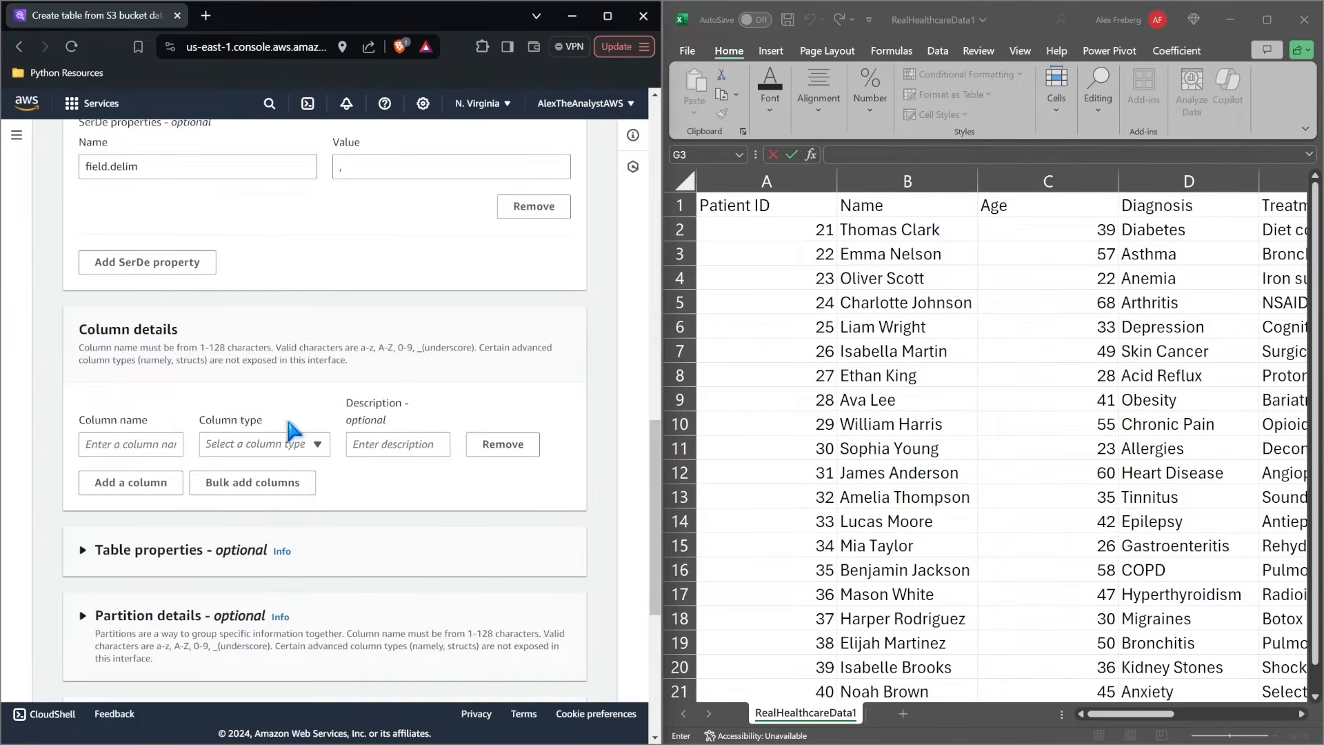
Define the first table column as Patient_ID with the int column type.
{"action": "scroll", "coordinate": [308, 316], "scroll_direction": "down", "scroll_amount": 1}
{"action": "left_click", "coordinate": [155, 350]}
{"action": "type", "text": "Pat"}
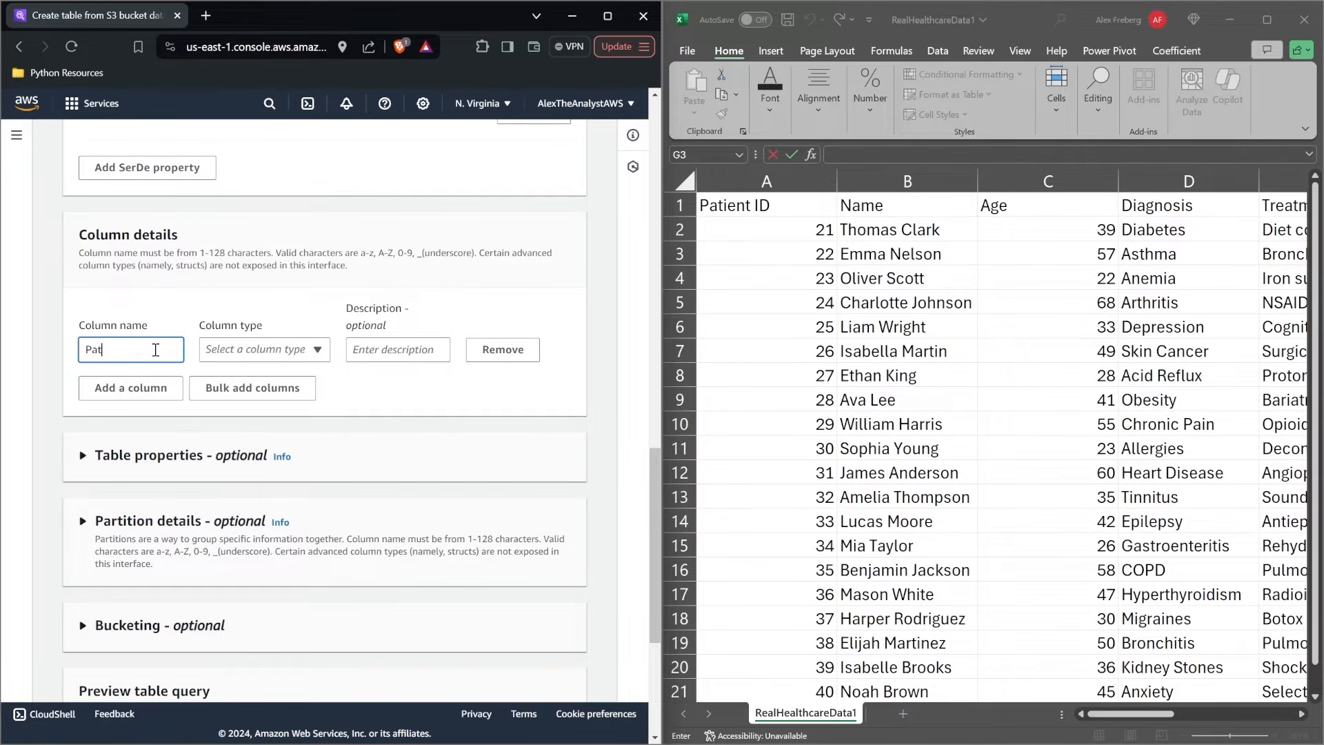
{"action": "type", "text": "ient_ID"}
{"action": "left_click", "coordinate": [257, 349]}
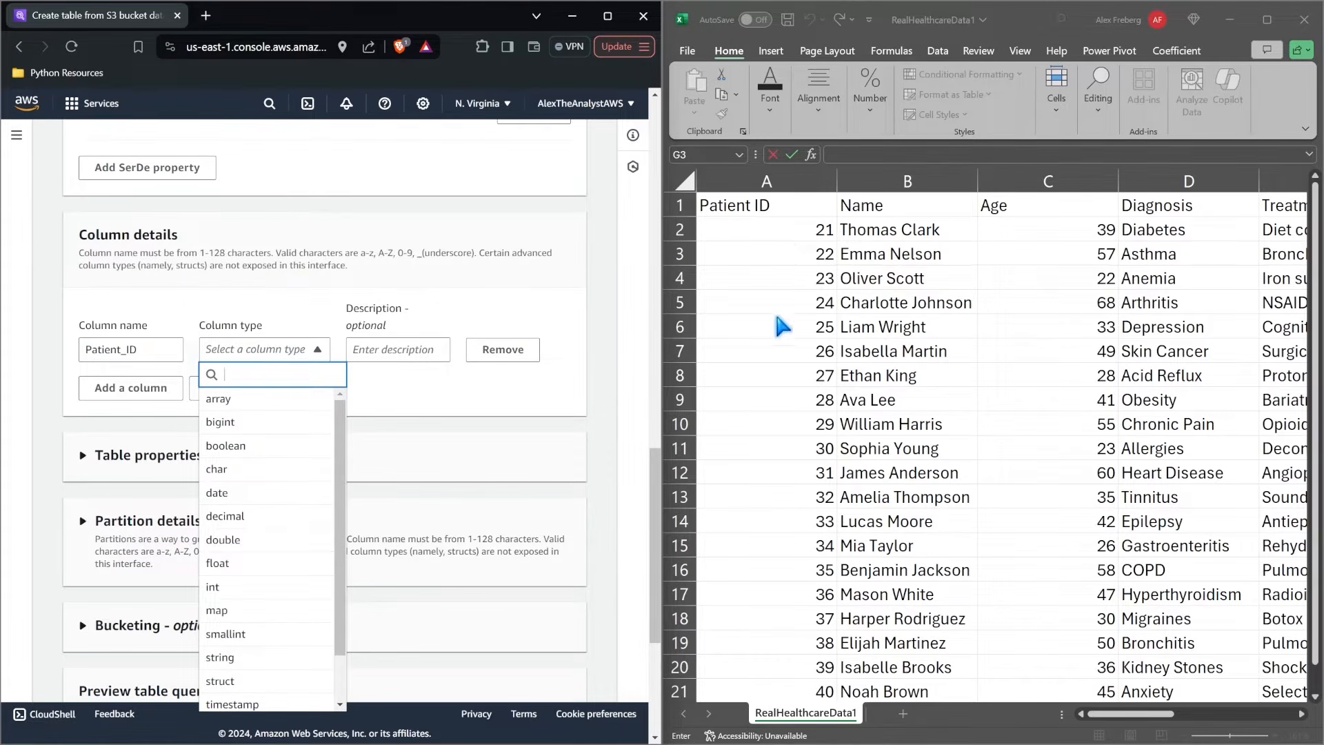
{"action": "scroll", "coordinate": [262, 603], "scroll_direction": "down", "scroll_amount": 1}
{"action": "scroll", "coordinate": [263, 604], "scroll_direction": "down", "scroll_amount": 2}
{"action": "scroll", "coordinate": [263, 604], "scroll_direction": "up", "scroll_amount": 3}
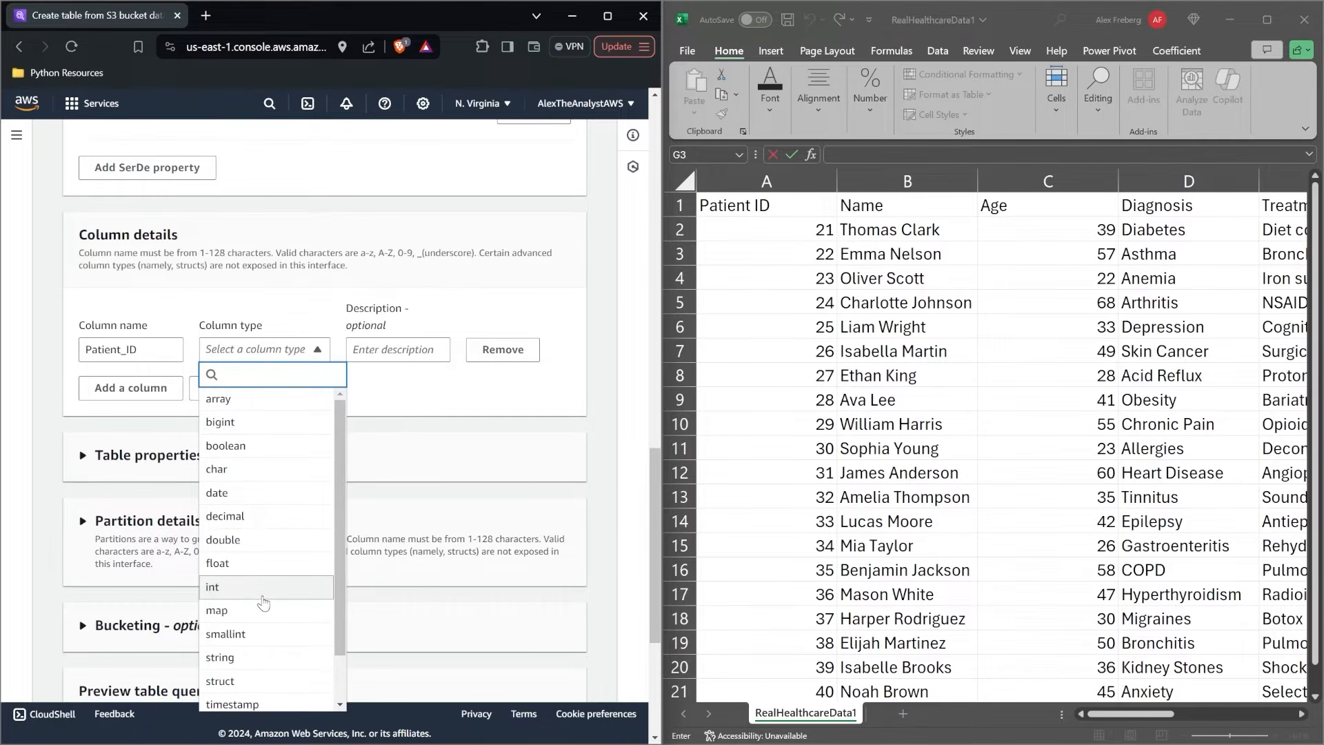
{"action": "left_click", "coordinate": [269, 592]}
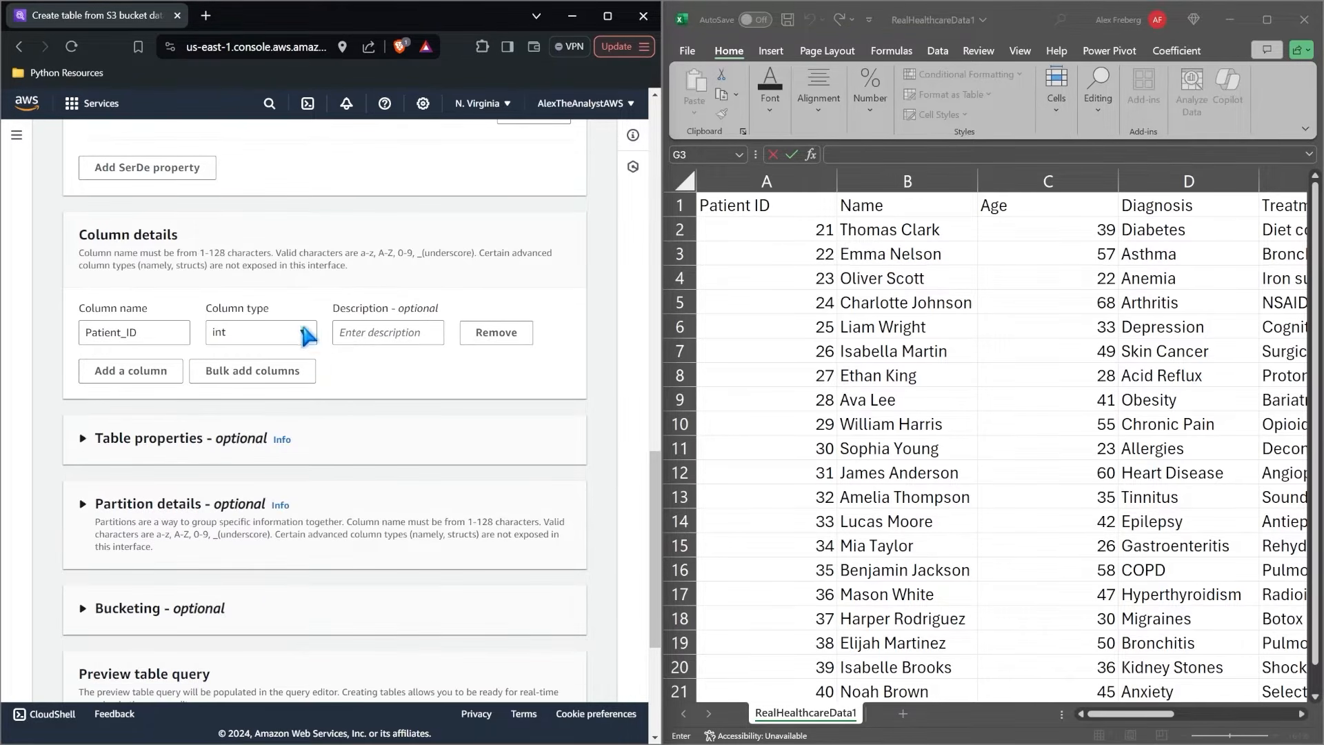
Add four more empty column entries below Patient_ID in the column details.
{"action": "left_click", "coordinate": [153, 370]}
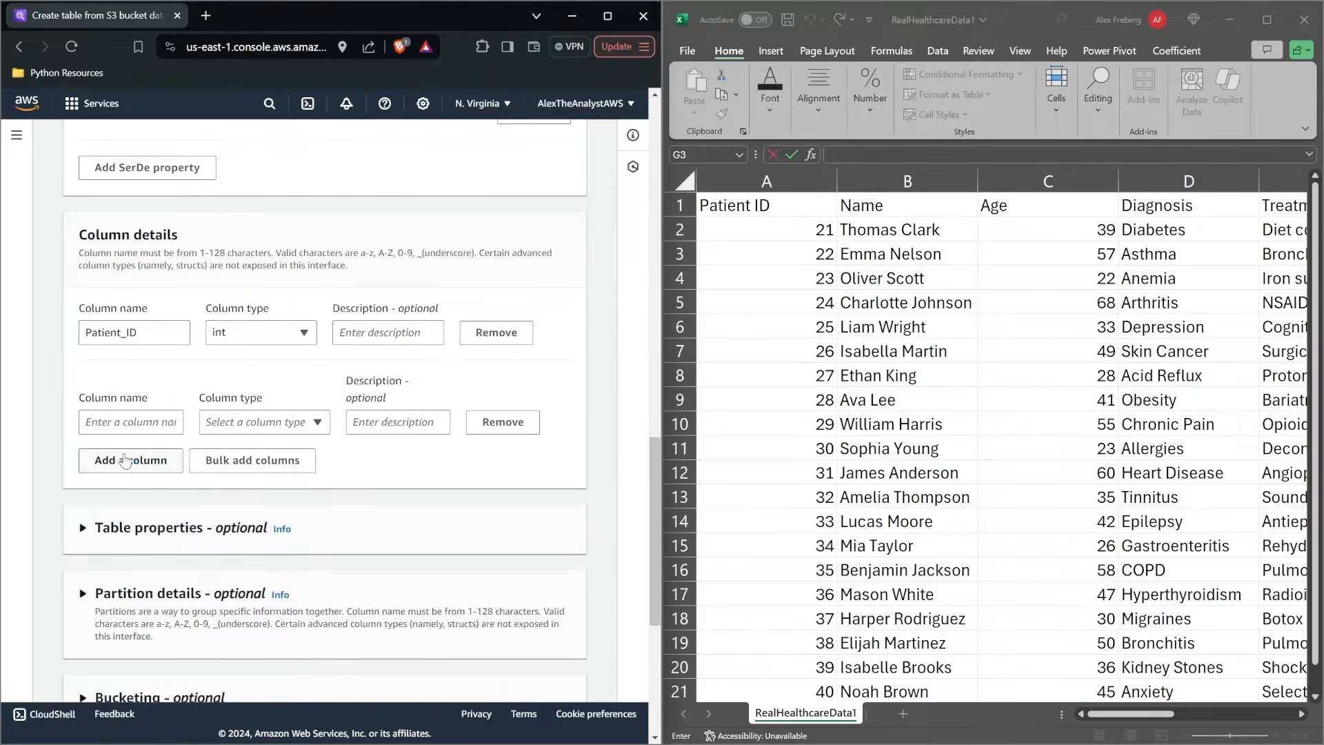
{"action": "left_click", "coordinate": [134, 460]}
{"action": "left_click", "coordinate": [126, 552]}
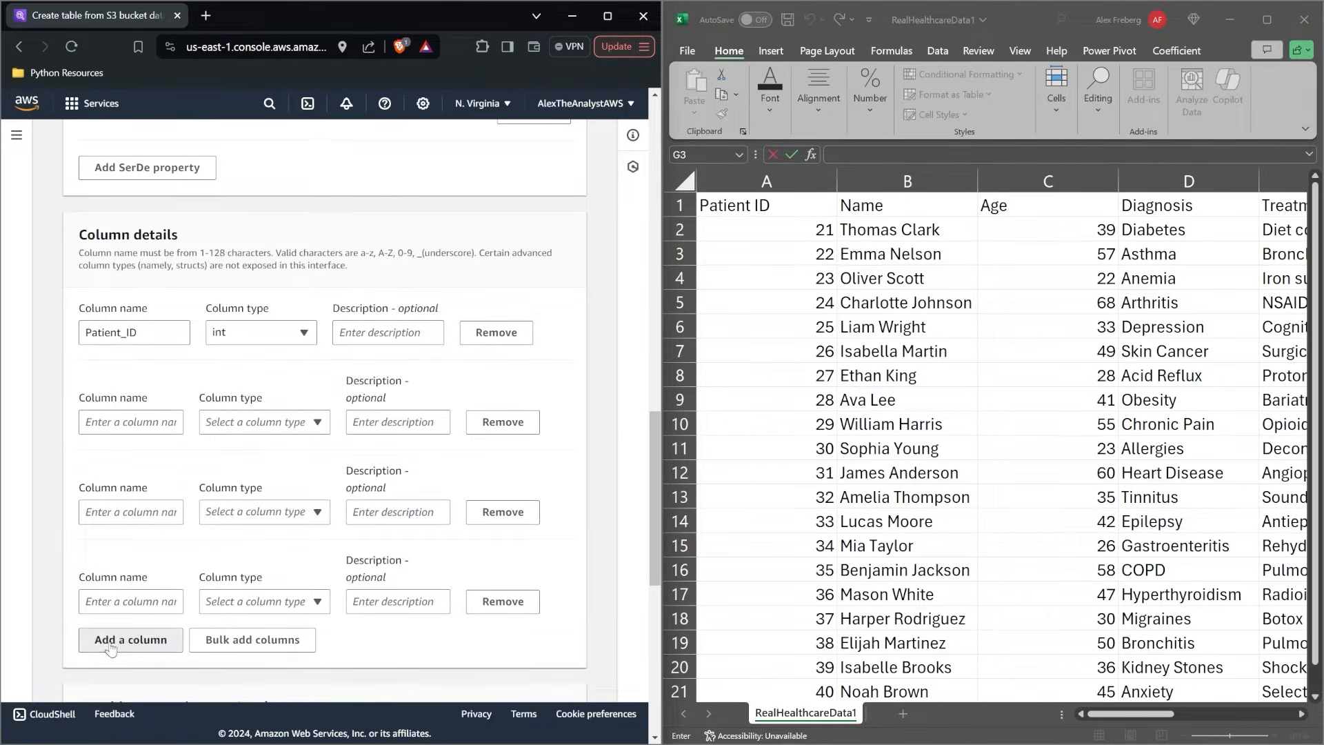
{"action": "left_click", "coordinate": [112, 639]}
Name the four new columns Name, Age, Diagnosis and Treatment, and view the remaining headers in the RealHealthcareData1 worksheet.
{"action": "left_click", "coordinate": [141, 424]}
{"action": "type", "text": "Nam"}
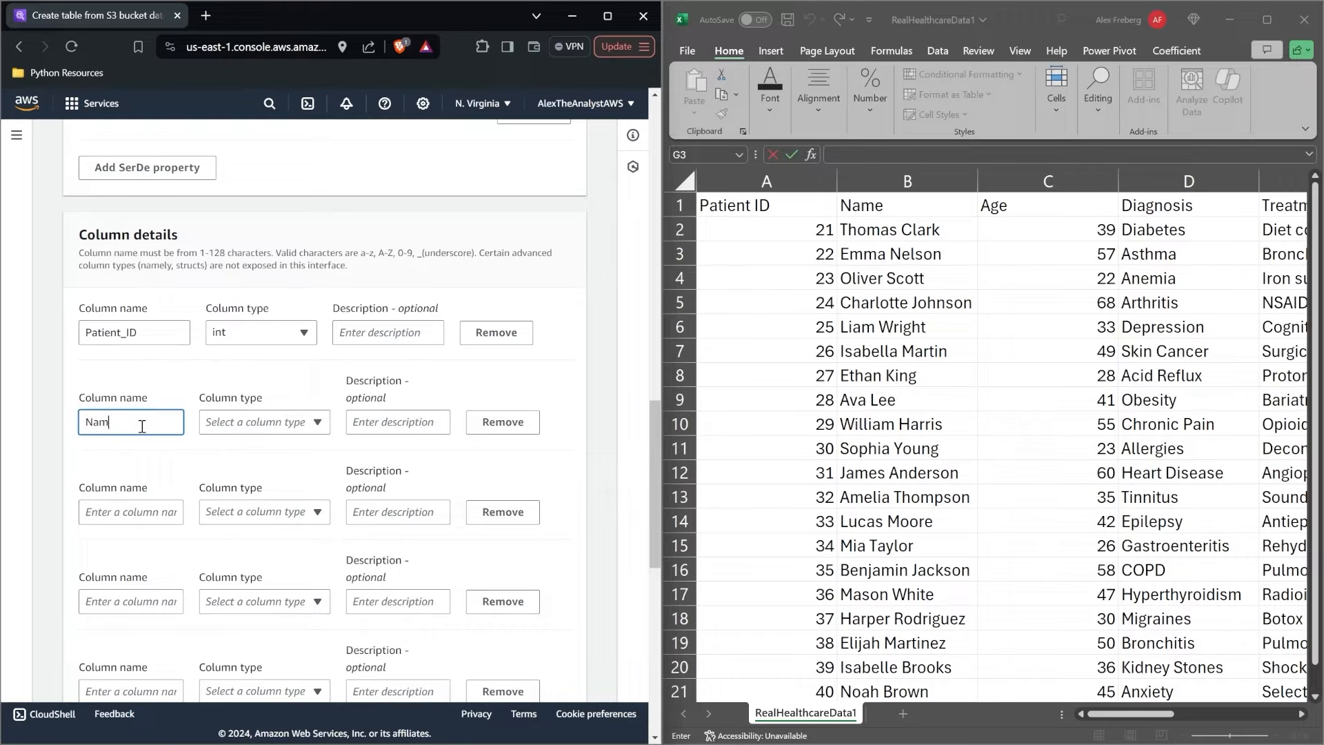
{"action": "left_click", "coordinate": [116, 514]}
{"action": "type", "text": "Age"}
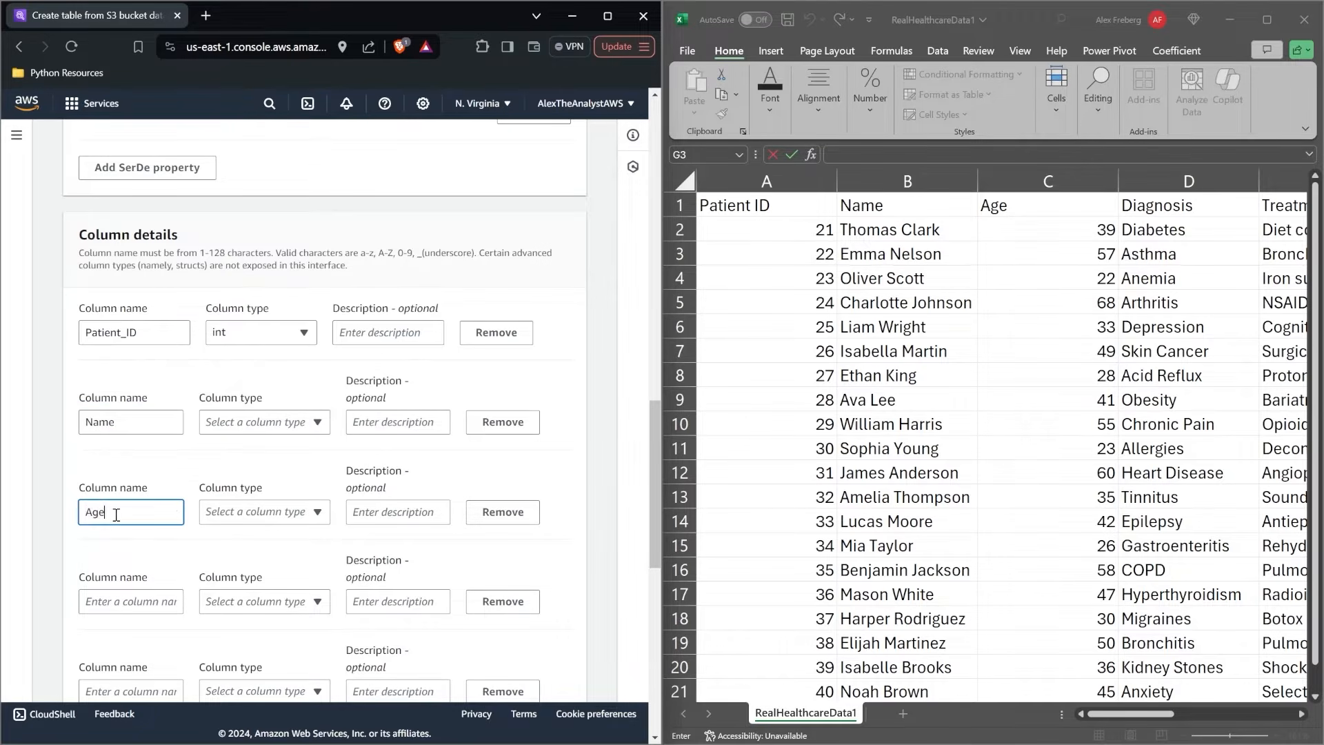
{"action": "scroll", "coordinate": [116, 514], "scroll_direction": "down", "scroll_amount": 1}
{"action": "left_click", "coordinate": [146, 555]}
{"action": "left_click", "coordinate": [148, 546]}
{"action": "type", "text": "Diagnosis"}
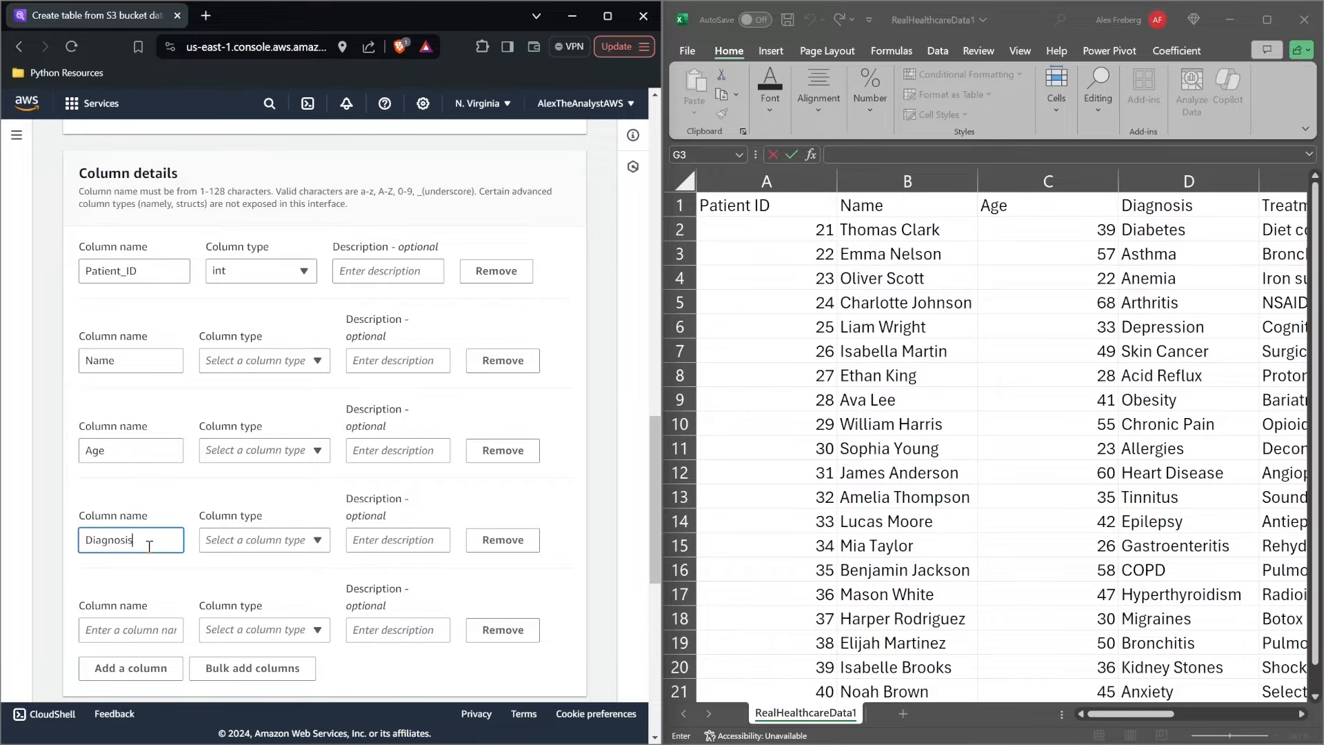
{"action": "left_click", "coordinate": [122, 641]}
{"action": "type", "text": "Treatment"}
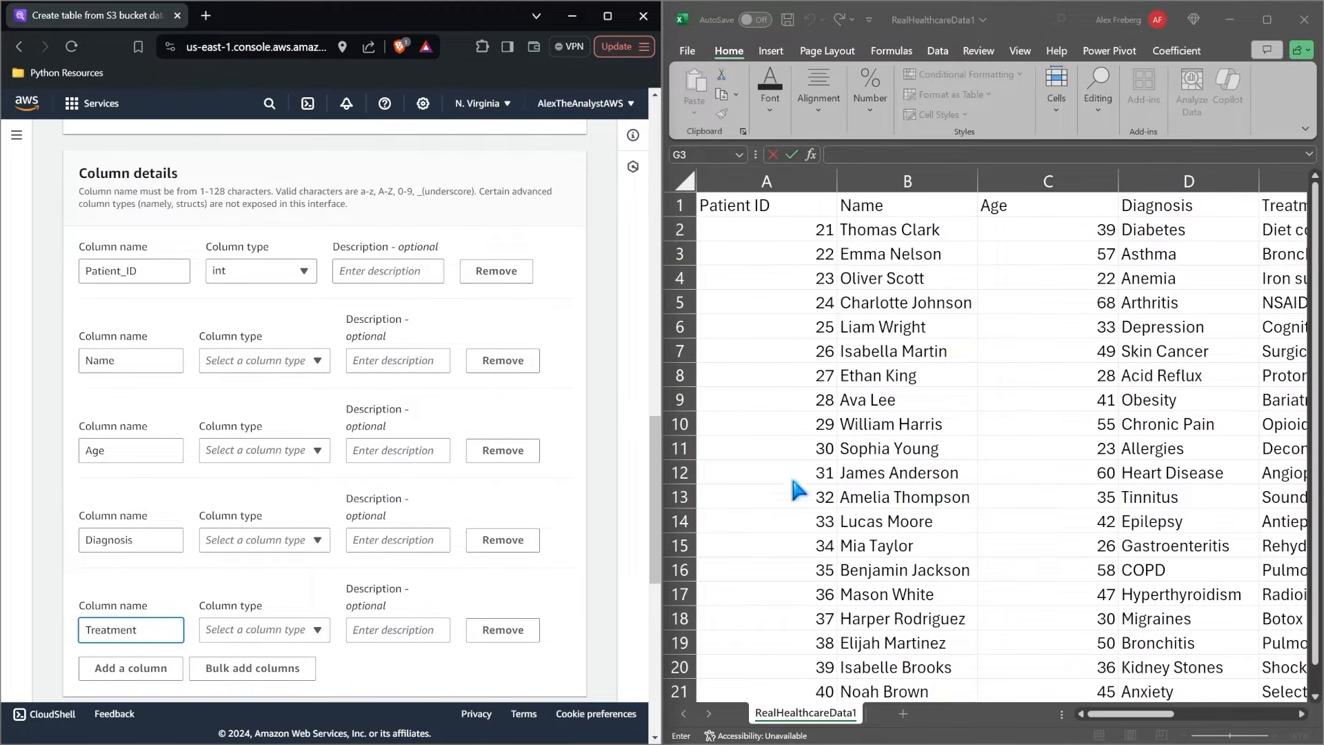
{"action": "left_click", "coordinate": [866, 412]}
{"action": "scroll", "coordinate": [867, 412], "scroll_direction": "right", "scroll_amount": 4}
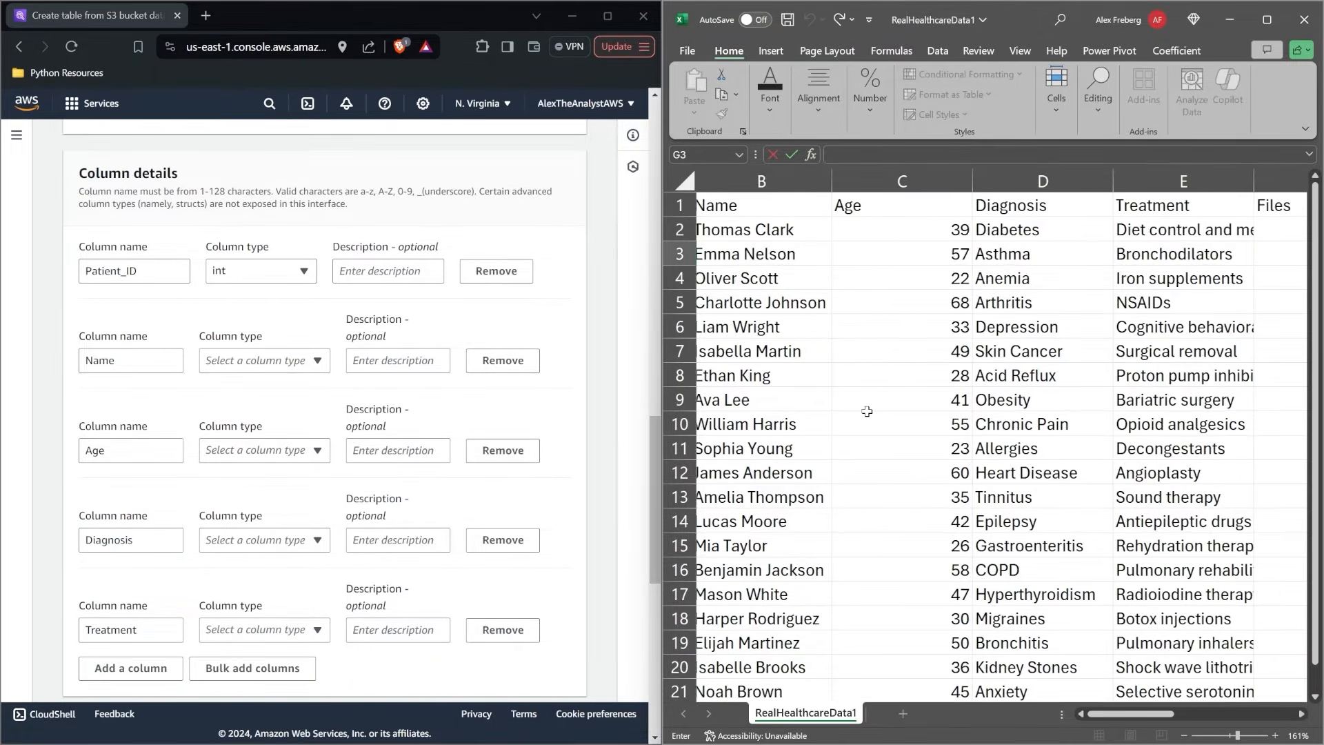
Add a sixth column named Files below Treatment in the column details.
{"action": "scroll", "coordinate": [201, 484], "scroll_direction": "down", "scroll_amount": 1}
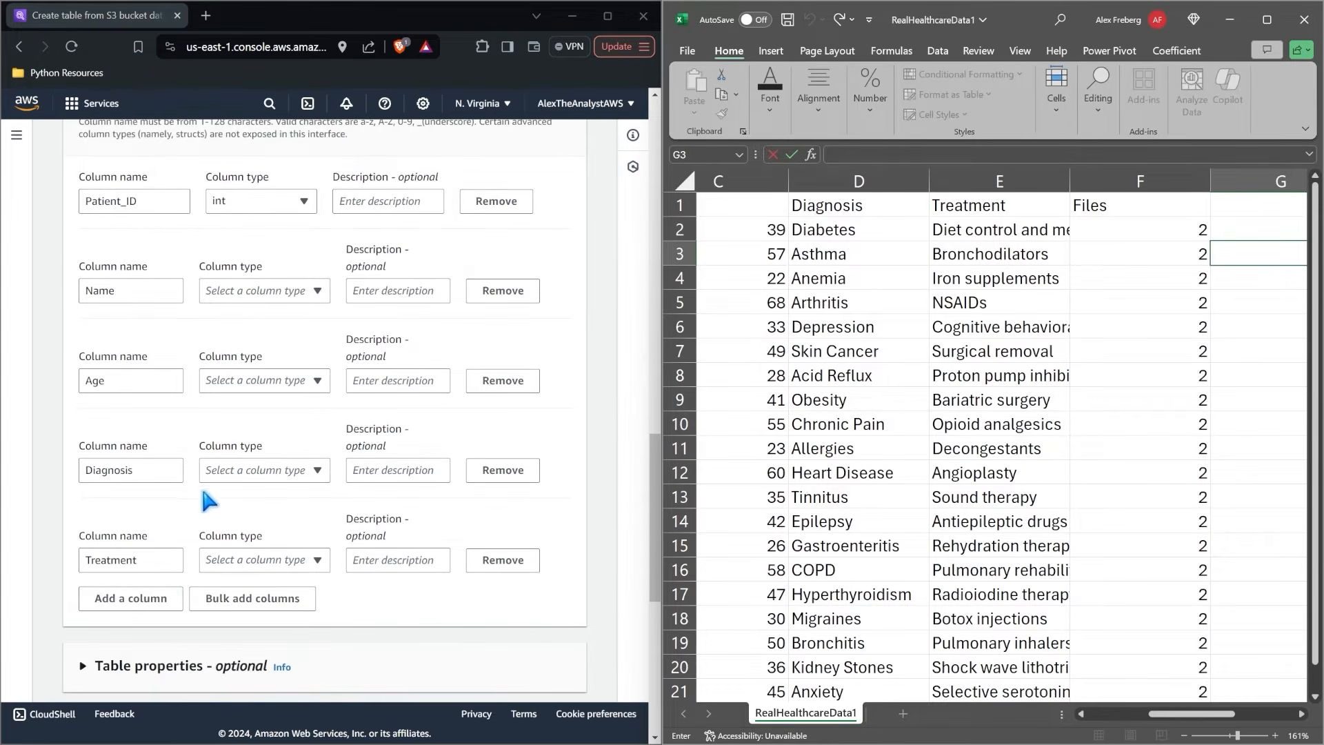
{"action": "left_click", "coordinate": [127, 599]}
{"action": "left_click", "coordinate": [111, 650]}
{"action": "type", "text": "Files"}
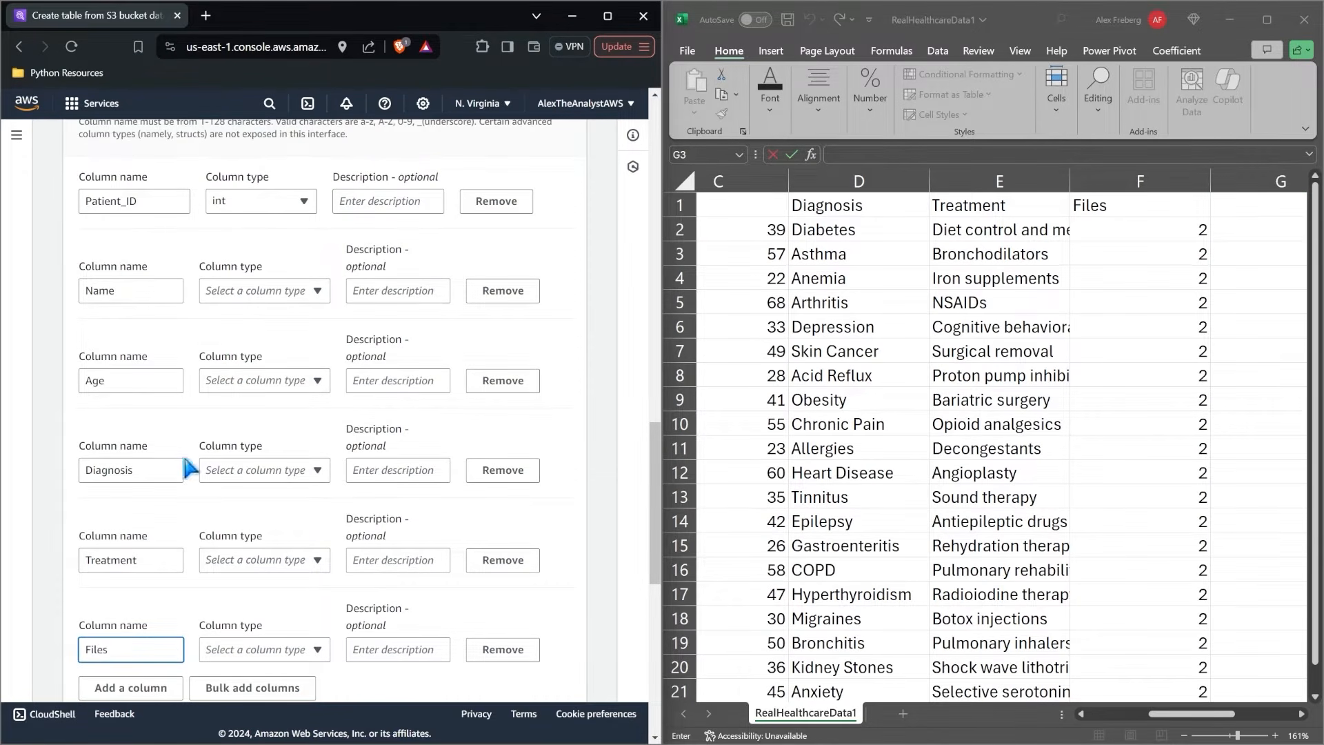
Rename the Name column to Full_Name in the column details.
{"action": "scroll", "coordinate": [228, 366], "scroll_direction": "up", "scroll_amount": 1}
{"action": "left_click", "coordinate": [146, 346]}
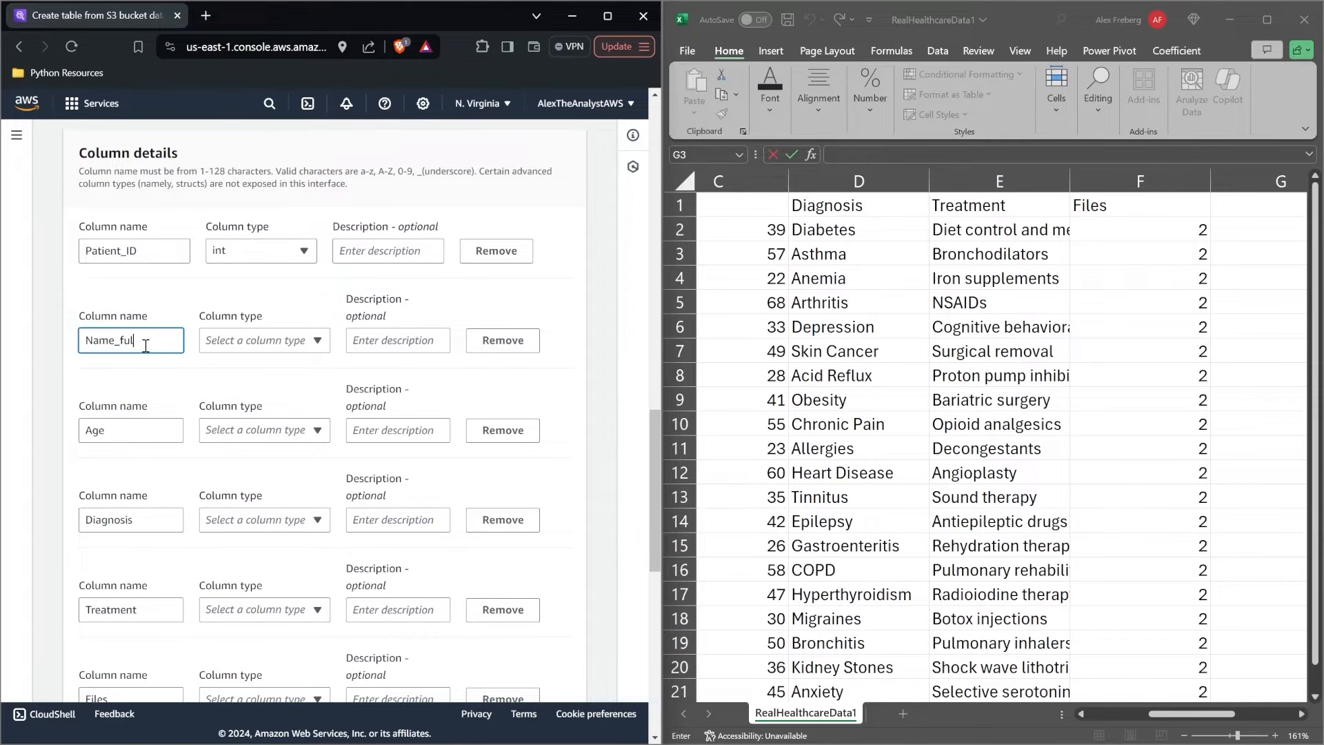
{"action": "left_click", "coordinate": [828, 297]}
{"action": "scroll", "coordinate": [831, 294], "scroll_direction": "left", "scroll_amount": 3}
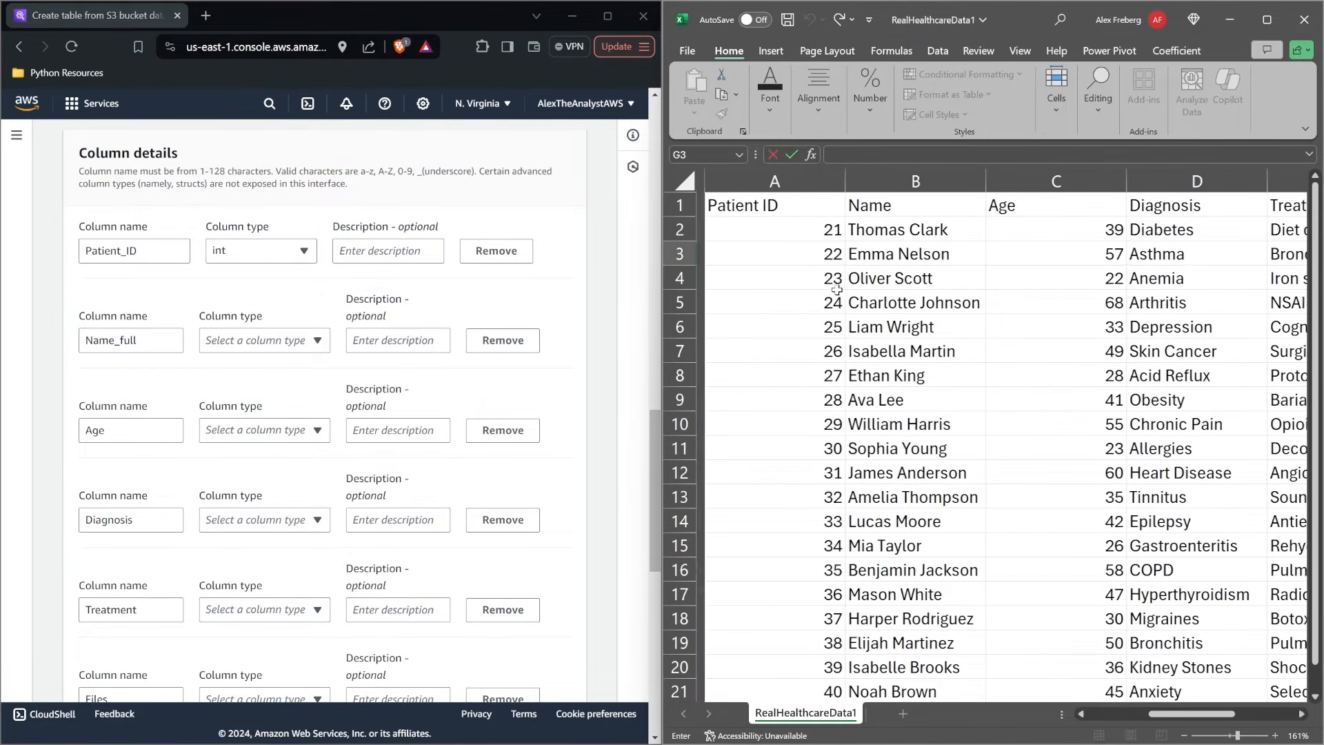
{"action": "left_click_drag", "start_coordinate": [155, 342], "coordinate": [45, 358]}
{"action": "type", "text": "Full_Name"}
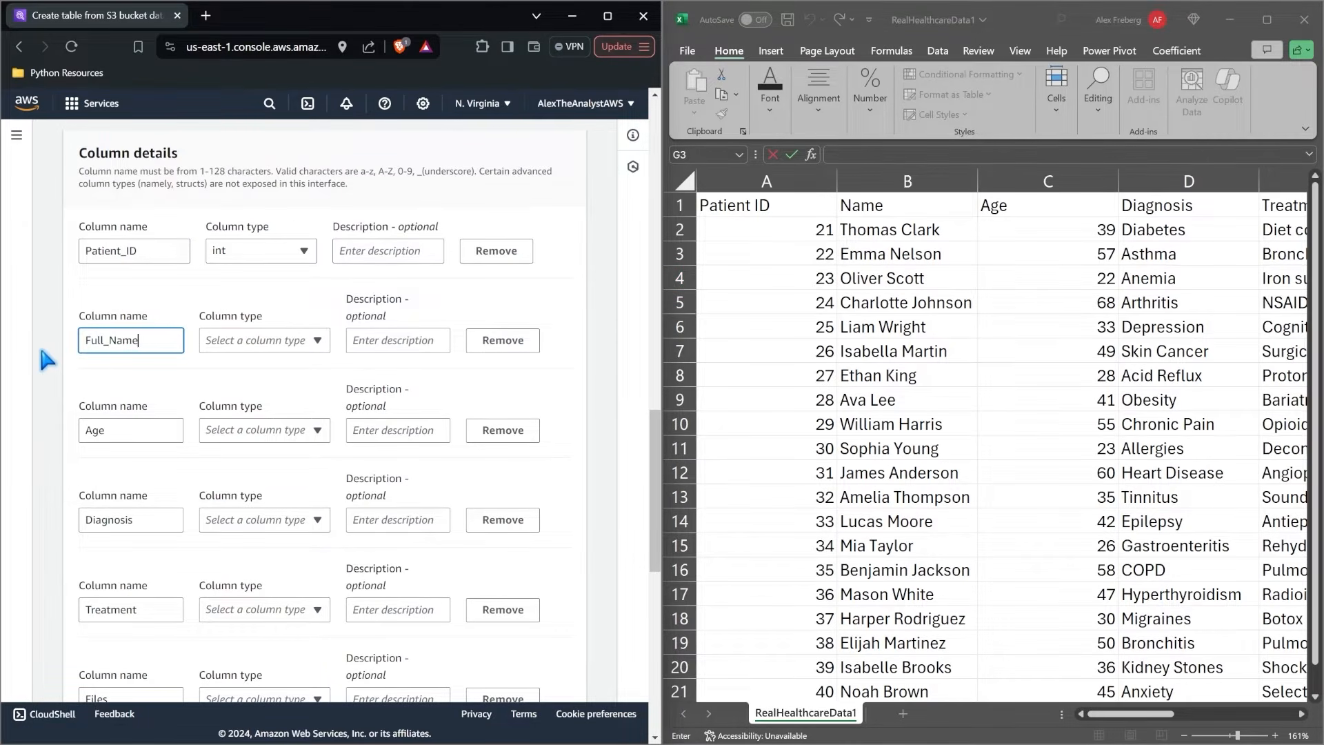
Set the column type of Full_Name to string and of Age to int.
{"action": "left_click", "coordinate": [264, 344]}
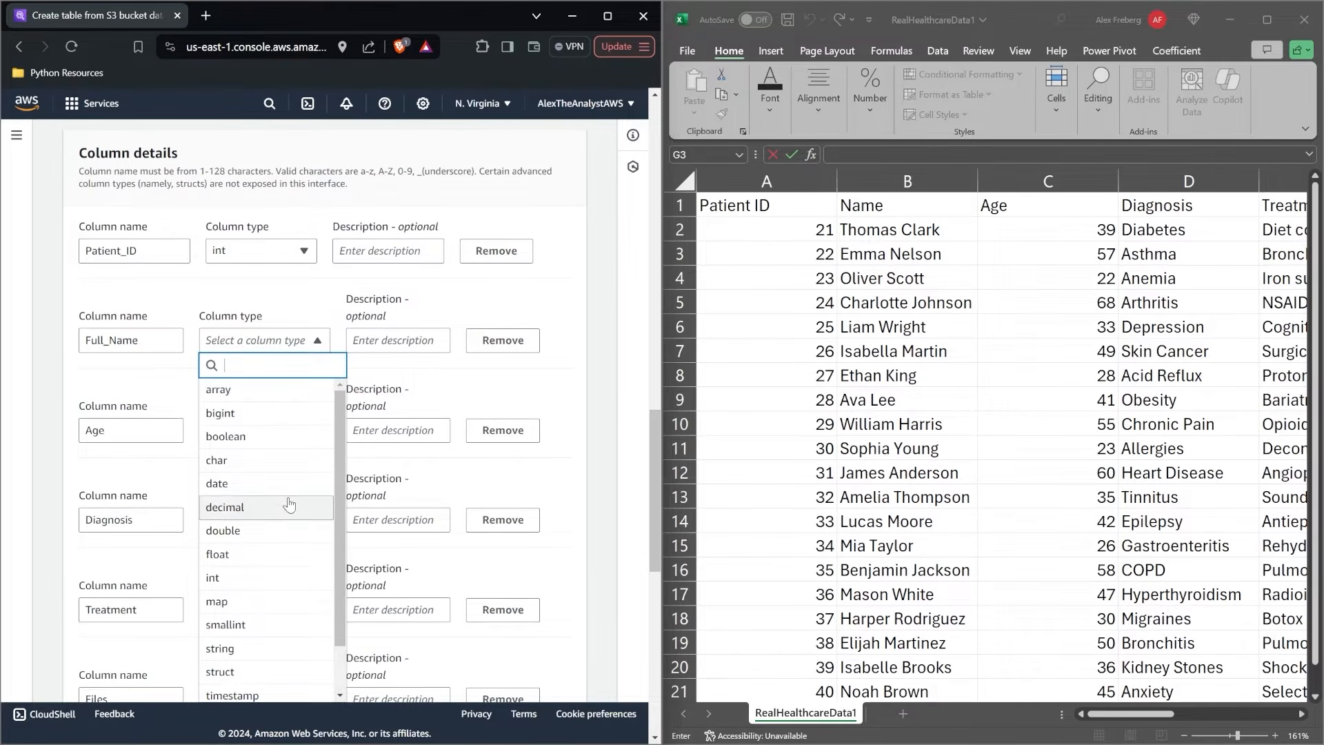
{"action": "scroll", "coordinate": [289, 505], "scroll_direction": "down", "scroll_amount": 2}
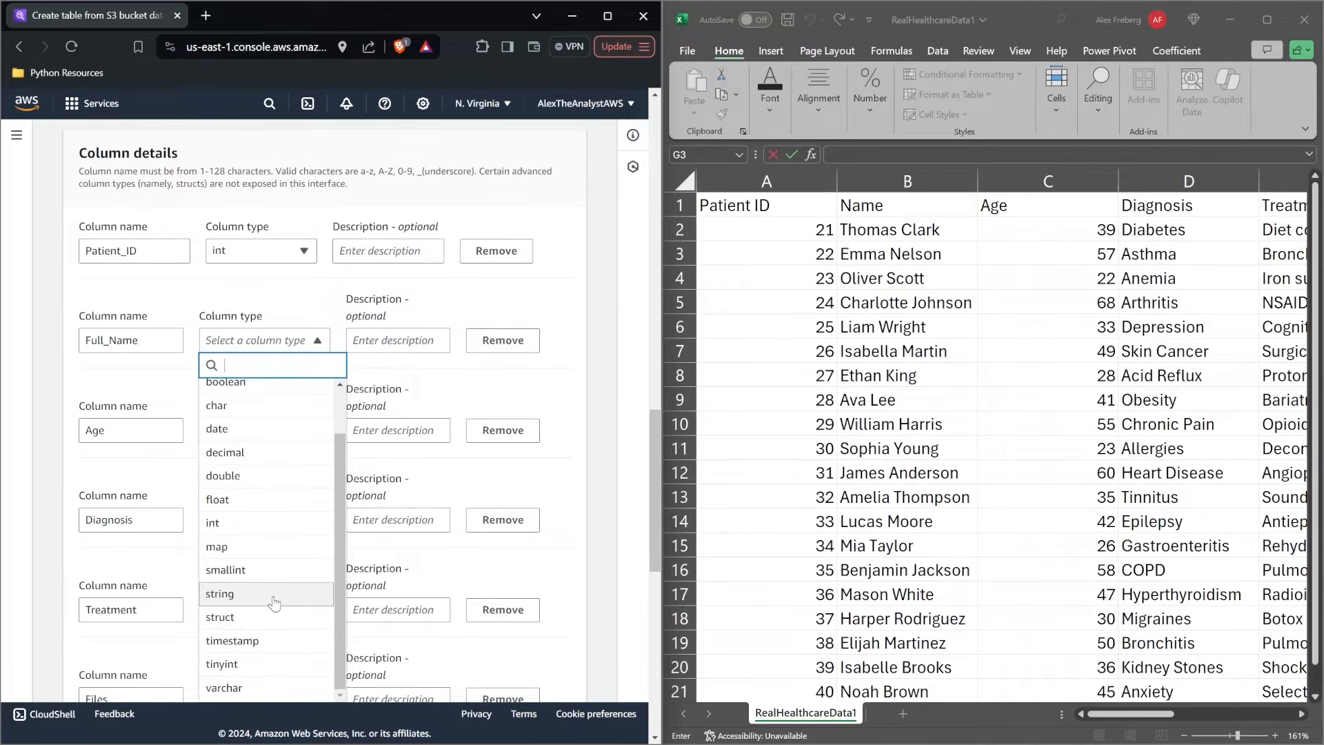
{"action": "scroll", "coordinate": [262, 531], "scroll_direction": "up", "scroll_amount": 2}
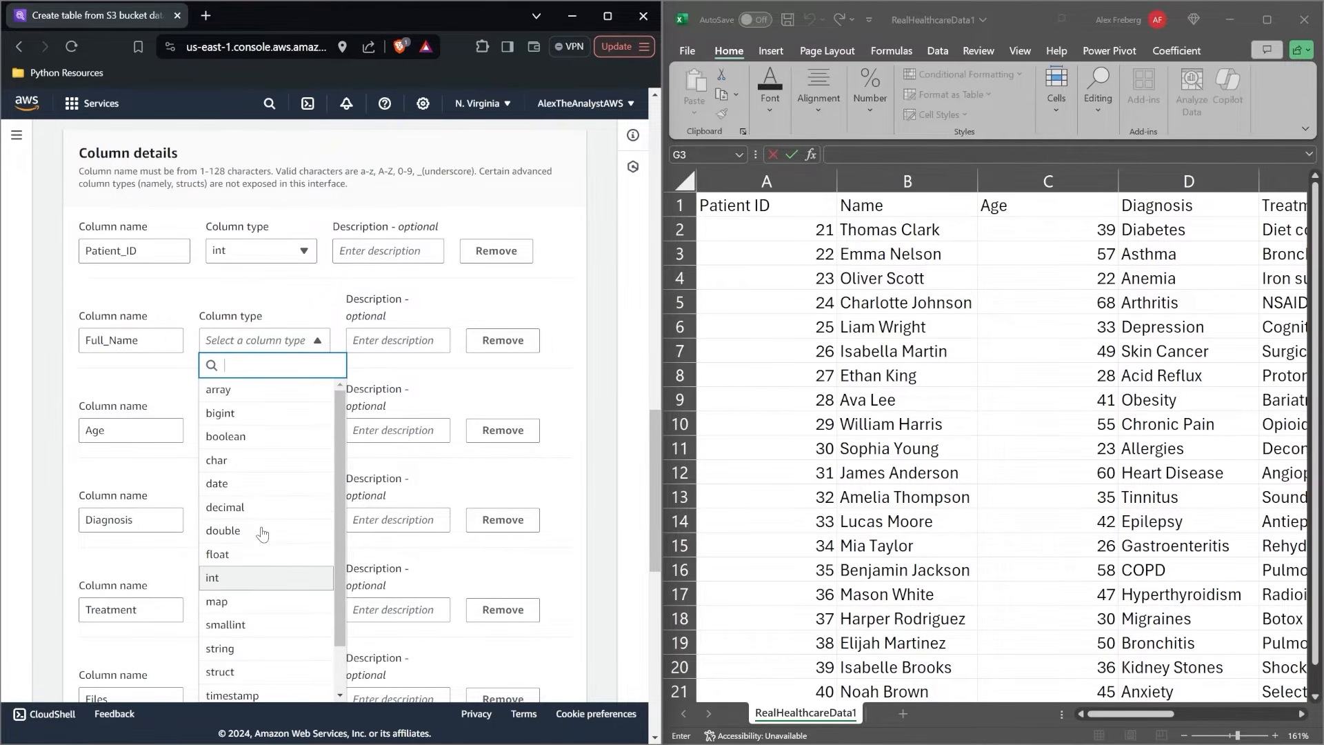
{"action": "scroll", "coordinate": [262, 533], "scroll_direction": "down", "scroll_amount": 2}
{"action": "left_click", "coordinate": [247, 596]}
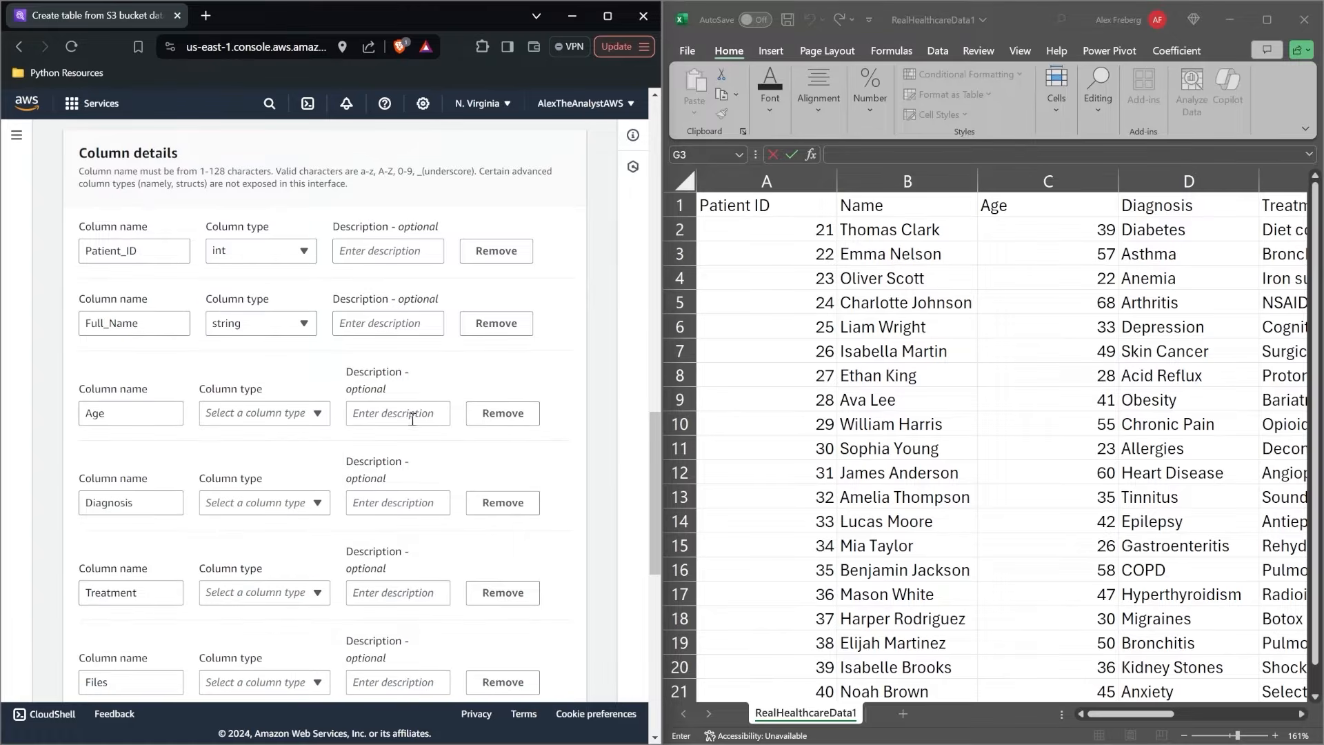
{"action": "left_click", "coordinate": [269, 413]}
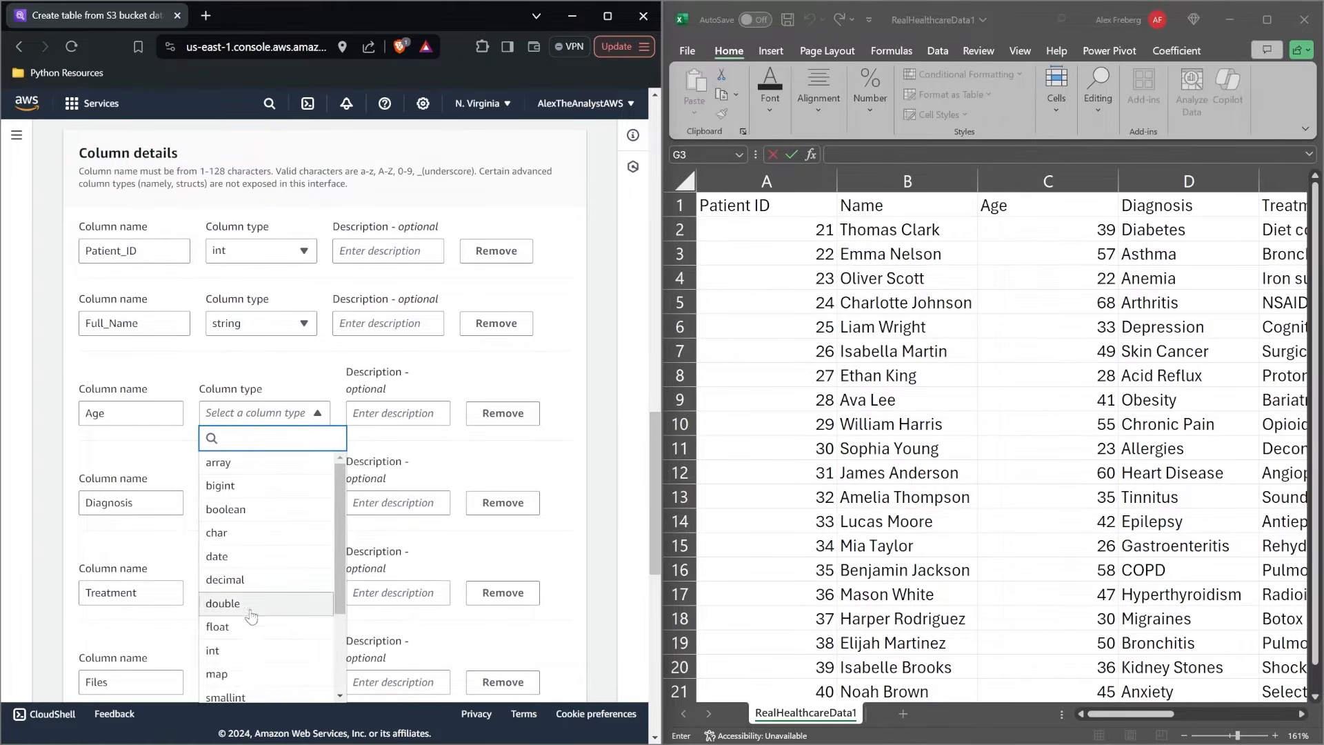
{"action": "left_click", "coordinate": [252, 654]}
Set the column type of both Diagnosis and Treatment to string, checking their values in the worksheet.
{"action": "scroll", "coordinate": [255, 659], "scroll_direction": "down", "scroll_amount": 3}
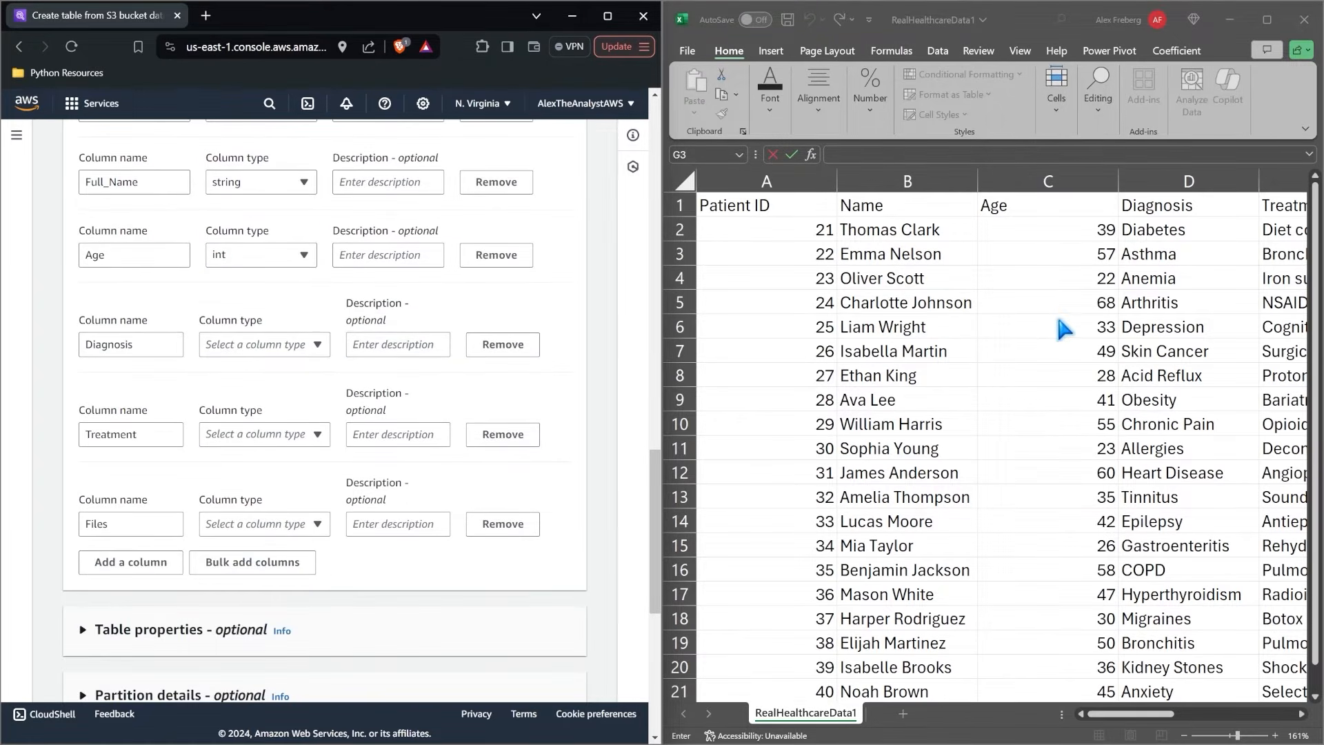
{"action": "scroll", "coordinate": [1062, 325], "scroll_direction": "right", "scroll_amount": 5}
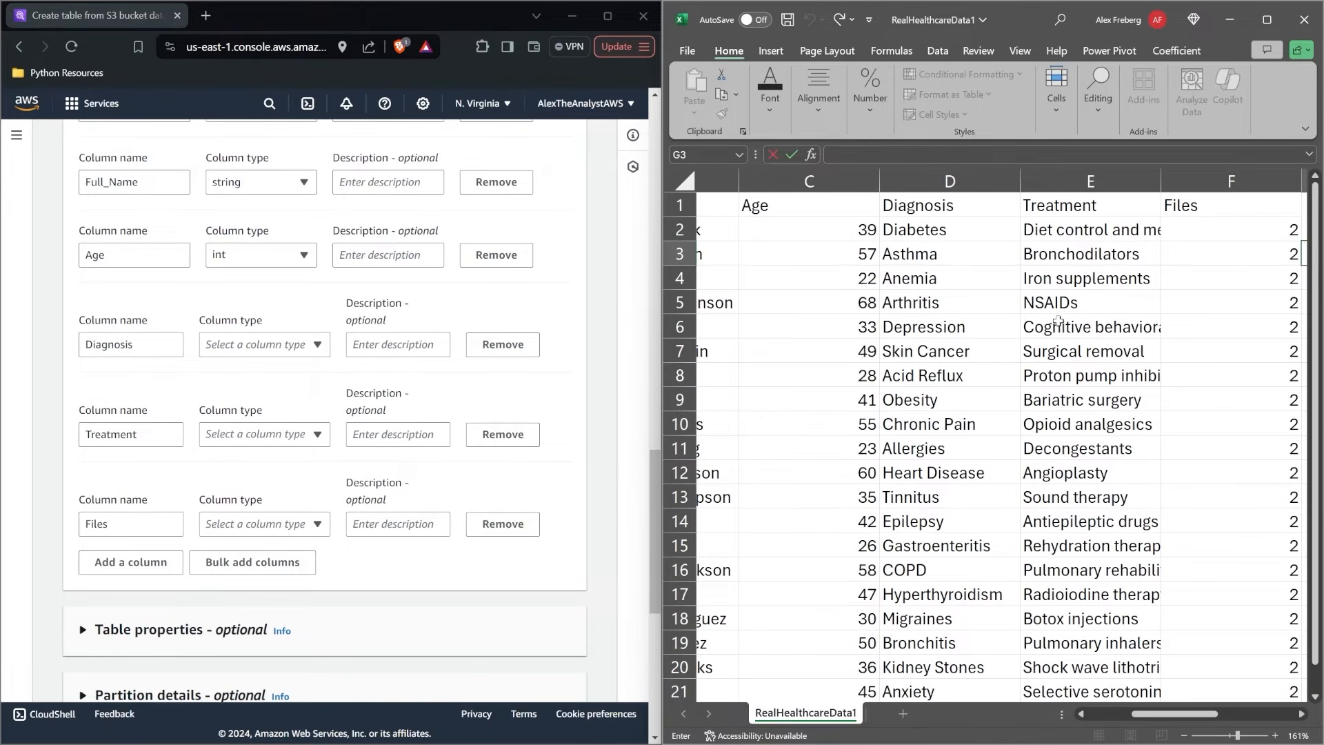
{"action": "left_click", "coordinate": [314, 344]}
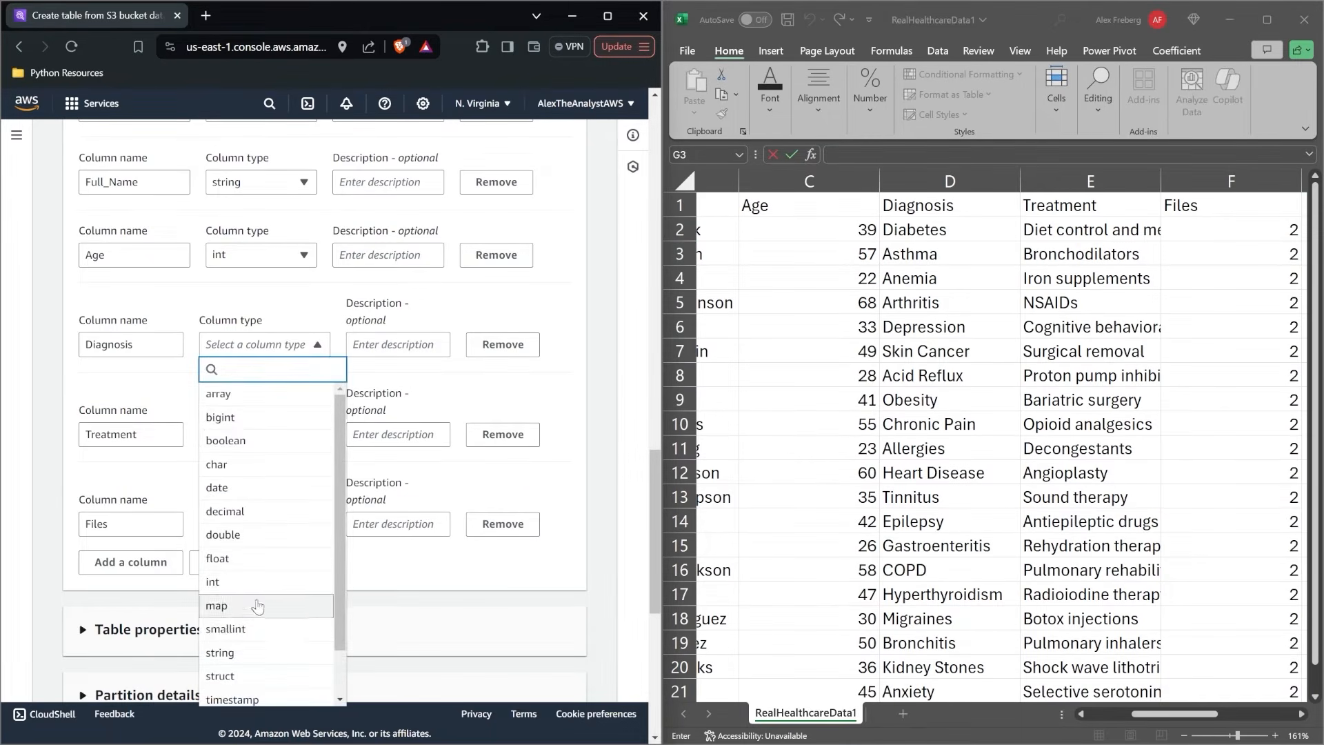
{"action": "left_click", "coordinate": [247, 653]}
{"action": "left_click", "coordinate": [293, 419]}
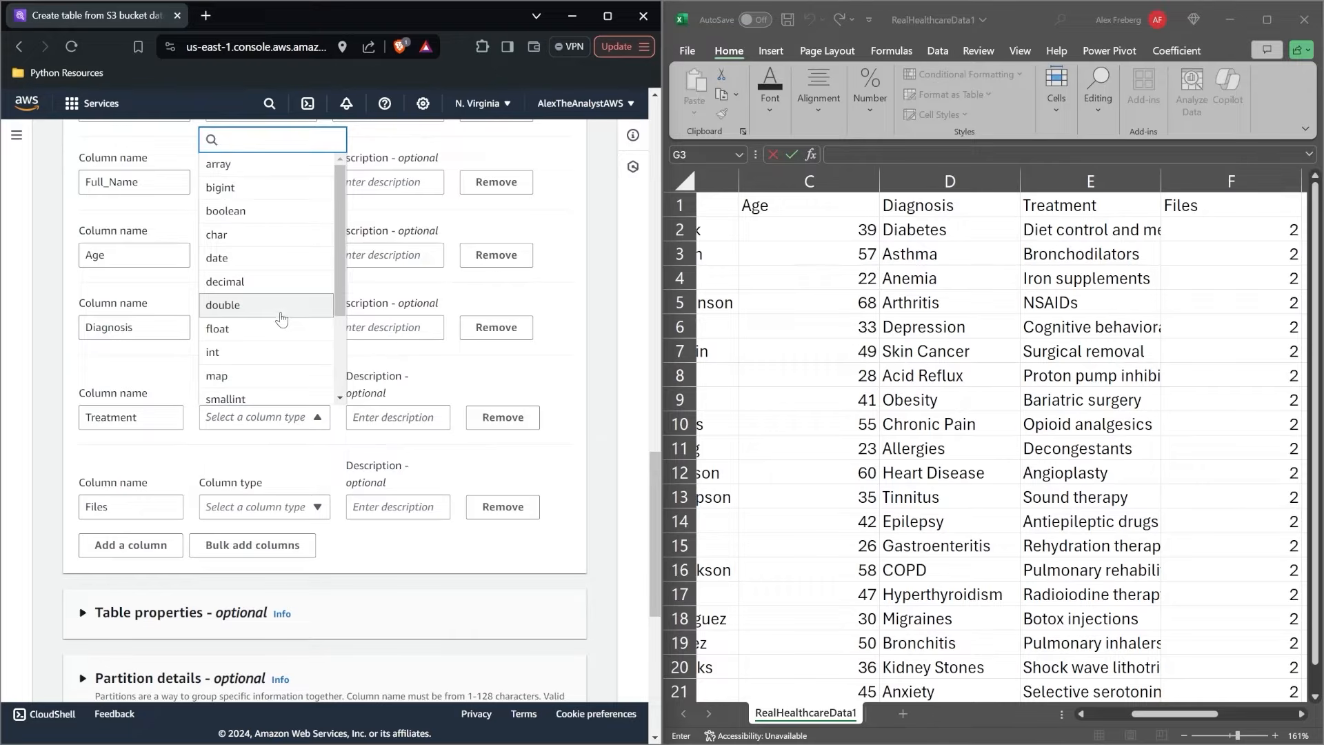
{"action": "scroll", "coordinate": [282, 318], "scroll_direction": "down", "scroll_amount": 2}
{"action": "left_click", "coordinate": [261, 298]}
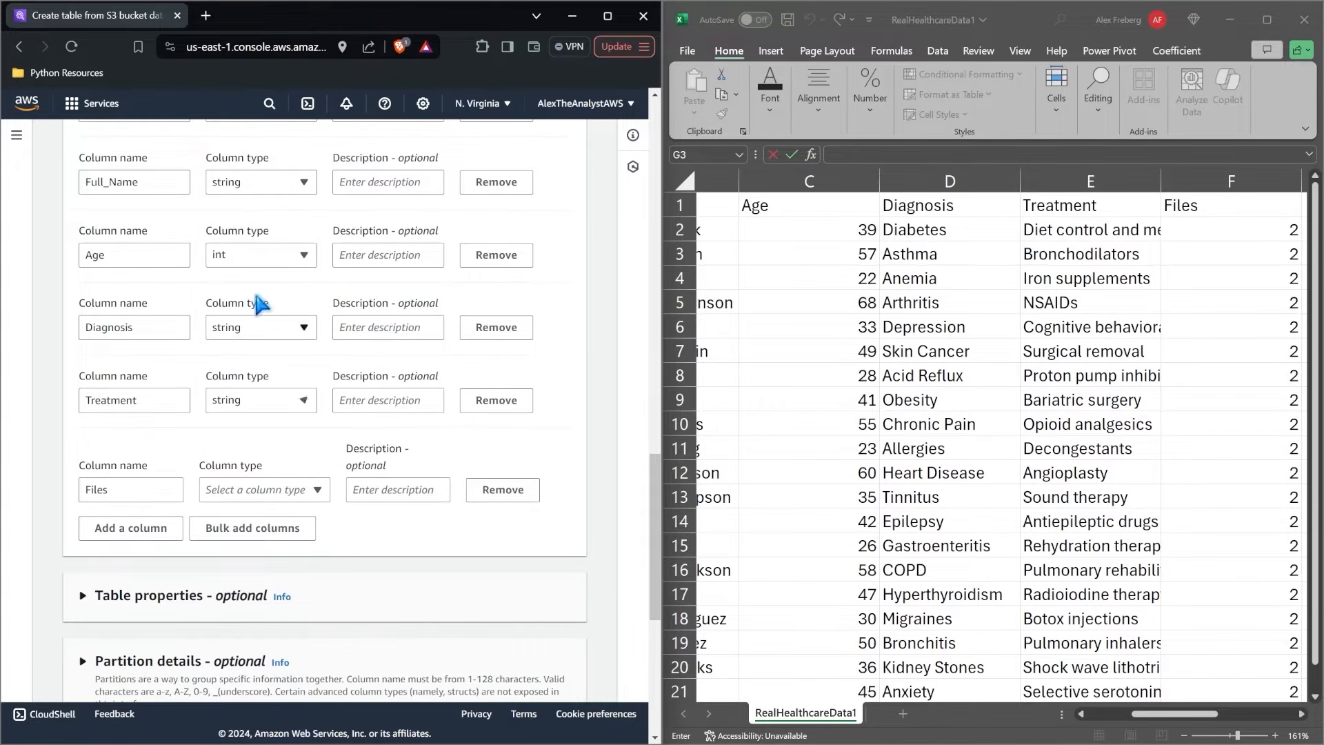
Set the Files column type to int and maximize the browser window.
{"action": "left_click", "coordinate": [267, 491]}
{"action": "left_click", "coordinate": [275, 354]}
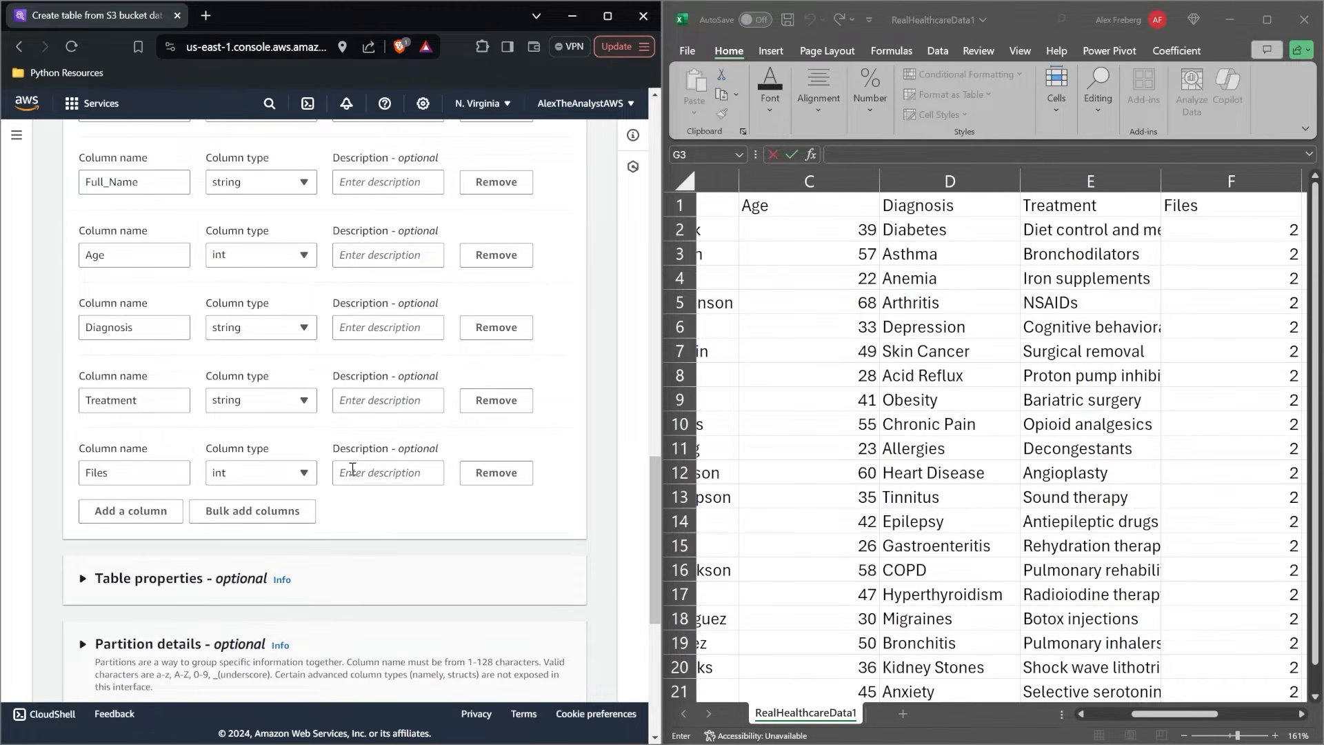
{"action": "left_click", "coordinate": [607, 15]}
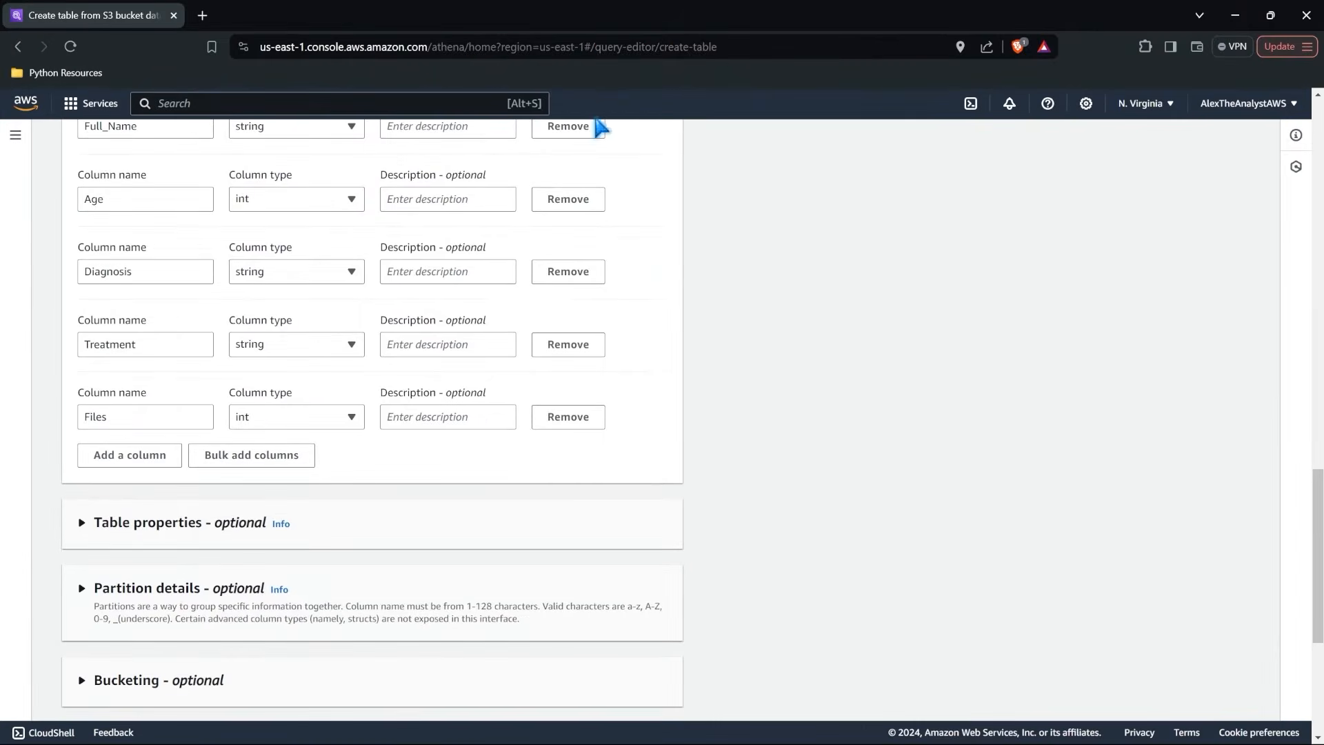
Expand the optional table properties and examine the write compression formats and the other property settings.
{"action": "scroll", "coordinate": [302, 390], "scroll_direction": "down", "scroll_amount": 2}
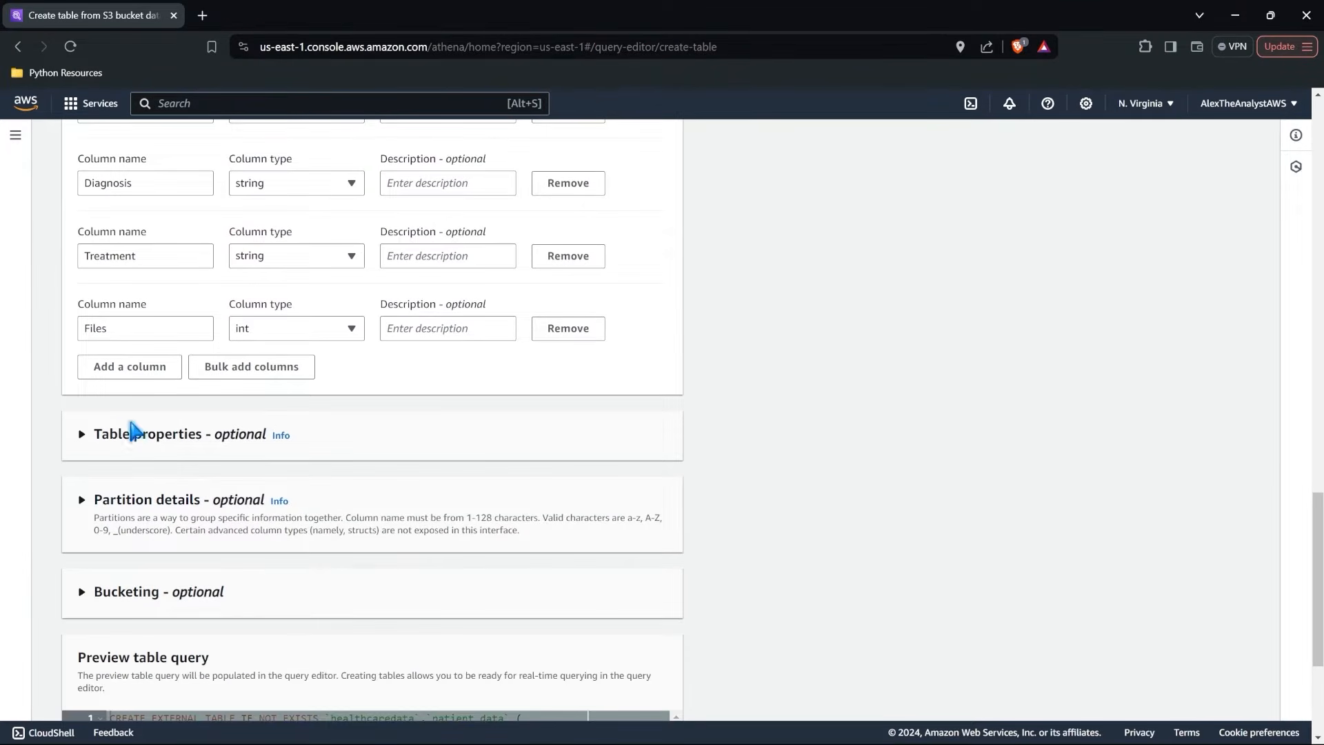
{"action": "left_click", "coordinate": [83, 435]}
{"action": "scroll", "coordinate": [83, 438], "scroll_direction": "down", "scroll_amount": 4}
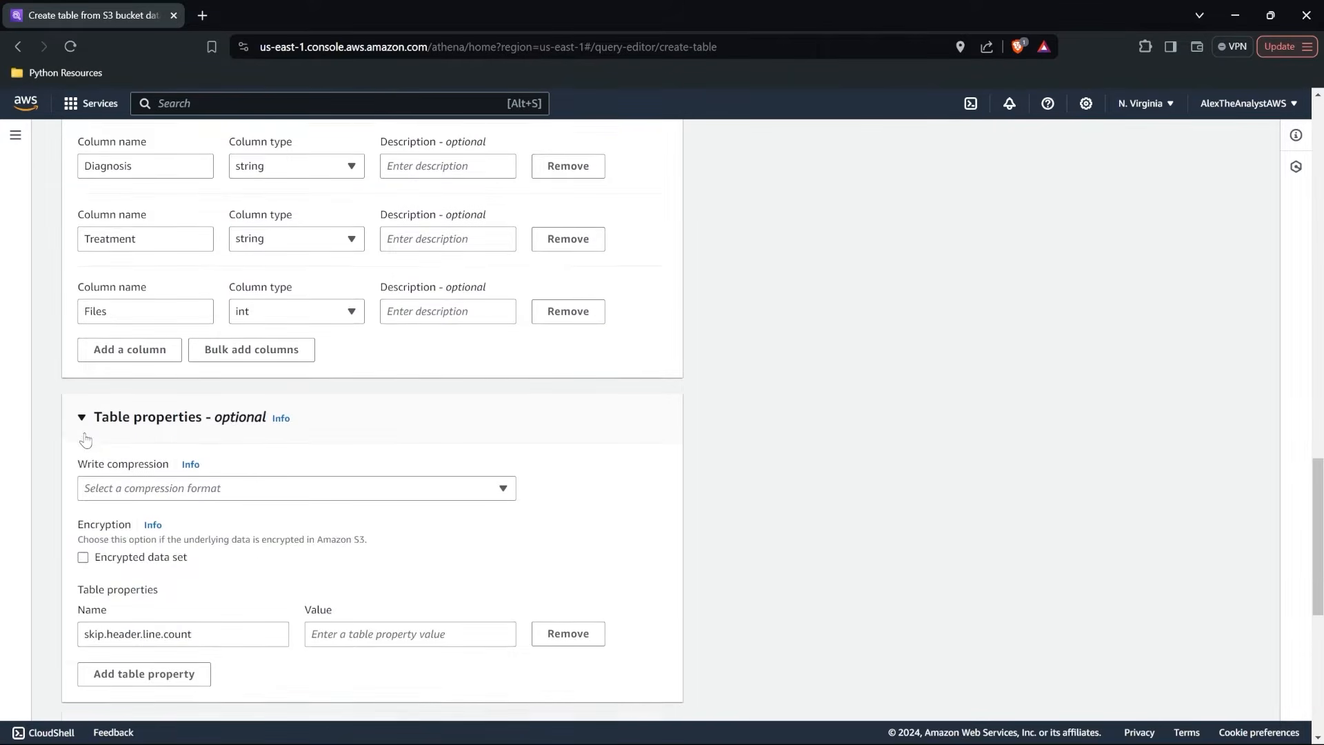
{"action": "left_click", "coordinate": [220, 346]}
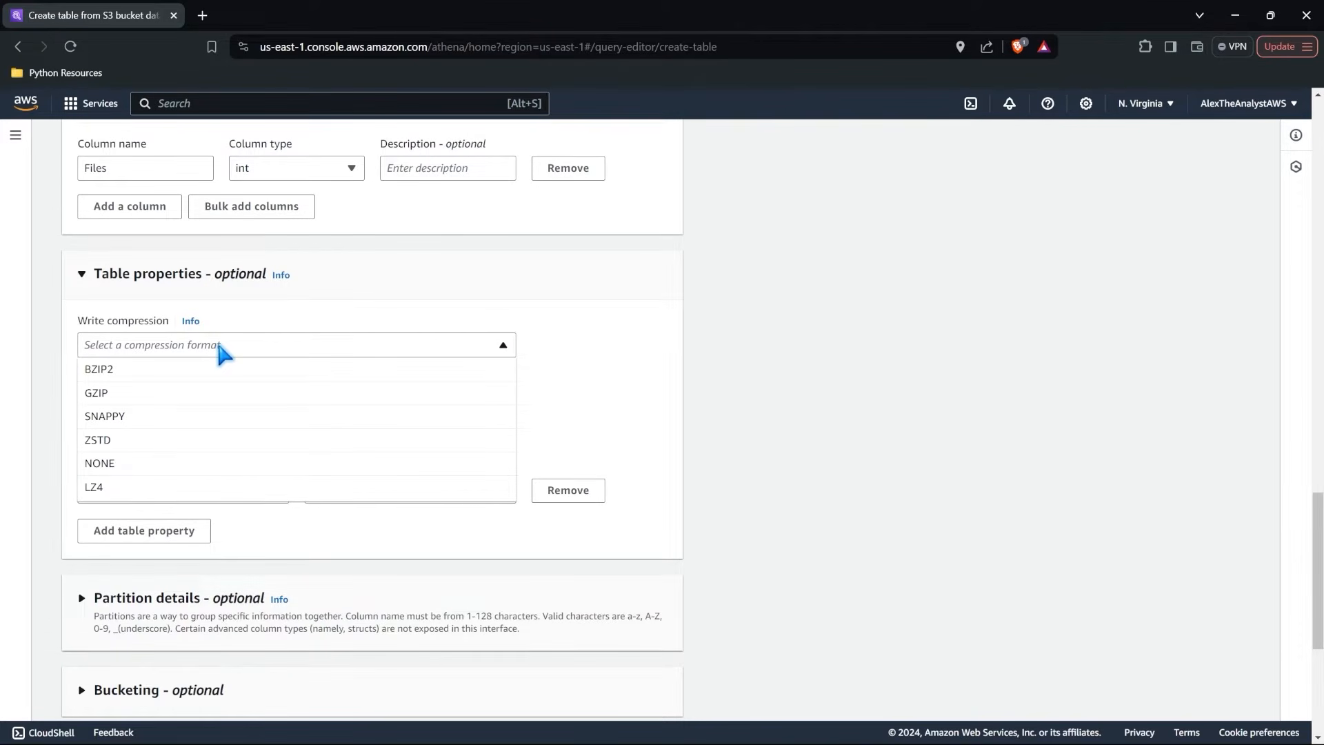
{"action": "left_click", "coordinate": [296, 321]}
{"action": "scroll", "coordinate": [296, 320], "scroll_direction": "down", "scroll_amount": 2}
{"action": "scroll", "coordinate": [298, 320], "scroll_direction": "down", "scroll_amount": 4}
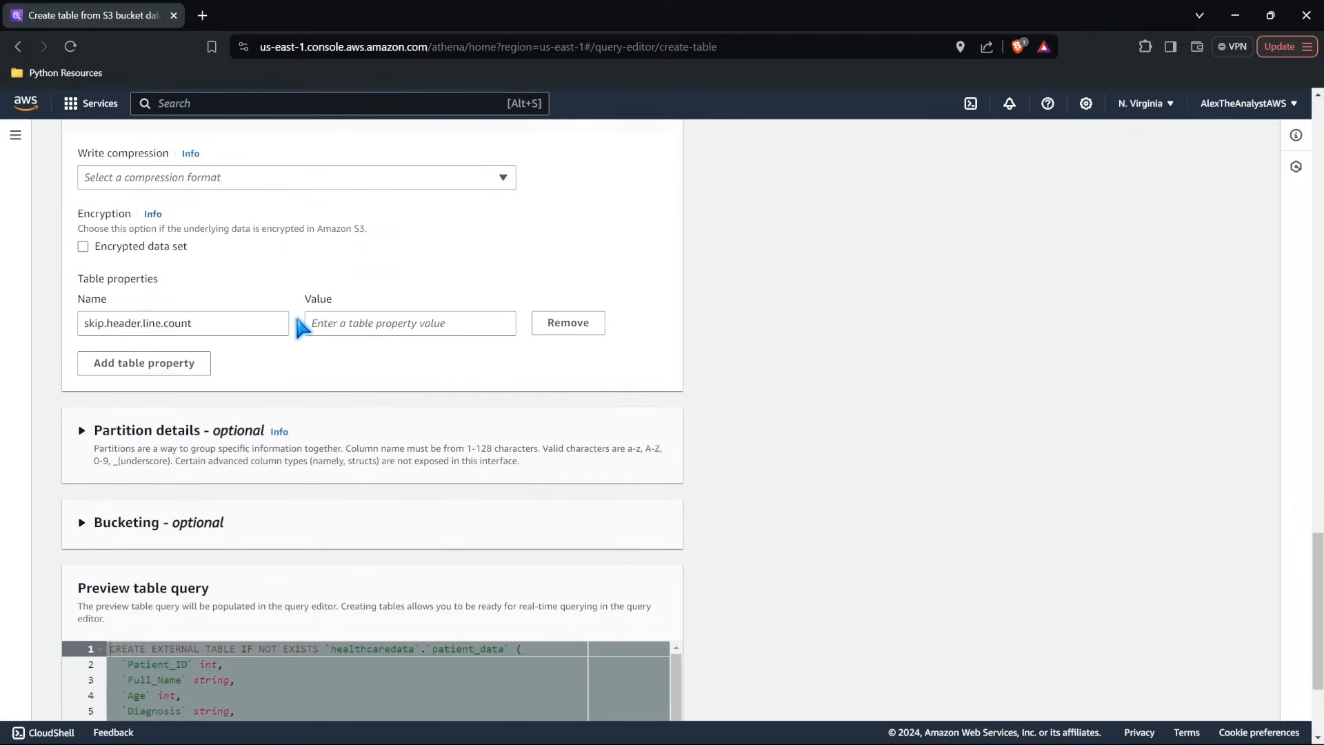
Expand the optional partition details and bucketing sections and review their descriptions and fields.
{"action": "left_click", "coordinate": [80, 311]}
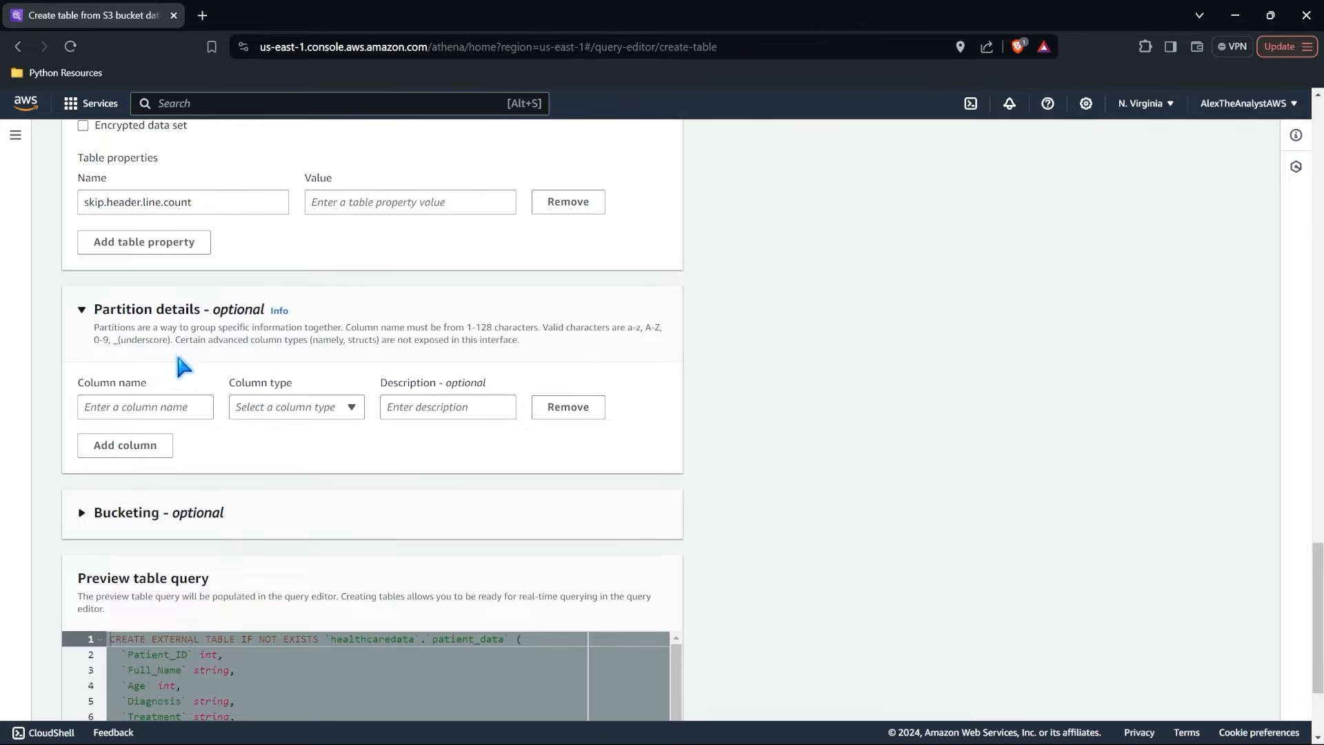
{"action": "left_click_drag", "start_coordinate": [97, 327], "coordinate": [347, 327]}
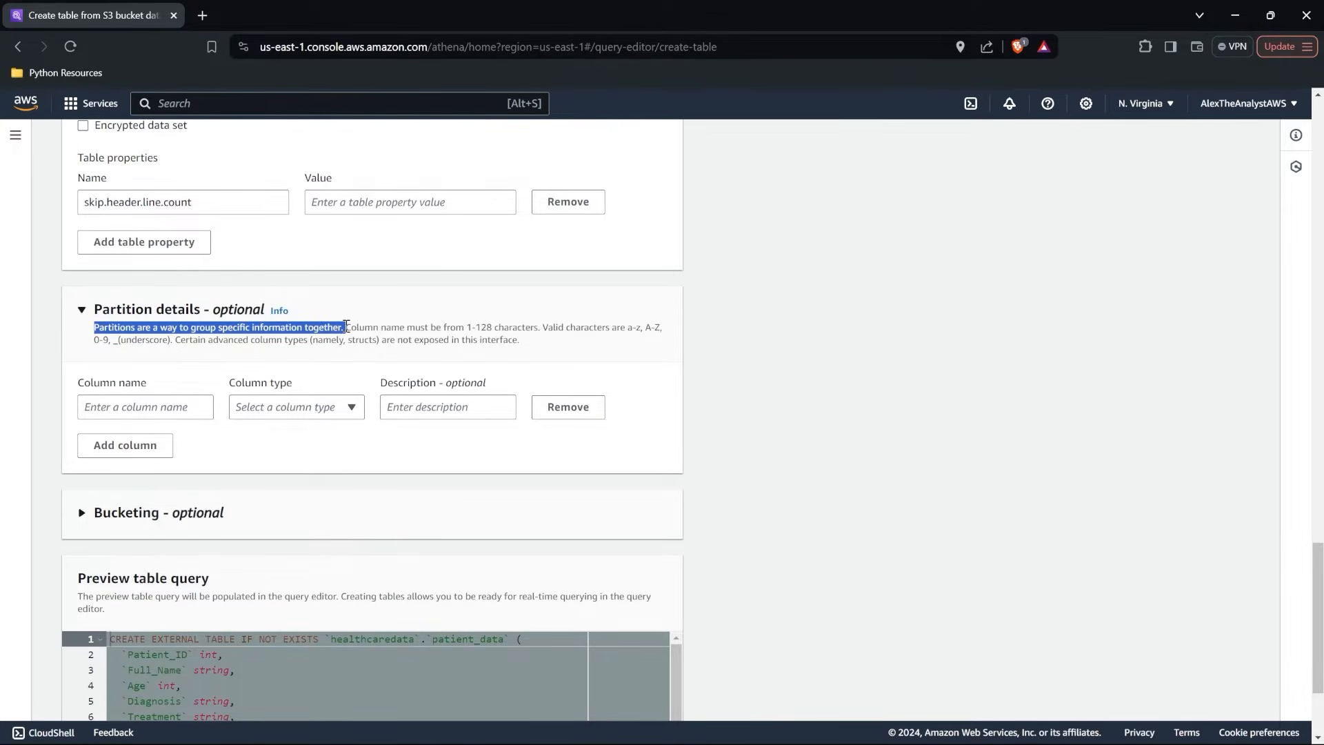
{"action": "left_click", "coordinate": [324, 463]}
{"action": "scroll", "coordinate": [324, 467], "scroll_direction": "down", "scroll_amount": 2}
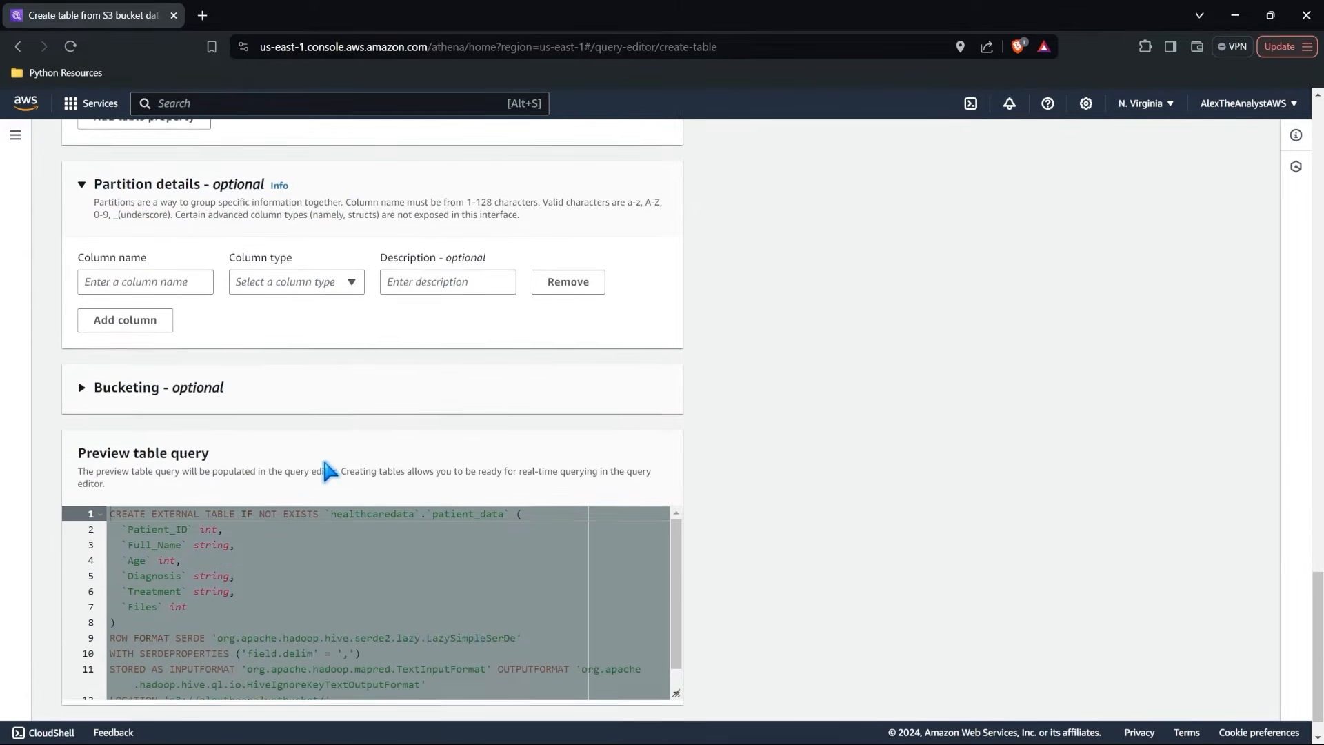
{"action": "left_click", "coordinate": [81, 388]}
{"action": "scroll", "coordinate": [150, 417], "scroll_direction": "down", "scroll_amount": 1}
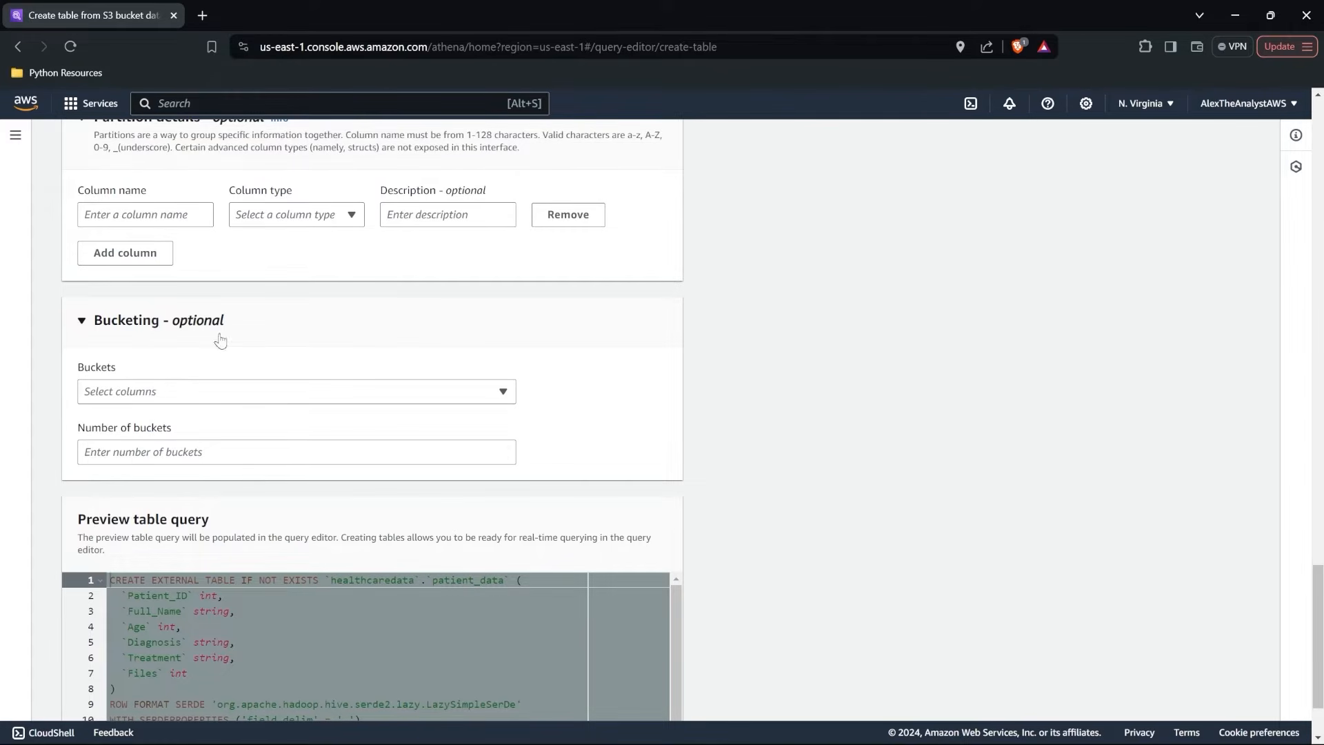
Try to create the patient_data table from the completed form and read the response.
{"action": "scroll", "coordinate": [38, 381], "scroll_direction": "down", "scroll_amount": 3}
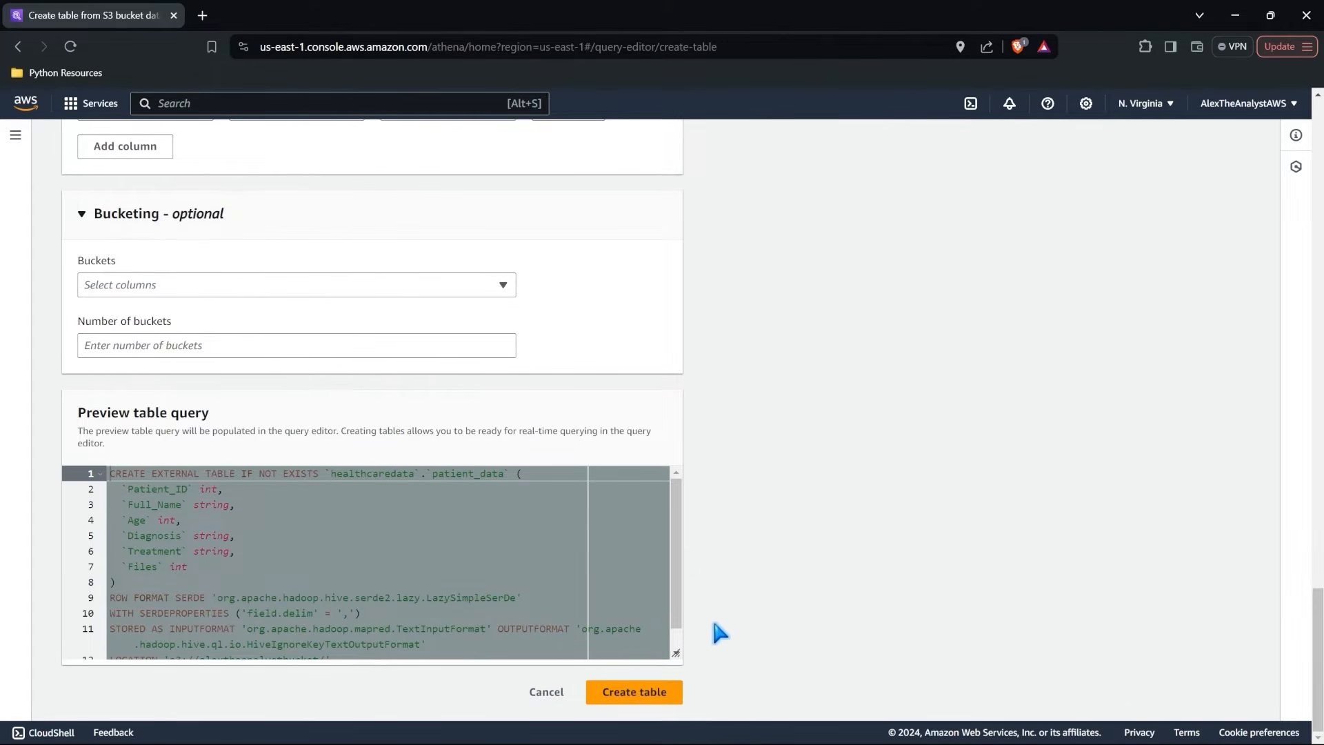
{"action": "left_click", "coordinate": [629, 691]}
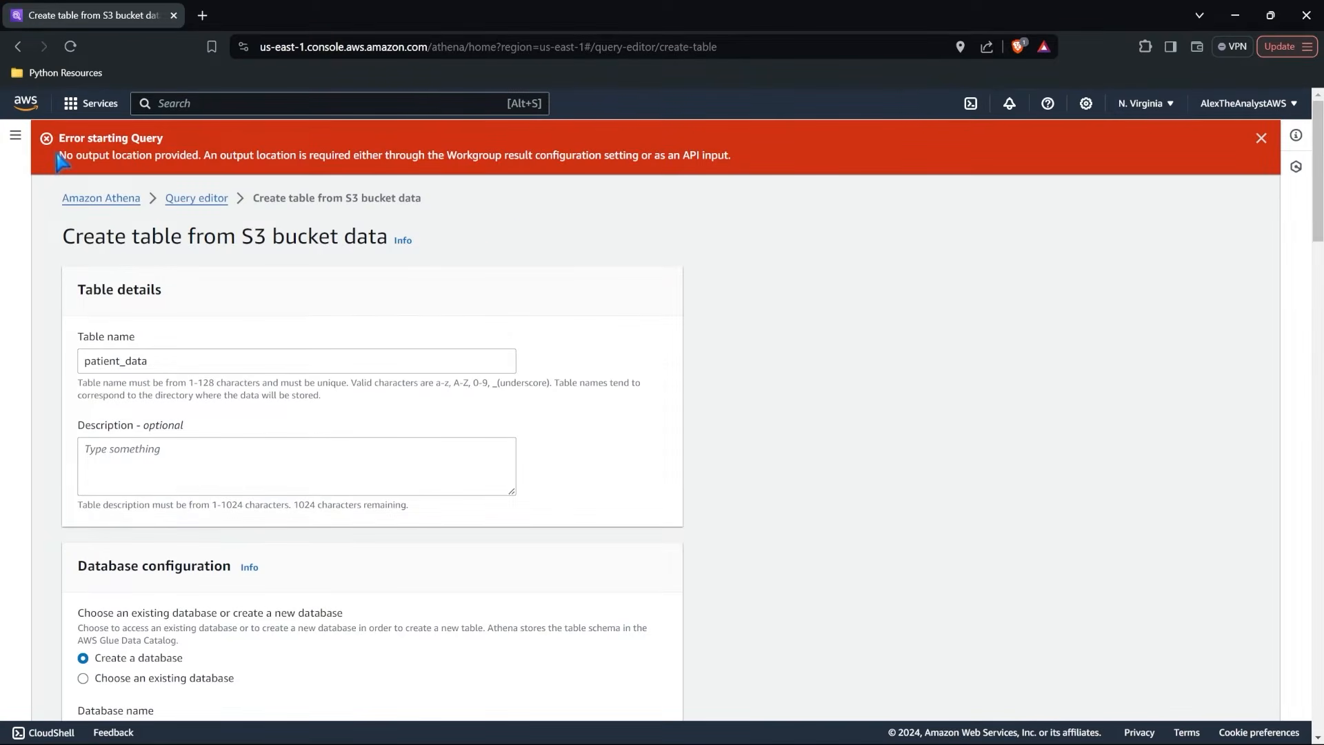
{"action": "left_click_drag", "start_coordinate": [58, 156], "coordinate": [733, 159]}
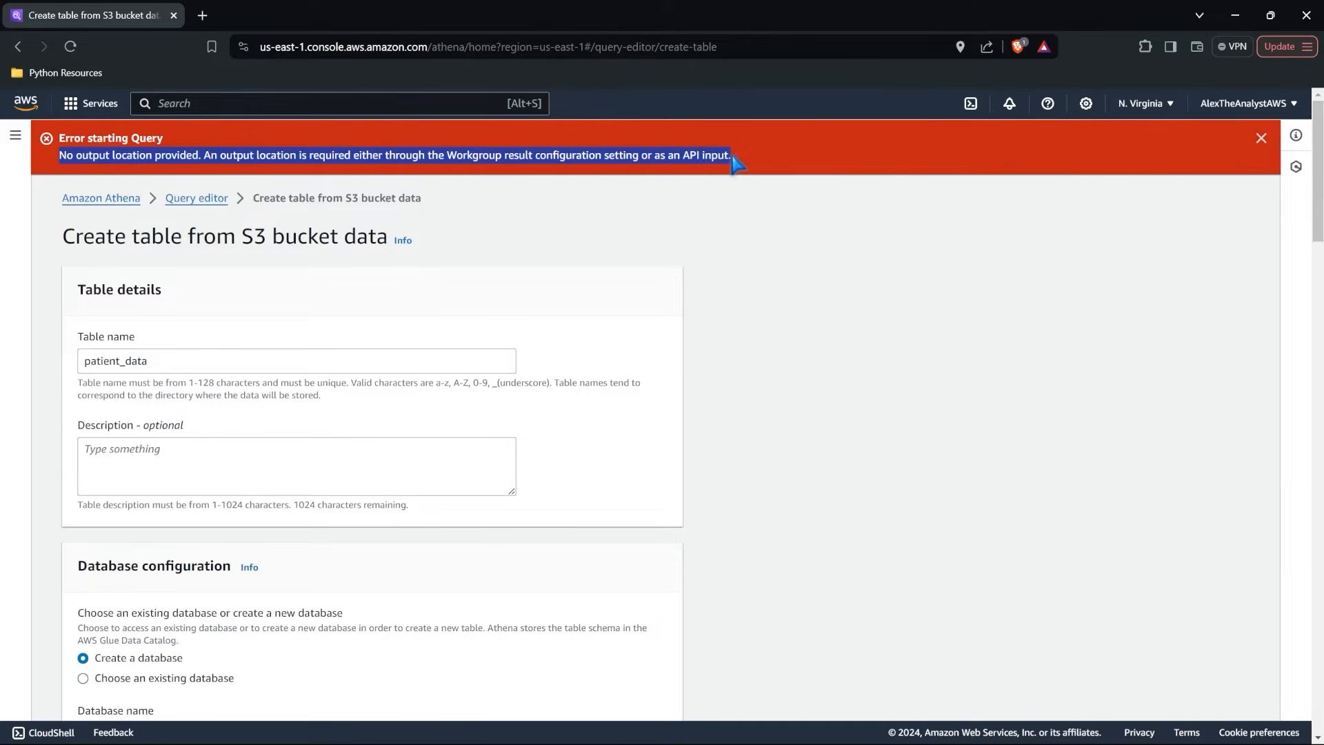
{"action": "left_click", "coordinate": [735, 162]}
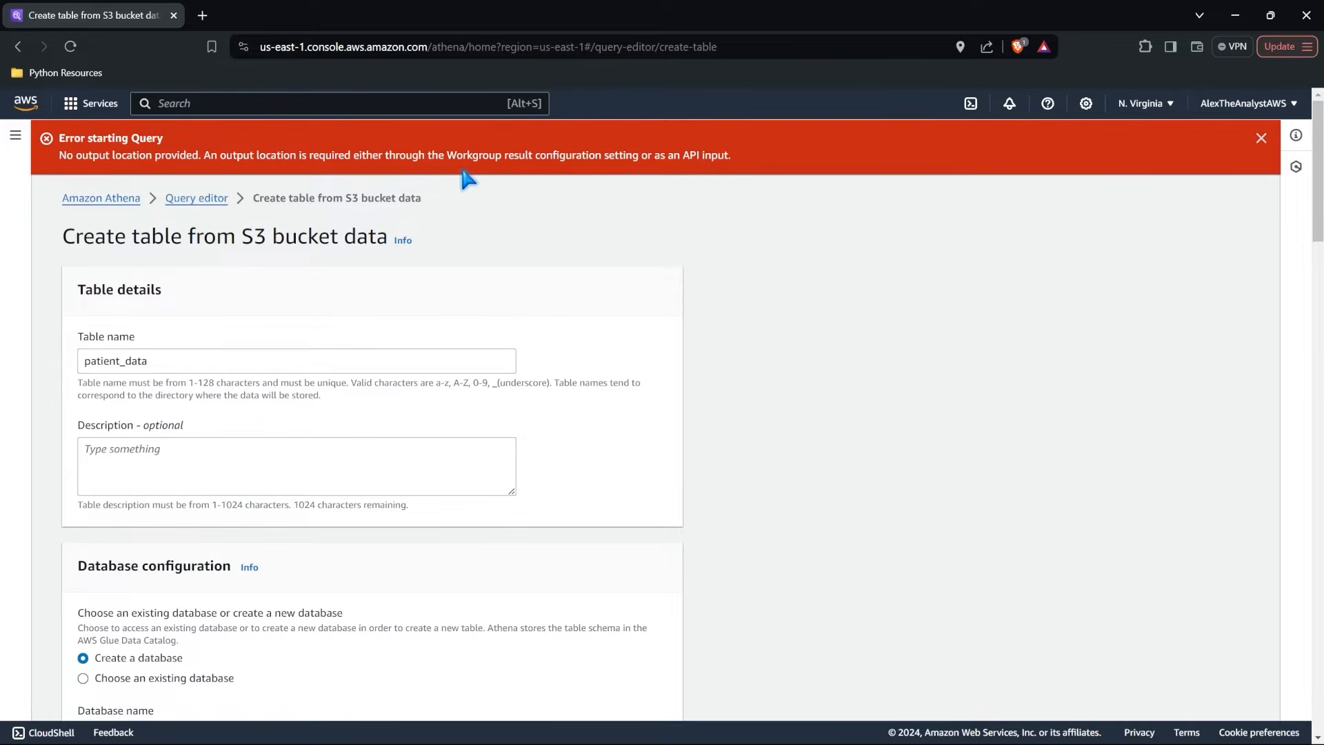
Duplicate the browser tab and open Athena's primary workgroup for editing in the copy.
{"action": "right_click", "coordinate": [136, 20]}
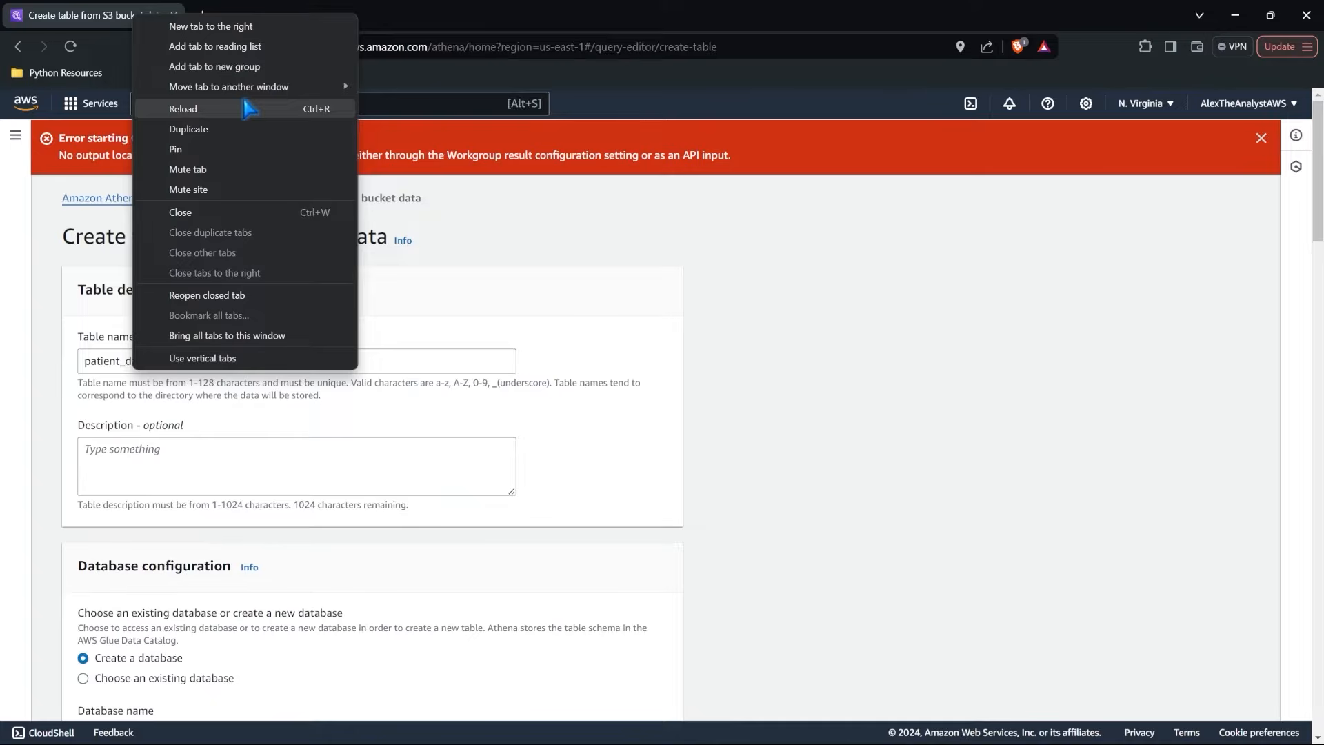
{"action": "left_click", "coordinate": [246, 131]}
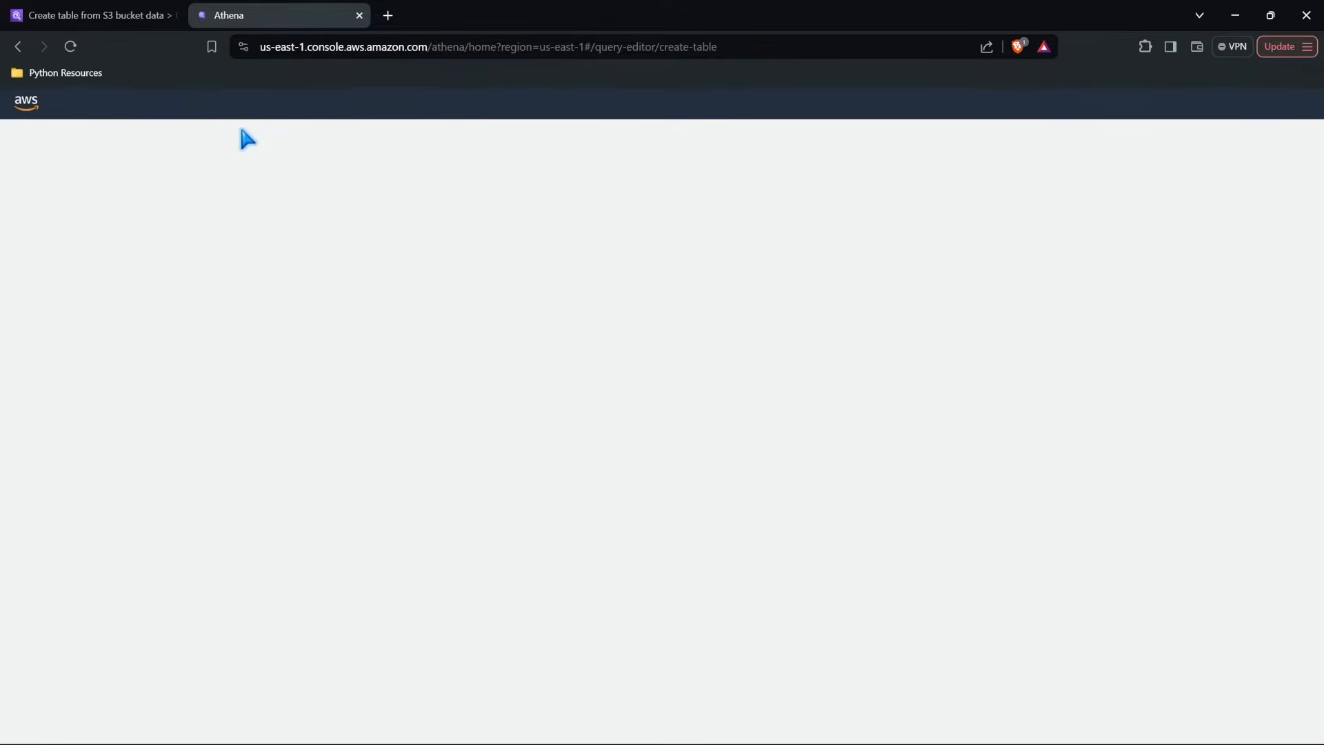
{"action": "left_click", "coordinate": [205, 145]}
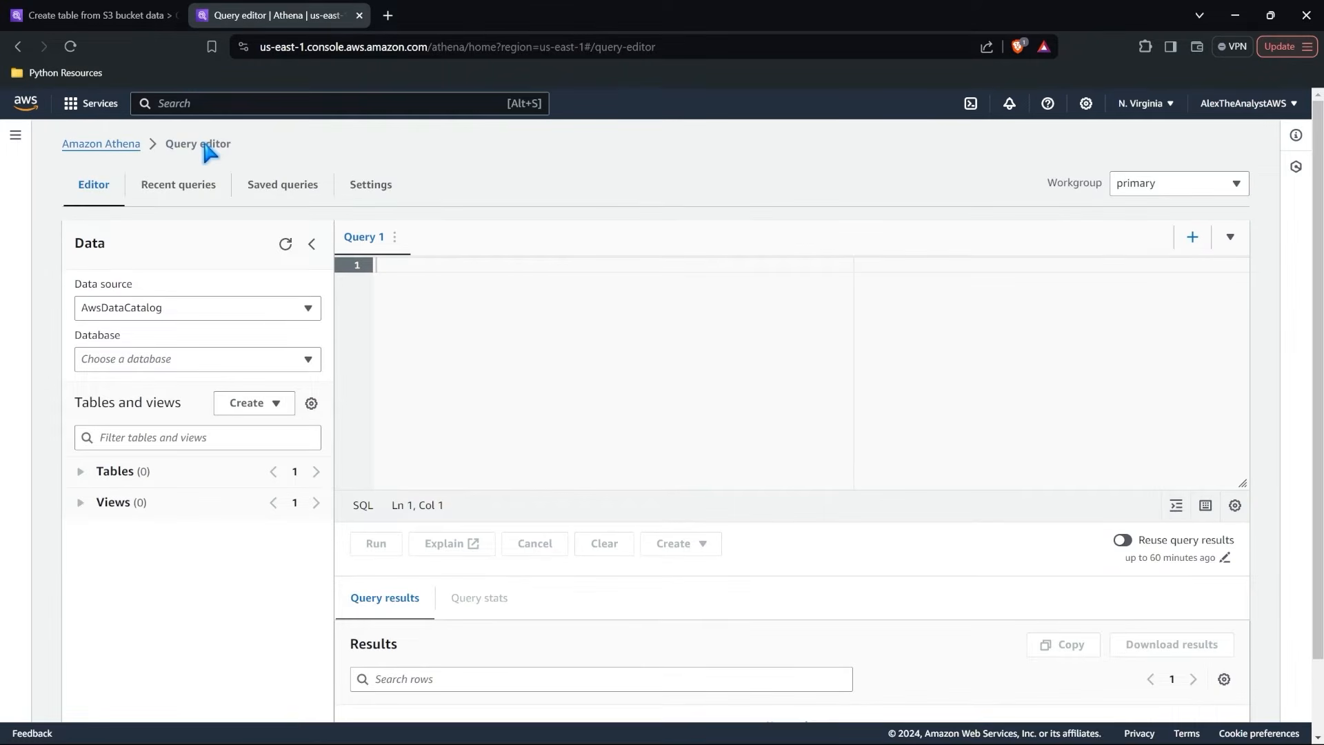
{"action": "left_click", "coordinate": [15, 135]}
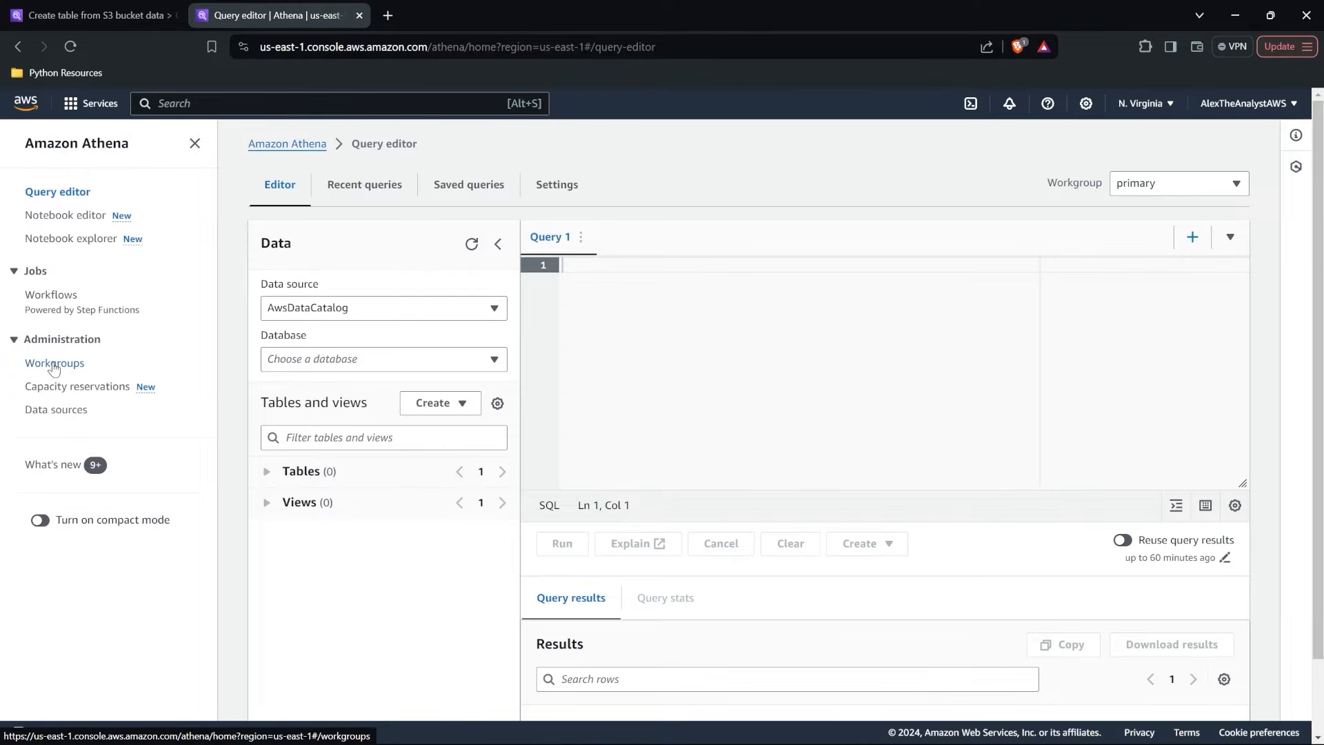
{"action": "left_click", "coordinate": [55, 366]}
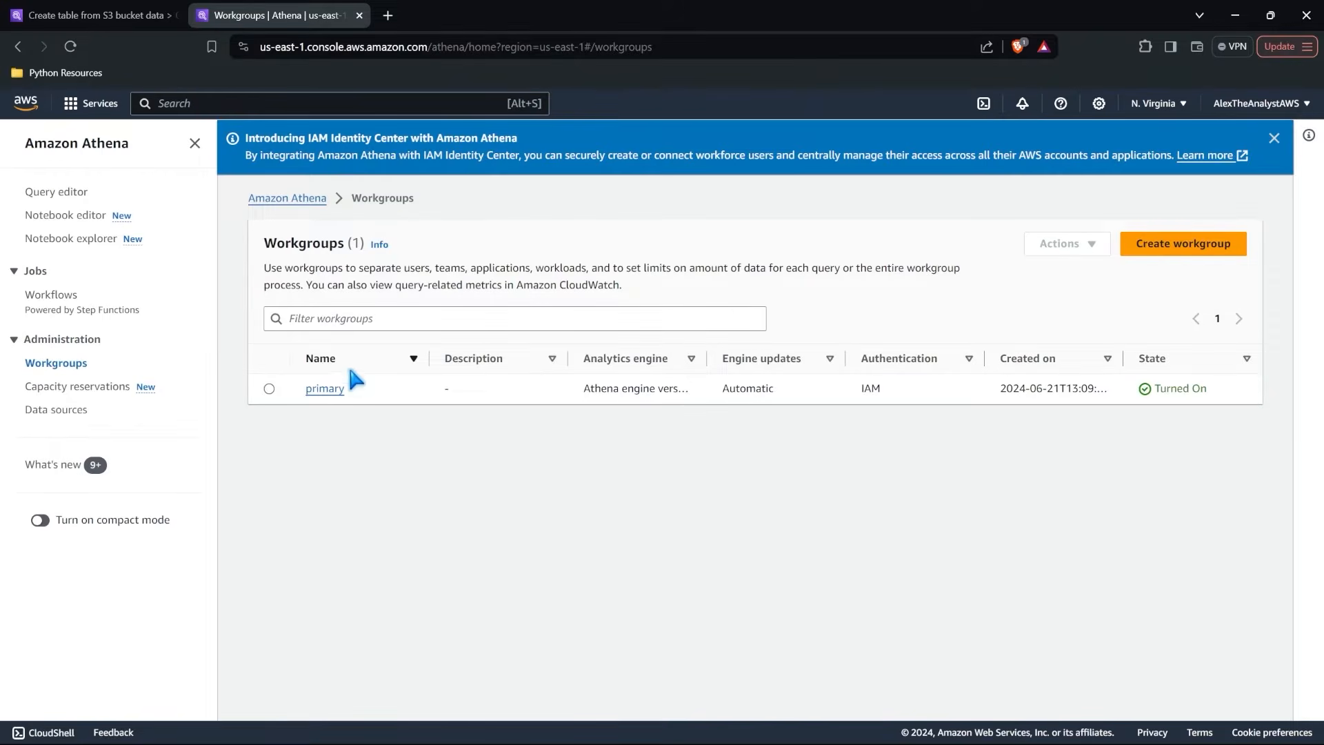
{"action": "left_click", "coordinate": [338, 390]}
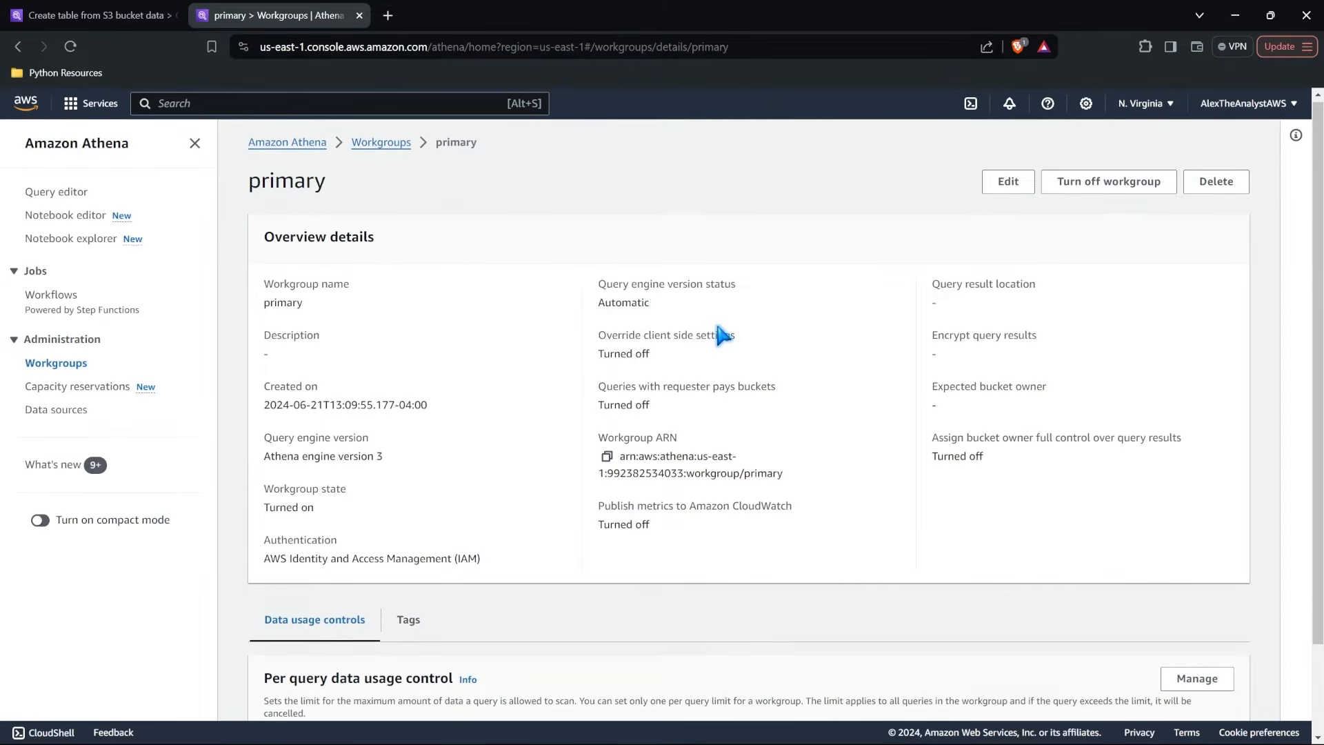
{"action": "left_click", "coordinate": [1007, 185]}
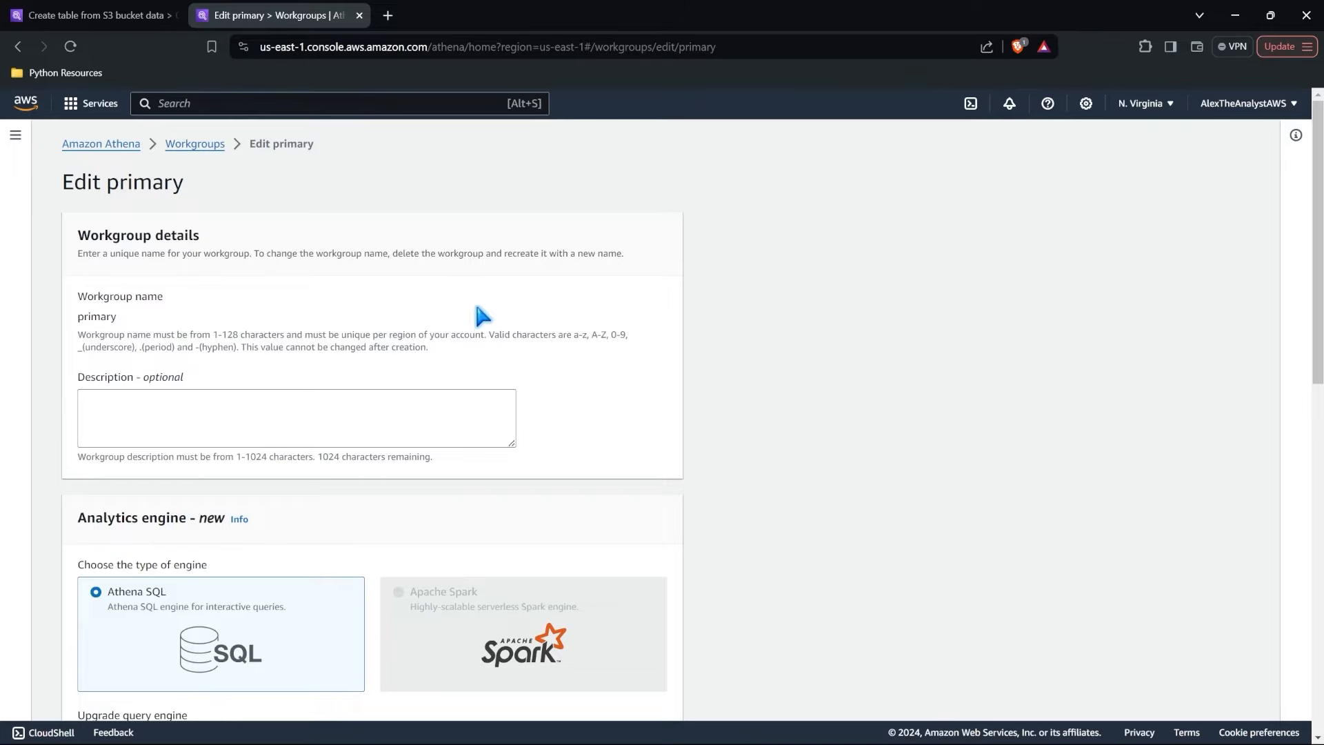
Set the primary workgroup's query result location to the bucket s3://alextheanalystbucket.
{"action": "scroll", "coordinate": [319, 301], "scroll_direction": "down", "scroll_amount": 3}
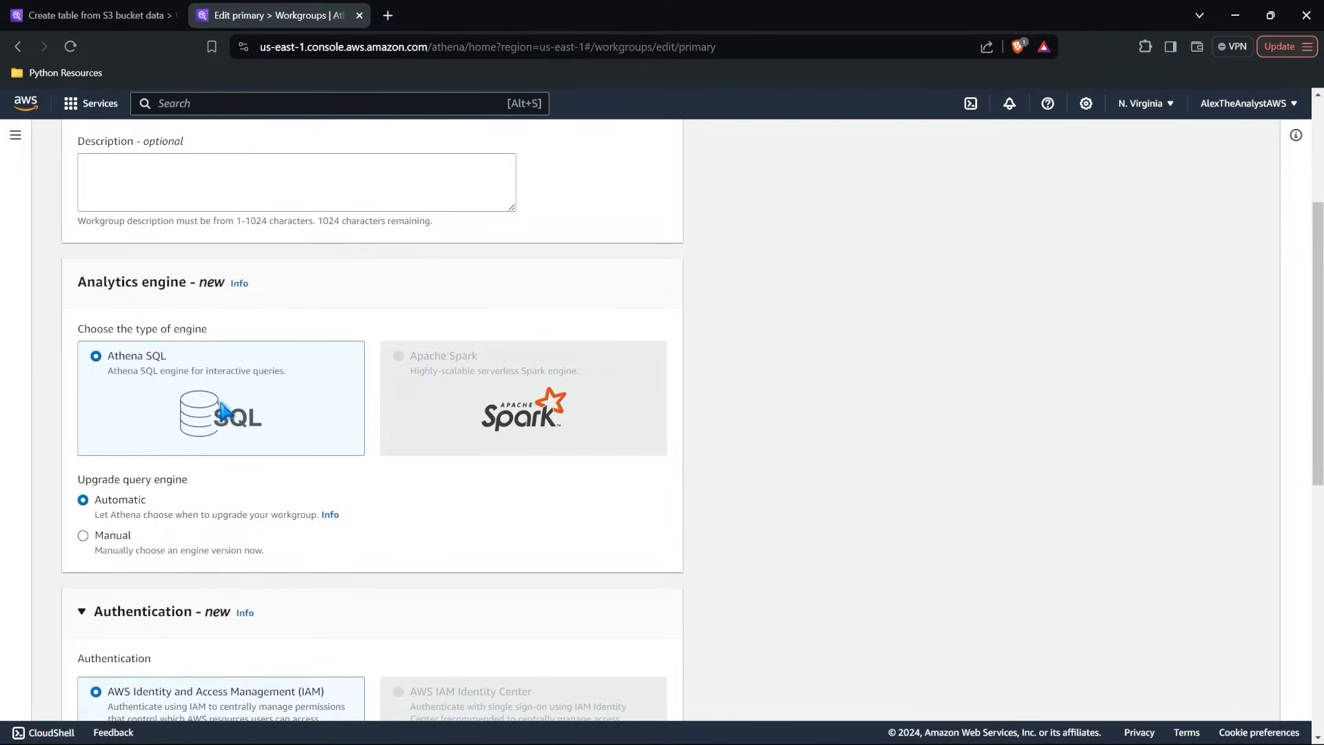
{"action": "scroll", "coordinate": [207, 386], "scroll_direction": "down", "scroll_amount": 4}
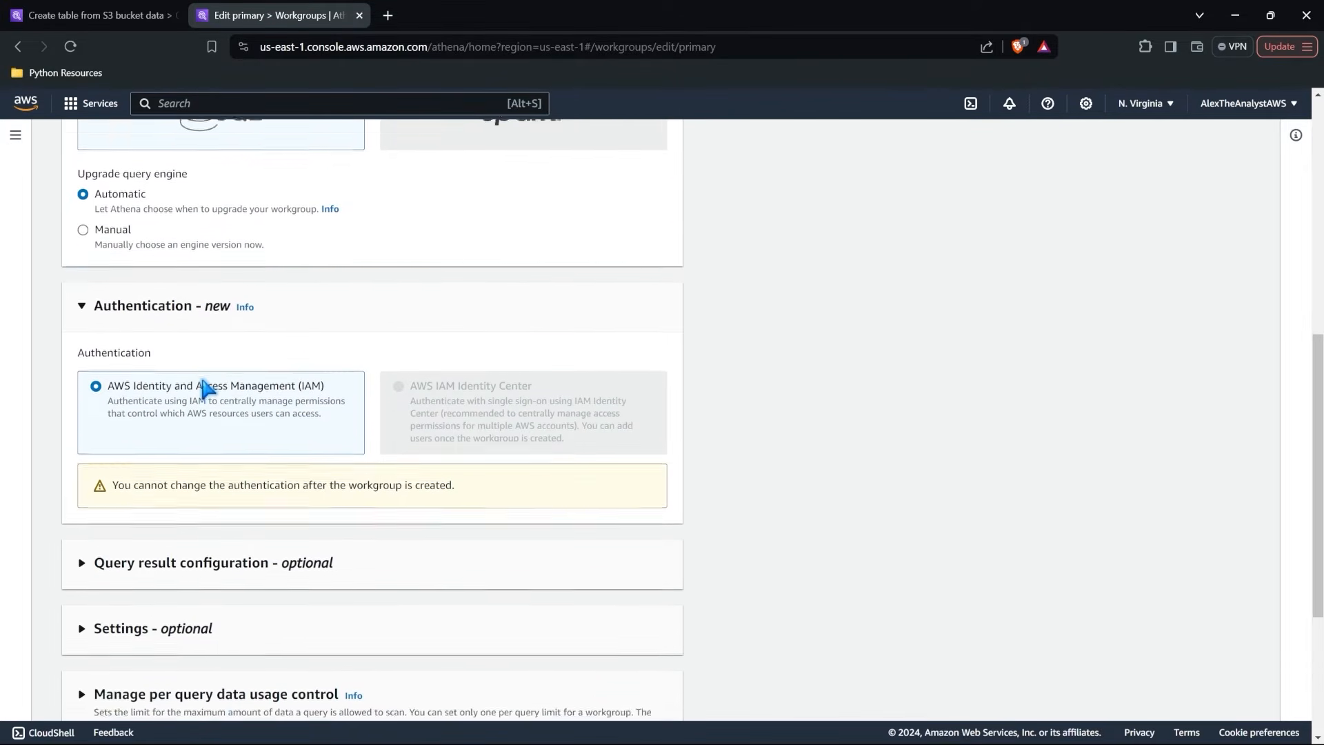
{"action": "scroll", "coordinate": [202, 388], "scroll_direction": "down", "scroll_amount": 2}
{"action": "left_click", "coordinate": [203, 388]}
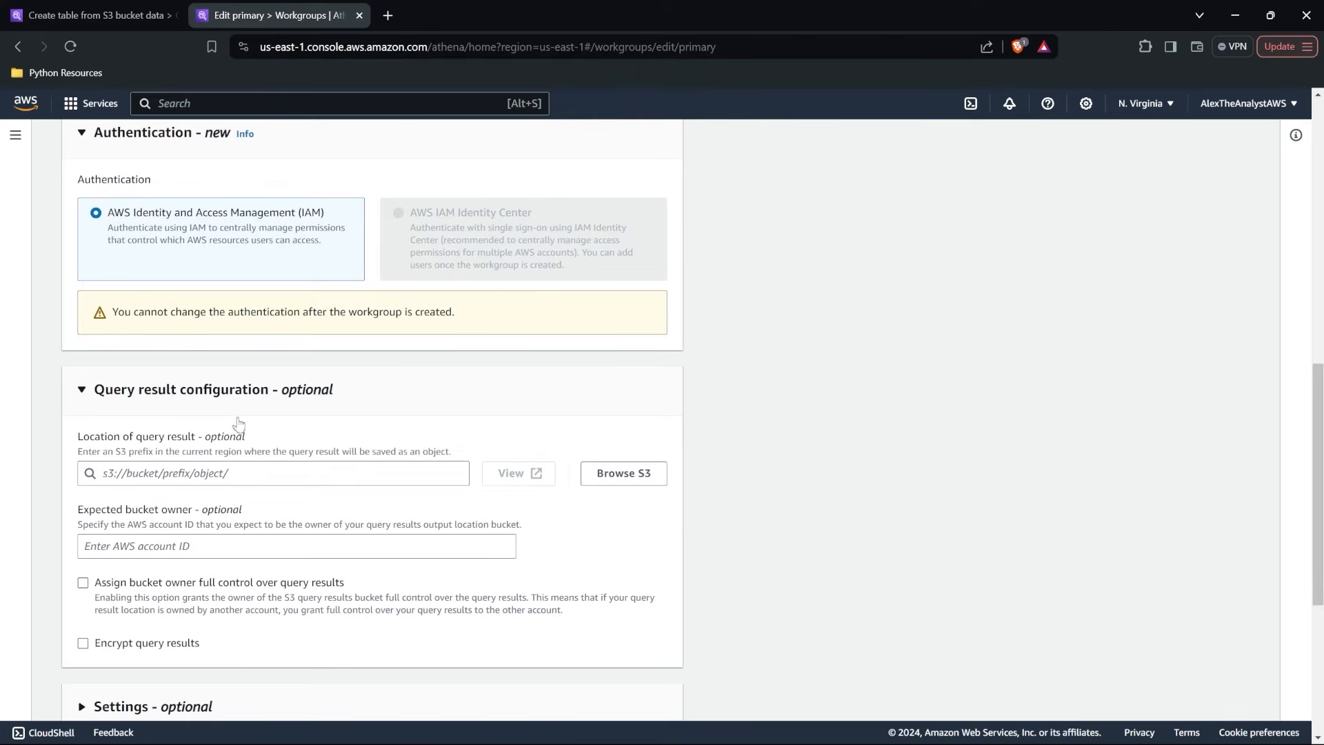
{"action": "scroll", "coordinate": [260, 439], "scroll_direction": "down", "scroll_amount": 2}
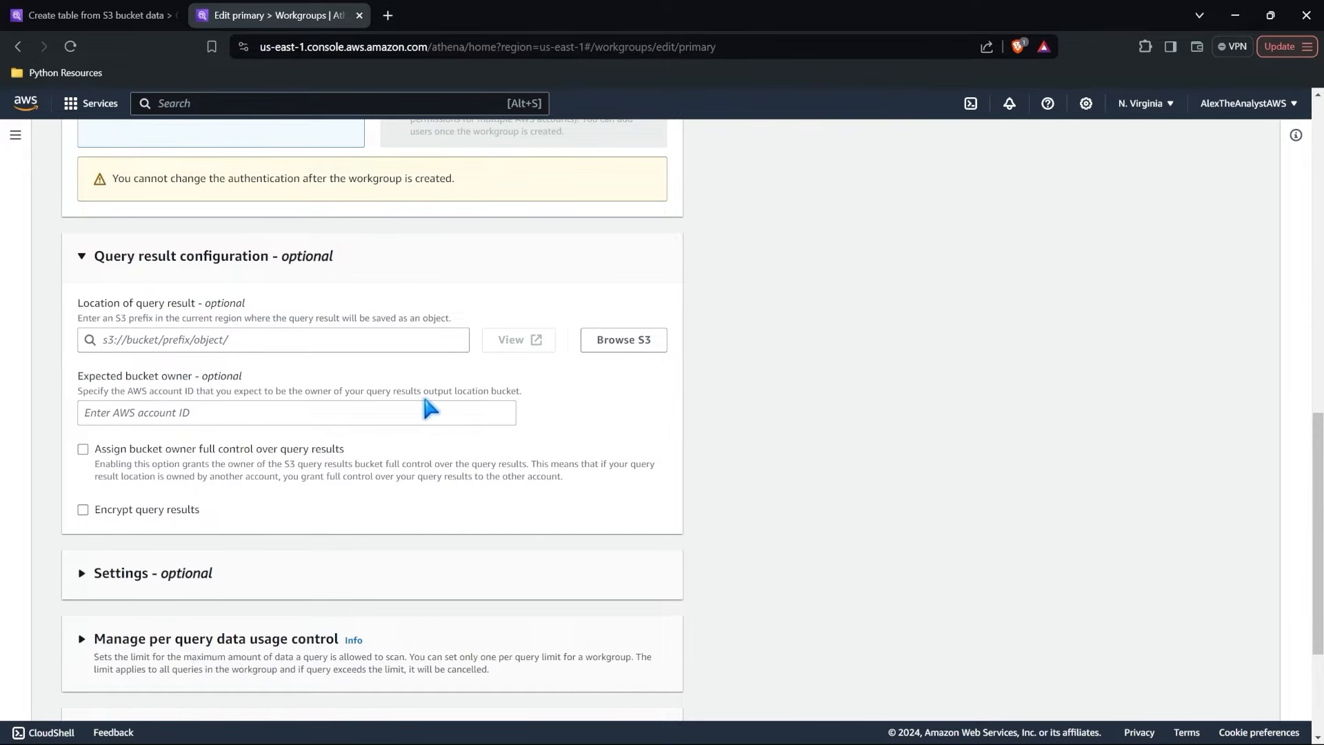
{"action": "left_click", "coordinate": [612, 340]}
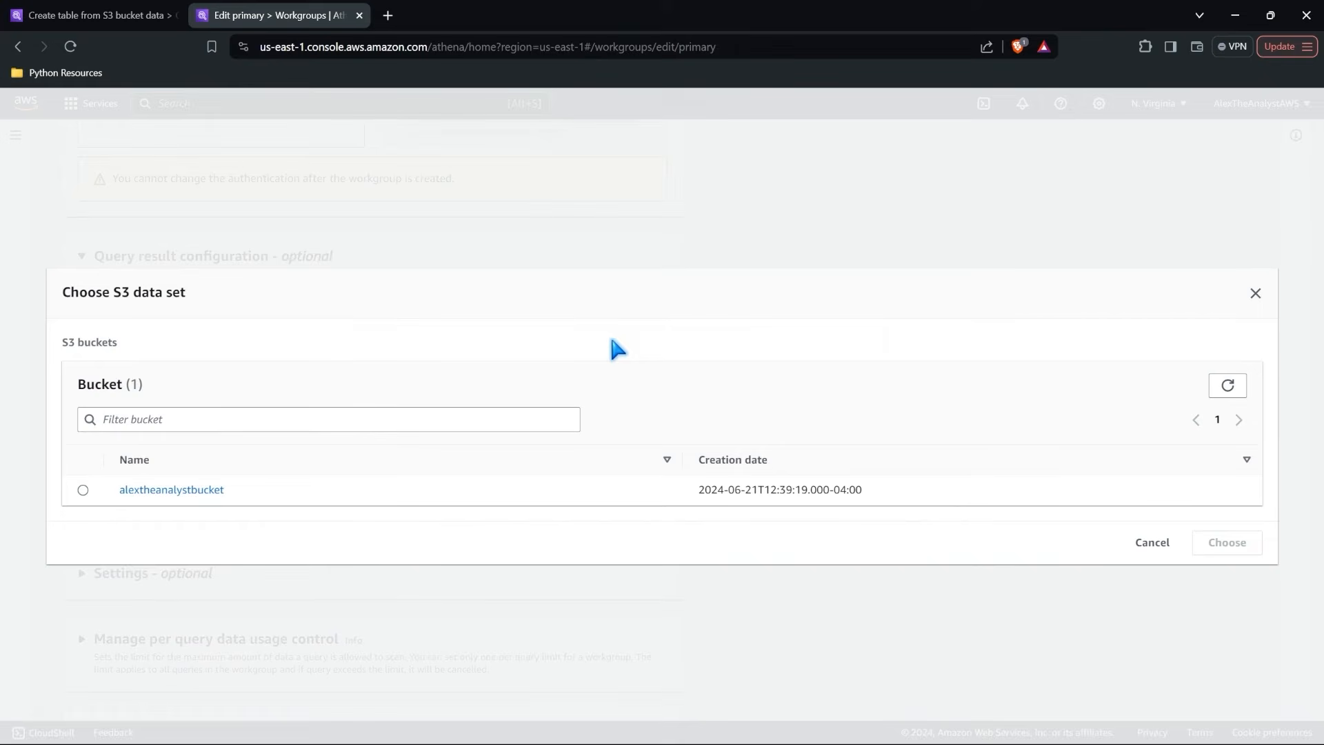
{"action": "left_click", "coordinate": [200, 490]}
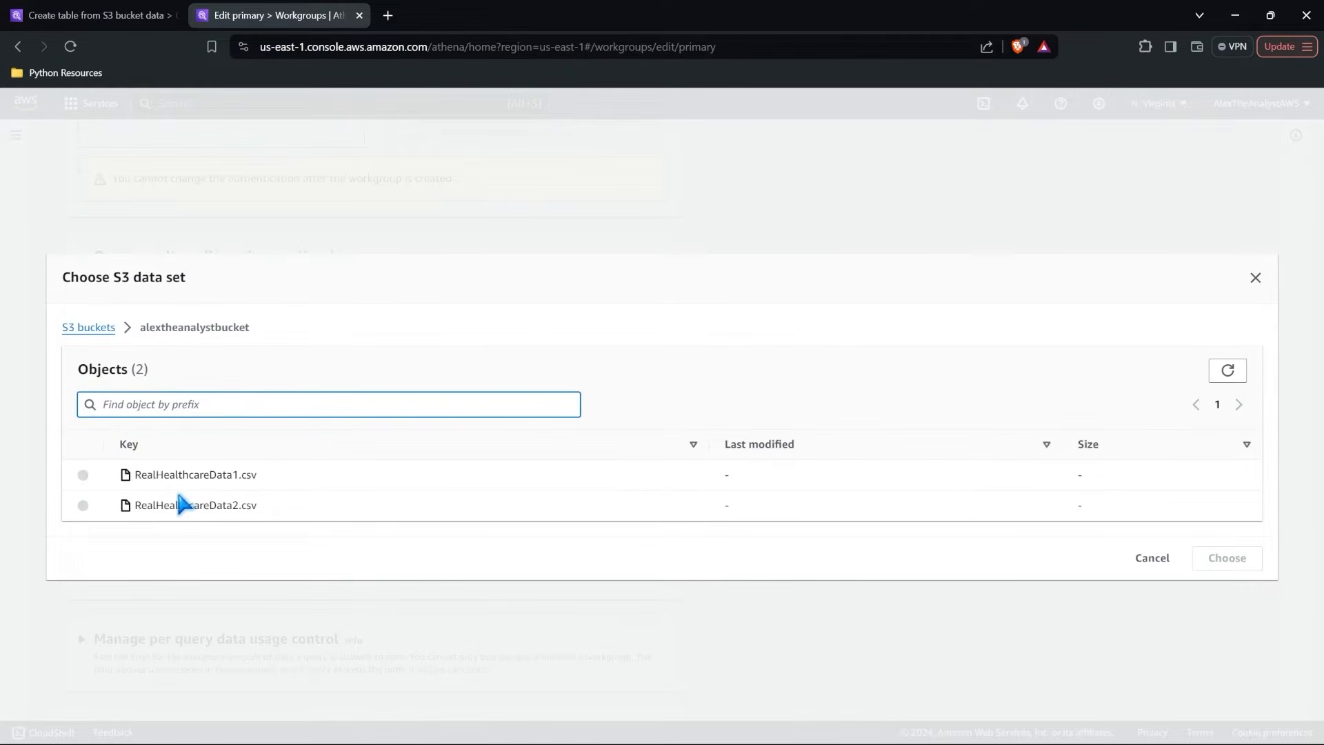
{"action": "left_click", "coordinate": [88, 328]}
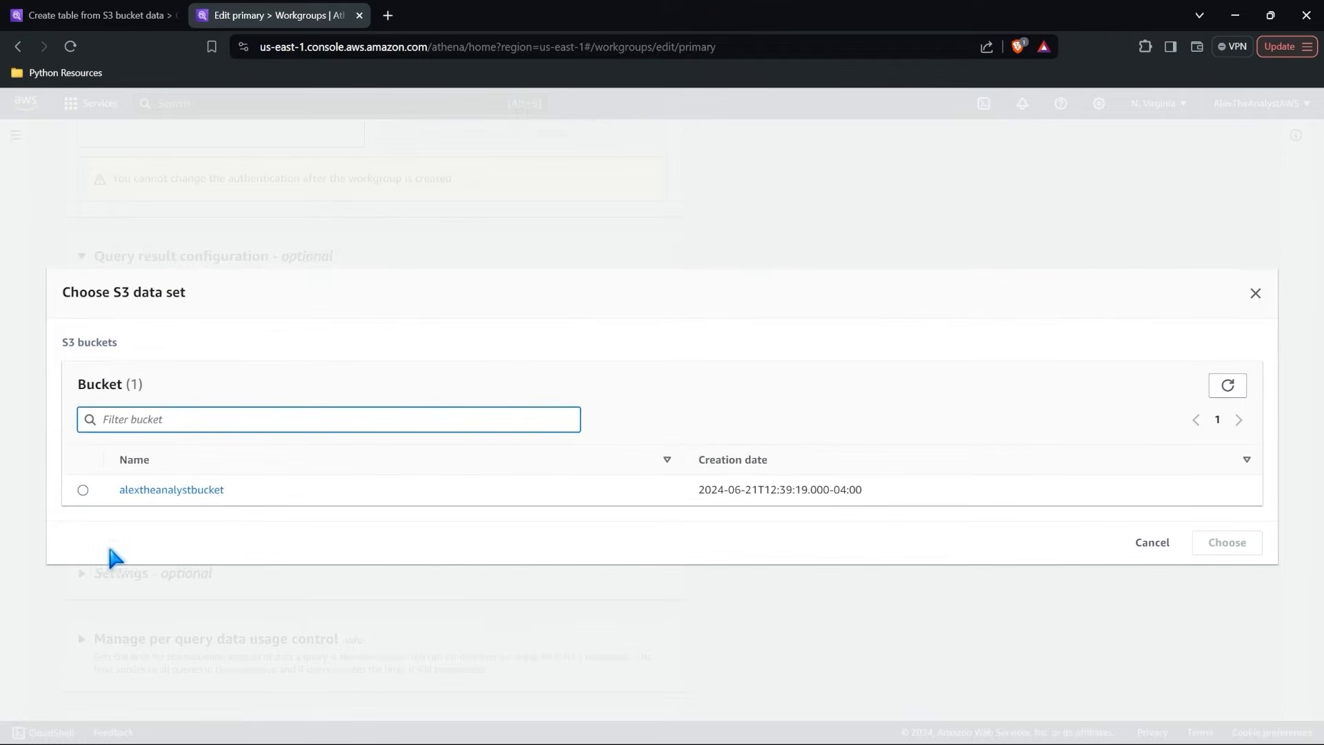
{"action": "left_click", "coordinate": [83, 490]}
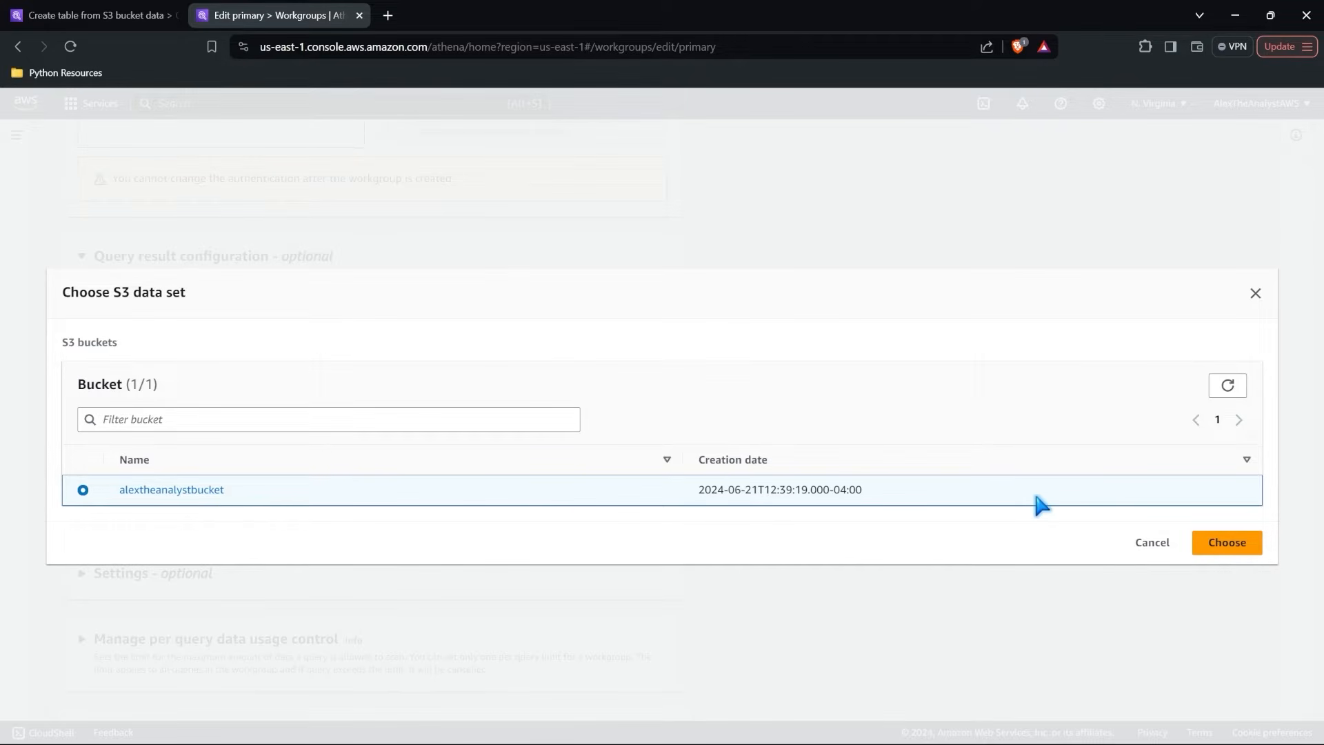
{"action": "left_click", "coordinate": [1228, 544]}
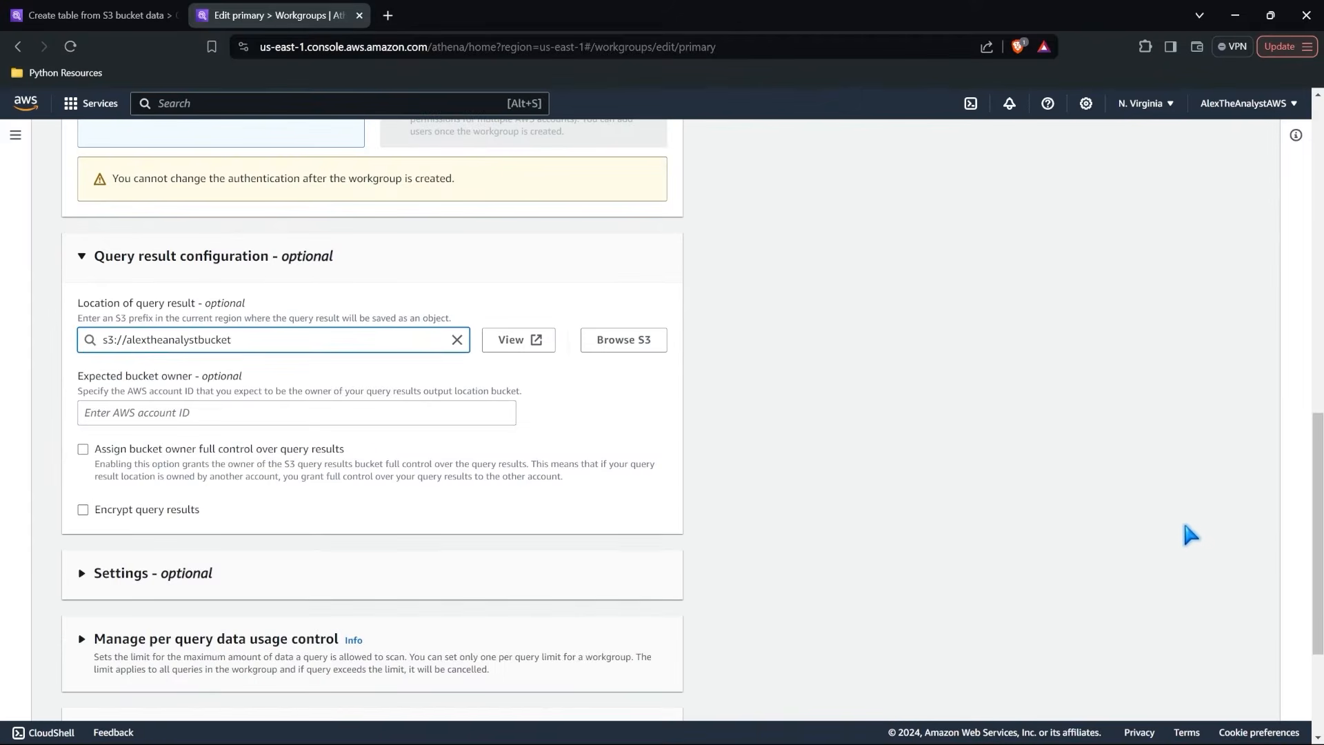
Review the remaining optional workgroup settings and save the changes to the primary workgroup.
{"action": "scroll", "coordinate": [1011, 474], "scroll_direction": "down", "scroll_amount": 5}
{"action": "scroll", "coordinate": [1011, 475], "scroll_direction": "up", "scroll_amount": 3}
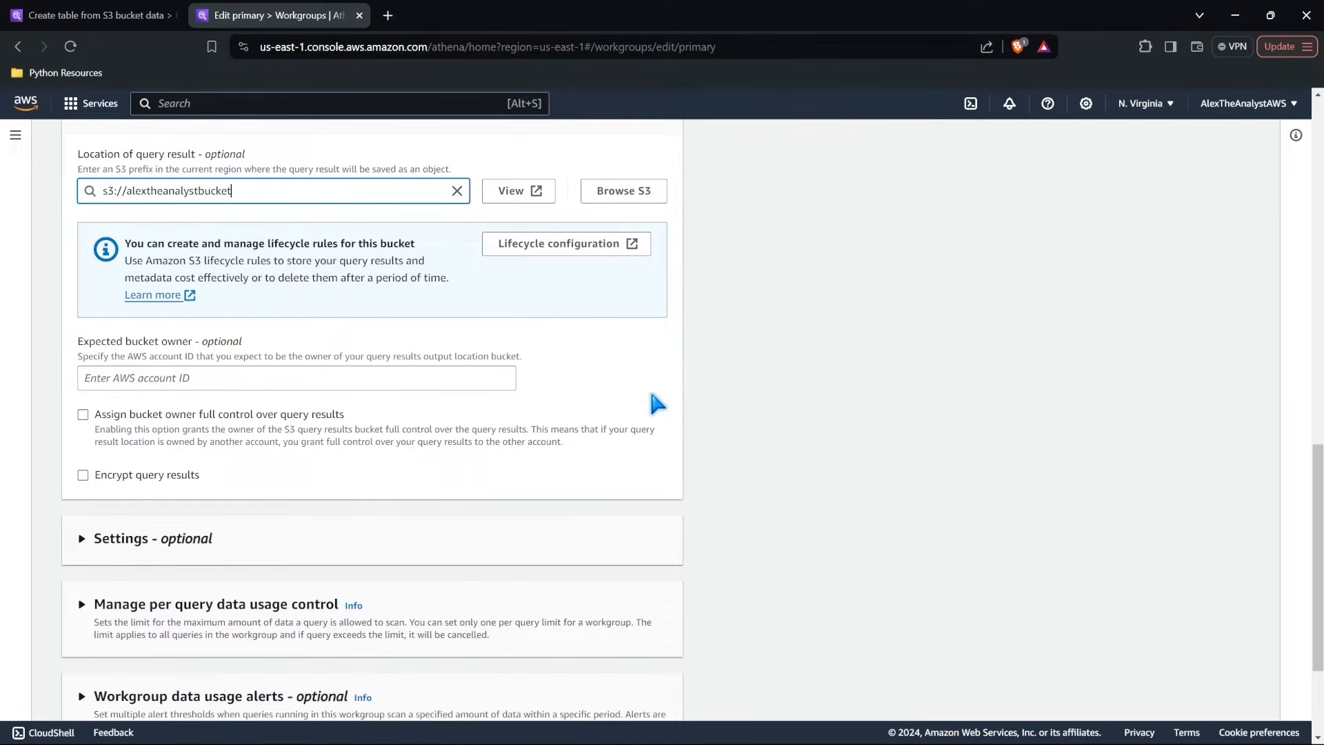
{"action": "scroll", "coordinate": [657, 404], "scroll_direction": "down", "scroll_amount": 3}
{"action": "left_click", "coordinate": [629, 693]}
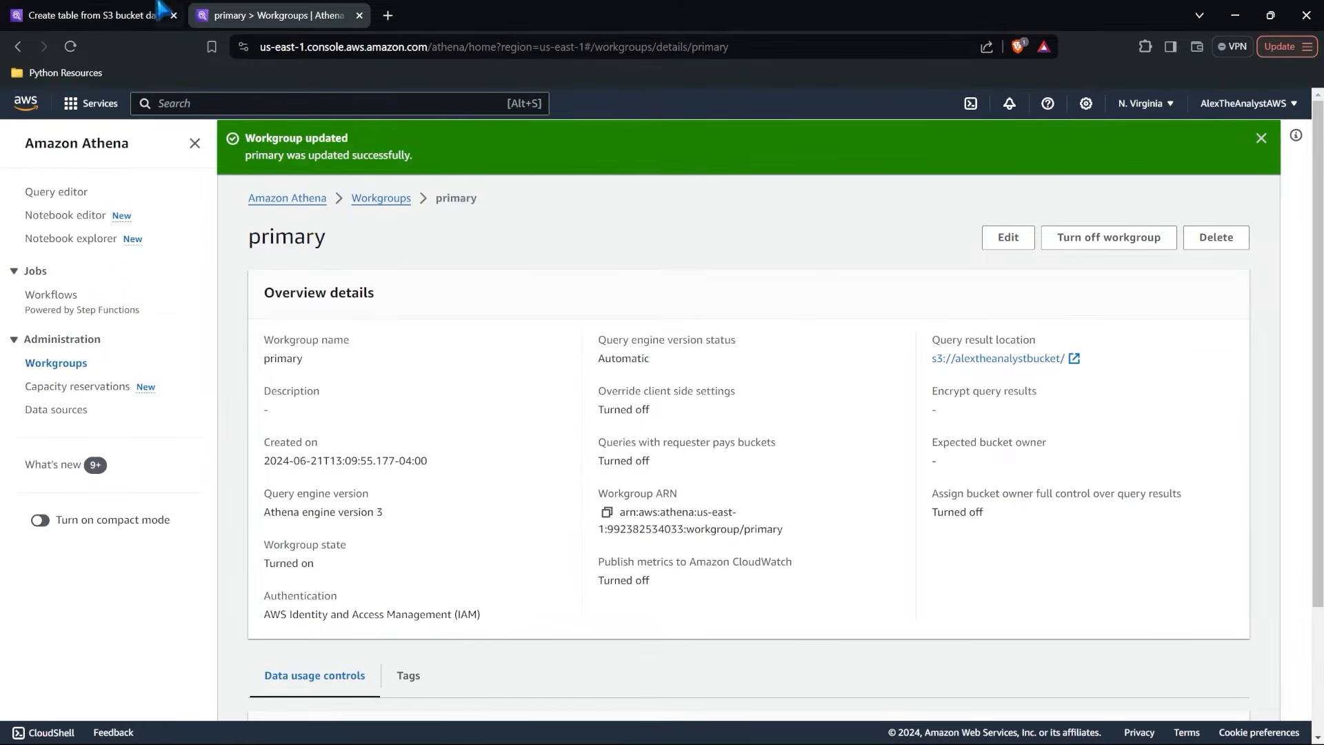
Return to the original tab's table form and create the patient_data table in the healthcaredata database.
{"action": "left_click", "coordinate": [110, 9]}
{"action": "scroll", "coordinate": [609, 354], "scroll_direction": "down", "scroll_amount": 20}
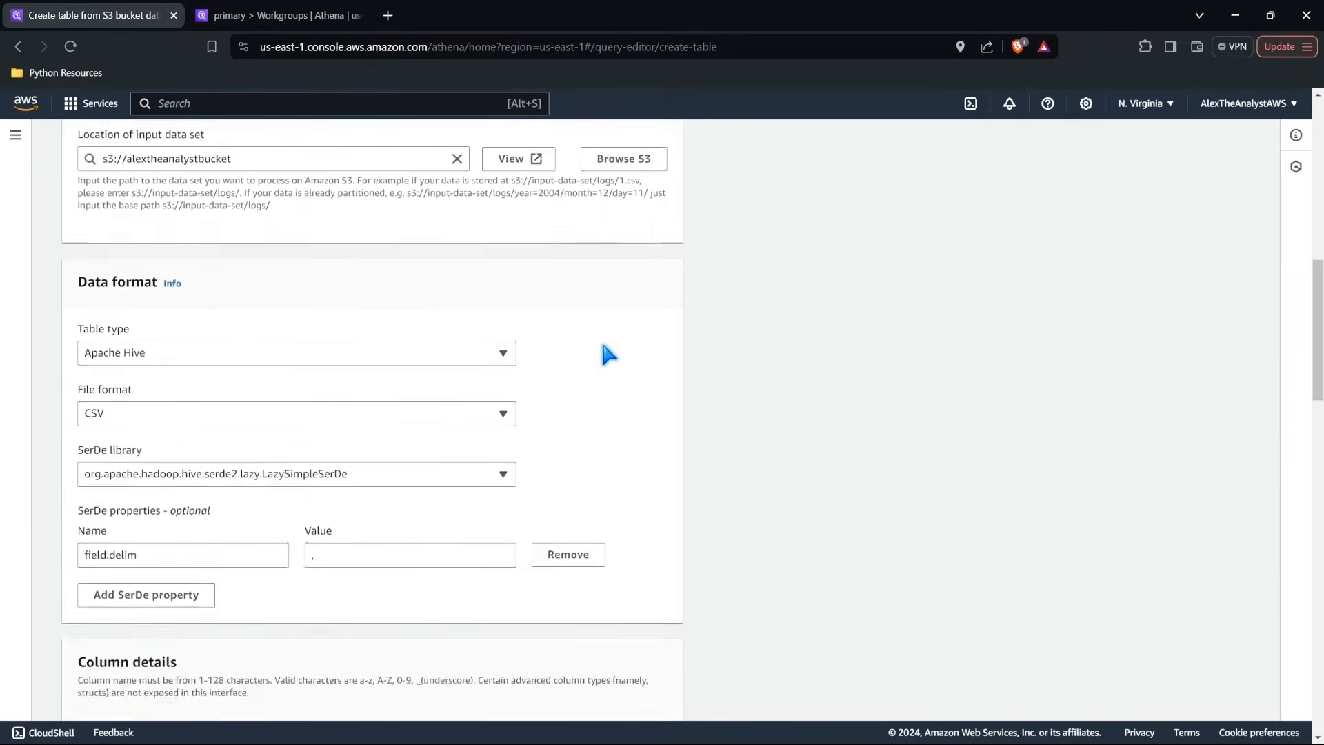
{"action": "scroll", "coordinate": [635, 524], "scroll_direction": "down", "scroll_amount": 5}
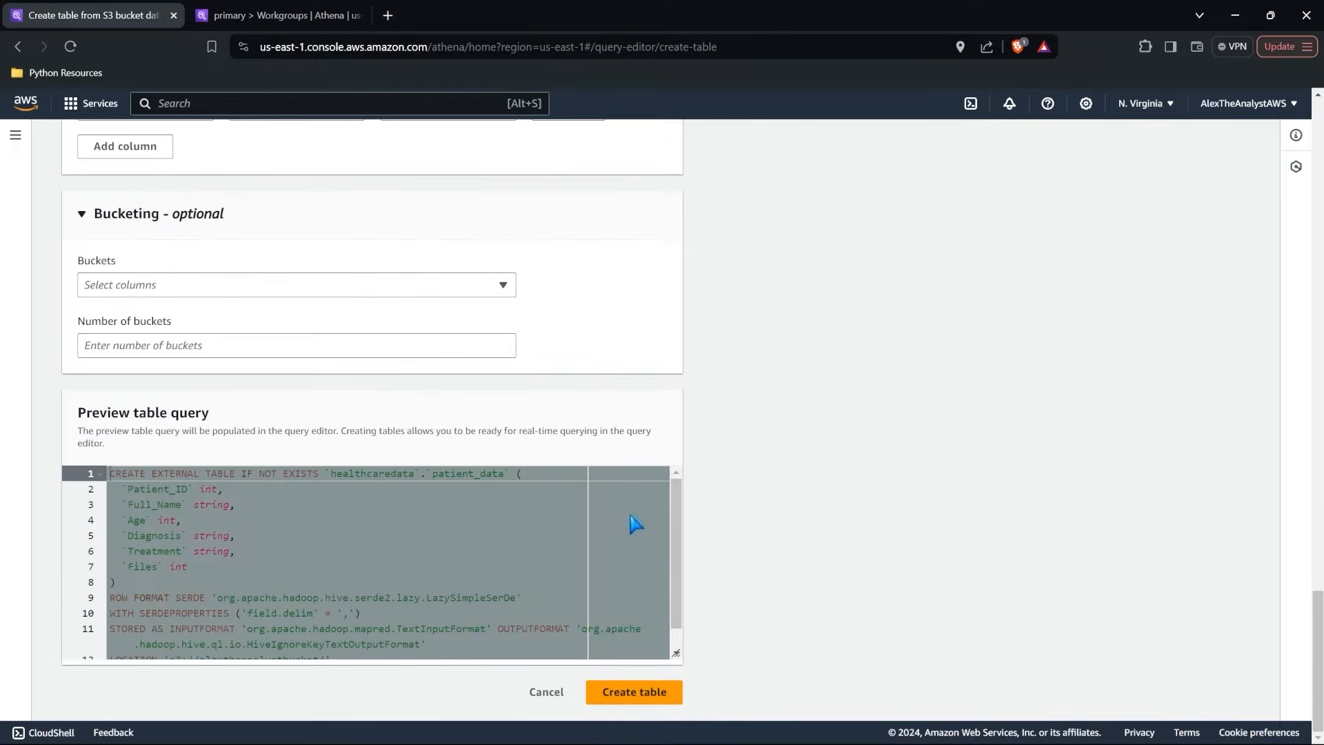
{"action": "left_click", "coordinate": [640, 688]}
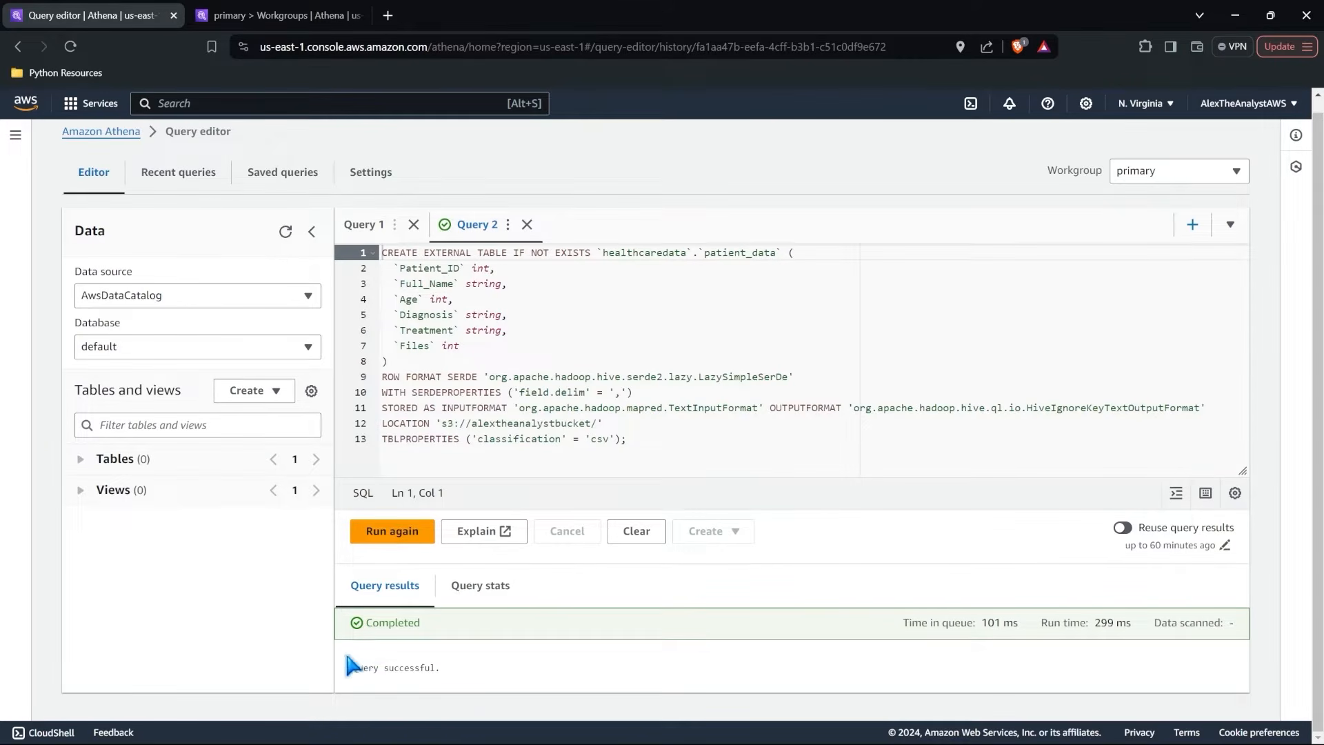
Refresh the query editor's data listing and select the healthcaredata database.
{"action": "left_click", "coordinate": [285, 231]}
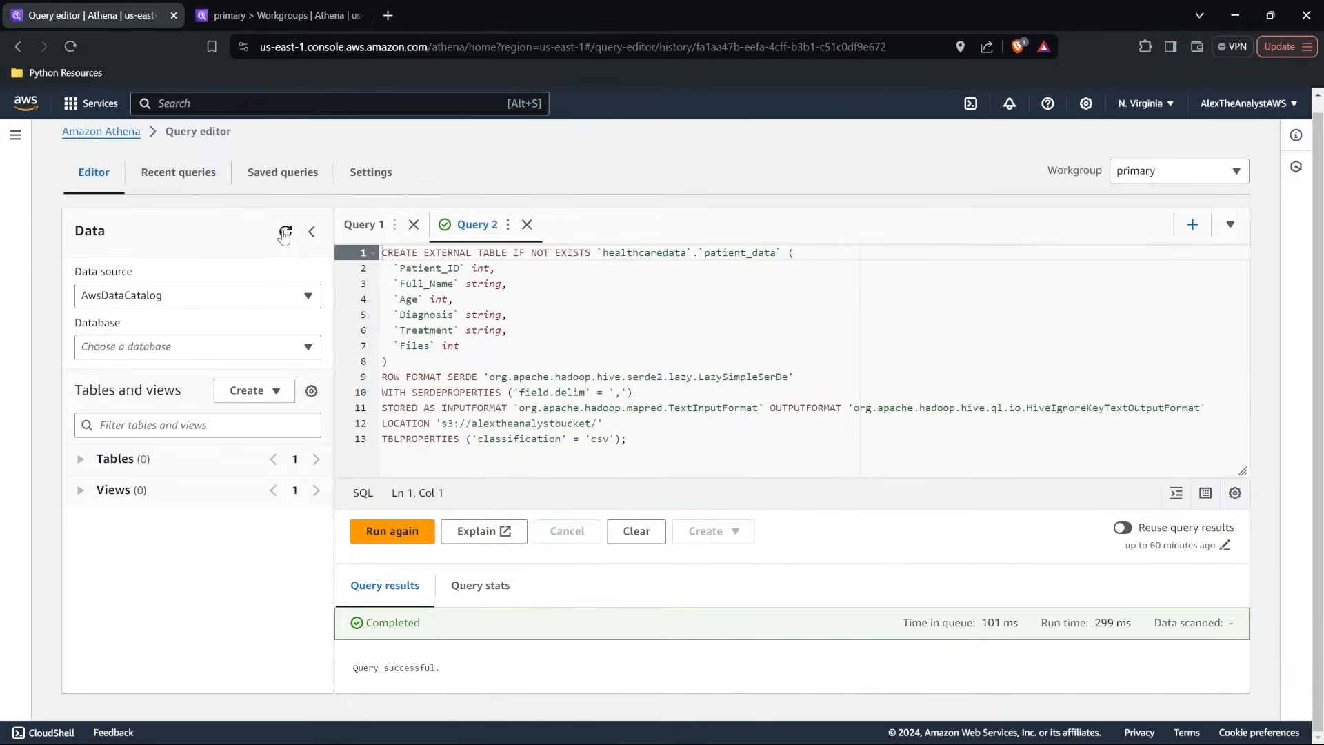
{"action": "left_click", "coordinate": [127, 346]}
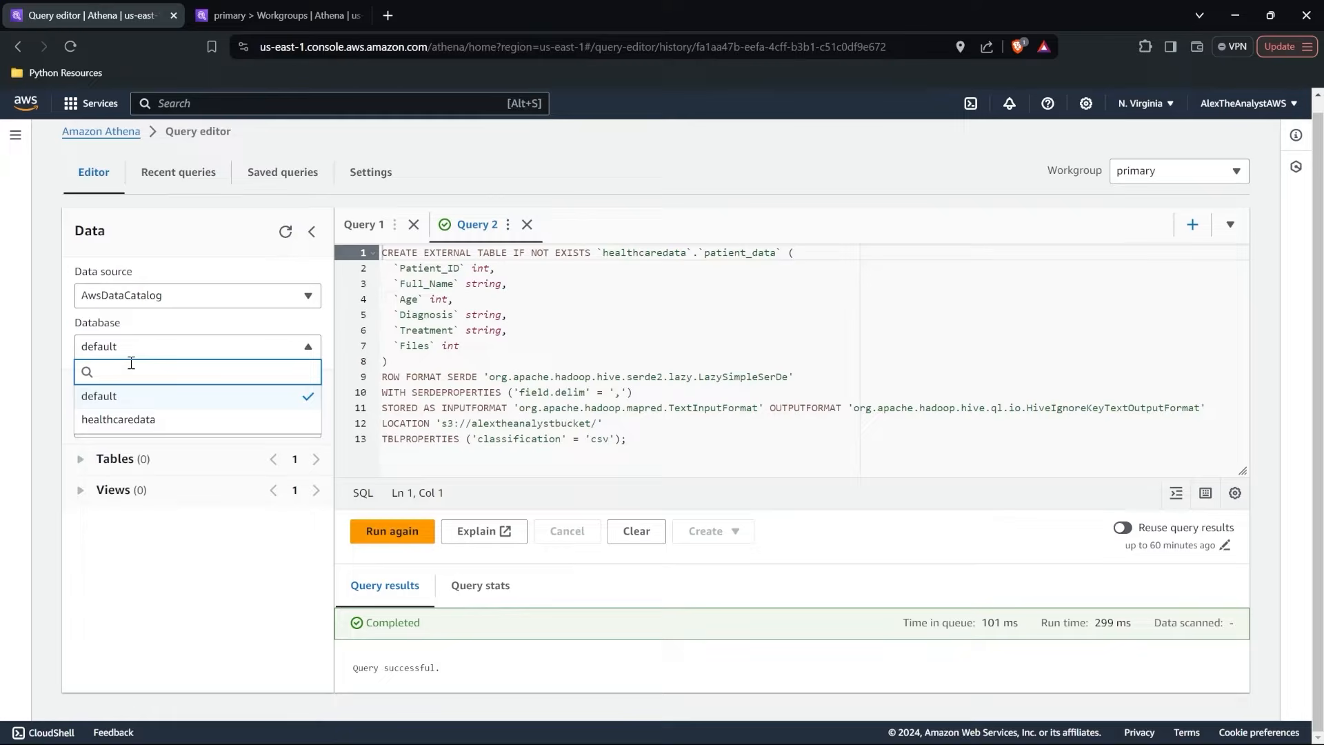
{"action": "left_click", "coordinate": [207, 421]}
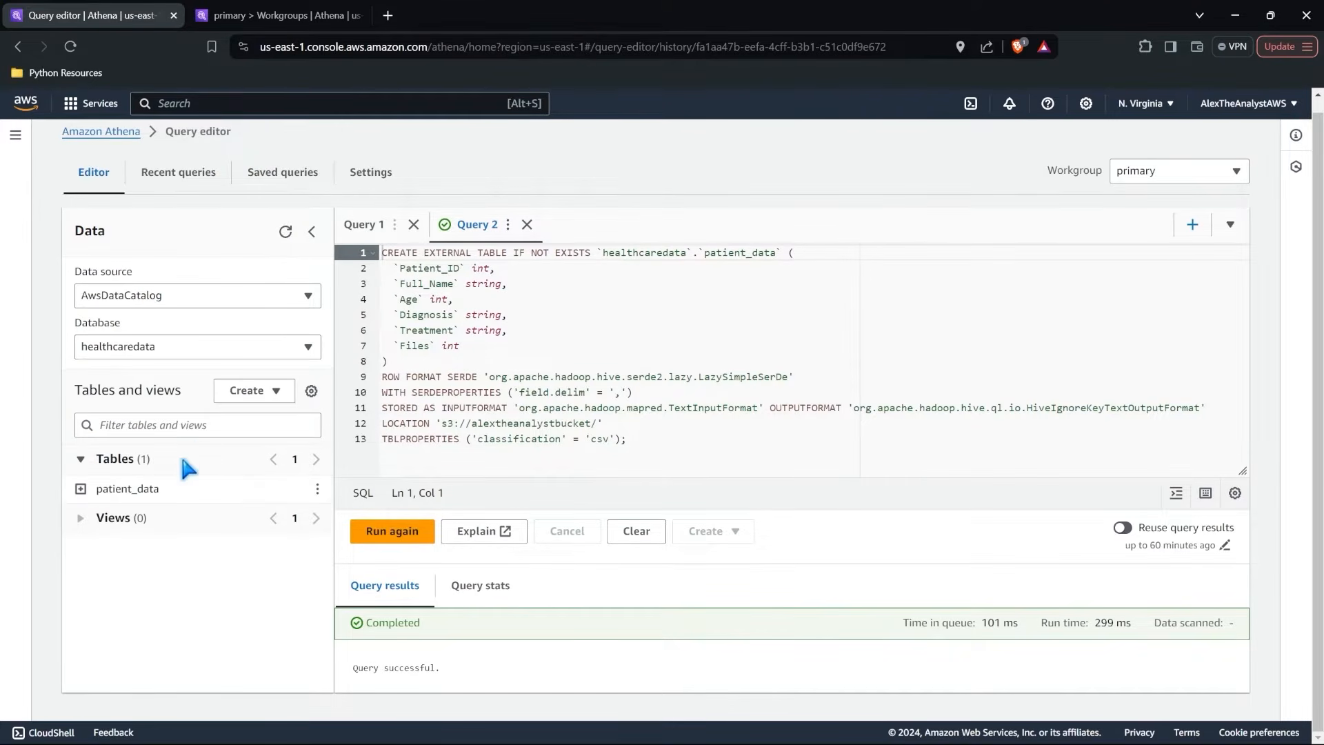
Examine the column names and data types of the patient_data table.
{"action": "left_click", "coordinate": [81, 489]}
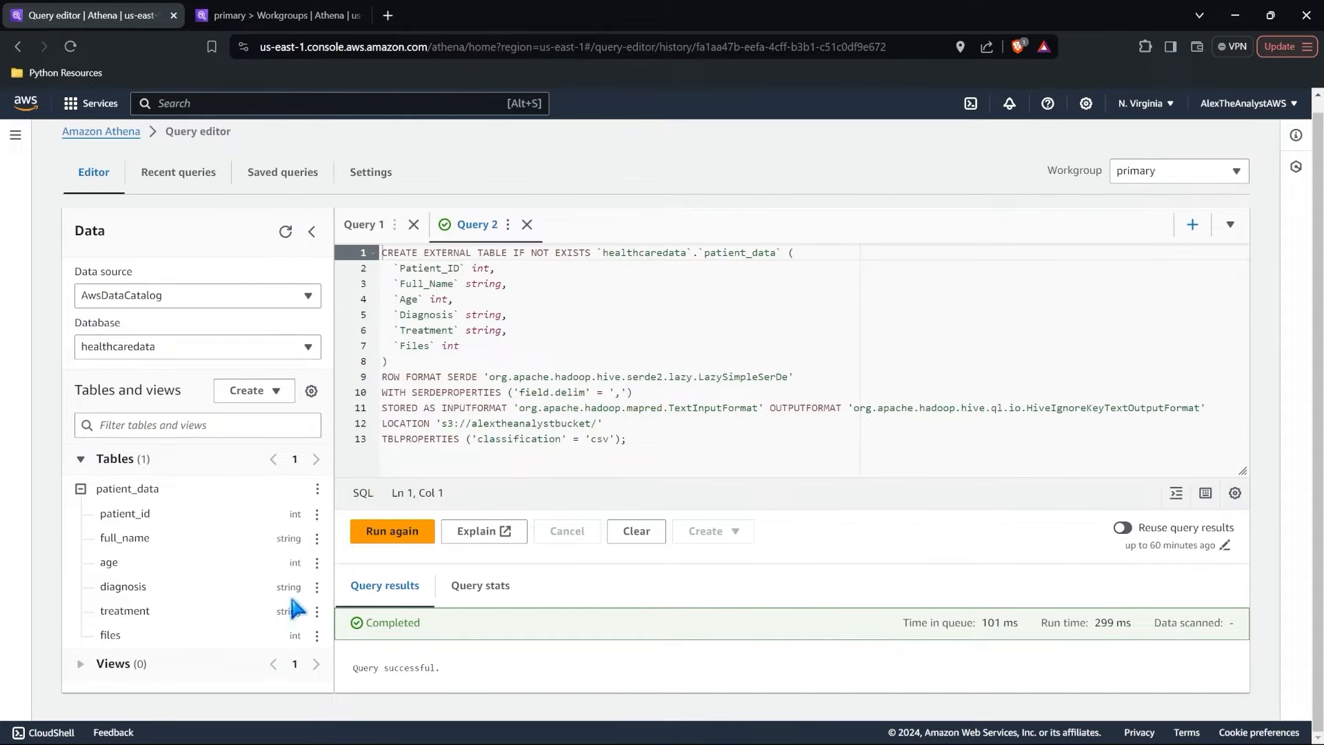
{"action": "left_click", "coordinate": [133, 466]}
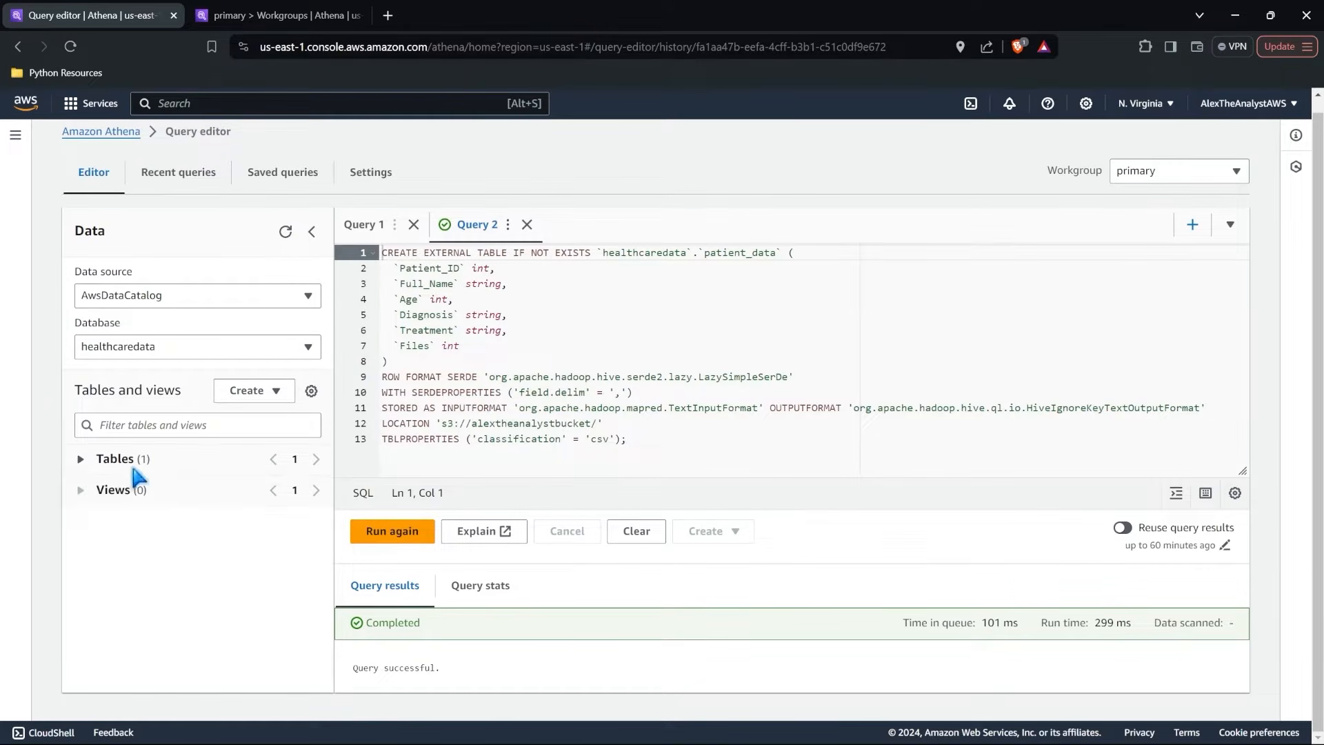
{"action": "left_click", "coordinate": [105, 459]}
{"action": "left_click", "coordinate": [81, 489]}
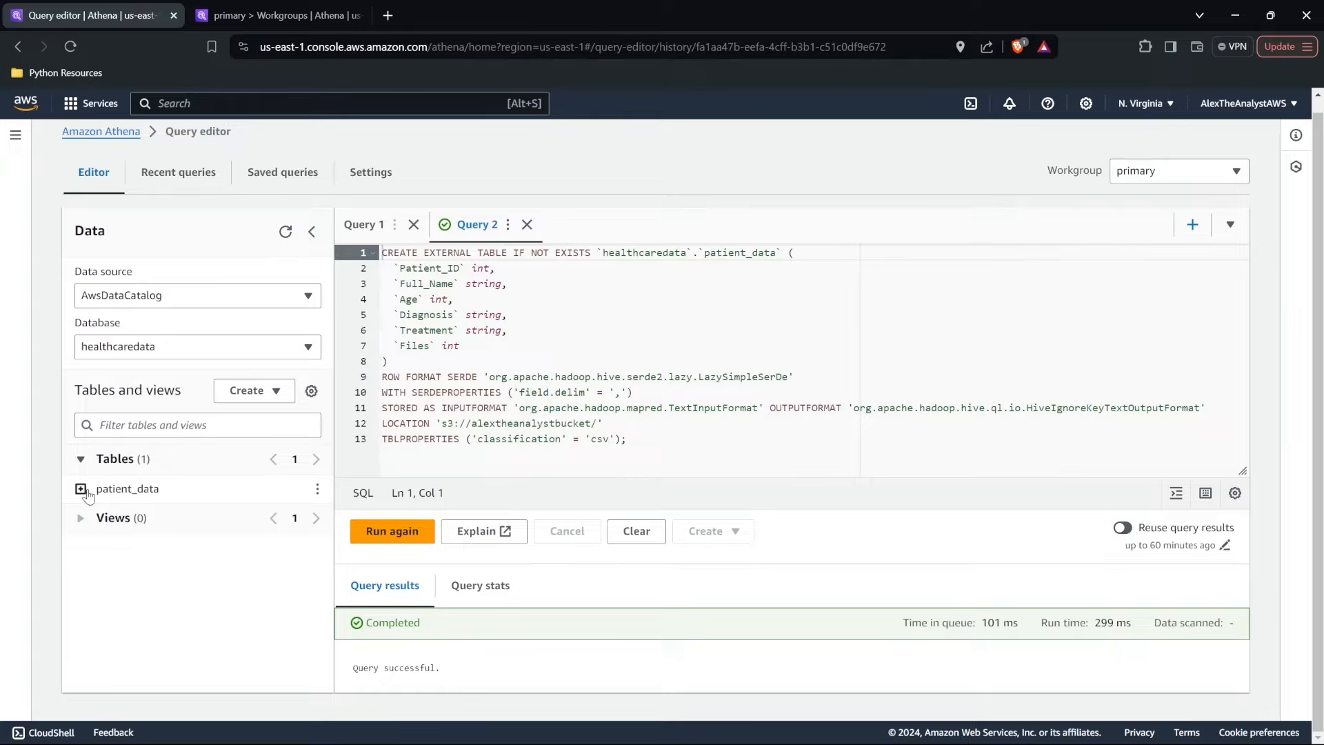
Run a preview query on the patient_data table and inspect the first row of its results.
{"action": "left_click", "coordinate": [318, 492]}
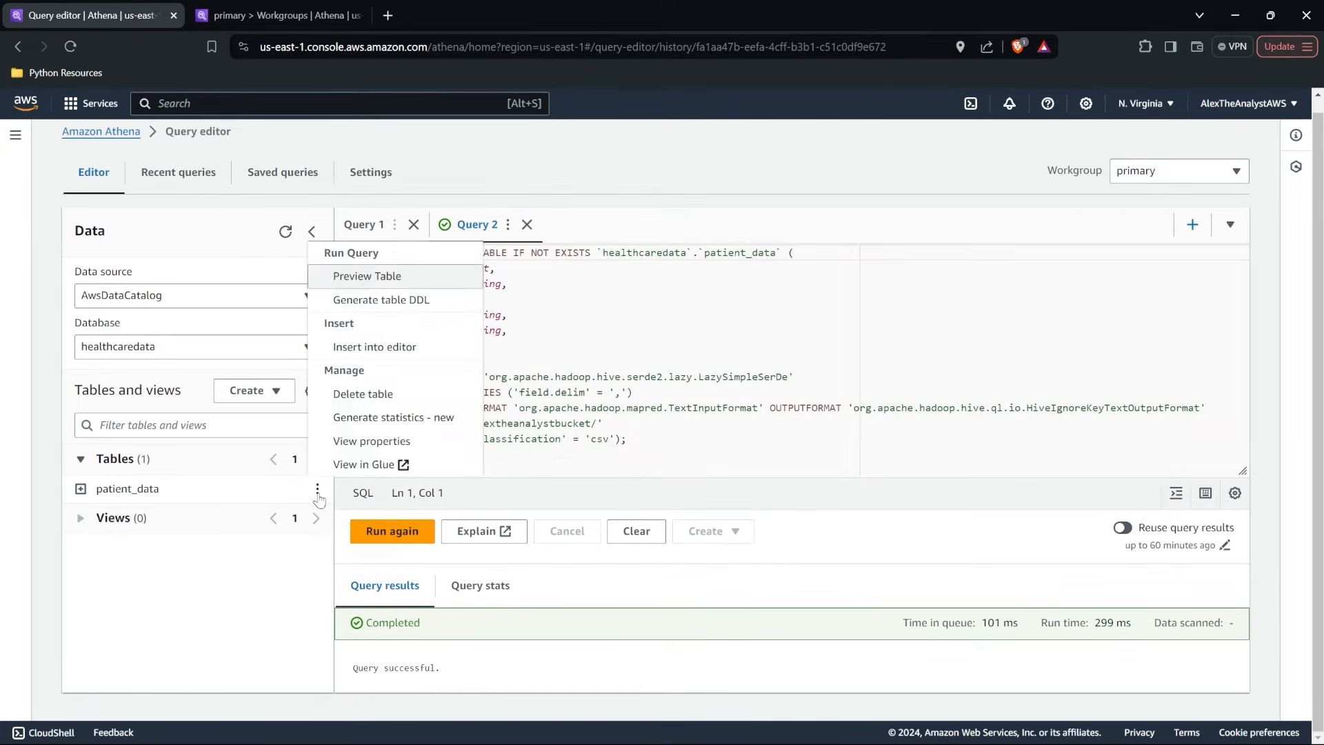
{"action": "left_click", "coordinate": [402, 279]}
{"action": "scroll", "coordinate": [499, 447], "scroll_direction": "down", "scroll_amount": 1}
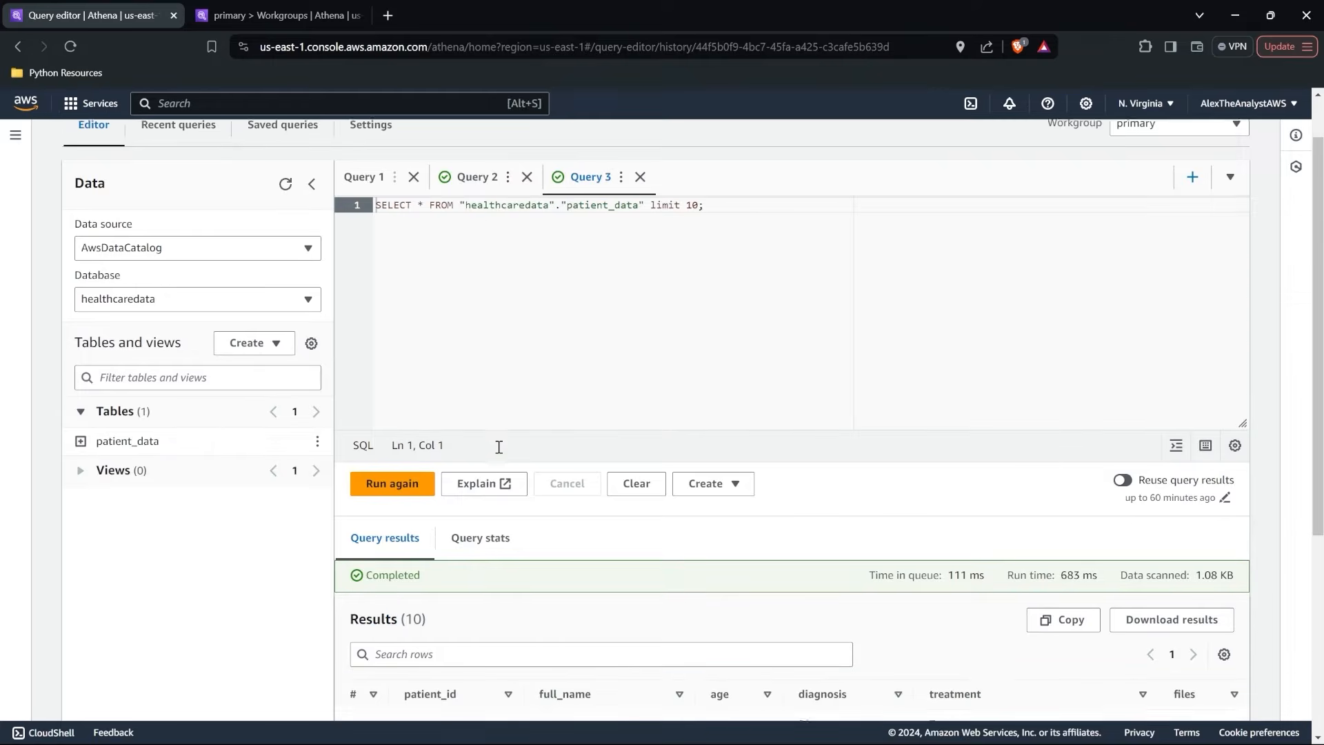
{"action": "scroll", "coordinate": [498, 447], "scroll_direction": "down", "scroll_amount": 5}
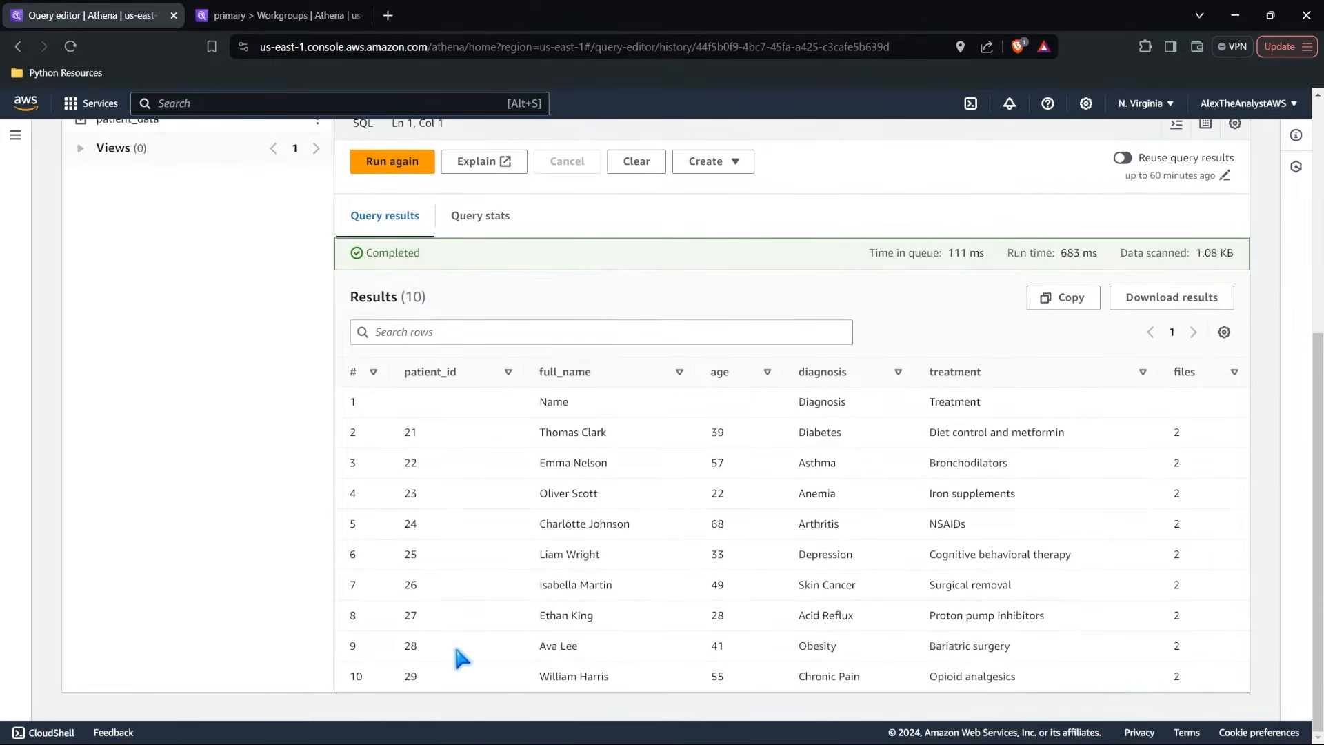
{"action": "left_click_drag", "start_coordinate": [351, 401], "coordinate": [1011, 397]}
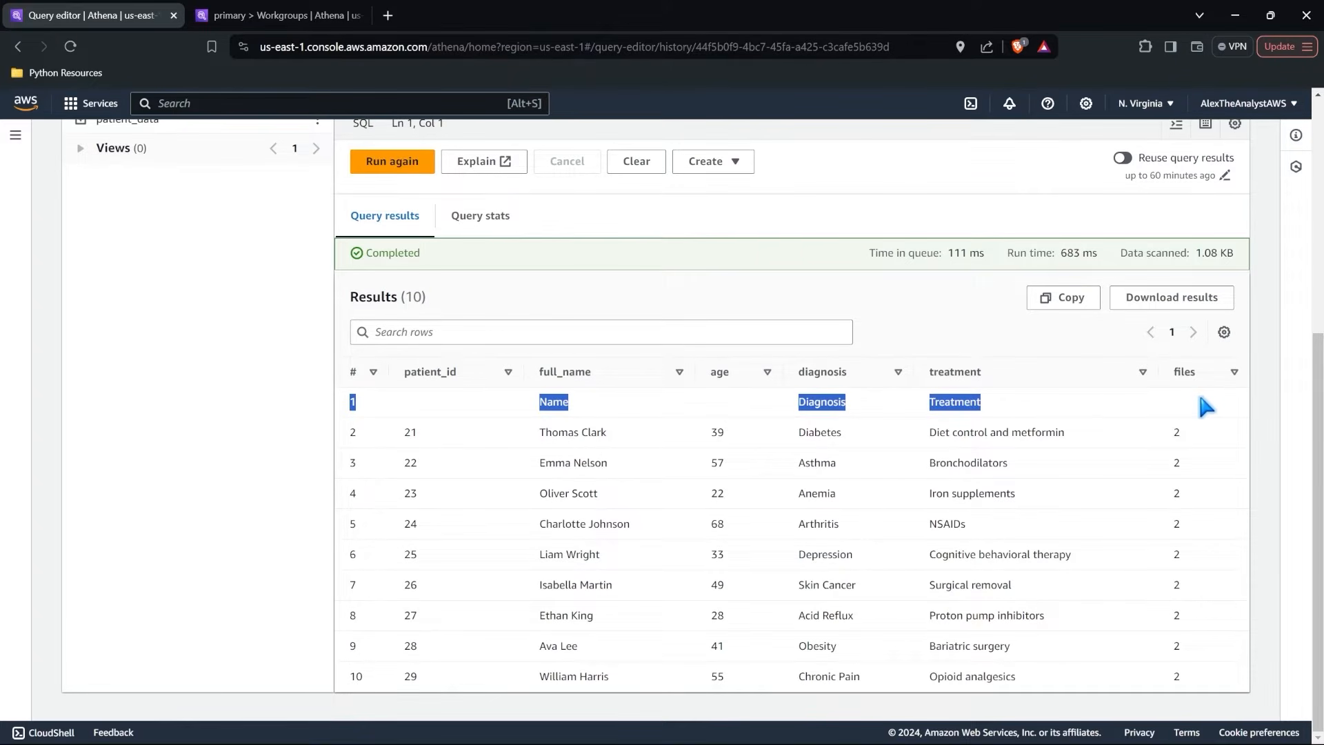
{"action": "left_click", "coordinate": [962, 400]}
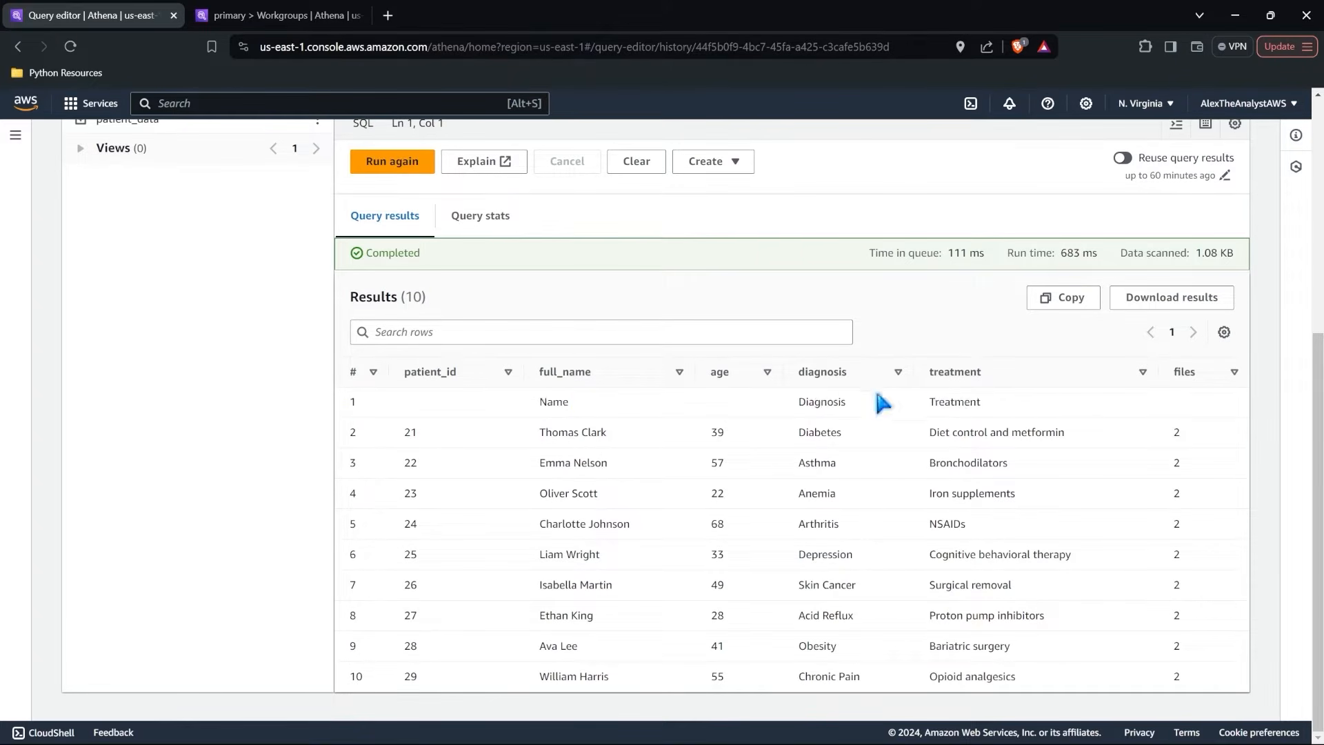
{"action": "scroll", "coordinate": [737, 533], "scroll_direction": "up", "scroll_amount": 3}
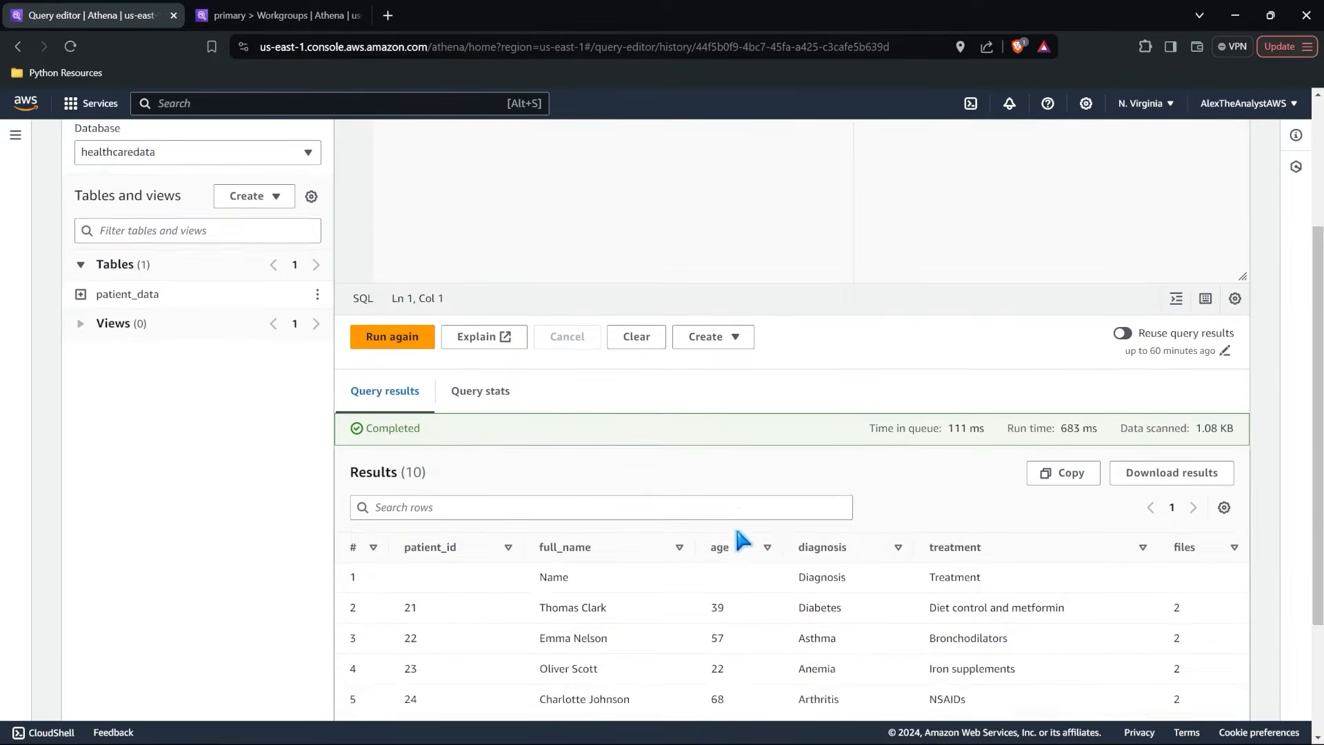
{"action": "scroll", "coordinate": [735, 524], "scroll_direction": "up", "scroll_amount": 4}
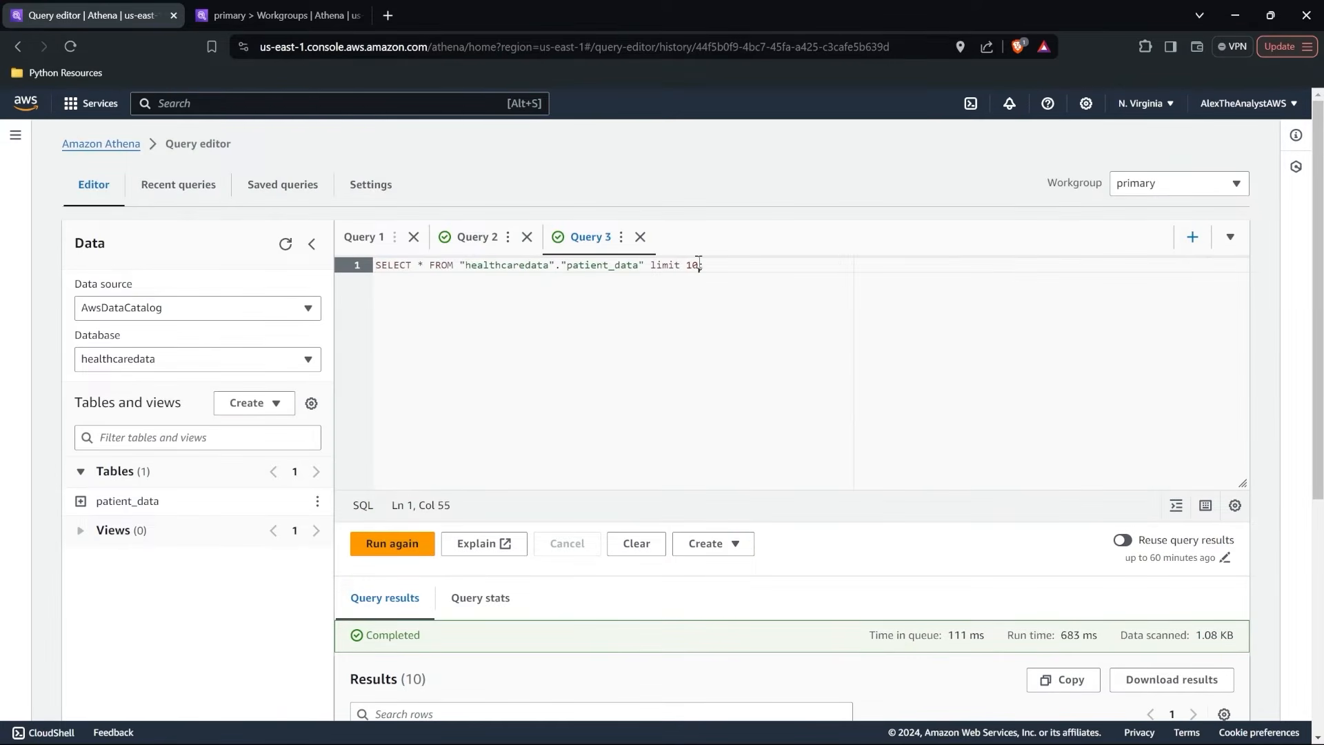
{"action": "left_click", "coordinate": [652, 266], "text": "shift"}
{"action": "key", "text": "BackSpace"}
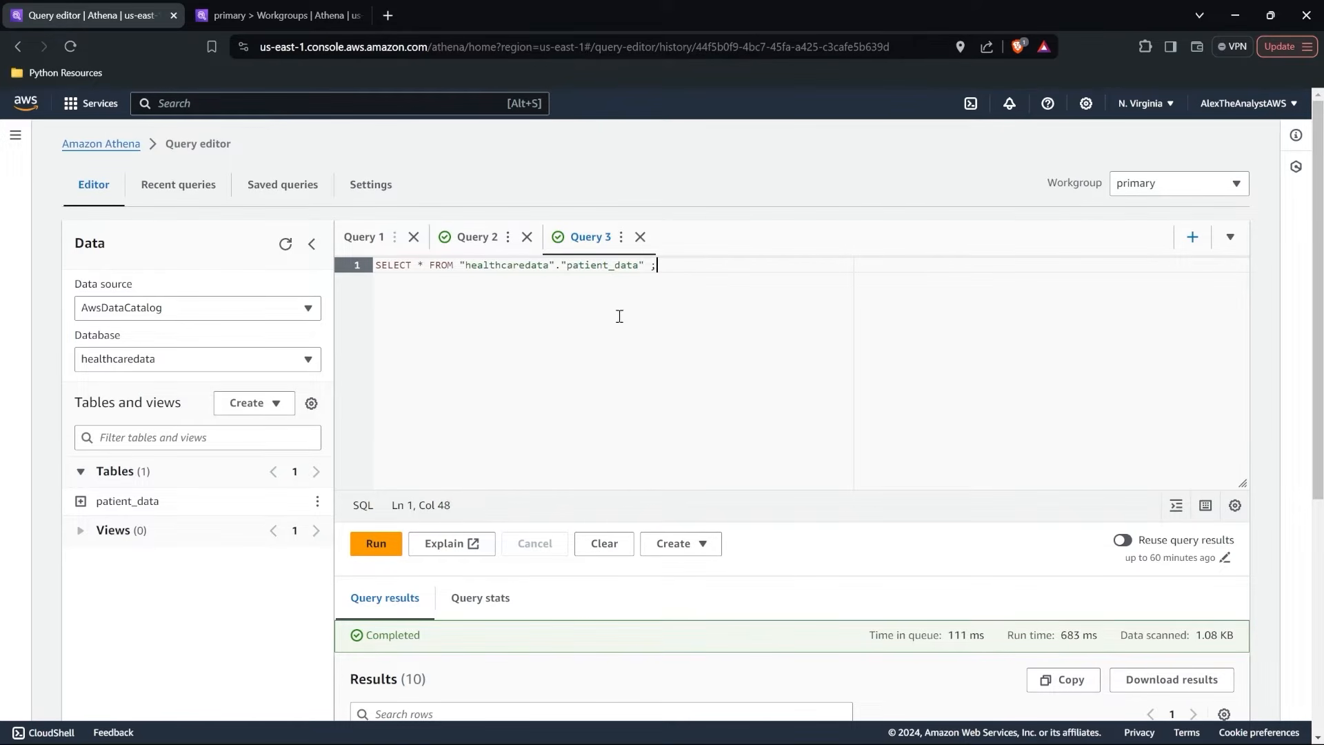
{"action": "key", "text": "ctrl+z"}
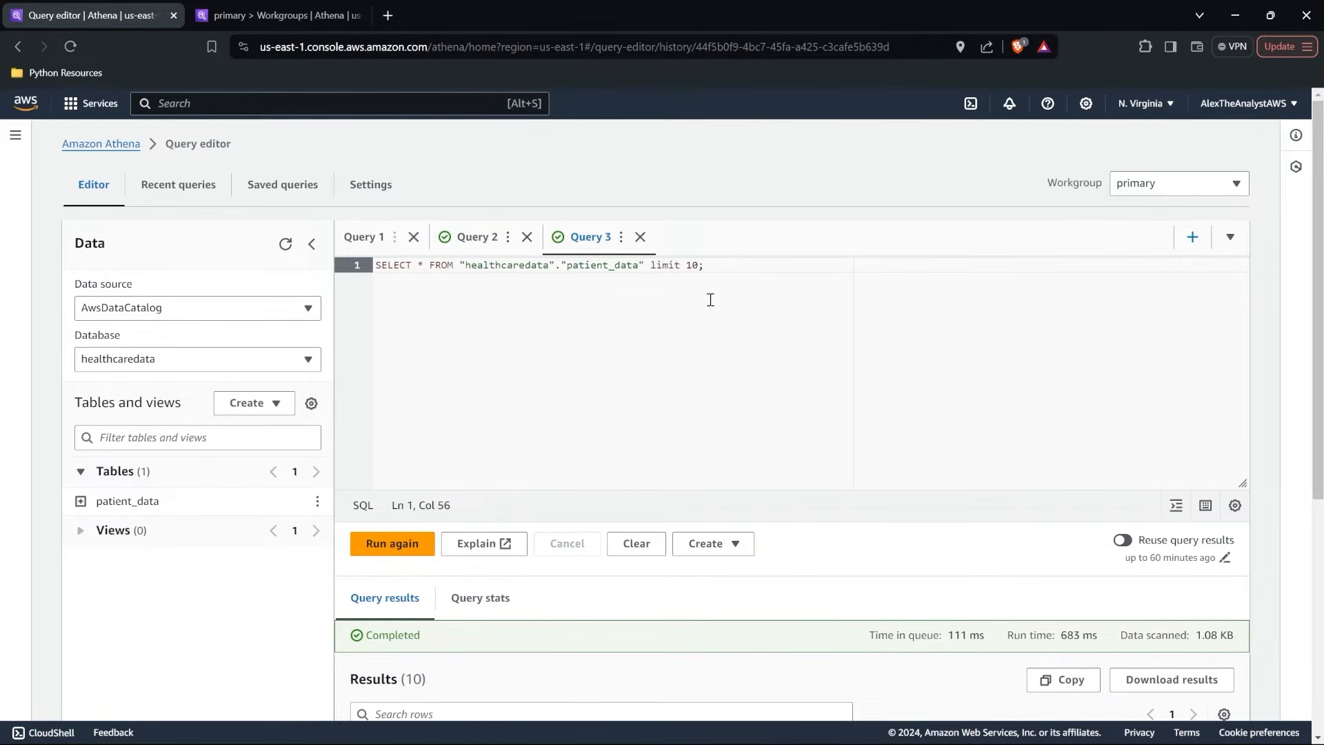
Switch to the Workgroups browser tab, go to the S3 service there and open the alextheanalystbucket bucket.
{"action": "left_click", "coordinate": [304, 15]}
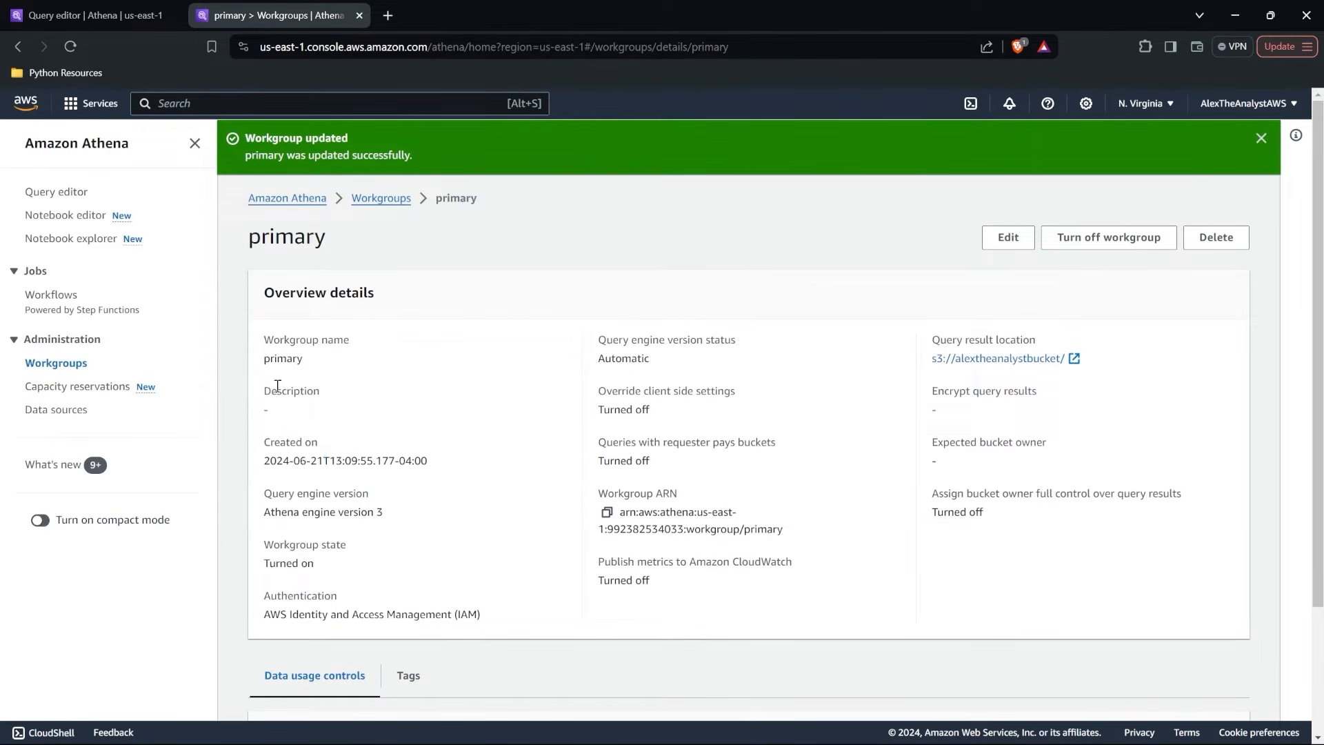
{"action": "left_click", "coordinate": [95, 103]}
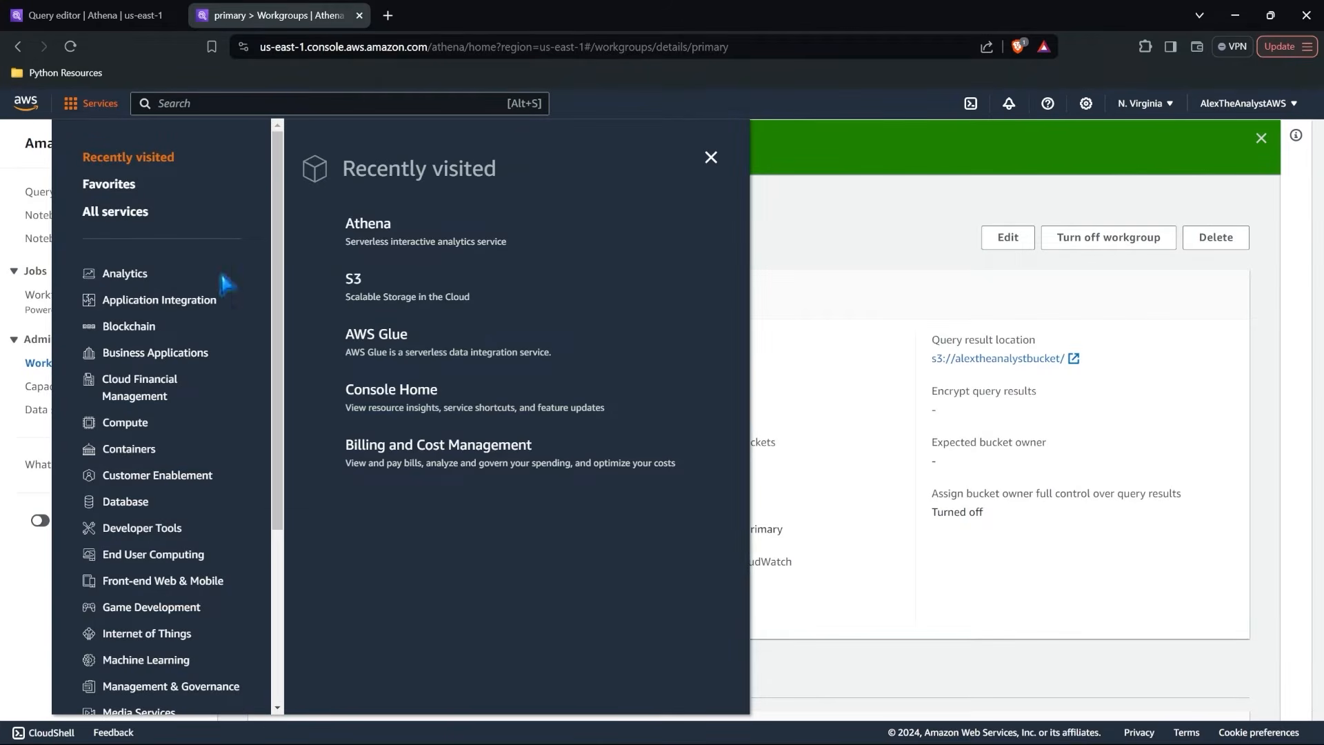
{"action": "left_click", "coordinate": [356, 282]}
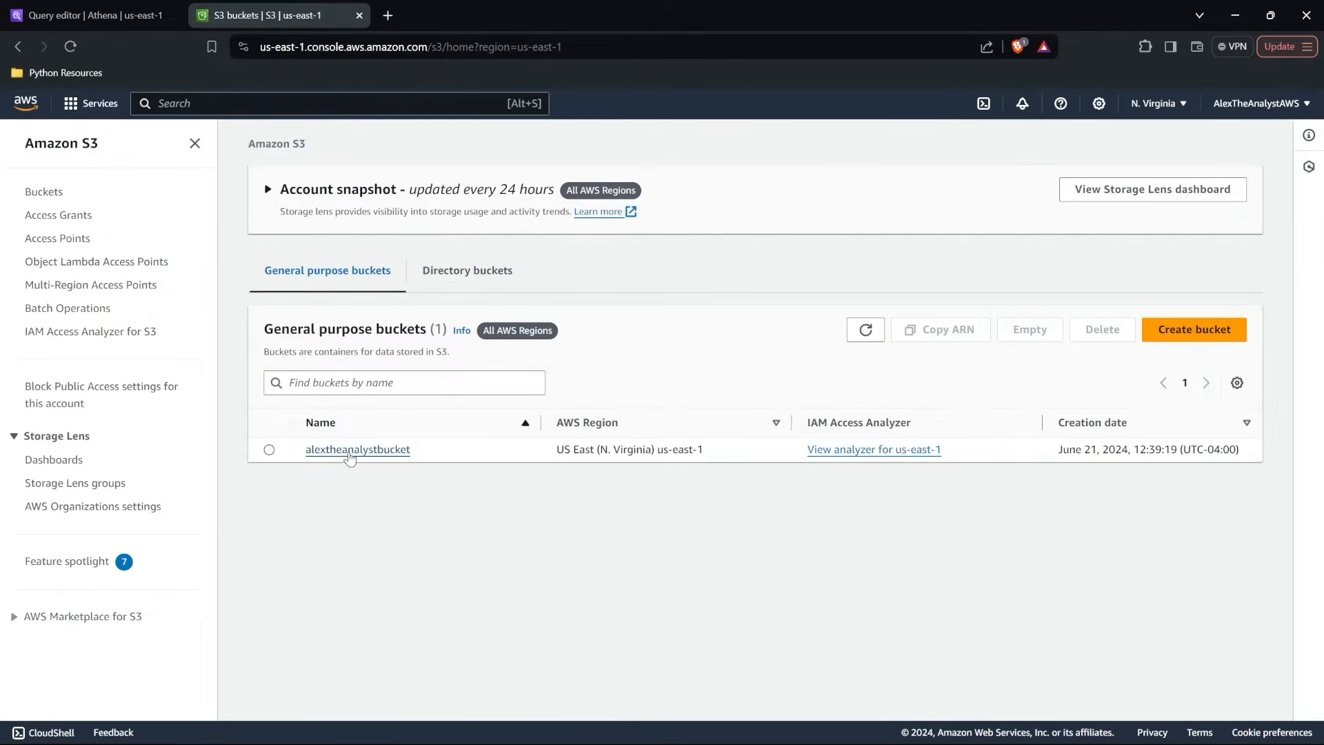
{"action": "left_click", "coordinate": [348, 454]}
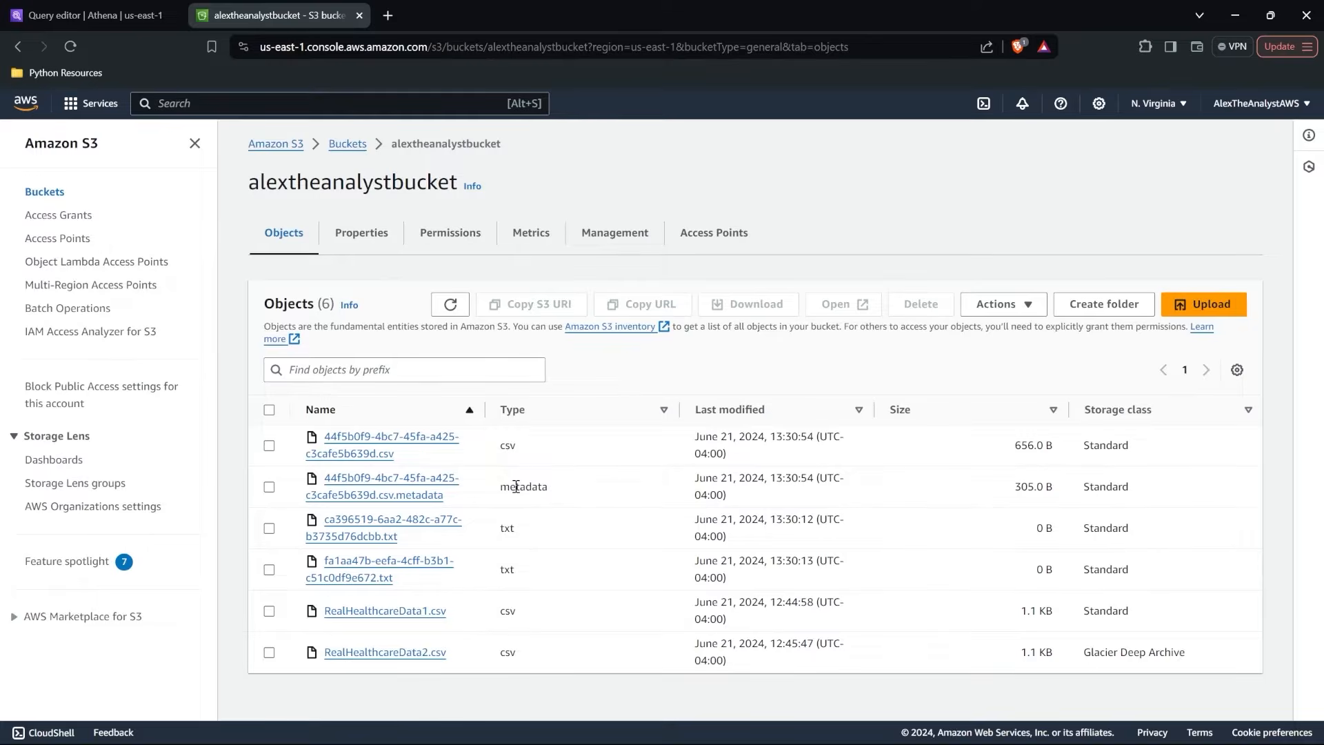
Return to the Athena query editor, remove the "limit 10" clause from the patient_data query, run it and review the results.
{"action": "left_click", "coordinate": [89, 15]}
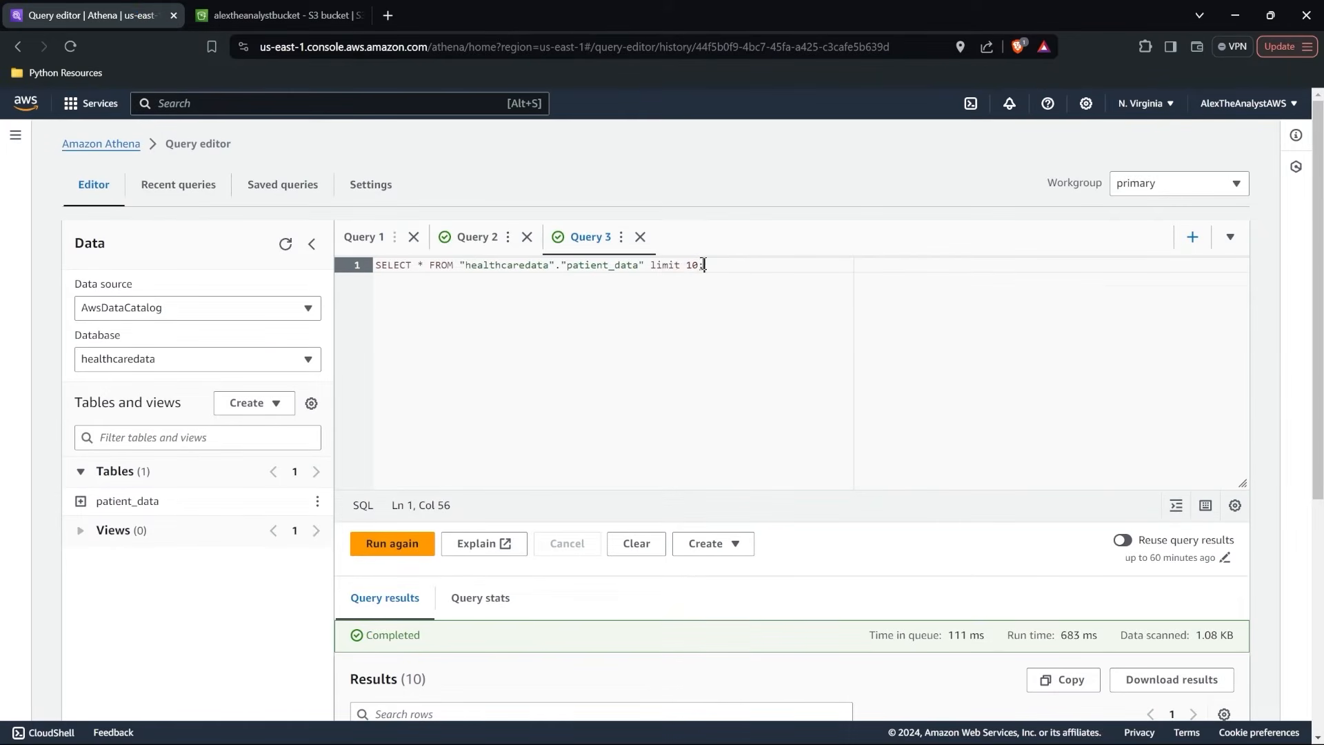
{"action": "left_click_drag", "start_coordinate": [698, 265], "coordinate": [646, 269]}
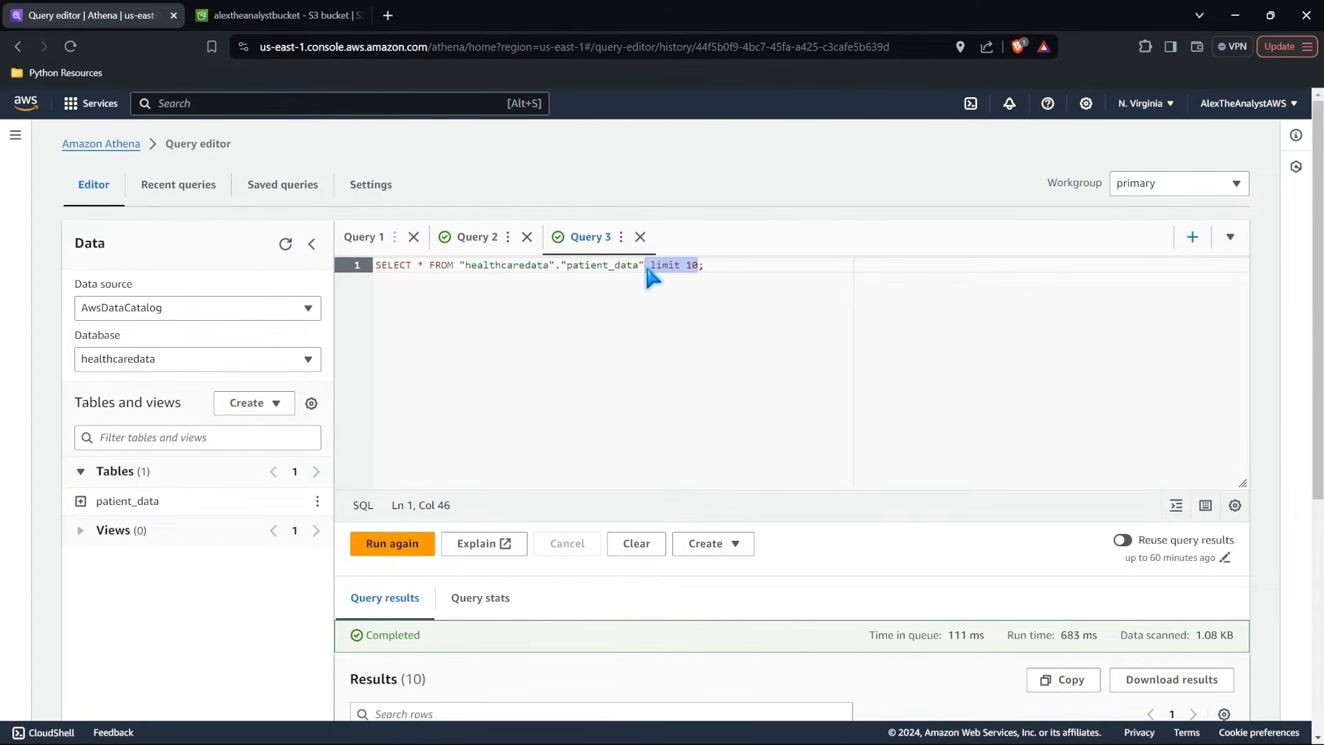
{"action": "key", "text": "BackSpace"}
{"action": "left_click", "coordinate": [387, 547]}
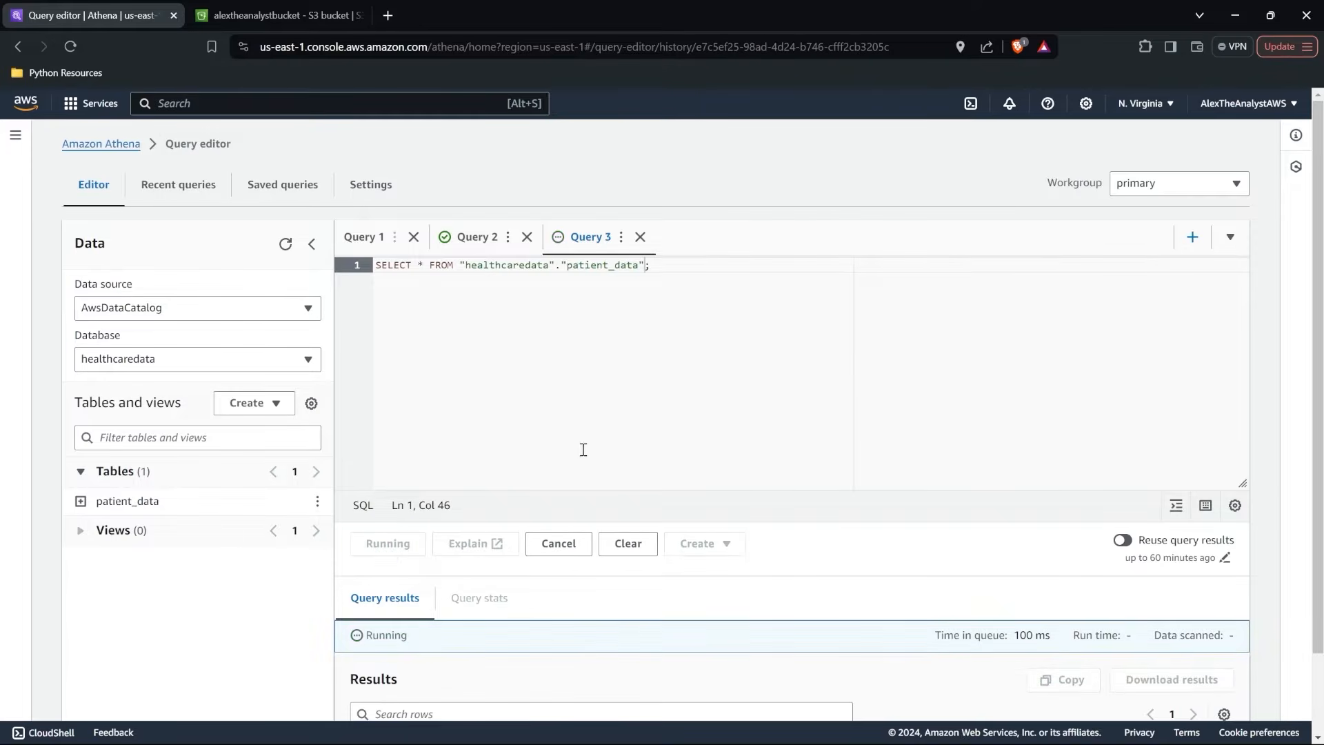
{"action": "scroll", "coordinate": [634, 448], "scroll_direction": "down", "scroll_amount": 6}
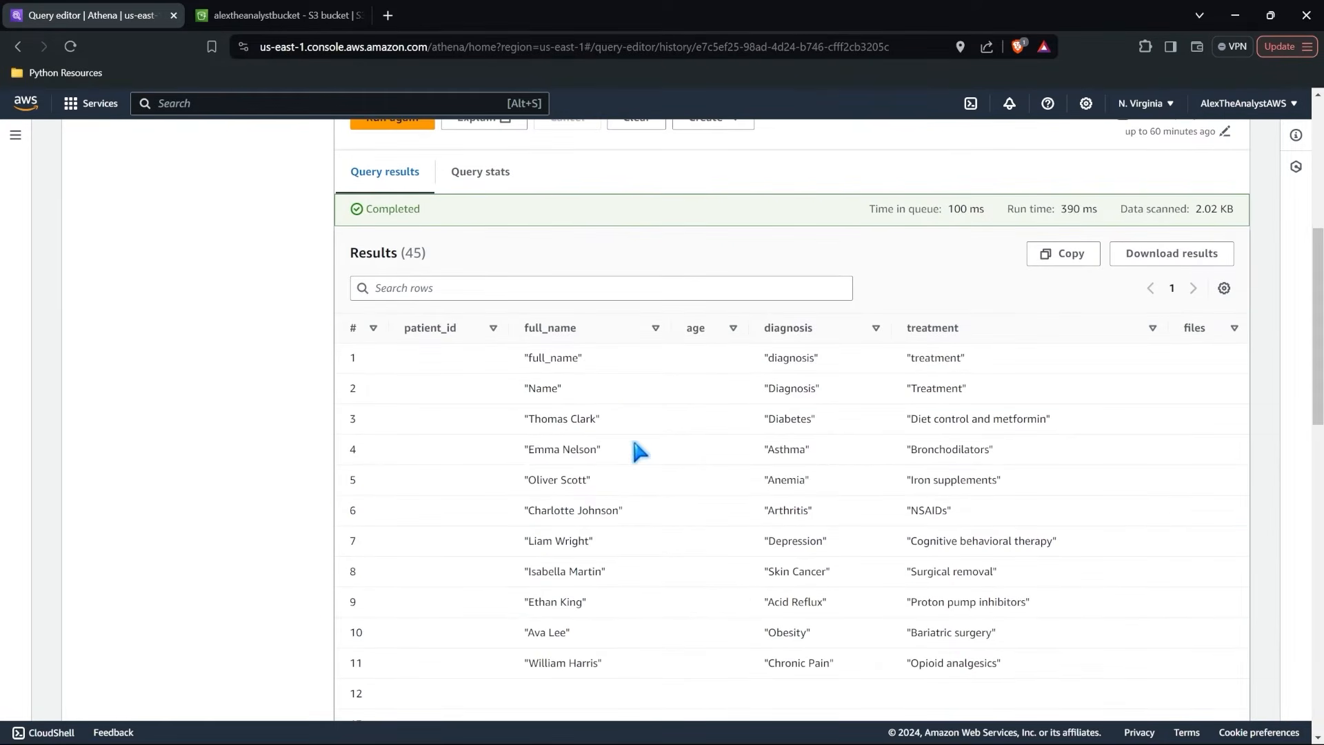
{"action": "scroll", "coordinate": [651, 561], "scroll_direction": "down", "scroll_amount": 7}
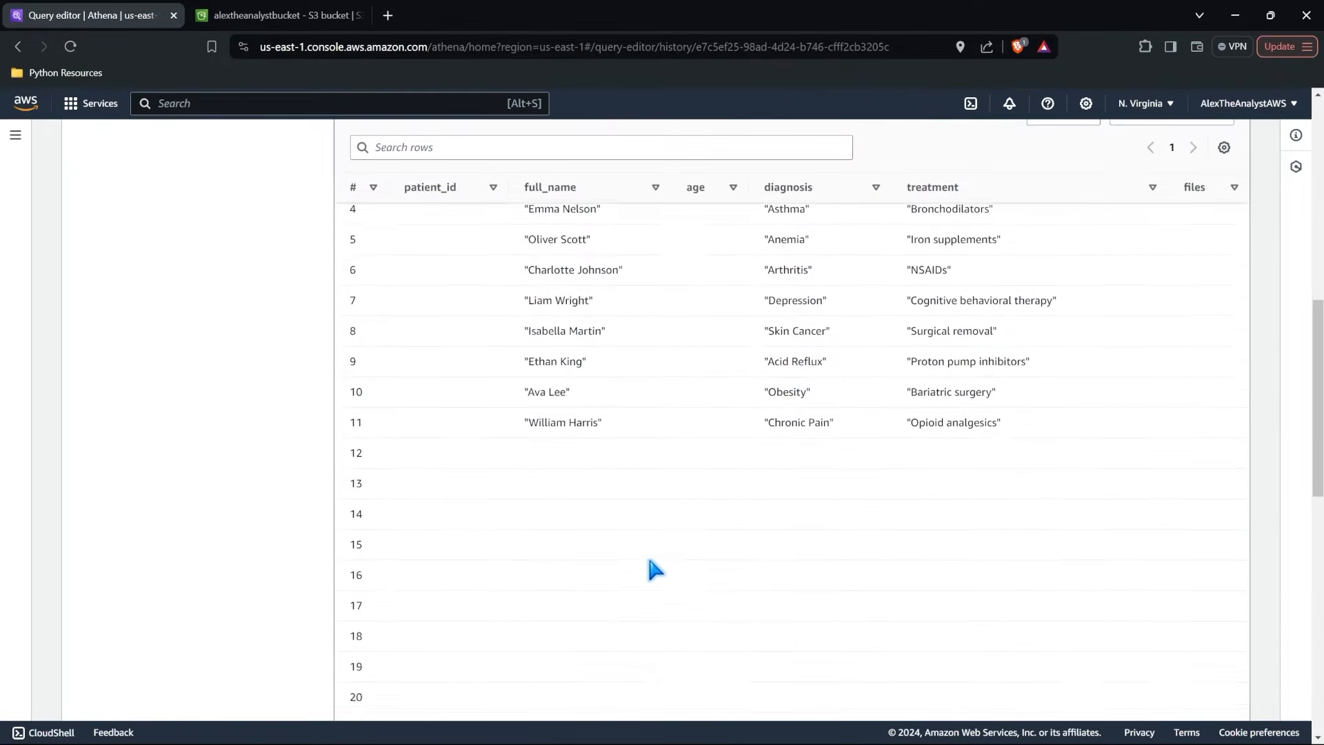
{"action": "scroll", "coordinate": [654, 567], "scroll_direction": "down", "scroll_amount": 7}
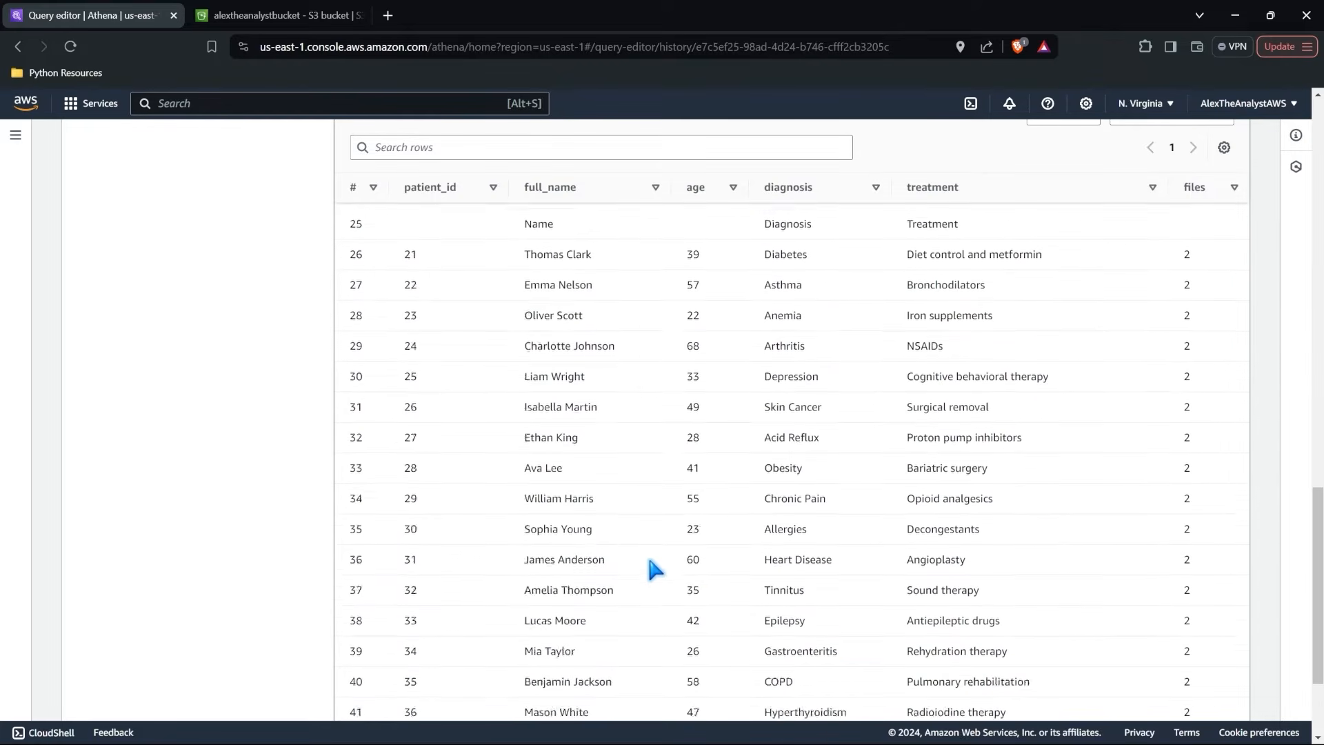
{"action": "scroll", "coordinate": [648, 560], "scroll_direction": "up", "scroll_amount": 20}
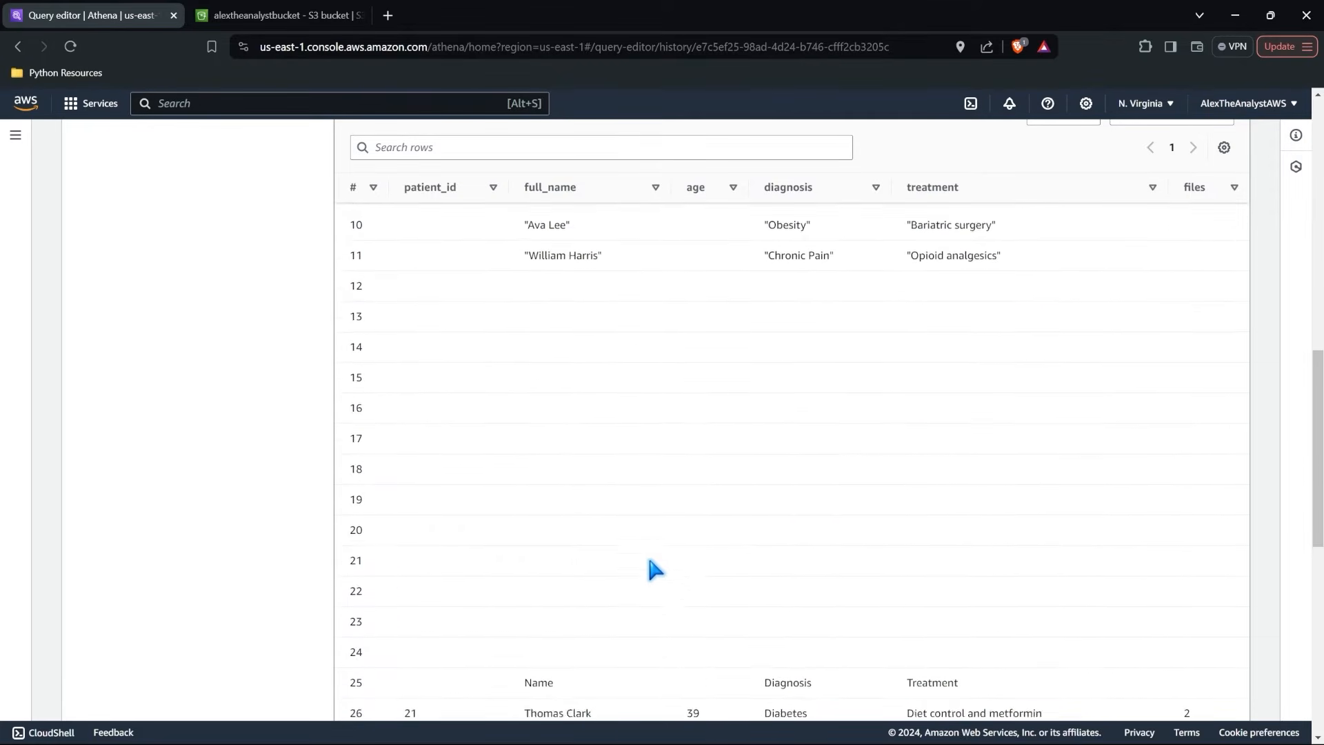
{"action": "scroll", "coordinate": [652, 567], "scroll_direction": "up", "scroll_amount": 1}
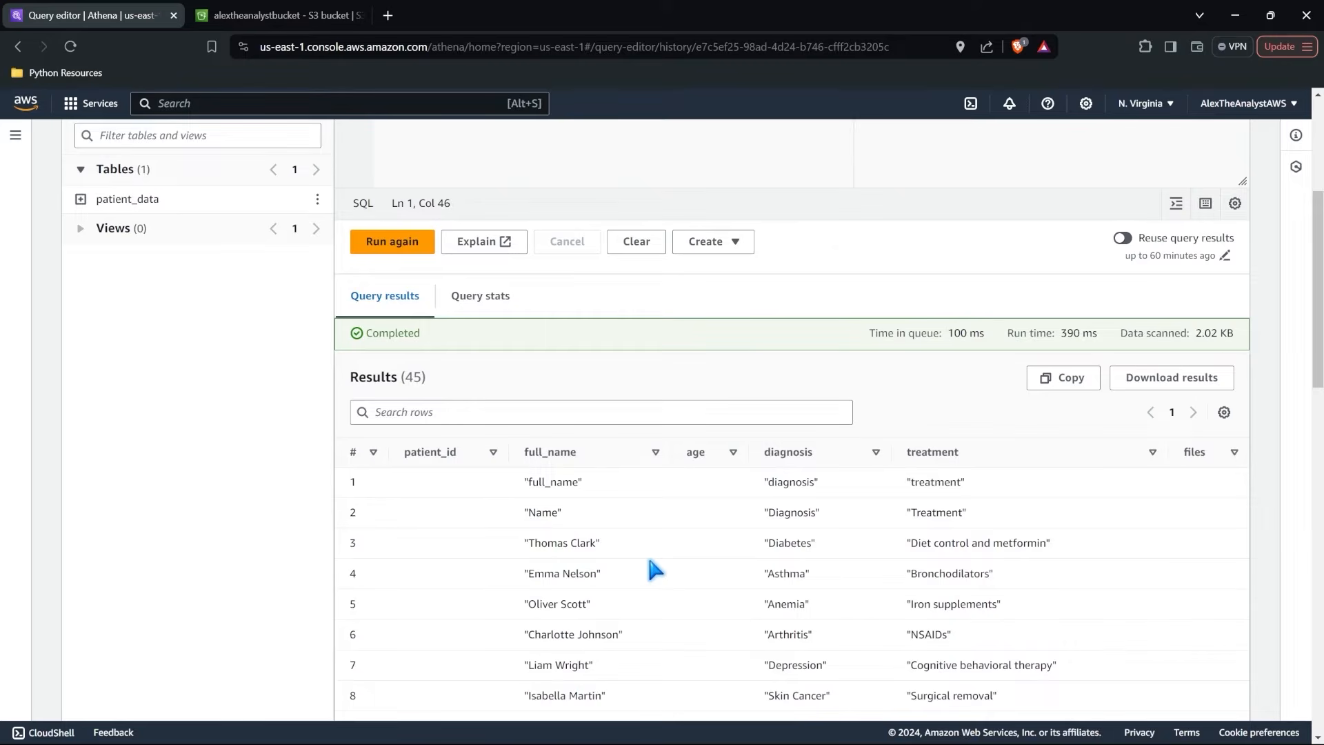
{"action": "scroll", "coordinate": [652, 567], "scroll_direction": "up", "scroll_amount": 4}
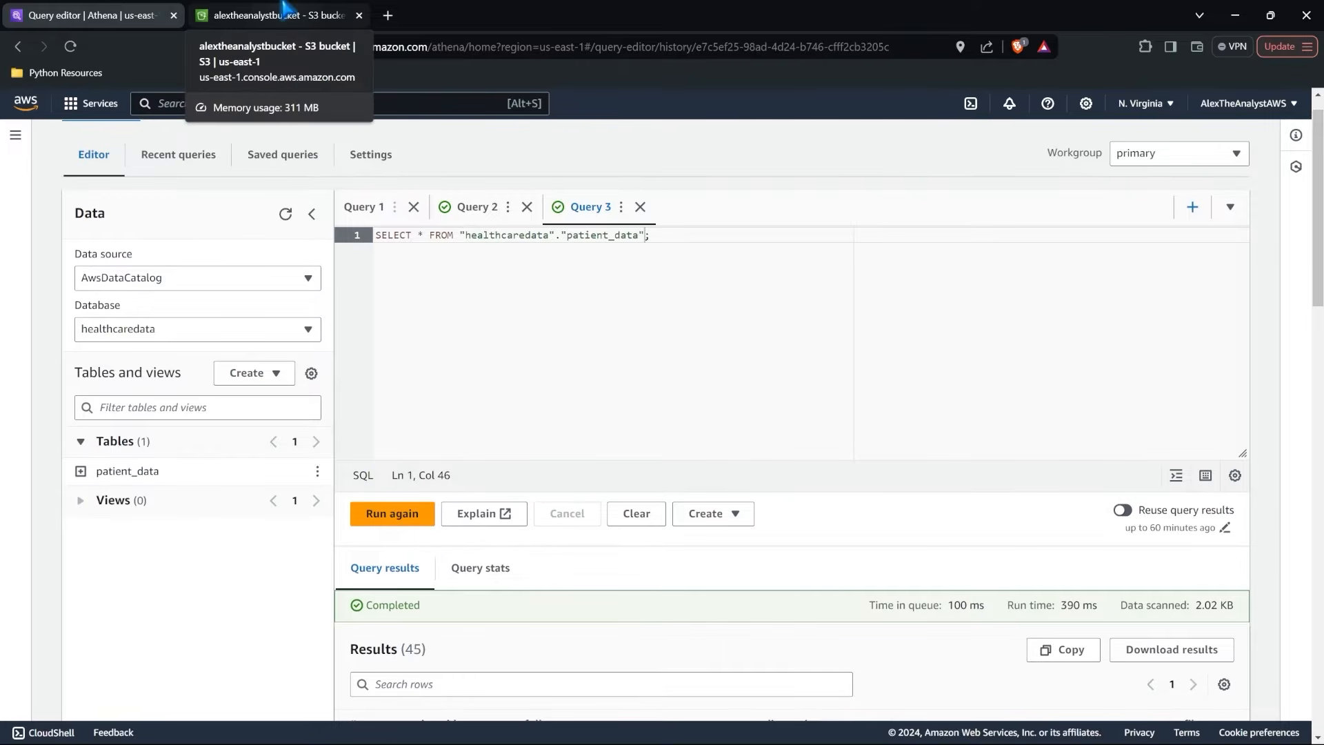
Go back to alextheanalystbucket, refresh its object list and examine the query output files.
{"action": "left_click", "coordinate": [283, 8]}
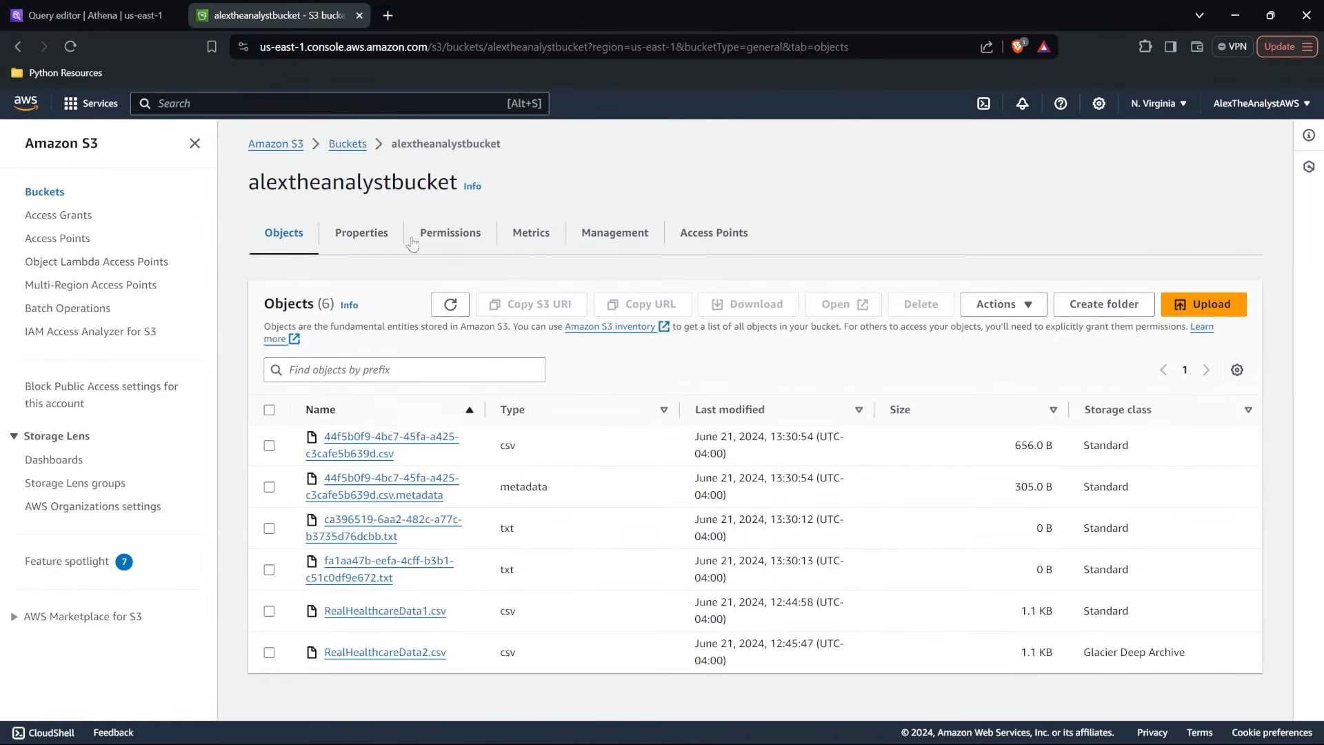
{"action": "left_click", "coordinate": [457, 304]}
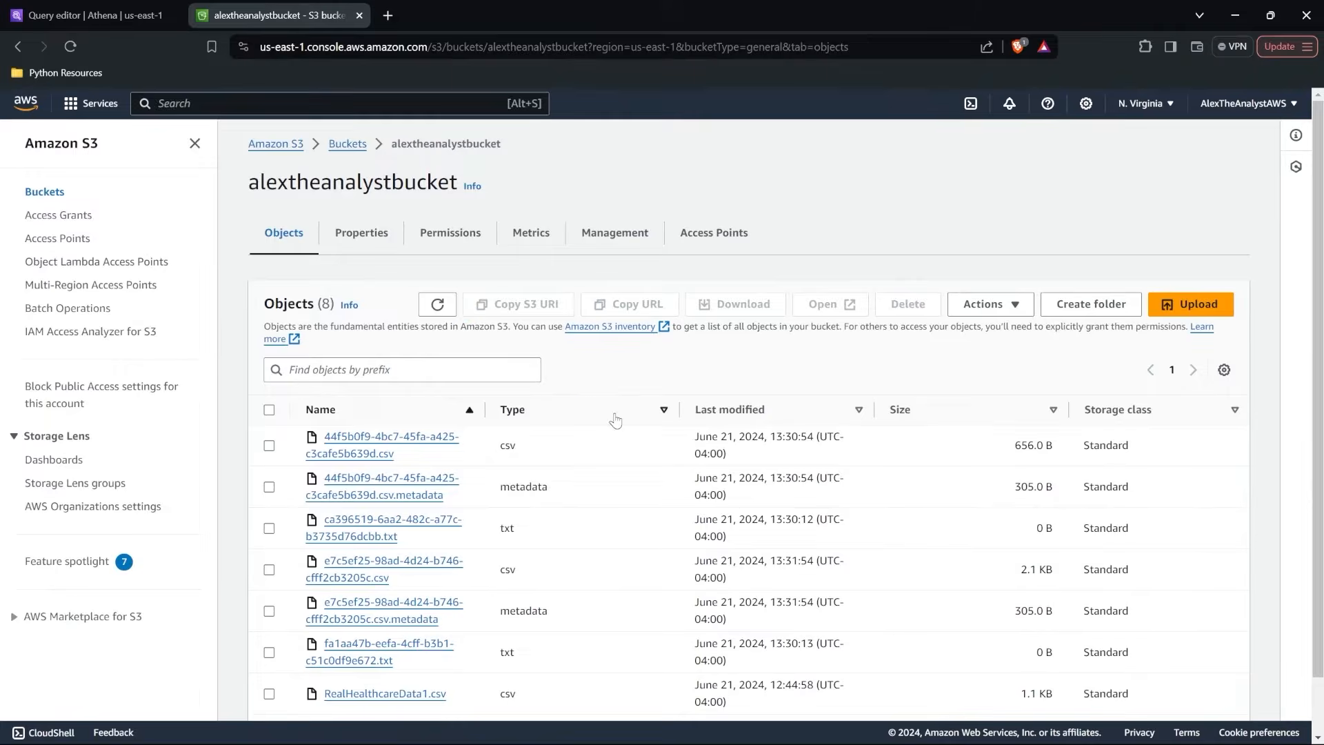
{"action": "scroll", "coordinate": [616, 422], "scroll_direction": "down", "scroll_amount": 1}
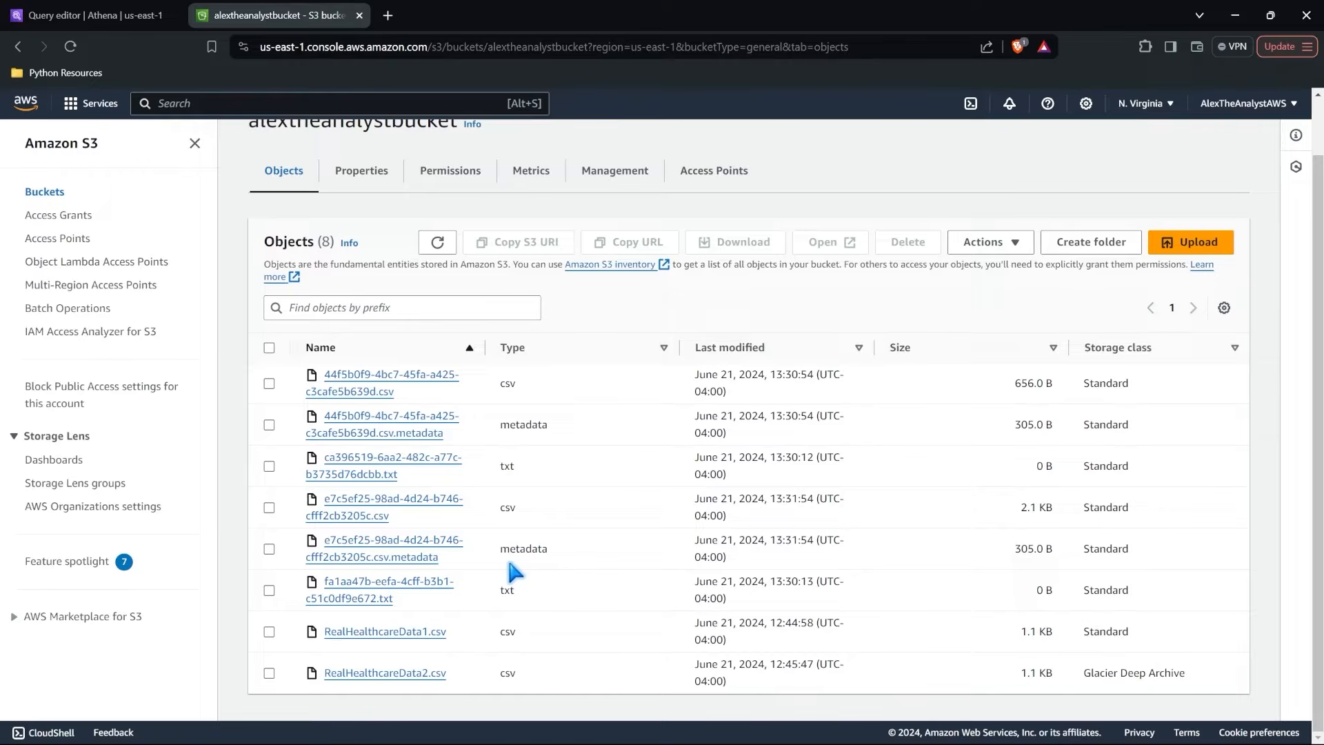
Create a folder named metadatahealthcare in the bucket without specifying an encryption key.
{"action": "left_click", "coordinate": [1091, 242]}
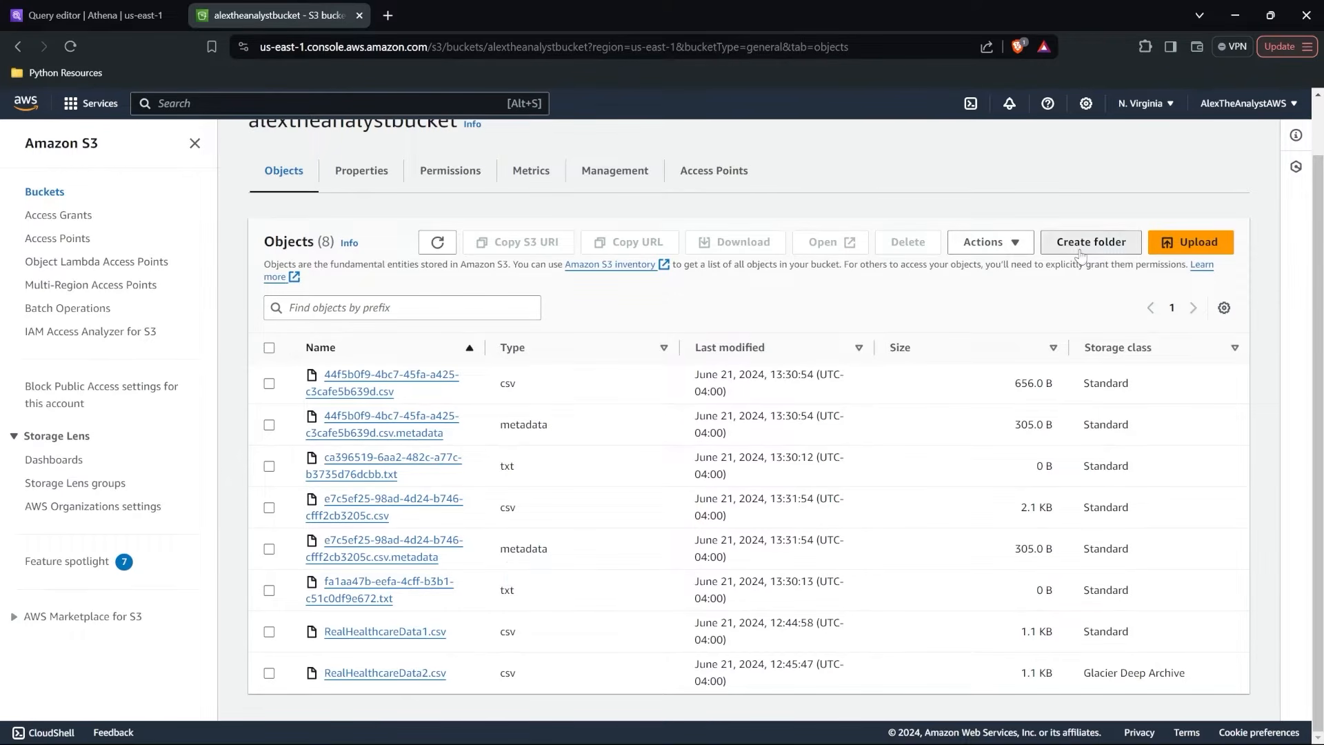
{"action": "left_click", "coordinate": [449, 453]}
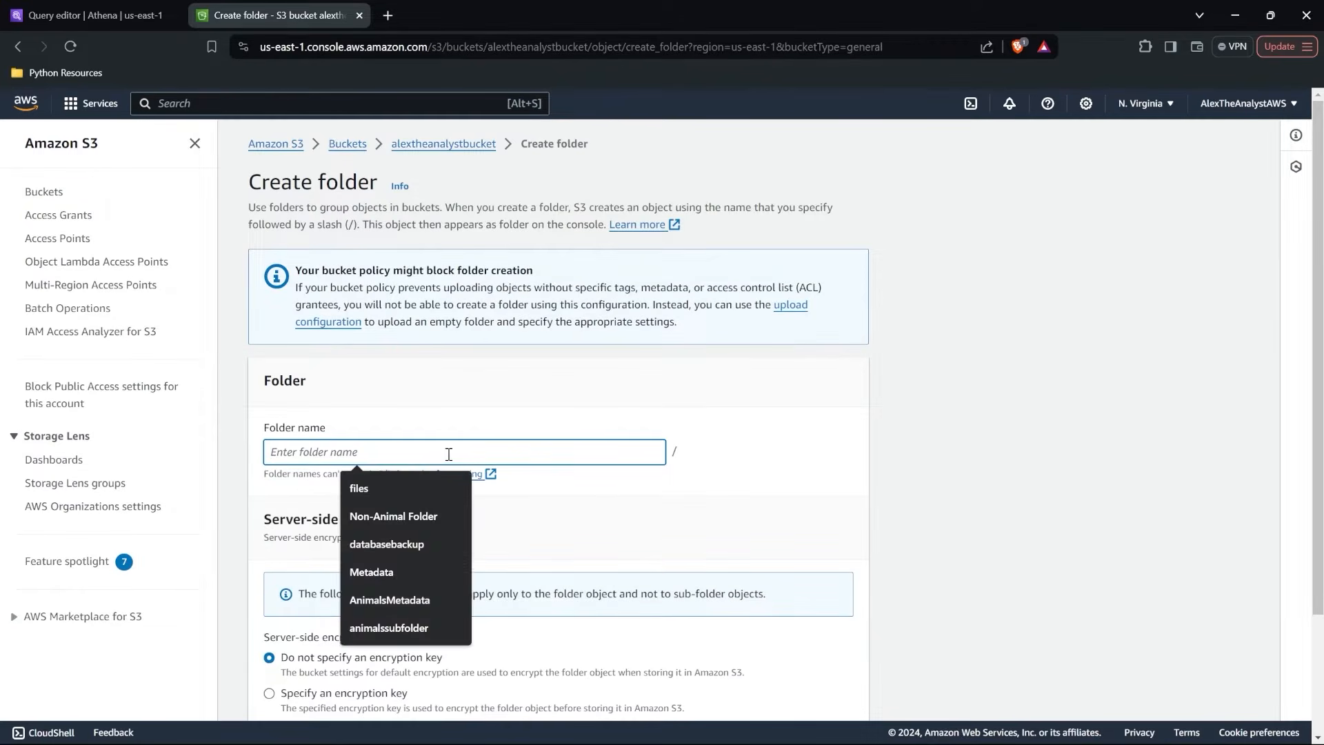
{"action": "type", "text": "metadata"}
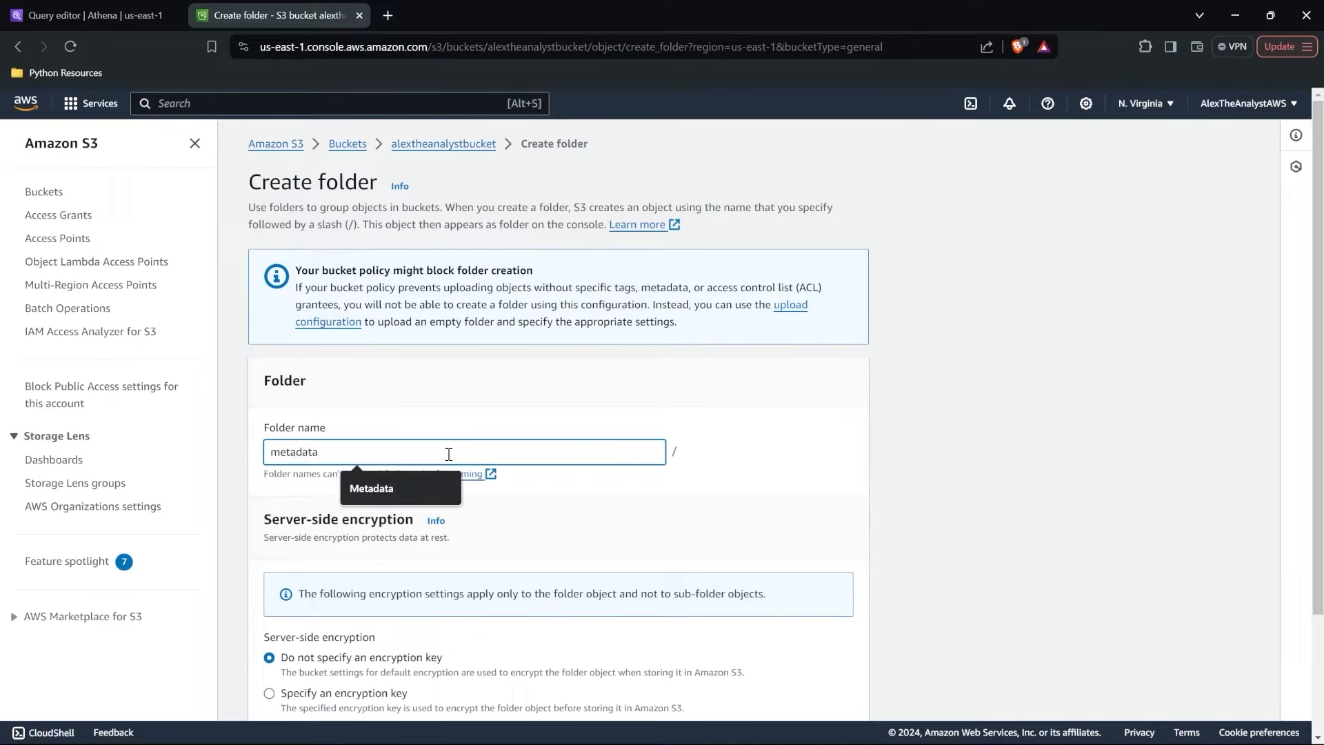
{"action": "type", "text": "healthcare"}
{"action": "scroll", "coordinate": [449, 454], "scroll_direction": "down", "scroll_amount": 3}
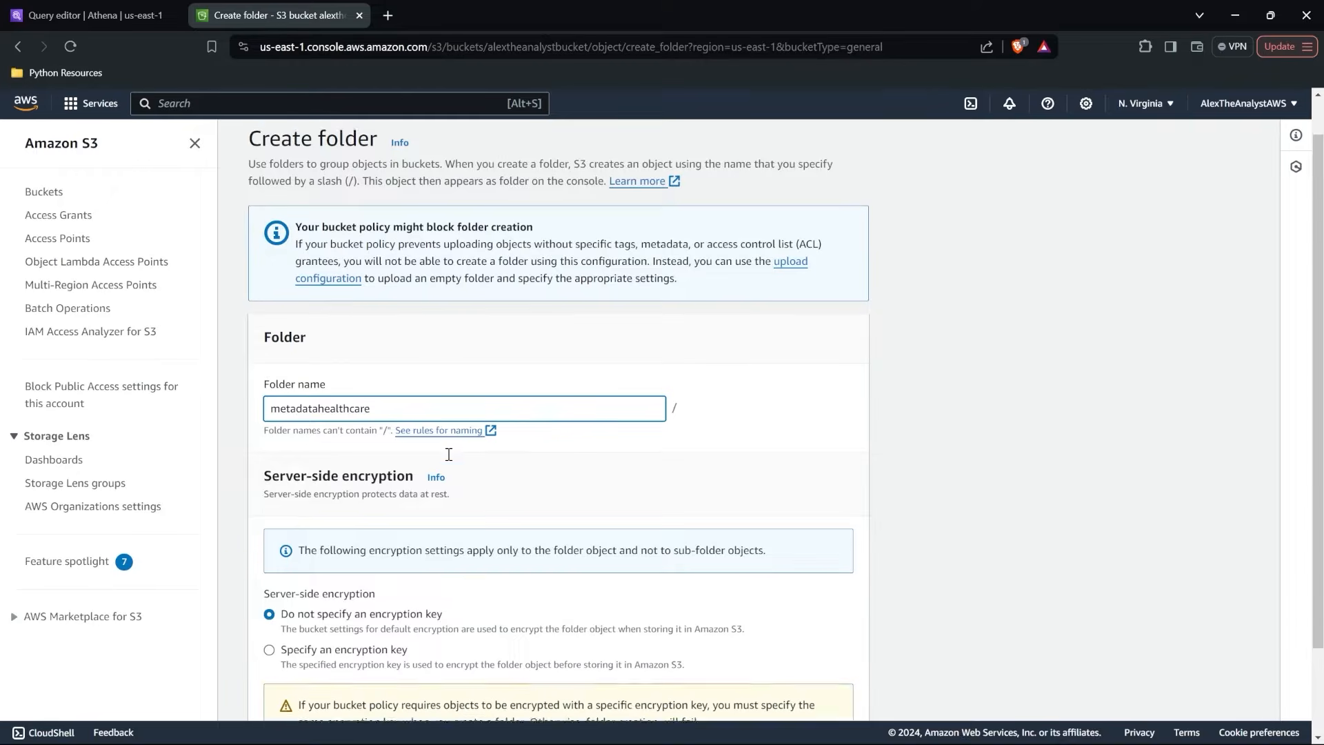
{"action": "left_click", "coordinate": [806, 694]}
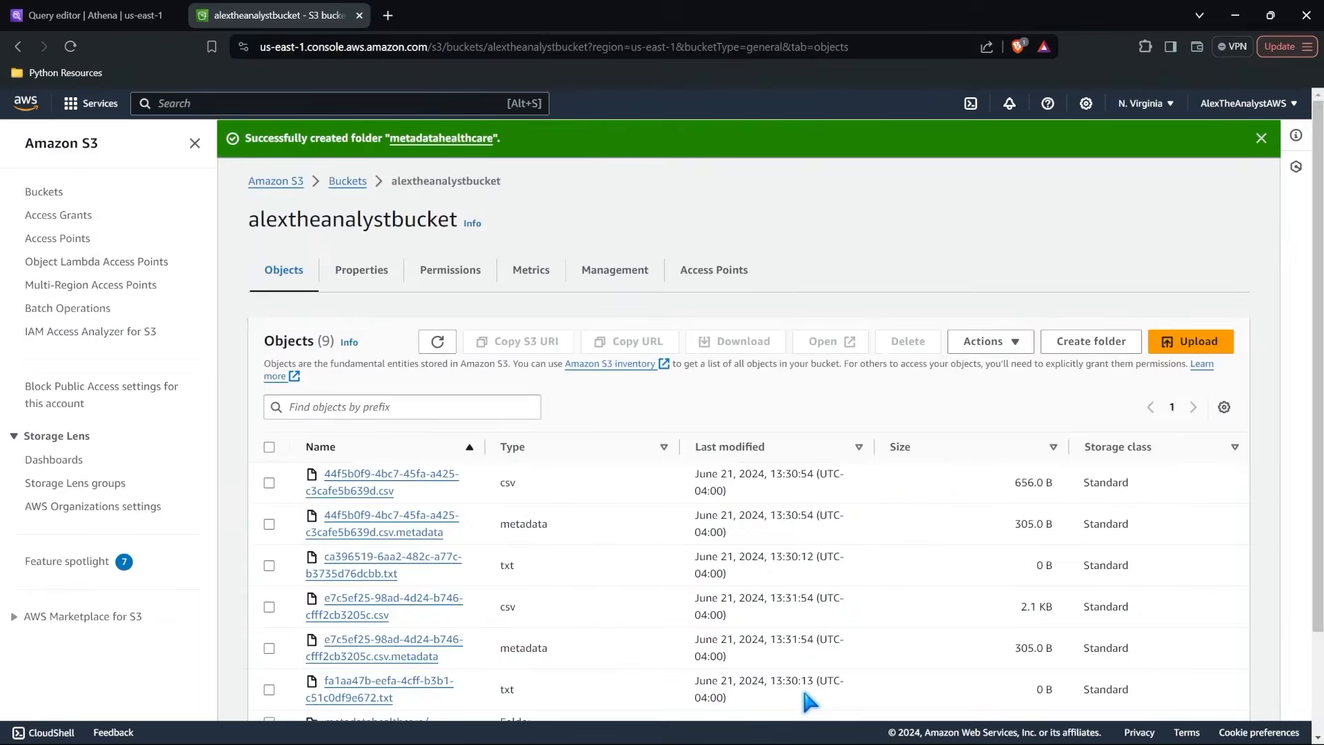
Permanently delete the six query output csv, metadata and txt files from the bucket, confirming with "permanently delete", and close the status page.
{"action": "scroll", "coordinate": [488, 491], "scroll_direction": "down", "scroll_amount": 2}
{"action": "left_click", "coordinate": [269, 359]}
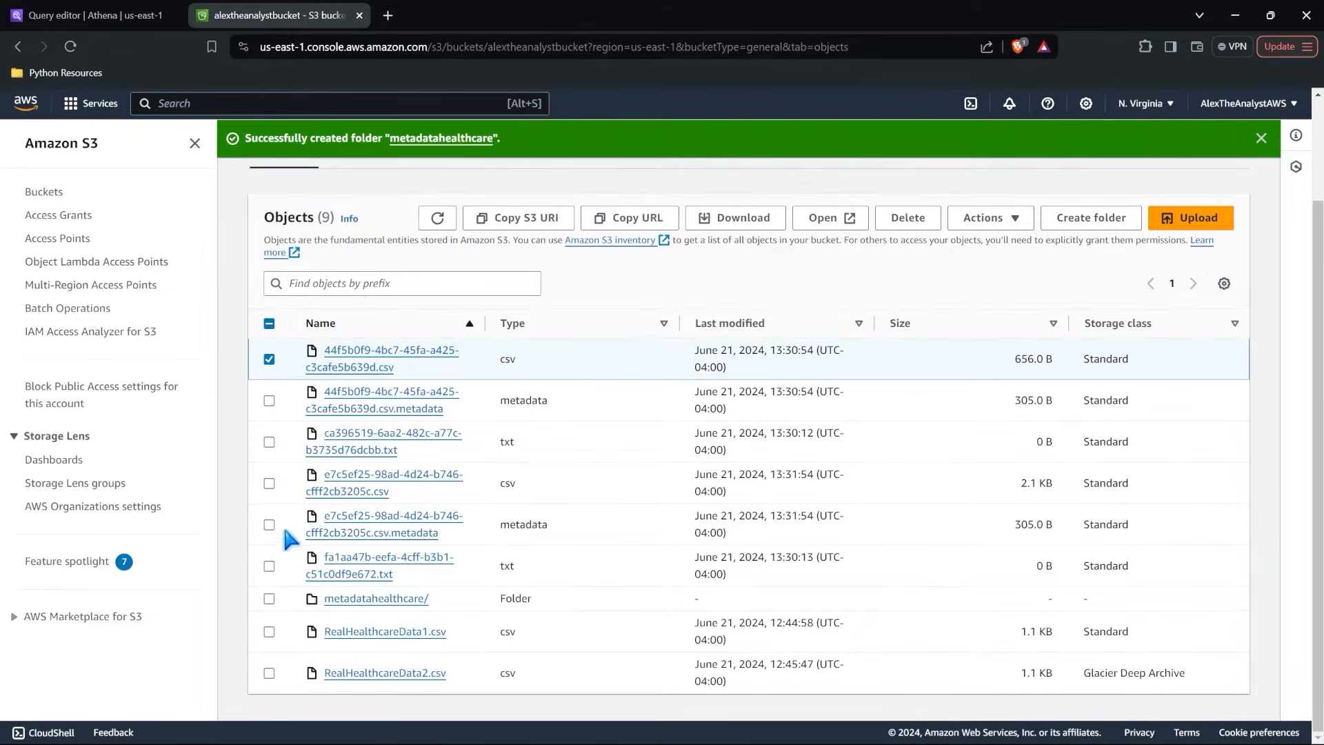
{"action": "left_click", "coordinate": [268, 566], "text": "shift"}
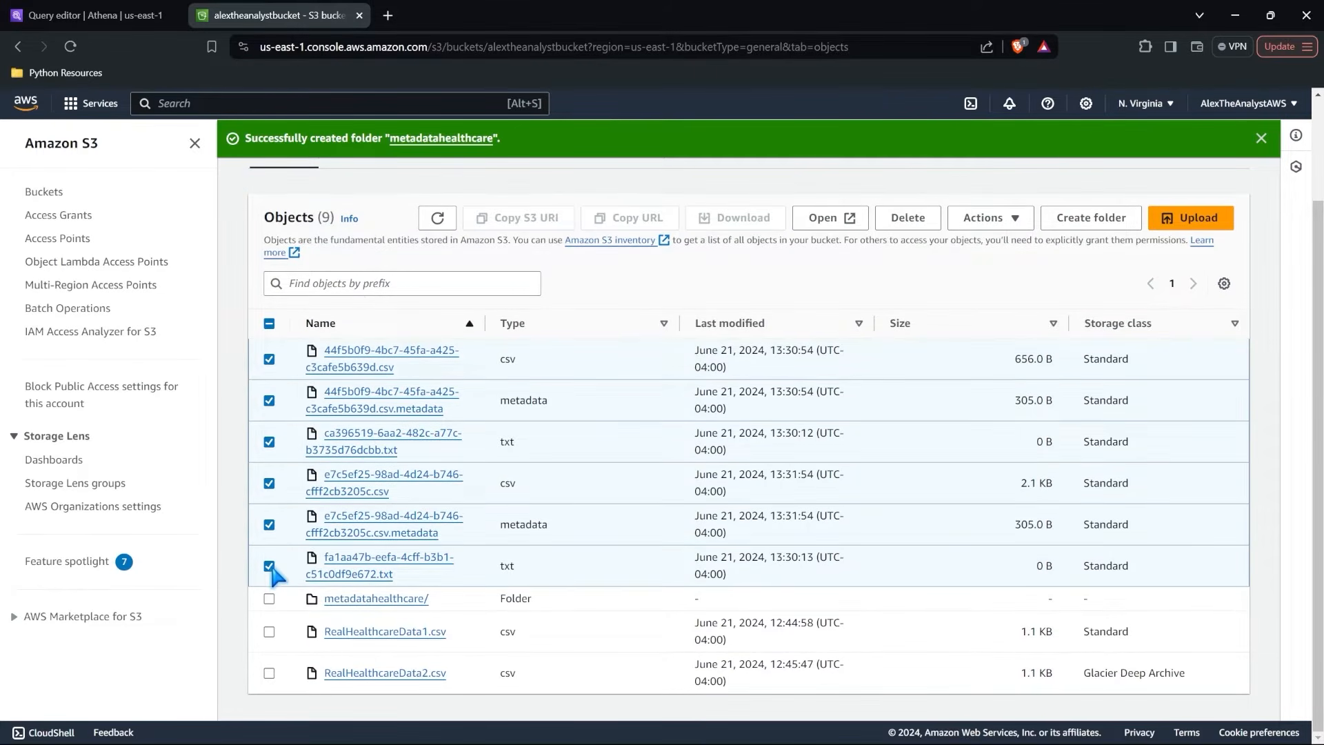
{"action": "left_click", "coordinate": [906, 219]}
{"action": "scroll", "coordinate": [530, 377], "scroll_direction": "down", "scroll_amount": 3}
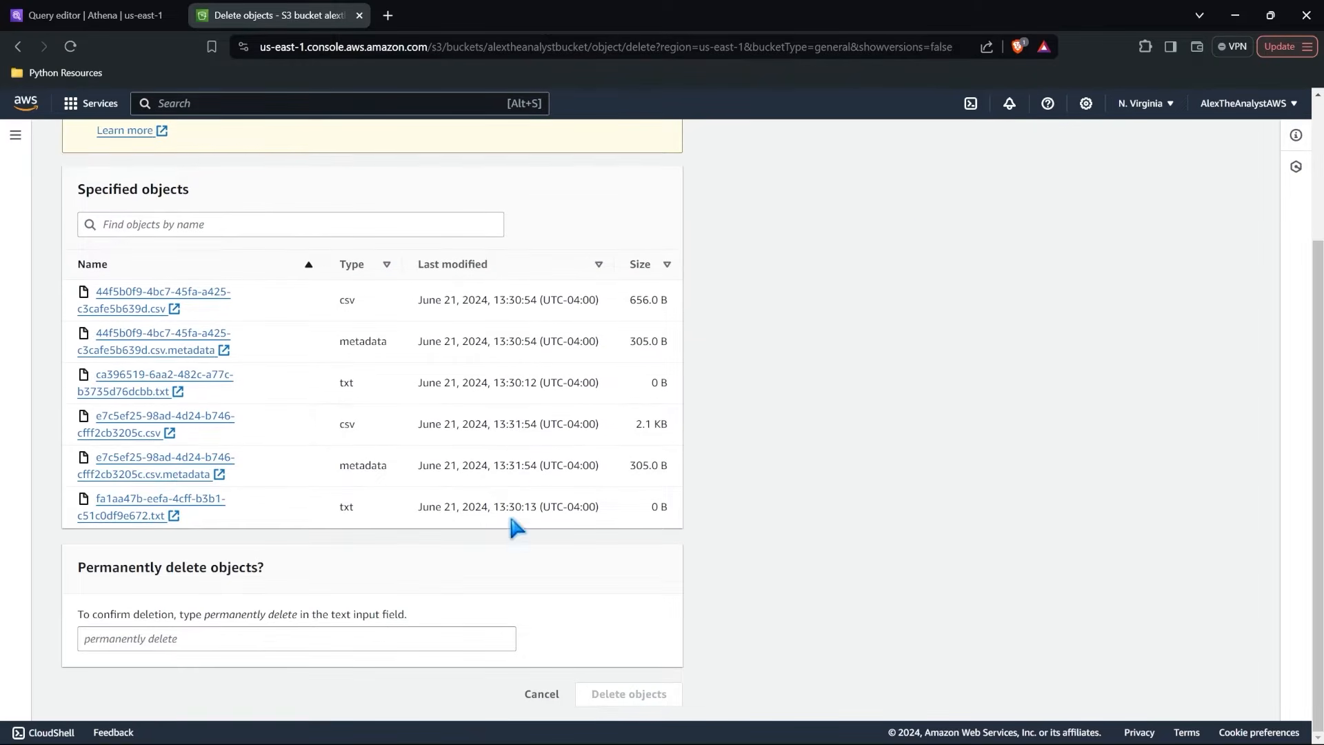
{"action": "left_click", "coordinate": [368, 632]}
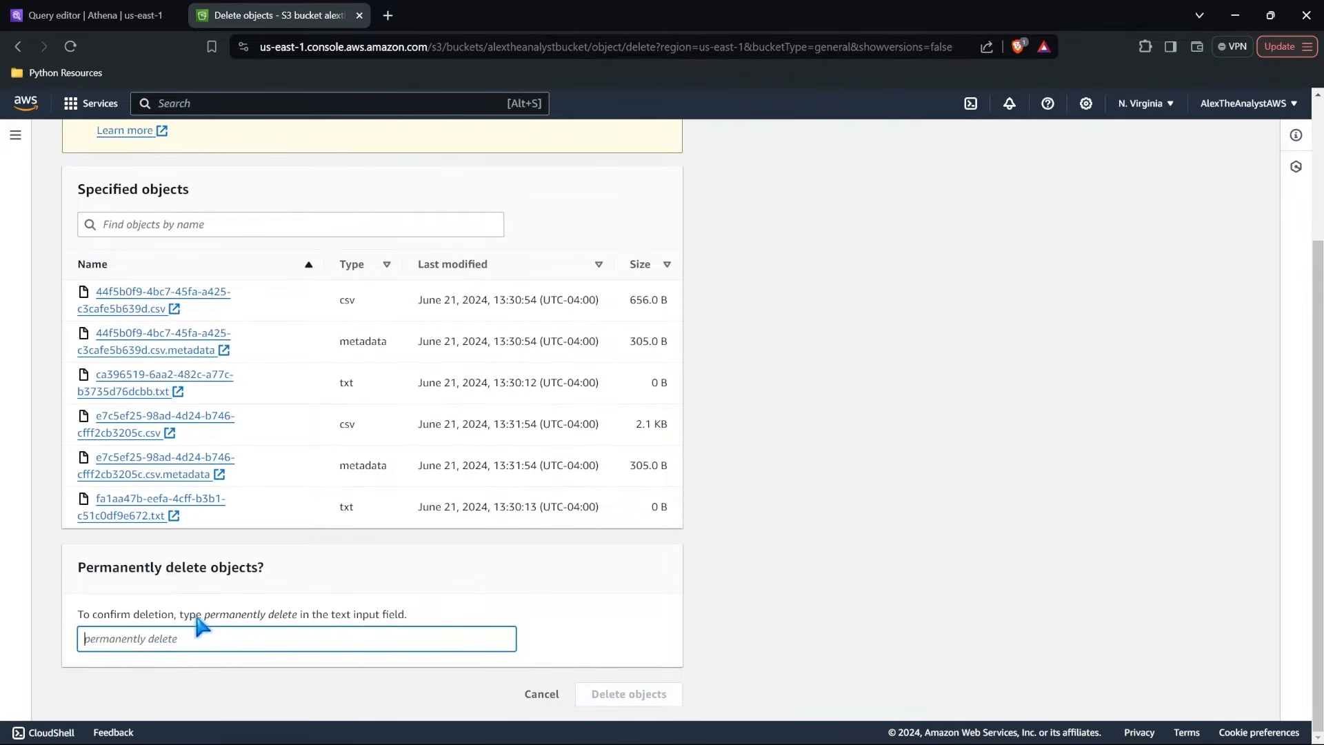
{"action": "left_click_drag", "start_coordinate": [204, 615], "coordinate": [300, 615]}
{"action": "key", "text": "ctrl+c"}
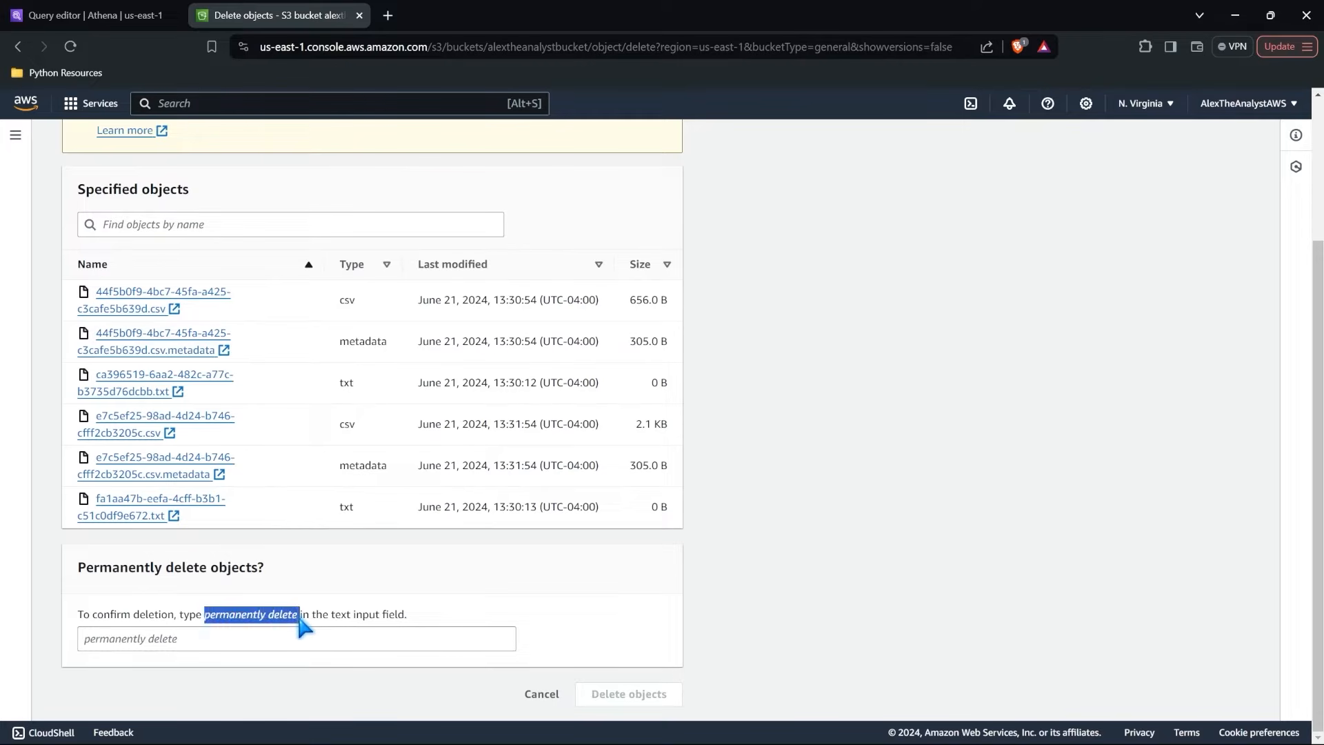
{"action": "left_click", "coordinate": [290, 638]}
{"action": "key", "text": "ctrl+v"}
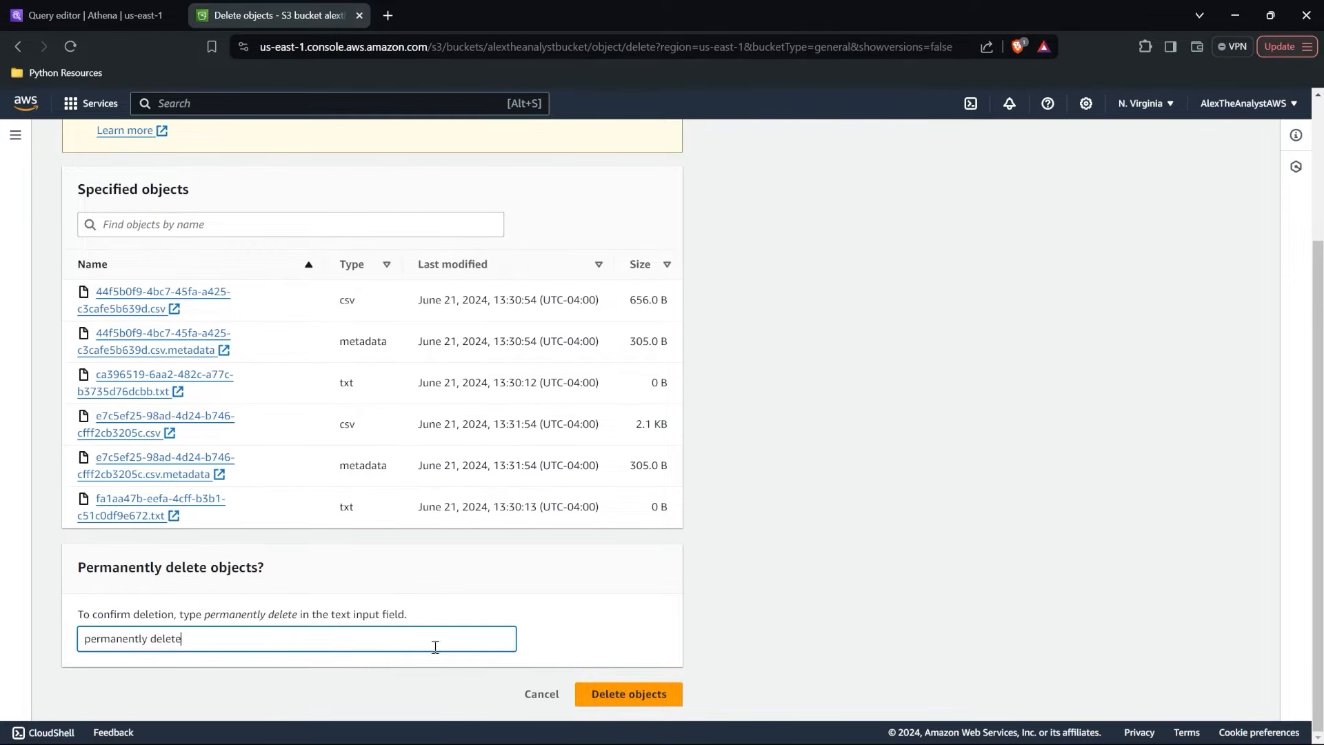
{"action": "left_click", "coordinate": [647, 698]}
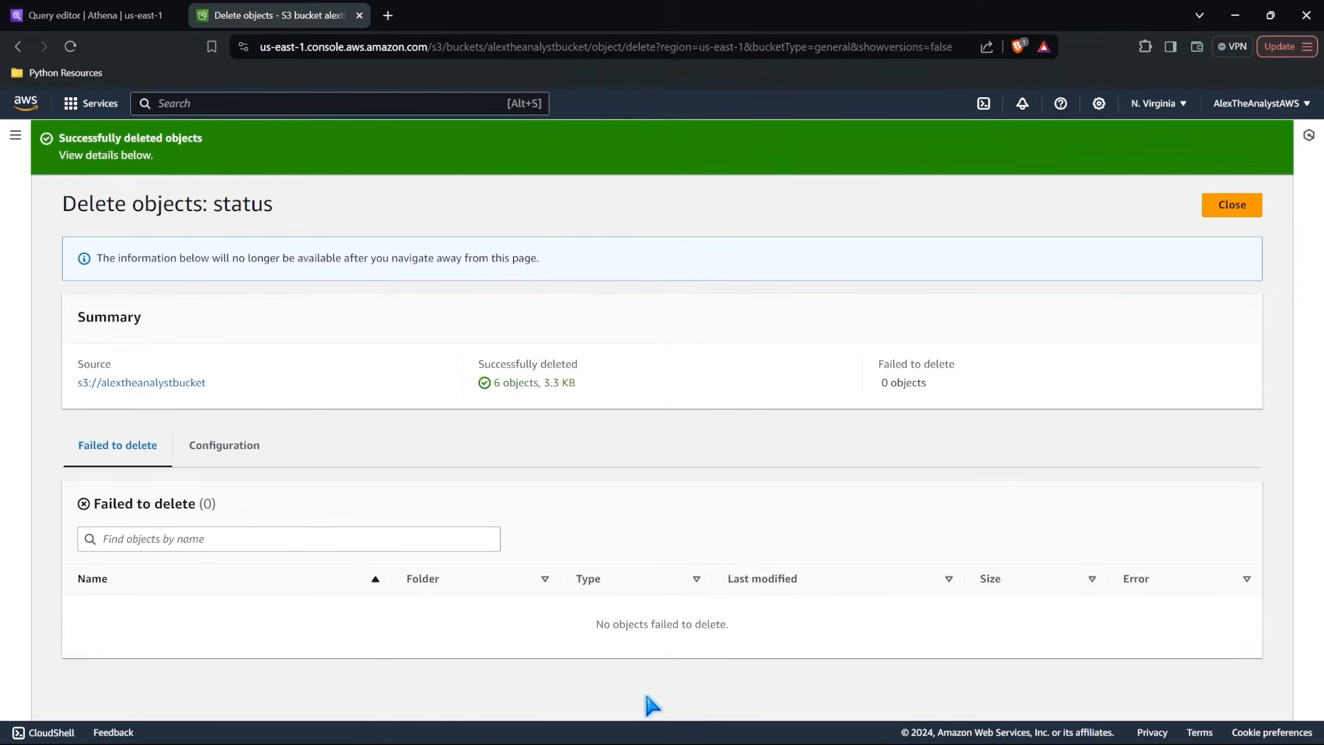
{"action": "left_click", "coordinate": [1246, 209]}
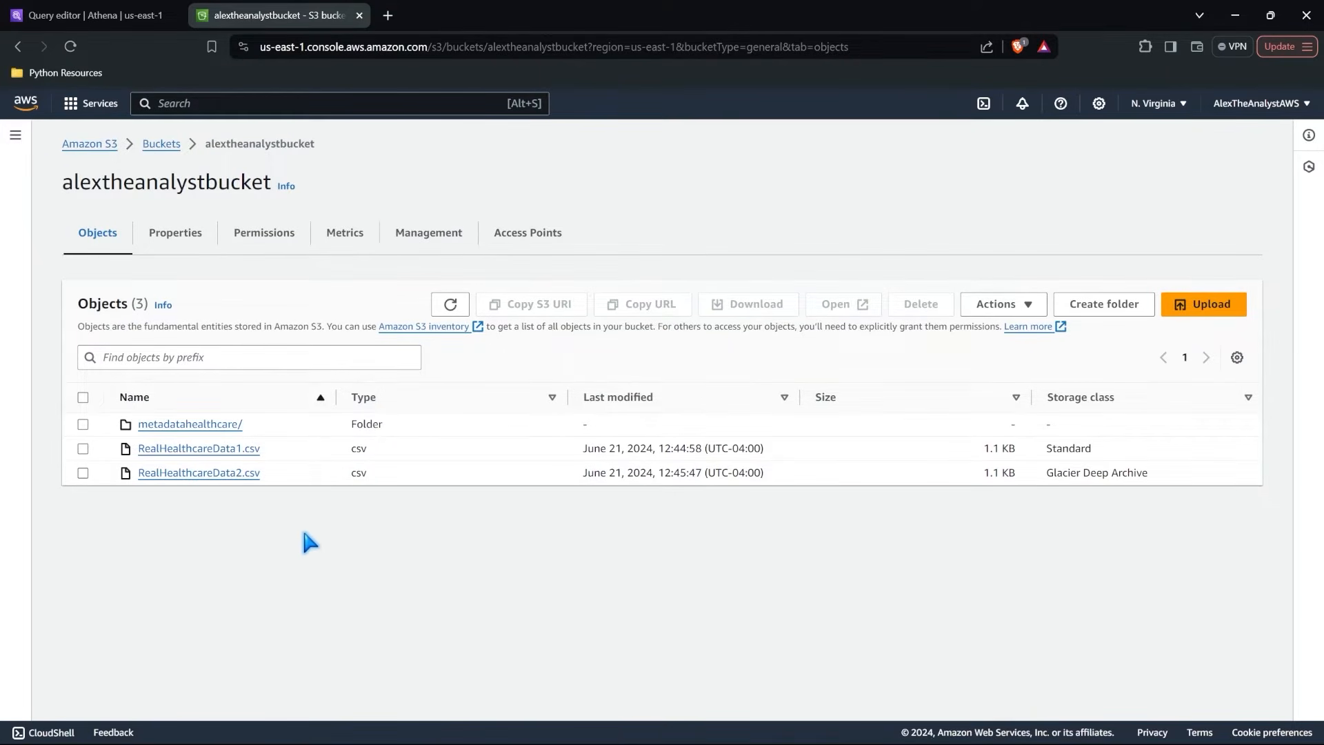
Switch to Athena and open the primary workgroup for editing.
{"action": "left_click", "coordinate": [124, 14]}
{"action": "left_click", "coordinate": [15, 134]}
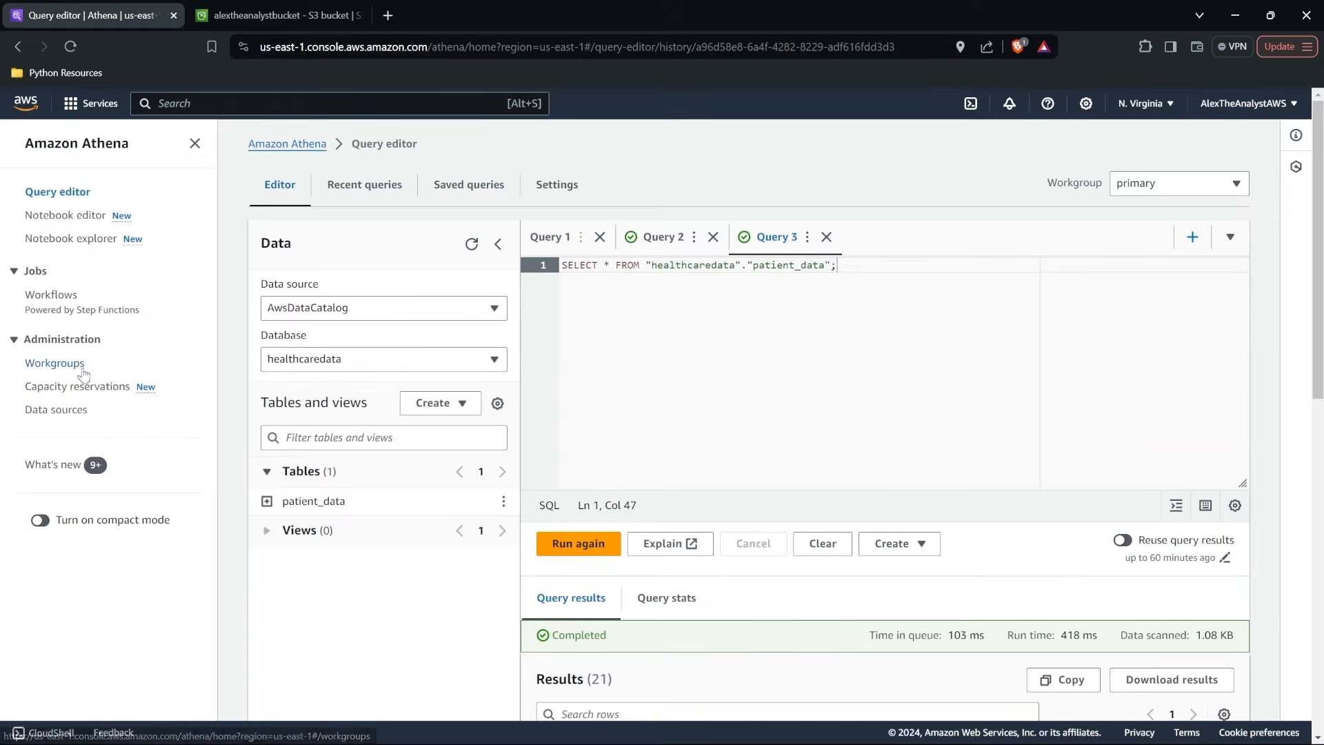
{"action": "left_click", "coordinate": [81, 367]}
{"action": "left_click", "coordinate": [338, 407]}
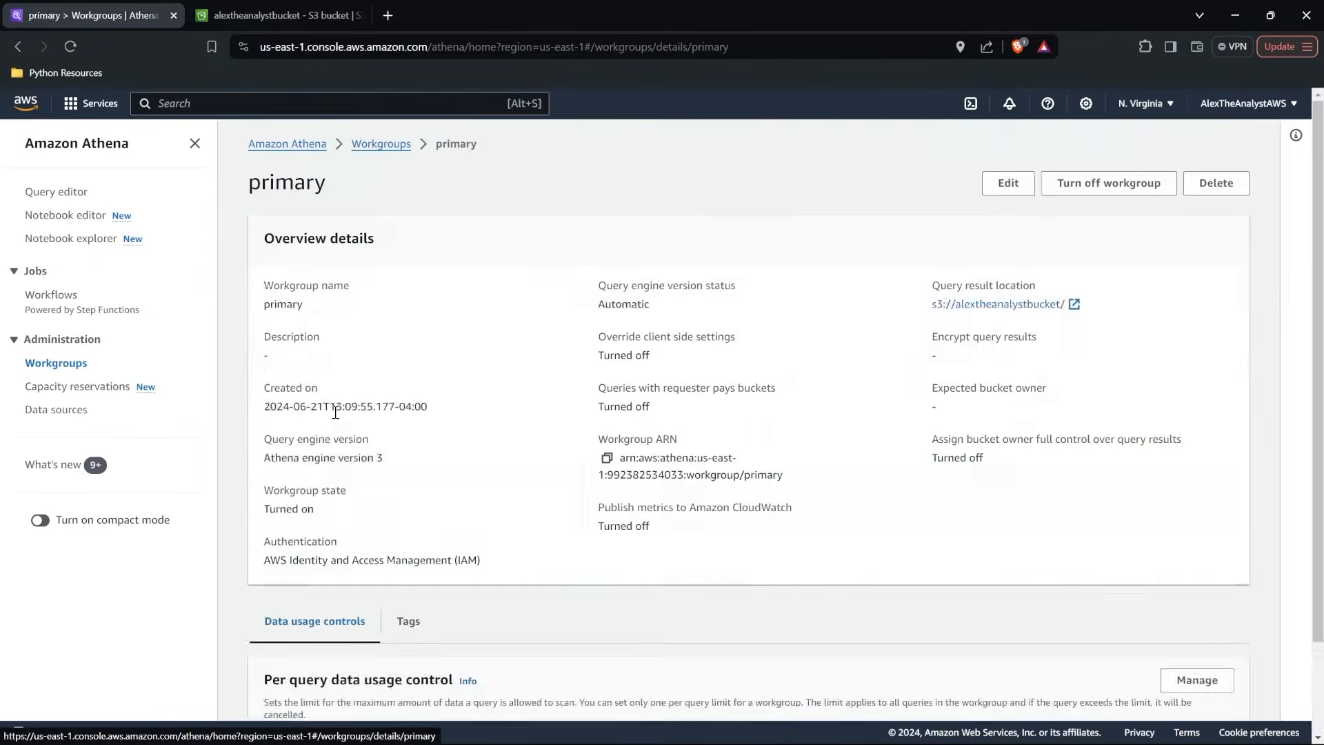
{"action": "left_click", "coordinate": [1009, 184]}
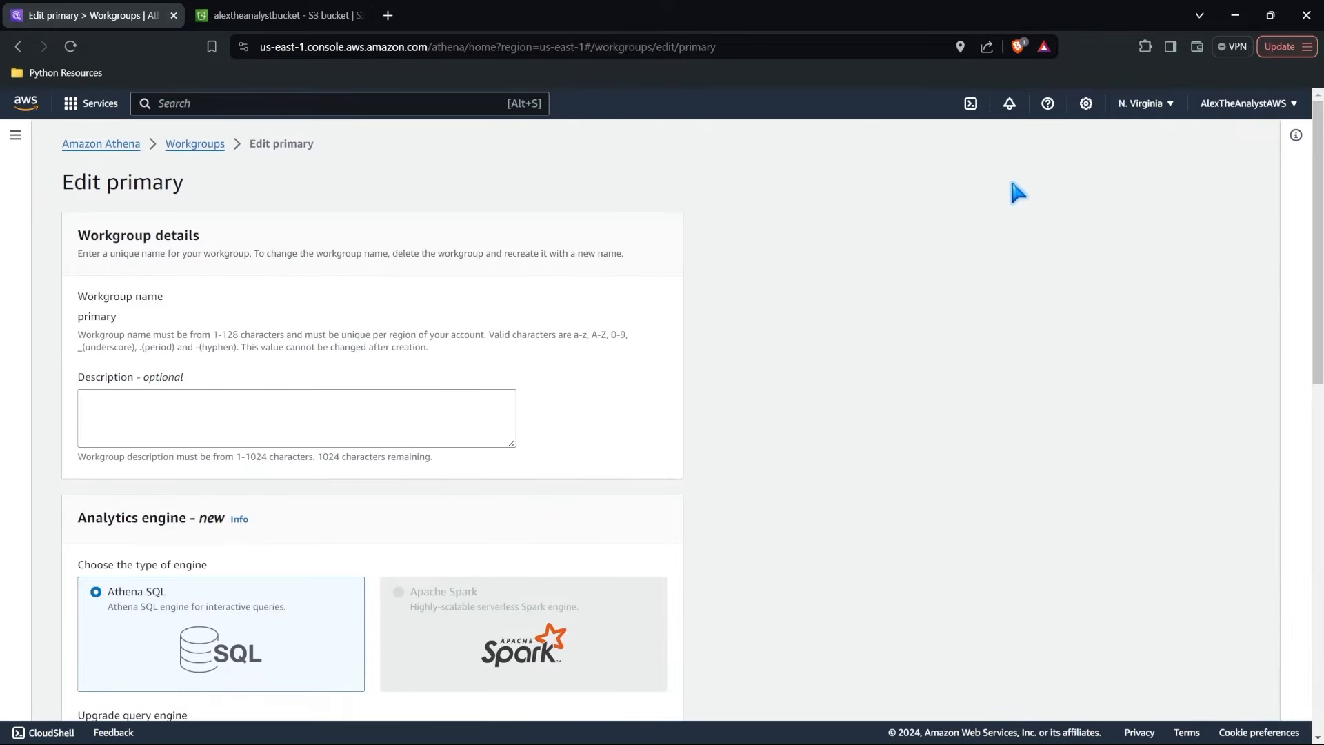
Set the workgroup's query result location to s3://alextheanalystbucket/metadatahealthcare and save the changes.
{"action": "scroll", "coordinate": [436, 373], "scroll_direction": "down", "scroll_amount": 5}
{"action": "scroll", "coordinate": [432, 365], "scroll_direction": "down", "scroll_amount": 5}
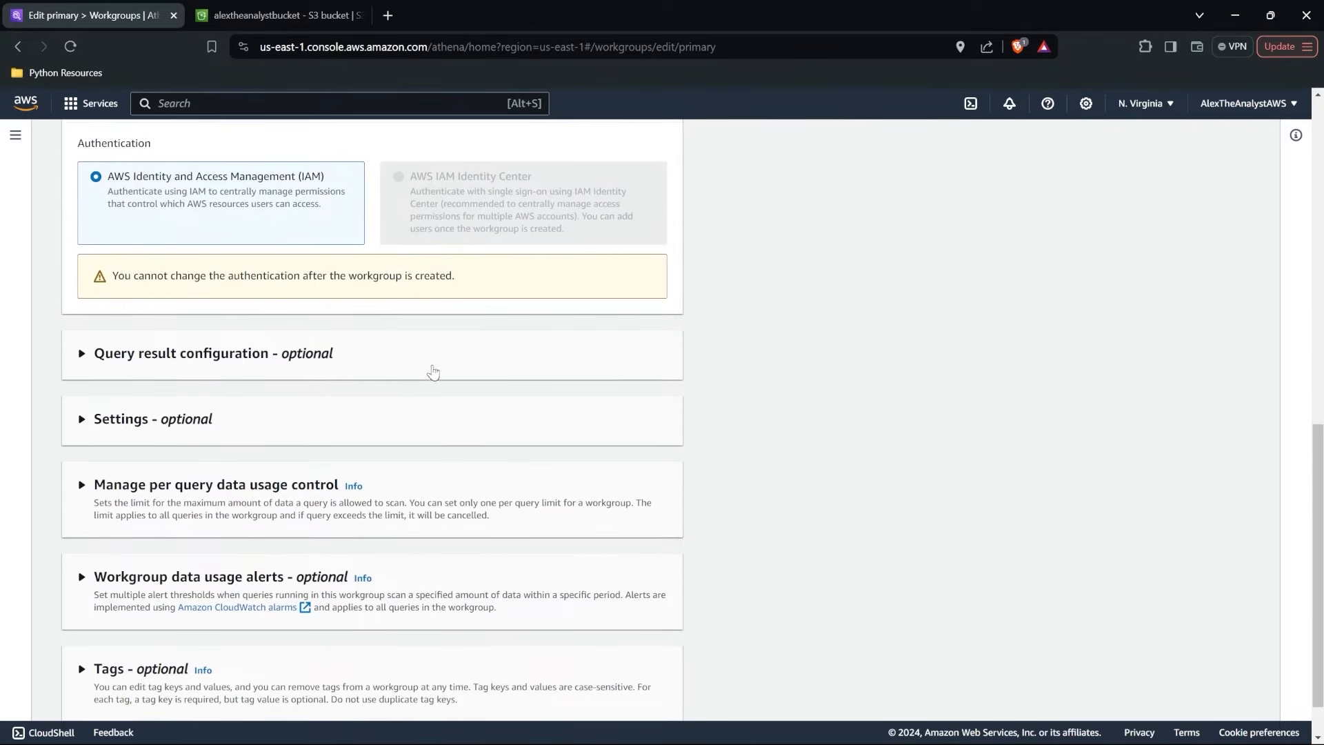
{"action": "left_click", "coordinate": [83, 421]}
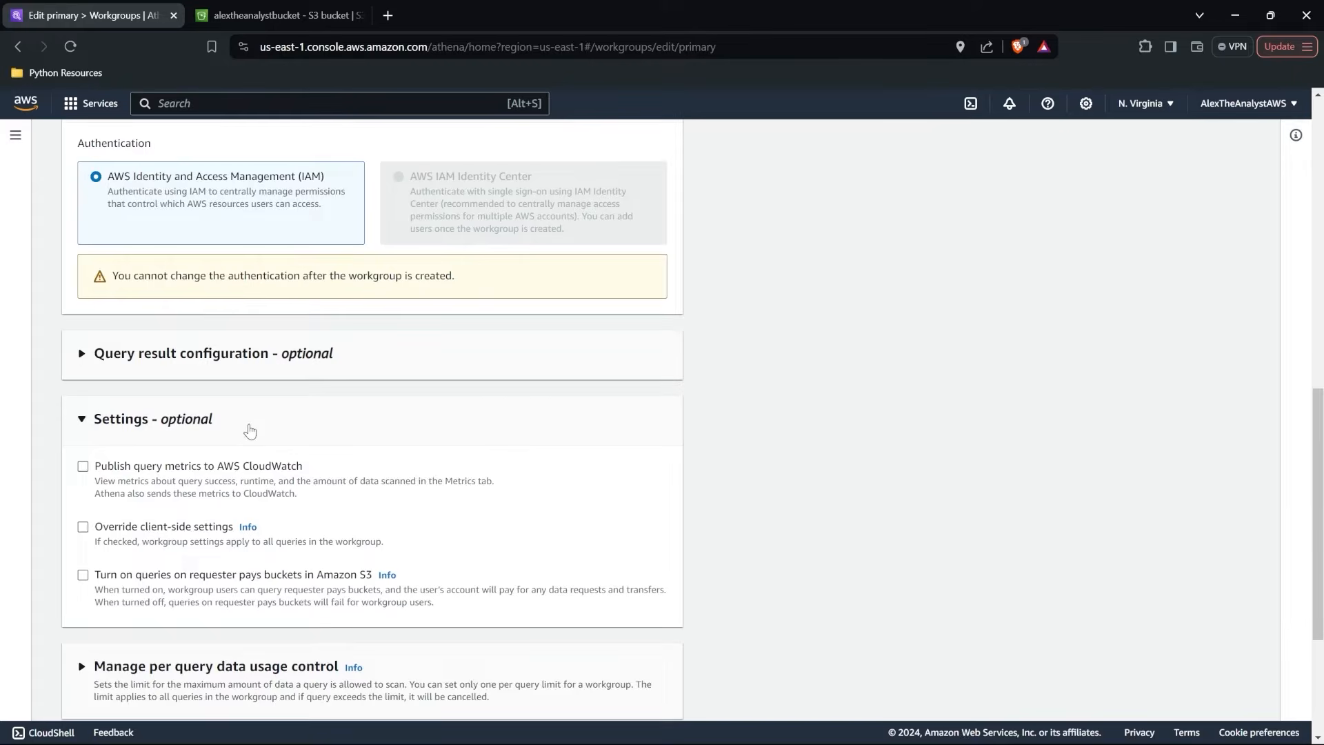
{"action": "left_click", "coordinate": [80, 353]}
{"action": "scroll", "coordinate": [293, 396], "scroll_direction": "down", "scroll_amount": 1}
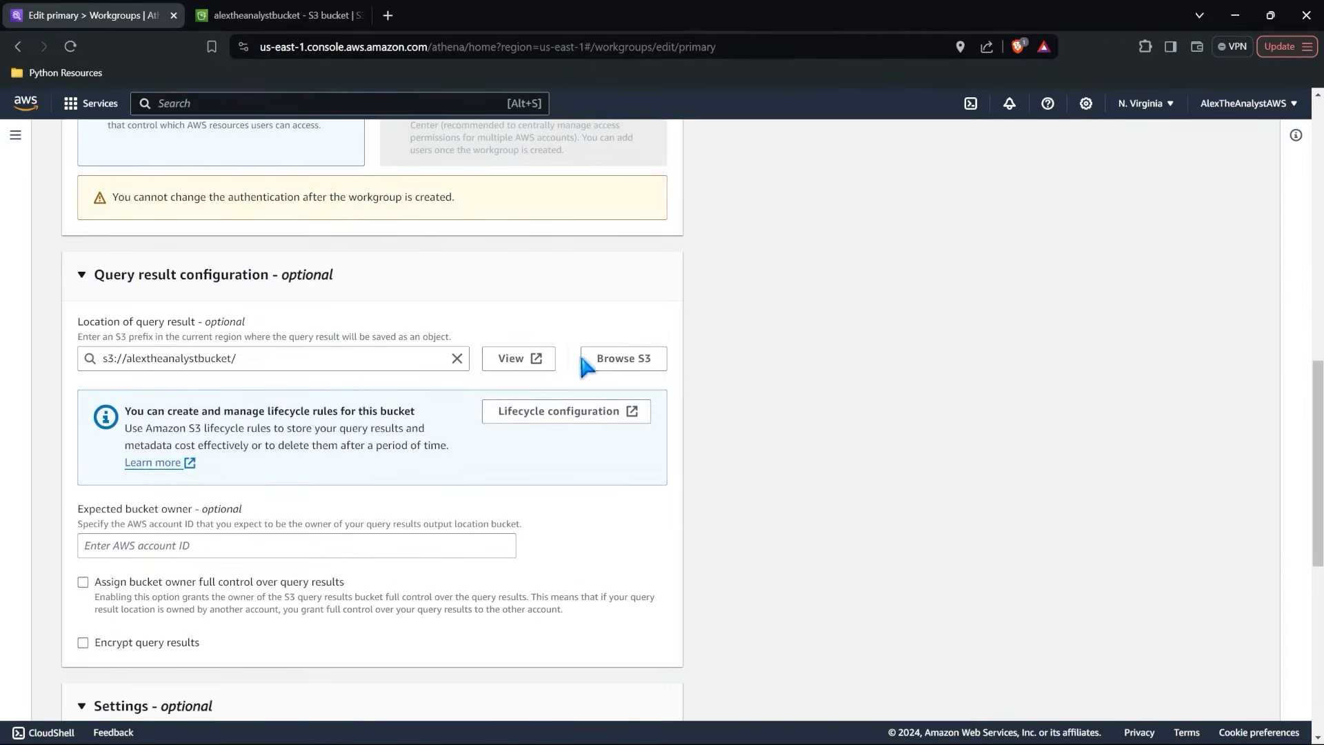
{"action": "left_click", "coordinate": [610, 363]}
{"action": "left_click", "coordinate": [190, 488]}
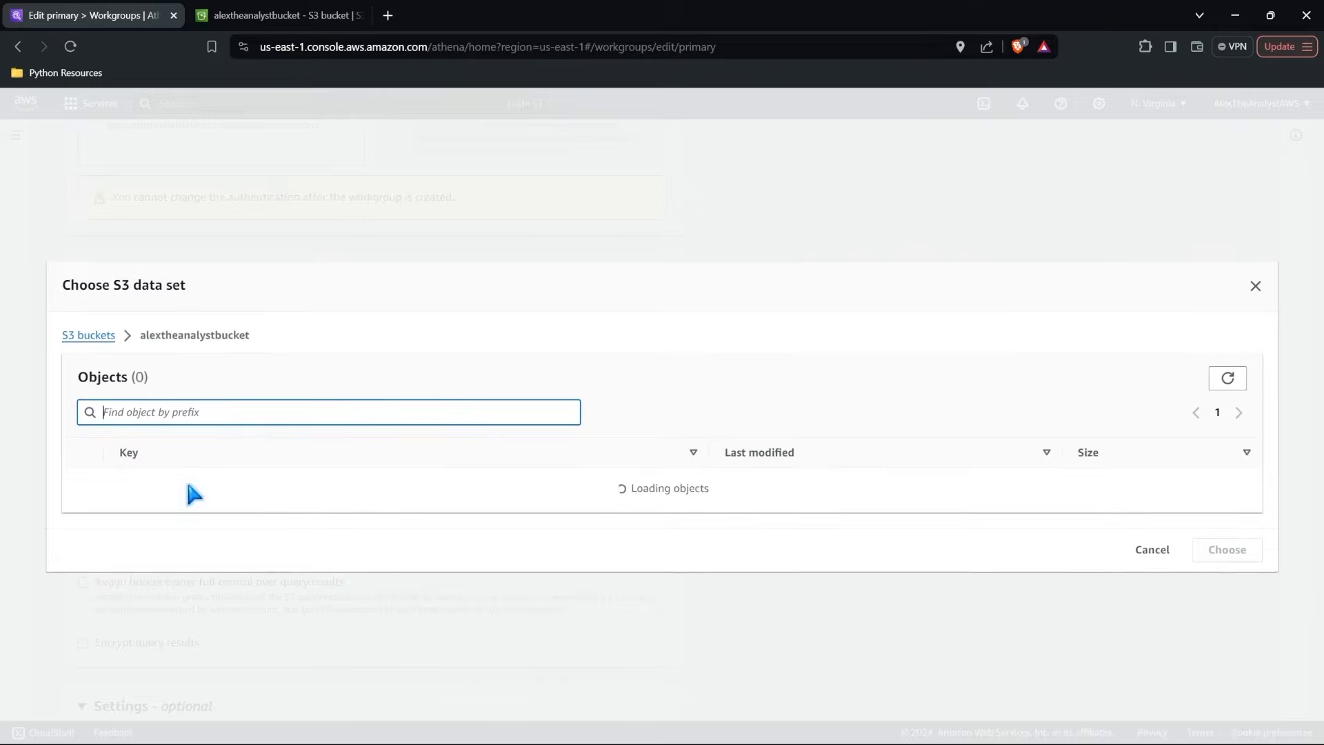
{"action": "left_click", "coordinate": [83, 459]}
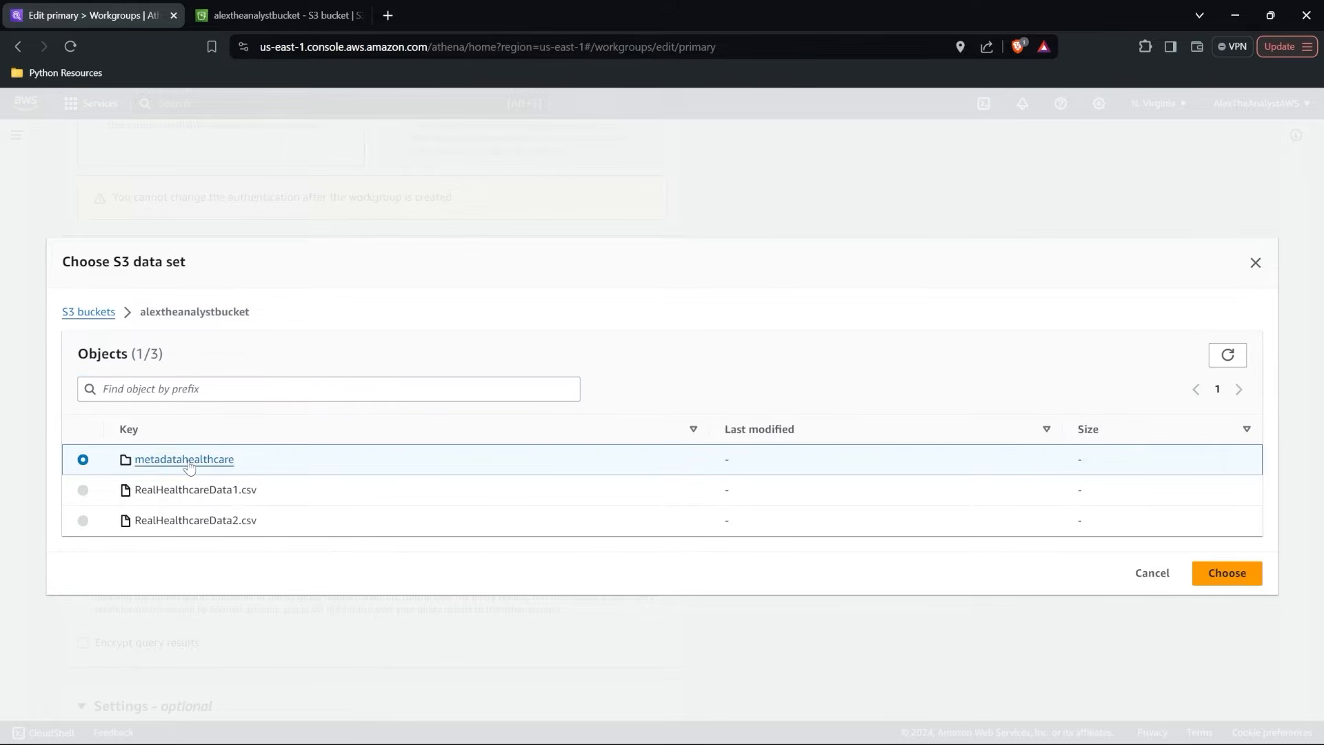
{"action": "left_click", "coordinate": [1222, 573]}
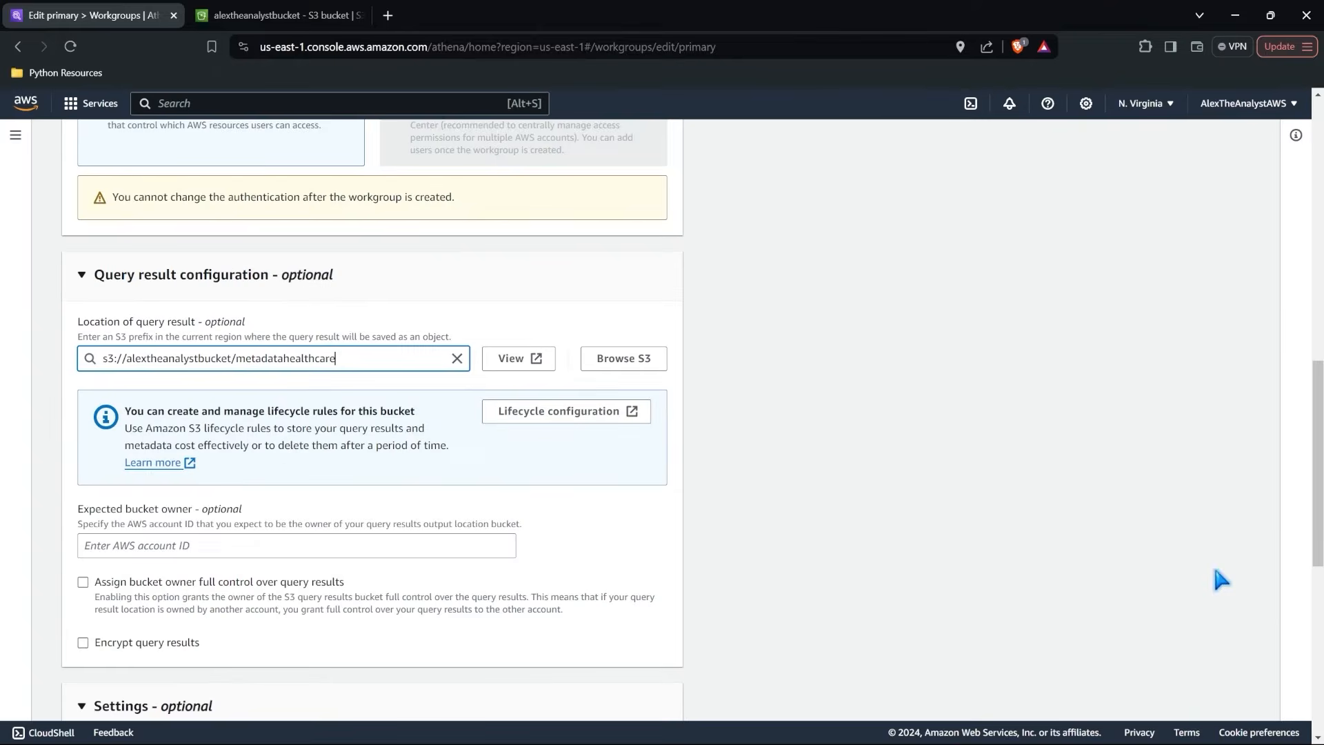
{"action": "scroll", "coordinate": [616, 512], "scroll_direction": "down", "scroll_amount": 8}
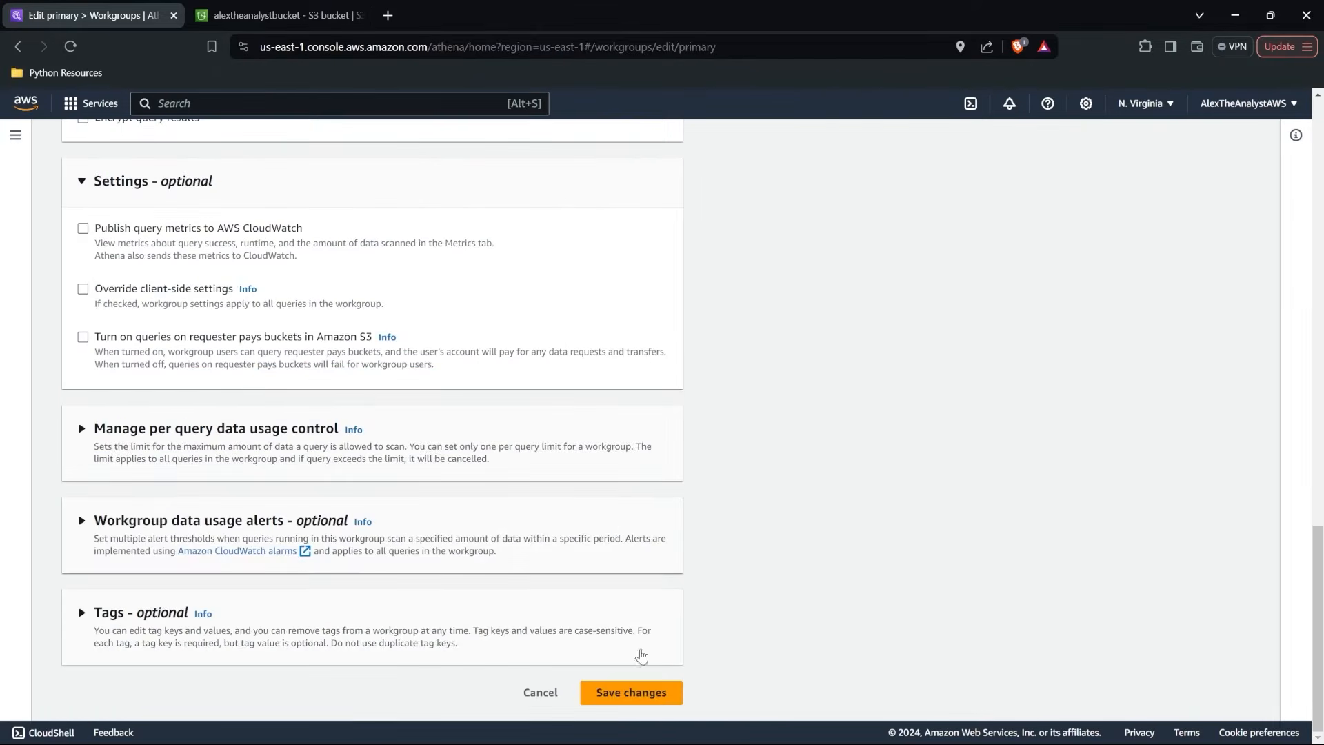
{"action": "left_click", "coordinate": [630, 692]}
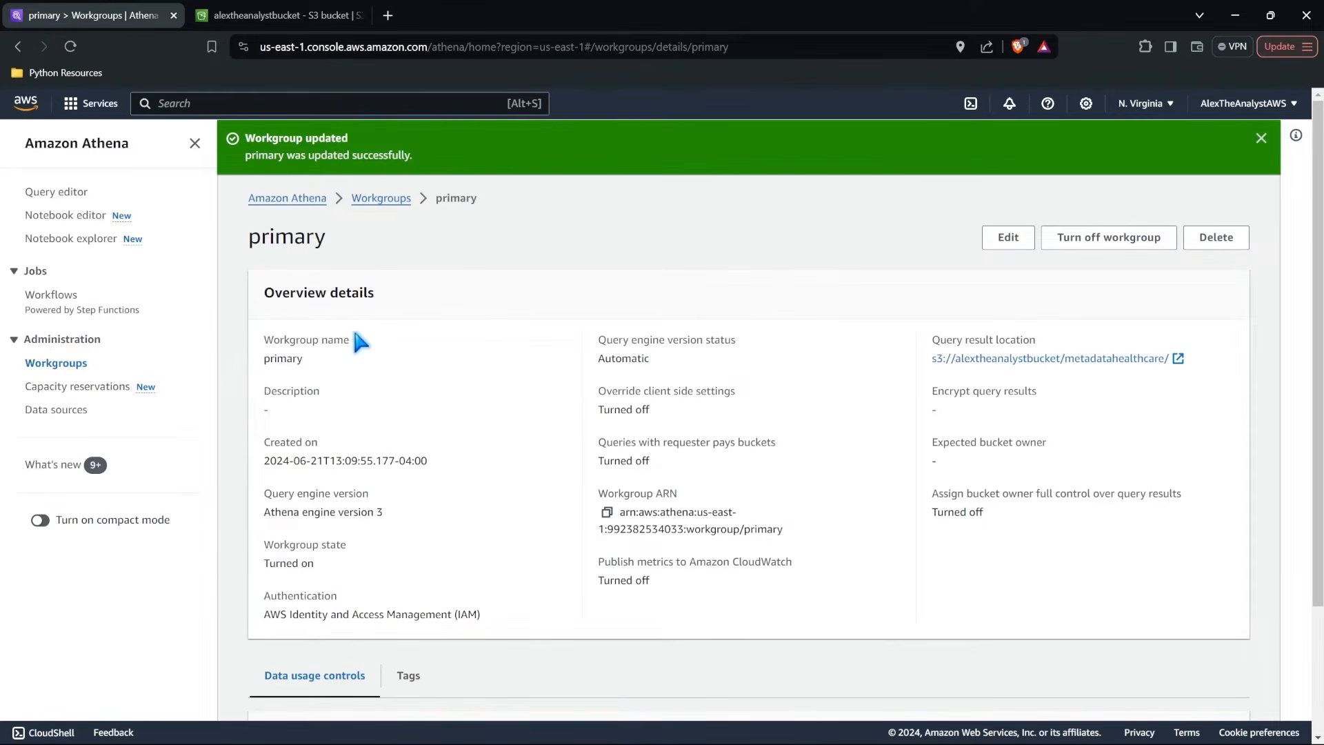
Rerun the patient_data query in the query editor, and check the bucket's metadatahealthcare folder for its output files.
{"action": "left_click", "coordinate": [69, 193]}
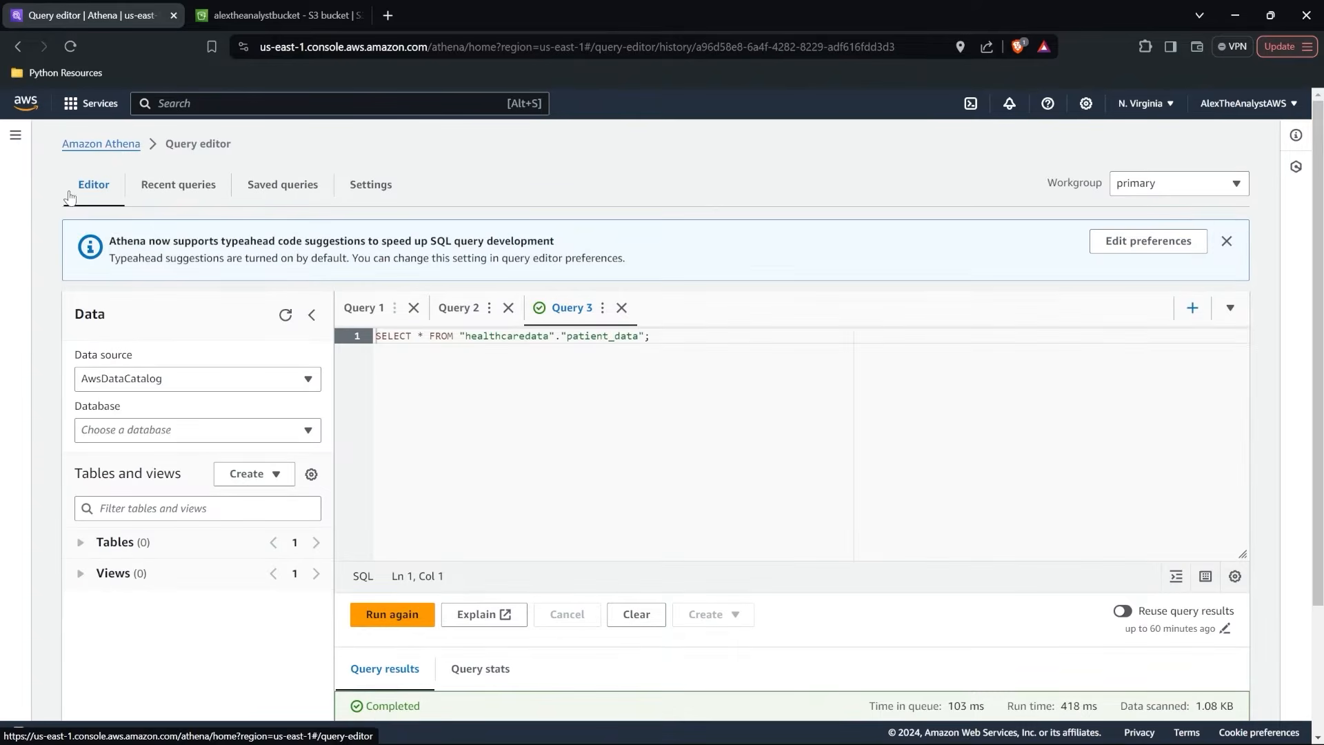
{"action": "scroll", "coordinate": [513, 375], "scroll_direction": "down", "scroll_amount": 2}
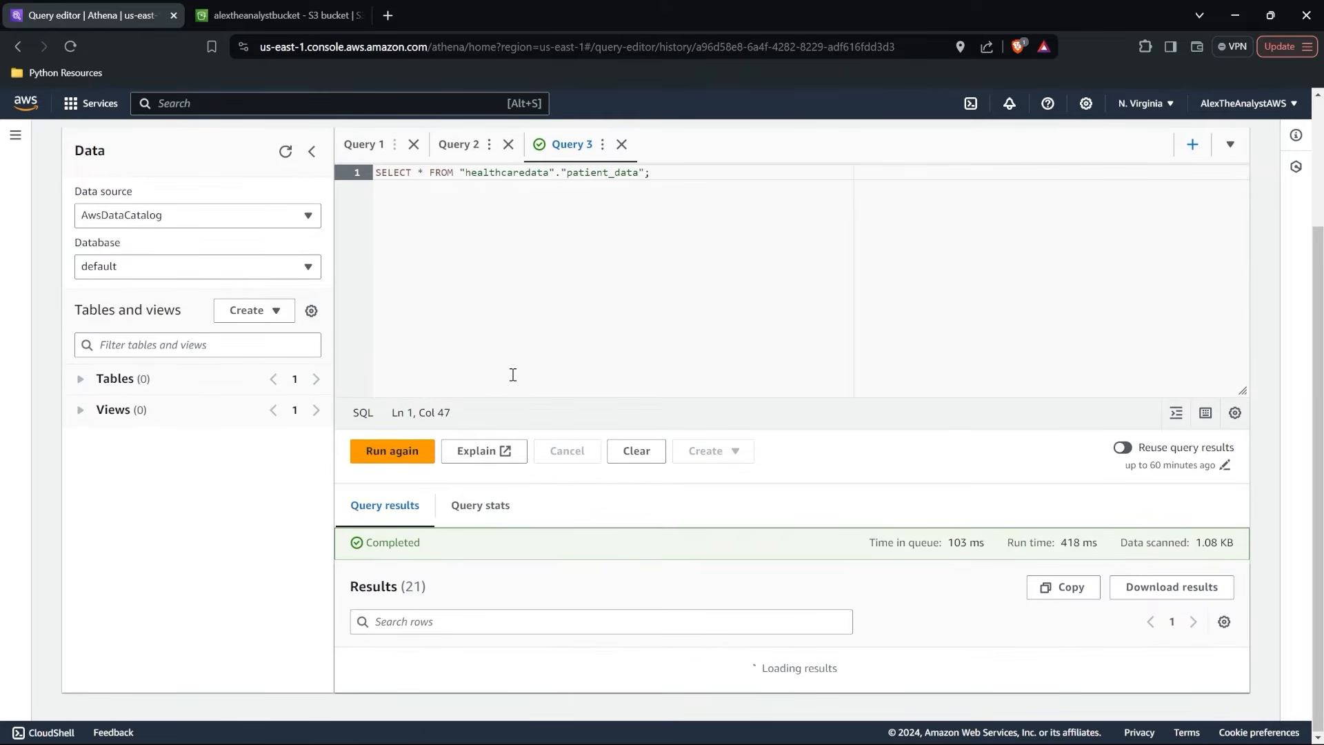
{"action": "left_click", "coordinate": [391, 451]}
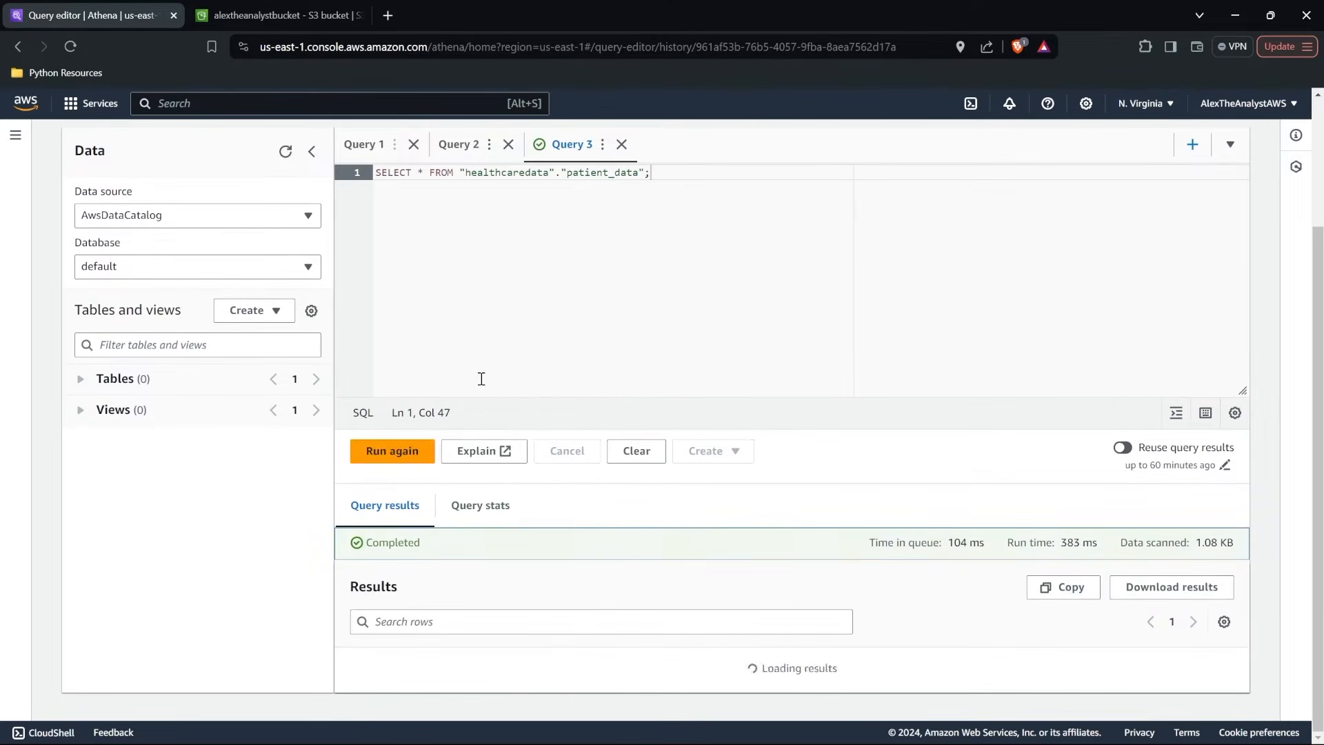
{"action": "scroll", "coordinate": [499, 363], "scroll_direction": "down", "scroll_amount": 5}
{"action": "scroll", "coordinate": [689, 565], "scroll_direction": "up", "scroll_amount": 9}
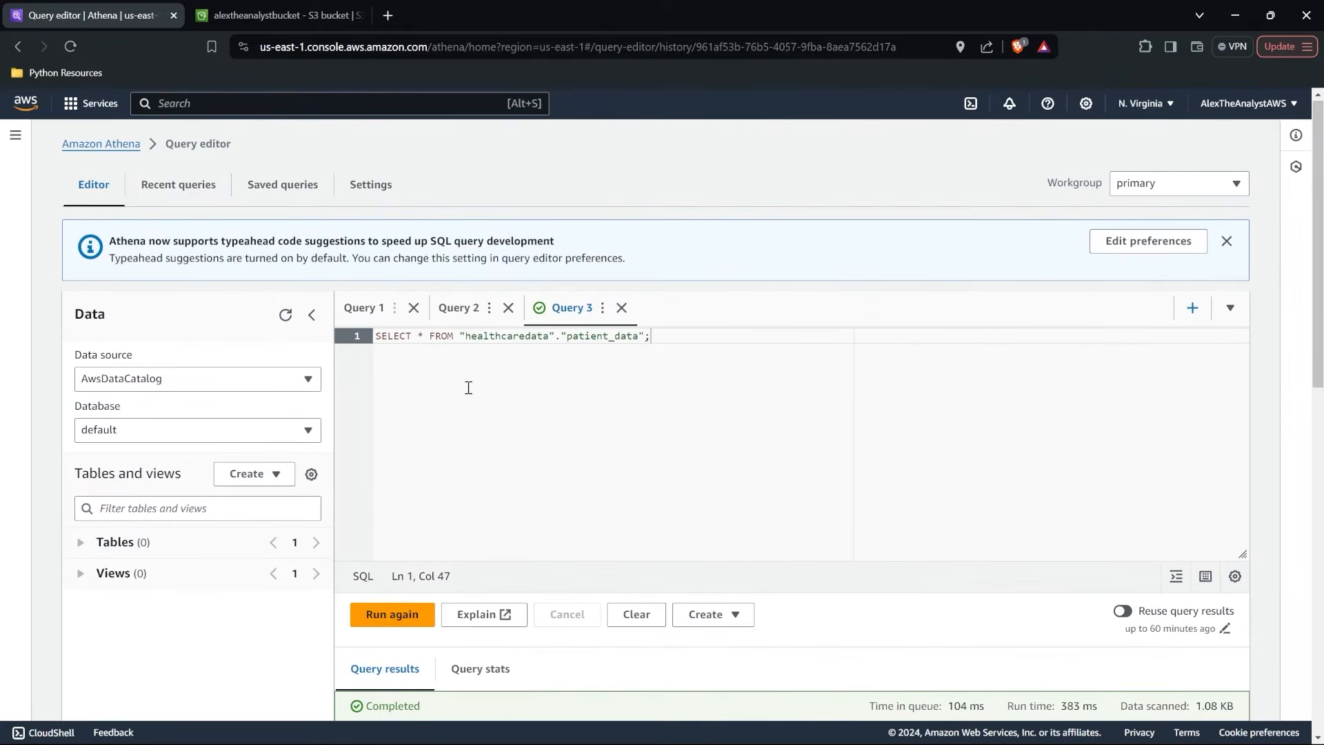
{"action": "left_click", "coordinate": [279, 15]}
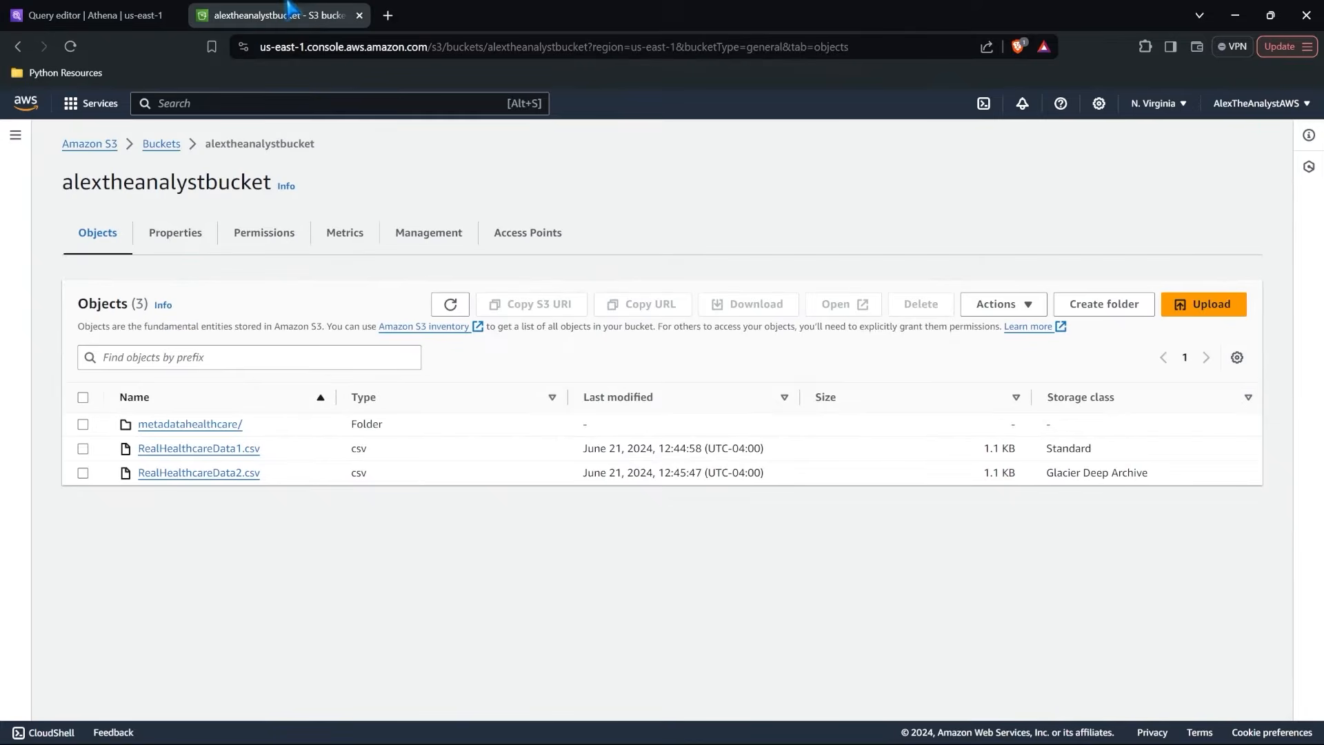
{"action": "left_click", "coordinate": [71, 46]}
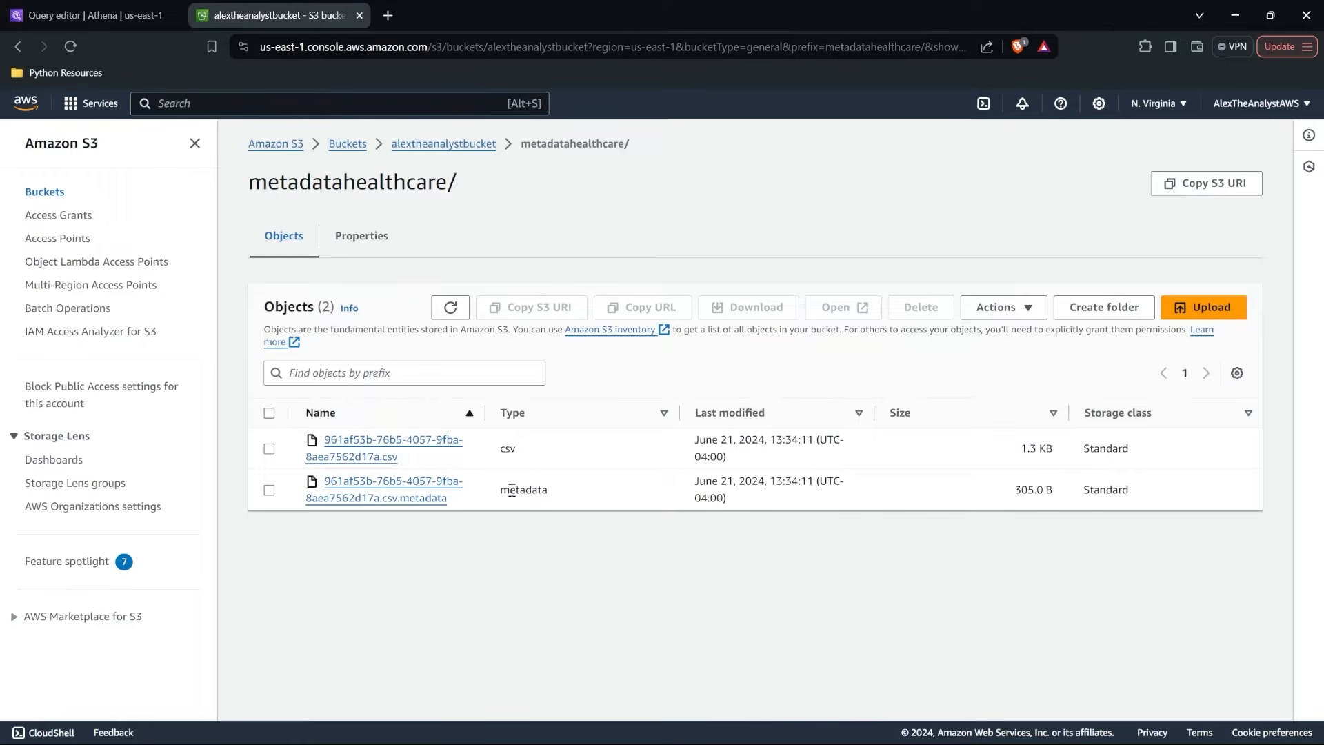
Run the patient_data query again in Athena and review all of the returned rows.
{"action": "left_click", "coordinate": [144, 15]}
{"action": "scroll", "coordinate": [687, 352], "scroll_direction": "down", "scroll_amount": 2}
{"action": "left_click", "coordinate": [390, 483]}
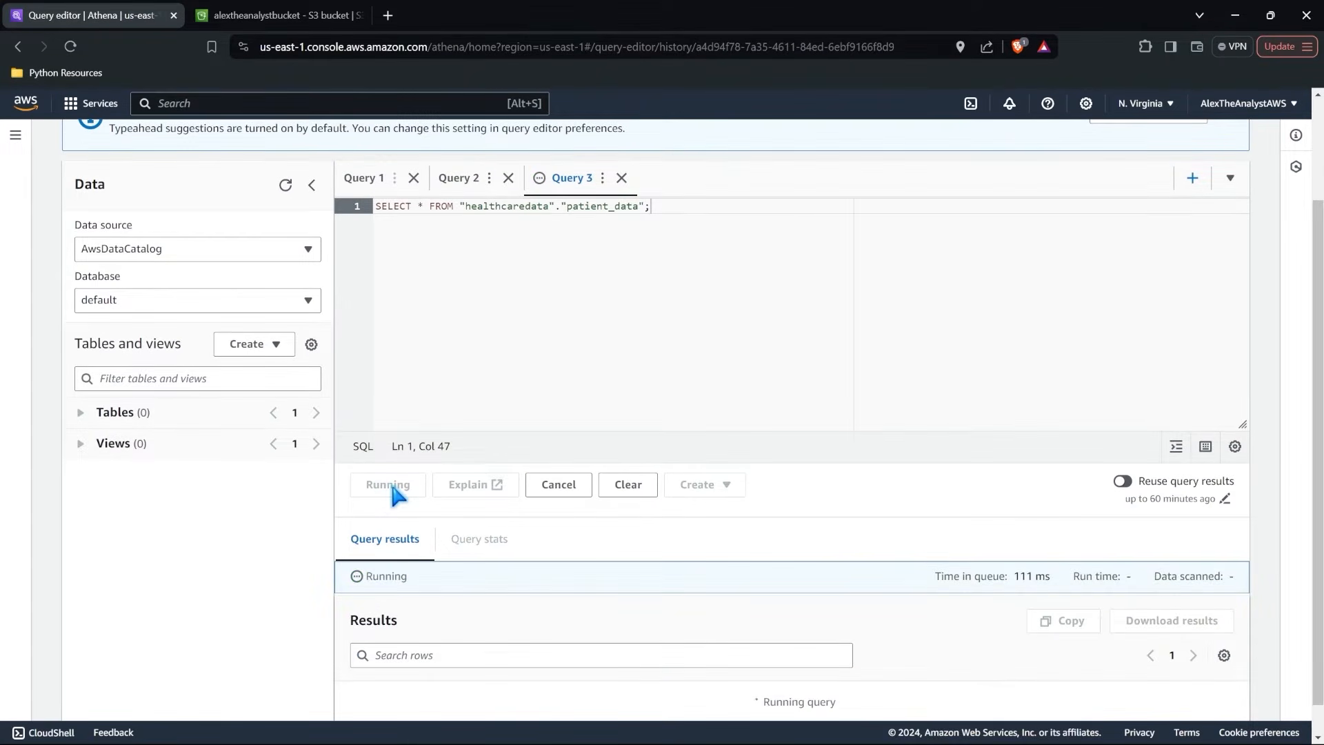
{"action": "scroll", "coordinate": [394, 493], "scroll_direction": "down", "scroll_amount": 10}
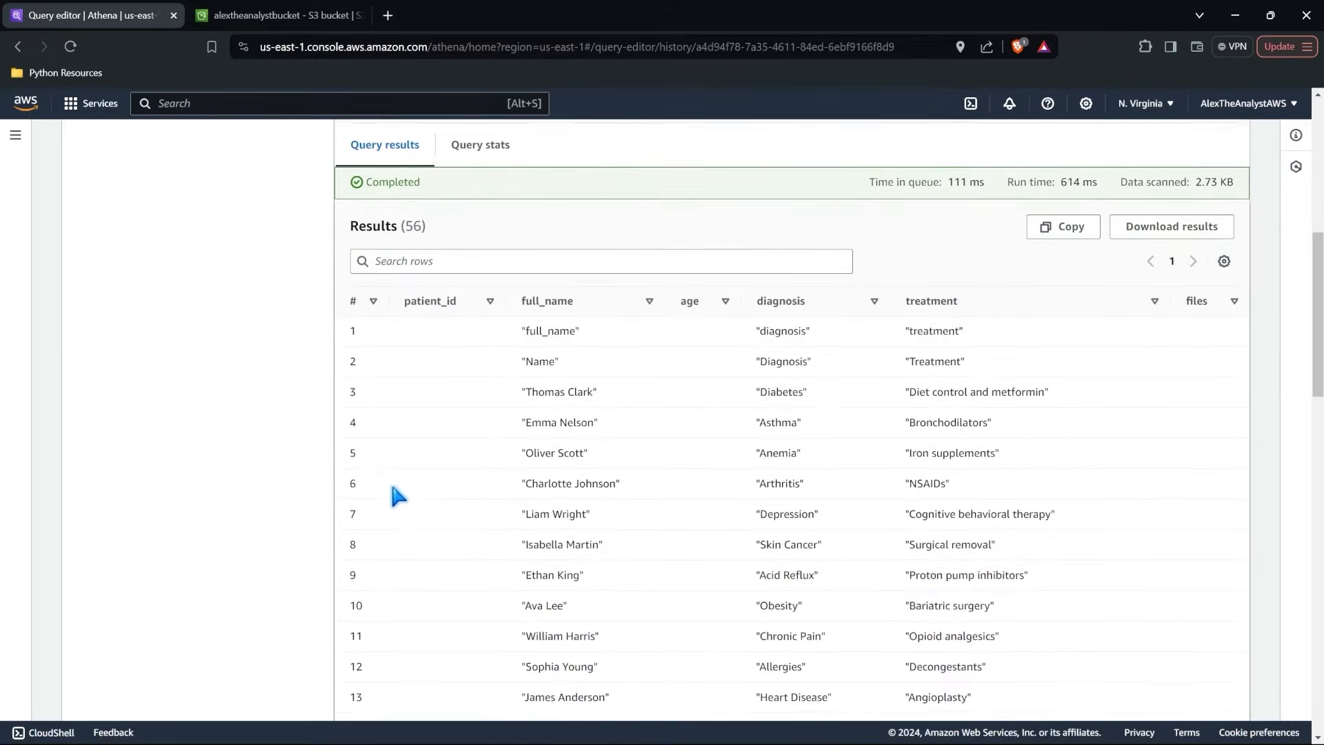
{"action": "scroll", "coordinate": [393, 488], "scroll_direction": "down", "scroll_amount": 7}
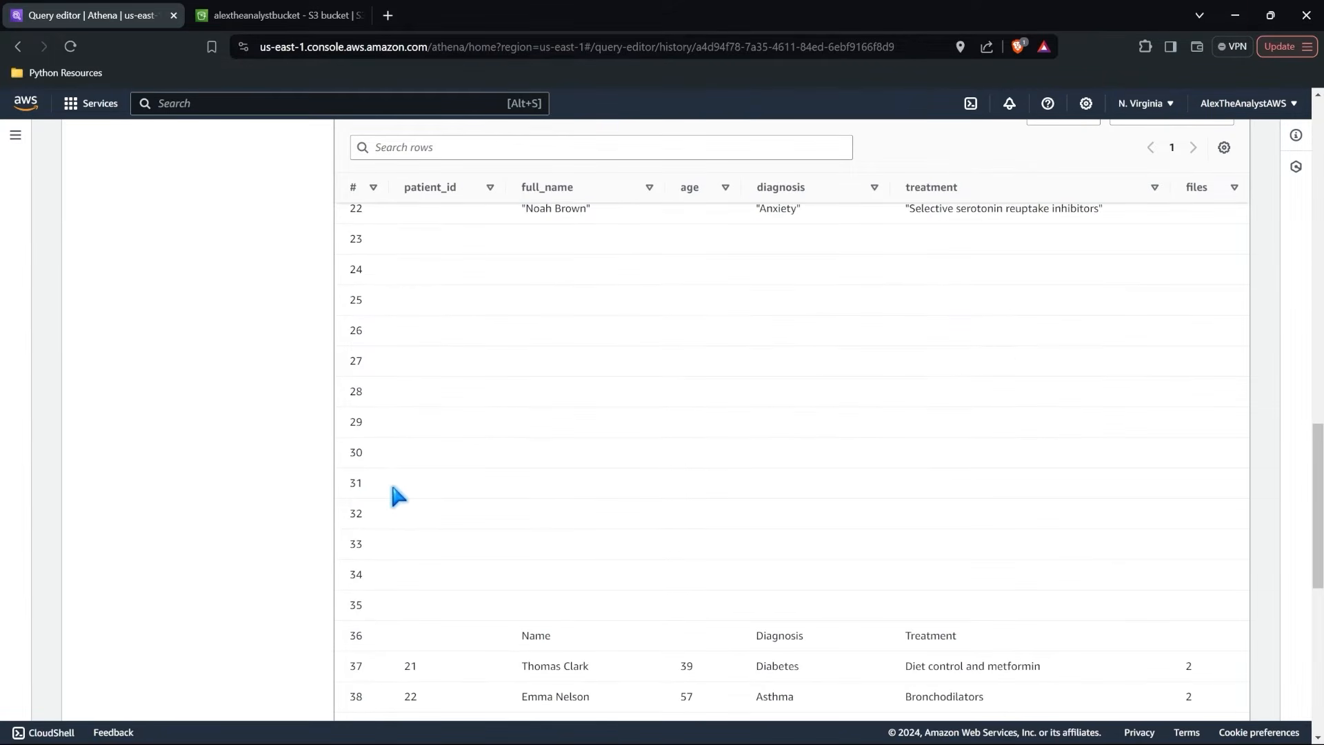
{"action": "scroll", "coordinate": [393, 495], "scroll_direction": "down", "scroll_amount": 1}
{"action": "scroll", "coordinate": [393, 497], "scroll_direction": "up", "scroll_amount": 3}
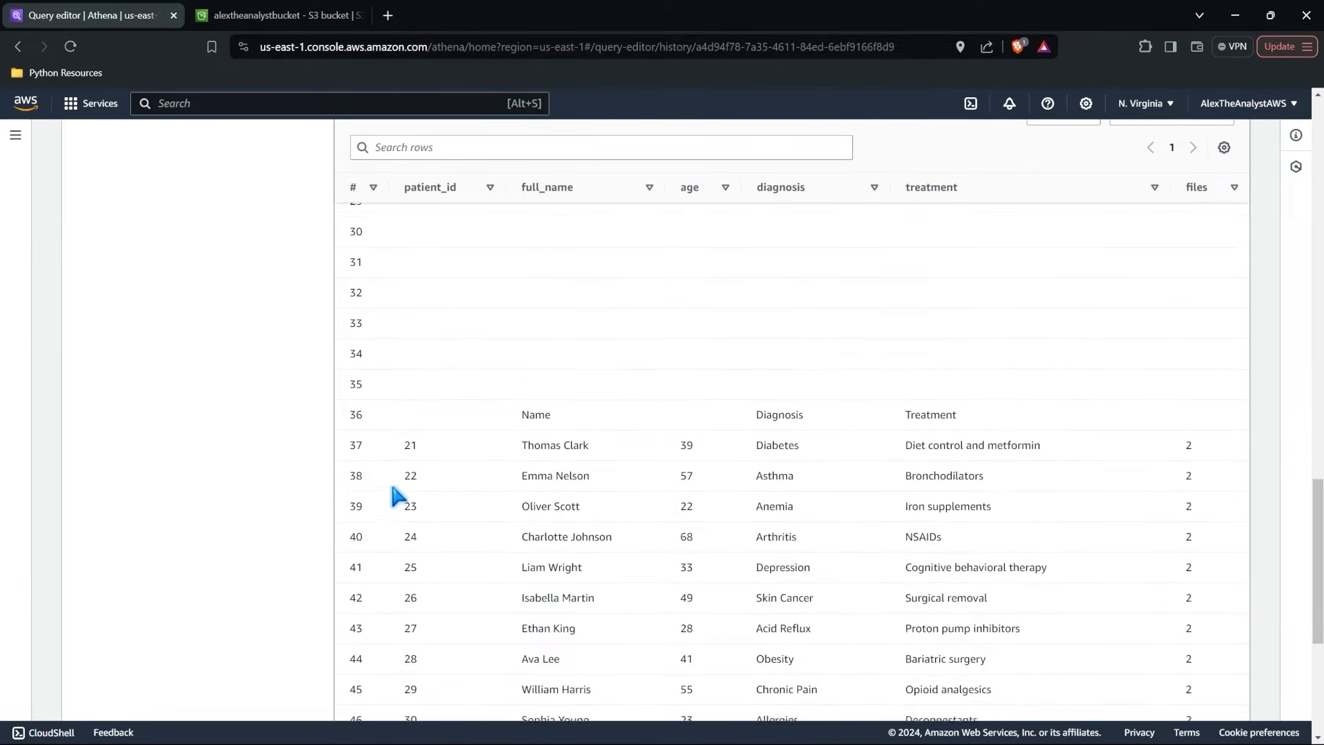
{"action": "scroll", "coordinate": [723, 498], "scroll_direction": "up", "scroll_amount": 7}
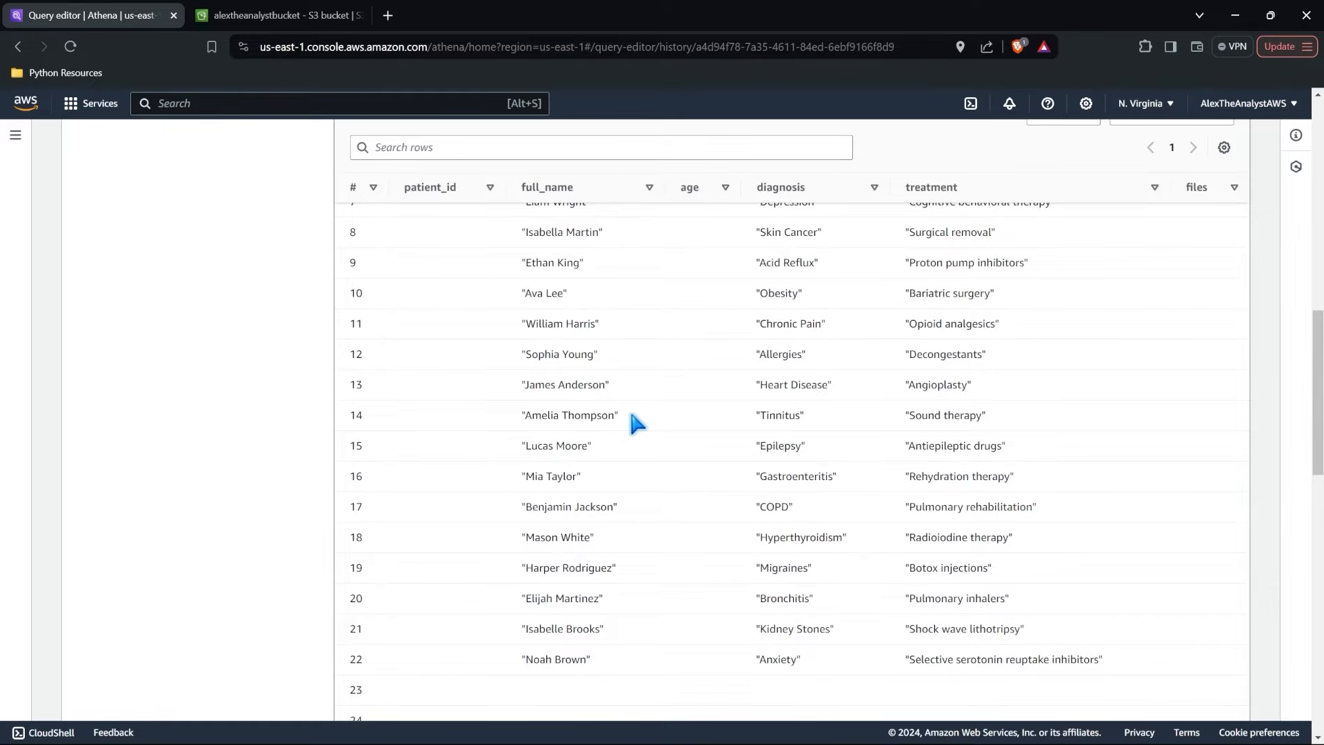
Examine the files at the root of alextheanalystbucket and inside its metadatahealthcare folder, ending back at the bucket root.
{"action": "left_click", "coordinate": [280, 15]}
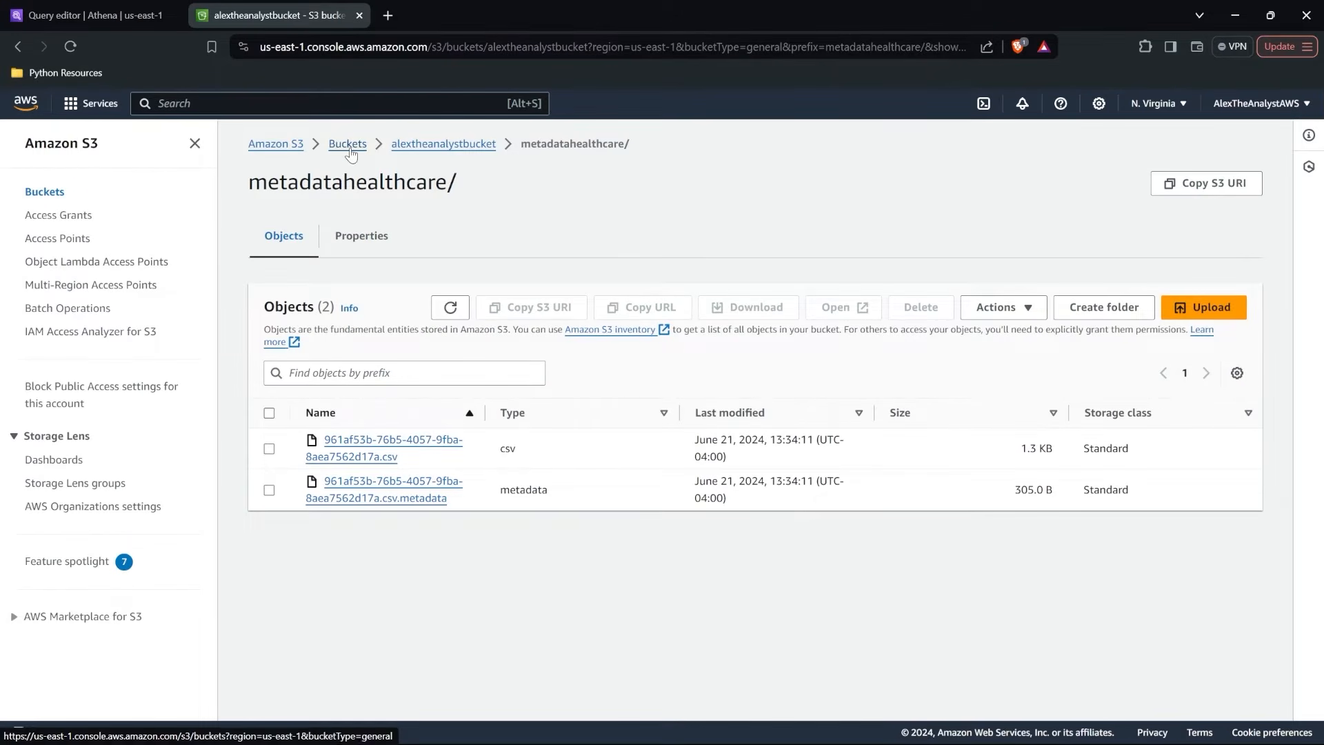
{"action": "left_click", "coordinate": [422, 145]}
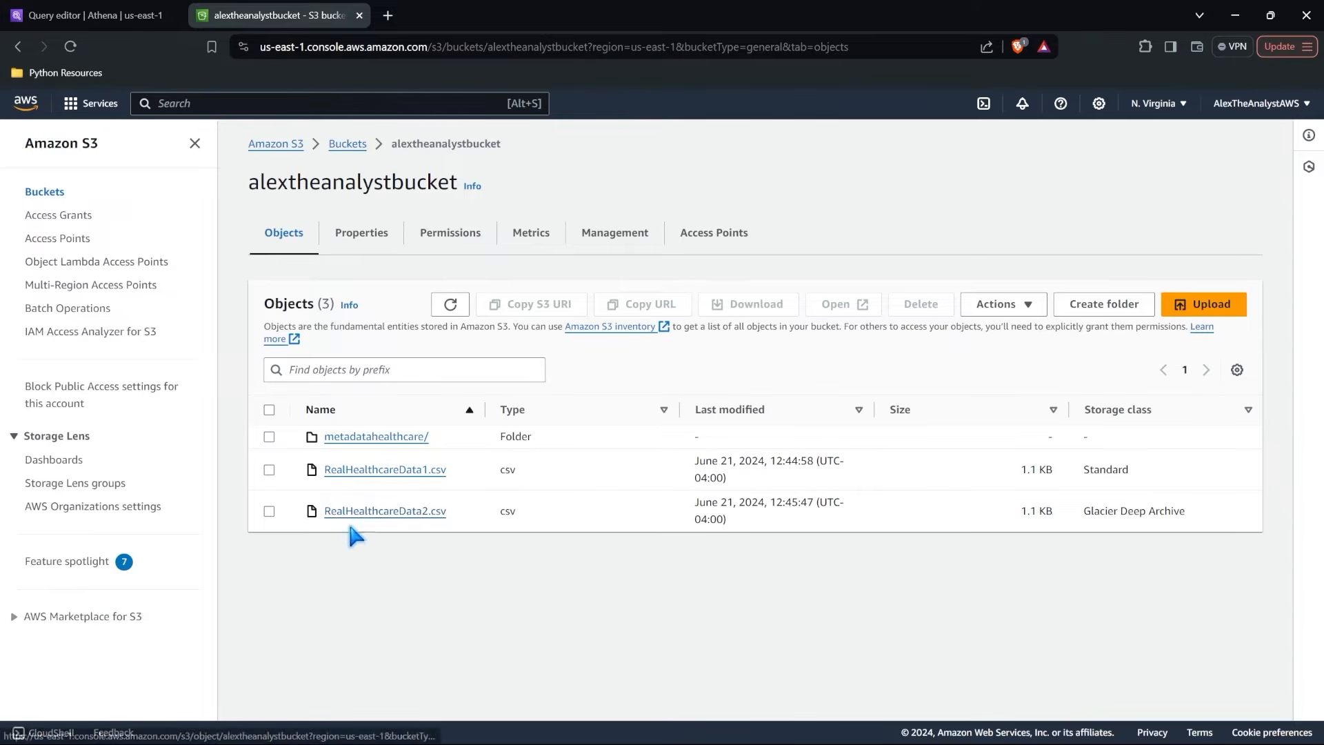
{"action": "left_click_drag", "start_coordinate": [250, 183], "coordinate": [457, 183]}
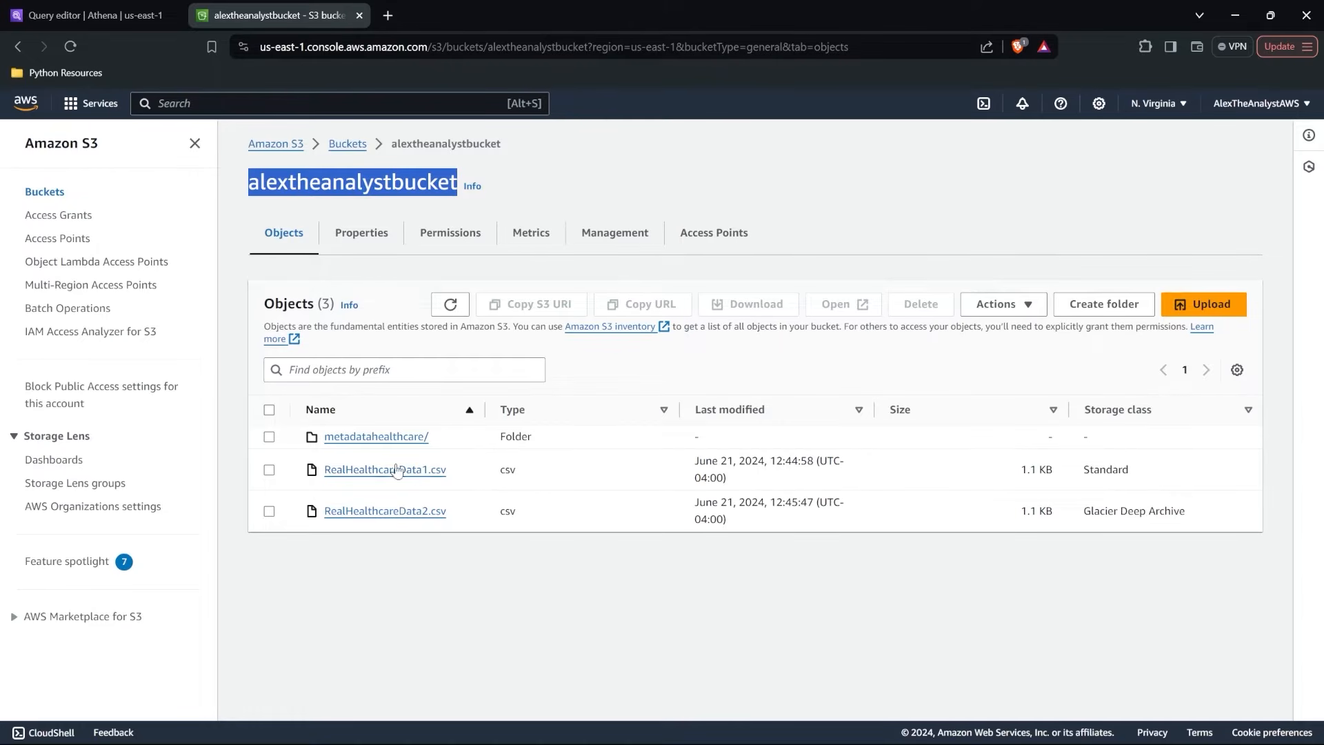
{"action": "left_click", "coordinate": [387, 439]}
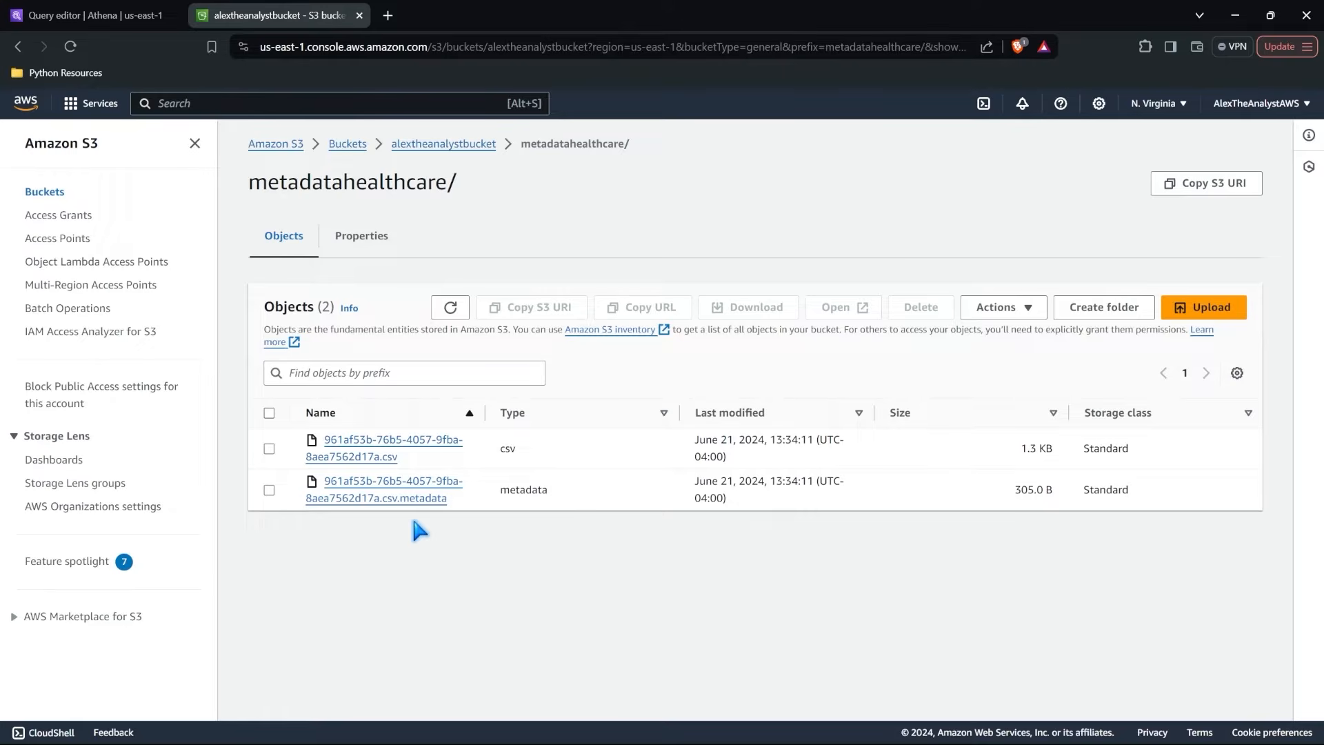
{"action": "key", "text": "alt+Left"}
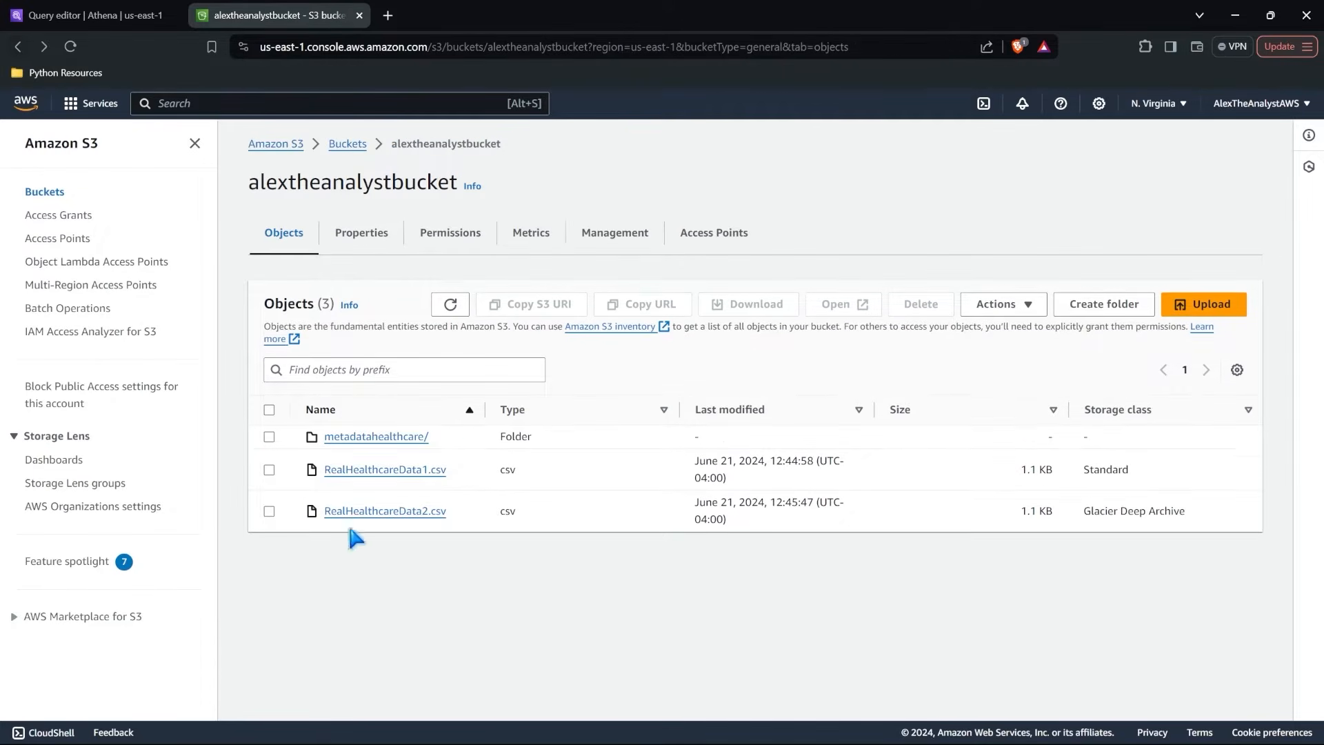
Create a folder named patient_data in alextheanalystbucket without specifying an encryption key.
{"action": "left_click", "coordinate": [1086, 309]}
{"action": "left_click", "coordinate": [430, 452]}
{"action": "type", "text": "patien"}
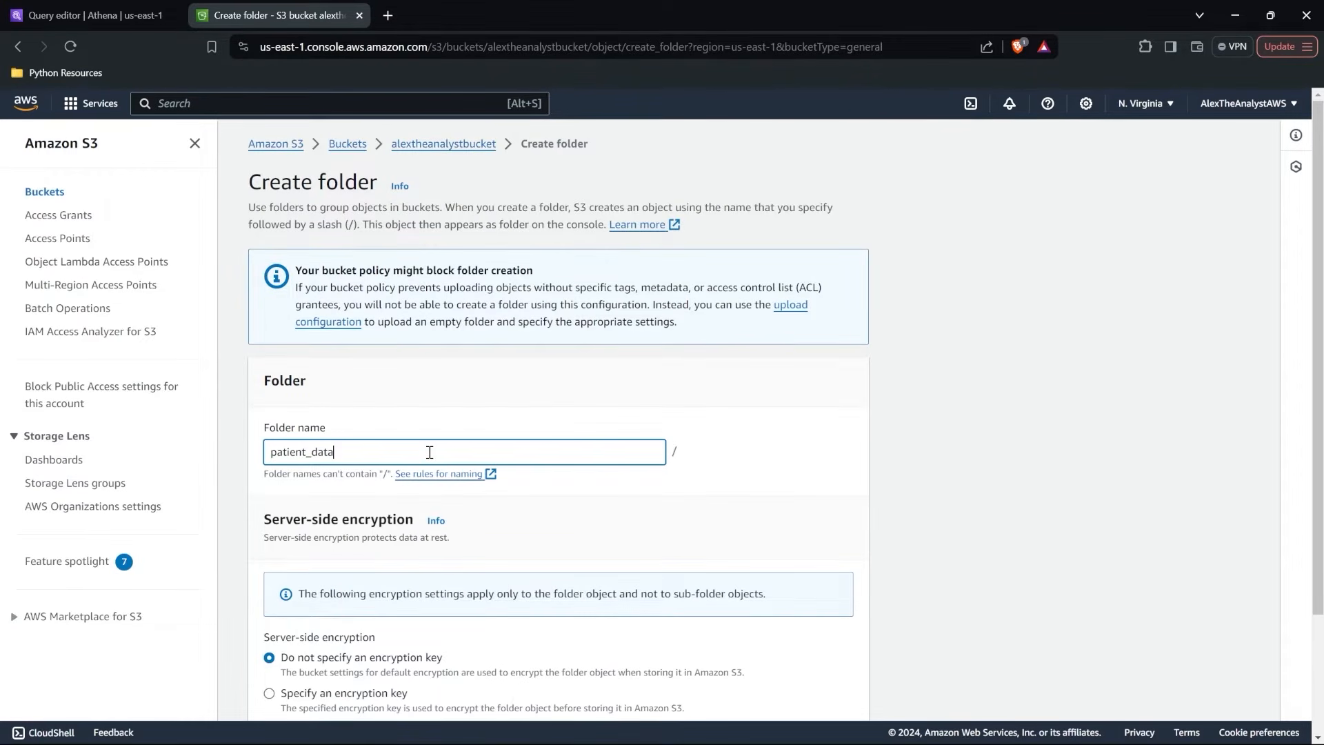
{"action": "type", "text": "t_data"}
{"action": "scroll", "coordinate": [429, 450], "scroll_direction": "down", "scroll_amount": 5}
{"action": "left_click", "coordinate": [816, 698]}
Move RealHealthcareData1.csv into the patient_data folder, keeping the existing checksum functions, and close the status page.
{"action": "left_click", "coordinate": [269, 531]}
{"action": "left_click", "coordinate": [986, 343]}
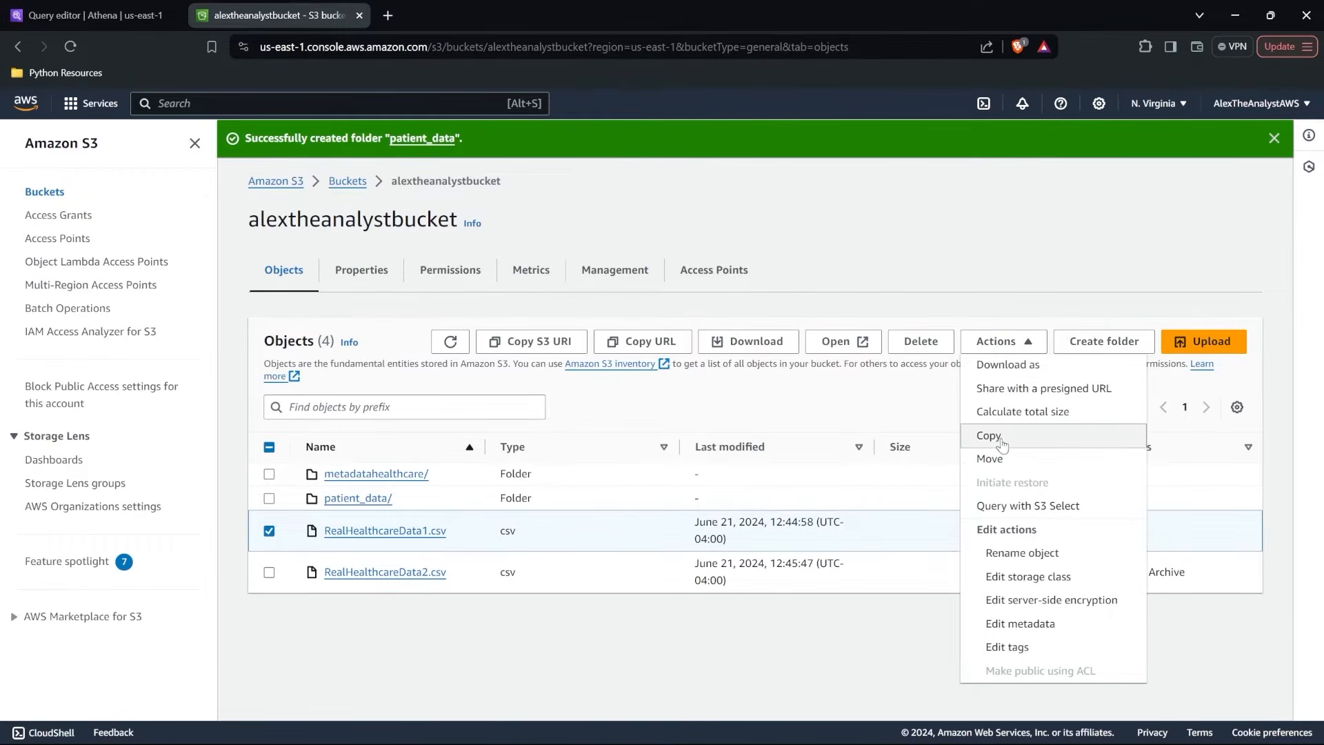
{"action": "left_click", "coordinate": [1006, 459]}
{"action": "scroll", "coordinate": [578, 514], "scroll_direction": "down", "scroll_amount": 3}
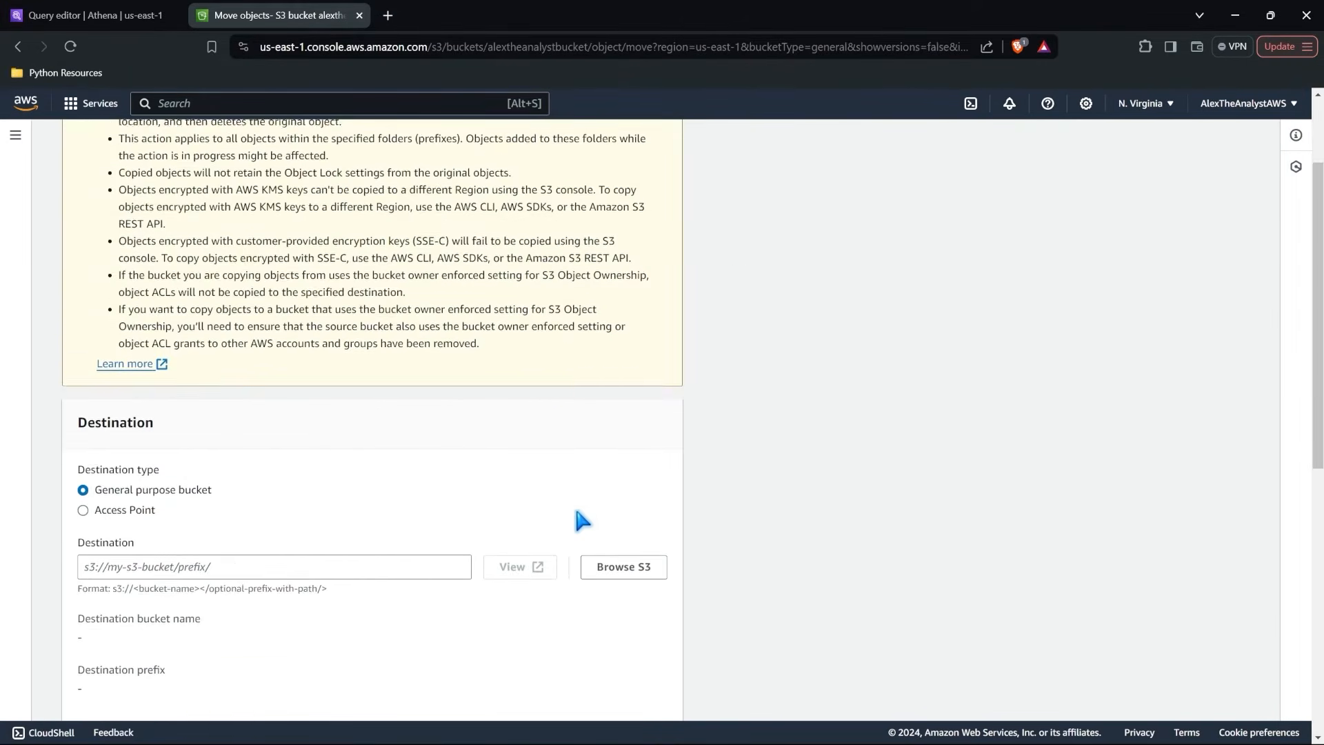
{"action": "scroll", "coordinate": [581, 521], "scroll_direction": "down", "scroll_amount": 3}
{"action": "left_click", "coordinate": [616, 445]}
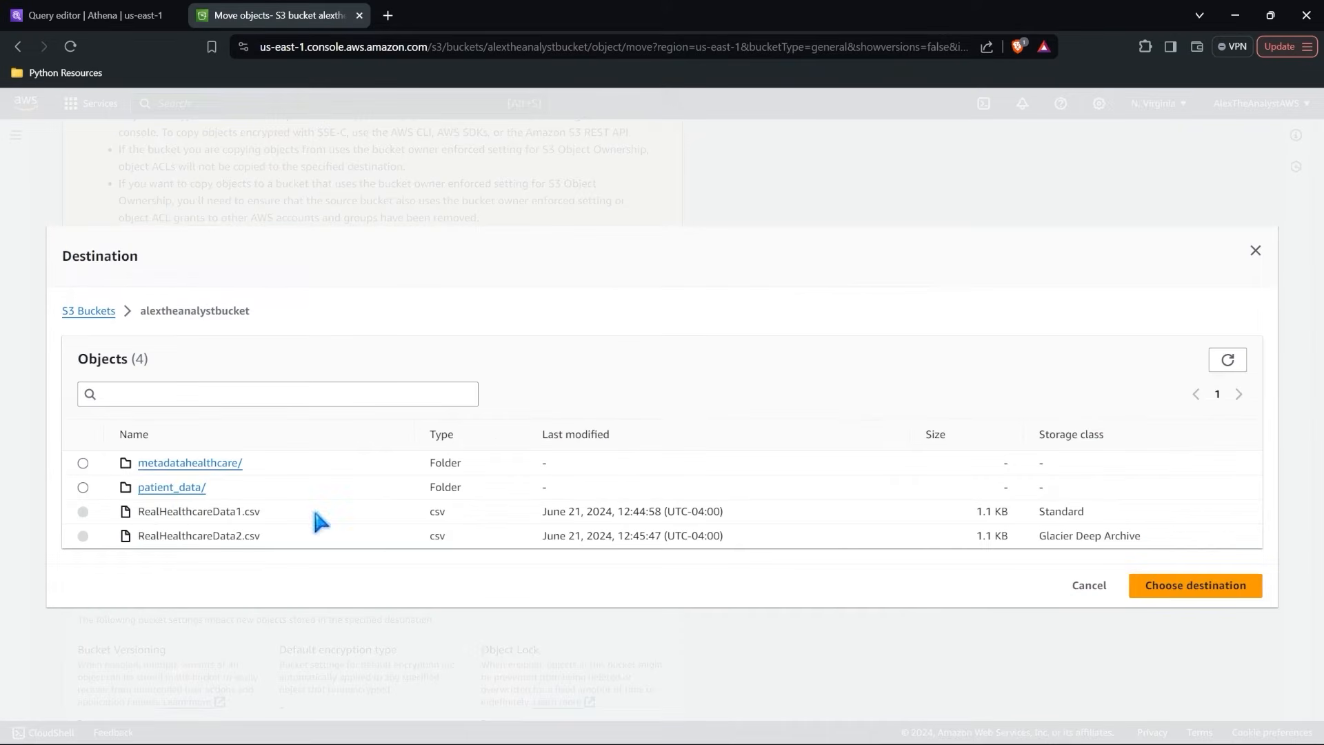
{"action": "left_click", "coordinate": [83, 487]}
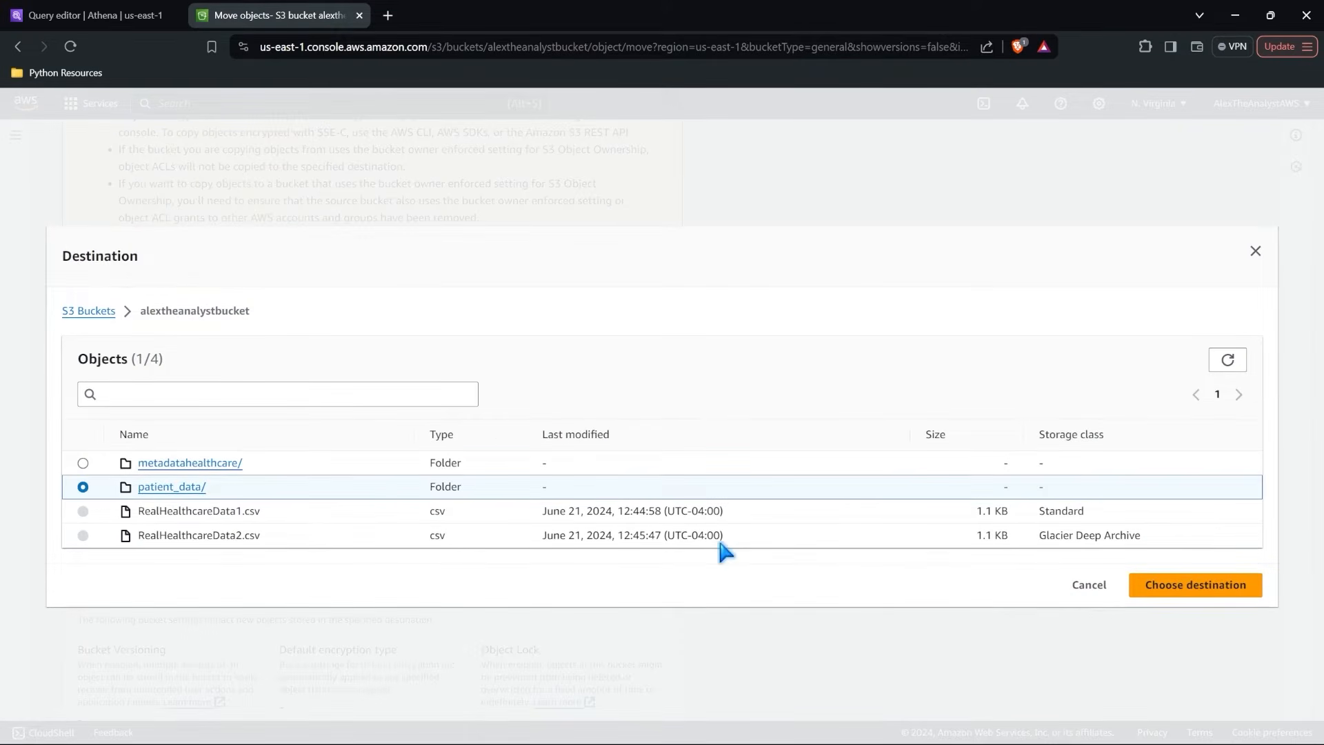
{"action": "left_click", "coordinate": [1155, 589]}
{"action": "scroll", "coordinate": [718, 581], "scroll_direction": "down", "scroll_amount": 6}
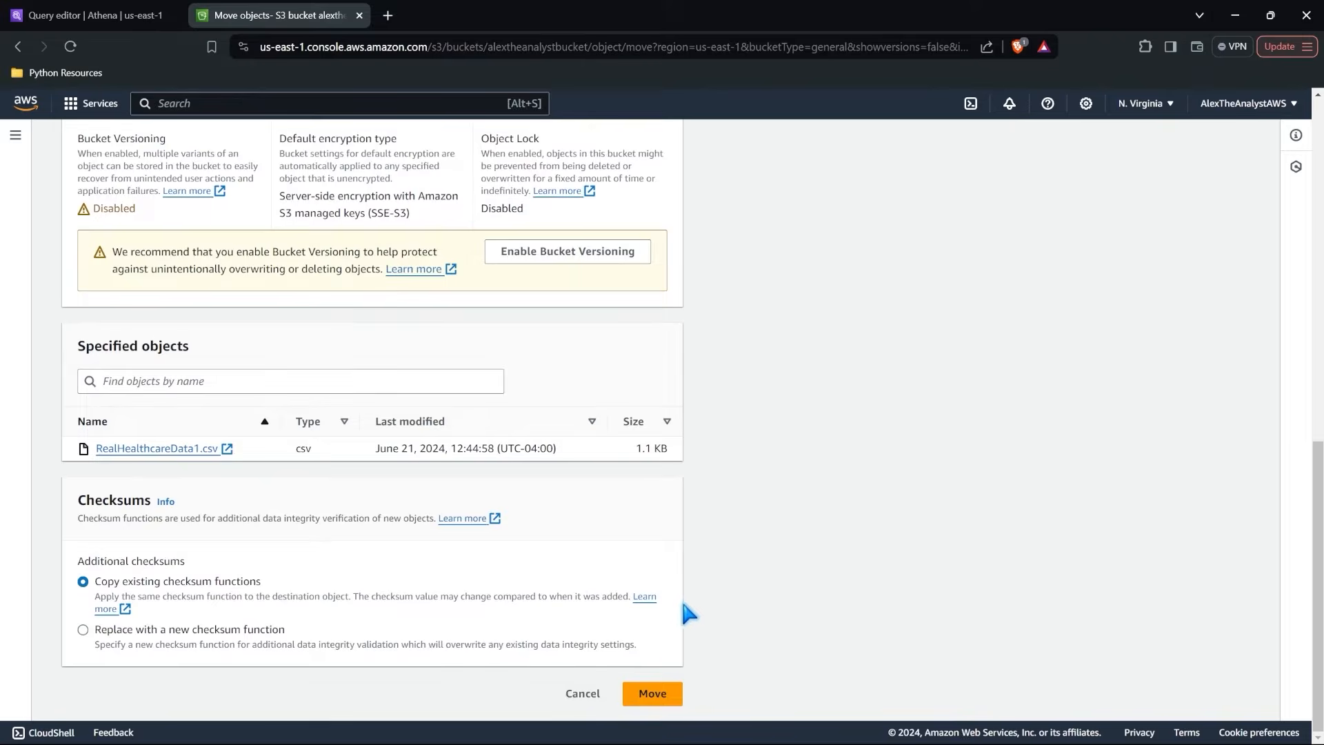
{"action": "left_click", "coordinate": [649, 693]}
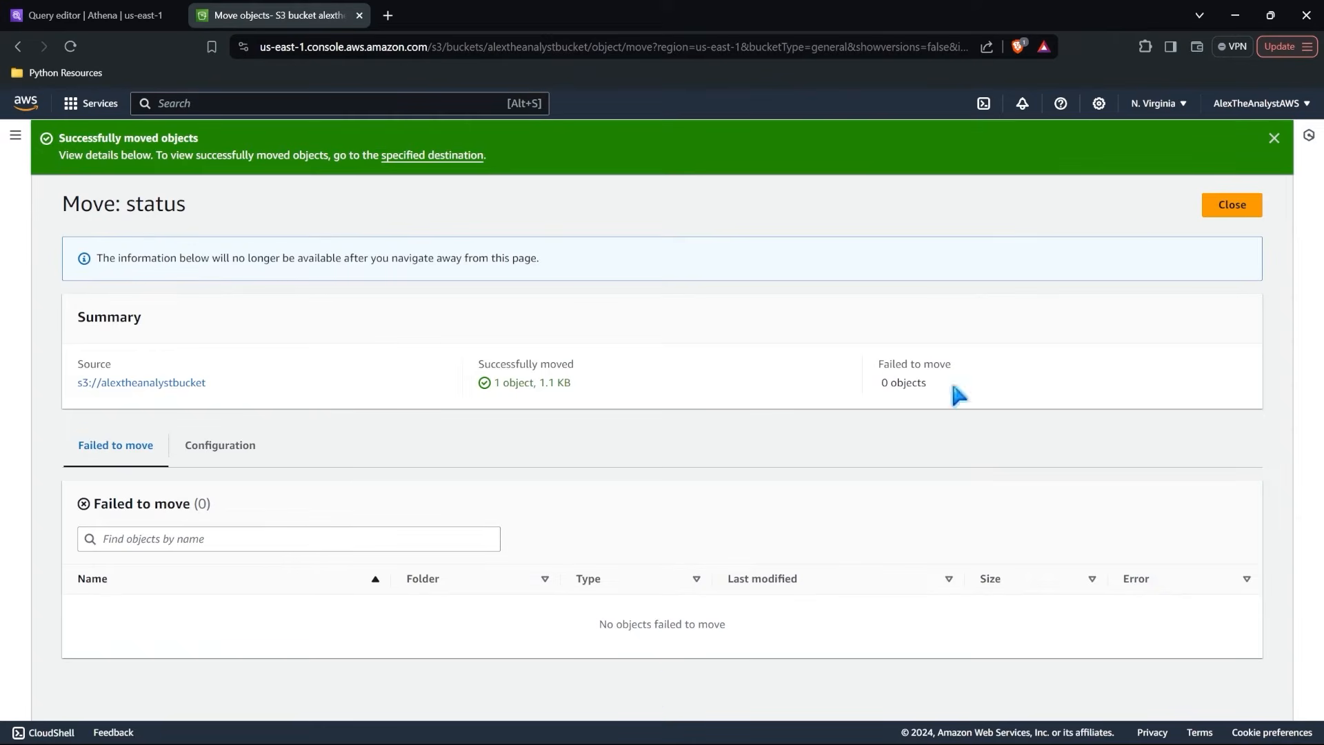
{"action": "left_click", "coordinate": [1232, 205]}
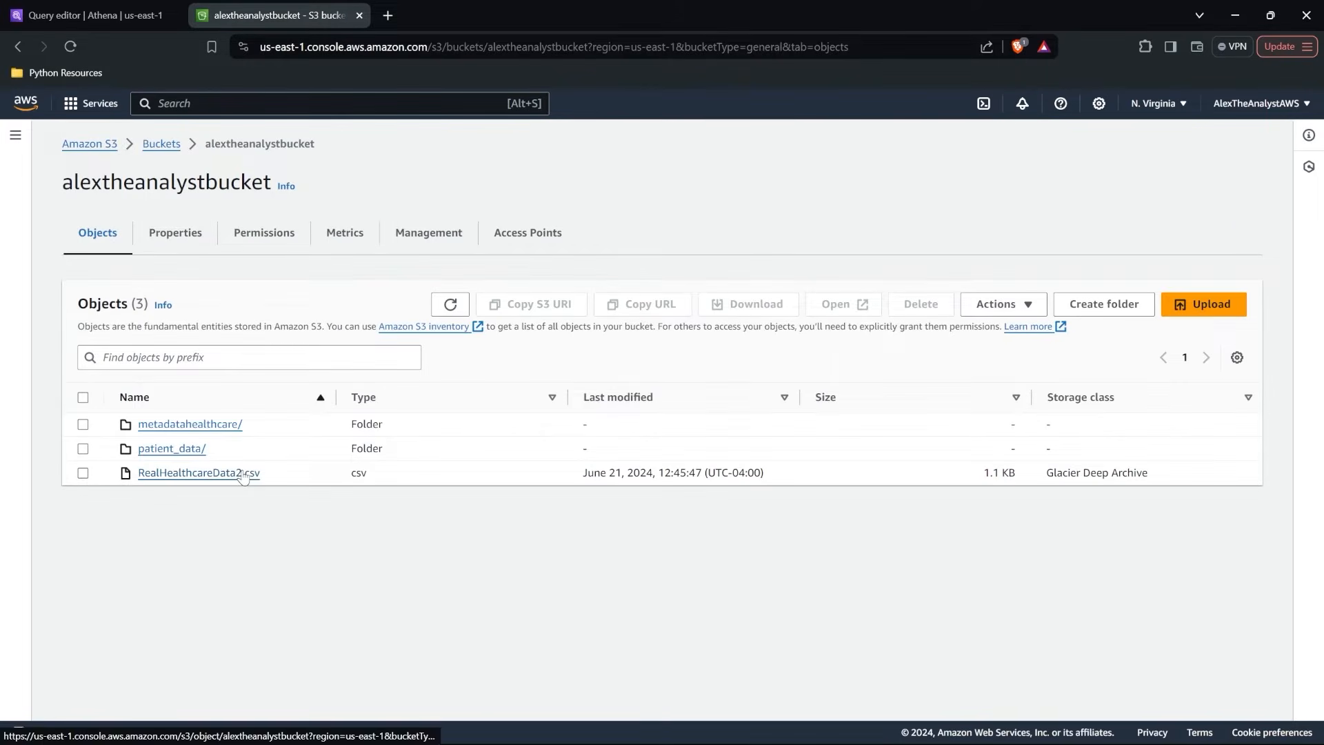
Check whether RealHealthcareData2.csv at the bucket root can be moved, and dismiss the available actions.
{"action": "left_click", "coordinate": [82, 473]}
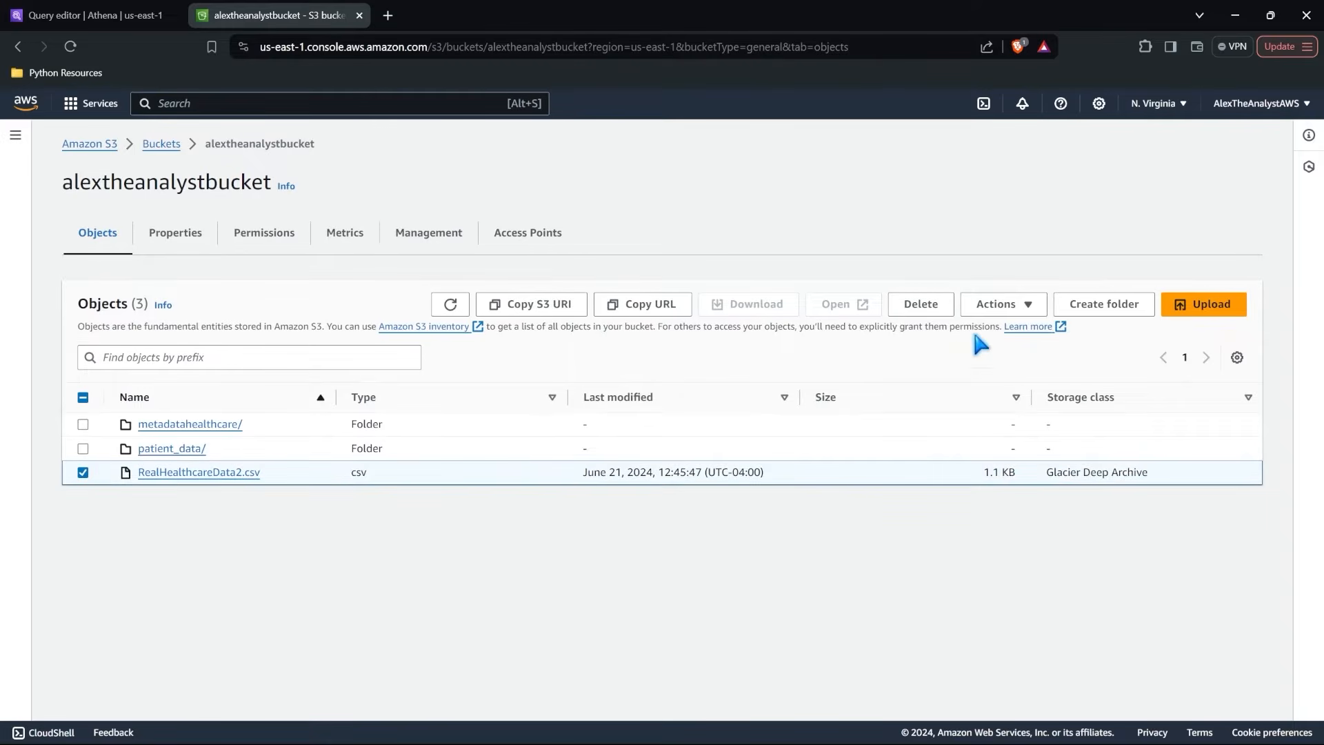
{"action": "left_click", "coordinate": [996, 304]}
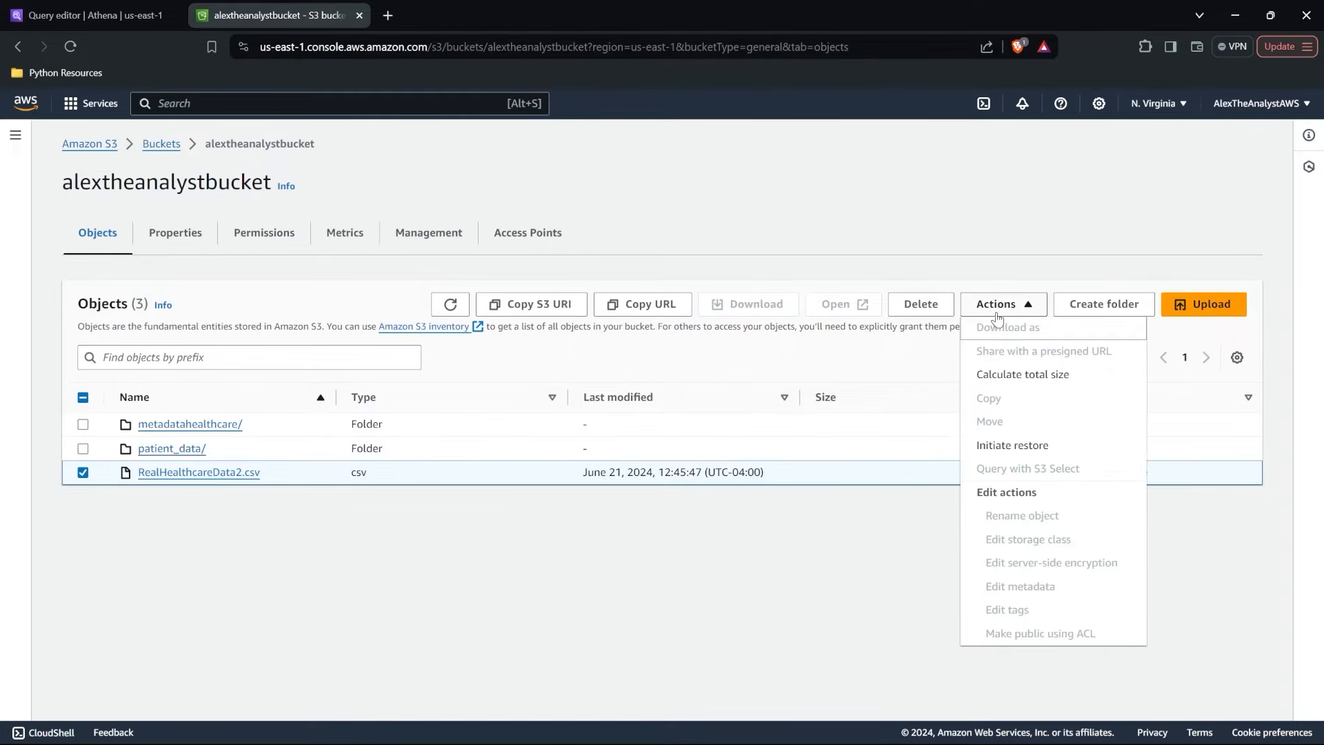
{"action": "left_click", "coordinate": [870, 525]}
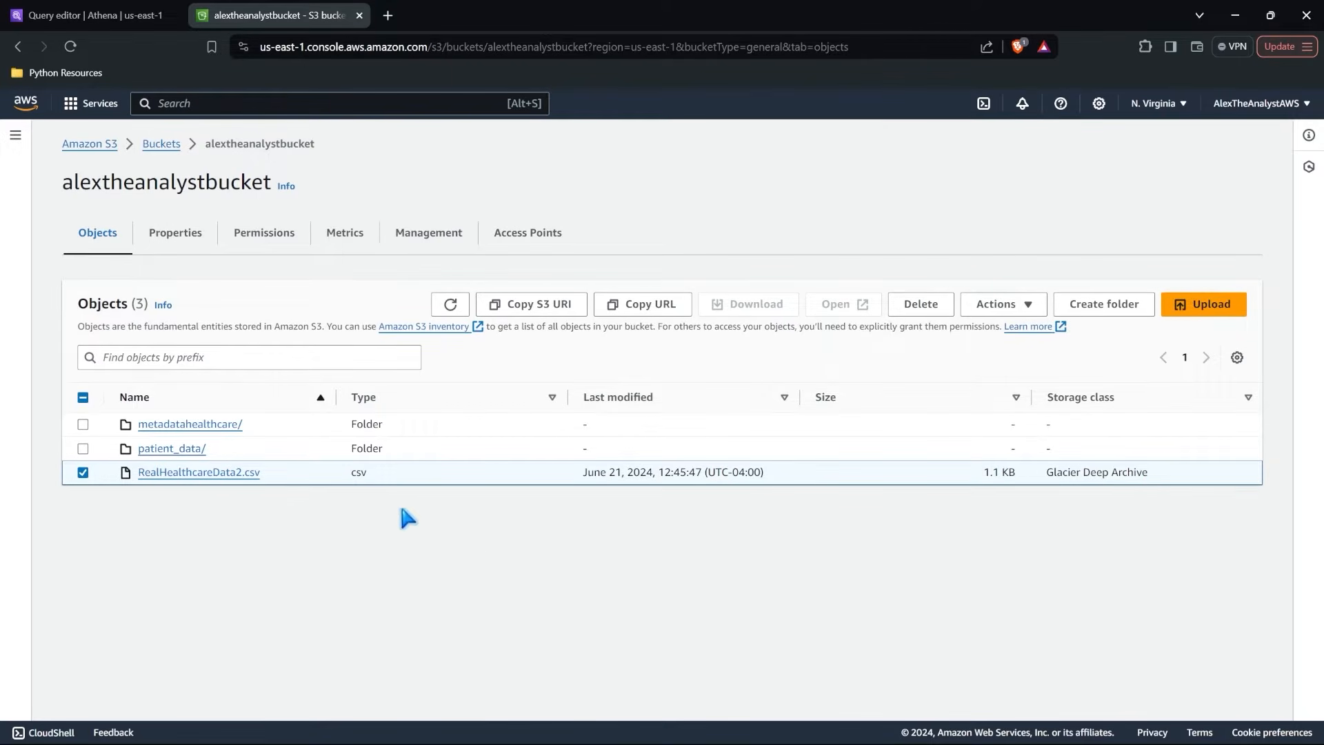
Review the patient_data query results in Athena, examining the blank-ID rows and the rows with complete patient records.
{"action": "left_click", "coordinate": [116, 10]}
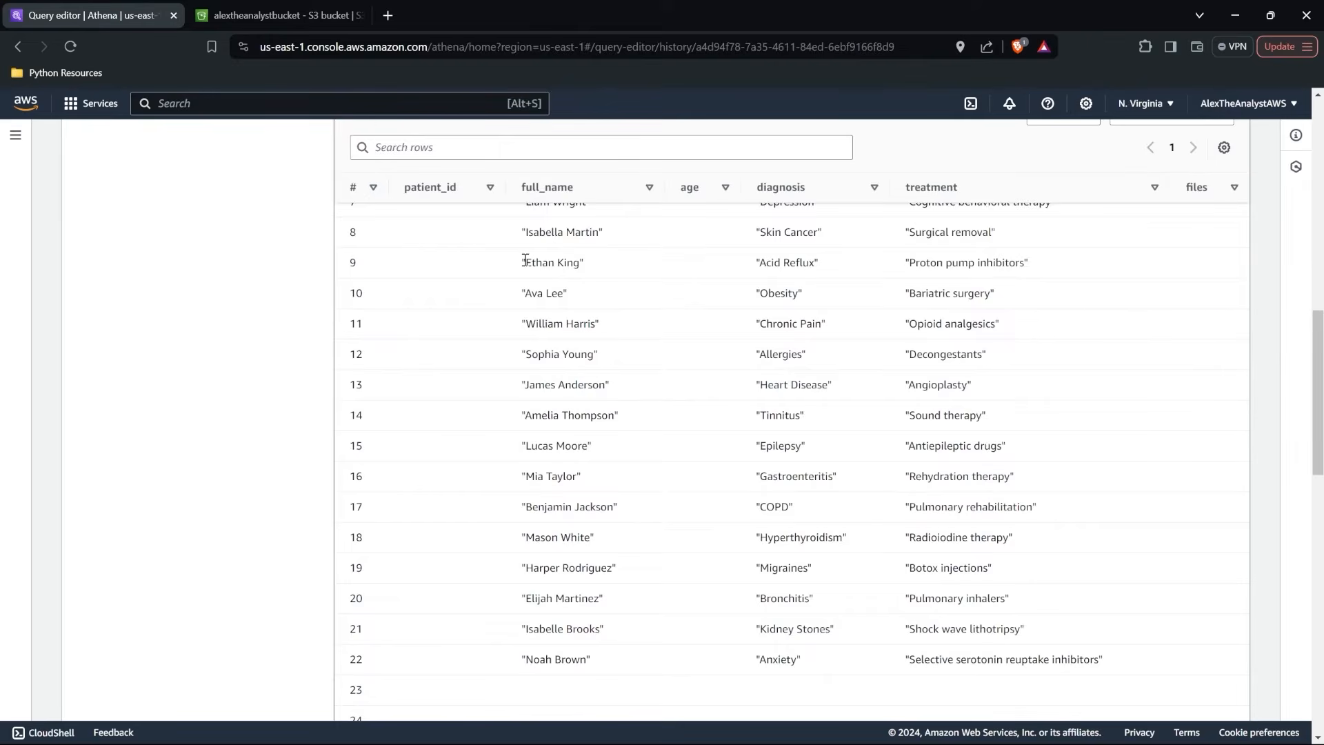
{"action": "scroll", "coordinate": [523, 257], "scroll_direction": "up", "scroll_amount": 5}
{"action": "scroll", "coordinate": [607, 482], "scroll_direction": "down", "scroll_amount": 8}
{"action": "scroll", "coordinate": [607, 476], "scroll_direction": "down", "scroll_amount": 9}
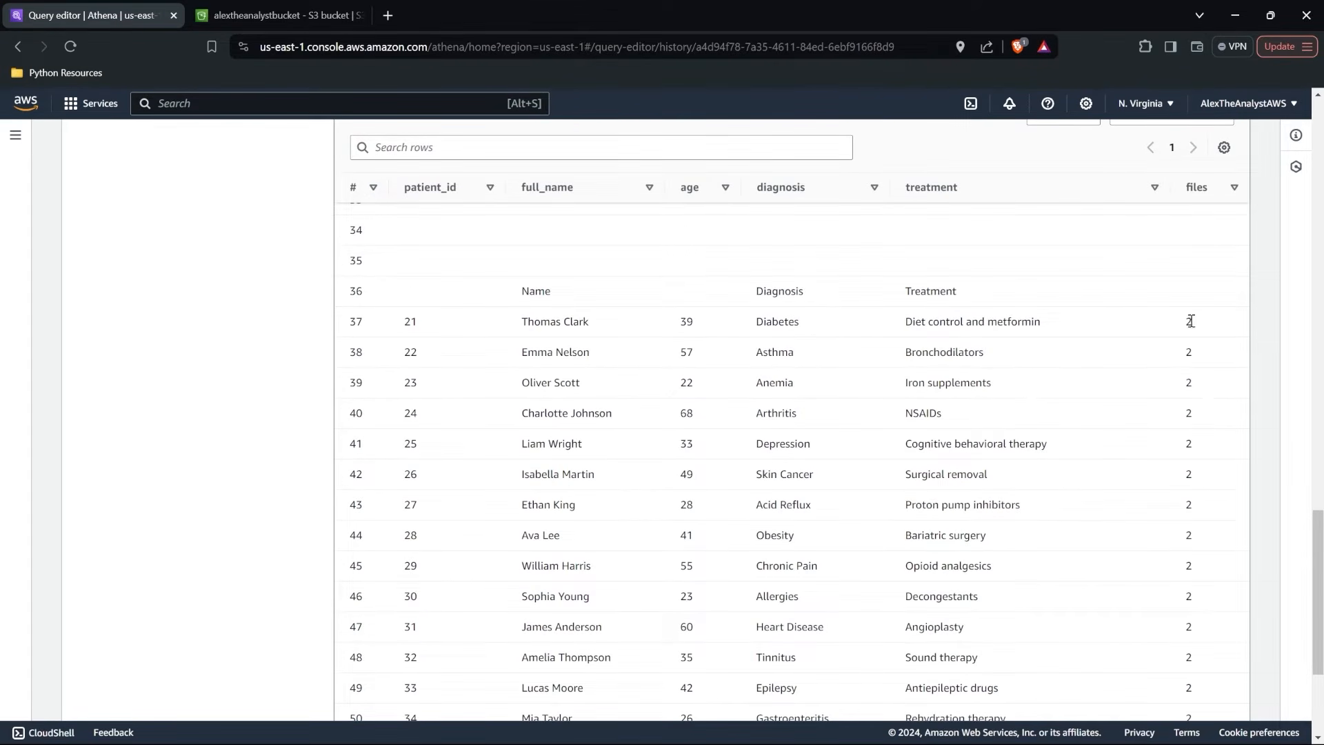
{"action": "left_click_drag", "start_coordinate": [1189, 319], "coordinate": [469, 578]}
{"action": "scroll", "coordinate": [463, 578], "scroll_direction": "down", "scroll_amount": 3}
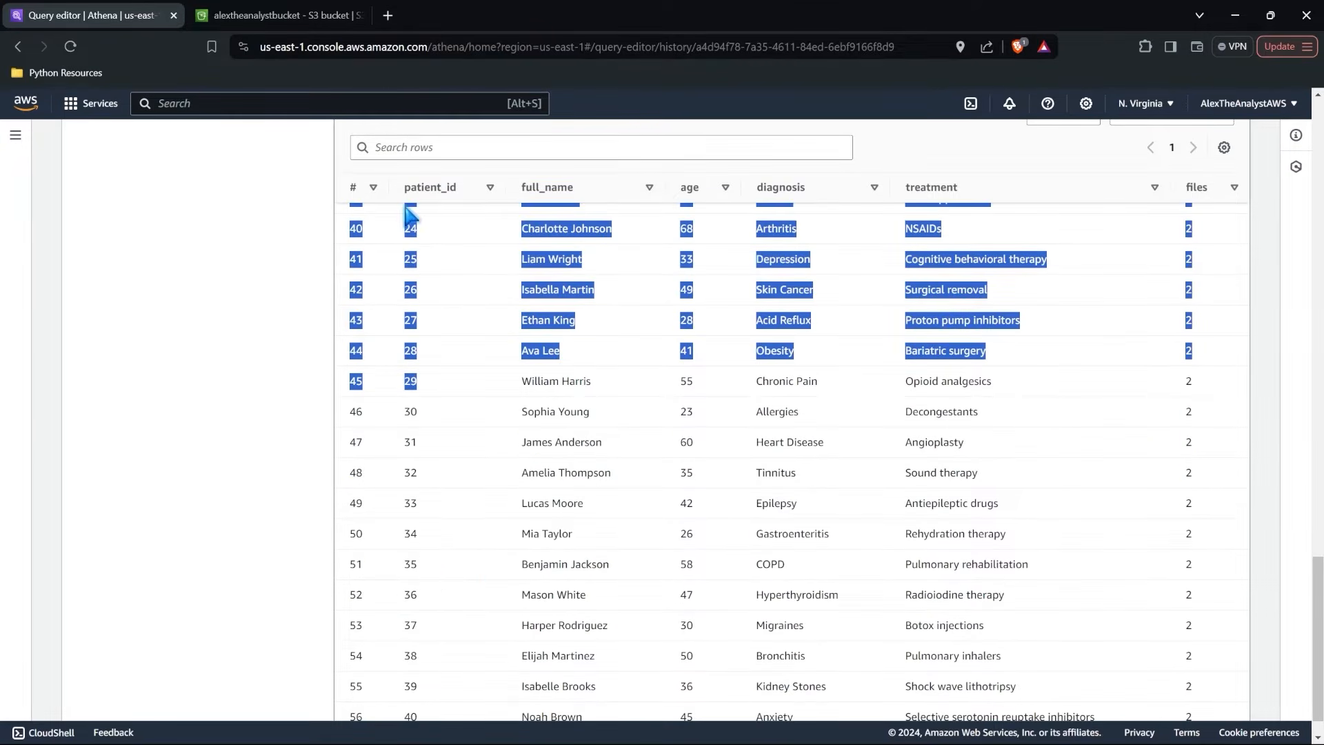
Inspect the contents of the patient_data folder in alextheanalystbucket and return to the bucket root.
{"action": "left_click", "coordinate": [289, 10]}
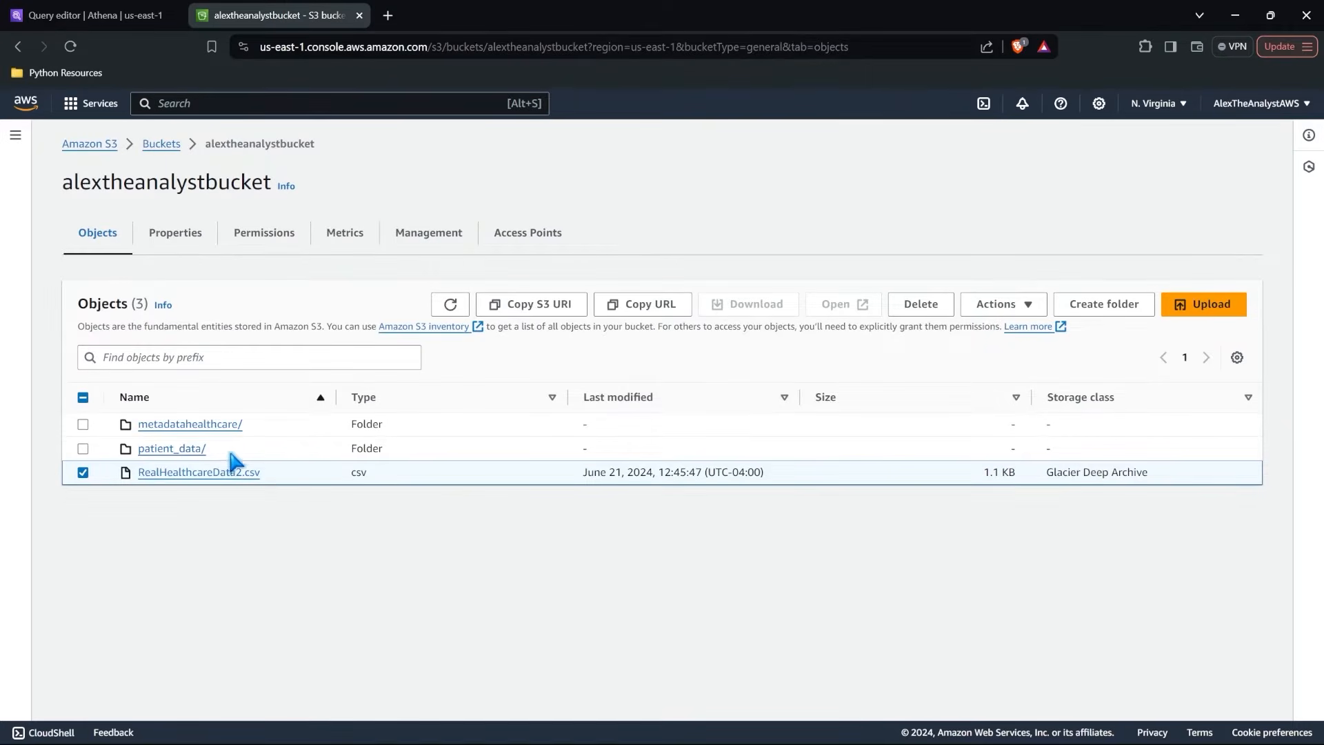
{"action": "left_click", "coordinate": [195, 455]}
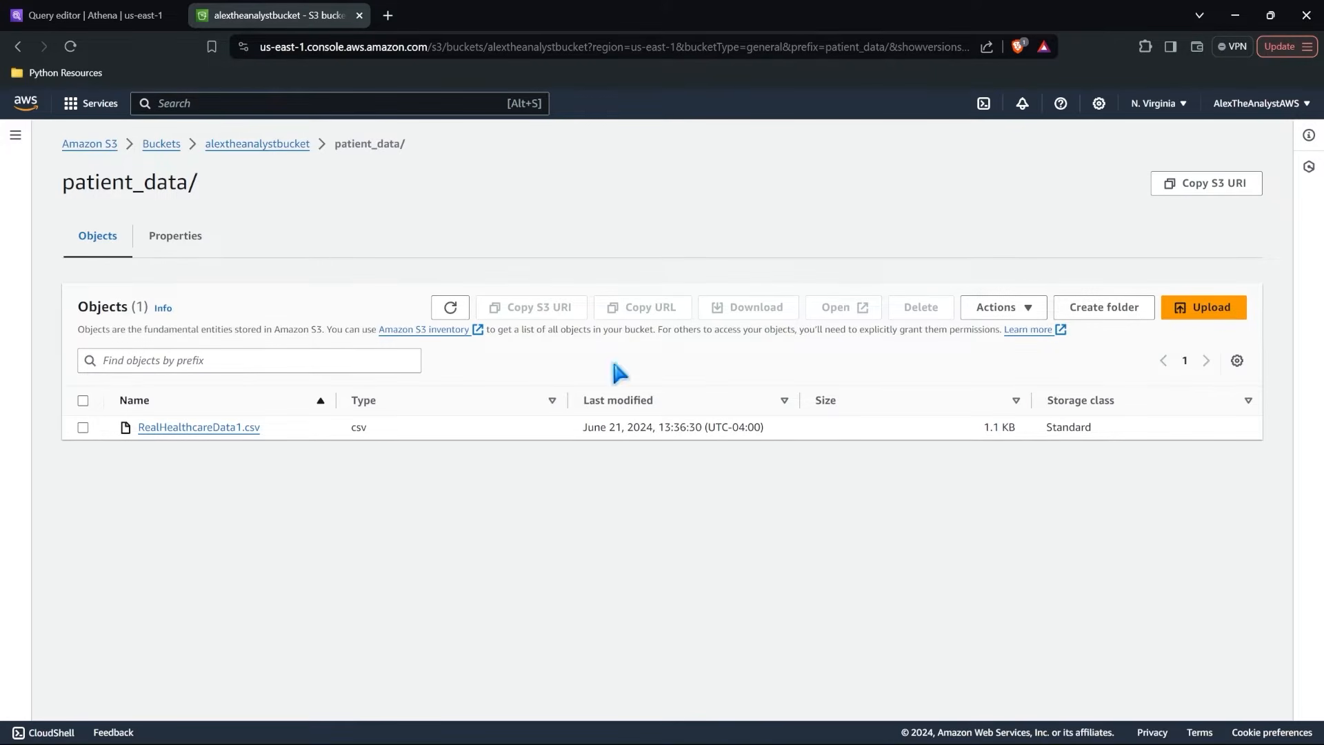
{"action": "left_click", "coordinate": [245, 145]}
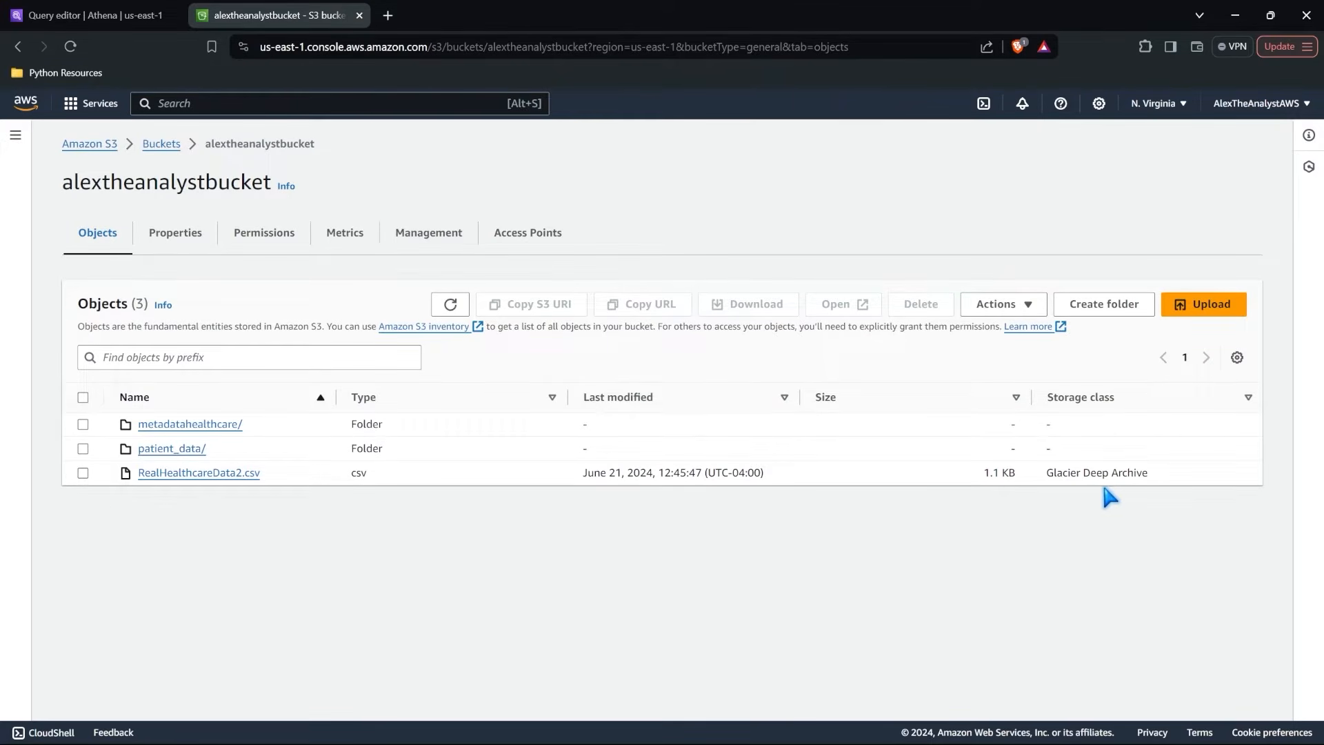
Start an upload into the patient_data folder and add RealHealthcareData2 from the local Sample_Files folder.
{"action": "left_click", "coordinate": [185, 449]}
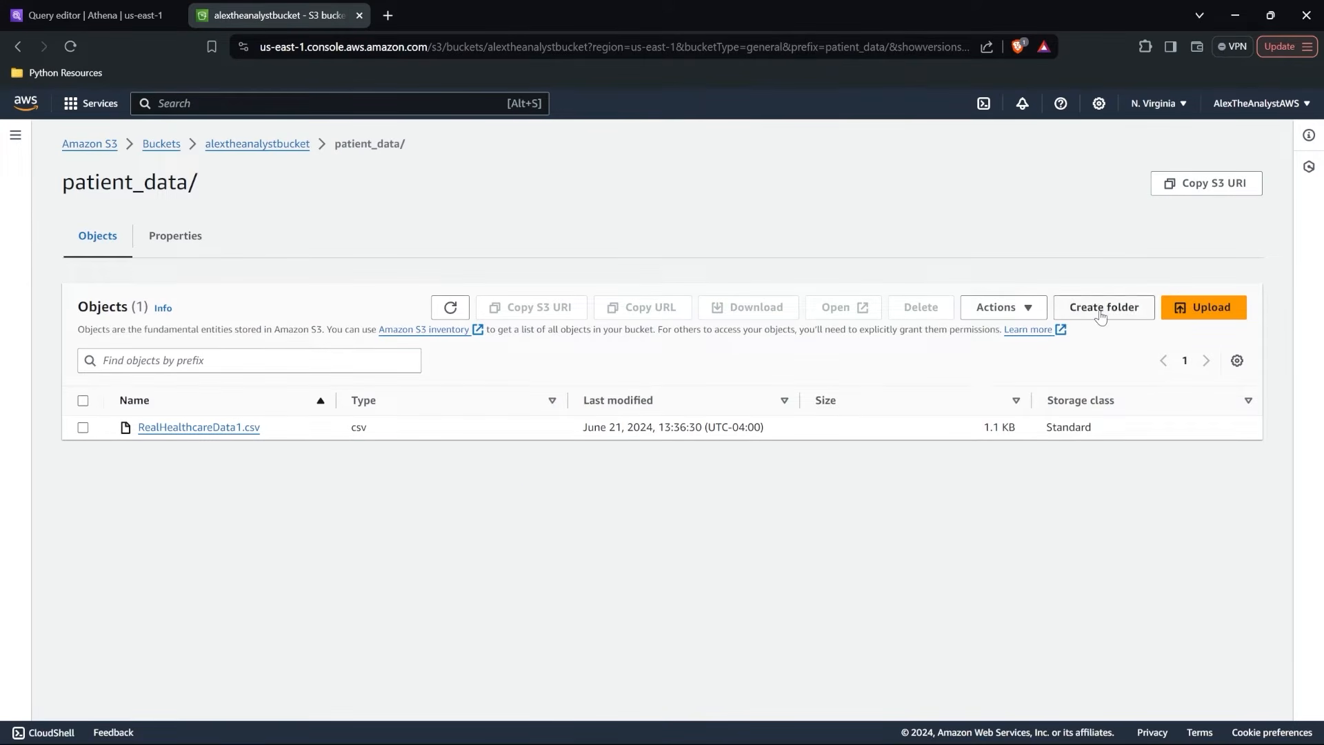
{"action": "left_click", "coordinate": [1214, 307]}
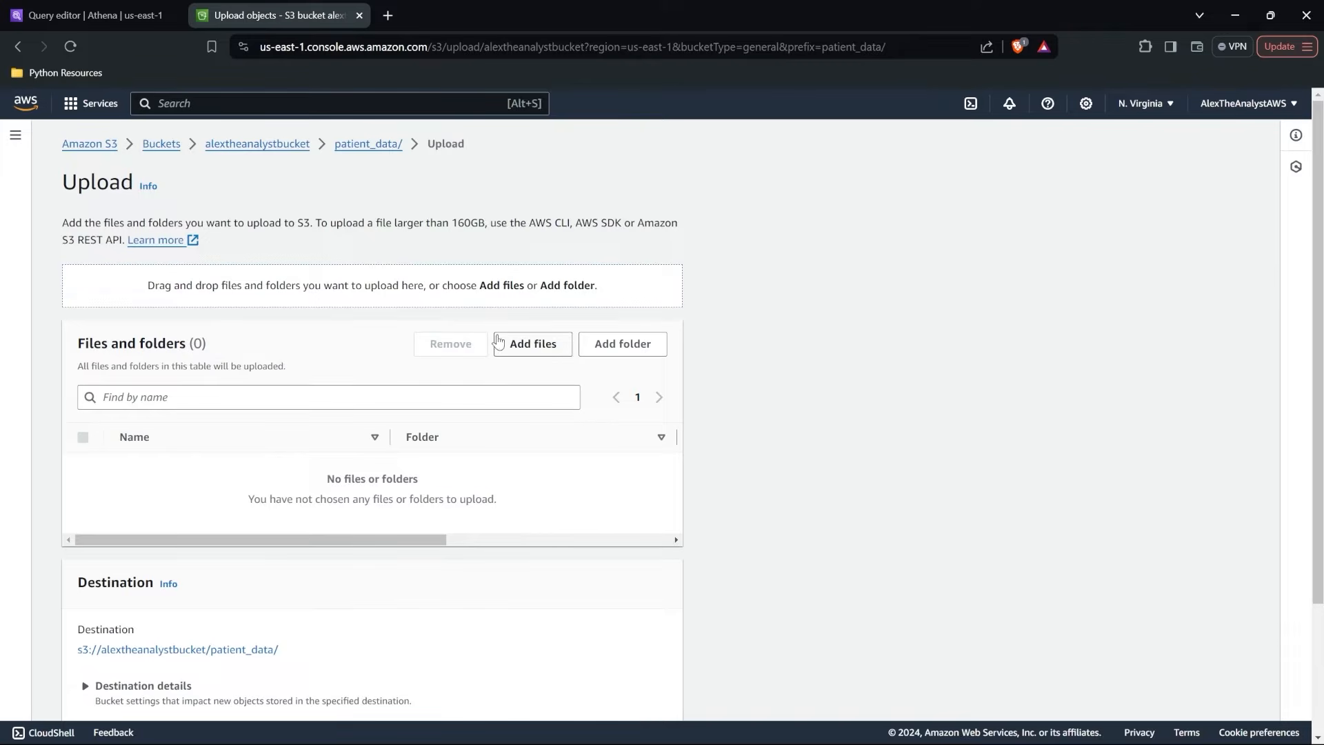
{"action": "left_click", "coordinate": [538, 344]}
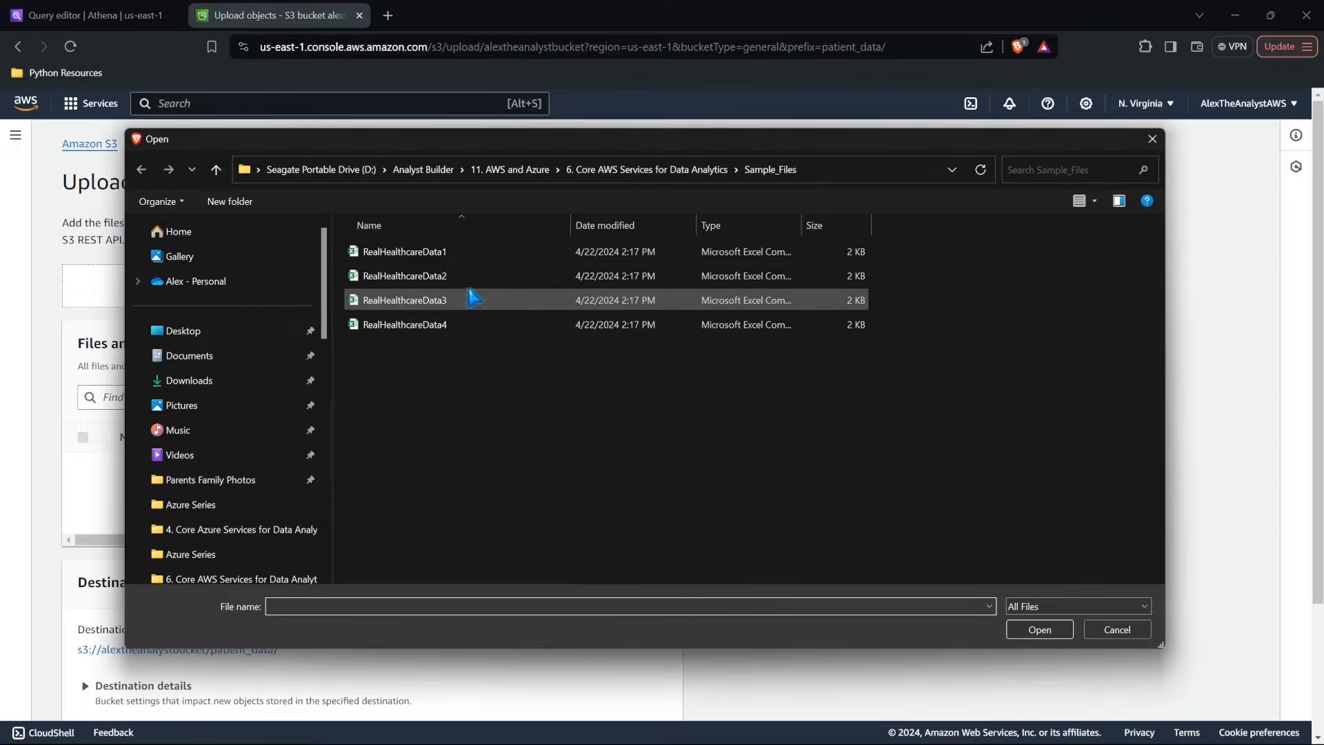
{"action": "left_click", "coordinate": [459, 279]}
{"action": "left_click", "coordinate": [1041, 629]}
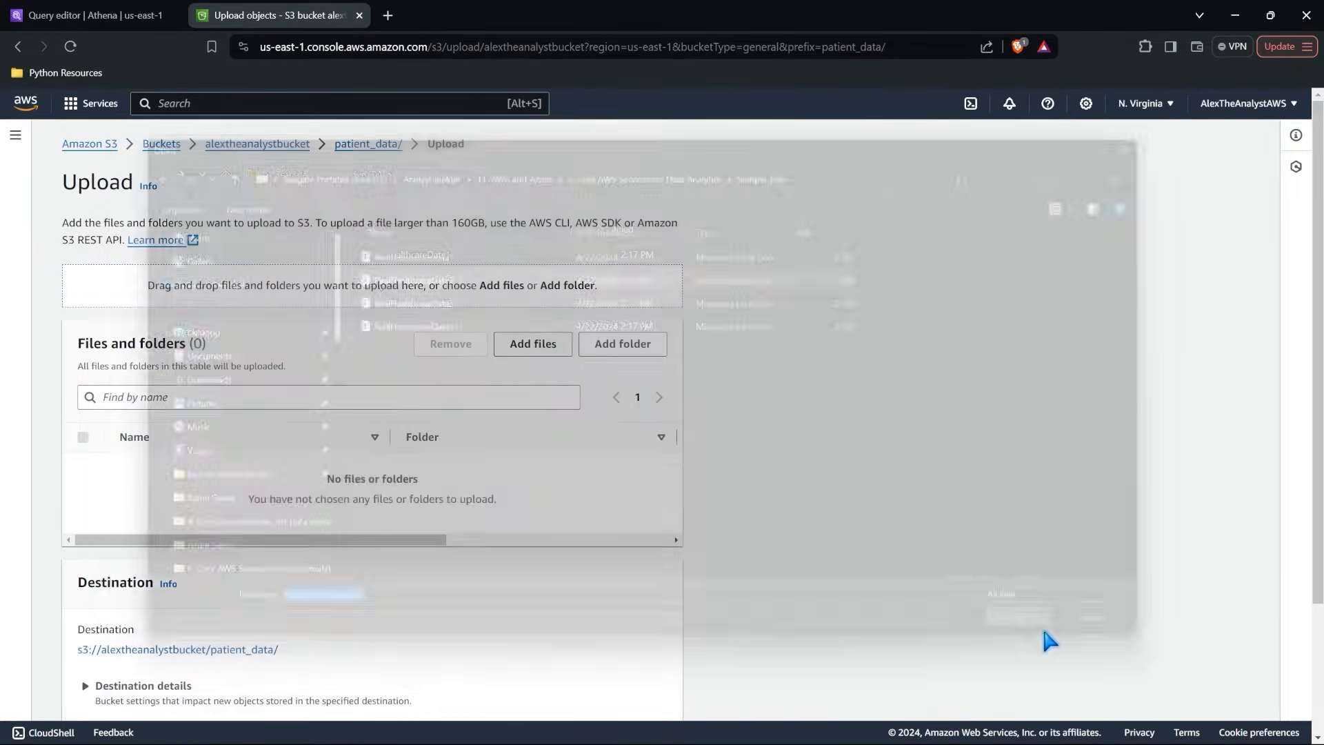
Upload the file with the Standard storage class, close the upload status page and return to the bucket root.
{"action": "scroll", "coordinate": [721, 559], "scroll_direction": "down", "scroll_amount": 2}
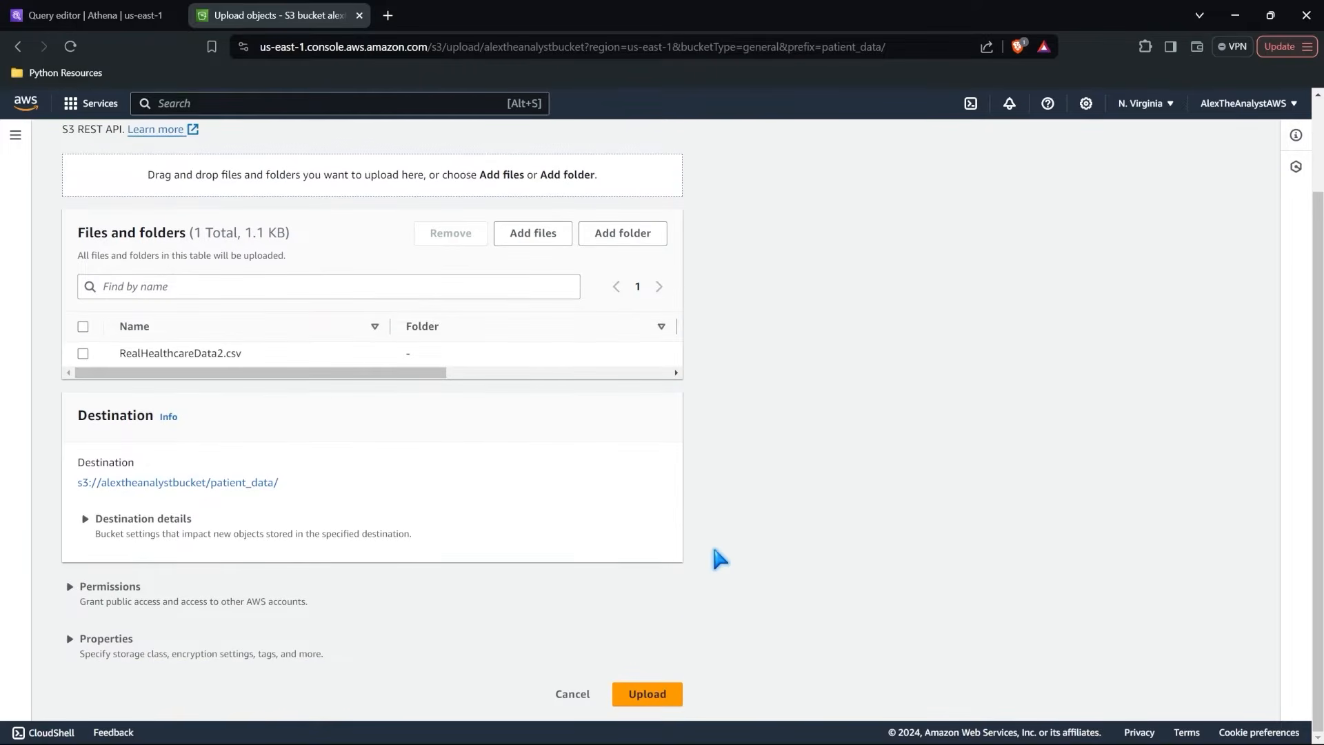
{"action": "left_click", "coordinate": [104, 639]}
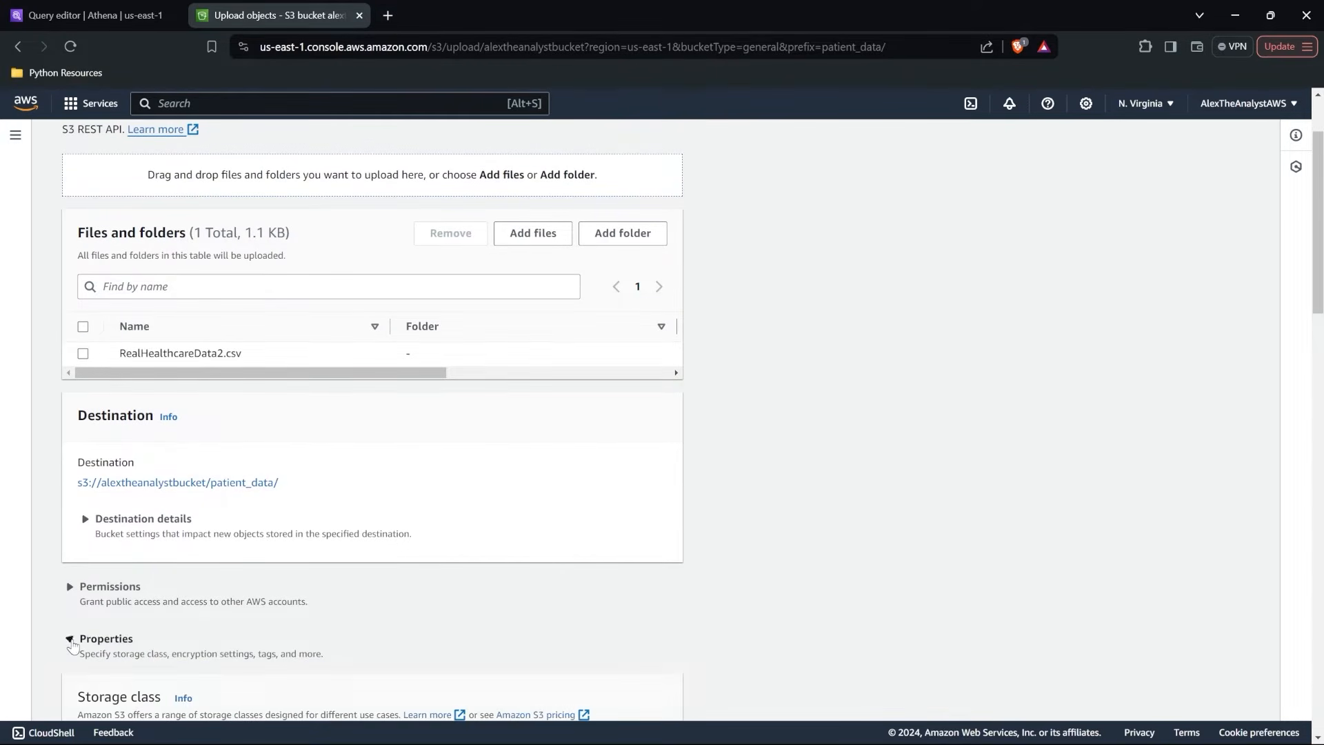
{"action": "scroll", "coordinate": [72, 644], "scroll_direction": "down", "scroll_amount": 5}
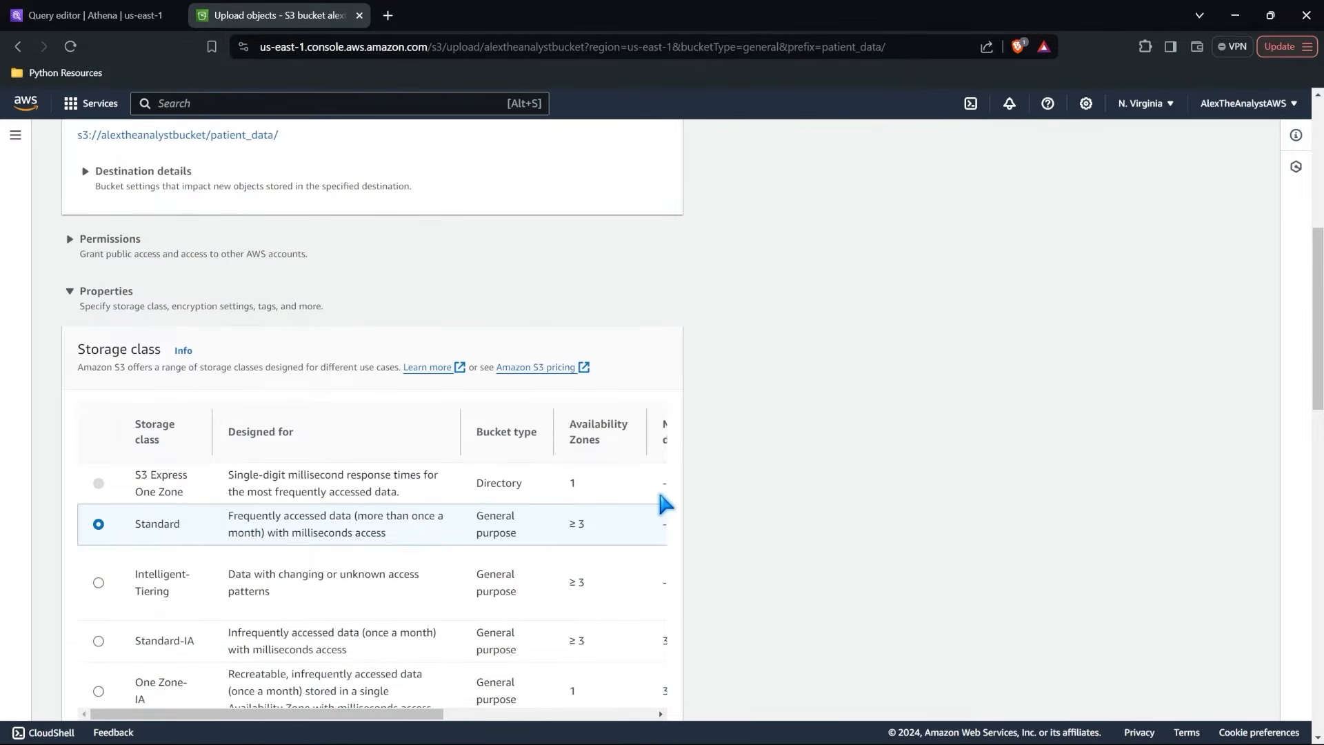
{"action": "scroll", "coordinate": [665, 503], "scroll_direction": "down", "scroll_amount": 12}
{"action": "scroll", "coordinate": [656, 486], "scroll_direction": "down", "scroll_amount": 2}
{"action": "left_click", "coordinate": [646, 687]}
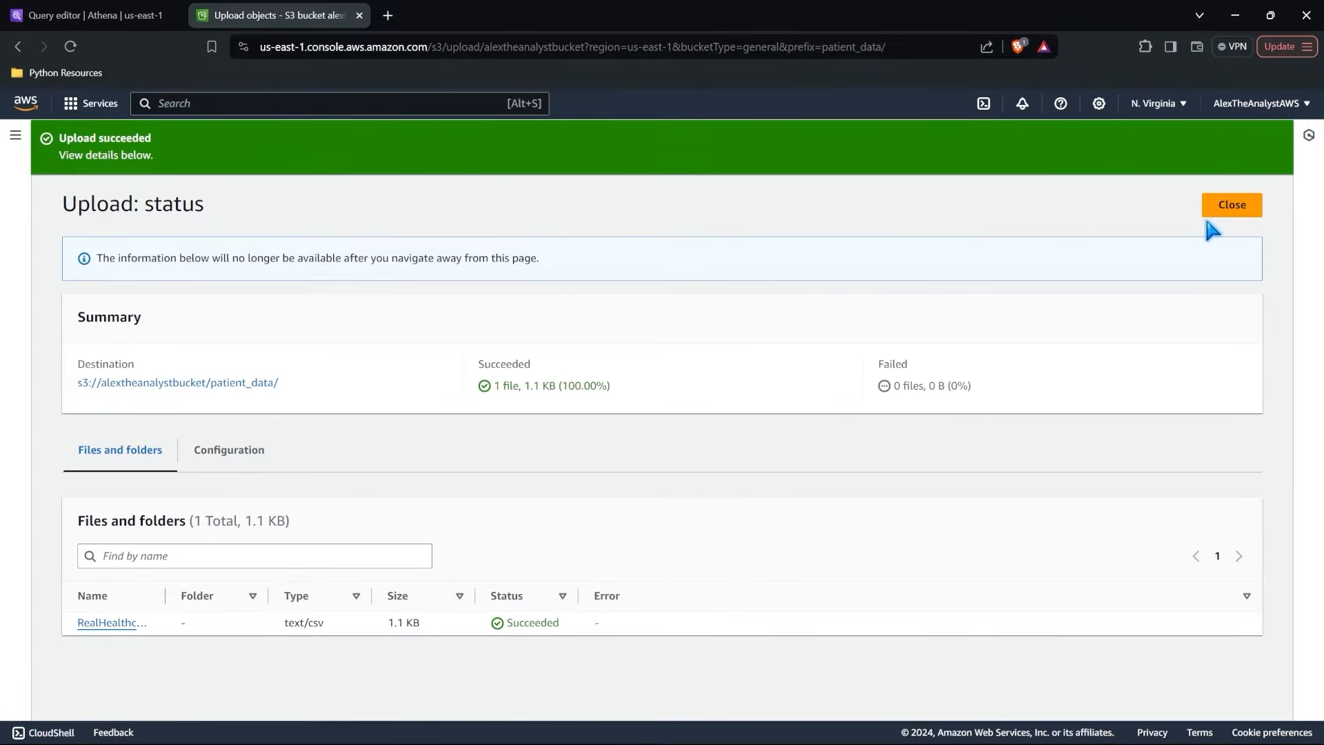
{"action": "left_click", "coordinate": [1222, 208]}
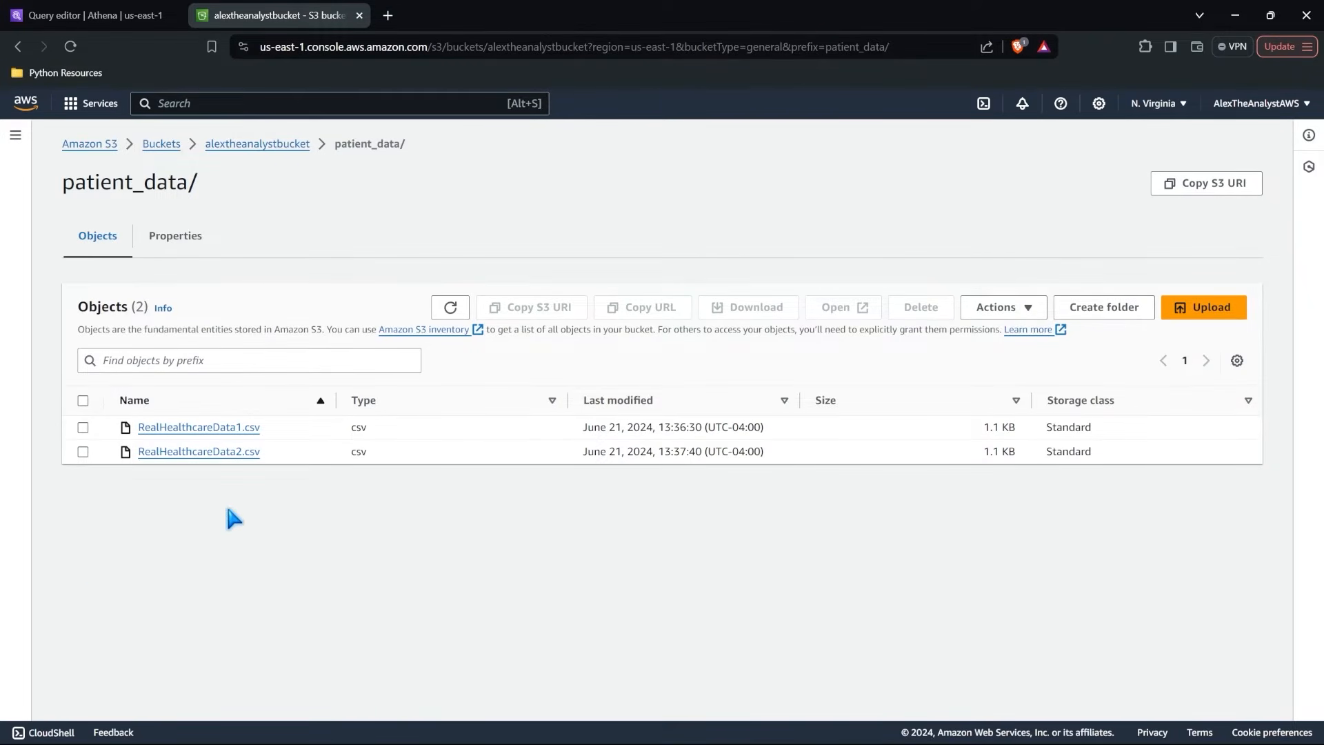
{"action": "left_click", "coordinate": [286, 149]}
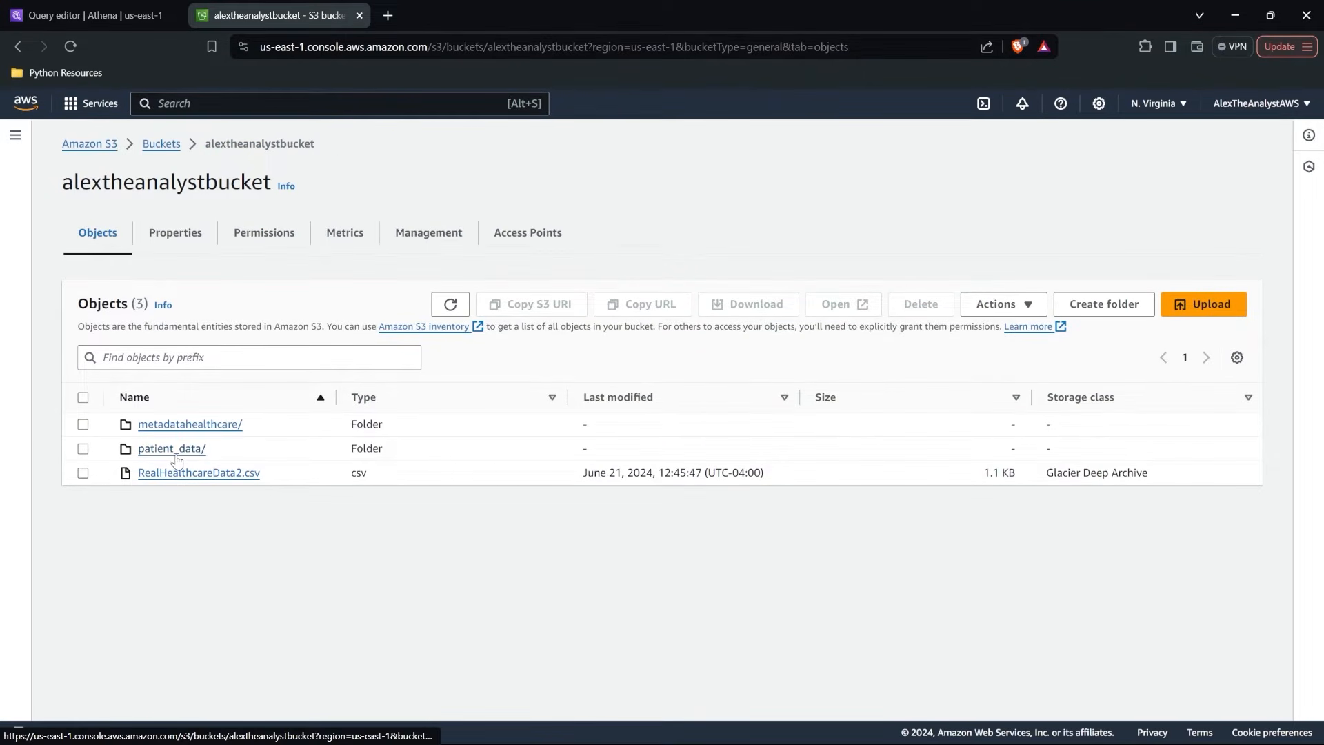
Switch to Athena and start a table from S3 bucket data named patient_data2 in the existing healthcaredata database.
{"action": "left_click", "coordinate": [90, 14]}
{"action": "left_click", "coordinate": [297, 269]}
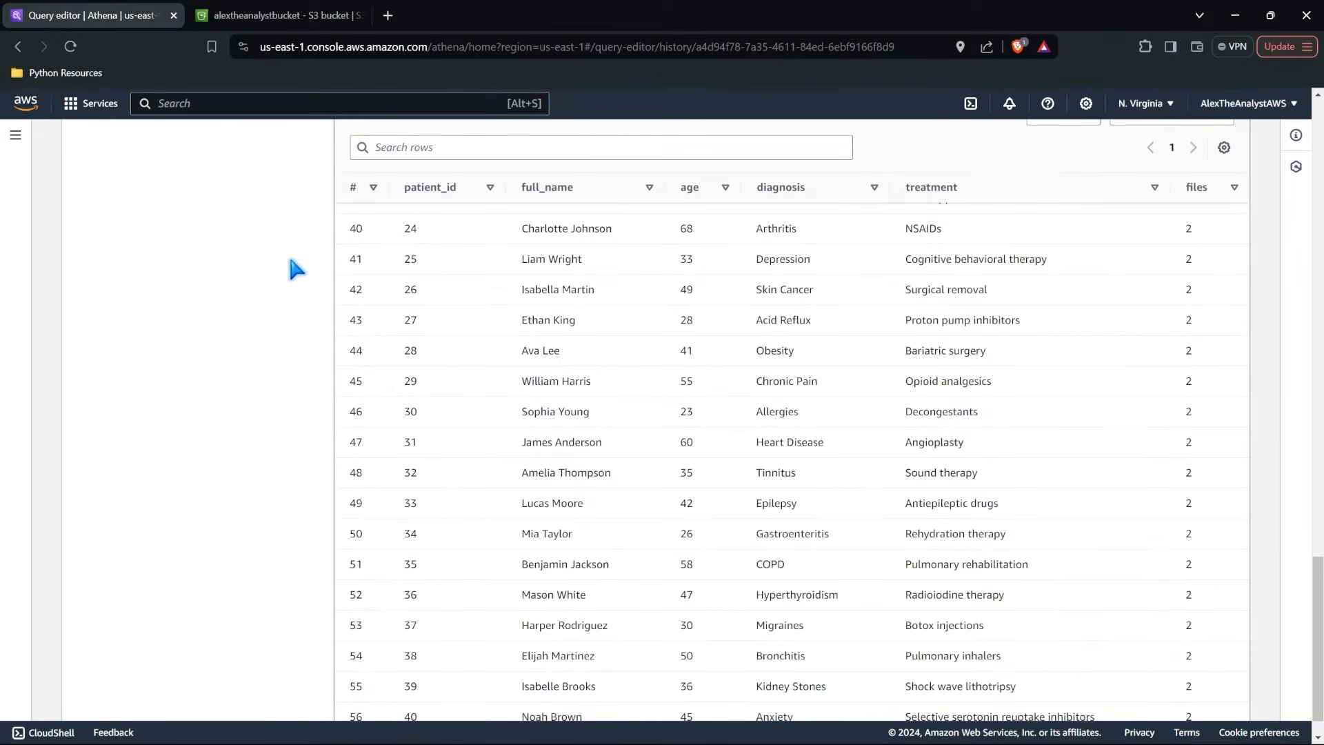
{"action": "scroll", "coordinate": [296, 269], "scroll_direction": "up", "scroll_amount": 15}
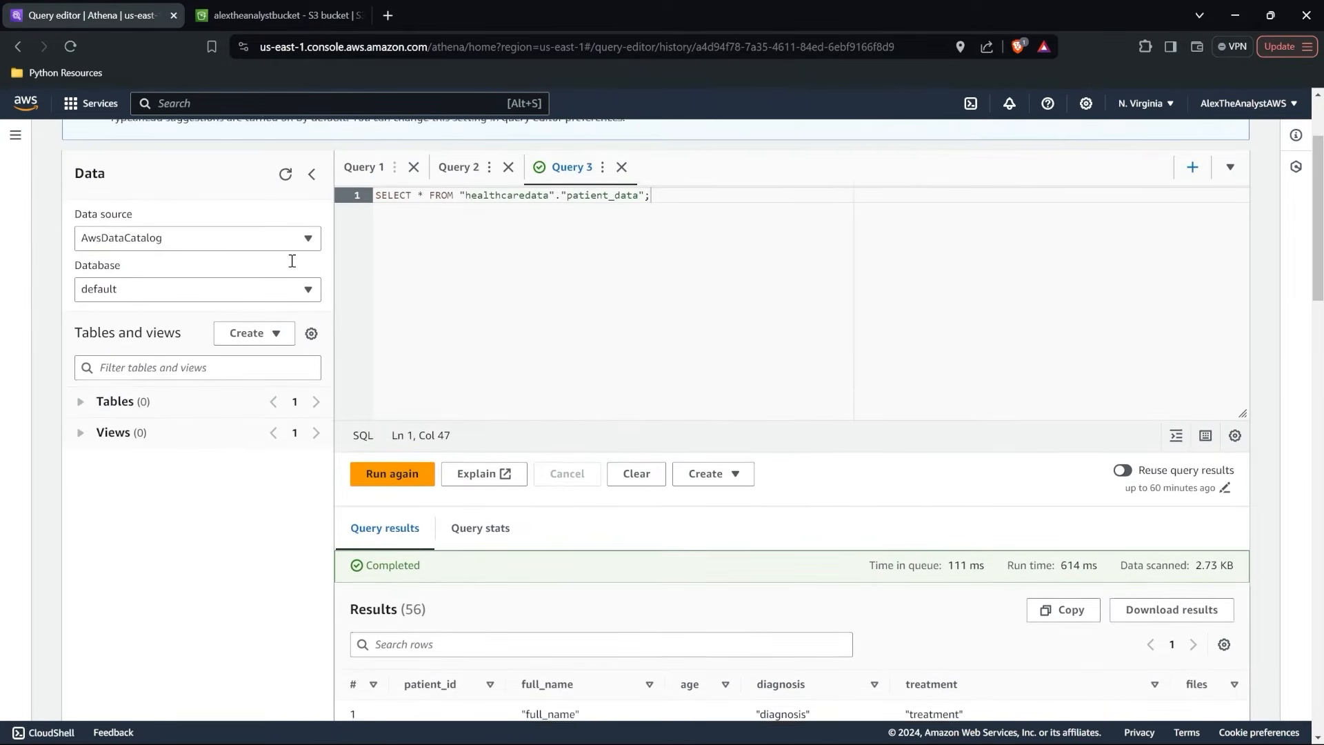
{"action": "scroll", "coordinate": [292, 261], "scroll_direction": "up", "scroll_amount": 1}
{"action": "left_click", "coordinate": [250, 367]}
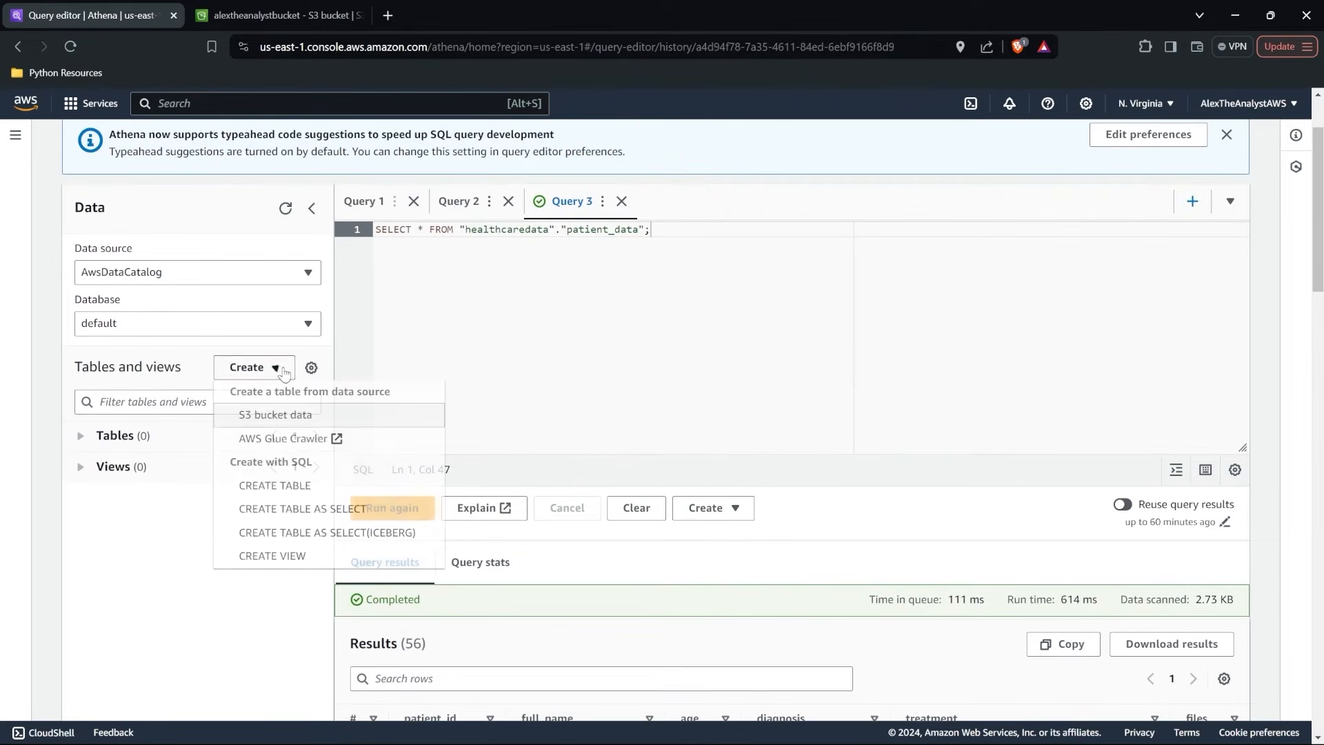
{"action": "left_click", "coordinate": [286, 418]}
{"action": "left_click", "coordinate": [278, 196]}
{"action": "type", "text": "patient_data2"}
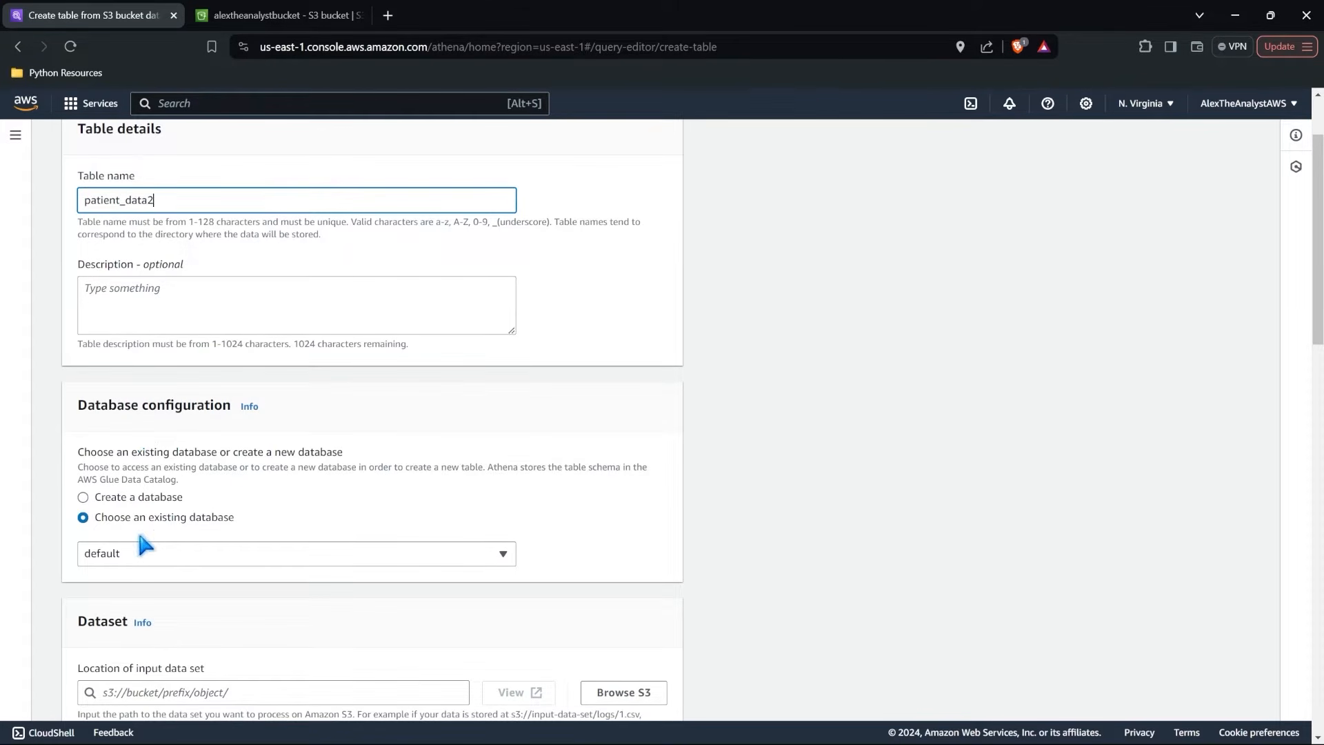
{"action": "left_click", "coordinate": [145, 553]}
{"action": "left_click", "coordinate": [143, 629]}
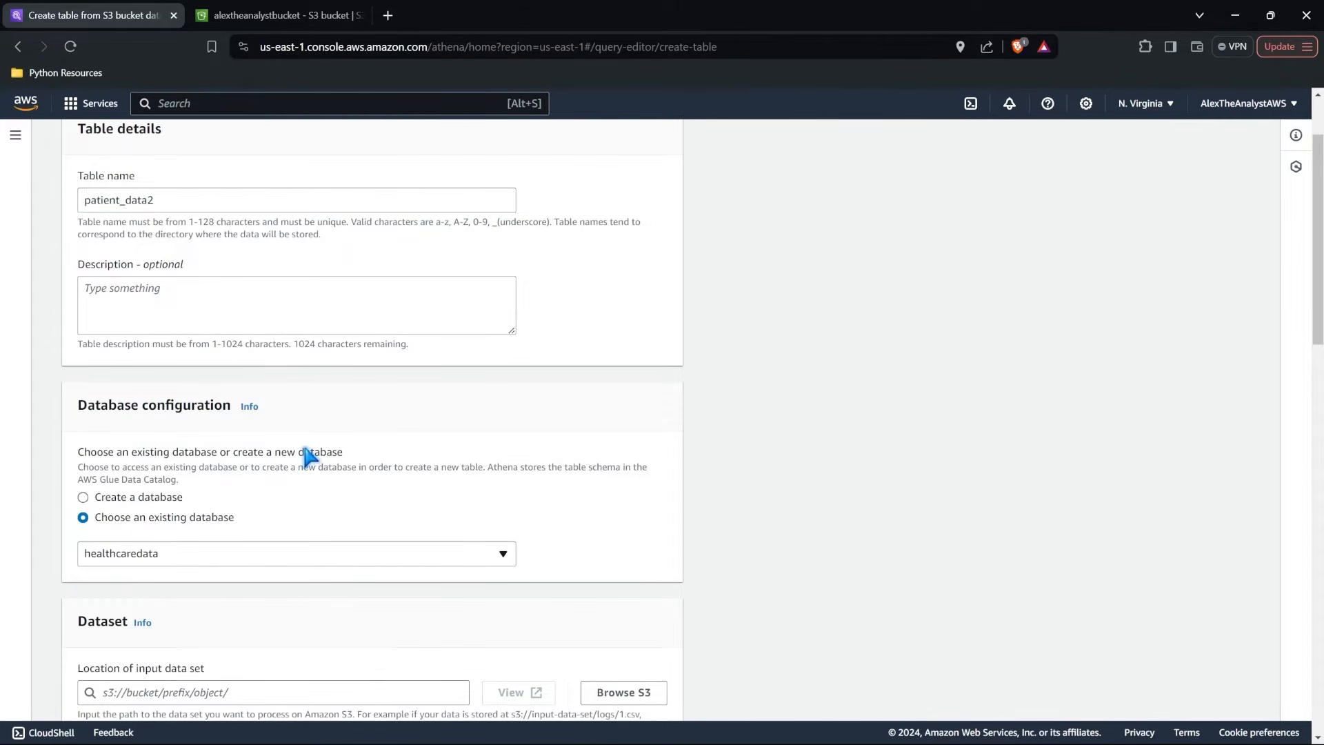
Set the input data set location to the patient_data folder in alextheanalystbucket, checking it against the bucket's listing in S3.
{"action": "scroll", "coordinate": [307, 455], "scroll_direction": "down", "scroll_amount": 3}
{"action": "scroll", "coordinate": [306, 448], "scroll_direction": "down", "scroll_amount": 2}
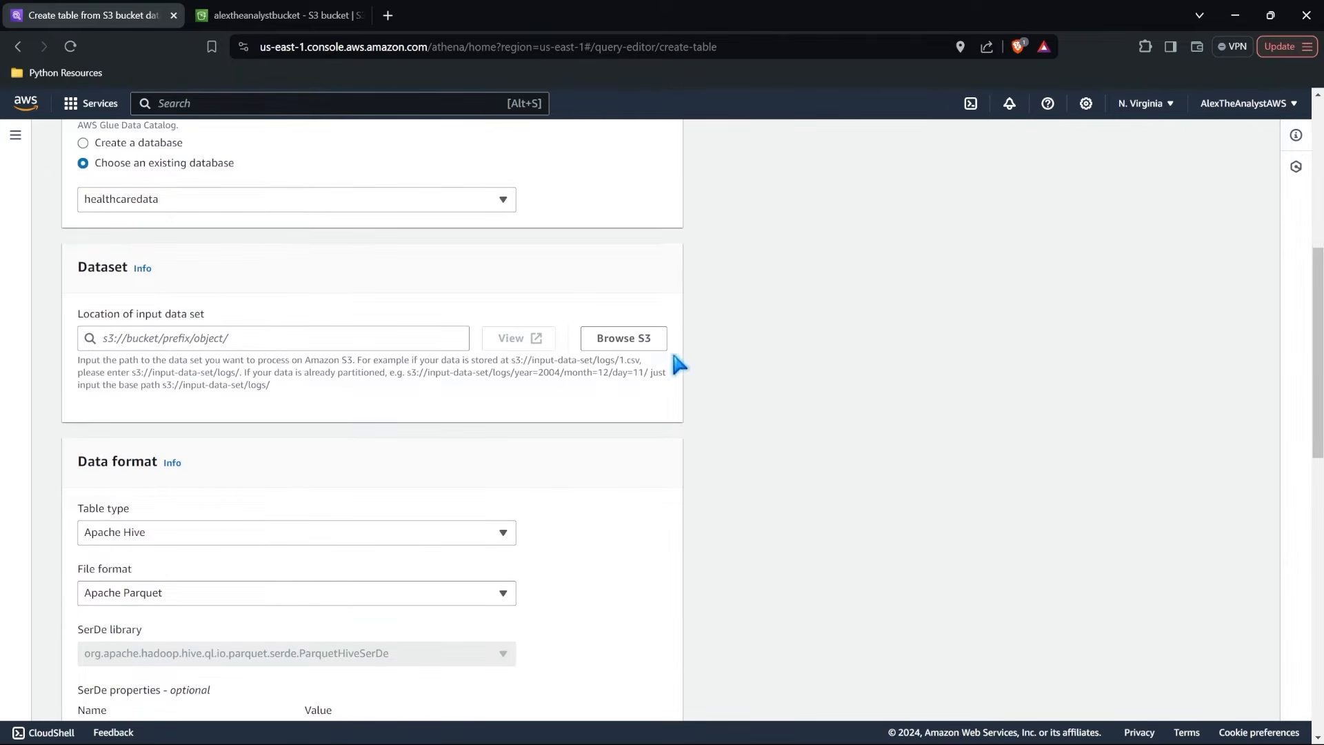
{"action": "left_click", "coordinate": [646, 343]}
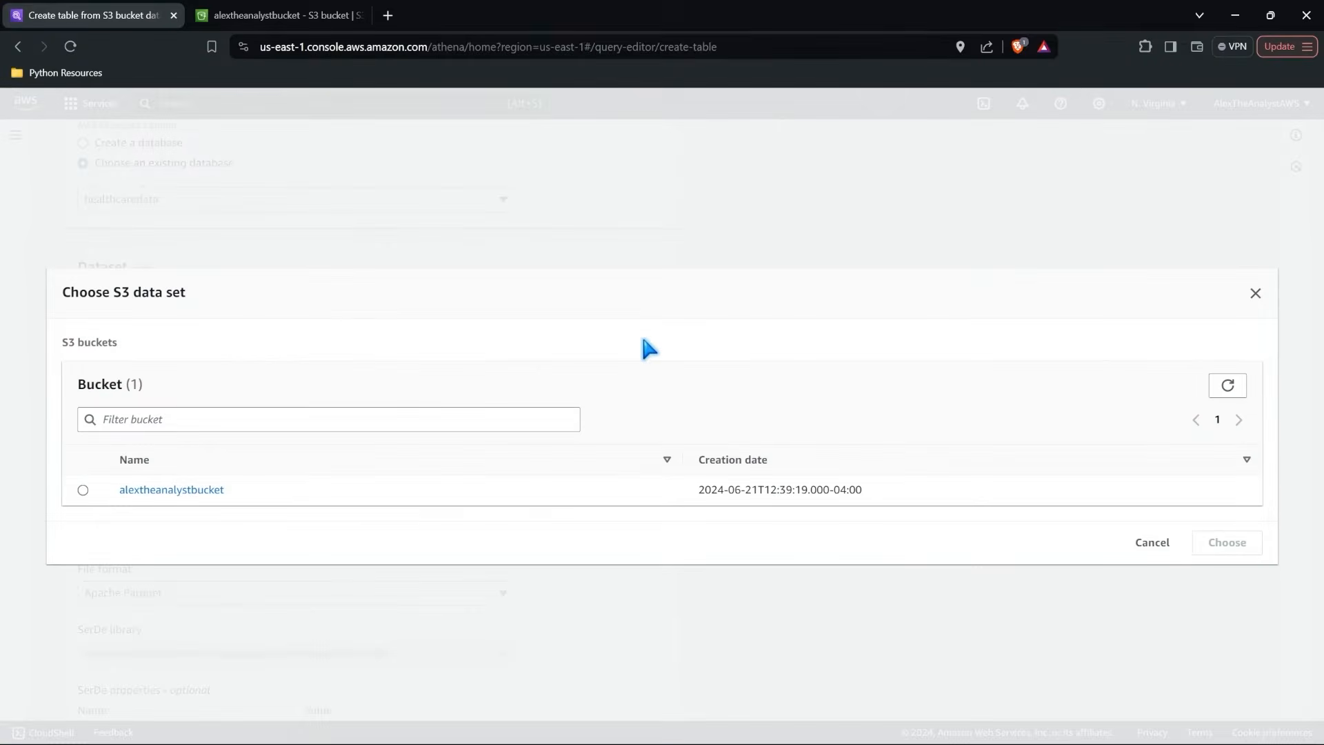
{"action": "left_click", "coordinate": [170, 493]}
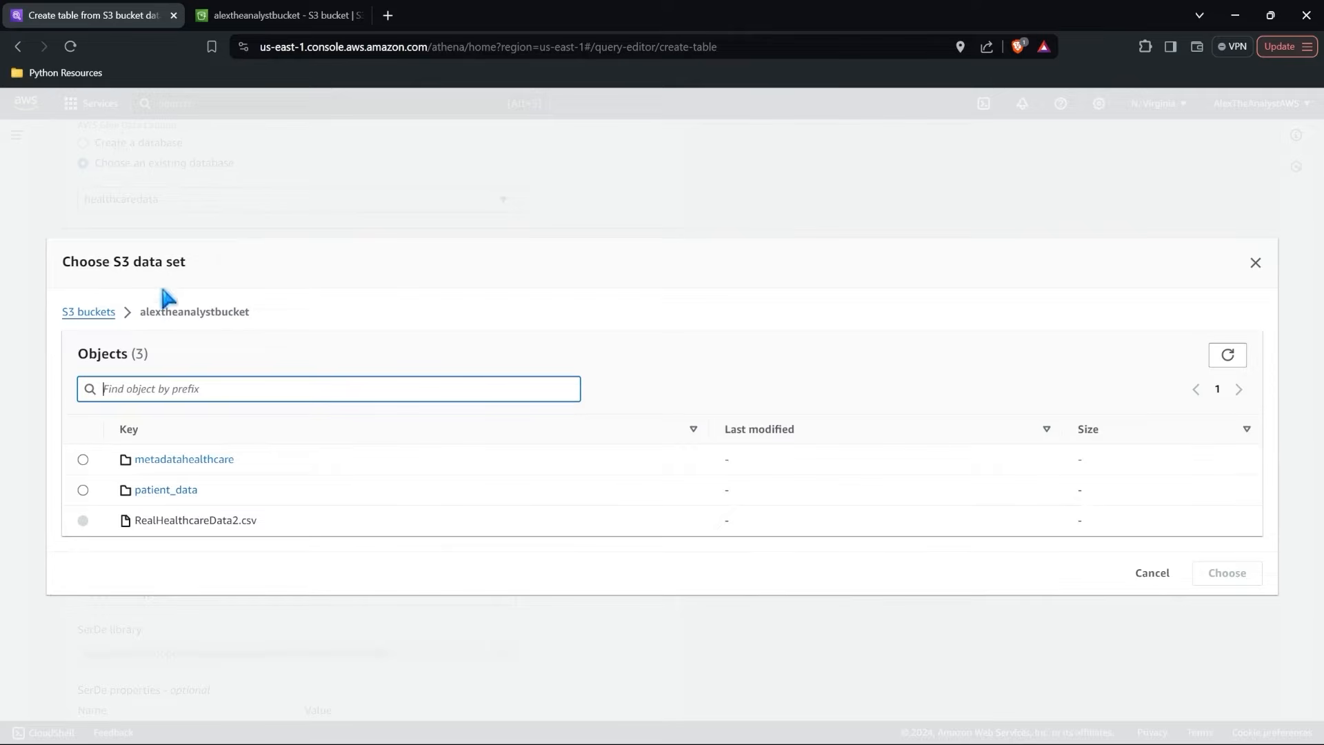
{"action": "left_click", "coordinate": [83, 490]}
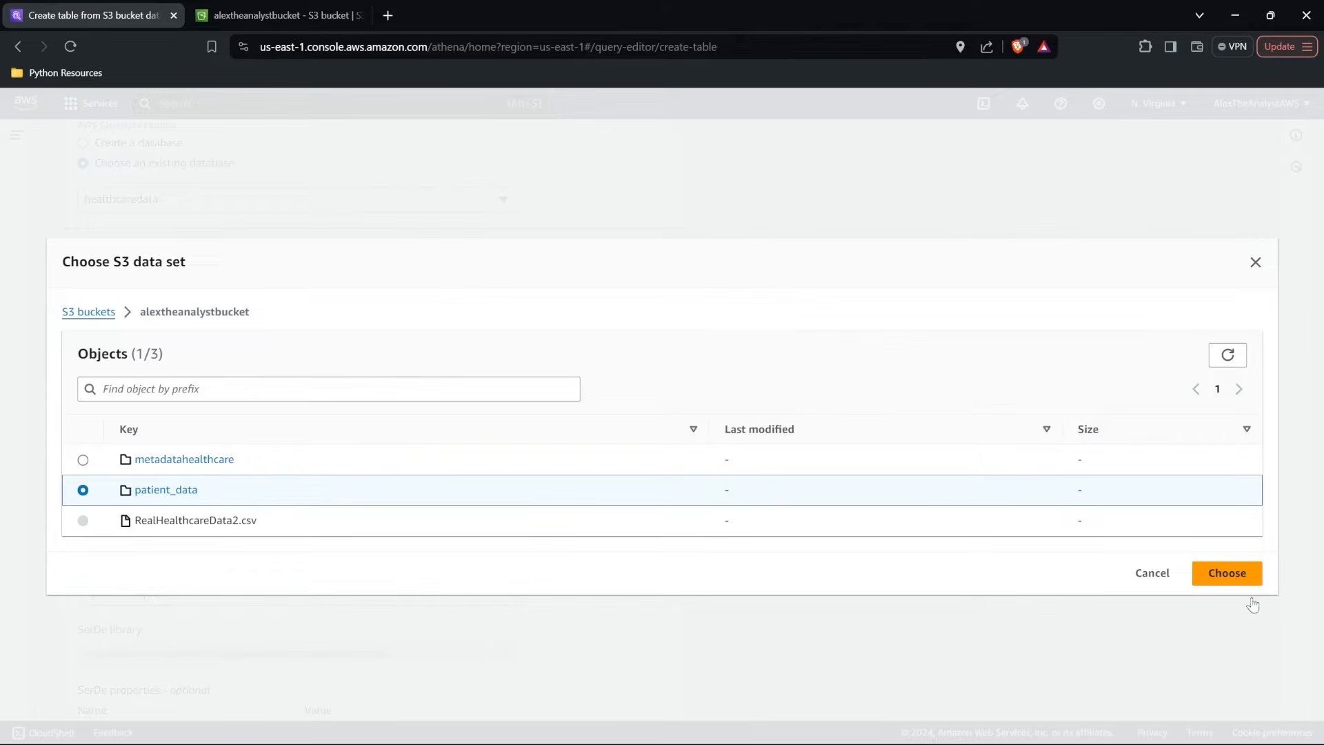
{"action": "left_click", "coordinate": [1230, 579]}
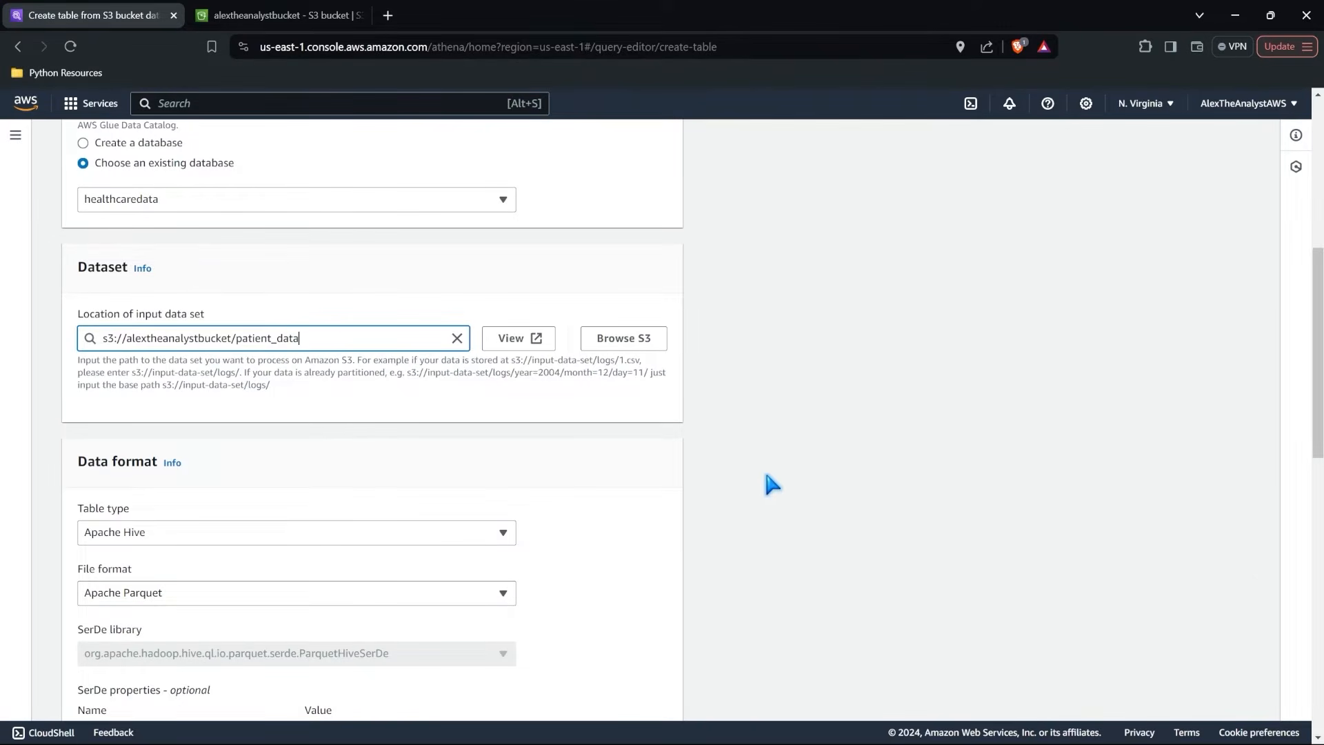
{"action": "left_click", "coordinate": [322, 20]}
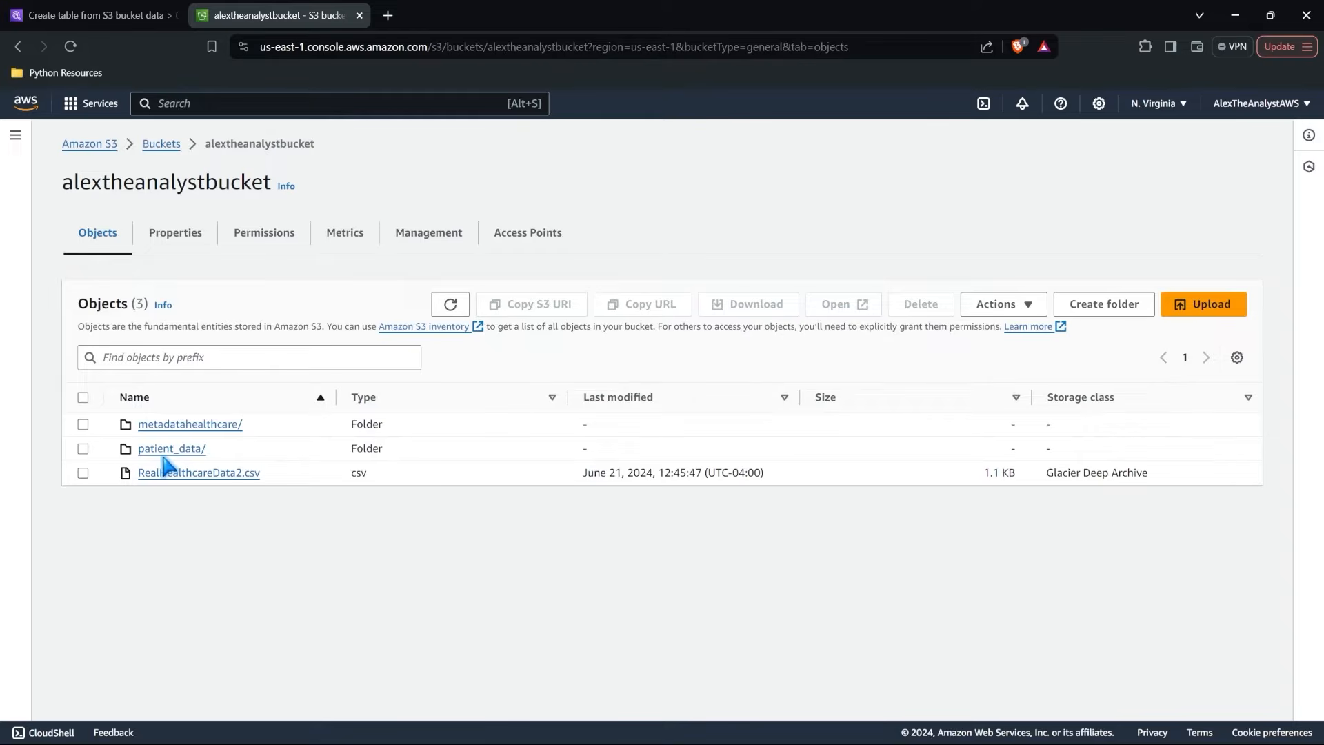
{"action": "left_click", "coordinate": [97, 15]}
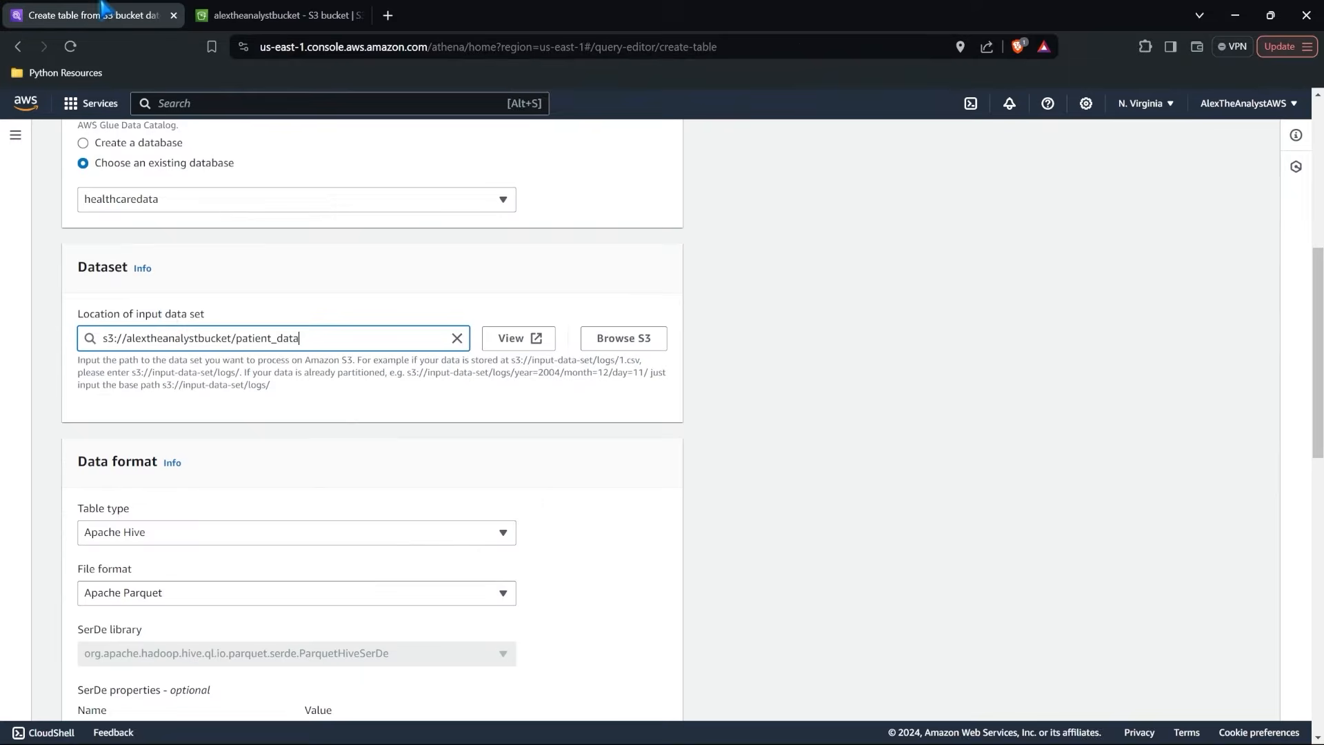
Set the new table's file format to CSV in the data format settings.
{"action": "scroll", "coordinate": [381, 384], "scroll_direction": "down", "scroll_amount": 3}
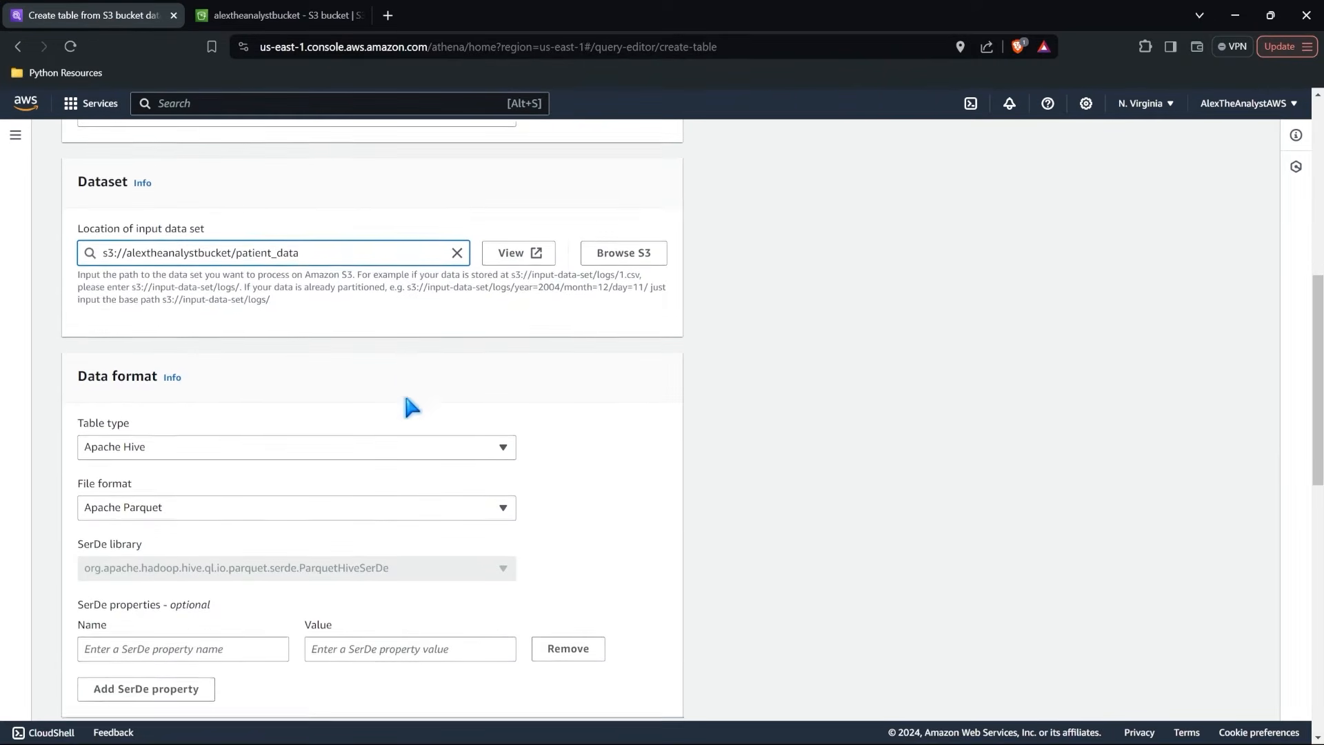
{"action": "left_click", "coordinate": [288, 386]}
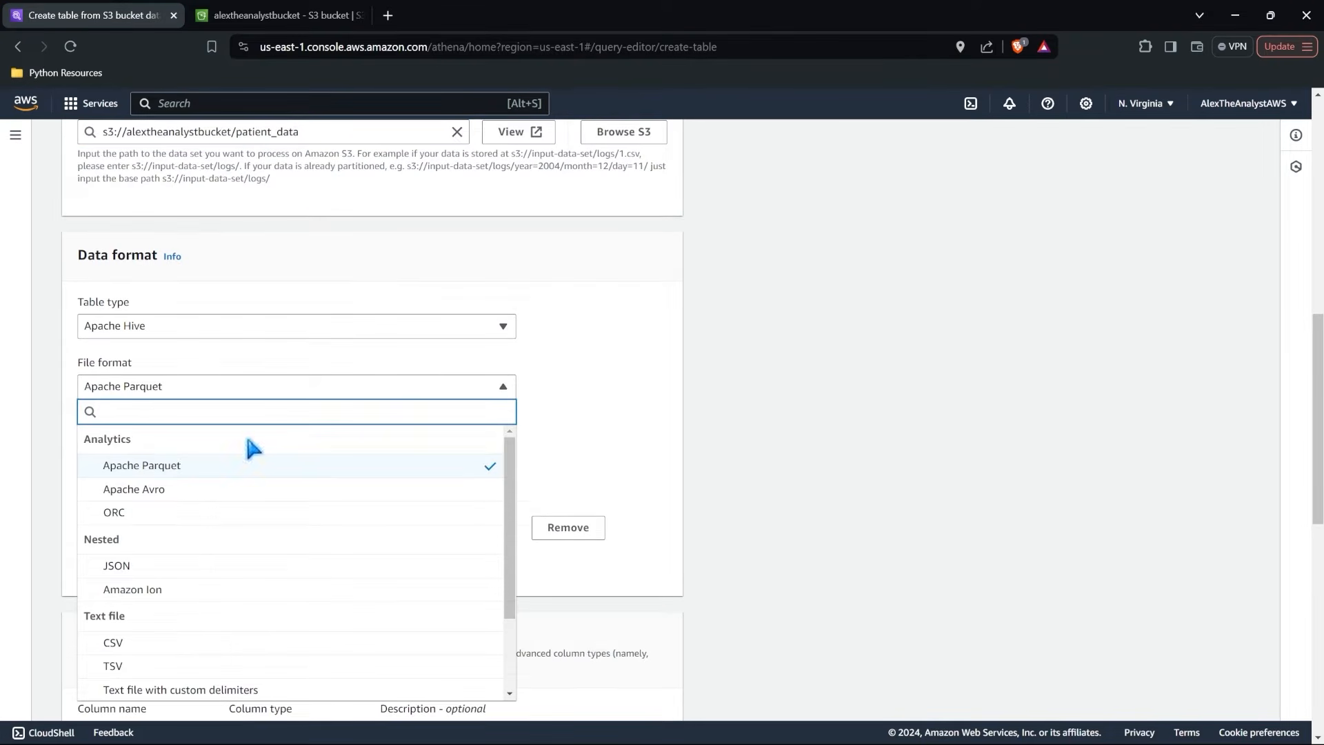
{"action": "left_click", "coordinate": [163, 644]}
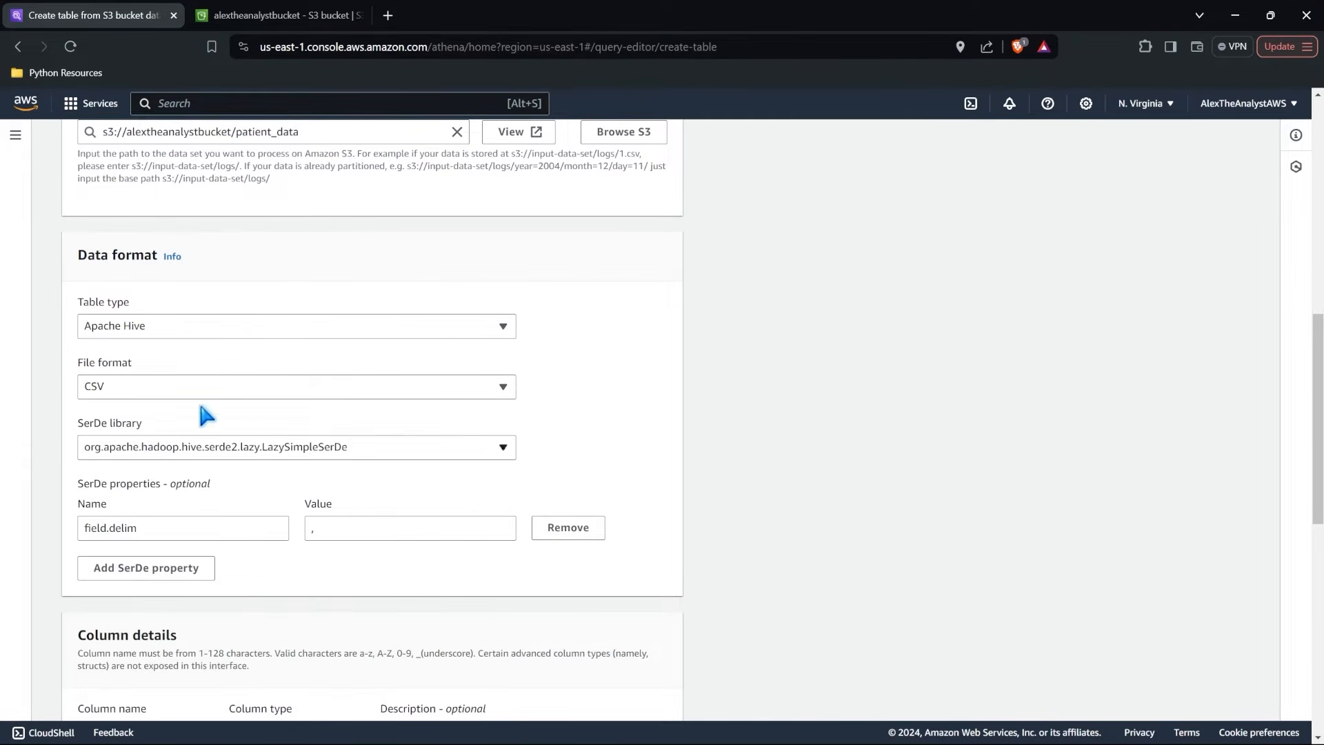
Try the LakeFormation Governed Table, Apache Iceberg and Delta Lake table types, checking their file formats, and restore Apache Hive with CSV.
{"action": "left_click", "coordinate": [208, 326]}
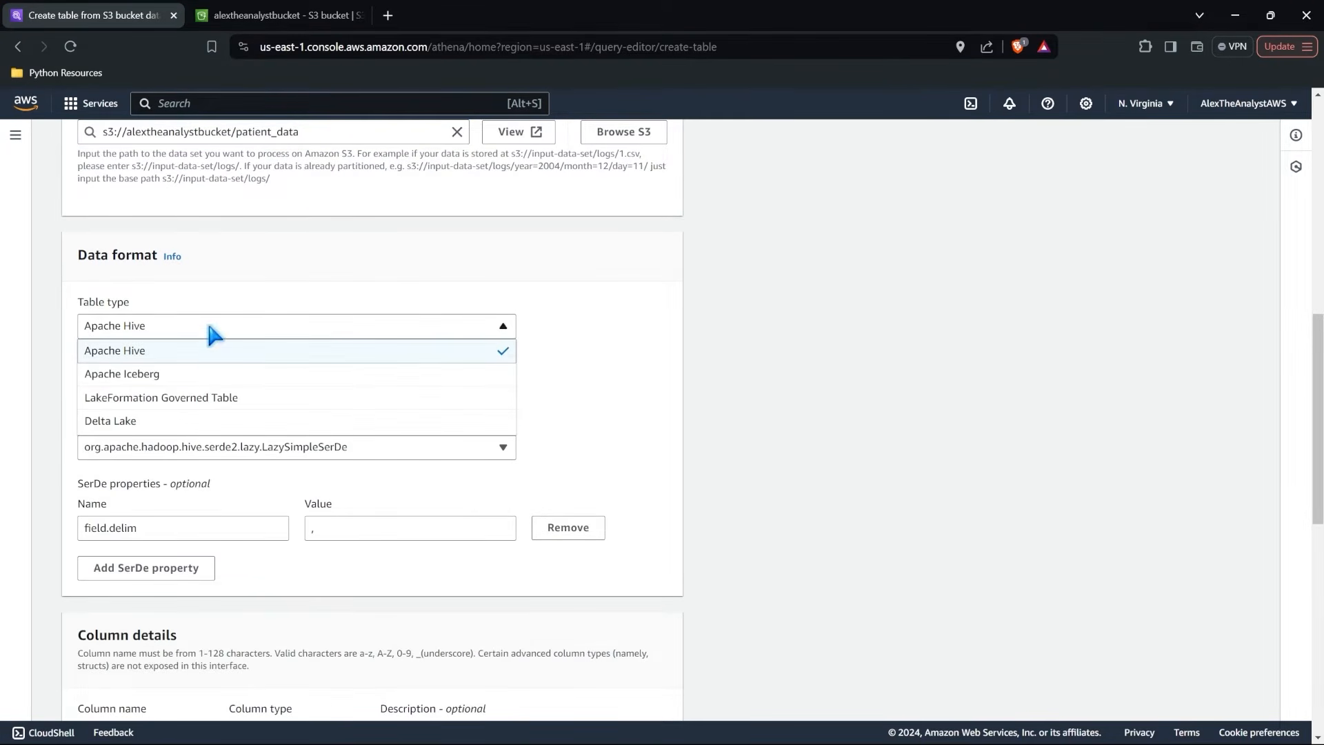
{"action": "left_click", "coordinate": [243, 398]}
{"action": "left_click", "coordinate": [241, 385]}
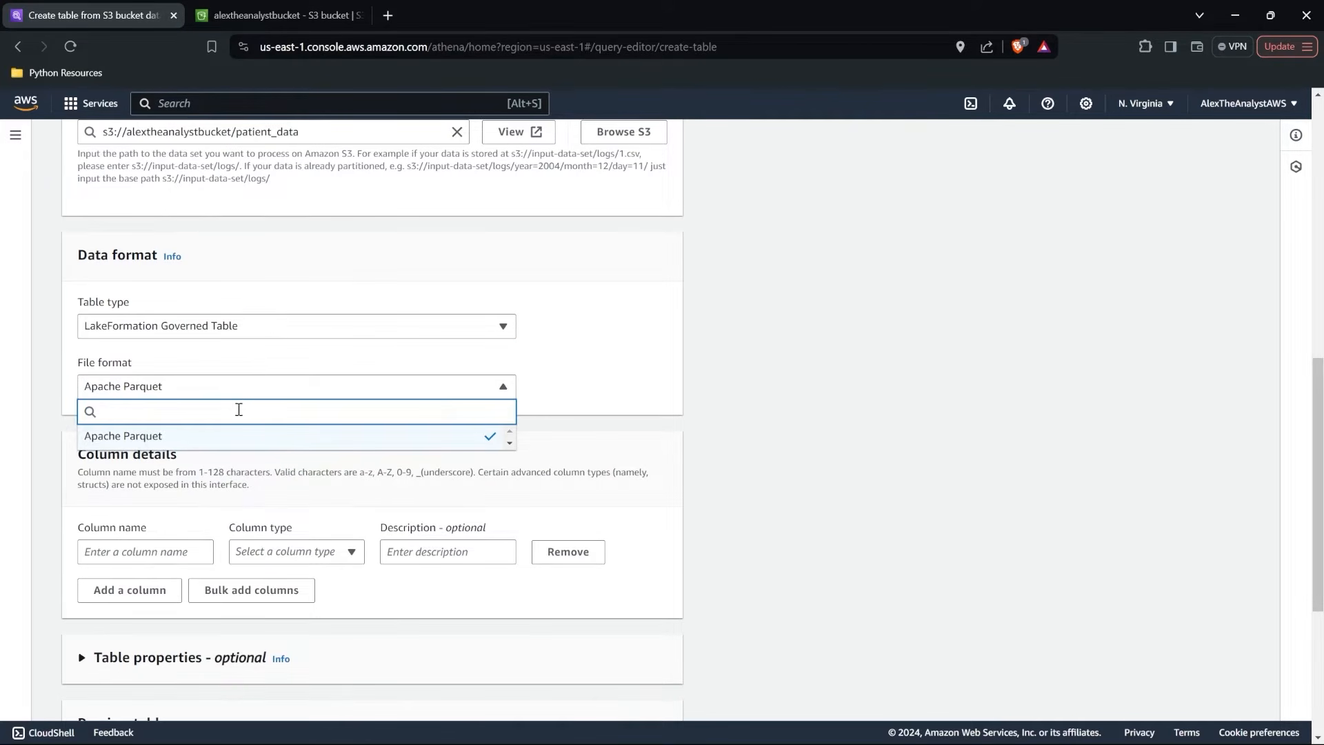
{"action": "left_click", "coordinate": [251, 319]}
{"action": "left_click", "coordinate": [207, 374]}
{"action": "left_click", "coordinate": [200, 386]}
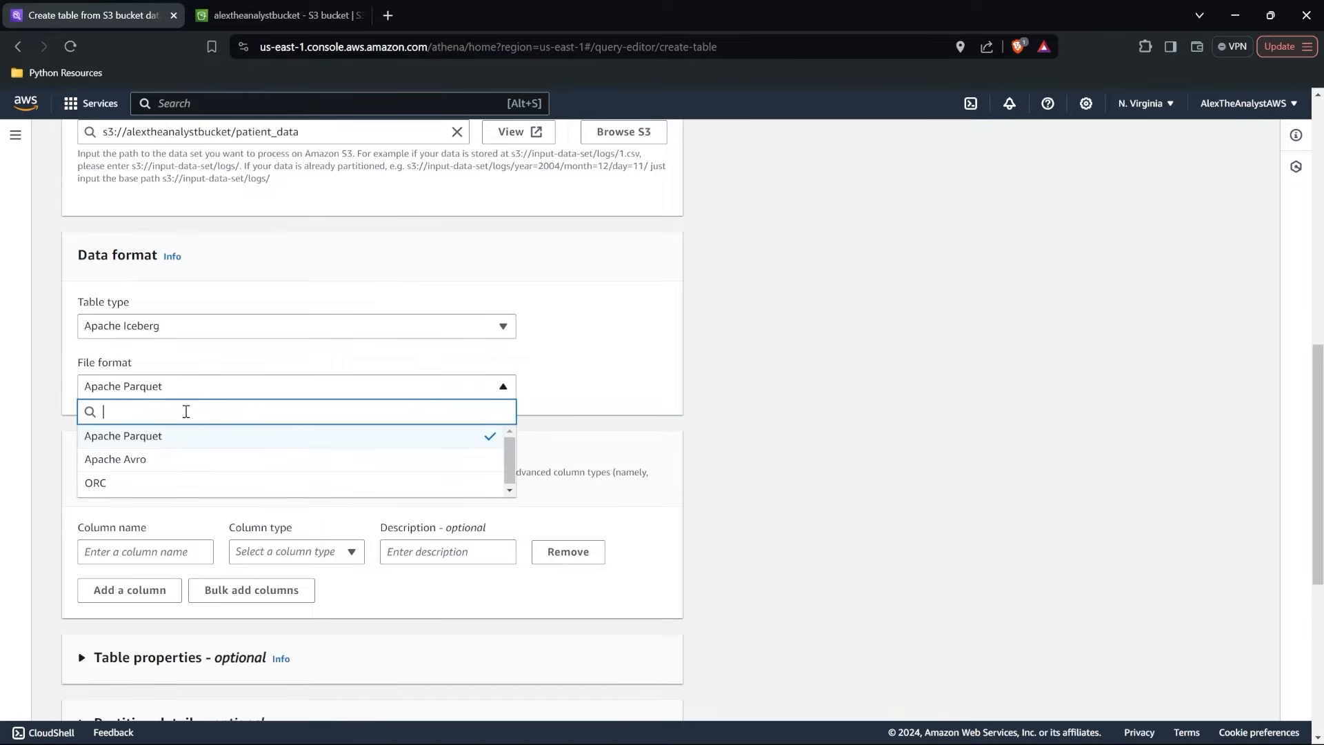
{"action": "left_click", "coordinate": [228, 326]}
{"action": "left_click", "coordinate": [186, 418]}
{"action": "left_click", "coordinate": [207, 384]}
{"action": "left_click", "coordinate": [202, 326]}
{"action": "left_click", "coordinate": [190, 350]}
{"action": "left_click", "coordinate": [181, 386]}
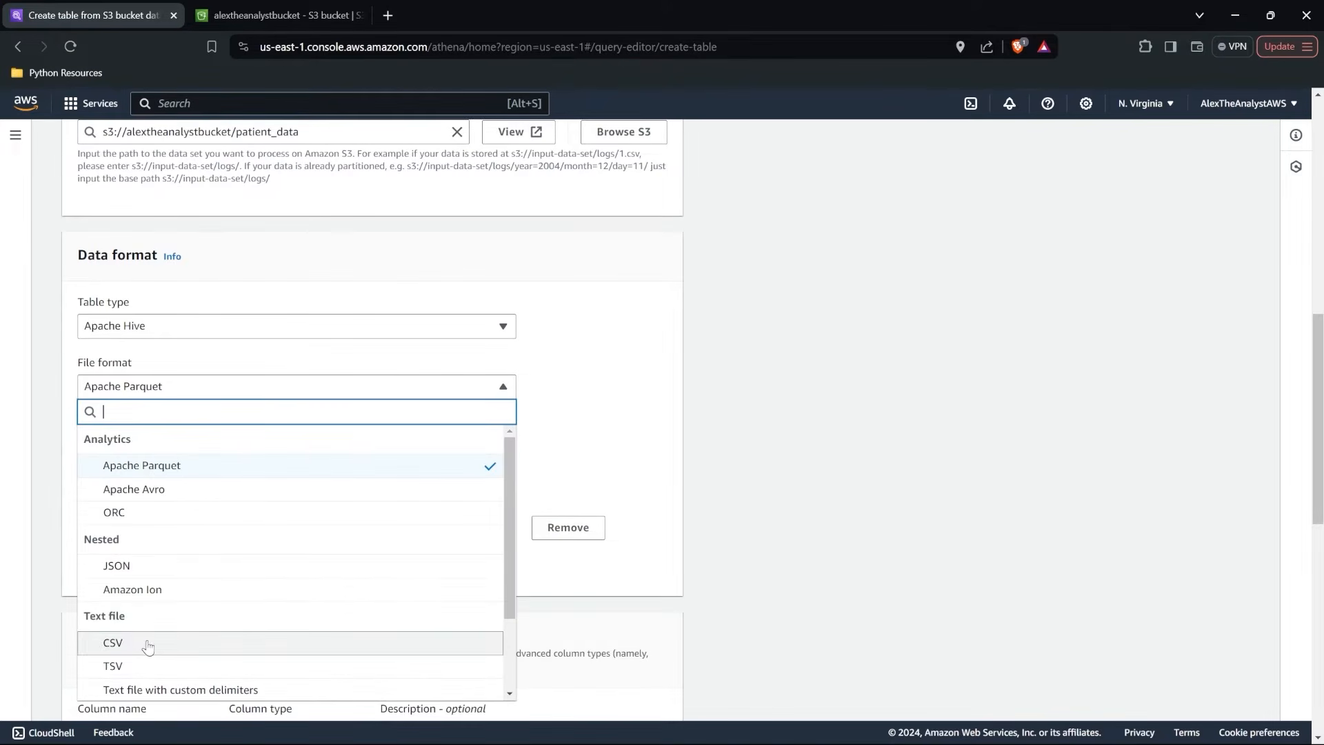
{"action": "left_click", "coordinate": [143, 644]}
Create the table with columns Patient_ID int, Name string, Age int, Diagnosis string, Treatment string and File int.
{"action": "scroll", "coordinate": [275, 521], "scroll_direction": "down", "scroll_amount": 2}
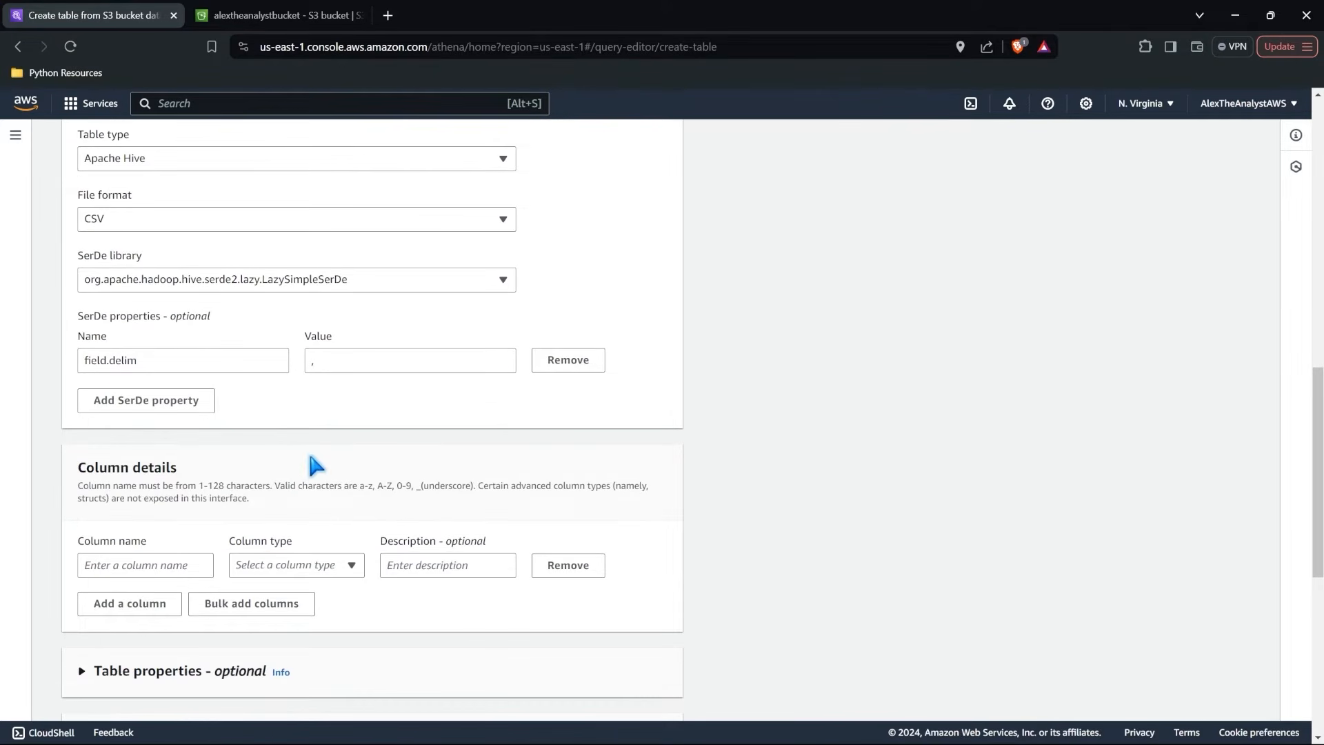
{"action": "scroll", "coordinate": [317, 465], "scroll_direction": "down", "scroll_amount": 4}
{"action": "scroll", "coordinate": [311, 457], "scroll_direction": "down", "scroll_amount": 2}
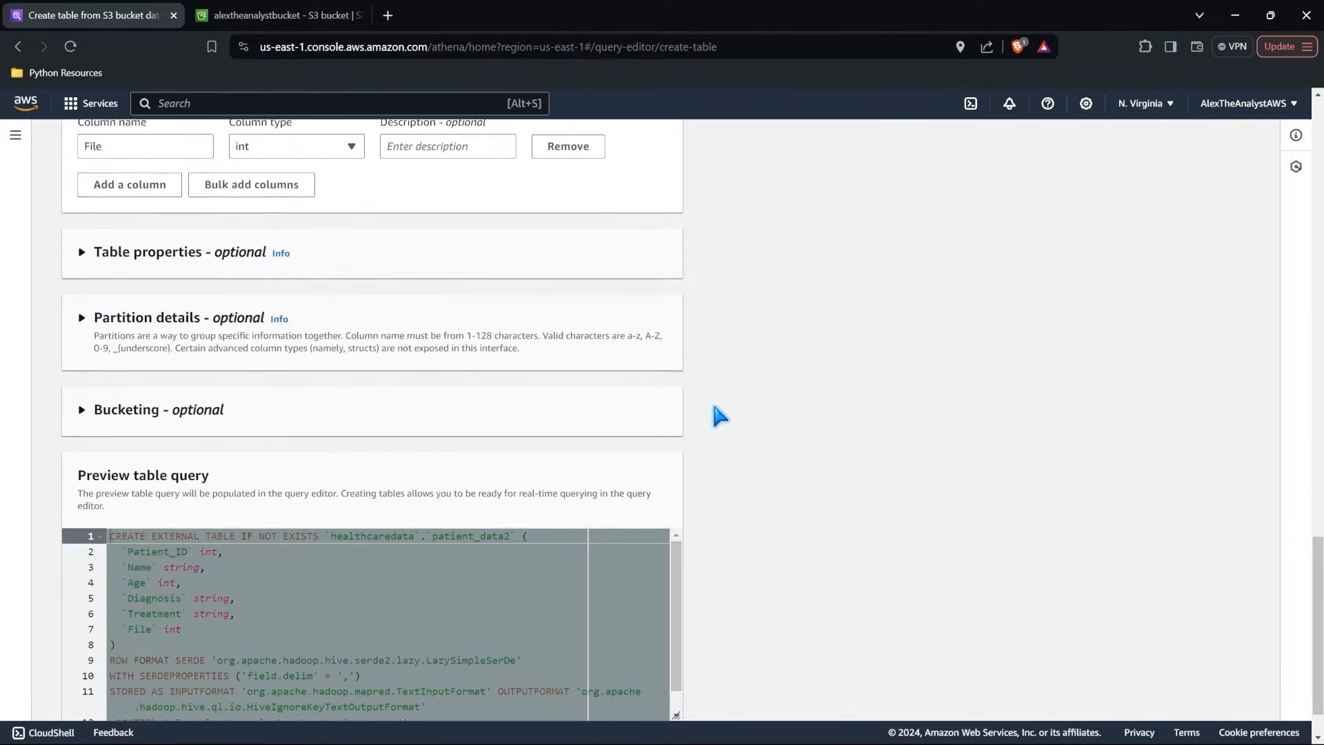
{"action": "scroll", "coordinate": [716, 414], "scroll_direction": "down", "scroll_amount": 2}
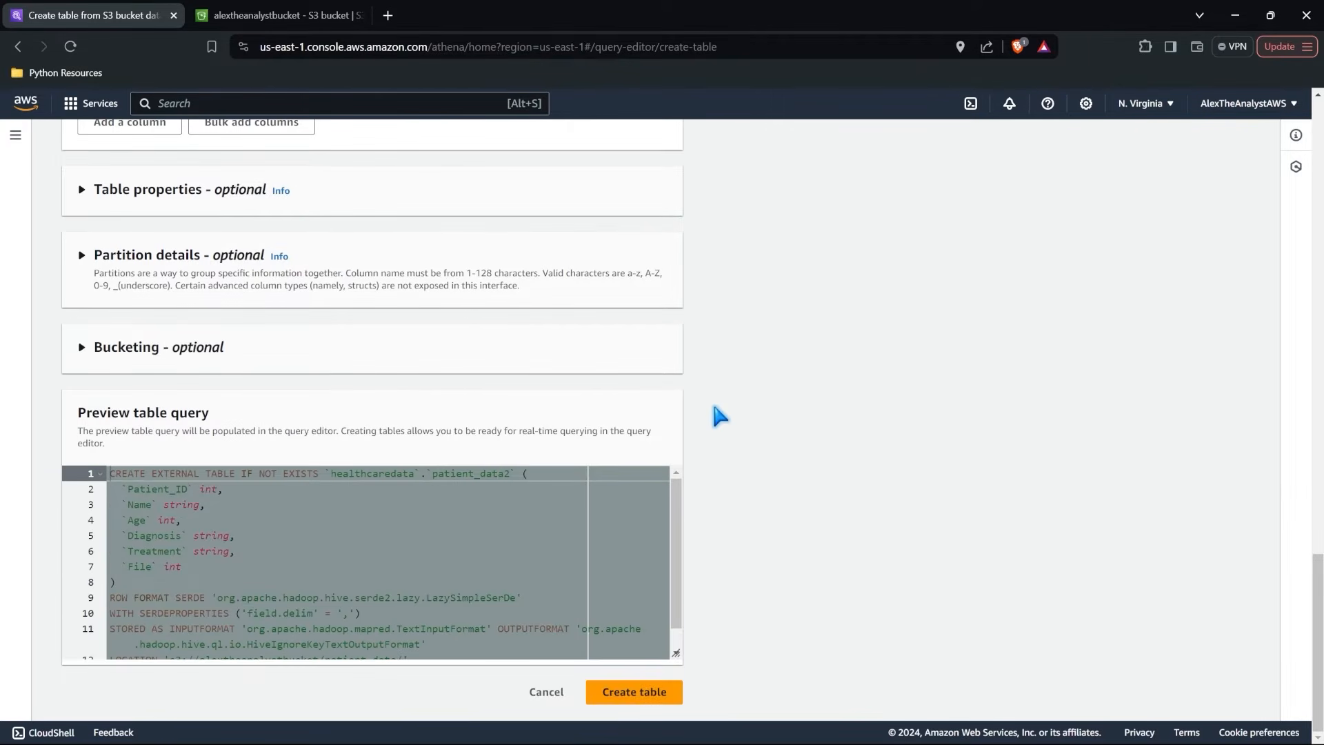
{"action": "left_click", "coordinate": [634, 693]}
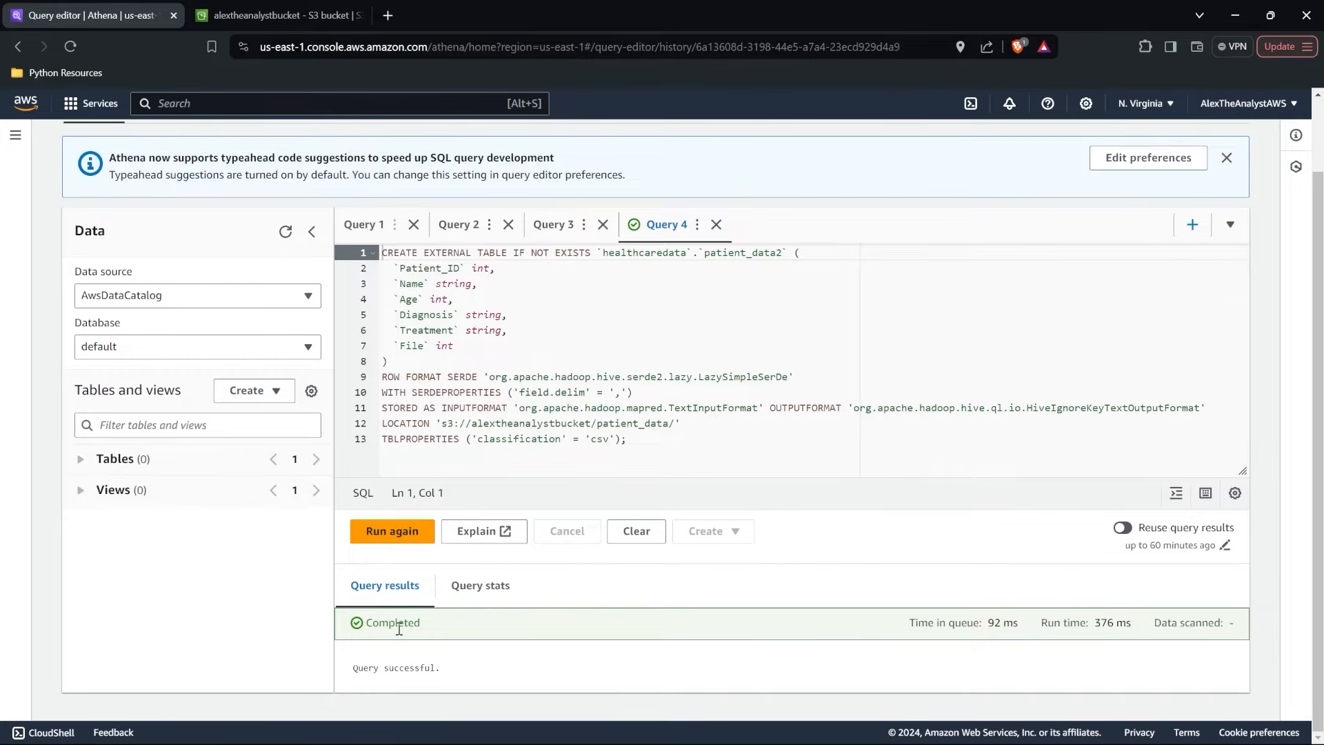
Select the healthcaredata database in the query editor and preview the patient_data2 table.
{"action": "left_click", "coordinate": [293, 347]}
{"action": "left_click", "coordinate": [236, 421]}
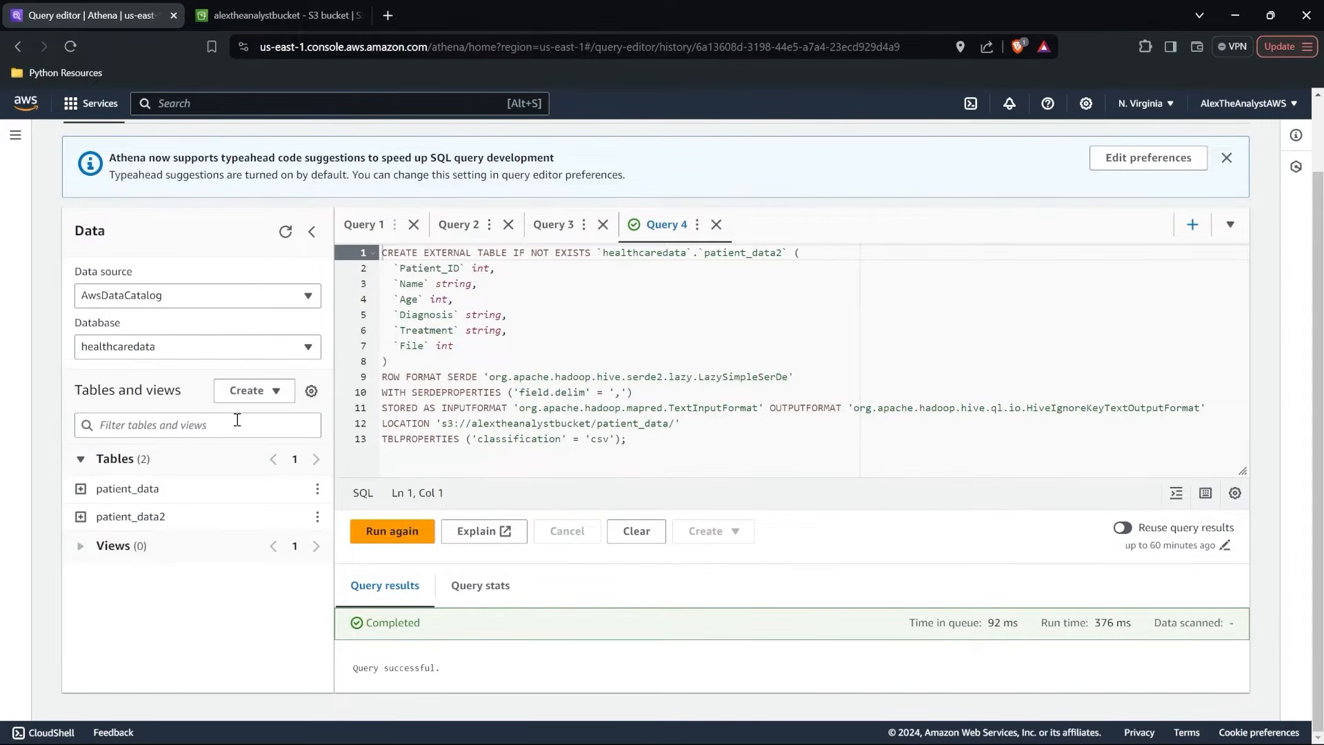
{"action": "left_click", "coordinate": [286, 234]}
{"action": "left_click", "coordinate": [318, 516]}
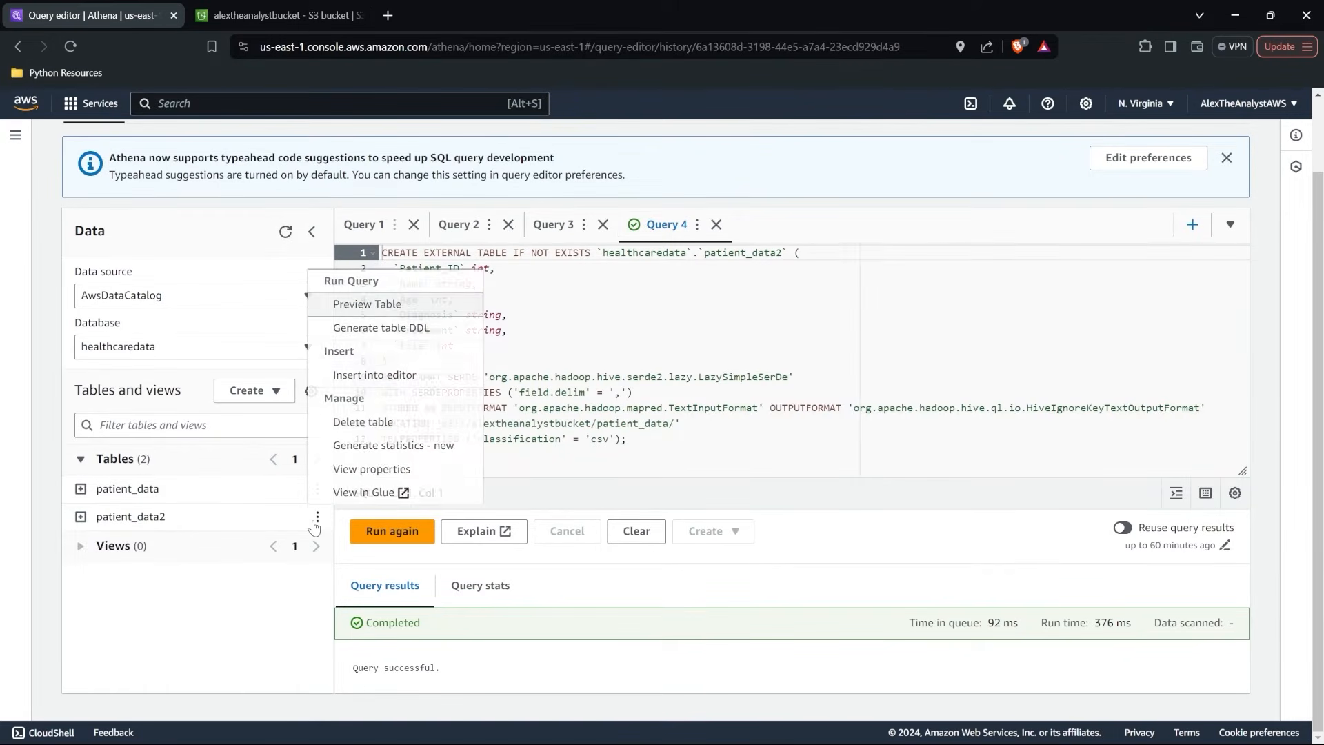
{"action": "left_click", "coordinate": [415, 304]}
{"action": "scroll", "coordinate": [603, 297], "scroll_direction": "down", "scroll_amount": 5}
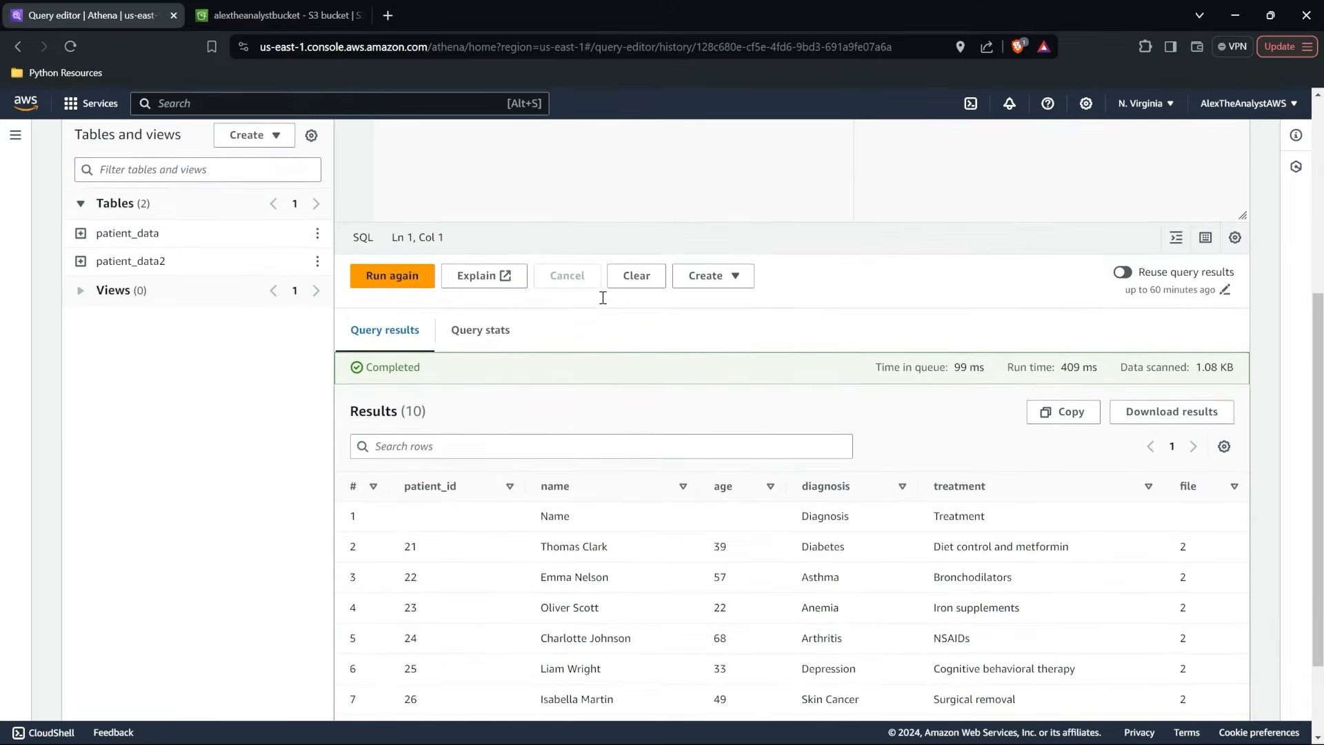
Remove the limit 10 clause from the patient_data2 query and run it again.
{"action": "scroll", "coordinate": [613, 455], "scroll_direction": "up", "scroll_amount": 4}
{"action": "scroll", "coordinate": [611, 456], "scroll_direction": "up", "scroll_amount": 1}
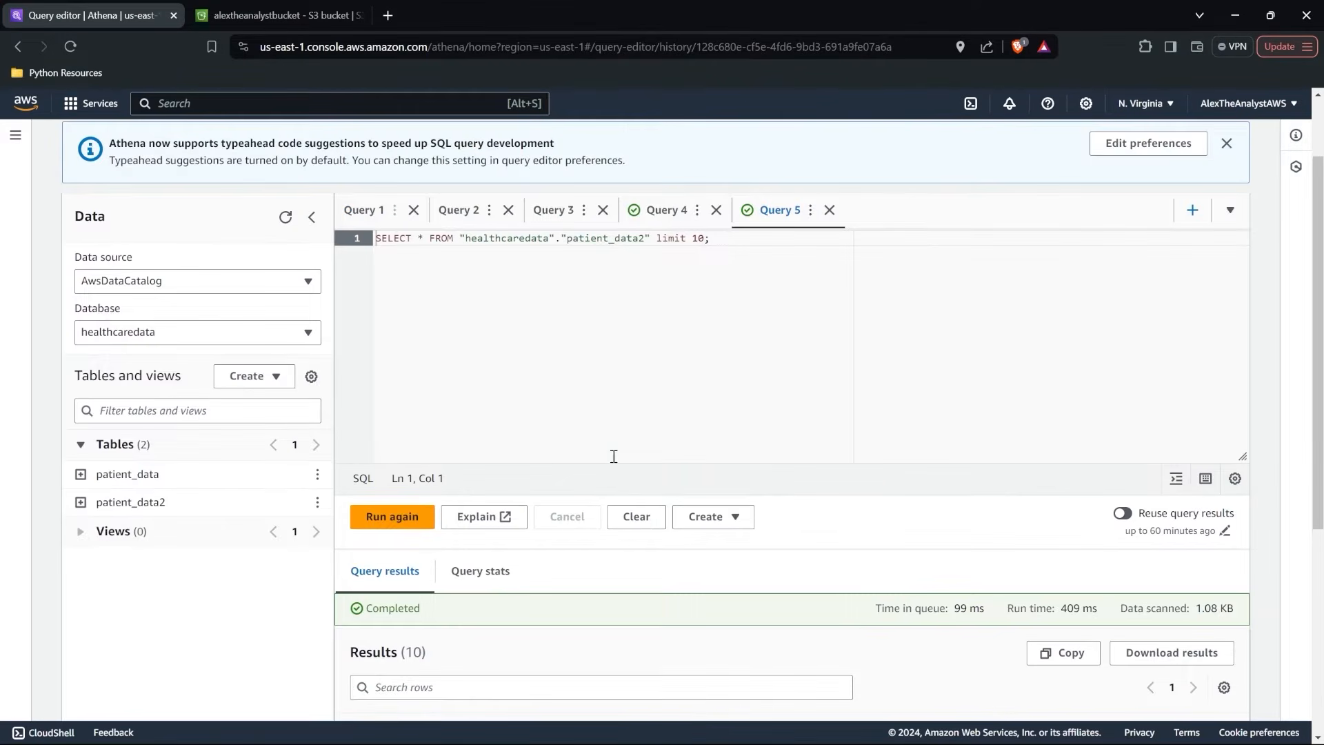
{"action": "left_click_drag", "start_coordinate": [705, 238], "coordinate": [652, 238]}
{"action": "key", "text": "BackSpace"}
{"action": "left_click", "coordinate": [376, 514]}
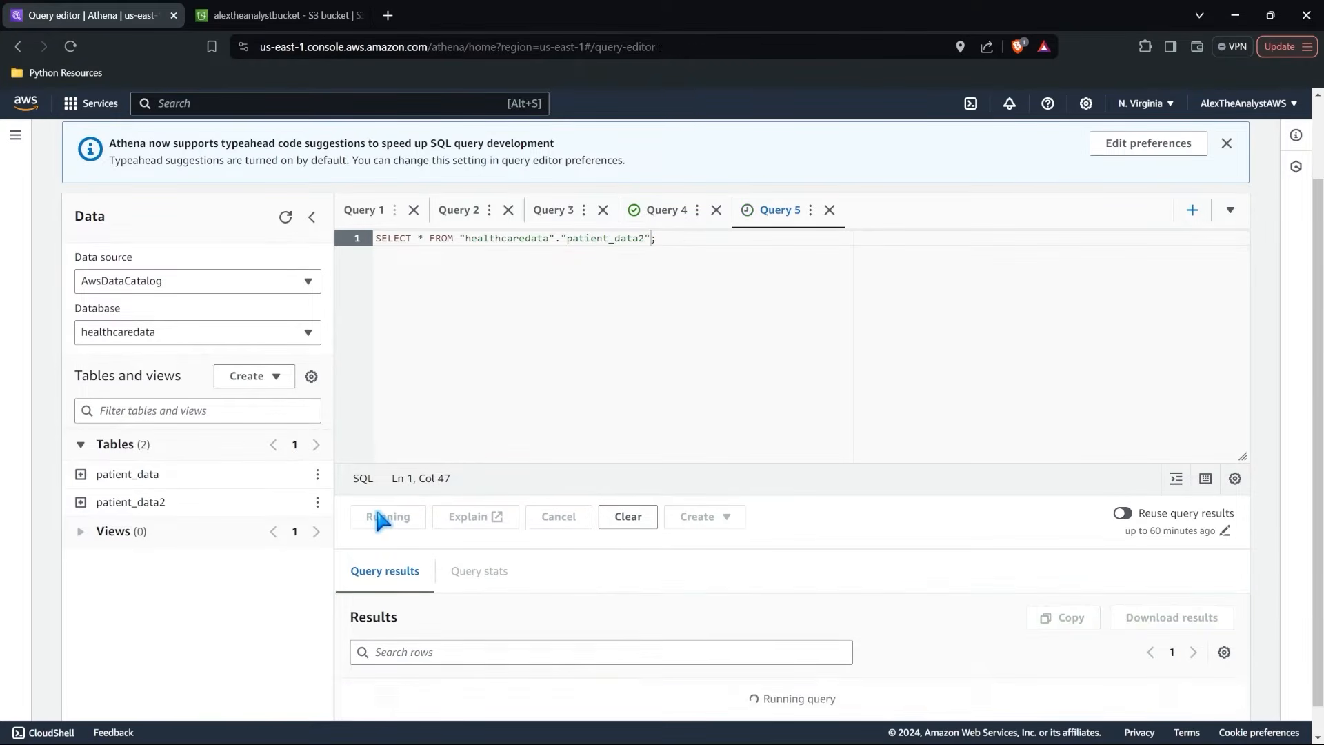
Examine the file column across the query results to see which rows come from each source file.
{"action": "scroll", "coordinate": [581, 415], "scroll_direction": "down", "scroll_amount": 2}
{"action": "scroll", "coordinate": [581, 414], "scroll_direction": "down", "scroll_amount": 2}
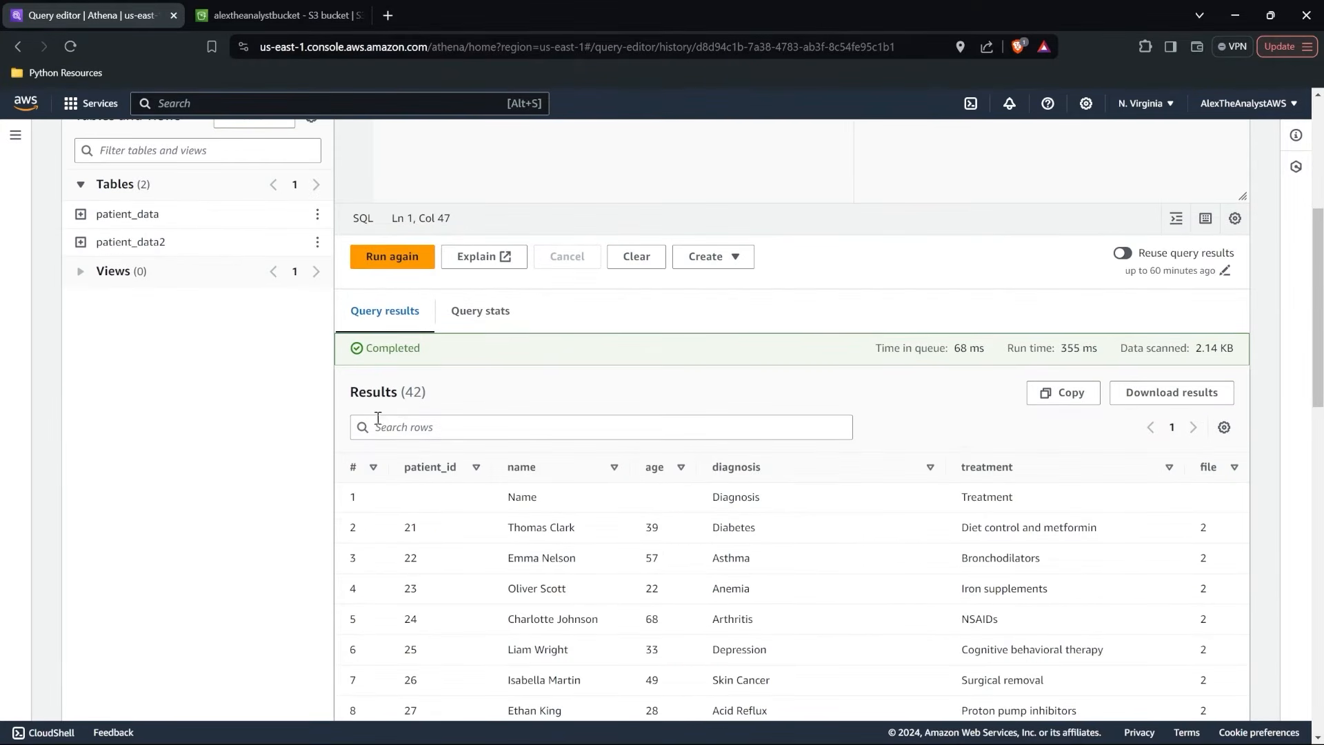
{"action": "scroll", "coordinate": [492, 407], "scroll_direction": "down", "scroll_amount": 10}
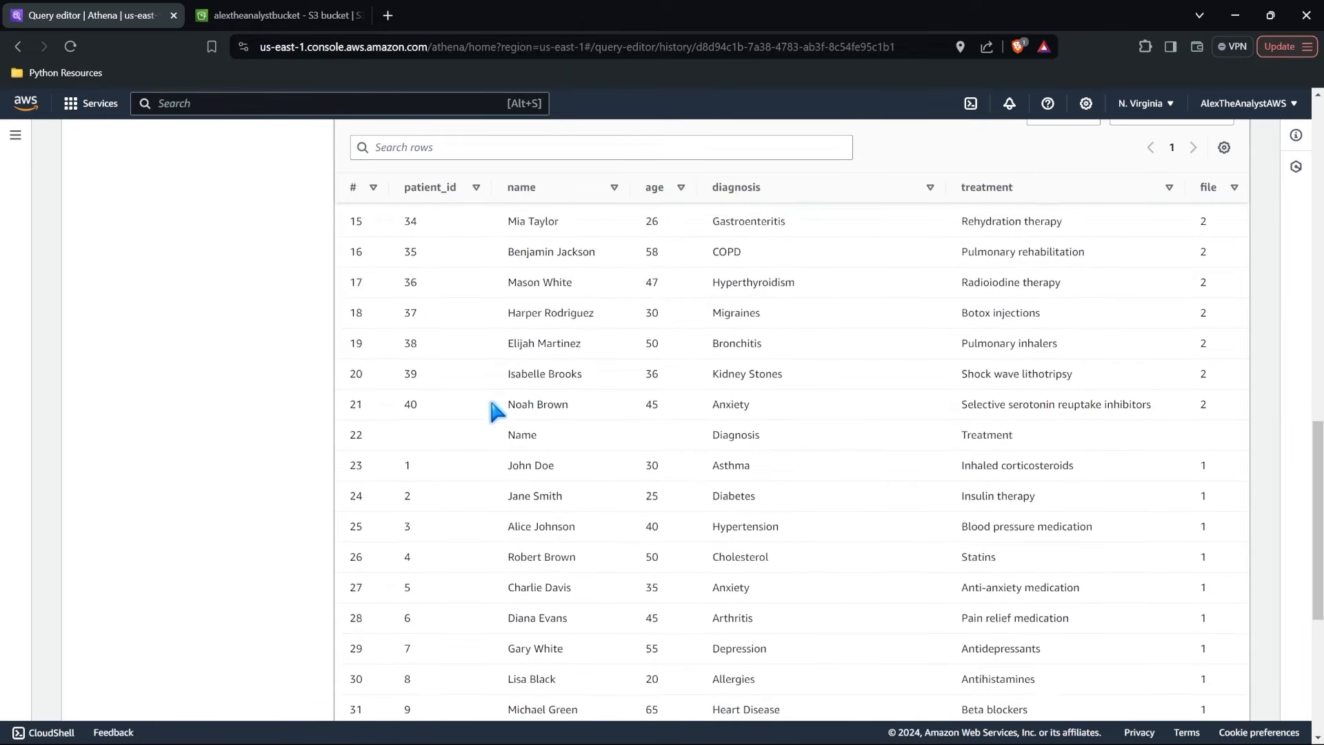
{"action": "left_click_drag", "start_coordinate": [1196, 408], "coordinate": [1200, 649]}
{"action": "scroll", "coordinate": [1197, 656], "scroll_direction": "up", "scroll_amount": 4}
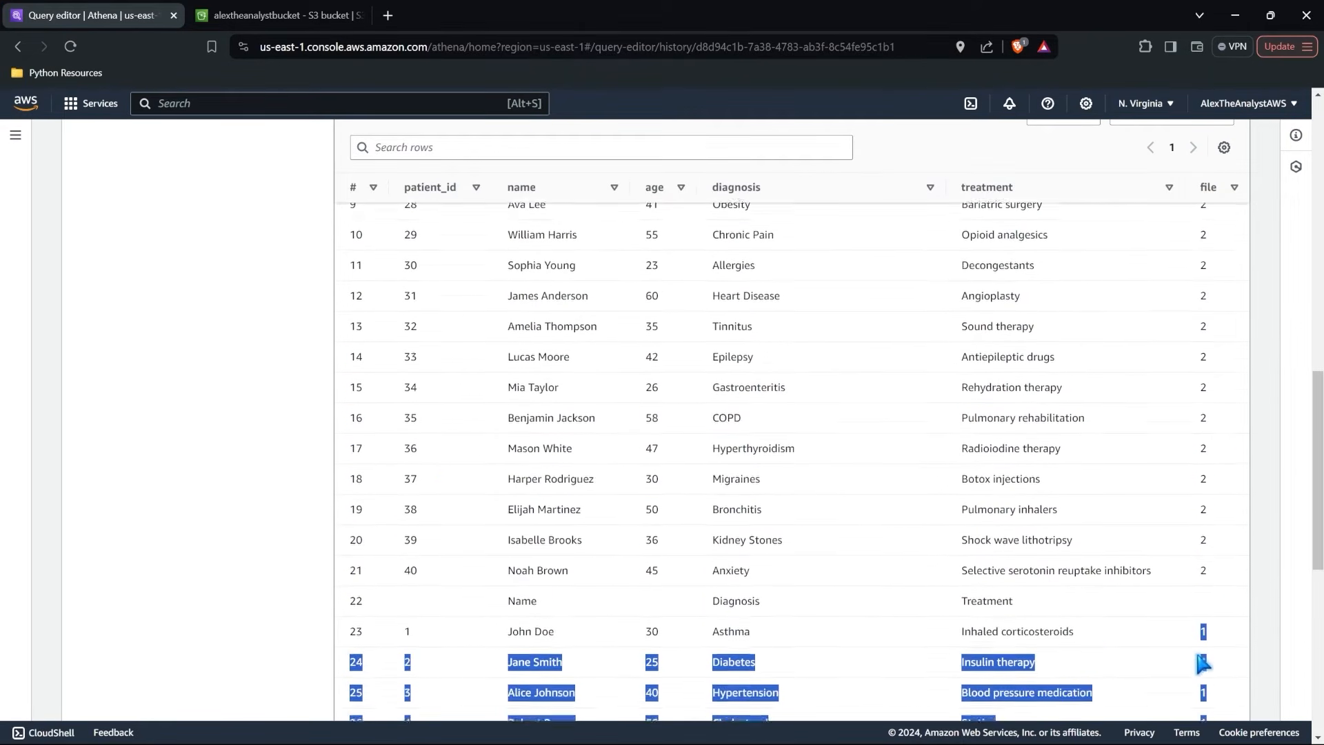
{"action": "left_click_drag", "start_coordinate": [1219, 616], "coordinate": [1208, 309]}
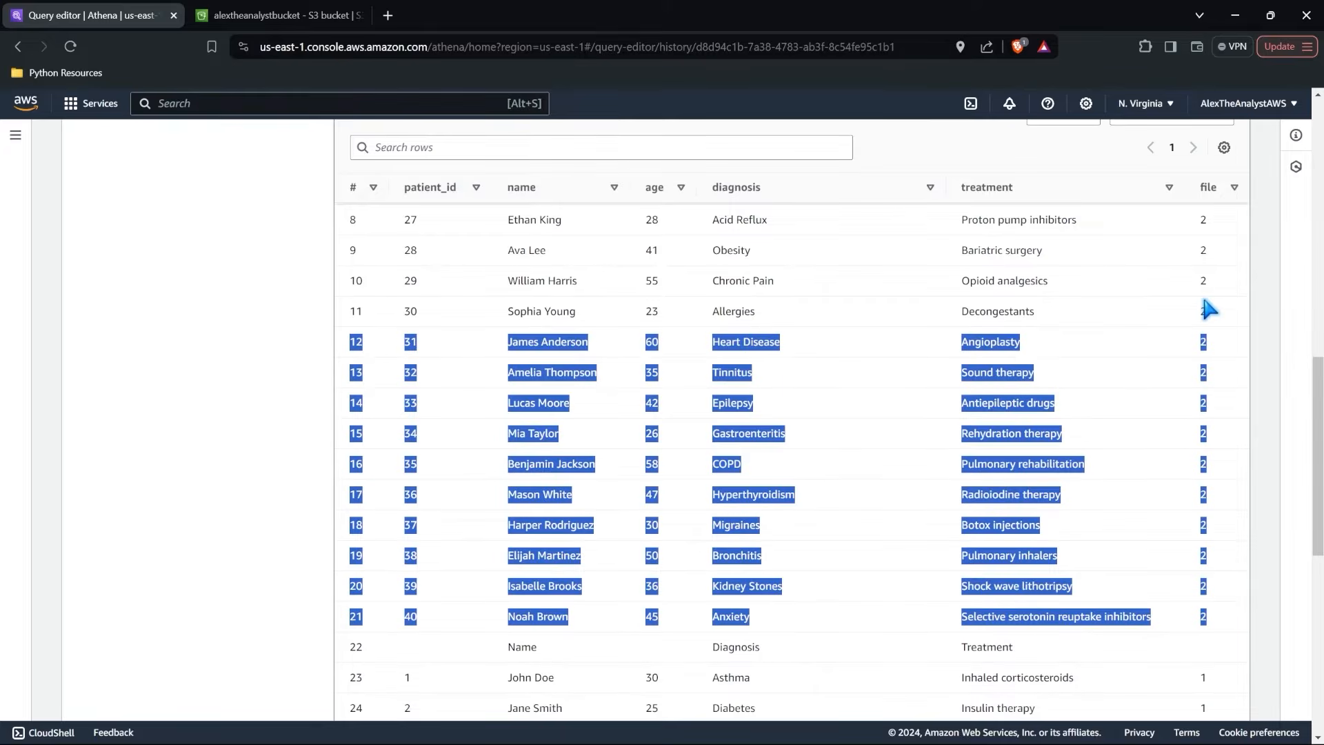
{"action": "scroll", "coordinate": [1209, 309], "scroll_direction": "up", "scroll_amount": 3}
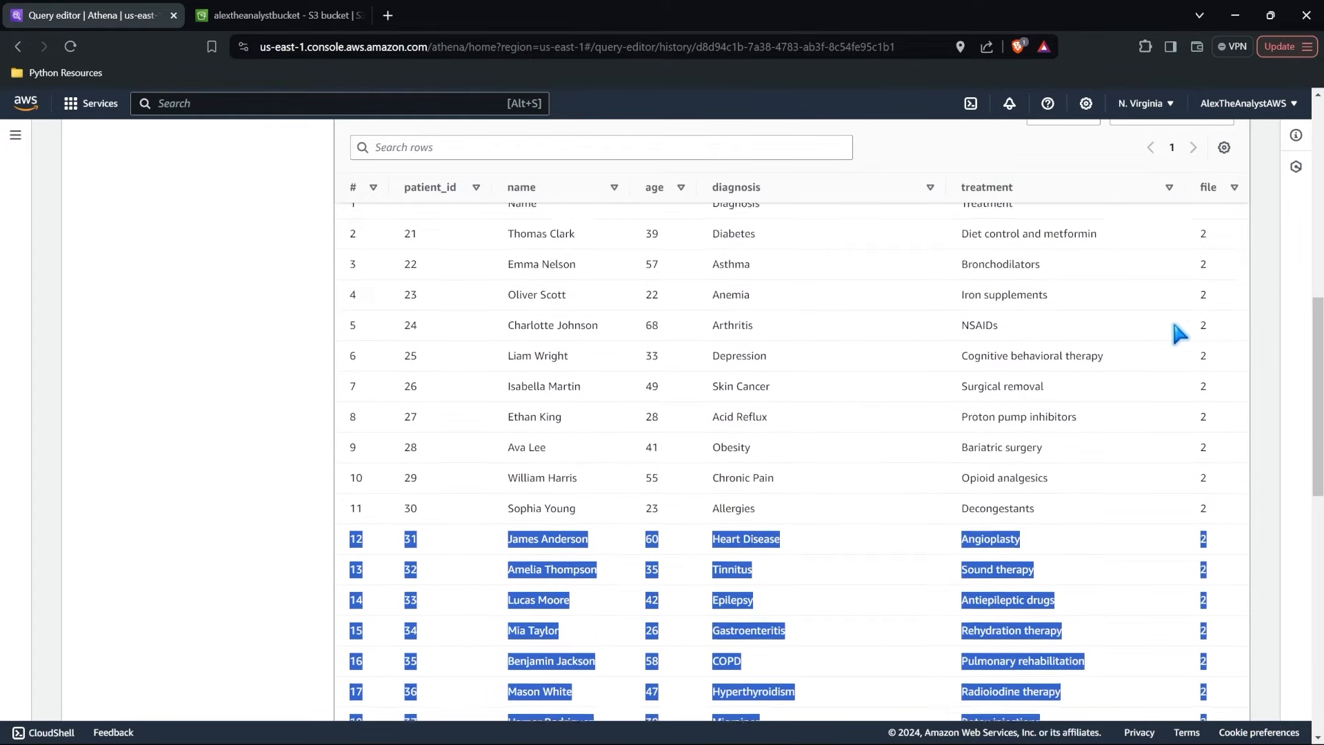
{"action": "left_click", "coordinate": [1213, 271]}
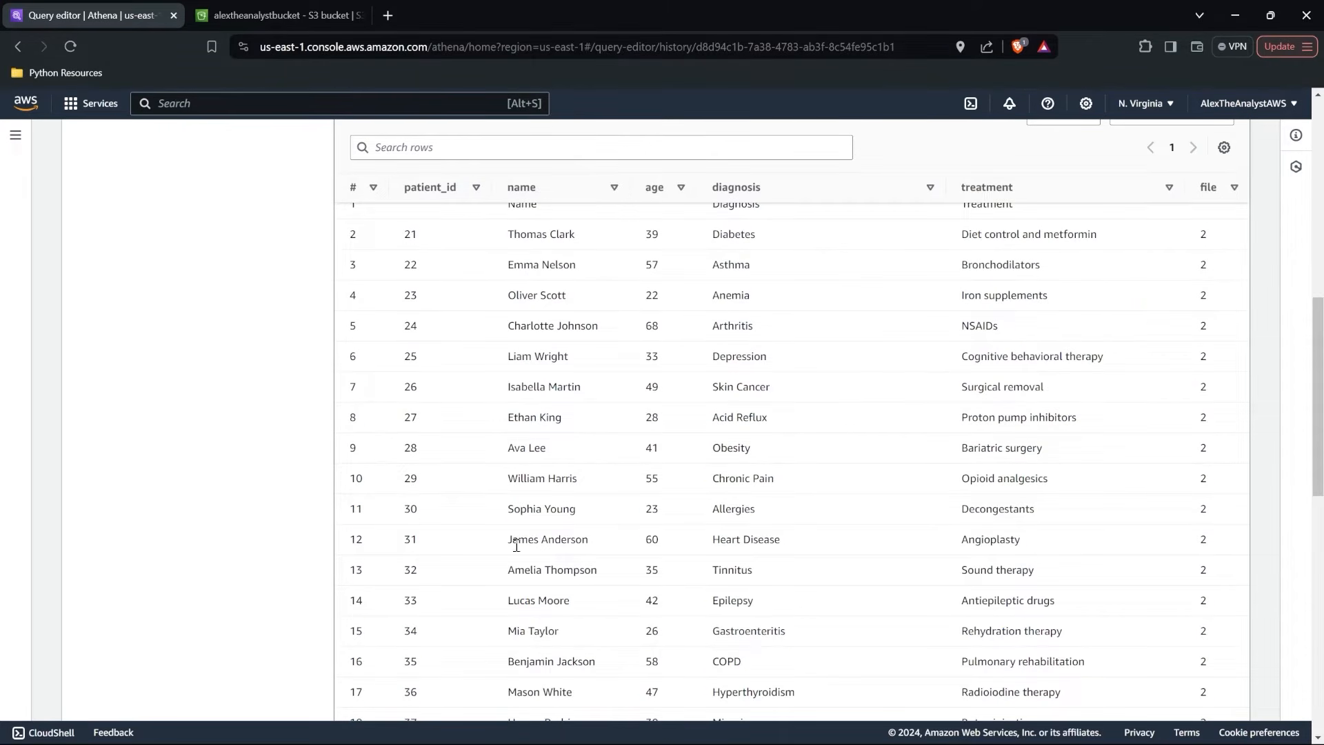
Check the CSV files inside the bucket's patient_data folder in S3 against the query results in Athena.
{"action": "left_click", "coordinate": [338, 8]}
{"action": "left_click", "coordinate": [182, 449]}
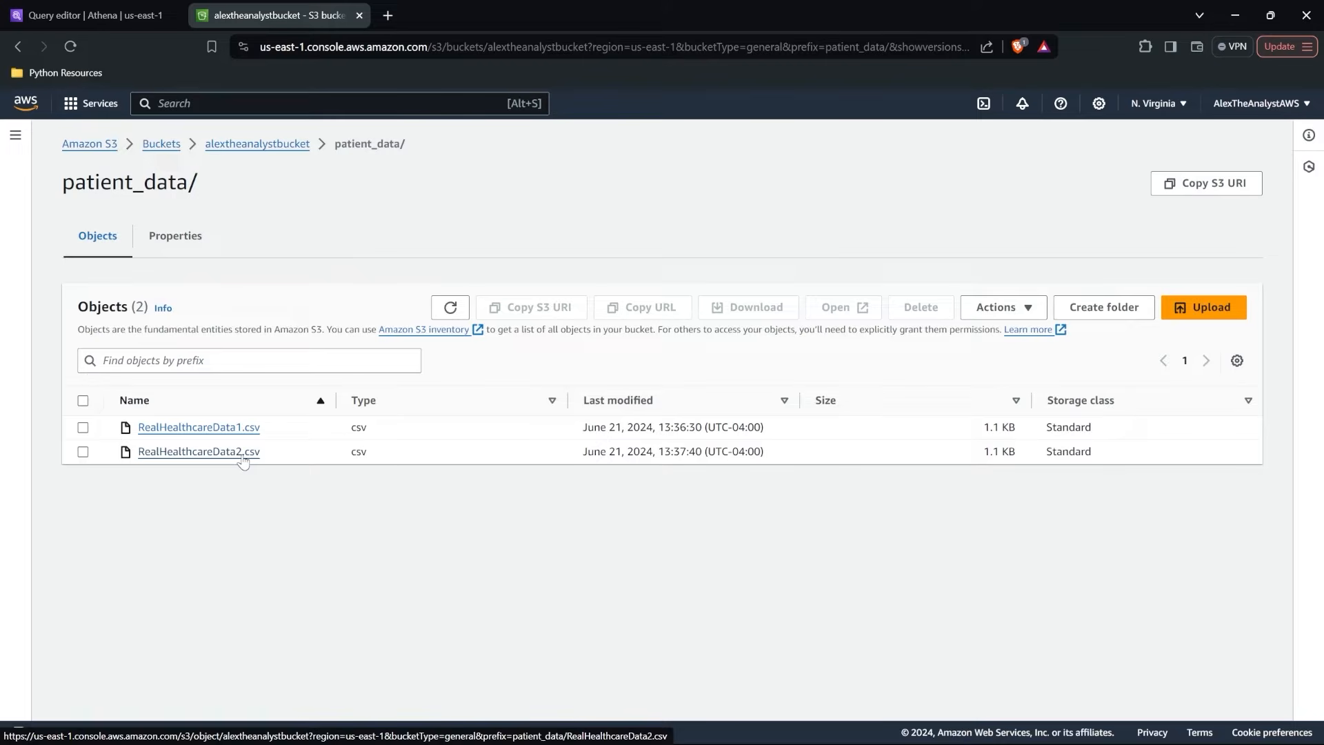
{"action": "left_click", "coordinate": [41, 14]}
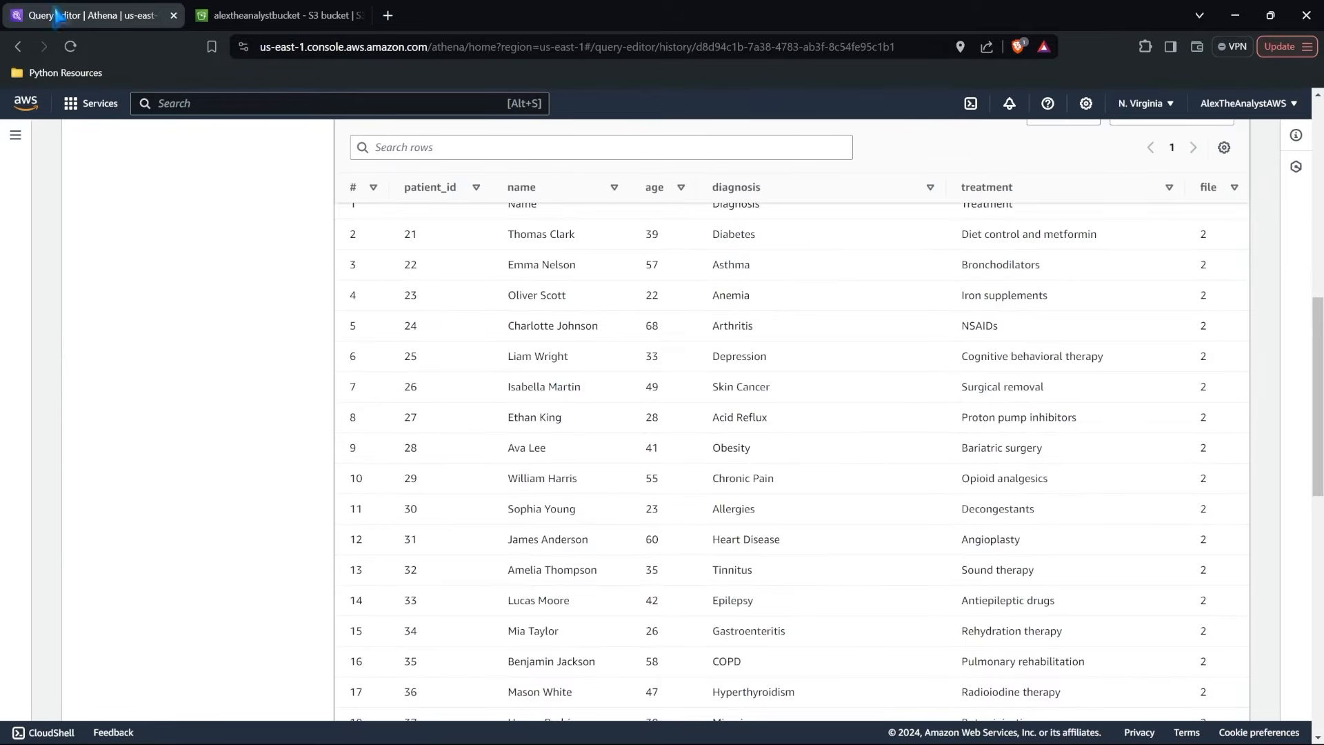
{"action": "scroll", "coordinate": [571, 379], "scroll_direction": "down", "scroll_amount": 4}
{"action": "scroll", "coordinate": [571, 385], "scroll_direction": "down", "scroll_amount": 2}
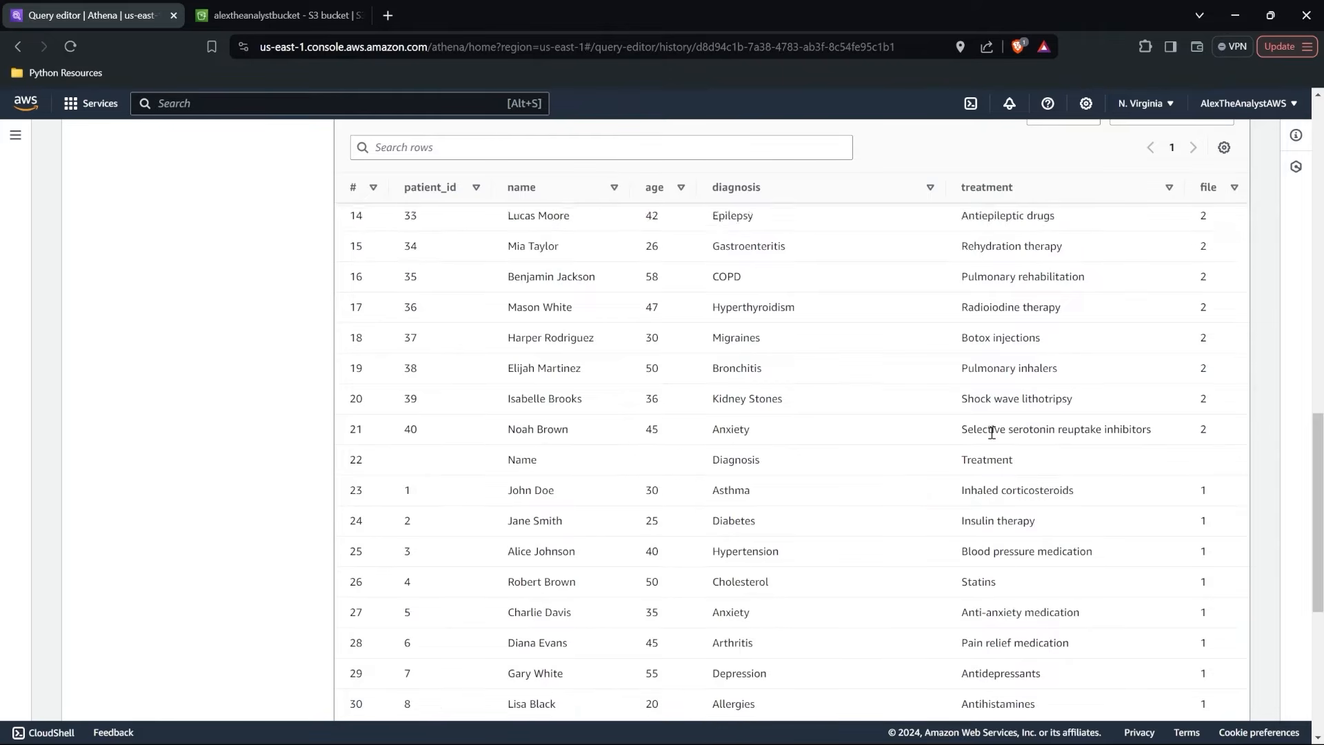
Add the condition WHERE patient_id IS NOT NULL to the patient_data2 query, run it and review the returned rows.
{"action": "scroll", "coordinate": [992, 435], "scroll_direction": "up", "scroll_amount": 10}
{"action": "scroll", "coordinate": [989, 431], "scroll_direction": "up", "scroll_amount": 2}
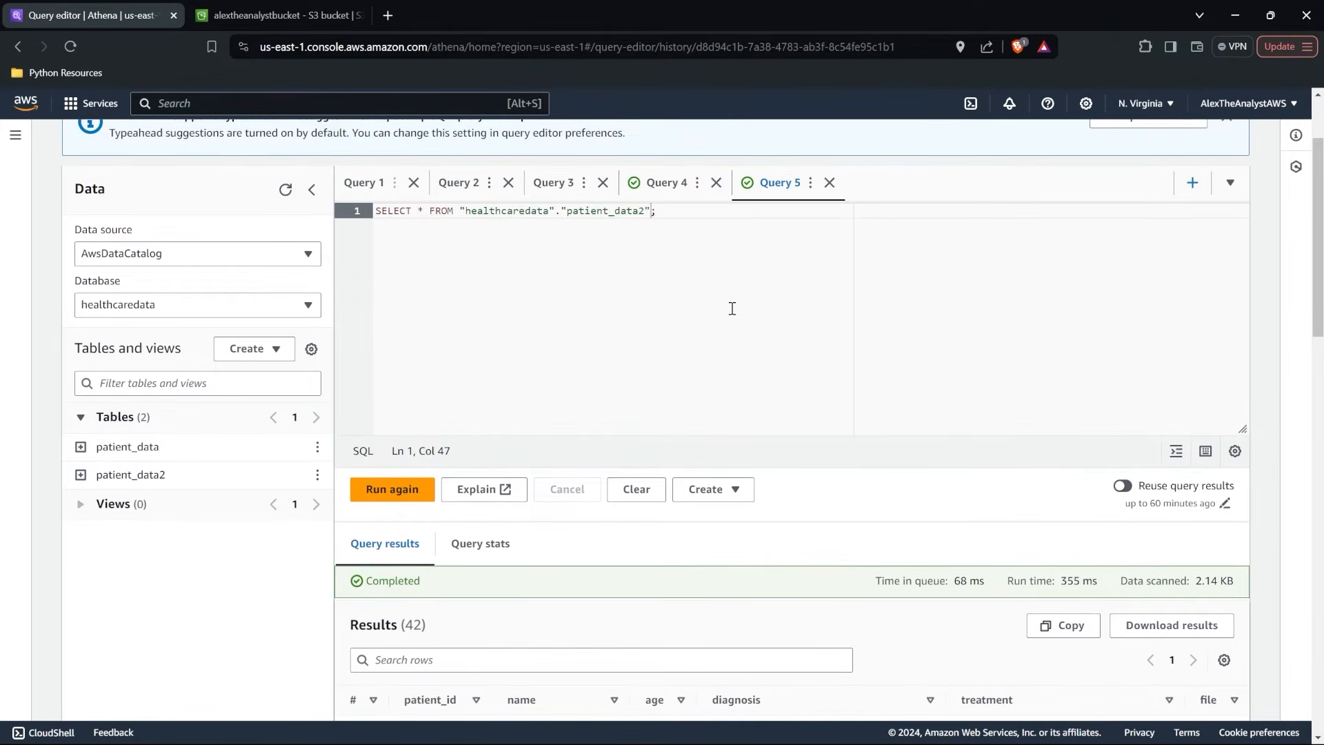
{"action": "key", "text": "Return"}
{"action": "key", "text": "Return"}
{"action": "left_click", "coordinate": [644, 223]}
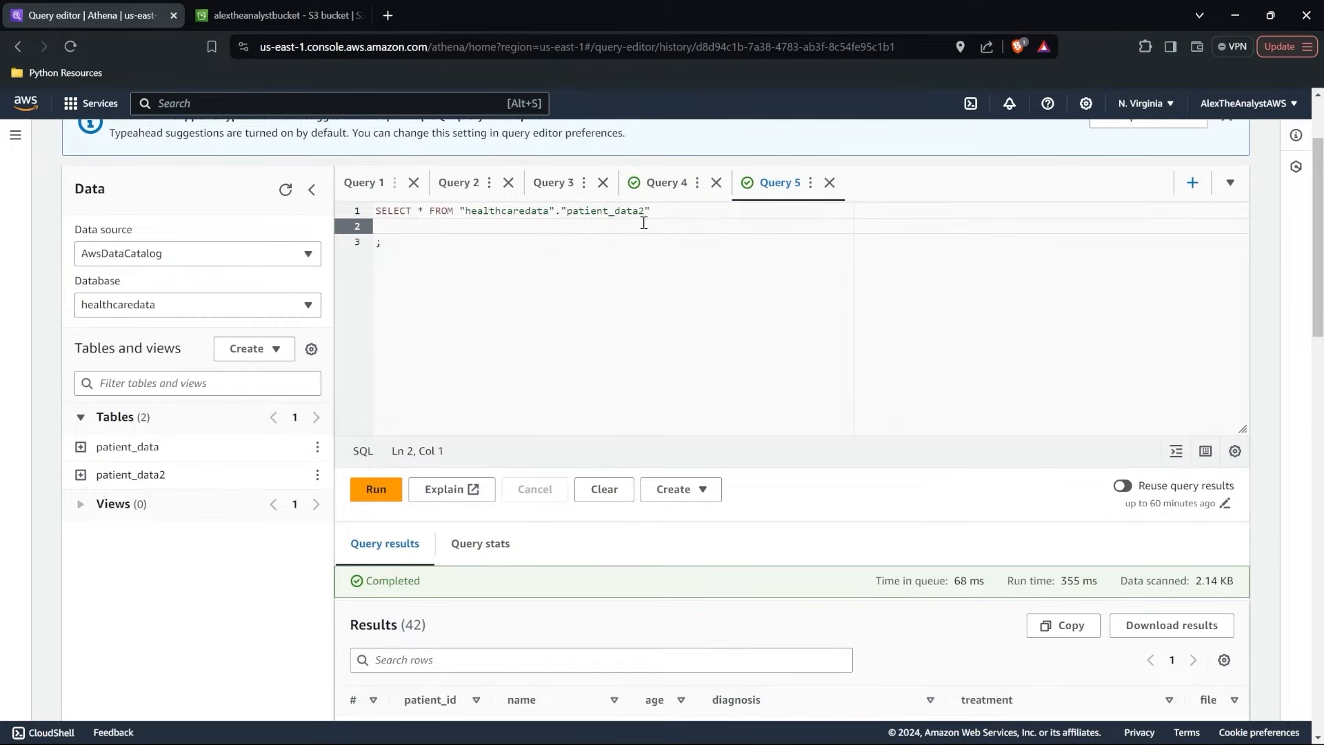
{"action": "type", "text": "WHERE patient"}
{"action": "left_click", "coordinate": [581, 269]}
{"action": "type", "text": "IS NOT NULL"}
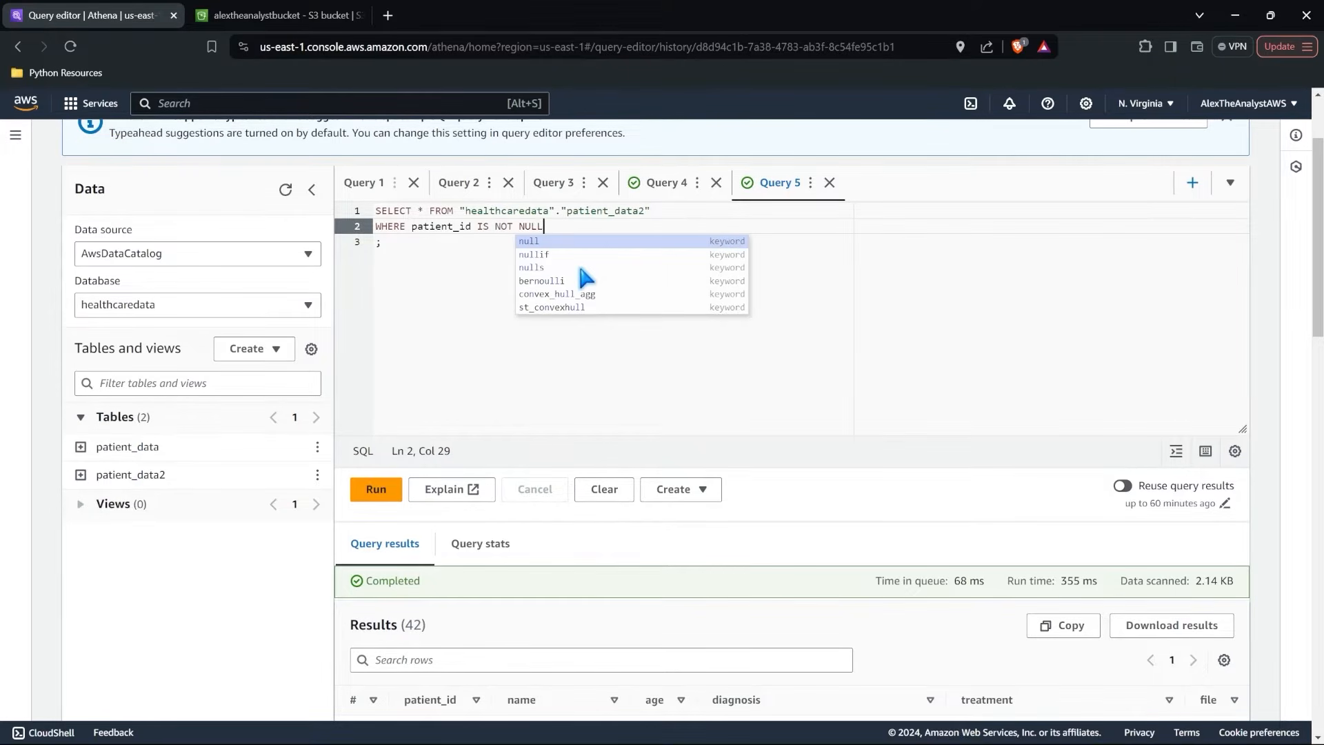
{"action": "left_click", "coordinate": [383, 489]}
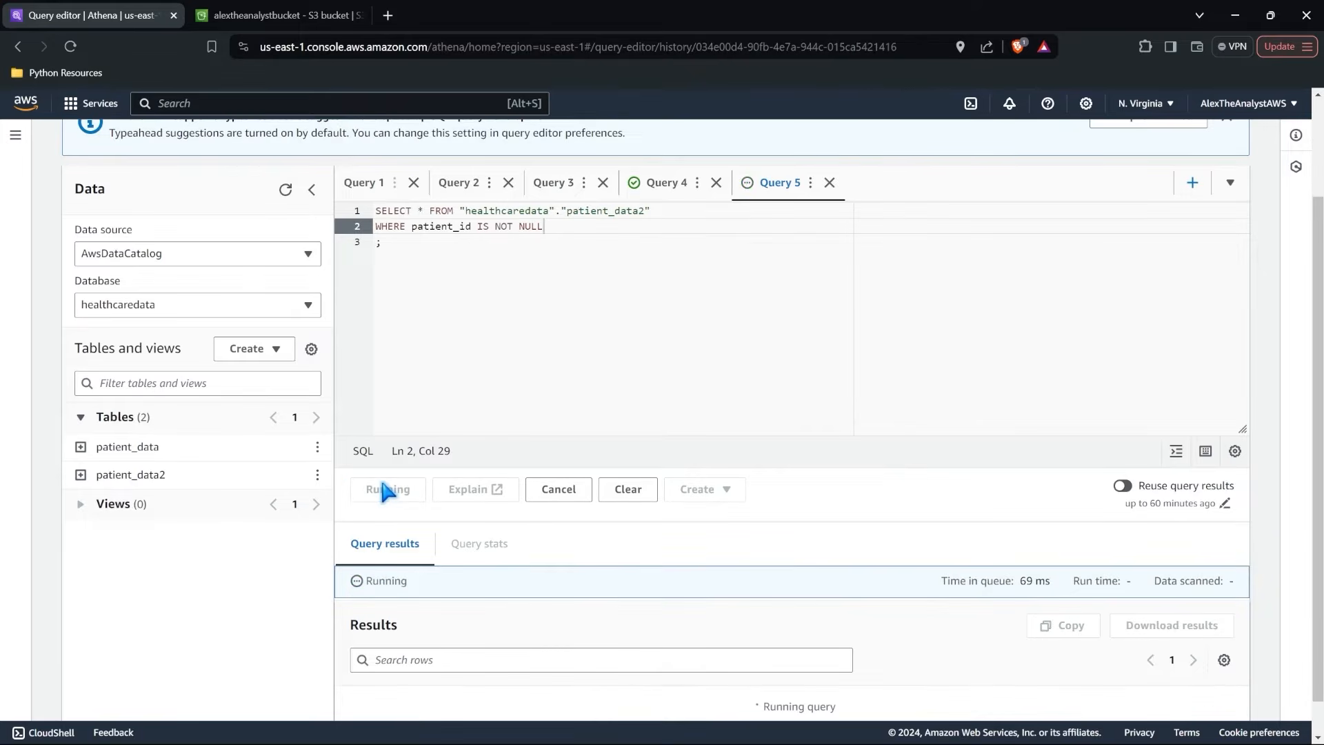
{"action": "scroll", "coordinate": [383, 489], "scroll_direction": "down", "scroll_amount": 6}
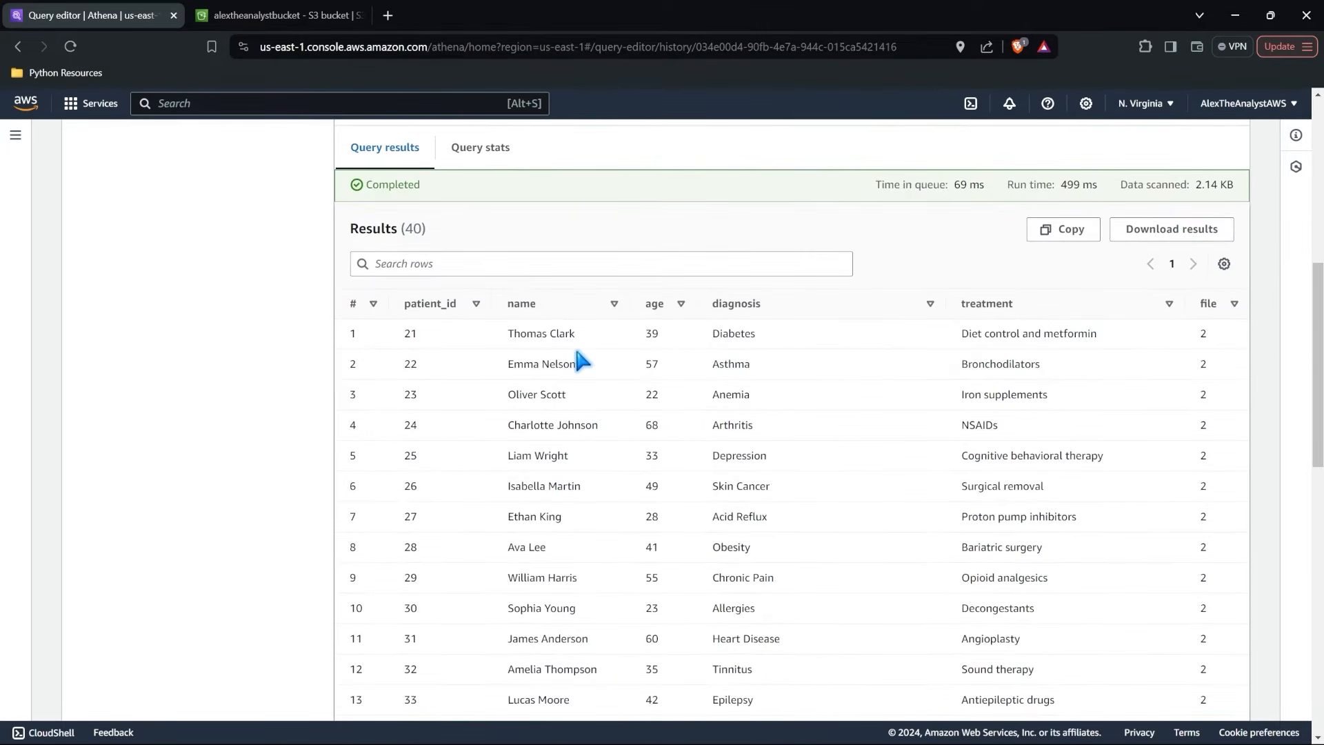
{"action": "scroll", "coordinate": [577, 351], "scroll_direction": "down", "scroll_amount": 12}
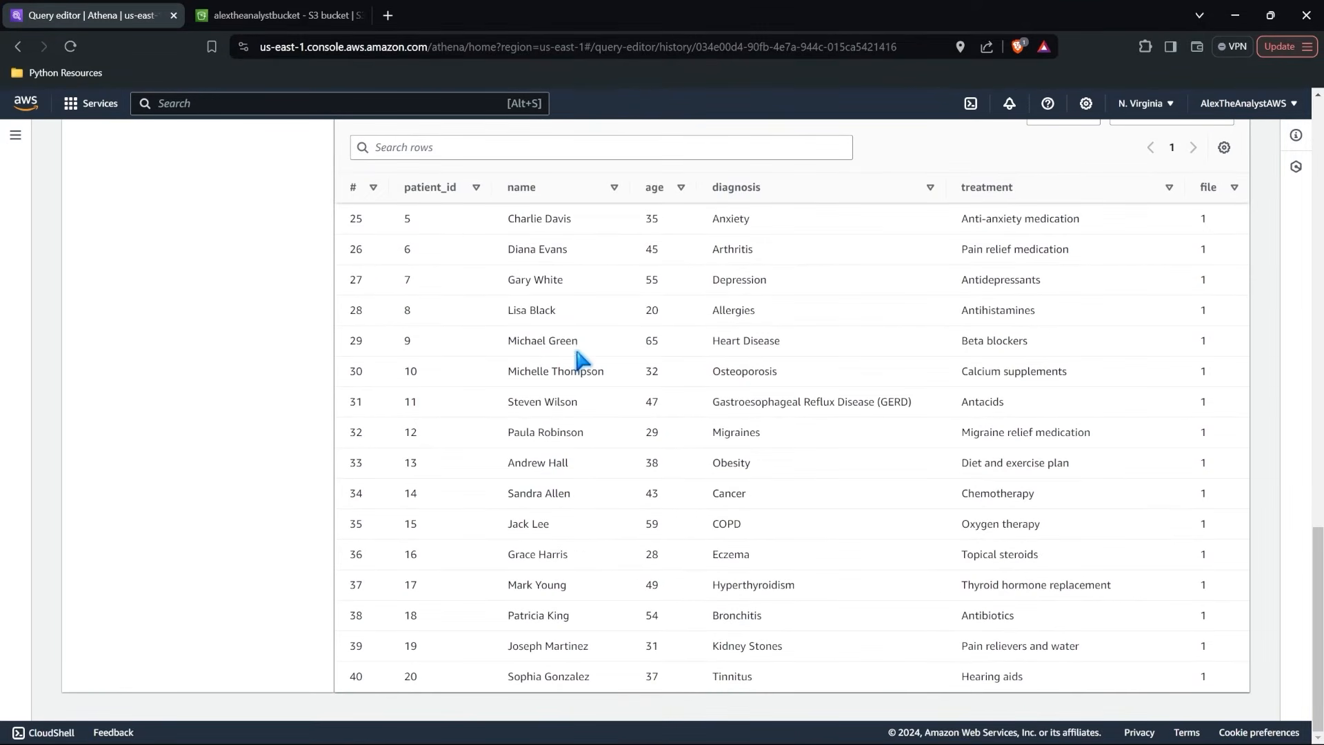
{"action": "scroll", "coordinate": [577, 352], "scroll_direction": "up", "scroll_amount": 15}
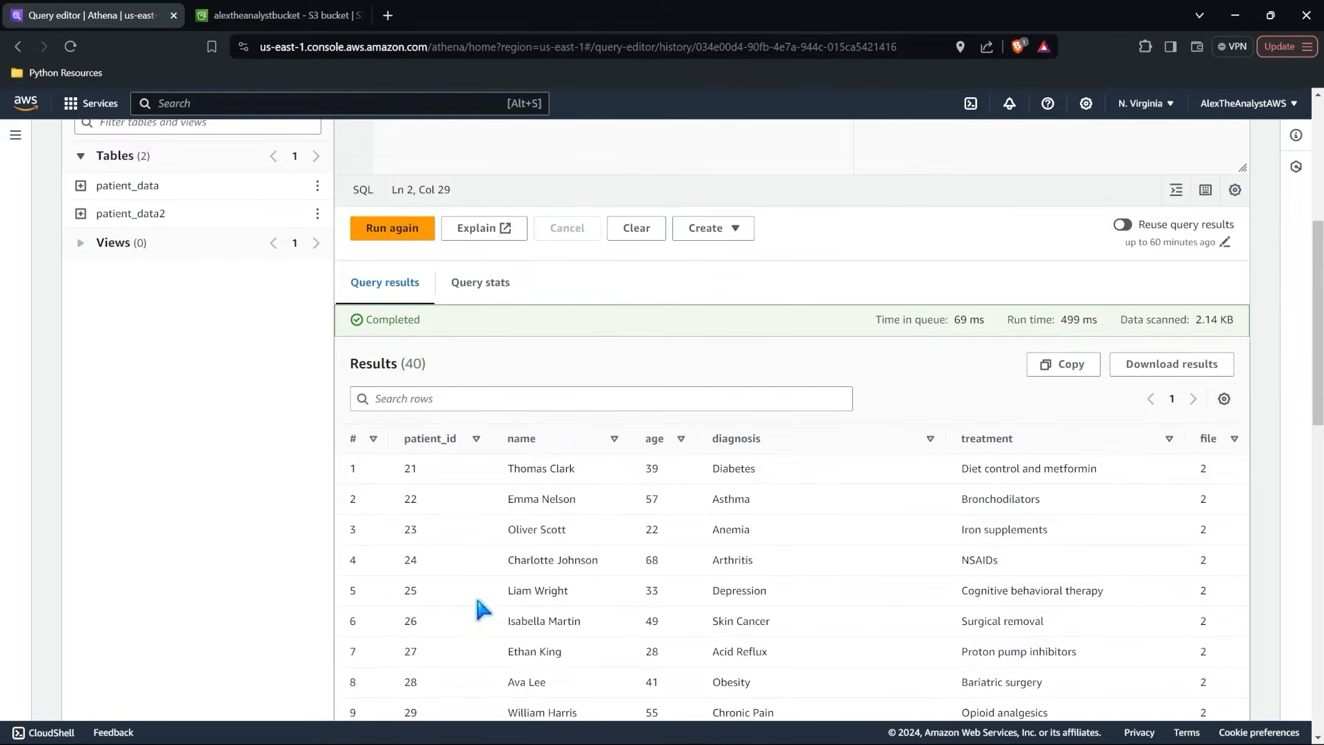
Switch to S3 and go from the patient_data folder back to the root of alextheanalystbucket.
{"action": "left_click", "coordinate": [296, 12]}
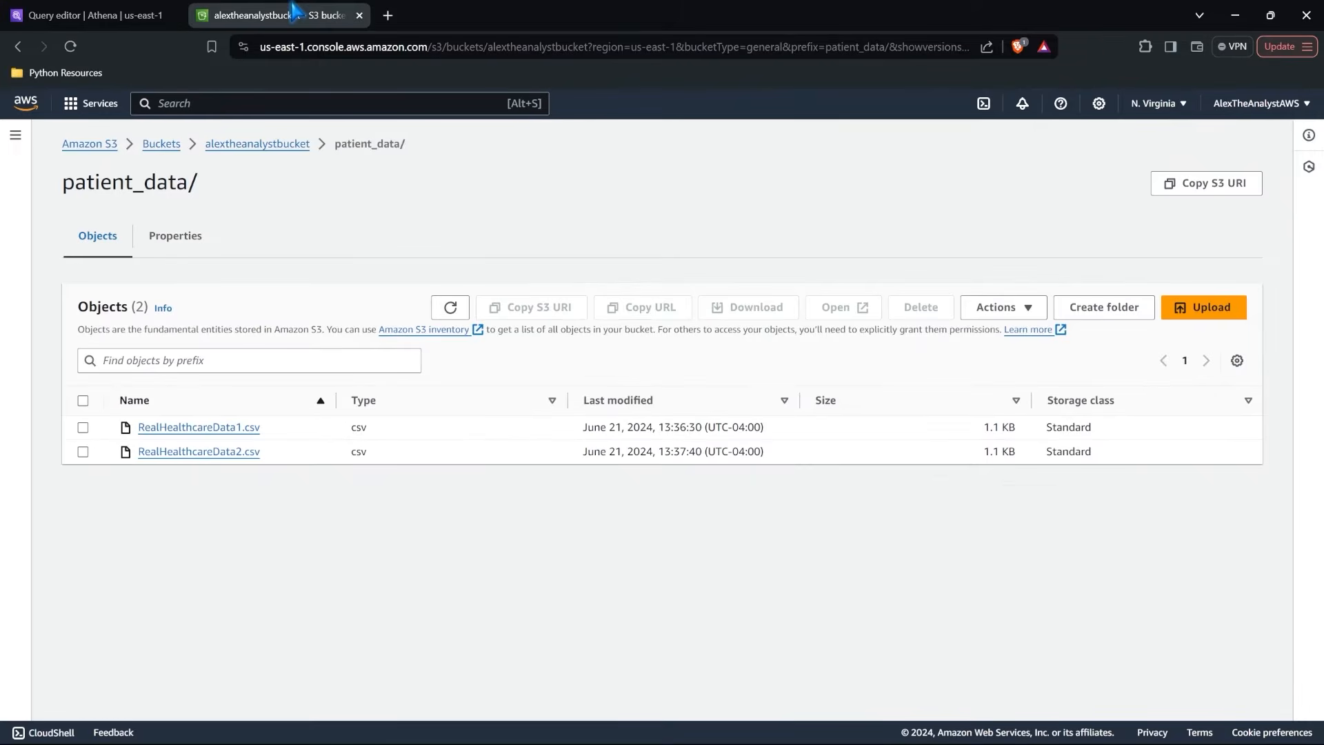
{"action": "left_click", "coordinate": [243, 145]}
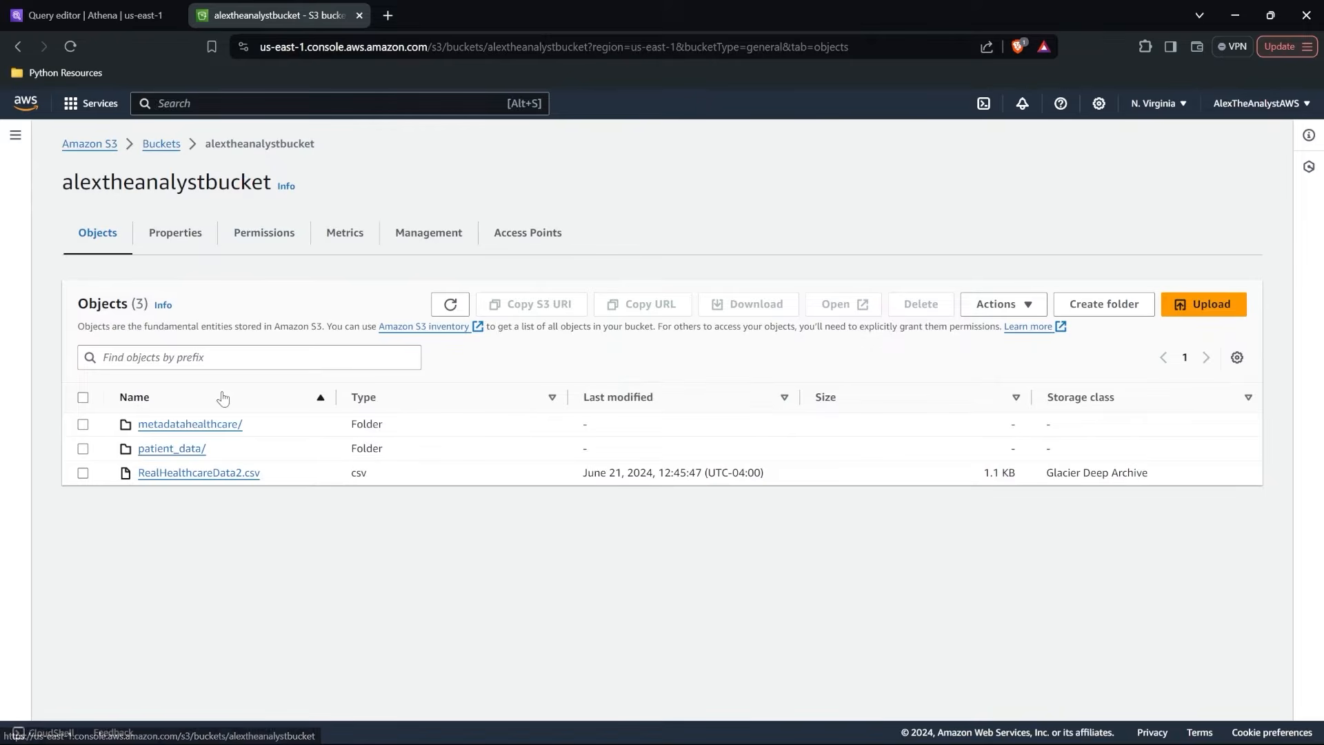
Open the metadatahealthcare folder in S3 and examine the query output files stored in it.
{"action": "left_click", "coordinate": [211, 424]}
{"action": "scroll", "coordinate": [384, 495], "scroll_direction": "down", "scroll_amount": 3}
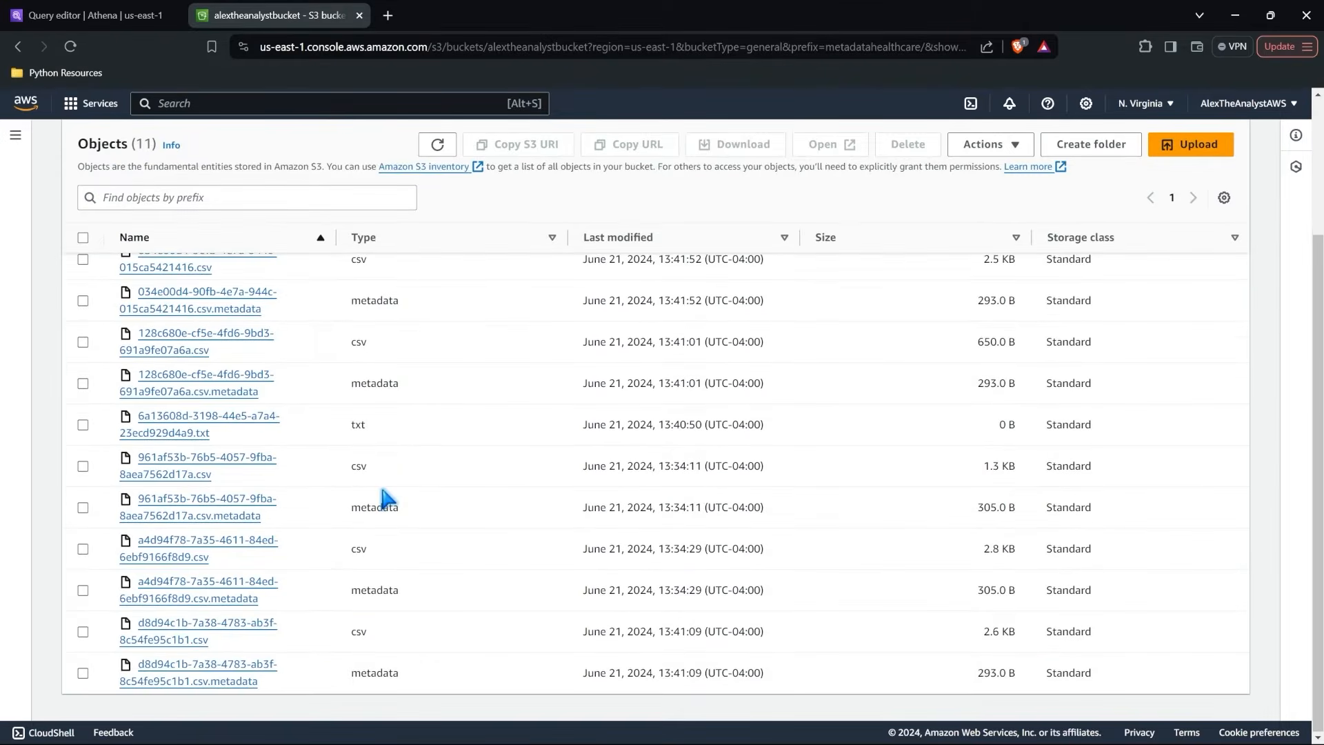
{"action": "scroll", "coordinate": [384, 493], "scroll_direction": "up", "scroll_amount": 3}
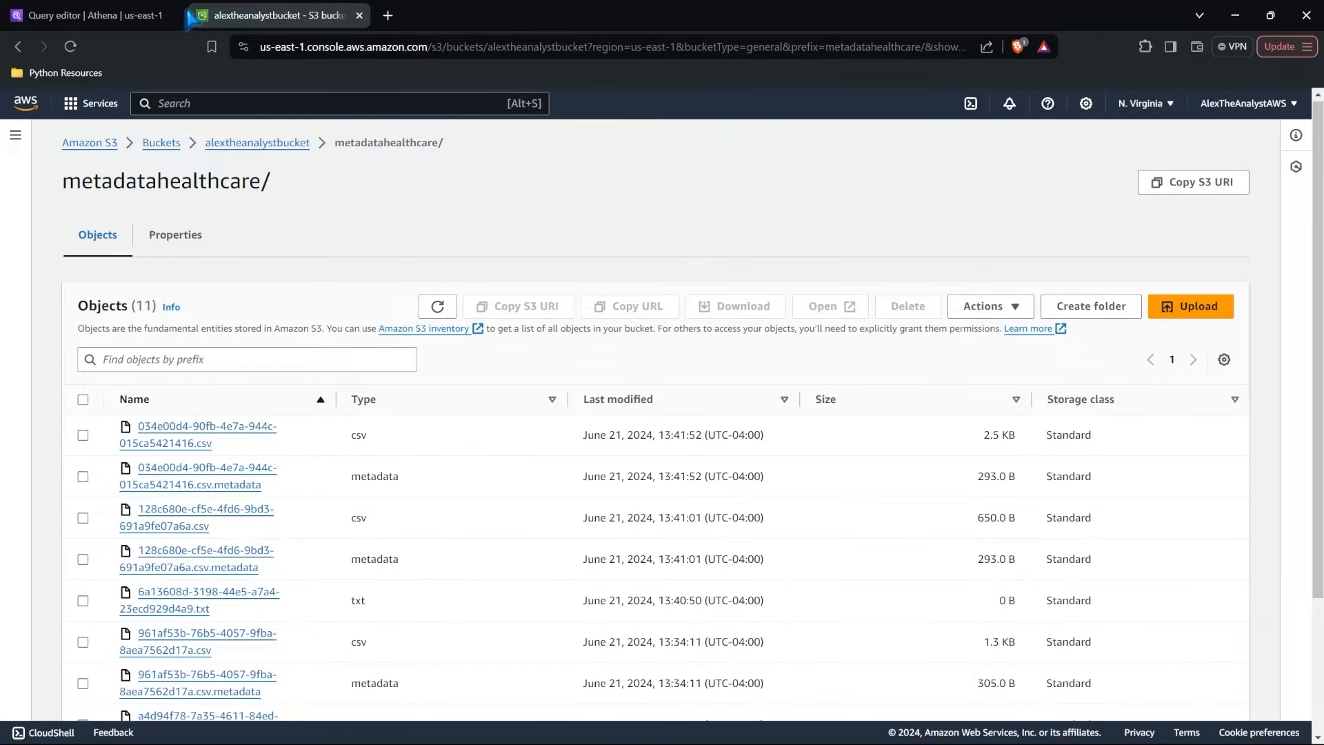
Switch back to Athena and move the FROM clause of the patient_data2 query onto its own line.
{"action": "left_click", "coordinate": [138, 15]}
{"action": "scroll", "coordinate": [533, 304], "scroll_direction": "up", "scroll_amount": 5}
{"action": "scroll", "coordinate": [529, 294], "scroll_direction": "up", "scroll_amount": 1}
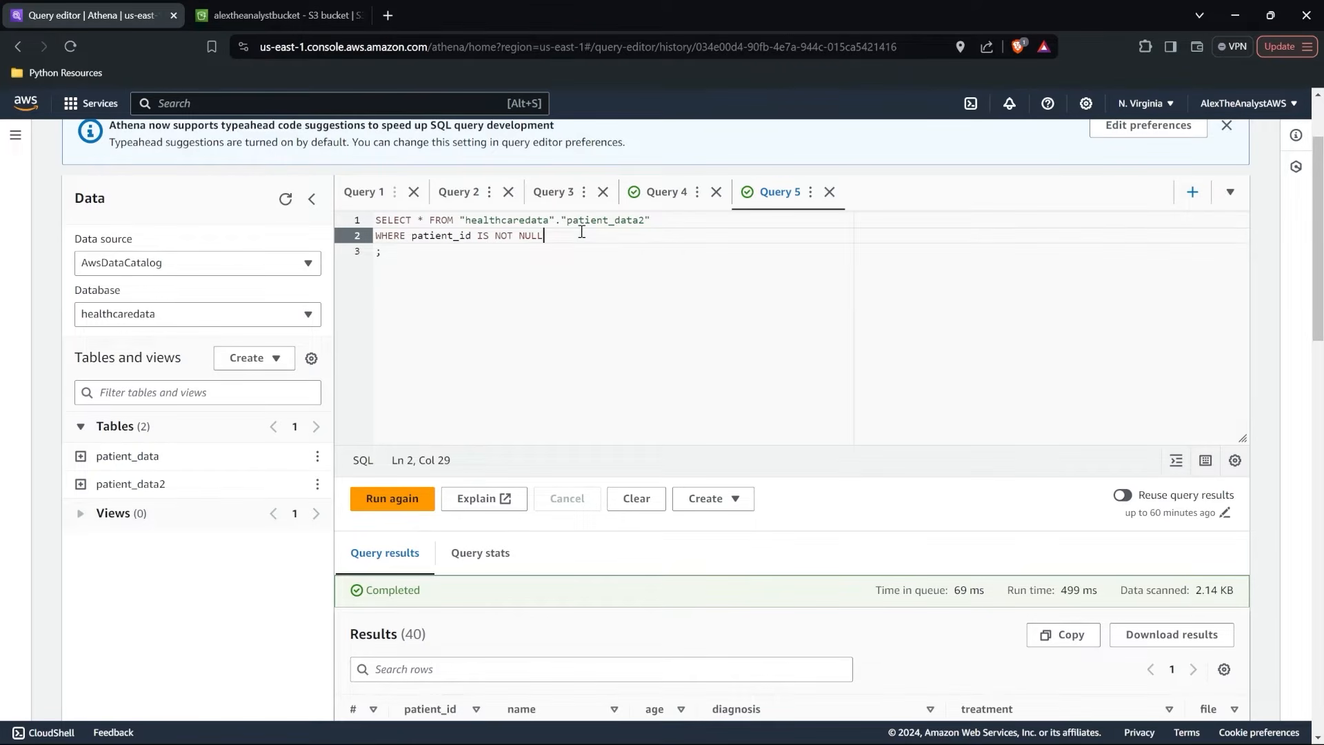
{"action": "left_click", "coordinate": [429, 221]}
{"action": "key", "text": "Return"}
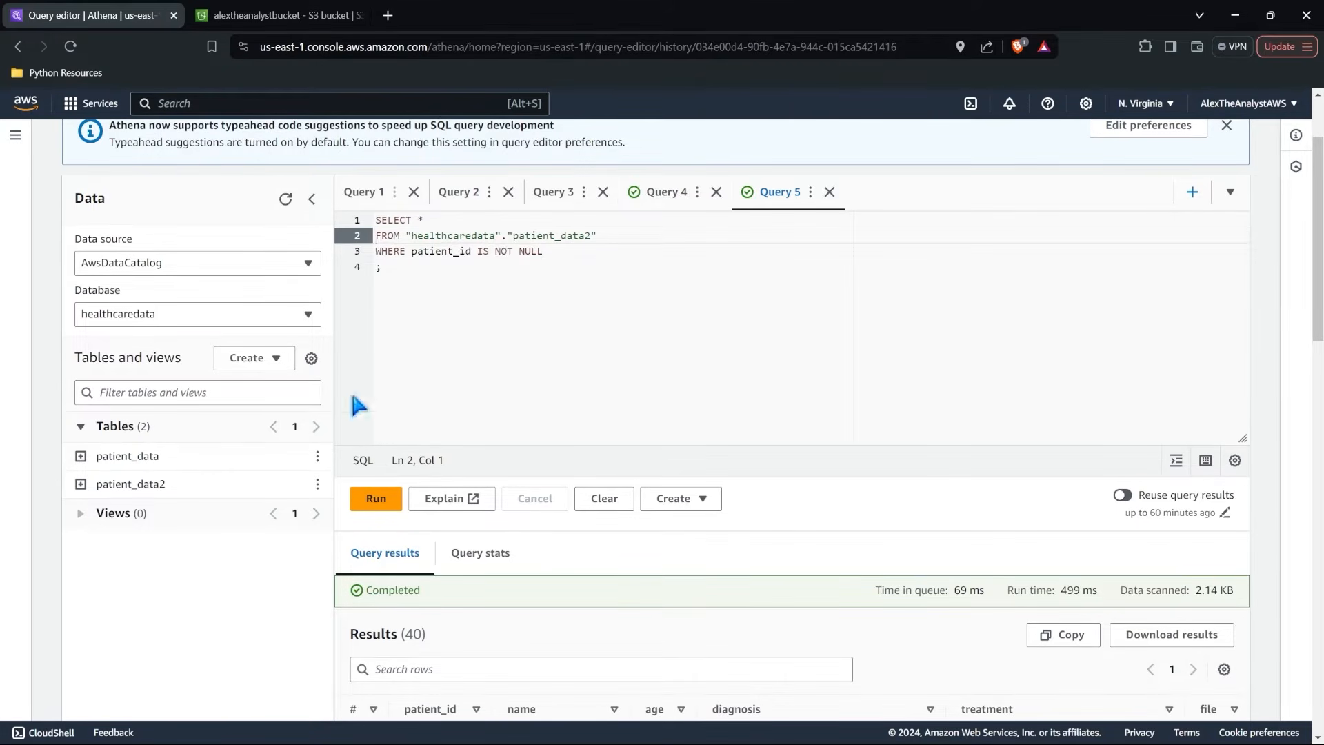
Review the patient_data2 query results and the options for creating a table or view from the query.
{"action": "scroll", "coordinate": [494, 322], "scroll_direction": "down", "scroll_amount": 7}
{"action": "scroll", "coordinate": [493, 332], "scroll_direction": "up", "scroll_amount": 8}
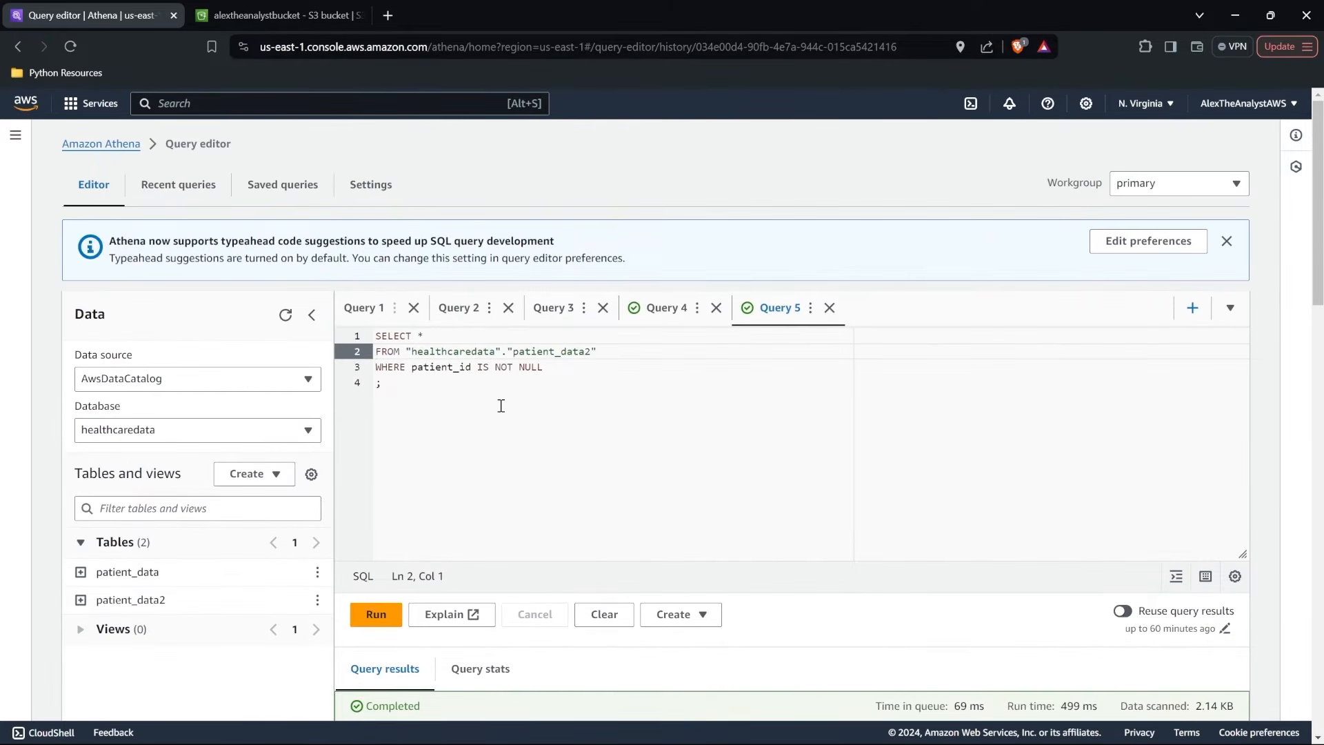
{"action": "scroll", "coordinate": [501, 406], "scroll_direction": "down", "scroll_amount": 1}
{"action": "left_click", "coordinate": [501, 405]}
{"action": "scroll", "coordinate": [591, 293], "scroll_direction": "down", "scroll_amount": 3}
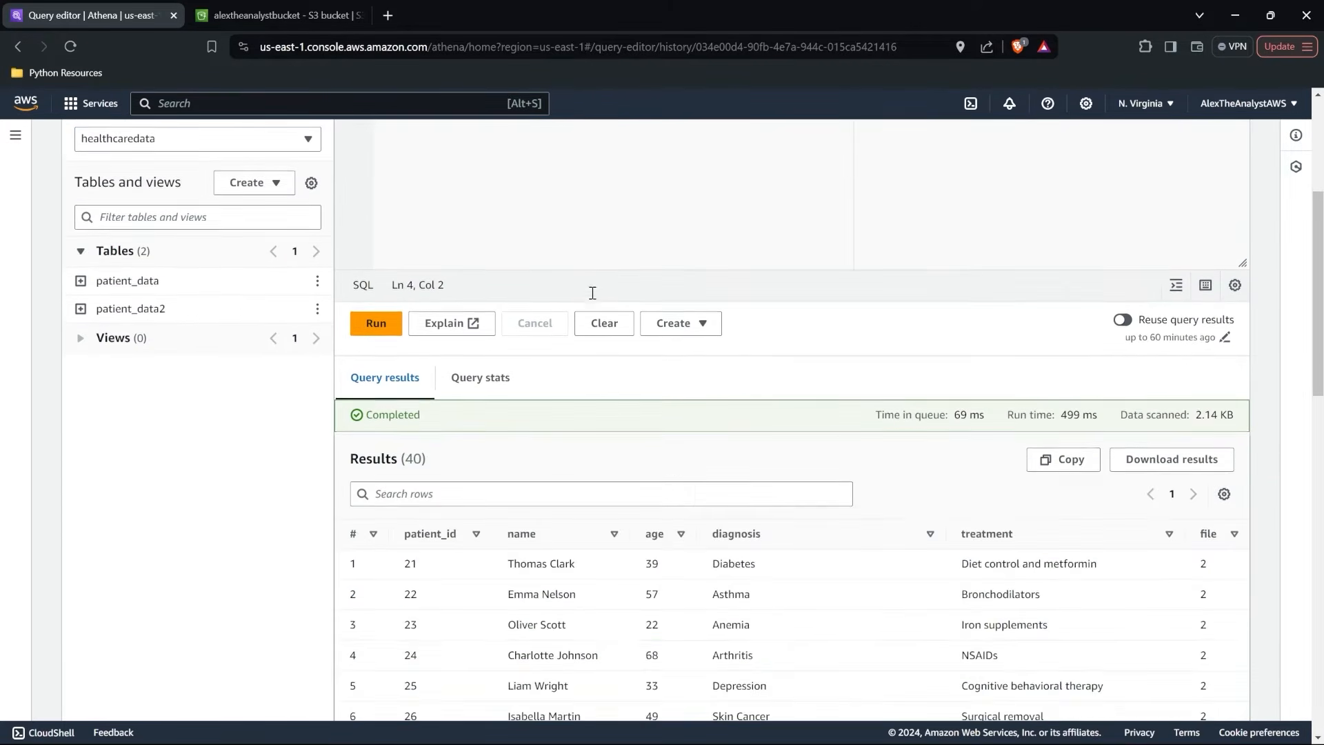
{"action": "scroll", "coordinate": [592, 293], "scroll_direction": "down", "scroll_amount": 3}
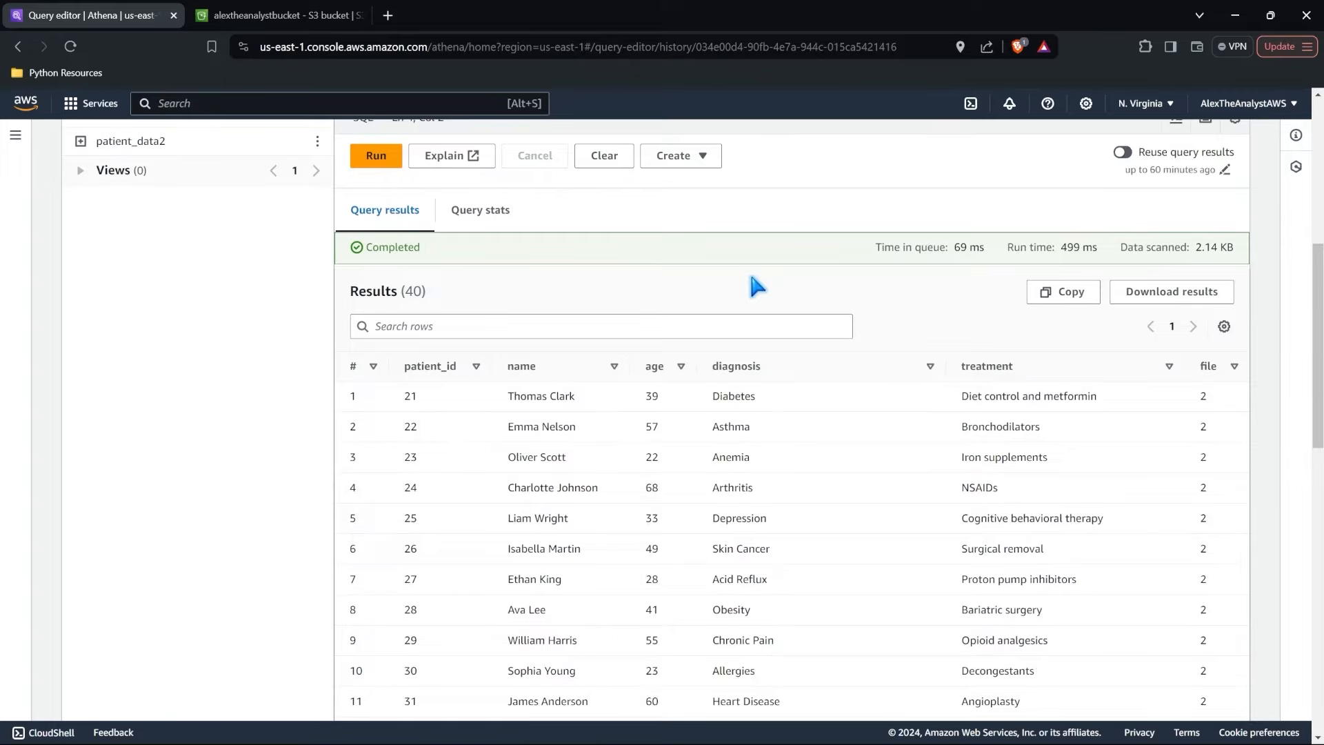
{"action": "scroll", "coordinate": [749, 269], "scroll_direction": "up", "scroll_amount": 4}
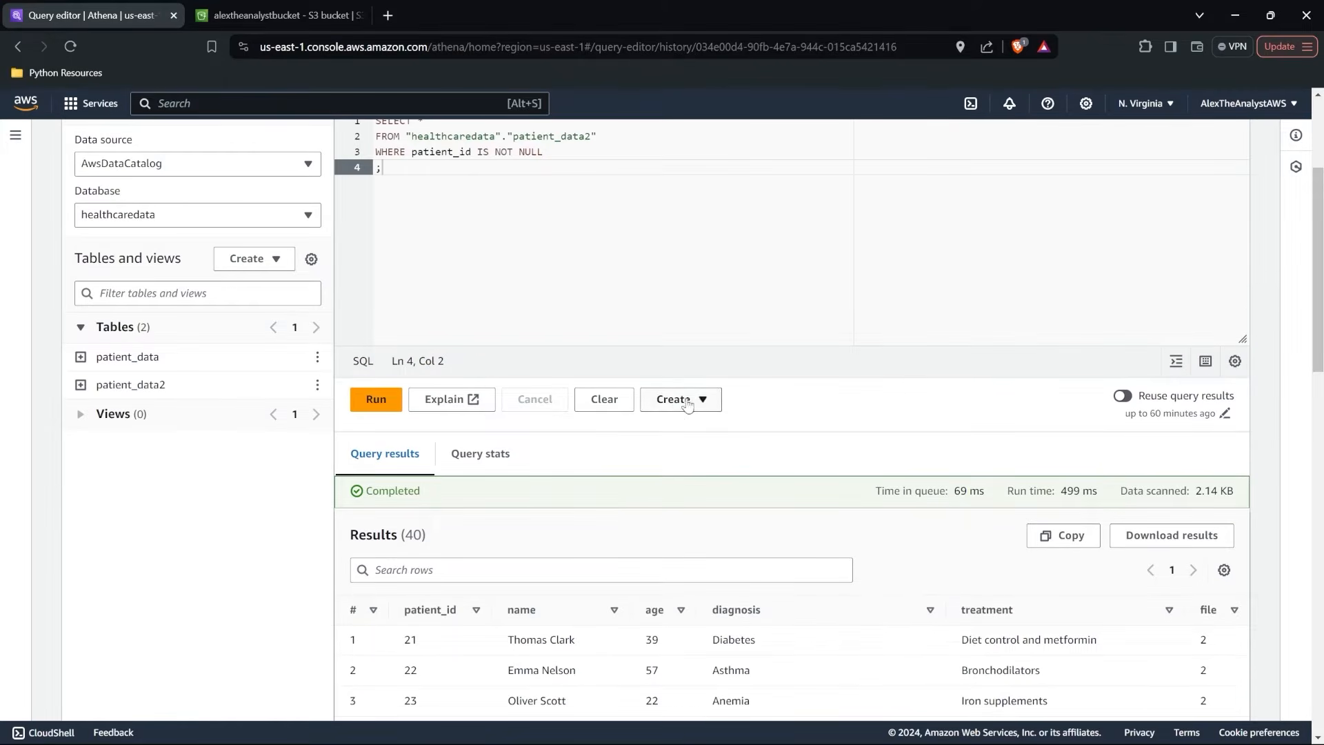
{"action": "left_click", "coordinate": [692, 402]}
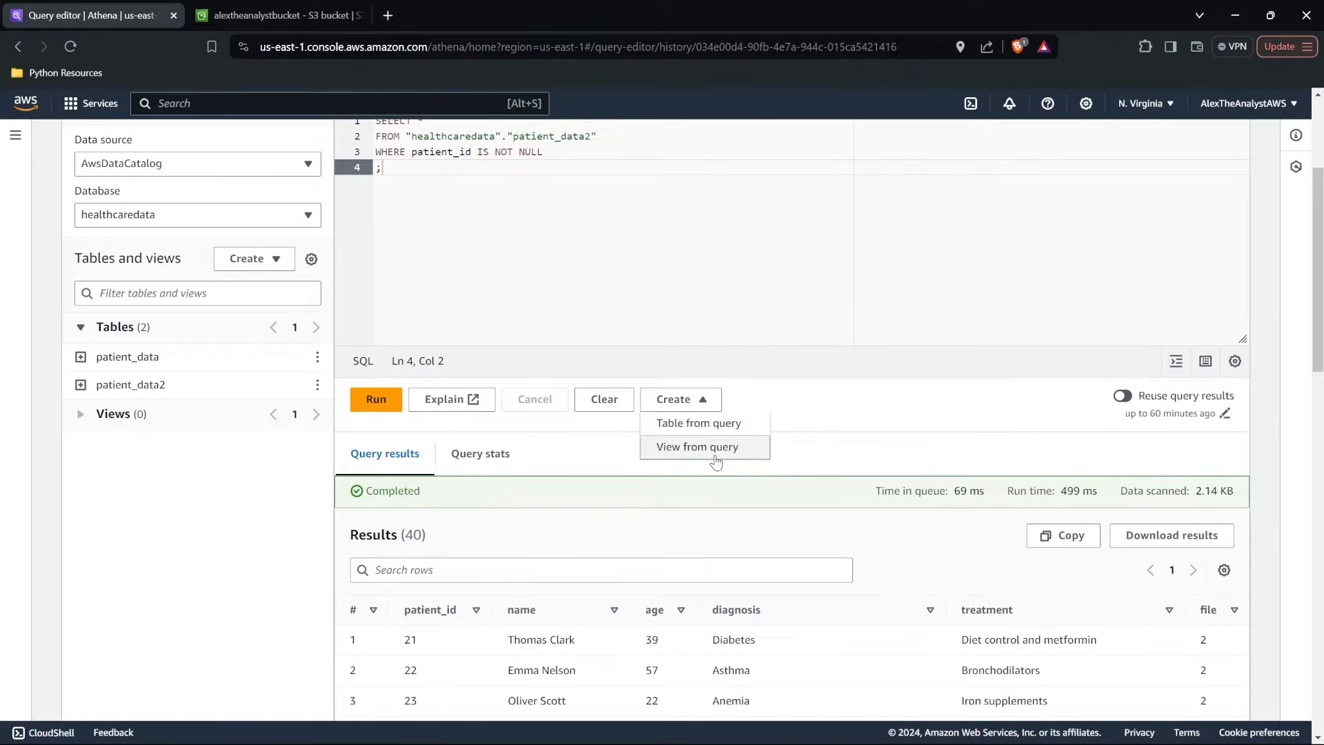
{"action": "left_click", "coordinate": [870, 416]}
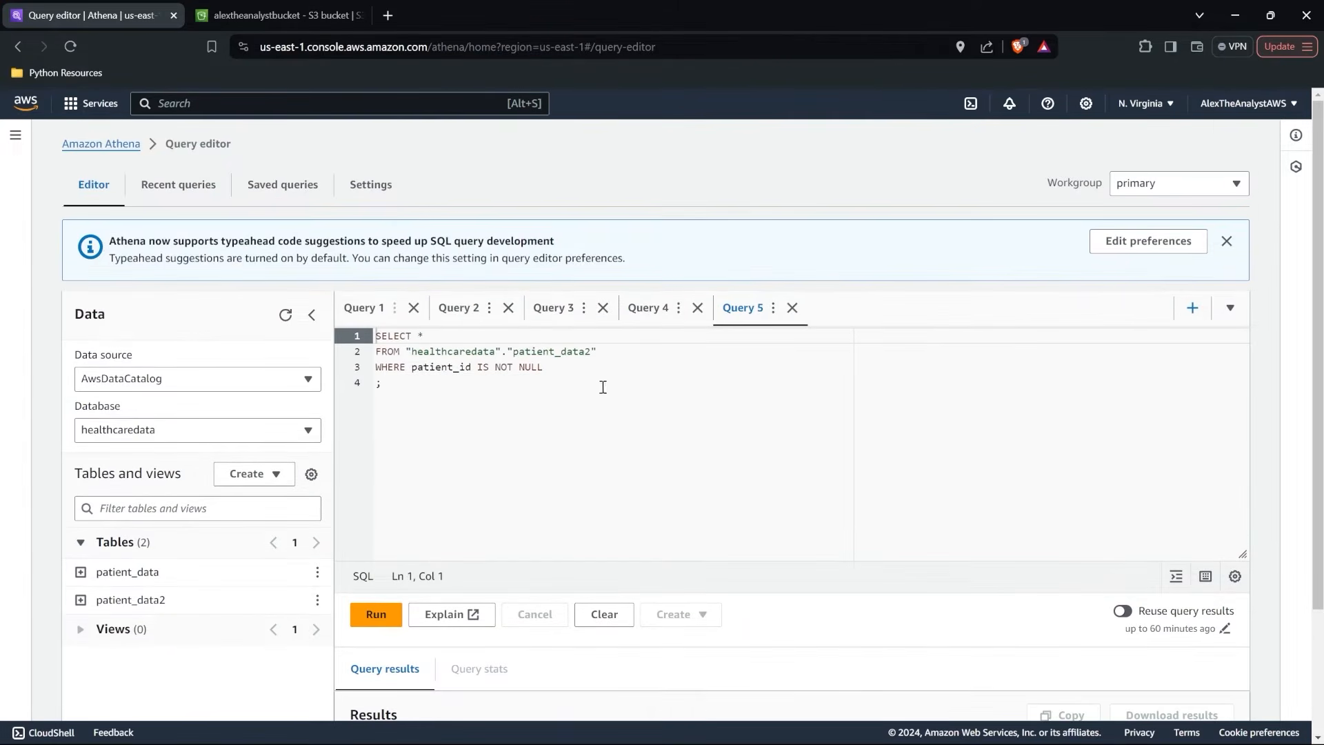
Save the query under the name "filter on nulls" and reopen it from the saved queries.
{"action": "left_click", "coordinate": [773, 309]}
{"action": "left_click", "coordinate": [798, 355]}
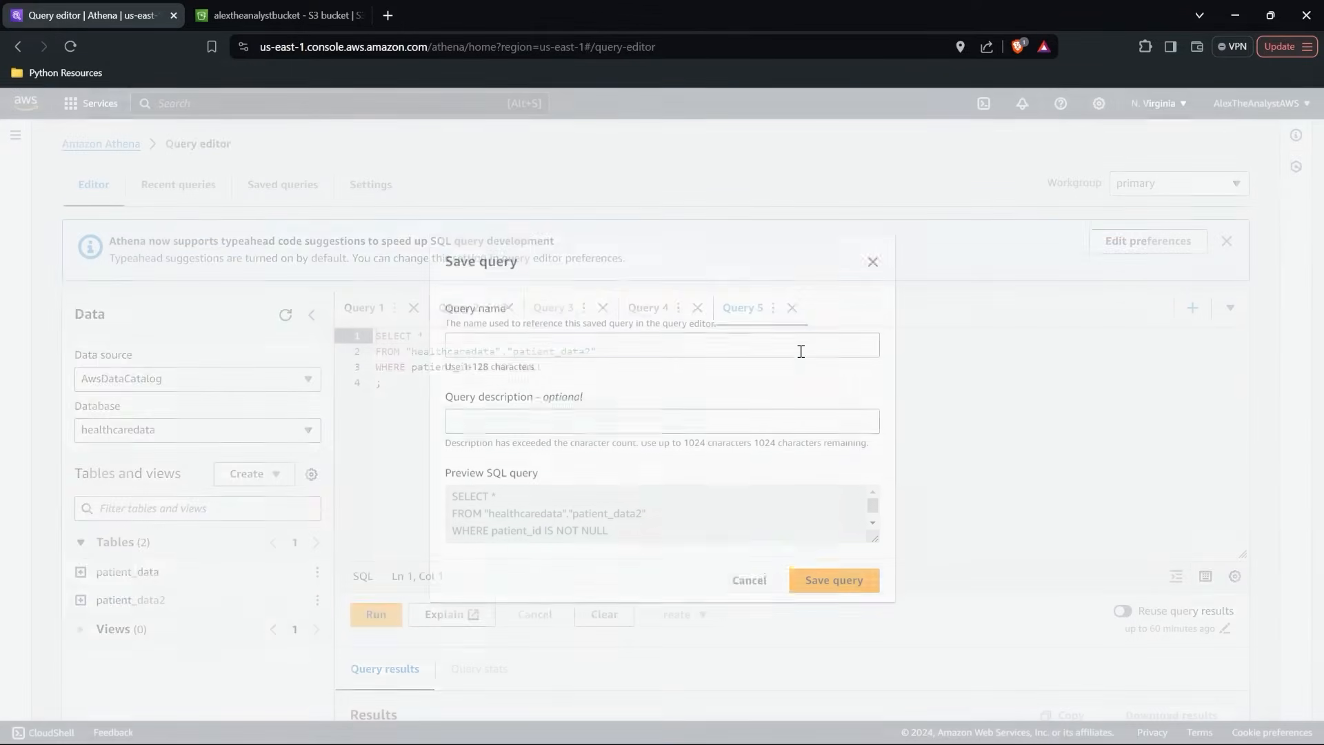
{"action": "left_click", "coordinate": [750, 345]}
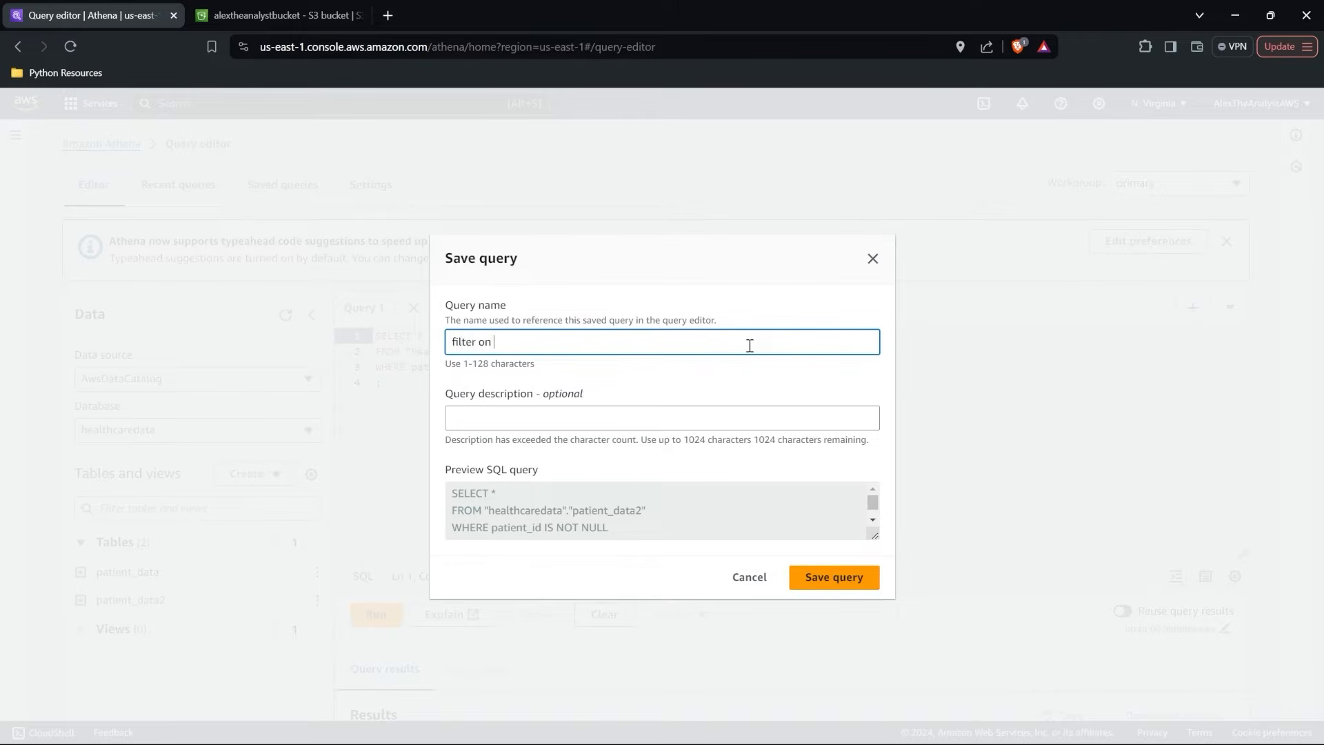
{"action": "left_click", "coordinate": [846, 578]}
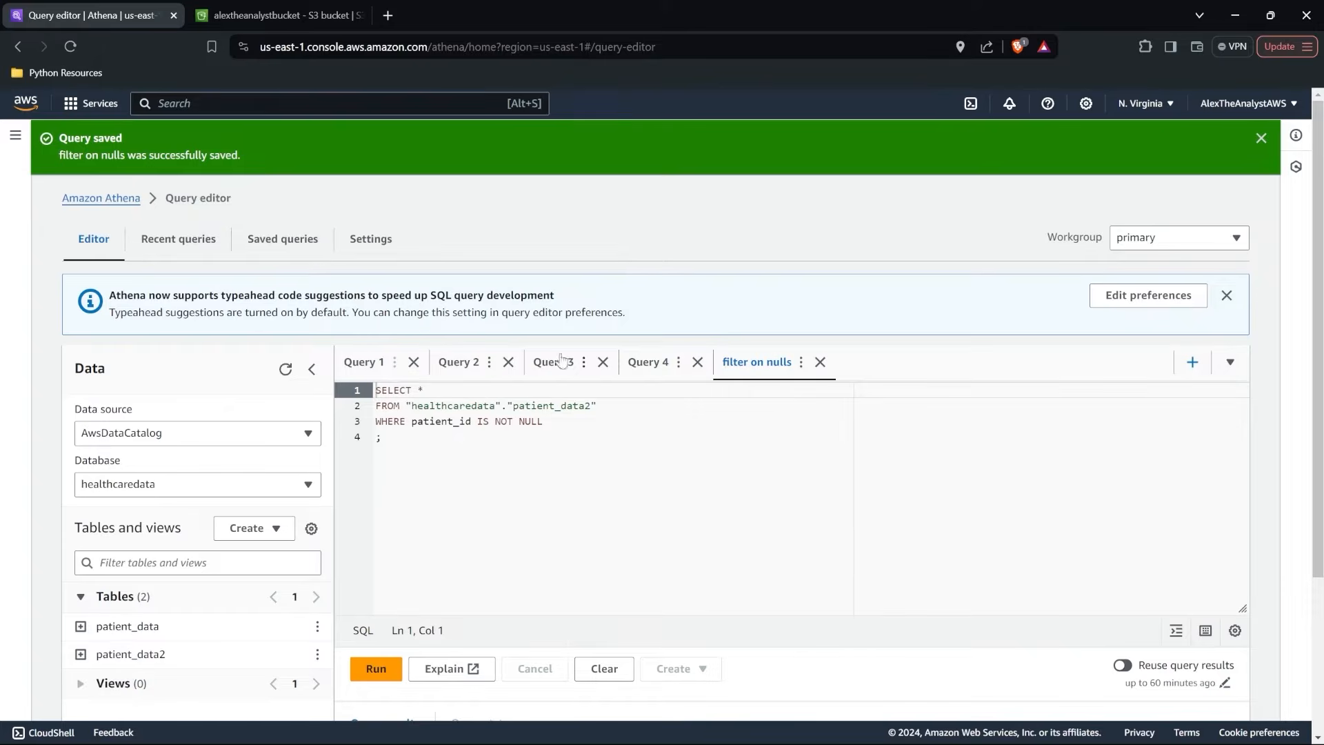
{"action": "left_click", "coordinate": [298, 247]}
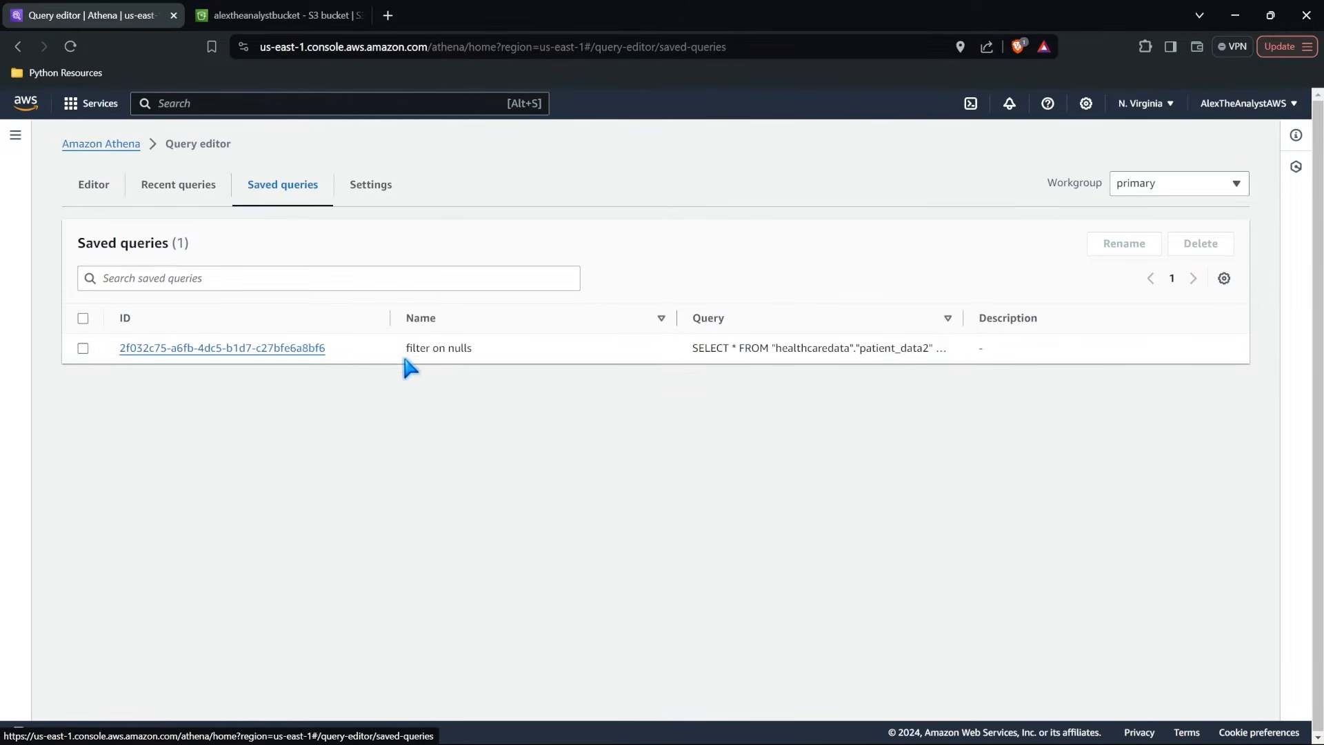
{"action": "left_click", "coordinate": [307, 349]}
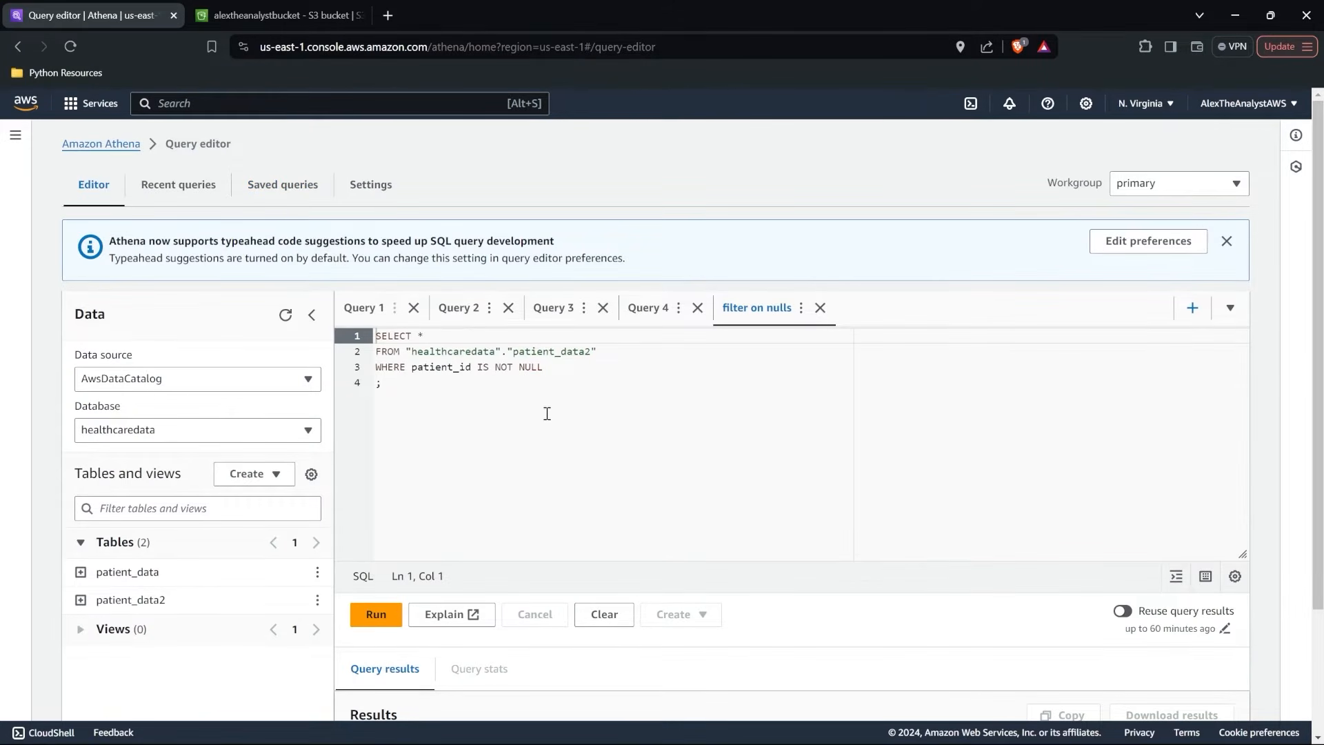
Go to Athena's notebook editor, examine the settings for creating a notebook and close them without creating one.
{"action": "left_click", "coordinate": [16, 136]}
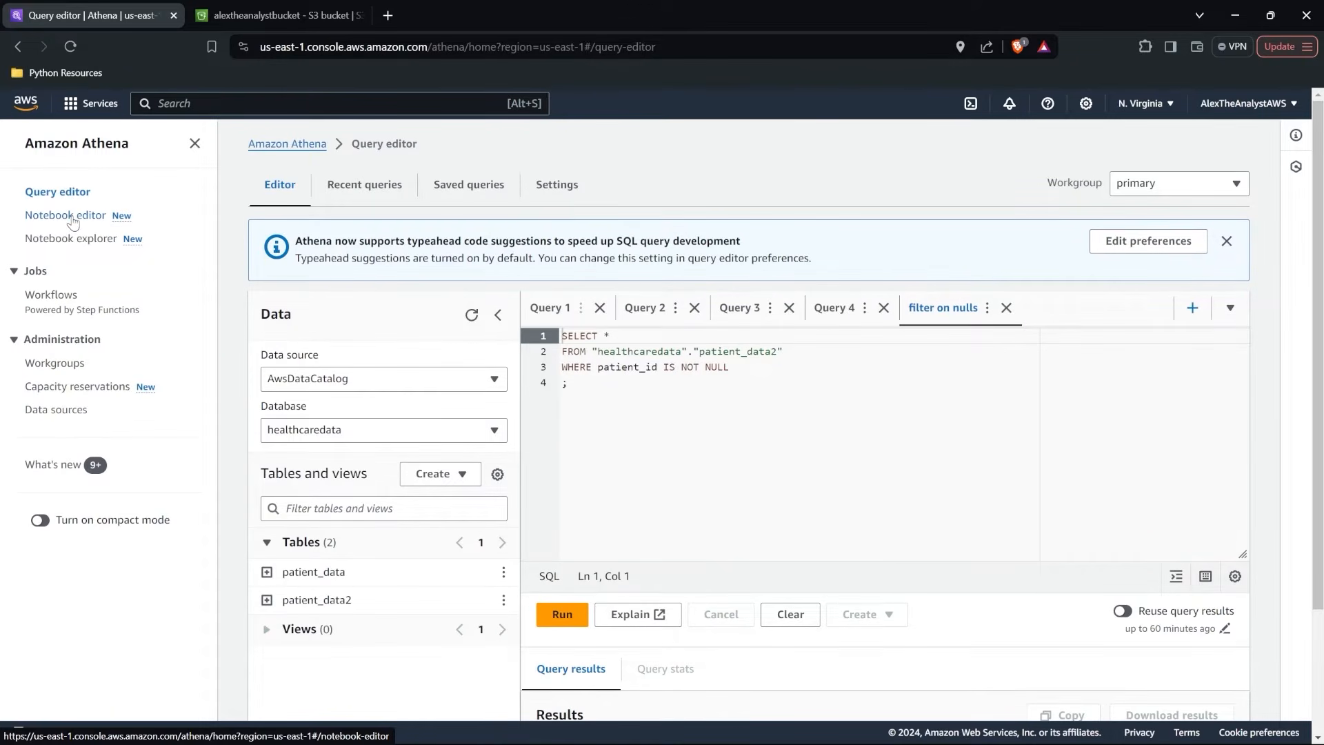
{"action": "left_click", "coordinate": [75, 220]}
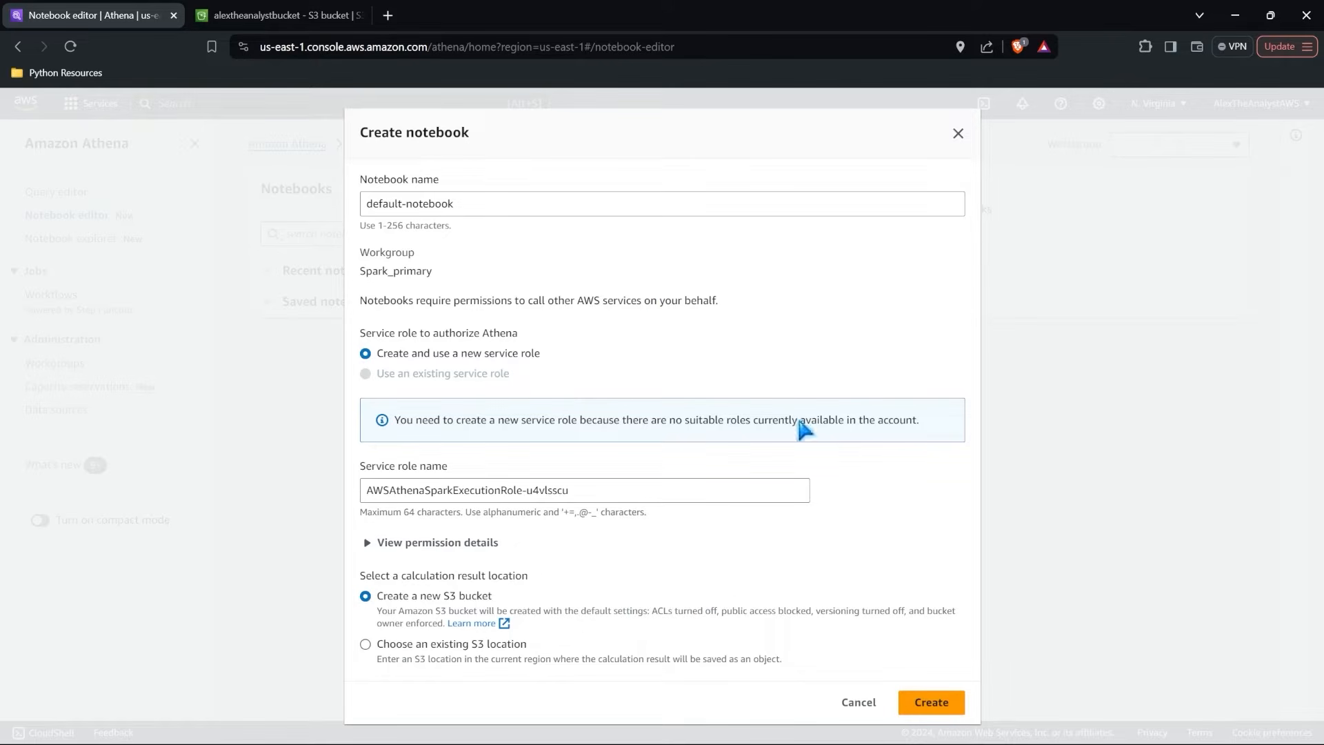
{"action": "left_click", "coordinate": [958, 134]}
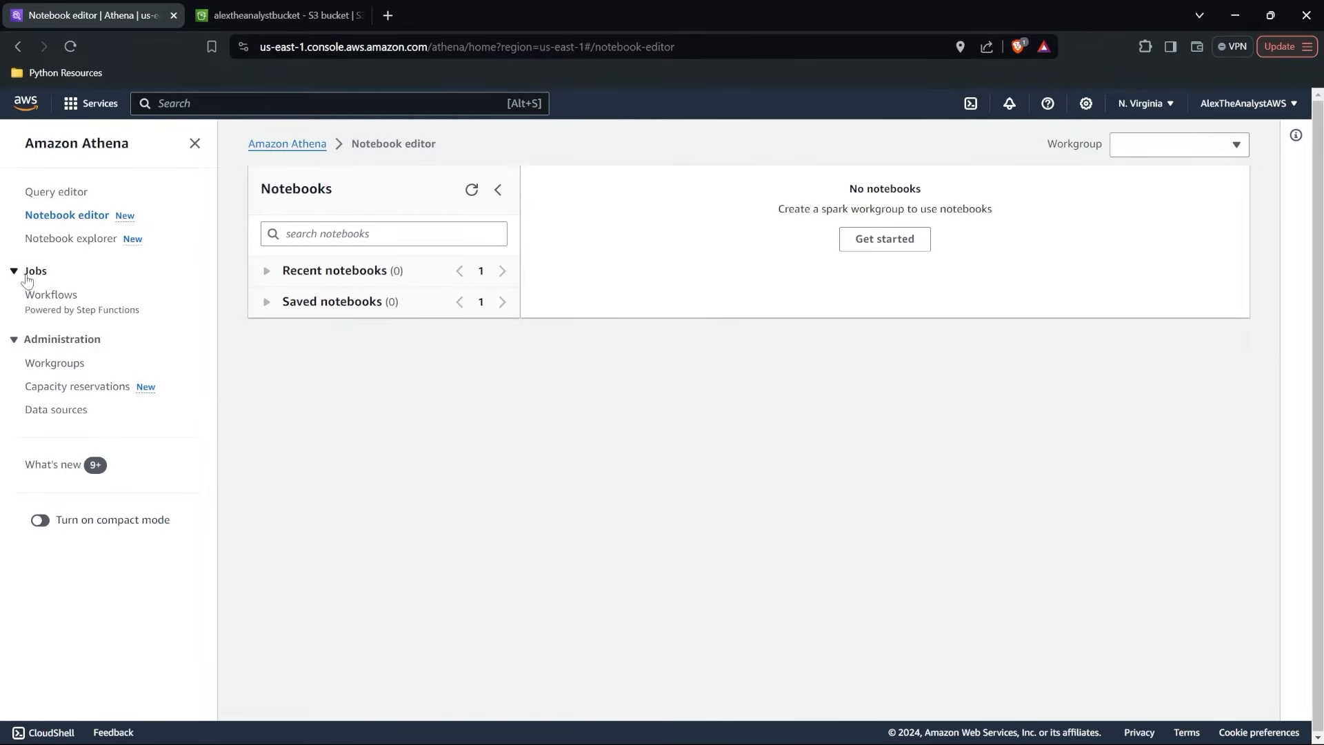
Review the Step Functions workflow templates and state machines under Athena jobs and return to the query editor.
{"action": "left_click", "coordinate": [52, 297]}
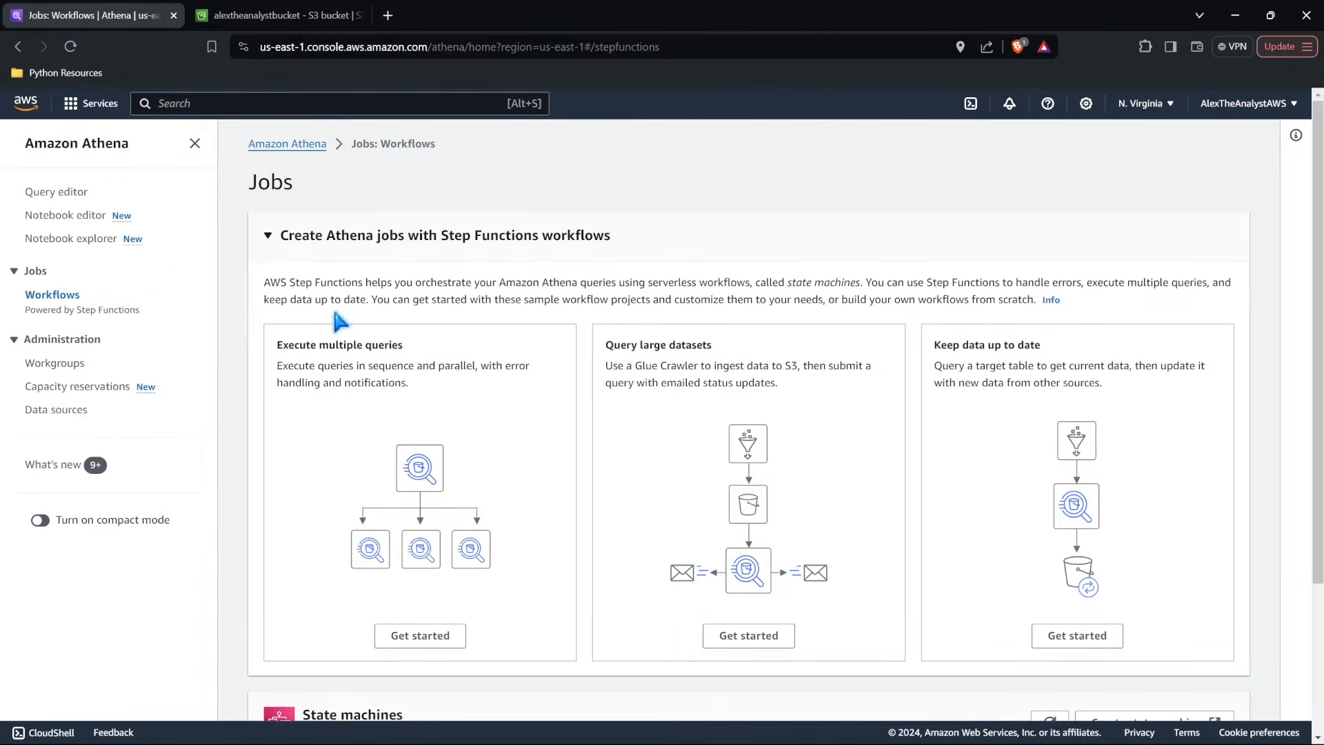
{"action": "scroll", "coordinate": [521, 285], "scroll_direction": "down", "scroll_amount": 2}
{"action": "scroll", "coordinate": [521, 284], "scroll_direction": "down", "scroll_amount": 1}
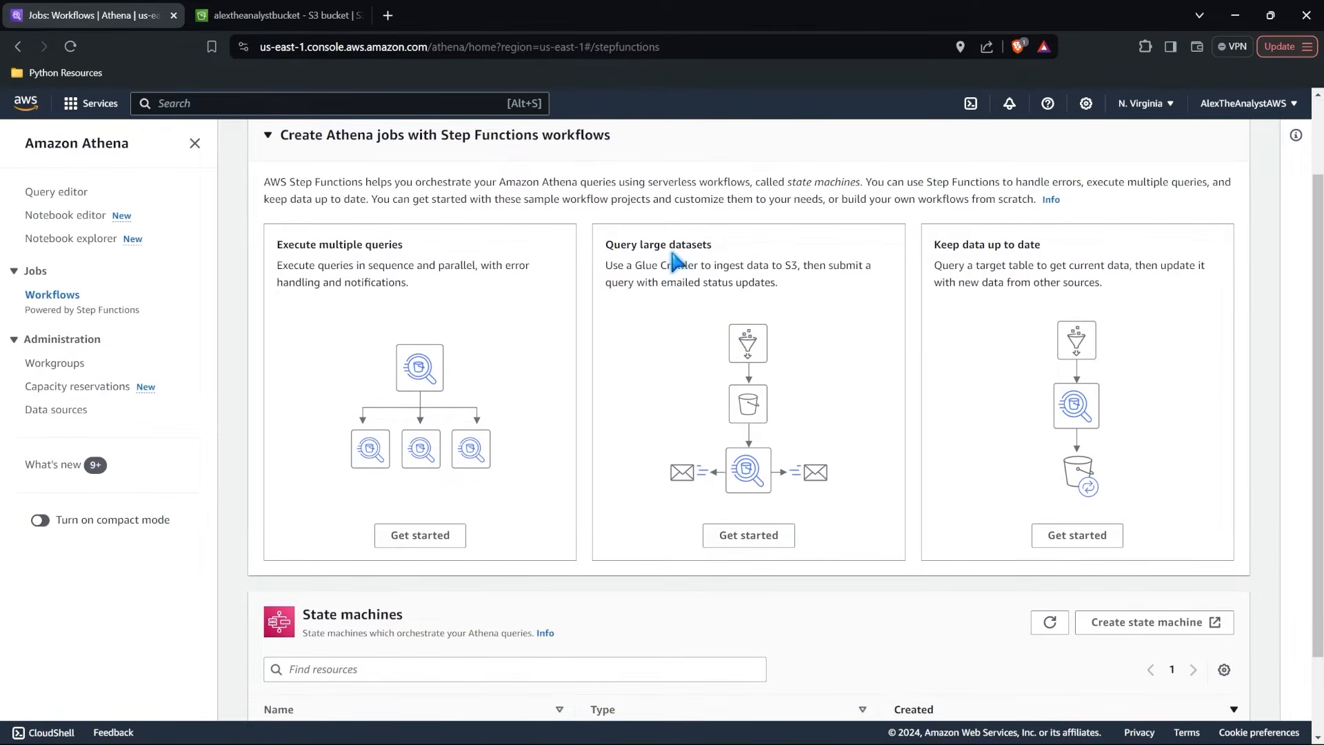
{"action": "scroll", "coordinate": [626, 418], "scroll_direction": "down", "scroll_amount": 3}
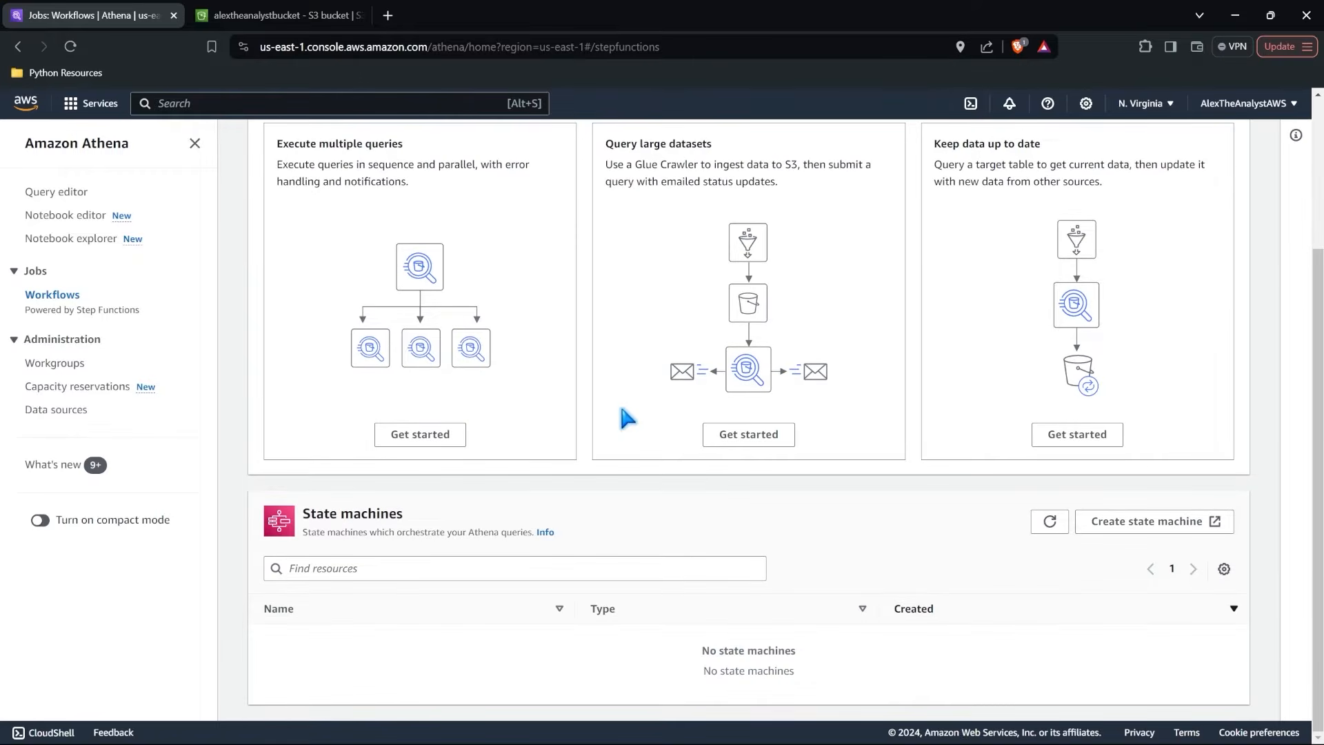
{"action": "scroll", "coordinate": [626, 417], "scroll_direction": "up", "scroll_amount": 5}
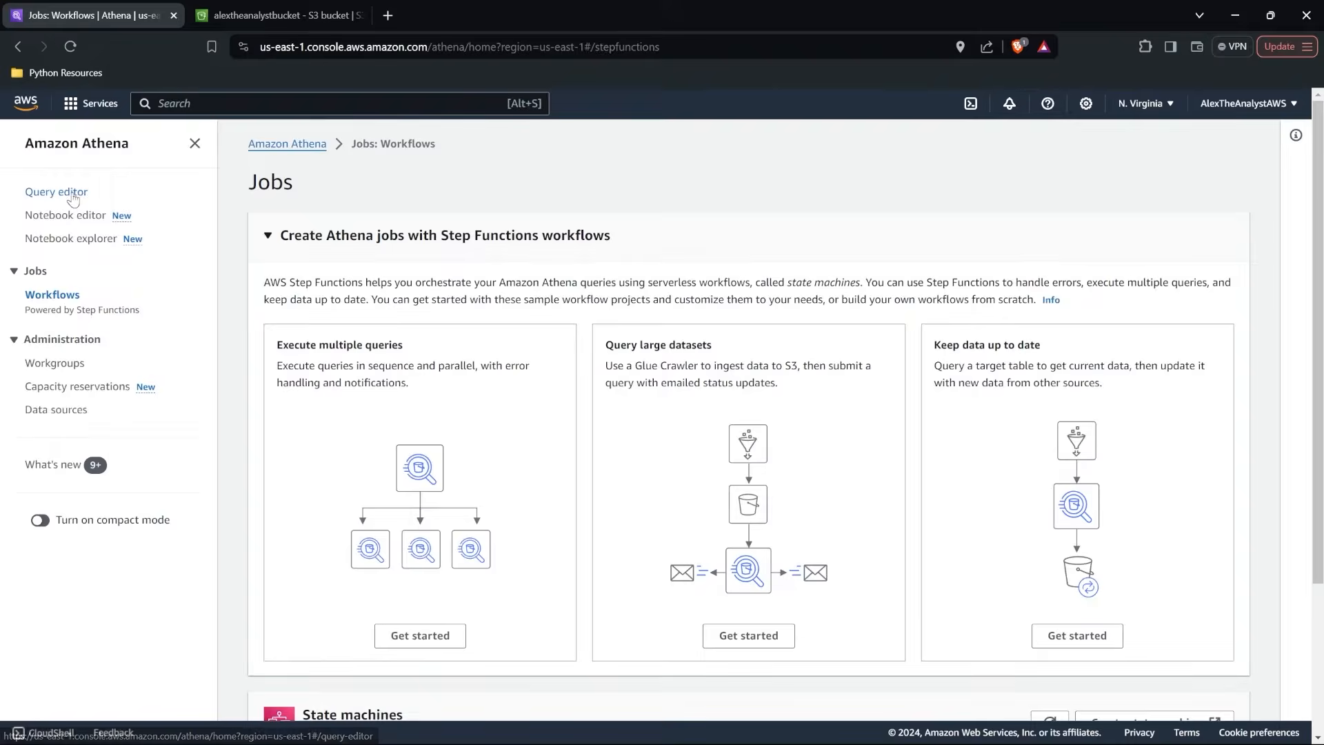
{"action": "left_click", "coordinate": [66, 194]}
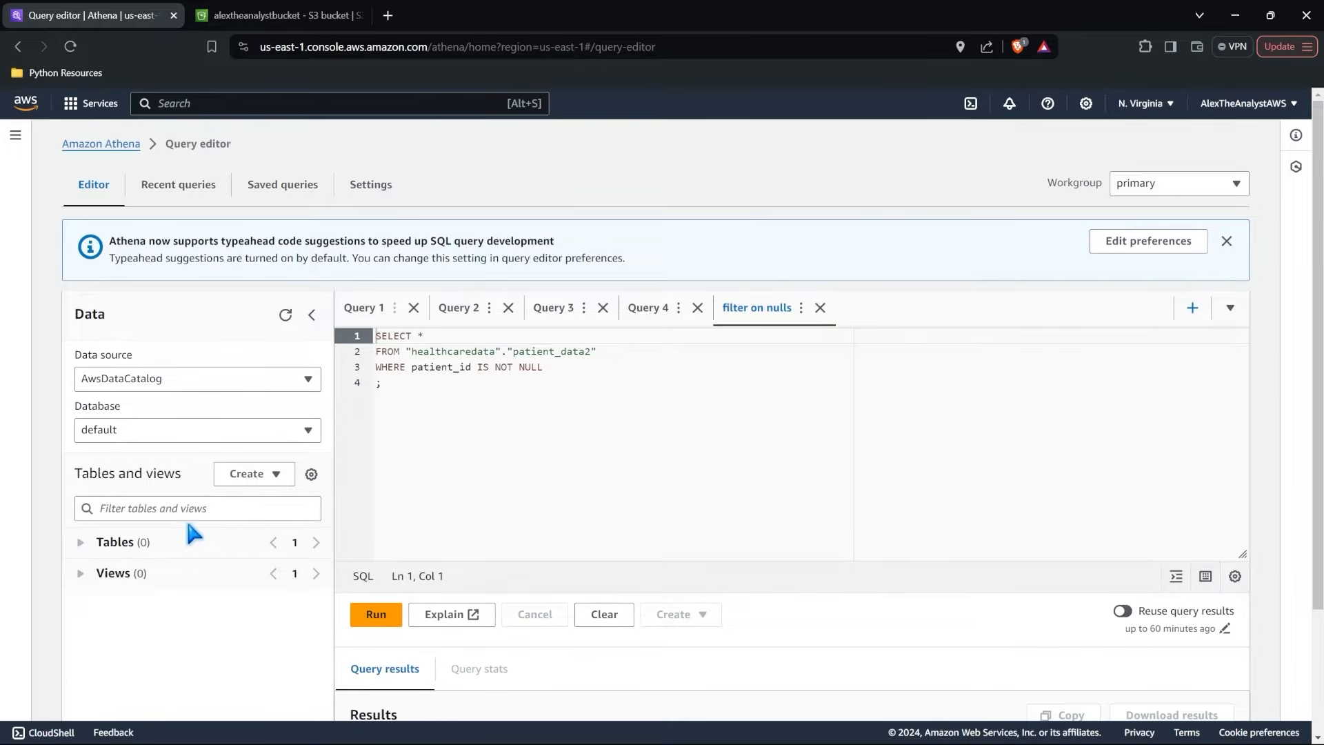
{"action": "left_click", "coordinate": [633, 392]}
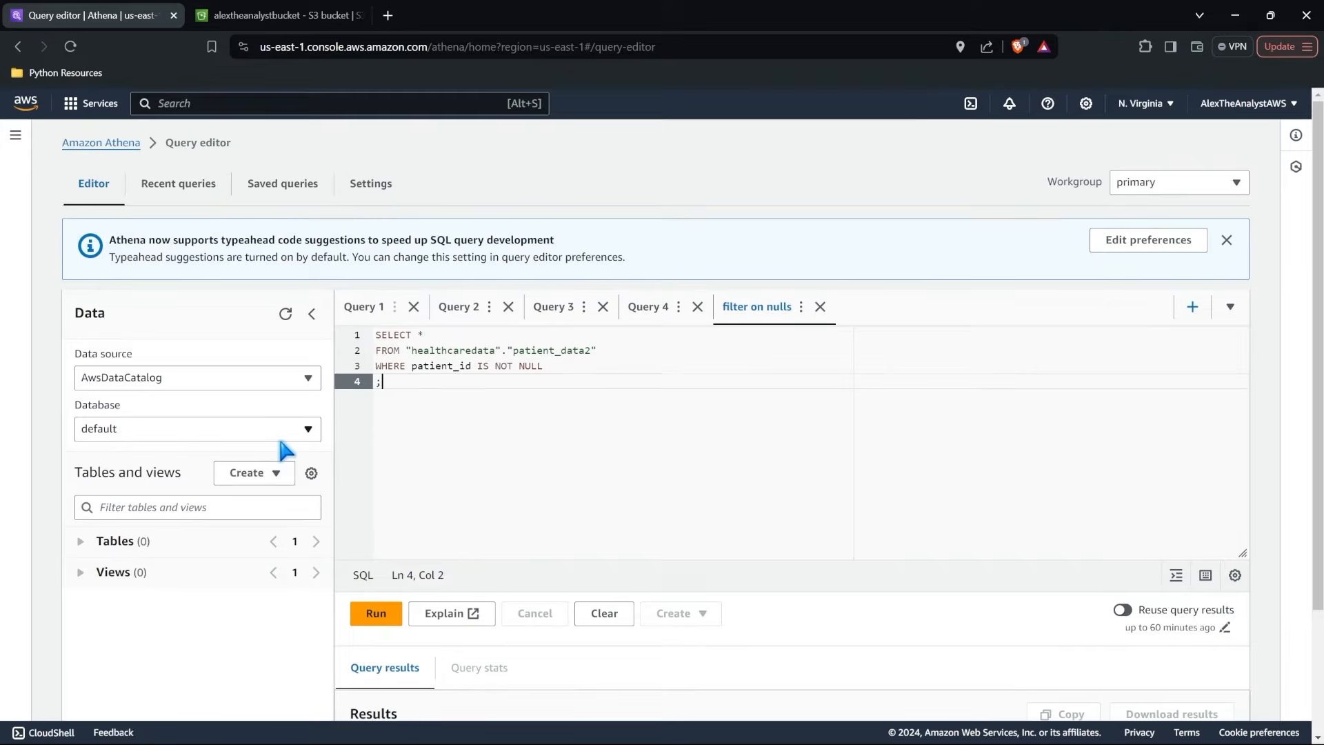
{"action": "scroll", "coordinate": [280, 442], "scroll_direction": "down", "scroll_amount": 3}
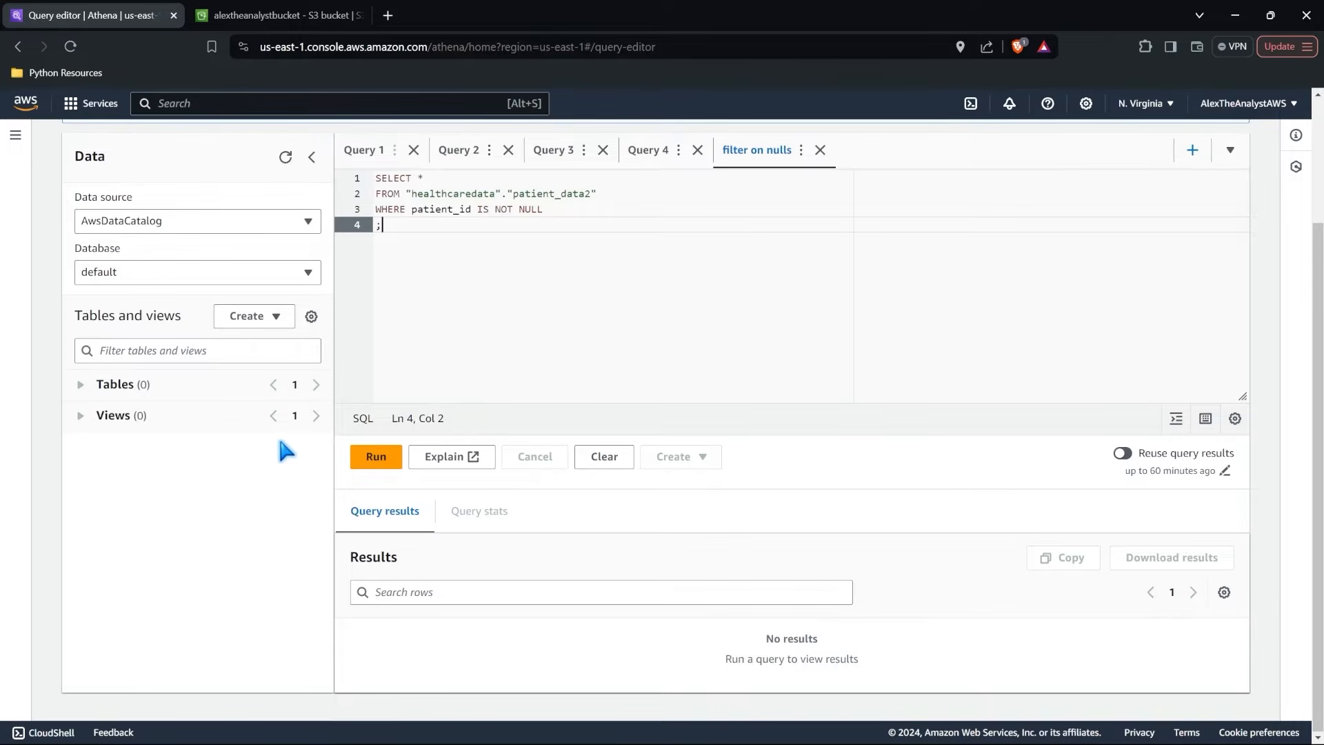
{"action": "scroll", "coordinate": [493, 386], "scroll_direction": "up", "scroll_amount": 3}
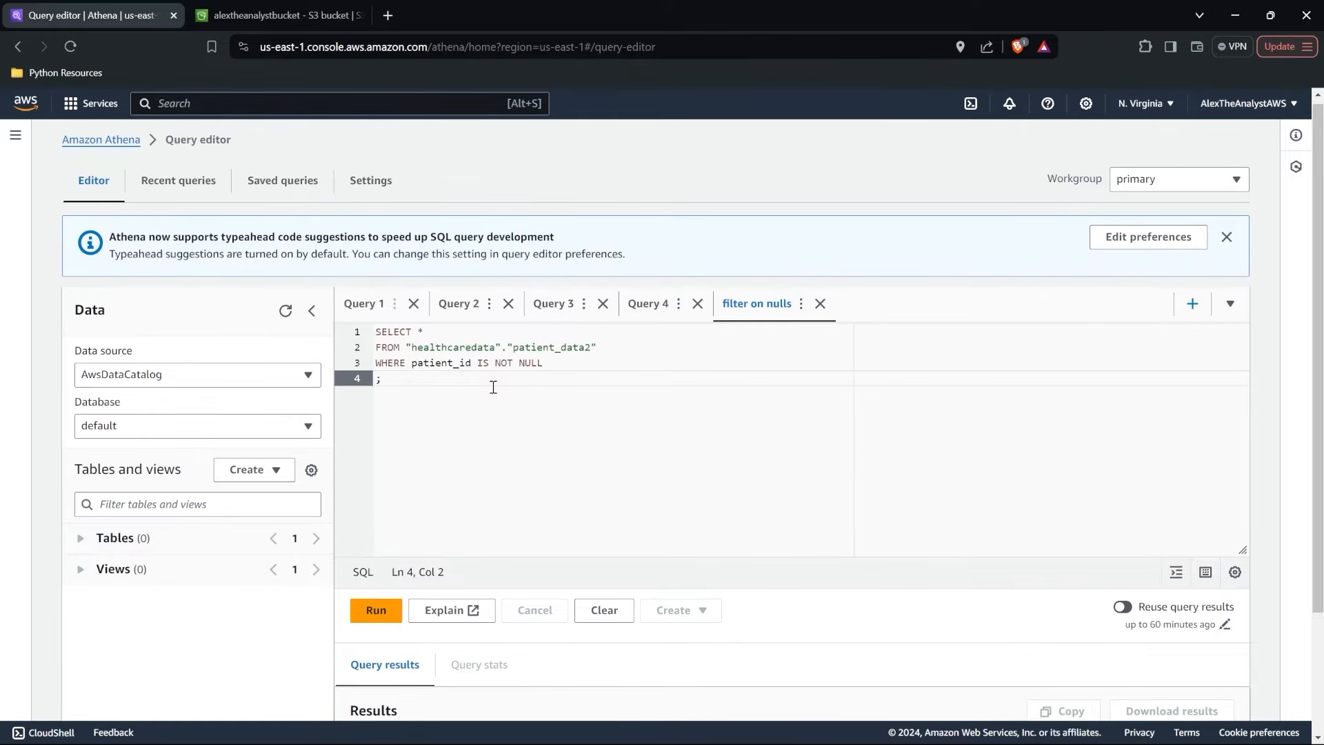
Check the folders at the root of alextheanalystbucket in S3 and switch back to Athena.
{"action": "left_click", "coordinate": [270, 12]}
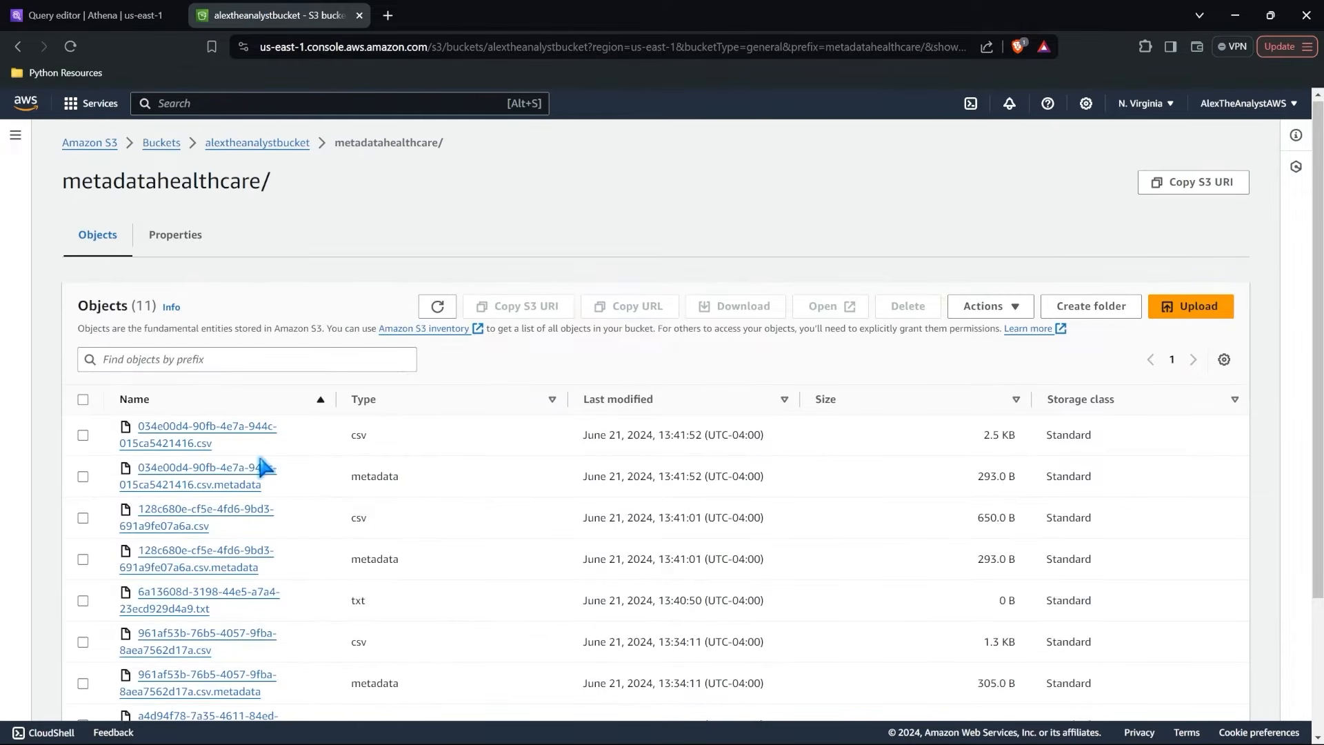
{"action": "left_click", "coordinate": [257, 139]}
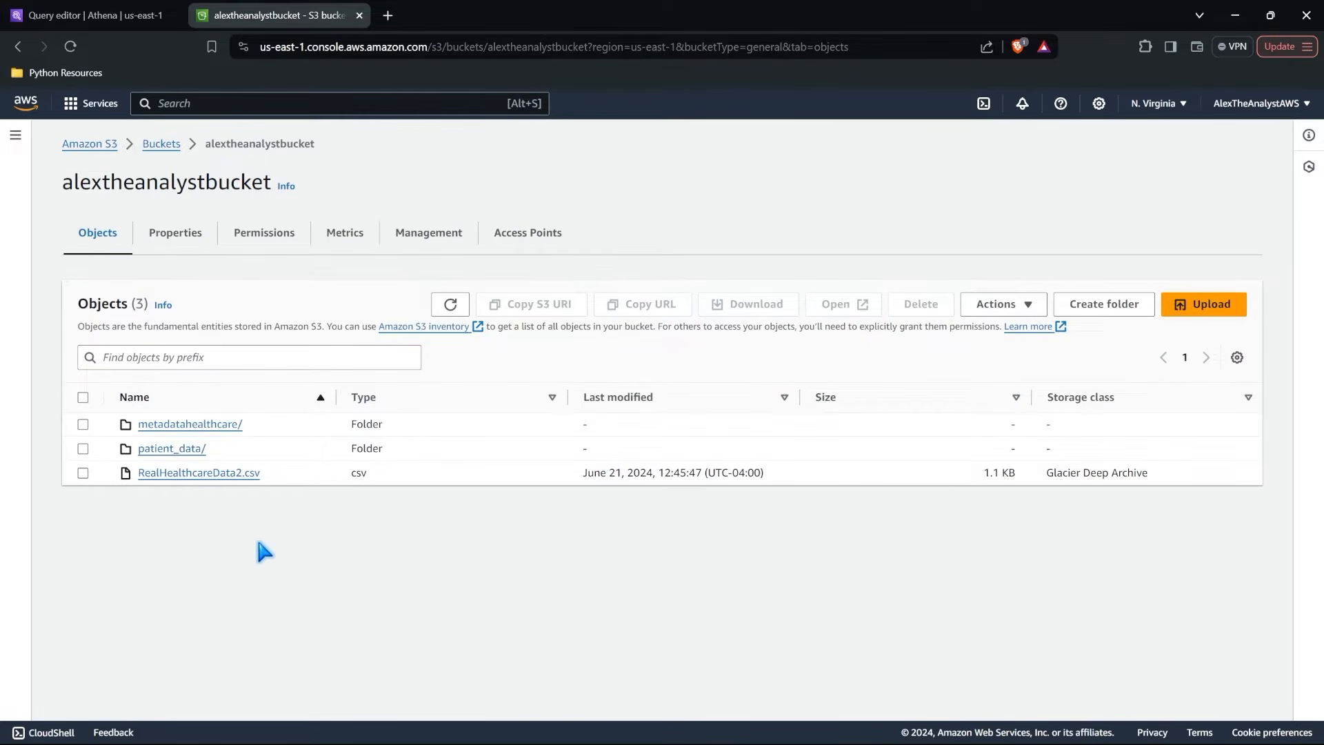
{"action": "left_click", "coordinate": [103, 15]}
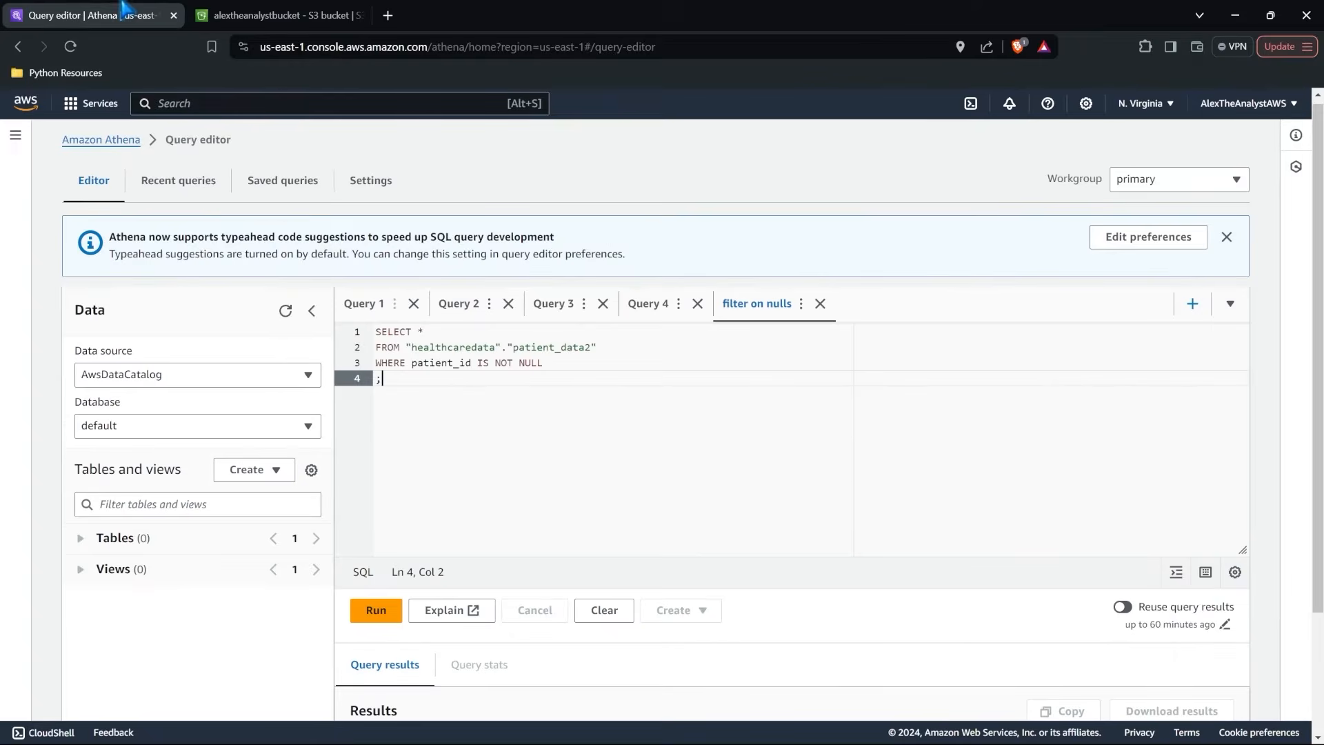
Set the Athena query editor's database to healthcaredata.
{"action": "scroll", "coordinate": [498, 429], "scroll_direction": "down", "scroll_amount": 1}
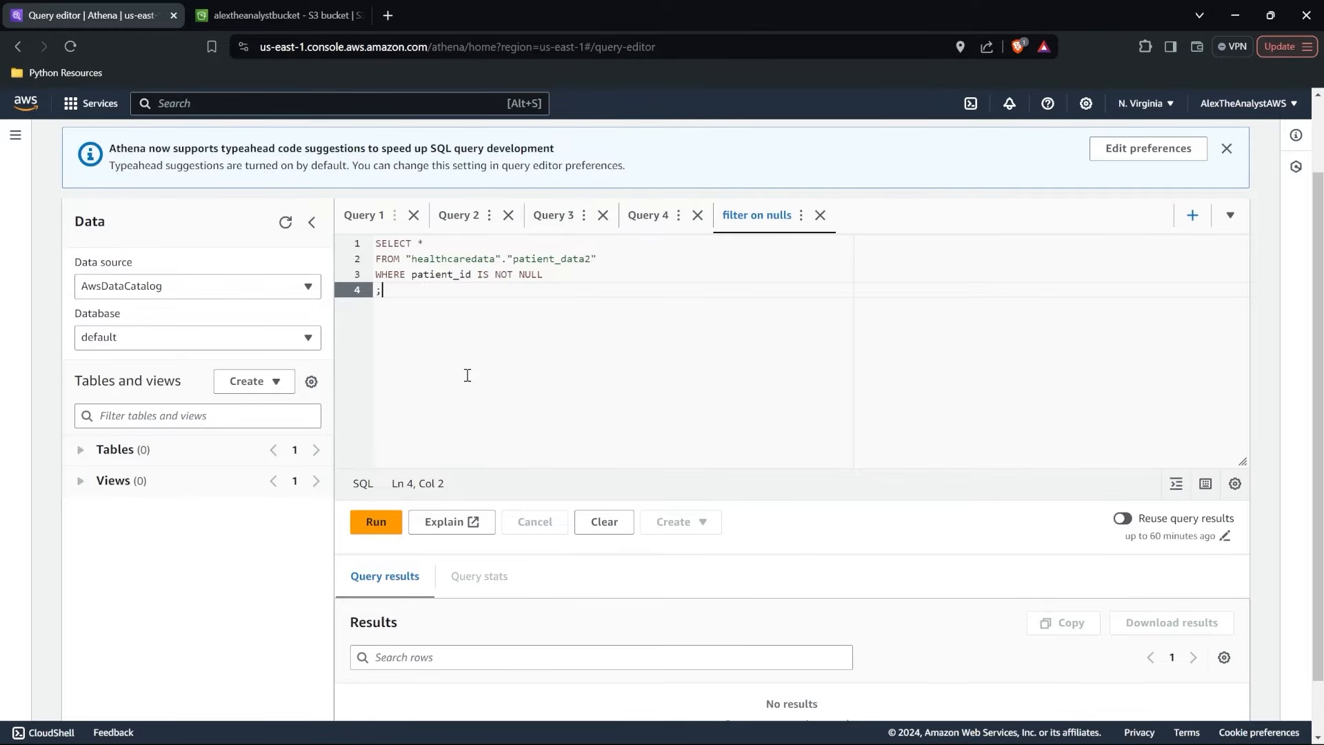
{"action": "scroll", "coordinate": [468, 375], "scroll_direction": "up", "scroll_amount": 2}
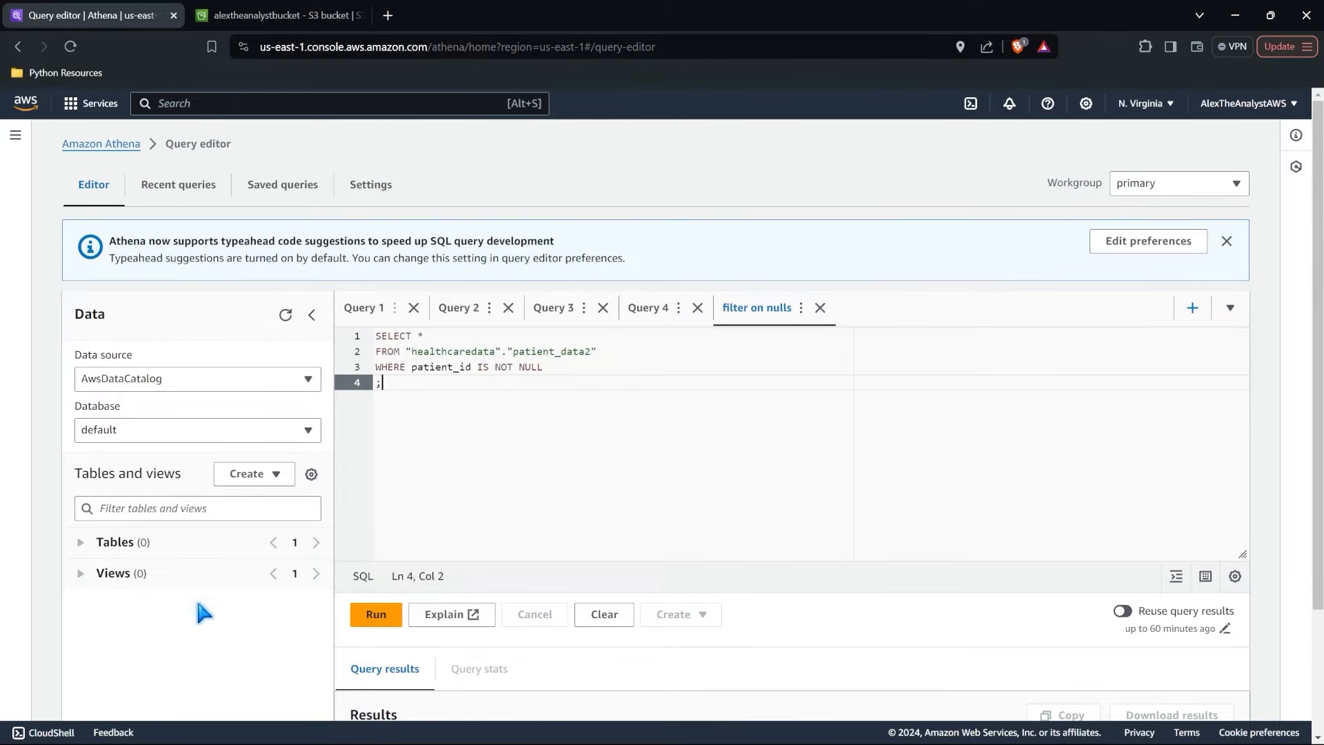
{"action": "left_click", "coordinate": [259, 432]}
{"action": "left_click", "coordinate": [124, 499]}
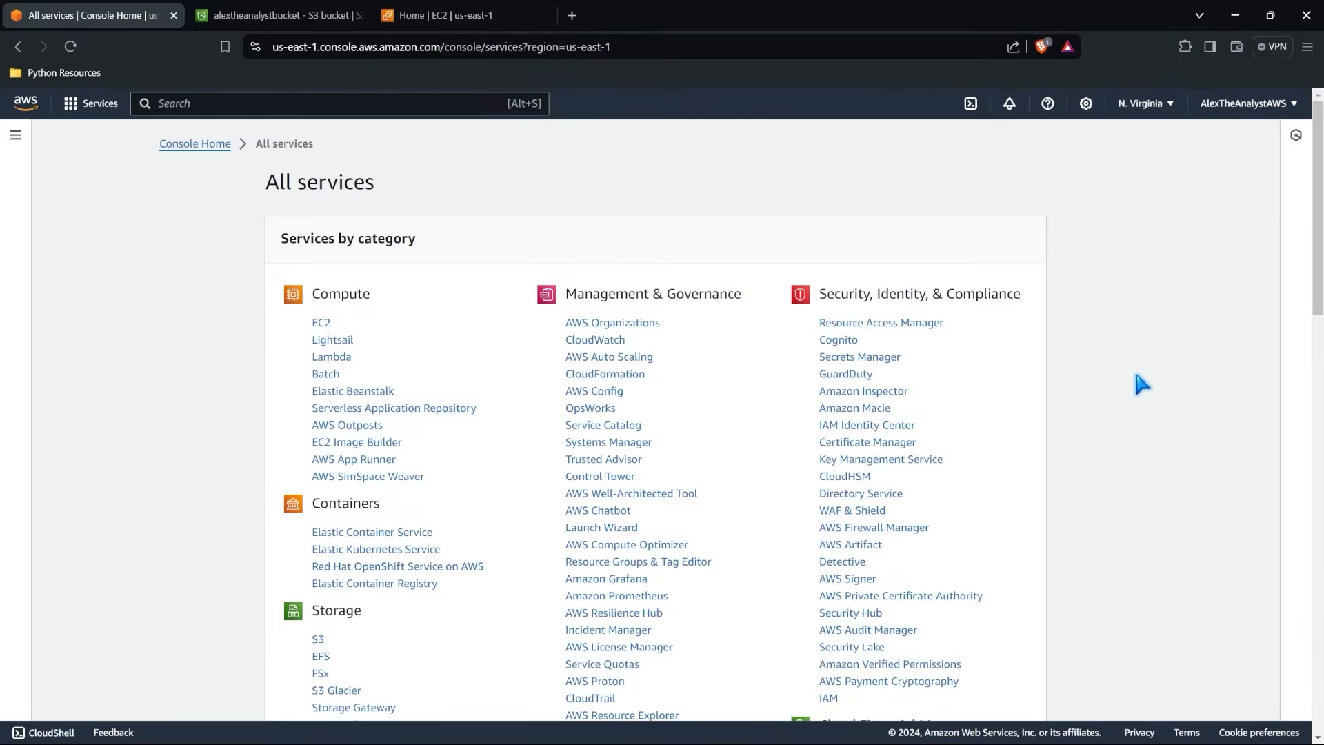
Find AWS Glue DataBrew among the Analytics services in the list of all AWS services and open it.
{"action": "scroll", "coordinate": [1137, 376], "scroll_direction": "down", "scroll_amount": 5}
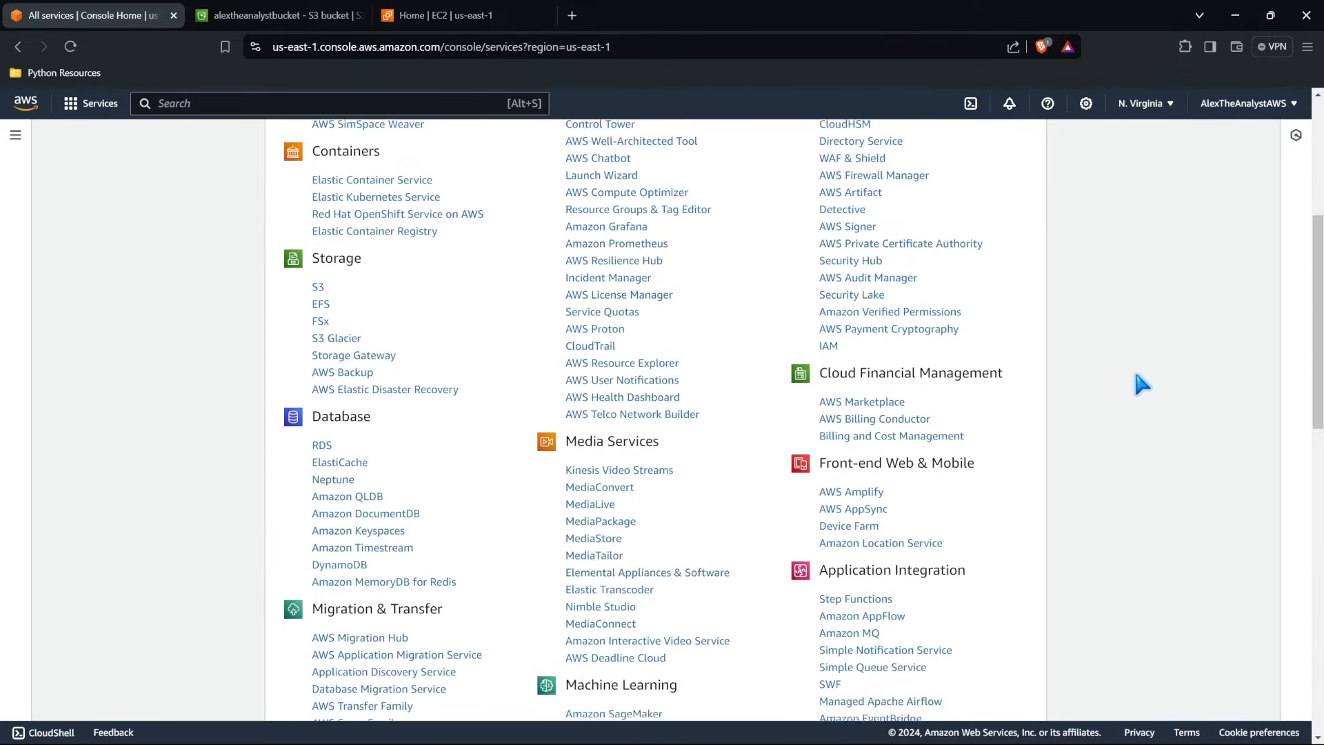
{"action": "scroll", "coordinate": [1137, 375], "scroll_direction": "down", "scroll_amount": 12}
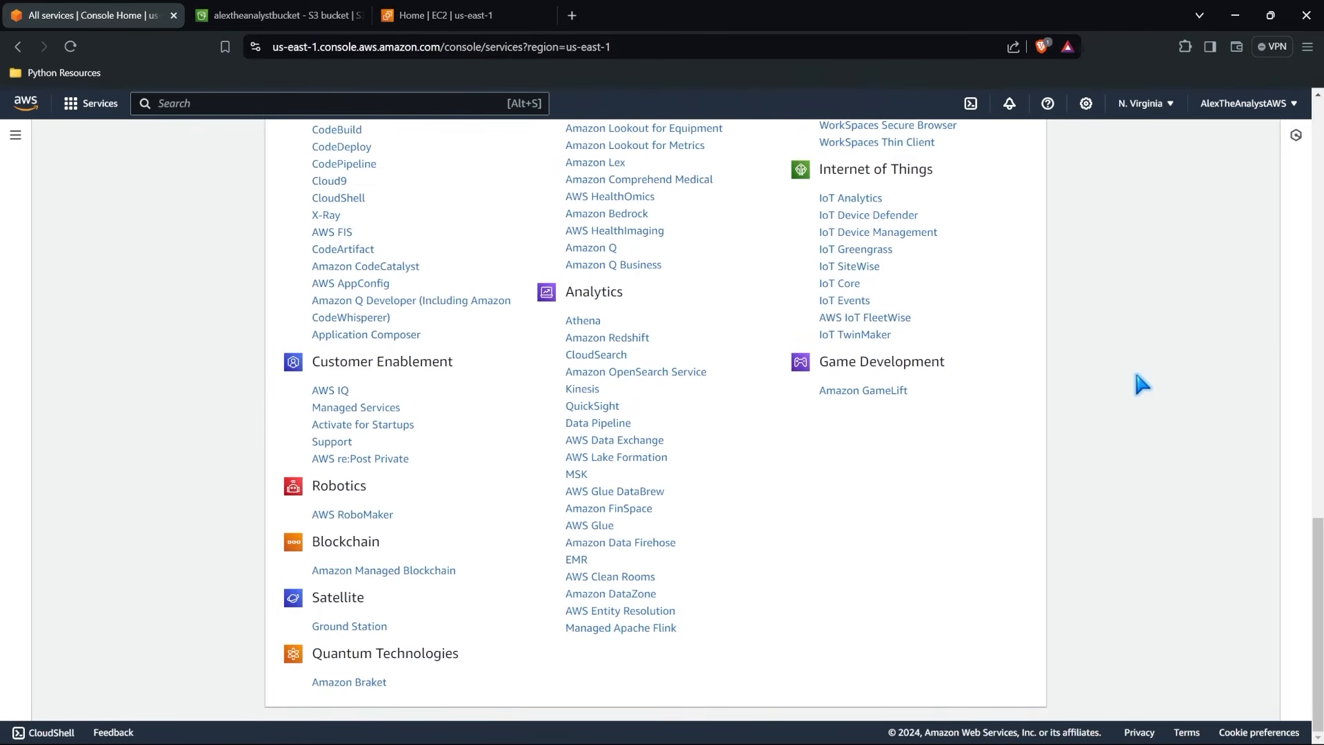
{"action": "left_click", "coordinate": [616, 492]}
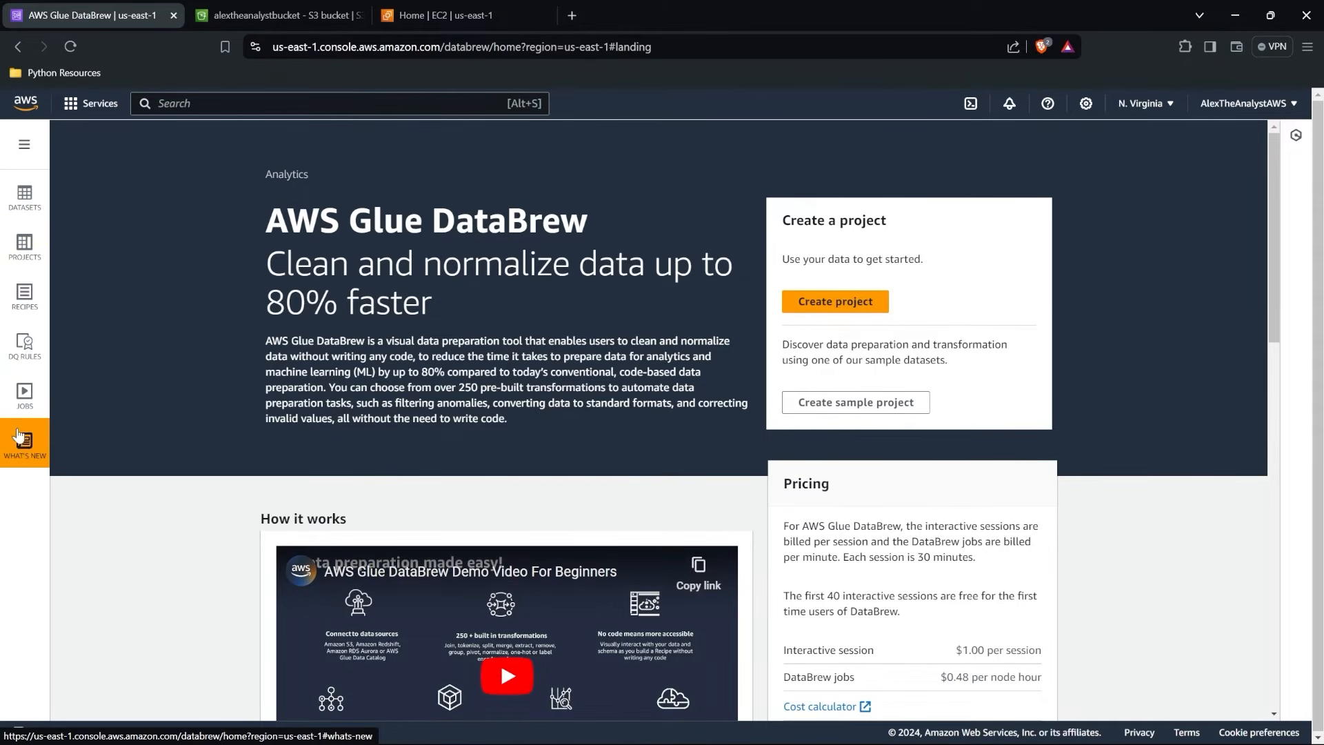
Review the AWS Glue DataBrew landing page, including its description, how it works, benefits and pricing.
{"action": "scroll", "coordinate": [703, 459], "scroll_direction": "down", "scroll_amount": 8}
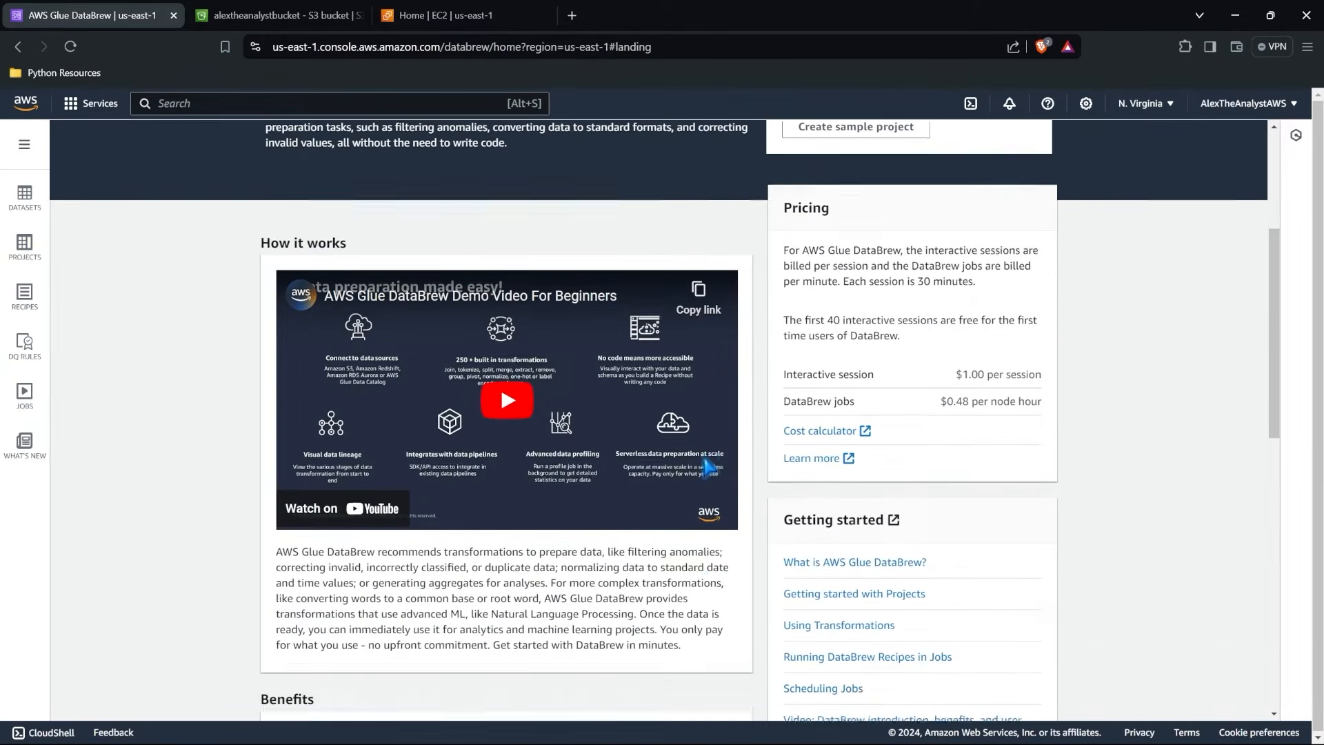
{"action": "scroll", "coordinate": [703, 458], "scroll_direction": "down", "scroll_amount": 3}
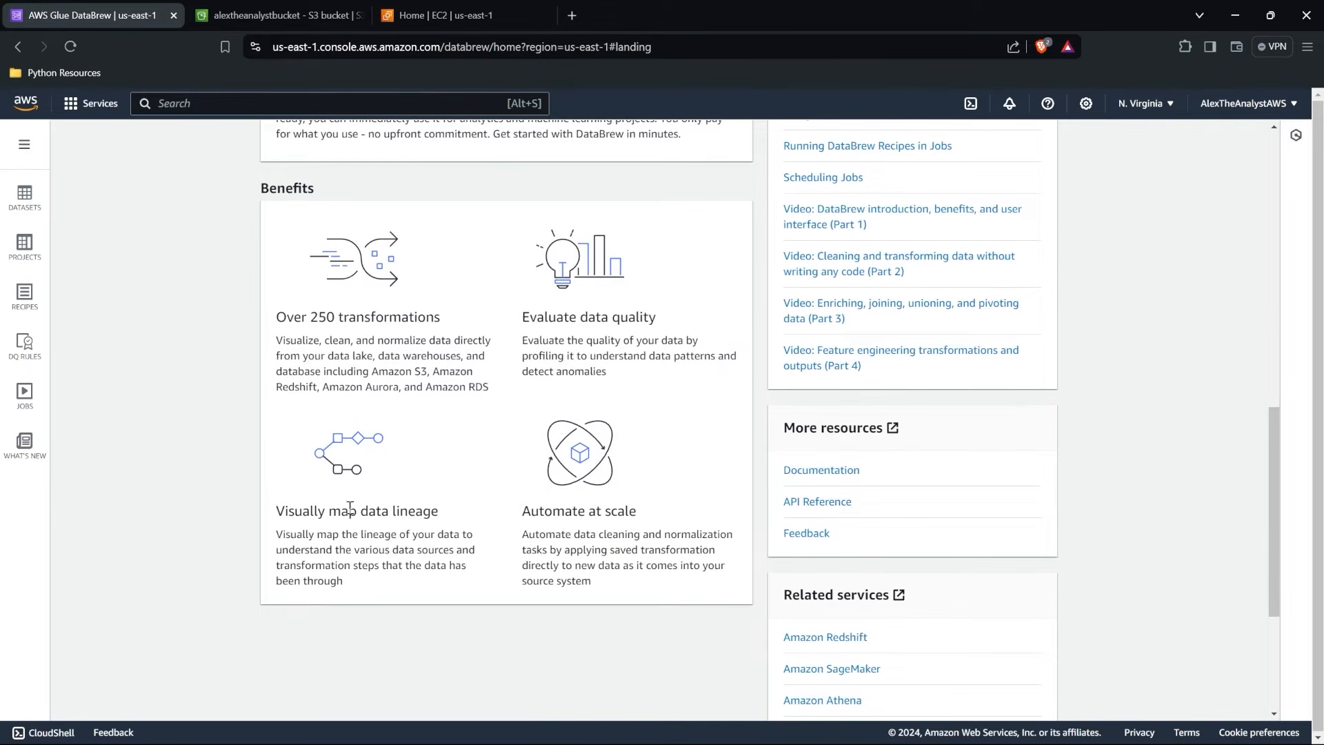
{"action": "scroll", "coordinate": [689, 447], "scroll_direction": "up", "scroll_amount": 3}
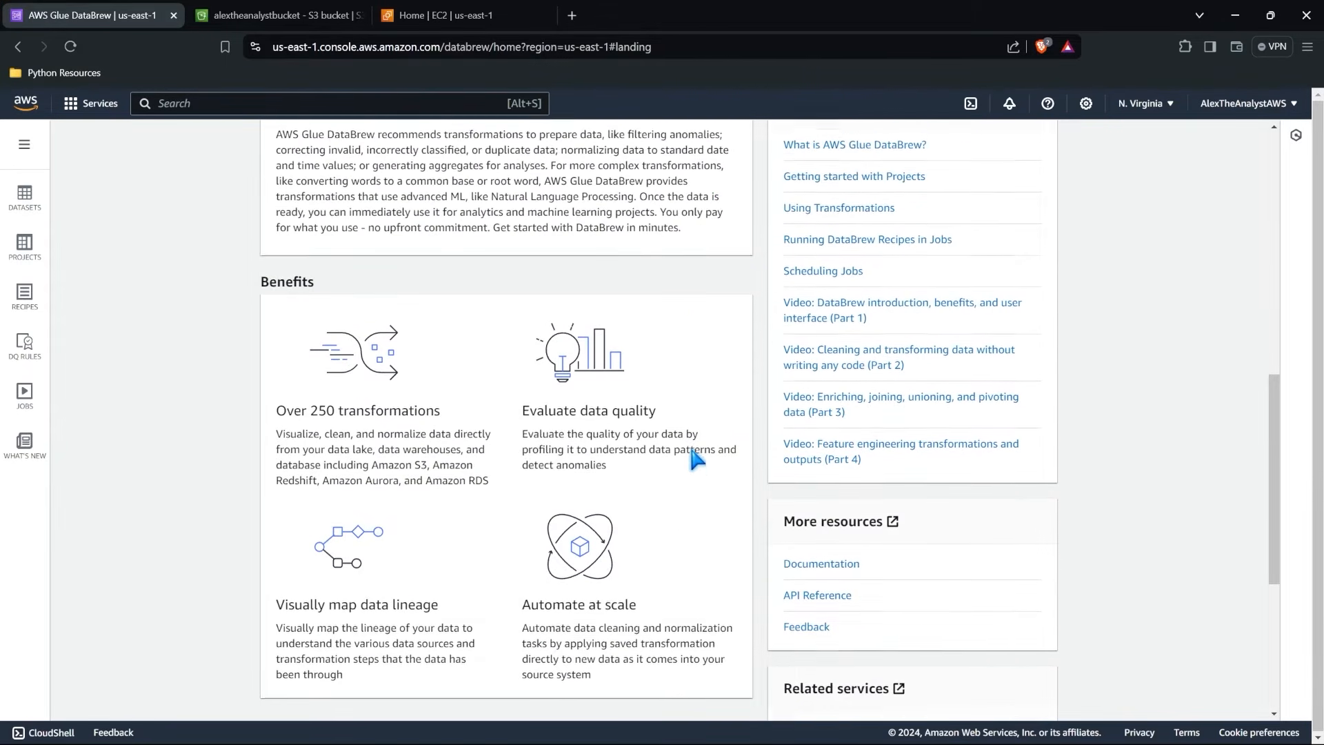
{"action": "scroll", "coordinate": [691, 450], "scroll_direction": "up", "scroll_amount": 8}
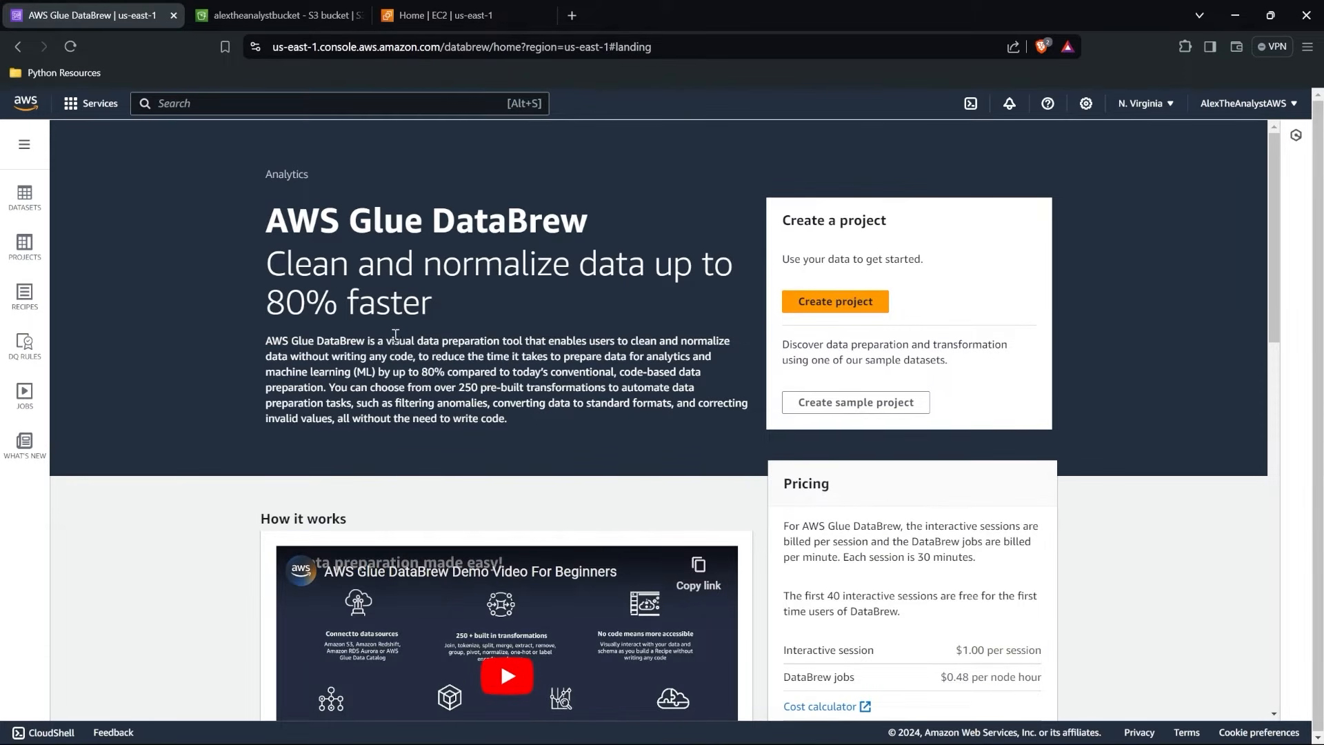
{"action": "left_click_drag", "start_coordinate": [392, 340], "coordinate": [484, 334]}
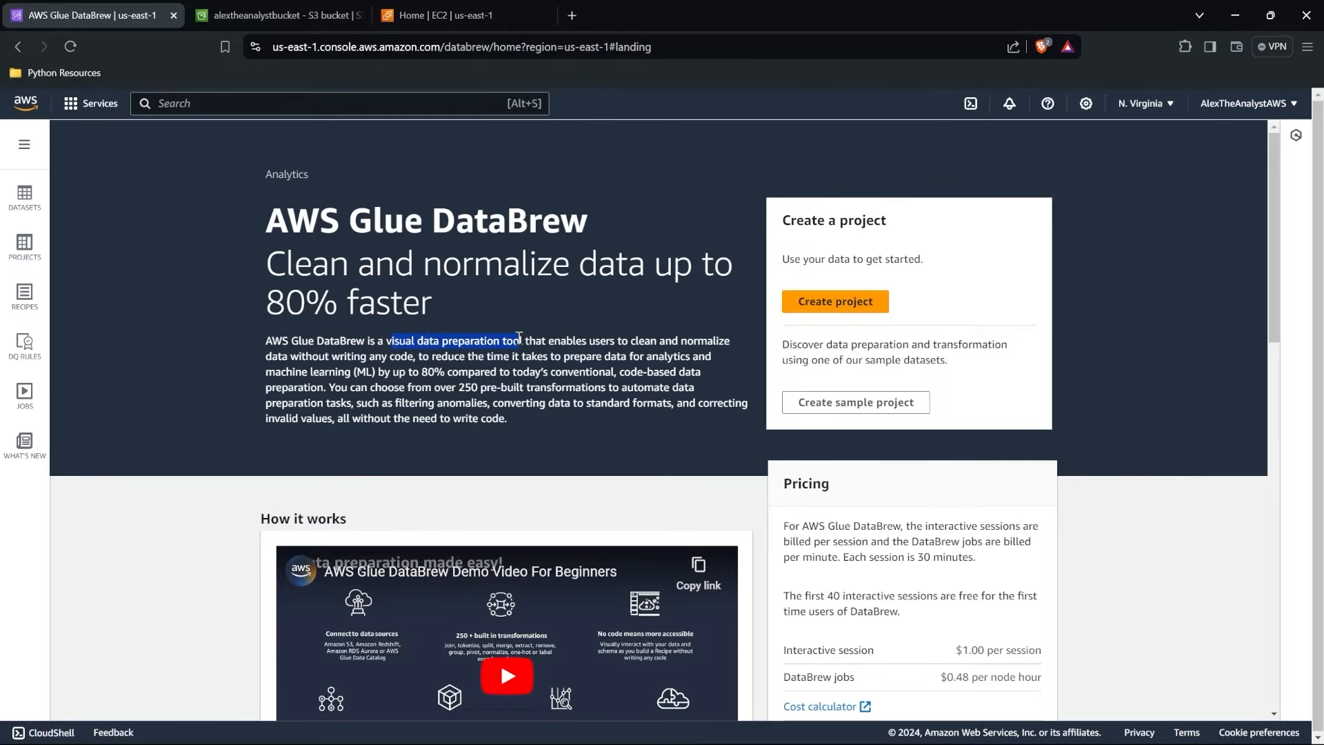
{"action": "left_click", "coordinate": [550, 355]}
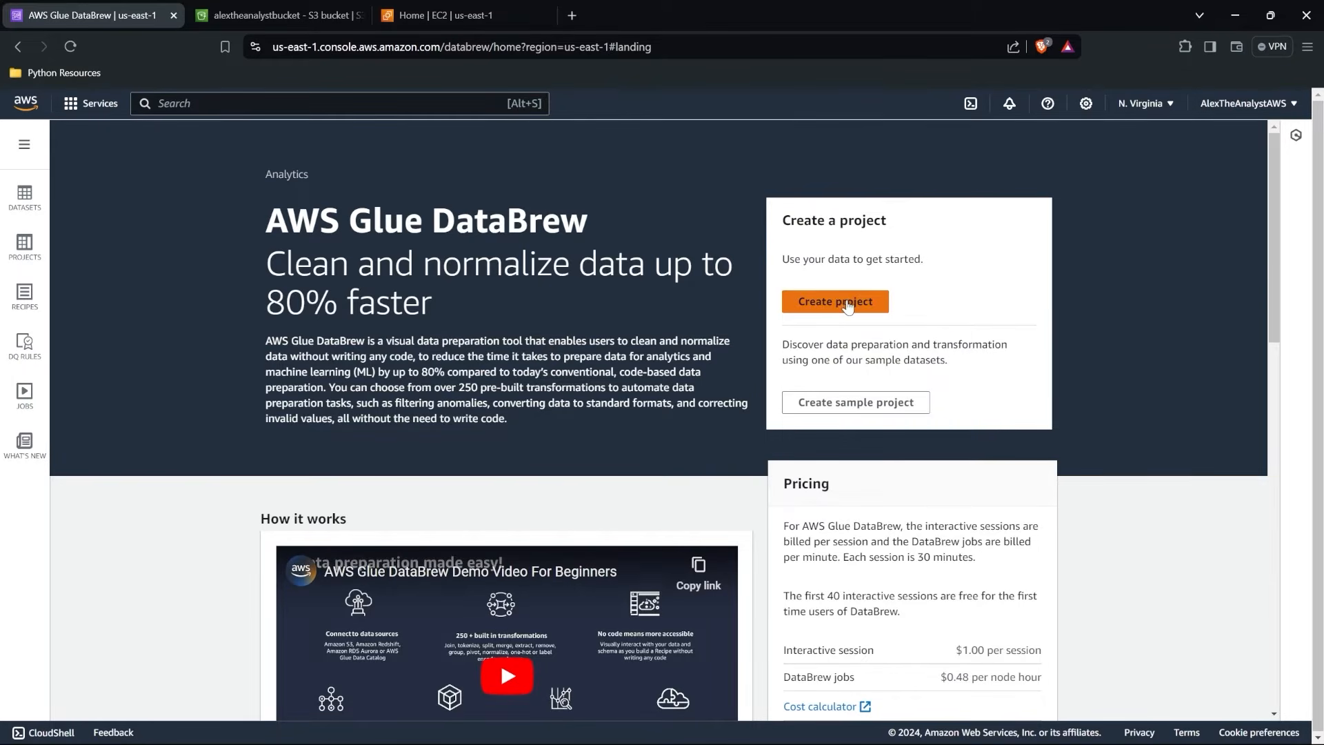
Start a DataBrew sample project and choose the Popular names for babies in 2020 dataset.
{"action": "left_click", "coordinate": [856, 406]}
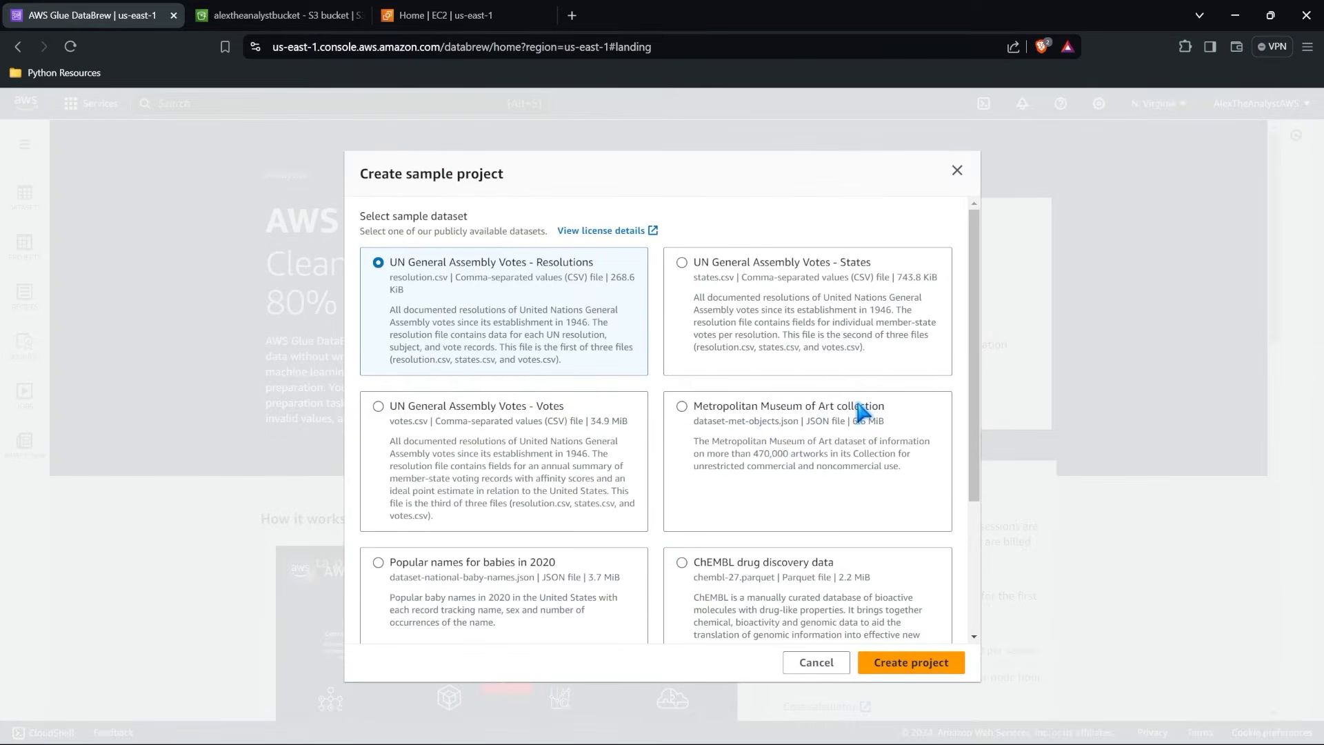
{"action": "scroll", "coordinate": [860, 412], "scroll_direction": "down", "scroll_amount": 2}
{"action": "left_click", "coordinate": [481, 469]}
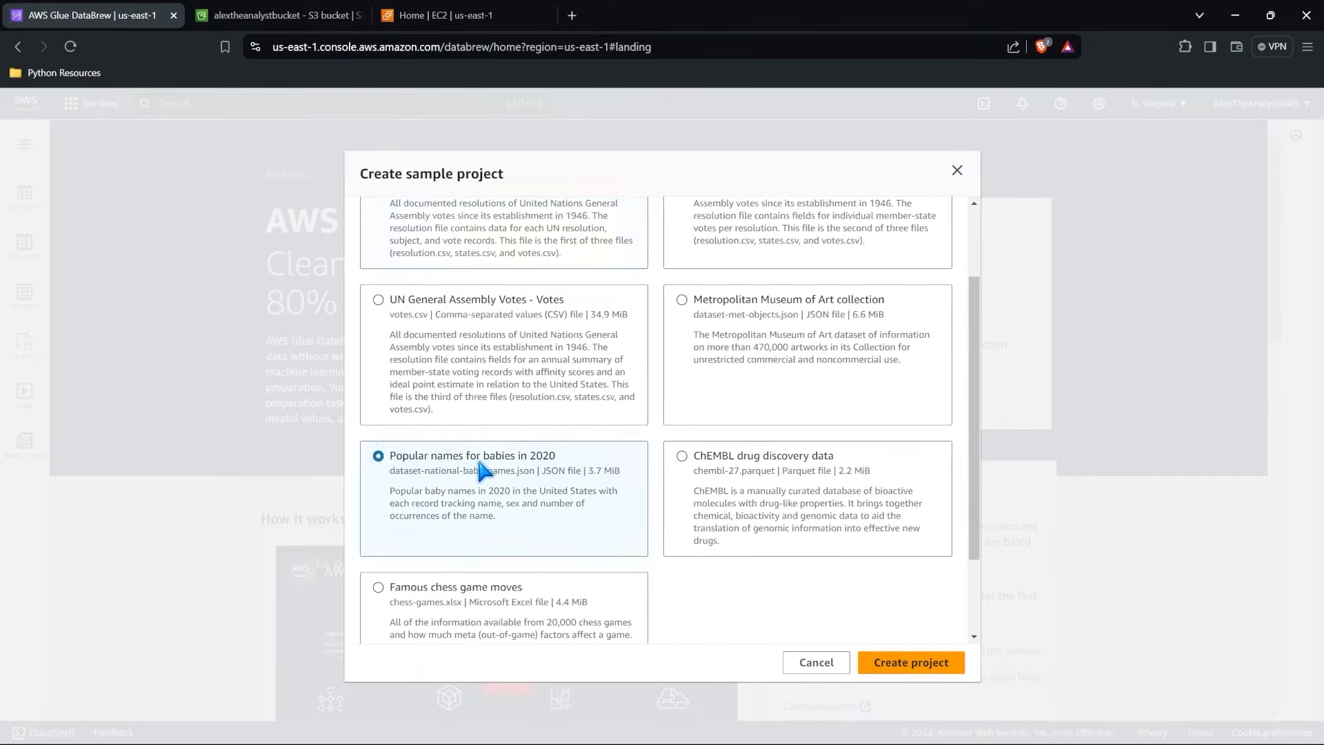
{"action": "scroll", "coordinate": [589, 462], "scroll_direction": "down", "scroll_amount": 2}
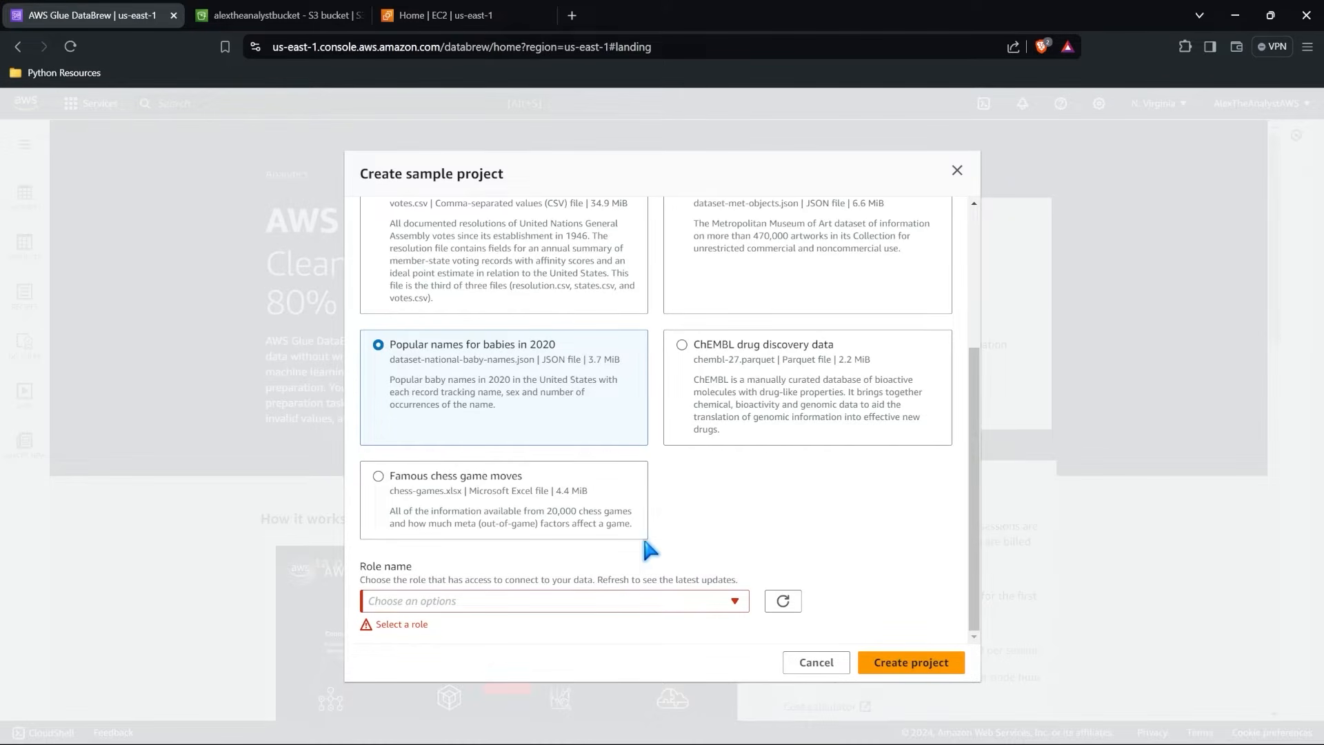
Give the sample project a new IAM role with the suffix alextheanalystdatabrew and create the project.
{"action": "left_click", "coordinate": [628, 605]}
{"action": "left_click", "coordinate": [541, 503]}
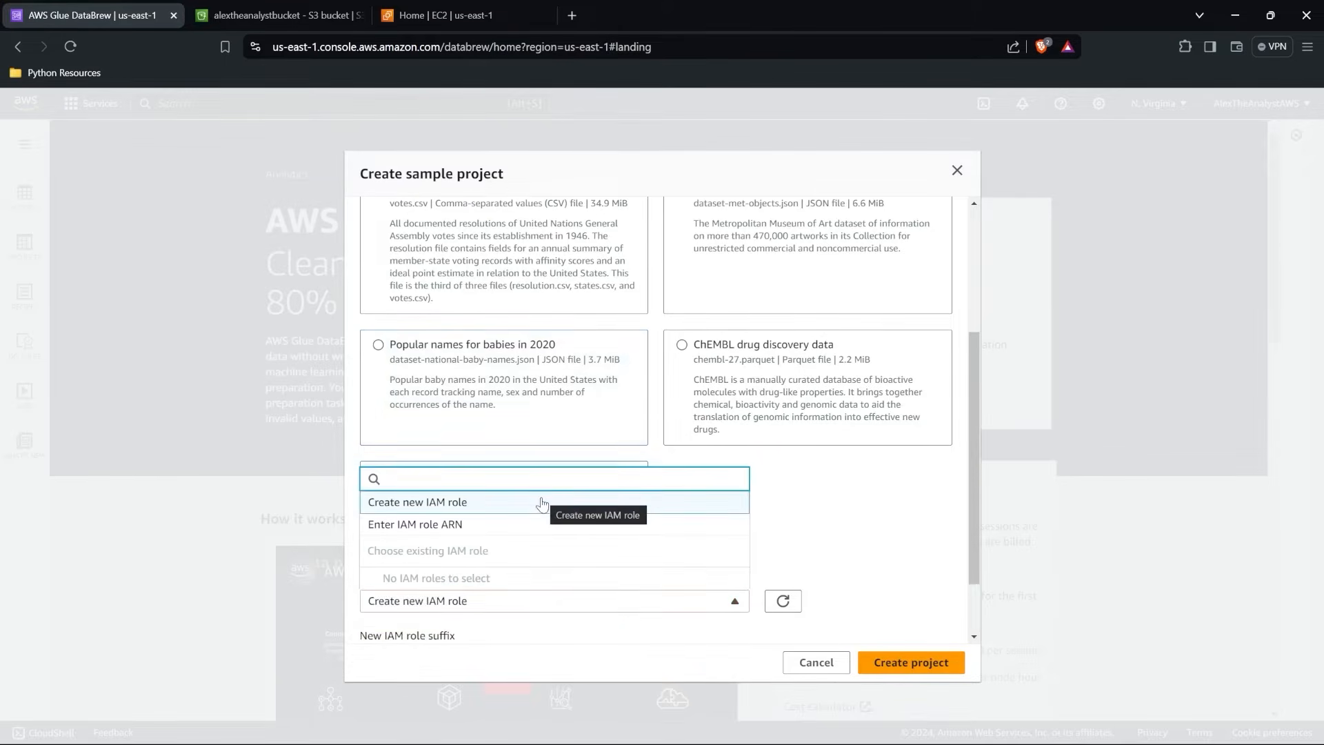
{"action": "left_click", "coordinate": [541, 504]}
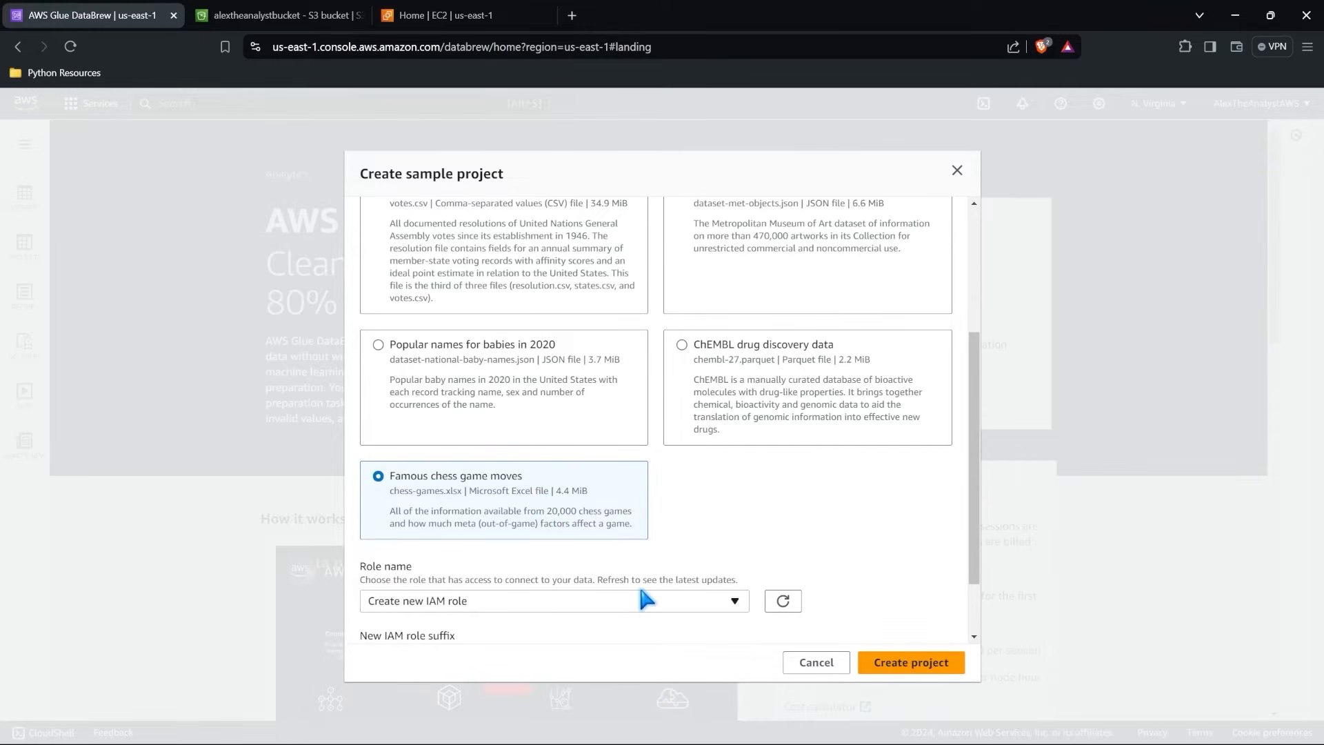
{"action": "scroll", "coordinate": [642, 592], "scroll_direction": "down", "scroll_amount": 1}
{"action": "scroll", "coordinate": [645, 597], "scroll_direction": "down", "scroll_amount": 1}
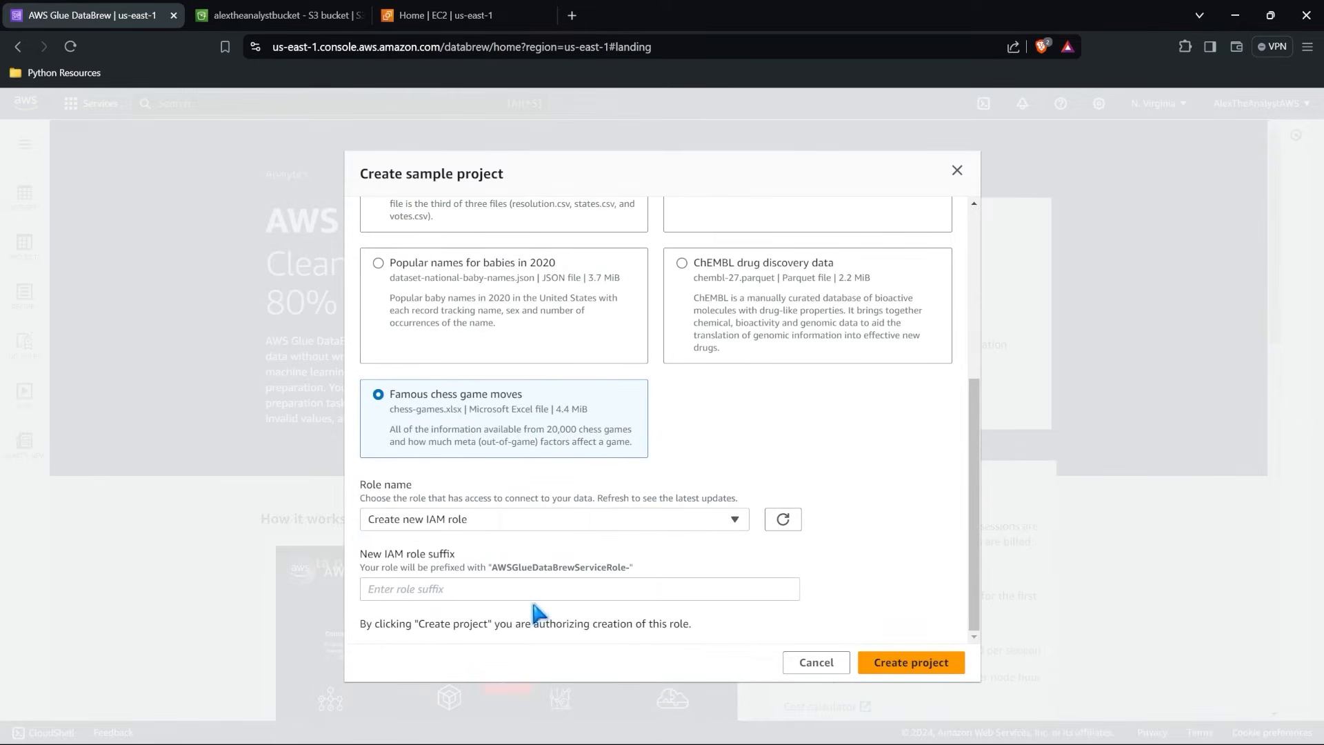
{"action": "left_click", "coordinate": [464, 591]}
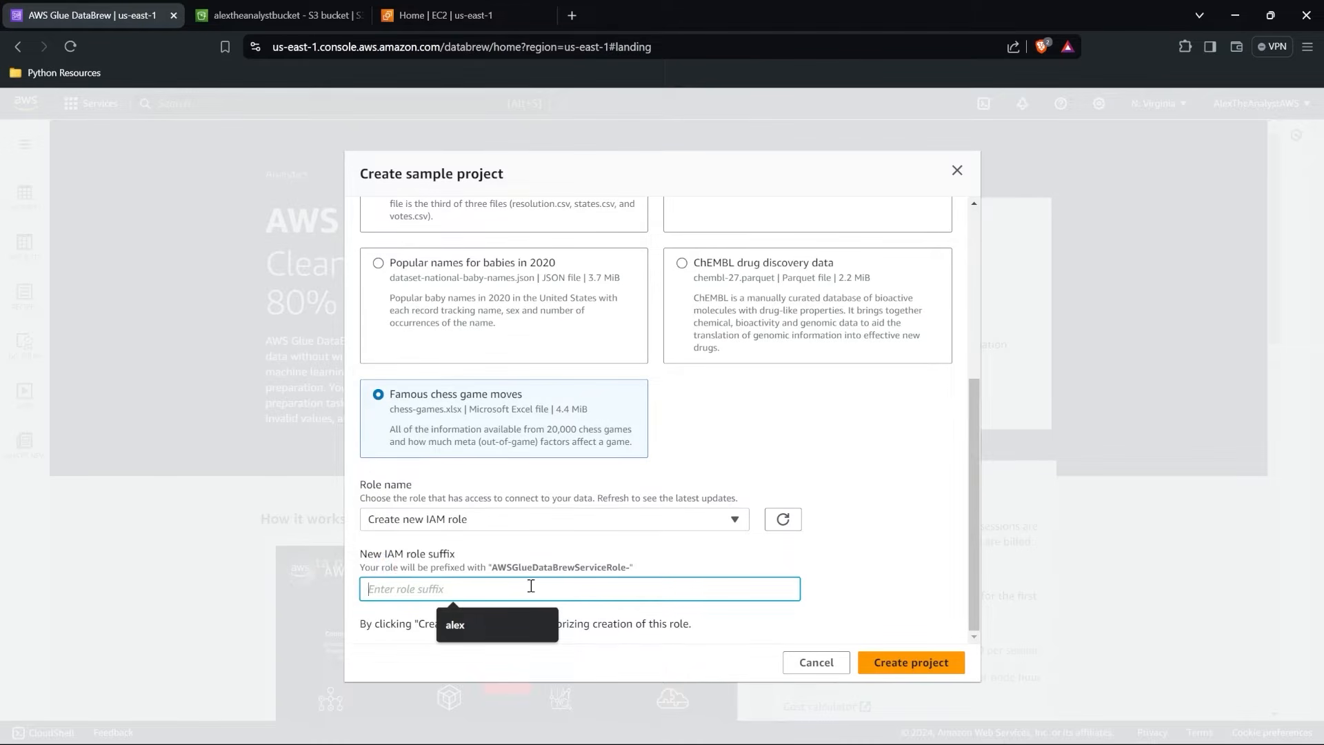
{"action": "left_click_drag", "start_coordinate": [503, 567], "coordinate": [601, 566]}
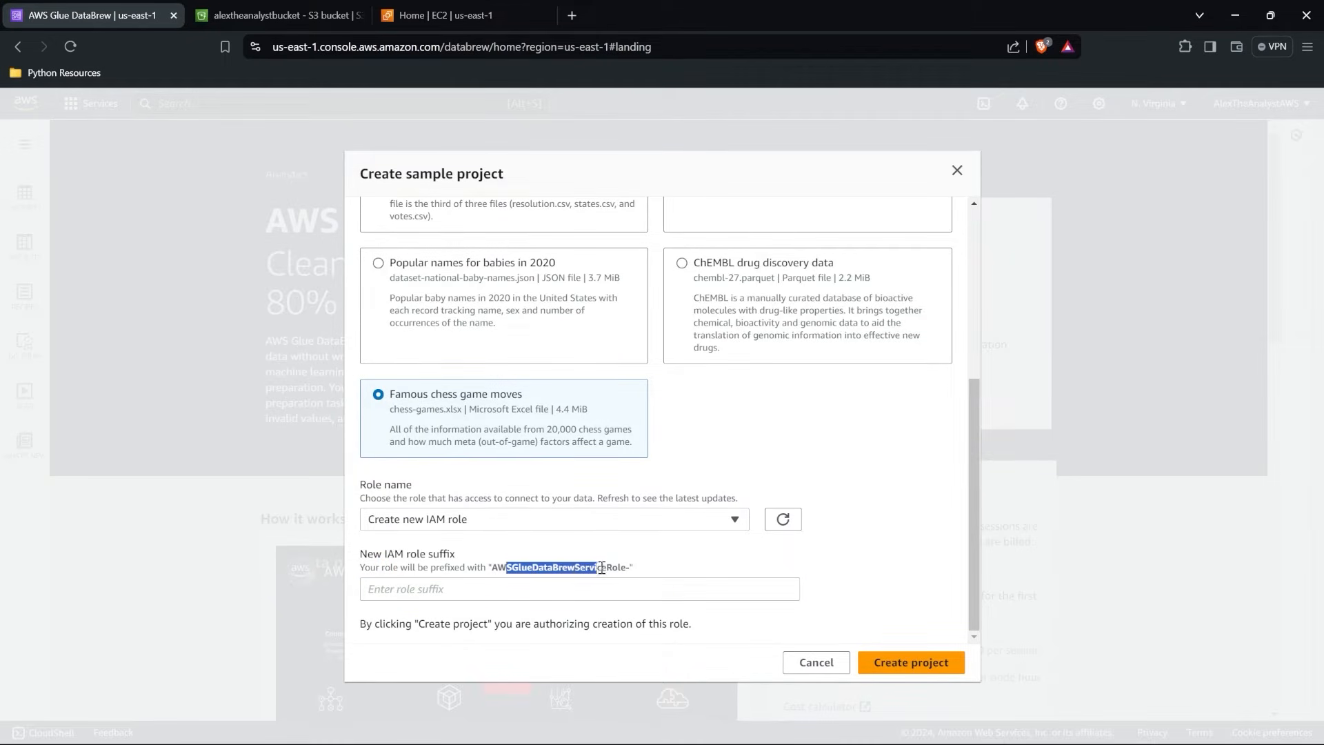
{"action": "left_click", "coordinate": [595, 590]}
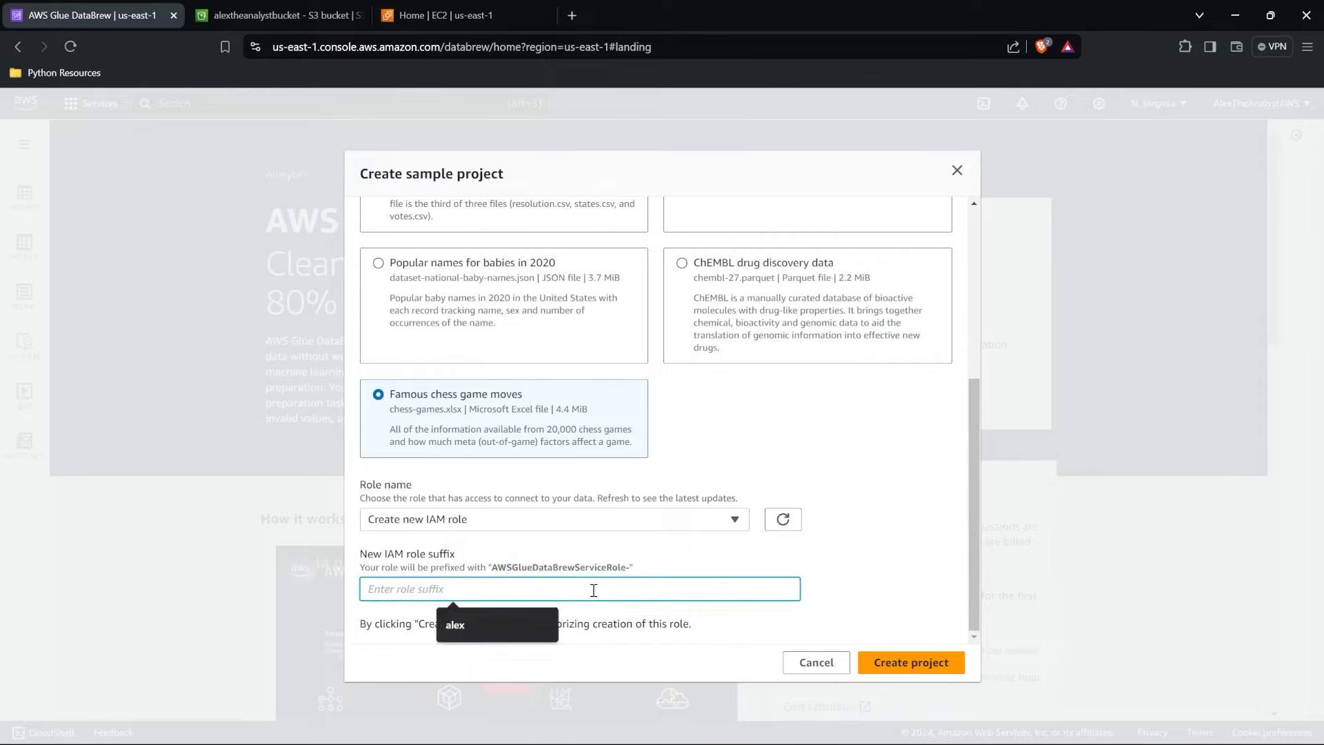
{"action": "type", "text": "alextheanalystdatabrew"}
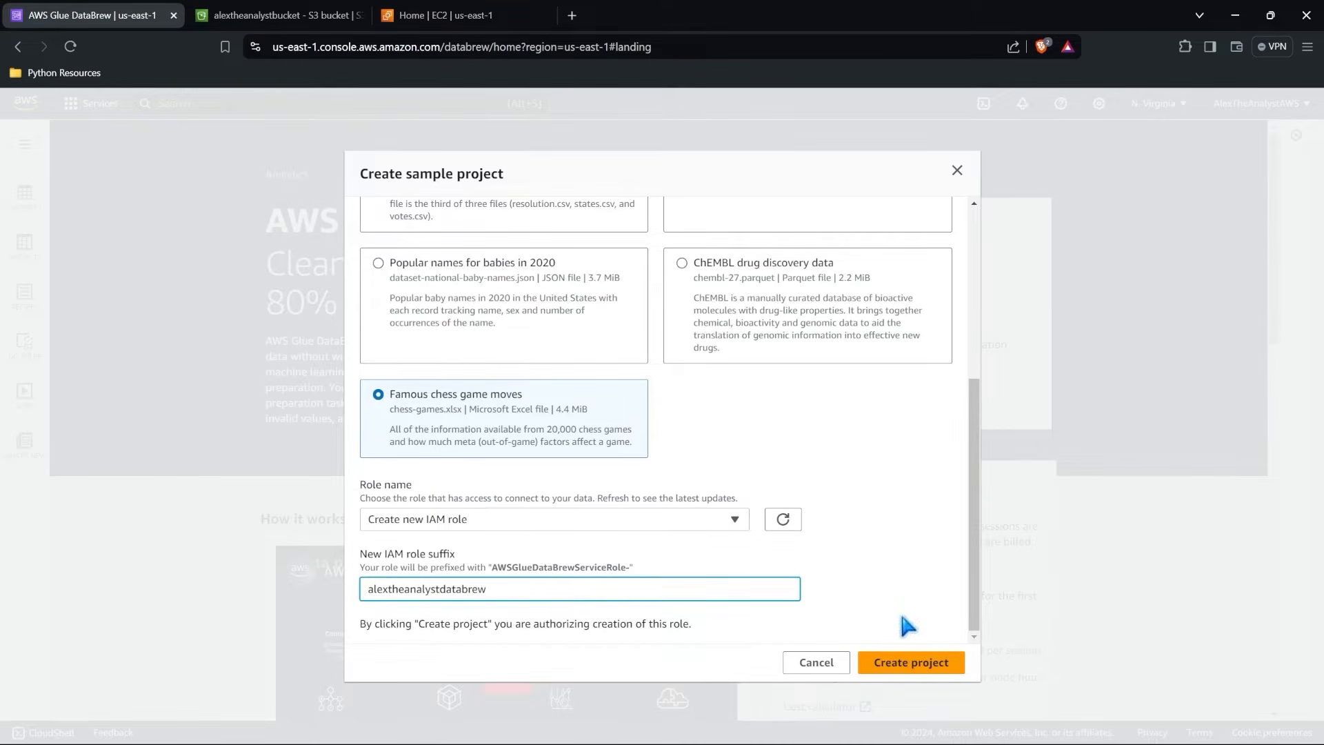
{"action": "left_click", "coordinate": [911, 661]}
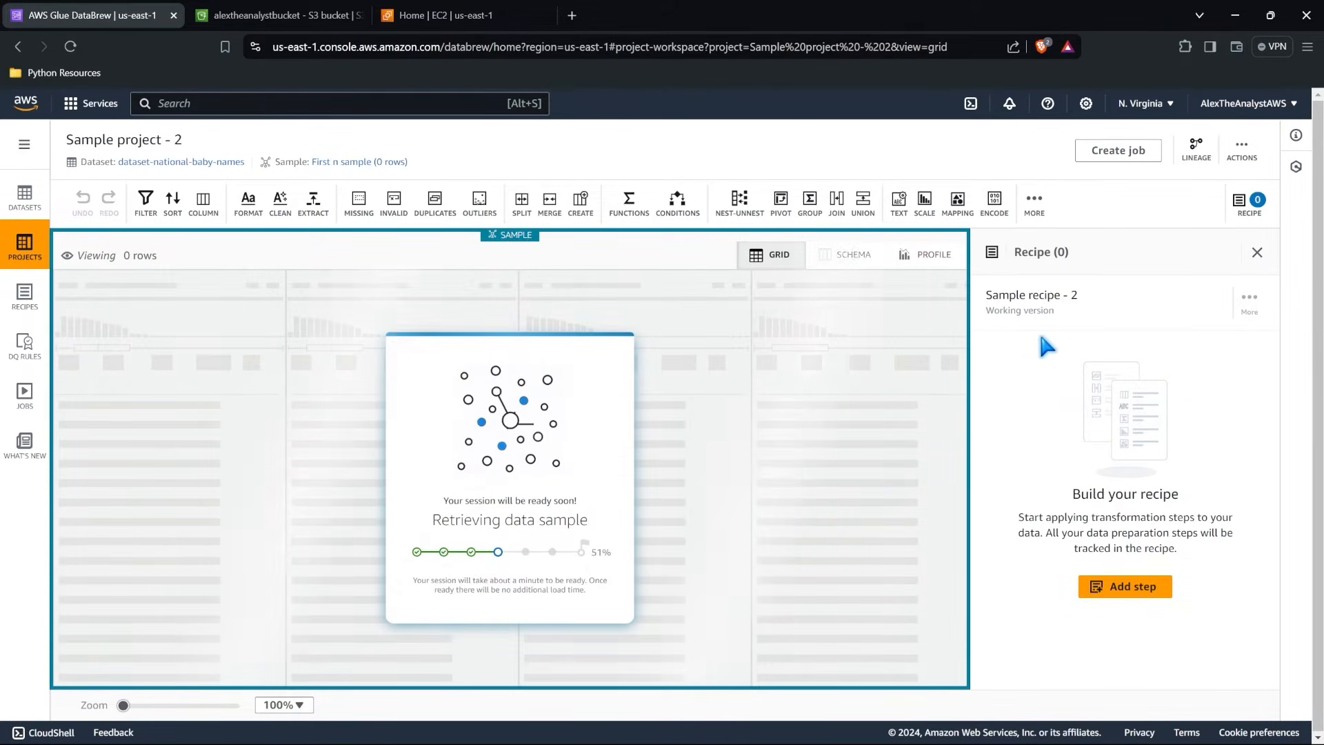
Examine the sample recipe and the baby names data grid, and bring up the available Clean transformations.
{"action": "left_click_drag", "start_coordinate": [1029, 295], "coordinate": [1059, 299]}
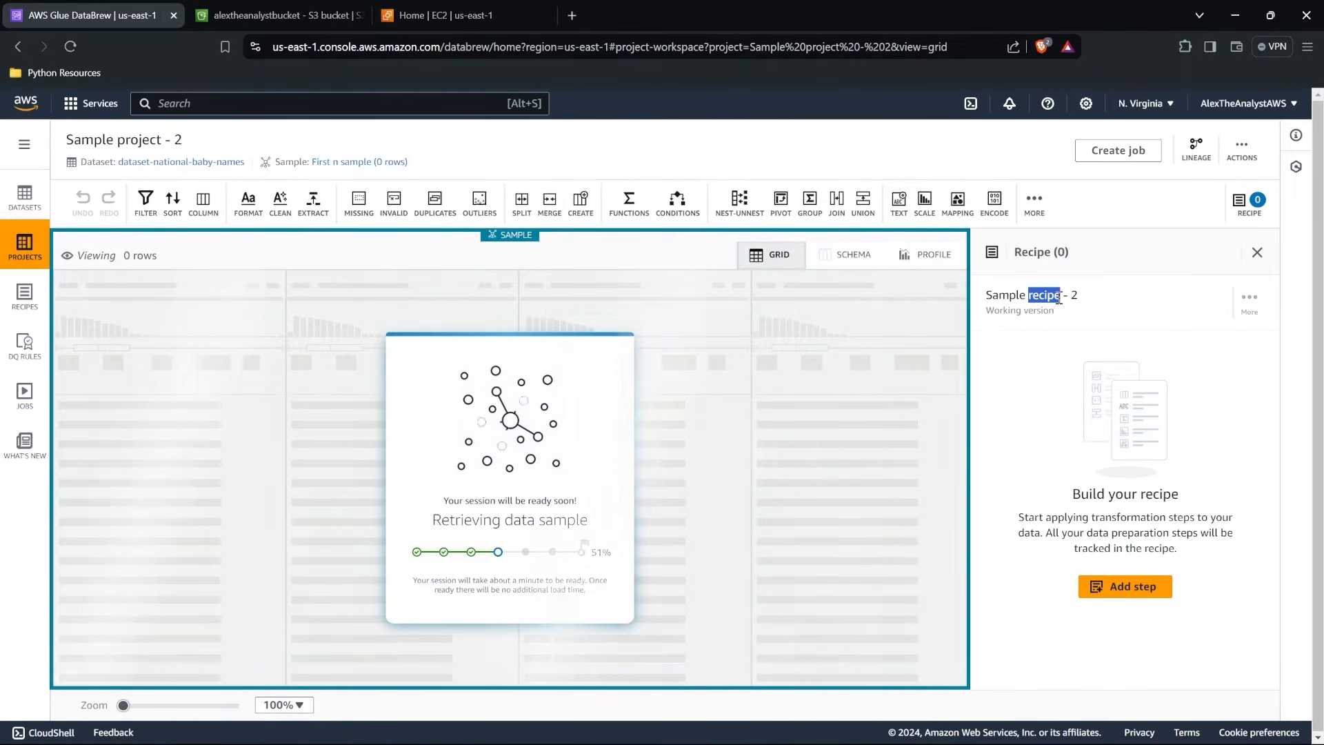
{"action": "left_click", "coordinate": [1031, 376]}
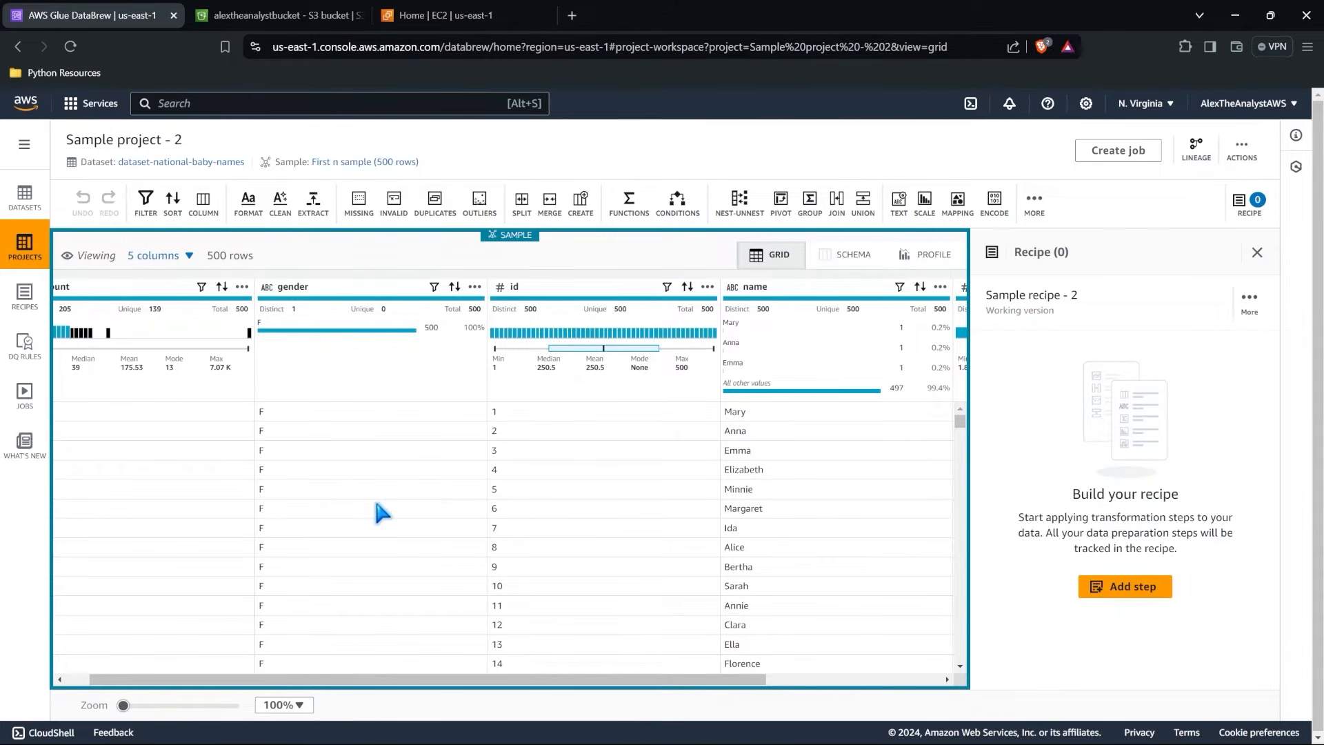
{"action": "scroll", "coordinate": [378, 509], "scroll_direction": "left", "scroll_amount": 1}
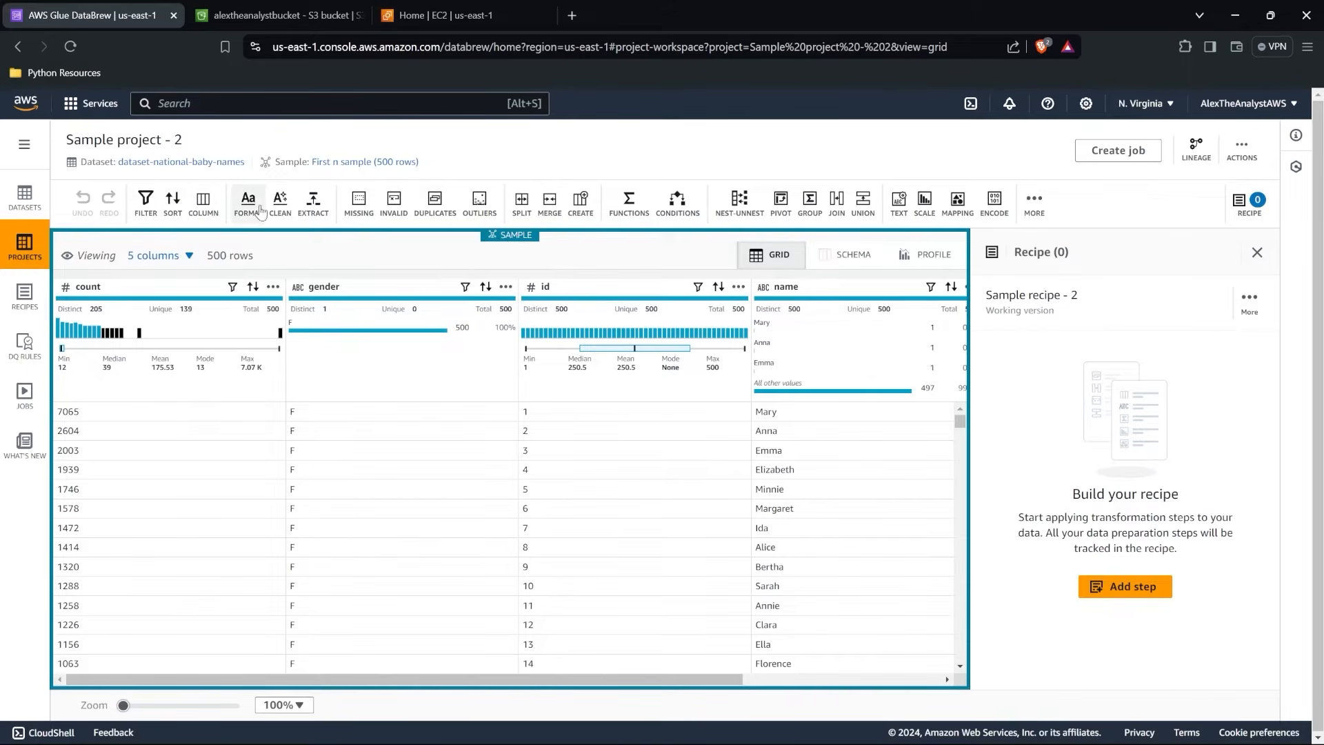
{"action": "left_click", "coordinate": [281, 205]}
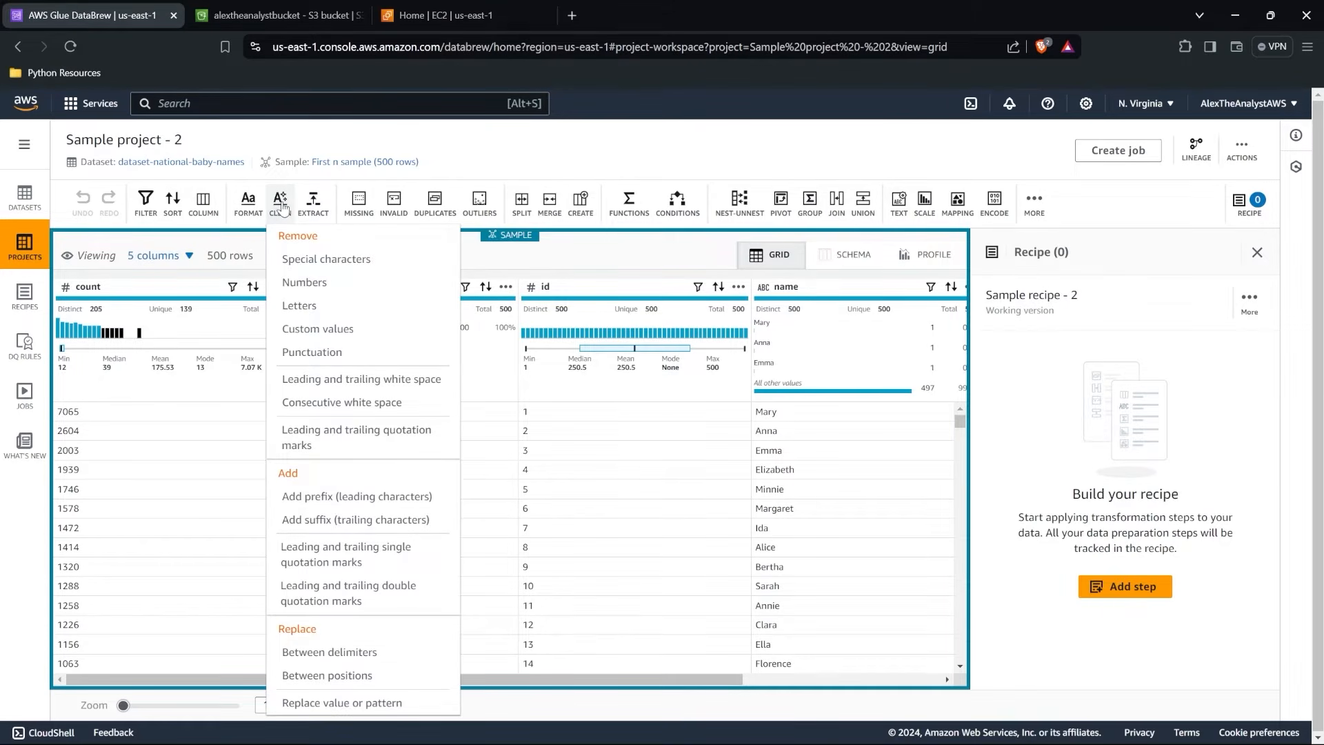
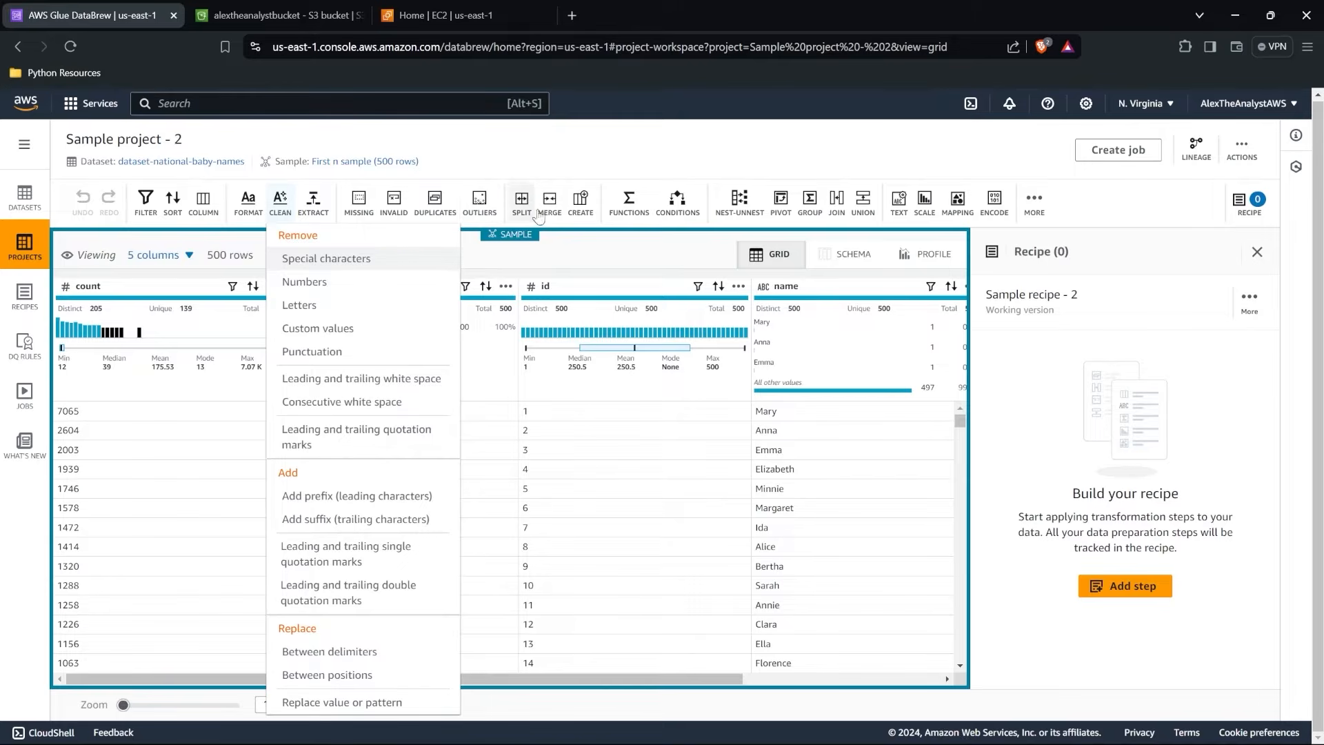
Look through the available function categories and the list of Math functions.
{"action": "left_click", "coordinate": [628, 204]}
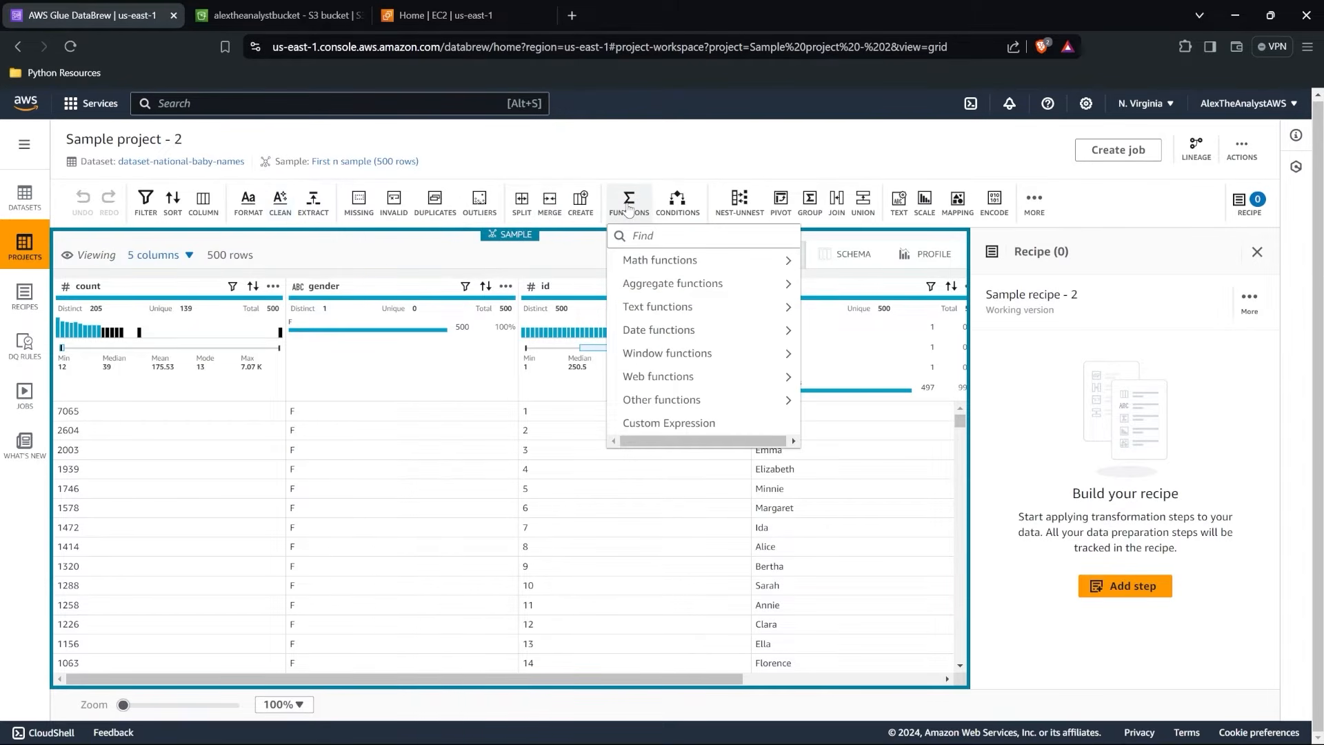
{"action": "mouse_move", "coordinate": [765, 271]}
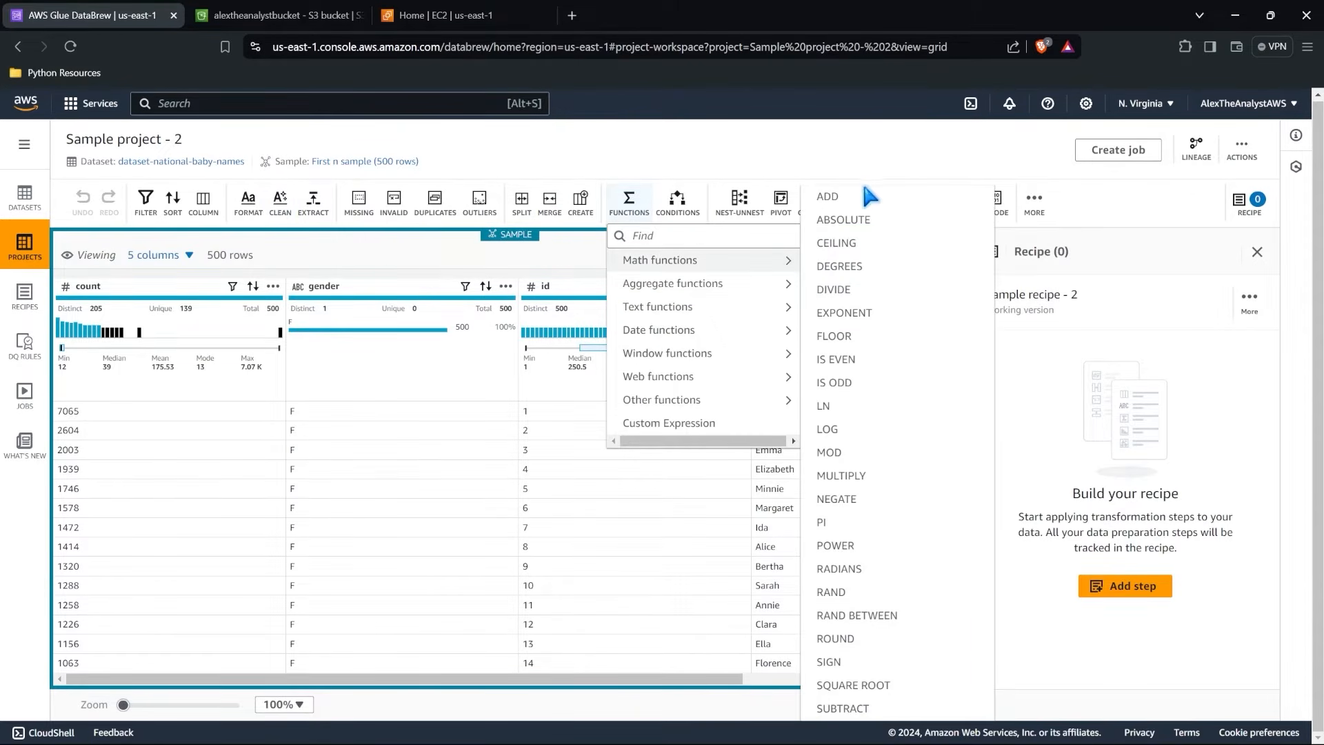
{"action": "left_click", "coordinate": [739, 152]}
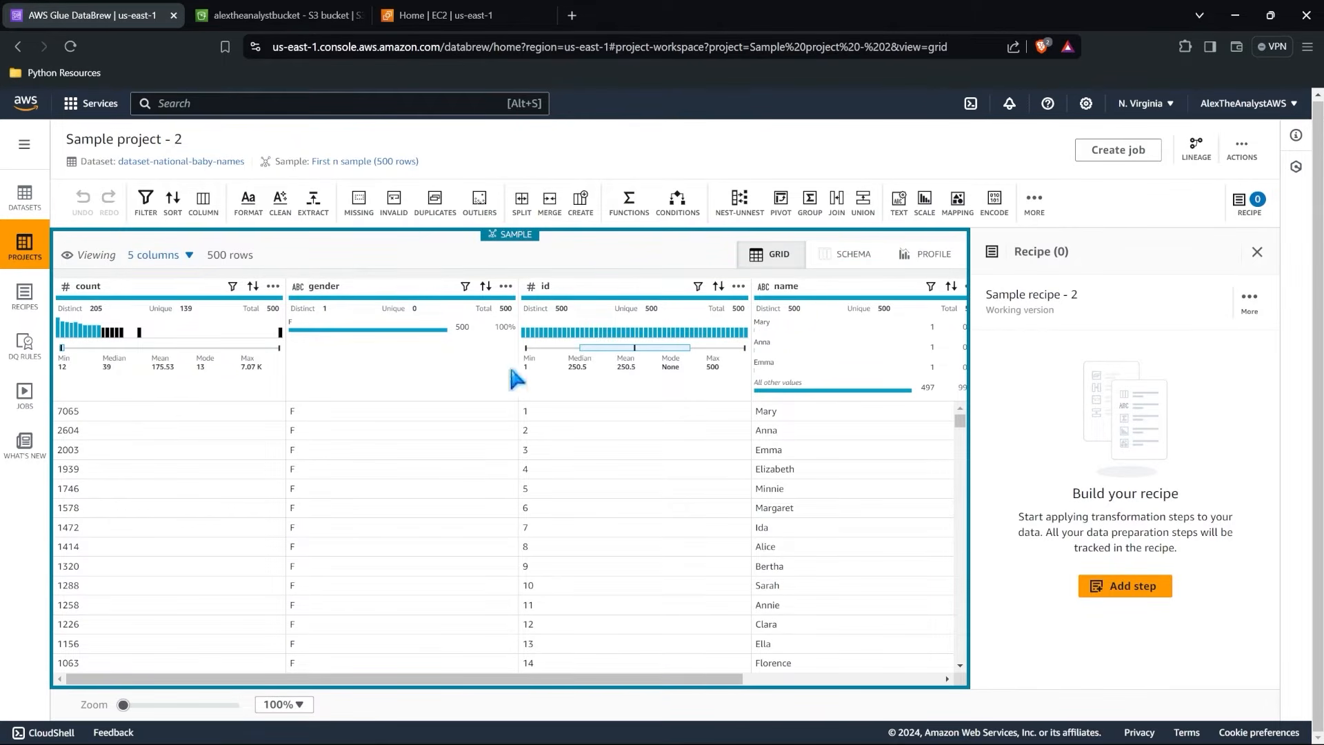
Examine the baby names rows across all columns, including year, and check the column list with its data types.
{"action": "scroll", "coordinate": [579, 449], "scroll_direction": "right", "scroll_amount": 3}
{"action": "scroll", "coordinate": [580, 449], "scroll_direction": "right", "scroll_amount": 3}
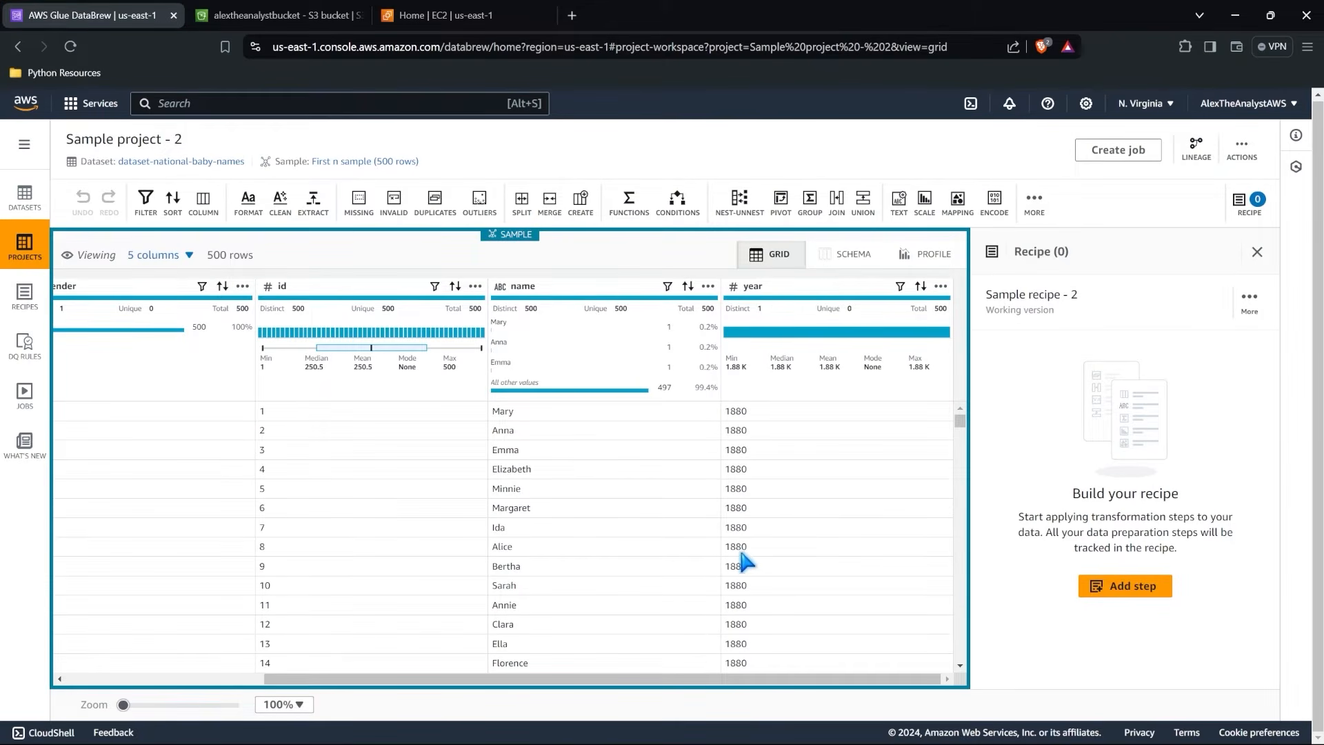
{"action": "scroll", "coordinate": [742, 562], "scroll_direction": "down", "scroll_amount": 3}
{"action": "left_click_drag", "start_coordinate": [962, 428], "coordinate": [962, 455]}
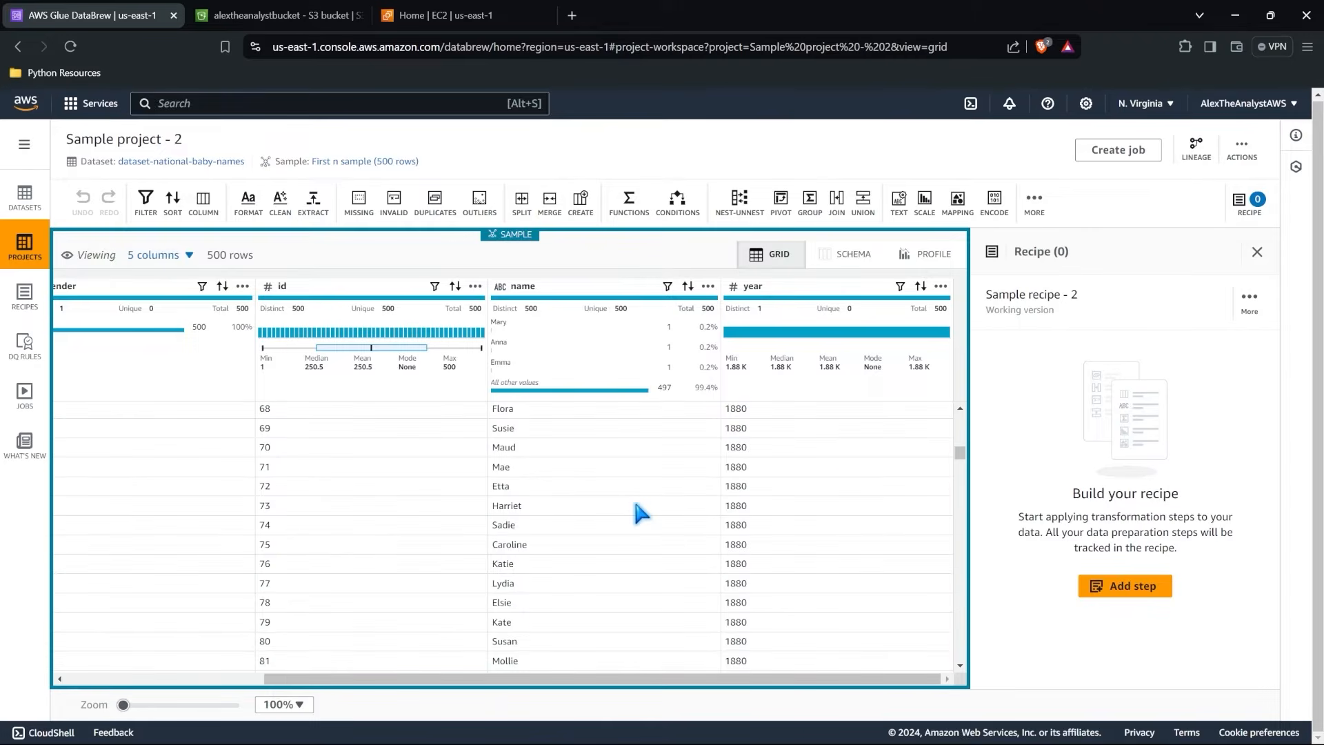
{"action": "scroll", "coordinate": [635, 505], "scroll_direction": "left", "scroll_amount": 5}
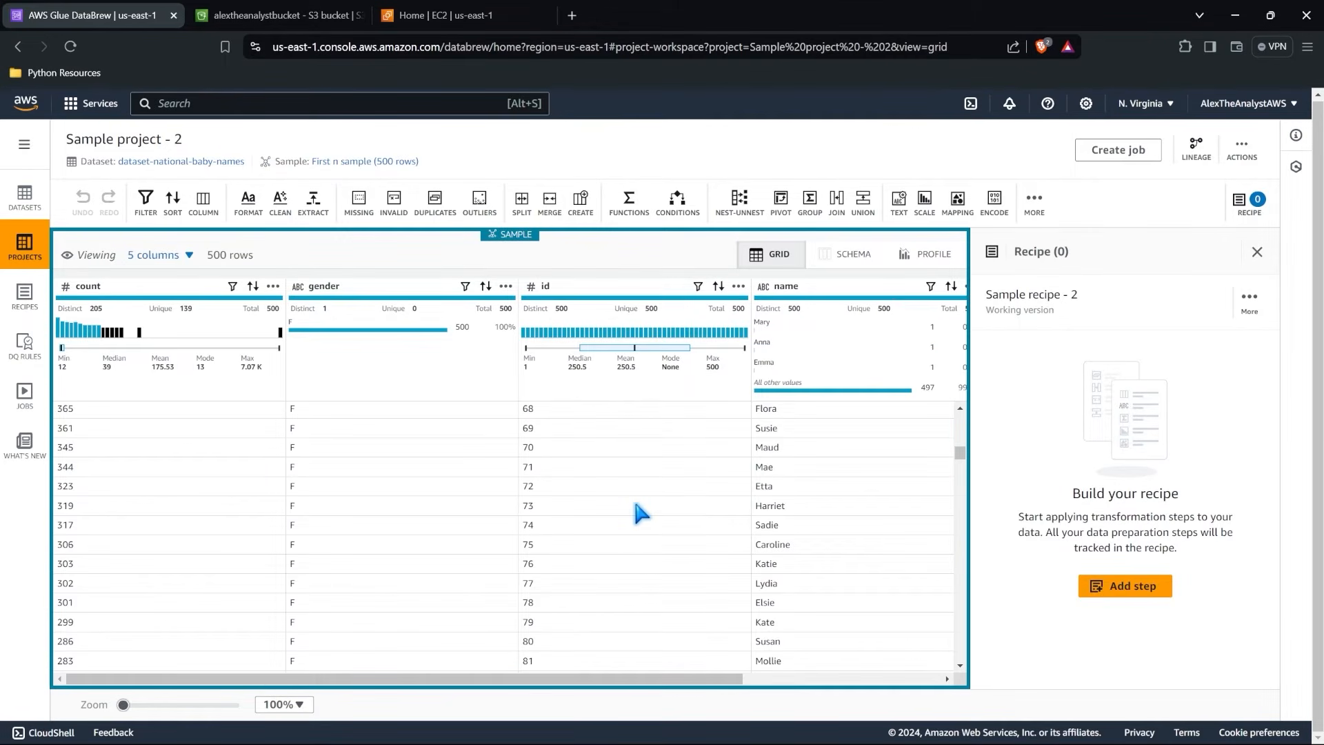
{"action": "left_click", "coordinate": [190, 257]}
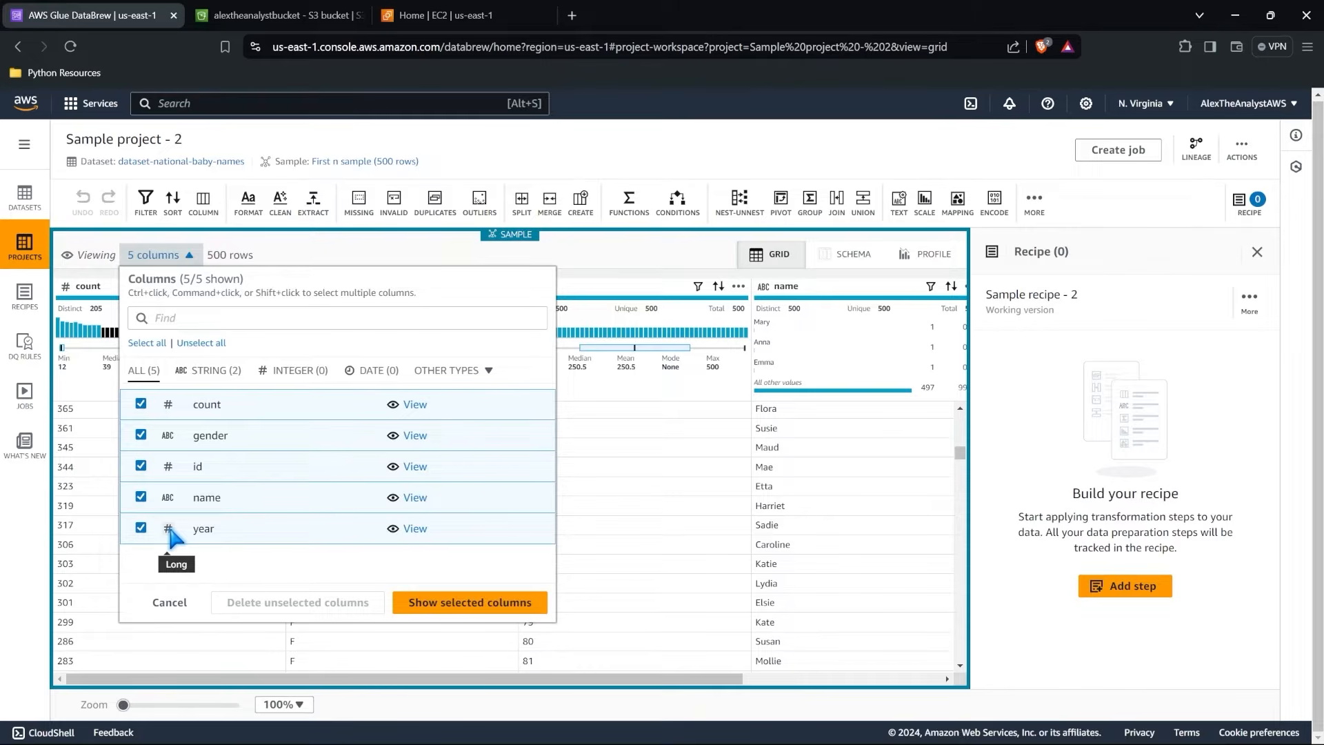
{"action": "left_click", "coordinate": [622, 473]}
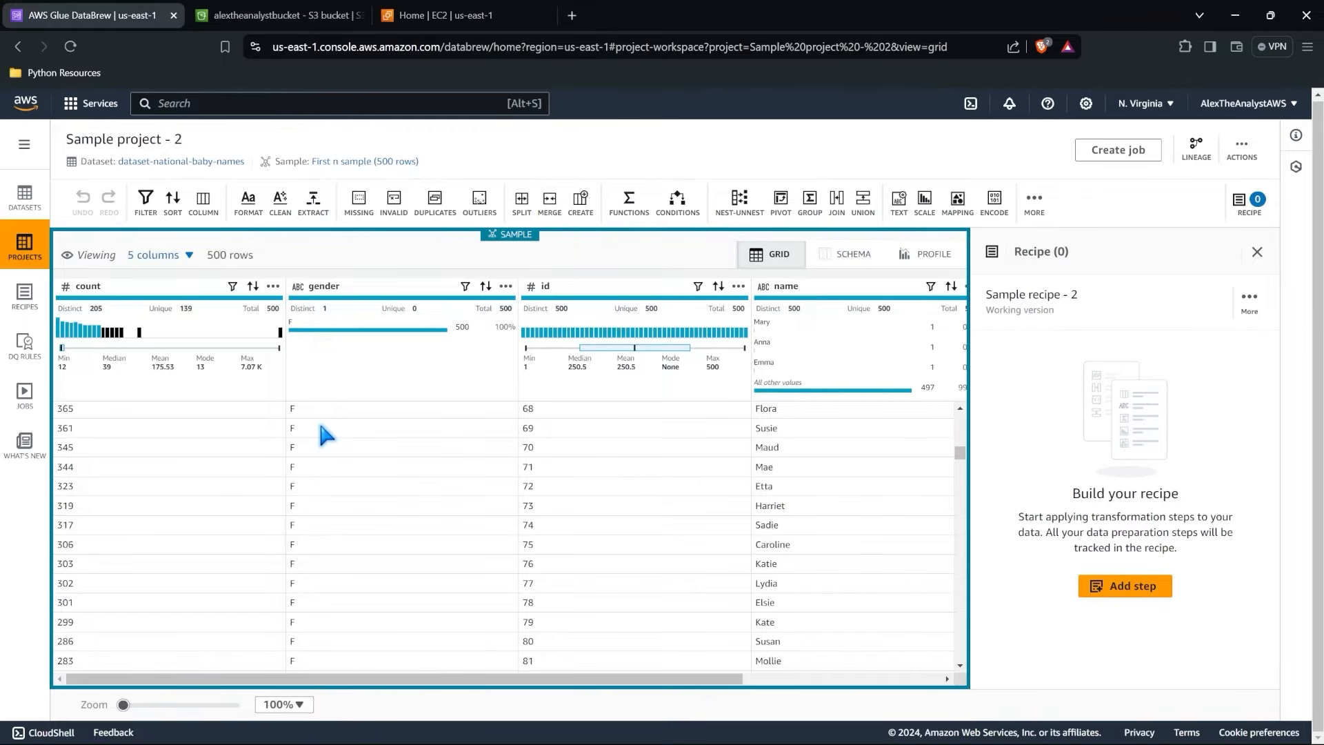
{"action": "scroll", "coordinate": [322, 432], "scroll_direction": "right", "scroll_amount": 5}
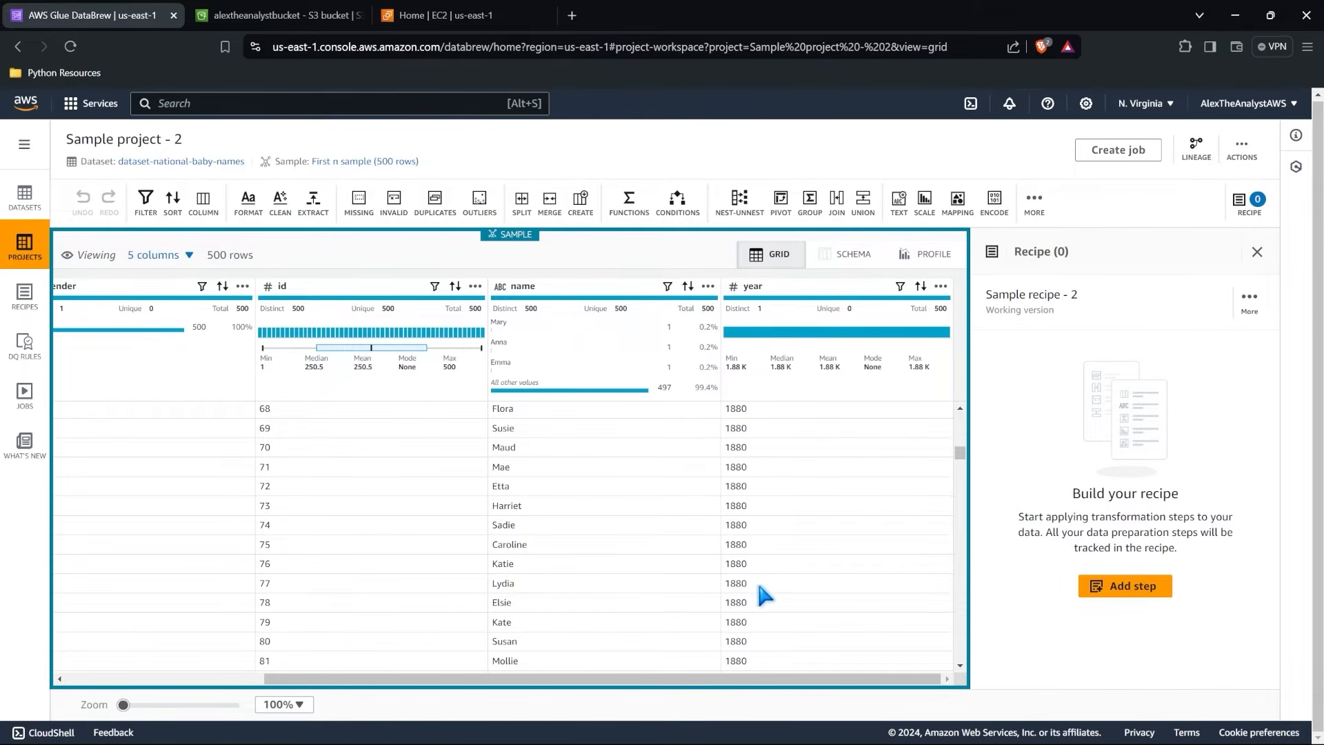
{"action": "scroll", "coordinate": [553, 504], "scroll_direction": "left", "scroll_amount": 5}
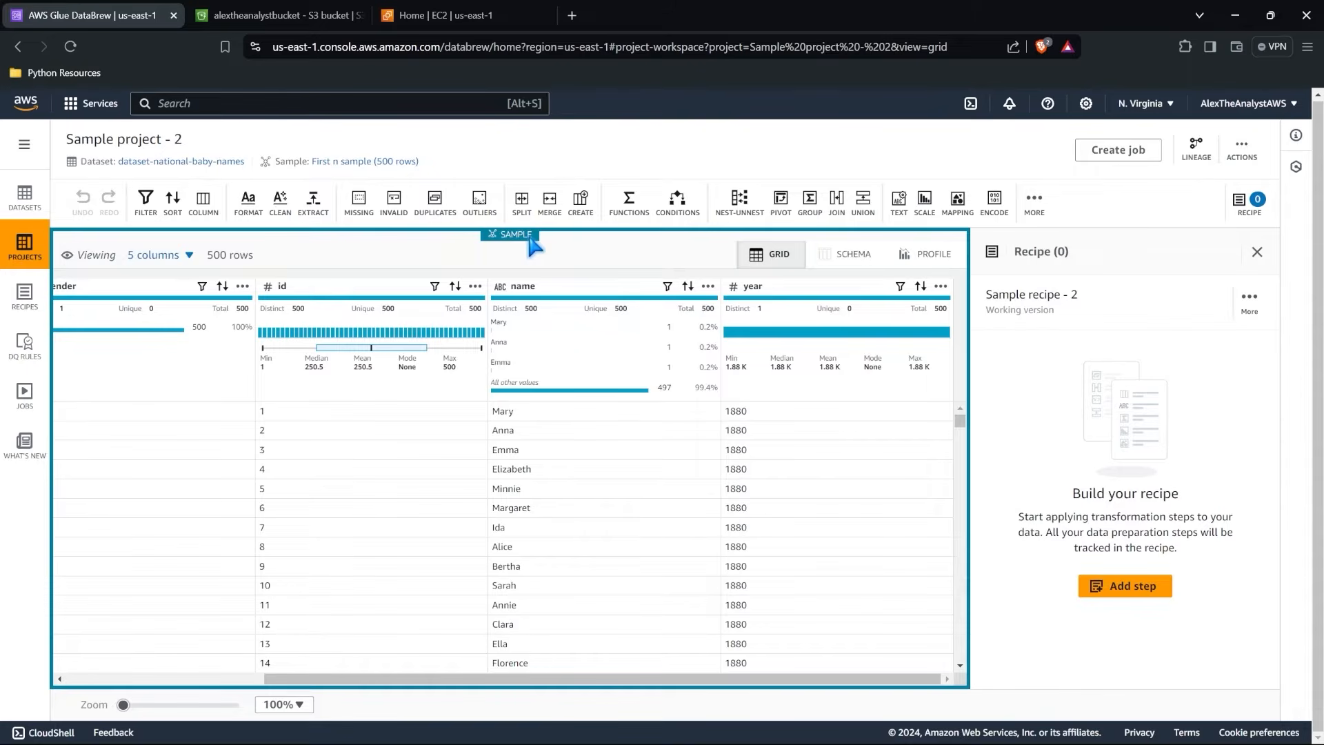
Change the project's sampling method to Random rows with a size of 500 rows and load the sample.
{"action": "left_click", "coordinate": [391, 162]}
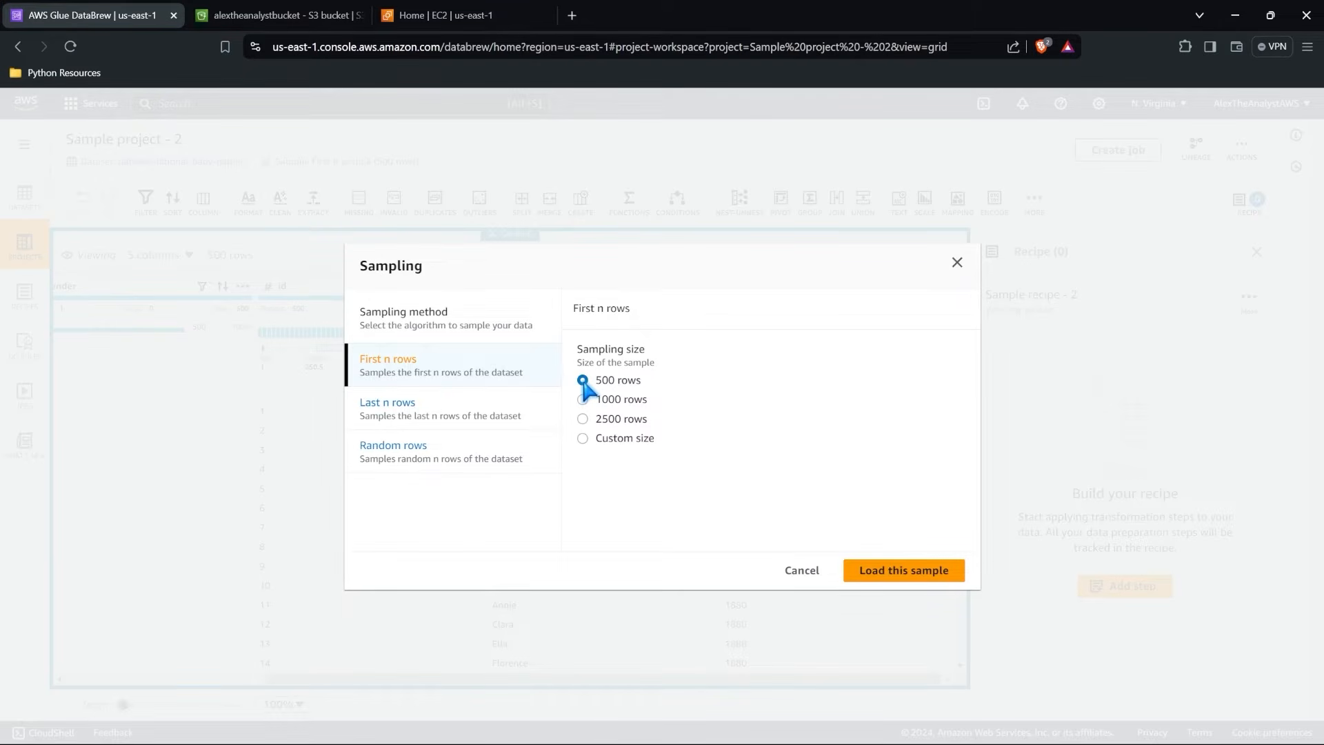
{"action": "left_click", "coordinate": [442, 455]}
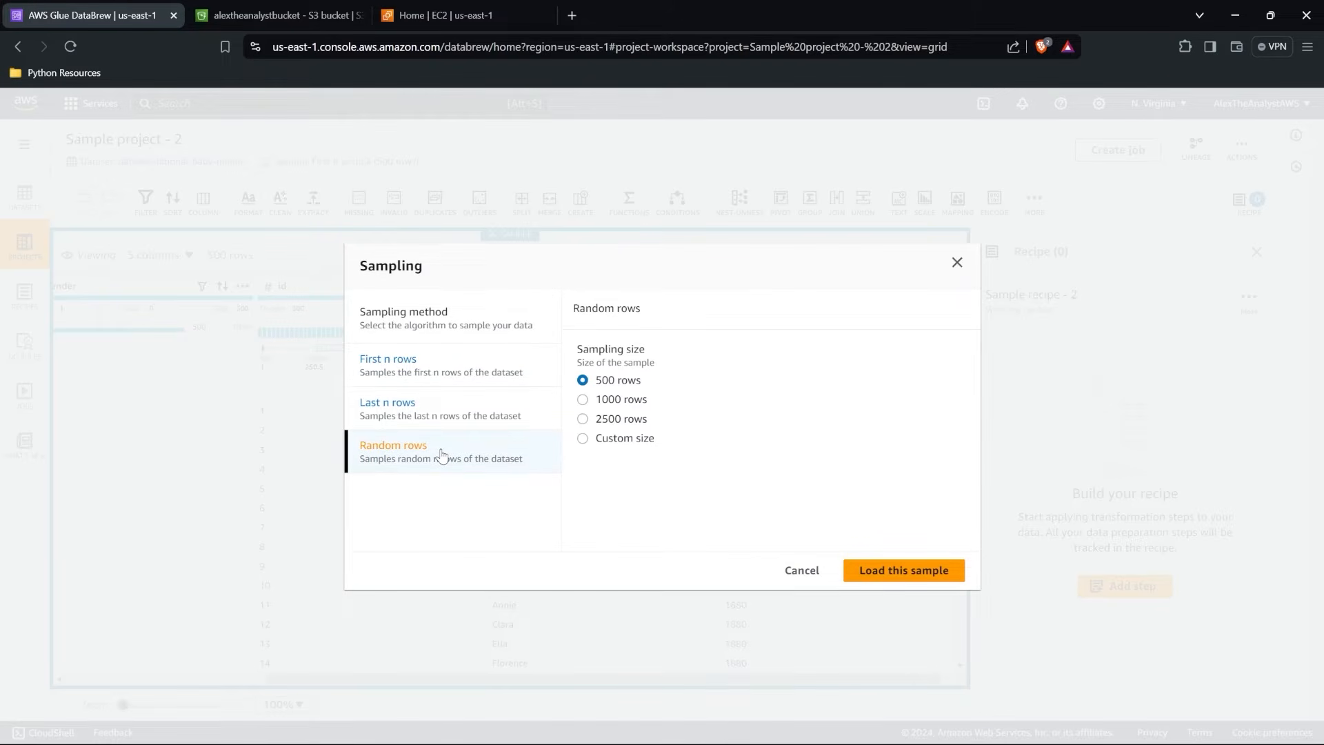
{"action": "left_click", "coordinate": [957, 263]}
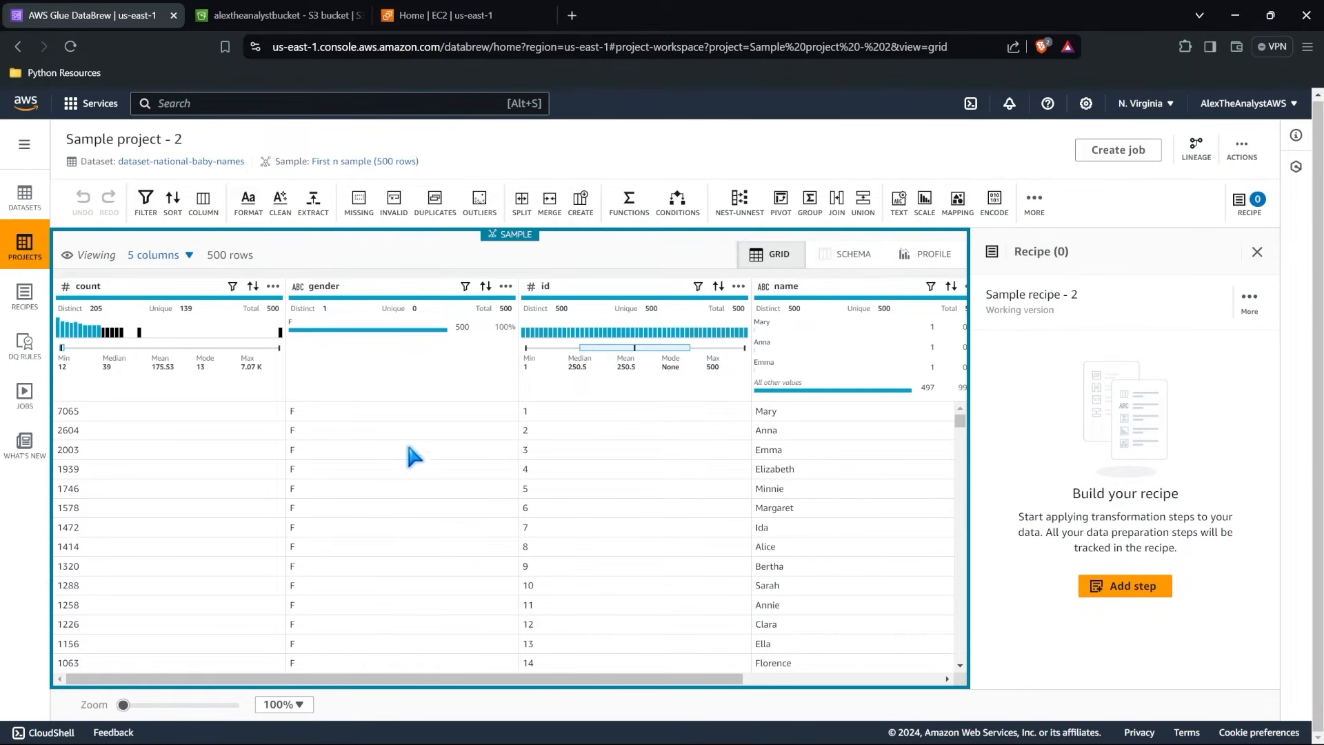
{"action": "left_click_drag", "start_coordinate": [960, 419], "coordinate": [964, 384]}
{"action": "left_click", "coordinate": [383, 160]}
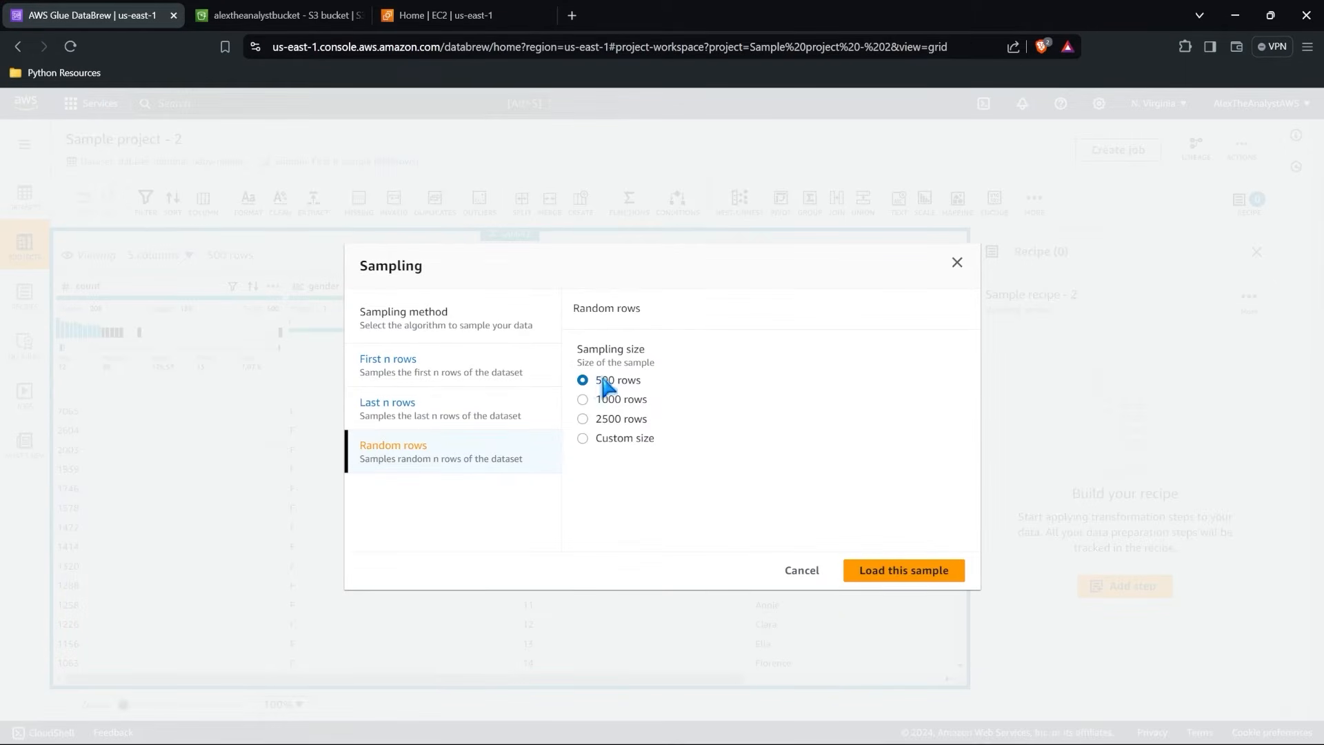
{"action": "left_click", "coordinate": [901, 567]}
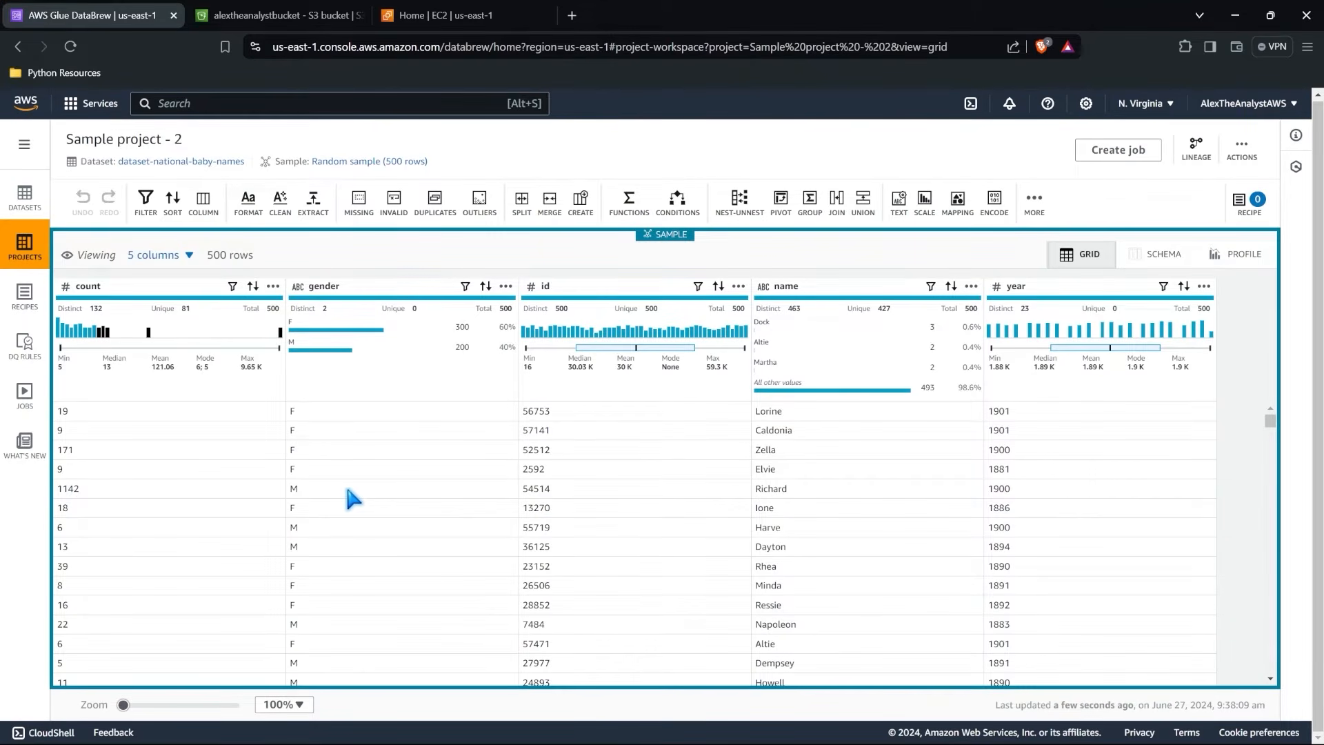
Look over the random sample's gender, name and year values, and bring the recipe back into view.
{"action": "scroll", "coordinate": [350, 491], "scroll_direction": "down", "scroll_amount": 10}
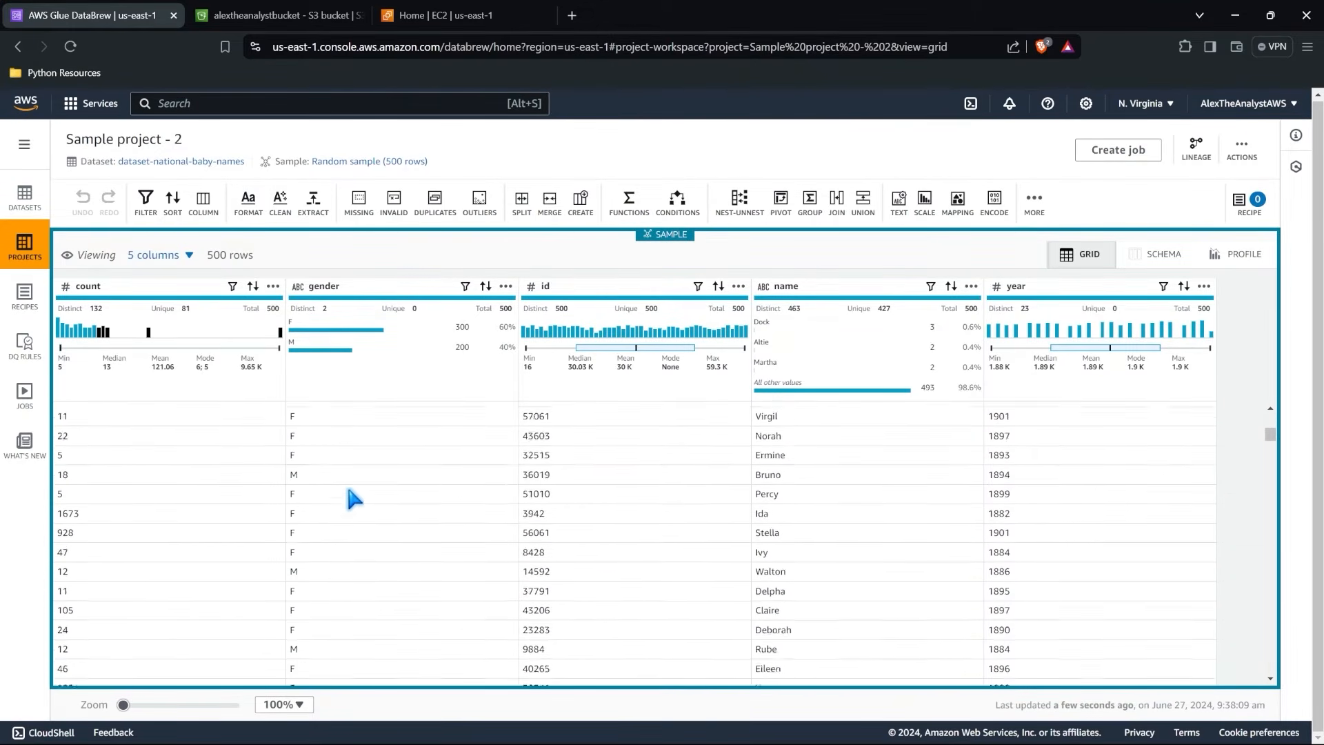
{"action": "mouse_move", "coordinate": [1271, 445]}
{"action": "left_mouse_down"}
{"action": "mouse_move", "coordinate": [1276, 642]}
{"action": "mouse_move", "coordinate": [1271, 423]}
{"action": "left_mouse_up"}
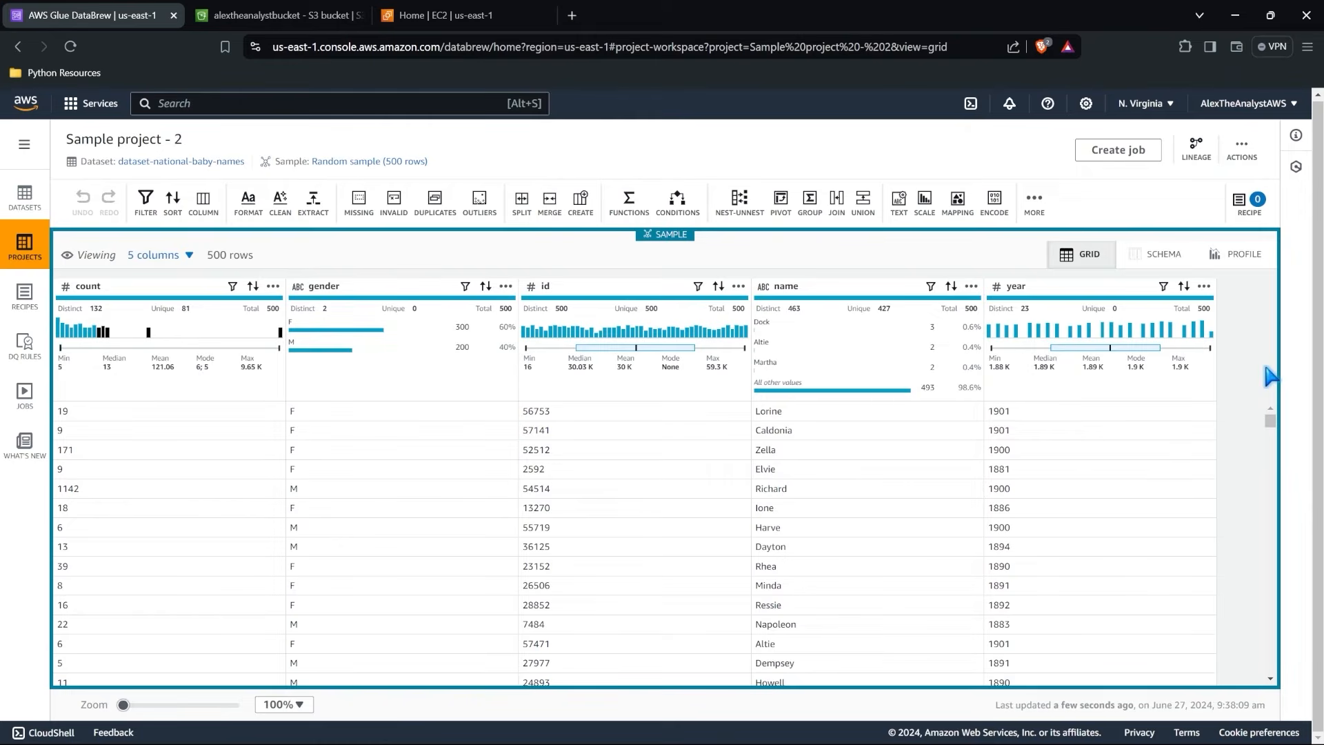
{"action": "left_click", "coordinate": [1248, 201]}
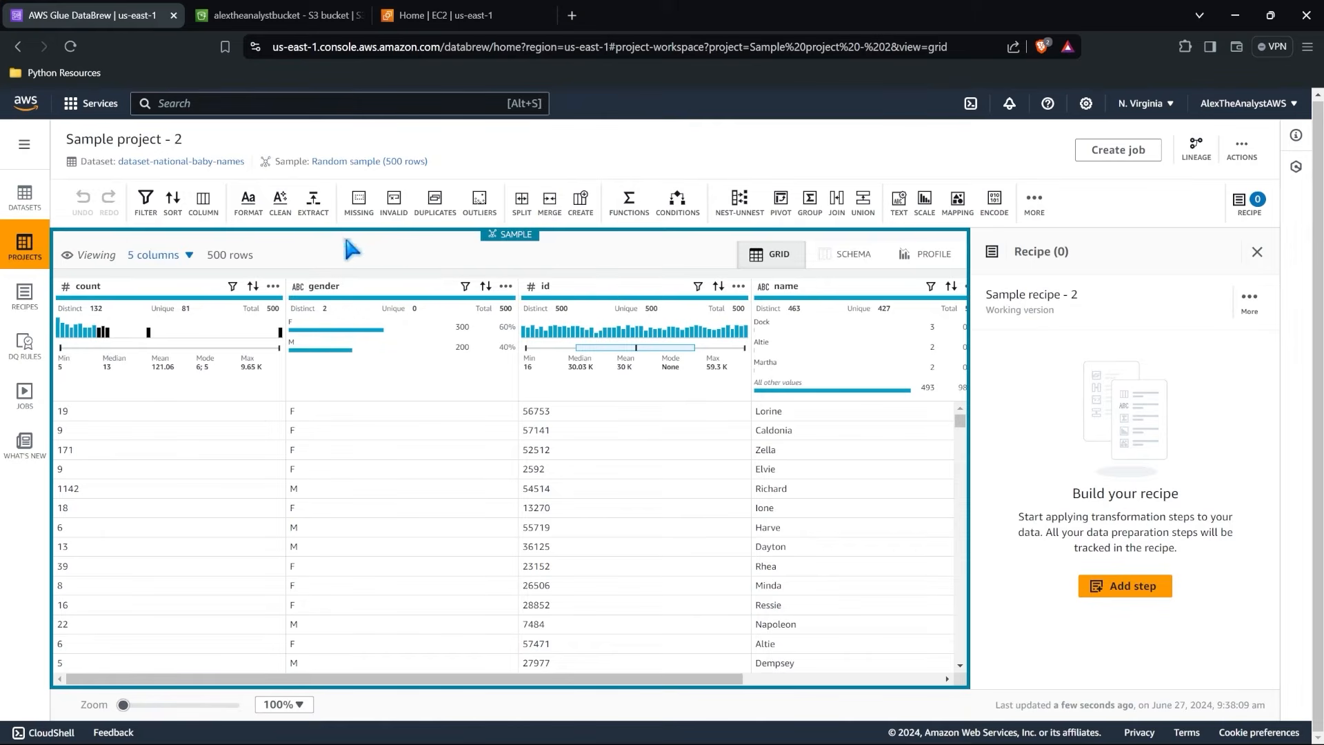
{"action": "double_click", "coordinate": [305, 489]}
{"action": "scroll", "coordinate": [556, 487], "scroll_direction": "right", "scroll_amount": 5}
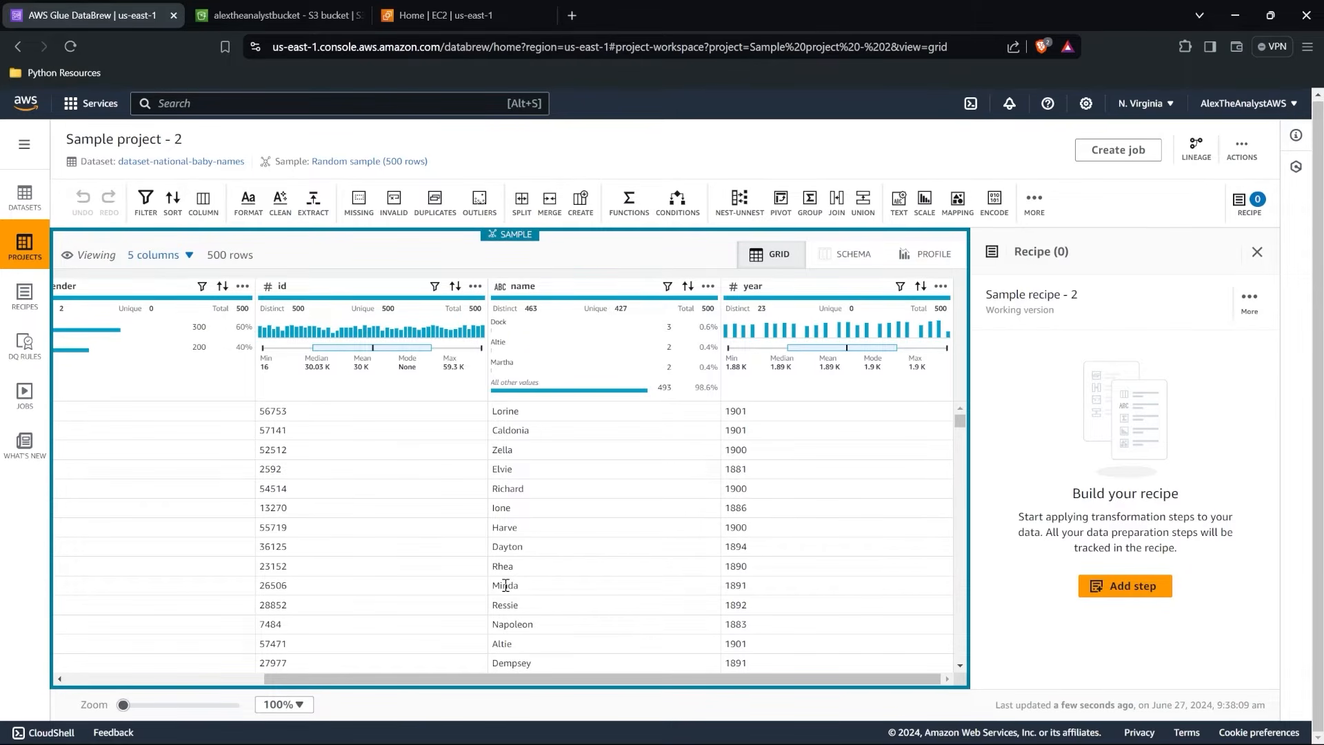
{"action": "scroll", "coordinate": [505, 585], "scroll_direction": "left", "scroll_amount": 4}
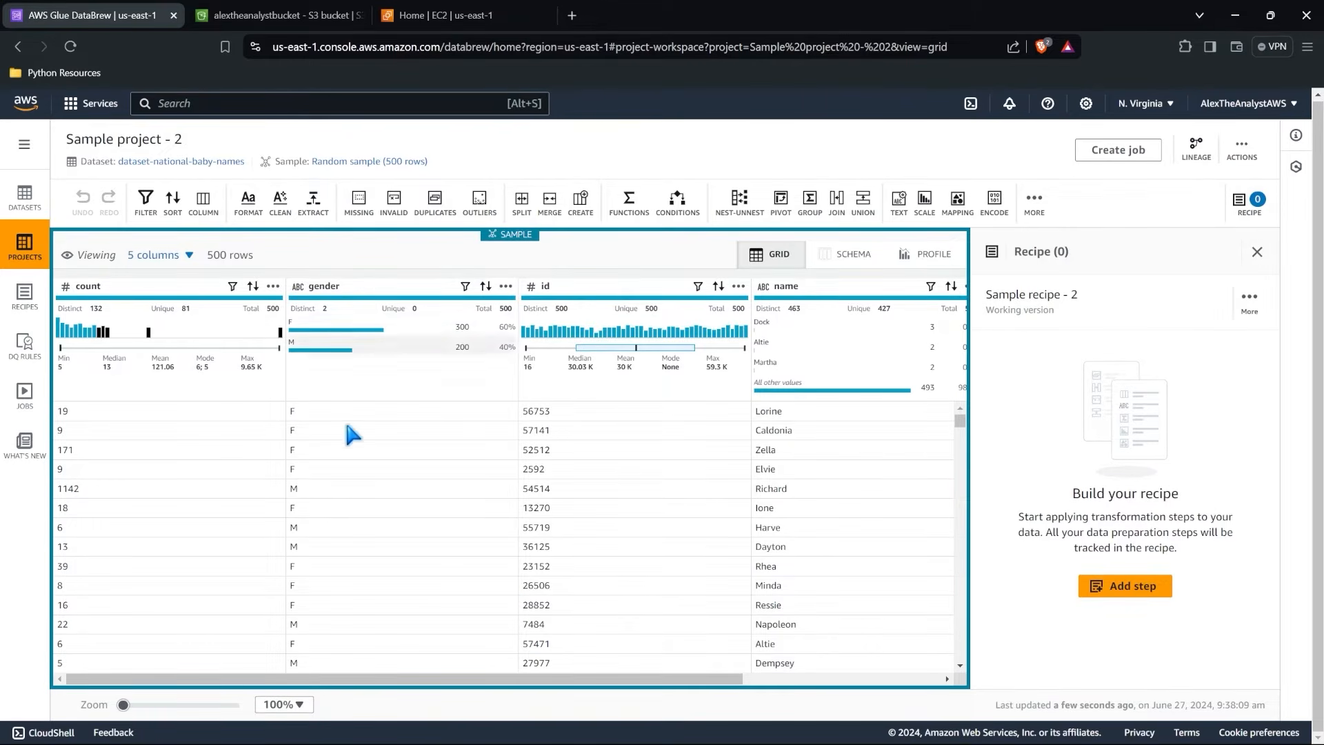
Set up a by-condition filter using Is exactly with gender as the source column.
{"action": "left_click", "coordinate": [149, 209]}
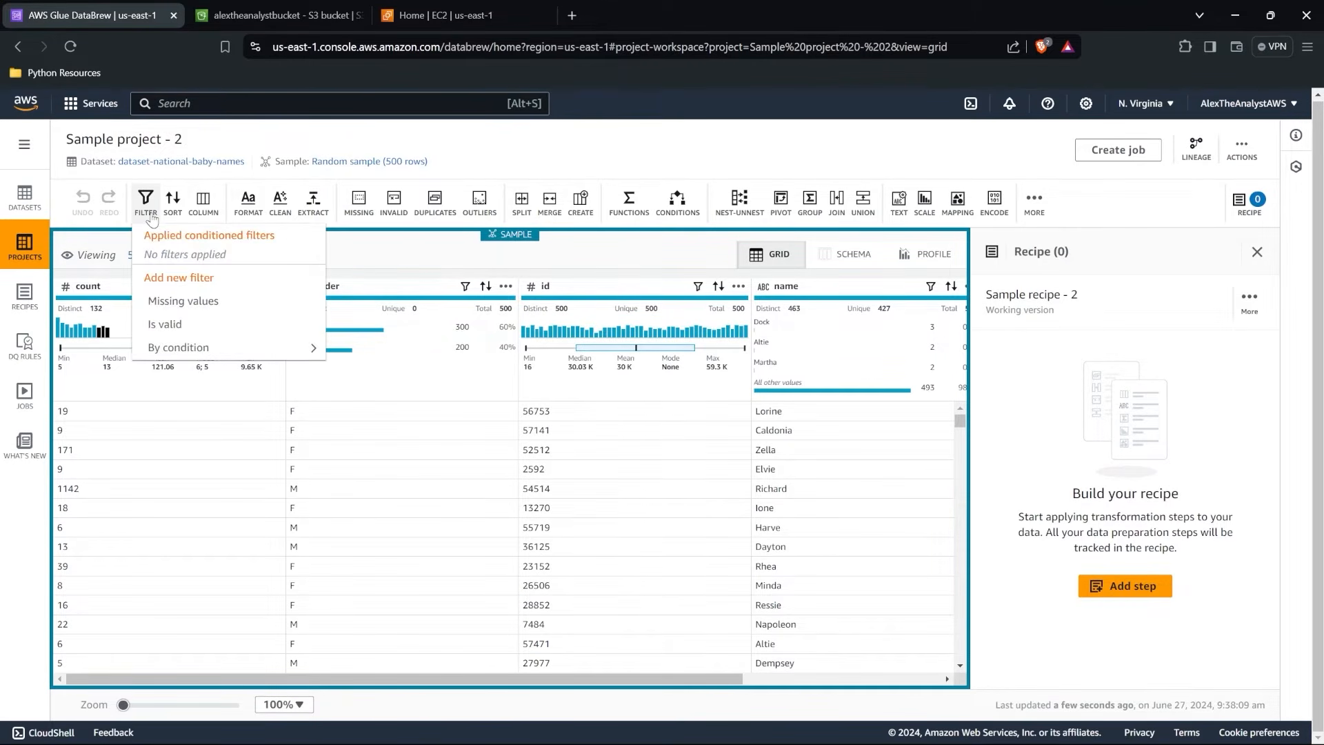
{"action": "mouse_move", "coordinate": [217, 348]}
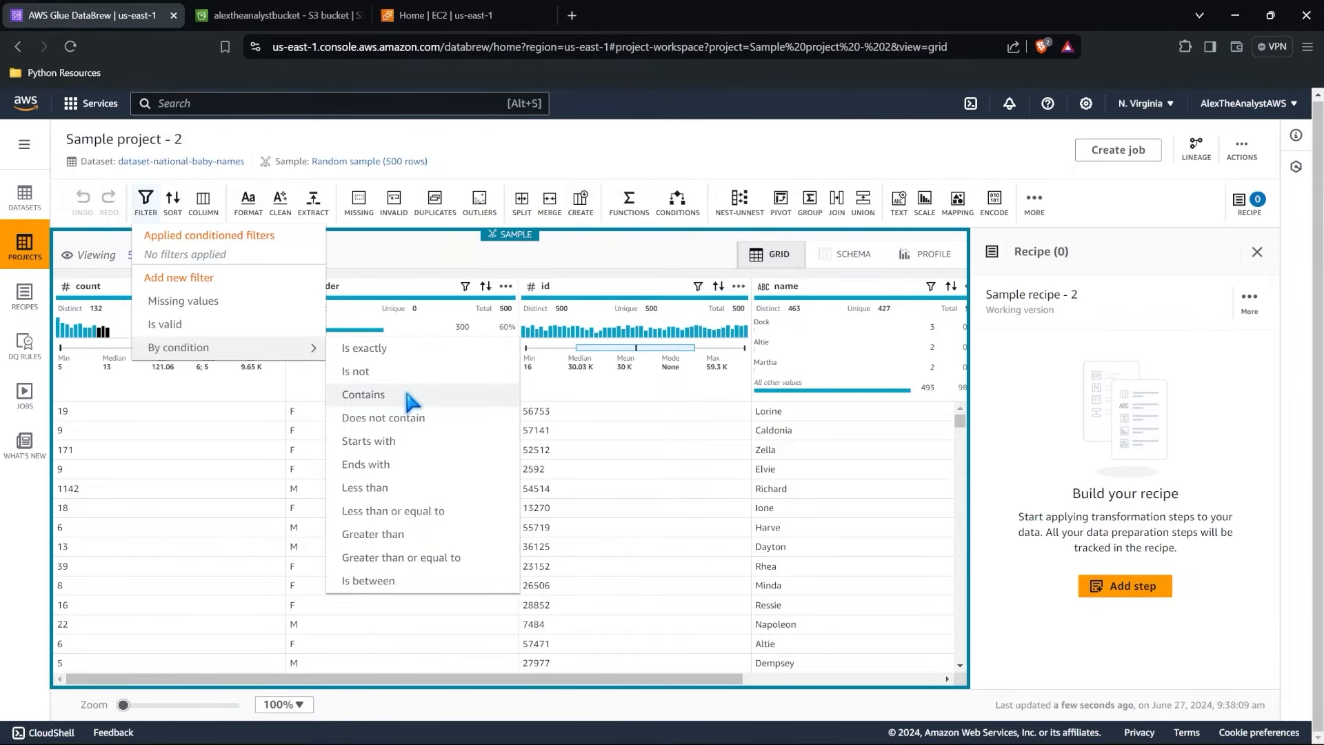
{"action": "left_click", "coordinate": [426, 358]}
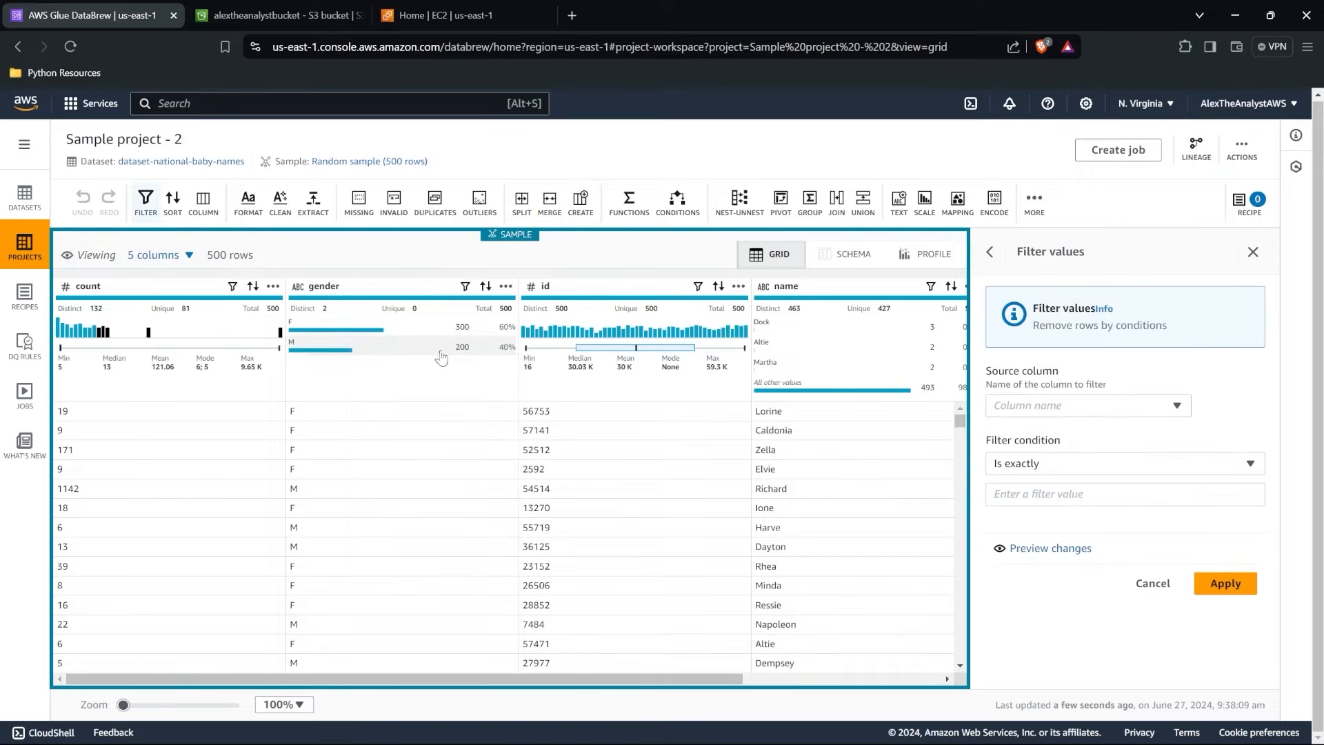
{"action": "left_click", "coordinate": [1077, 403]}
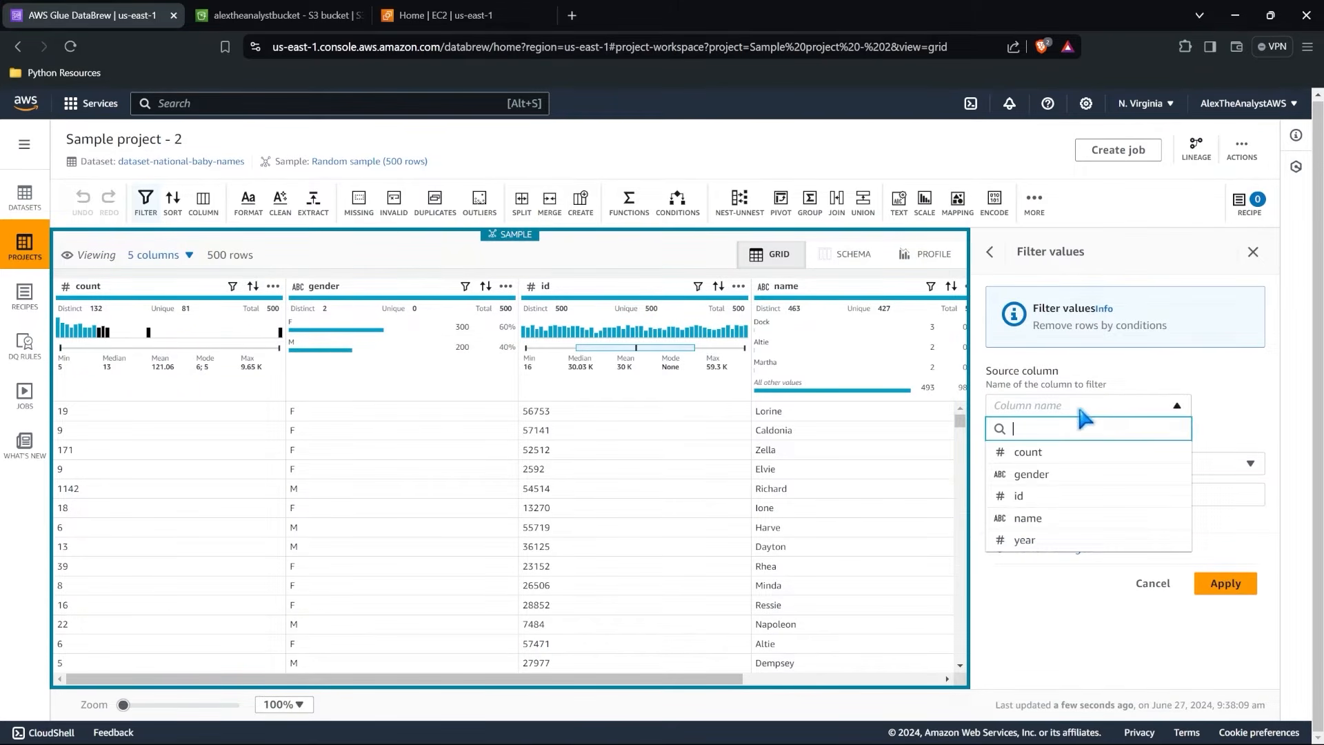
{"action": "left_click", "coordinate": [1060, 474]}
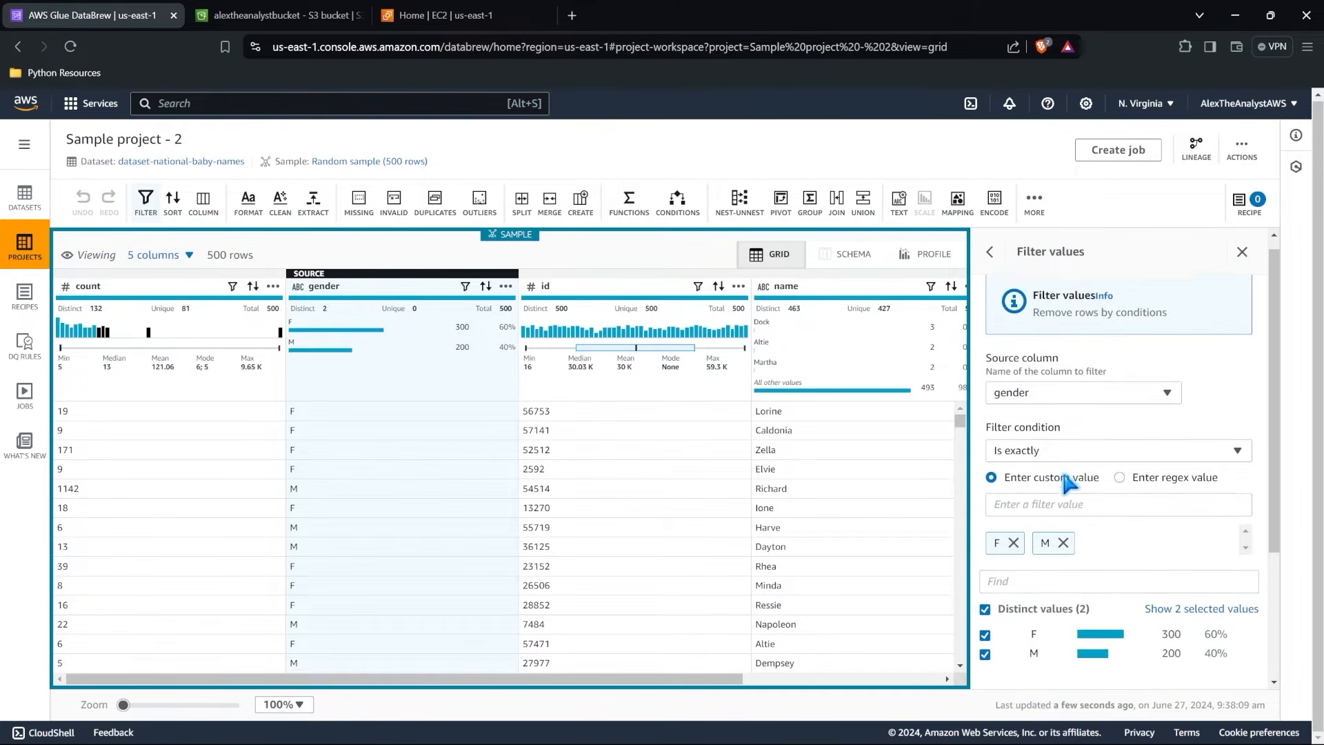
Exclude F from the gender filter so only M stays selected, and apply it to the recipe.
{"action": "scroll", "coordinate": [1061, 466], "scroll_direction": "down", "scroll_amount": 1}
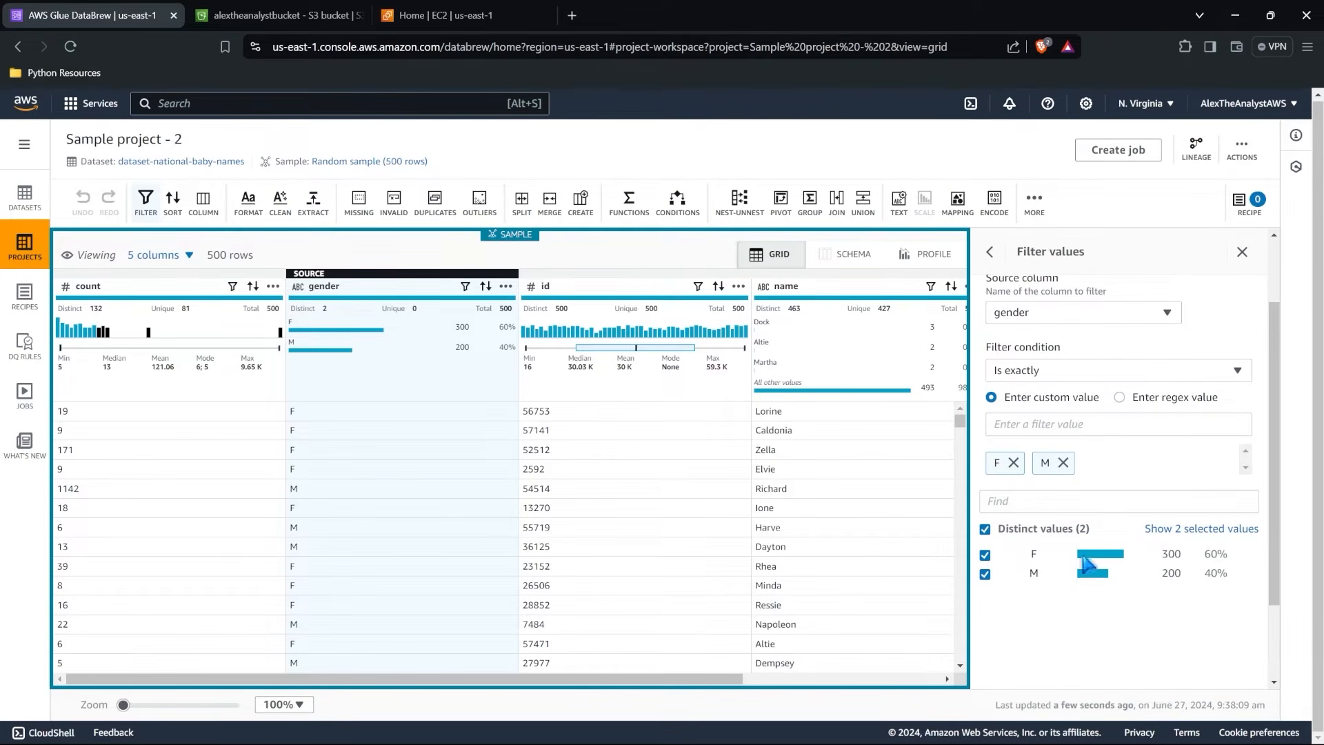
{"action": "left_click", "coordinate": [985, 556]}
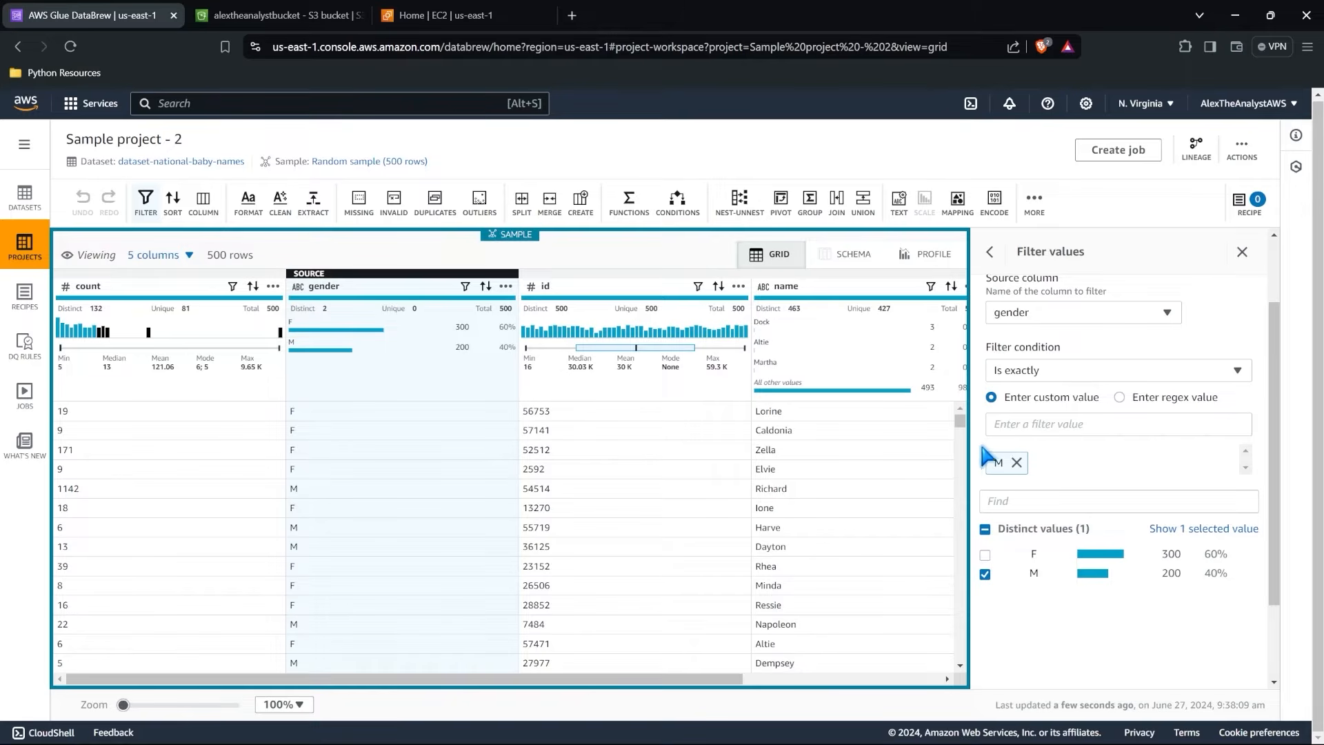
{"action": "left_click", "coordinate": [1056, 425]}
{"action": "type", "text": "M"}
{"action": "key", "text": "BackSpace"}
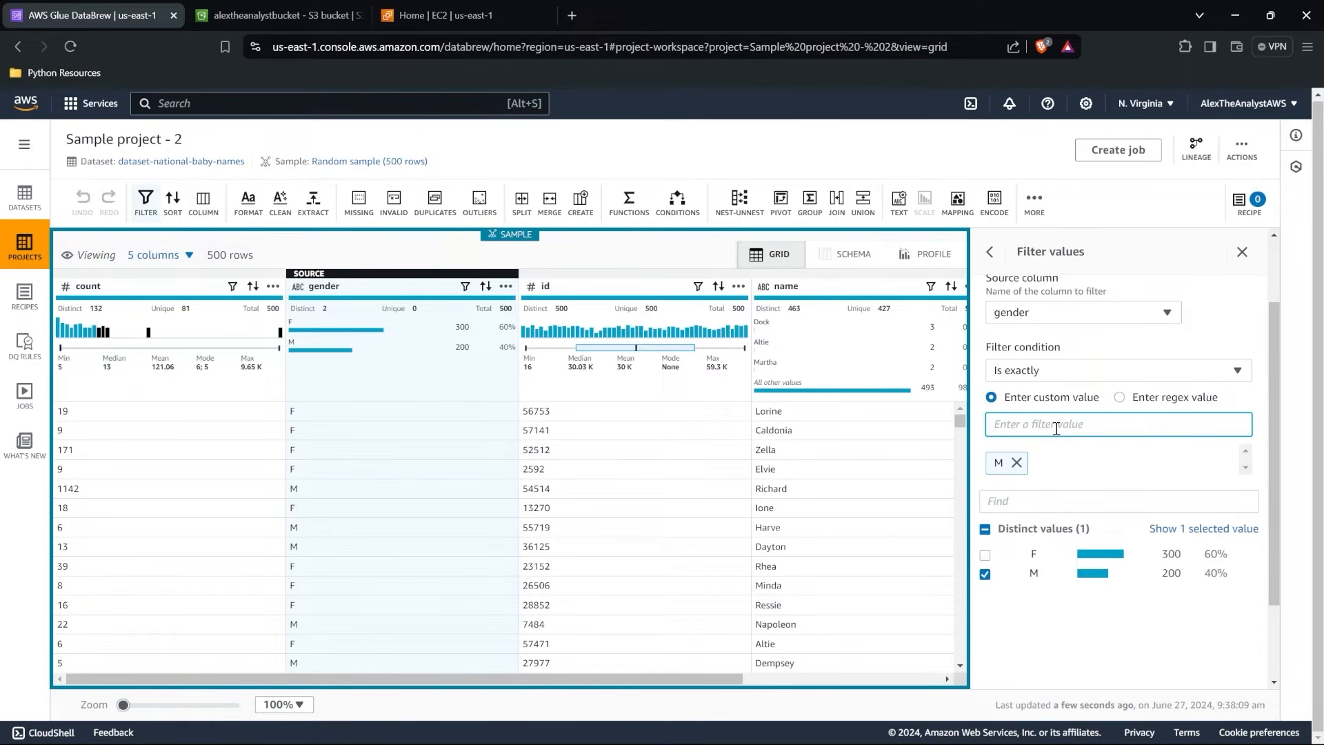
{"action": "scroll", "coordinate": [1056, 425], "scroll_direction": "down", "scroll_amount": 3}
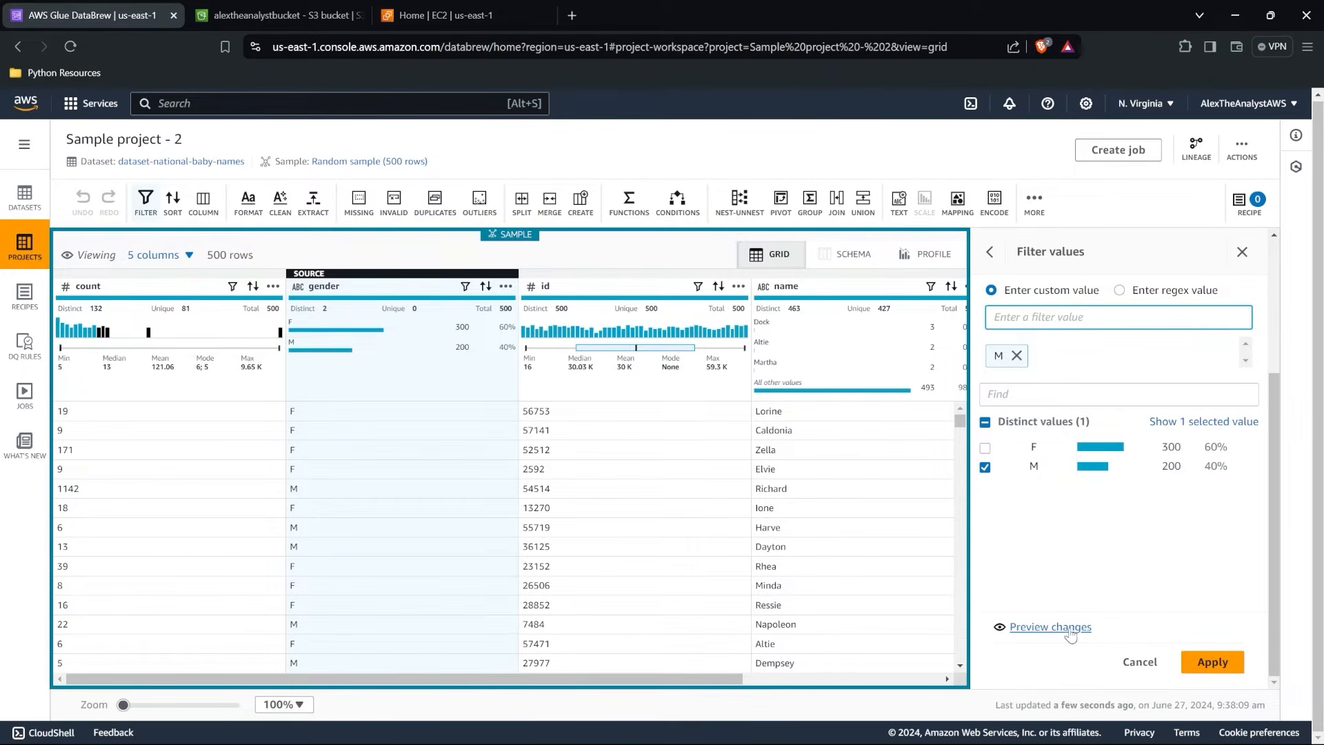
{"action": "left_click", "coordinate": [1214, 665]}
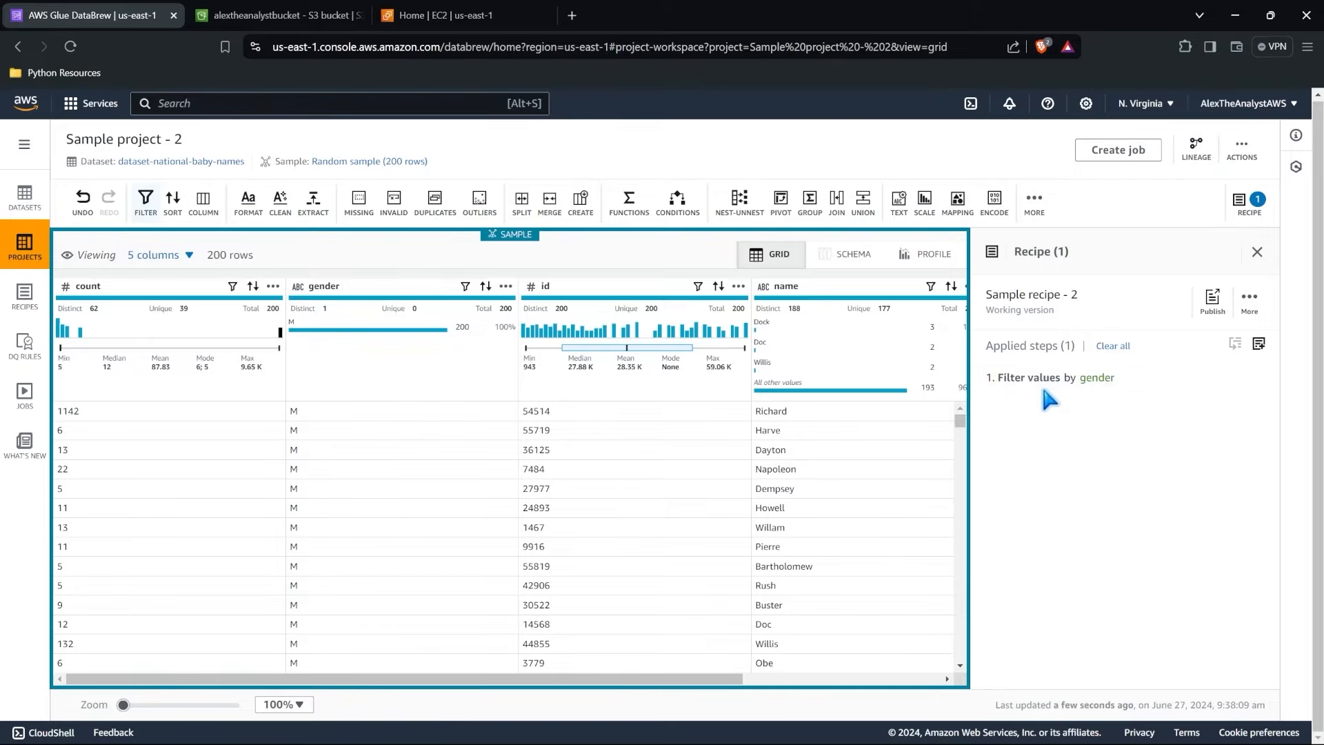
Review the recipe's gender filter and inspect the filtered rows across to the year column.
{"action": "mouse_move", "coordinate": [1101, 386]}
{"action": "scroll", "coordinate": [347, 426], "scroll_direction": "down", "scroll_amount": 8}
{"action": "scroll", "coordinate": [345, 419], "scroll_direction": "up", "scroll_amount": 8}
{"action": "scroll", "coordinate": [368, 455], "scroll_direction": "down", "scroll_amount": 5}
{"action": "scroll", "coordinate": [367, 455], "scroll_direction": "up", "scroll_amount": 5}
{"action": "scroll", "coordinate": [367, 455], "scroll_direction": "right", "scroll_amount": 4}
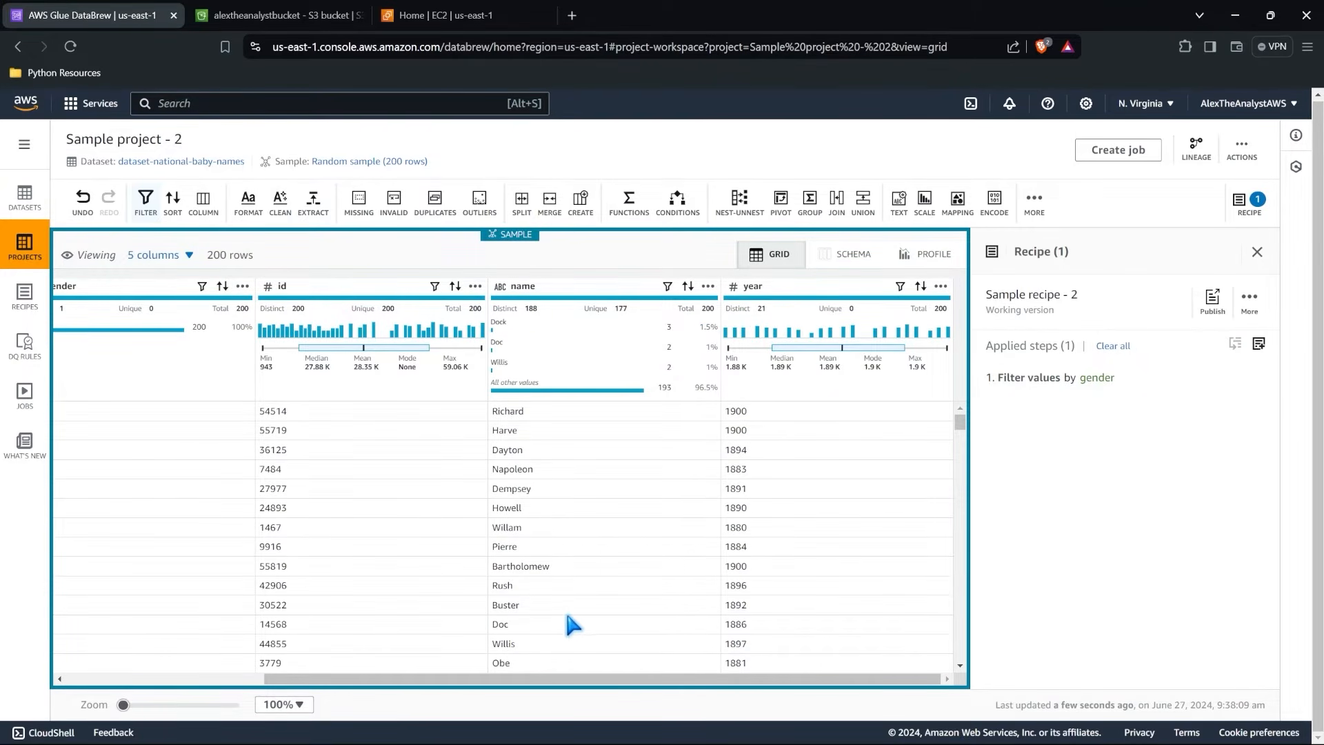
Start a Group transform on the filtered sample and group it by year and name.
{"action": "left_click", "coordinate": [811, 200]}
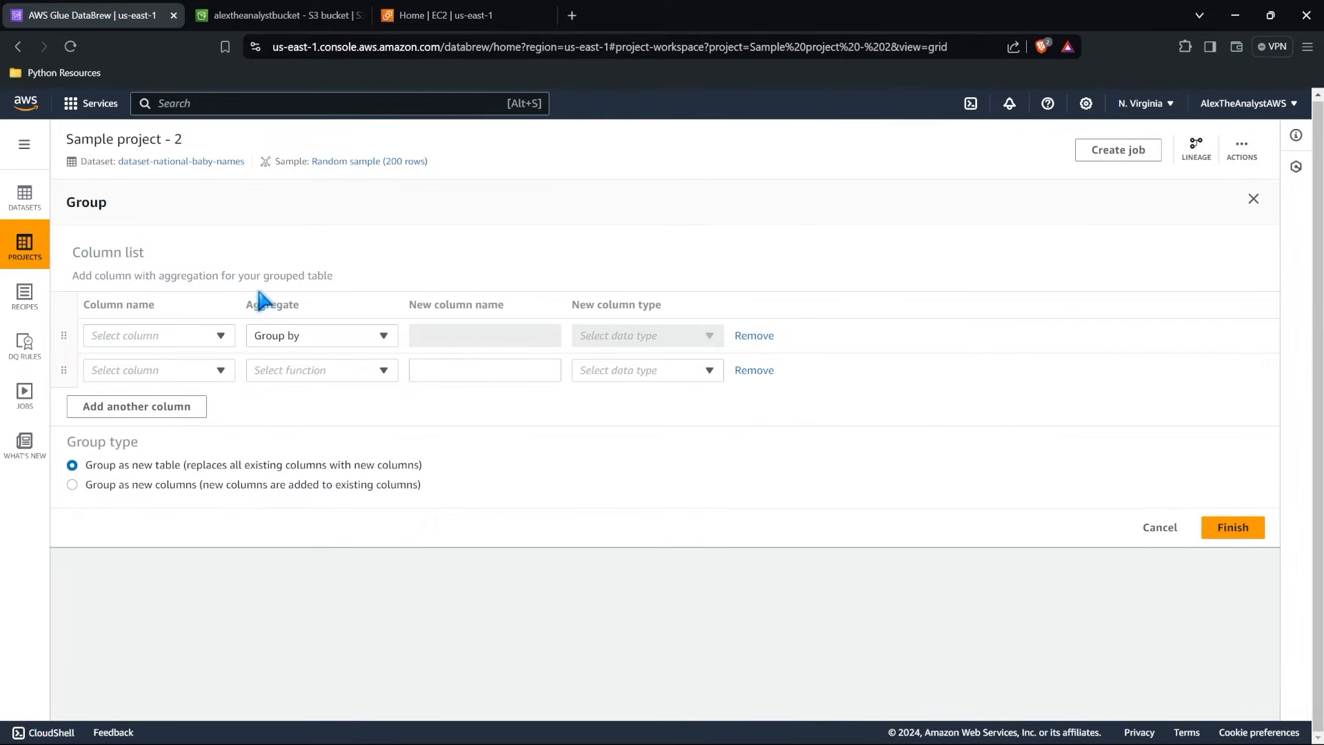
{"action": "left_click", "coordinate": [221, 336]}
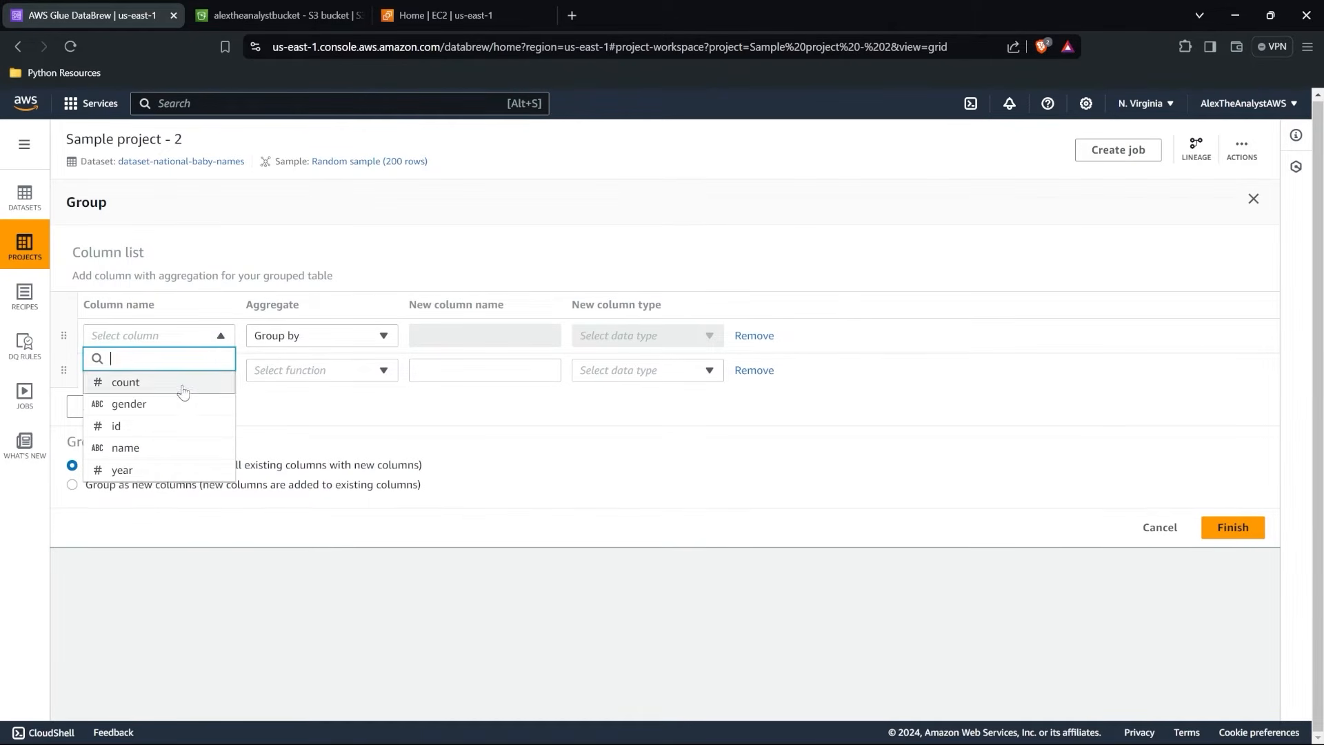
{"action": "left_click", "coordinate": [160, 471]}
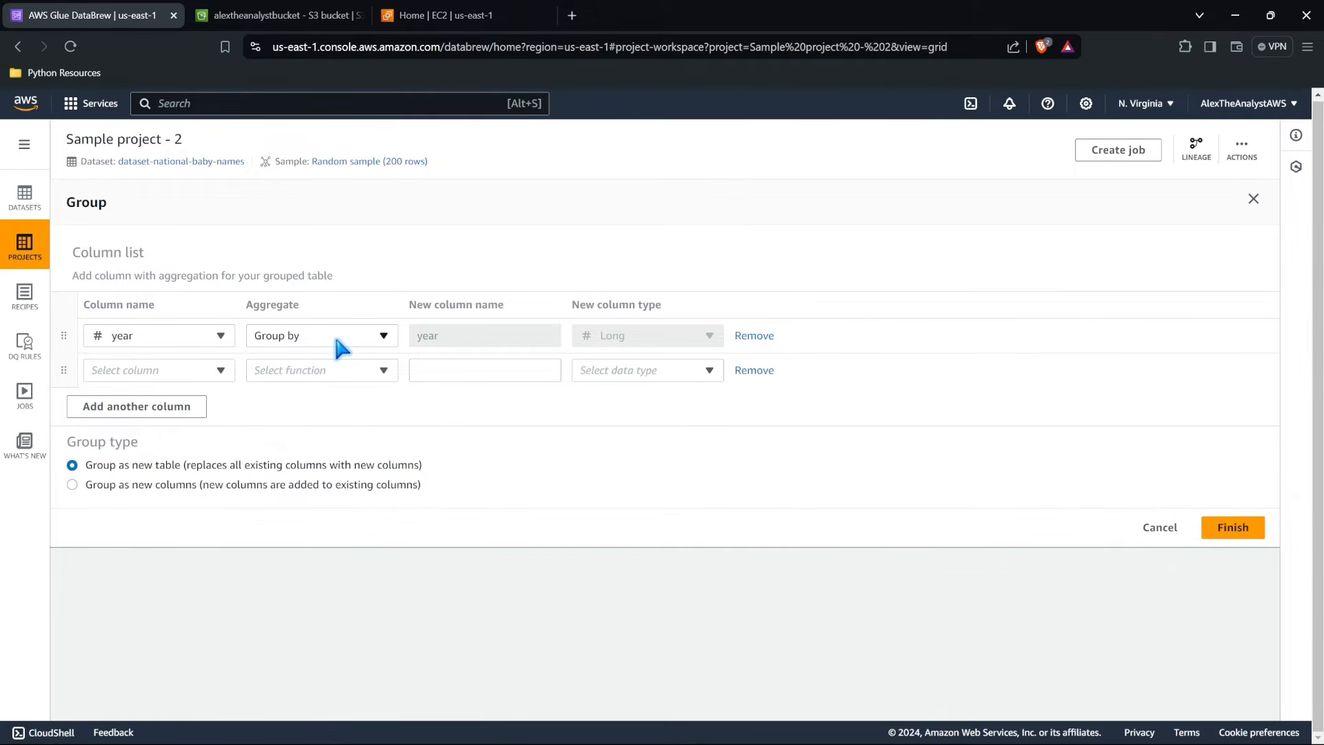
{"action": "left_click", "coordinate": [183, 371]}
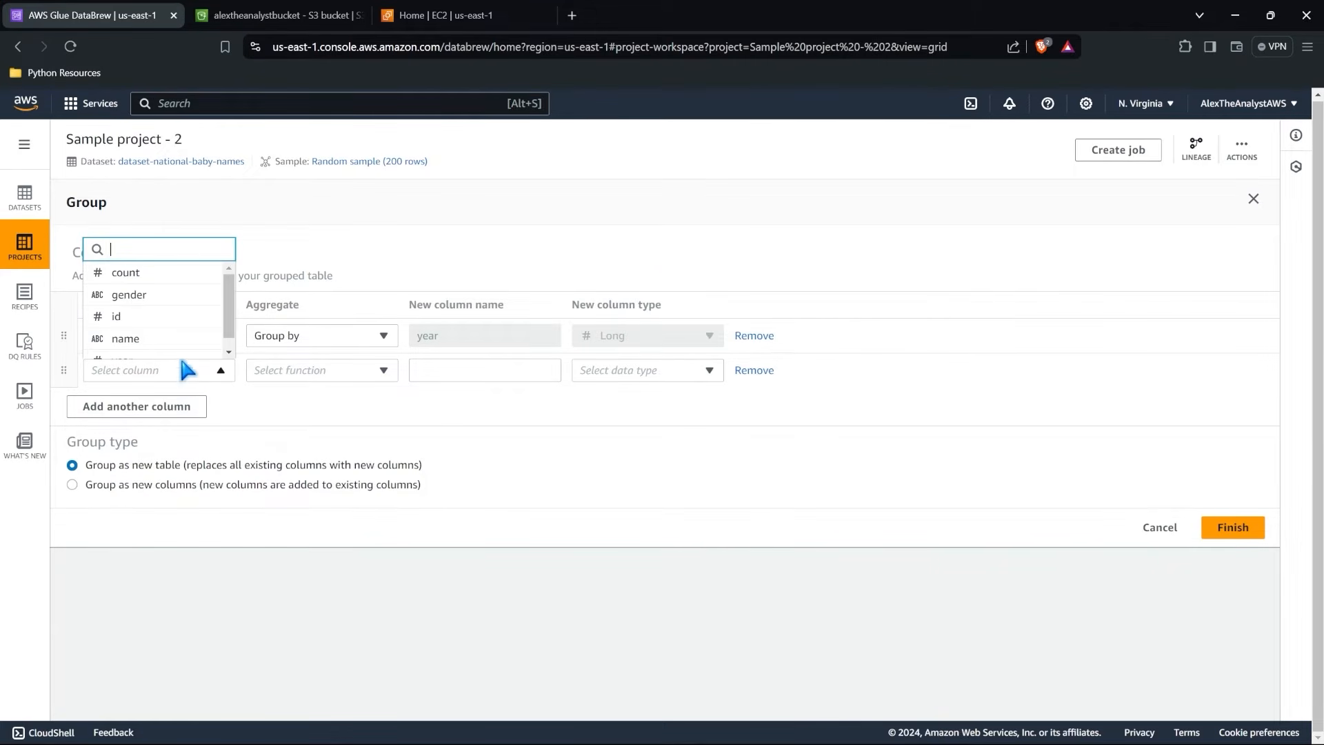
{"action": "left_click", "coordinate": [163, 339]}
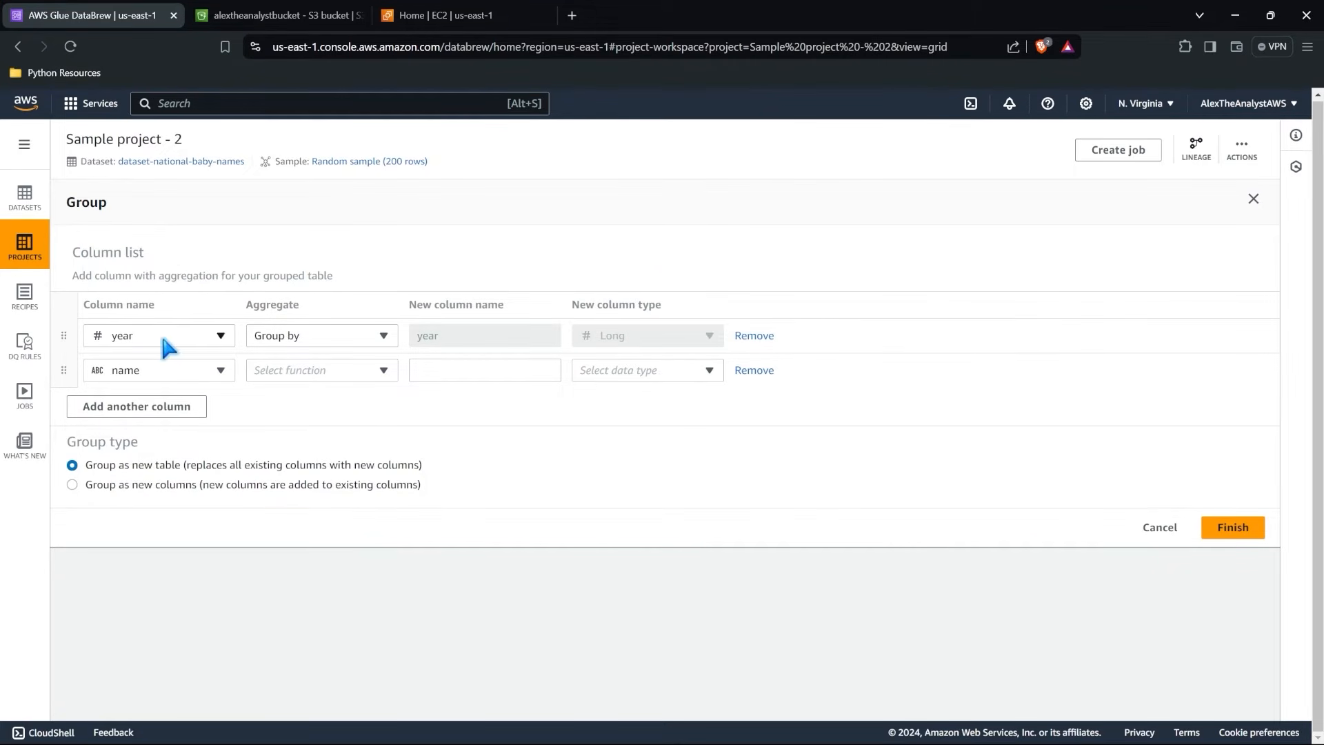
{"action": "left_click", "coordinate": [312, 366]}
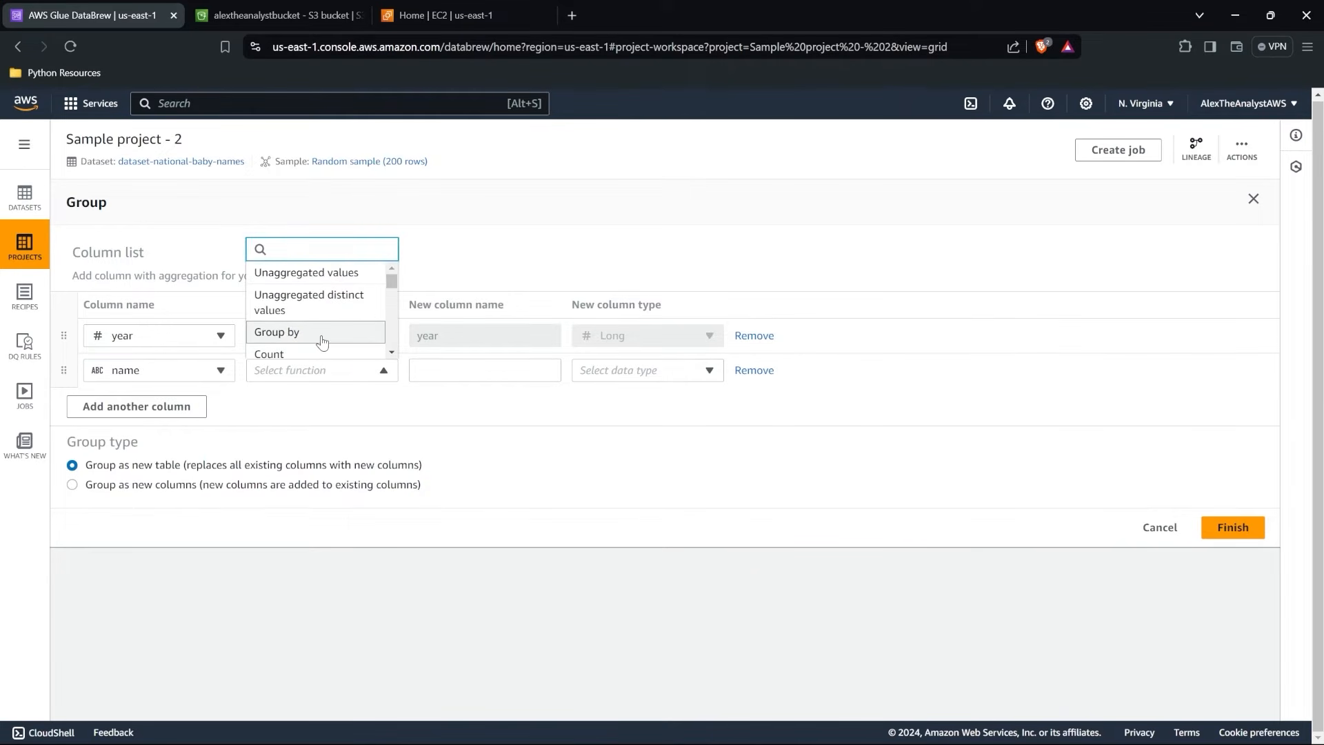
{"action": "left_click", "coordinate": [321, 333]}
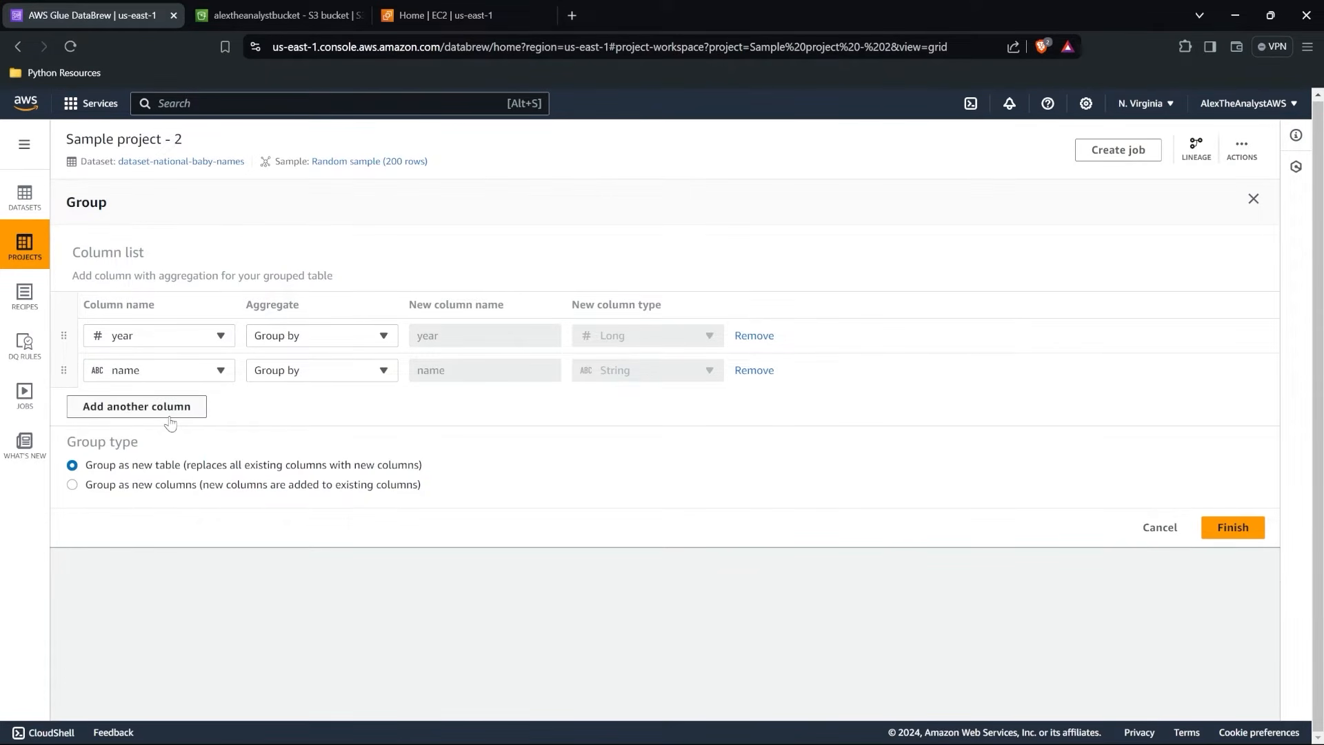
Add a third column to the grouping that aggregates name with Count.
{"action": "left_click", "coordinate": [197, 409]}
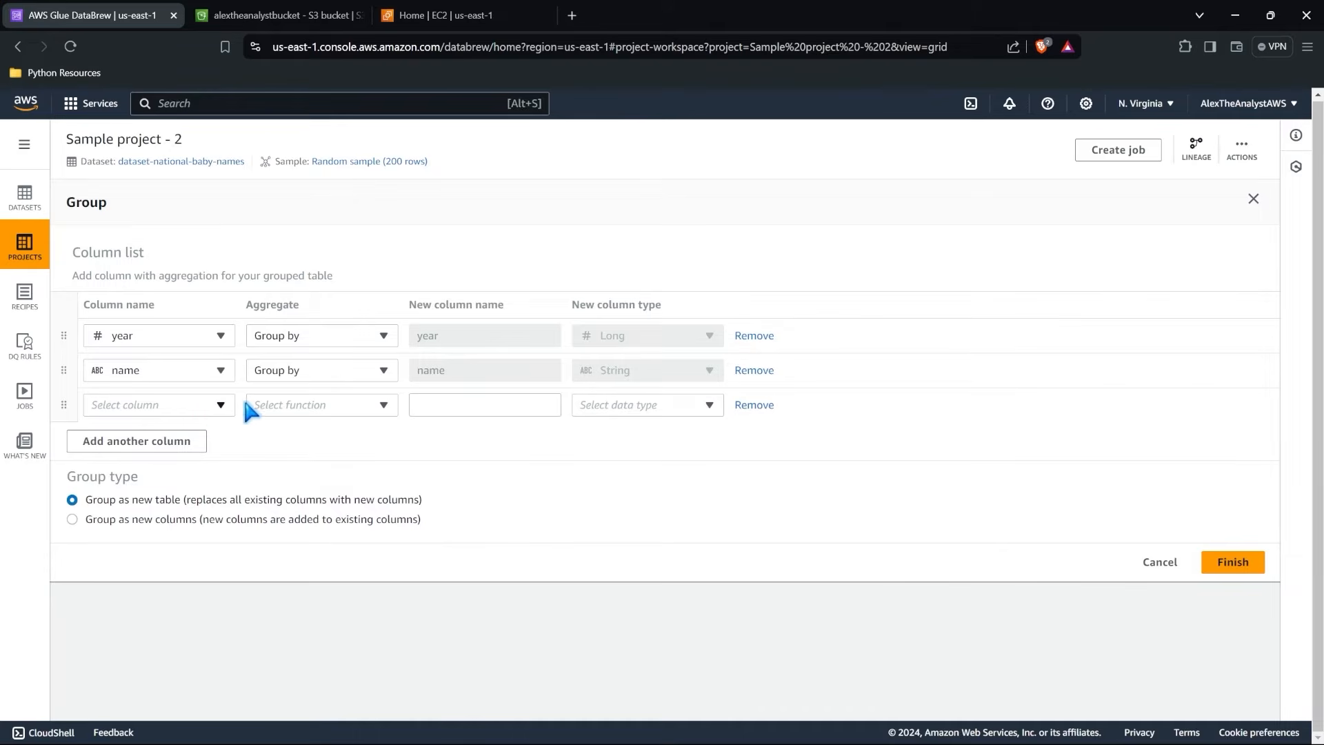
{"action": "left_click", "coordinate": [269, 404]}
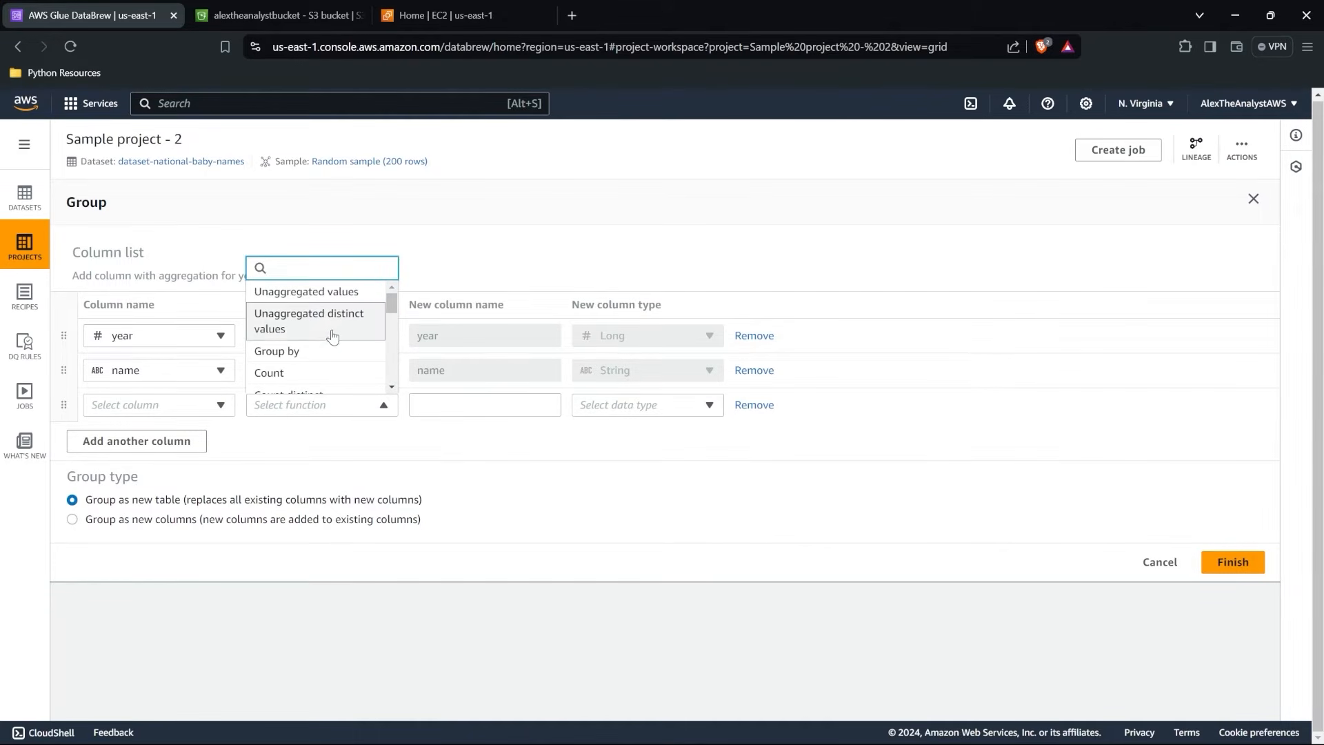
{"action": "scroll", "coordinate": [333, 334], "scroll_direction": "down", "scroll_amount": 1}
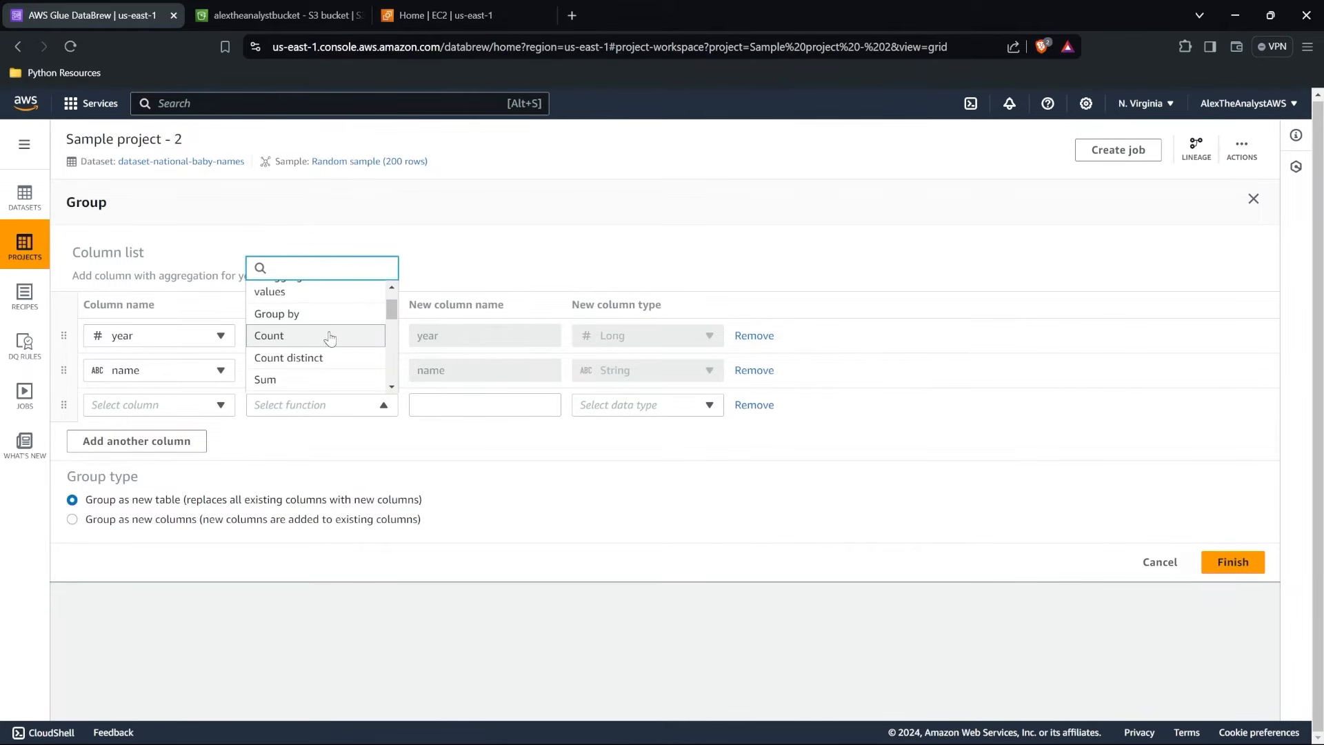
{"action": "left_click", "coordinate": [220, 406]}
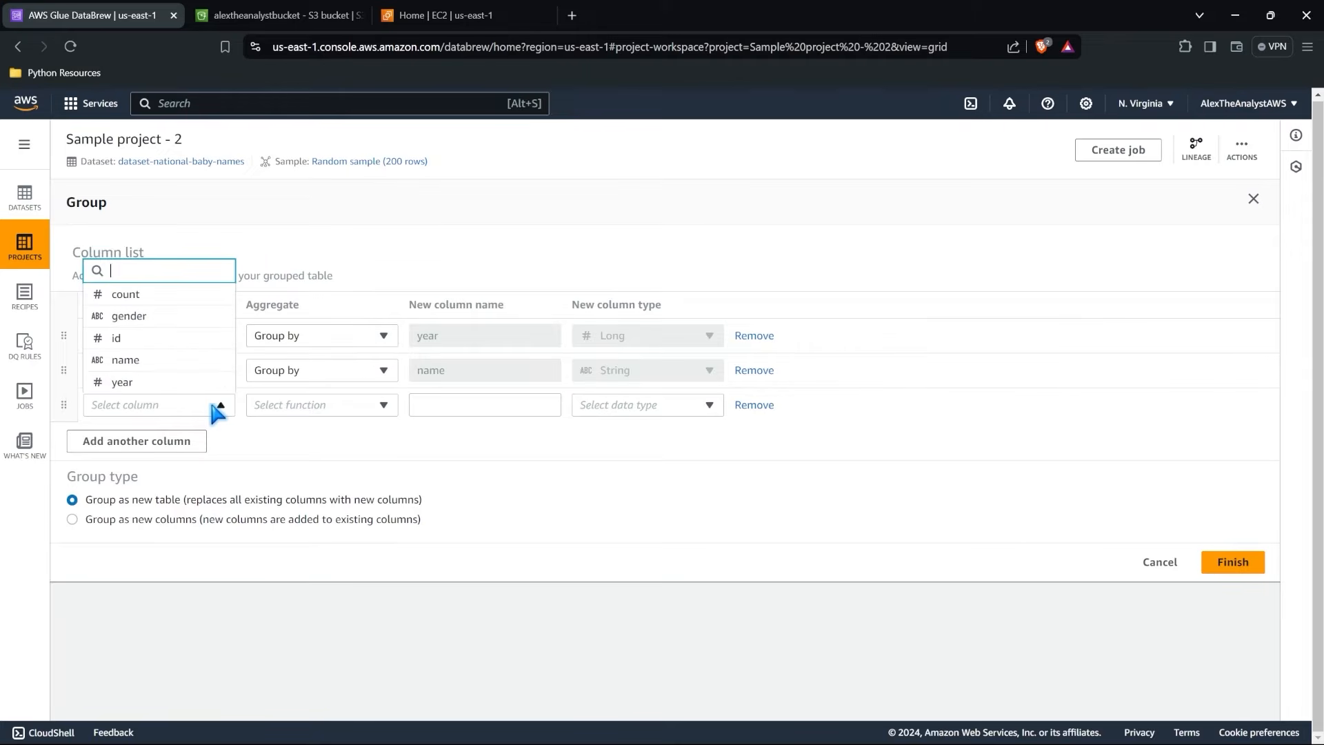
{"action": "left_click", "coordinate": [161, 366]}
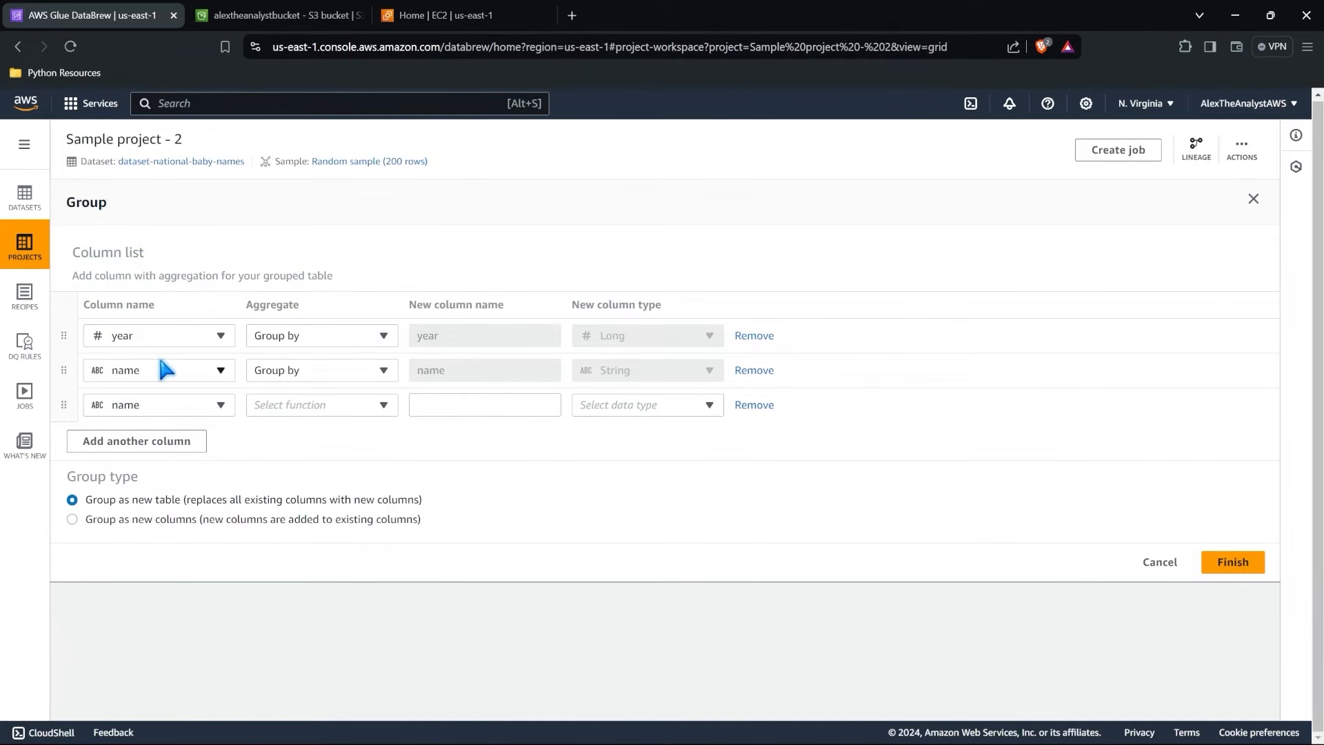
{"action": "left_click", "coordinate": [365, 407]}
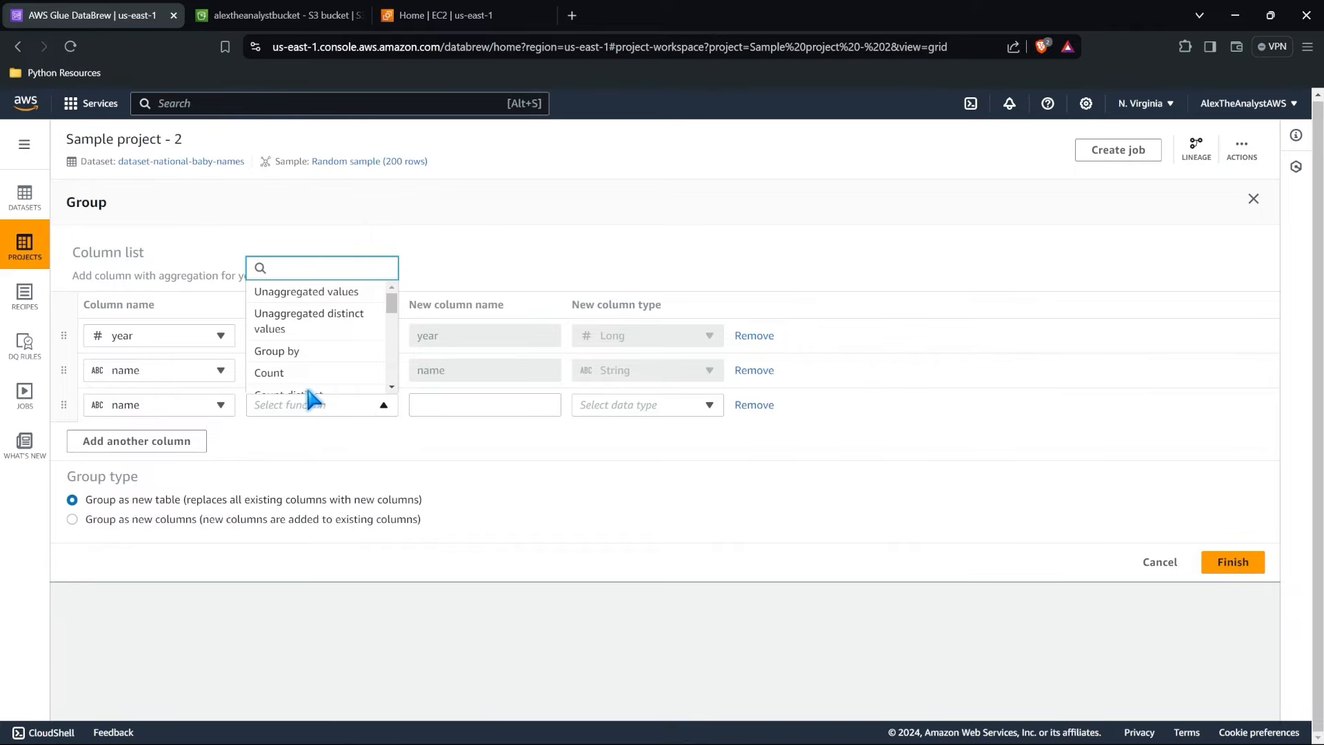
{"action": "left_click", "coordinate": [305, 373]}
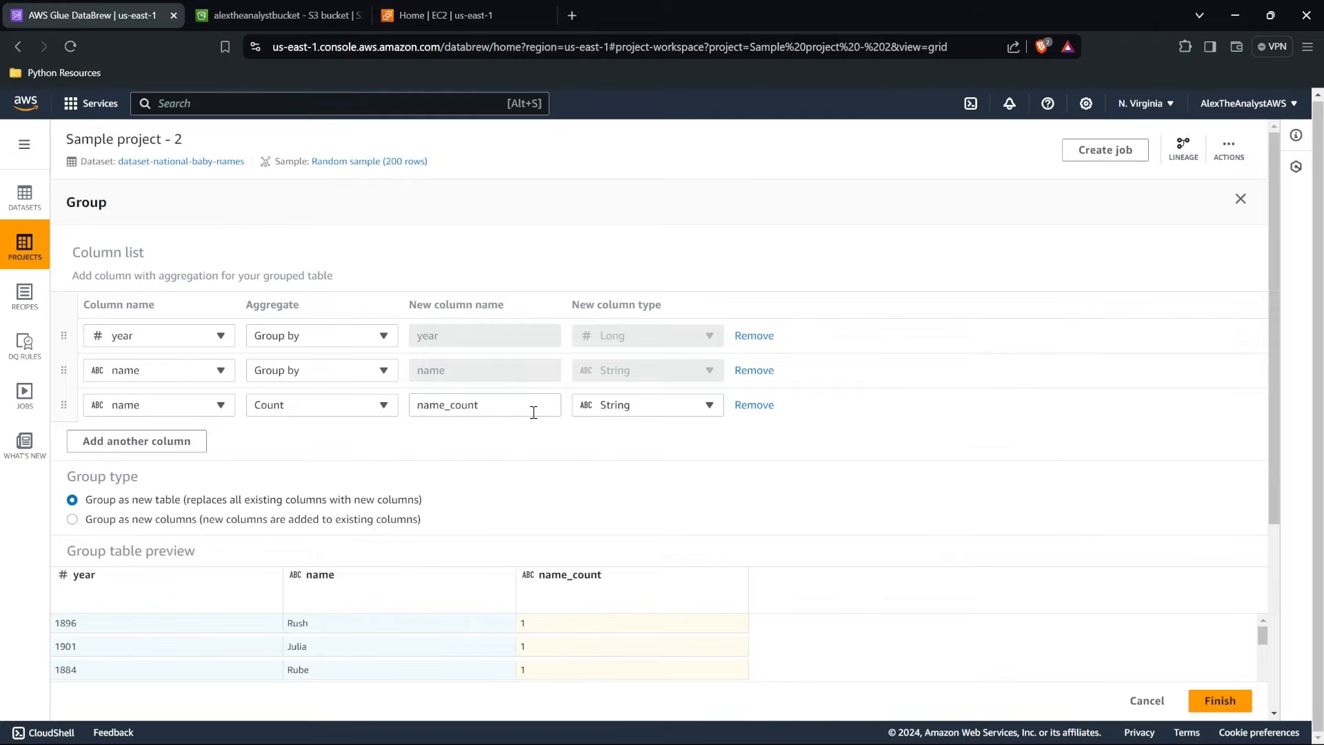
Change the name_count column's data type to Integer.
{"action": "scroll", "coordinate": [455, 565], "scroll_direction": "down", "scroll_amount": 3}
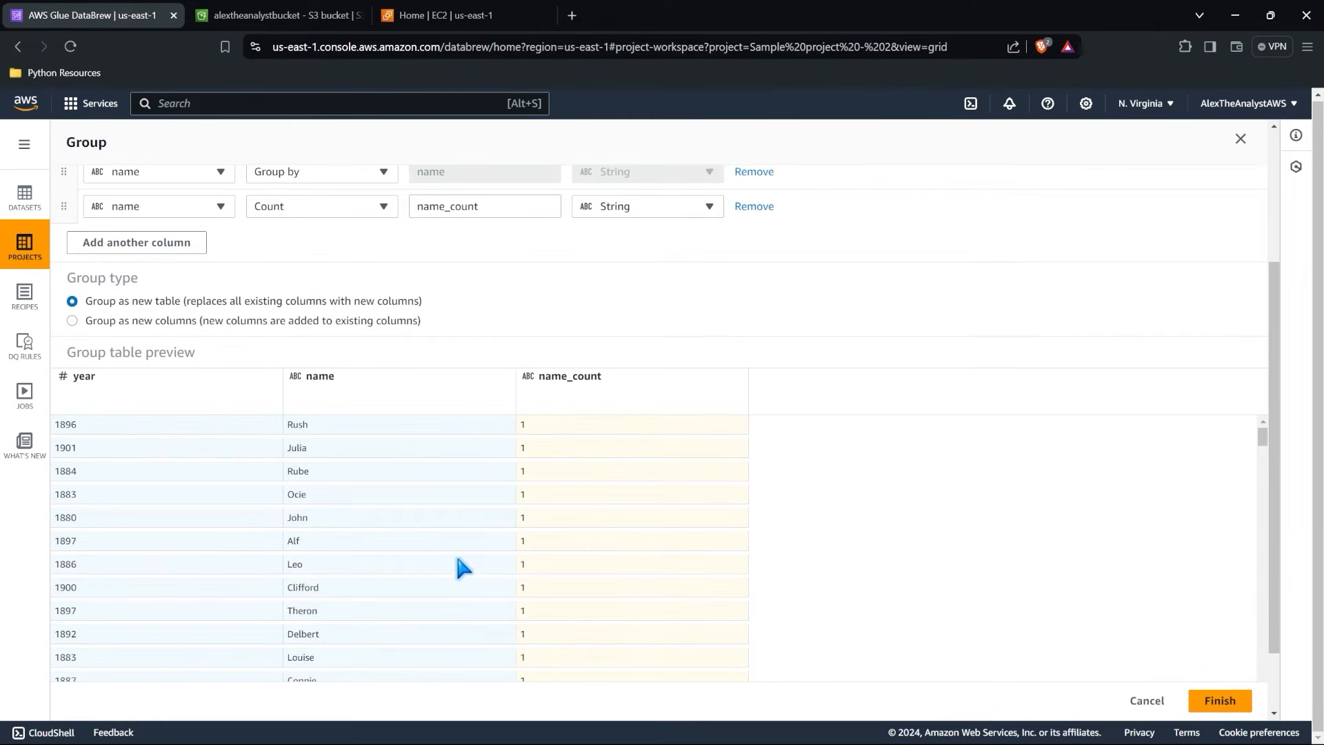
{"action": "scroll", "coordinate": [571, 407], "scroll_direction": "up", "scroll_amount": 2}
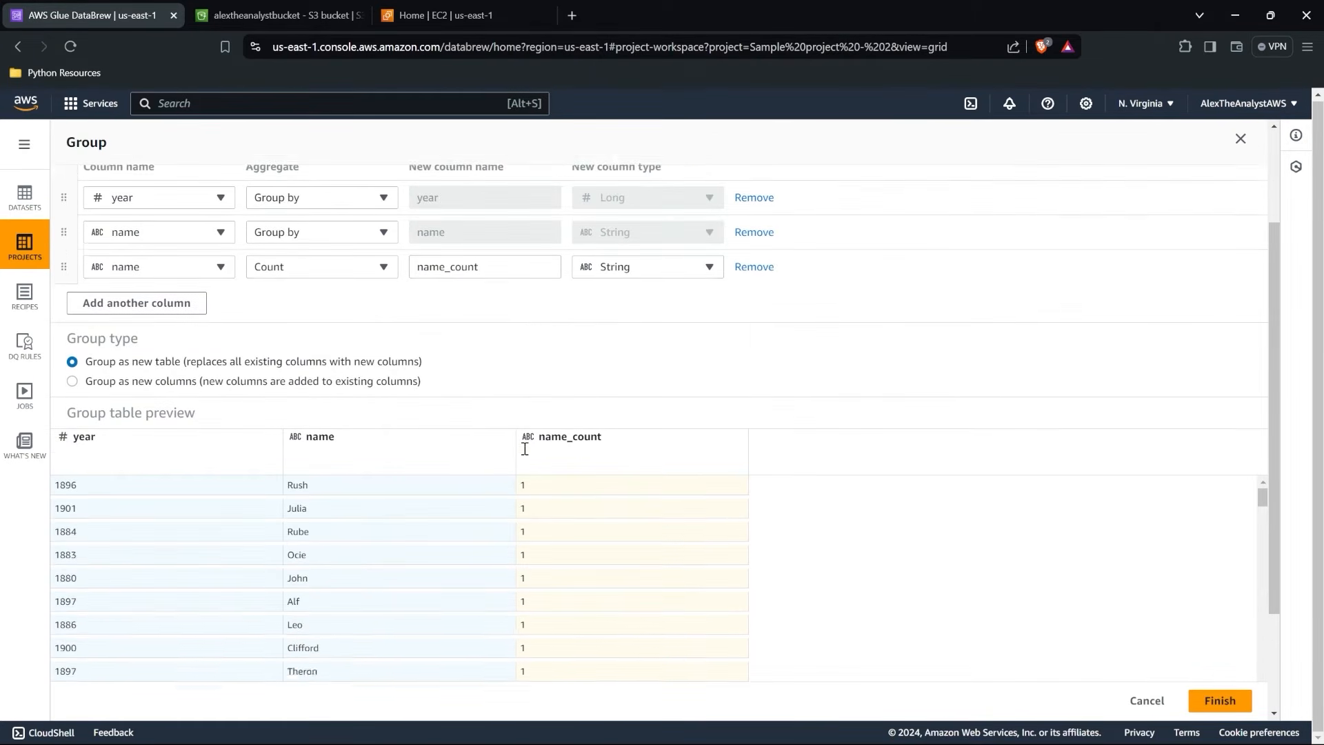
{"action": "left_click", "coordinate": [673, 314]}
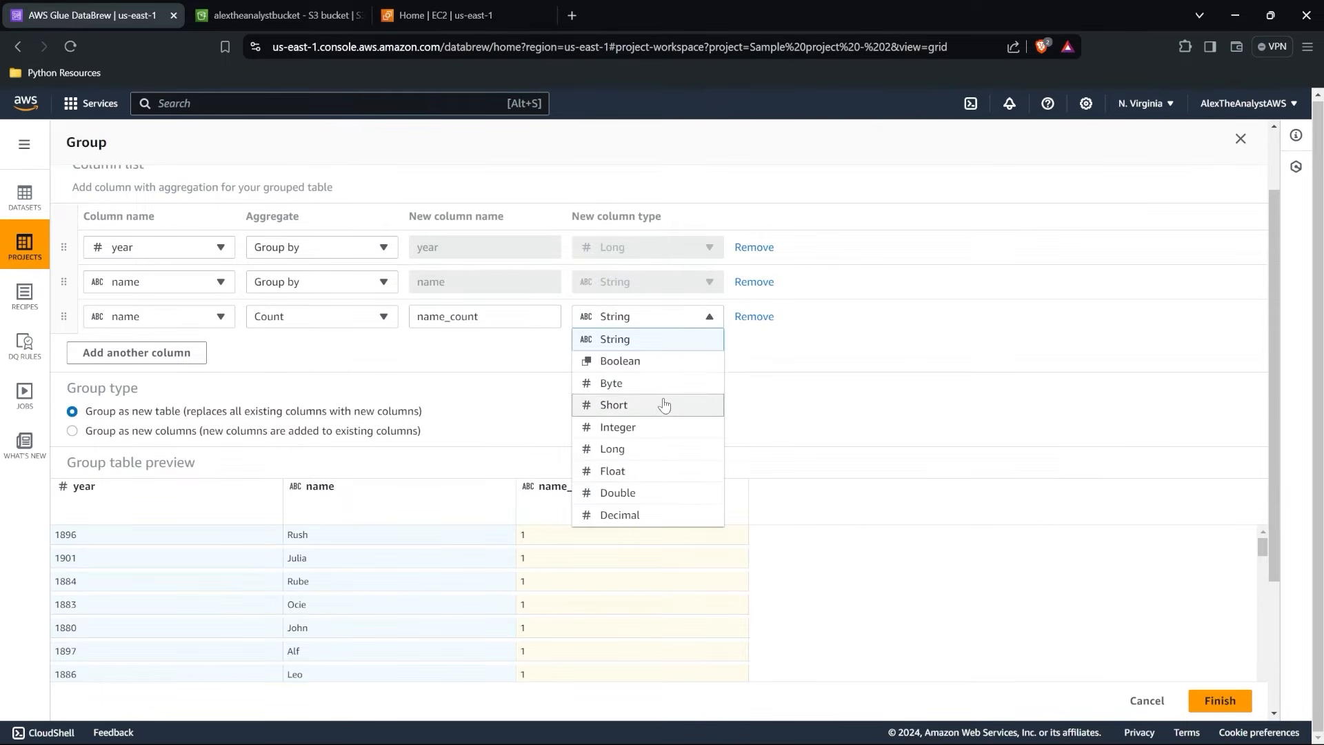
{"action": "left_click", "coordinate": [658, 427]}
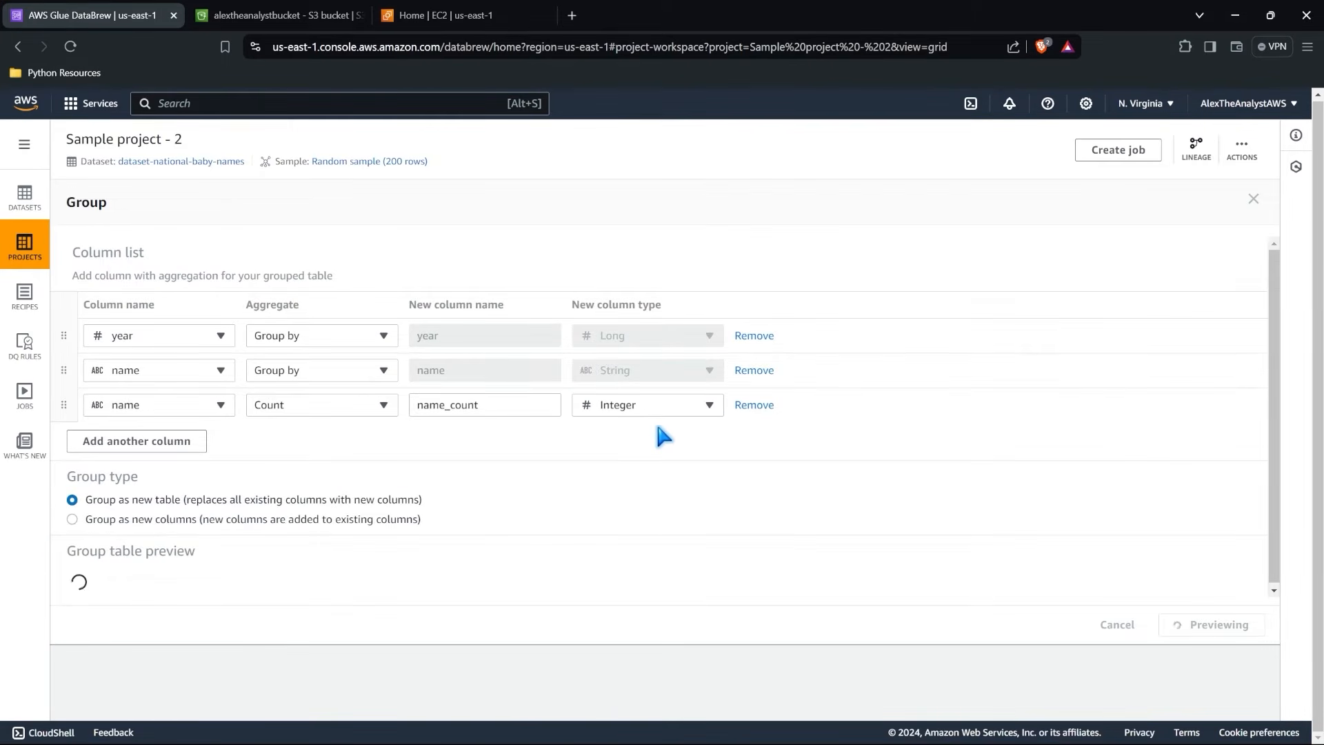
Look through the group table preview and apply the grouping as a new table to the recipe.
{"action": "scroll", "coordinate": [662, 434], "scroll_direction": "down", "scroll_amount": 8}
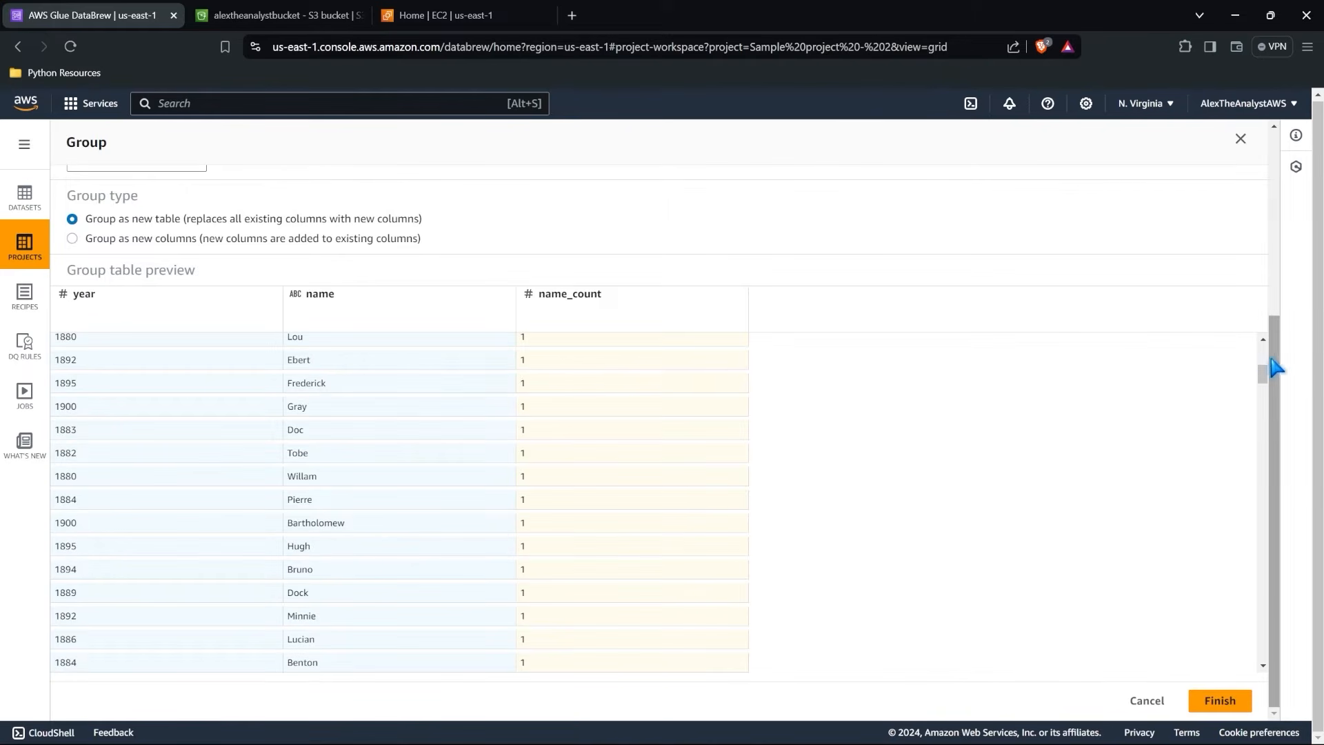
{"action": "left_click_drag", "start_coordinate": [1262, 375], "coordinate": [1277, 294]}
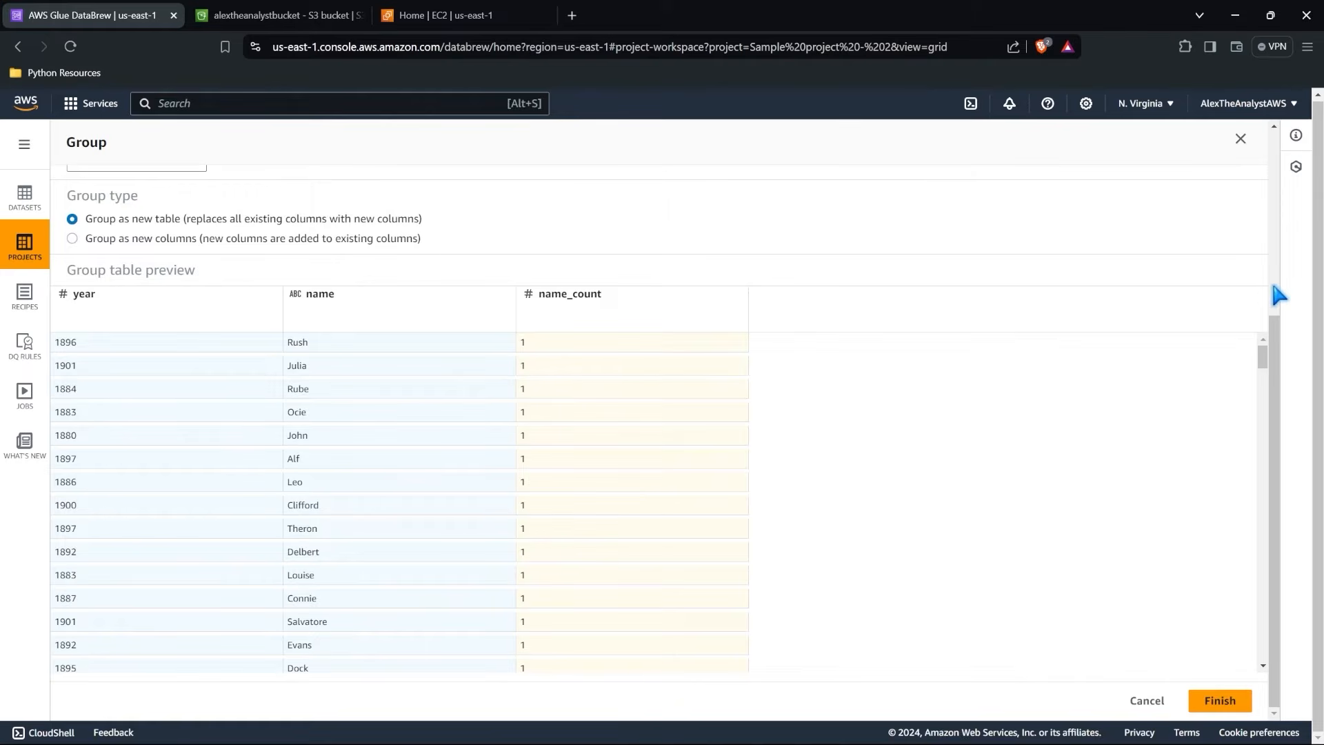
{"action": "scroll", "coordinate": [583, 276], "scroll_direction": "up", "scroll_amount": 3}
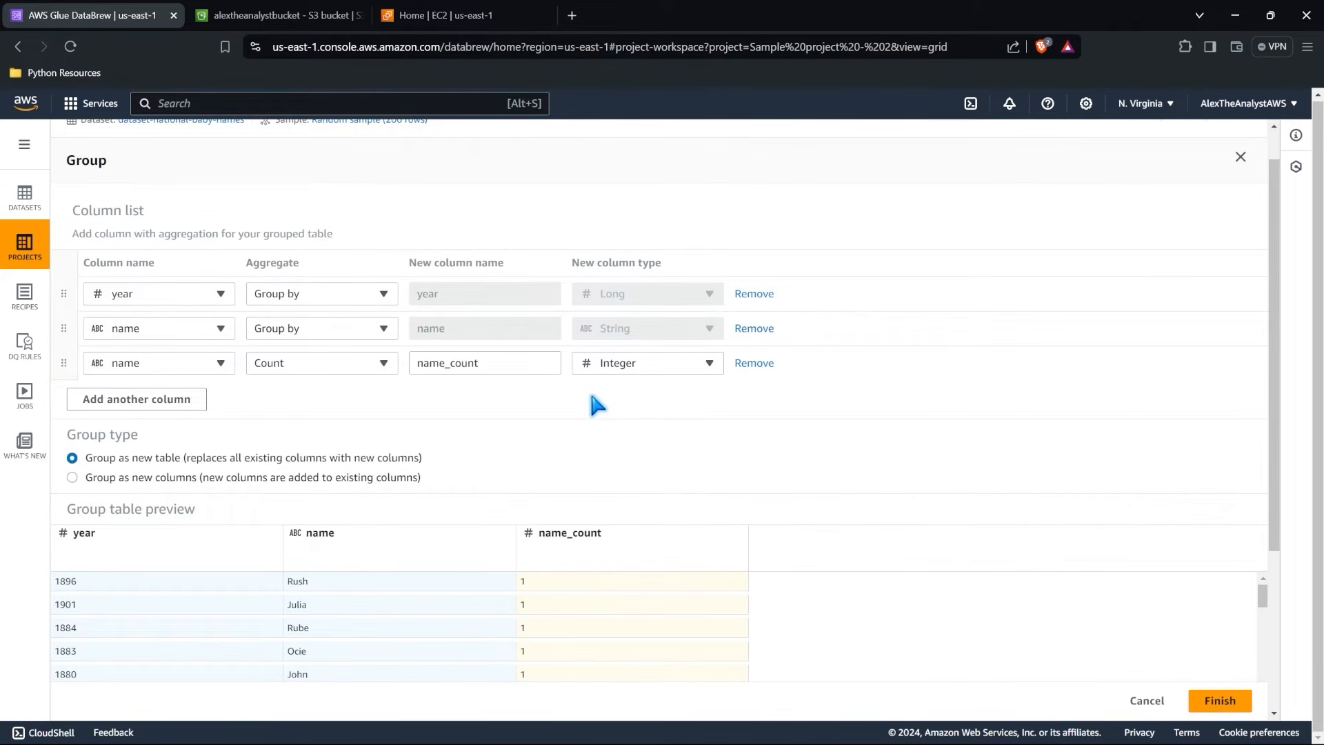
{"action": "left_click", "coordinate": [1231, 700]}
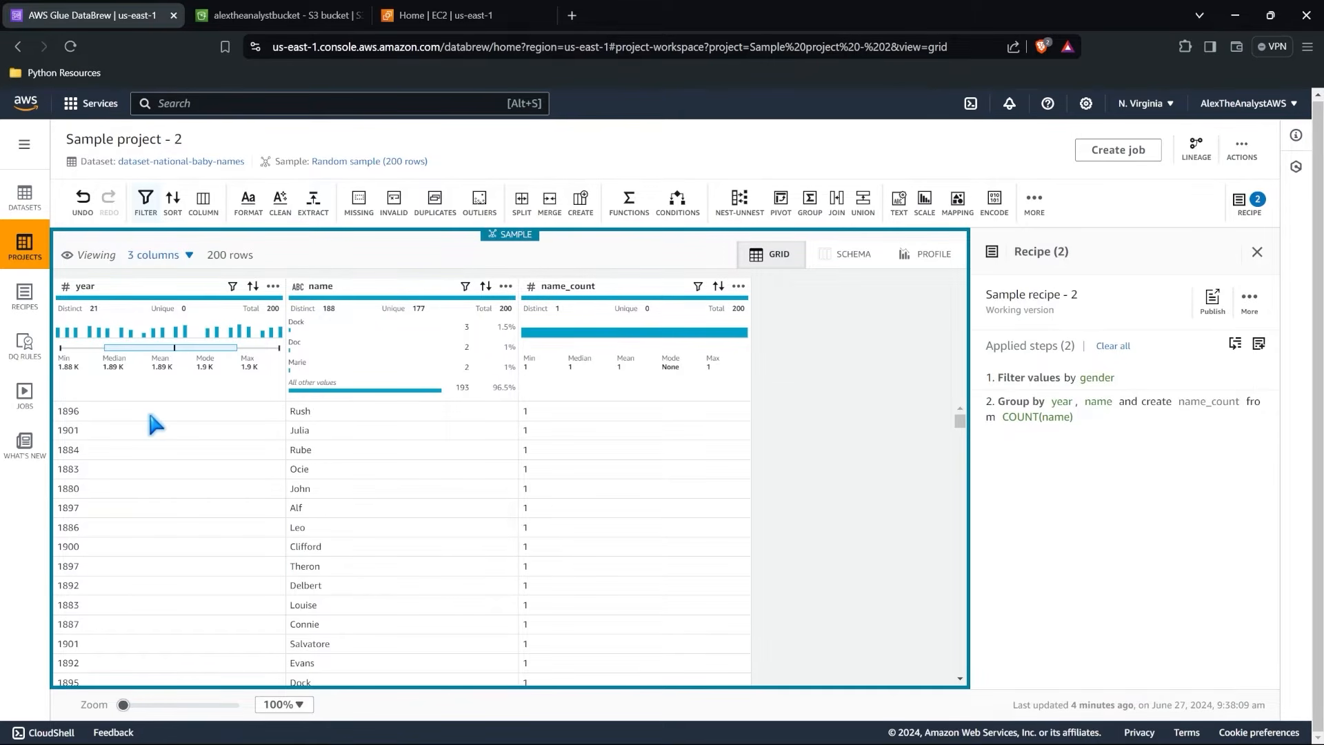
Look over the grouped rows and try a quick sort of the year column in ascending and descending order.
{"action": "scroll", "coordinate": [150, 416], "scroll_direction": "down", "scroll_amount": 2}
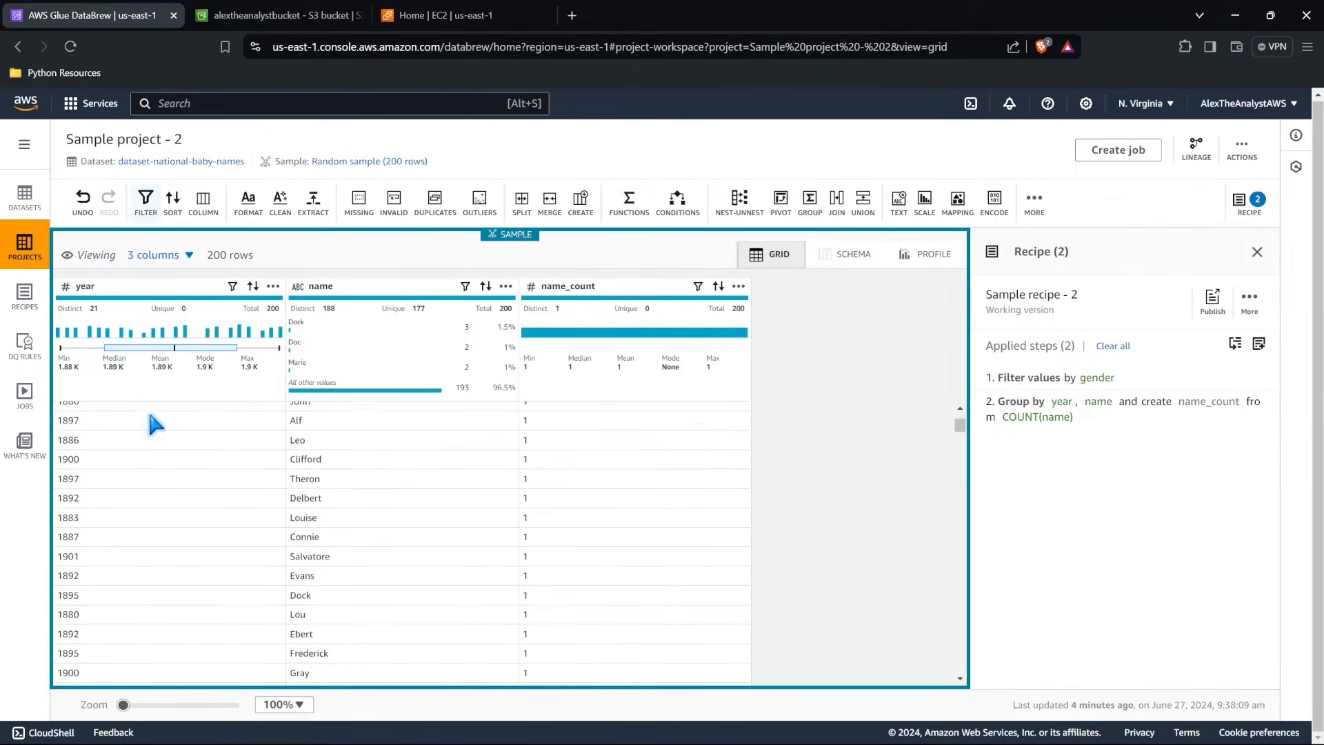
{"action": "scroll", "coordinate": [148, 410], "scroll_direction": "up", "scroll_amount": 2}
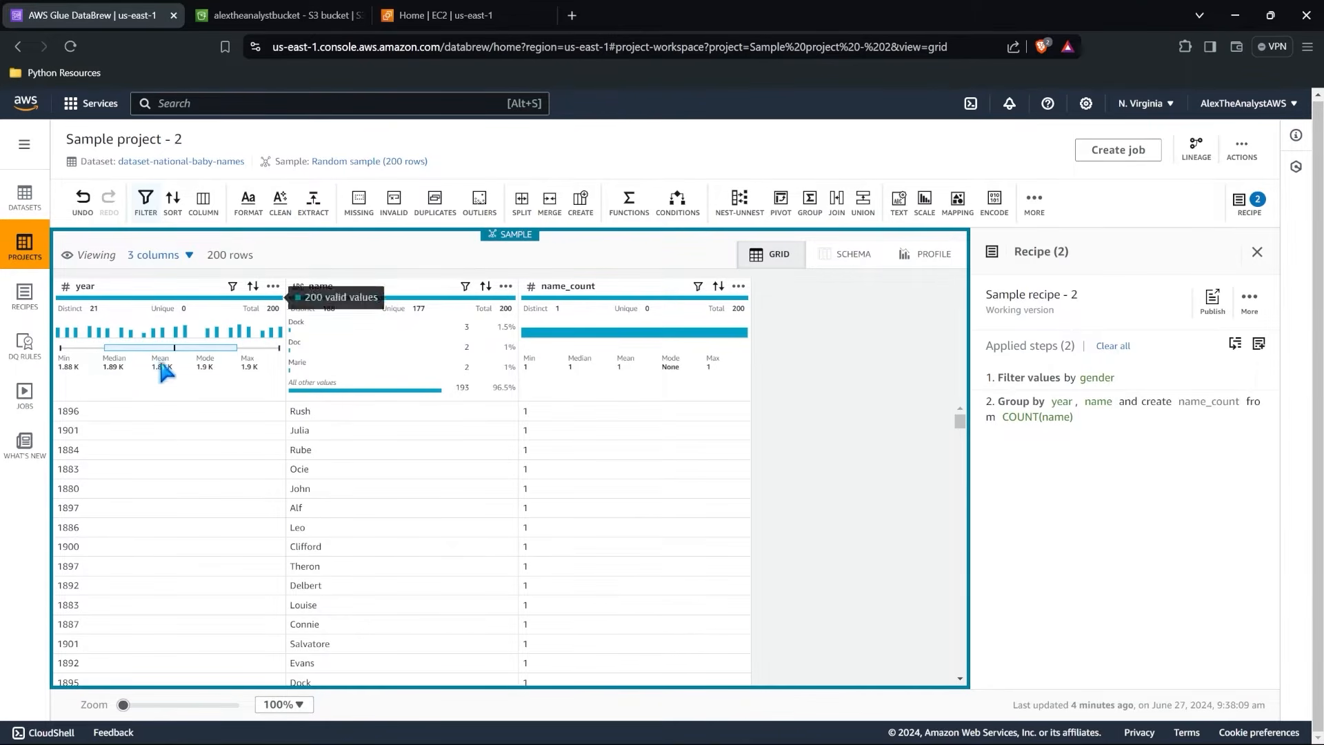
{"action": "left_click", "coordinate": [254, 287]}
{"action": "left_click", "coordinate": [253, 286]}
{"action": "left_click", "coordinate": [253, 286]}
{"action": "left_click", "coordinate": [254, 293]}
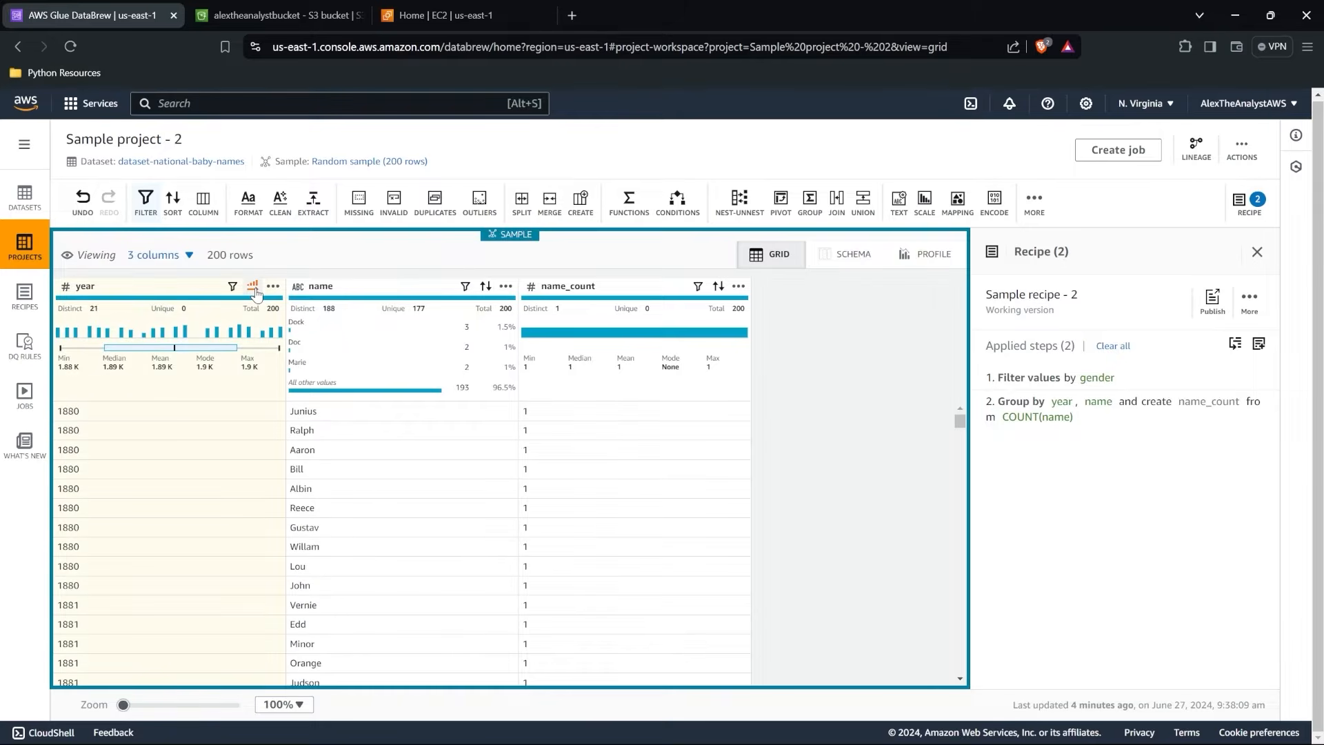
{"action": "left_click", "coordinate": [253, 290]}
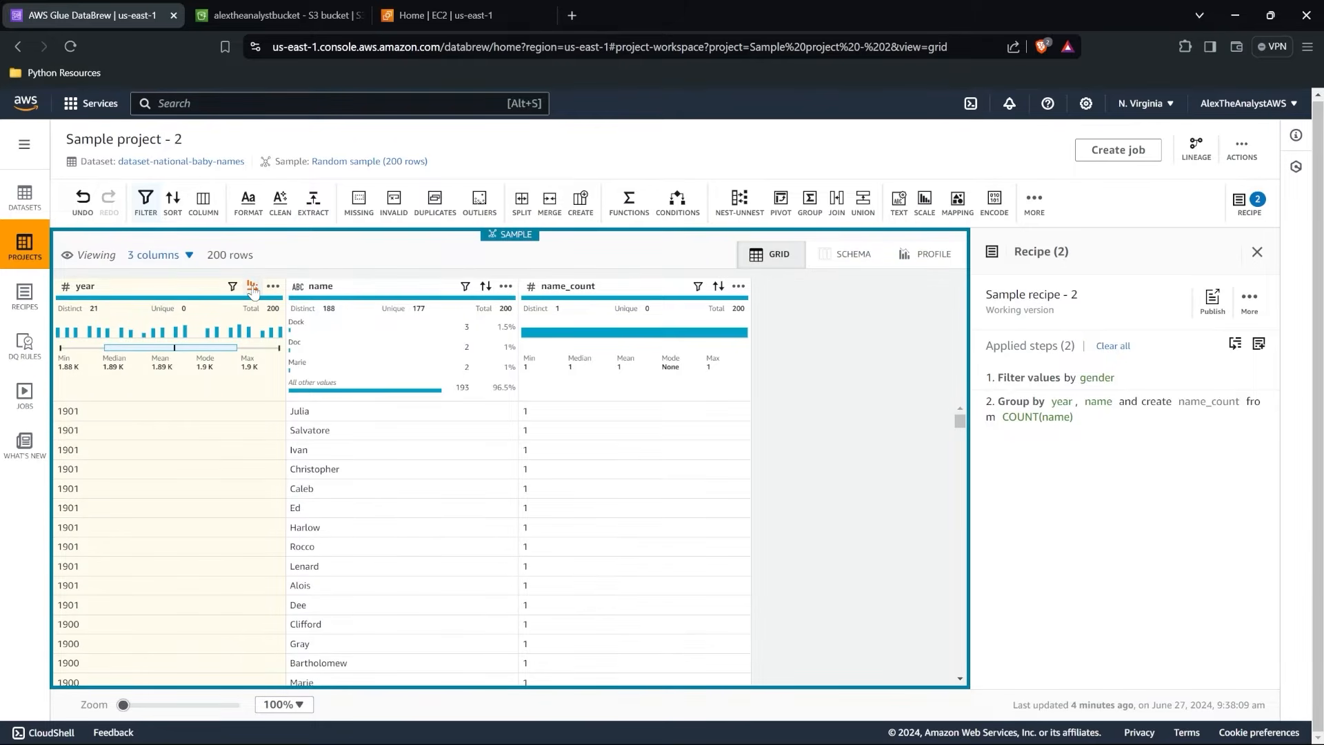
Add a recipe step that sorts the source column year in ascending order.
{"action": "left_click", "coordinate": [172, 204]}
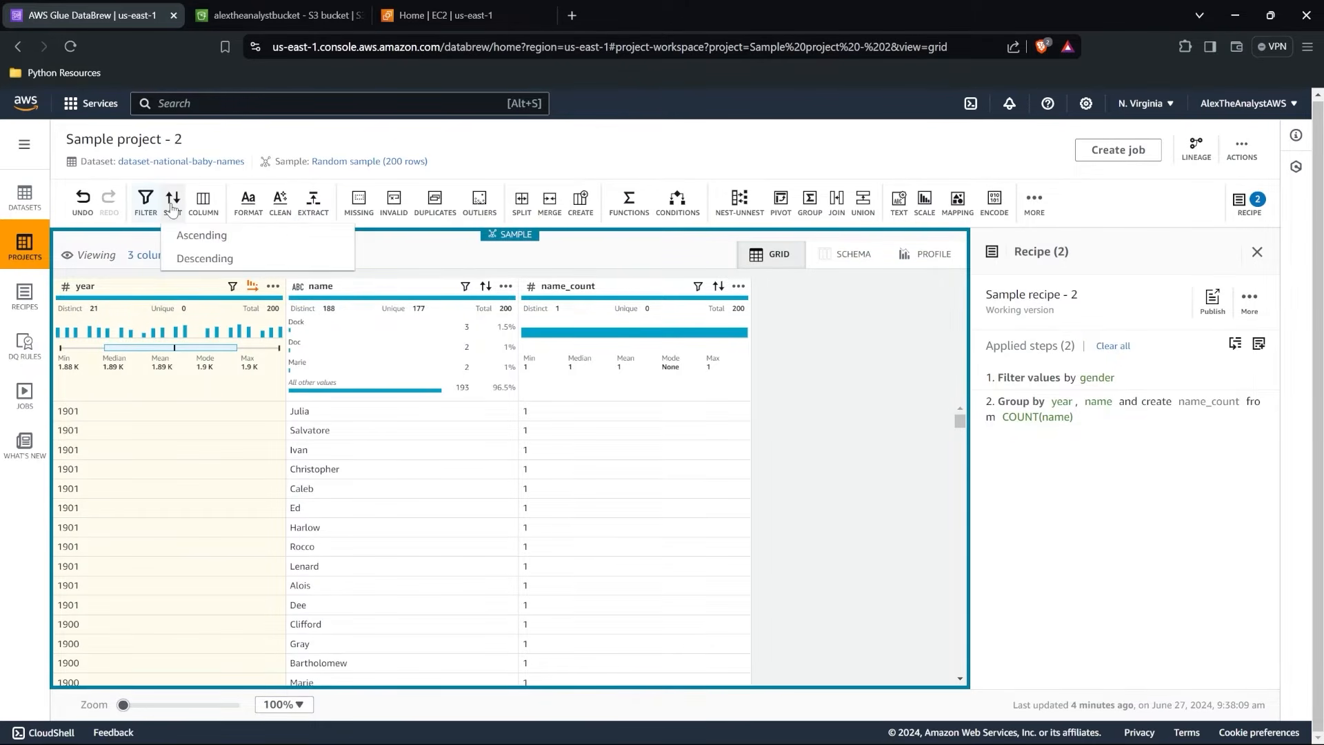
{"action": "left_click", "coordinate": [201, 236]}
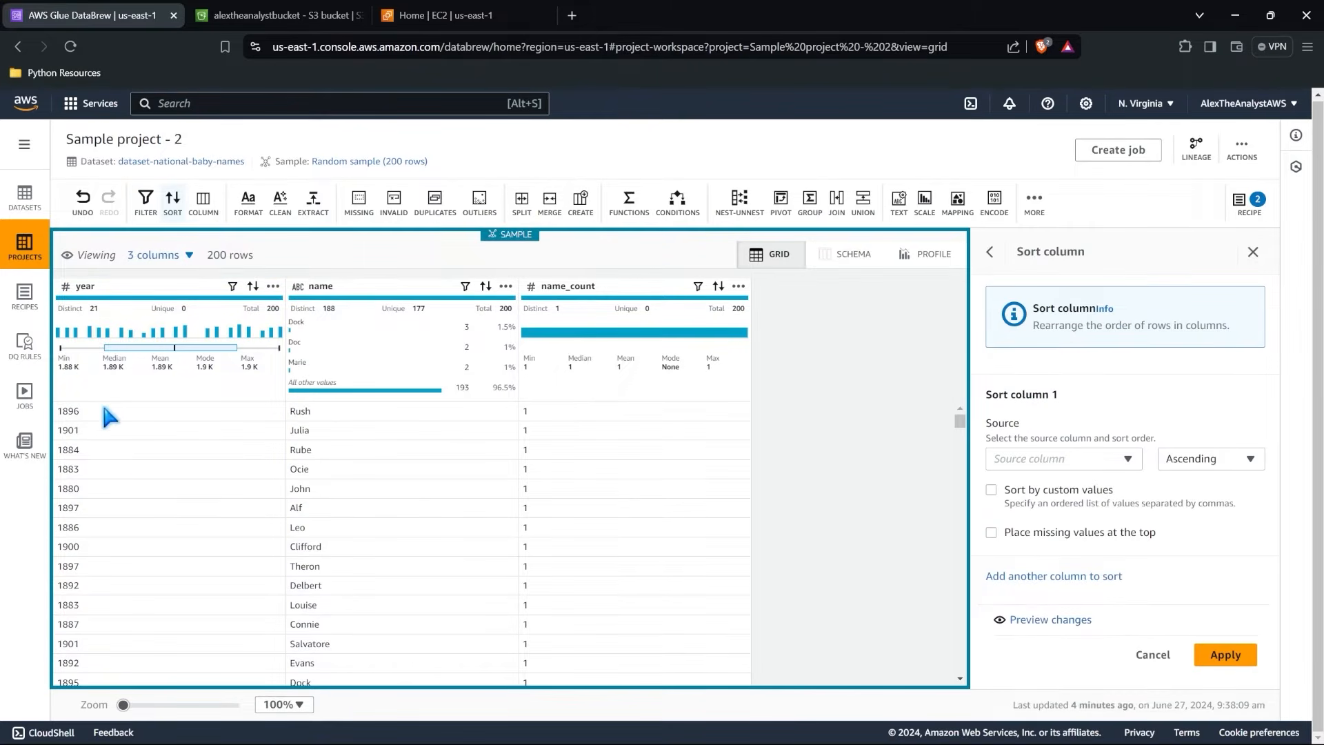
{"action": "left_click", "coordinate": [1014, 455]}
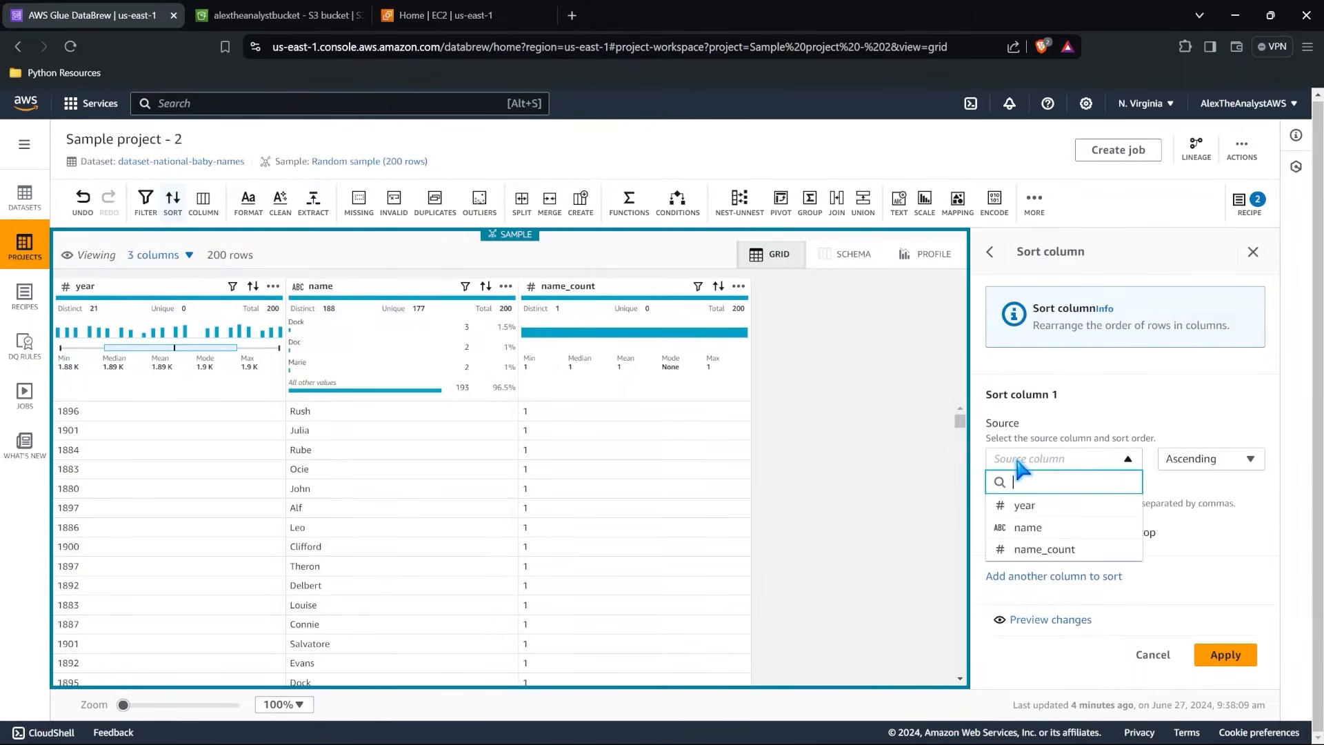
{"action": "left_click", "coordinate": [1052, 509]}
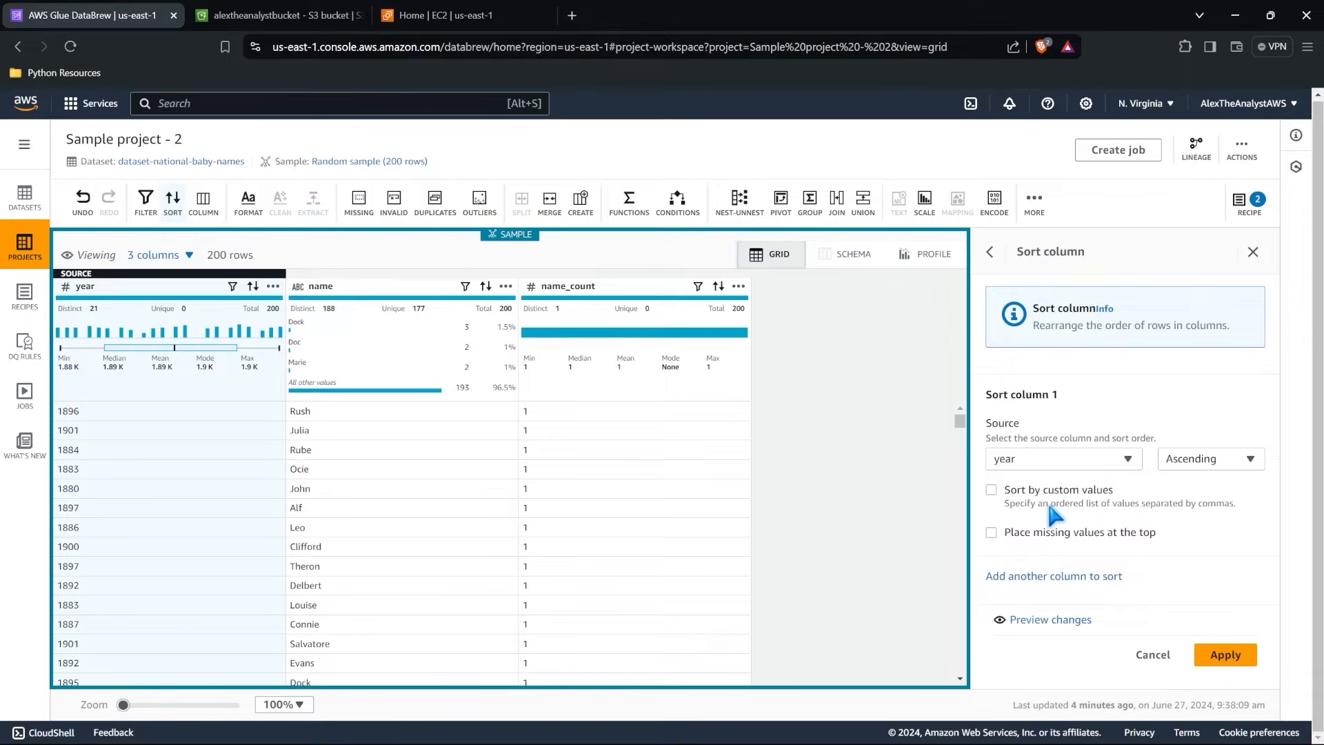
{"action": "left_click", "coordinate": [1235, 657]}
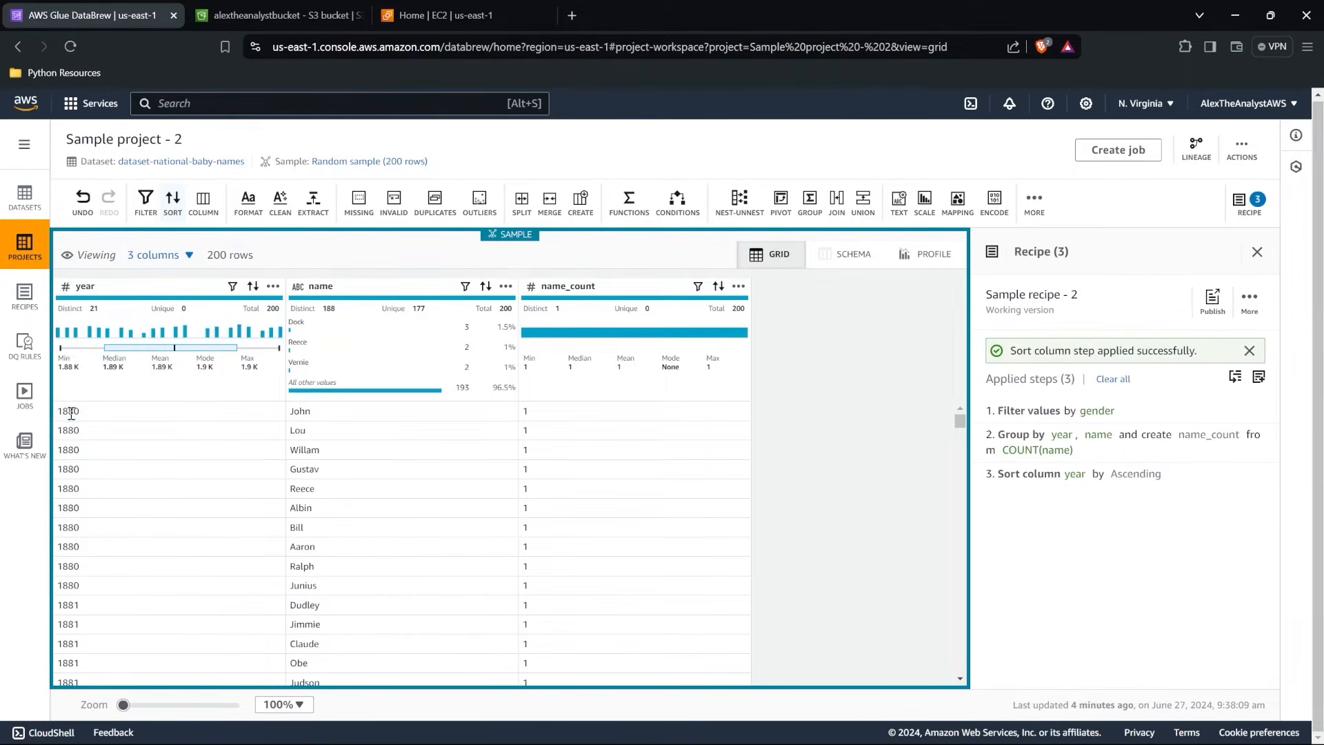
Check the sorted rows, publish Sample recipe - 2, and open the list of published recipes.
{"action": "scroll", "coordinate": [68, 588], "scroll_direction": "down", "scroll_amount": 10}
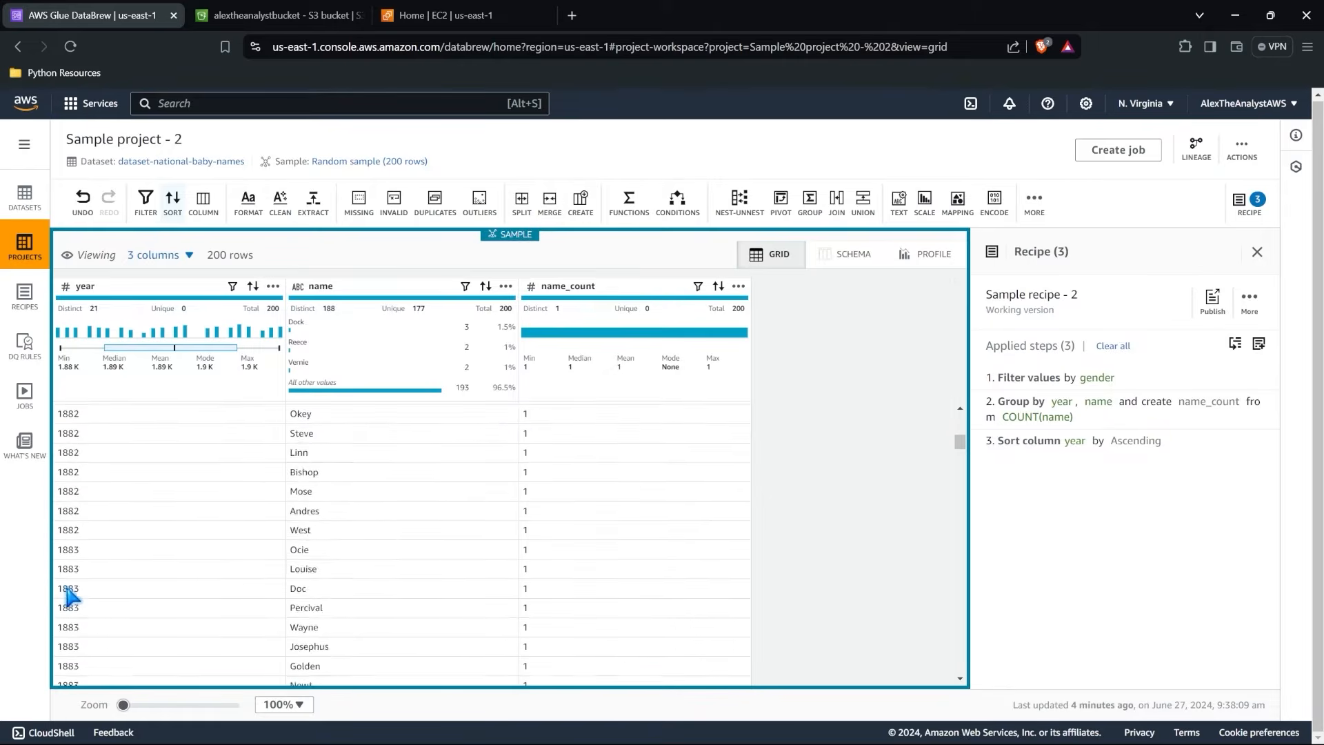
{"action": "scroll", "coordinate": [71, 596], "scroll_direction": "down", "scroll_amount": 15}
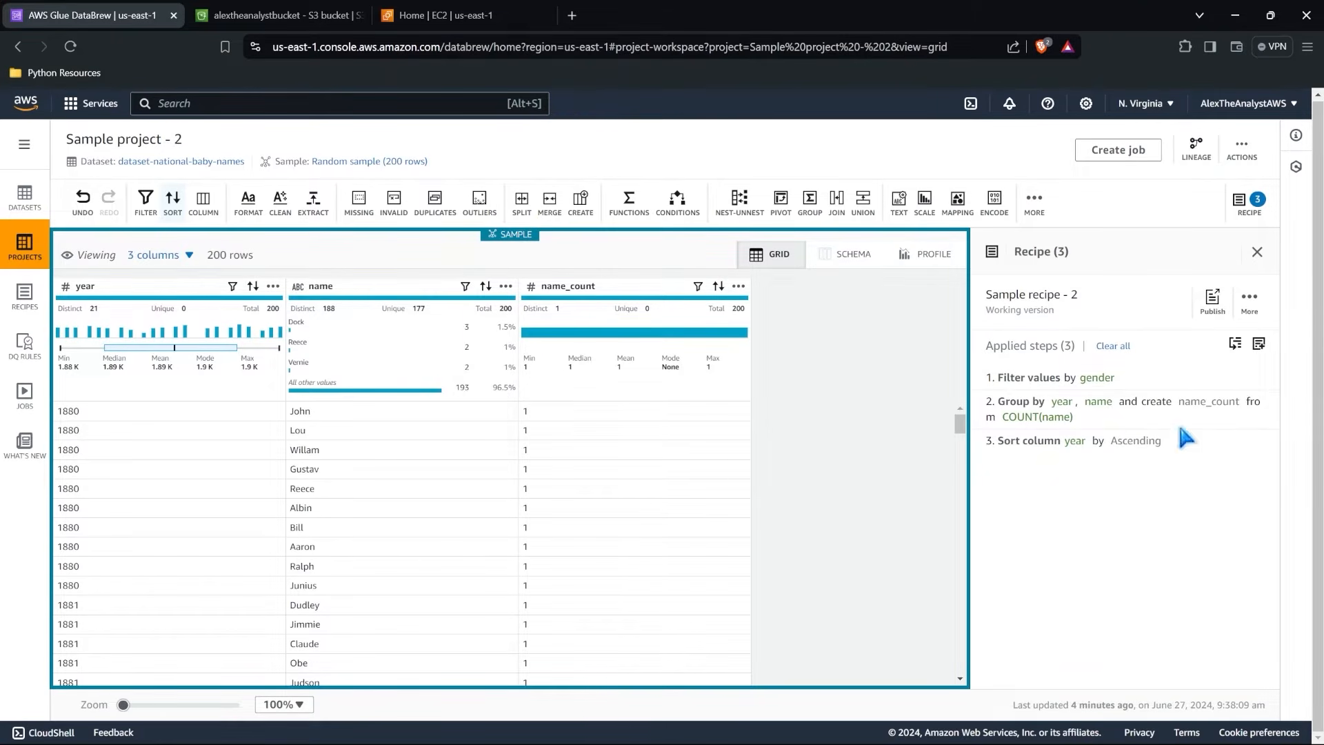
{"action": "left_click", "coordinate": [1214, 307]}
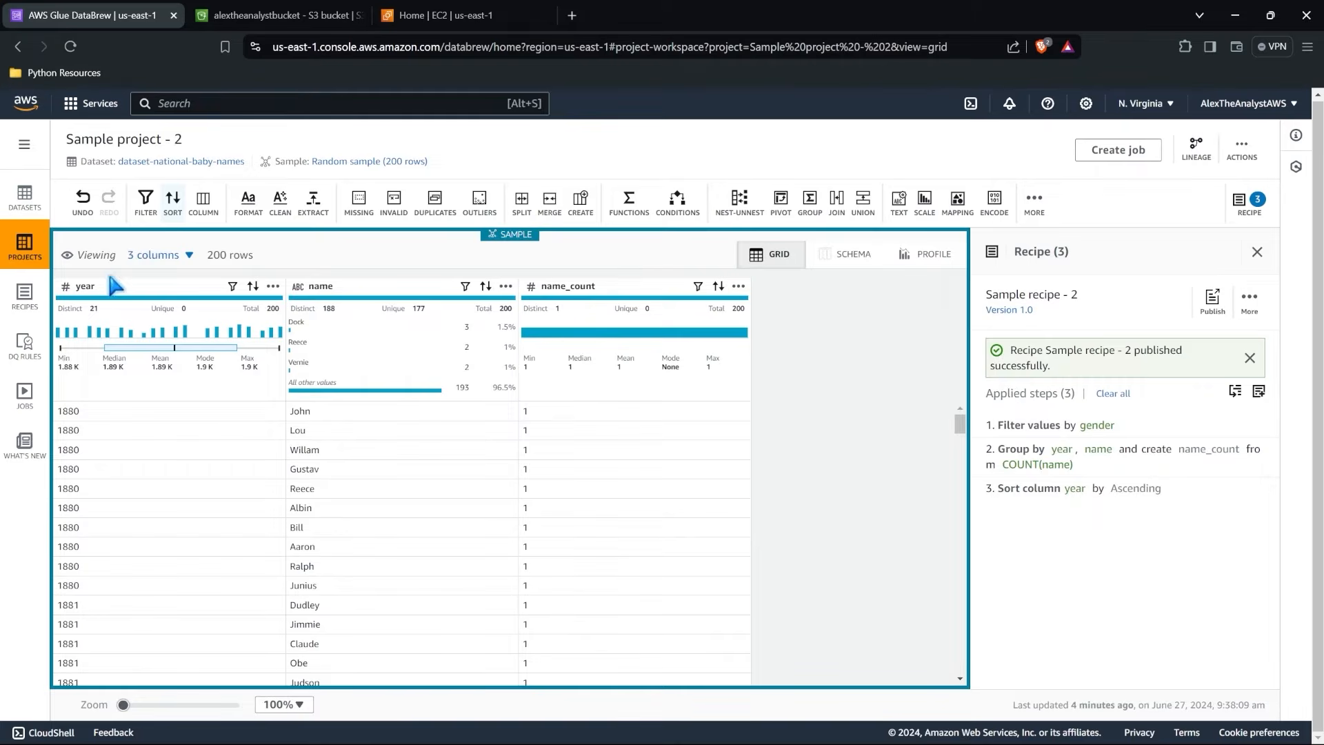
{"action": "left_click", "coordinate": [23, 297]}
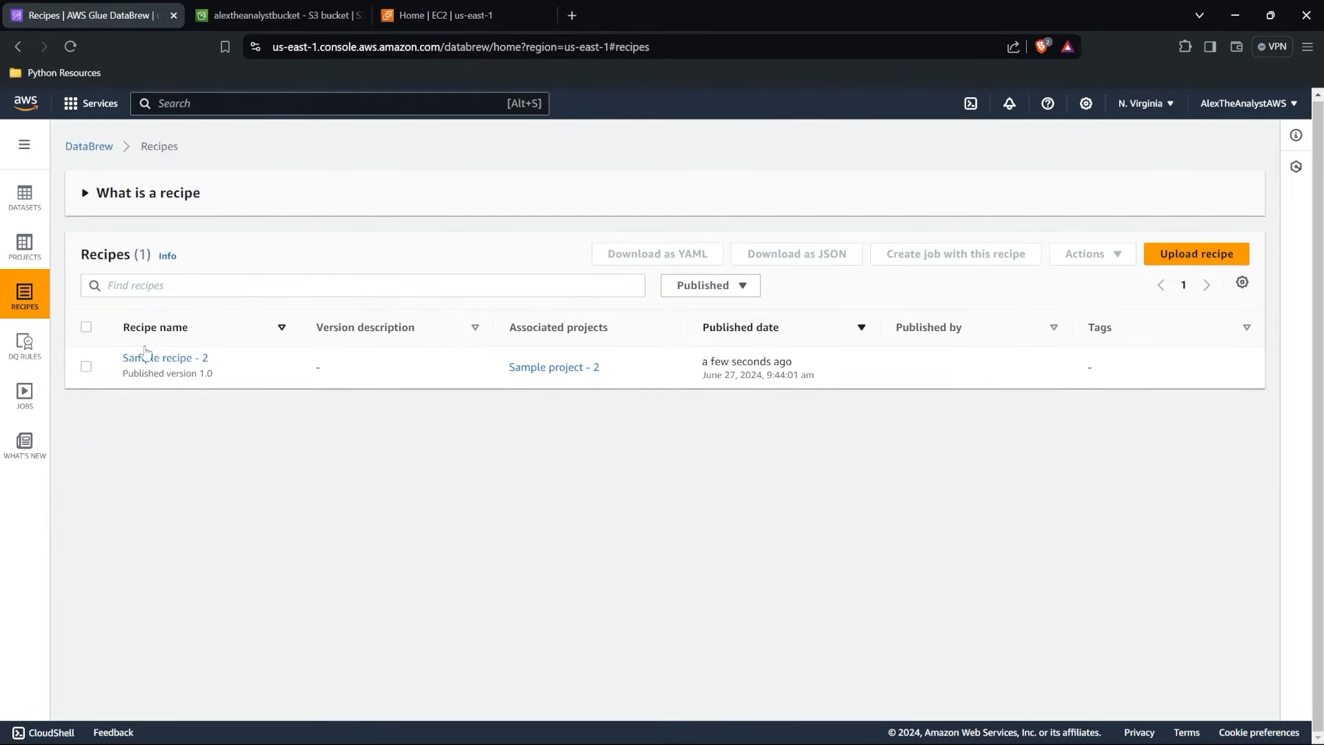
Return to Sample project - 2 and start a new recipe job named Name Aggregator.
{"action": "left_click", "coordinate": [25, 252]}
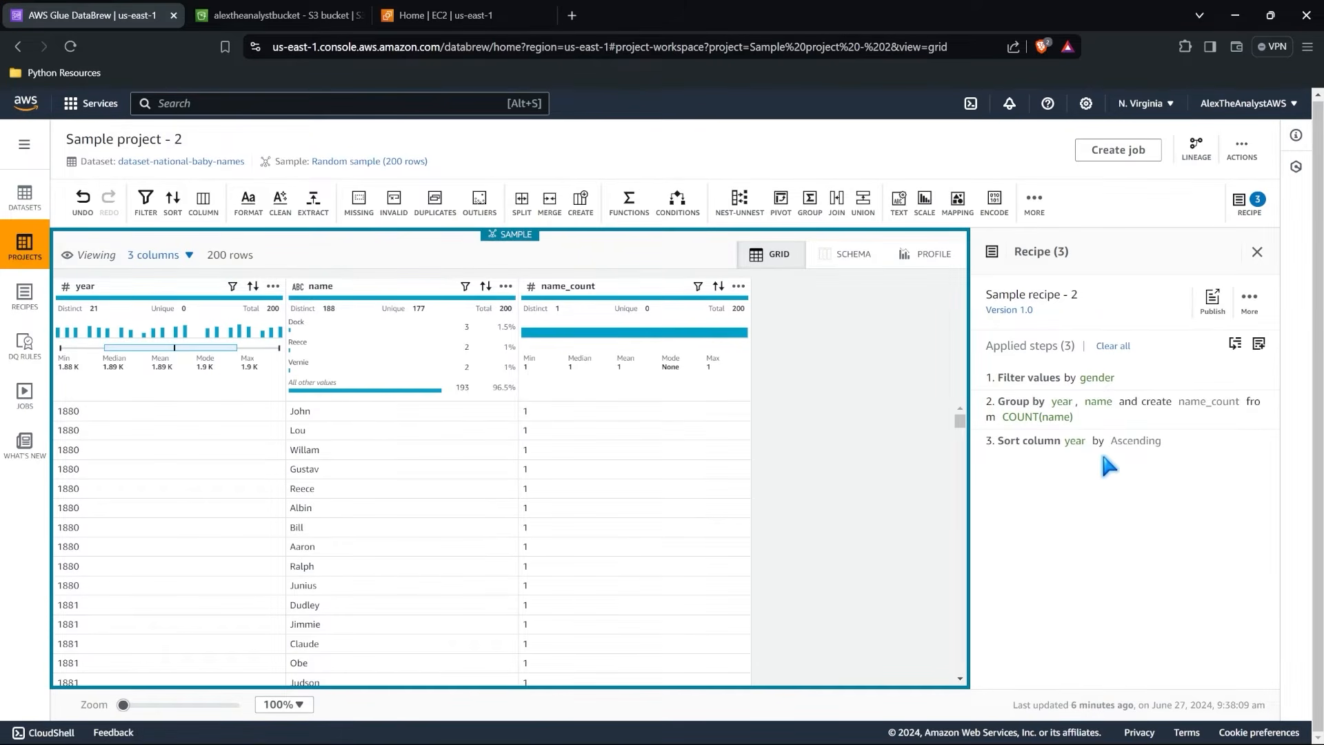
{"action": "left_click", "coordinate": [1118, 149]}
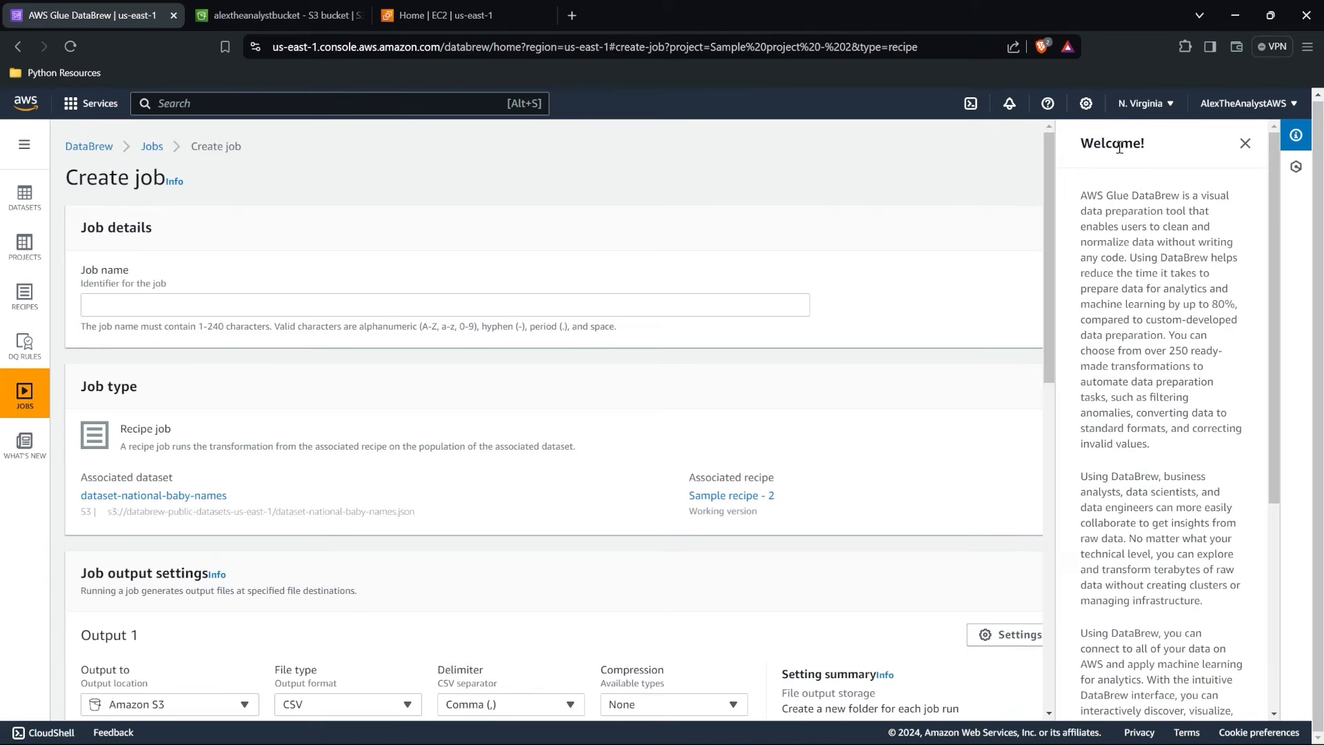
{"action": "left_click", "coordinate": [477, 305]}
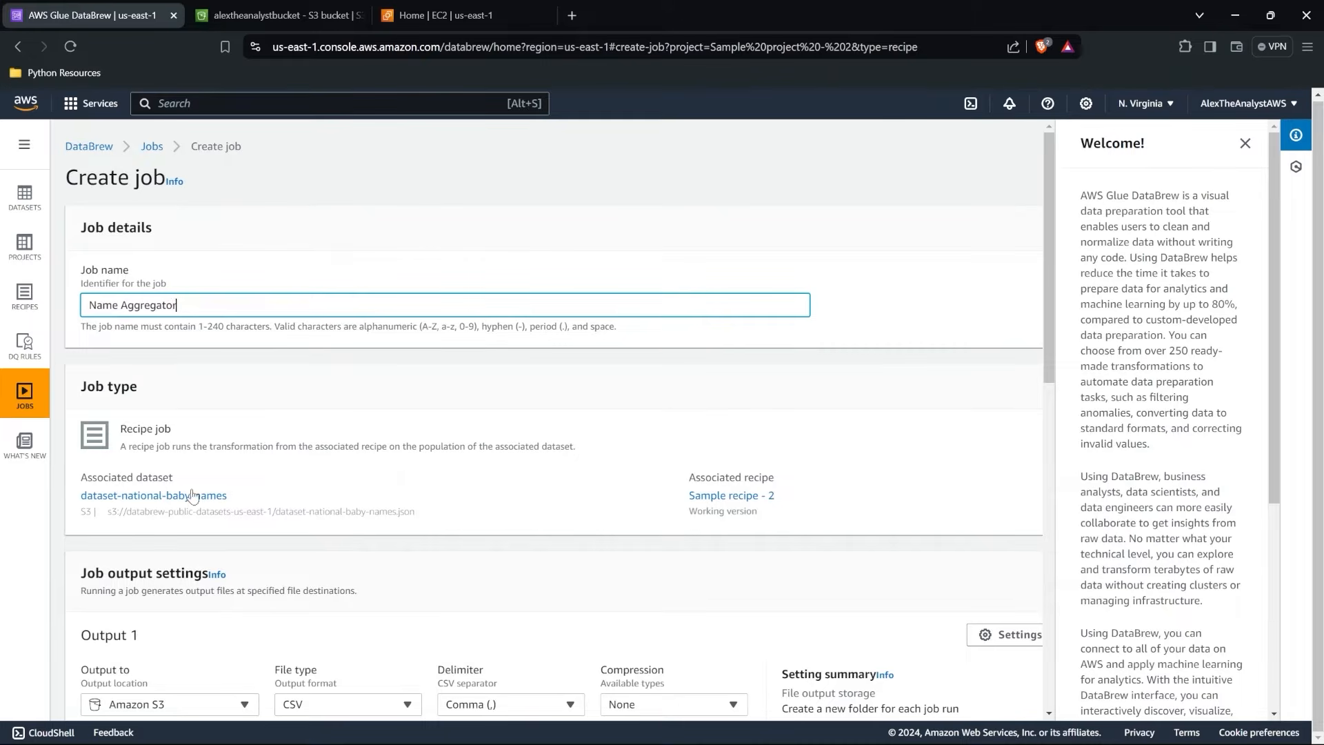
Choose the alextheanalystbucket S3 bucket as the job's output location.
{"action": "scroll", "coordinate": [352, 483], "scroll_direction": "down", "scroll_amount": 4}
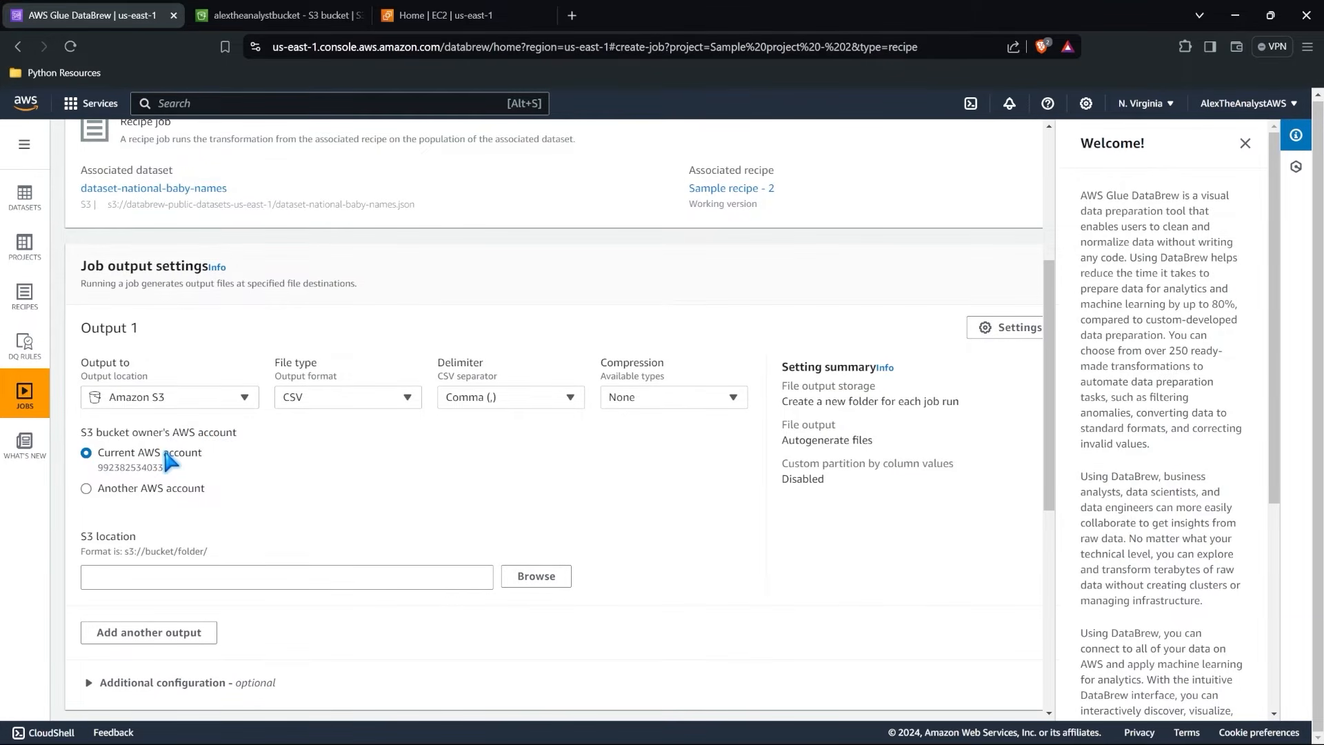
{"action": "scroll", "coordinate": [328, 536], "scroll_direction": "down", "scroll_amount": 1}
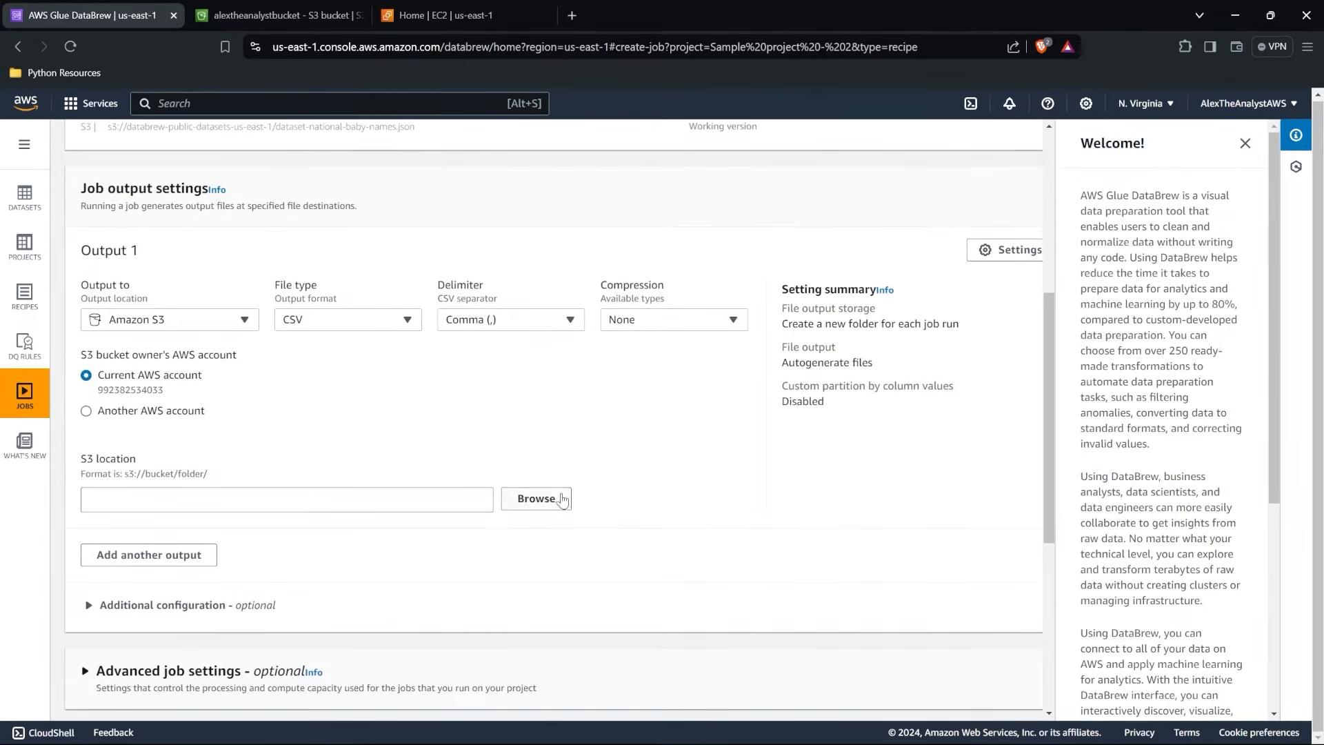
{"action": "left_click", "coordinate": [550, 506]}
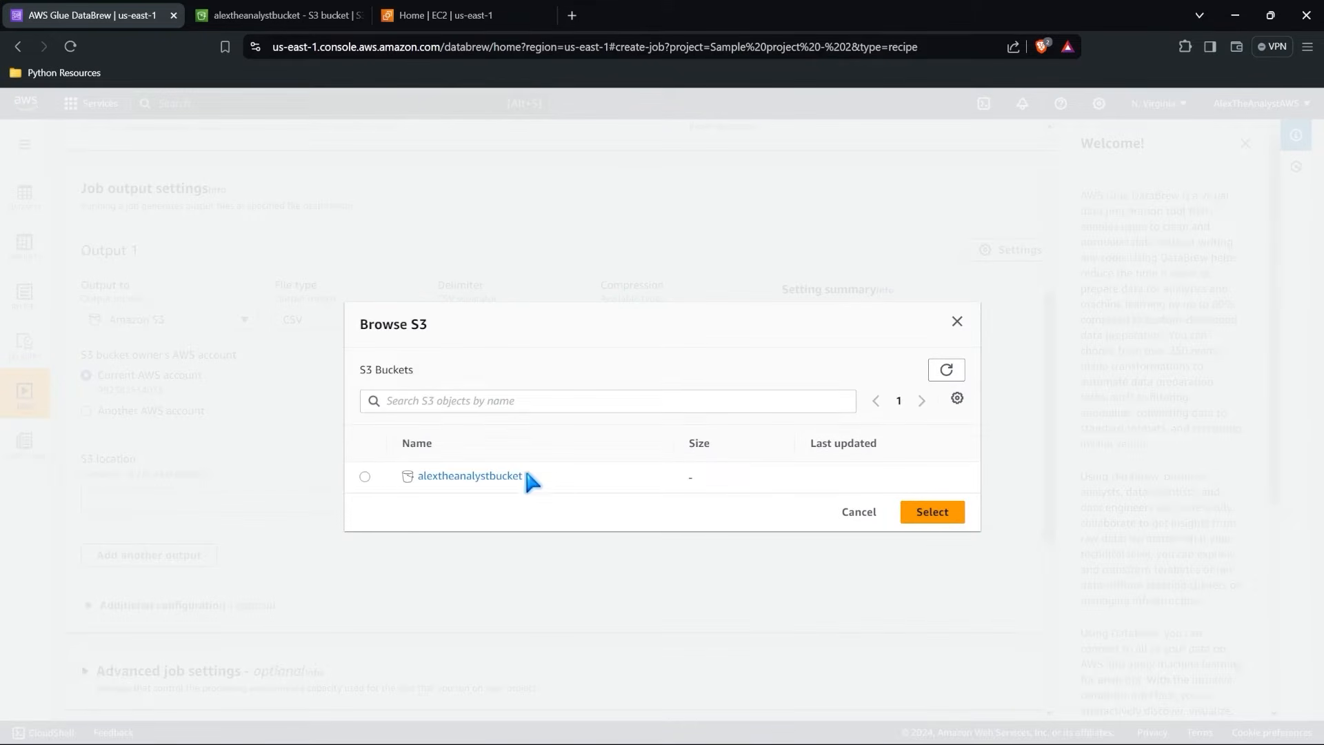
{"action": "left_click", "coordinate": [365, 477]}
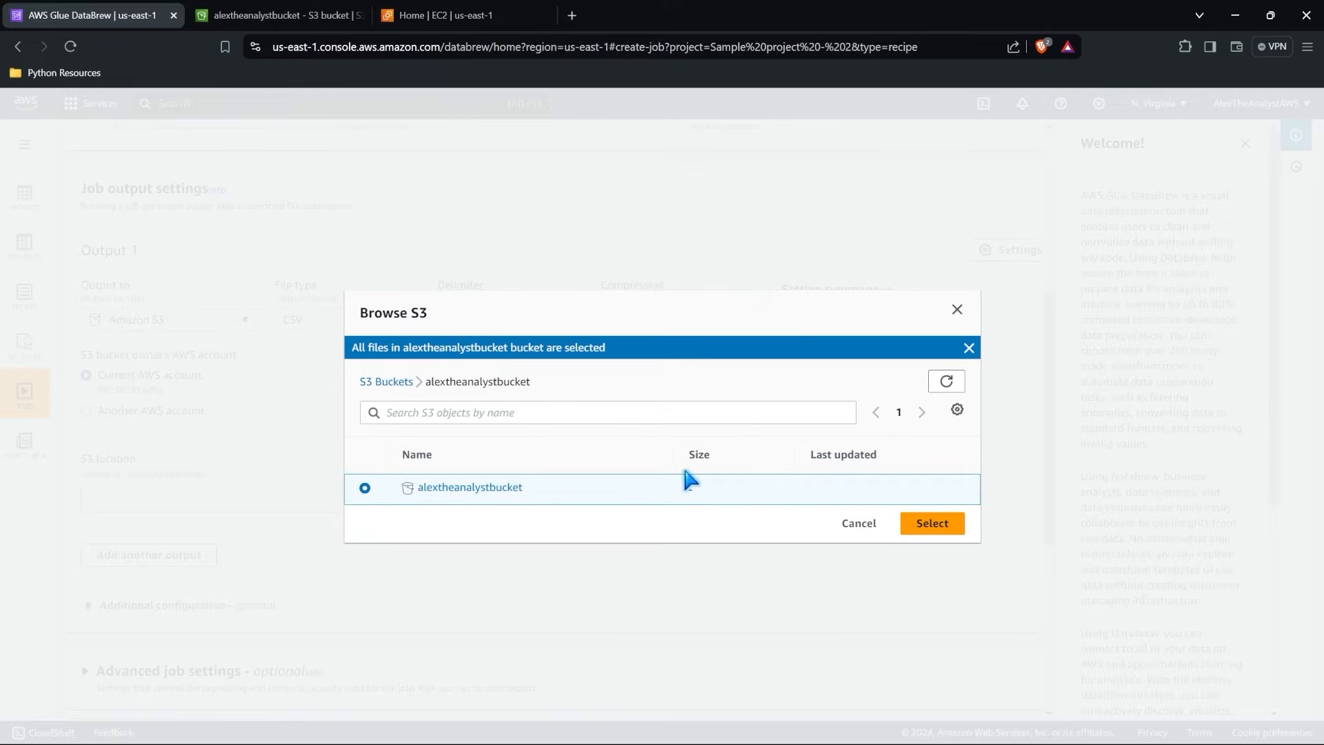
{"action": "left_click", "coordinate": [949, 528]}
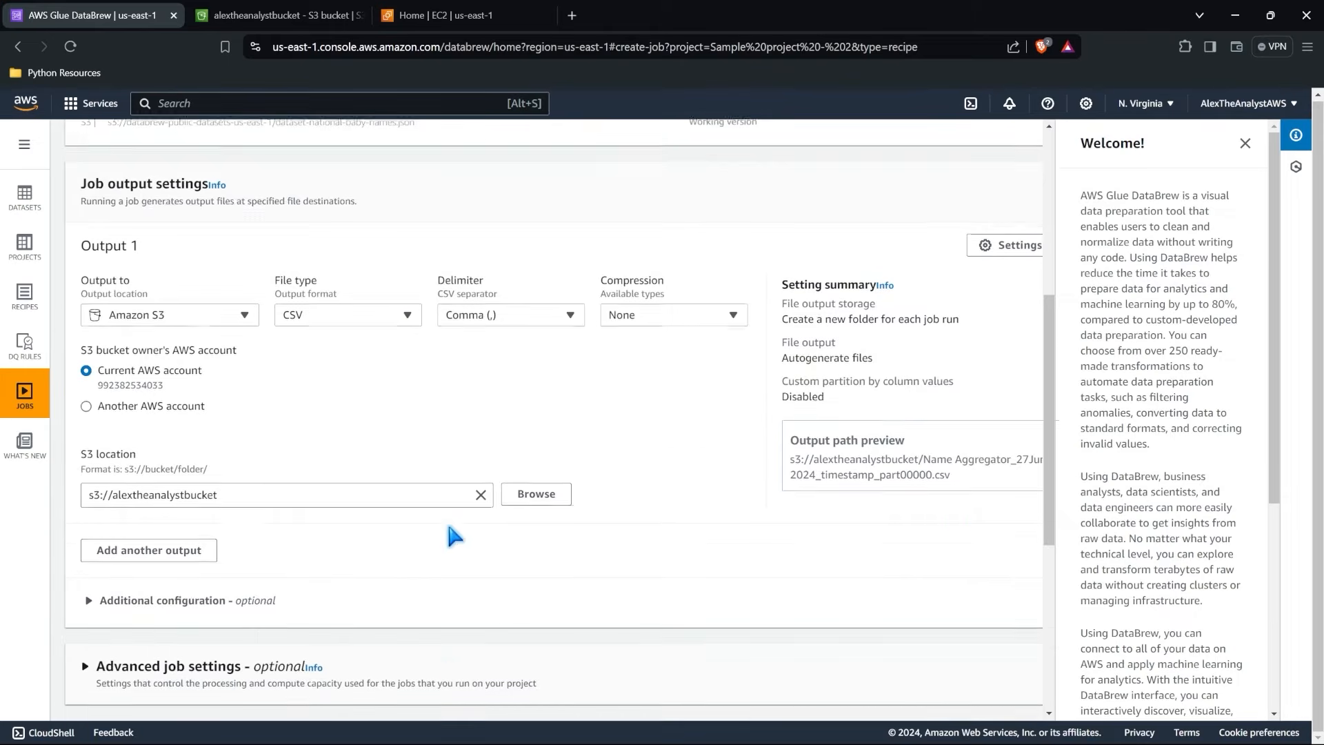
Look over the advanced job settings for units, timeout, retries and logs, and collapse them again.
{"action": "scroll", "coordinate": [448, 524], "scroll_direction": "down", "scroll_amount": 2}
{"action": "scroll", "coordinate": [449, 527], "scroll_direction": "down", "scroll_amount": 2}
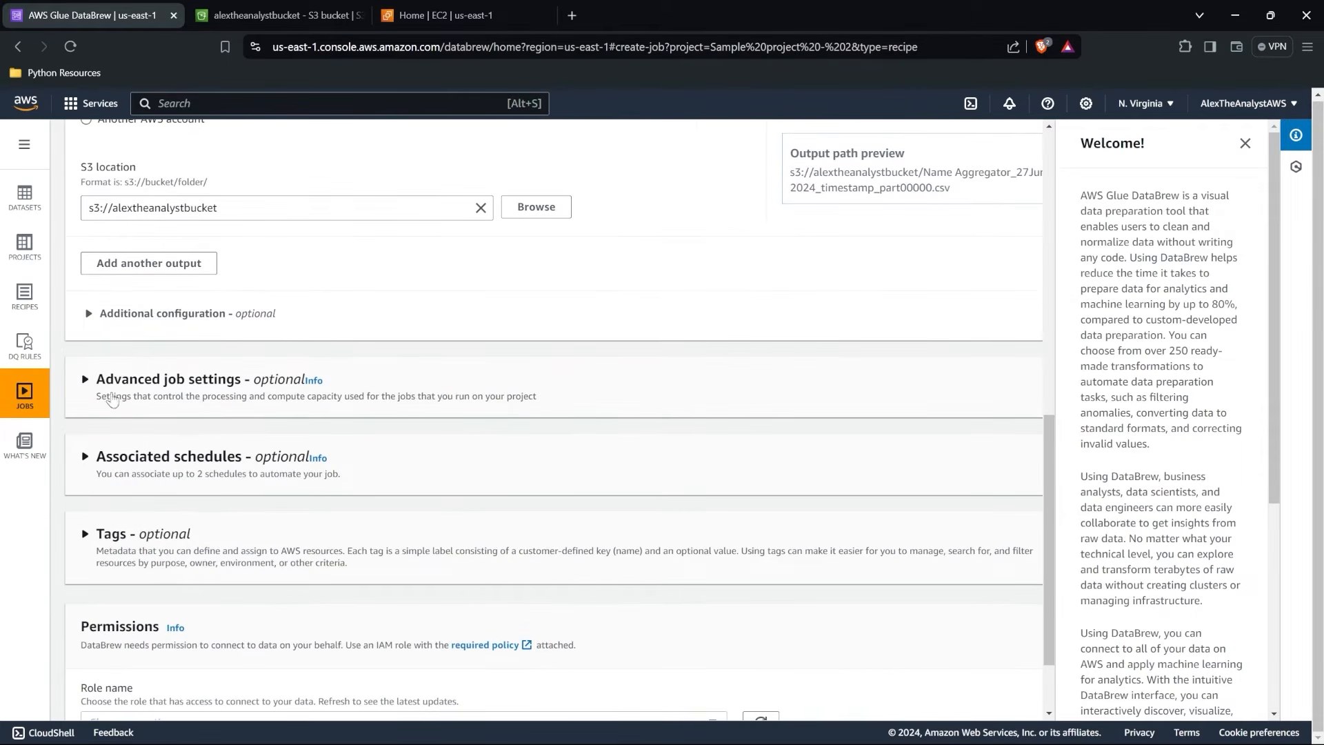
{"action": "left_click", "coordinate": [84, 379]}
{"action": "scroll", "coordinate": [213, 405], "scroll_direction": "down", "scroll_amount": 1}
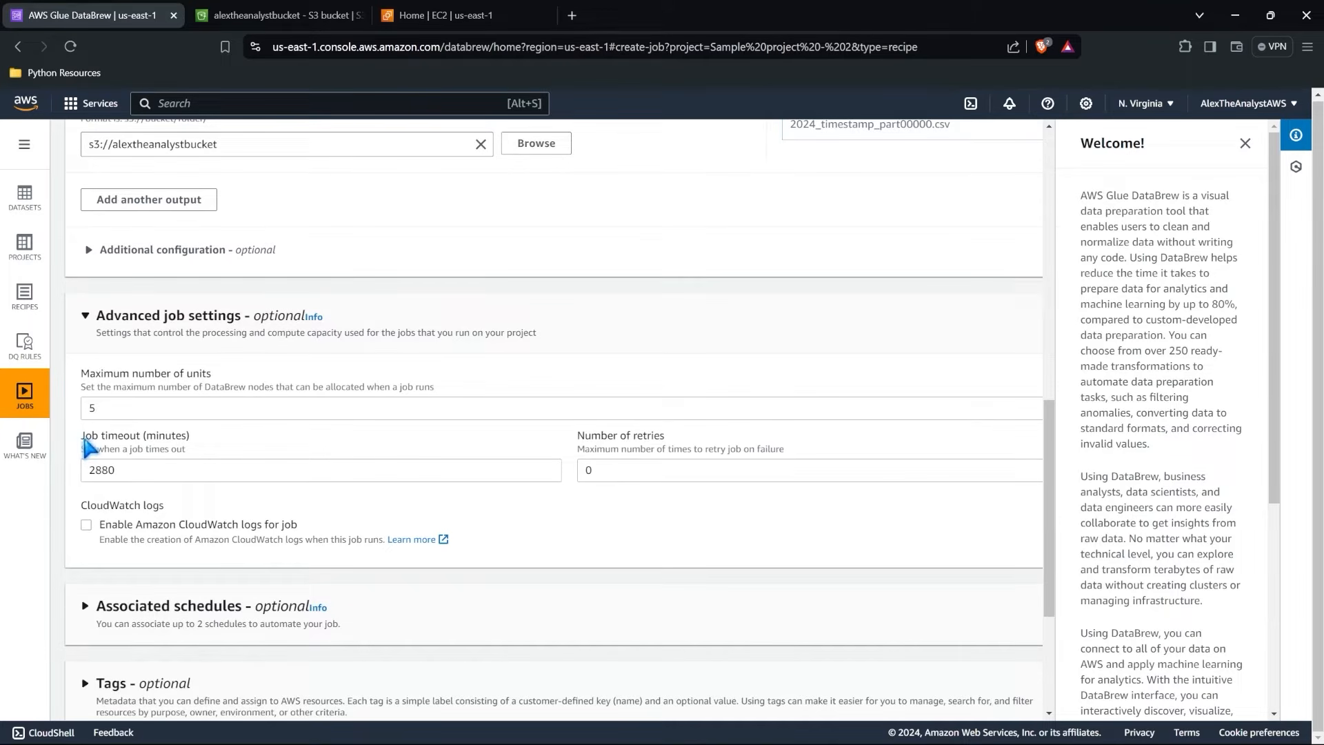
{"action": "left_click", "coordinate": [85, 316]}
Examine the run frequency options for a new job schedule, and leave without adding a schedule.
{"action": "left_click", "coordinate": [84, 394]}
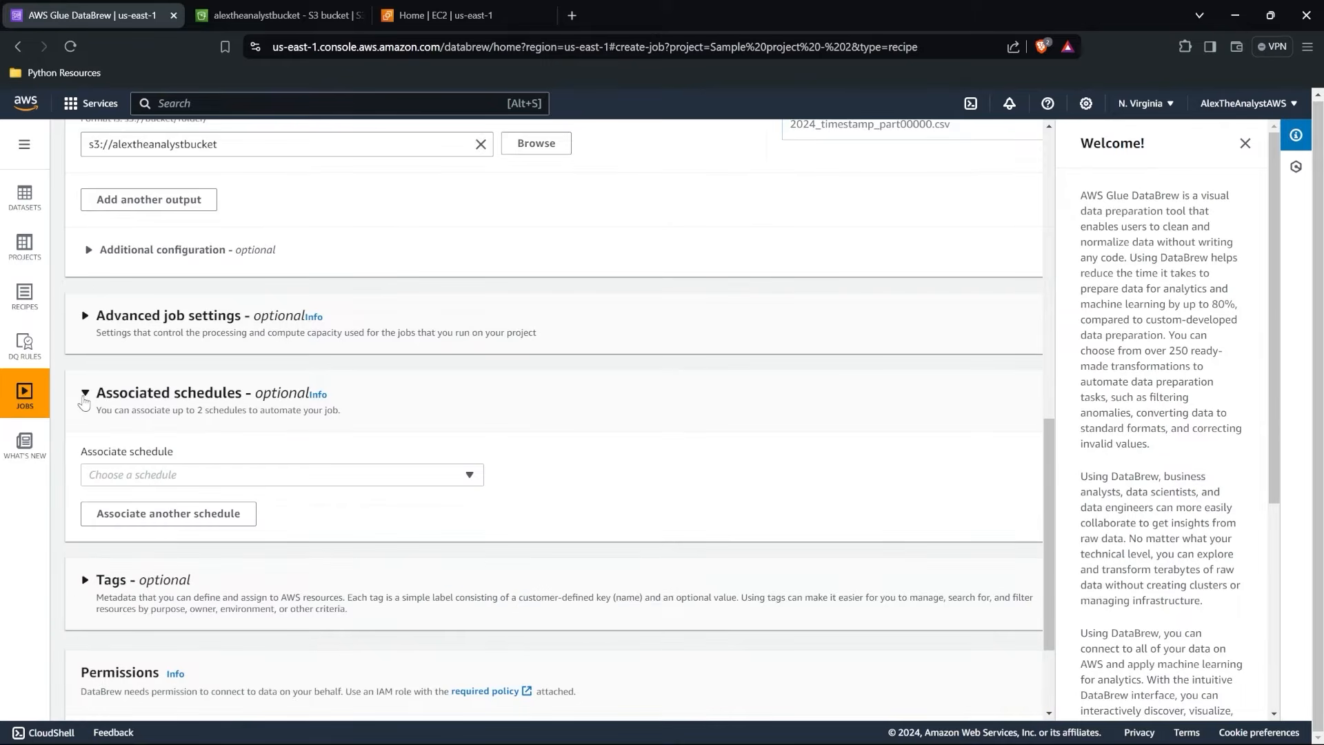
{"action": "left_click", "coordinate": [251, 476]}
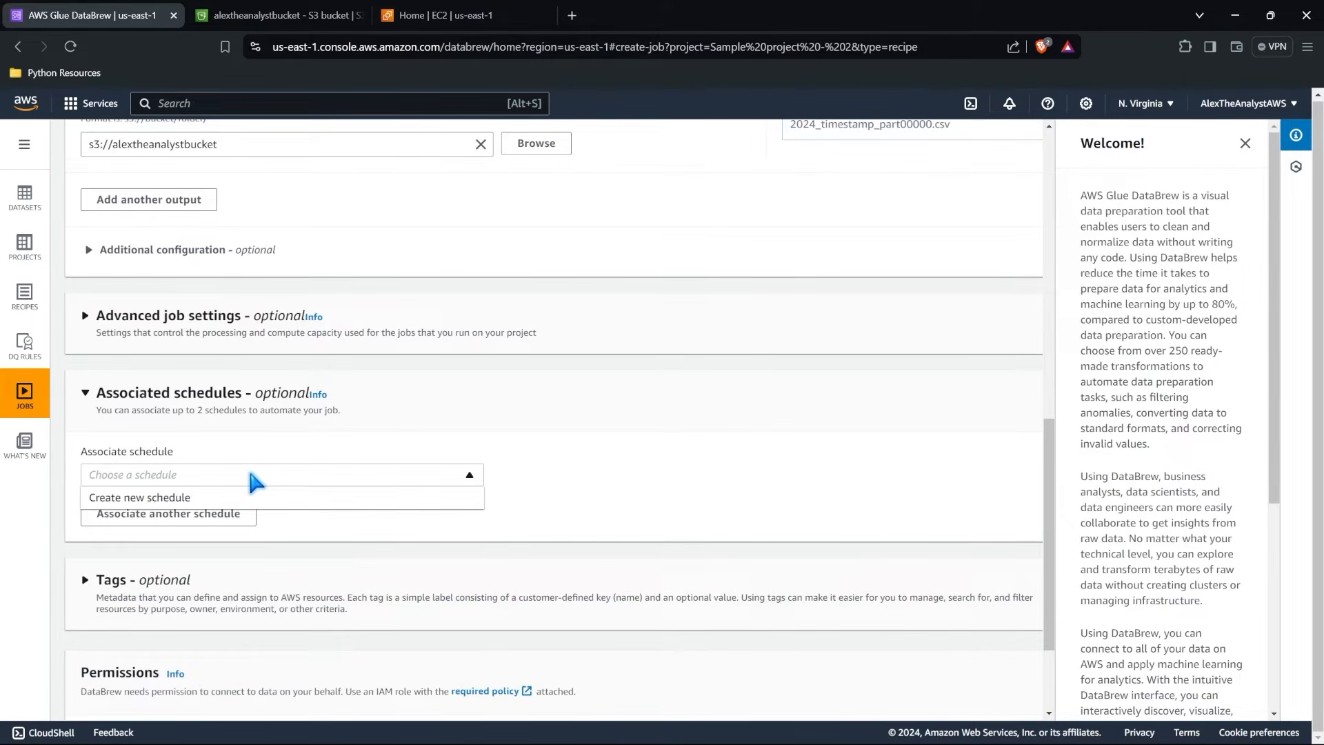
{"action": "left_click", "coordinate": [254, 496]}
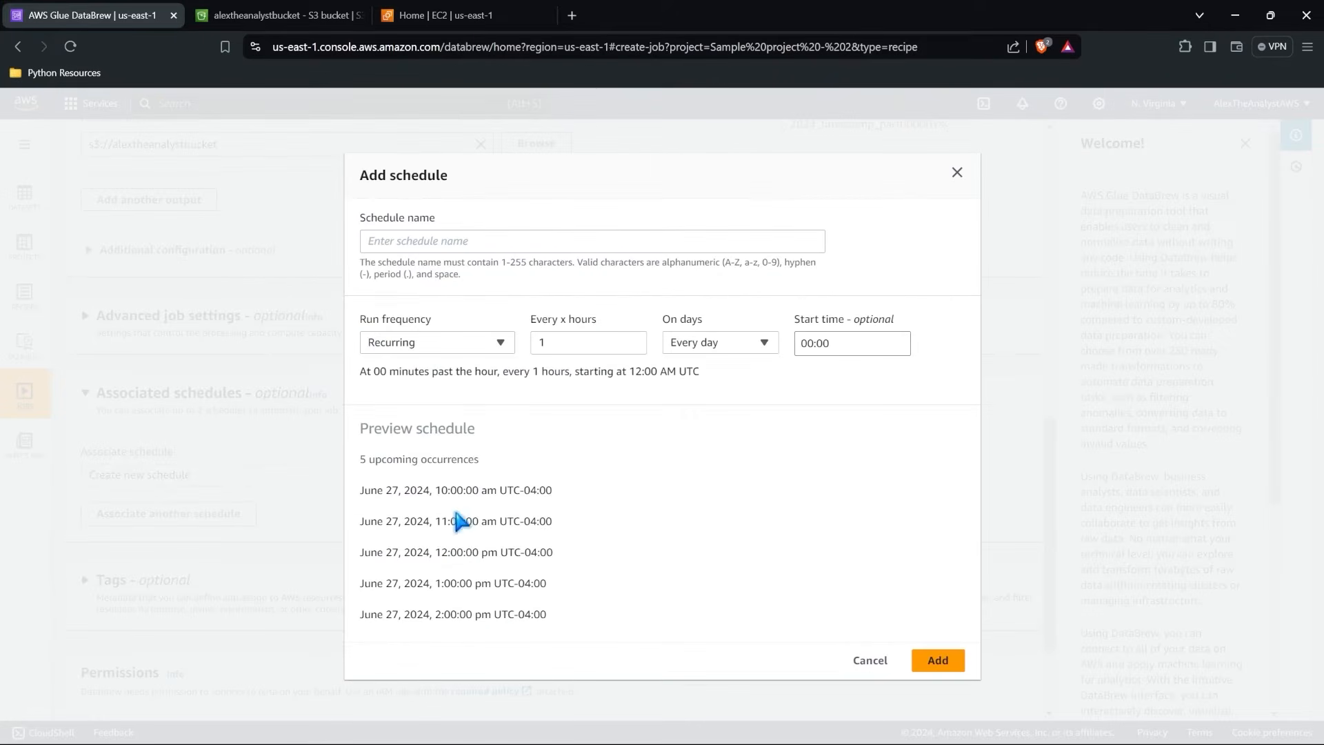
{"action": "left_click", "coordinate": [452, 348]}
{"action": "left_click", "coordinate": [561, 337]}
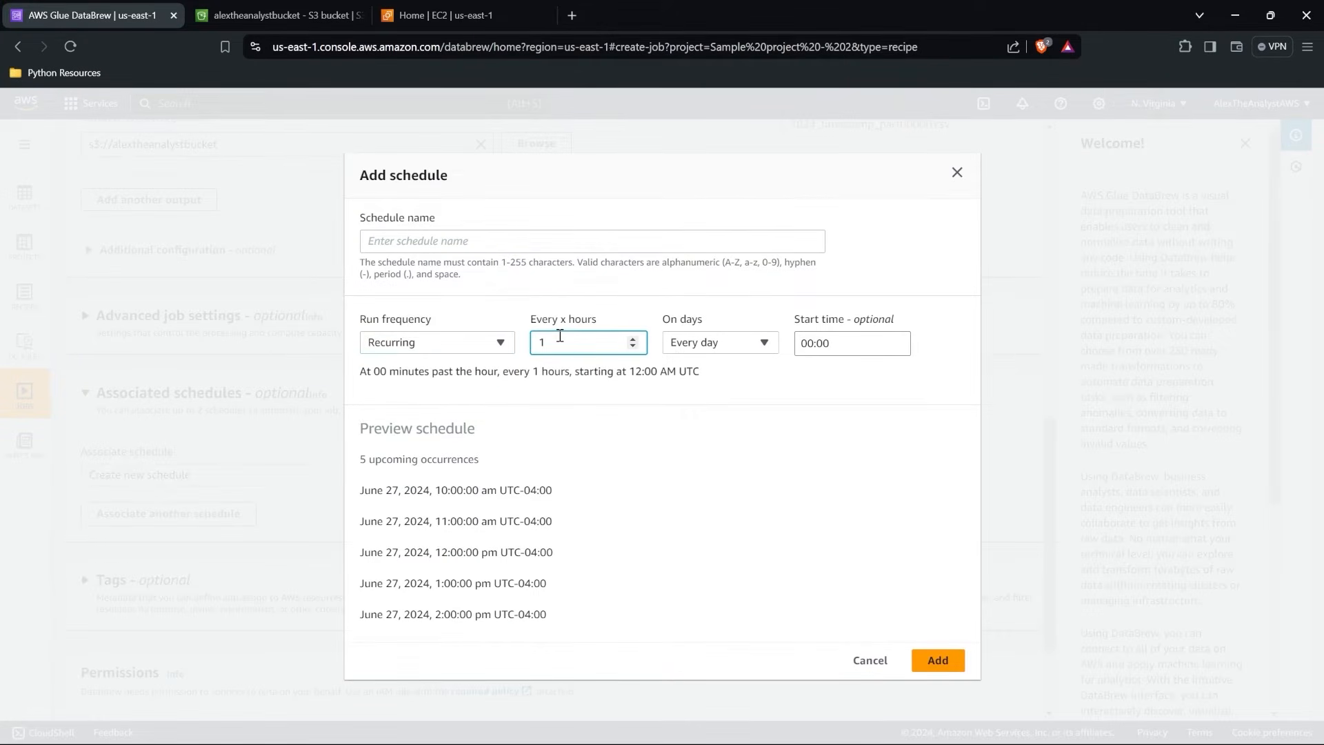
{"action": "left_click", "coordinate": [499, 345]}
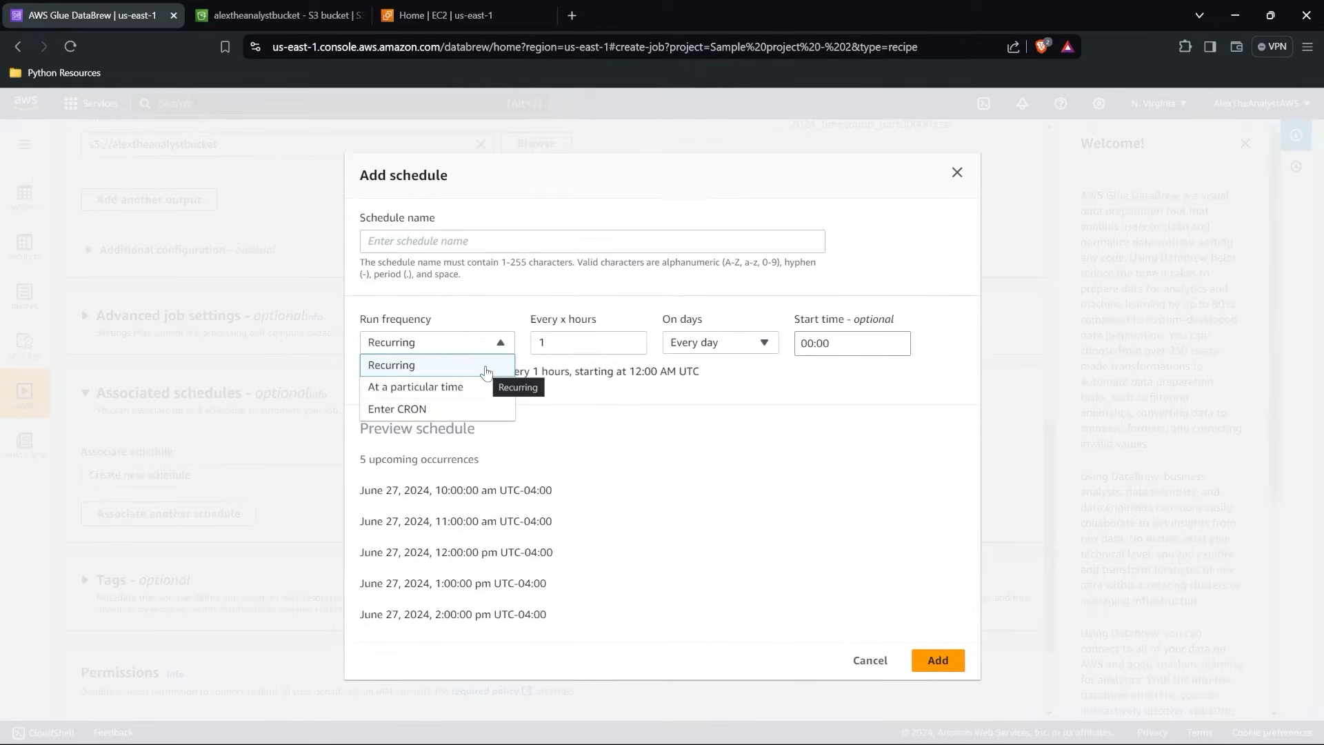
{"action": "left_click", "coordinate": [643, 426]}
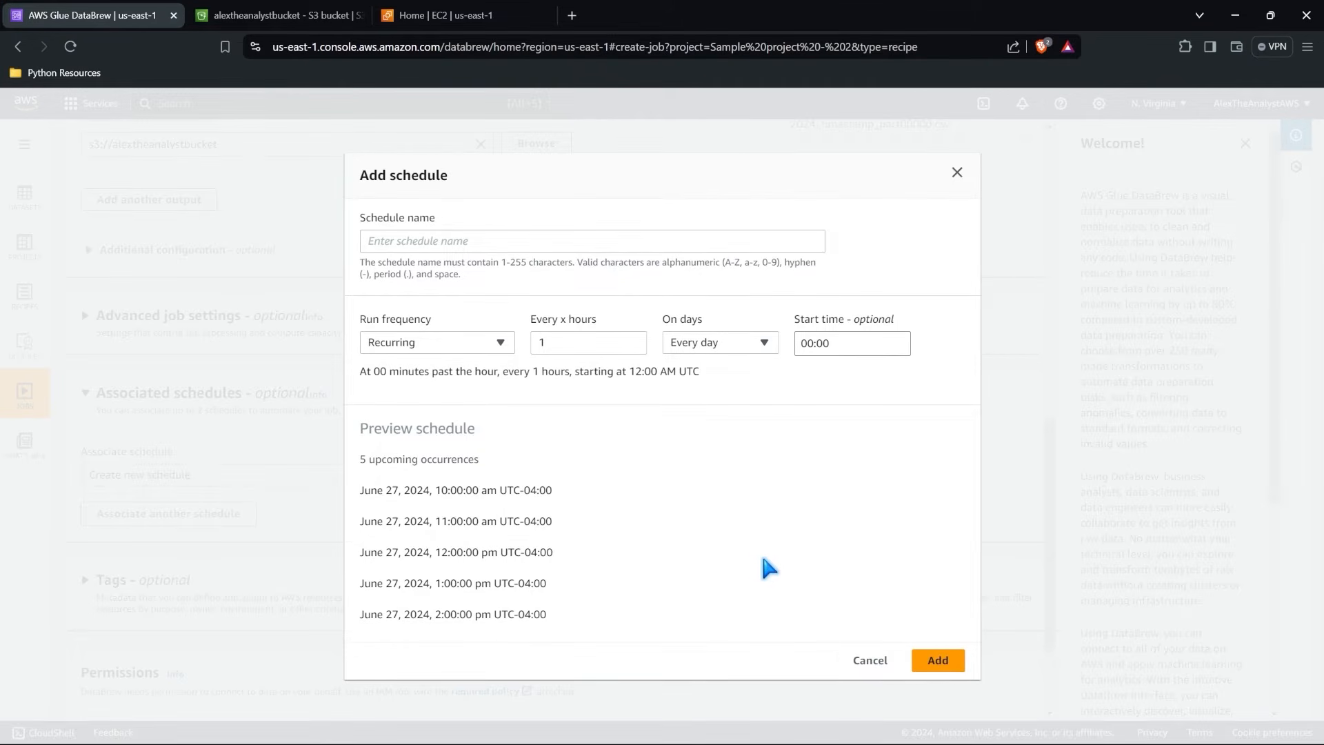
{"action": "left_click", "coordinate": [870, 660]}
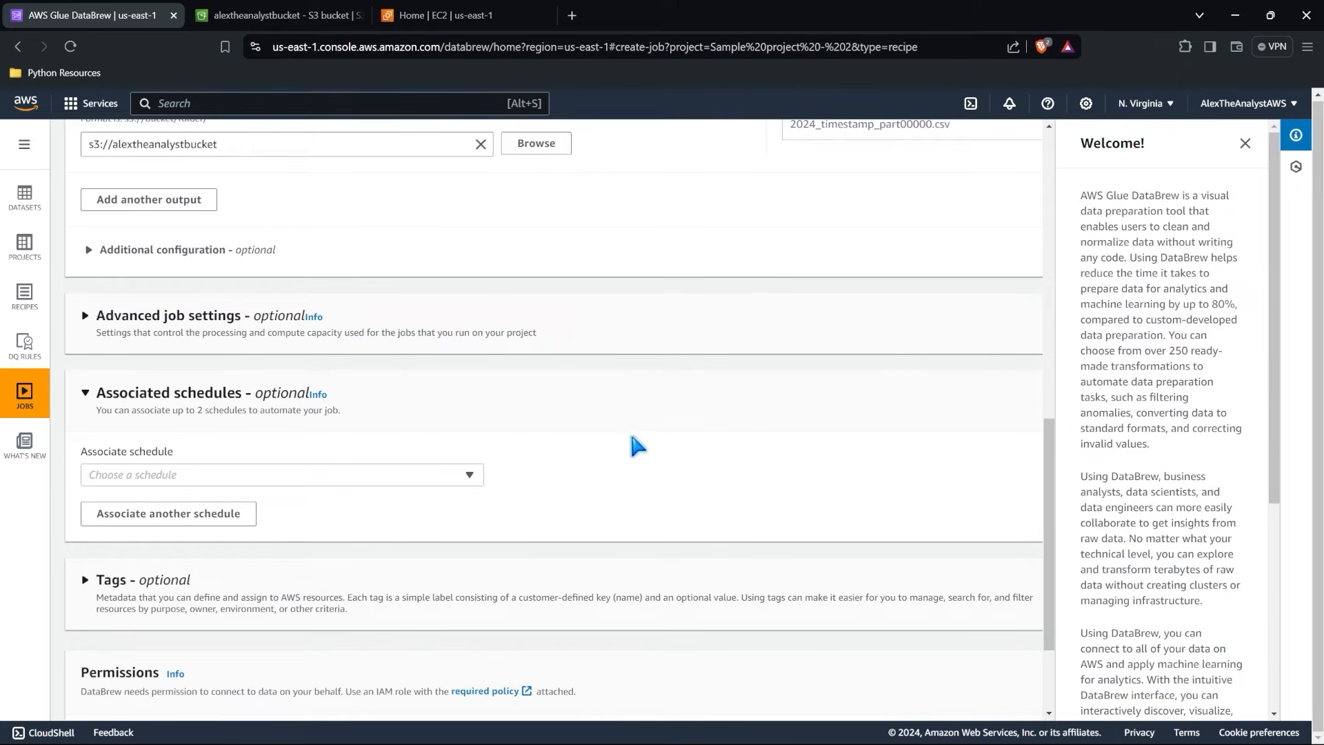
{"action": "left_click", "coordinate": [86, 393]}
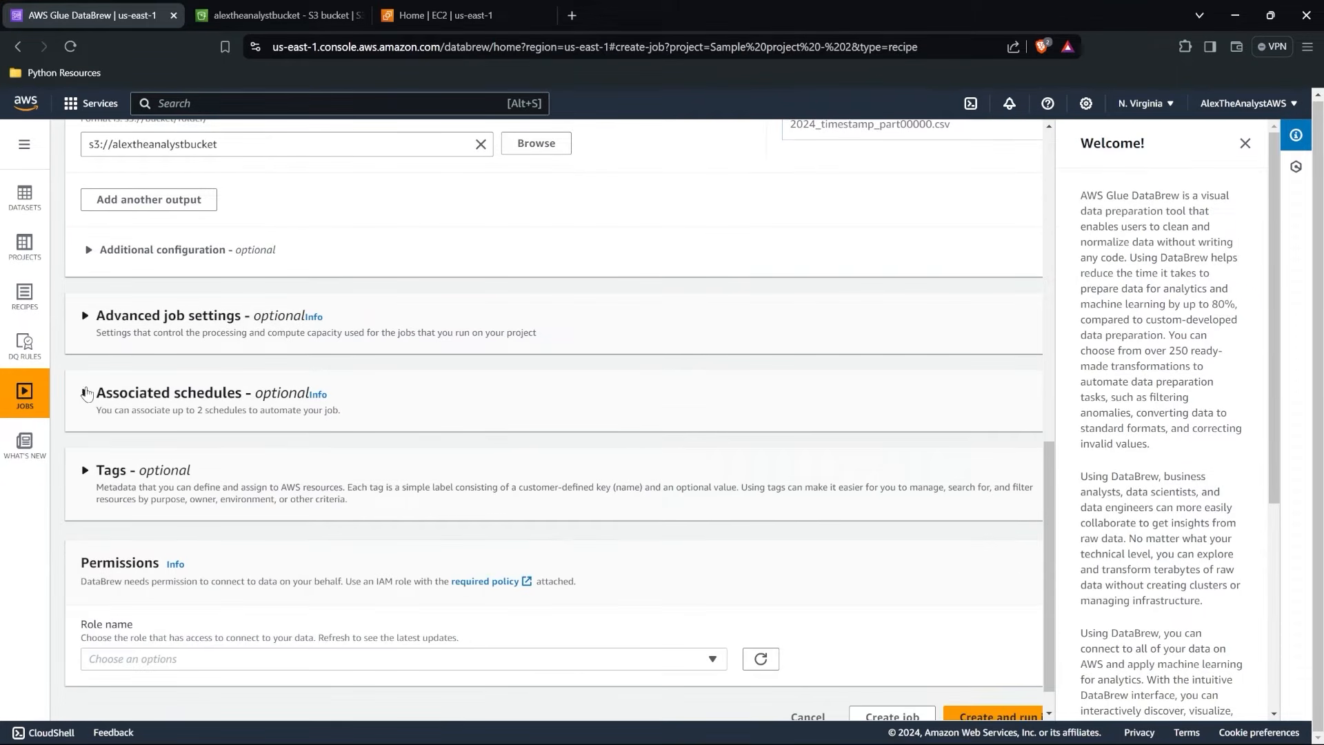
Assign the existing role AWSGlueDataBrewServiceRole-alextheanalystdatabrews to the job, and create and run it.
{"action": "scroll", "coordinate": [330, 517], "scroll_direction": "down", "scroll_amount": 1}
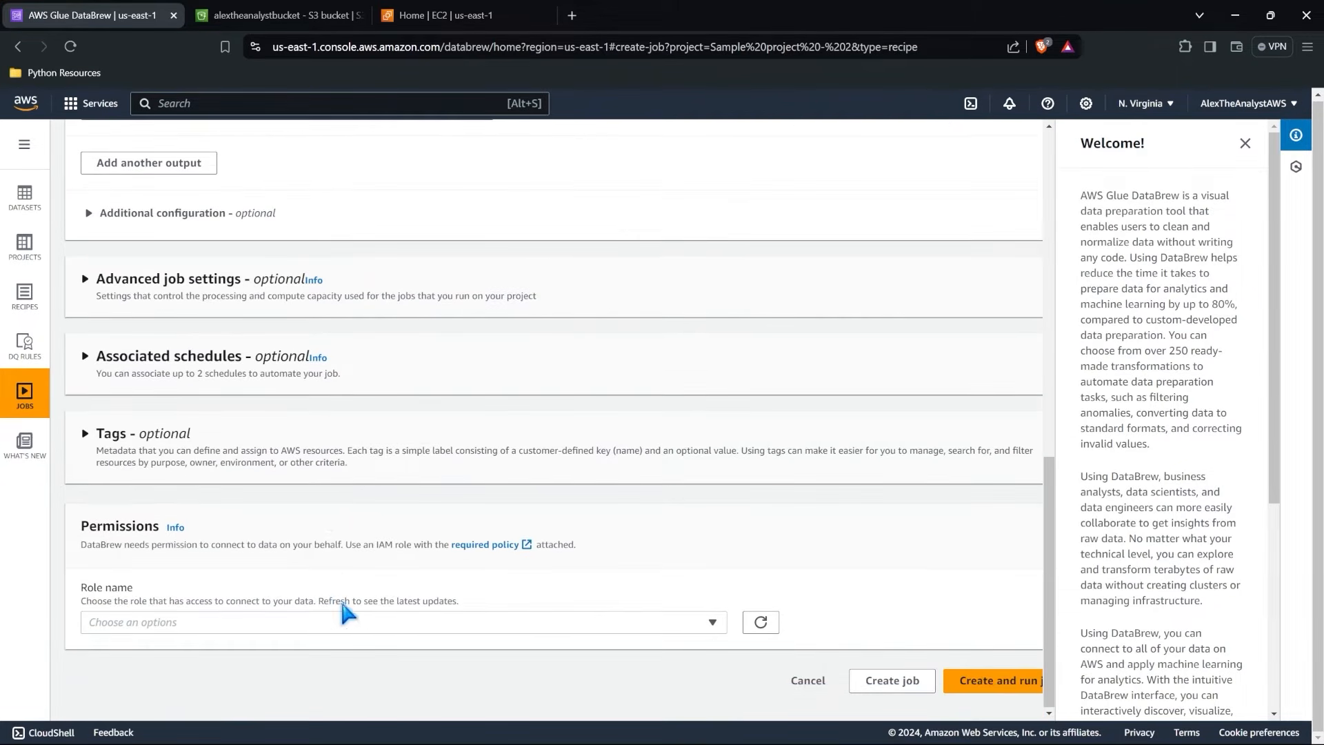
{"action": "left_click", "coordinate": [338, 622]}
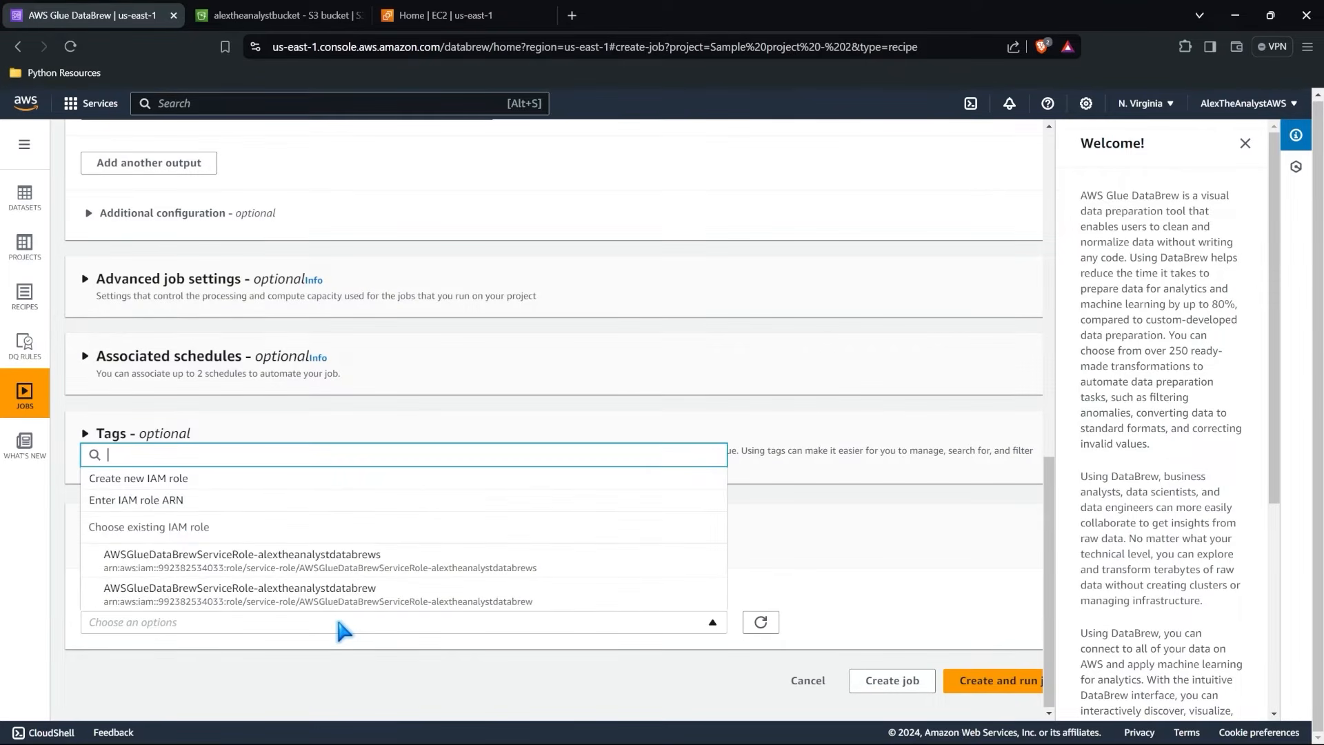
{"action": "left_click", "coordinate": [228, 550]}
{"action": "scroll", "coordinate": [870, 676], "scroll_direction": "down", "scroll_amount": 1}
{"action": "left_click", "coordinate": [986, 680]}
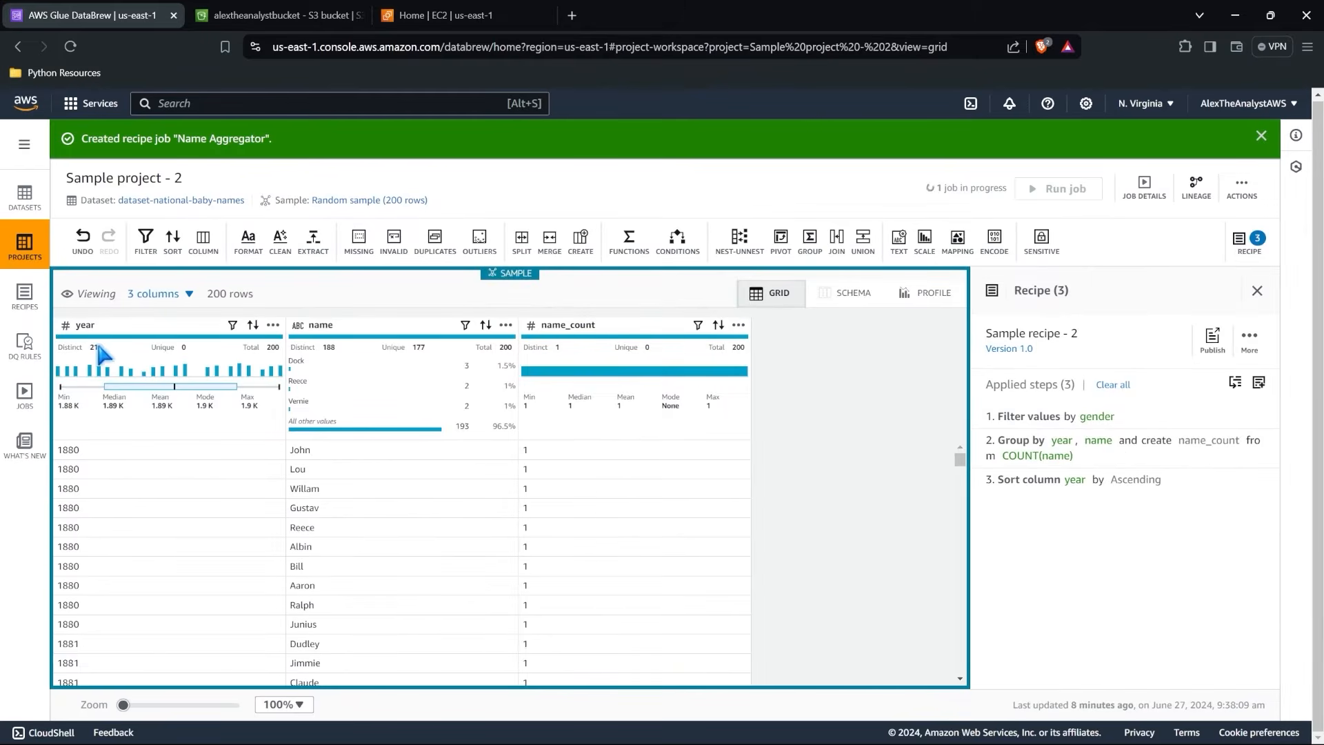
Check the recipe job's run status, and open the Name Aggregator output folder in the refreshed S3 bucket.
{"action": "left_click", "coordinate": [24, 392]}
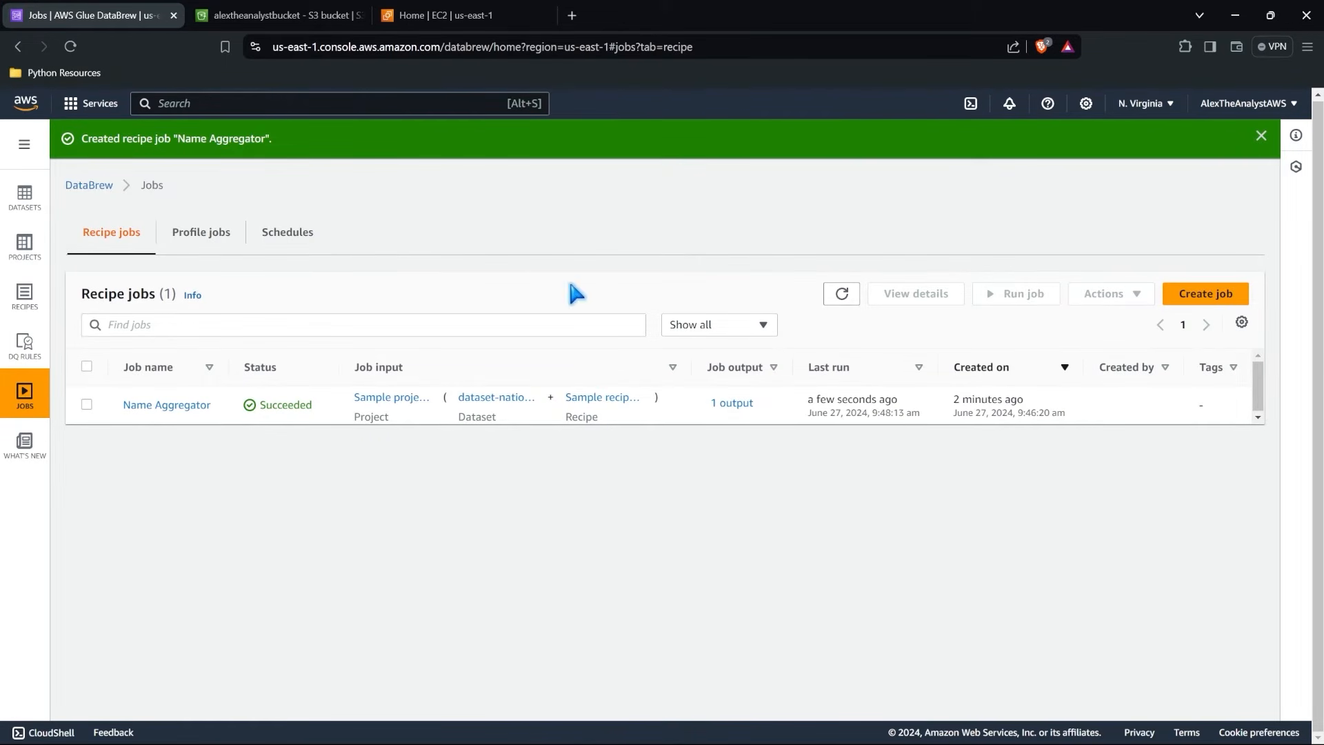
{"action": "left_click", "coordinate": [301, 21]}
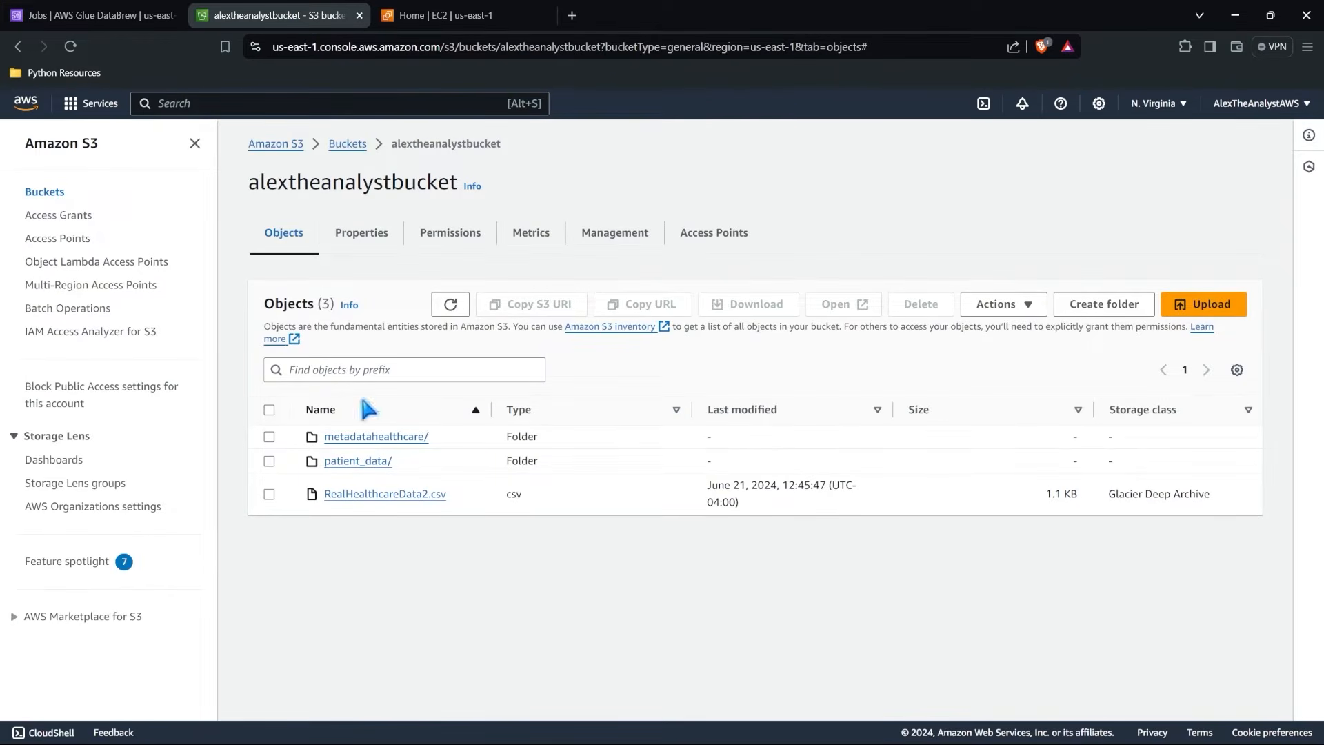
{"action": "left_click", "coordinate": [449, 304]}
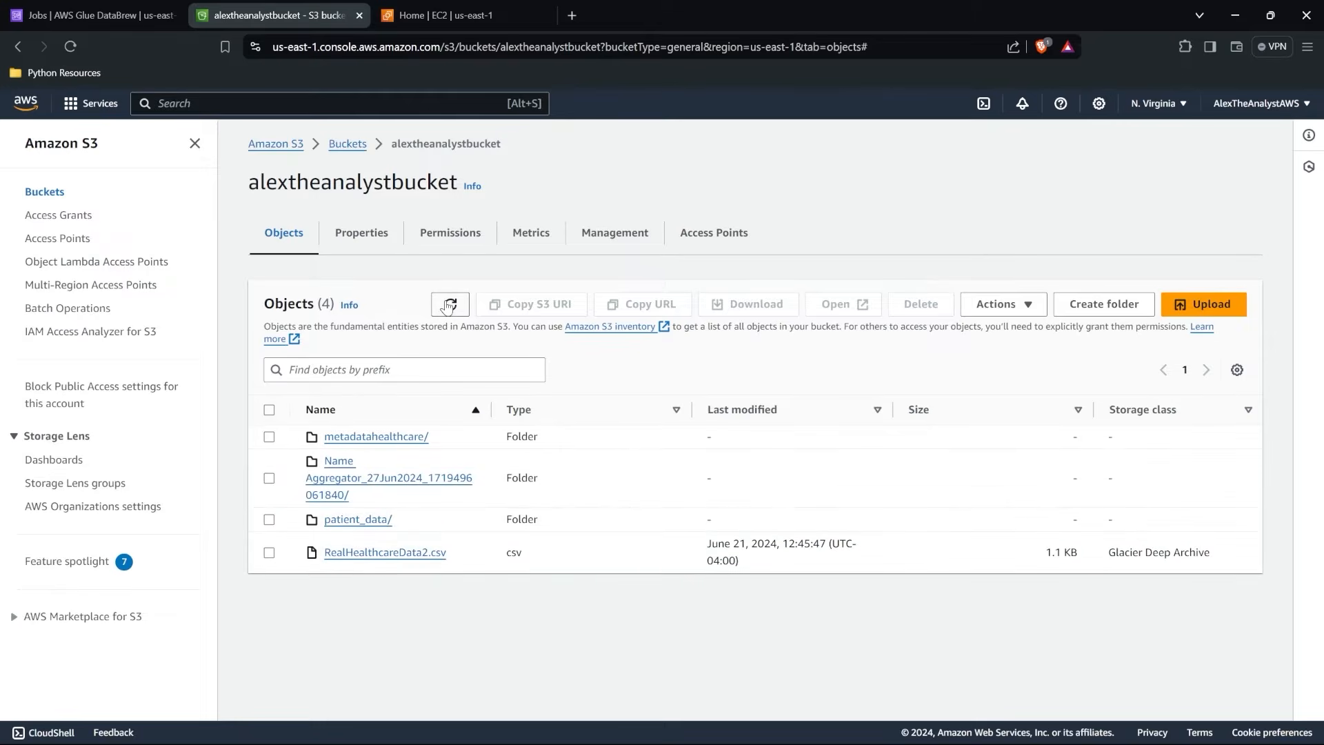
{"action": "left_click", "coordinate": [364, 483]}
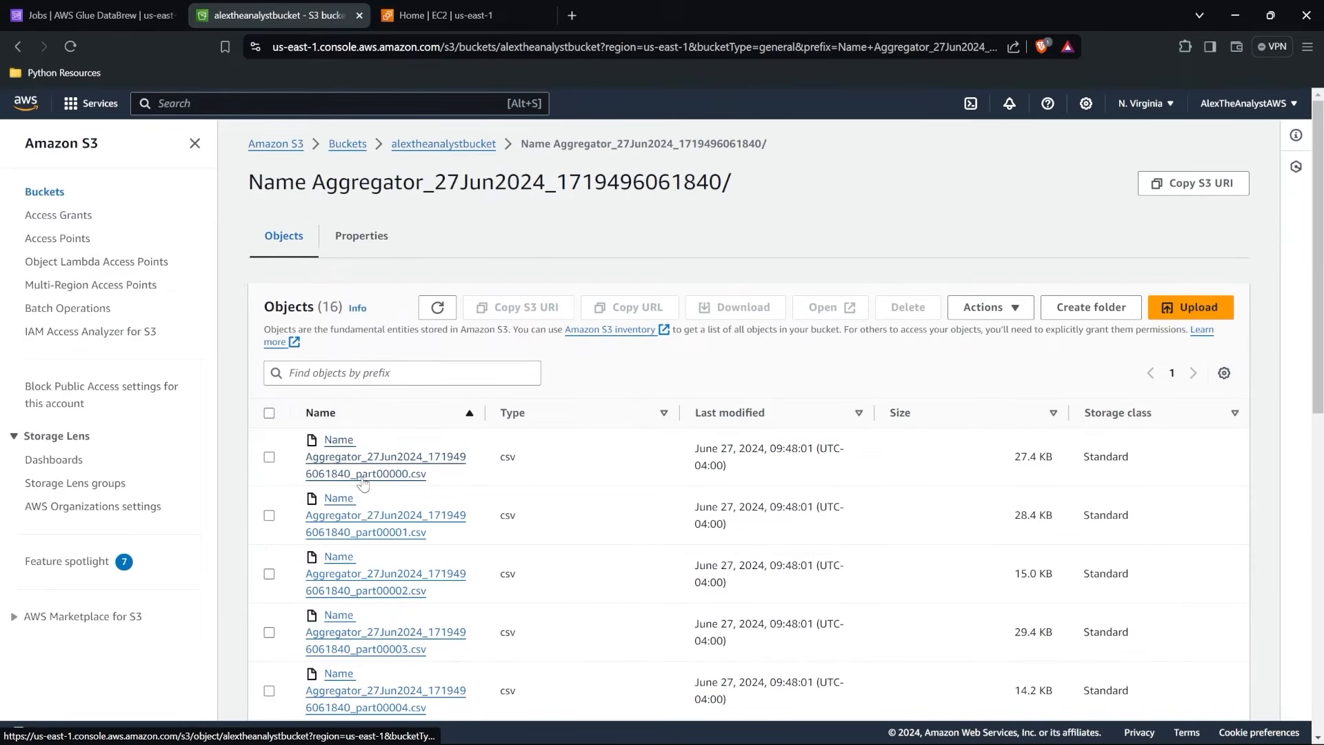
Look through the list of CSV part files in the Name Aggregator output folder.
{"action": "scroll", "coordinate": [564, 486], "scroll_direction": "down", "scroll_amount": 3}
{"action": "scroll", "coordinate": [564, 486], "scroll_direction": "down", "scroll_amount": 2}
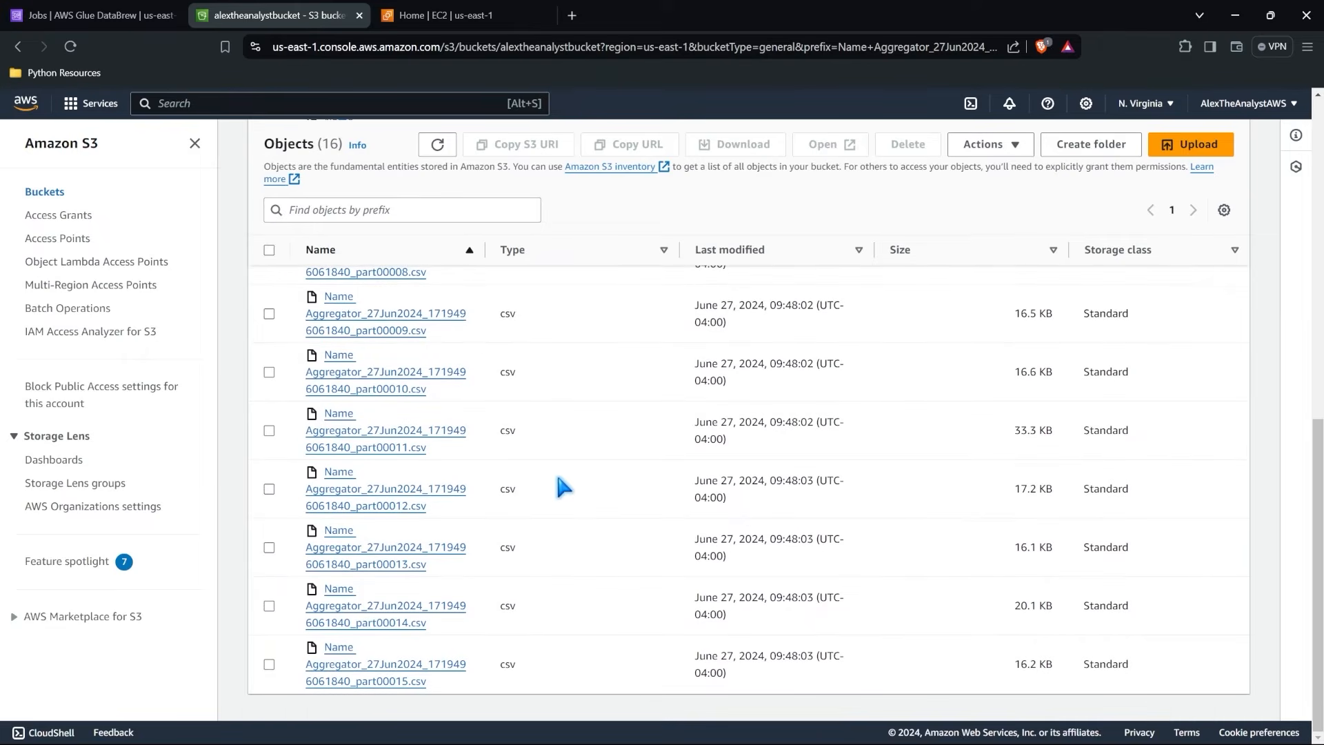
{"action": "scroll", "coordinate": [537, 668], "scroll_direction": "down", "scroll_amount": 2}
{"action": "scroll", "coordinate": [536, 668], "scroll_direction": "up", "scroll_amount": 10}
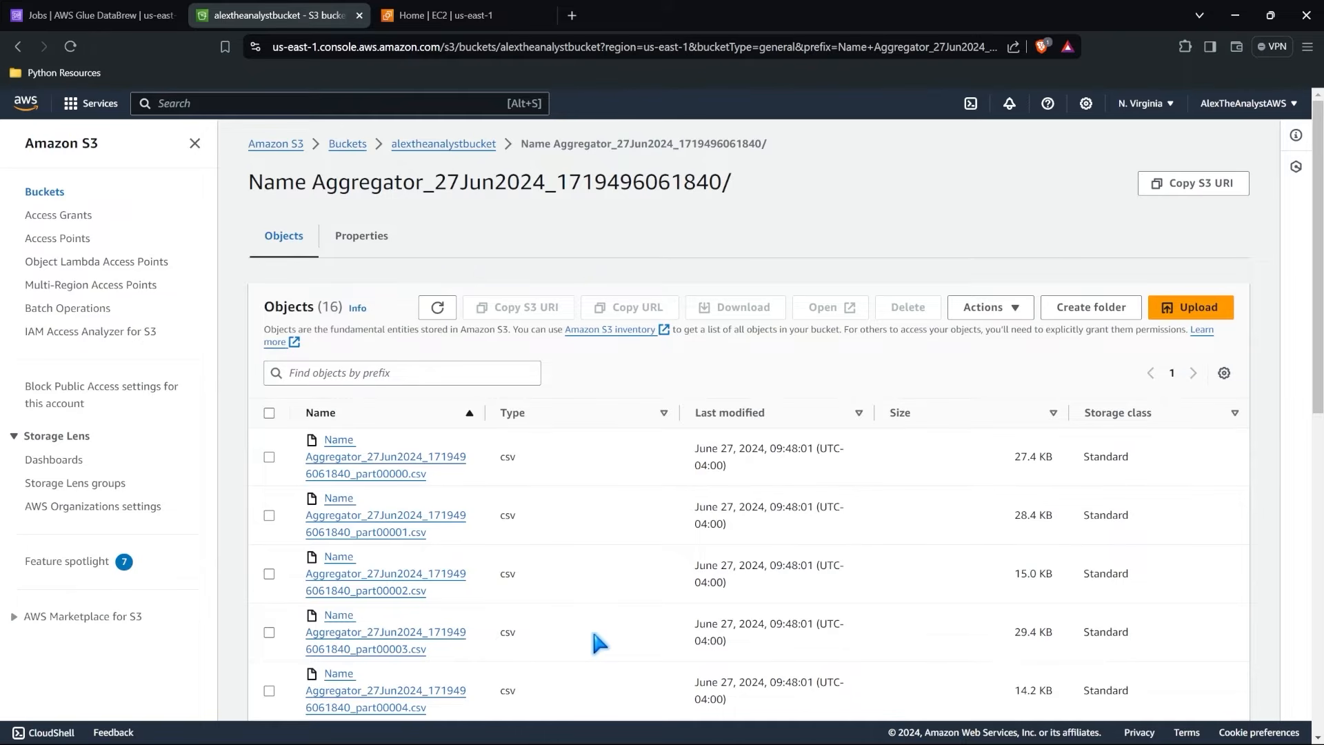
{"action": "scroll", "coordinate": [599, 643], "scroll_direction": "down", "scroll_amount": 6}
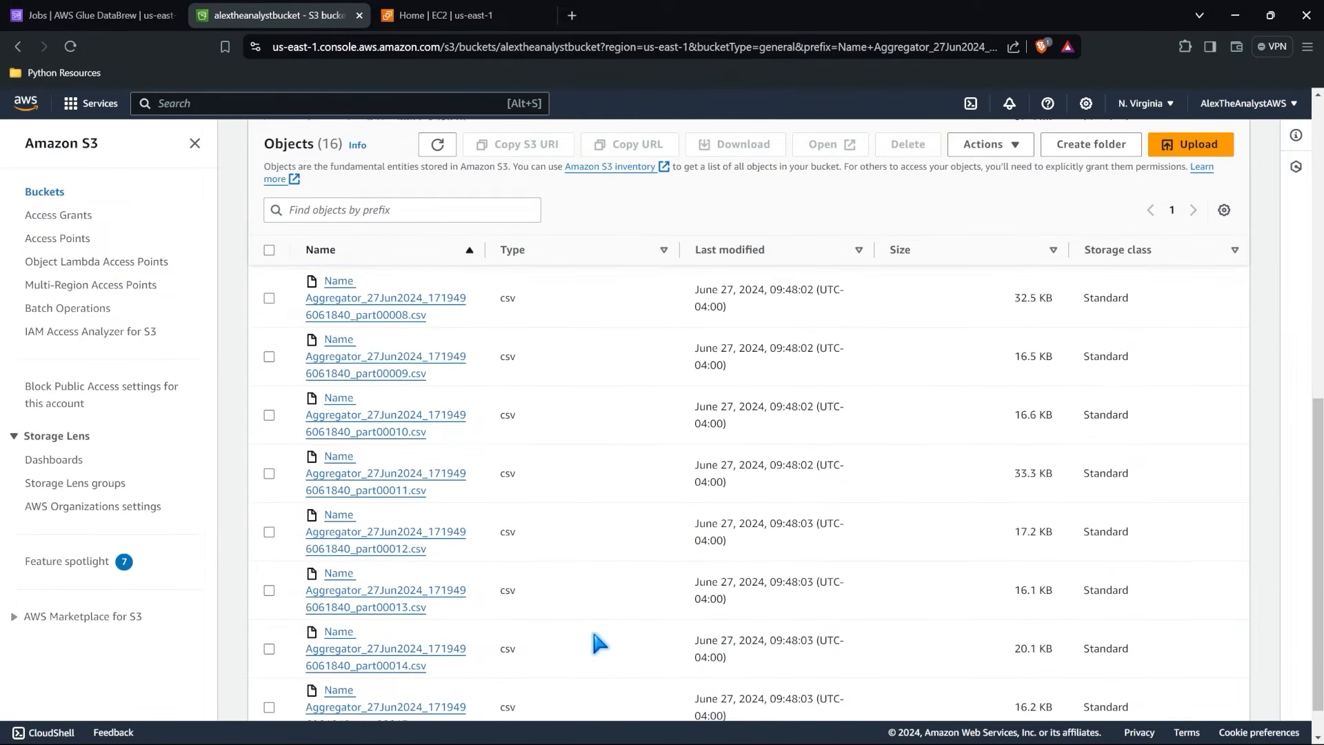
{"action": "scroll", "coordinate": [599, 643], "scroll_direction": "up", "scroll_amount": 6}
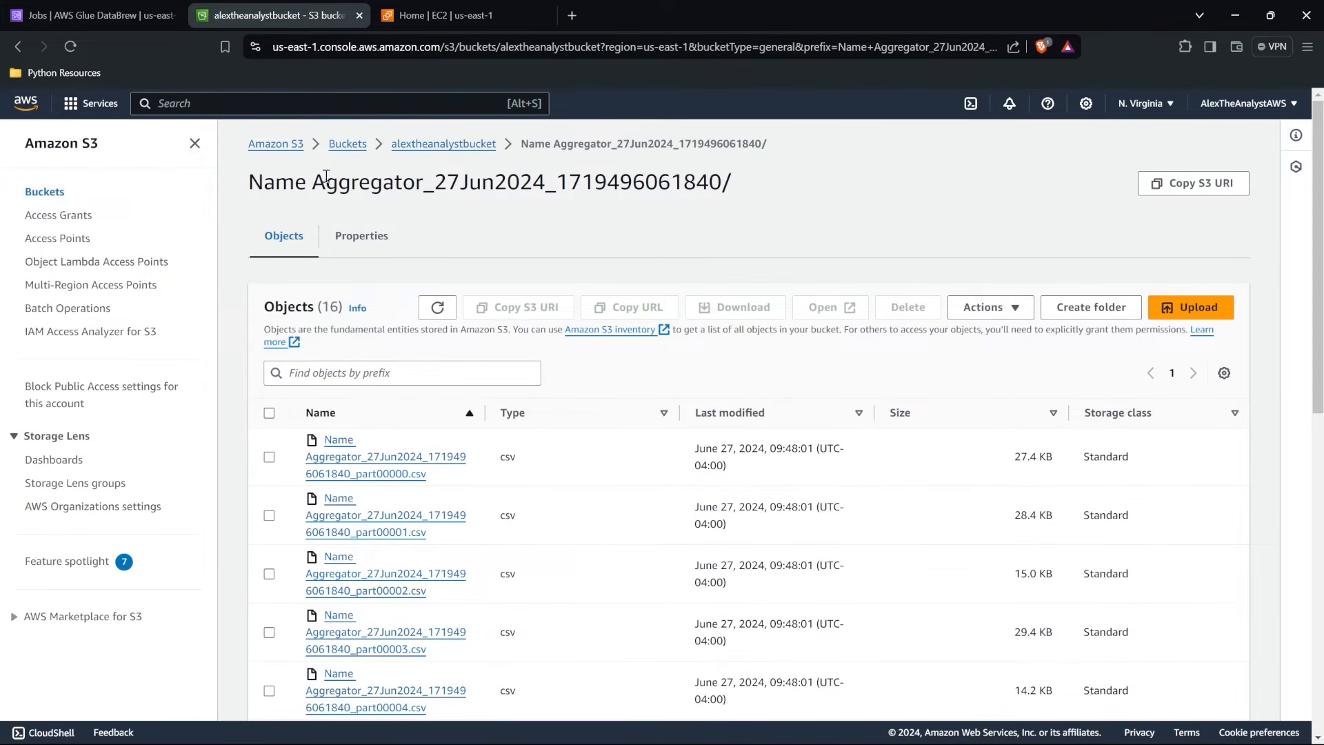
Switch back to DataBrew and open the Name Aggregator job for editing.
{"action": "left_click", "coordinate": [103, 9]}
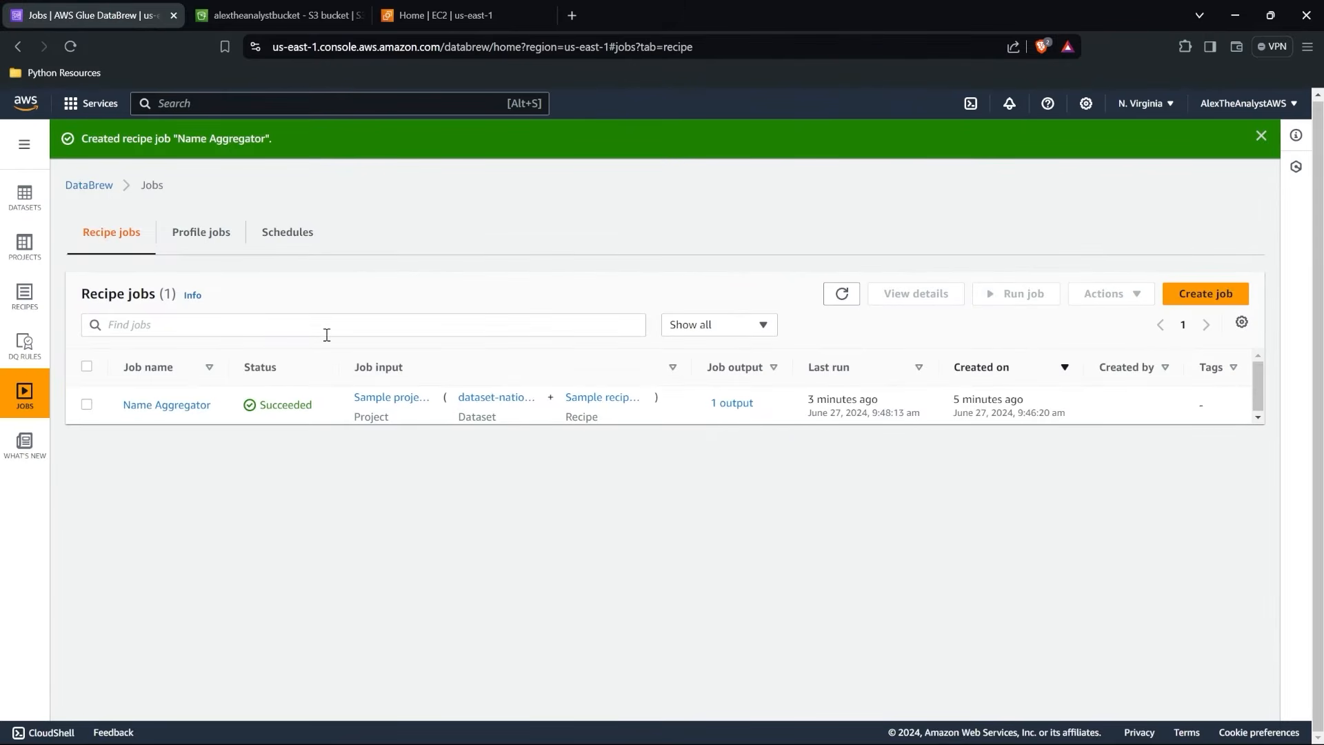
{"action": "left_click", "coordinate": [187, 405]}
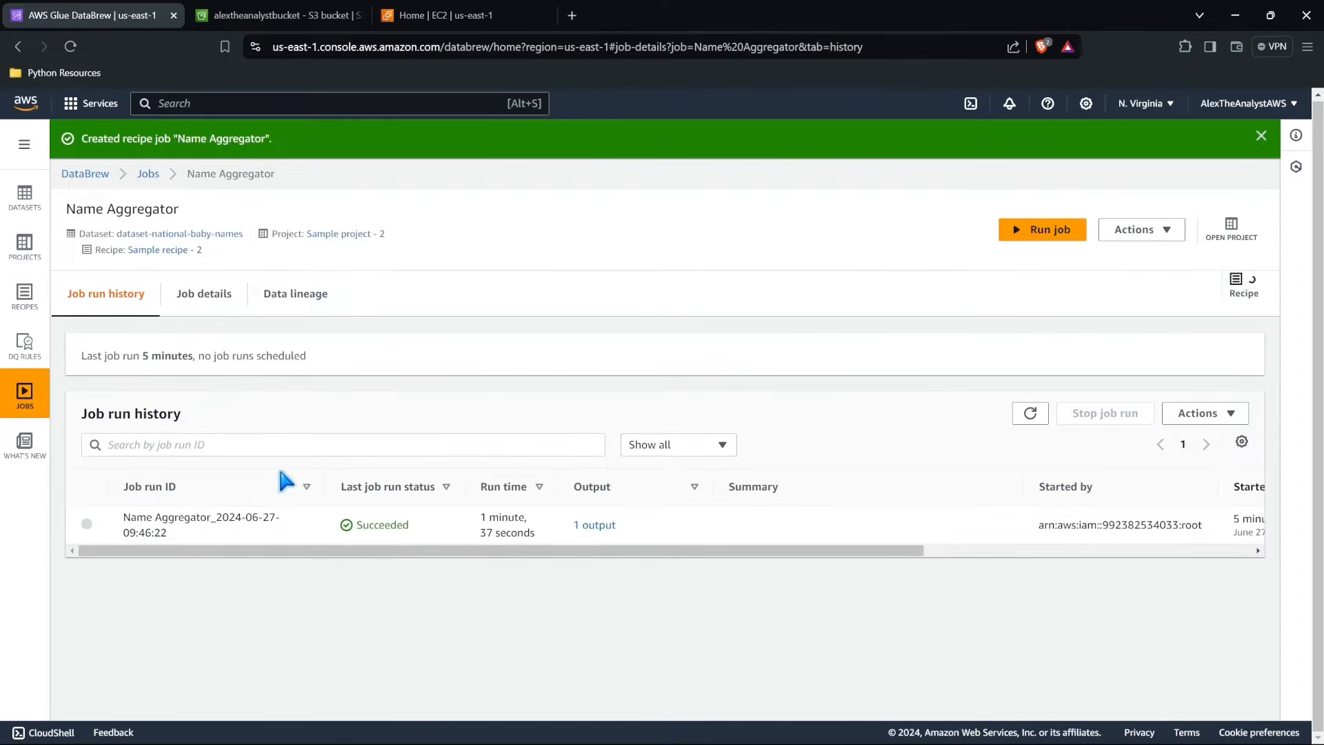
{"action": "left_click", "coordinate": [1230, 413]}
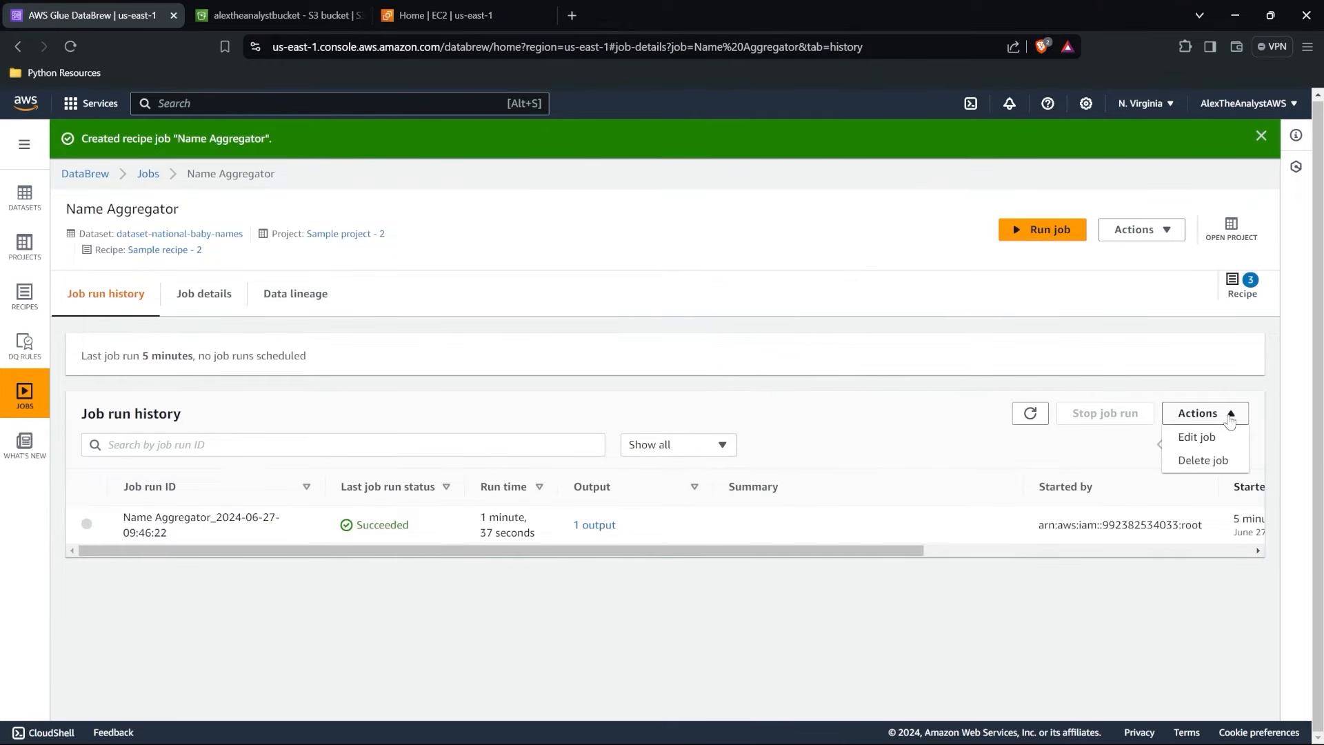
{"action": "left_click", "coordinate": [1211, 435]}
Set Output 1 of the Name Aggregator job to single file output and save the job.
{"action": "scroll", "coordinate": [619, 439], "scroll_direction": "down", "scroll_amount": 3}
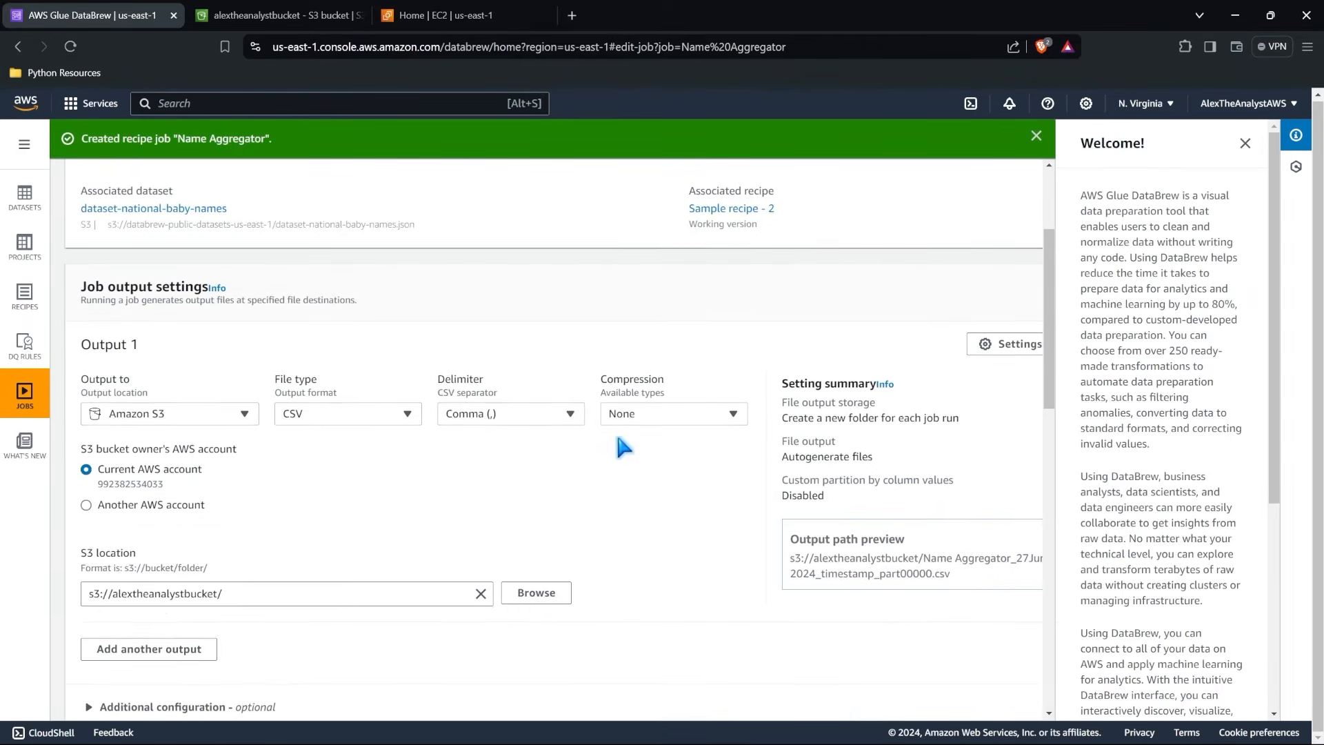
{"action": "scroll", "coordinate": [552, 462], "scroll_direction": "down", "scroll_amount": 1}
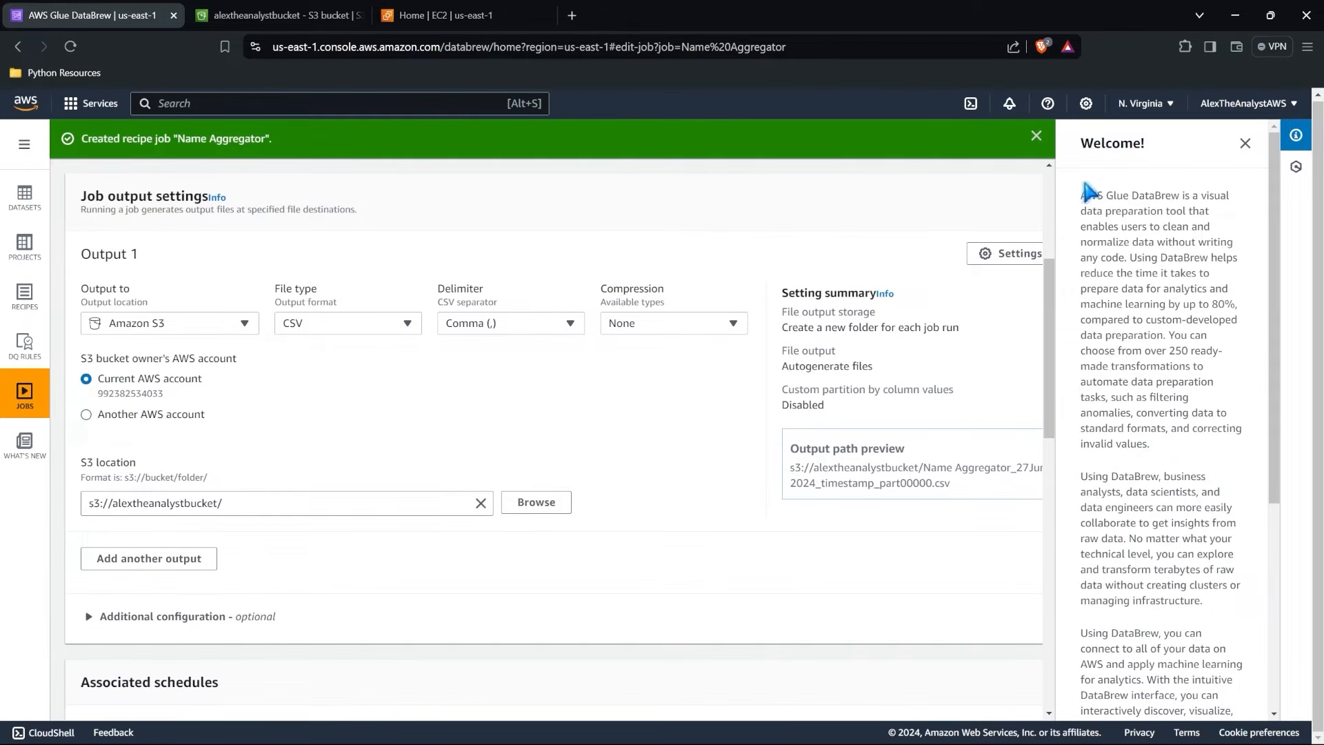
{"action": "left_click", "coordinate": [1245, 143]}
{"action": "left_click", "coordinate": [1014, 254]}
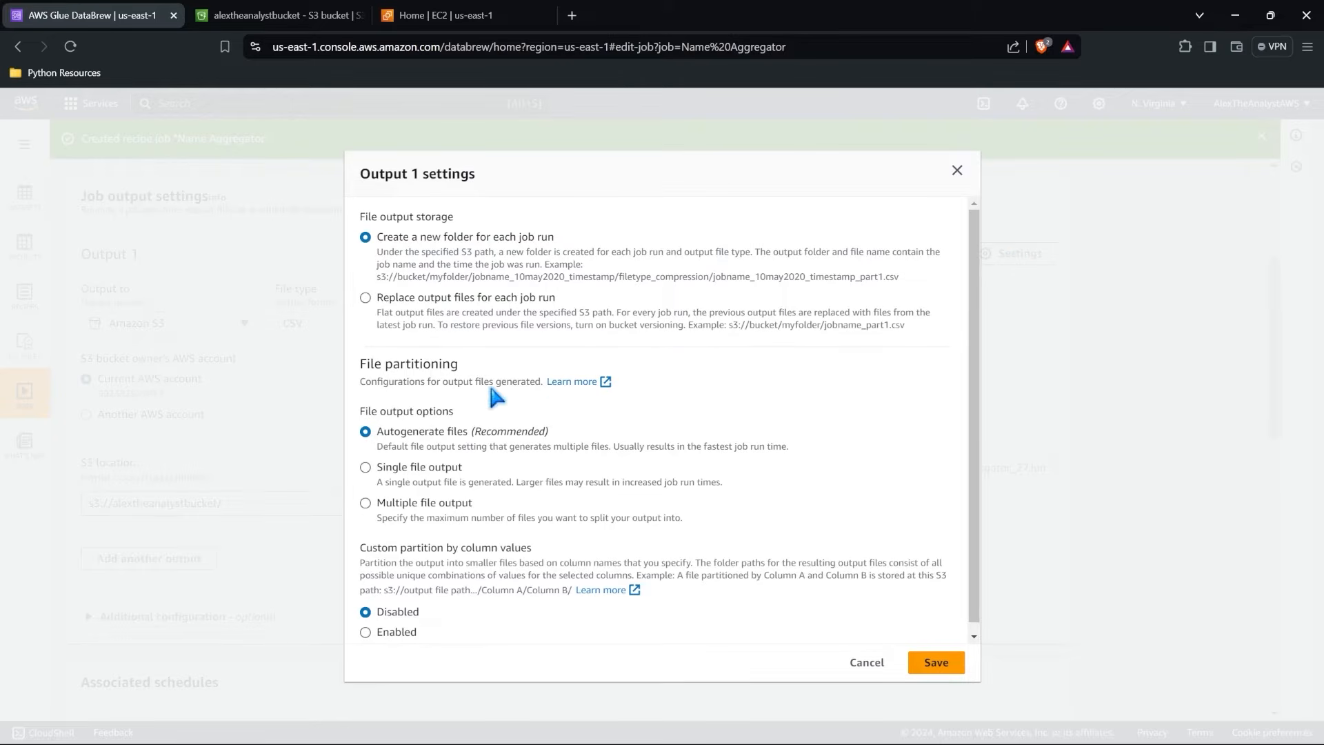
{"action": "left_click_drag", "start_coordinate": [366, 365], "coordinate": [464, 370]}
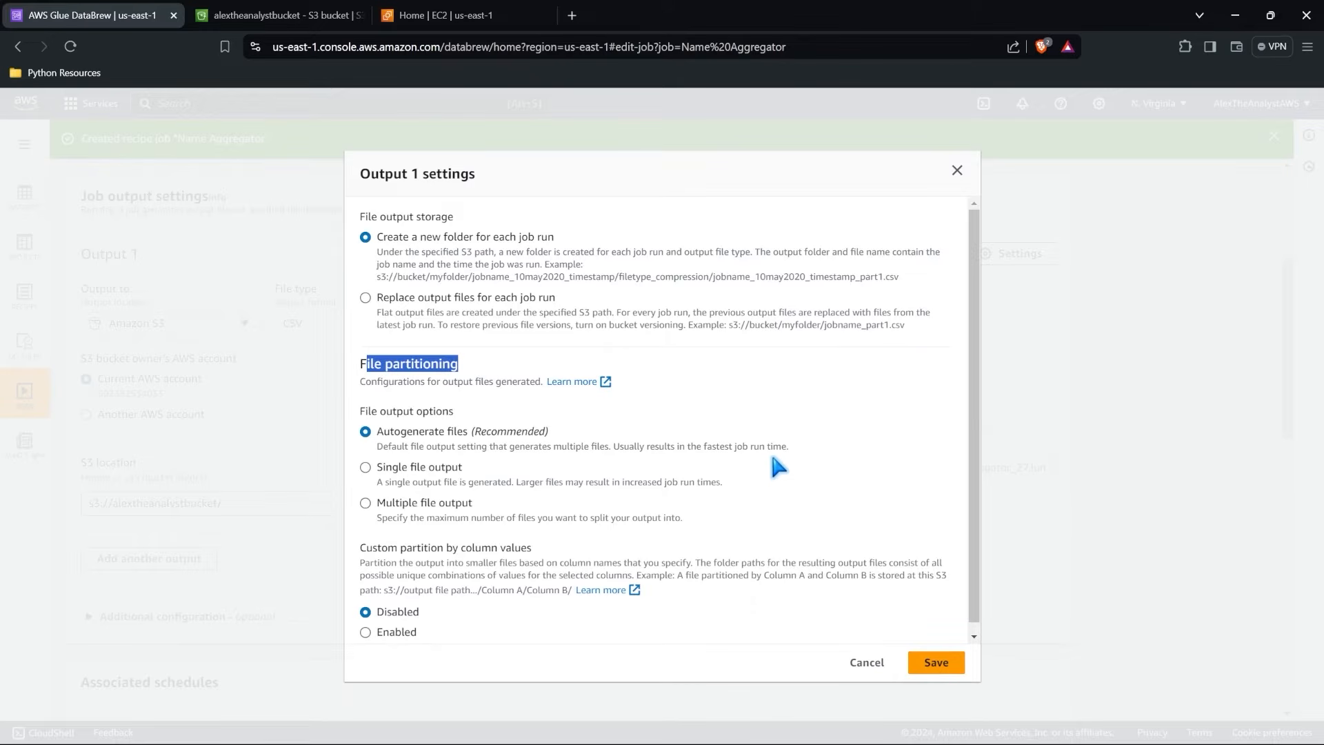
{"action": "left_click", "coordinate": [437, 469]}
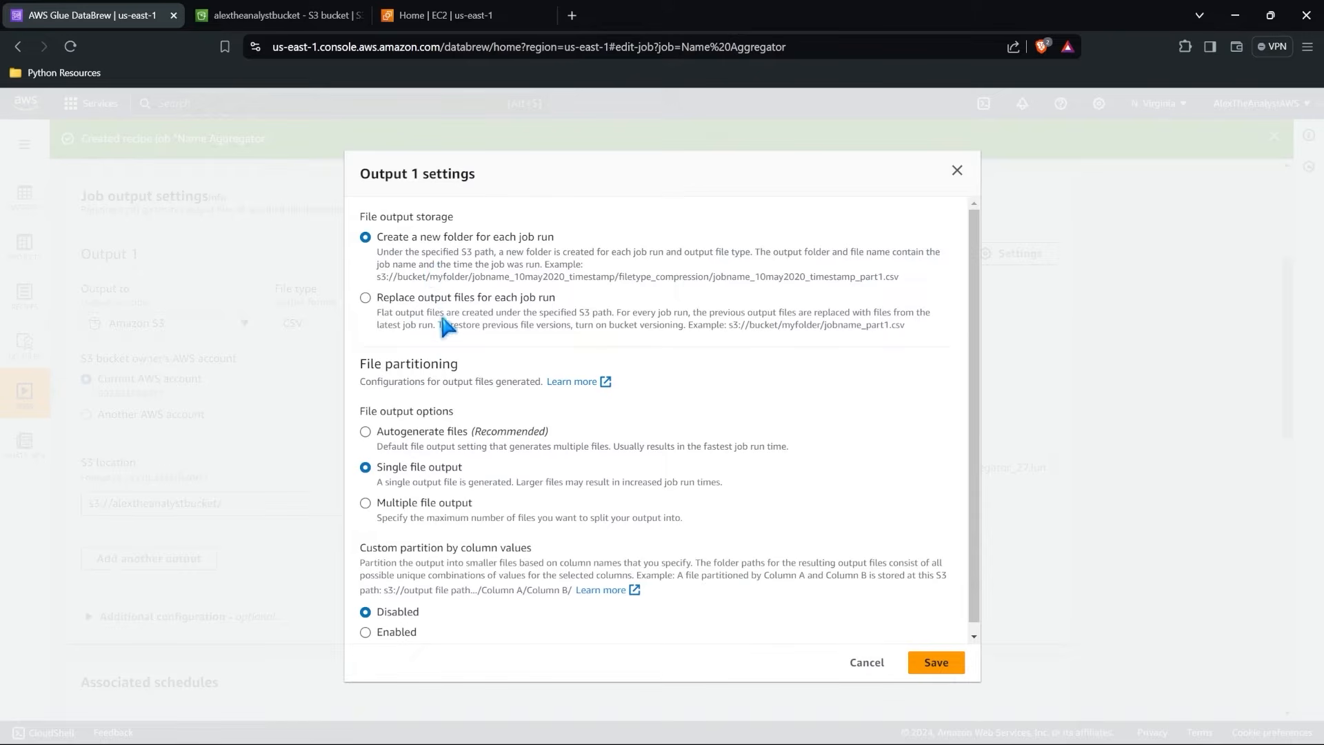
{"action": "scroll", "coordinate": [509, 457], "scroll_direction": "down", "scroll_amount": 1}
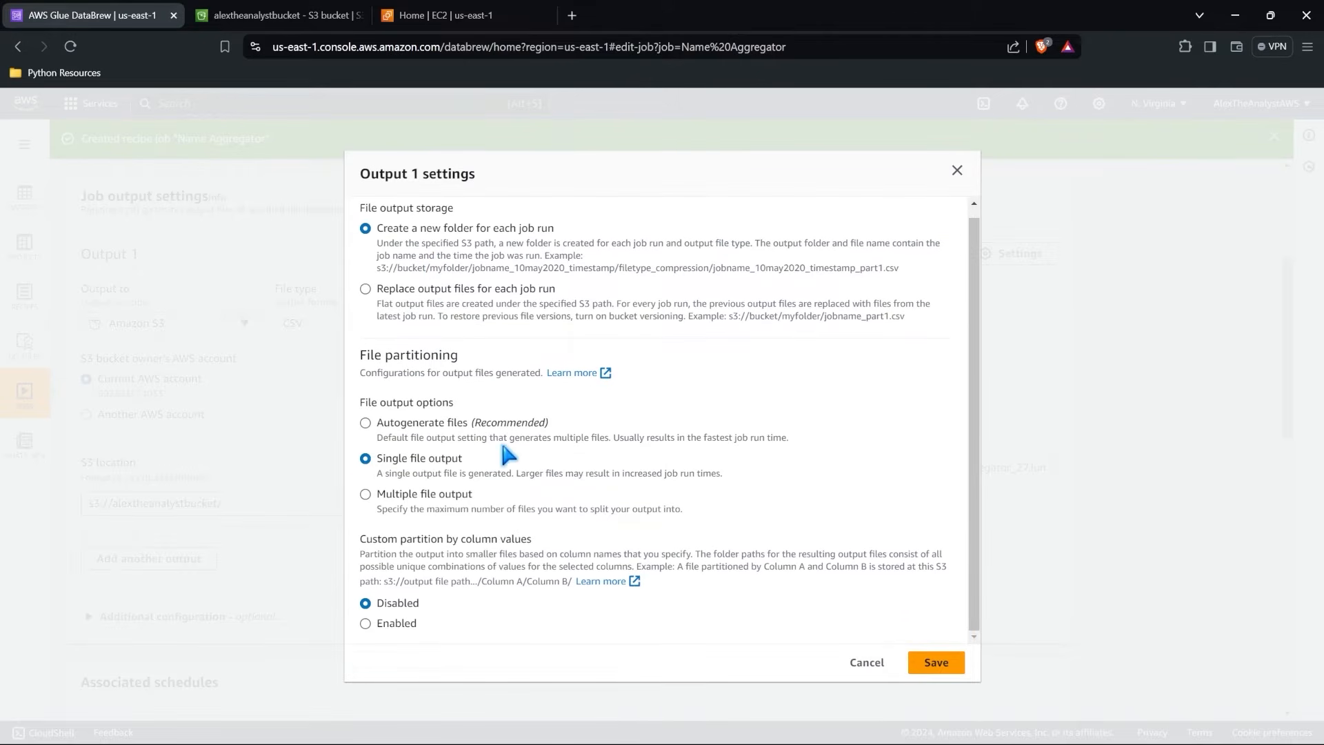
{"action": "left_click", "coordinate": [935, 663]}
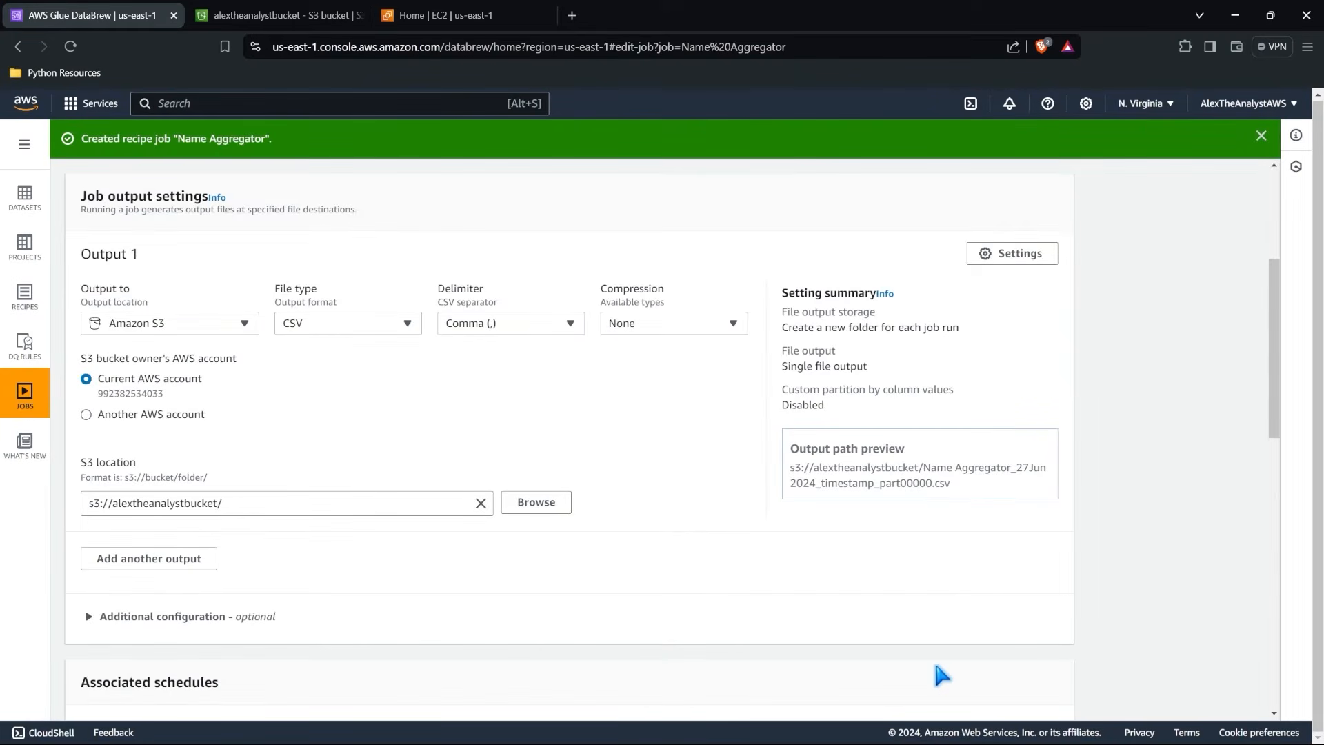
{"action": "scroll", "coordinate": [936, 664], "scroll_direction": "down", "scroll_amount": 15}
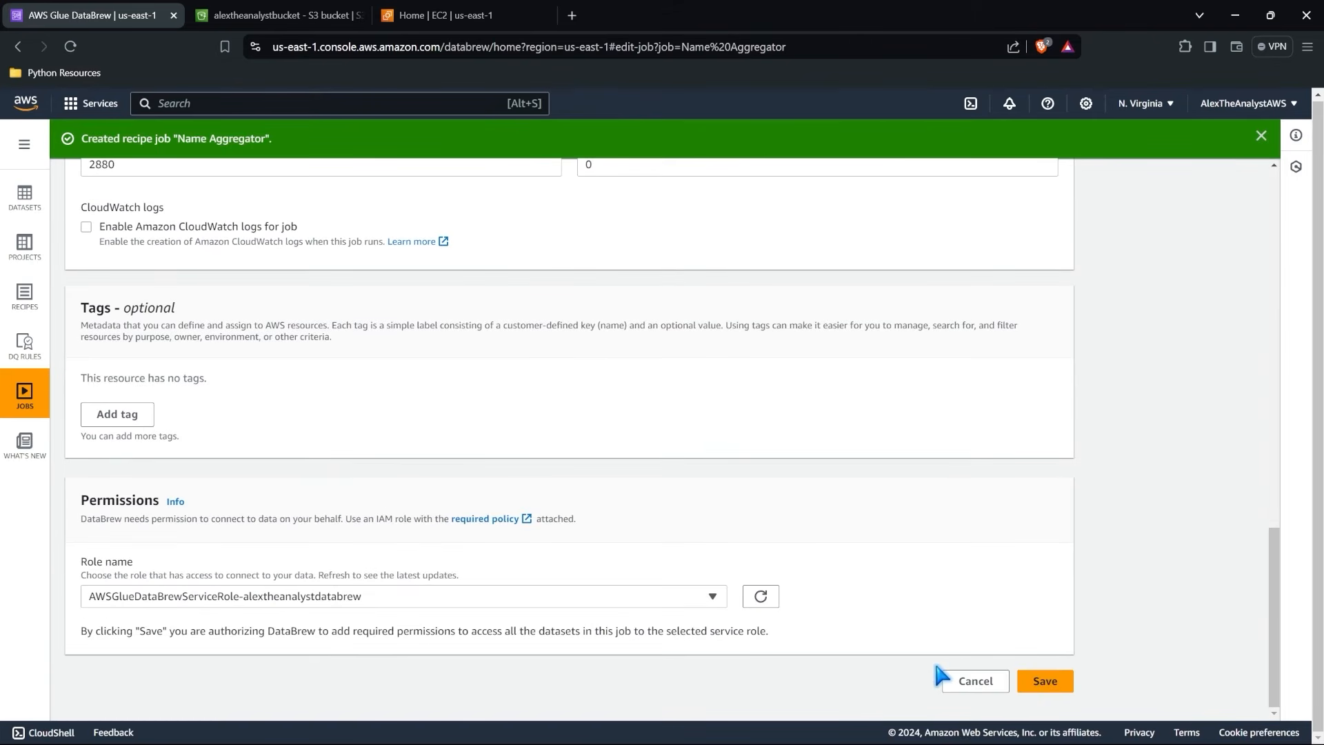
{"action": "left_click", "coordinate": [1037, 678]}
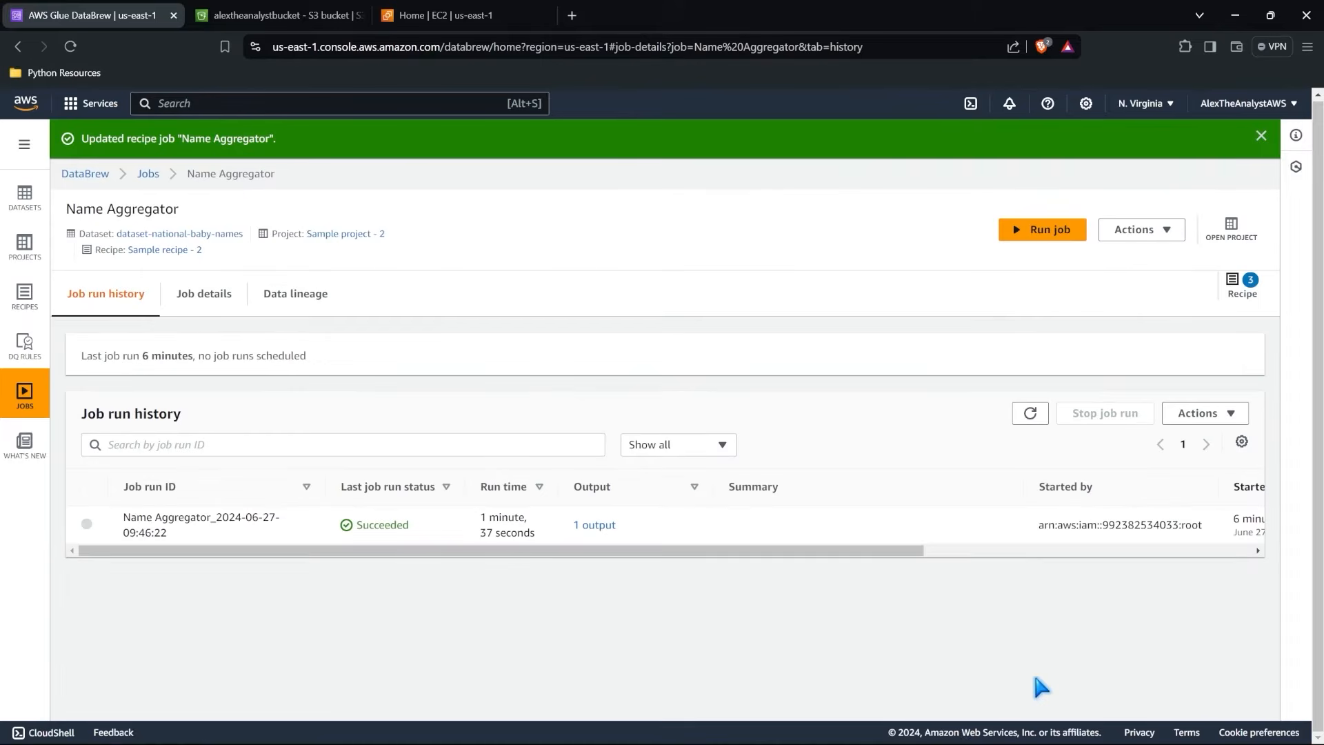
Run the Name Aggregator job again and compare the run times in its job run history.
{"action": "left_click", "coordinate": [1041, 231]}
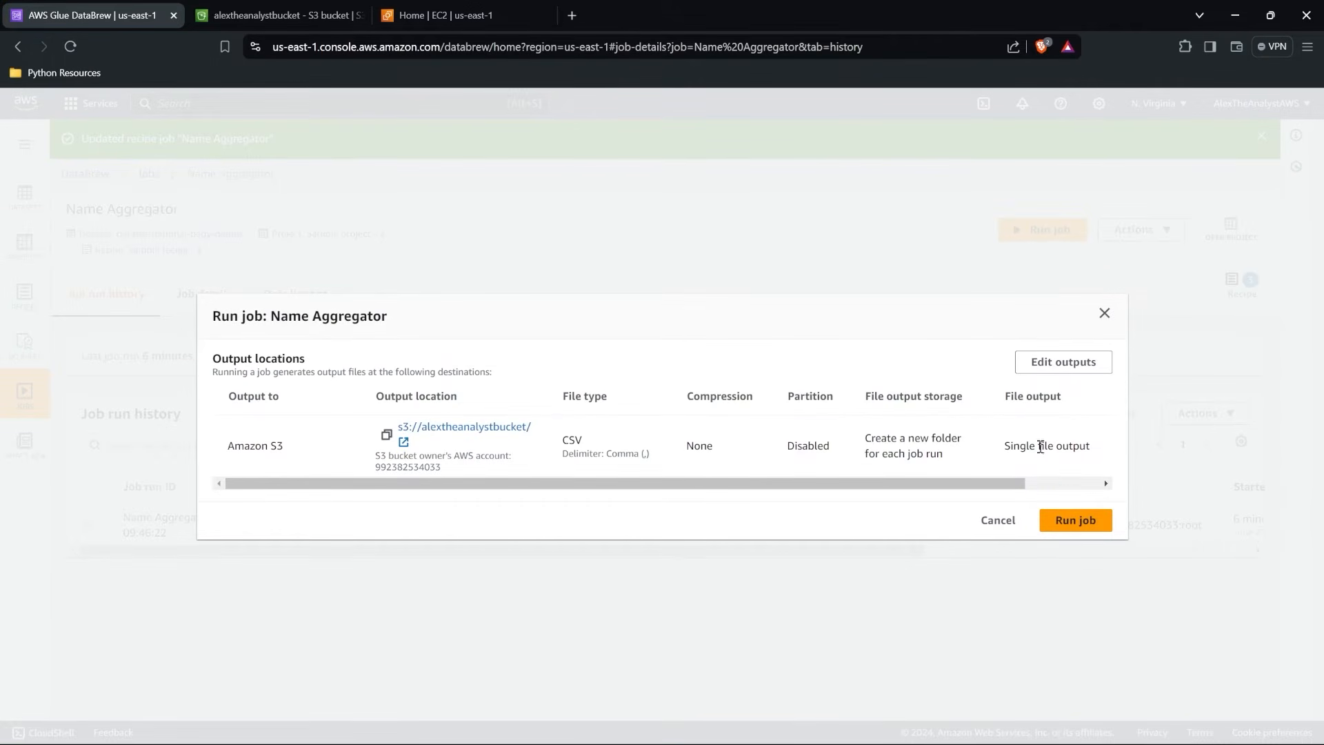
{"action": "left_click", "coordinate": [1076, 523]}
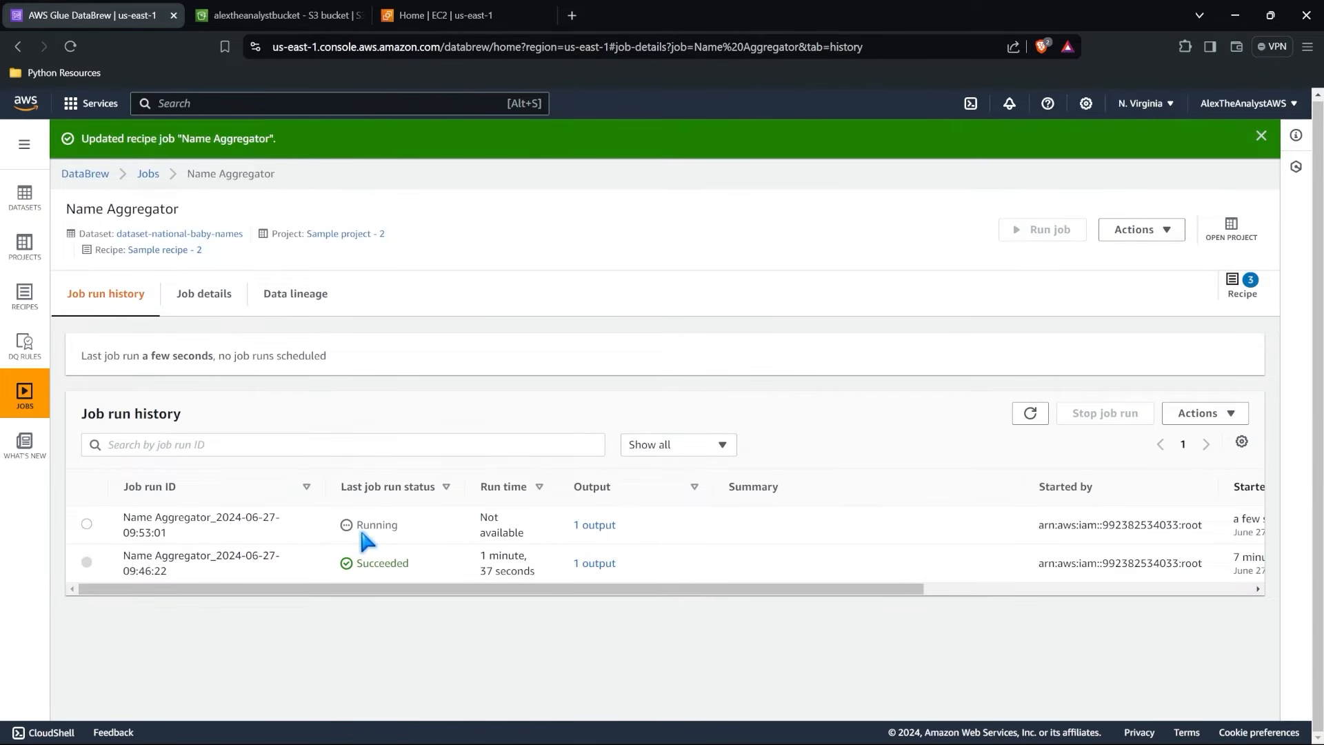
{"action": "left_click_drag", "start_coordinate": [478, 555], "coordinate": [535, 569]}
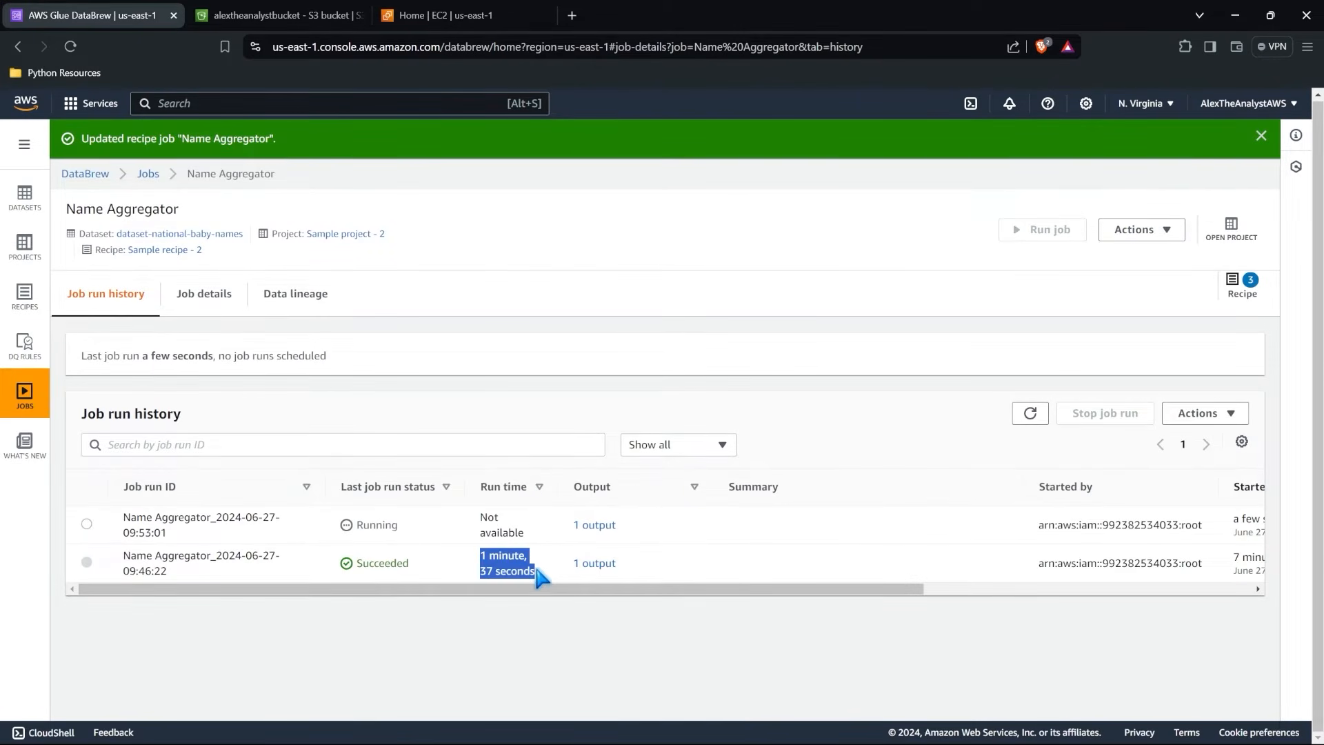
{"action": "left_click", "coordinate": [540, 572]}
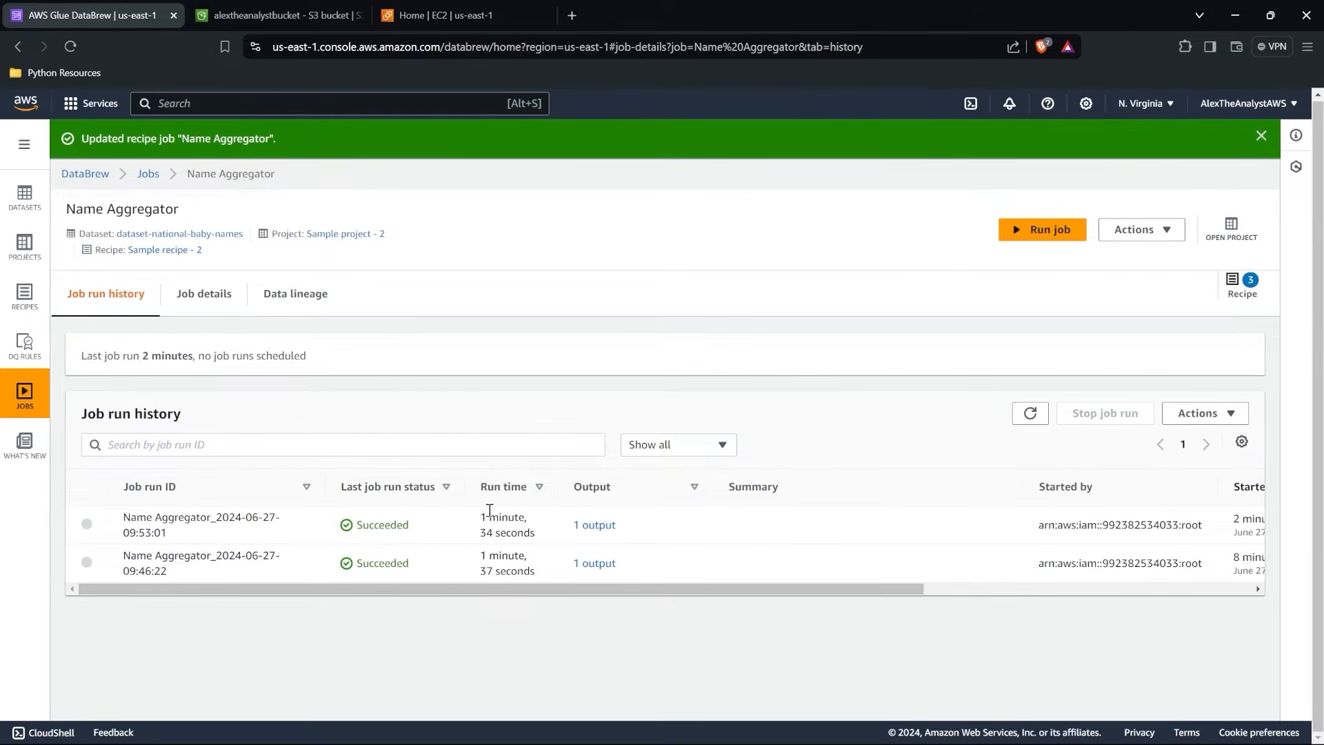
{"action": "left_click_drag", "start_coordinate": [483, 516], "coordinate": [538, 561]}
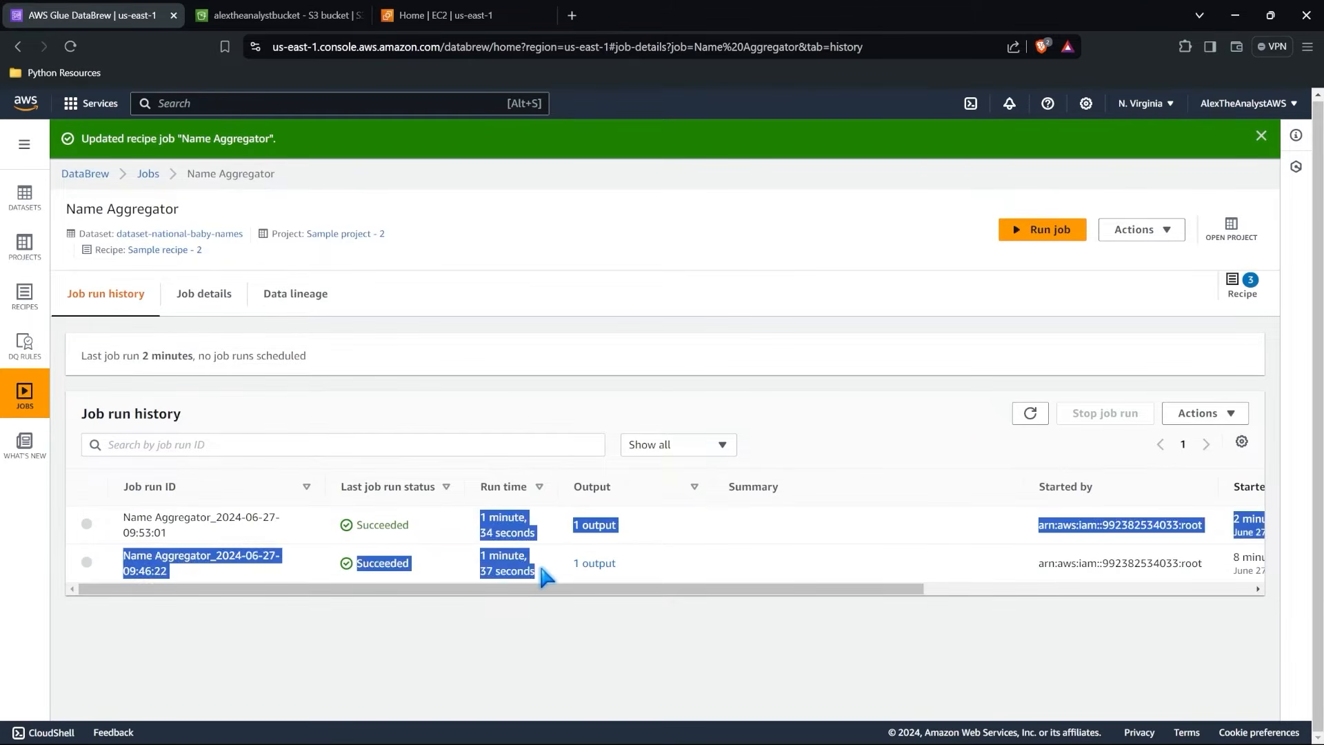
{"action": "left_click", "coordinate": [538, 561]}
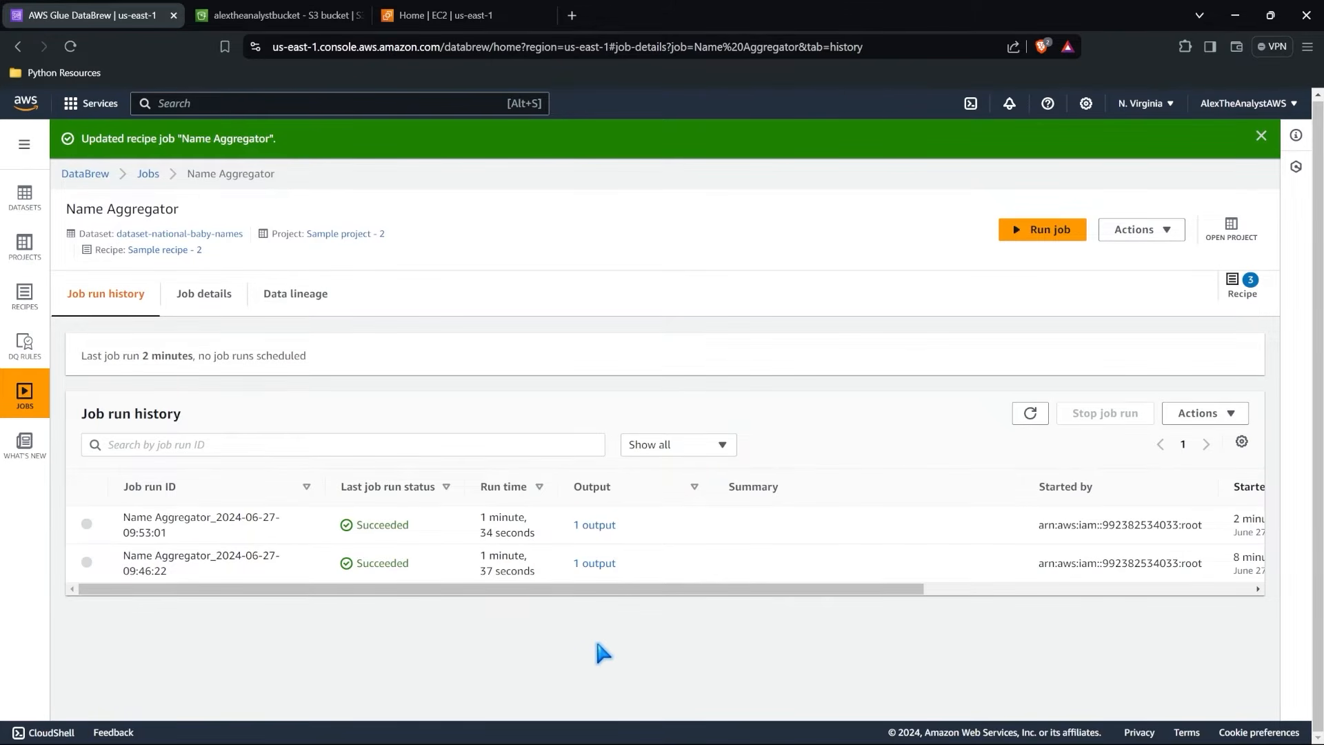
Switch to S3, refresh alextheanalystbucket, and open the newest Name Aggregator output folder.
{"action": "left_click", "coordinate": [303, 10]}
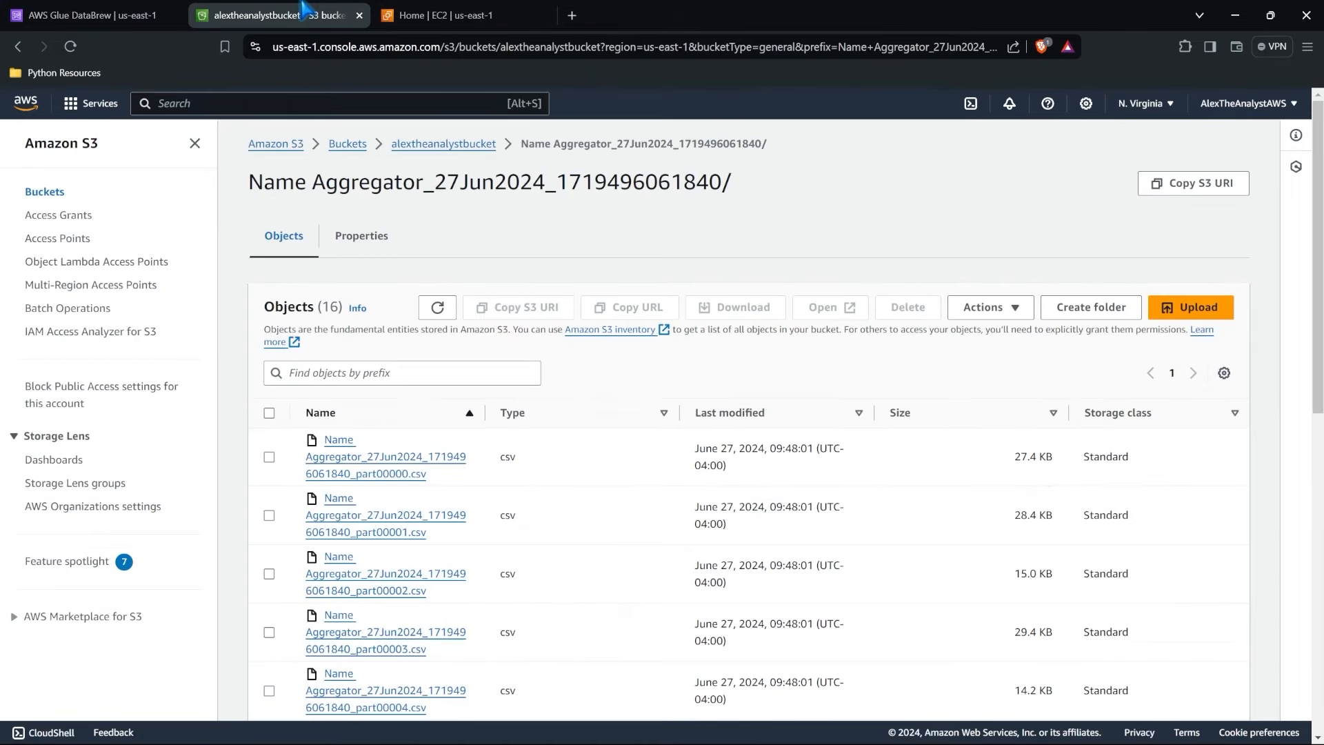
{"action": "left_click", "coordinate": [429, 146]}
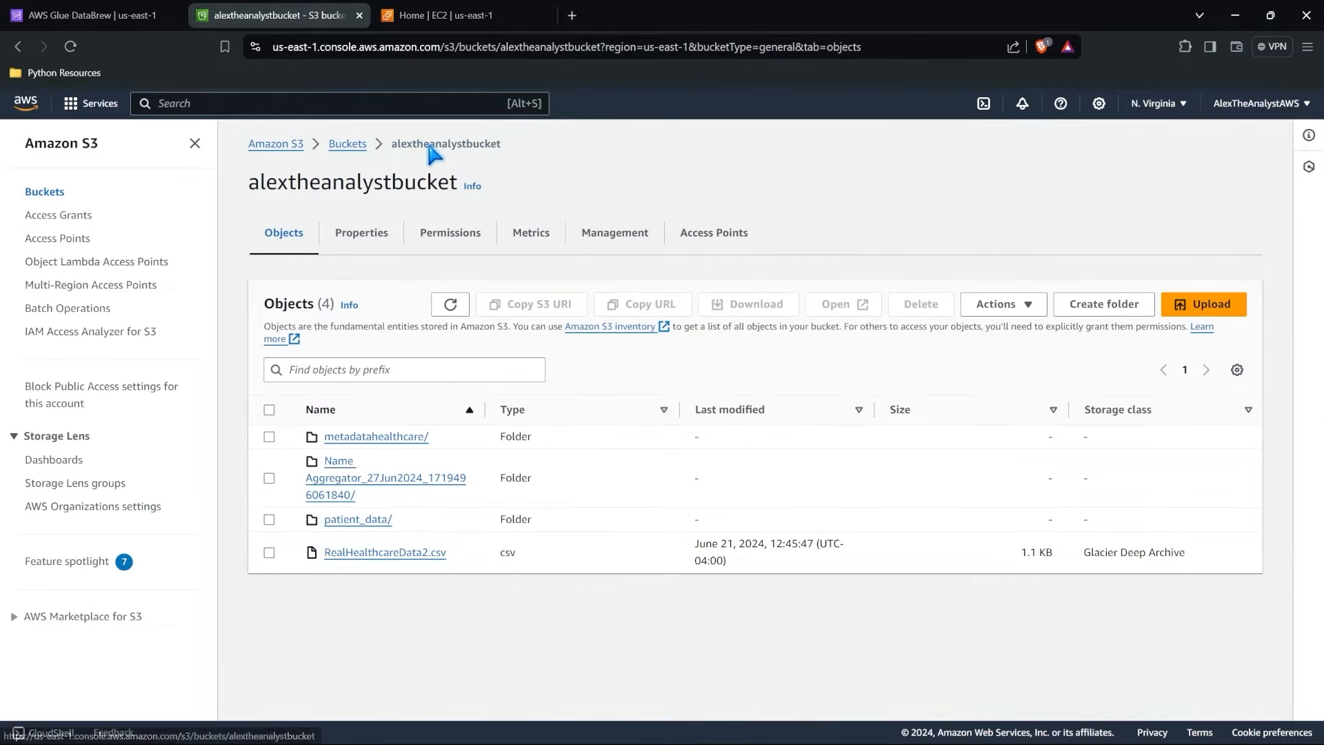
{"action": "left_click", "coordinate": [451, 305]}
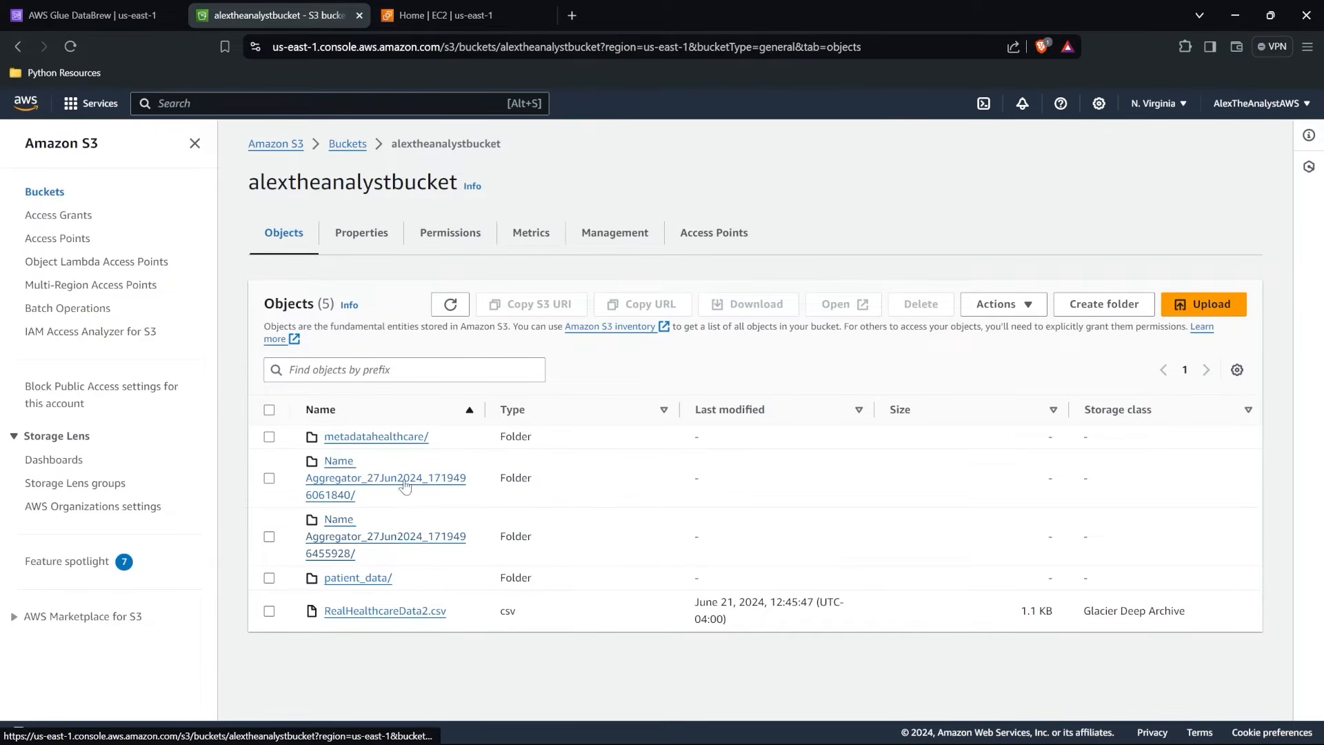
{"action": "left_click", "coordinate": [352, 542]}
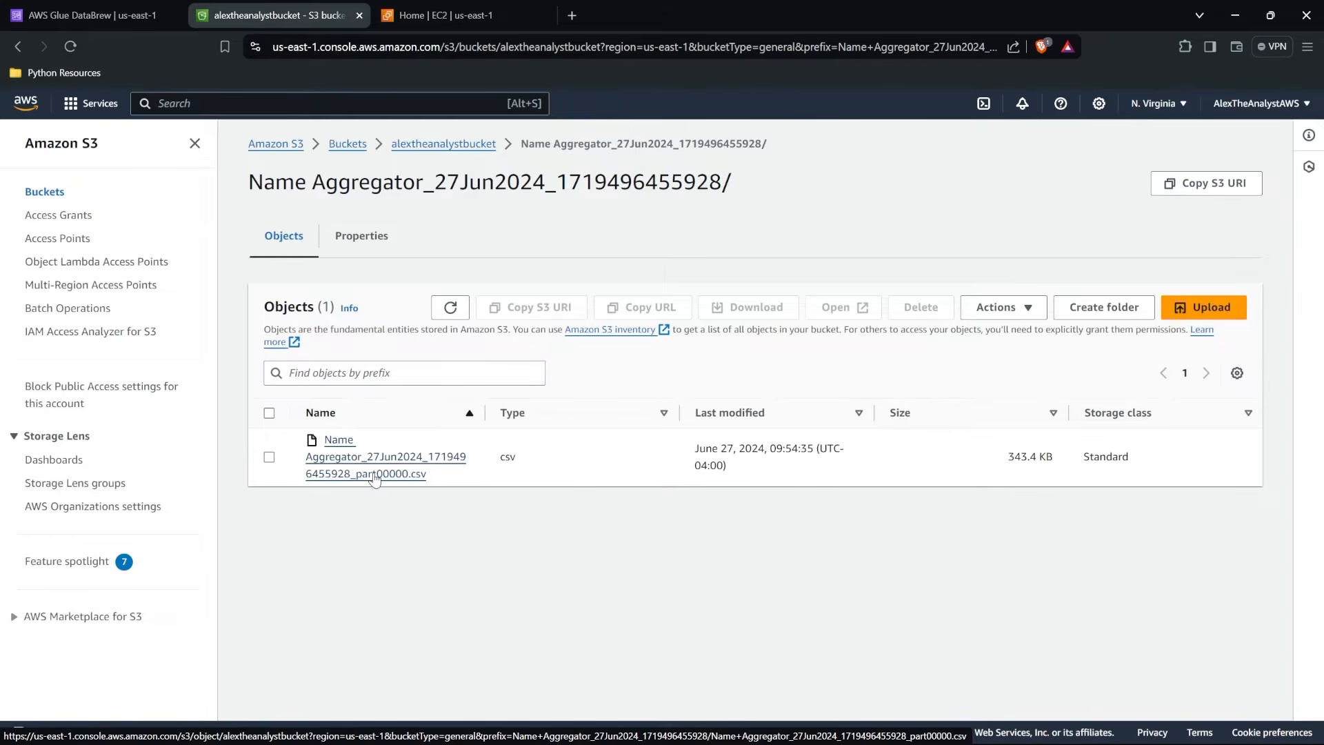
Download the folder's part00000.csv output file and open it in Excel to view its three columns.
{"action": "left_click", "coordinate": [374, 474]}
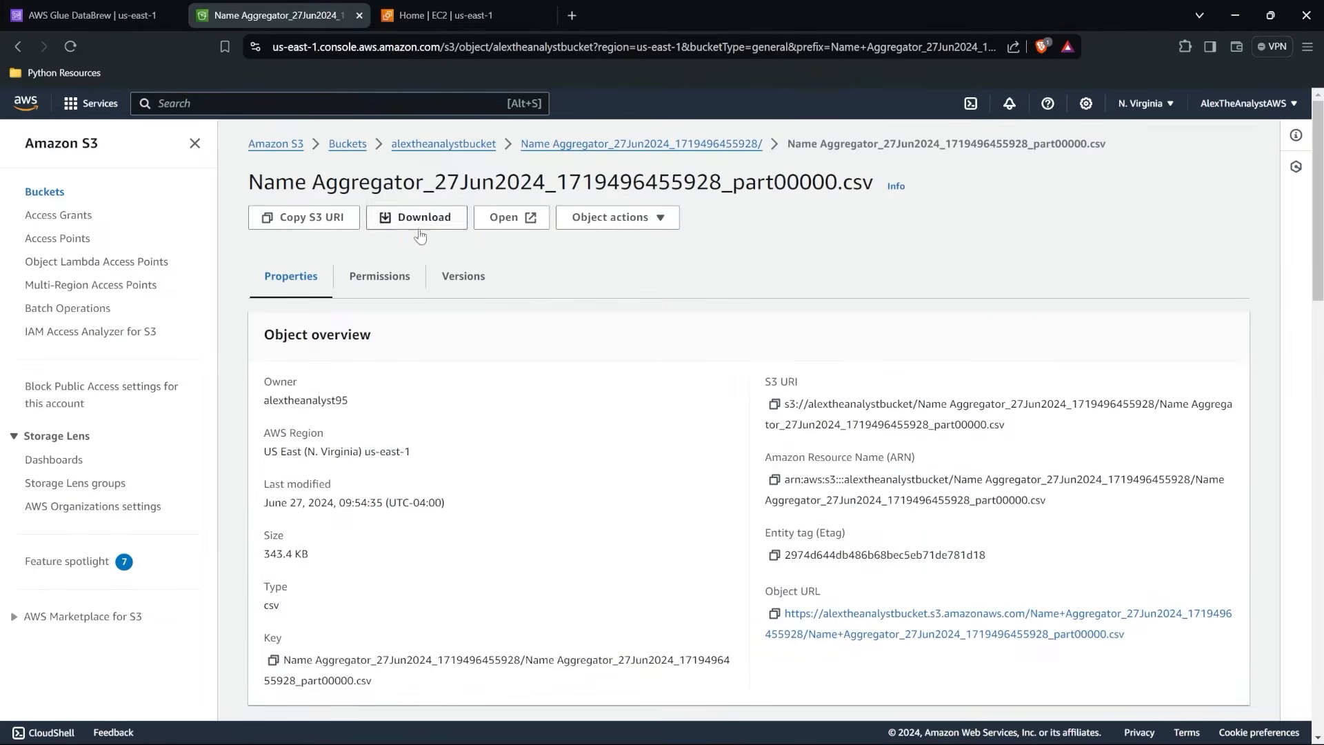
{"action": "left_click", "coordinate": [424, 217]}
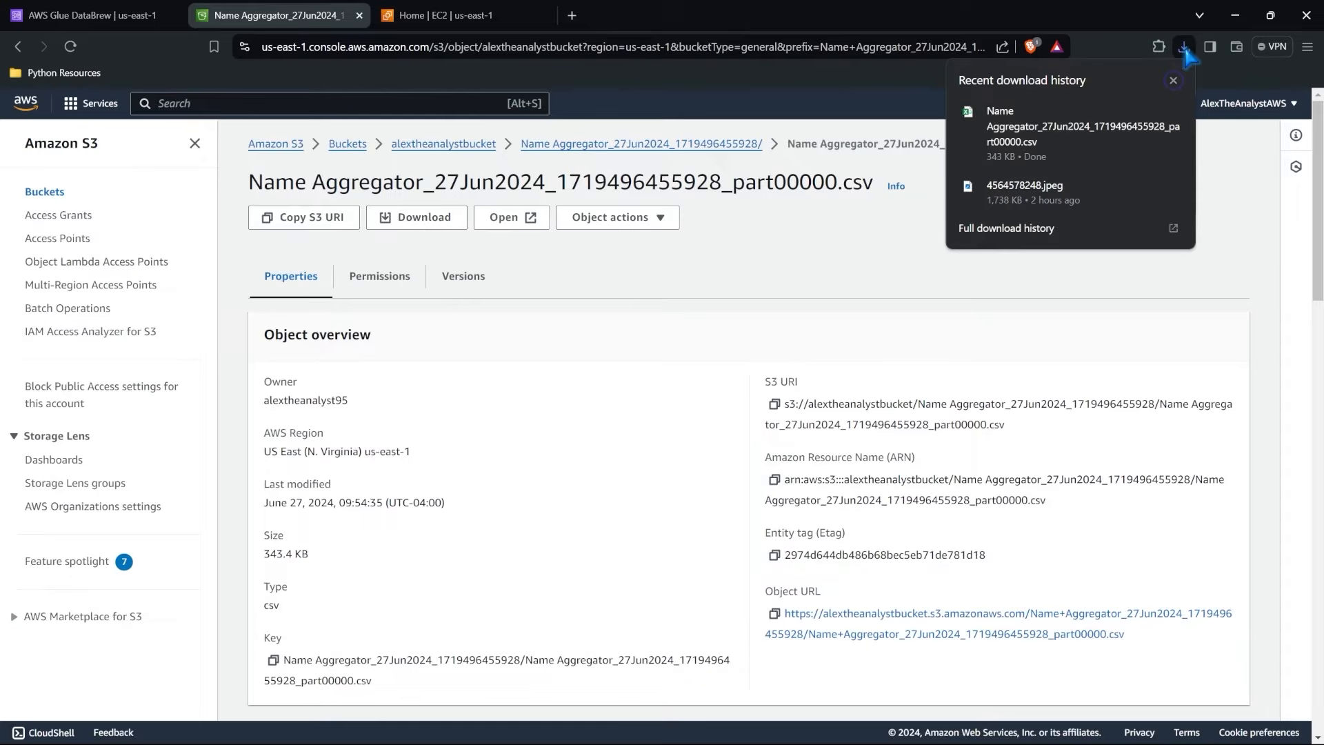
{"action": "left_click", "coordinate": [1103, 139]}
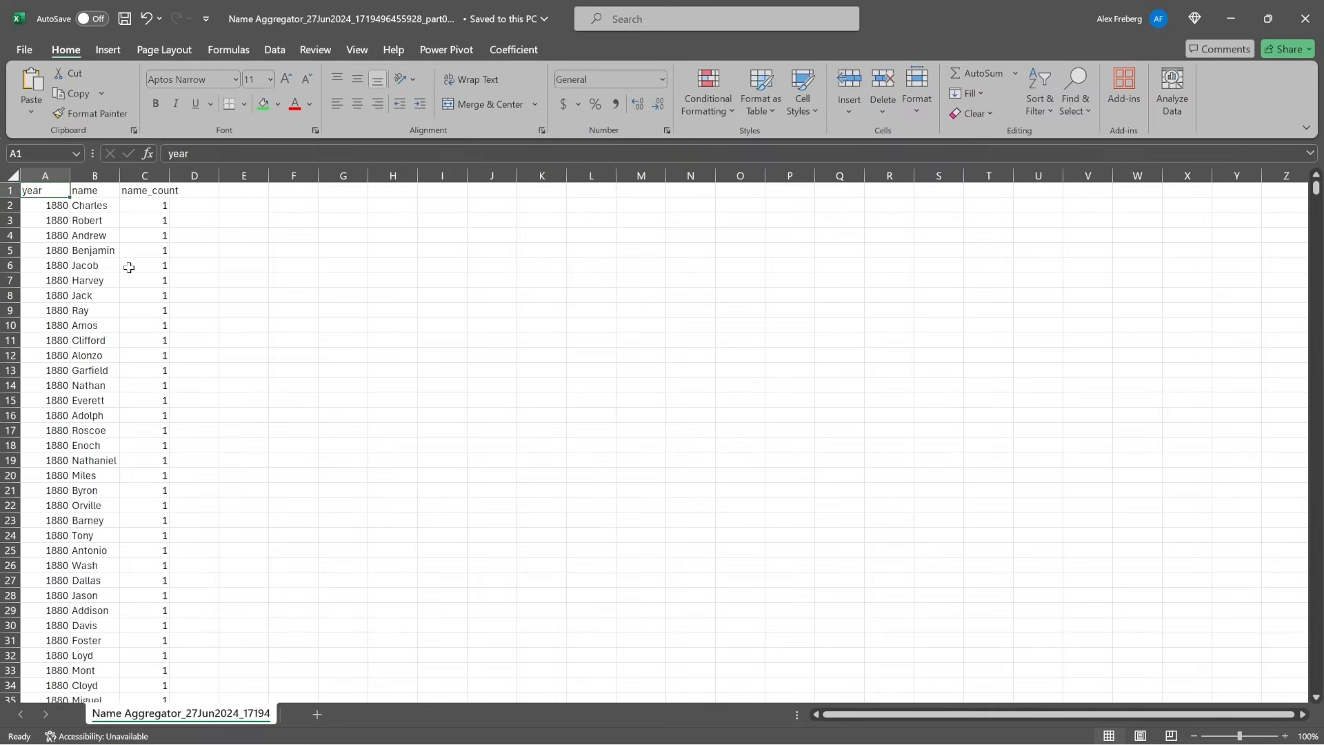
{"action": "left_click", "coordinate": [14, 177]}
{"action": "left_click_drag", "start_coordinate": [70, 175], "coordinate": [161, 175]}
{"action": "left_click", "coordinate": [361, 192]}
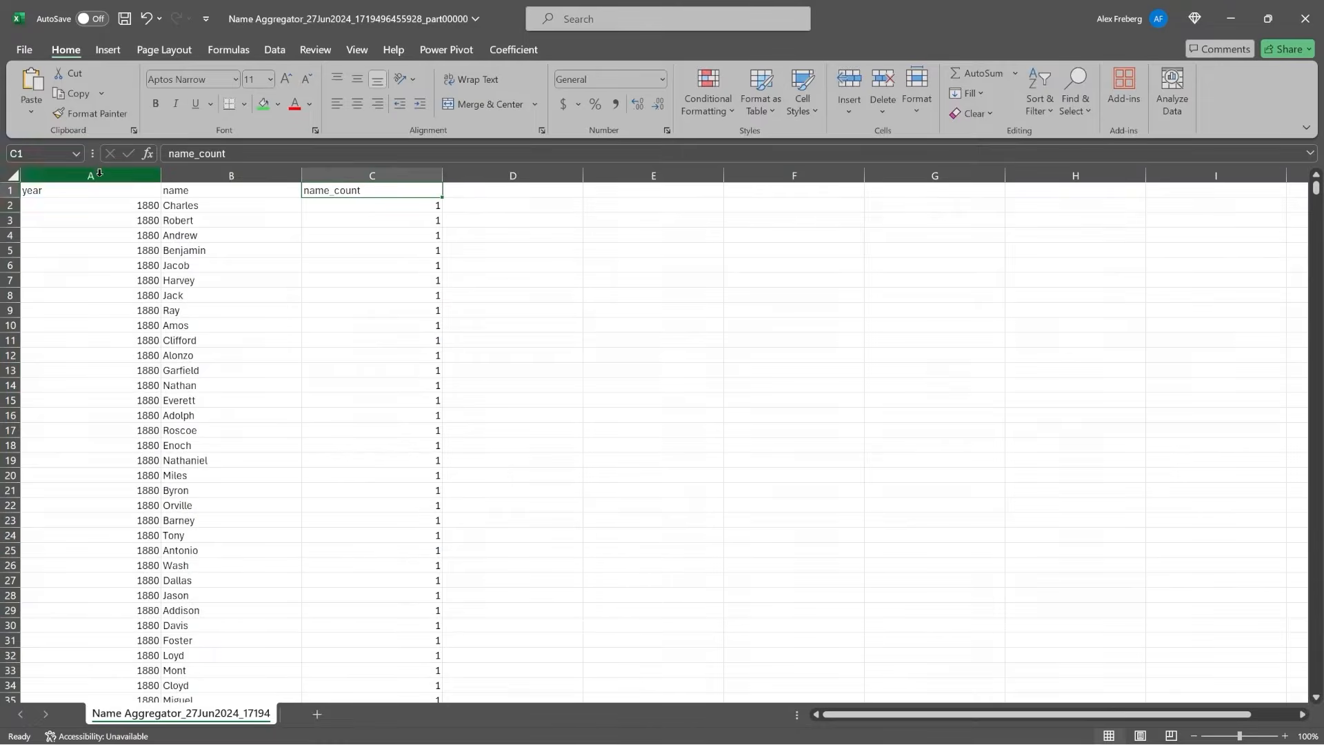
Add filters to the sheet's columns and check which values the name_count filter offers.
{"action": "left_click", "coordinate": [22, 175]}
{"action": "left_click", "coordinate": [14, 176]}
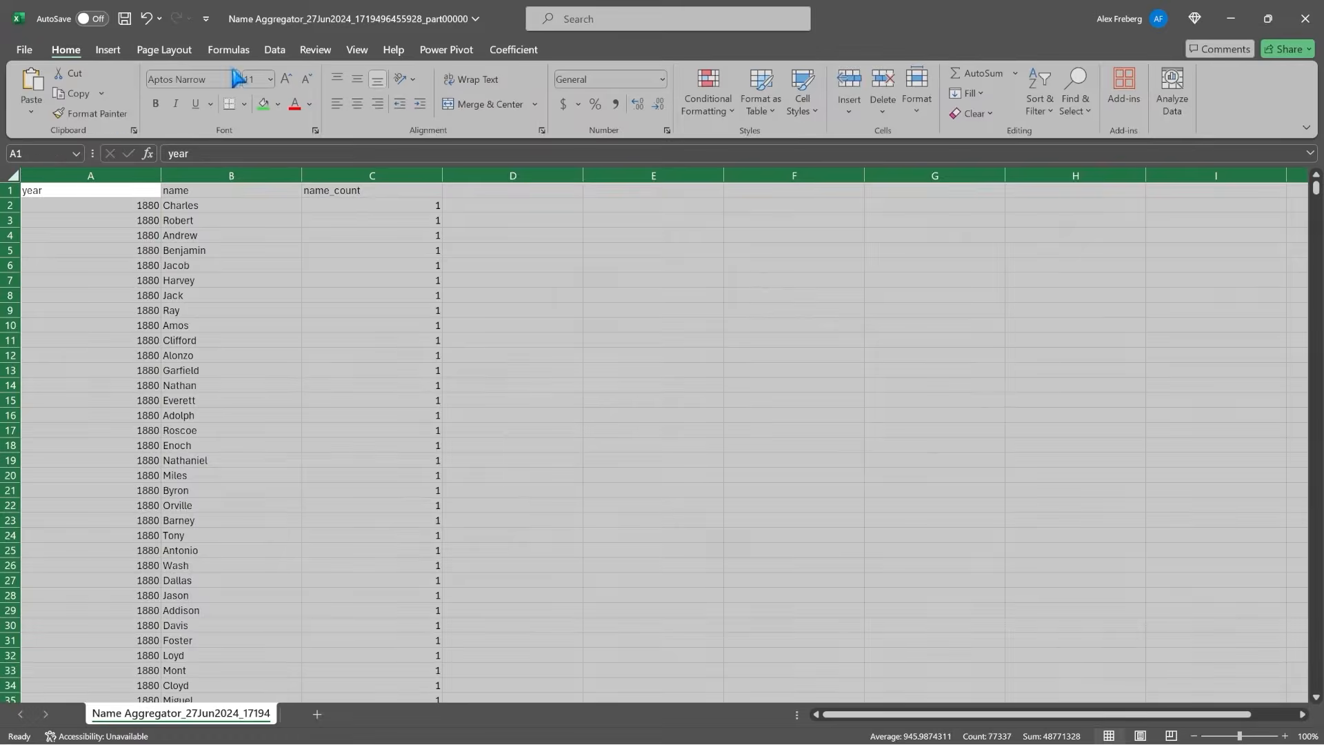
{"action": "left_click", "coordinate": [275, 50]}
{"action": "left_click", "coordinate": [666, 93]}
{"action": "left_click", "coordinate": [394, 191]}
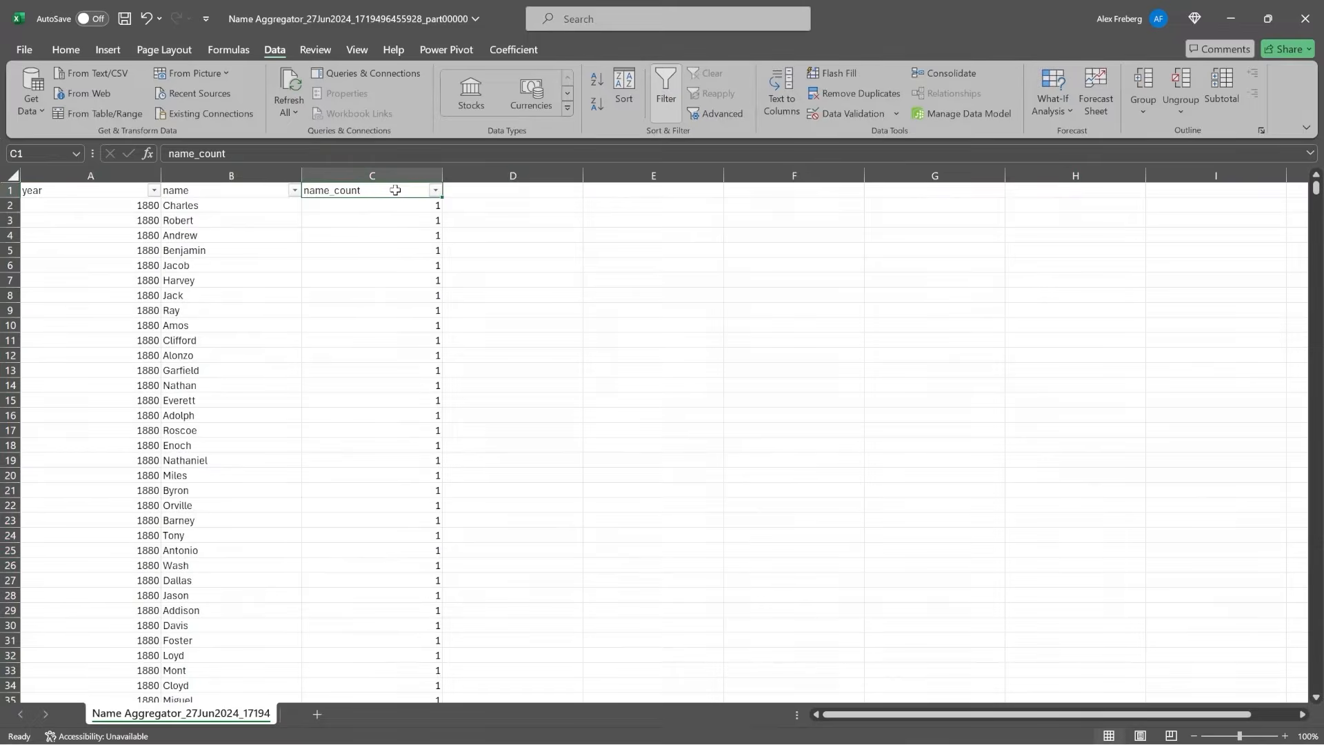
{"action": "left_click", "coordinate": [435, 191]}
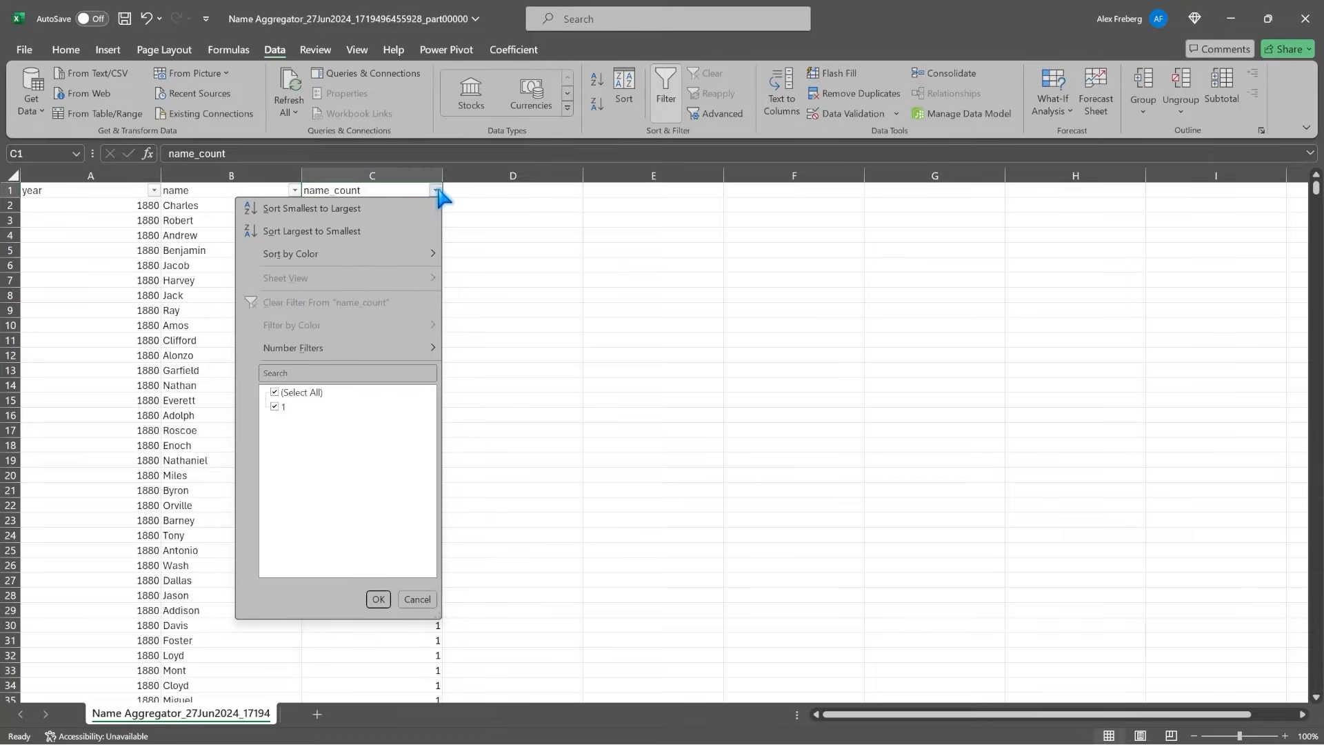
{"action": "left_click", "coordinate": [417, 598]}
Look through the name rows, and examine the year, name and name_count values of the first two records.
{"action": "scroll", "coordinate": [301, 471], "scroll_direction": "down", "scroll_amount": 20}
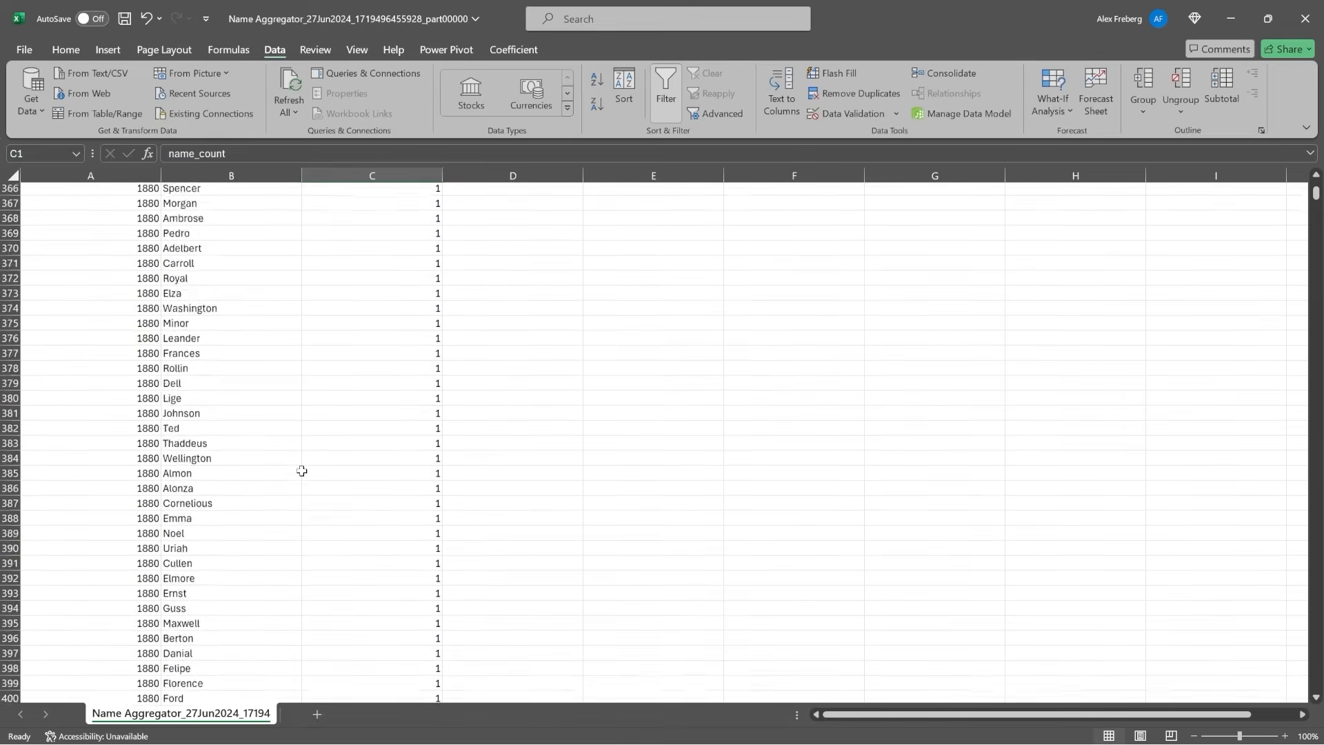
{"action": "scroll", "coordinate": [301, 470], "scroll_direction": "down", "scroll_amount": 20}
{"action": "left_click", "coordinate": [511, 460]}
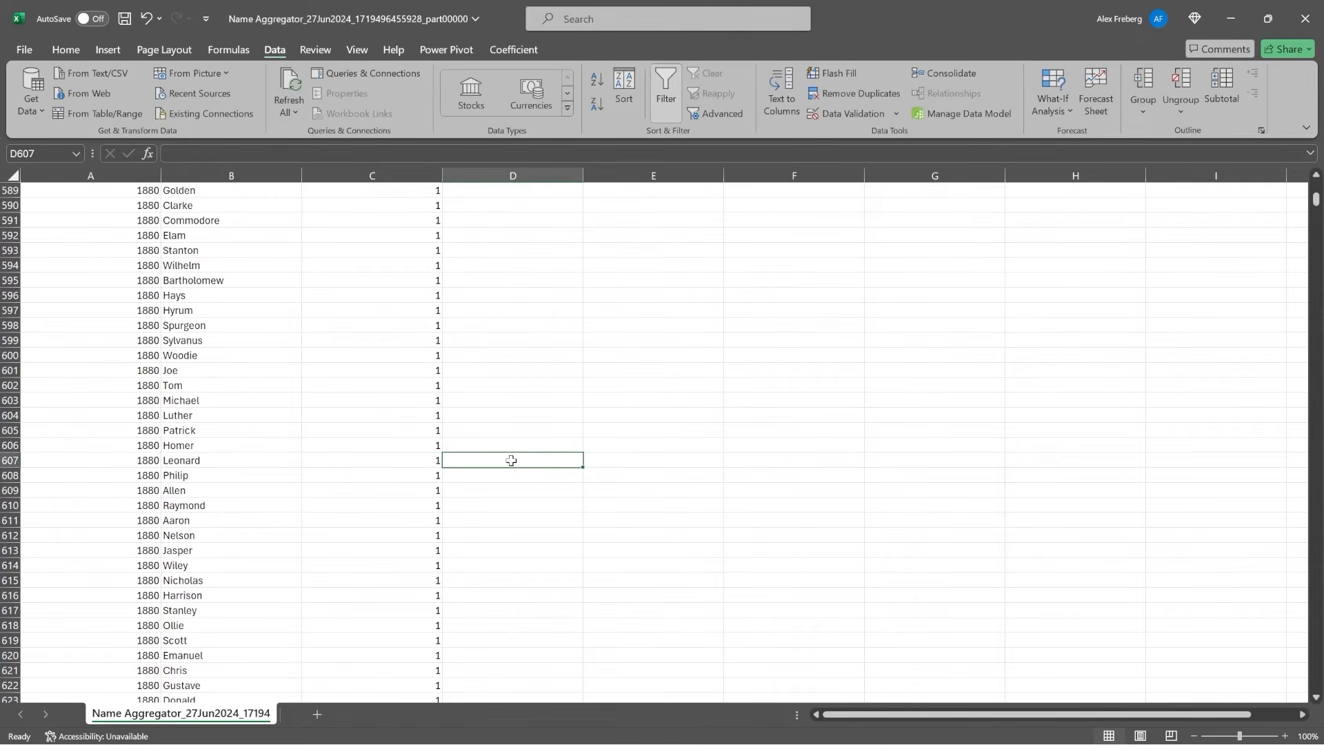
{"action": "key", "text": "ctrl+Up"}
{"action": "key", "text": "Left"}
{"action": "key", "text": "Left"}
{"action": "key", "text": "Left"}
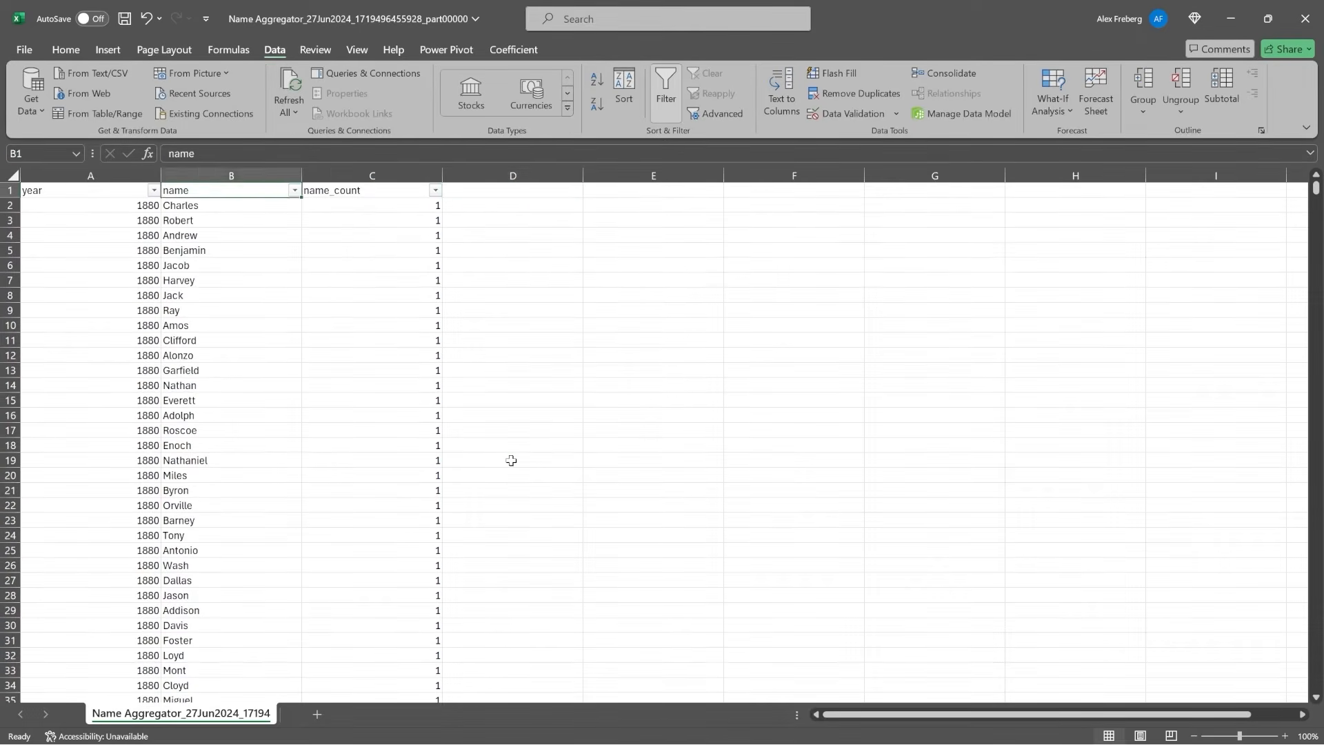
{"action": "left_click_drag", "start_coordinate": [127, 205], "coordinate": [324, 202]}
{"action": "left_click_drag", "start_coordinate": [126, 220], "coordinate": [334, 221]}
{"action": "left_click", "coordinate": [333, 221]}
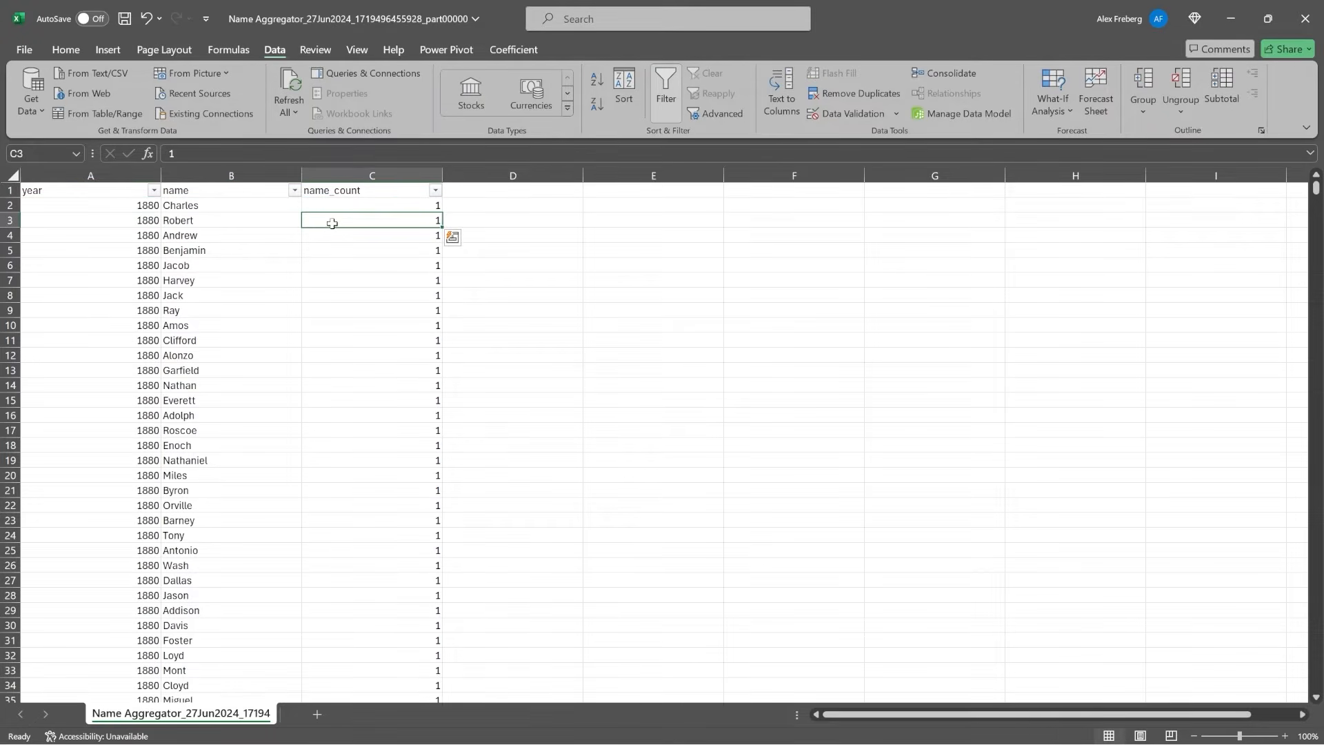
Check the last data row of the year column and return to the header row.
{"action": "left_click", "coordinate": [86, 414]}
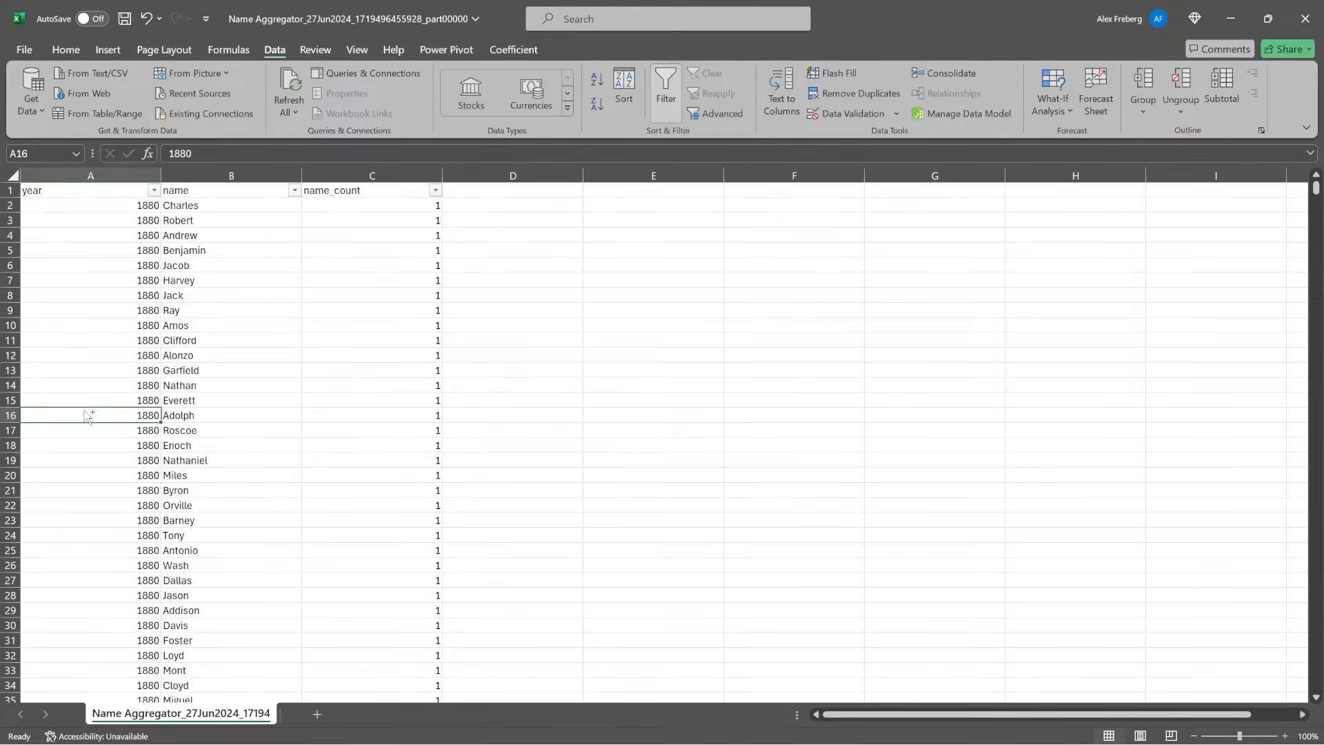
{"action": "key", "text": "ctrl+Down"}
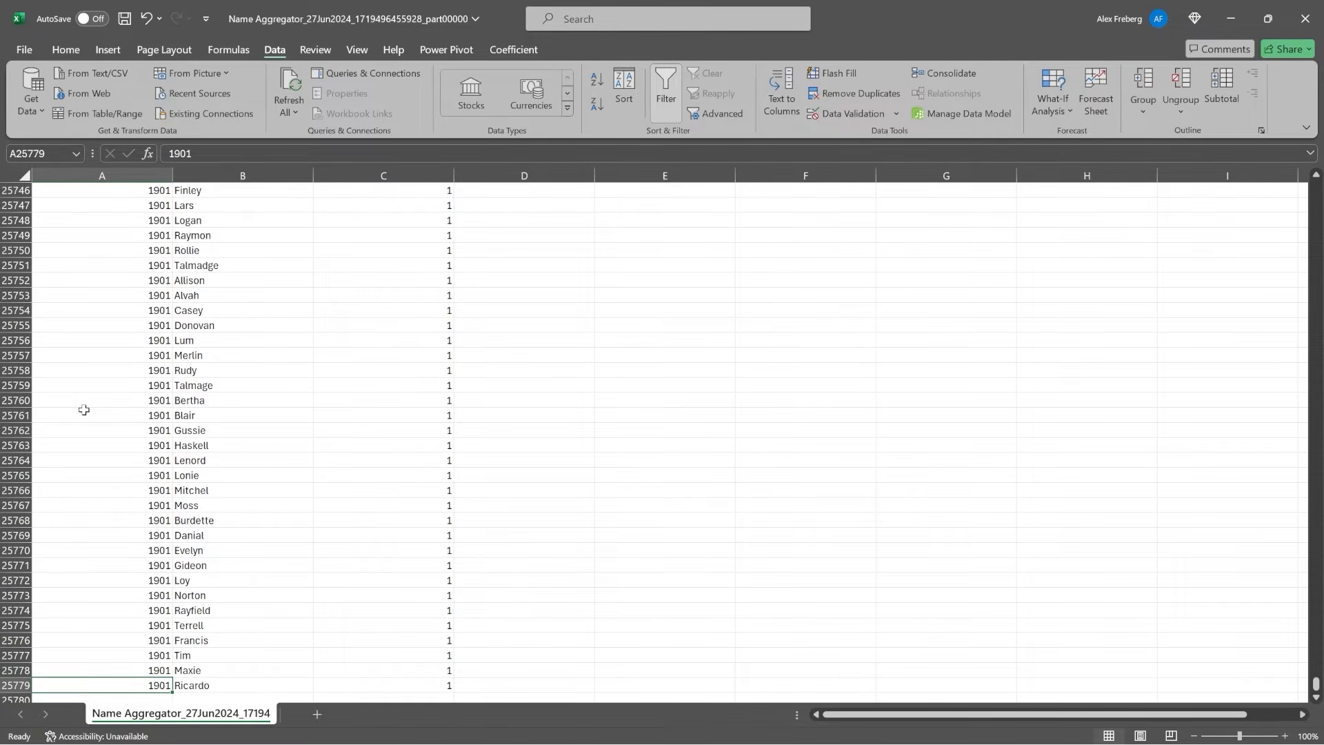
{"action": "scroll", "coordinate": [56, 577], "scroll_direction": "down", "scroll_amount": 5}
{"action": "left_click", "coordinate": [11, 475]}
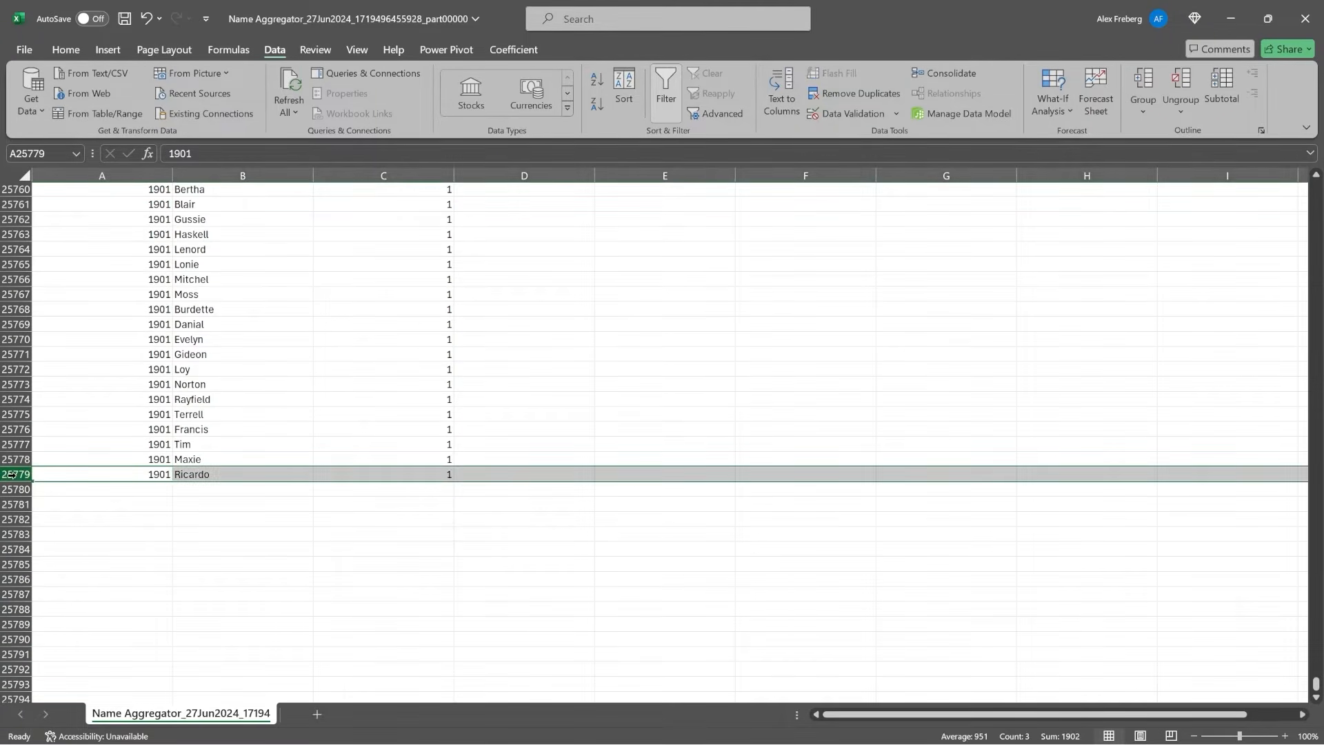
{"action": "left_click", "coordinate": [119, 461]}
{"action": "key", "text": "ctrl+Up"}
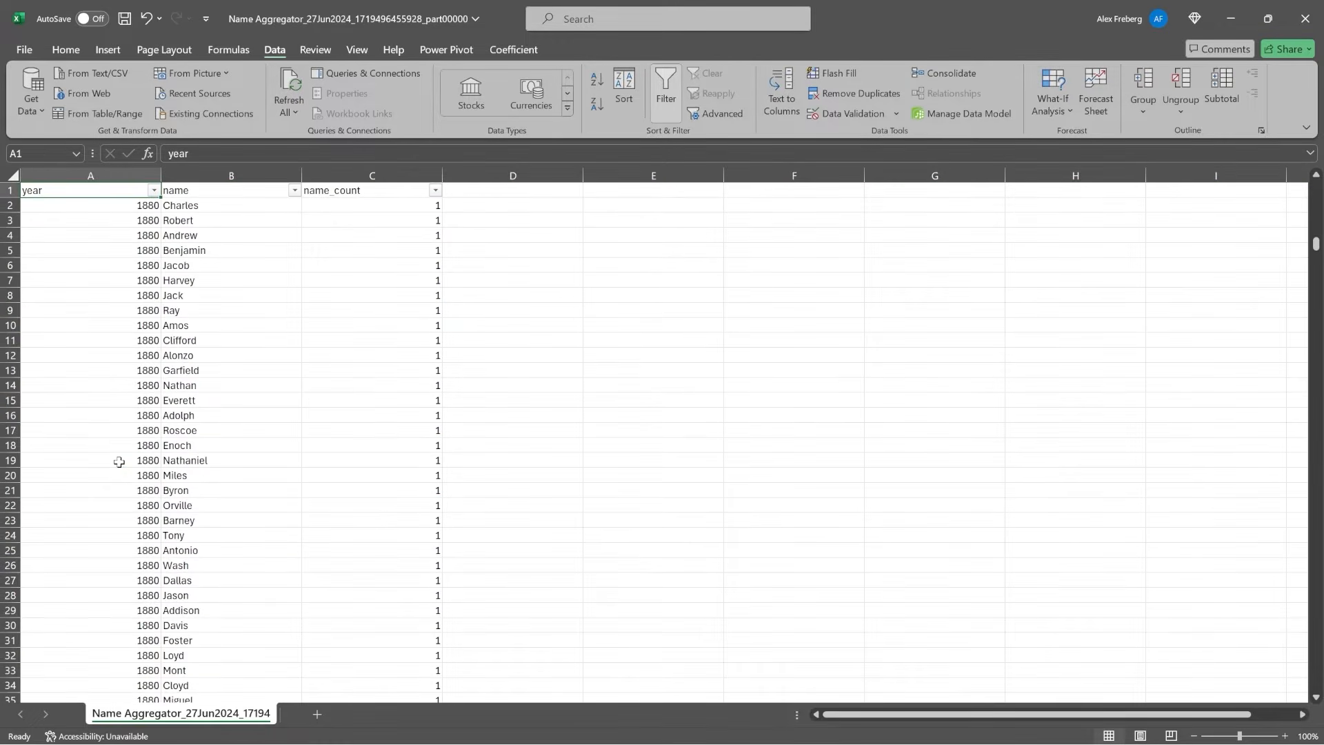
{"action": "left_click", "coordinate": [689, 382]}
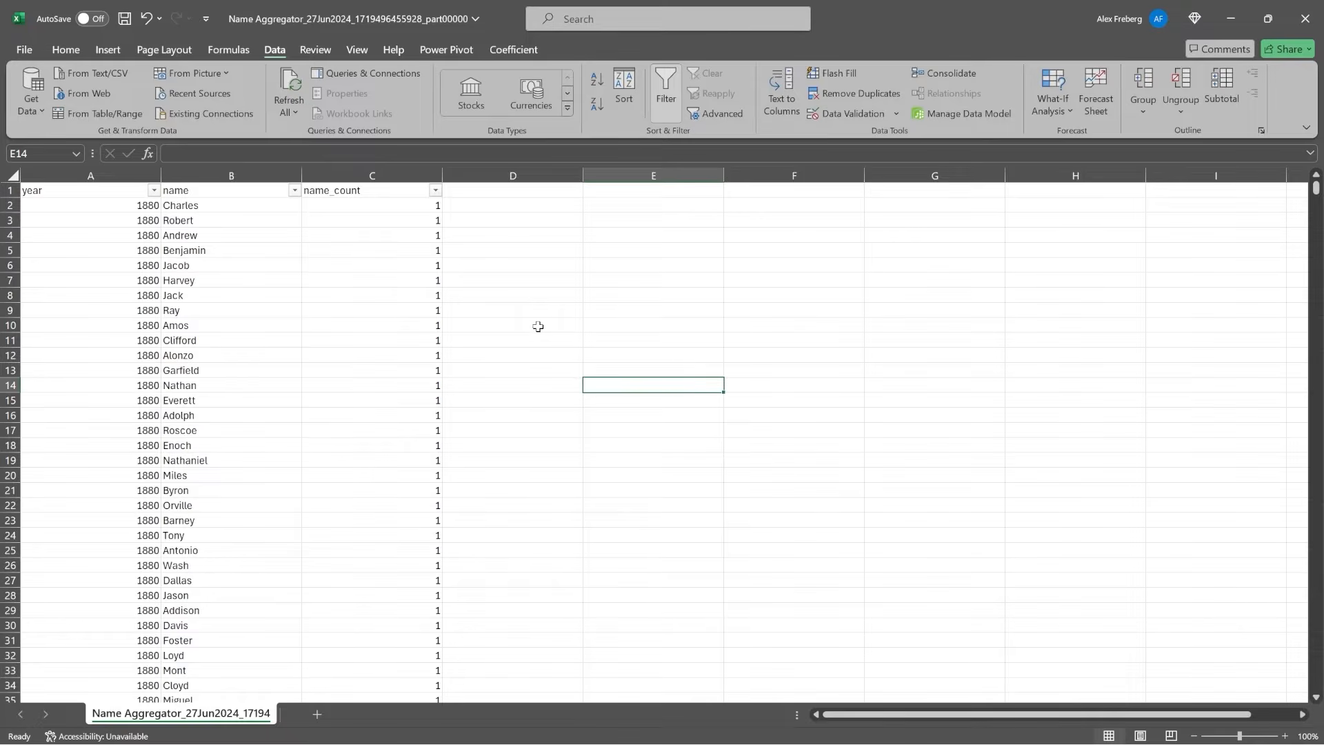
{"action": "left_click", "coordinate": [535, 297]}
{"action": "left_click", "coordinate": [774, 490]}
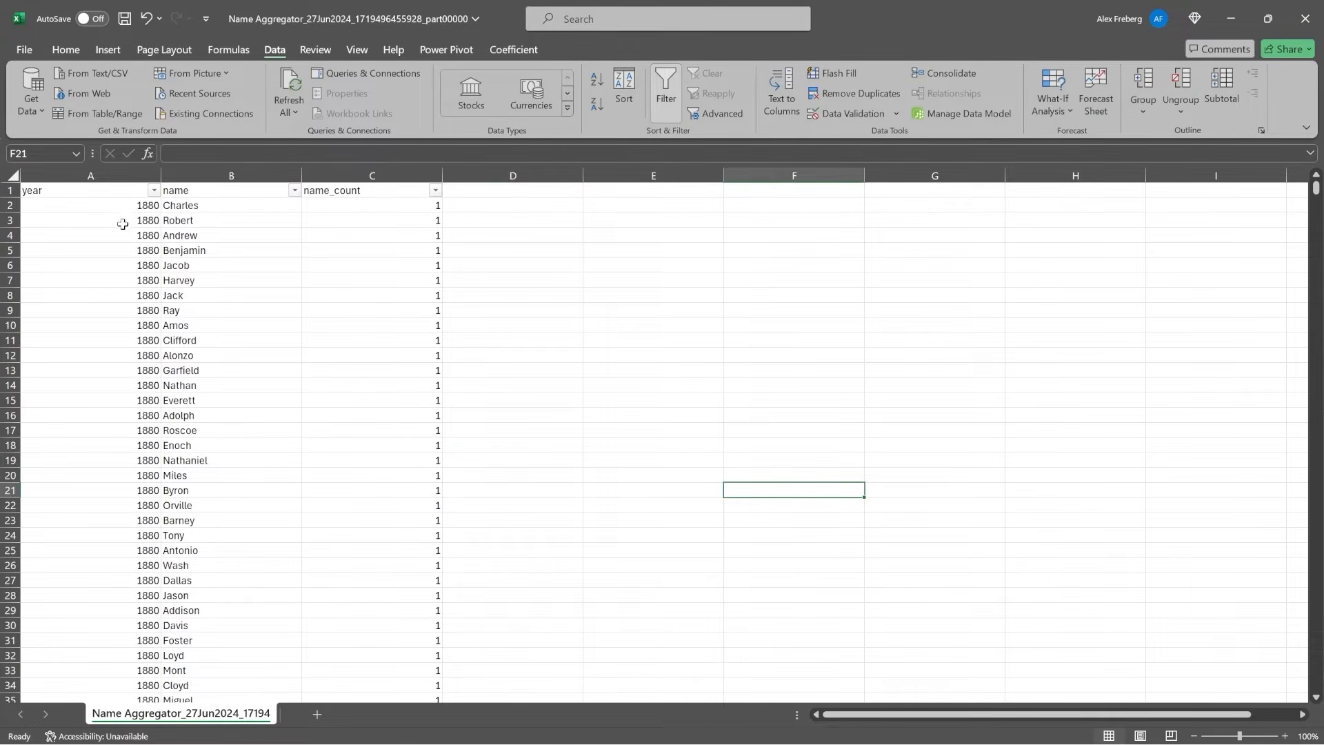
Highlight the headers and first records in Excel, and switch to the browser to return to alextheanalystbucket's object list.
{"action": "left_click_drag", "start_coordinate": [73, 190], "coordinate": [391, 403]}
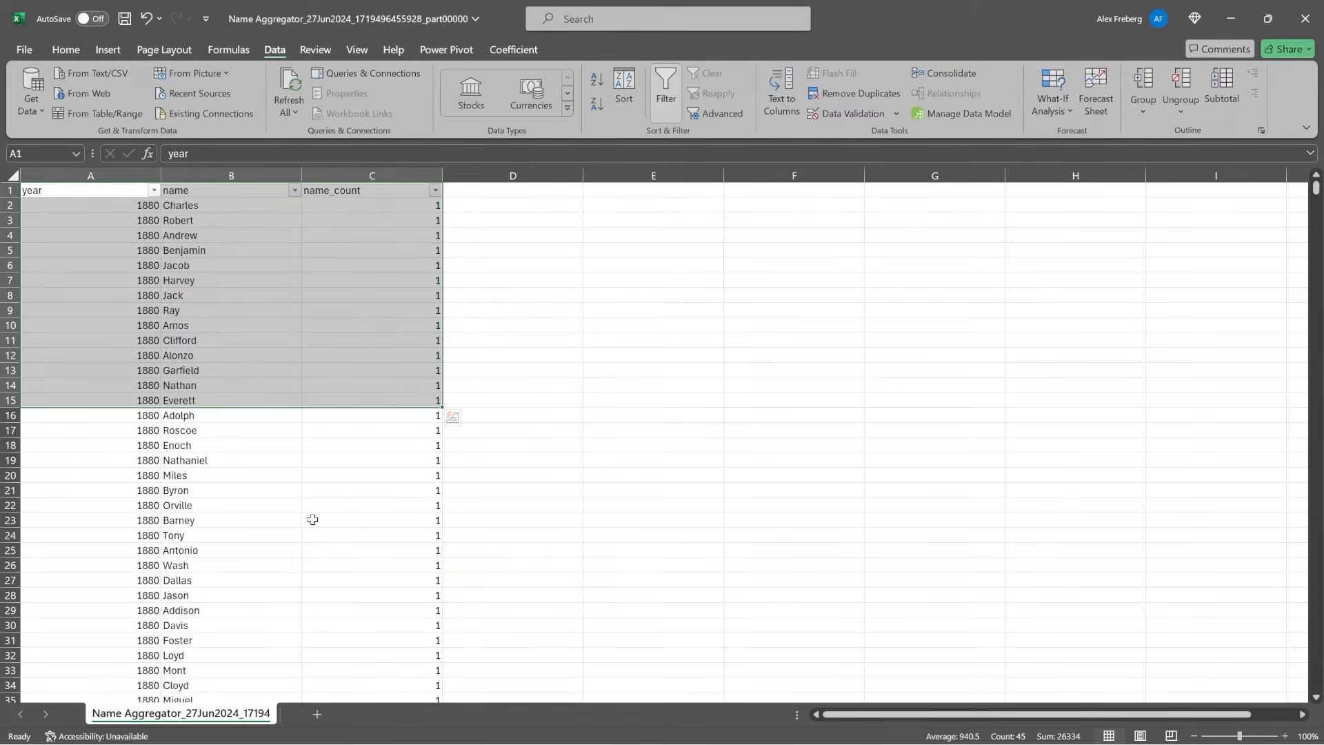
{"action": "left_click", "coordinate": [628, 383]}
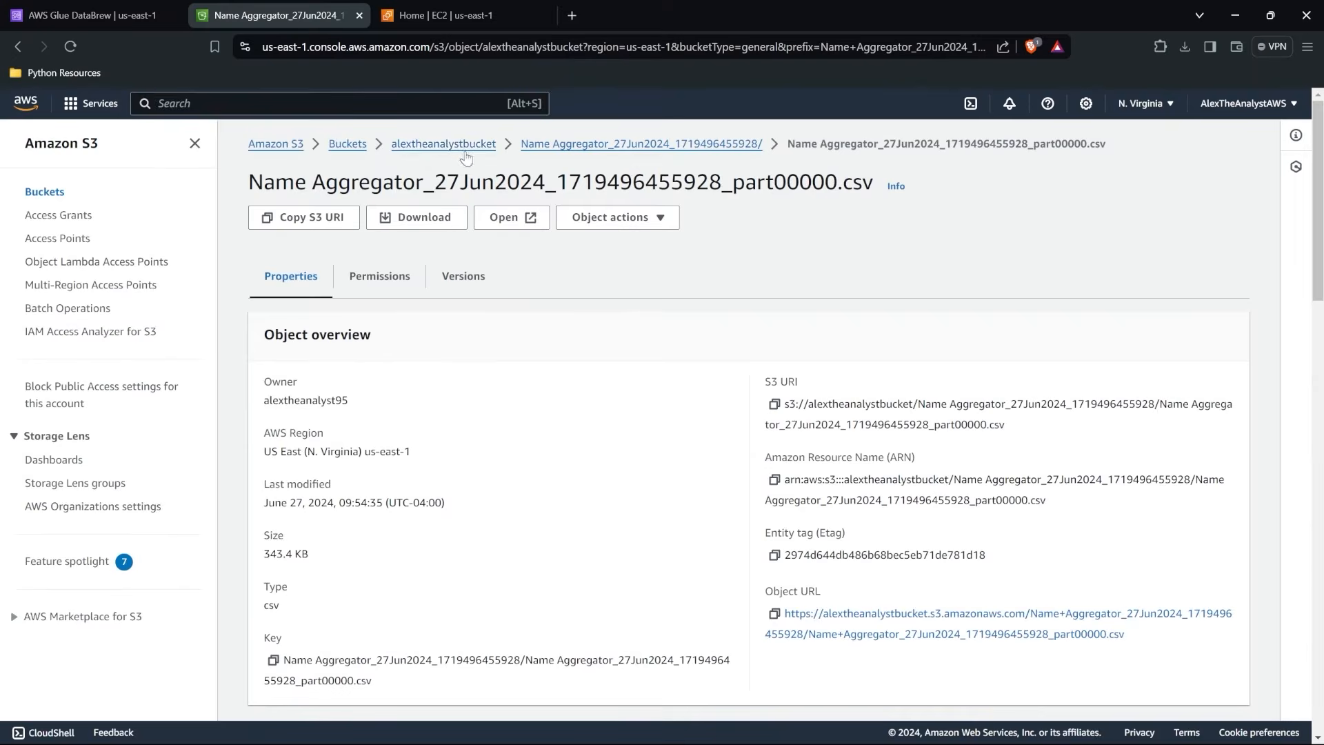
{"action": "left_click", "coordinate": [459, 147]}
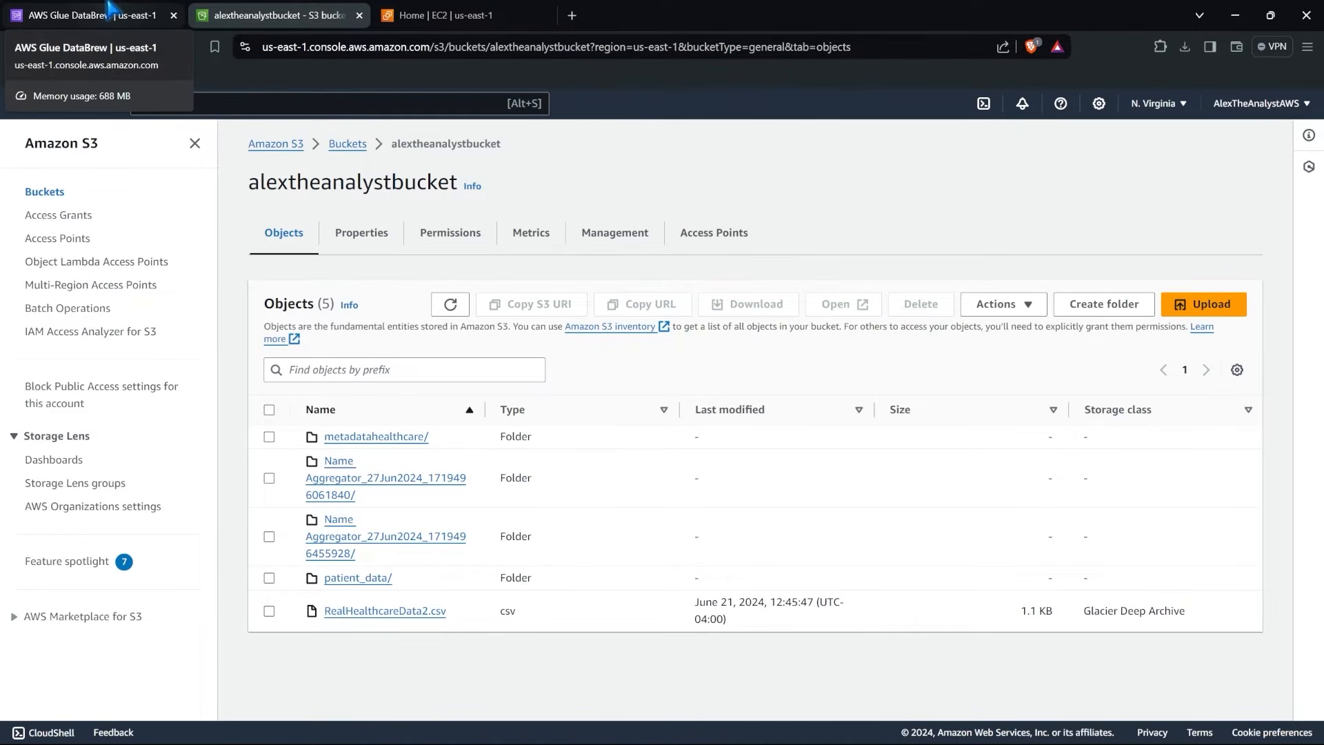
Look at the Name Aggregator job run history in DataBrew, and return to the EC2 dashboard.
{"action": "left_click", "coordinate": [109, 9]}
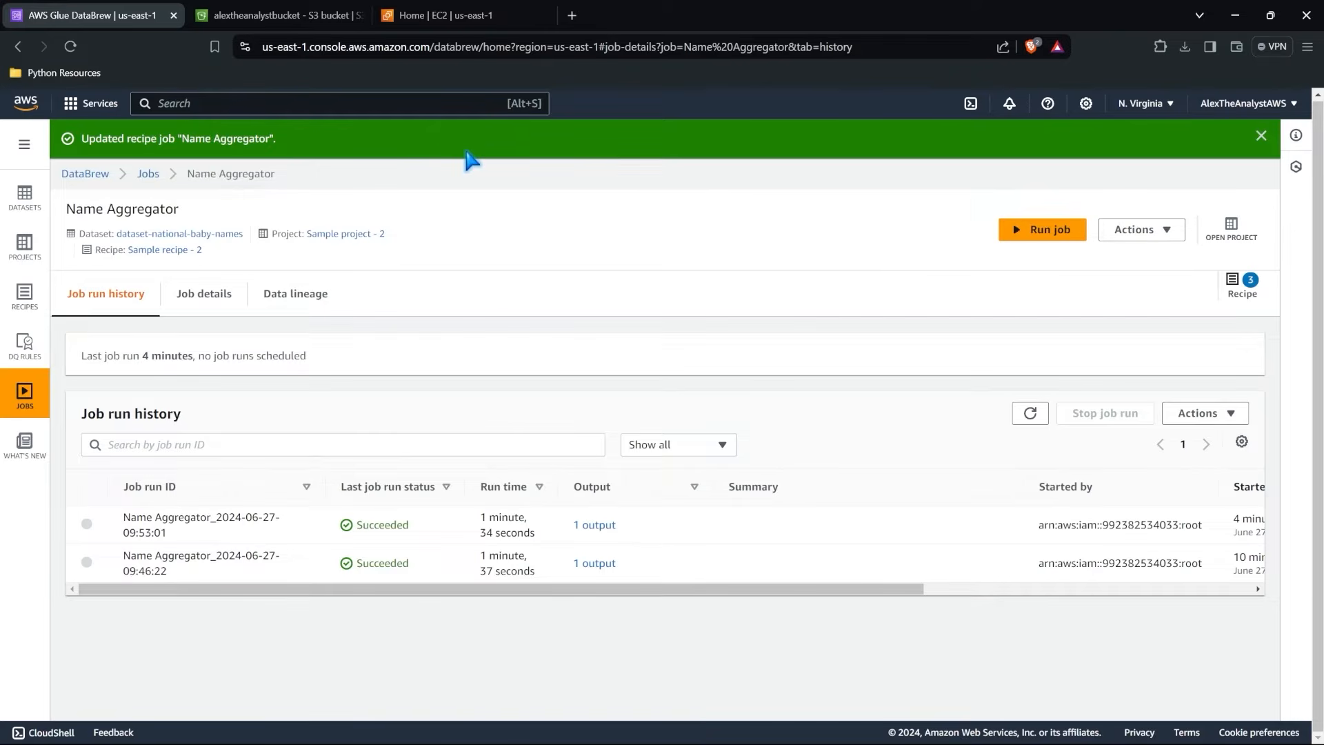
{"action": "left_click", "coordinate": [463, 9]}
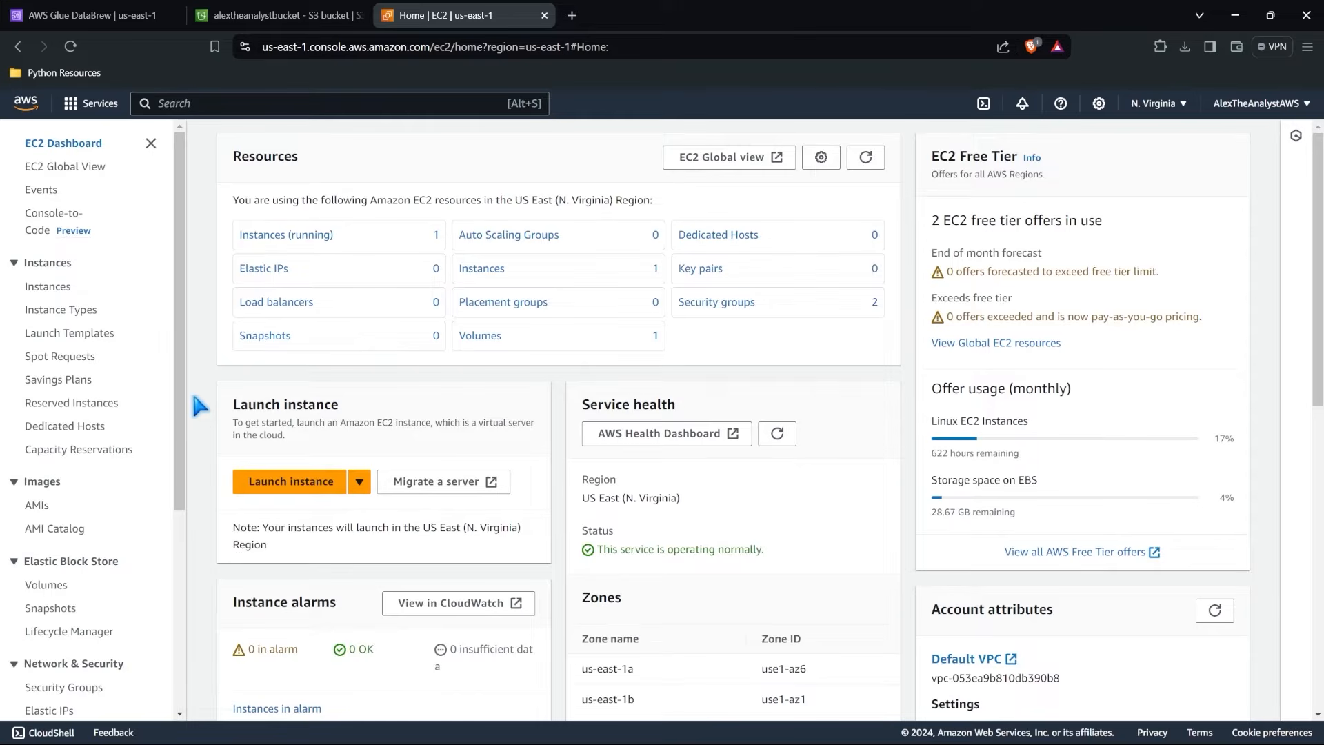
{"action": "left_click", "coordinate": [104, 107]}
{"action": "left_click", "coordinate": [357, 230]}
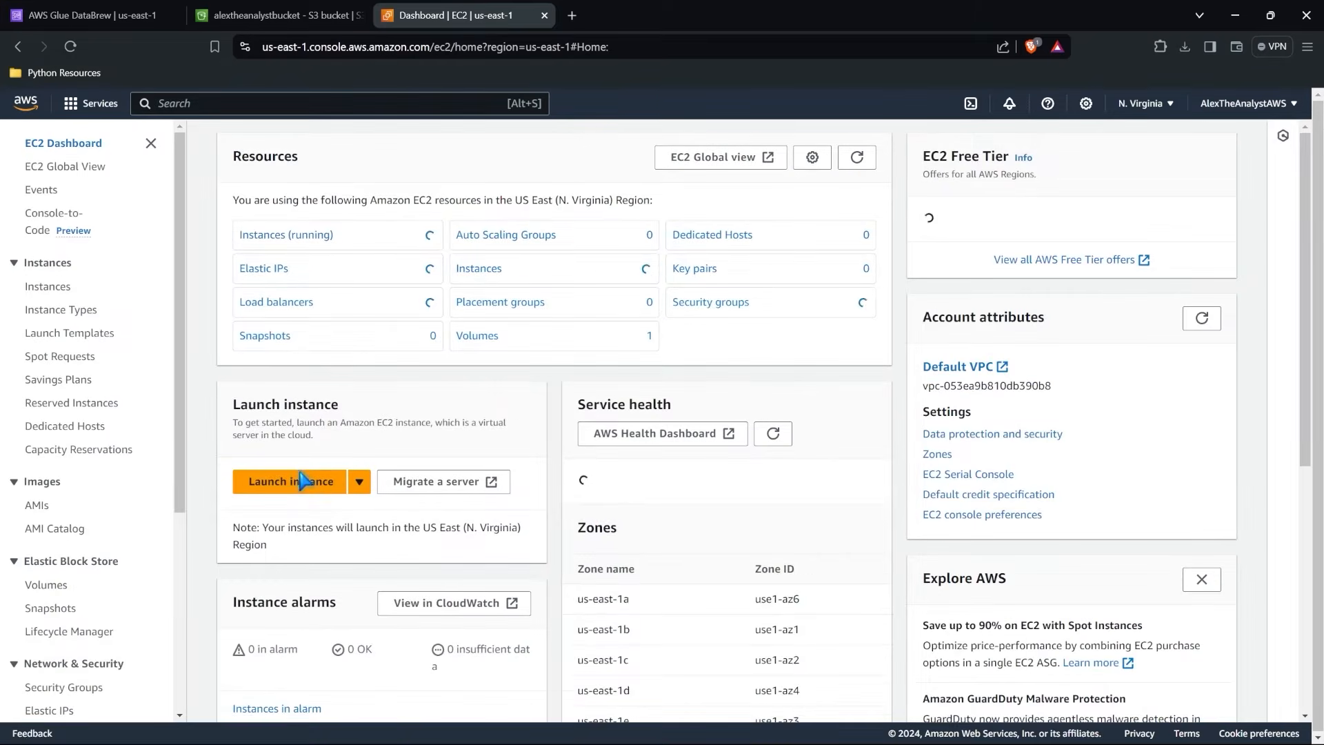
Open the EC2 instance launch form, examine its image, key pair and network settings, and return to the EC2 dashboard without launching.
{"action": "left_click", "coordinate": [295, 488]}
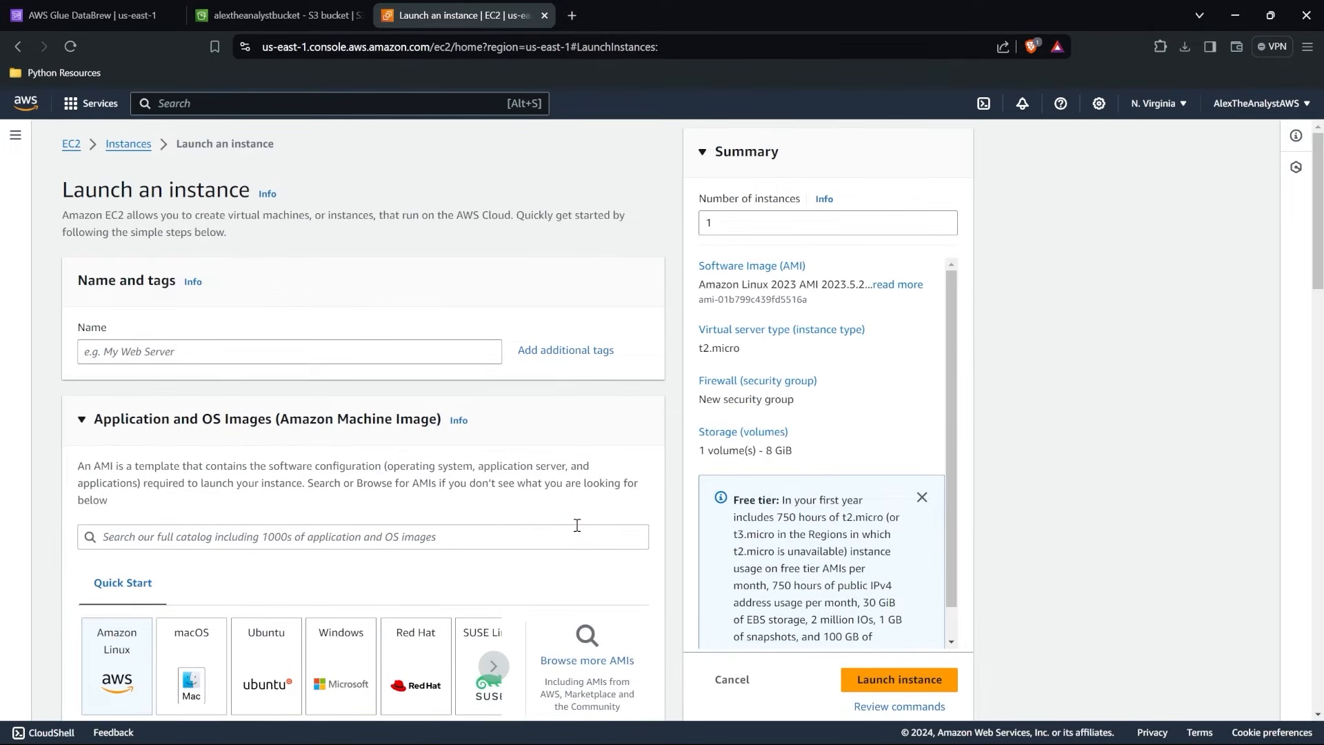
{"action": "scroll", "coordinate": [577, 525], "scroll_direction": "down", "scroll_amount": 7}
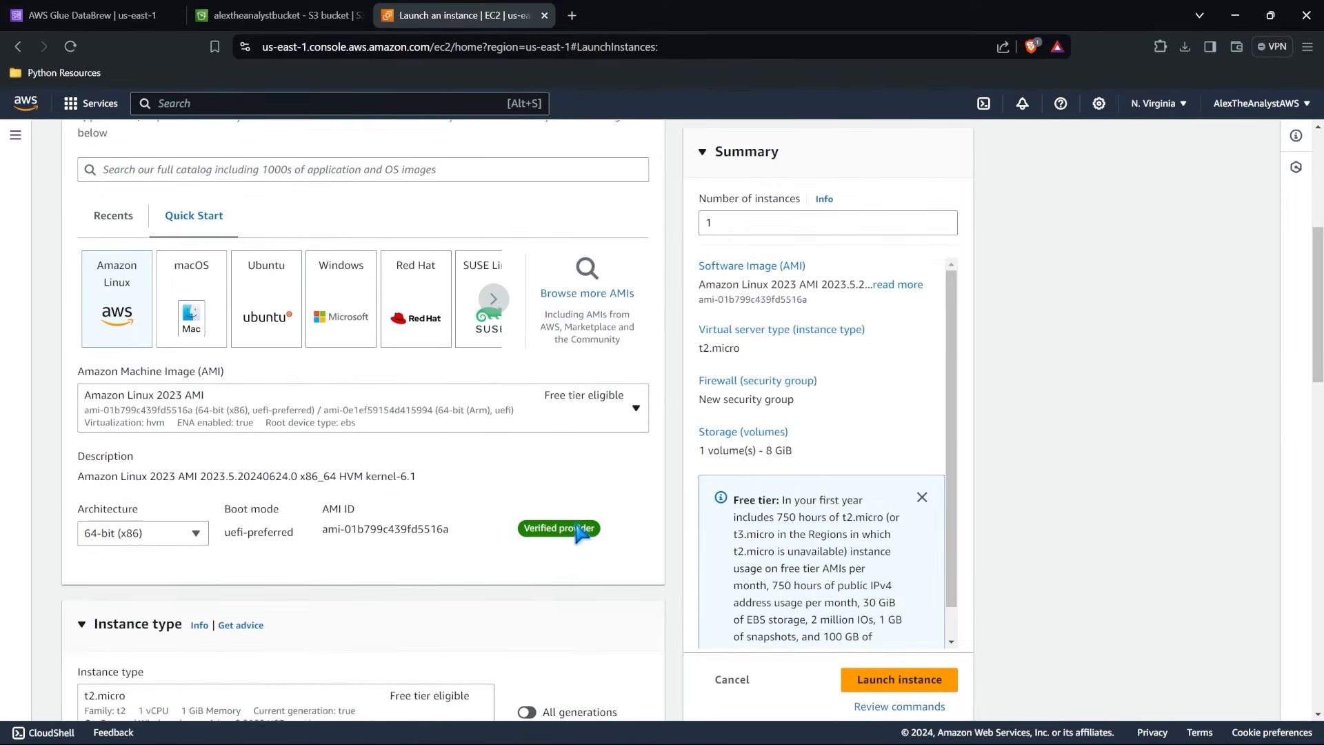
{"action": "scroll", "coordinate": [575, 524], "scroll_direction": "down", "scroll_amount": 7}
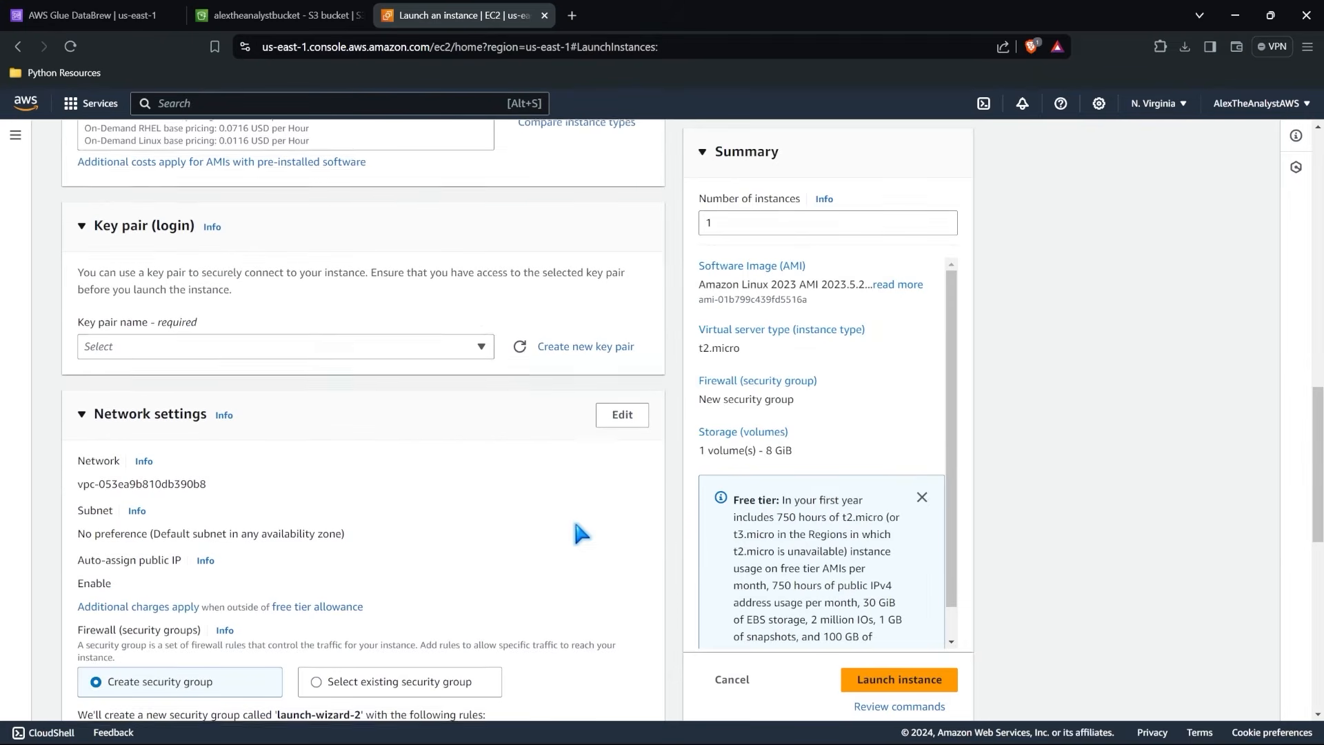
{"action": "left_click", "coordinate": [371, 339]}
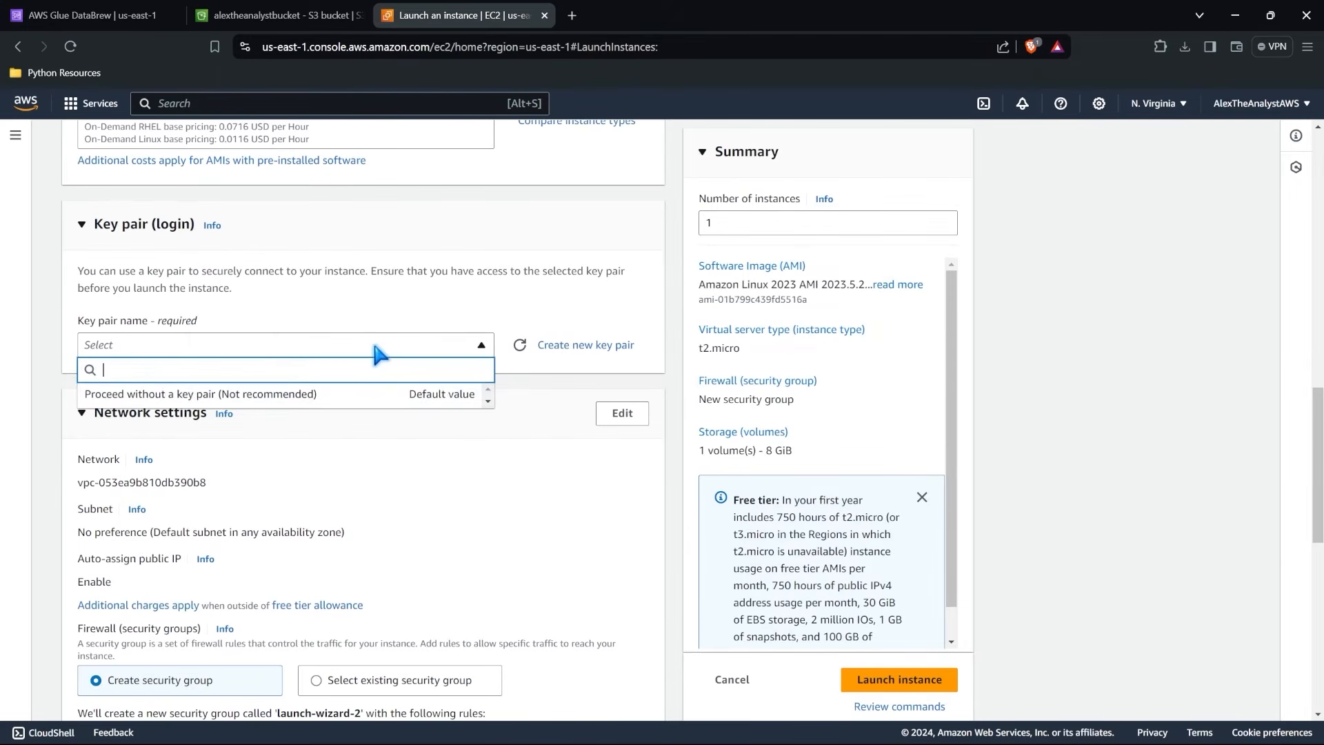
{"action": "left_click", "coordinate": [581, 406]}
{"action": "scroll", "coordinate": [579, 401], "scroll_direction": "down", "scroll_amount": 2}
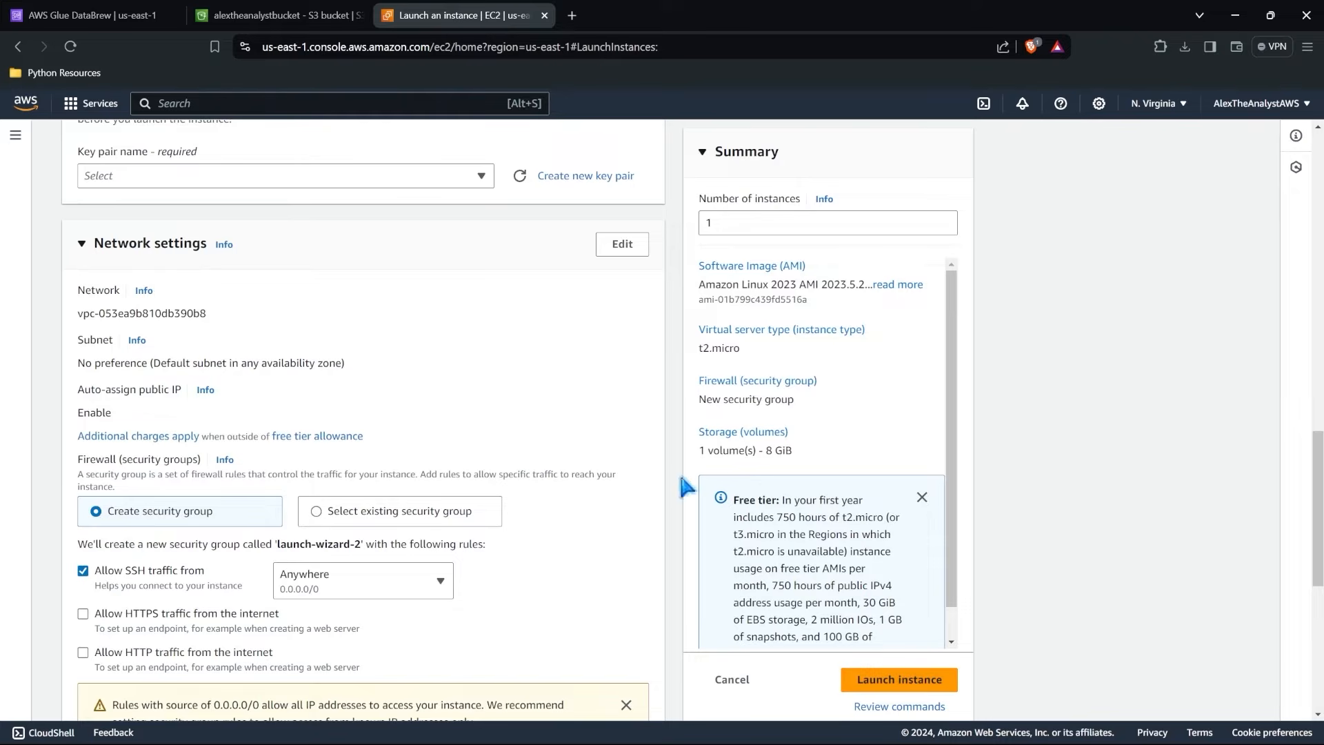
{"action": "scroll", "coordinate": [616, 421], "scroll_direction": "up", "scroll_amount": 10}
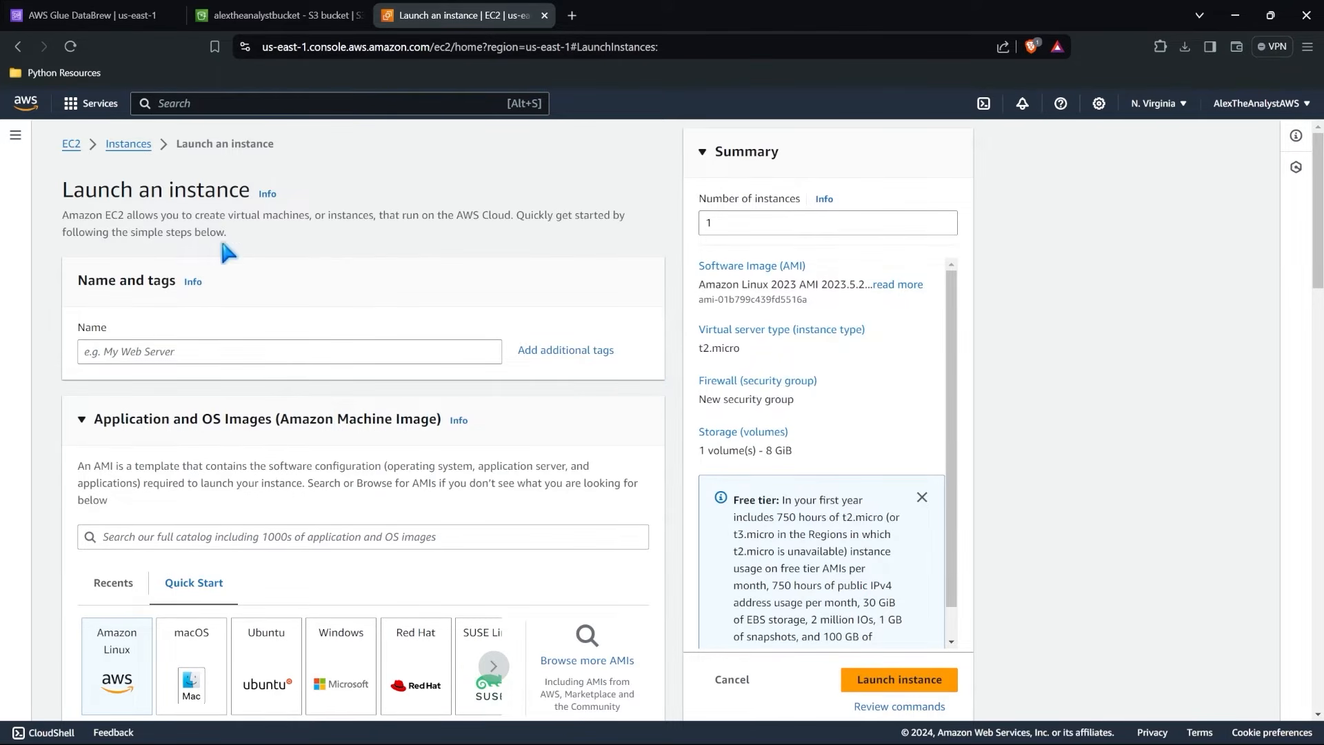
{"action": "left_click", "coordinate": [71, 145]}
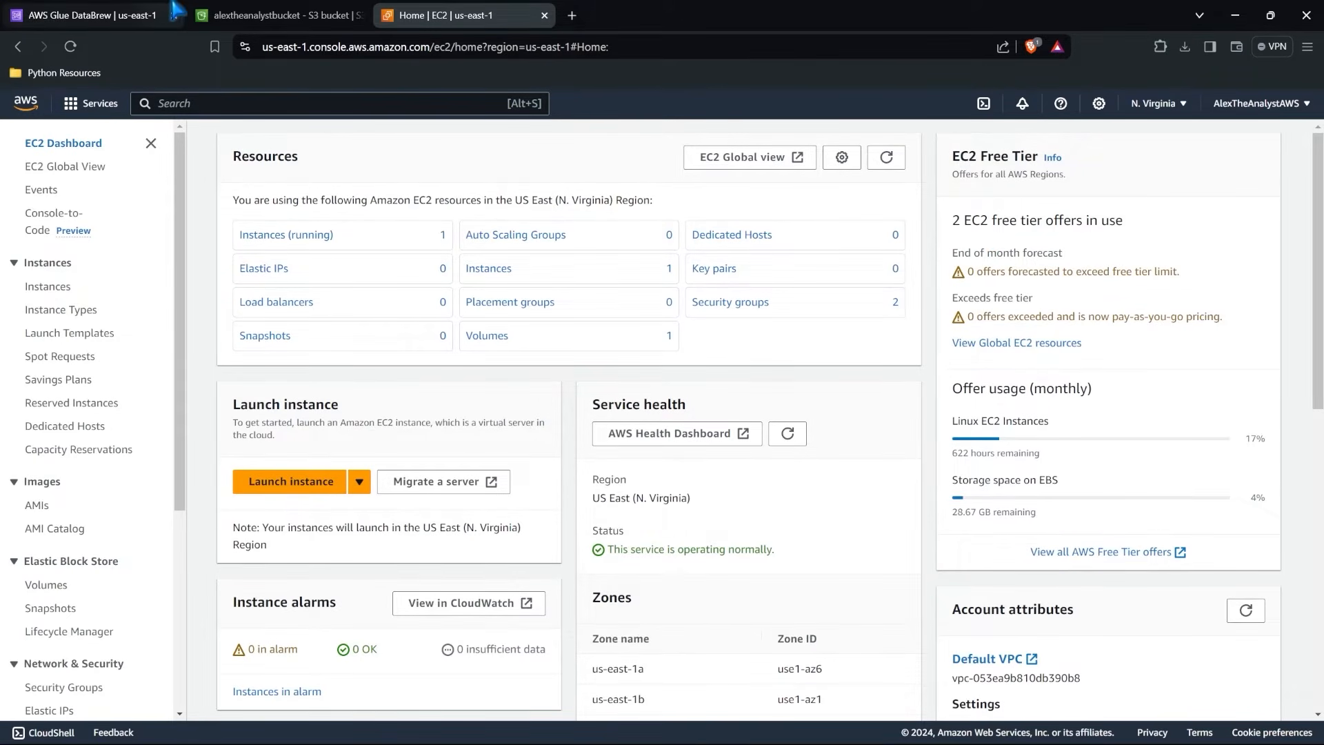
Look at DataBrew's data quality rulesets and datasets, and examine the source types offered for connecting a new dataset.
{"action": "left_click", "coordinate": [116, 9]}
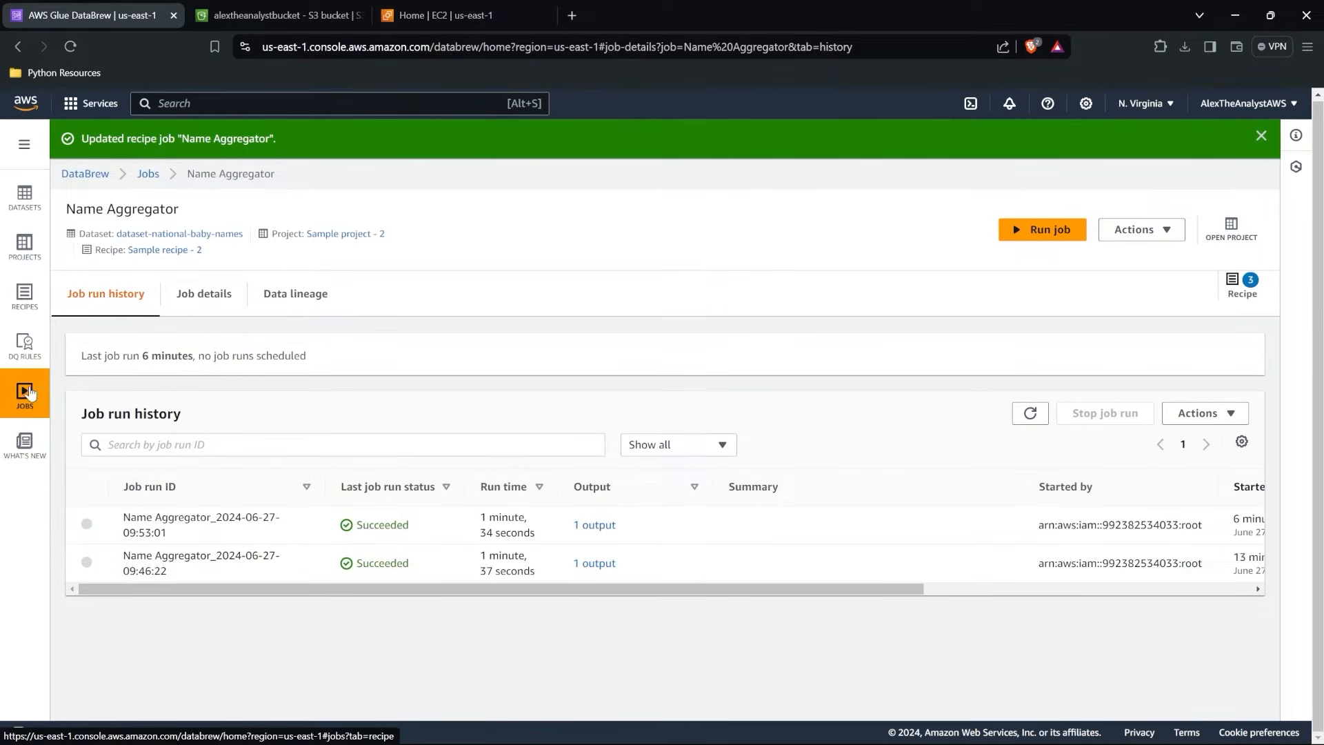
{"action": "left_click", "coordinate": [24, 344]}
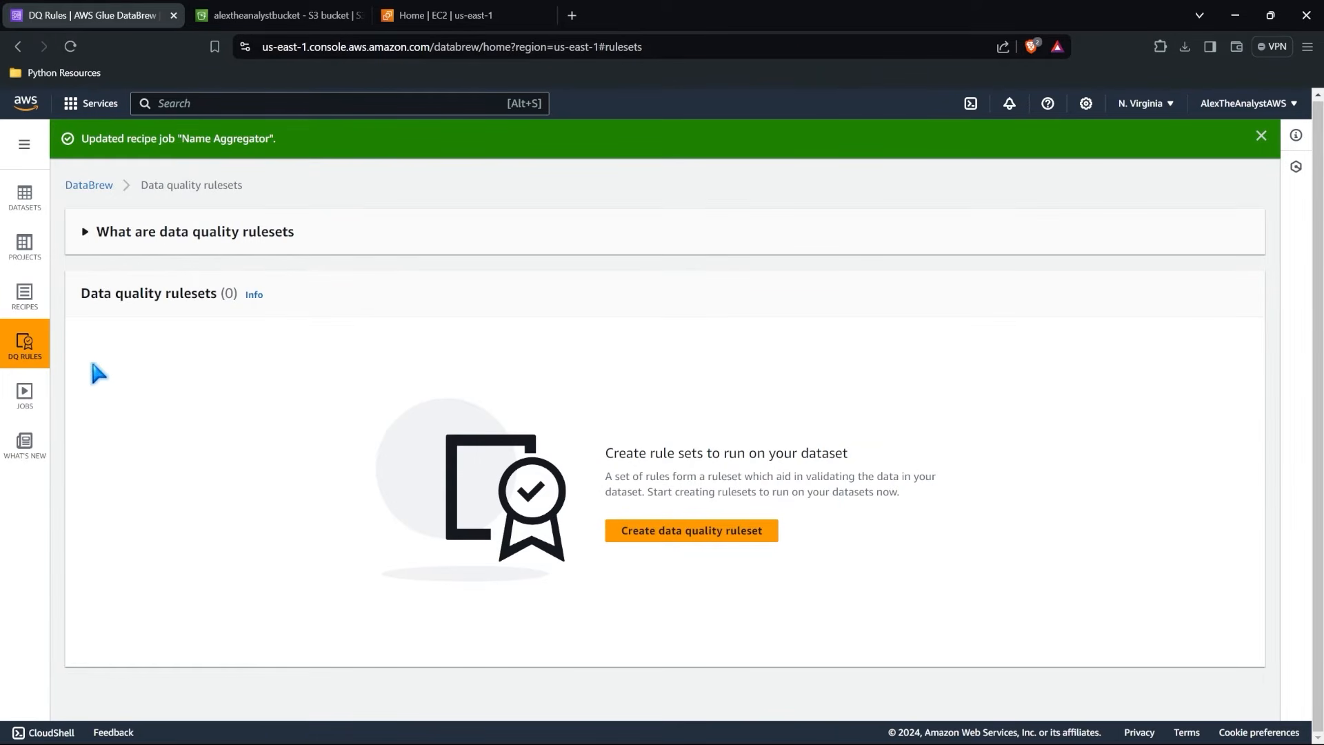
{"action": "left_click", "coordinate": [25, 197]}
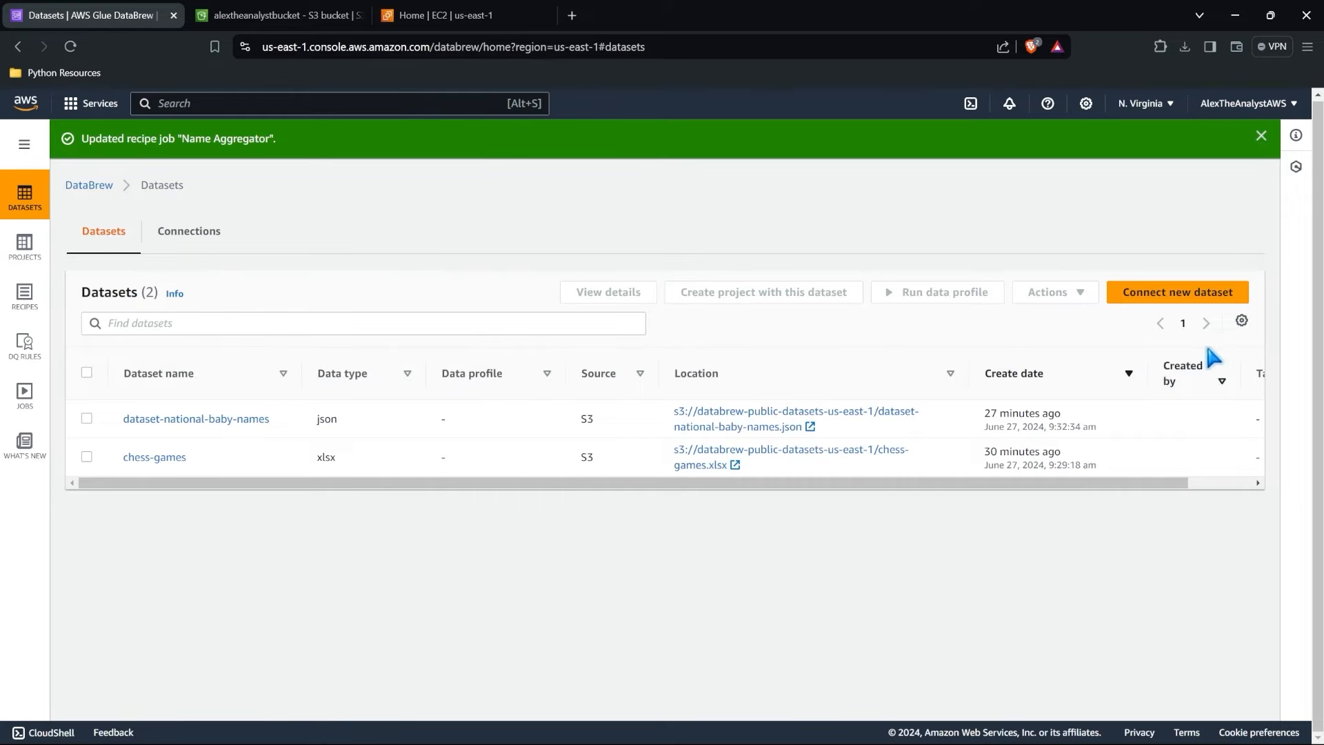
{"action": "left_click", "coordinate": [1178, 294]}
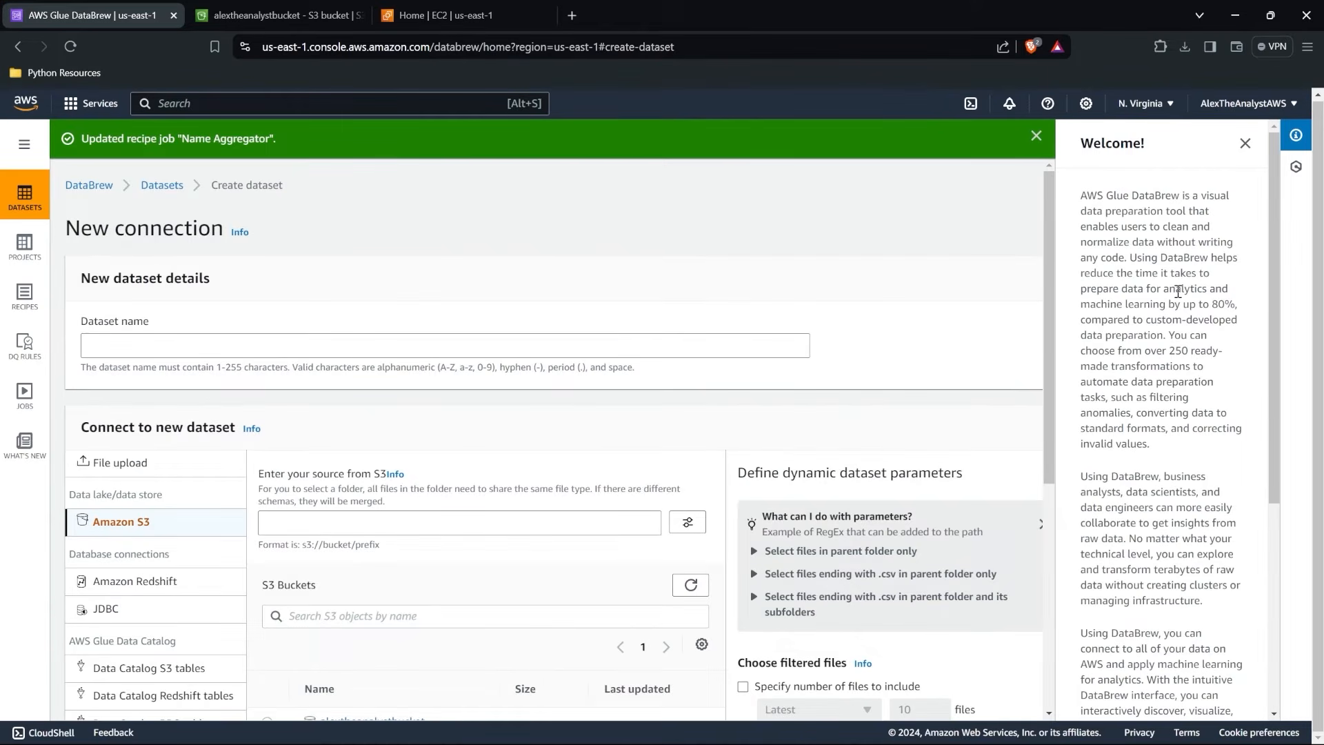
{"action": "scroll", "coordinate": [570, 340], "scroll_direction": "down", "scroll_amount": 4}
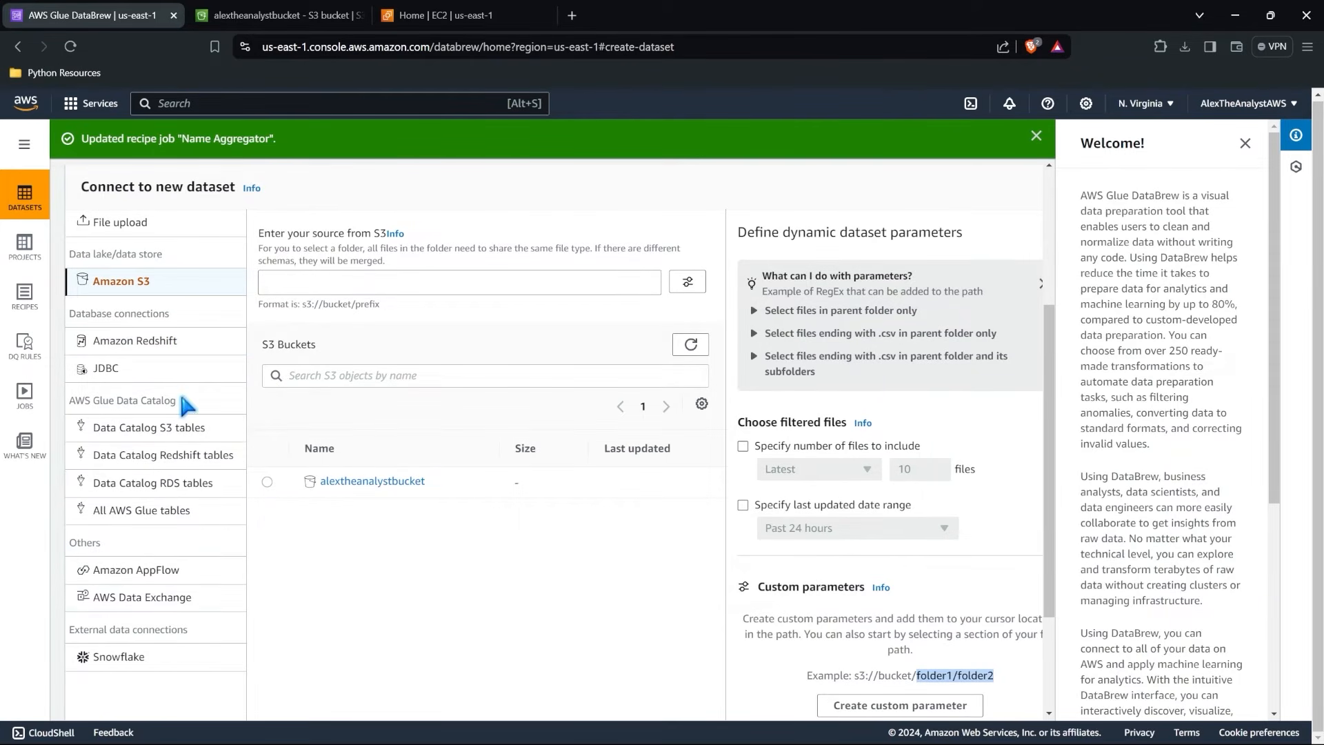
{"action": "scroll", "coordinate": [185, 511], "scroll_direction": "up", "scroll_amount": 4}
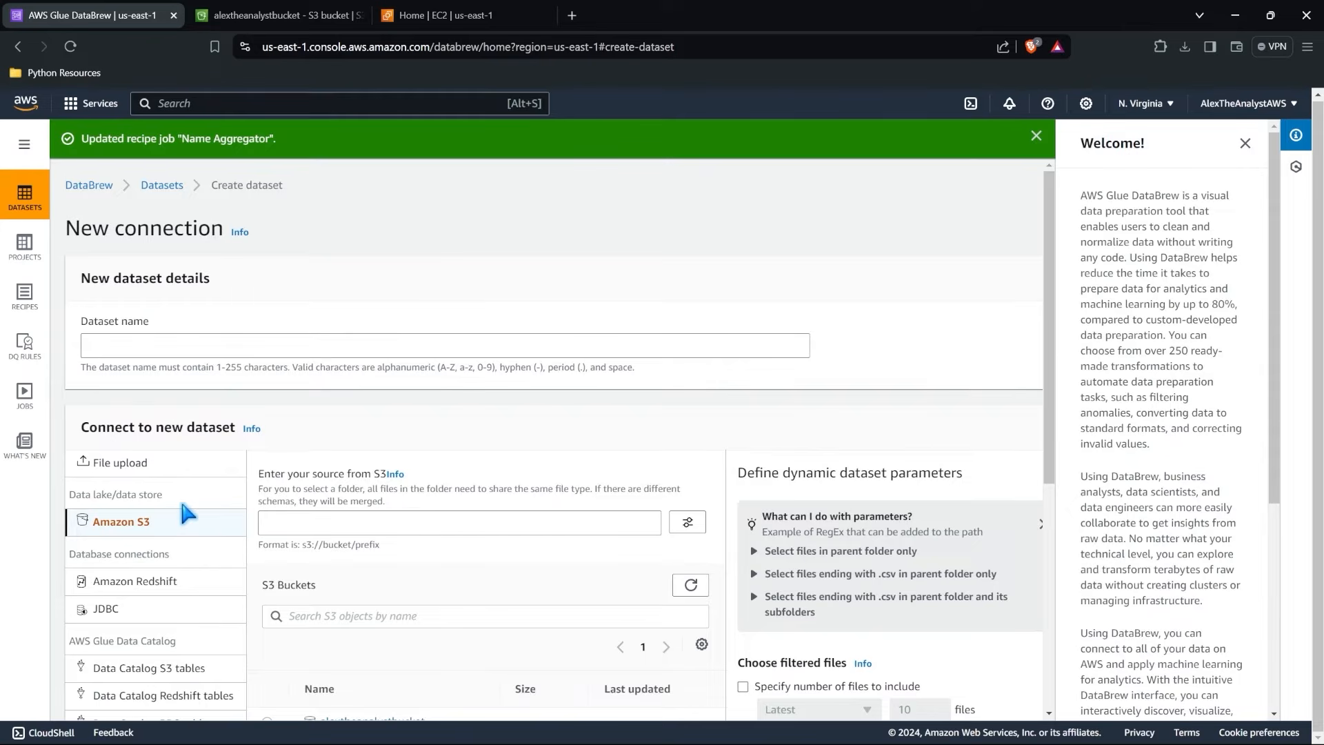
Open AWS Glue from the Analytics category in the full list of AWS services.
{"action": "left_click", "coordinate": [81, 110]}
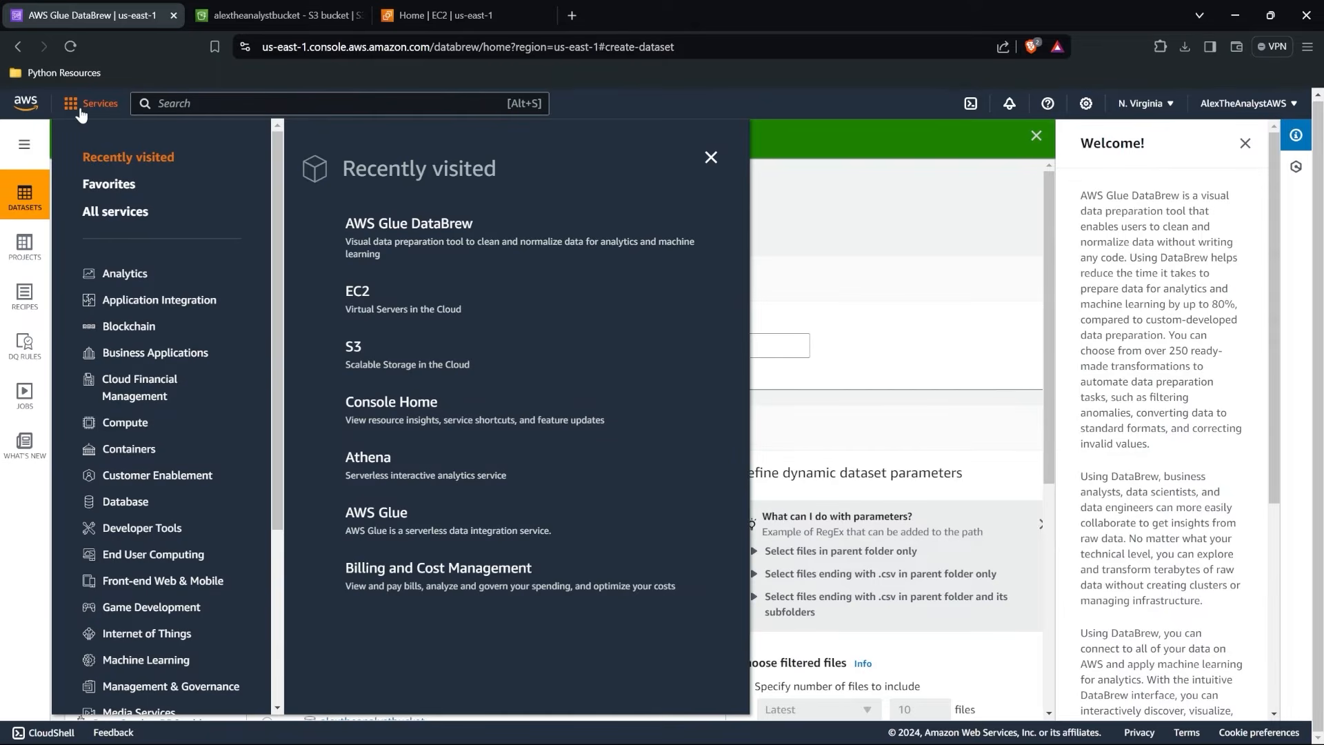
{"action": "left_click", "coordinate": [142, 214]}
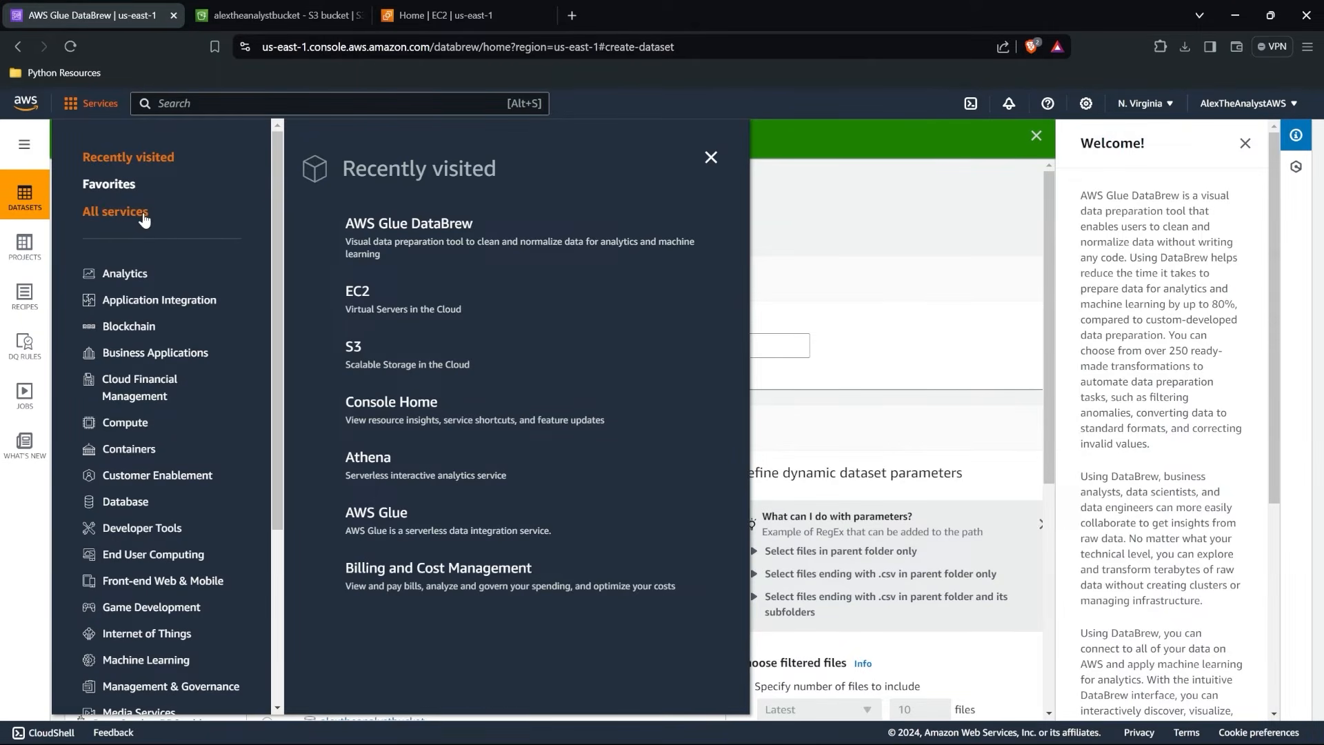
{"action": "left_click", "coordinate": [416, 126]}
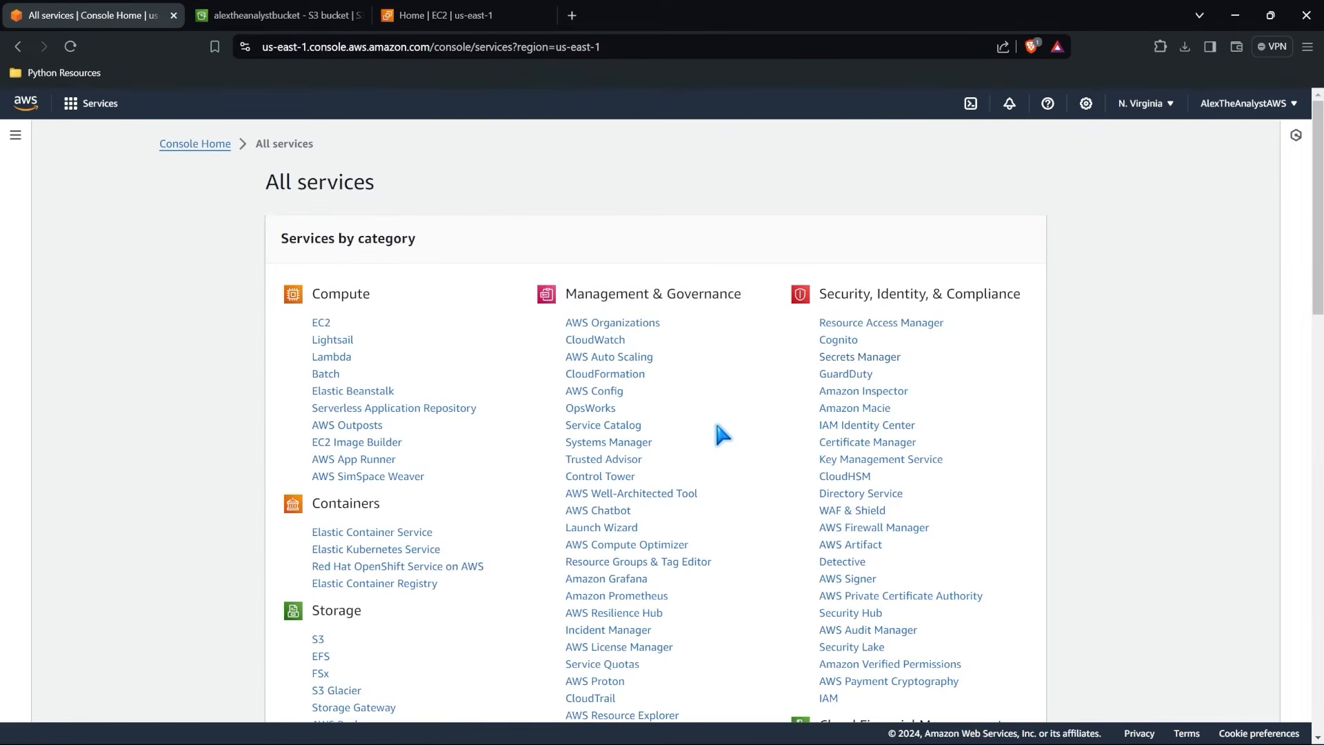
{"action": "scroll", "coordinate": [718, 432], "scroll_direction": "down", "scroll_amount": 20}
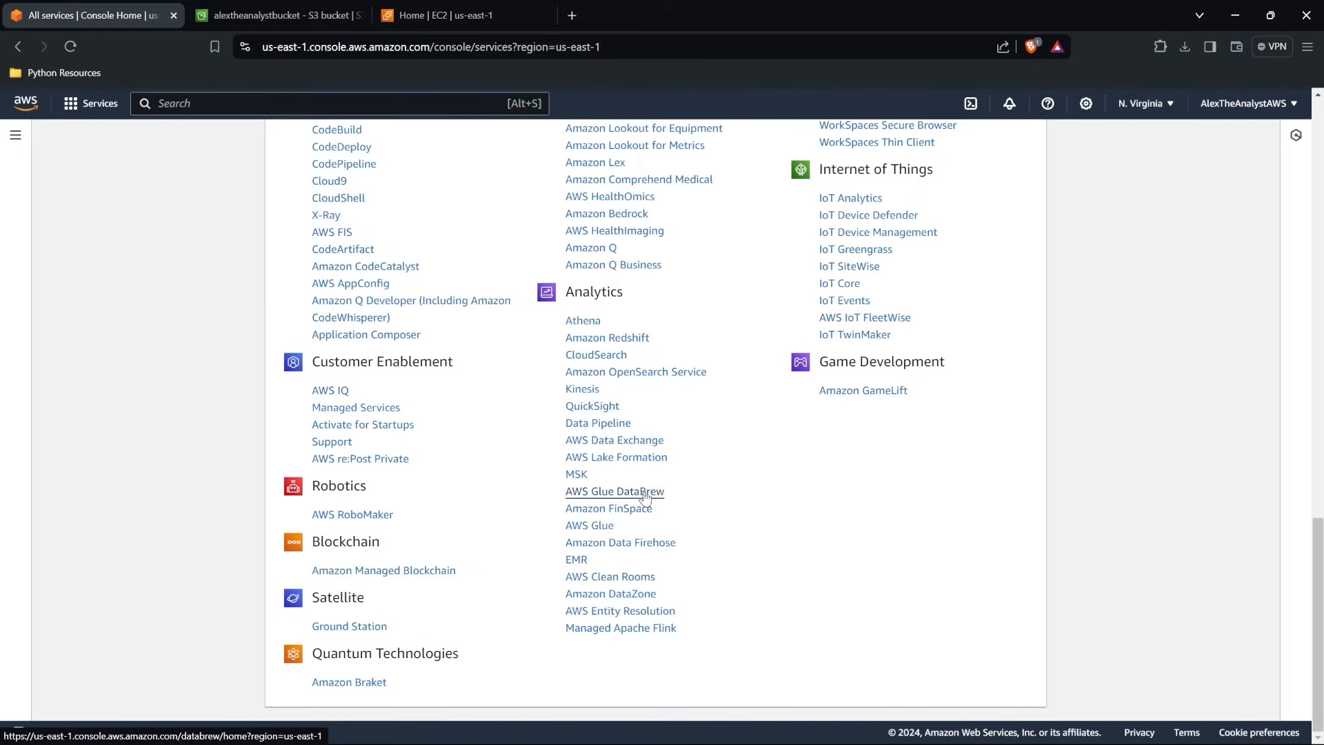
{"action": "left_click", "coordinate": [594, 527]}
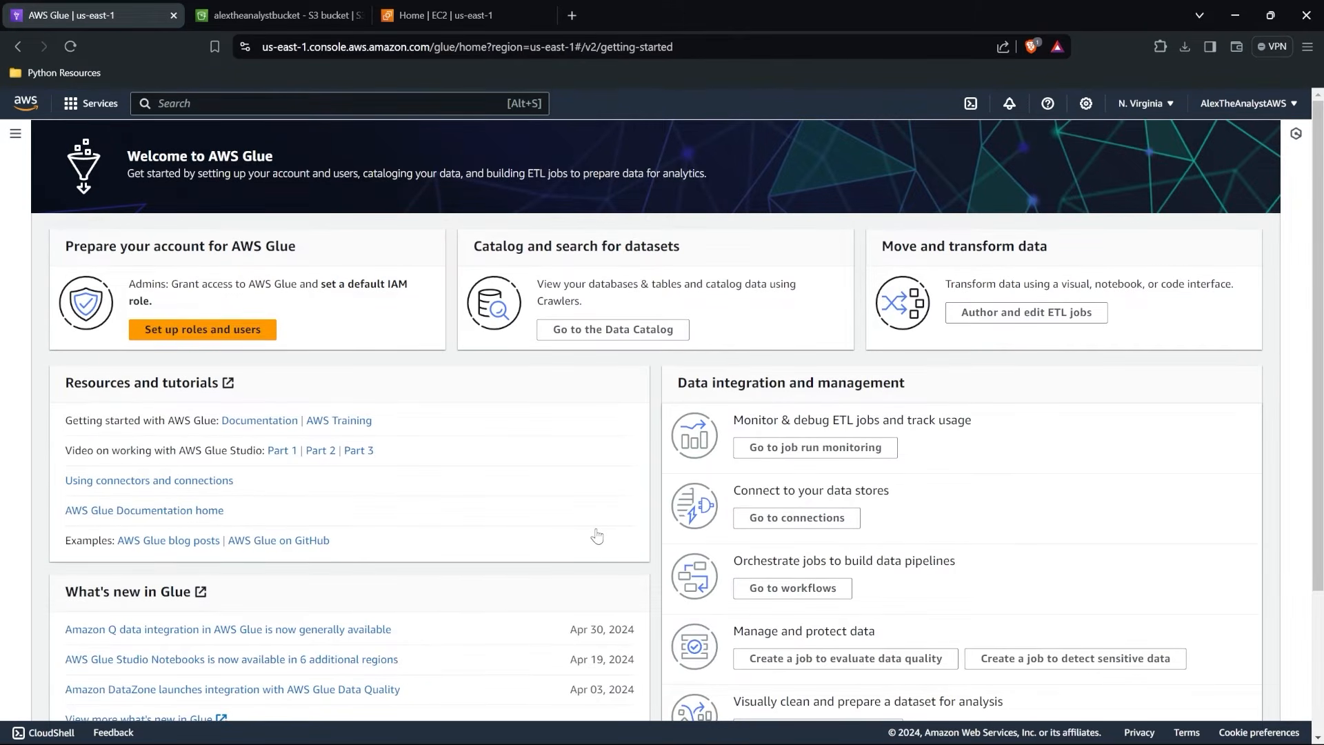
Expand AWS Glue's navigation and look through its Data Catalog and Data Integration and ETL sections.
{"action": "left_click", "coordinate": [15, 133]}
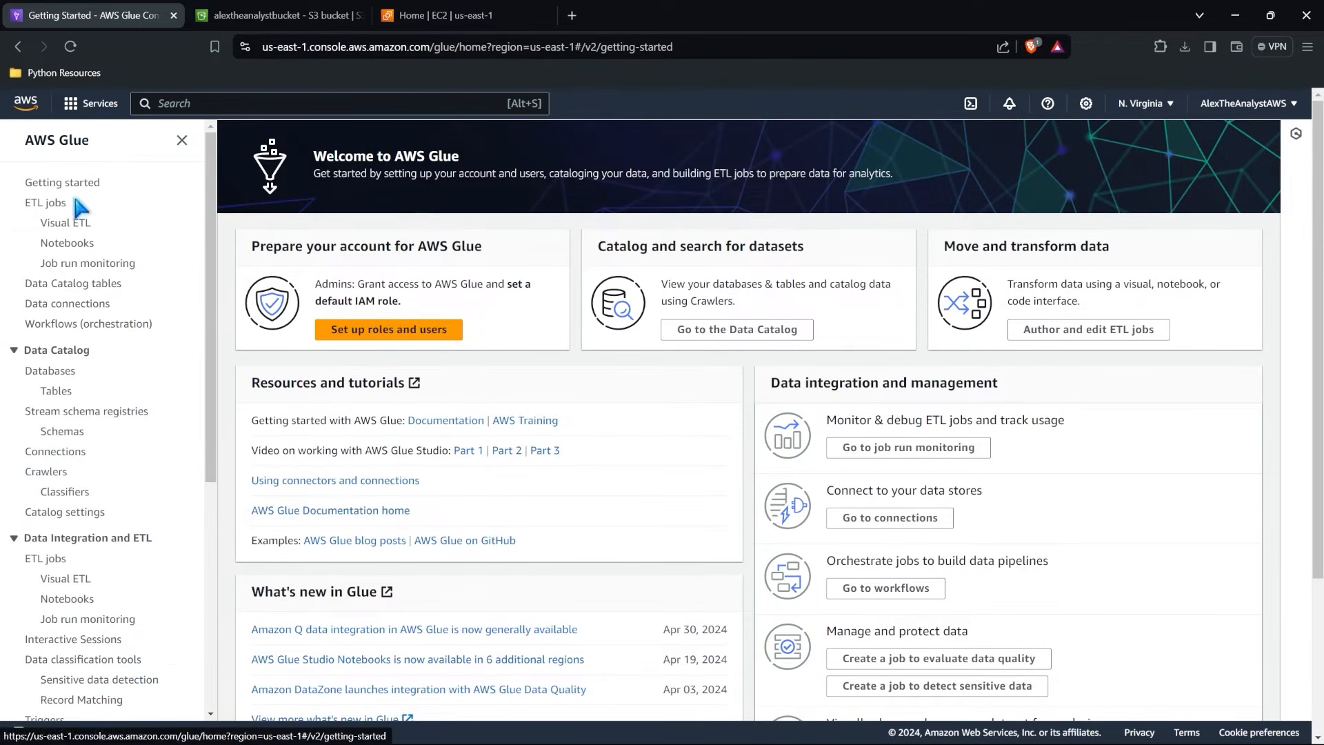
{"action": "scroll", "coordinate": [77, 385], "scroll_direction": "down", "scroll_amount": 5}
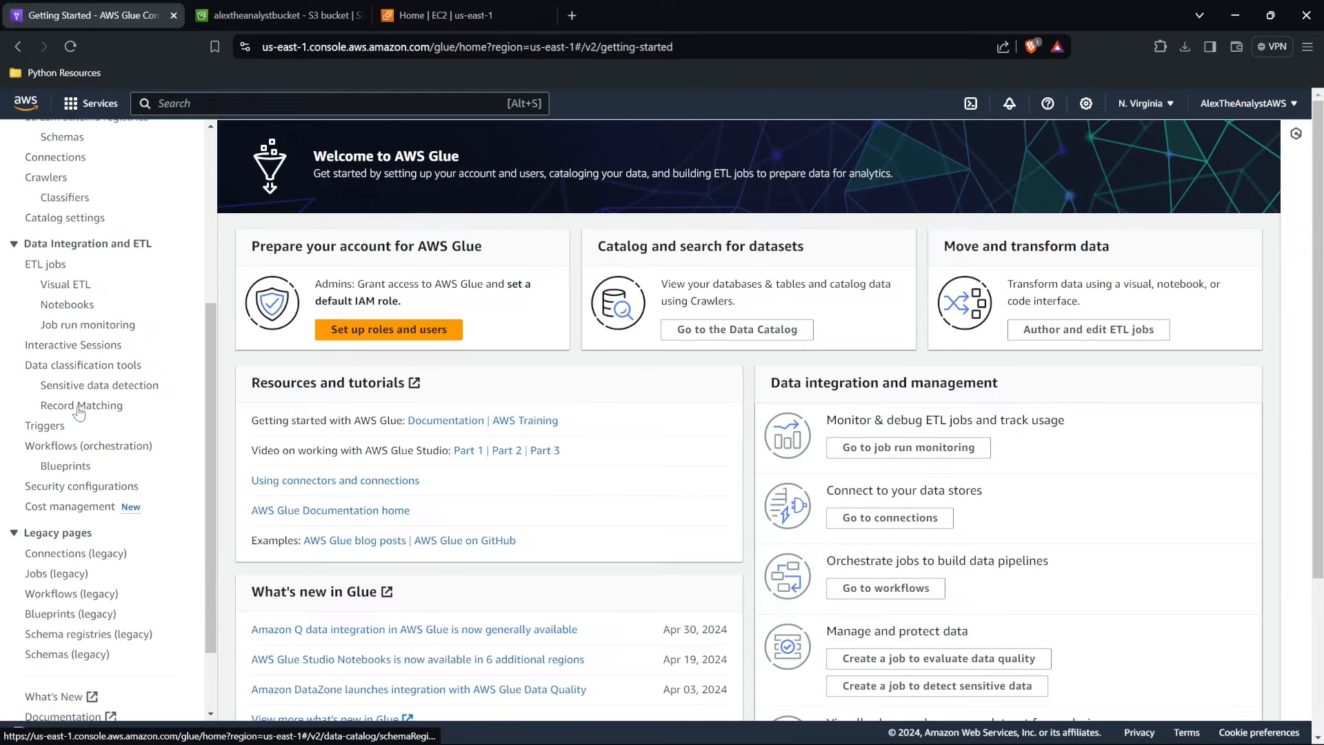
{"action": "scroll", "coordinate": [78, 411], "scroll_direction": "up", "scroll_amount": 5}
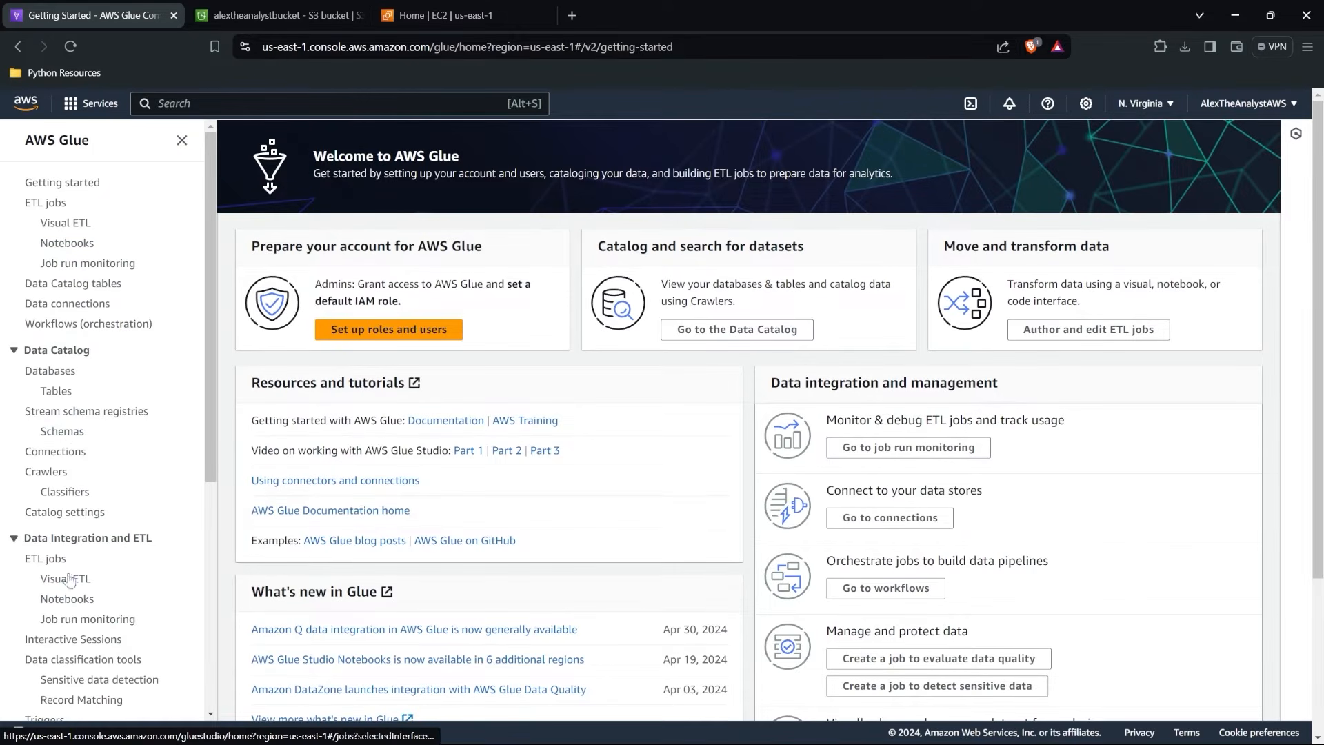
{"action": "scroll", "coordinate": [95, 413], "scroll_direction": "down", "scroll_amount": 5}
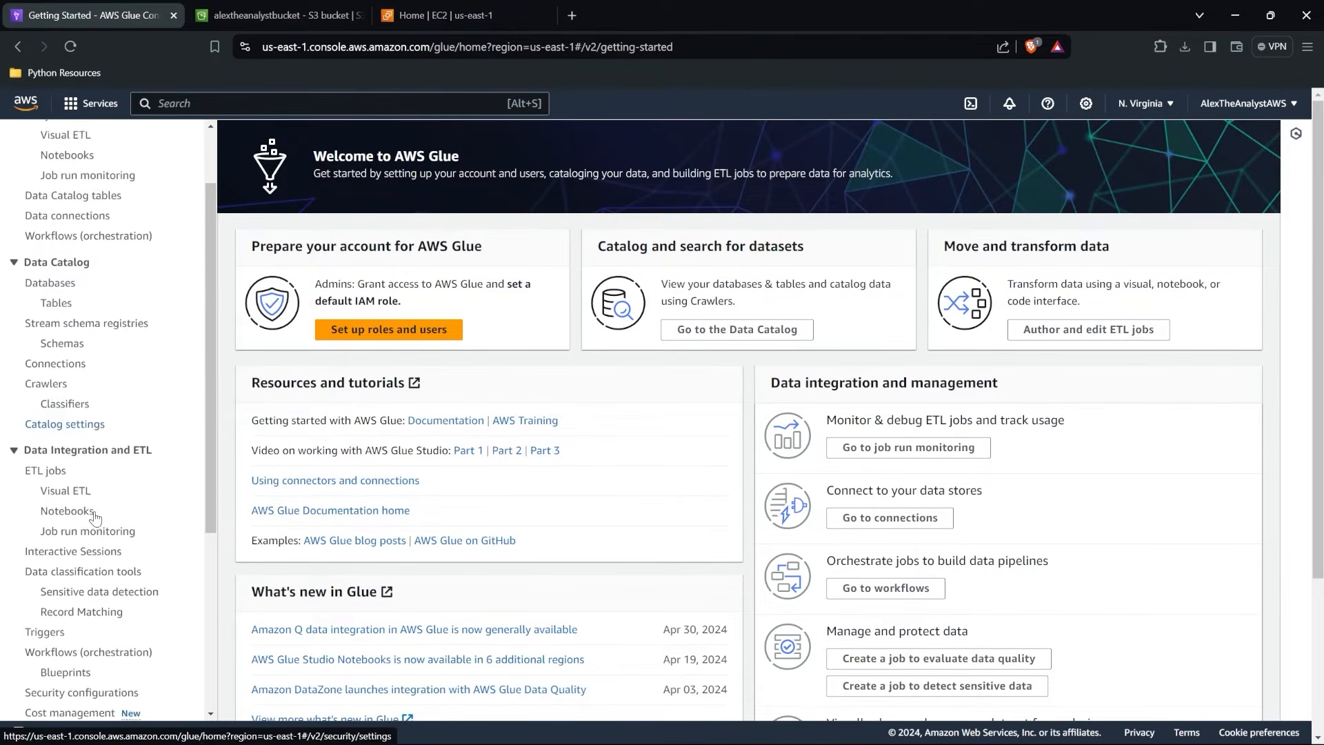
{"action": "scroll", "coordinate": [95, 517], "scroll_direction": "up", "scroll_amount": 5}
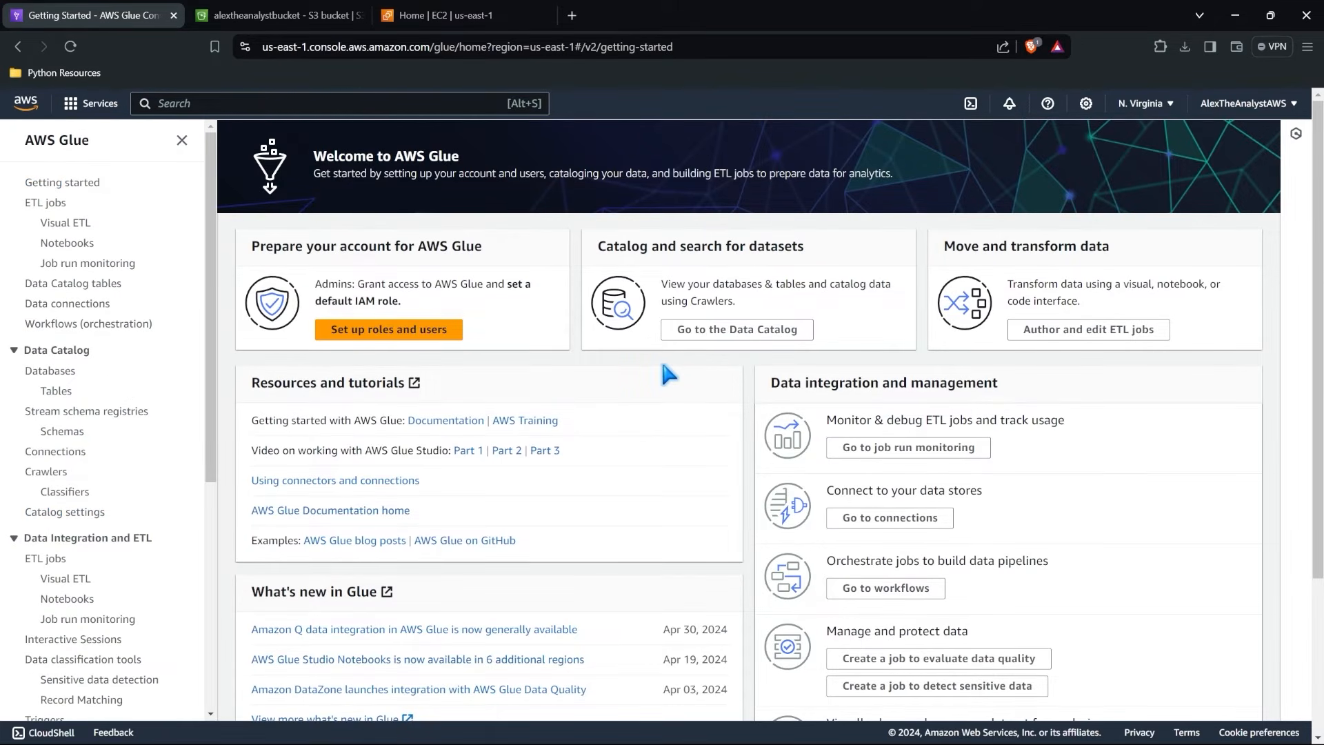
{"action": "scroll", "coordinate": [662, 367], "scroll_direction": "down", "scroll_amount": 2}
{"action": "scroll", "coordinate": [662, 367], "scroll_direction": "up", "scroll_amount": 2}
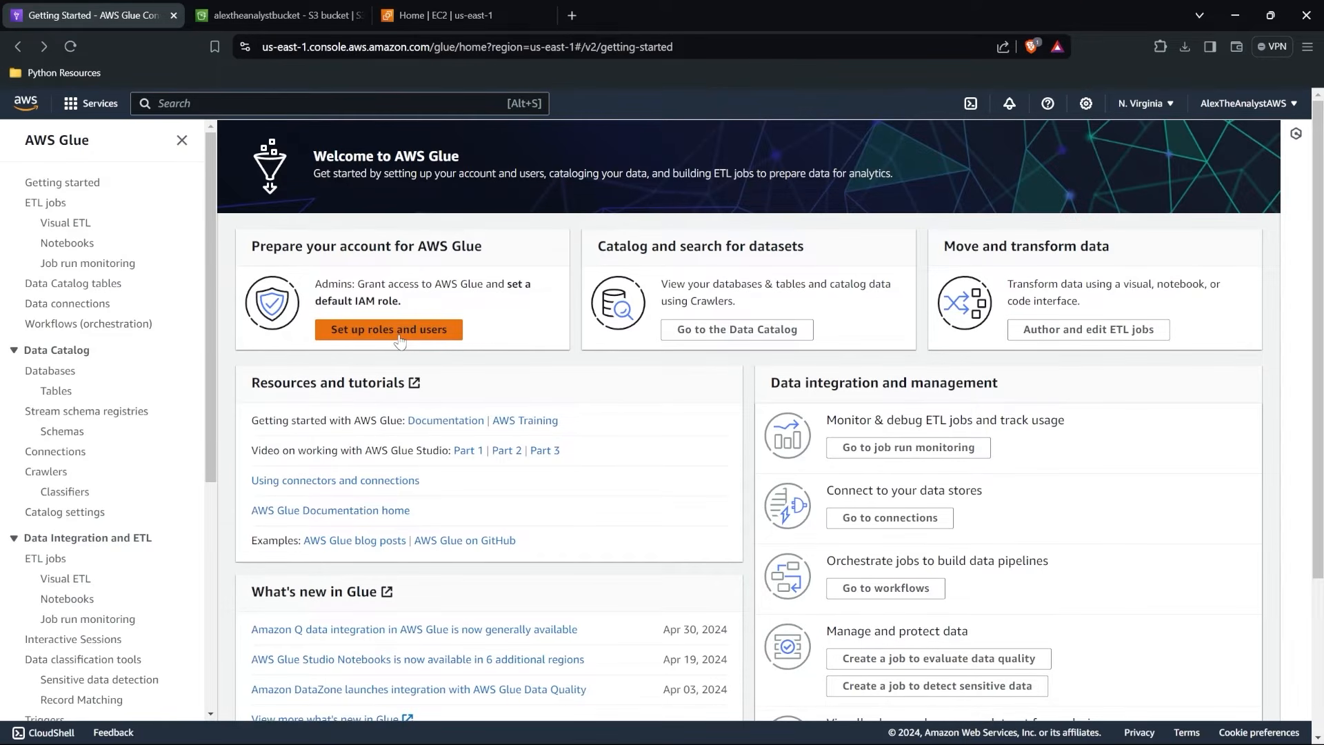
Start a new AWS Glue crawler named alextheanalystcrawlerexample and continue to its data source configuration.
{"action": "left_click", "coordinate": [46, 473]}
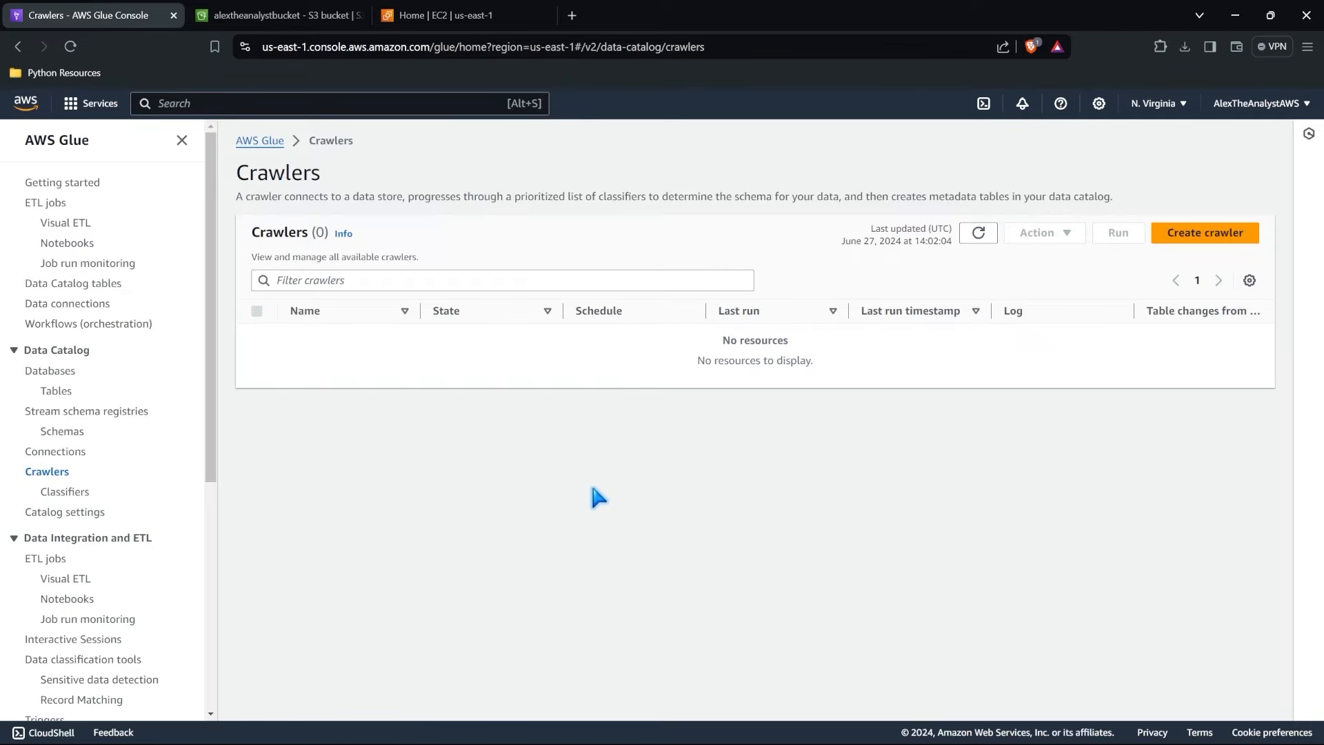
{"action": "left_click", "coordinate": [1205, 235]}
{"action": "left_click", "coordinate": [620, 276]}
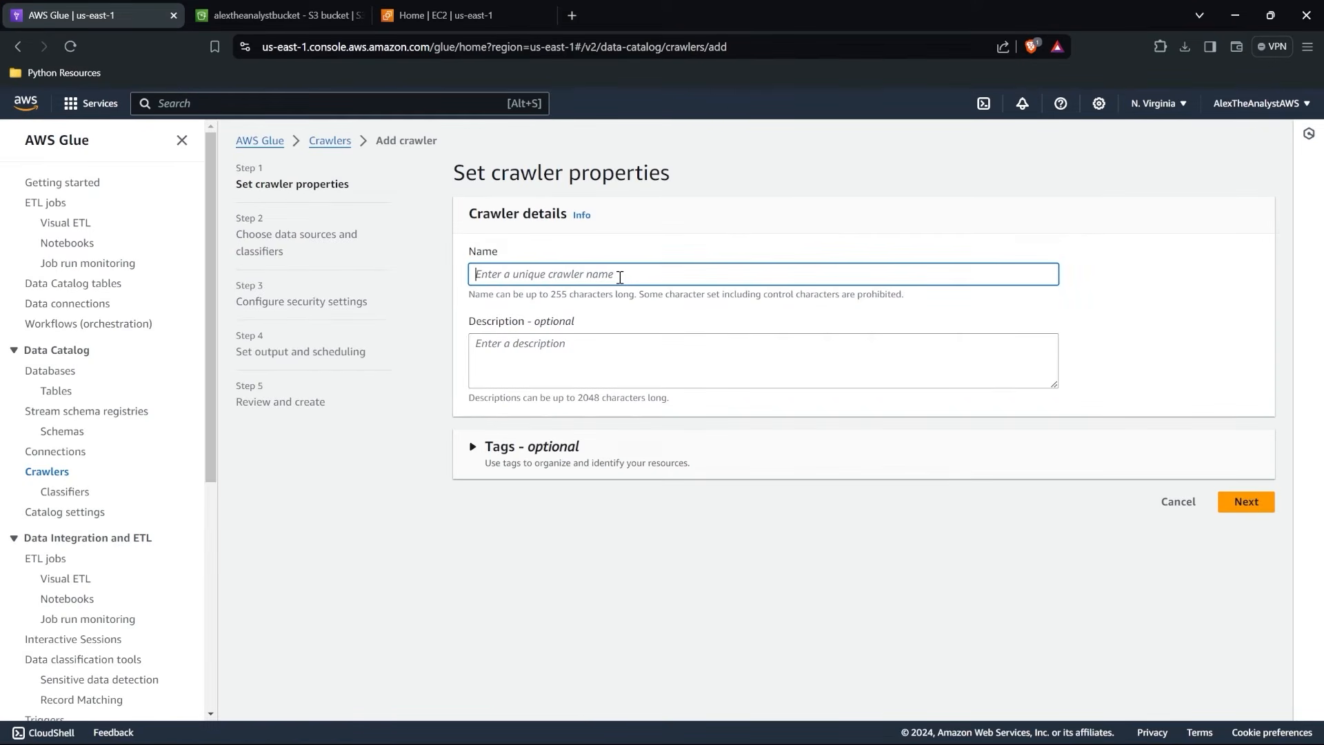
{"action": "type", "text": "alextheanalystcrawlerexample"}
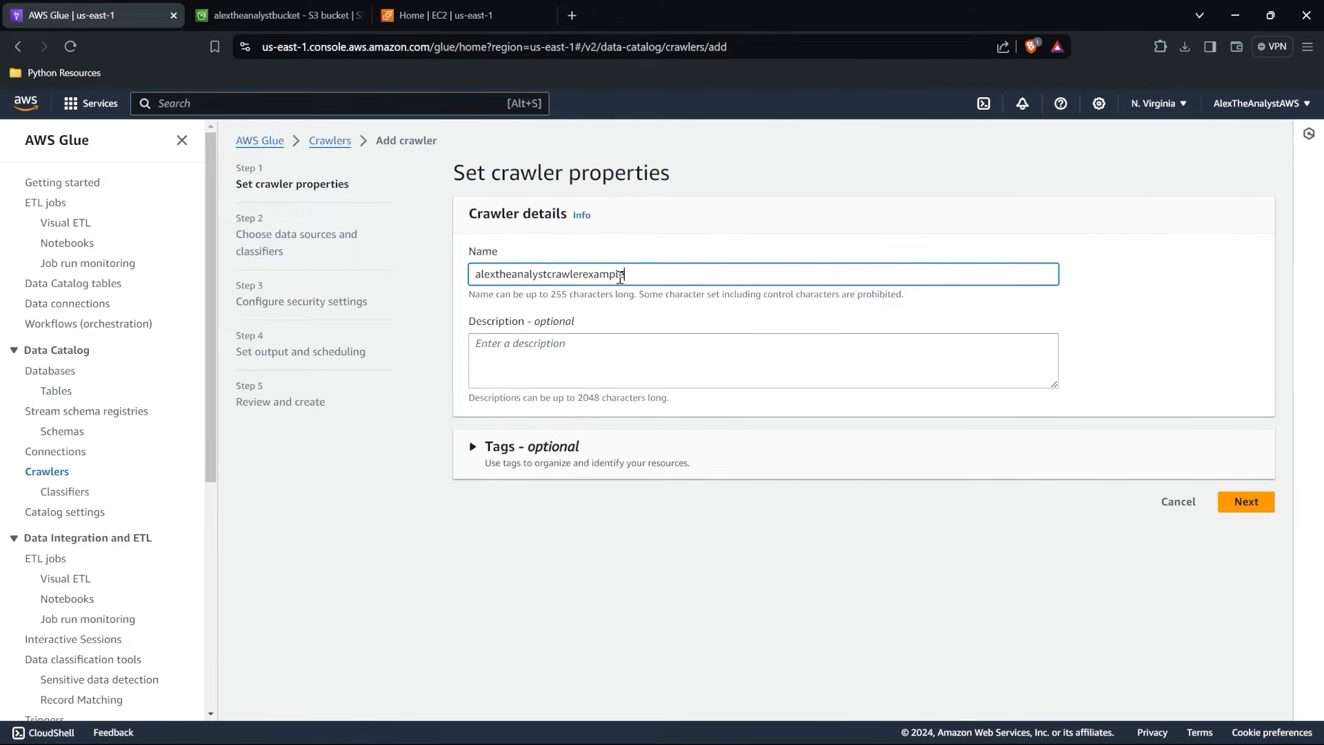
{"action": "left_click", "coordinate": [1257, 507]}
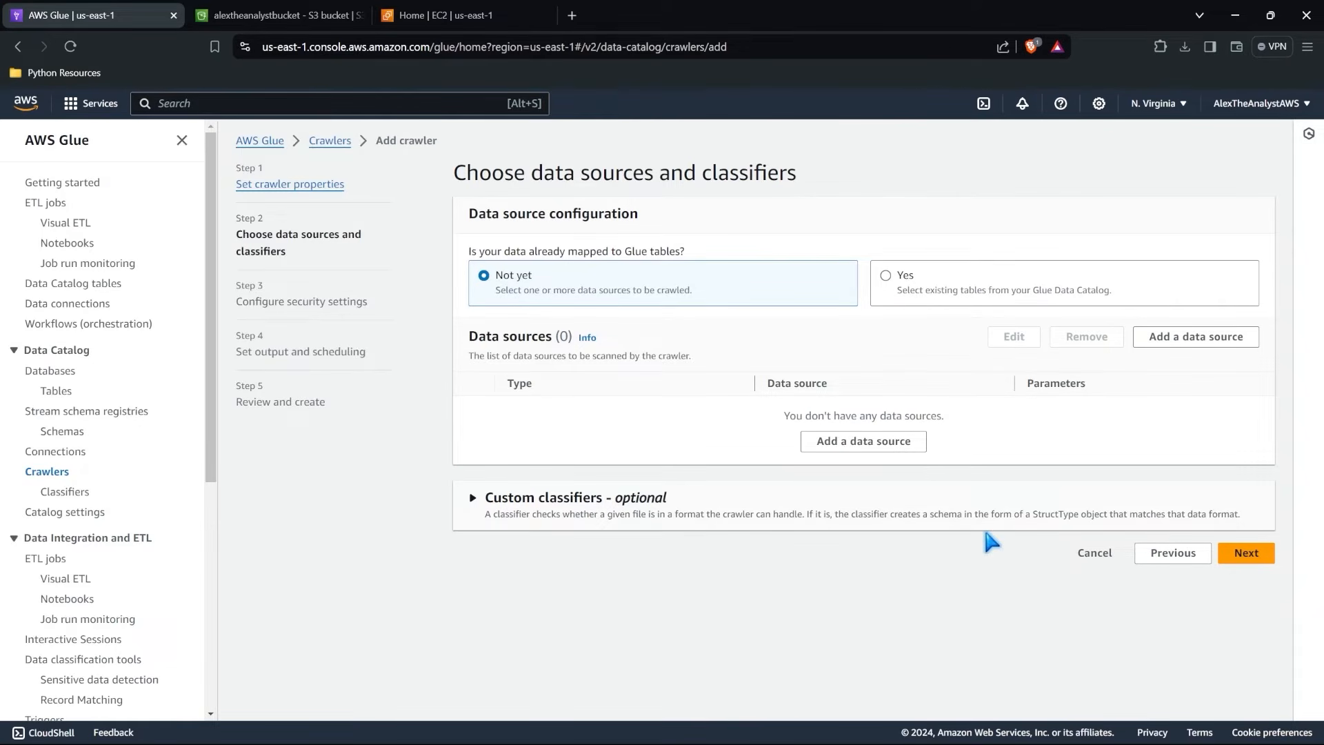
Start adding an S3 data source to the crawler and open alextheanalystbucket to browse for its path.
{"action": "left_click", "coordinate": [878, 444]}
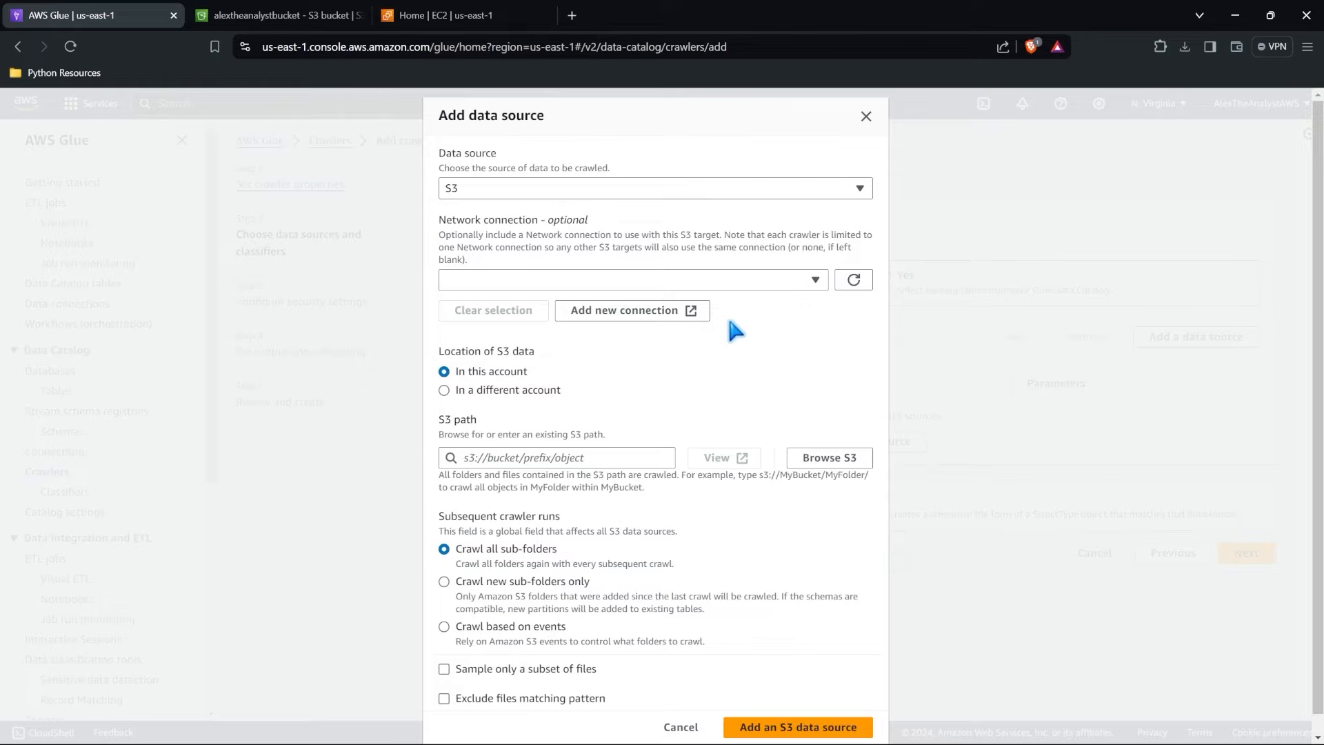
{"action": "scroll", "coordinate": [680, 359], "scroll_direction": "down", "scroll_amount": 1}
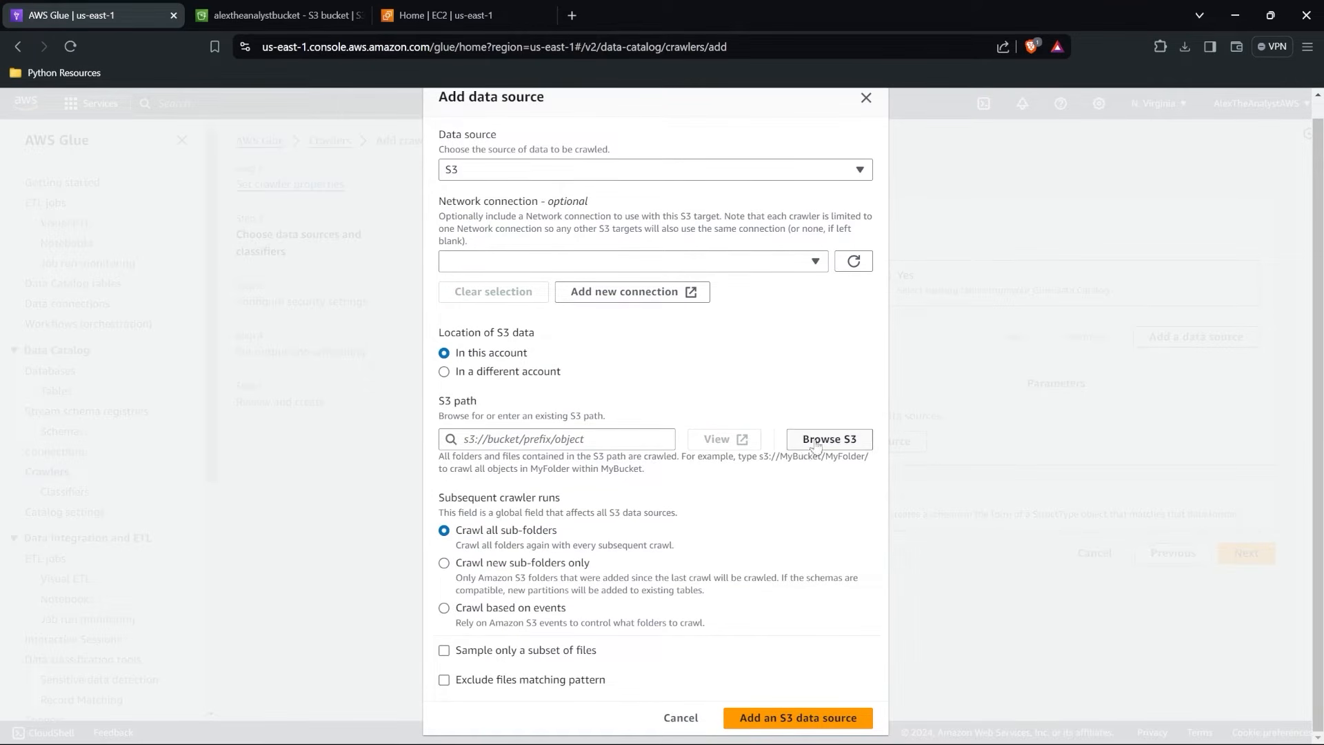
{"action": "left_click", "coordinate": [842, 445]}
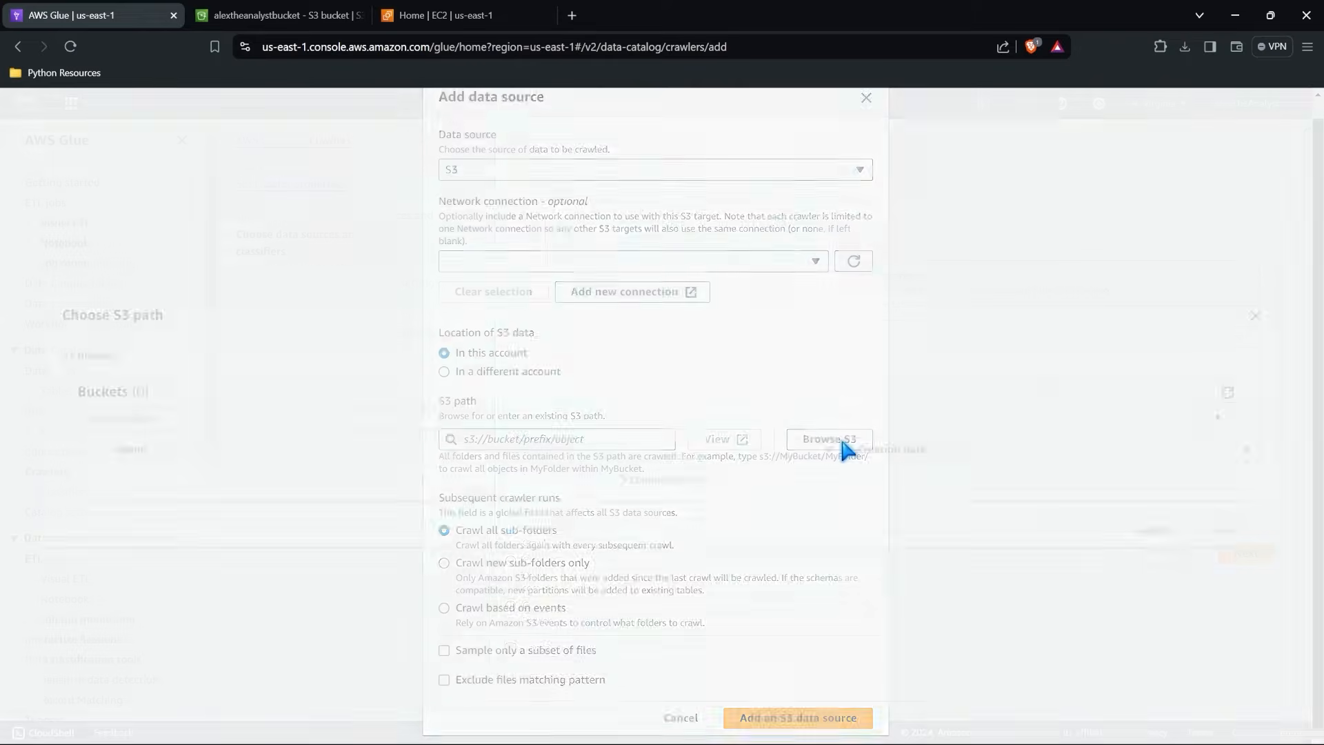
{"action": "left_click", "coordinate": [150, 484]}
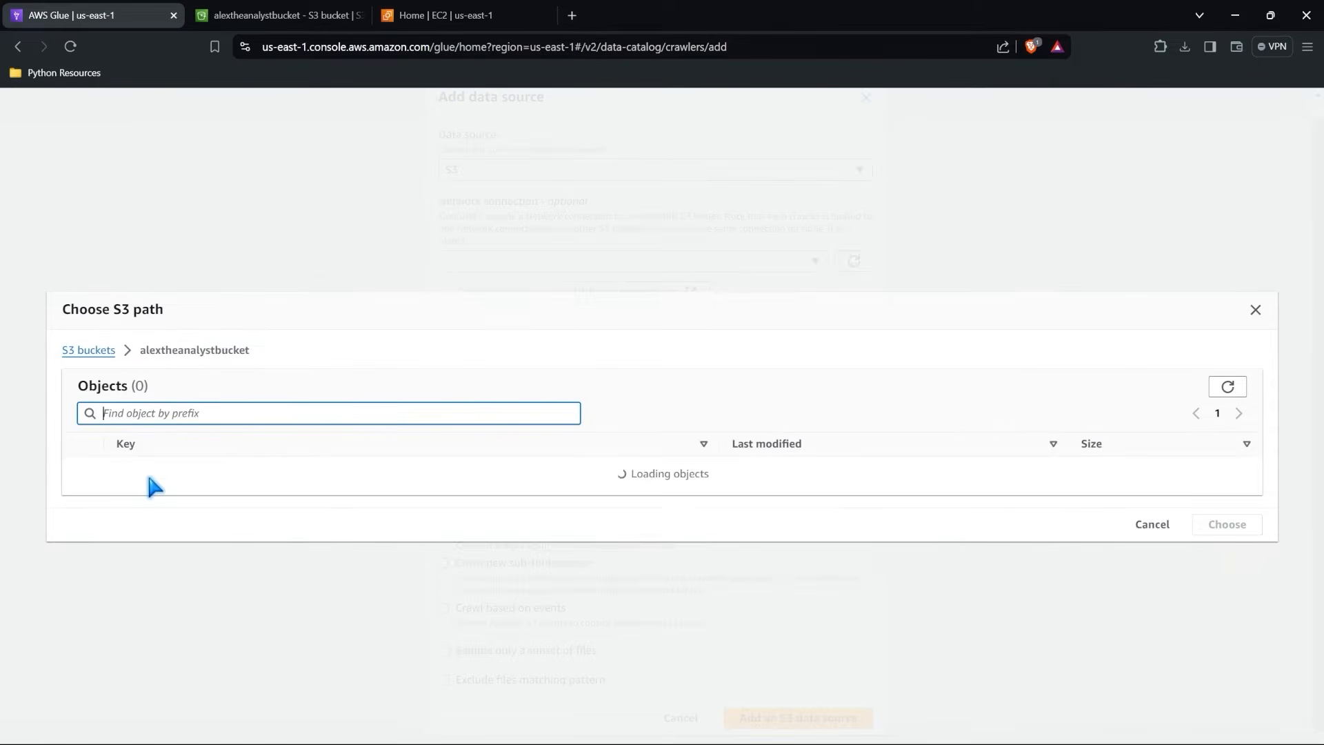
Try selecting RealHealthcareData1.csv and RealHealthcareData2.csv inside the patient_data folder, and return to the bucket's root.
{"action": "left_click", "coordinate": [170, 507]}
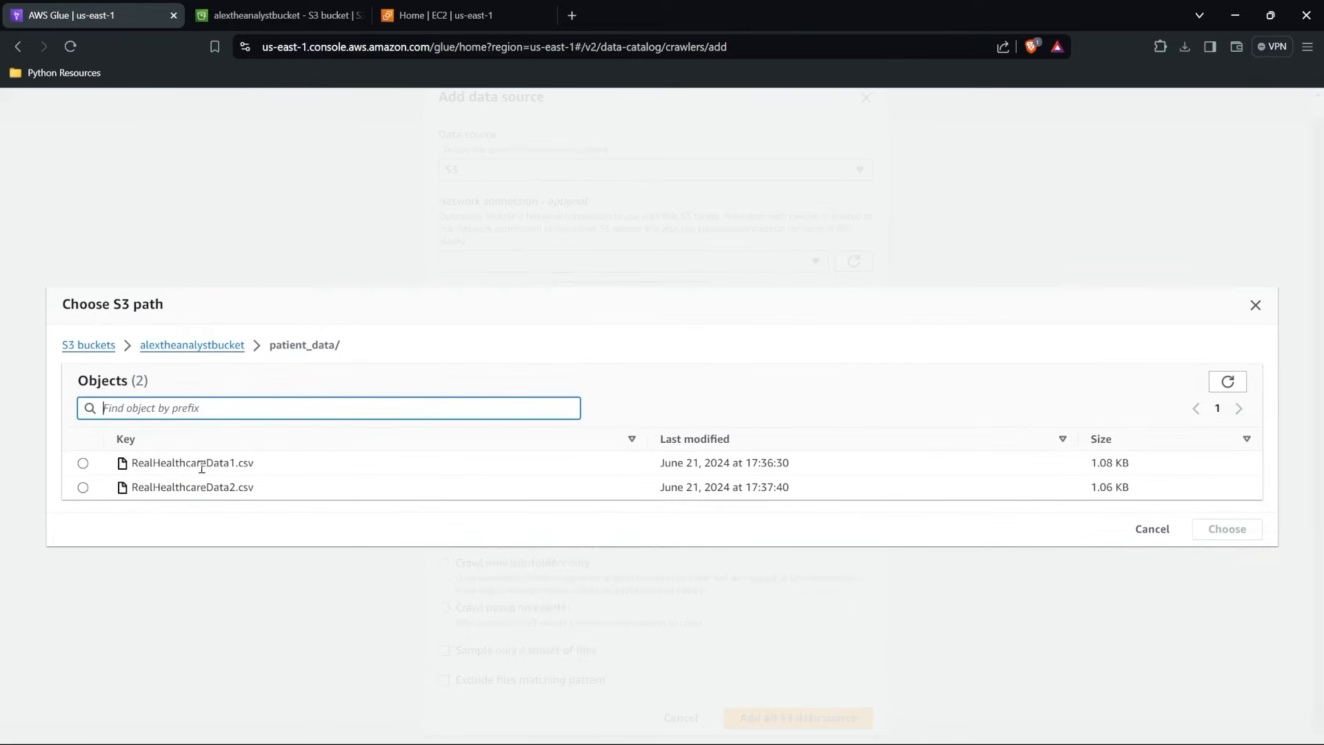
{"action": "left_click", "coordinate": [82, 463]}
{"action": "left_click", "coordinate": [82, 487]}
{"action": "left_click", "coordinate": [83, 463]}
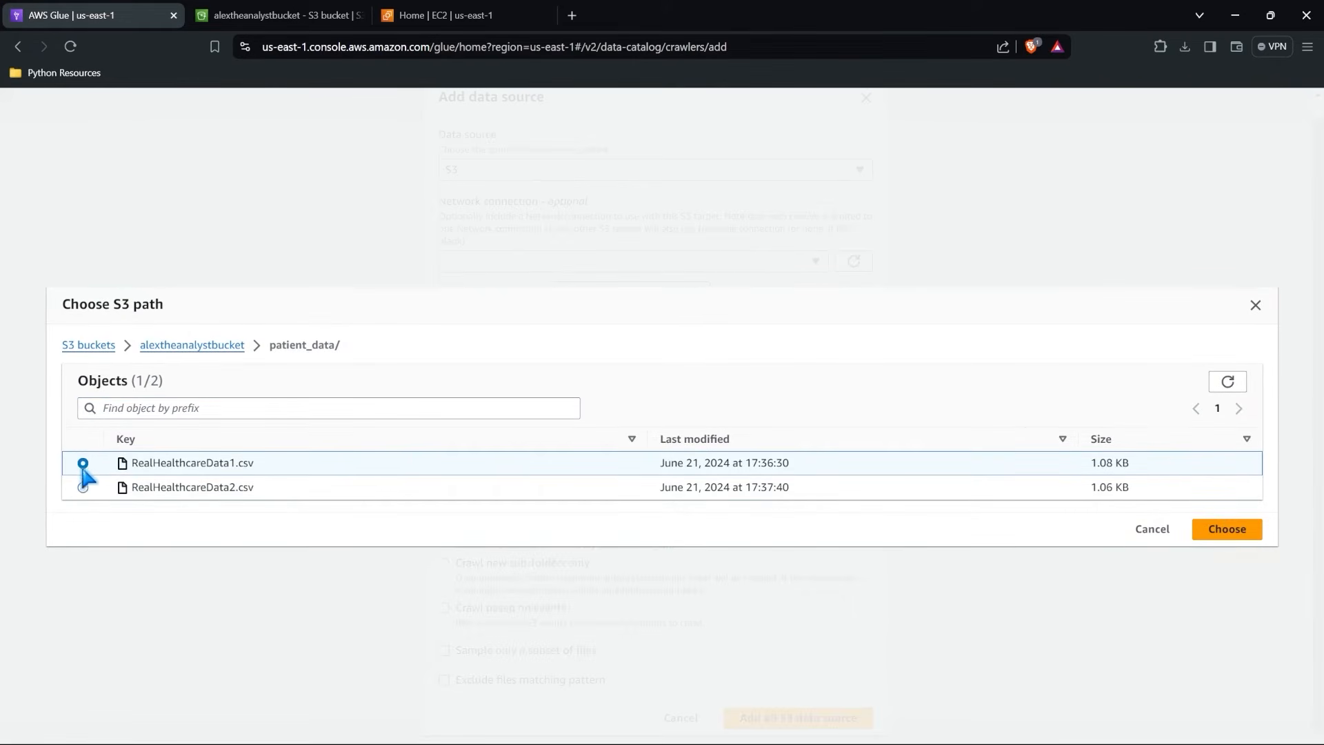
{"action": "left_click", "coordinate": [82, 487]}
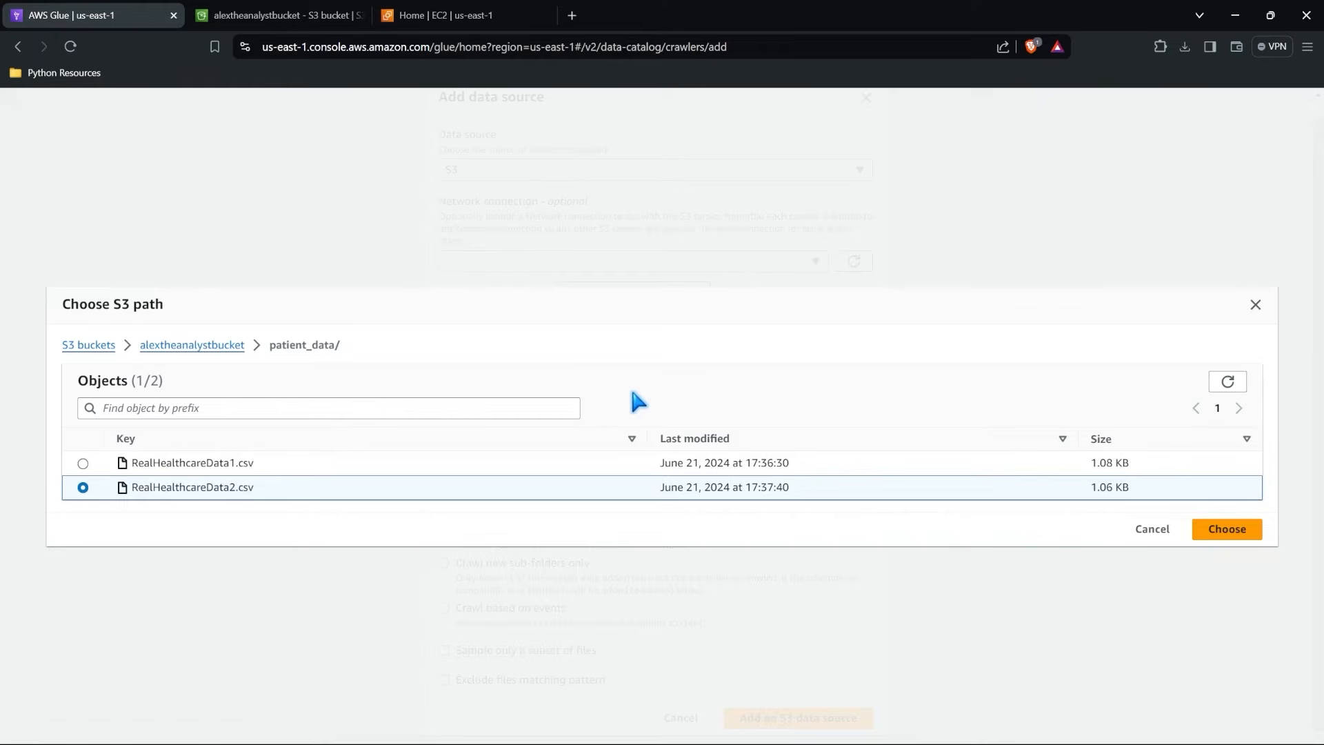
{"action": "left_click", "coordinate": [207, 345]}
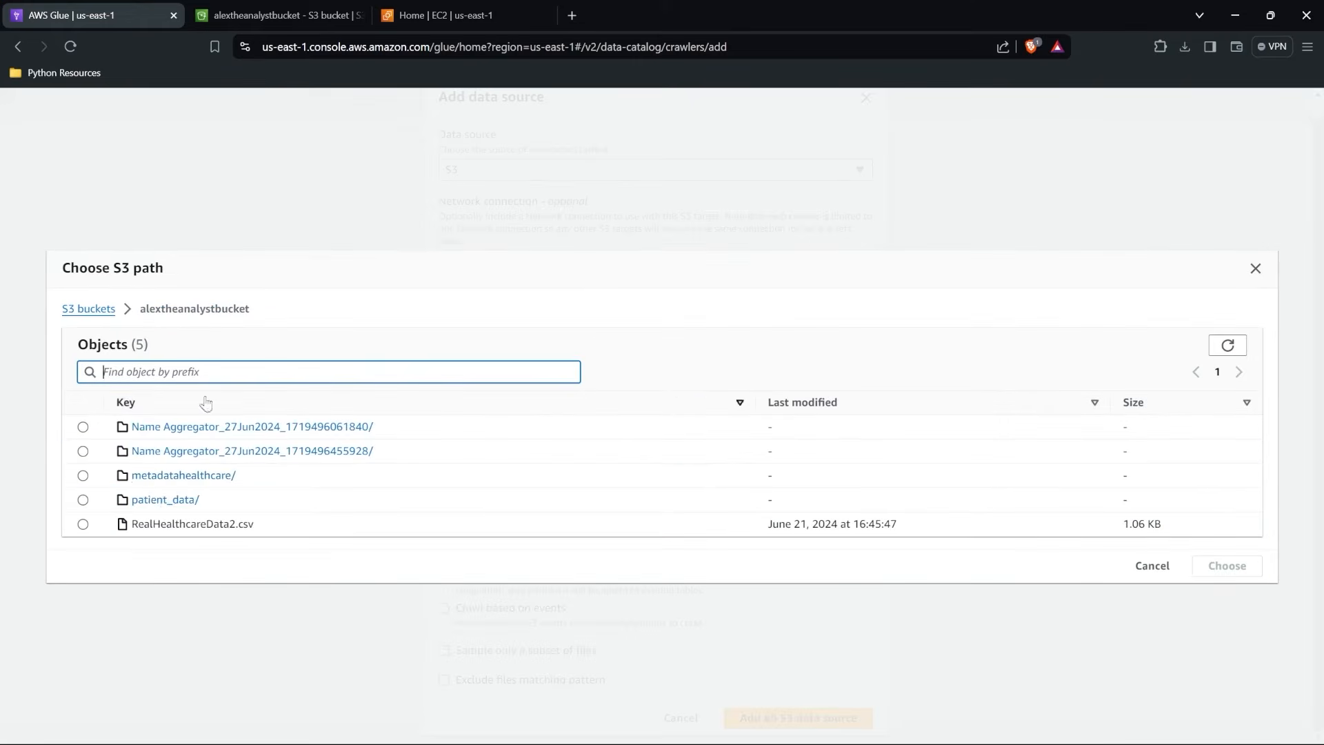
Choose the patient_data folder as the S3 path, add it as the data source, and continue to the security settings.
{"action": "left_click", "coordinate": [82, 498]}
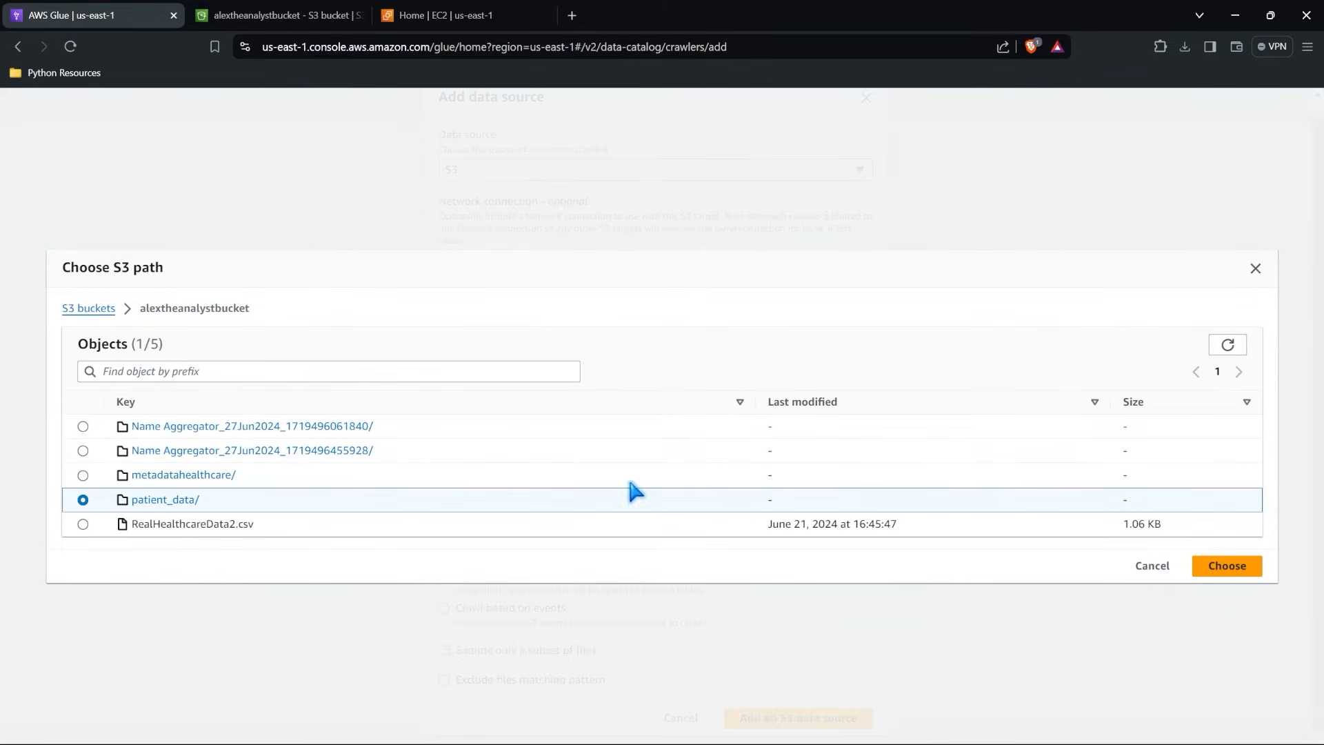
{"action": "left_click", "coordinate": [1231, 568]}
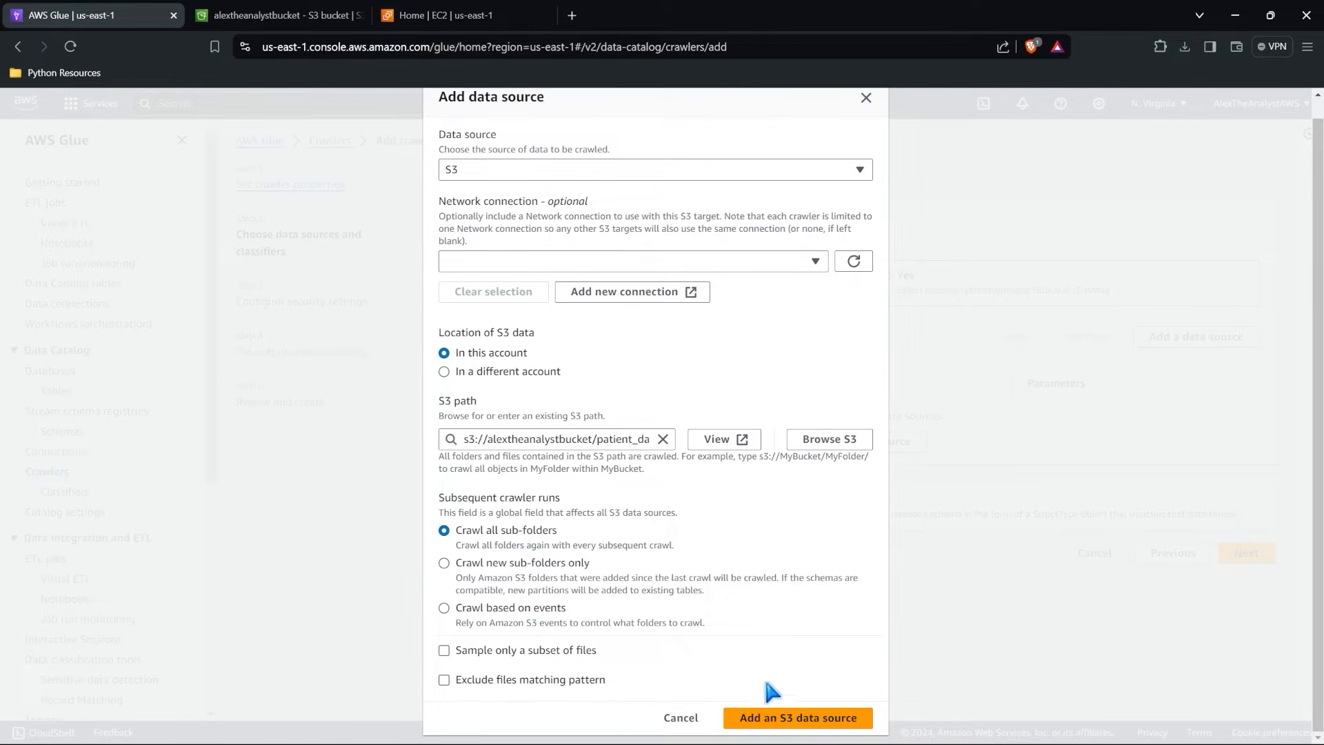
{"action": "left_click", "coordinate": [804, 720]}
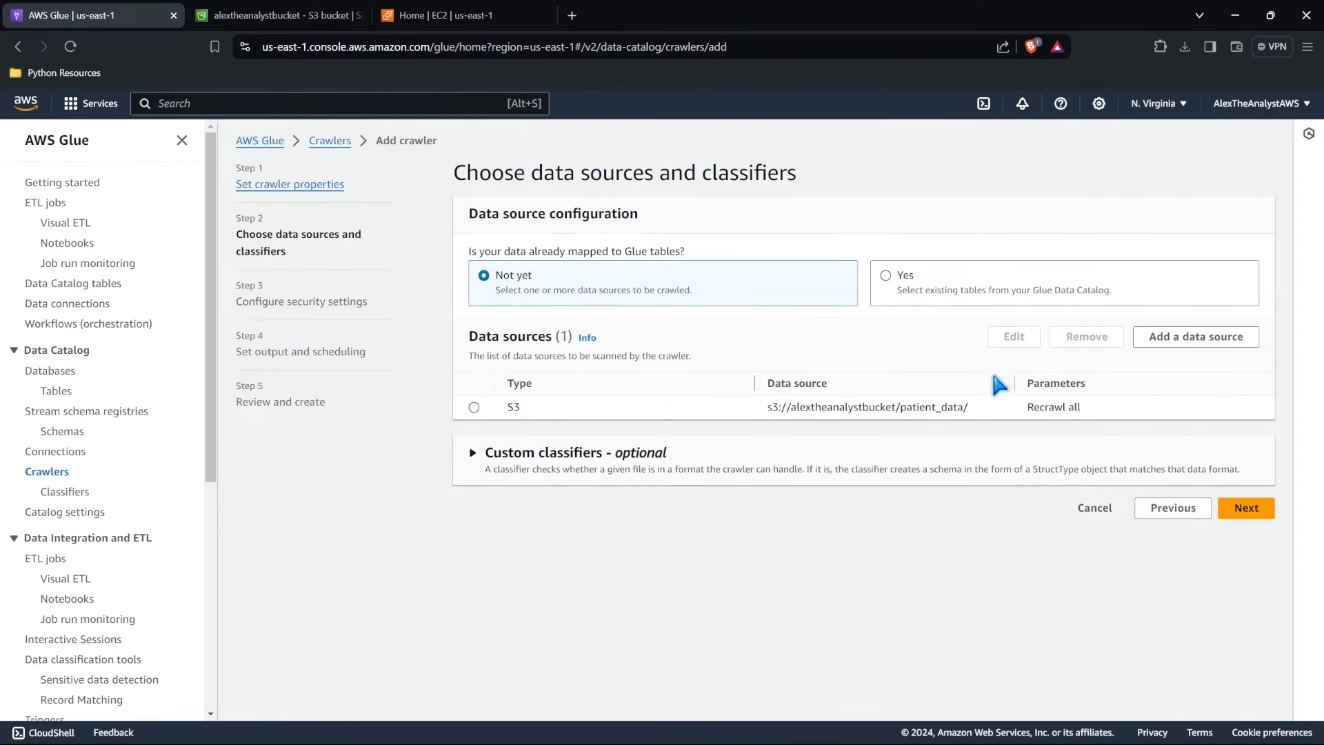
{"action": "left_click", "coordinate": [1248, 512]}
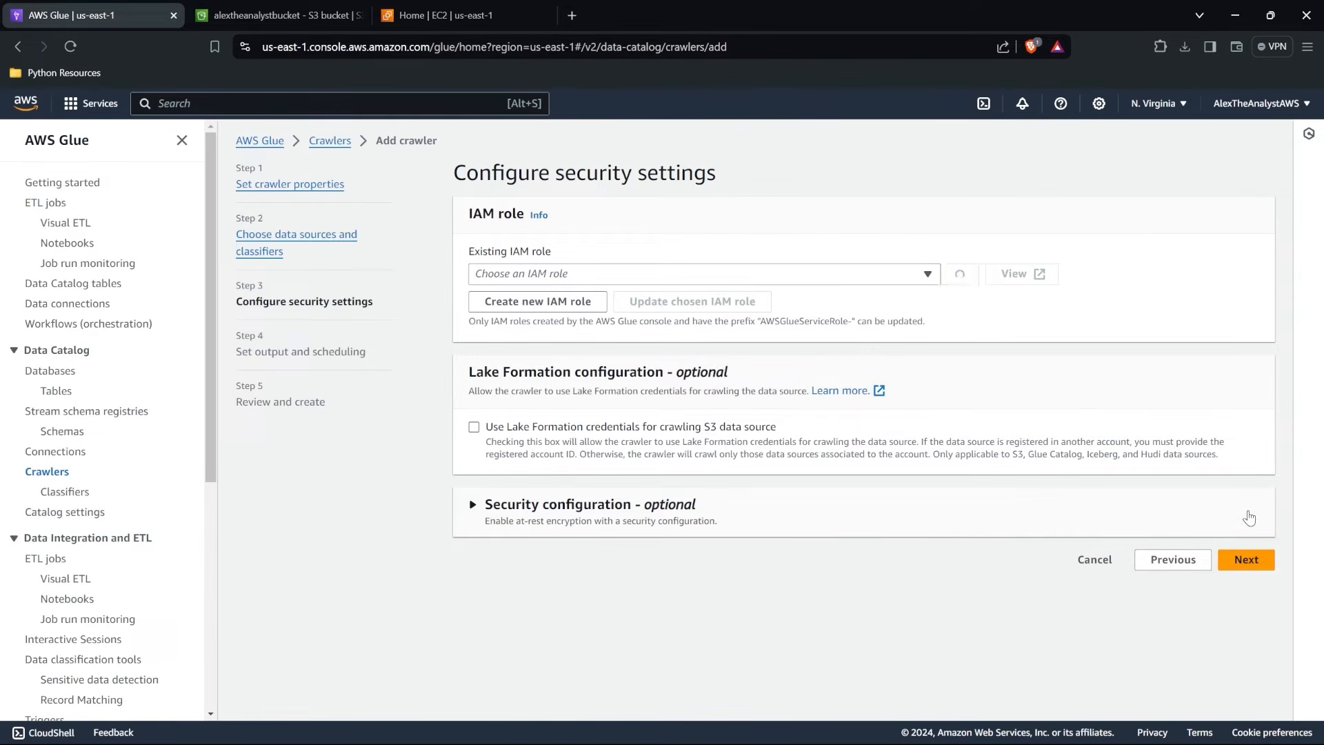
Create a new IAM role for the crawler named AWSGlueServiceRole-AlexGlueCrawlerRole.
{"action": "left_click", "coordinate": [850, 278]}
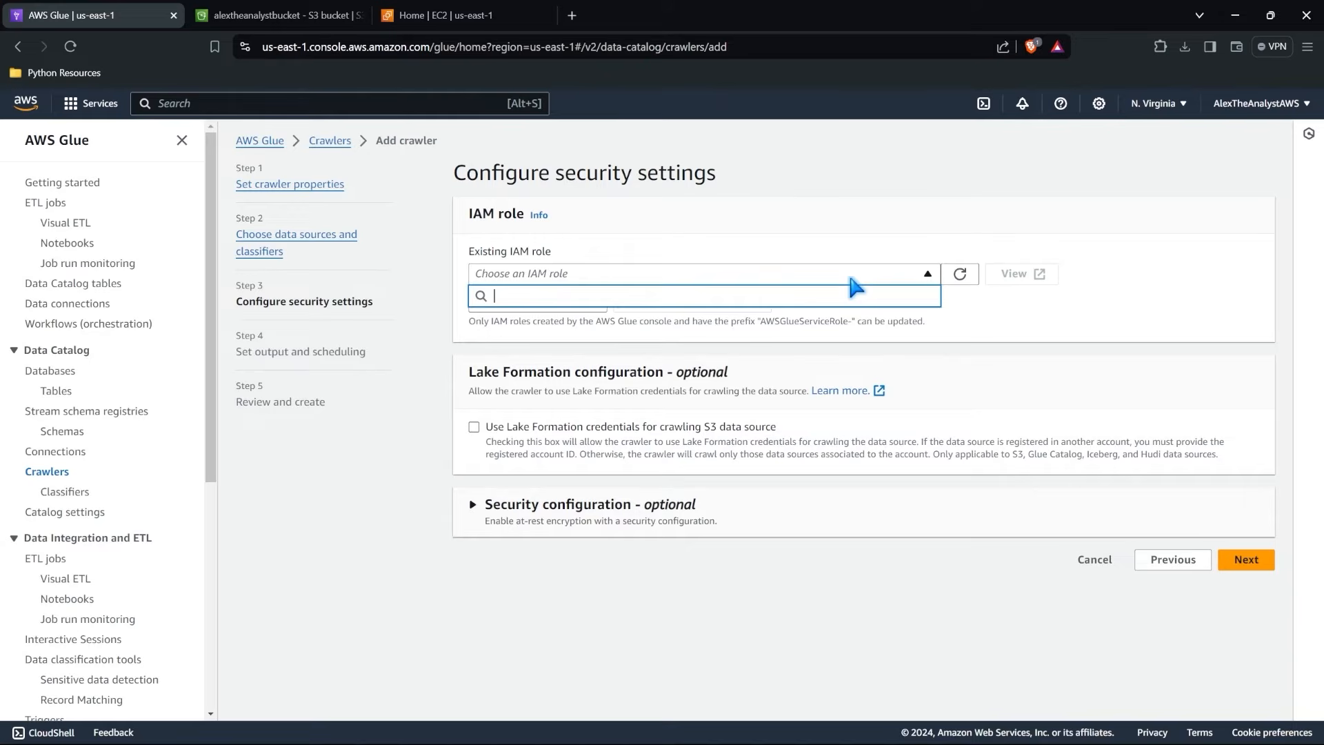
{"action": "left_click", "coordinate": [851, 278]}
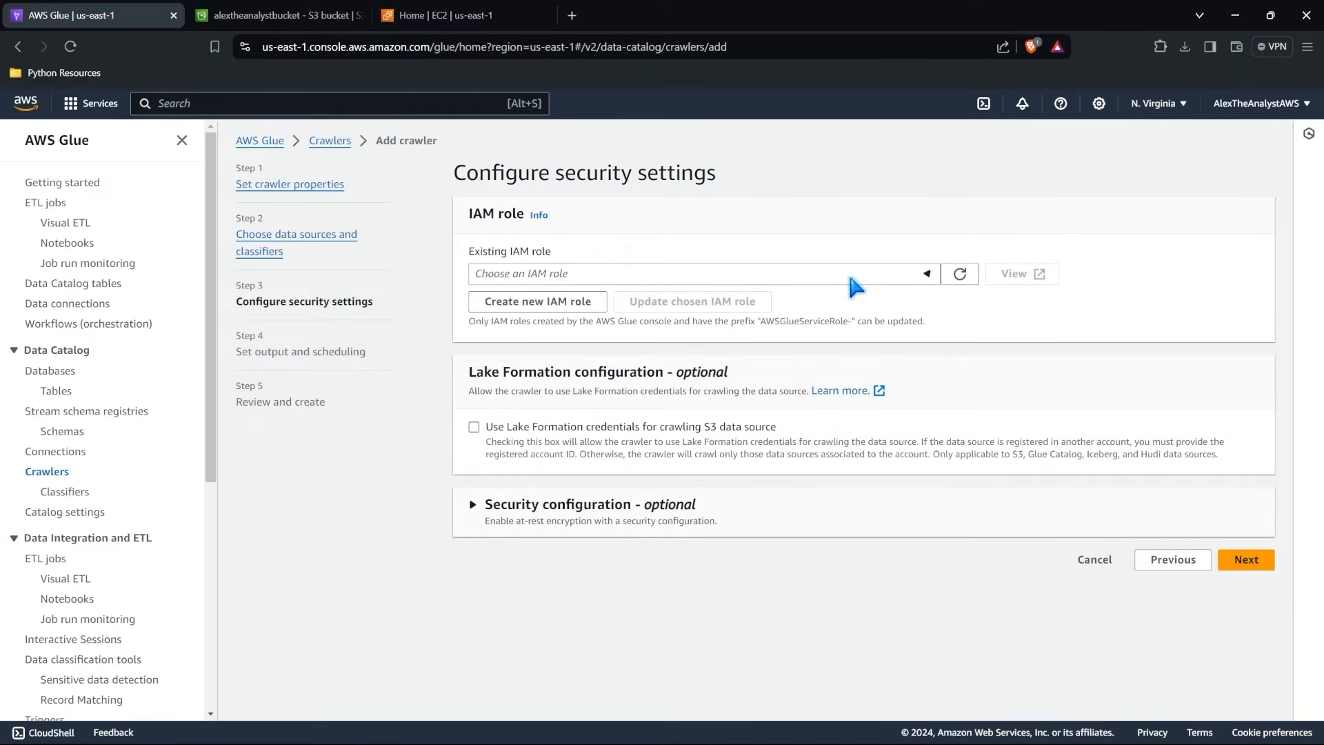
{"action": "left_click", "coordinate": [529, 307]}
{"action": "left_click", "coordinate": [603, 422]}
{"action": "type", "text": "Alex"}
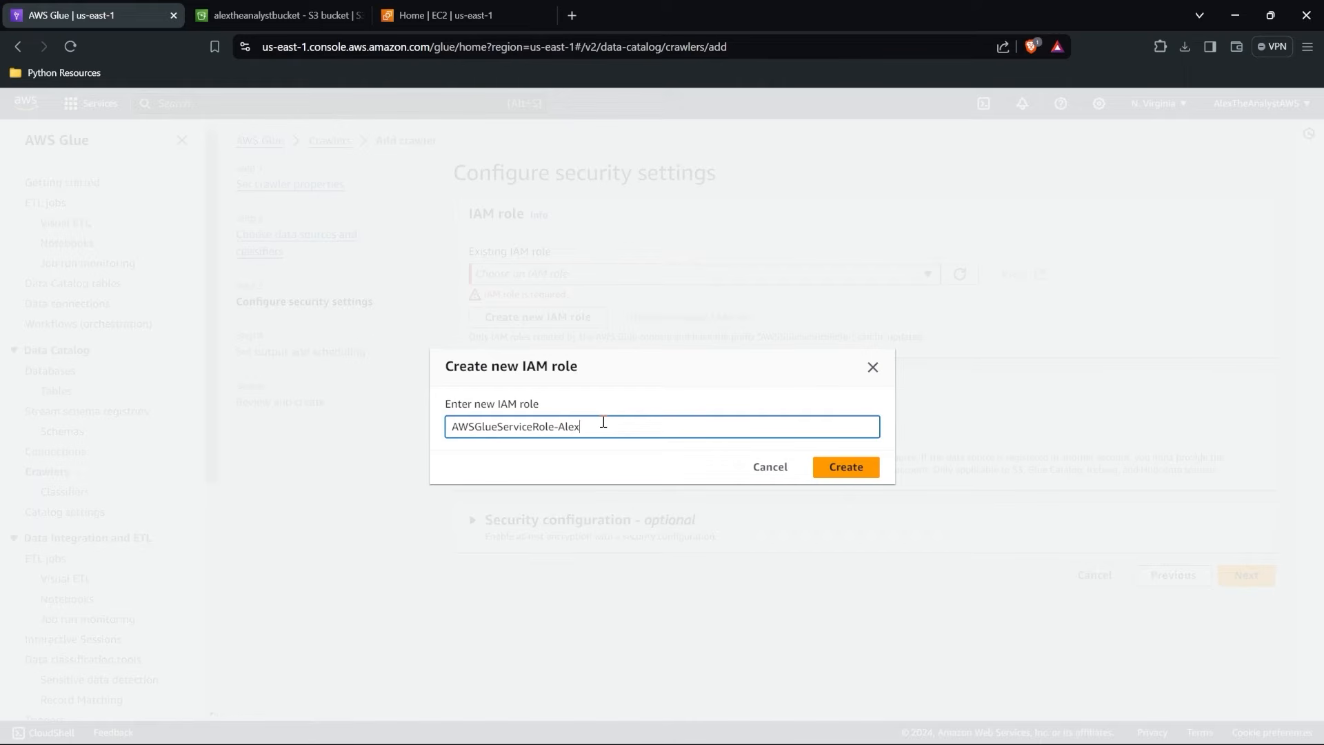
{"action": "type", "text": "GlueCrawler ="}
{"action": "left_click", "coordinate": [856, 467]}
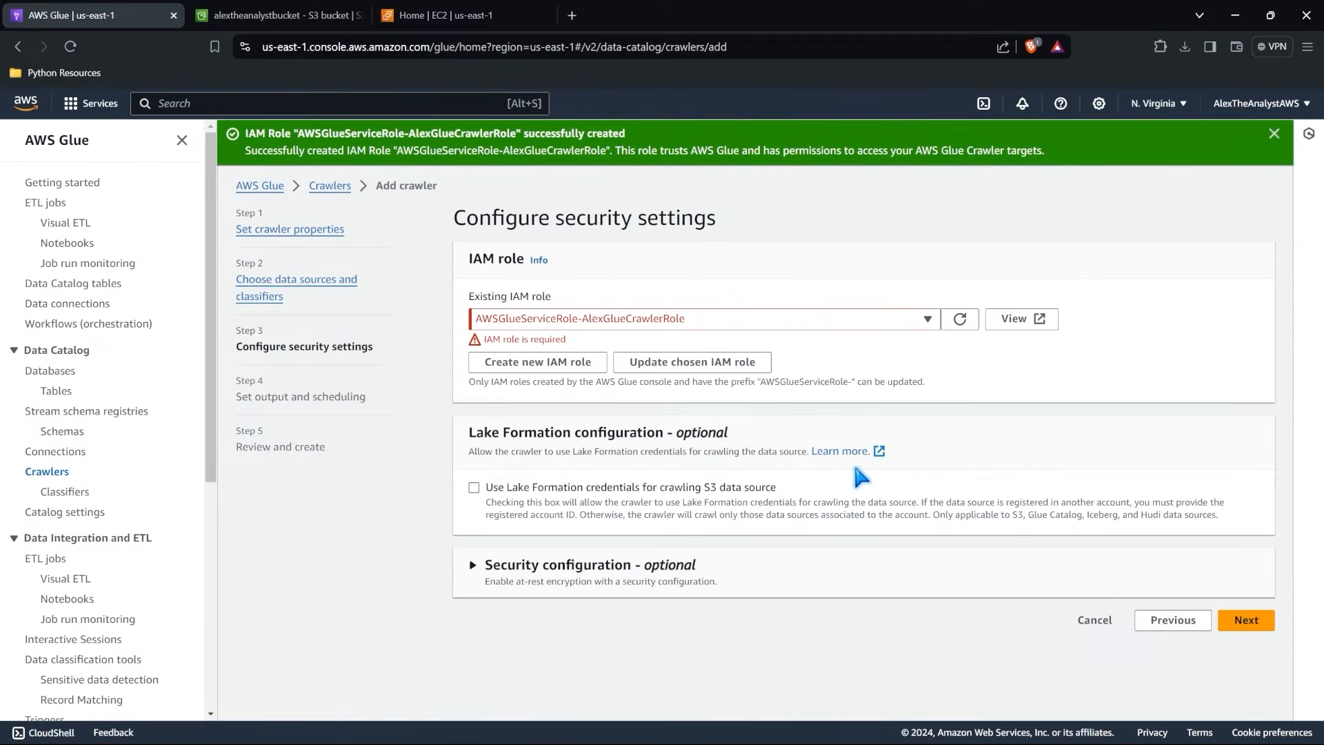
View the new role's details in IAM and examine its summary, name and attached permissions policies.
{"action": "left_click", "coordinate": [1021, 330]}
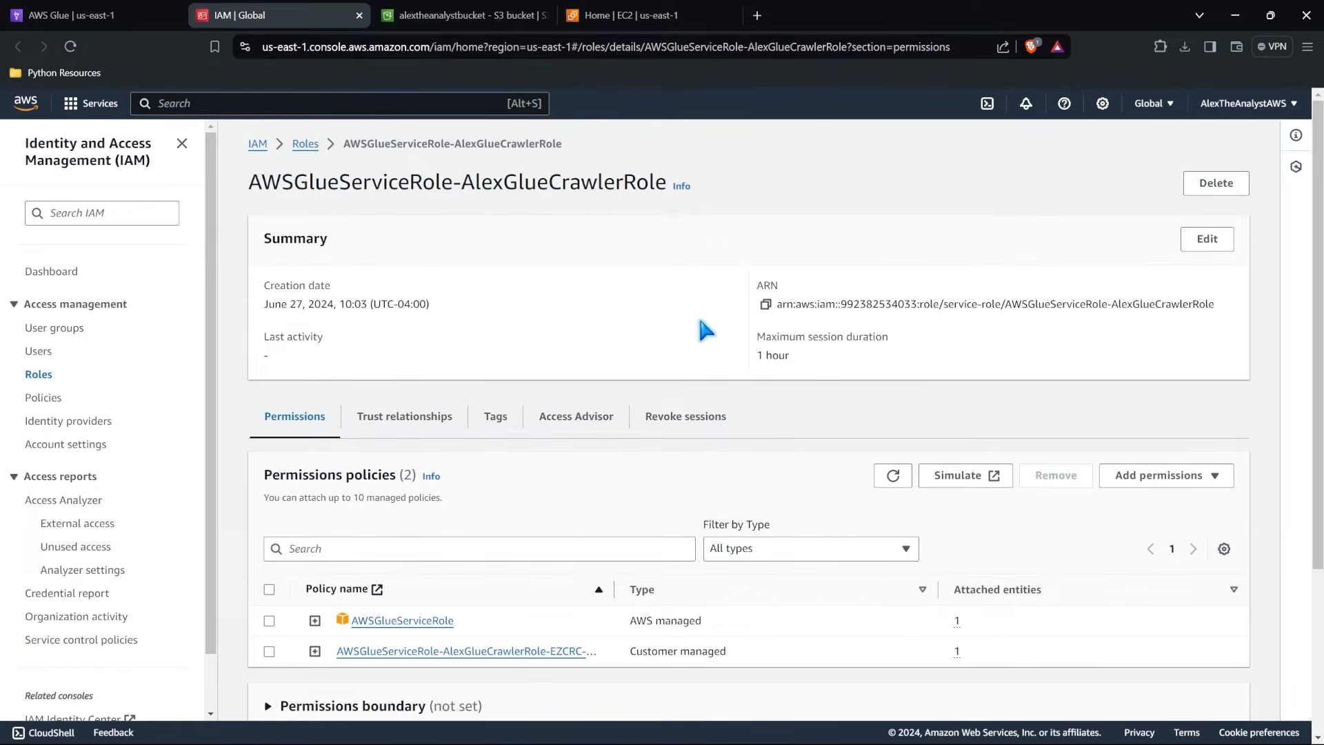
{"action": "scroll", "coordinate": [693, 373], "scroll_direction": "down", "scroll_amount": 1}
{"action": "scroll", "coordinate": [689, 380], "scroll_direction": "up", "scroll_amount": 1}
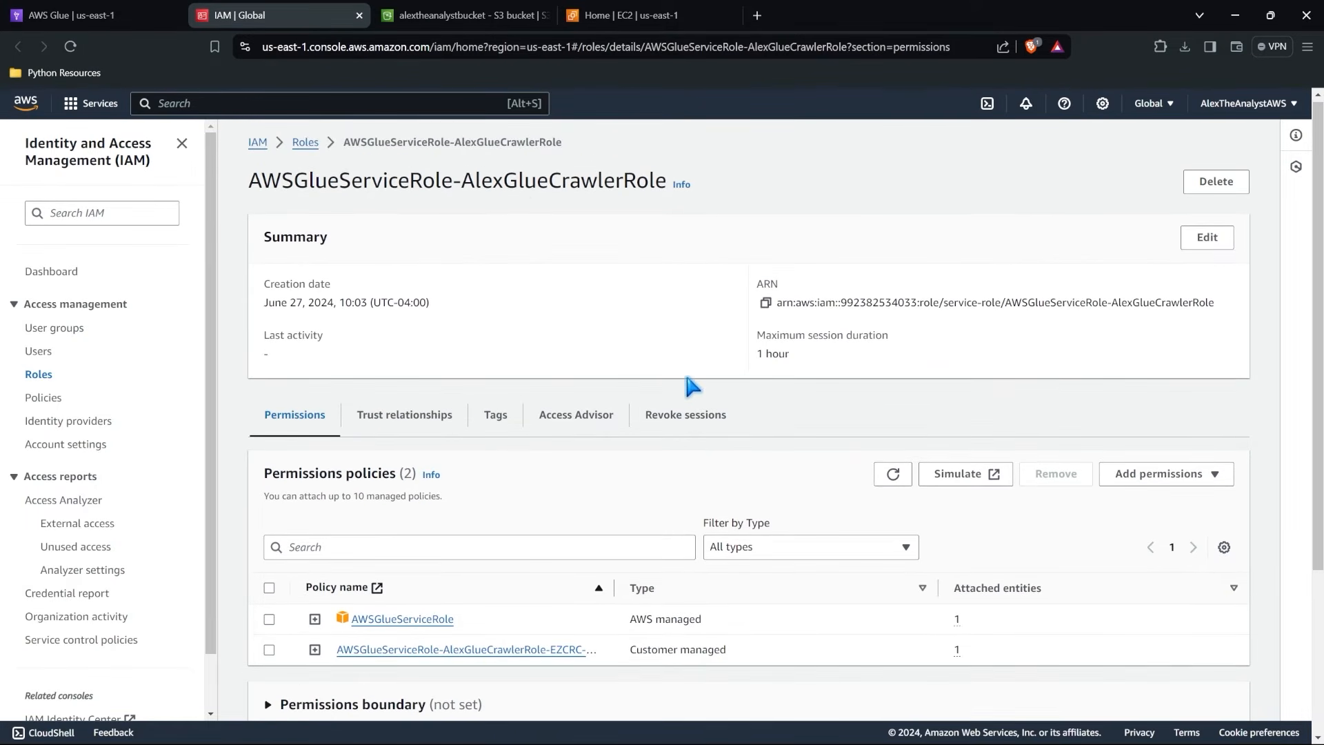
{"action": "left_click_drag", "start_coordinate": [463, 178], "coordinate": [666, 181]}
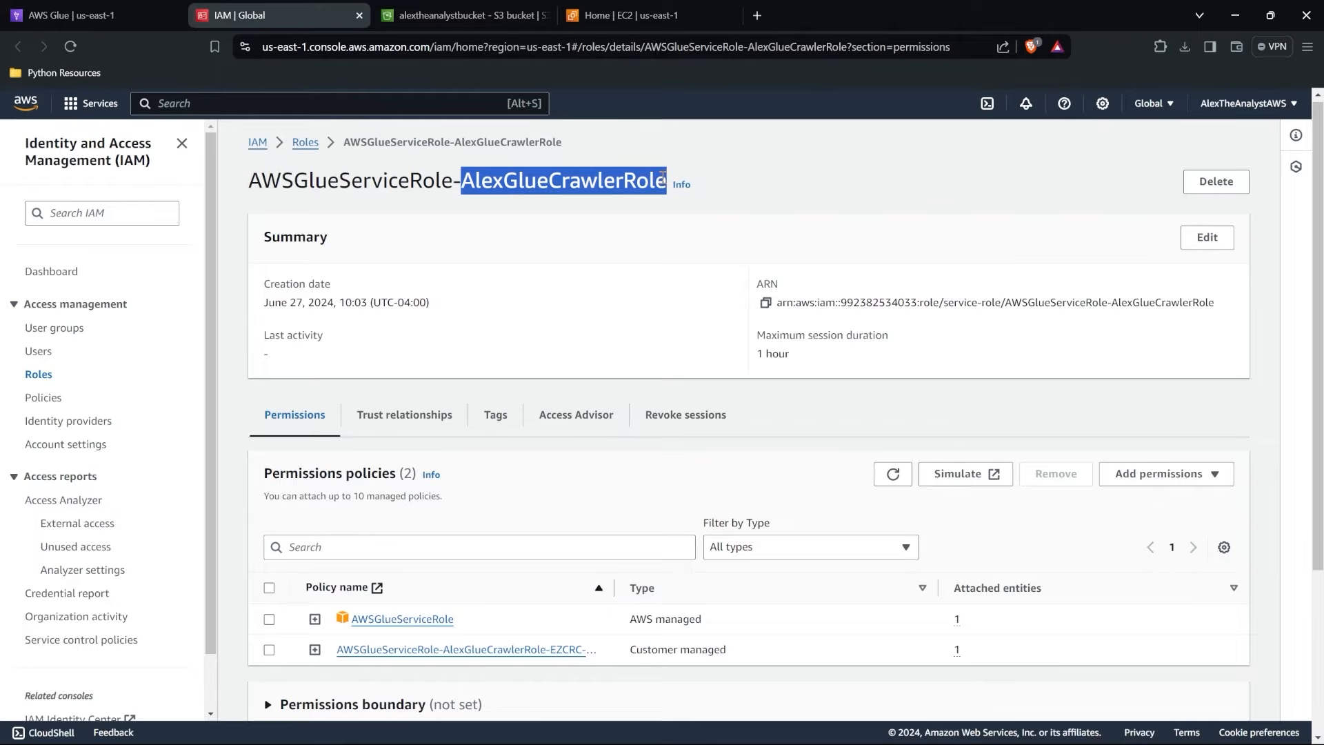
{"action": "left_click", "coordinate": [465, 182]}
{"action": "left_click_drag", "start_coordinate": [465, 182], "coordinate": [666, 181]}
{"action": "left_click", "coordinate": [660, 268]}
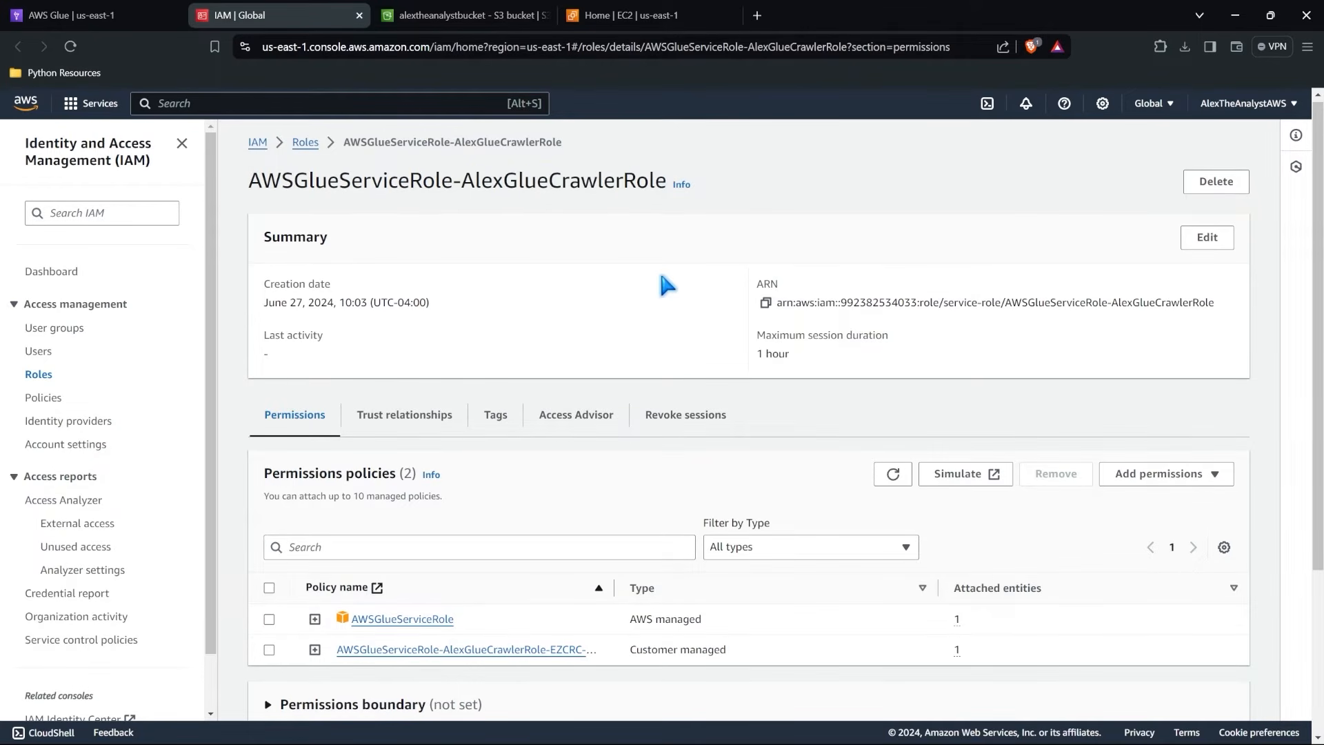
{"action": "scroll", "coordinate": [660, 267], "scroll_direction": "down", "scroll_amount": 3}
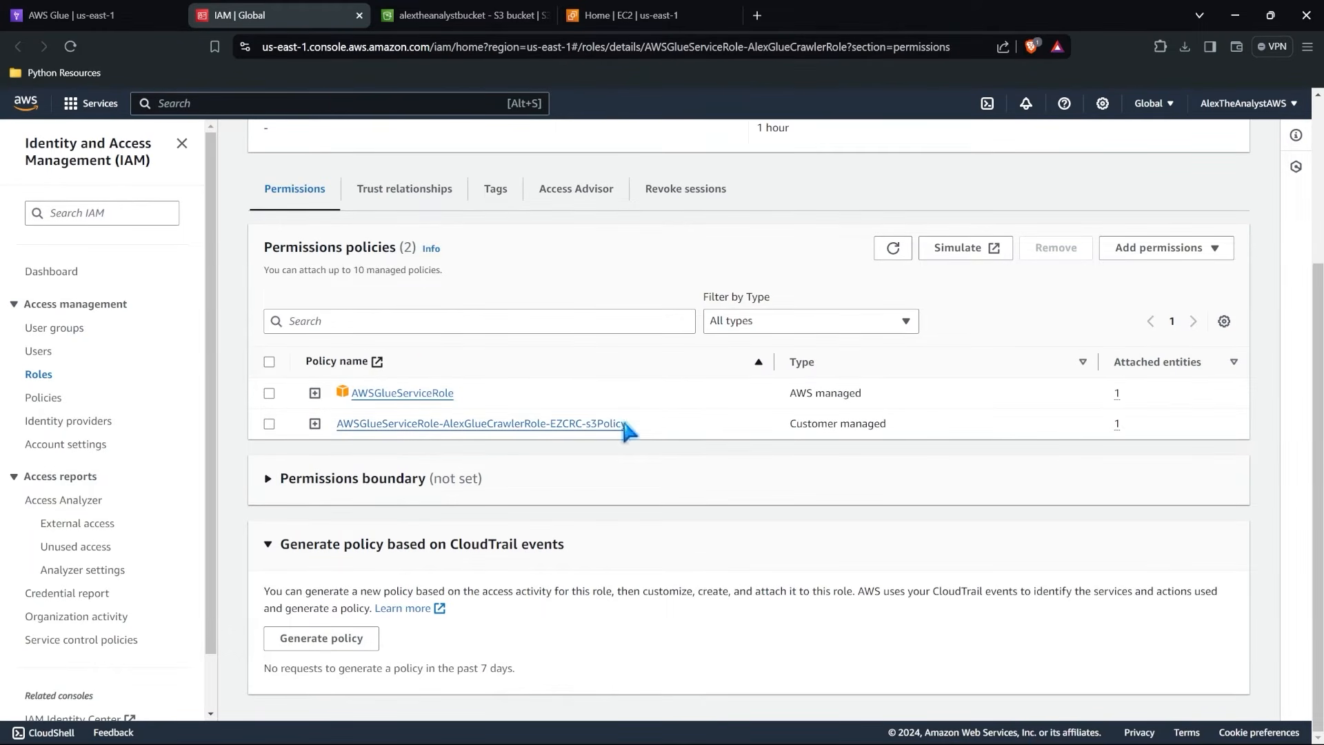
Open the role's customer managed S3 policy and examine its access level and the resources it covers.
{"action": "left_click", "coordinate": [586, 424]}
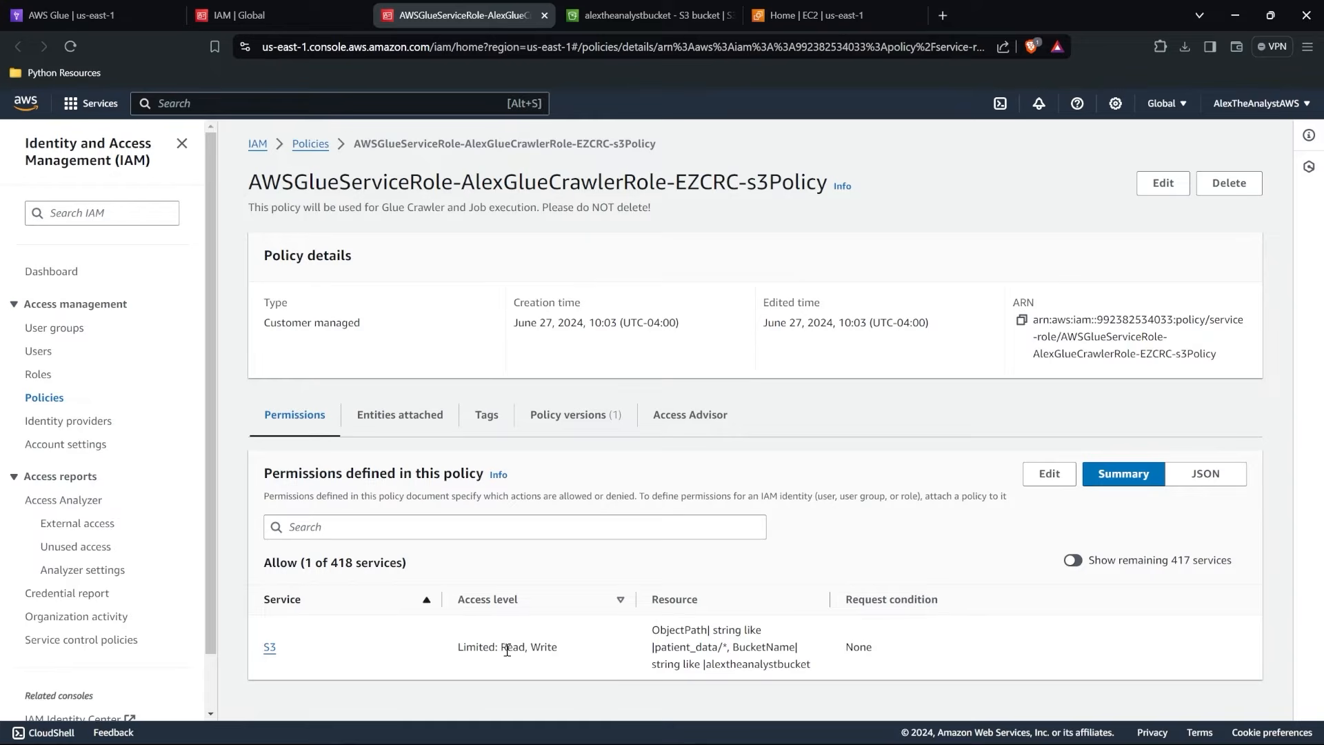
{"action": "left_click_drag", "start_coordinate": [653, 629], "coordinate": [819, 669]}
{"action": "left_click", "coordinate": [821, 666]}
Expand Version 1 of the S3 policy, examine the effect, actions and resource in its JSON, and close the policy page.
{"action": "left_click", "coordinate": [566, 414]}
{"action": "left_click", "coordinate": [315, 596]}
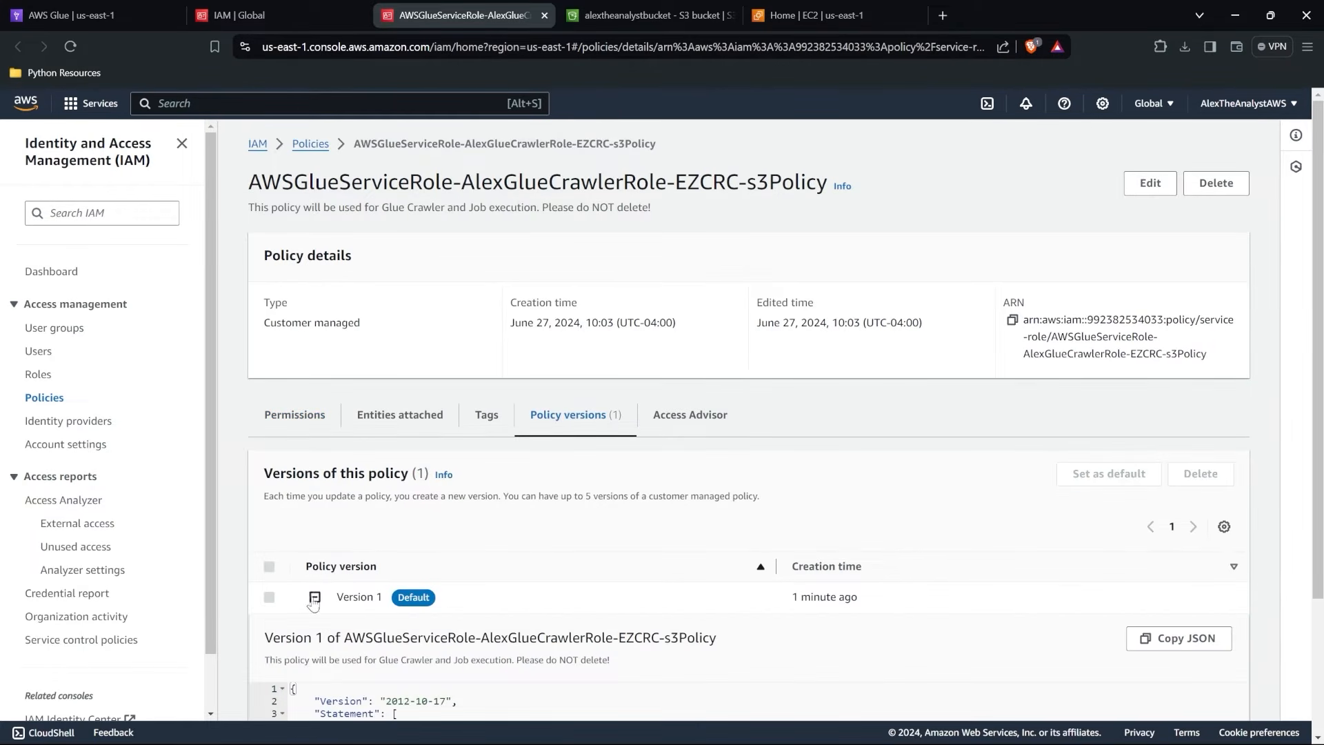
{"action": "scroll", "coordinate": [462, 539], "scroll_direction": "down", "scroll_amount": 3}
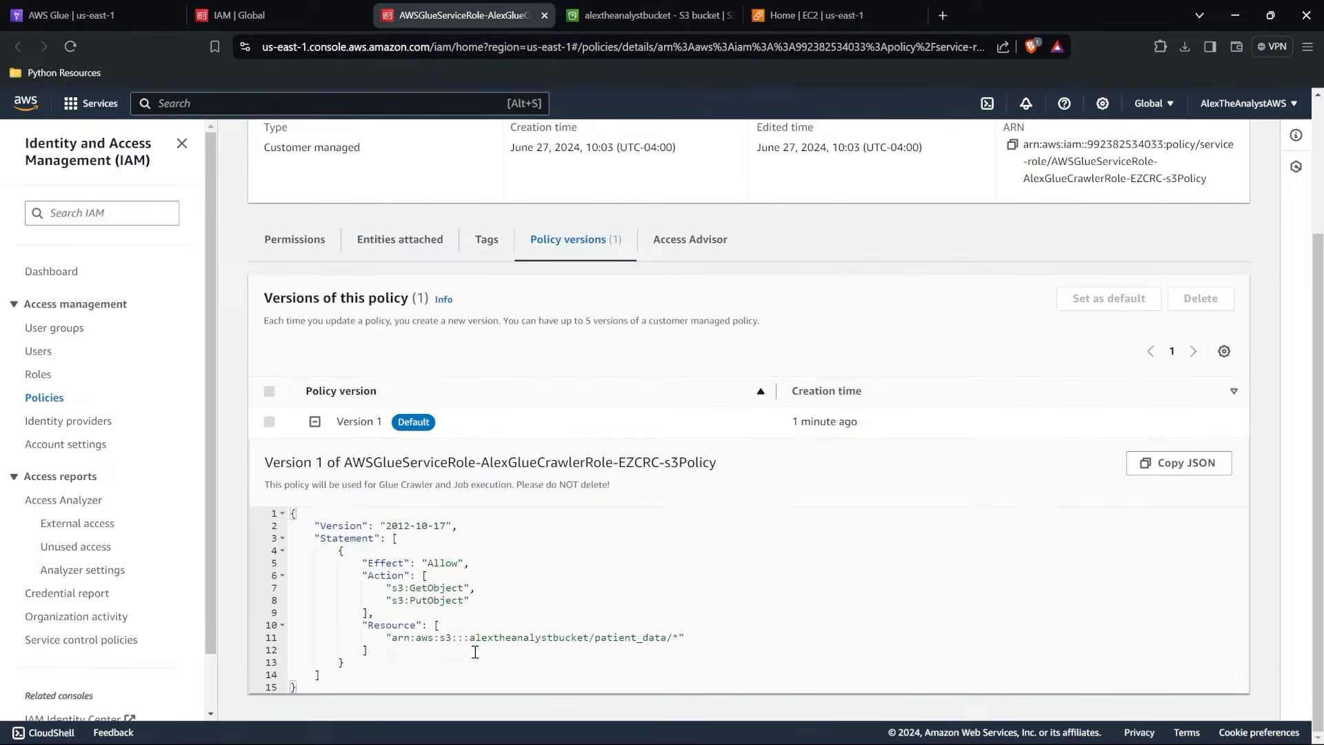
{"action": "left_click_drag", "start_coordinate": [425, 563], "coordinate": [484, 594]}
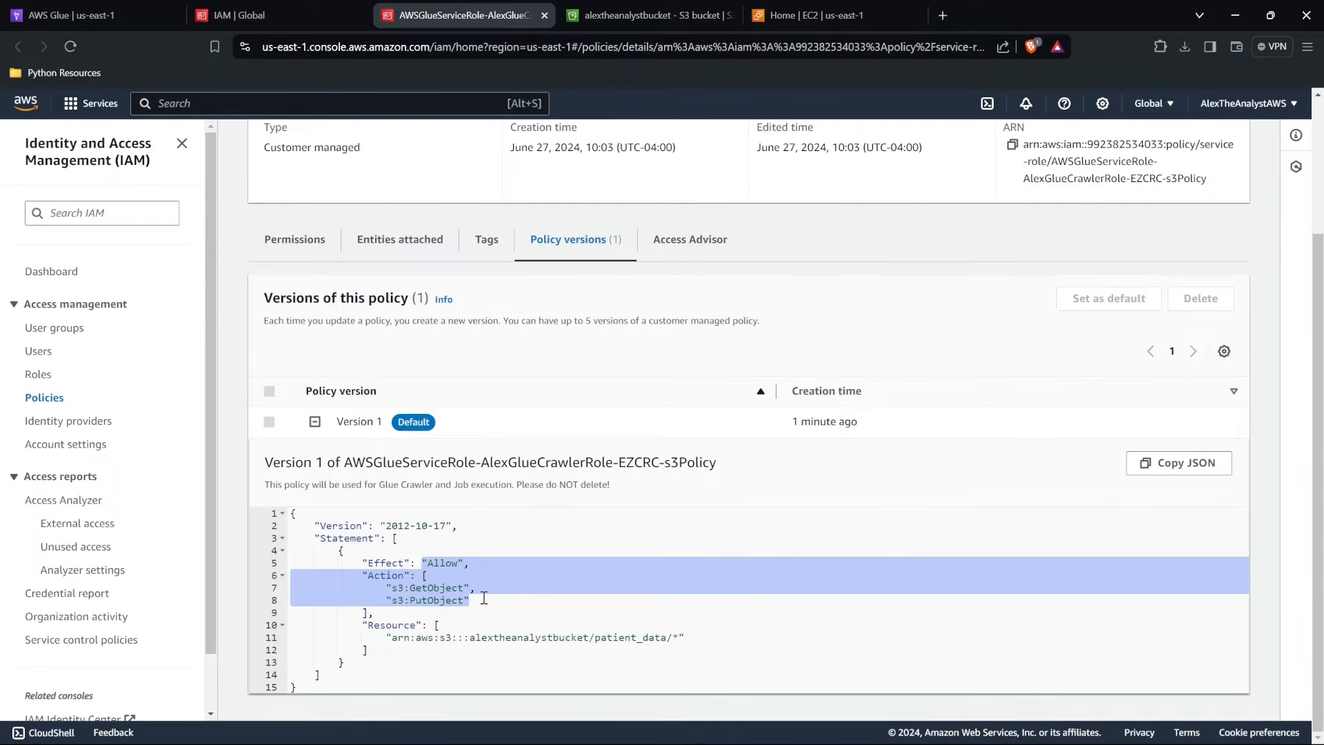
{"action": "left_click_drag", "start_coordinate": [392, 638], "coordinate": [682, 639]}
{"action": "left_click", "coordinate": [675, 639]}
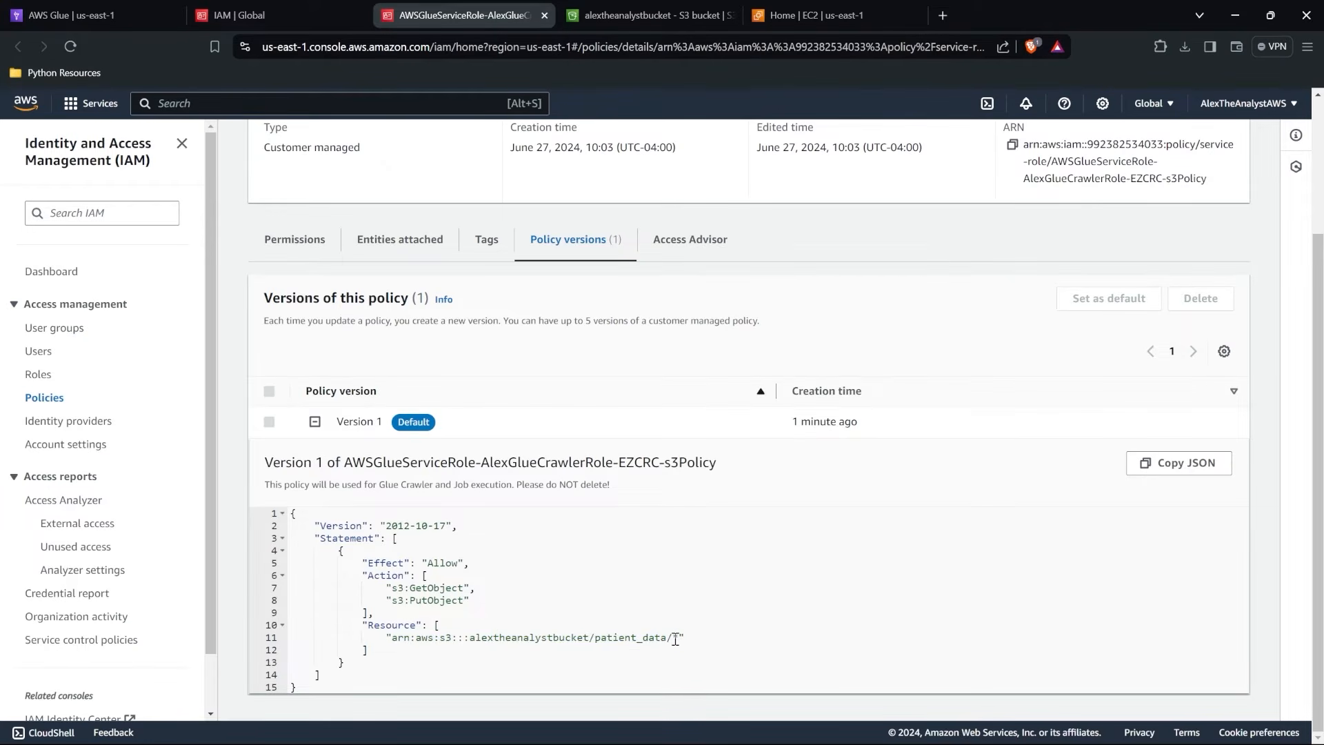
{"action": "double_click", "coordinate": [675, 639]}
{"action": "left_click", "coordinate": [683, 639]}
{"action": "left_click", "coordinate": [276, 15]}
{"action": "left_click", "coordinate": [544, 15]}
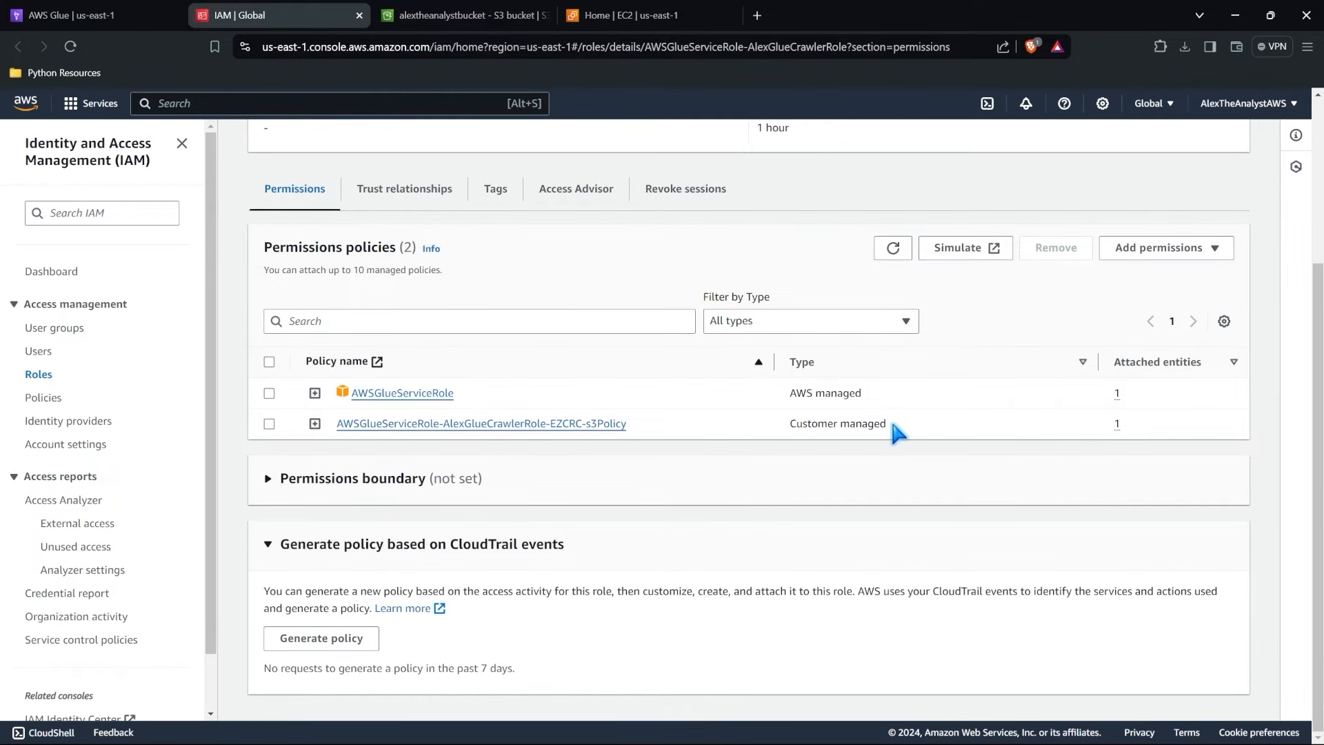
Expand the AWS managed AWSGlueServiceRole policy and examine the actions and resources allowed in its JSON.
{"action": "left_click_drag", "start_coordinate": [788, 392], "coordinate": [863, 384]}
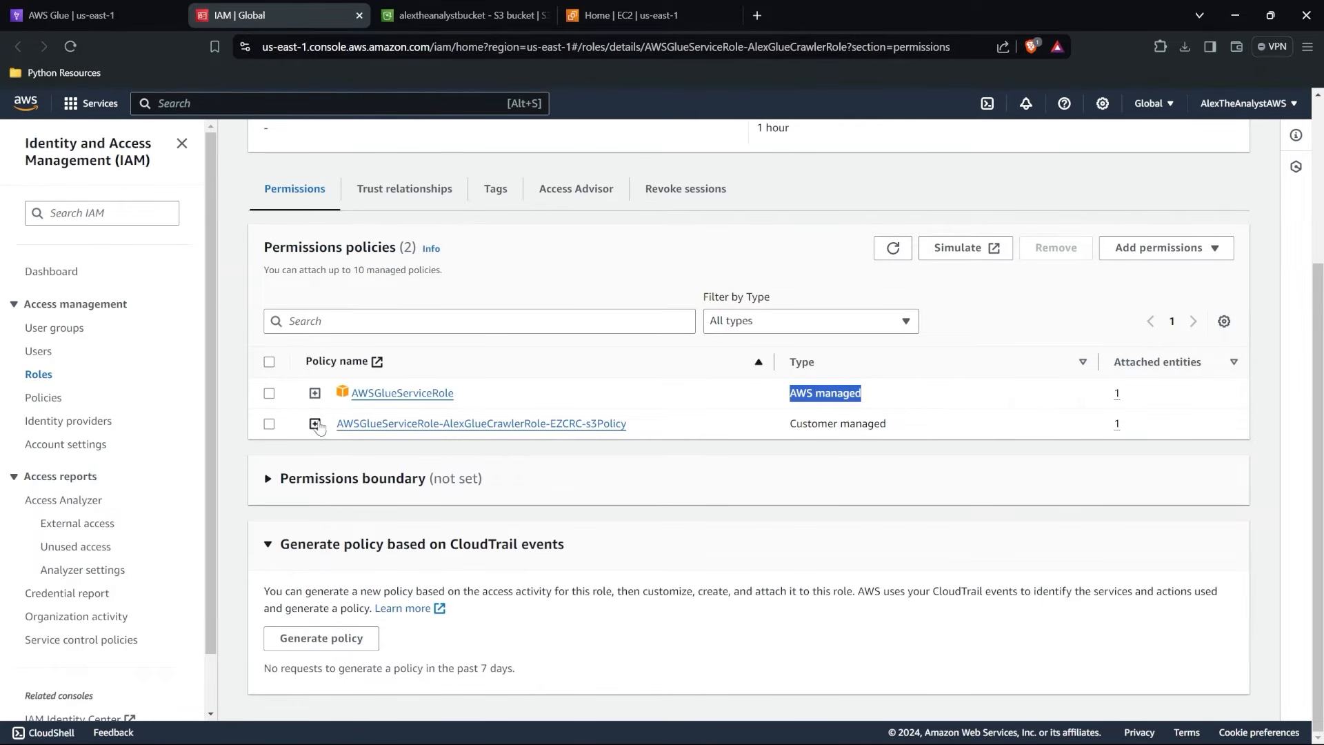
{"action": "left_click", "coordinate": [314, 392]}
{"action": "scroll", "coordinate": [511, 483], "scroll_direction": "down", "scroll_amount": 3}
{"action": "scroll", "coordinate": [560, 366], "scroll_direction": "down", "scroll_amount": 2}
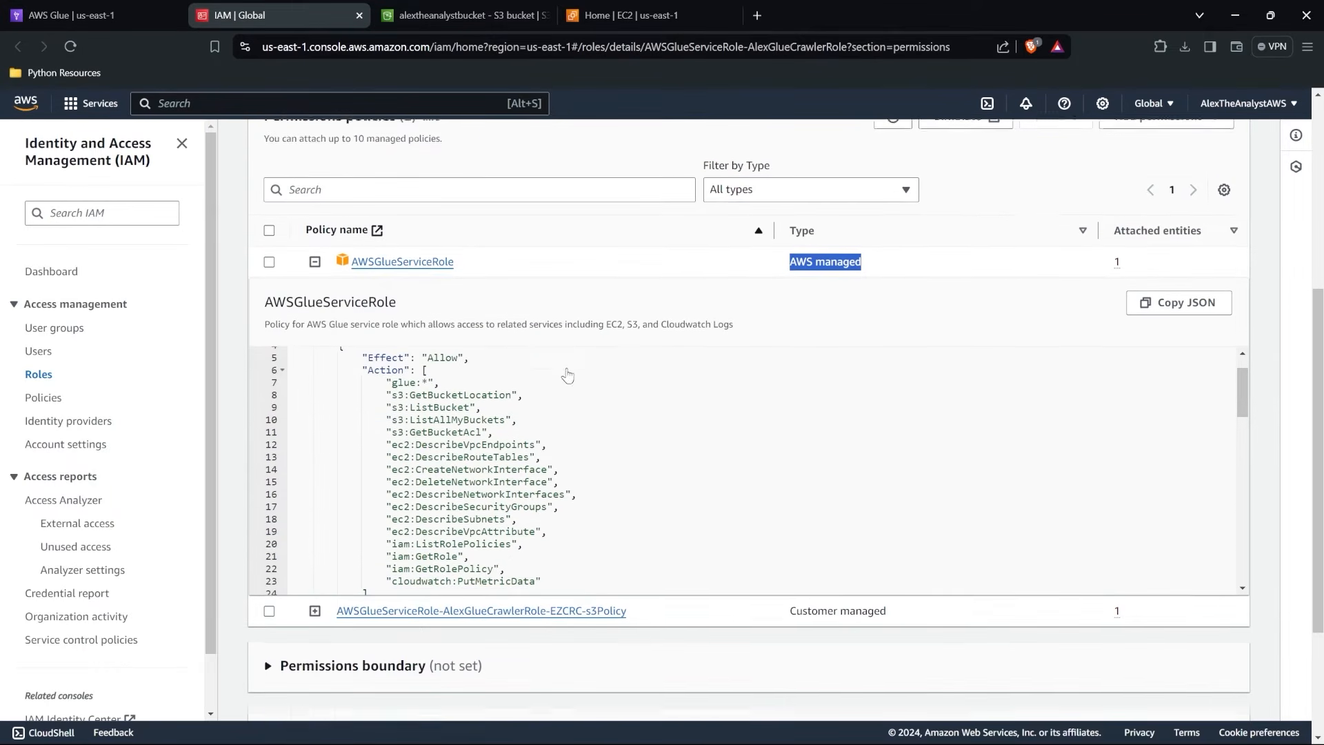
{"action": "scroll", "coordinate": [580, 421], "scroll_direction": "down", "scroll_amount": 1}
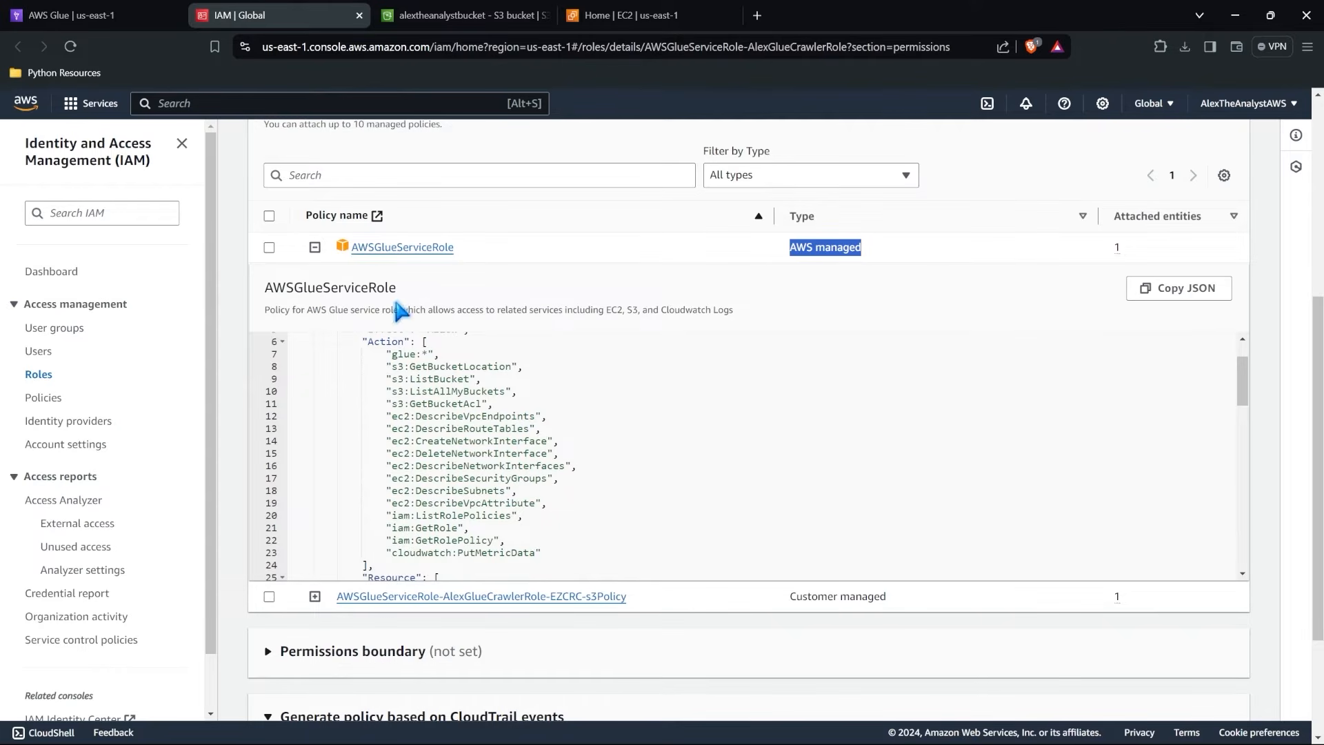
{"action": "scroll", "coordinate": [529, 427], "scroll_direction": "down", "scroll_amount": 1}
{"action": "scroll", "coordinate": [529, 427], "scroll_direction": "down", "scroll_amount": 3}
{"action": "scroll", "coordinate": [476, 421], "scroll_direction": "up", "scroll_amount": 3}
{"action": "scroll", "coordinate": [463, 417], "scroll_direction": "up", "scroll_amount": 1}
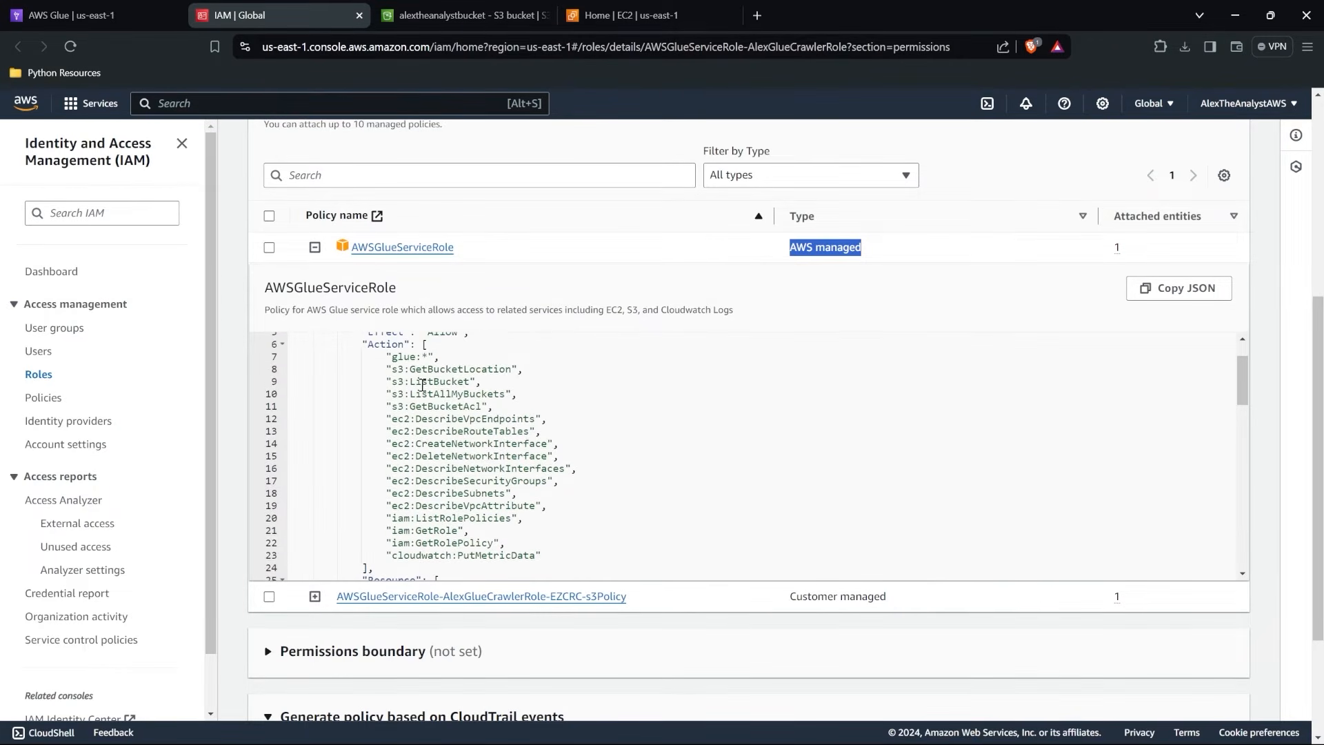
{"action": "scroll", "coordinate": [461, 471], "scroll_direction": "down", "scroll_amount": 5}
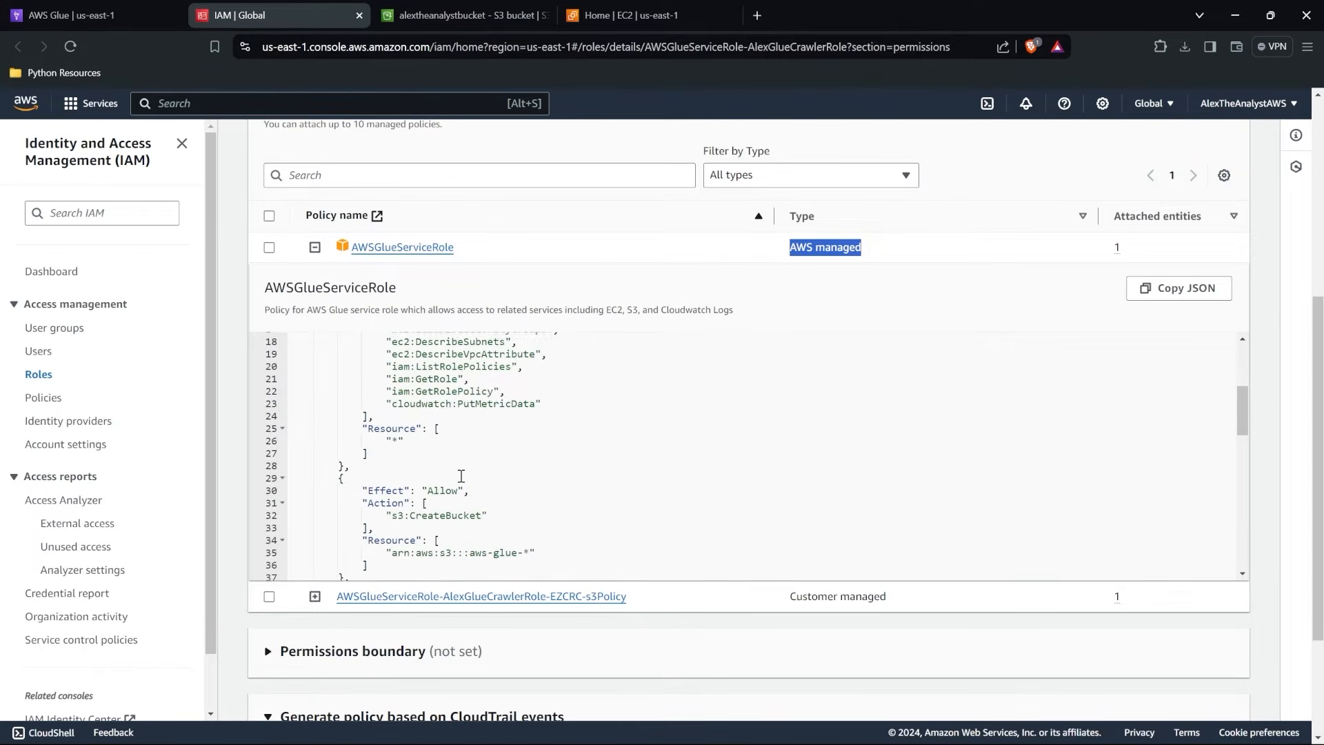
{"action": "scroll", "coordinate": [461, 476], "scroll_direction": "down", "scroll_amount": 3}
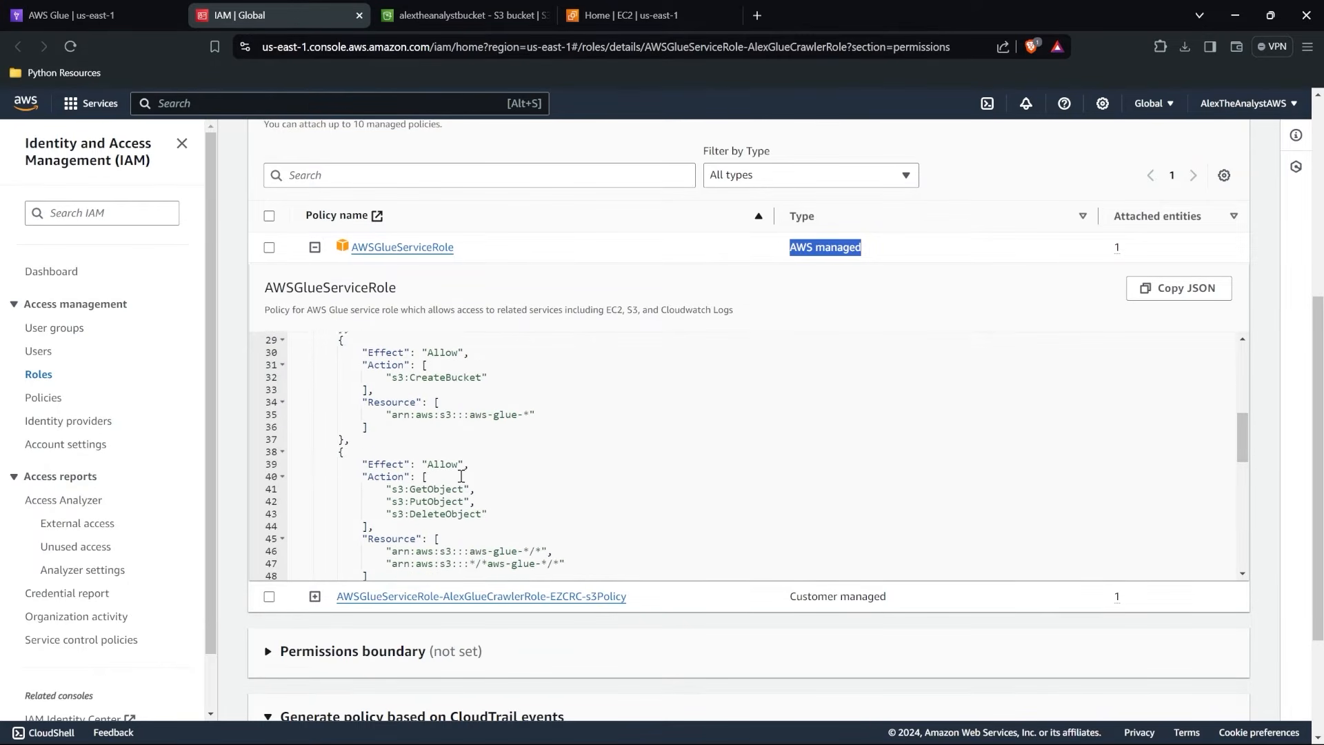
{"action": "scroll", "coordinate": [466, 457], "scroll_direction": "down", "scroll_amount": 4}
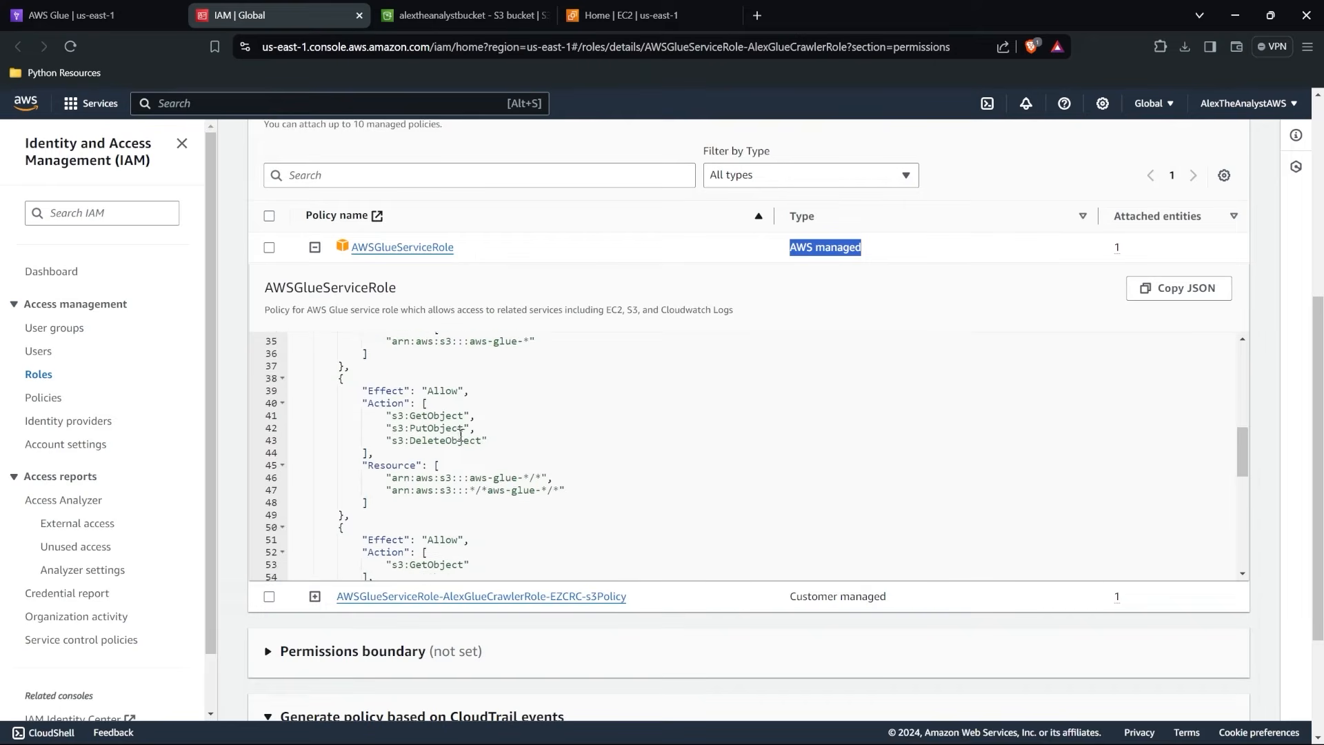
{"action": "scroll", "coordinate": [459, 437], "scroll_direction": "down", "scroll_amount": 8}
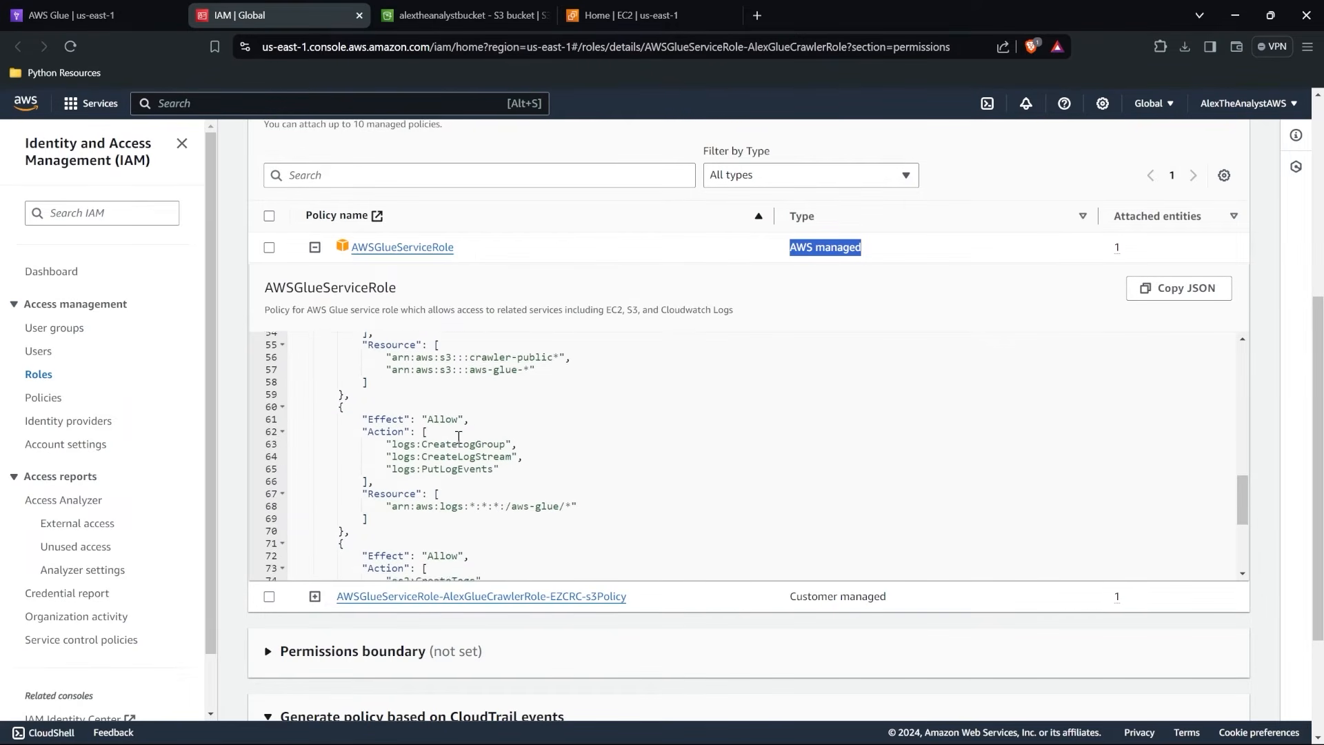
Examine the remaining logging and EC2 tagging permissions in the AWSGlueServiceRole JSON and collapse the policy.
{"action": "scroll", "coordinate": [459, 437], "scroll_direction": "down", "scroll_amount": 4}
{"action": "scroll", "coordinate": [459, 437], "scroll_direction": "up", "scroll_amount": 15}
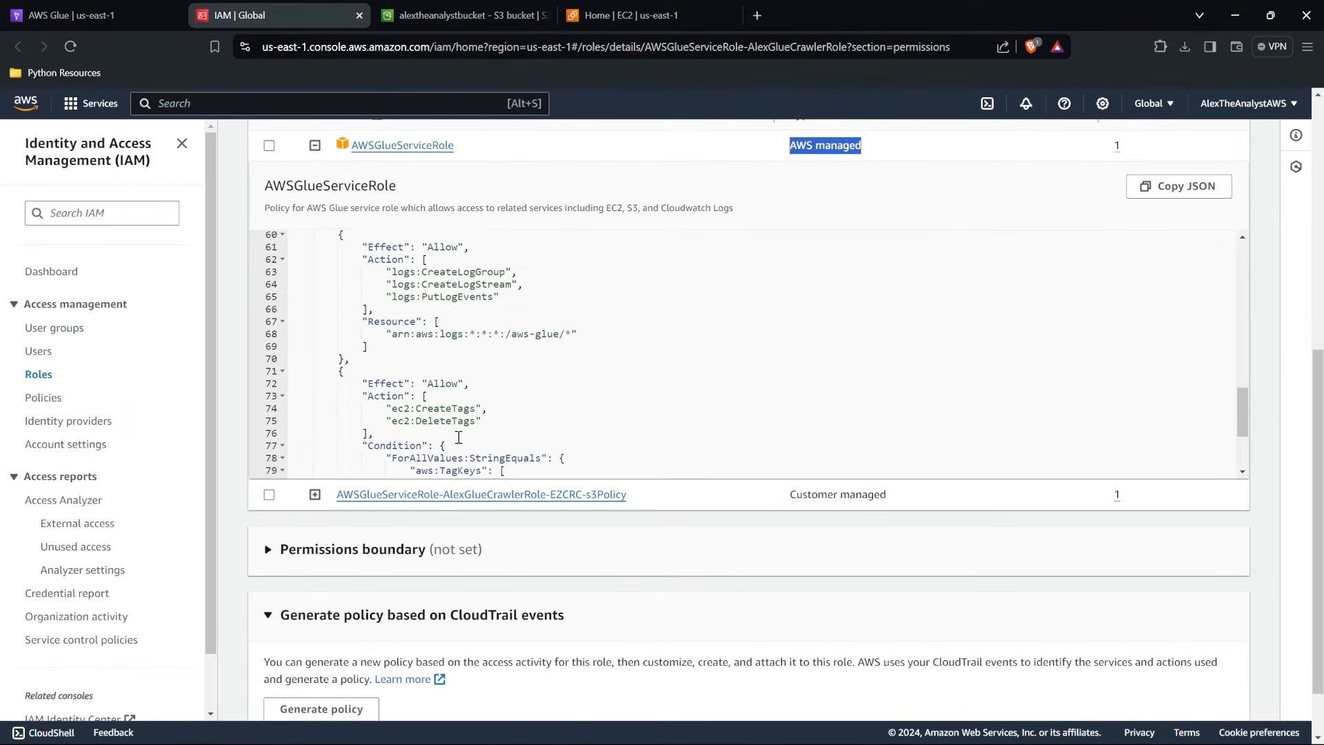
{"action": "scroll", "coordinate": [458, 437], "scroll_direction": "up", "scroll_amount": 10}
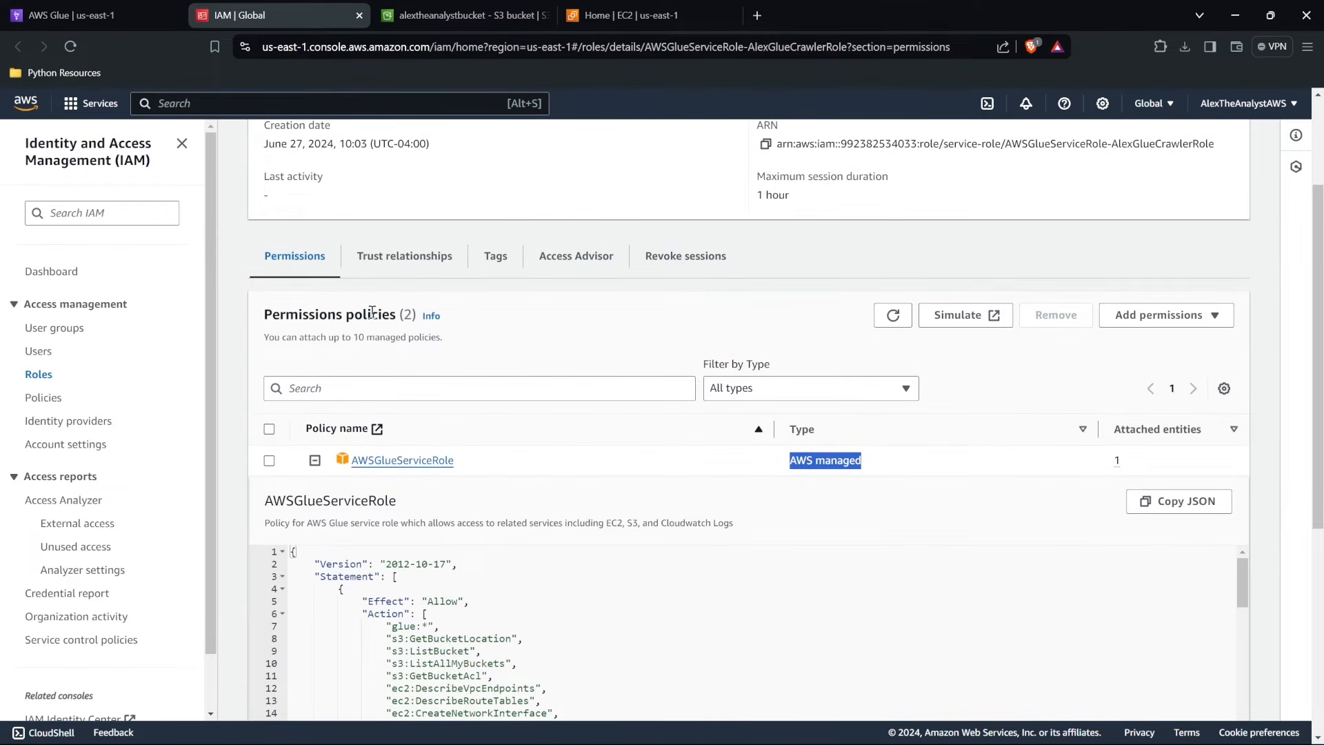
{"action": "left_click", "coordinate": [315, 461]}
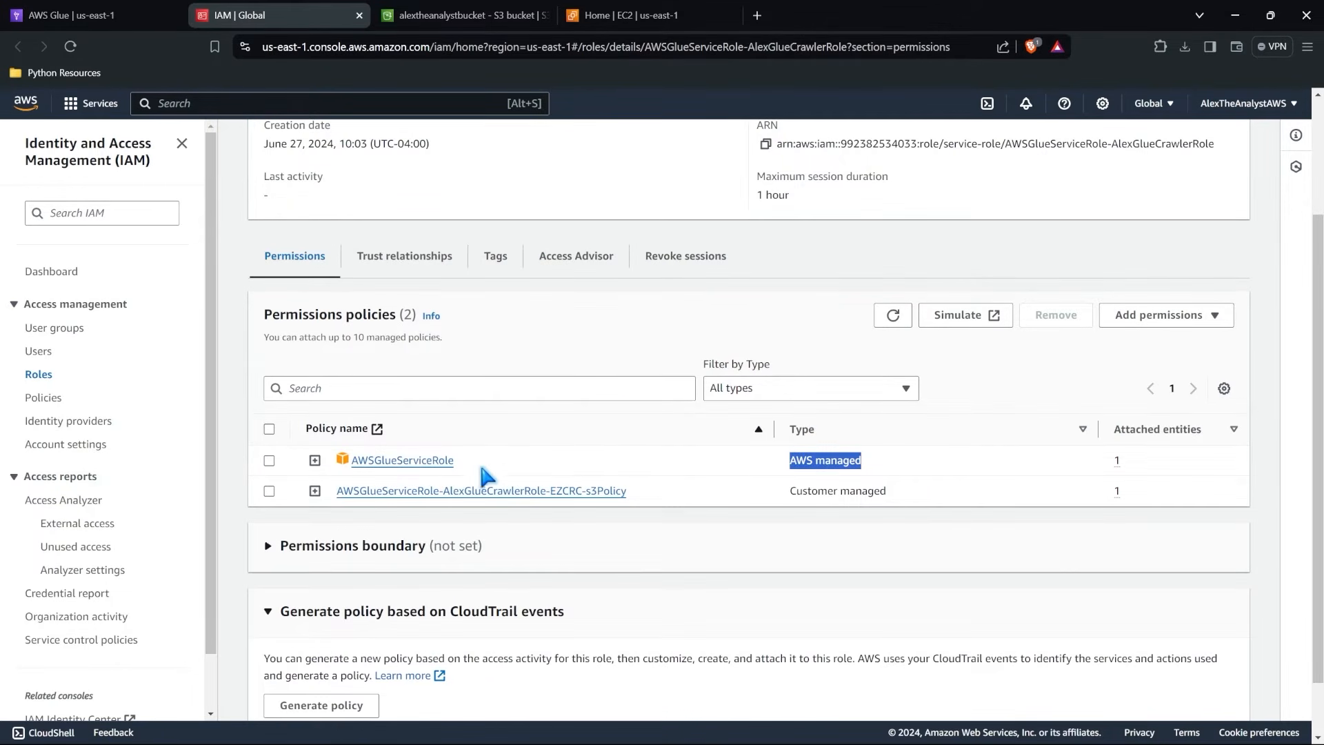
{"action": "scroll", "coordinate": [611, 405], "scroll_direction": "up", "scroll_amount": 3}
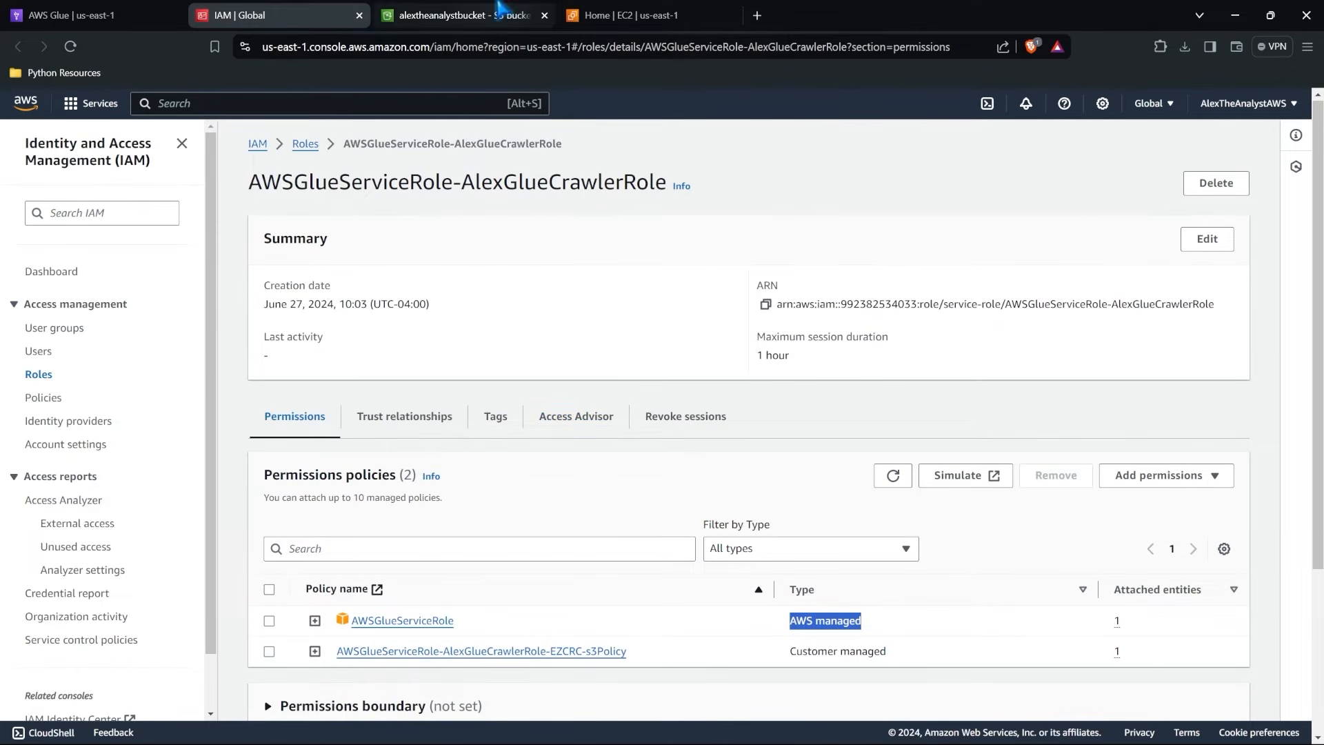
Close the IAM role page and continue the crawler setup with the new role to the output and scheduling settings.
{"action": "left_click", "coordinate": [76, 15]}
{"action": "left_click", "coordinate": [359, 15]}
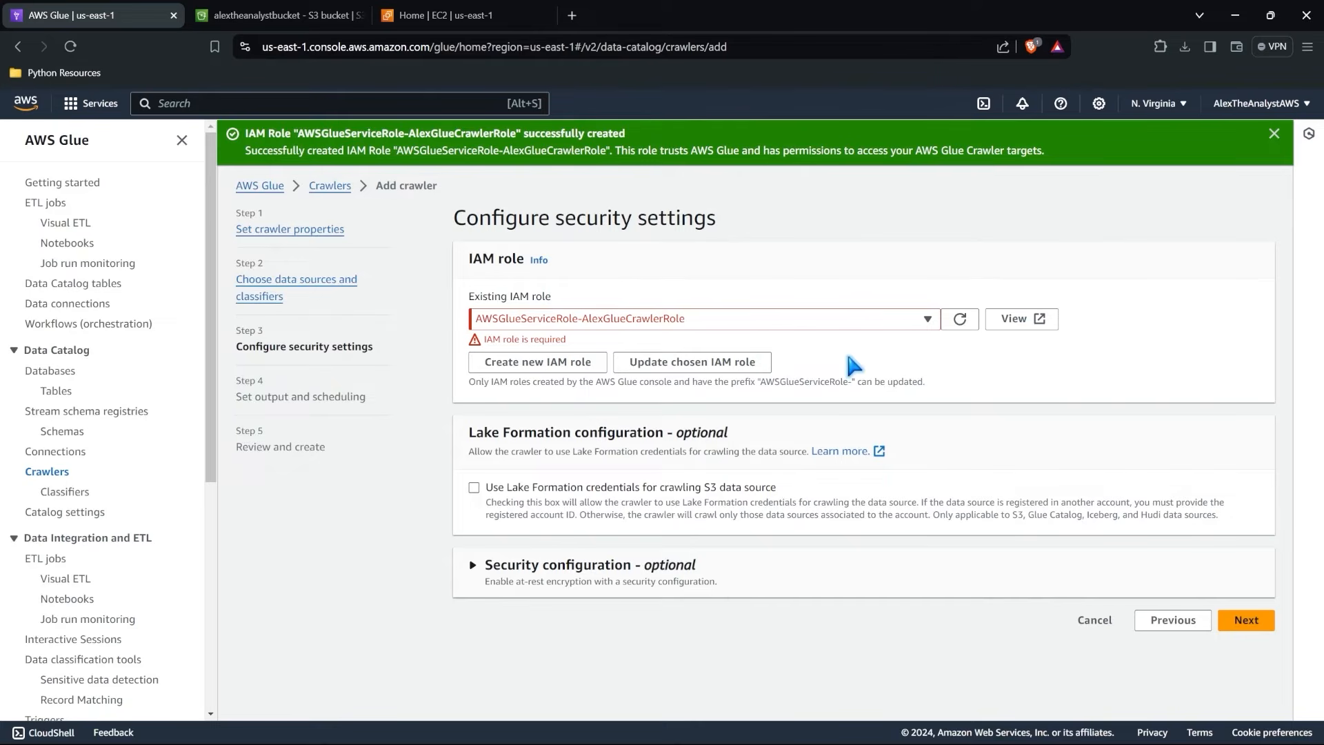
{"action": "left_click", "coordinate": [1253, 623]}
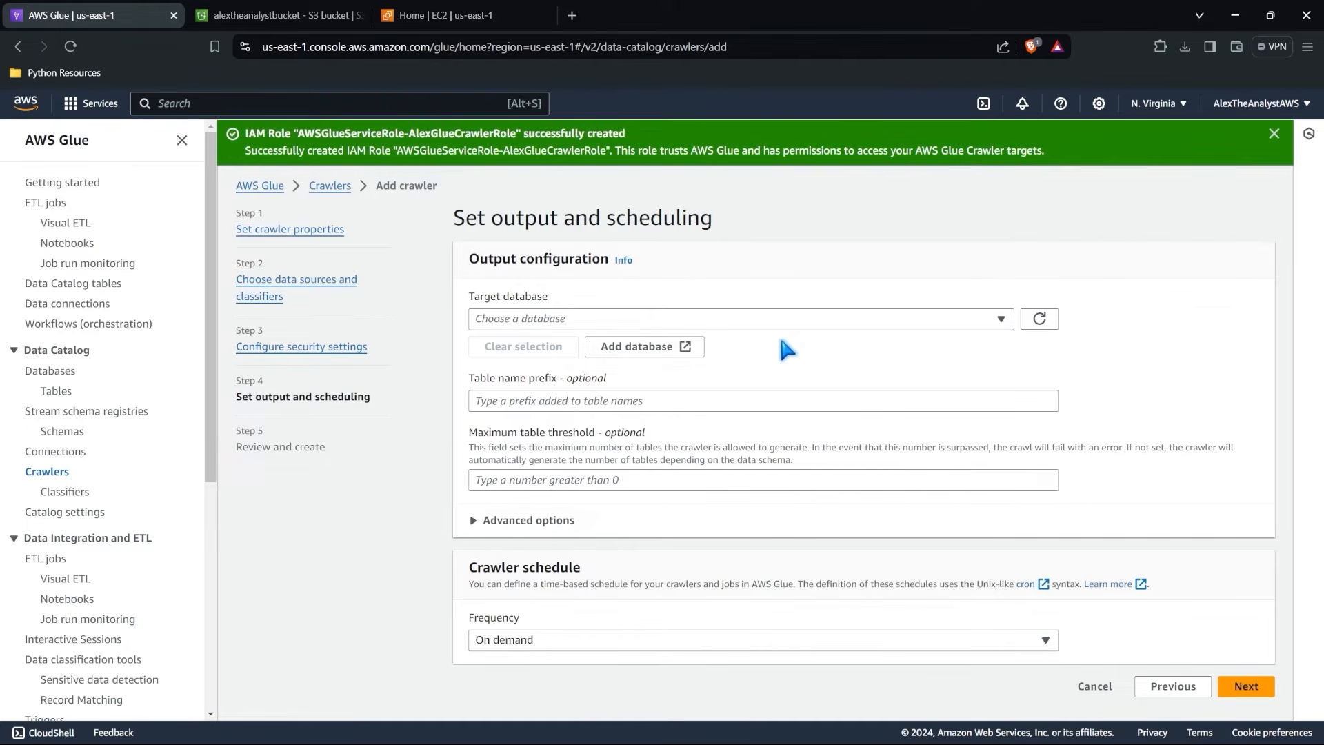
Set the crawler's target database to healthcaredata and its table name prefix to "crawler".
{"action": "left_click", "coordinate": [747, 316]}
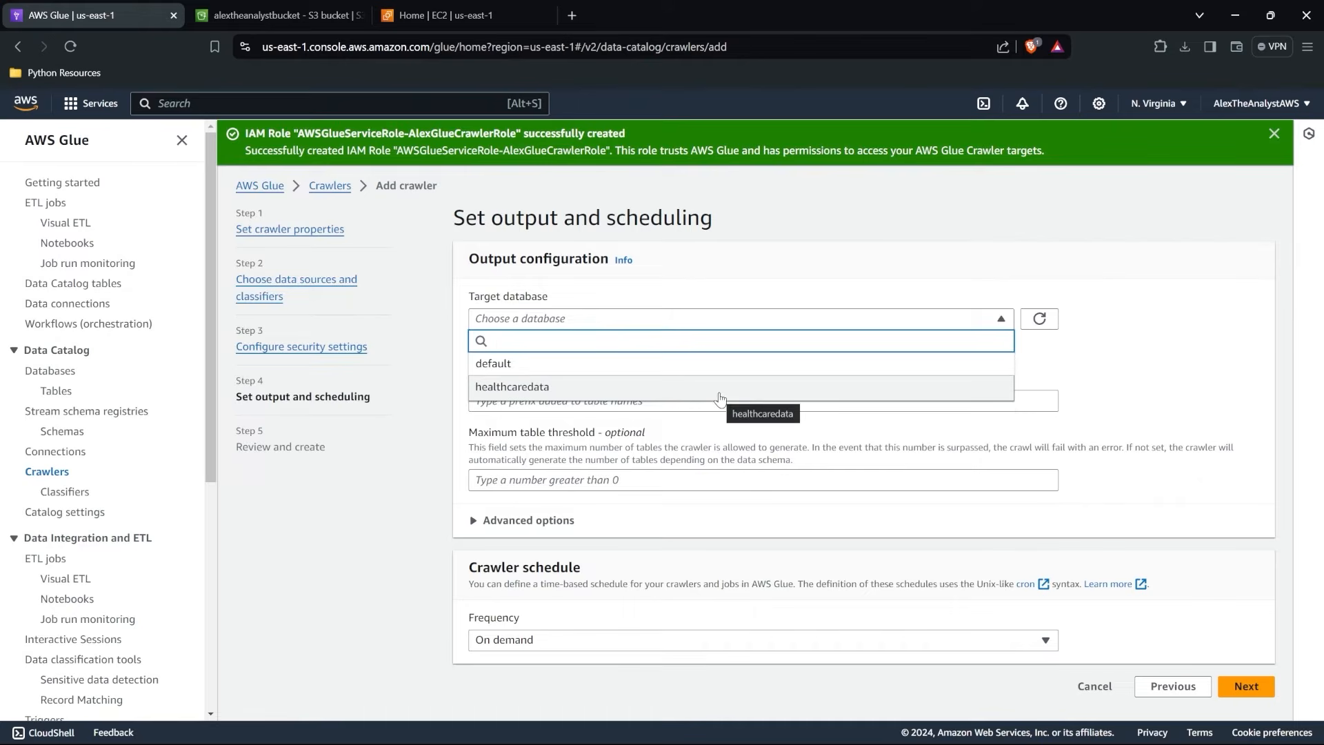
{"action": "left_click", "coordinate": [720, 398]}
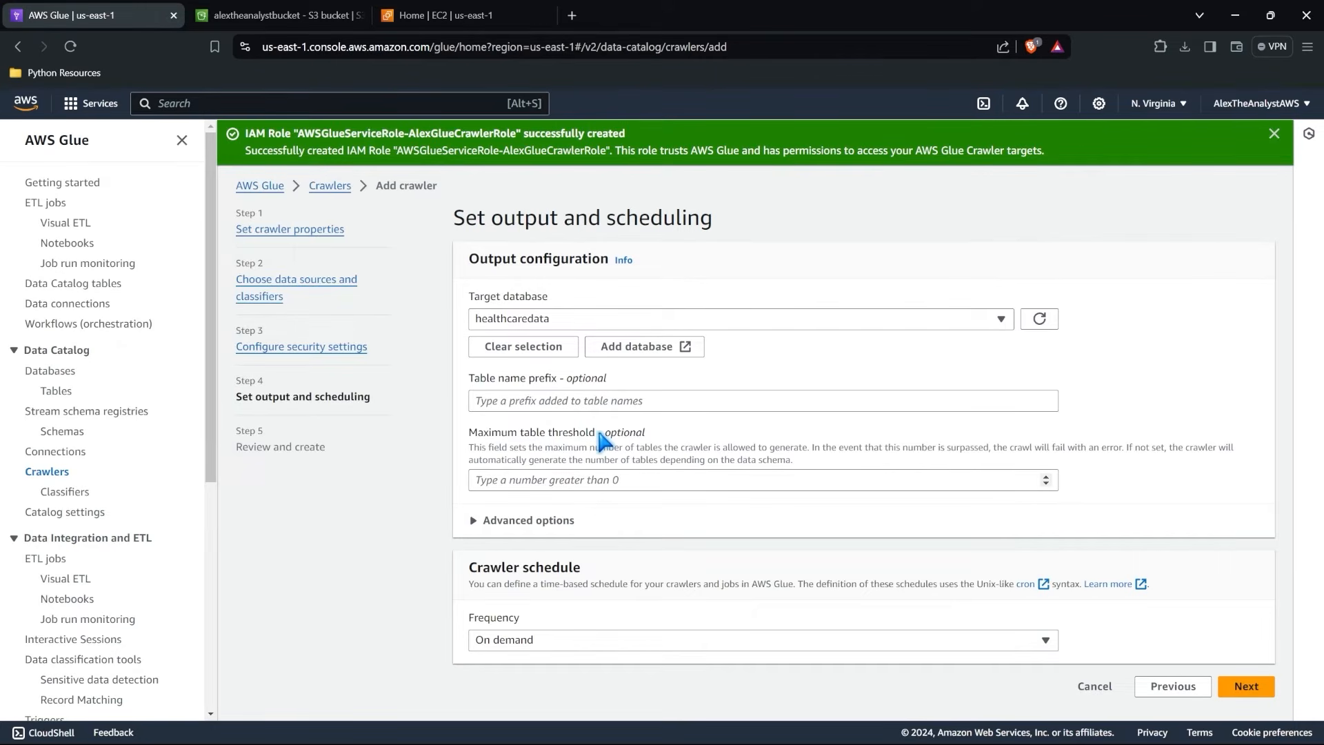
{"action": "left_click", "coordinate": [635, 399]}
{"action": "type", "text": "crawler"}
{"action": "left_click", "coordinate": [682, 428]}
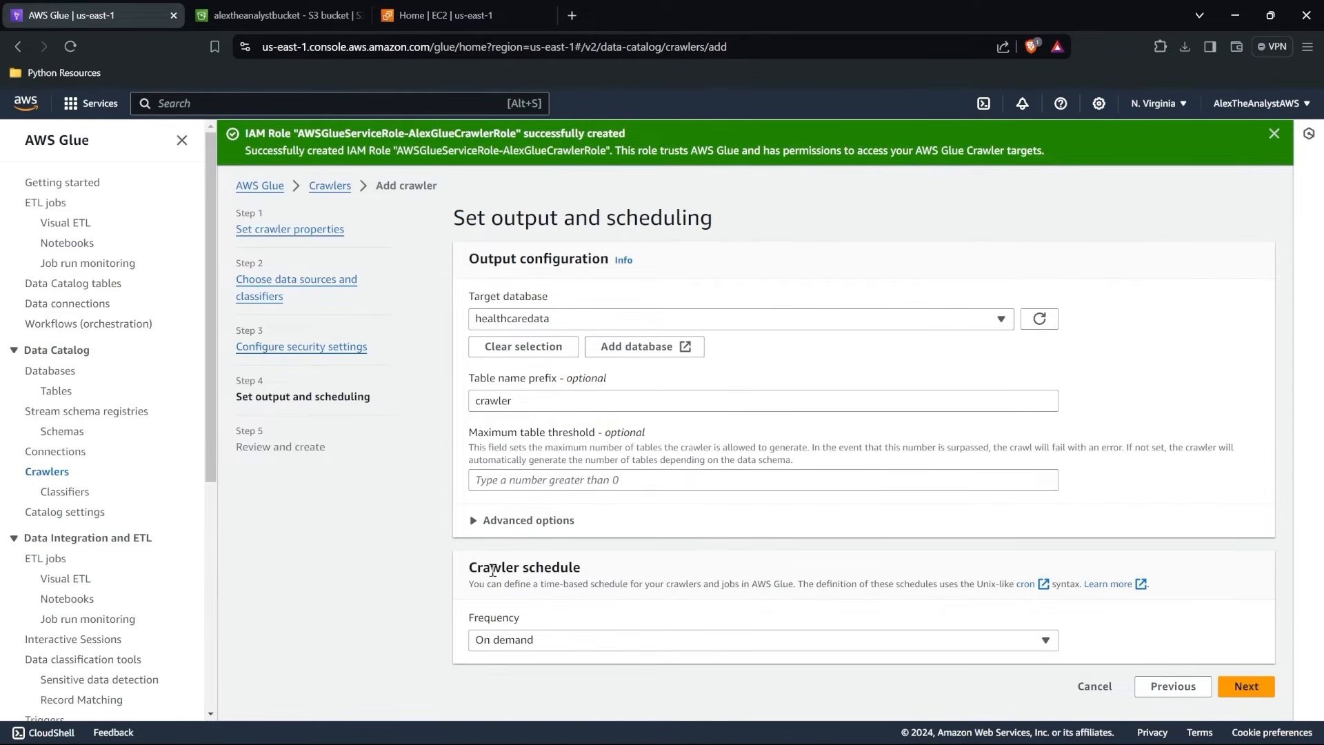
Review the schedule frequencies, keep On demand, and create the crawler after checking its settings summary.
{"action": "left_click", "coordinate": [910, 642]}
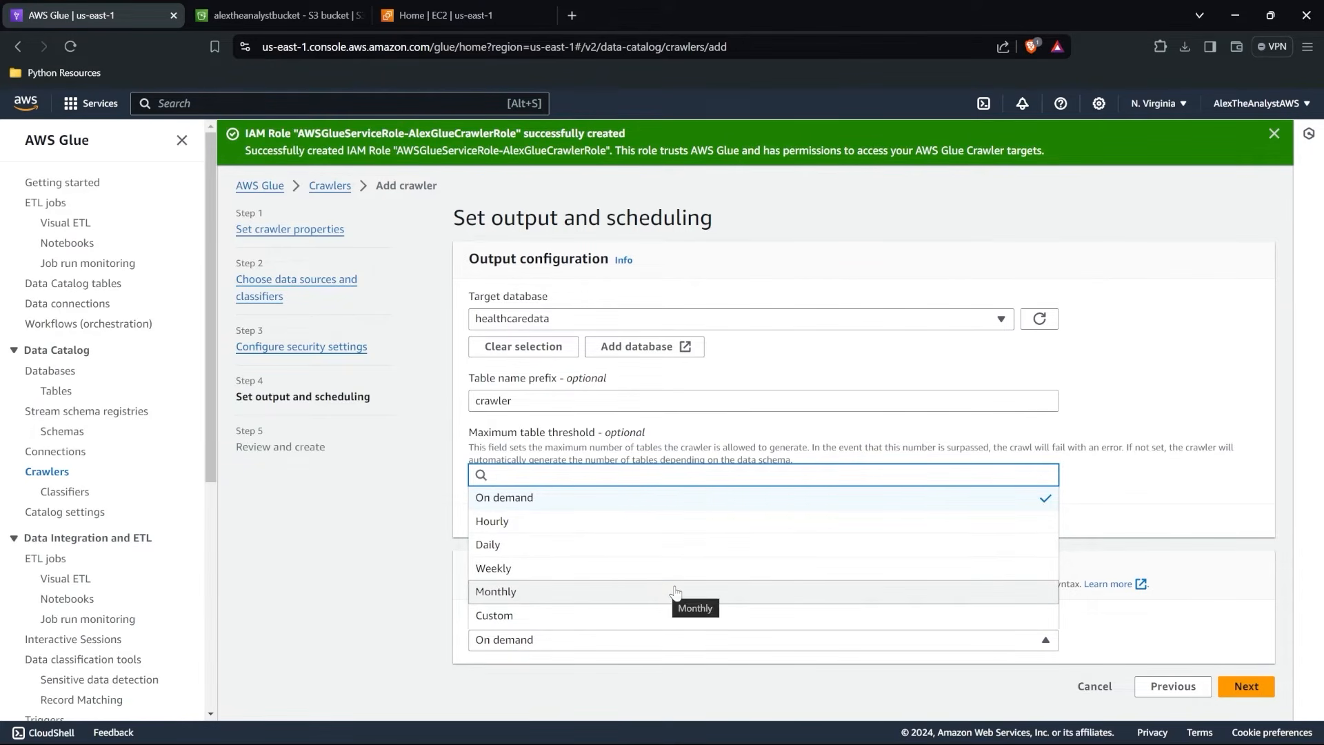
{"action": "left_click", "coordinate": [1161, 542]}
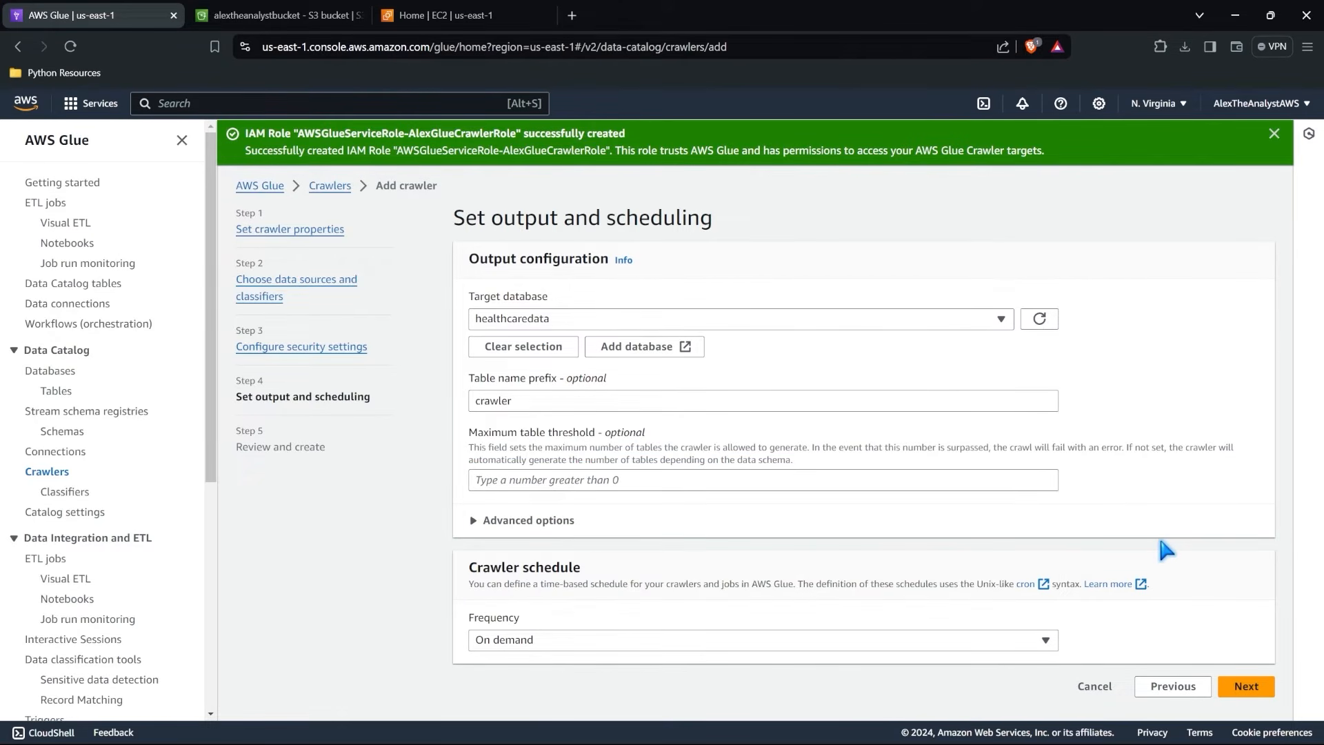
{"action": "left_click", "coordinate": [1247, 686]}
{"action": "scroll", "coordinate": [1156, 512], "scroll_direction": "down", "scroll_amount": 3}
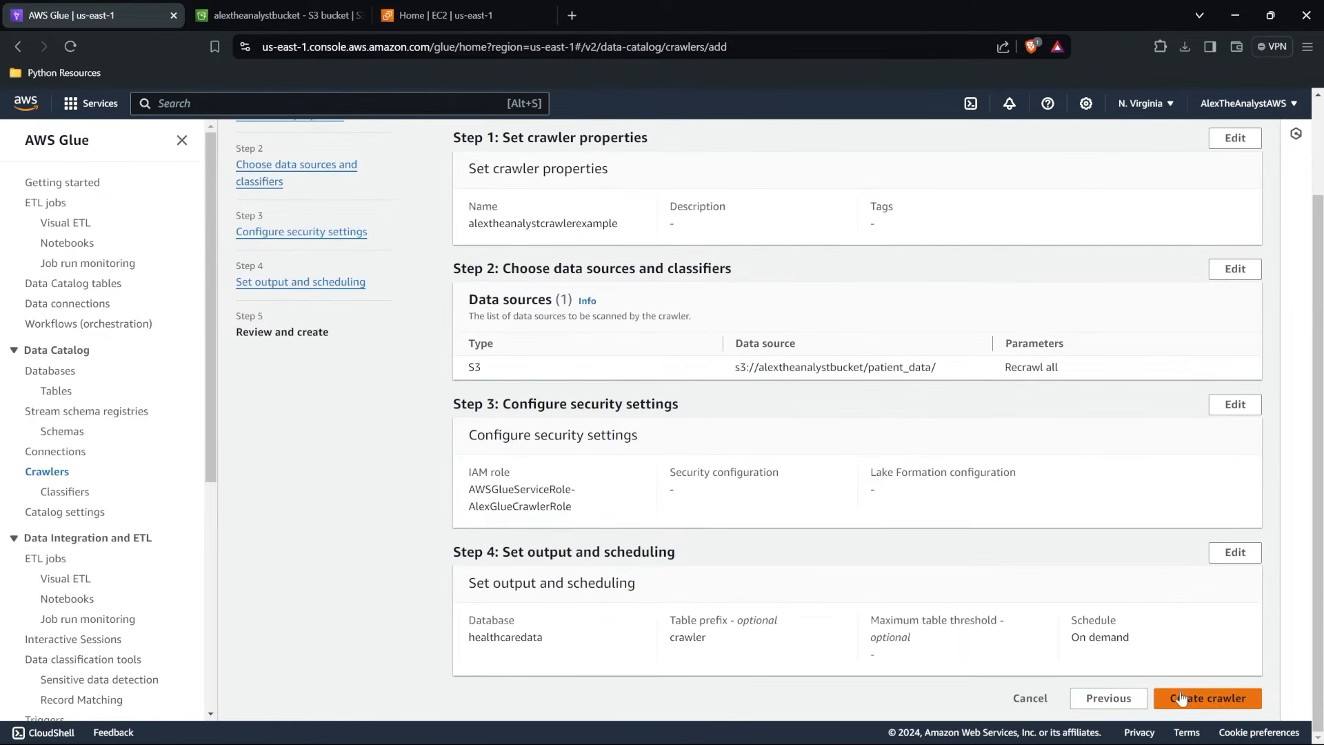
{"action": "left_click", "coordinate": [1210, 700]}
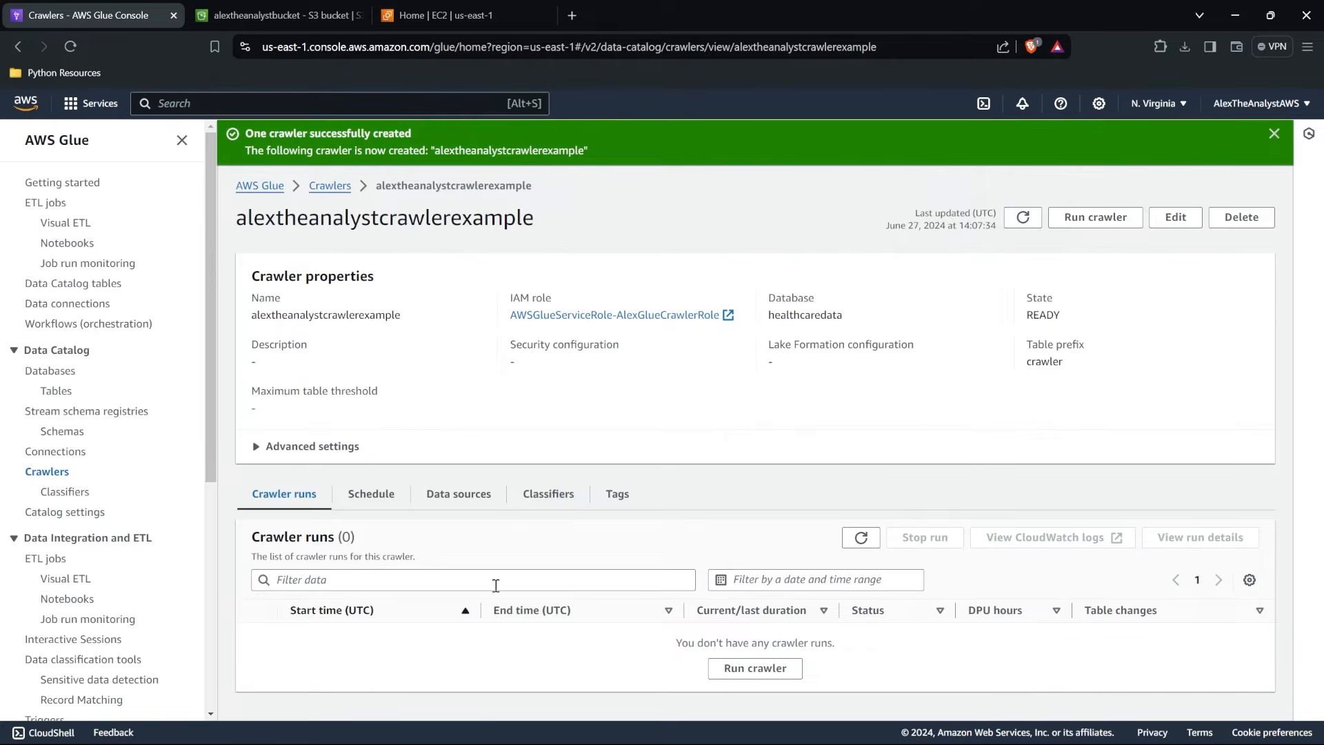
Run the new crawler and refresh the Data Catalog tables list after the run completes.
{"action": "left_click", "coordinate": [759, 672]}
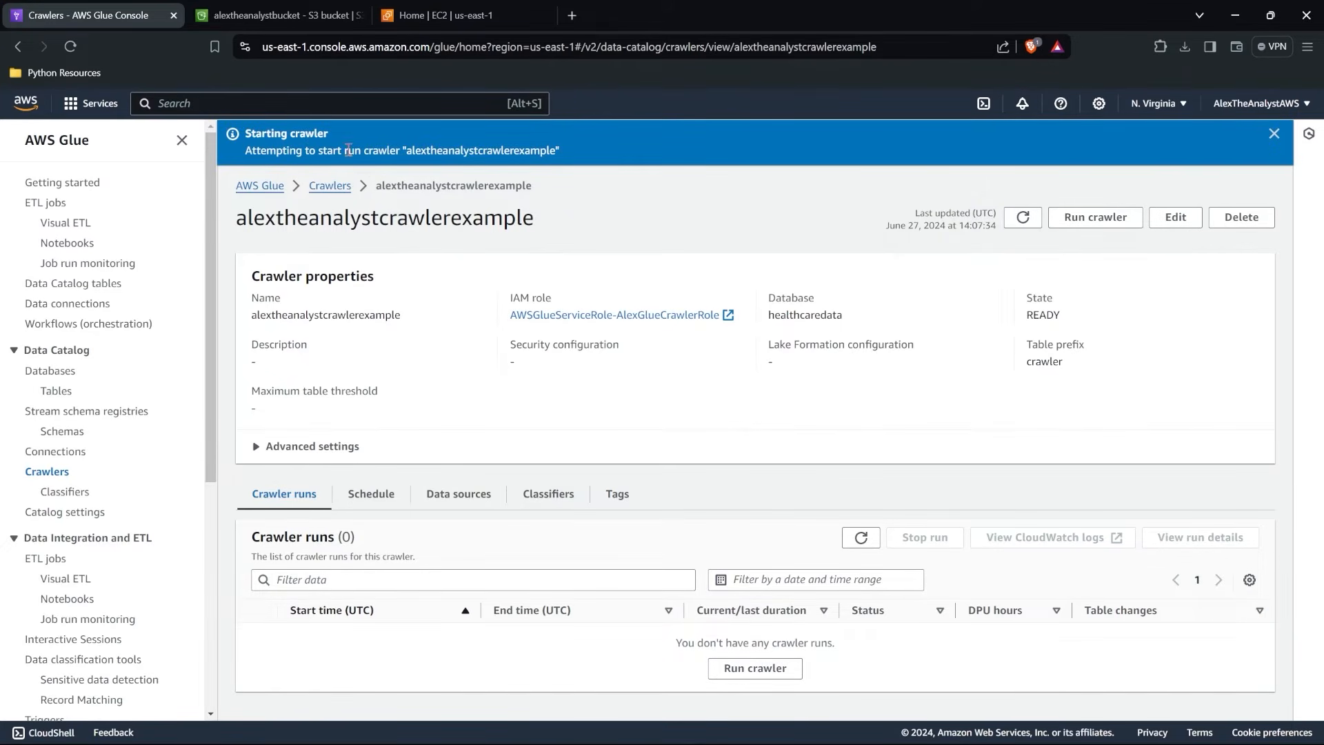
{"action": "left_click_drag", "start_coordinate": [235, 226], "coordinate": [532, 230]}
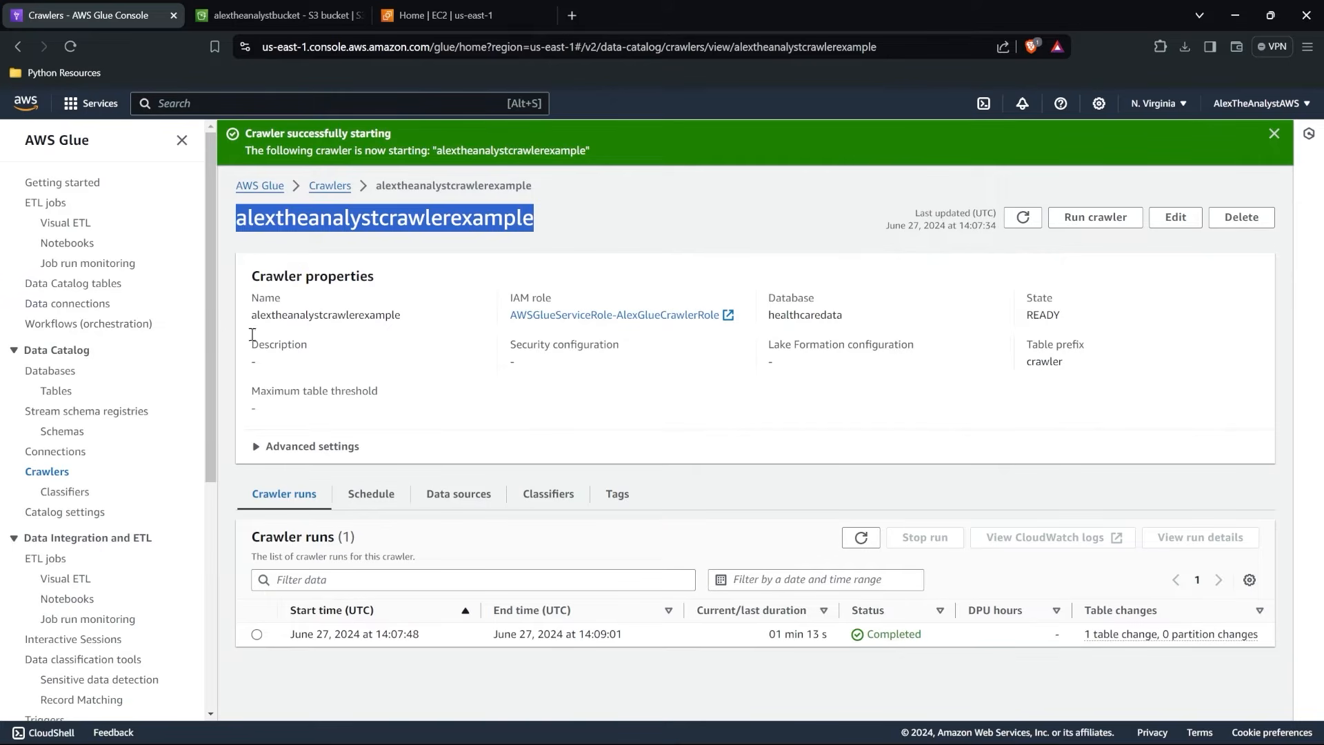
{"action": "left_click", "coordinate": [85, 286]}
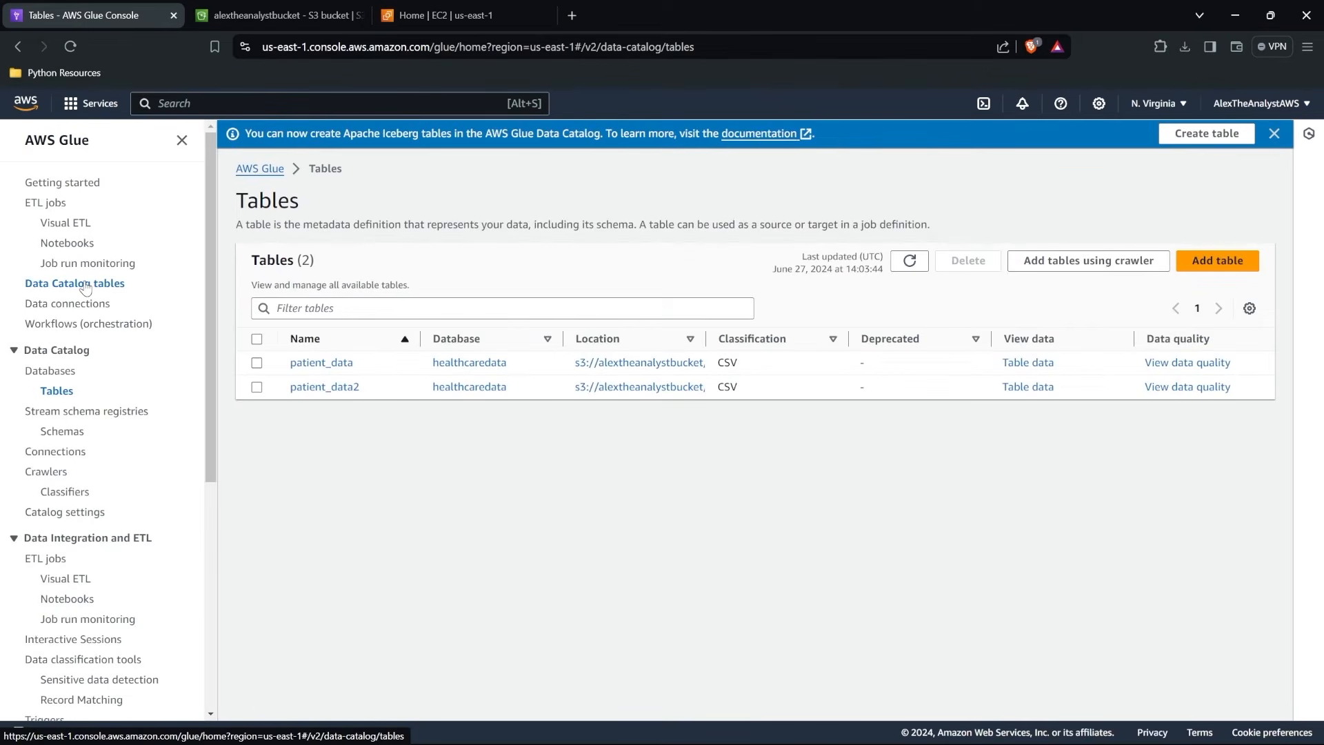
{"action": "left_click", "coordinate": [900, 265]}
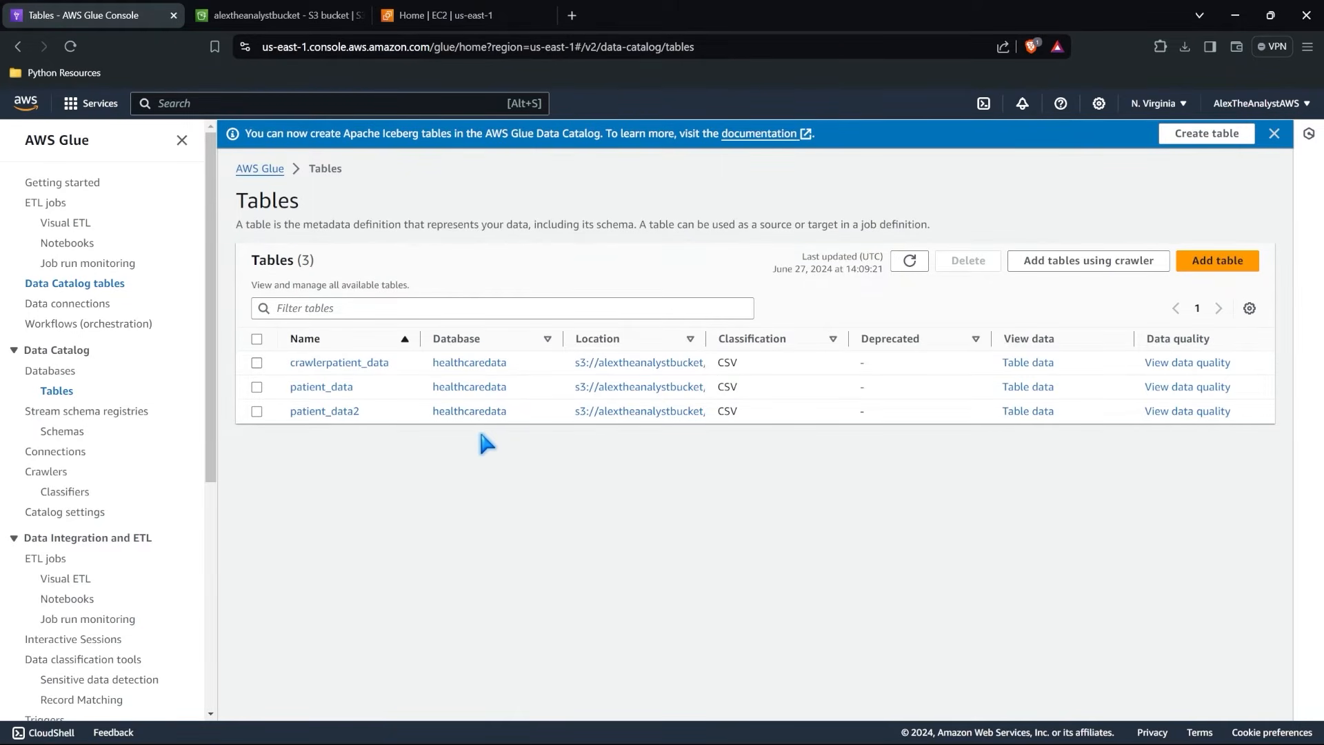
Duplicate the Glue tables page in a new browser tab and open the Athena query editor there.
{"action": "right_click", "coordinate": [114, 13]}
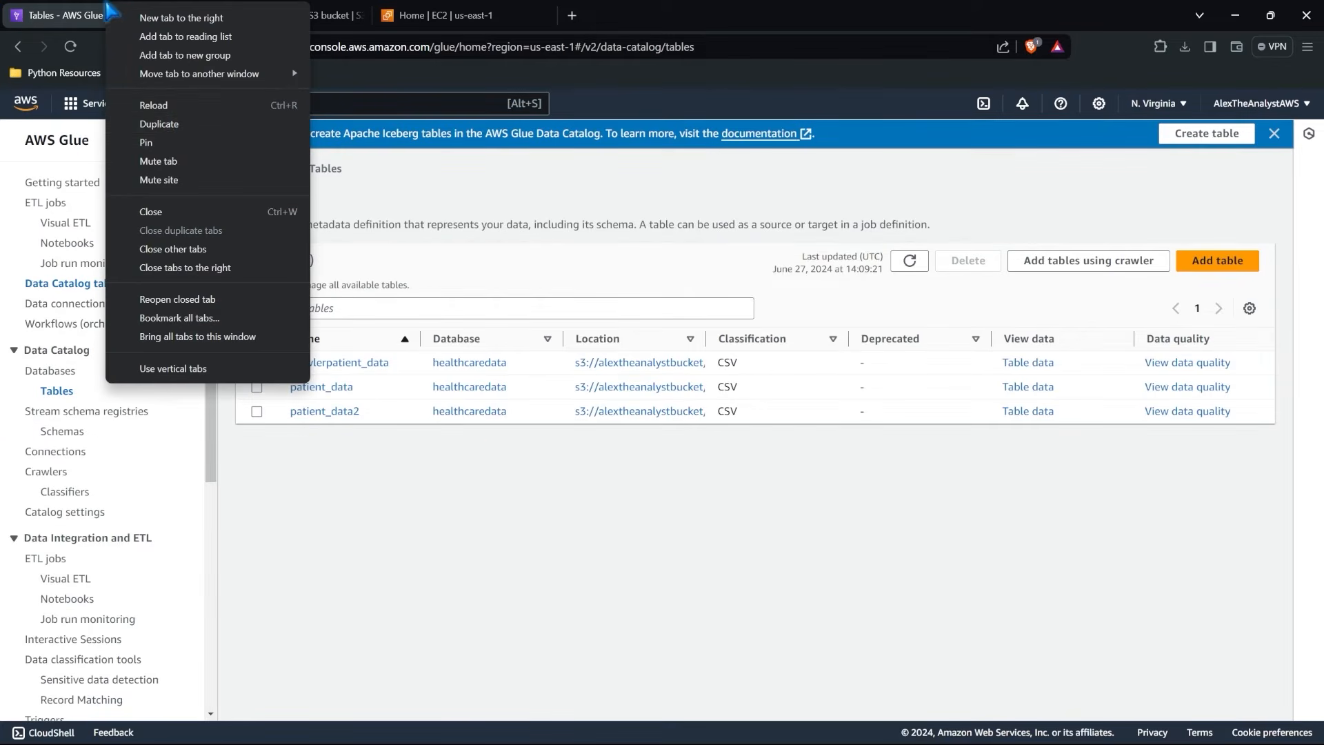
{"action": "left_click", "coordinate": [183, 126]}
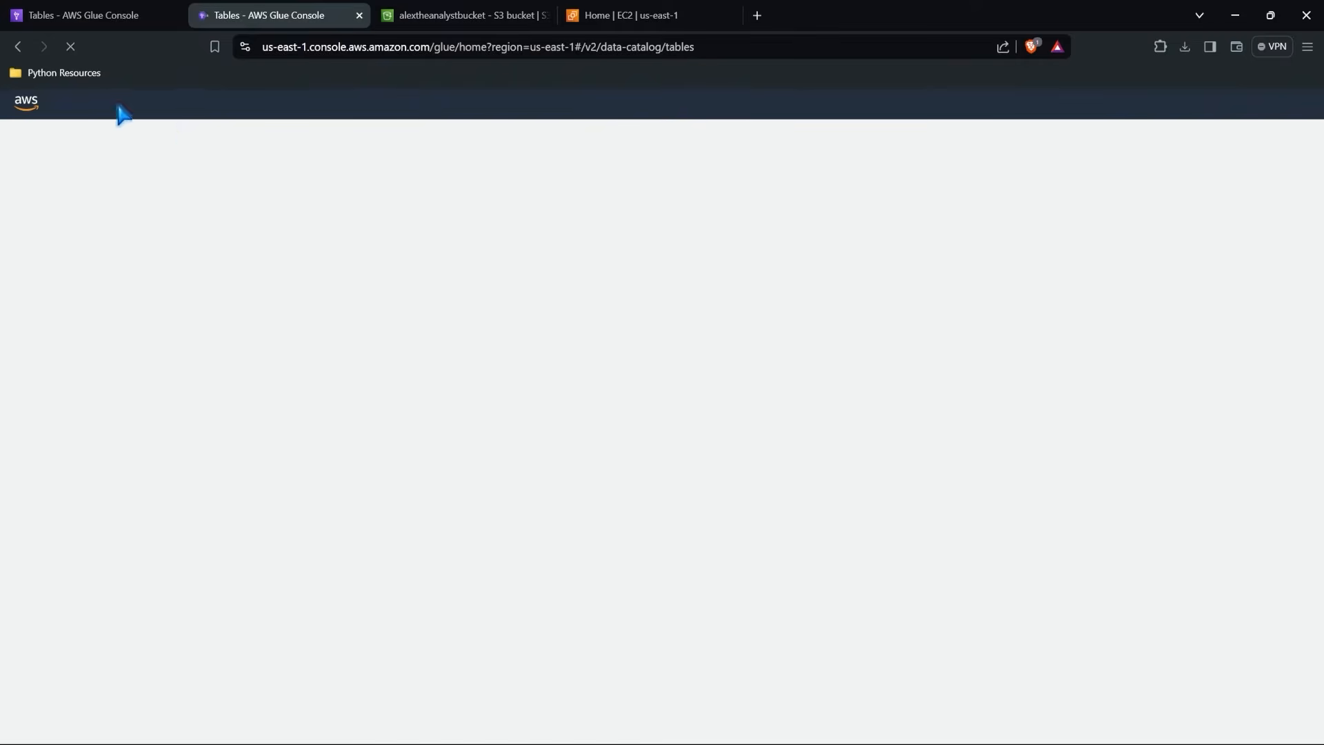
{"action": "left_click", "coordinate": [93, 109]}
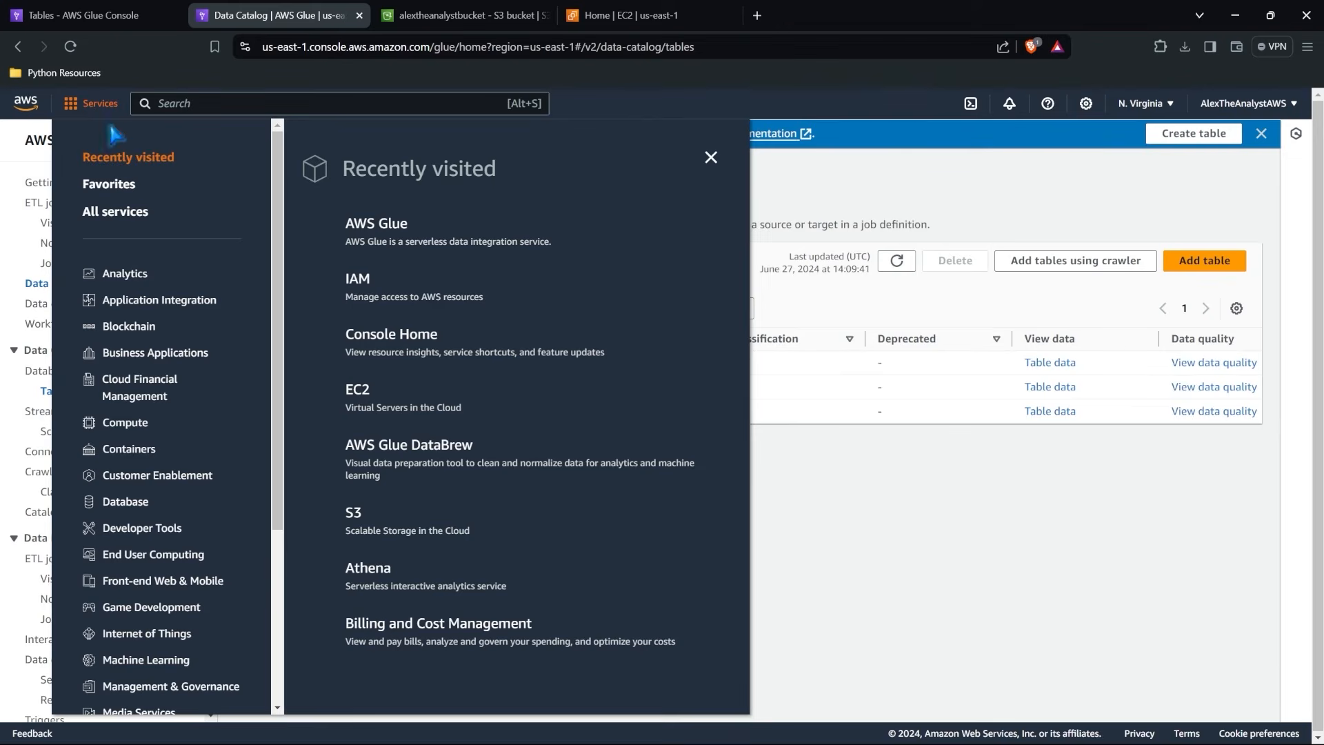
{"action": "left_click", "coordinate": [382, 571]}
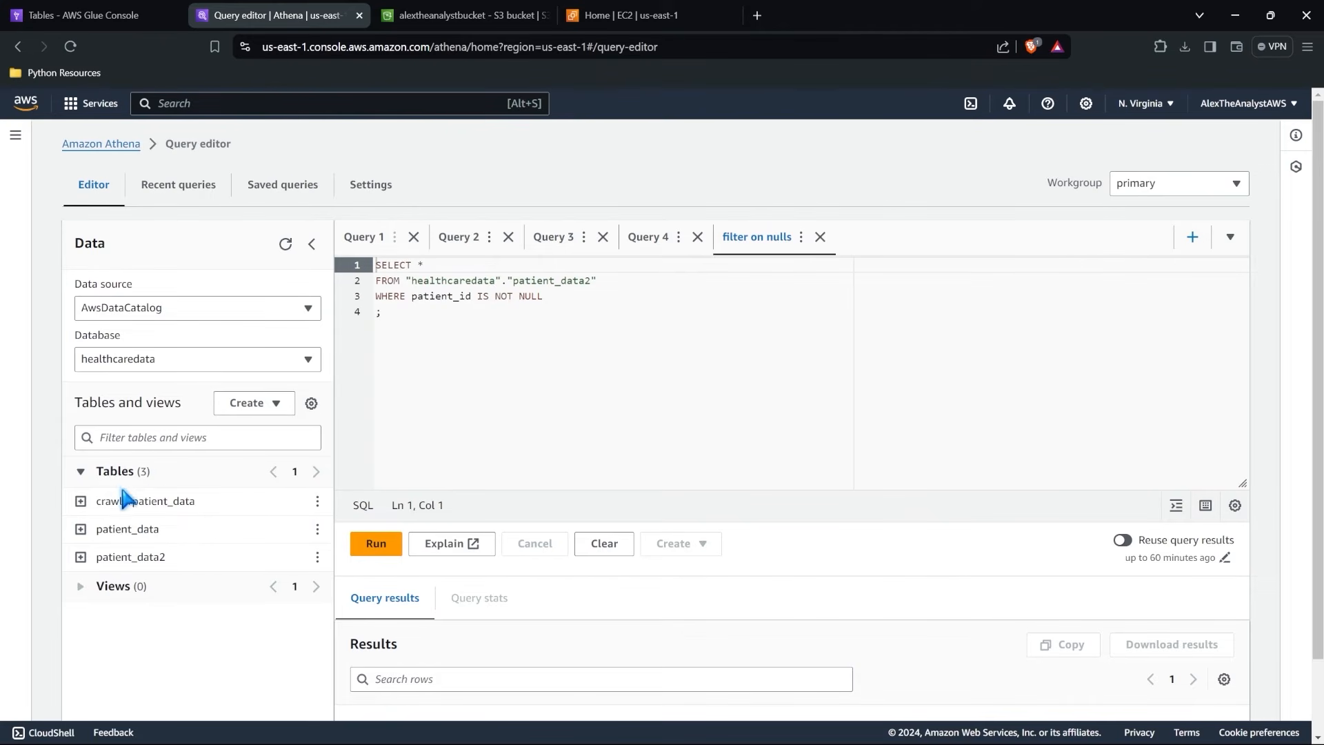
Preview the crawlerpatient_data table with a 10-row query and examine the returned patient records.
{"action": "left_click", "coordinate": [142, 502]}
{"action": "left_click", "coordinate": [317, 501]}
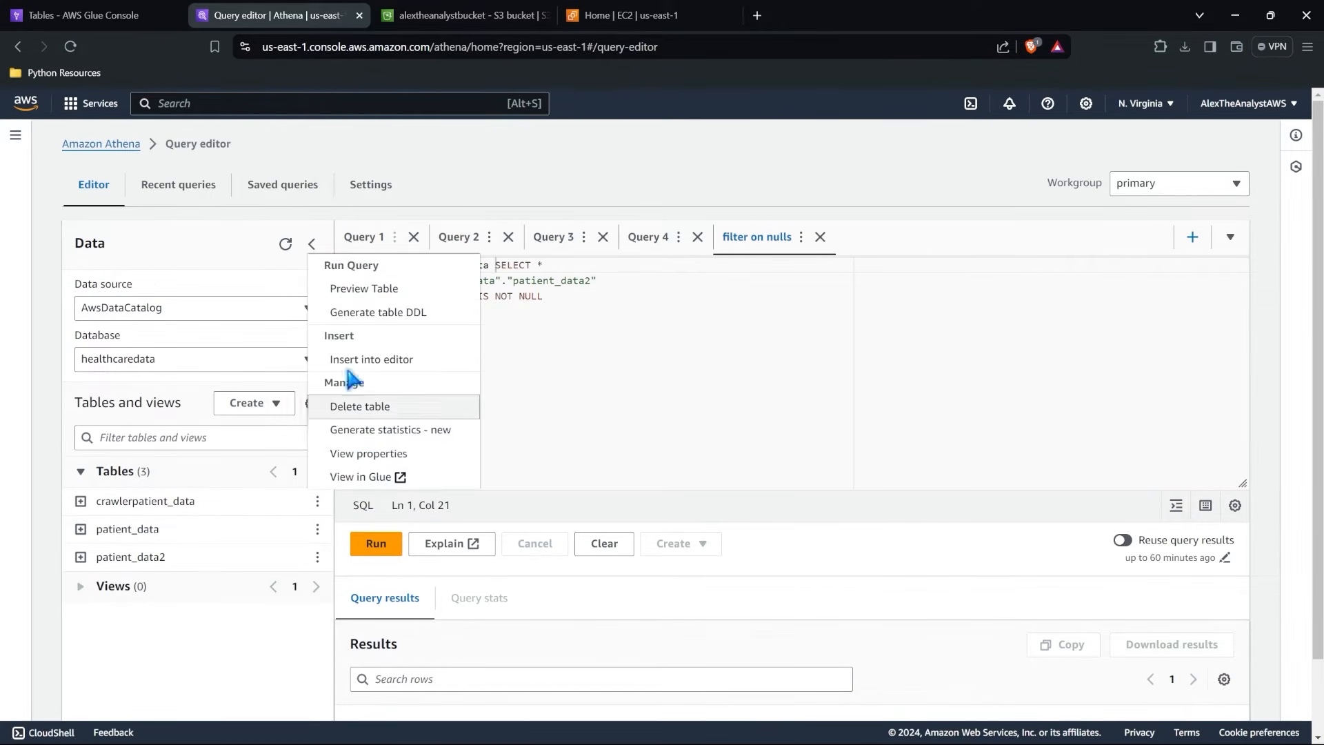
{"action": "left_click", "coordinate": [382, 287]}
{"action": "scroll", "coordinate": [630, 370], "scroll_direction": "down", "scroll_amount": 5}
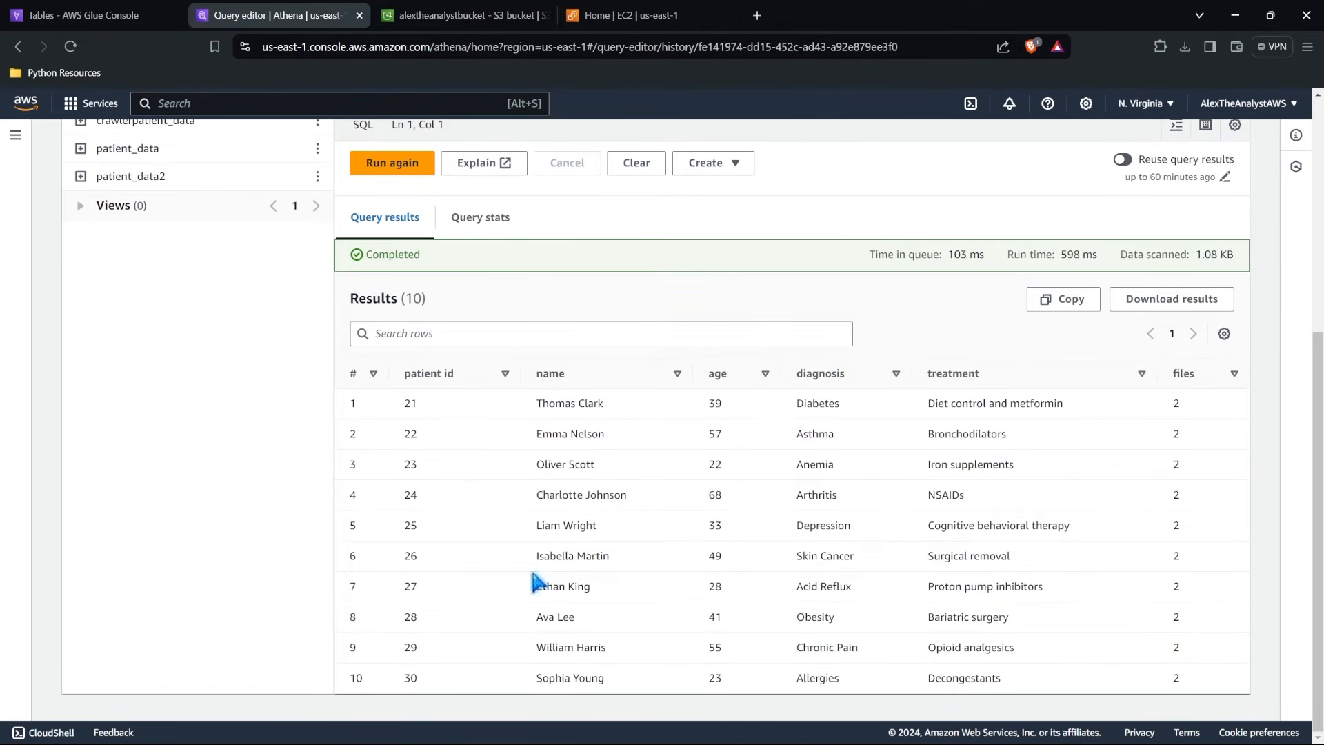
{"action": "scroll", "coordinate": [758, 433], "scroll_direction": "up", "scroll_amount": 5}
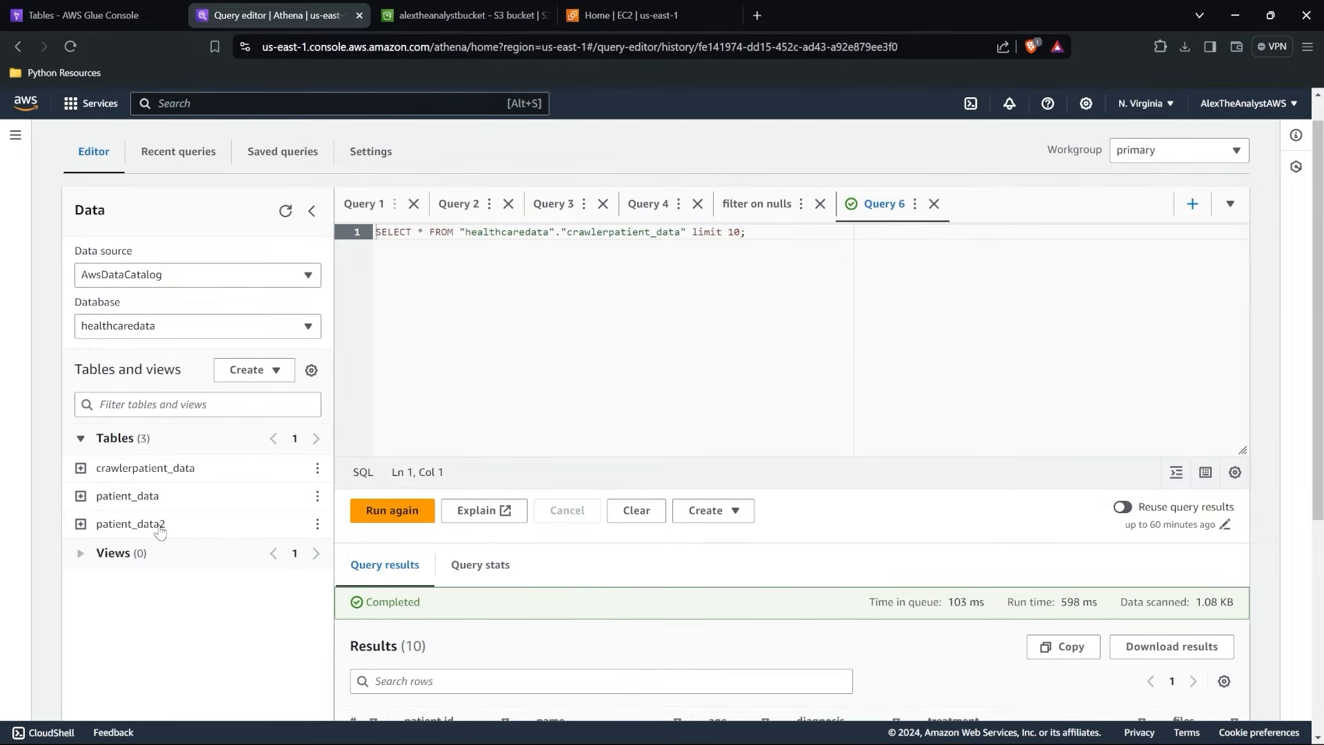
Open the creation options for tables and views in the Athena query editor.
{"action": "left_click", "coordinate": [262, 371]}
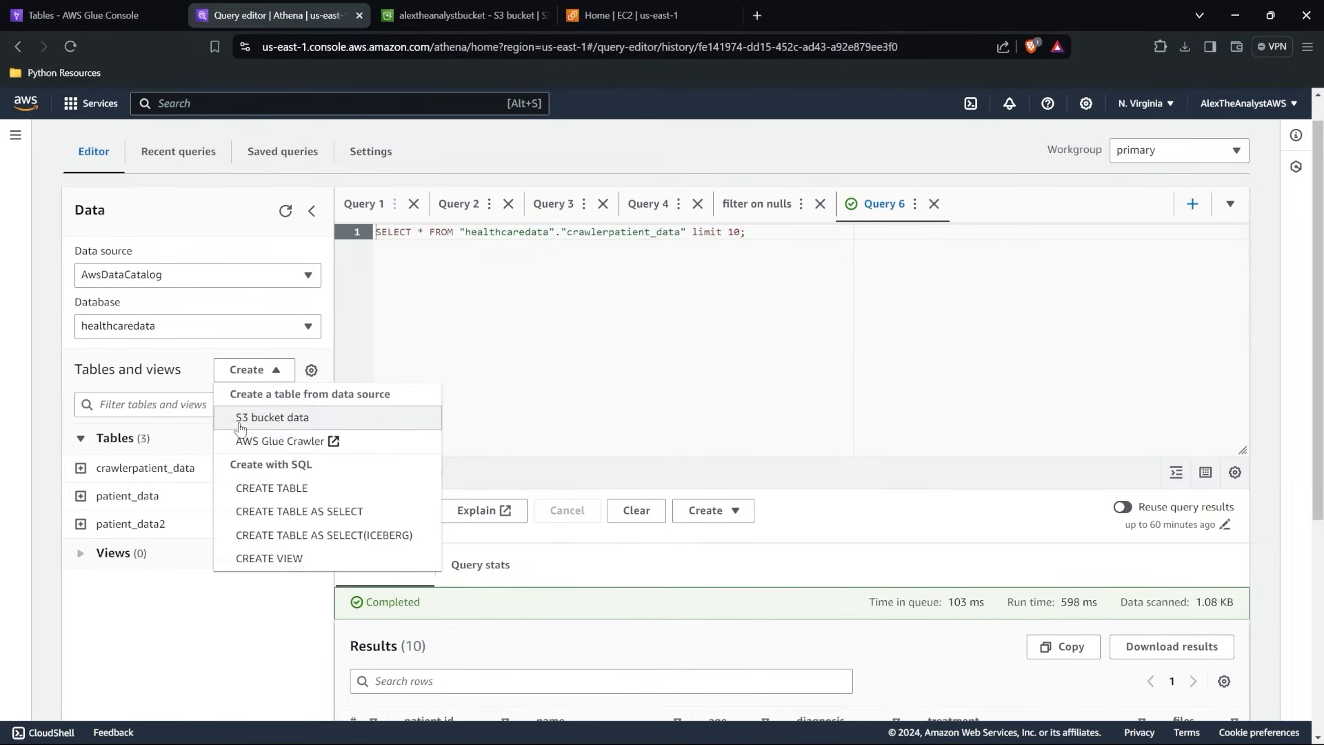
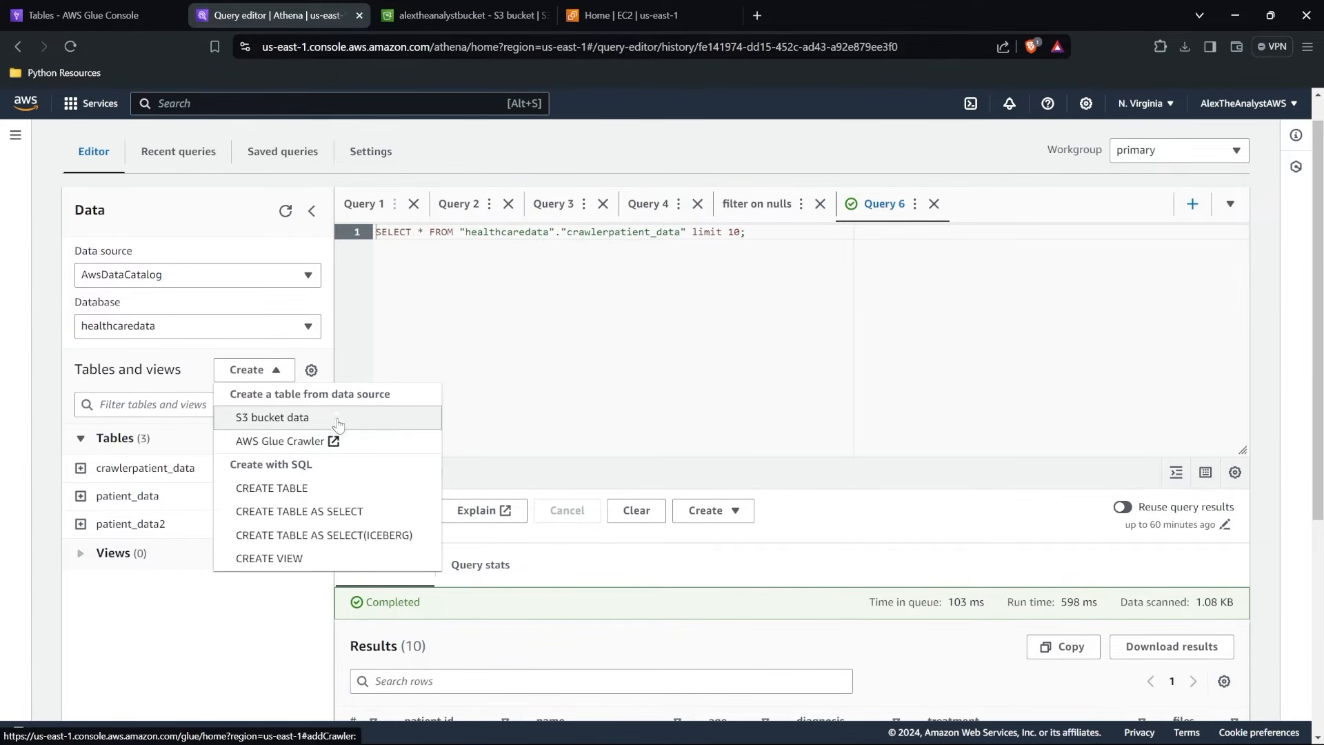
Review the alextheanalystcrawlerexample crawler's editable settings in AWS Glue, including data source, security and scheduling, and return to the crawlers list.
{"action": "left_click", "coordinate": [104, 15]}
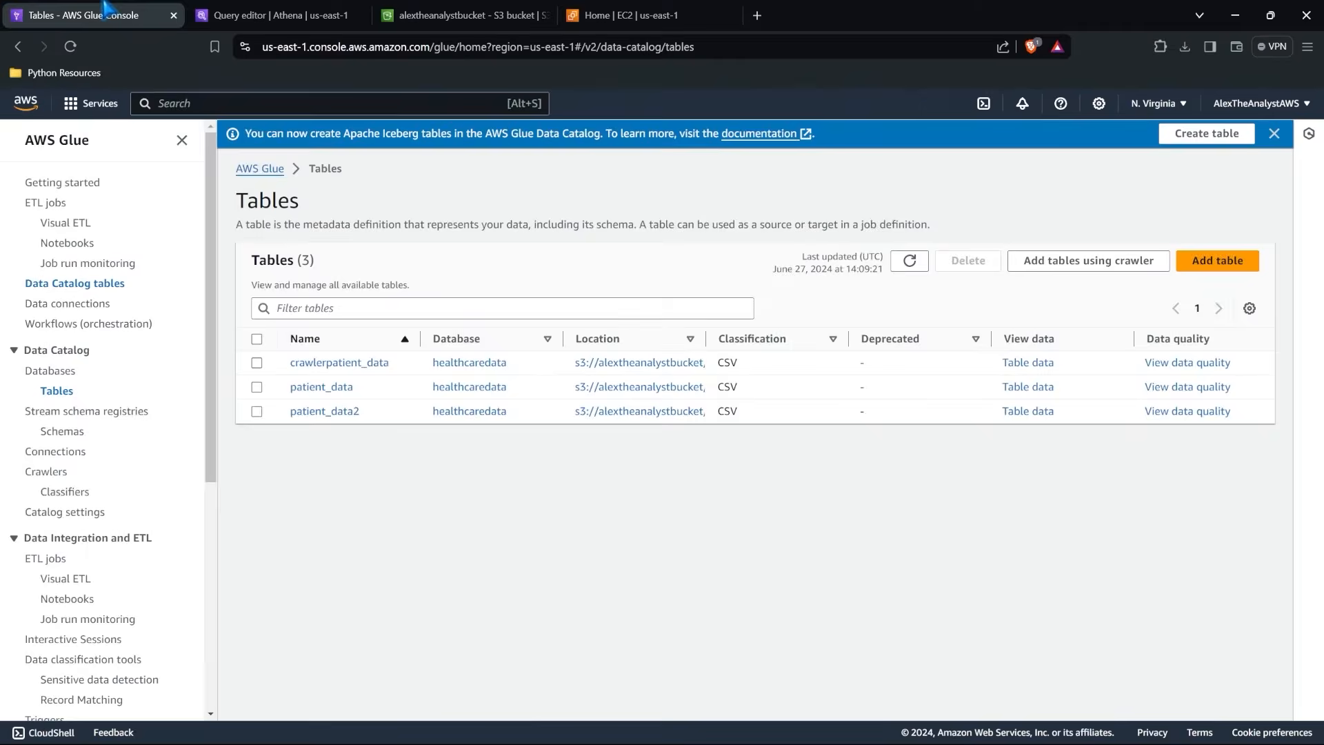
{"action": "left_click", "coordinate": [48, 472]}
{"action": "left_click", "coordinate": [366, 381]}
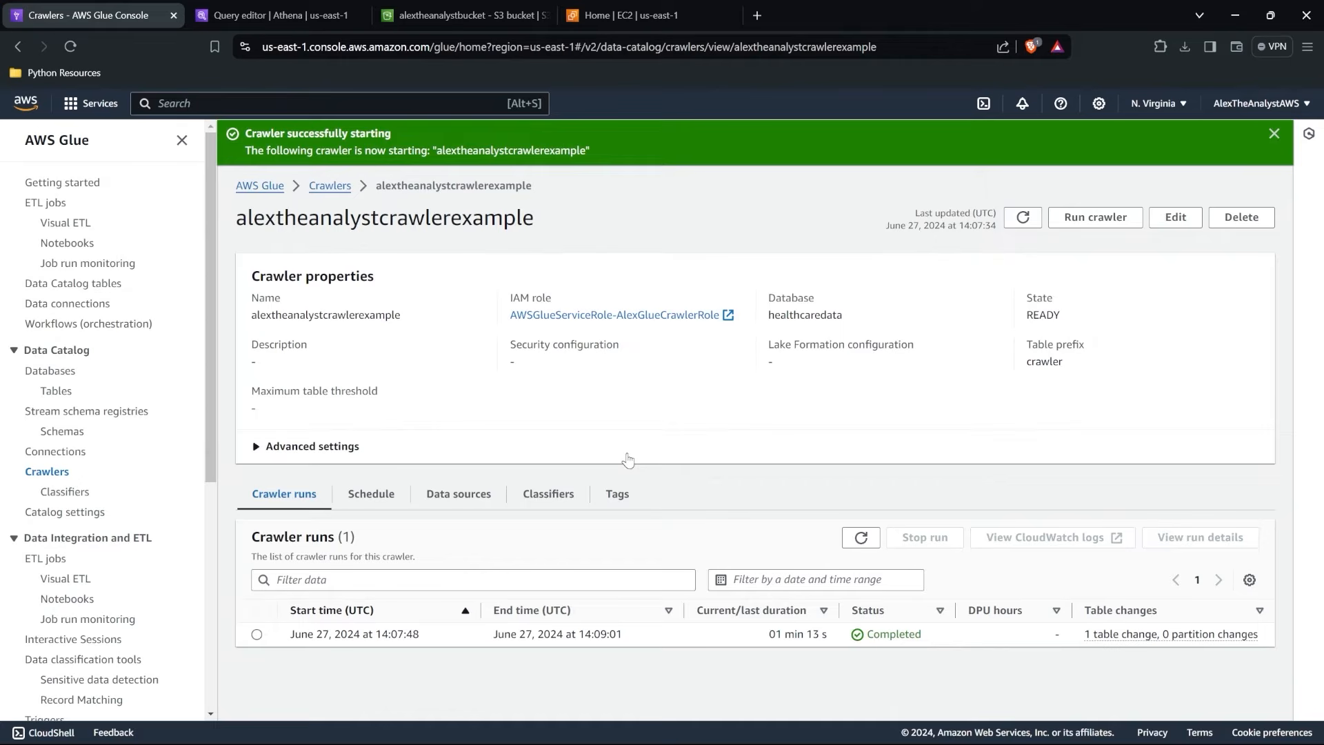
{"action": "left_click", "coordinate": [1175, 218]}
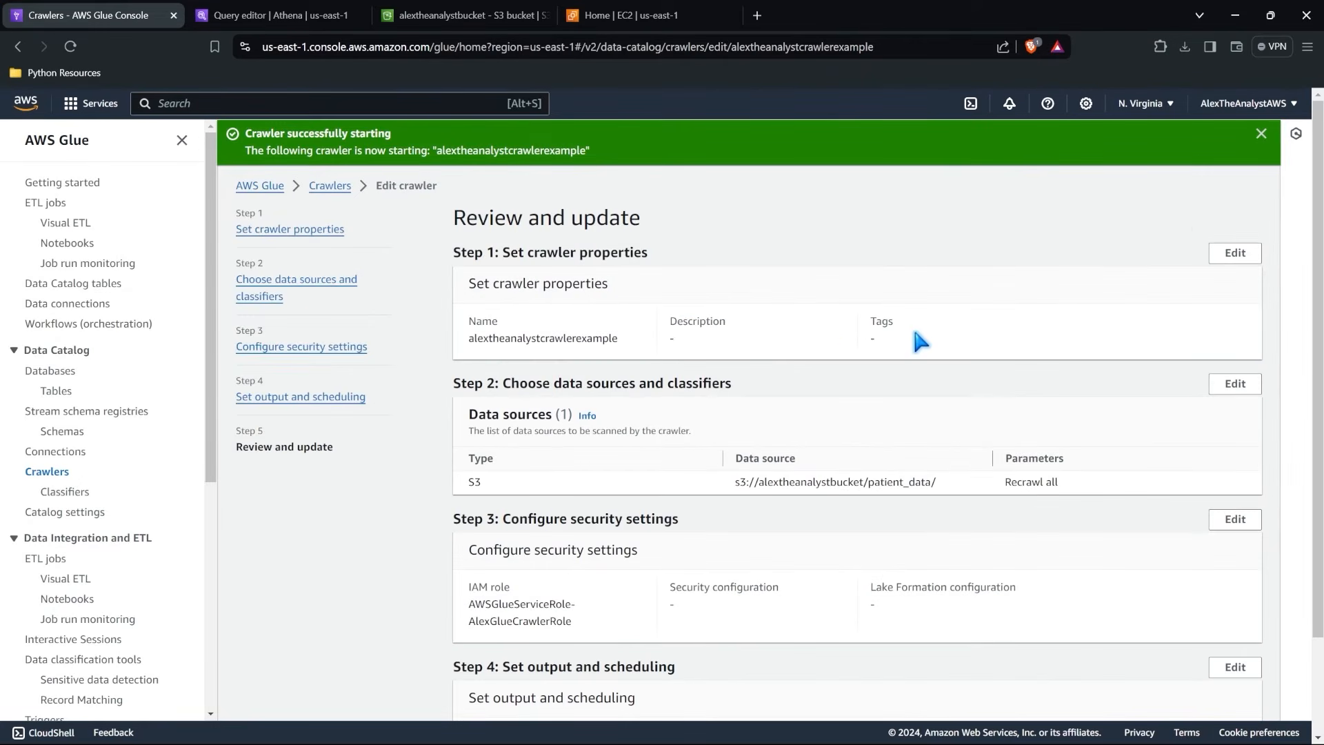
{"action": "scroll", "coordinate": [915, 333], "scroll_direction": "down", "scroll_amount": 2}
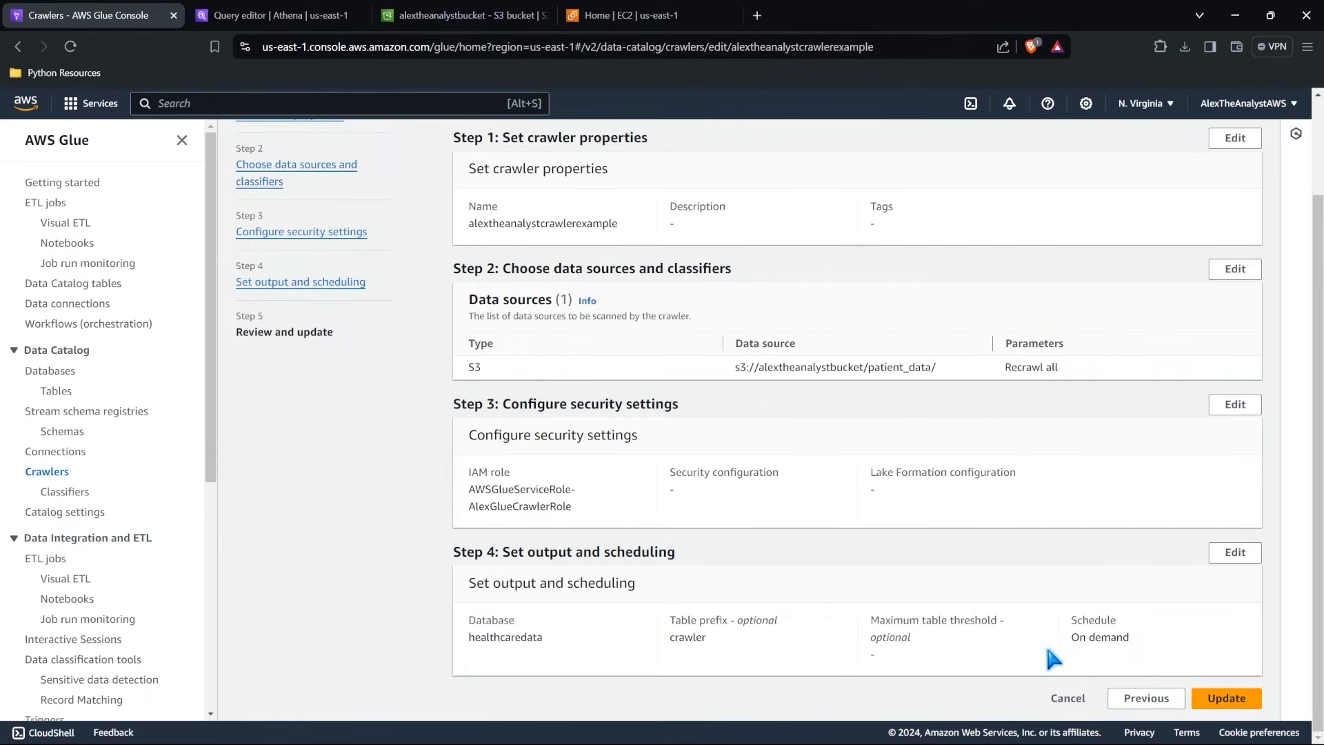
{"action": "scroll", "coordinate": [864, 631], "scroll_direction": "up", "scroll_amount": 1}
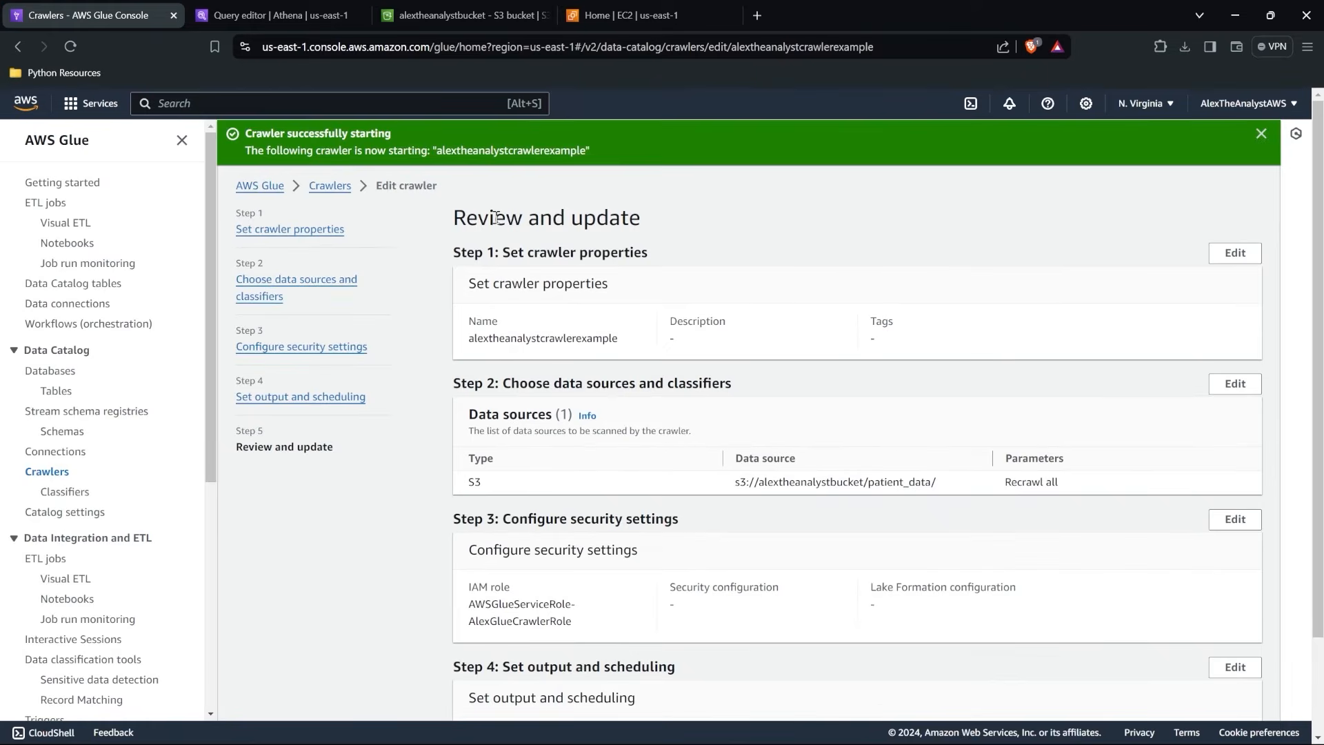
{"action": "left_click", "coordinate": [330, 186]}
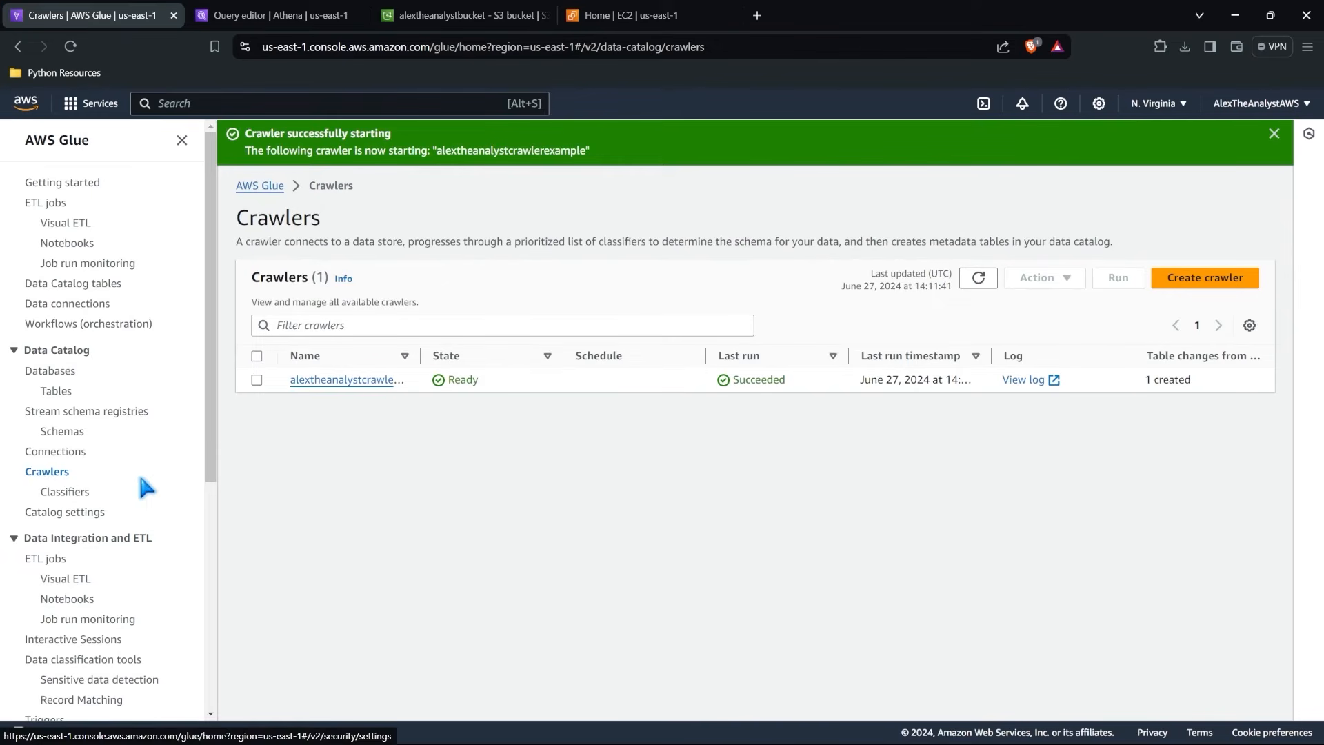
Create a blank visual ETL job from the Glue ETL jobs page, without restoring the unsaved job.
{"action": "scroll", "coordinate": [140, 483], "scroll_direction": "down", "scroll_amount": 2}
{"action": "left_click", "coordinate": [37, 414]}
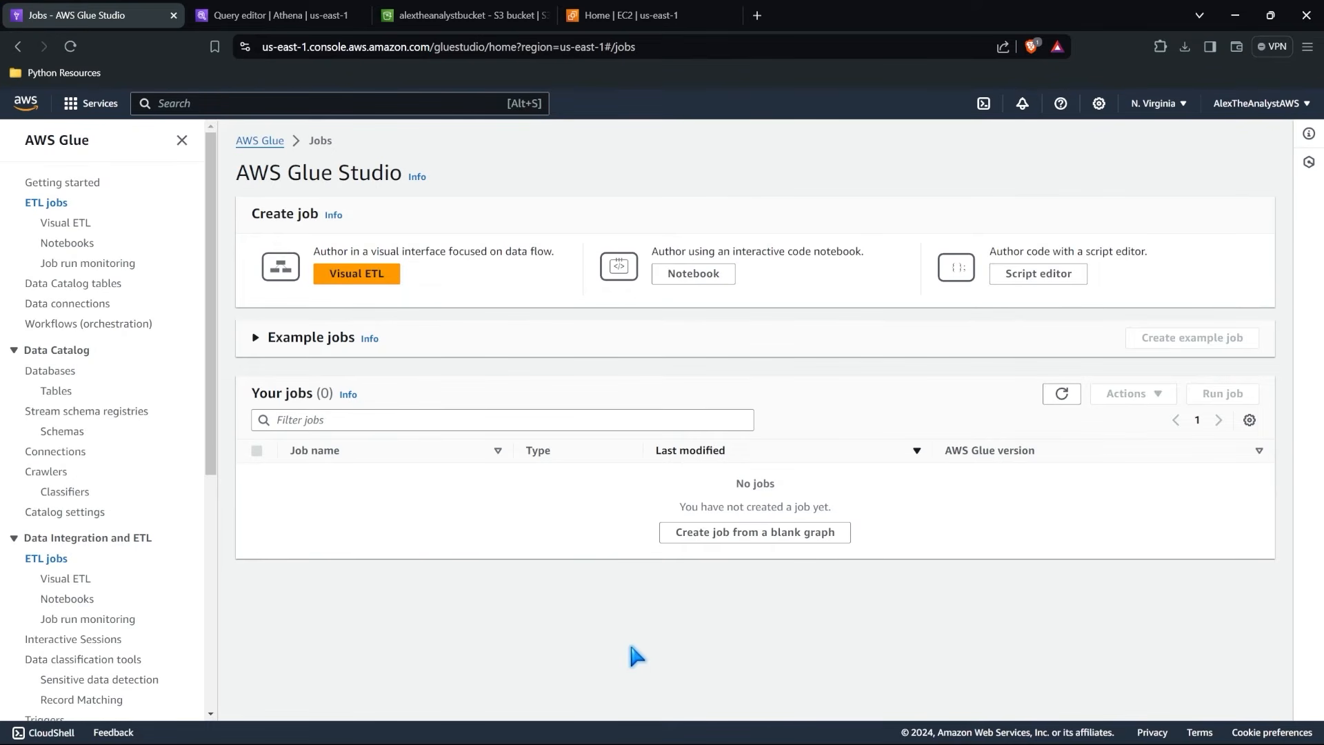
{"action": "left_click", "coordinate": [378, 279]}
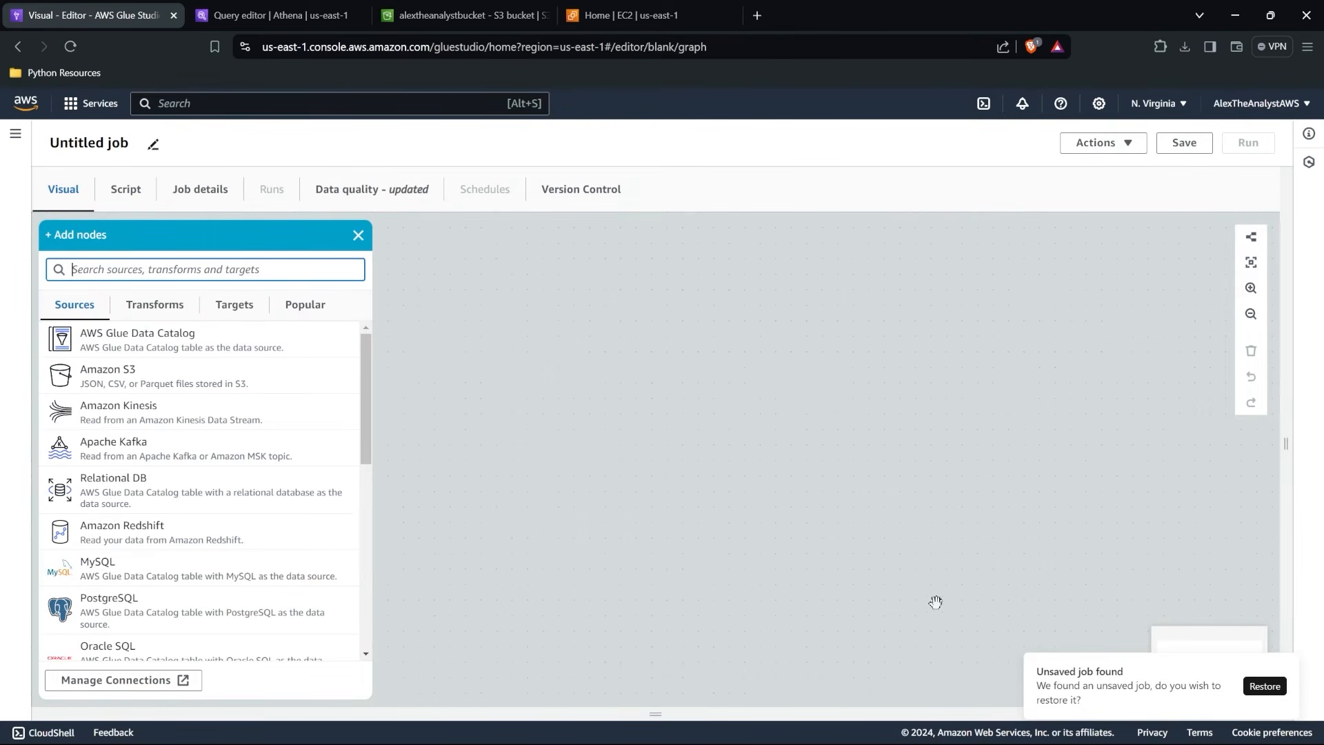
{"action": "left_click", "coordinate": [1028, 656]}
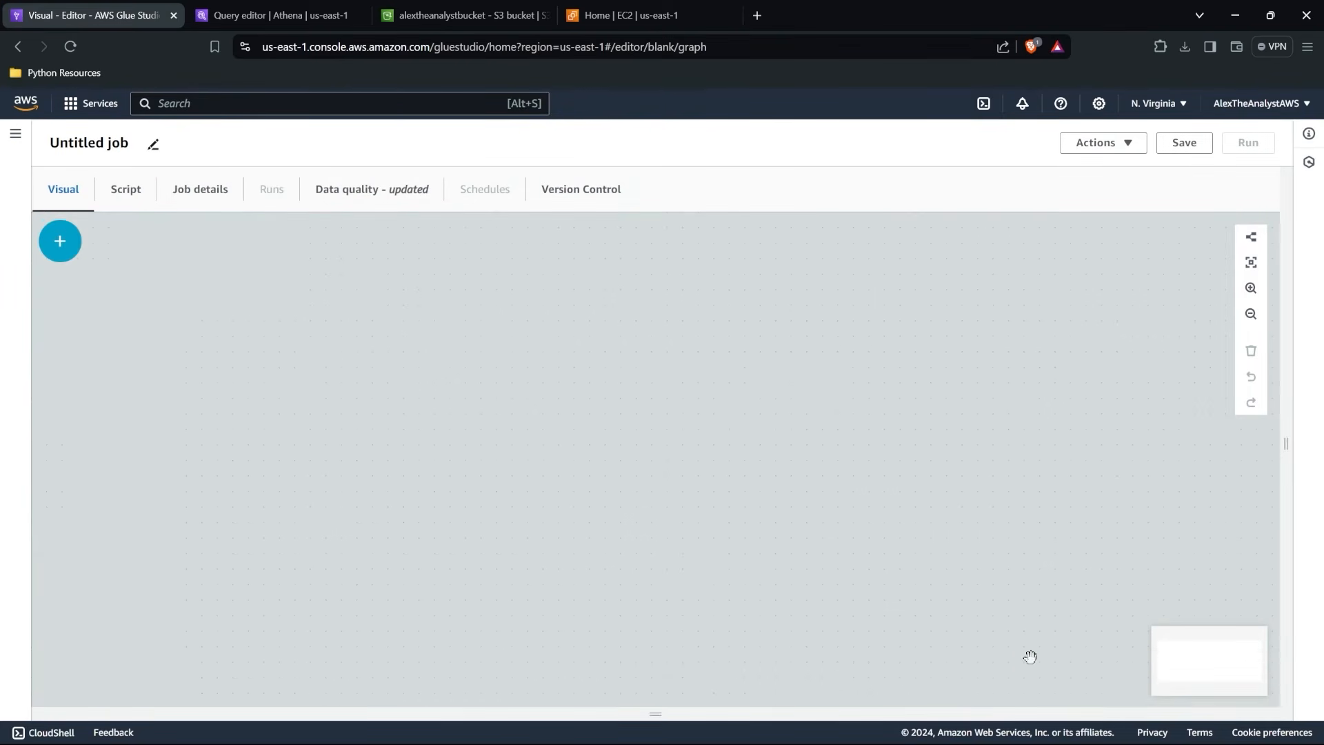
Examine the source and transform node types available for the visual ETL job.
{"action": "left_click", "coordinate": [75, 254]}
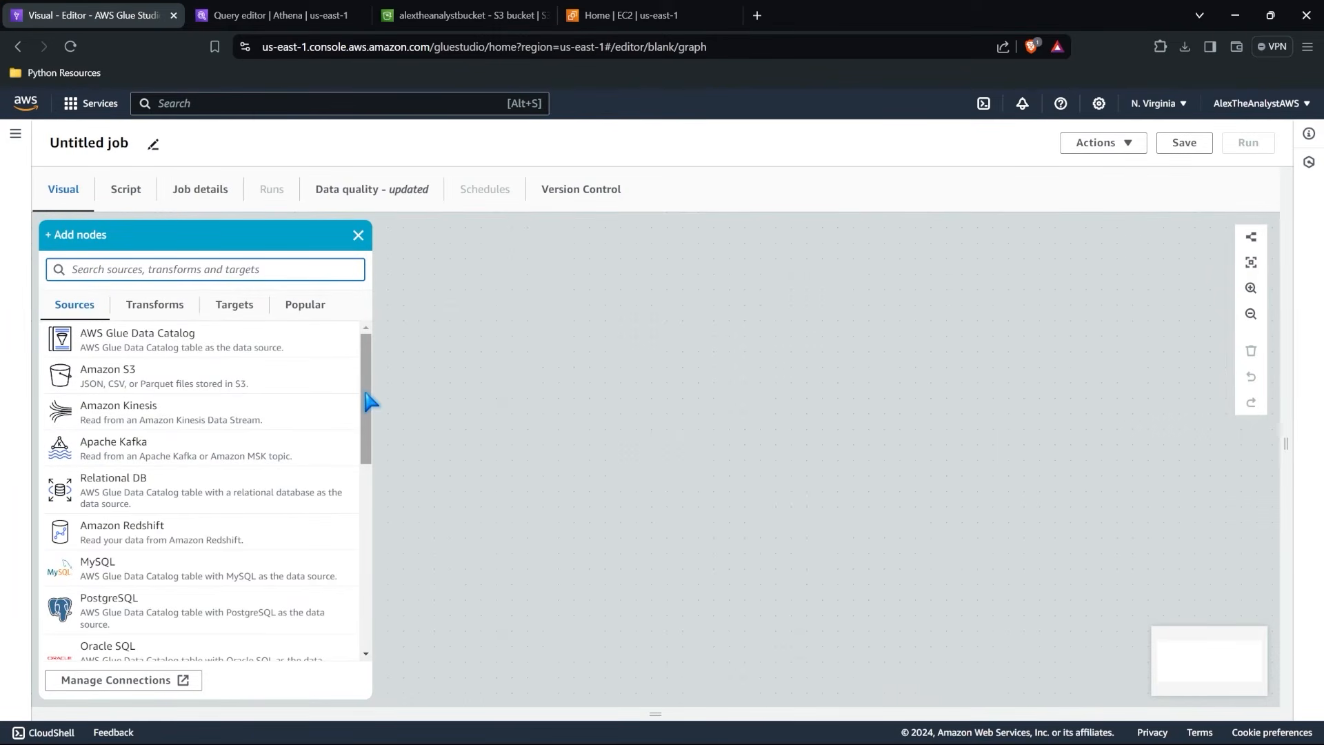
{"action": "mouse_move", "coordinate": [370, 398]}
{"action": "left_mouse_down"}
{"action": "mouse_move", "coordinate": [372, 574]}
{"action": "mouse_move", "coordinate": [361, 383]}
{"action": "left_mouse_up"}
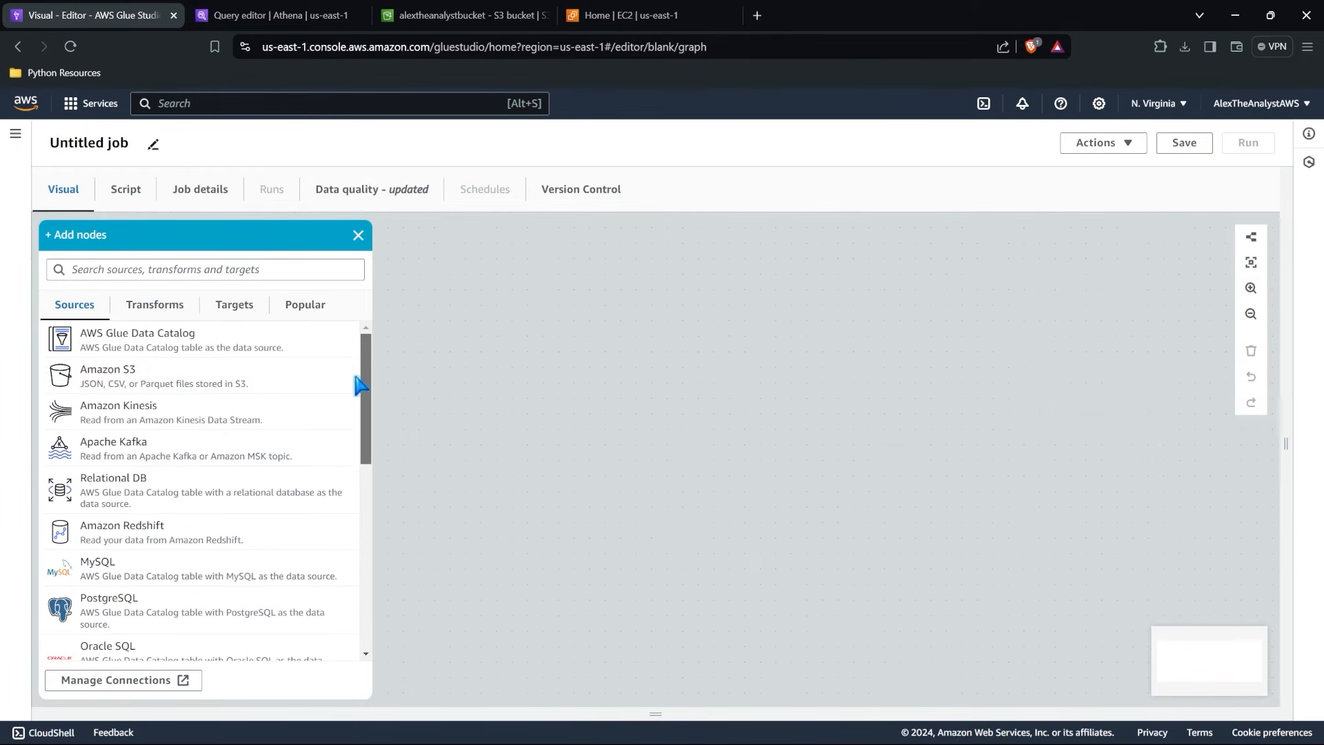
{"action": "left_click", "coordinate": [153, 312]}
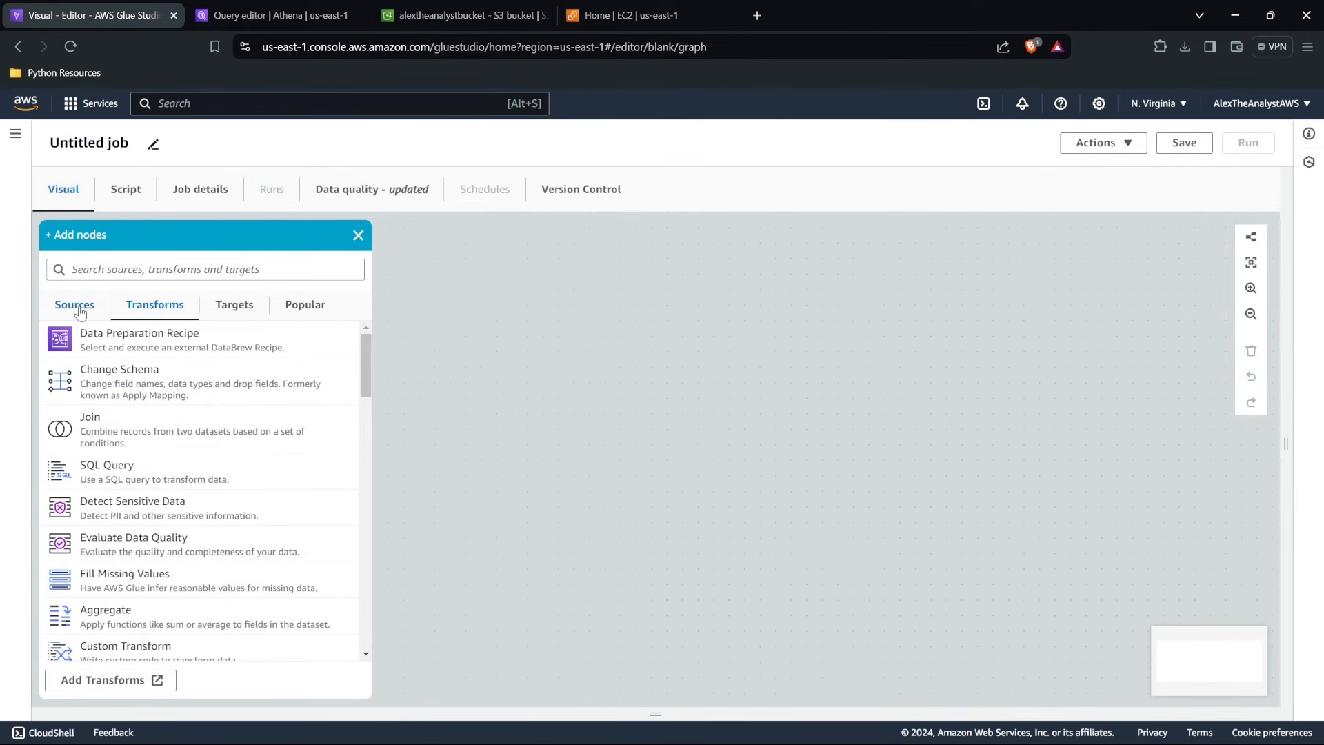
{"action": "left_click", "coordinate": [80, 307]}
{"action": "left_click", "coordinate": [138, 305]}
{"action": "left_click", "coordinate": [72, 306]}
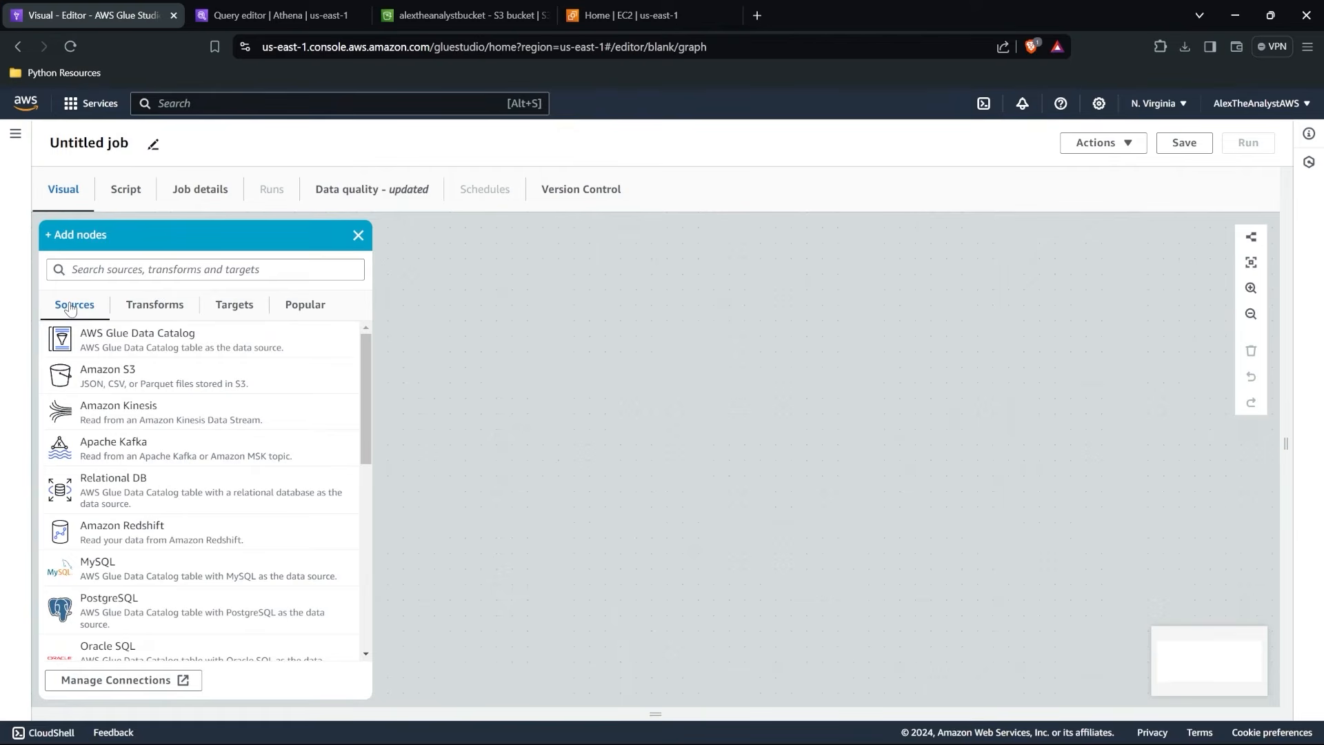
Add an Amazon S3 source node to the job canvas and open its data source properties.
{"action": "left_click", "coordinate": [222, 384]}
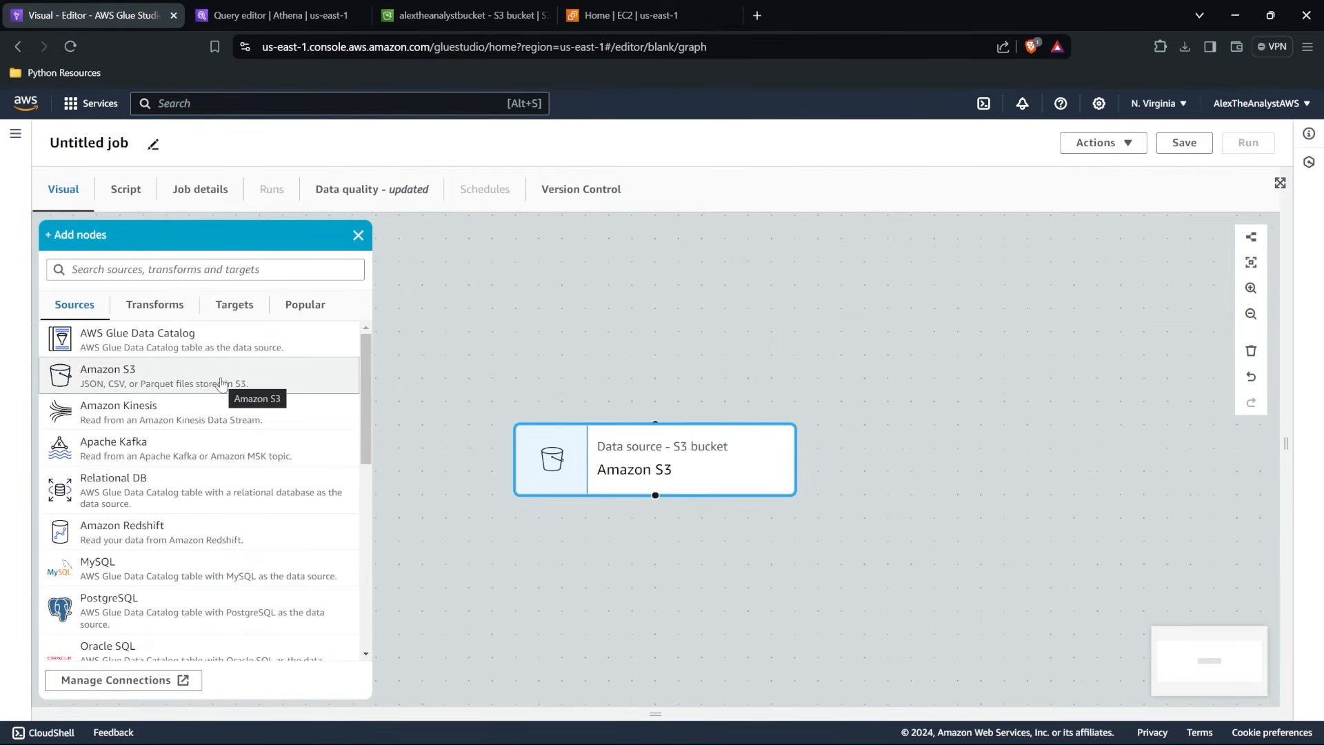
{"action": "left_click", "coordinate": [650, 468]}
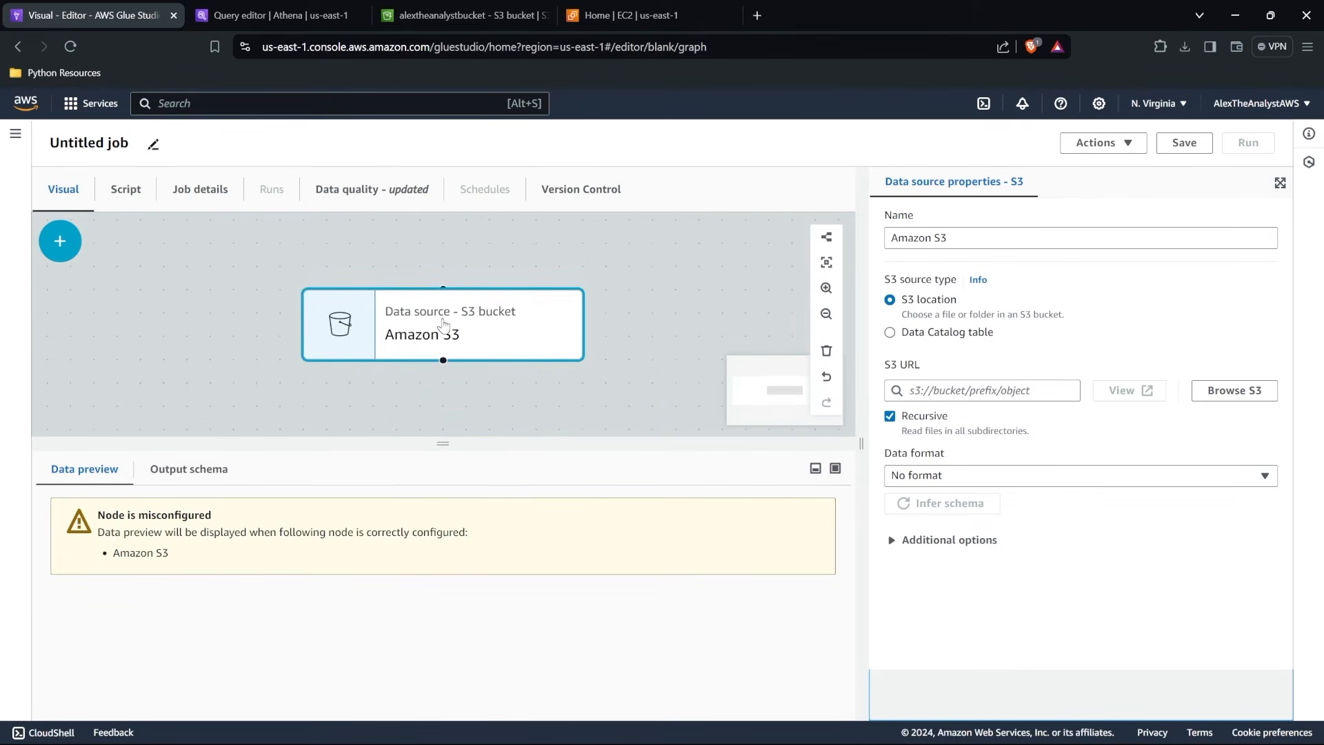
{"action": "scroll", "coordinate": [443, 325], "scroll_direction": "down", "scroll_amount": 5}
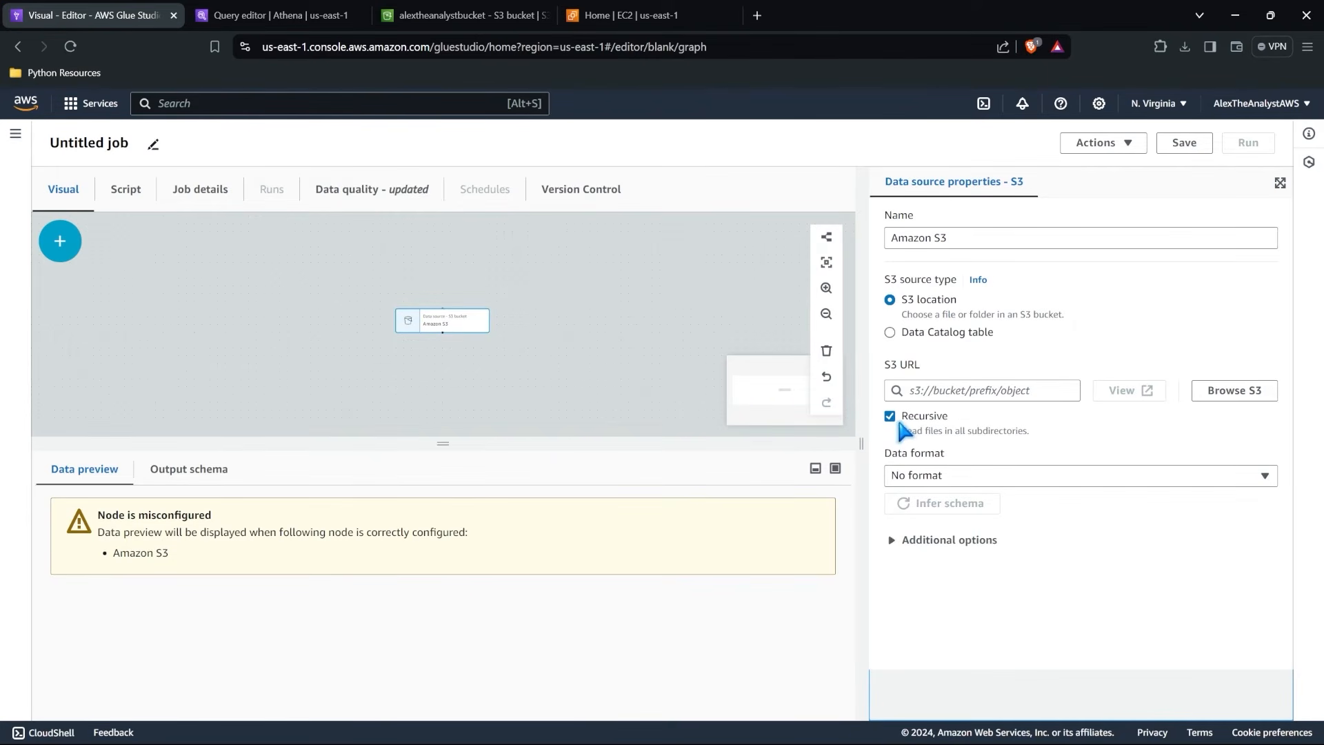
Set the source node's S3 location to RealHealthcareData1.csv in the patient_data folder of alextheanalystbucket.
{"action": "left_click", "coordinate": [1225, 390]}
{"action": "left_click", "coordinate": [118, 475]}
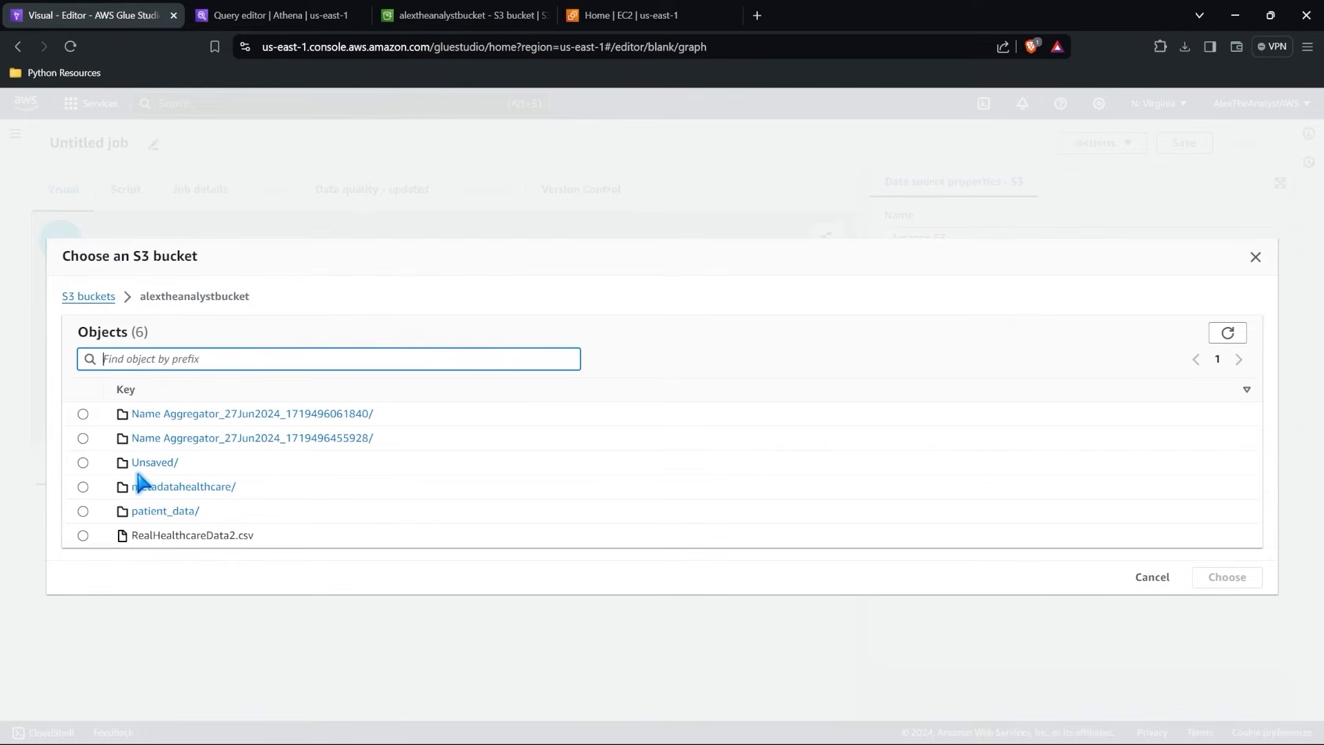
{"action": "left_click", "coordinate": [163, 511]}
{"action": "left_click", "coordinate": [83, 462]}
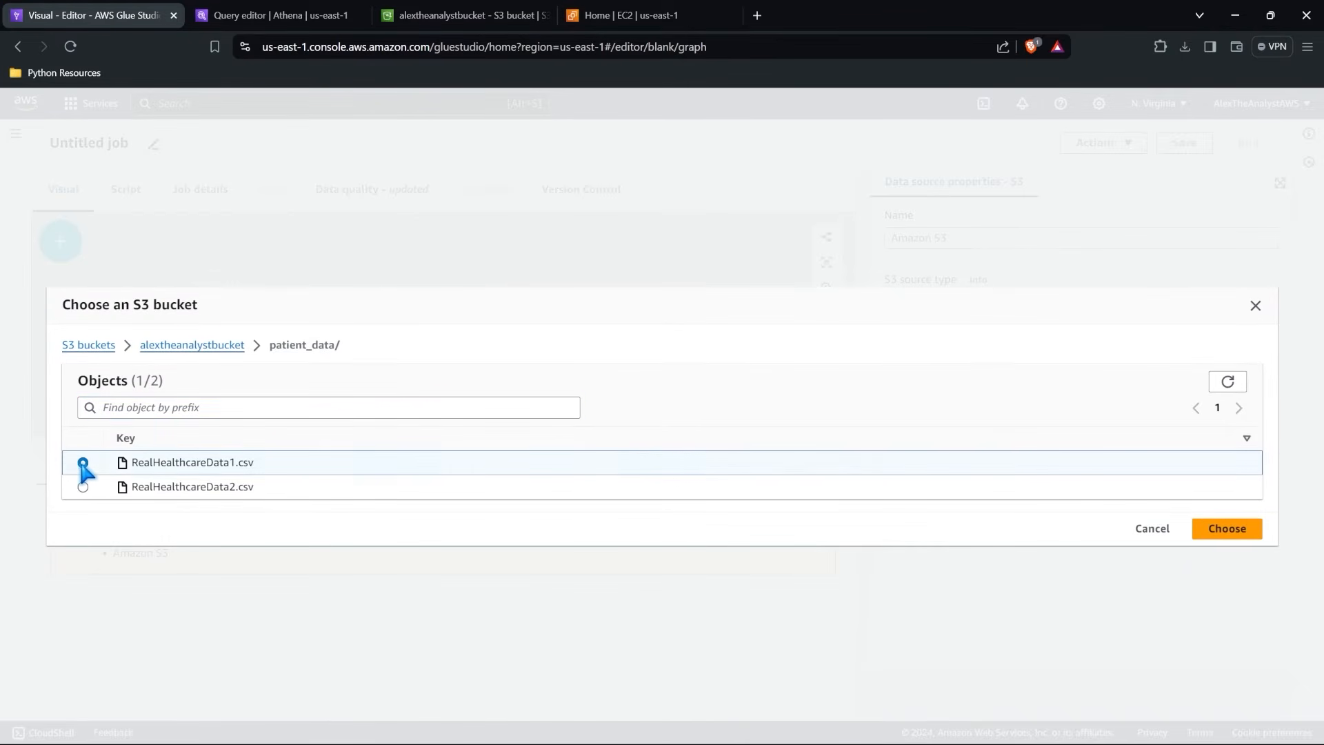
{"action": "left_click", "coordinate": [1222, 529]}
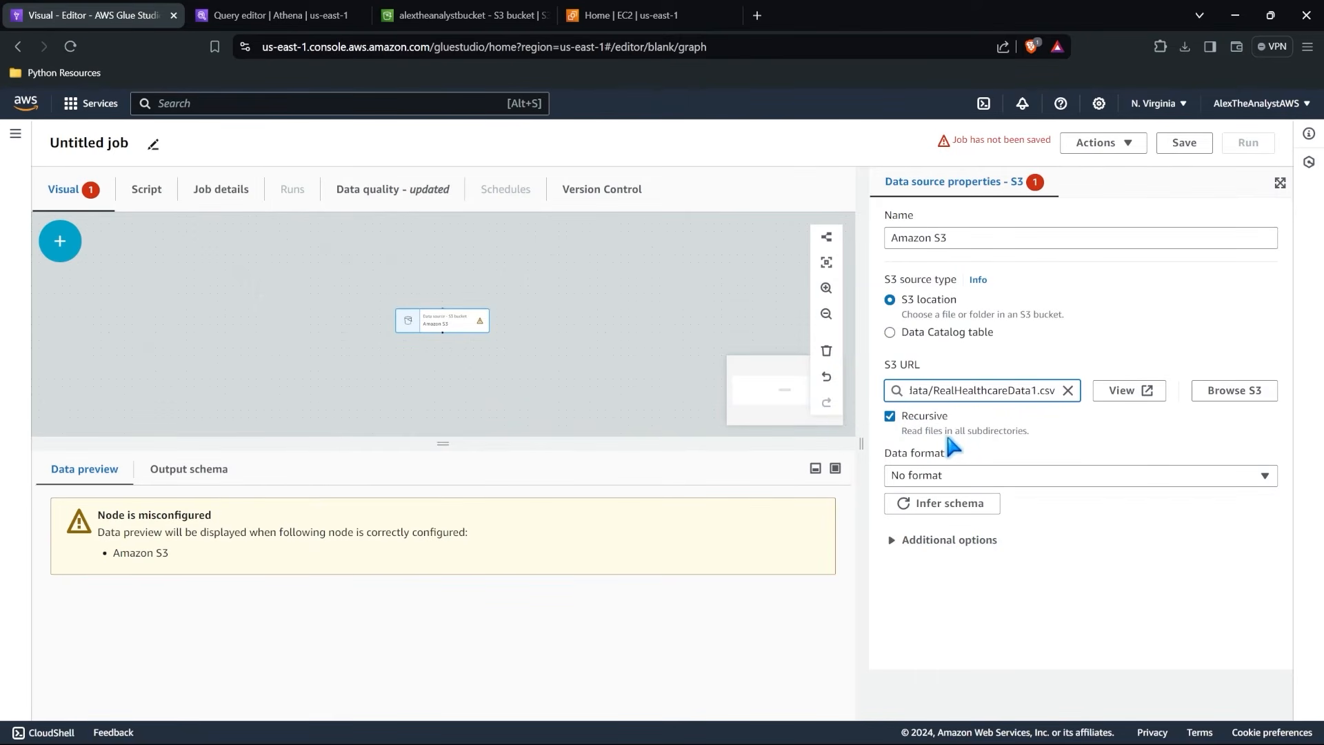
Turn off recursive reading for the S3 source and set its data format to CSV.
{"action": "left_click", "coordinate": [889, 416]}
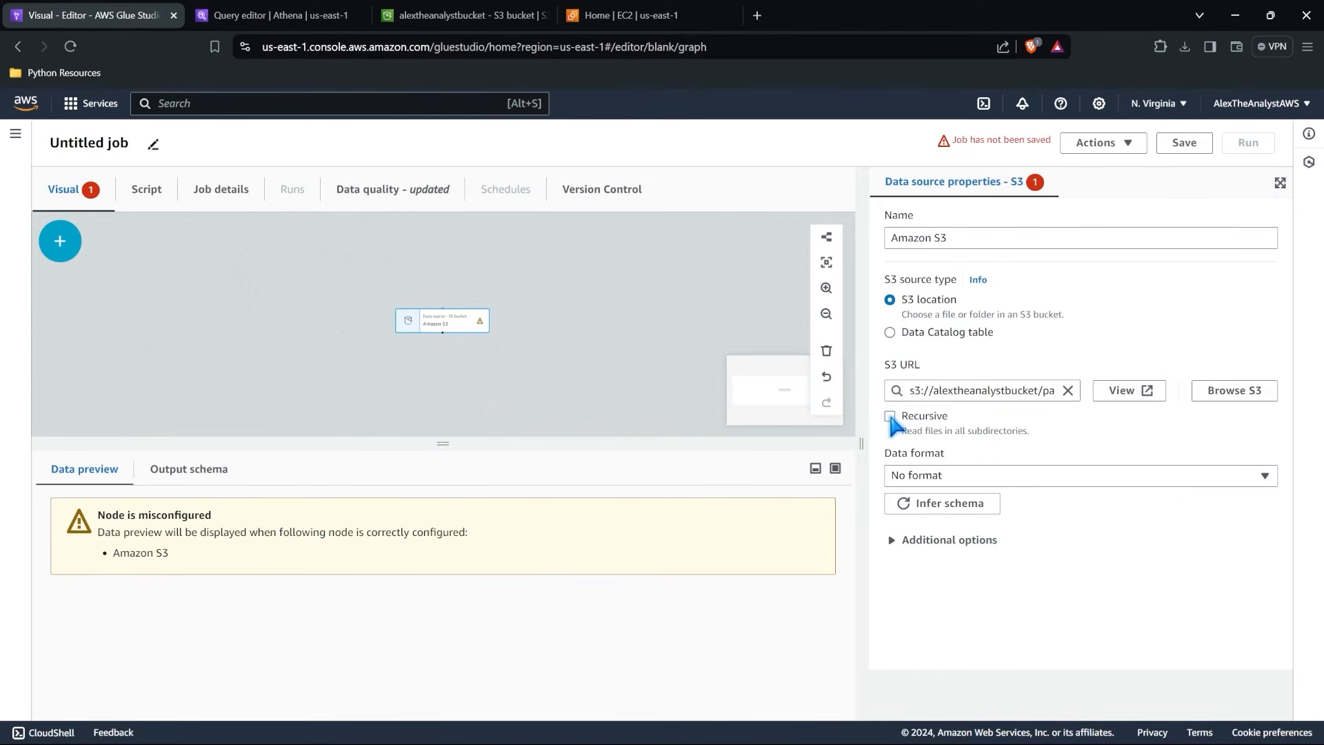
{"action": "left_click", "coordinate": [1038, 475]}
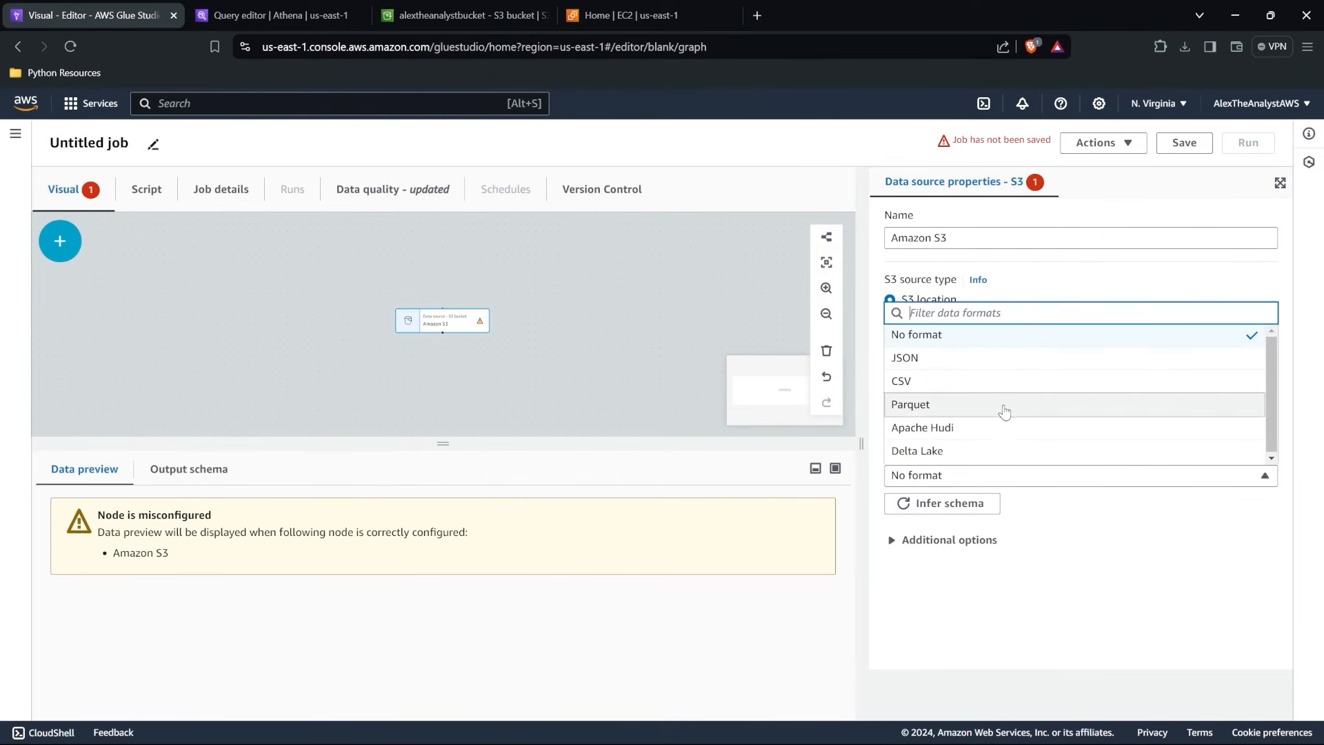
{"action": "left_click", "coordinate": [1006, 382]}
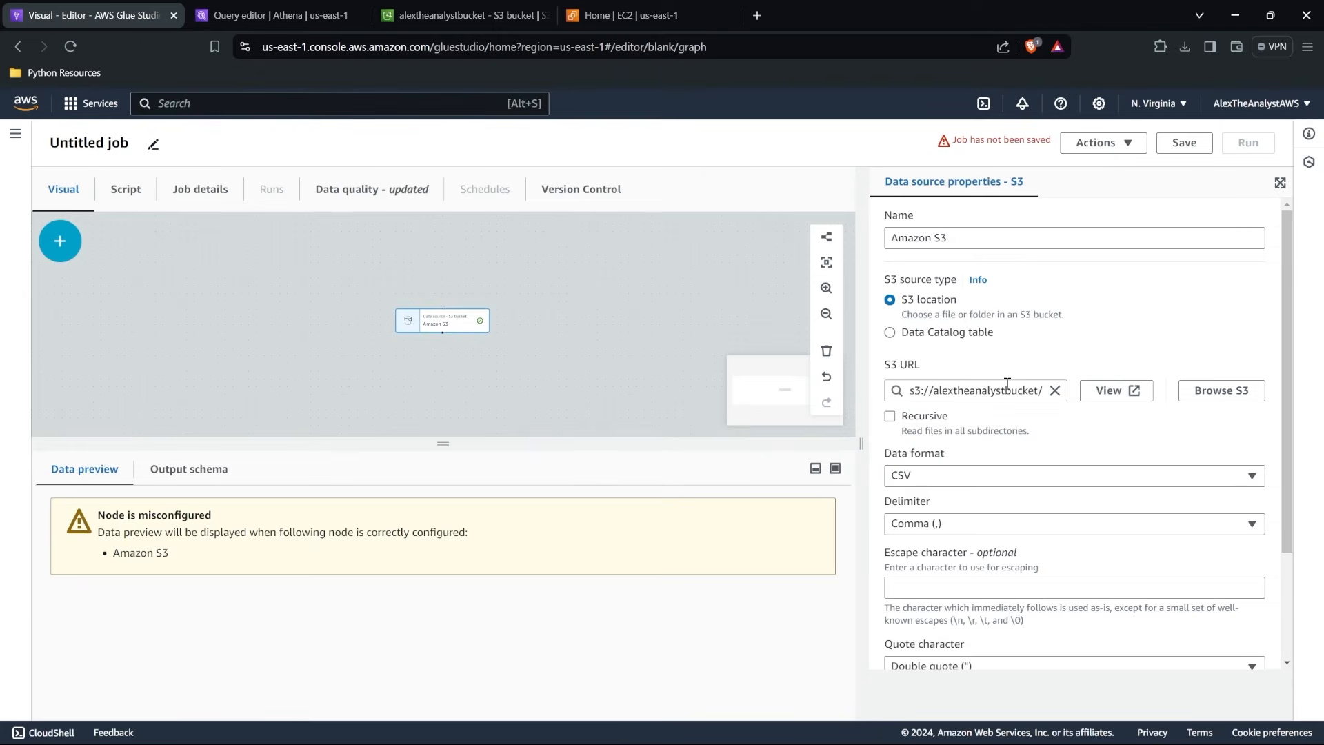
{"action": "scroll", "coordinate": [1075, 459], "scroll_direction": "down", "scroll_amount": 1}
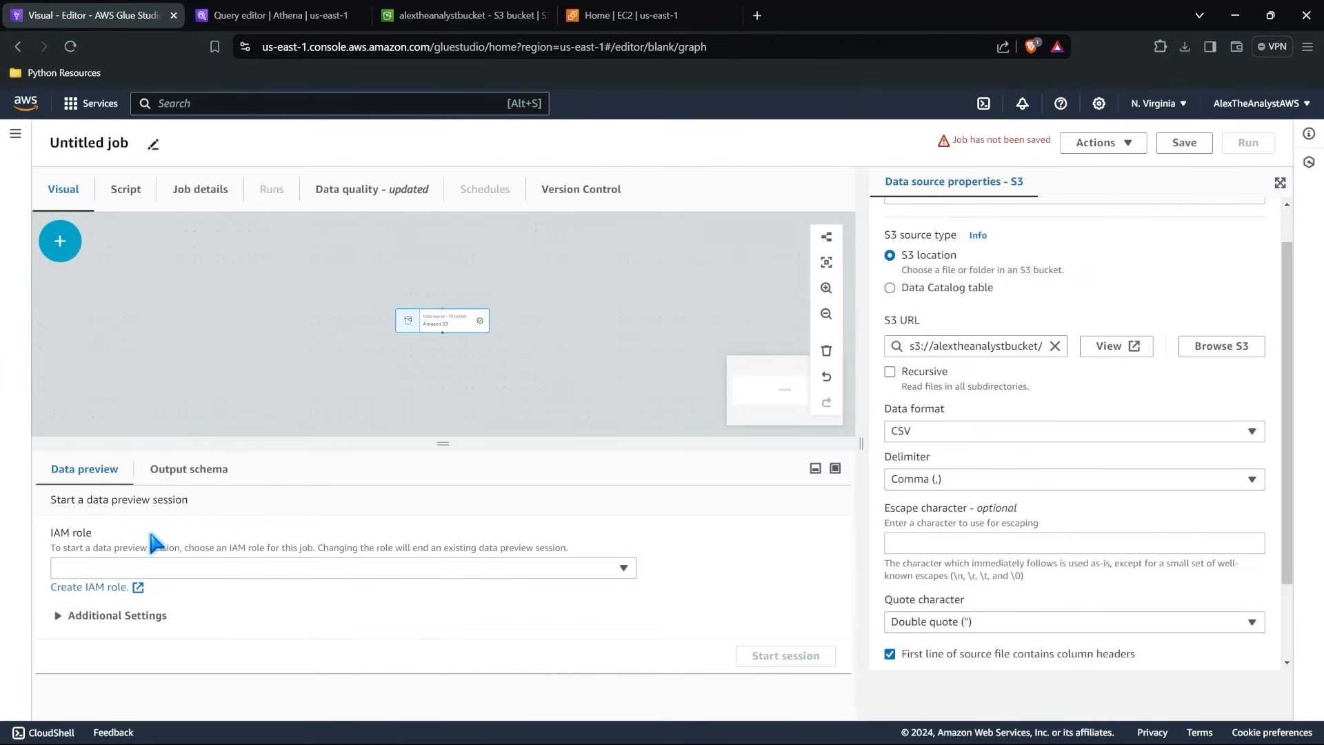
Start a data preview session with the AWSGlueServiceRole-AlexGlueCrawlerRole IAM role and examine the sampled patient rows.
{"action": "left_click", "coordinate": [170, 567]}
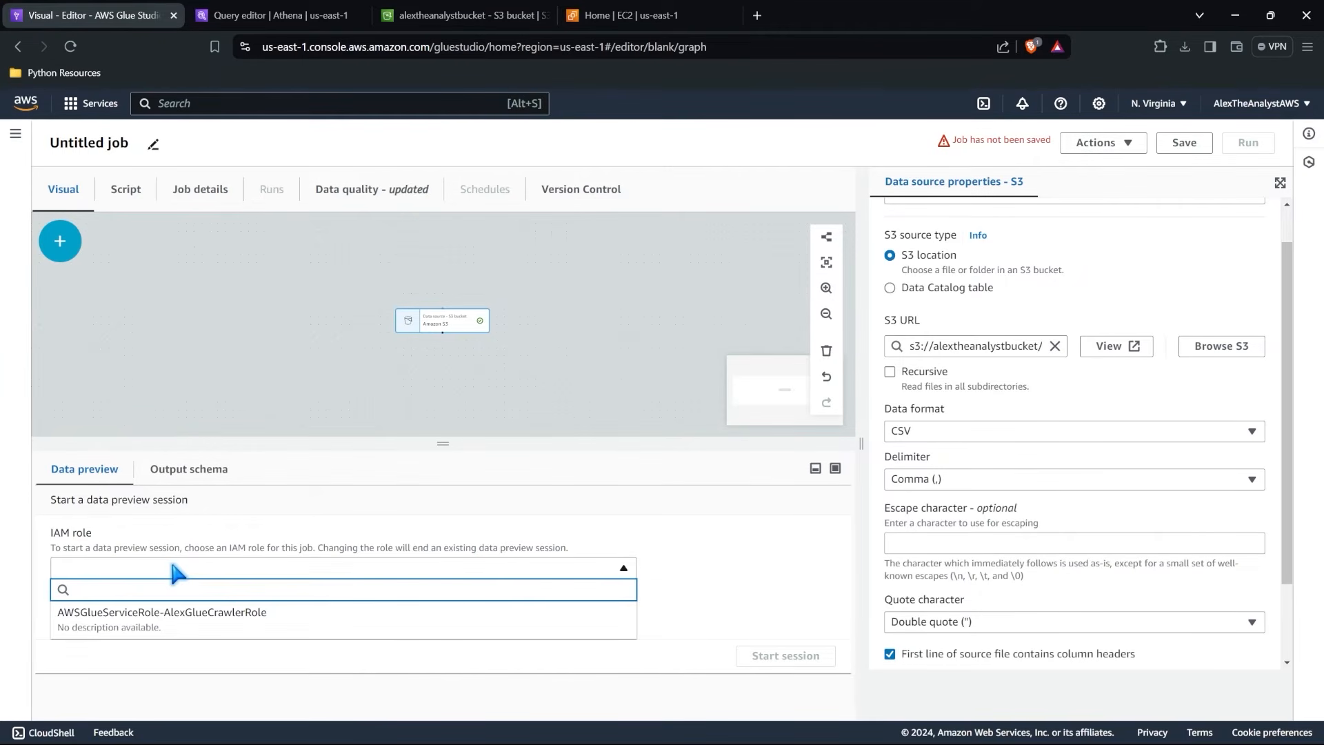
{"action": "left_click", "coordinate": [238, 629]}
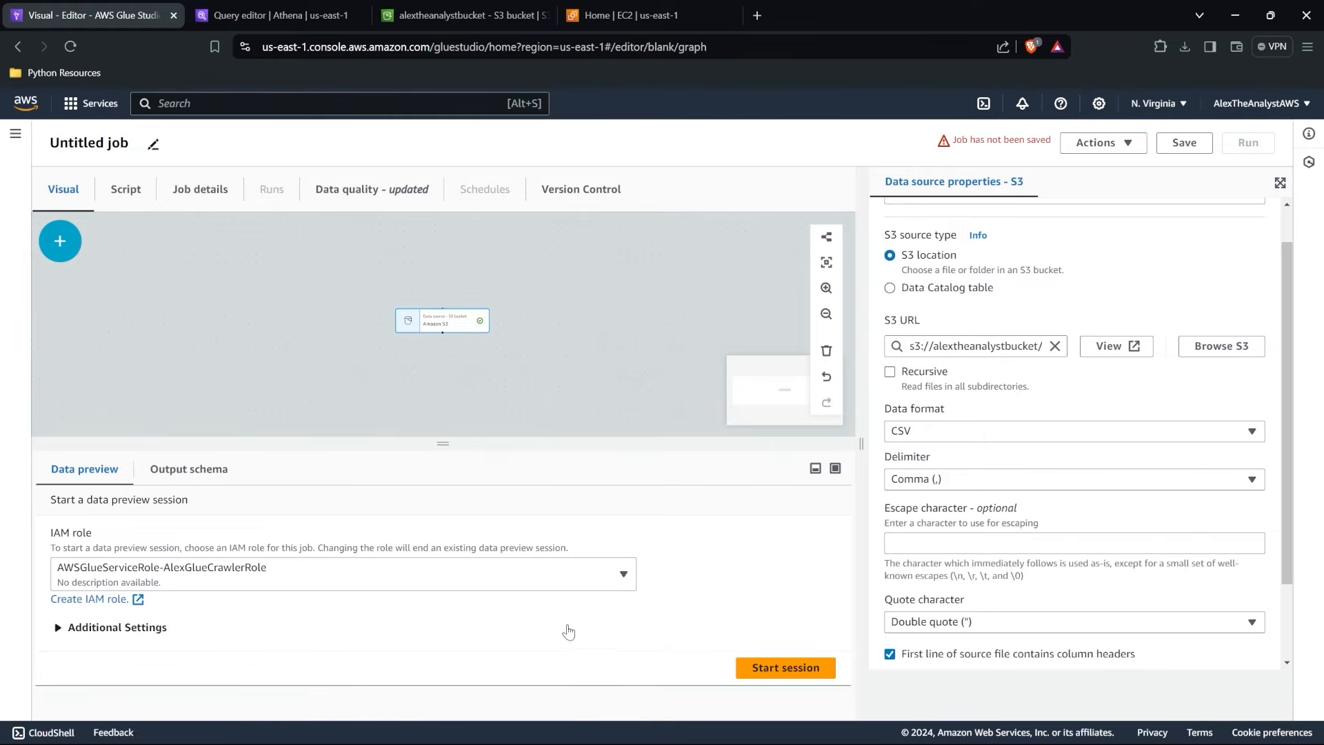
{"action": "left_click", "coordinate": [787, 669]}
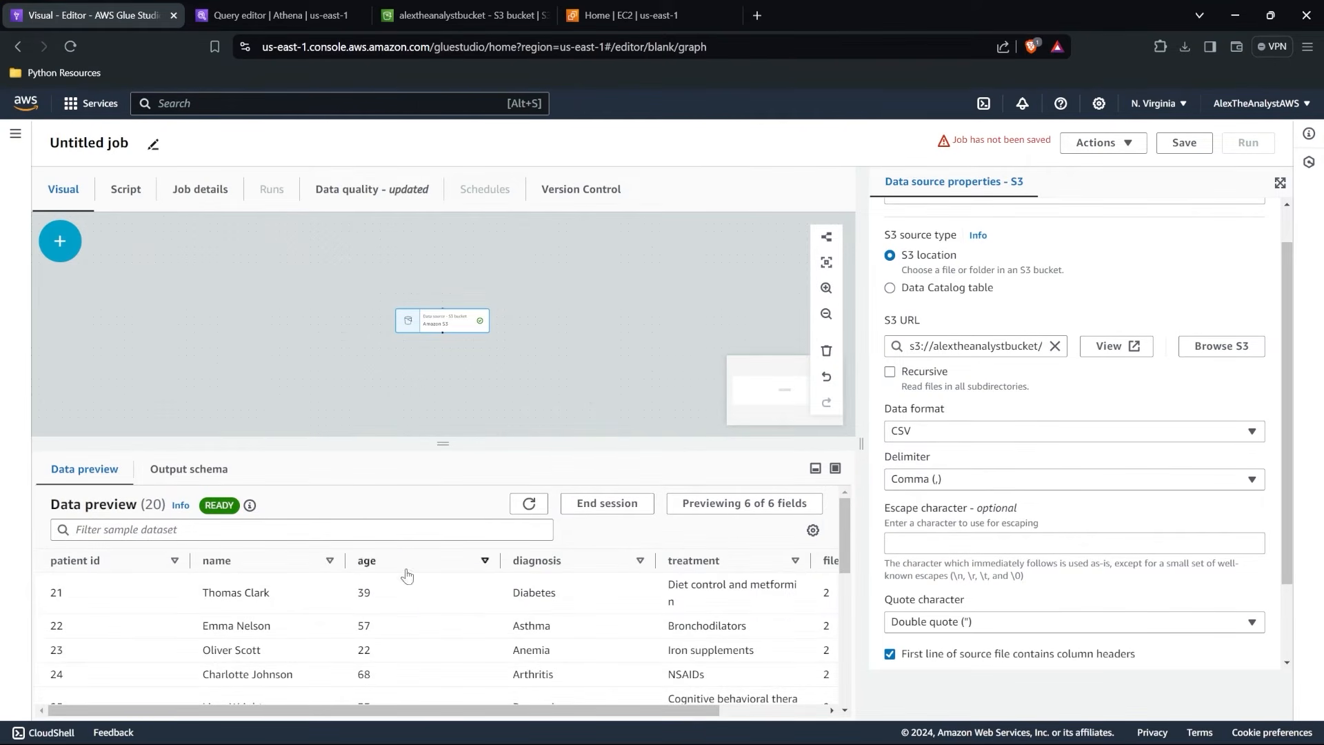
{"action": "scroll", "coordinate": [428, 608], "scroll_direction": "down", "scroll_amount": 5}
{"action": "scroll", "coordinate": [427, 609], "scroll_direction": "up", "scroll_amount": 5}
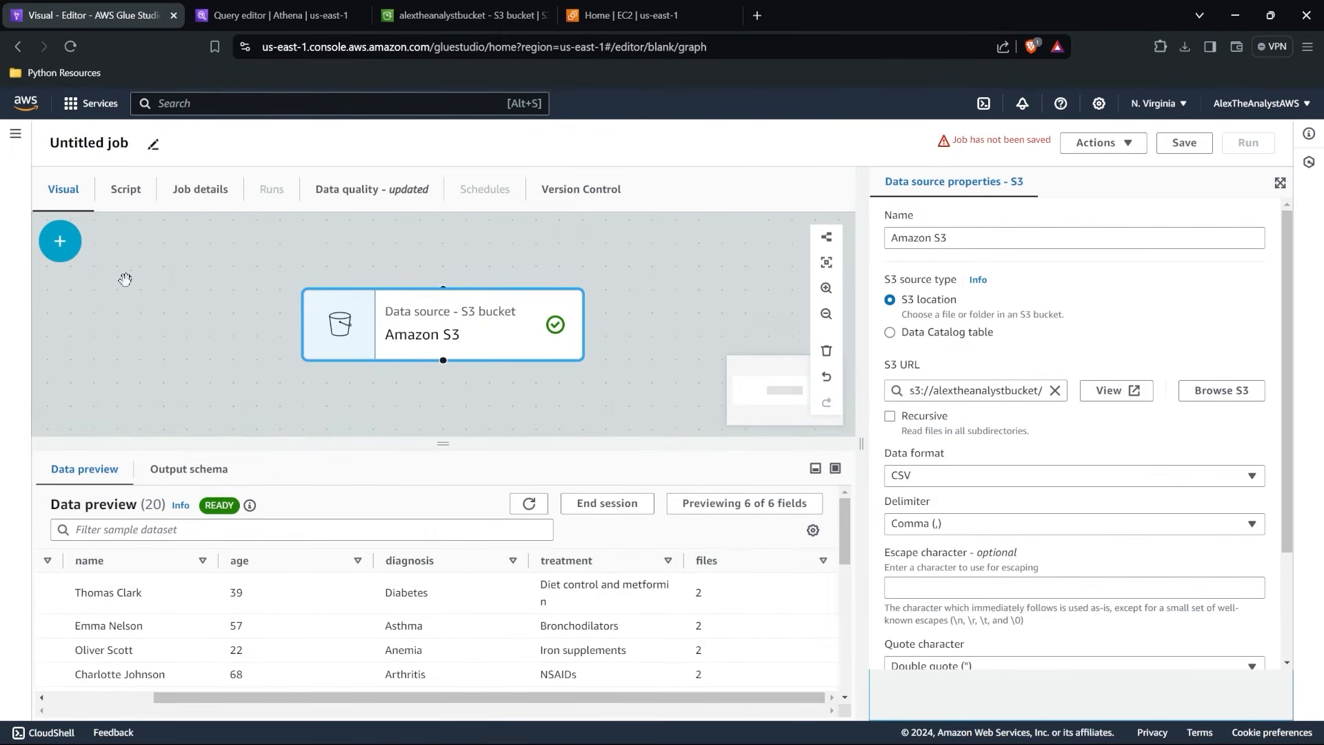
Add a Join transform after the Amazon S3 source and rename the source node to Patient Data 1.
{"action": "left_click", "coordinate": [60, 240]}
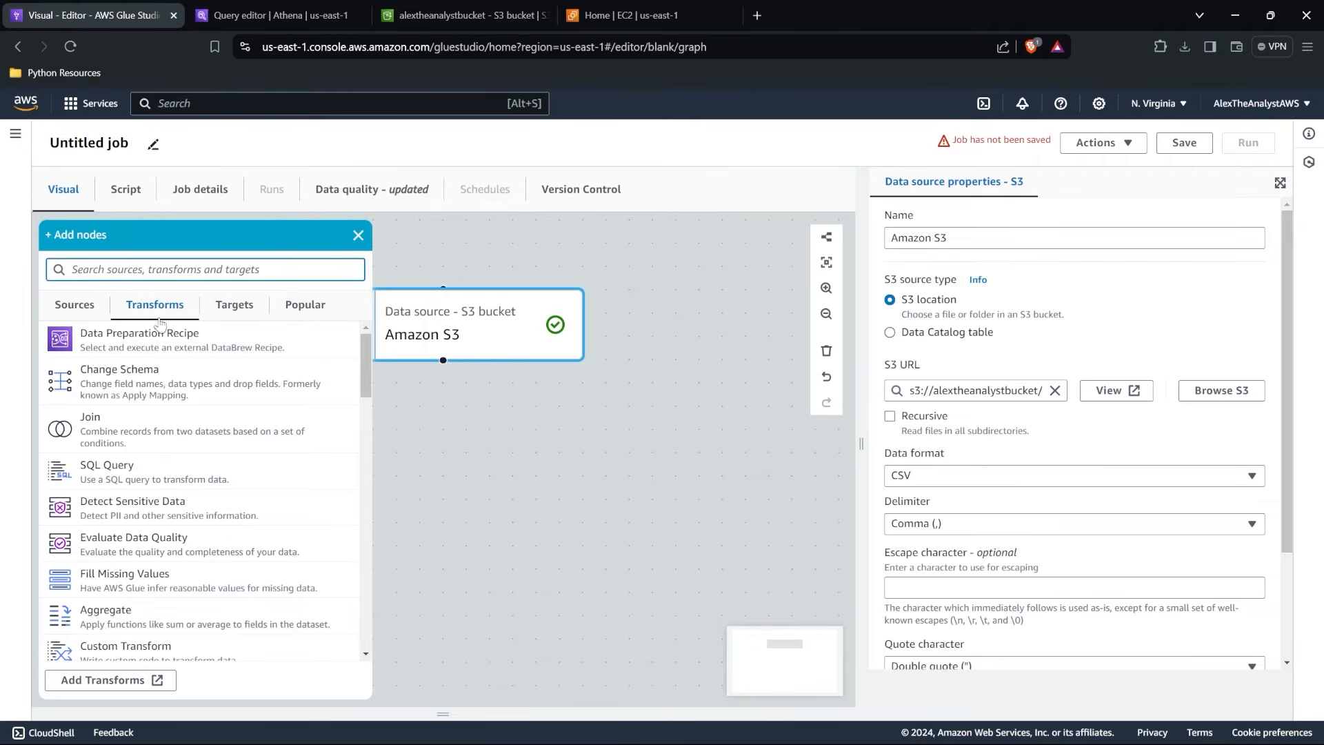
{"action": "left_click", "coordinate": [180, 434]}
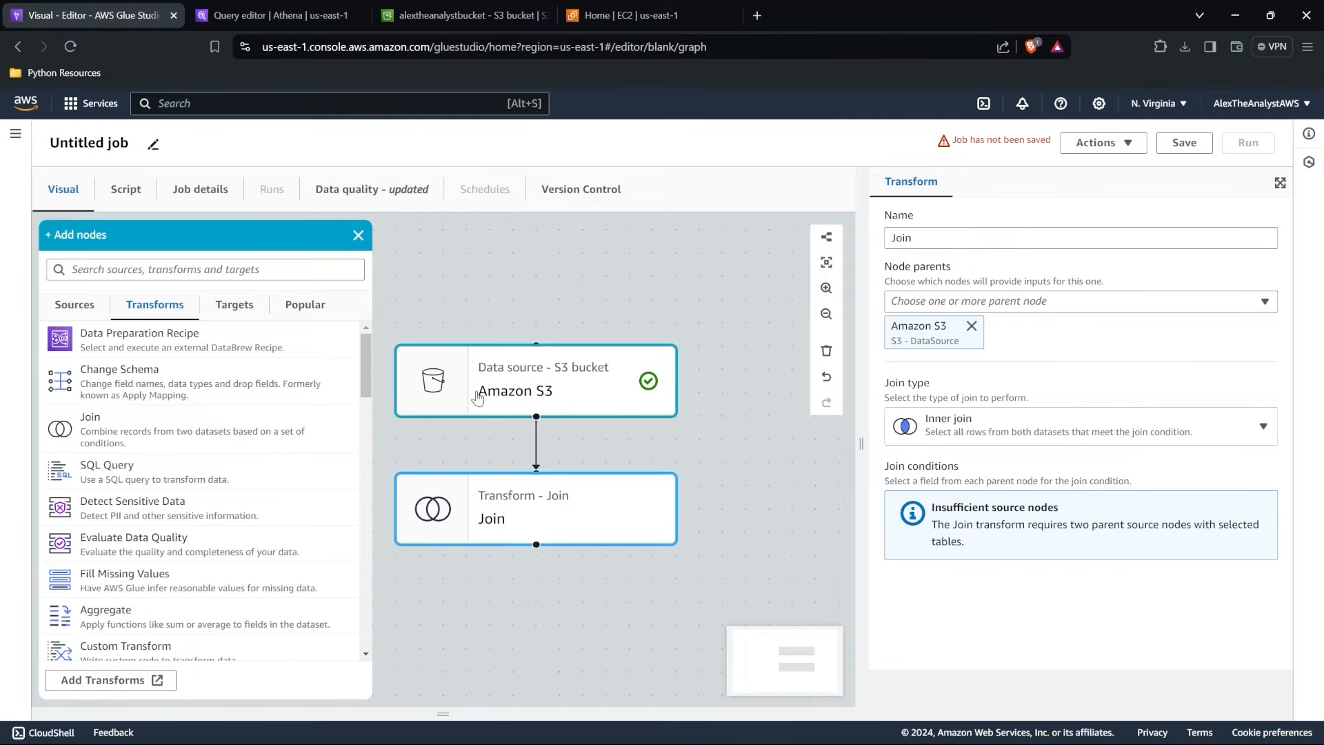
{"action": "left_click", "coordinate": [551, 410]}
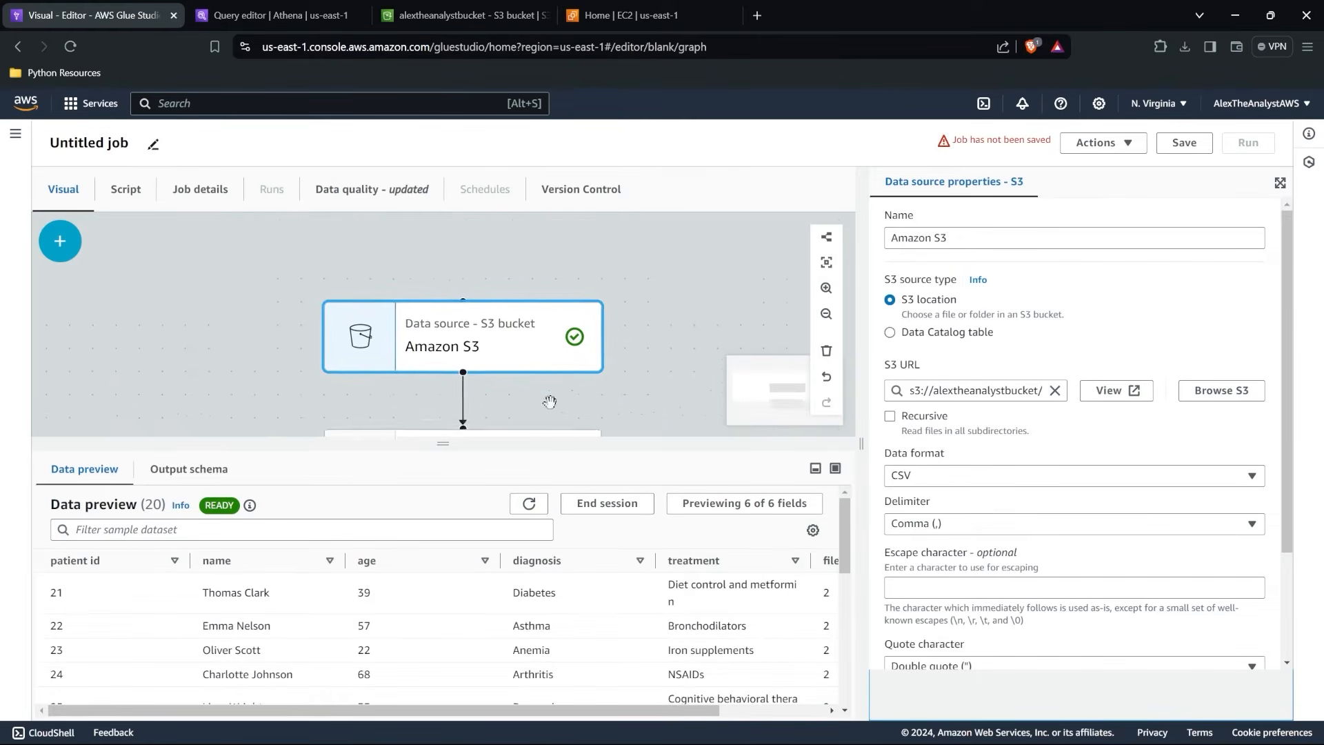
{"action": "left_click", "coordinate": [969, 240]}
{"action": "left_click_drag", "start_coordinate": [969, 239], "coordinate": [847, 257]}
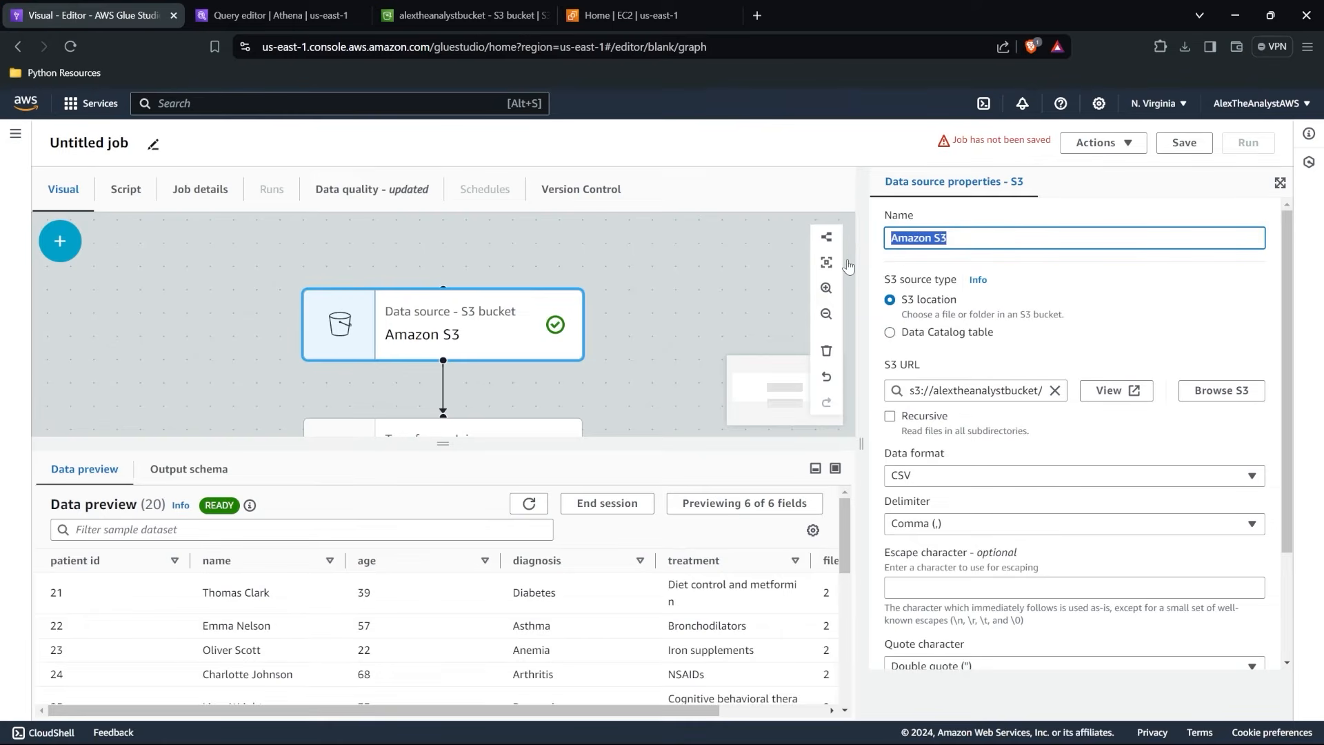
{"action": "type", "text": "Patient Data 1"}
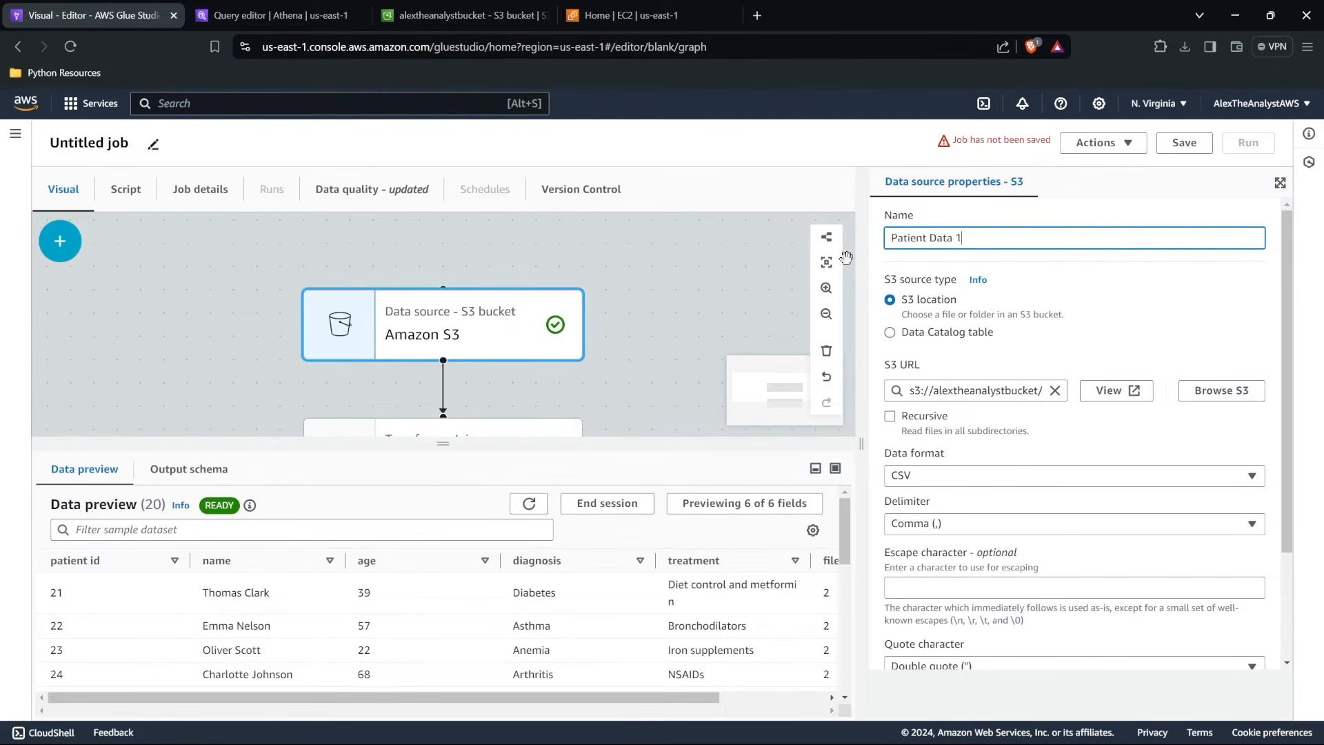
{"action": "key", "text": "Return"}
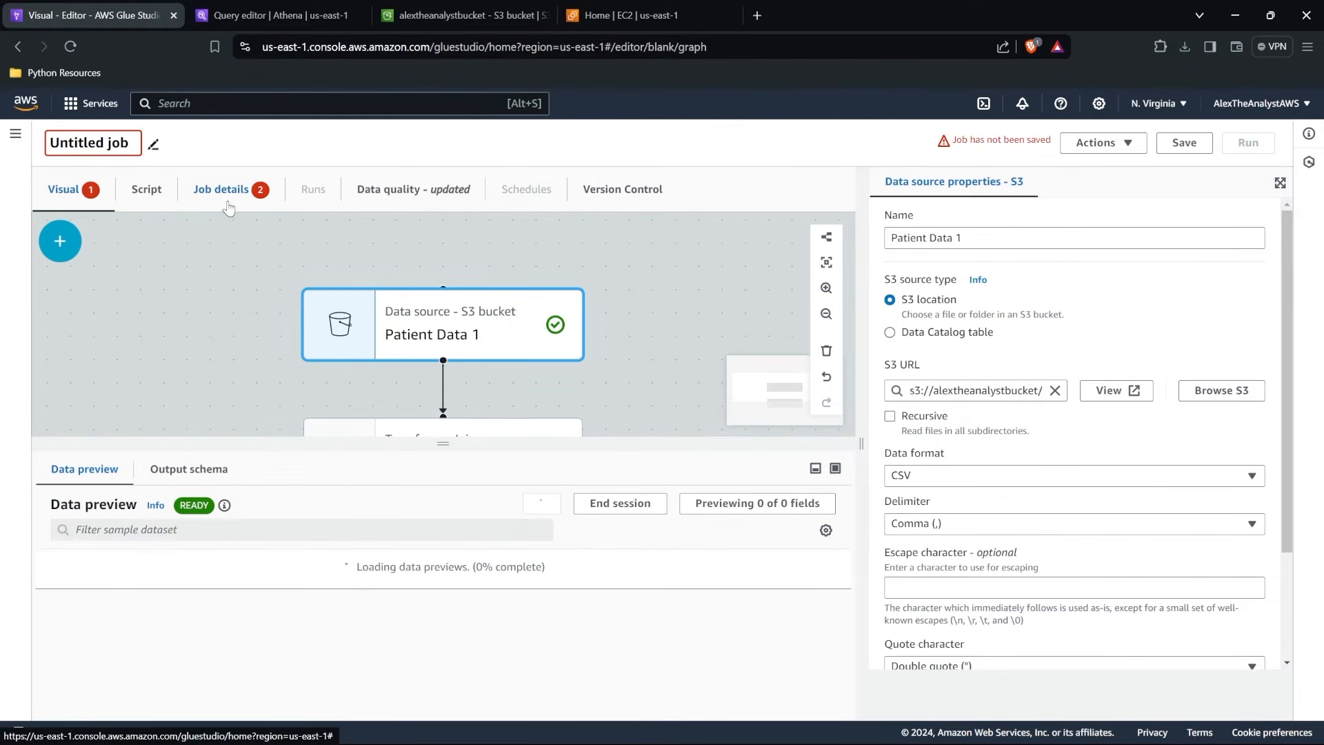
Check which parent nodes the Join transform can use, and add a second Amazon S3 source node to the graph.
{"action": "scroll", "coordinate": [441, 324], "scroll_direction": "down", "scroll_amount": 2}
{"action": "left_click", "coordinate": [464, 358]}
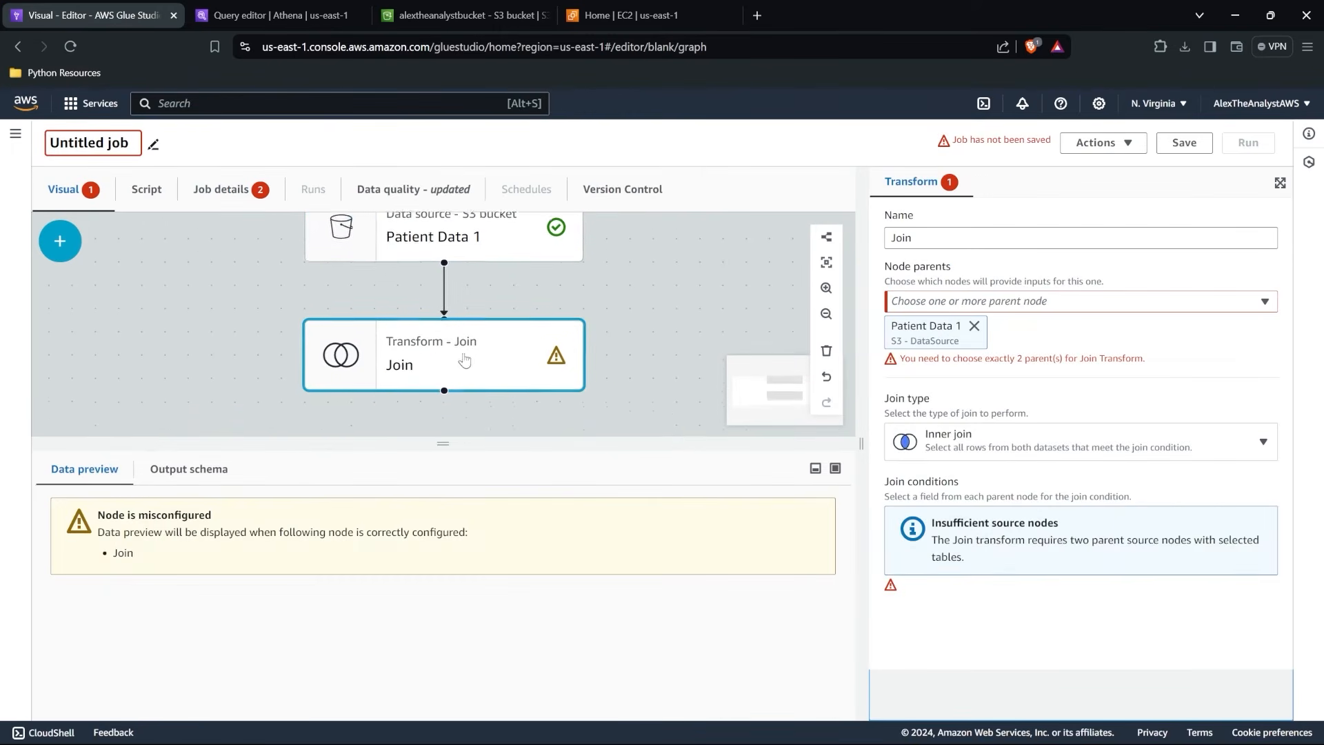
{"action": "left_click", "coordinate": [1032, 301]}
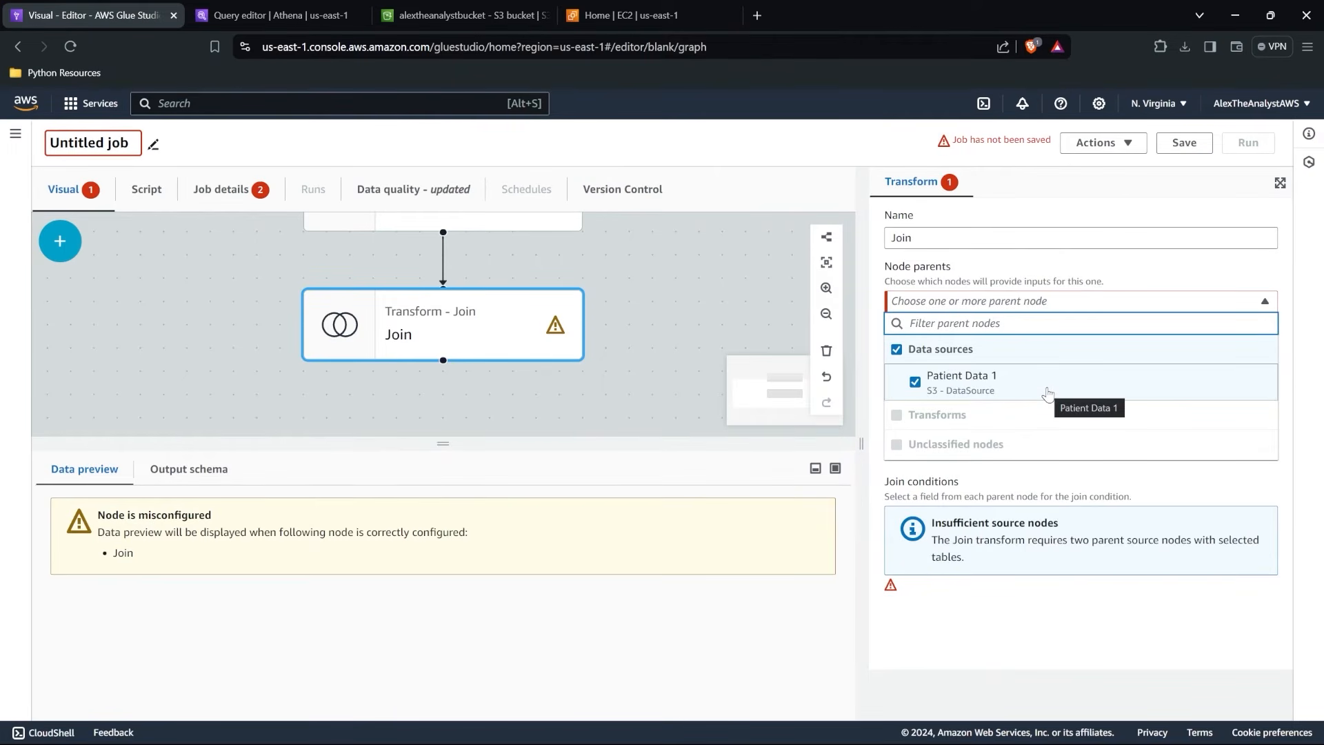
{"action": "left_click", "coordinate": [627, 322]}
{"action": "scroll", "coordinate": [627, 324], "scroll_direction": "down", "scroll_amount": 5}
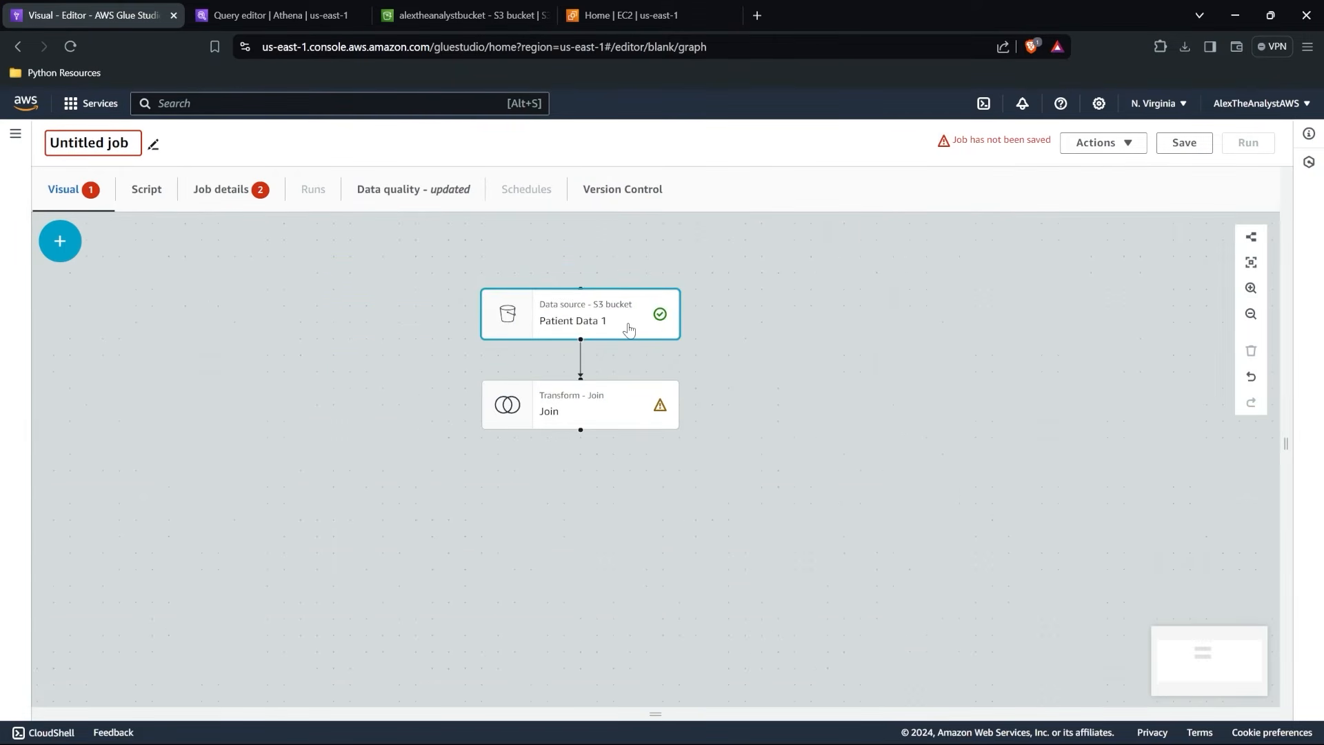
{"action": "left_click", "coordinate": [60, 239]}
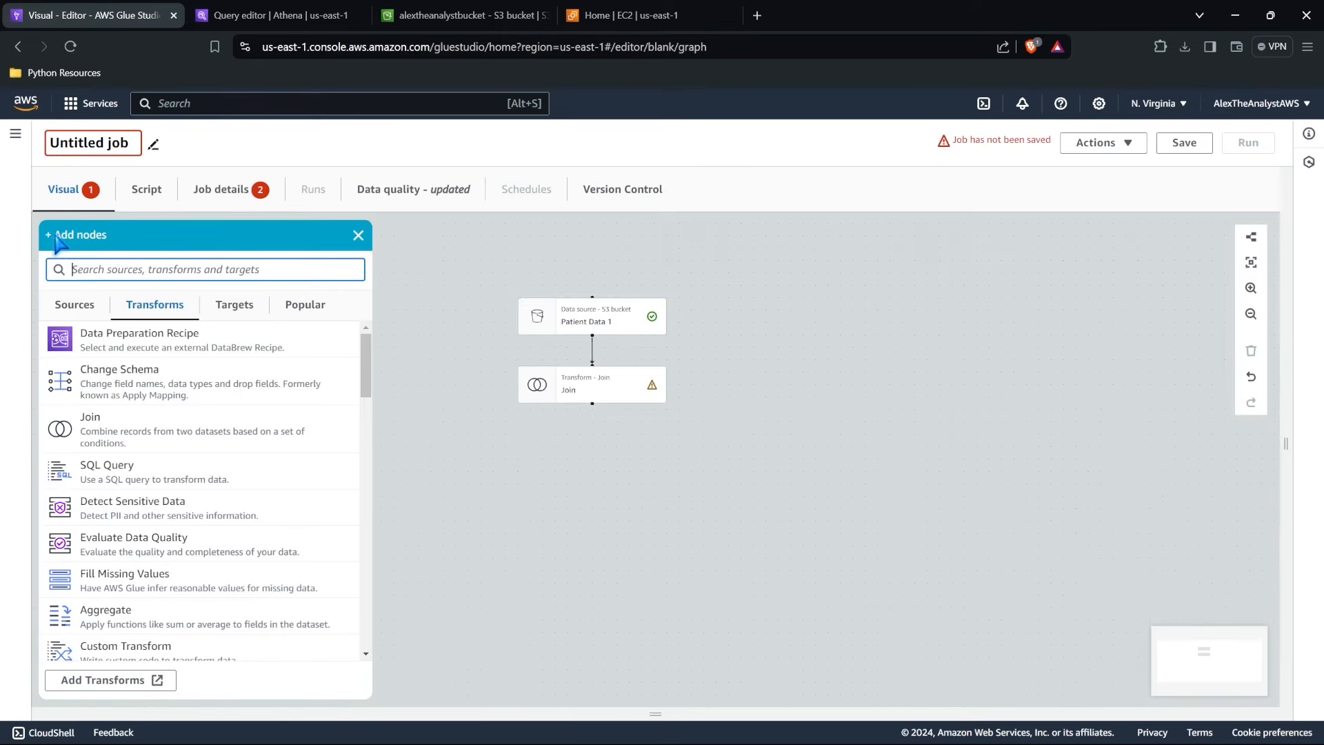
{"action": "left_click", "coordinate": [75, 303]}
{"action": "left_click", "coordinate": [152, 378]}
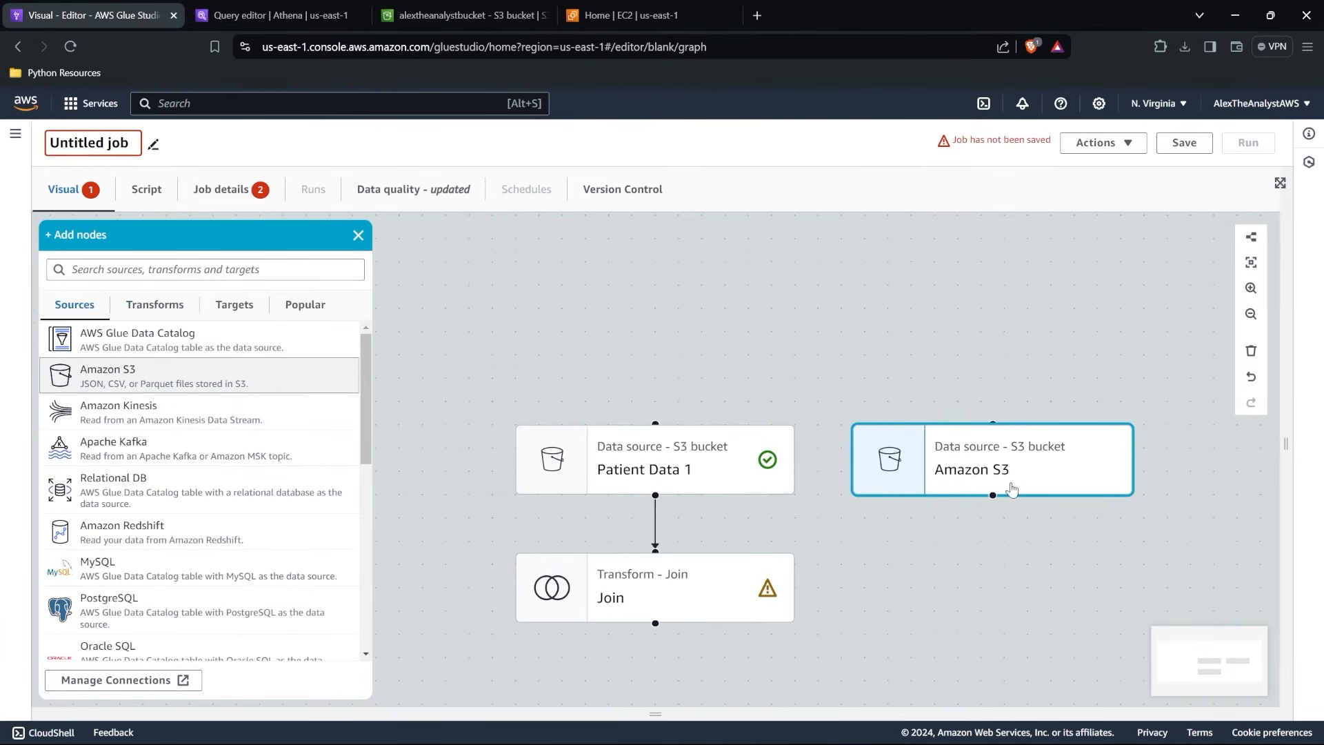
Switch the job graph to a horizontal layout so the nodes flow from left to right.
{"action": "left_click", "coordinate": [1251, 238]}
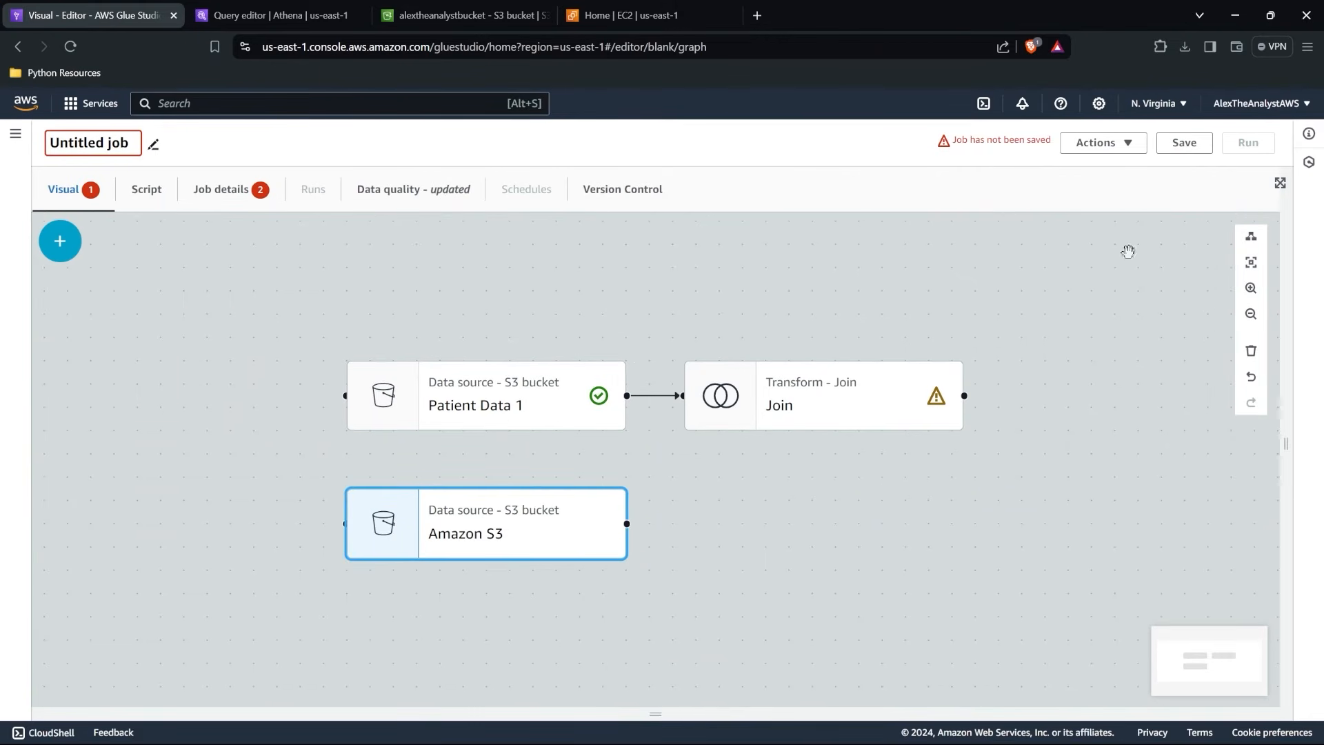
{"action": "left_click_drag", "start_coordinate": [695, 466], "coordinate": [629, 398]}
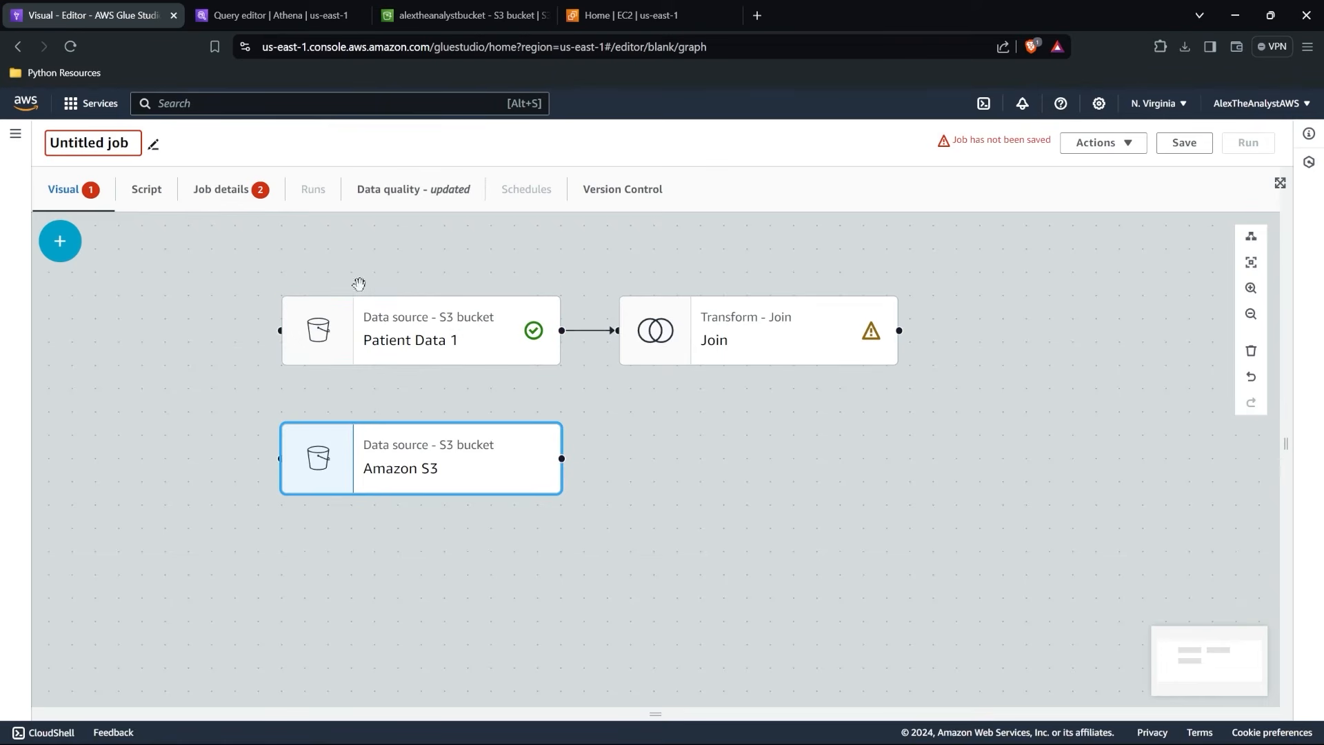
{"action": "left_click", "coordinate": [1252, 237]}
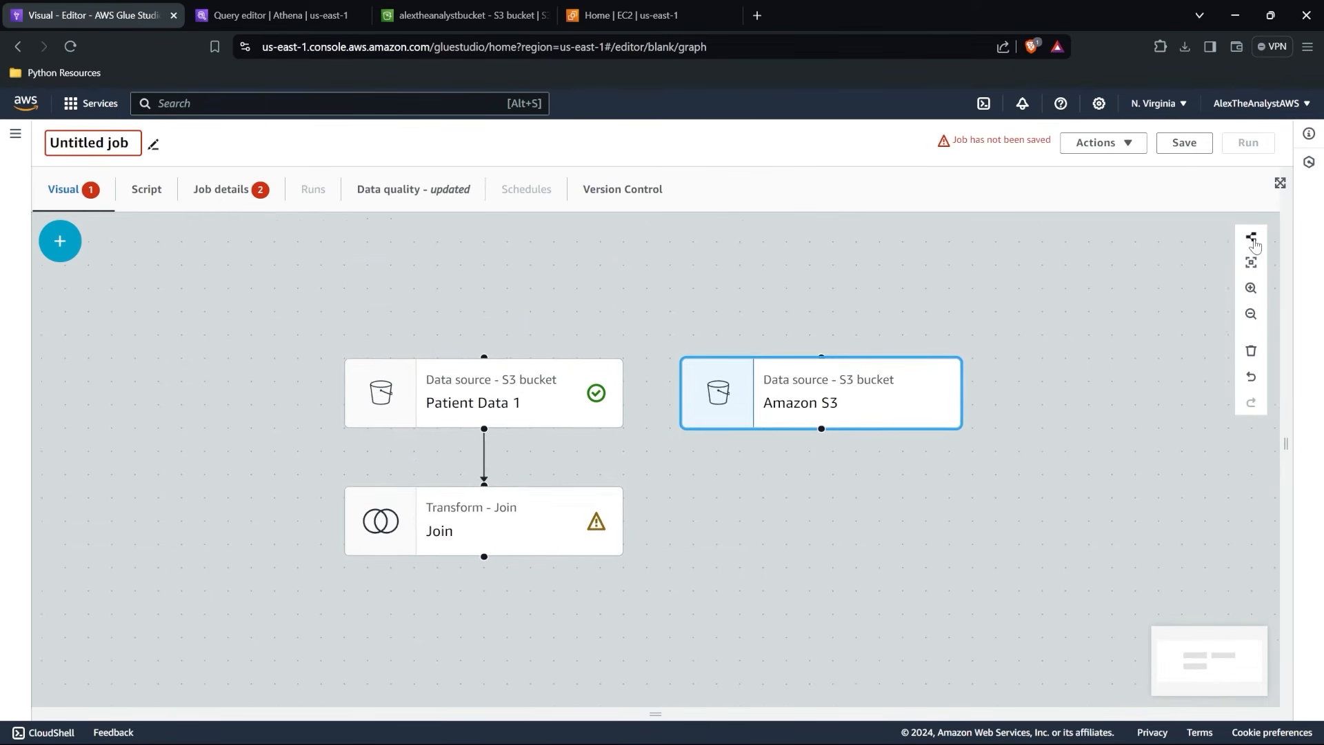
{"action": "left_click", "coordinate": [1252, 238]}
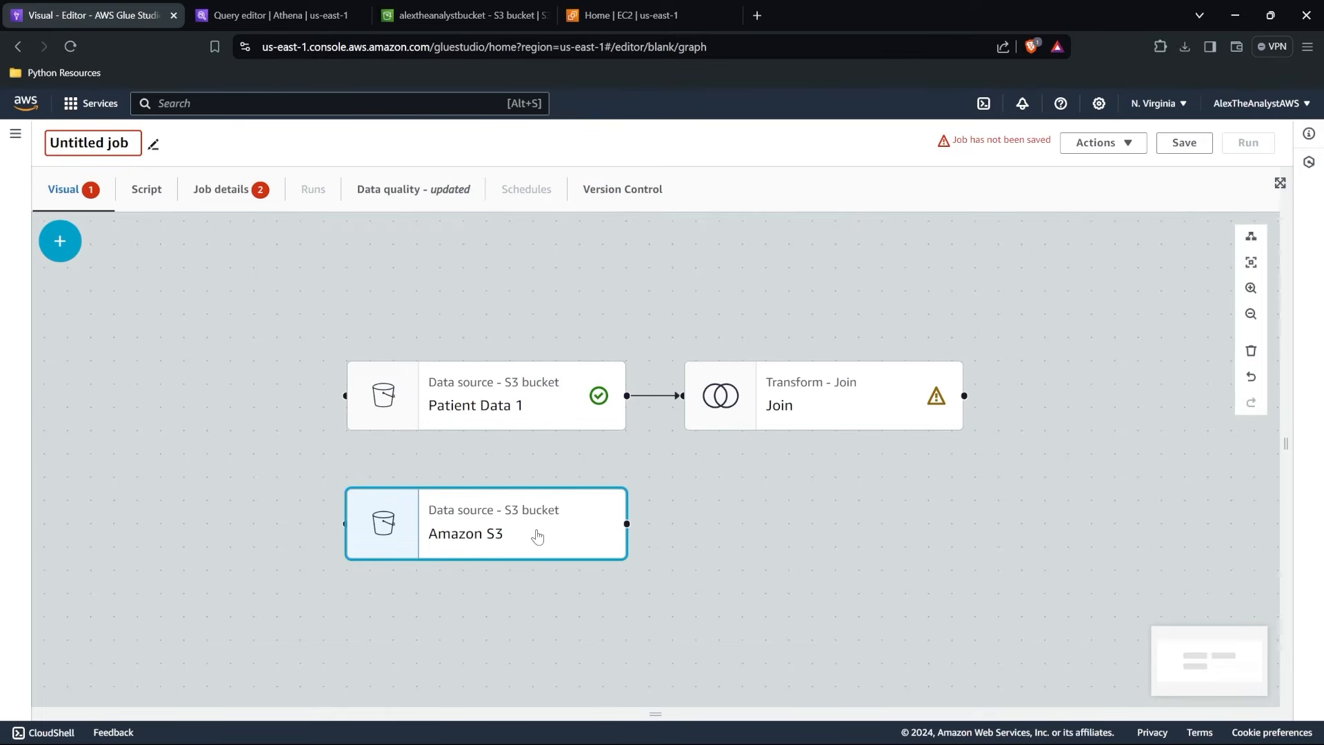
Rename the new Amazon S3 source node to Patient Data 2.
{"action": "left_click", "coordinate": [458, 535]}
{"action": "left_click", "coordinate": [985, 237]}
{"action": "key", "text": "ctrl+a"}
{"action": "type", "text": "Pati"}
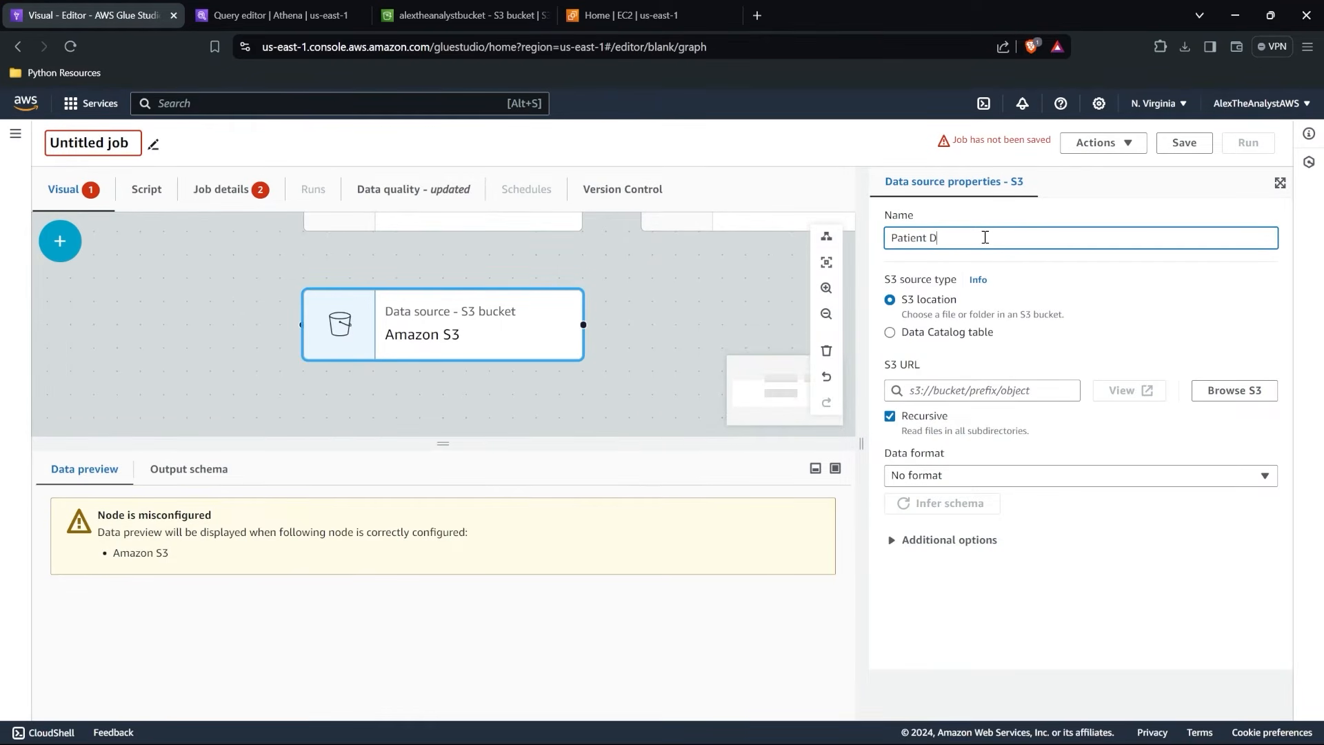
Set the Patient Data 2 source's S3 location to RealHealthcareData2.csv in the patient_data folder of alextheanalystbucket.
{"action": "left_click", "coordinate": [1234, 390]}
{"action": "left_click", "coordinate": [211, 475]}
{"action": "left_click", "coordinate": [183, 510]}
{"action": "left_click", "coordinate": [83, 488]}
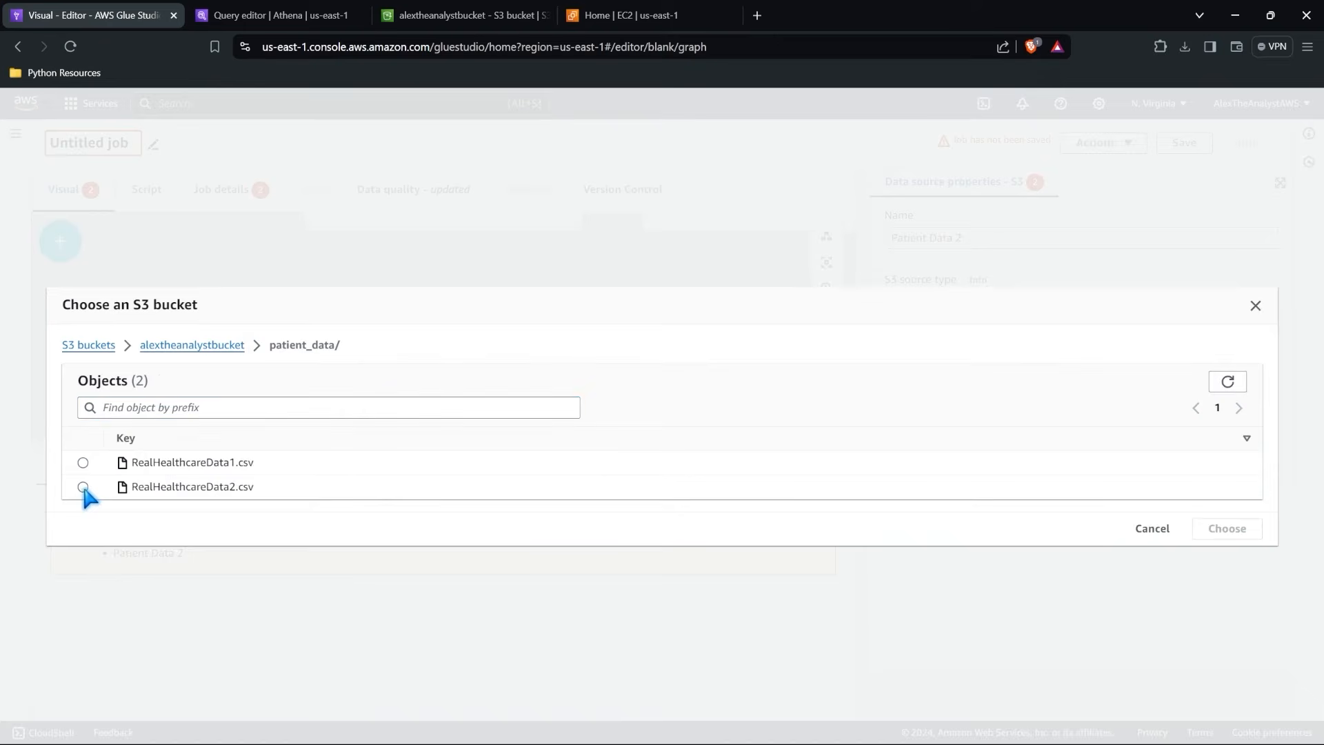
{"action": "left_click", "coordinate": [1229, 530]}
Set the Patient Data 2 source's data format to CSV and review its remaining source settings.
{"action": "left_click", "coordinate": [1040, 473]}
{"action": "left_click", "coordinate": [996, 385]}
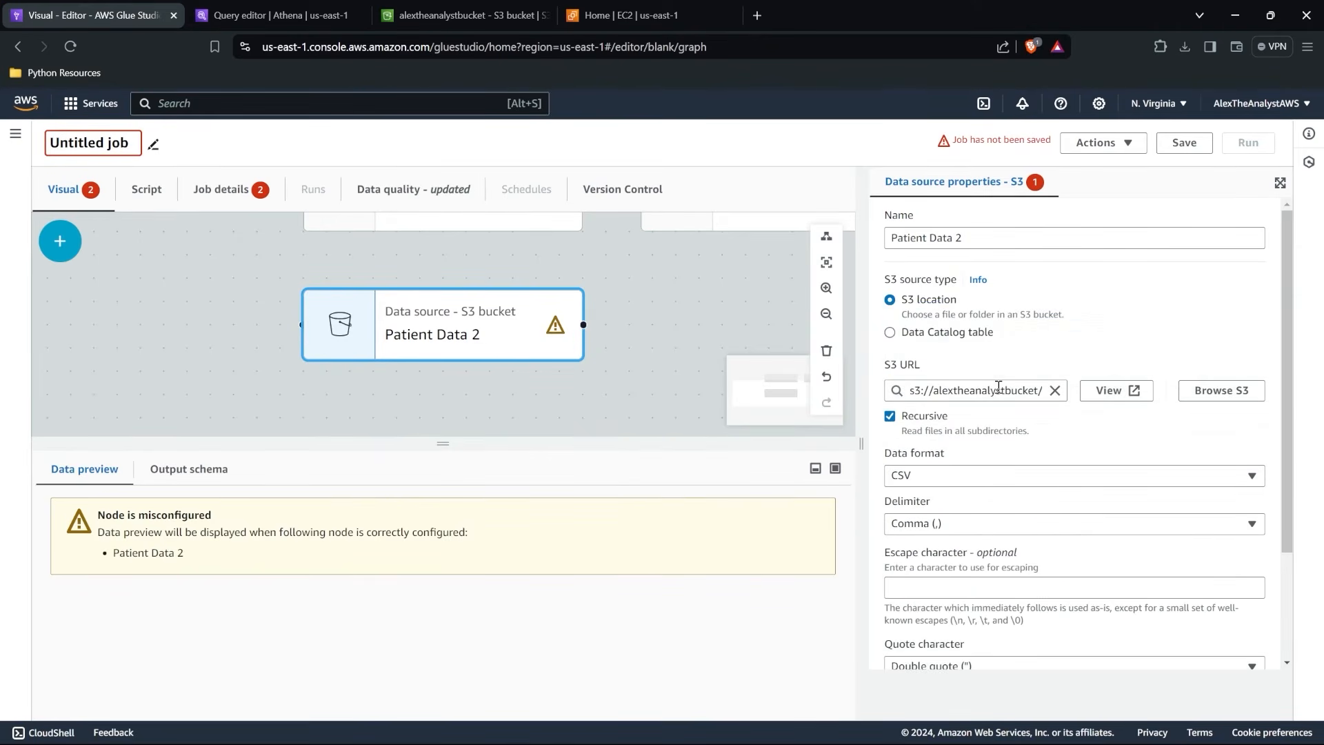
{"action": "scroll", "coordinate": [994, 452], "scroll_direction": "down", "scroll_amount": 2}
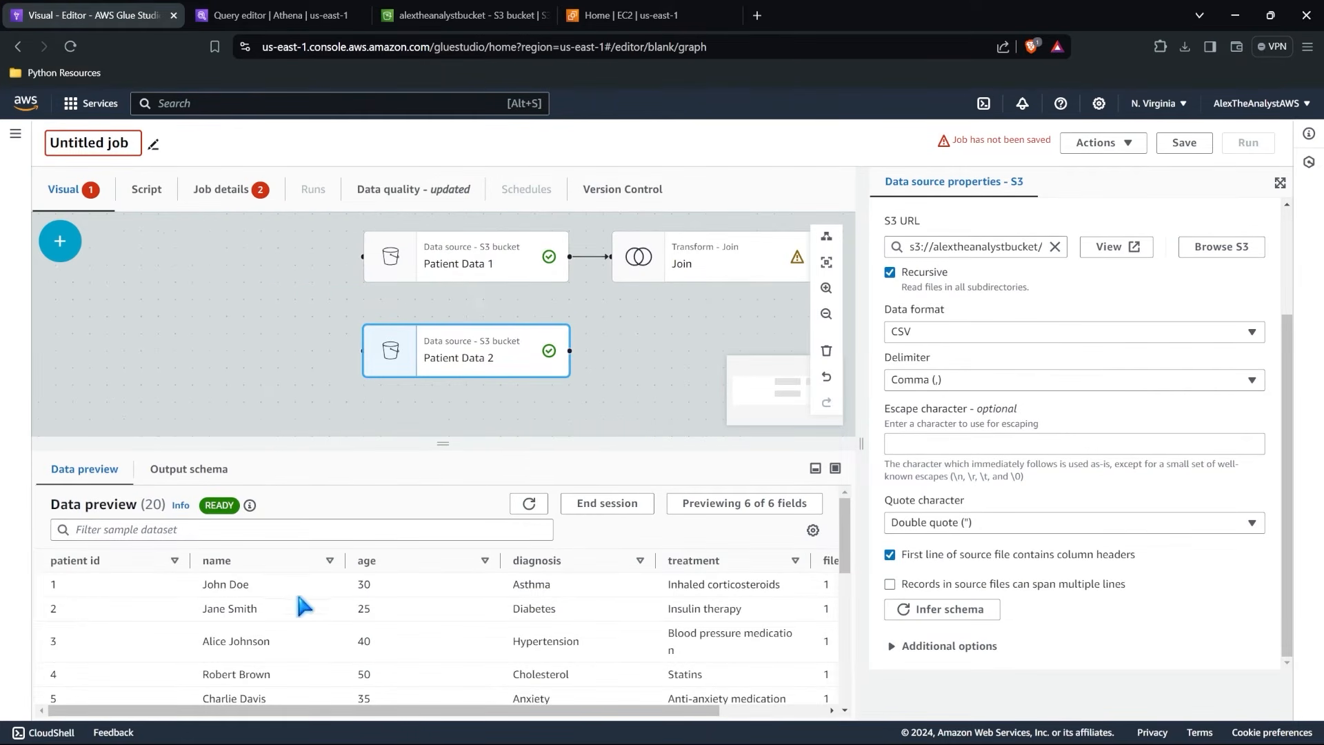
Add Patient Data 2 as the Join transform's second parent and look through the available join types.
{"action": "left_click", "coordinate": [700, 249]}
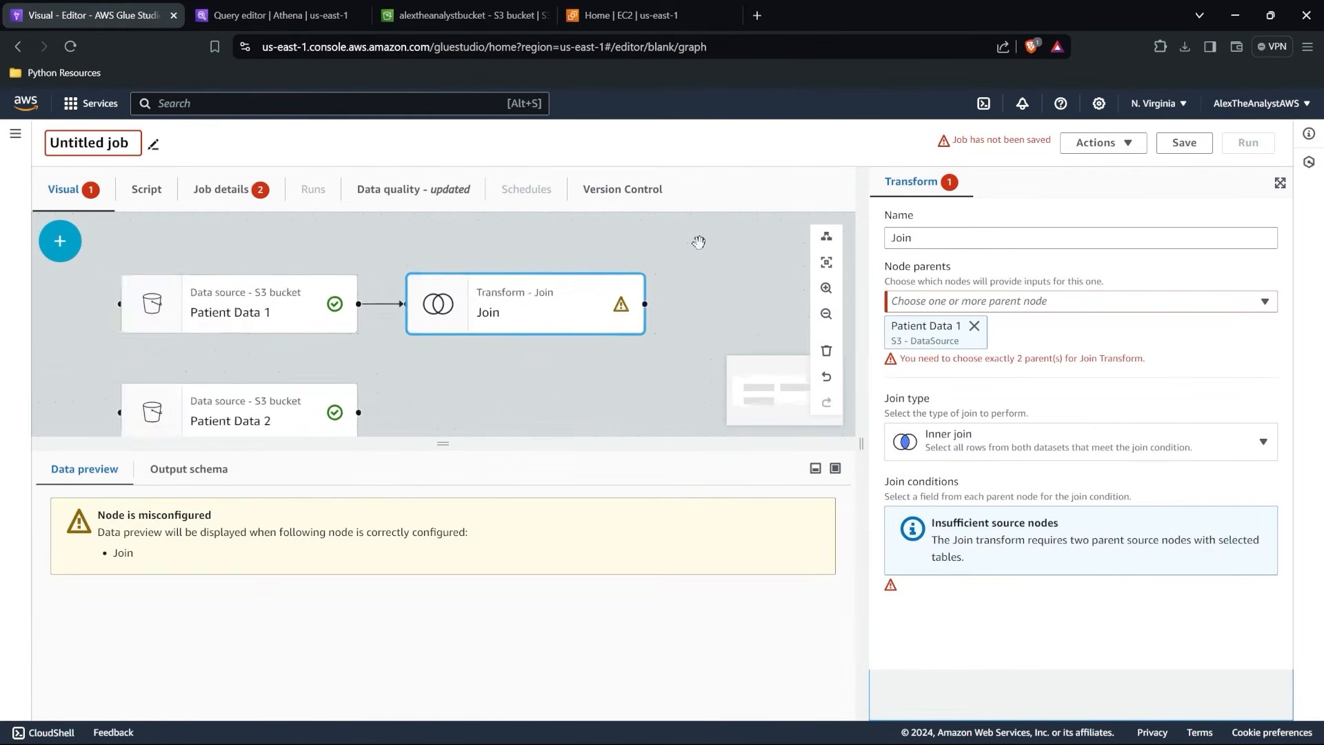
{"action": "left_click", "coordinate": [1033, 302]}
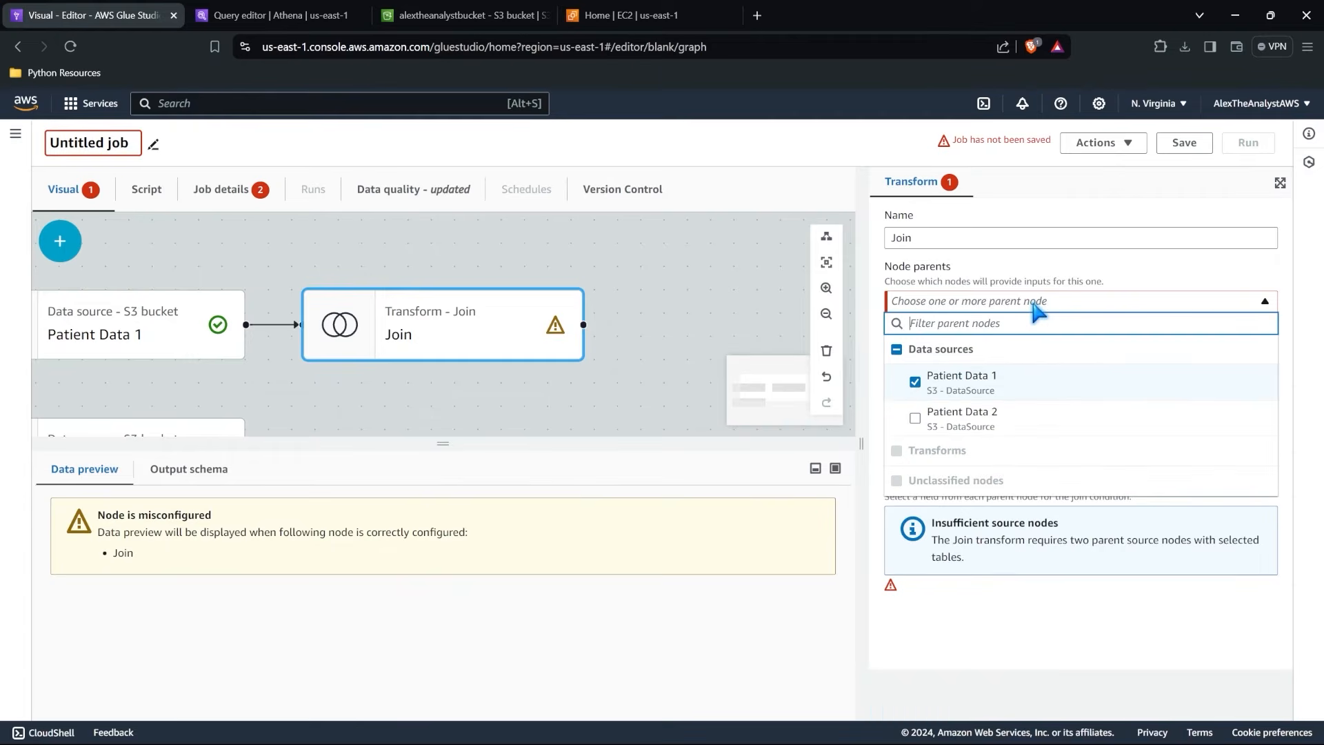
{"action": "left_click", "coordinate": [915, 418]}
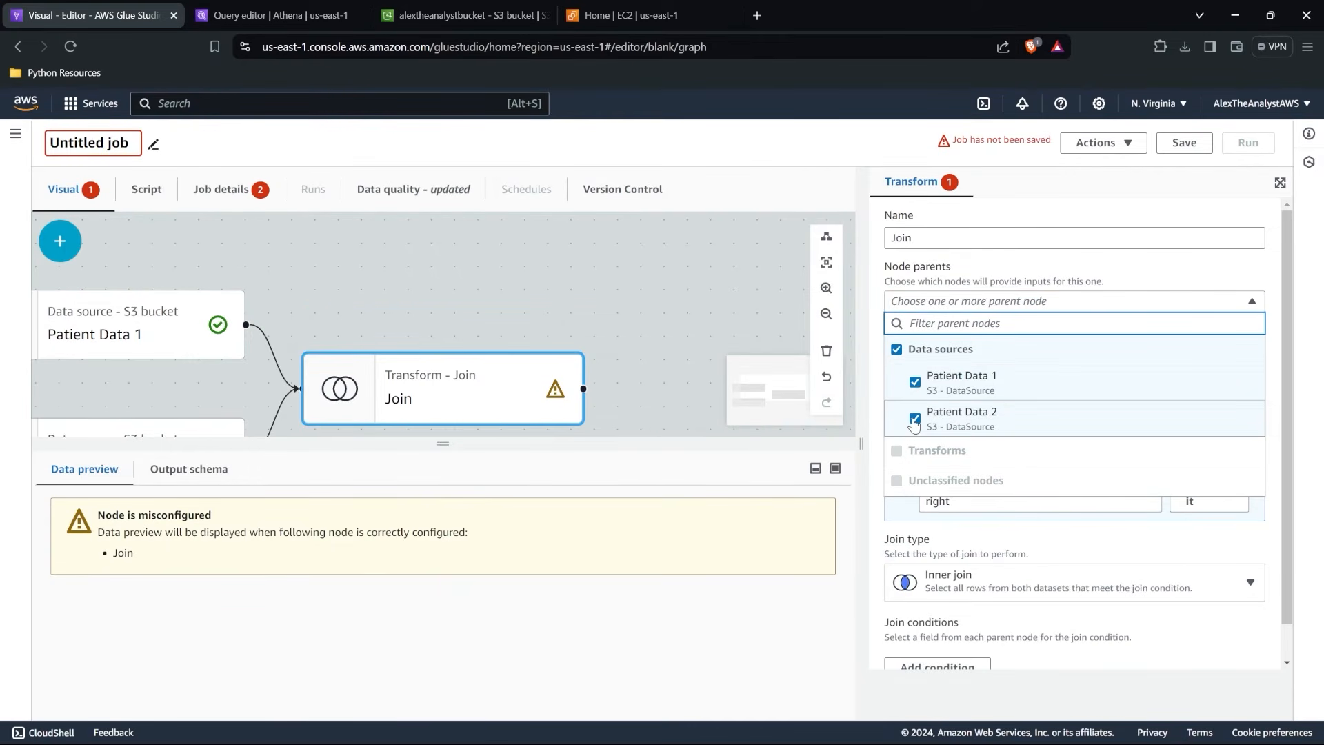
{"action": "left_click", "coordinate": [1073, 534]}
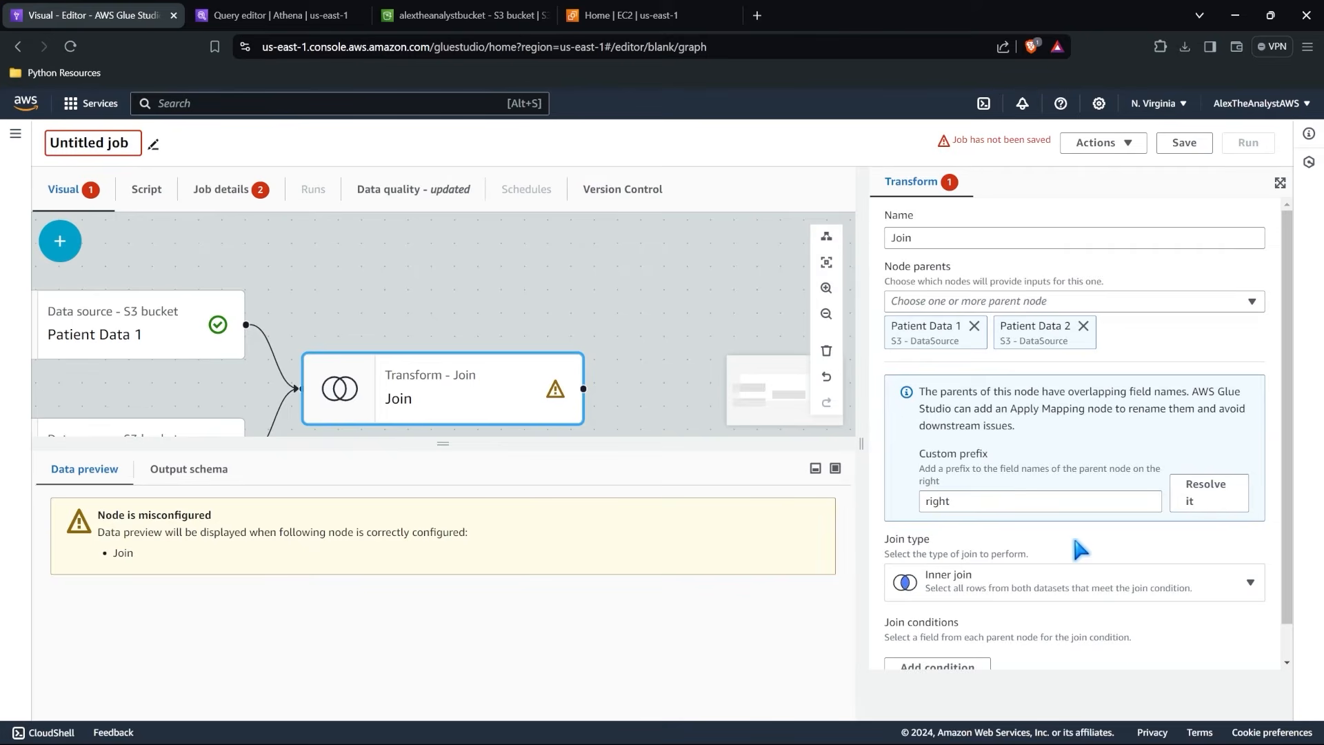
{"action": "left_click", "coordinate": [1080, 583]}
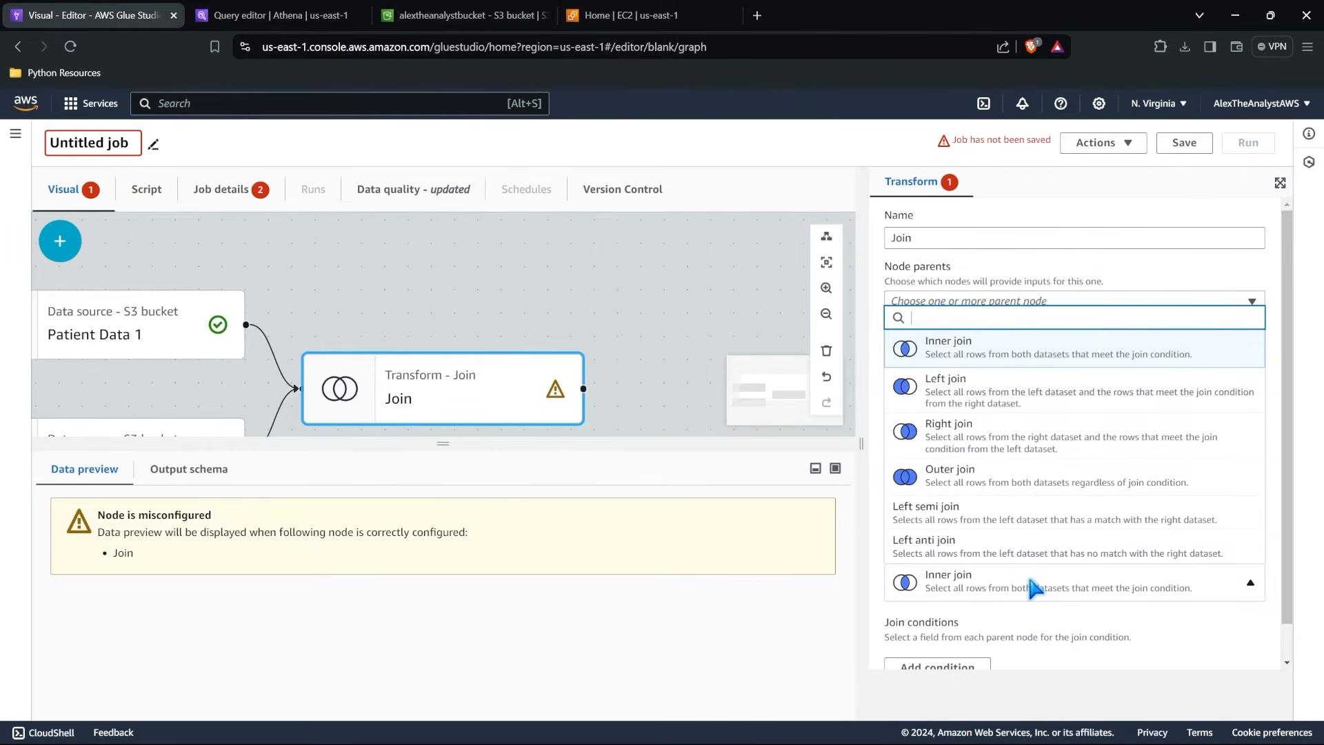
Compare the sampled patient rows and patient IDs in the data previews of Patient Data 1 and Patient Data 2.
{"action": "left_click", "coordinate": [227, 314]}
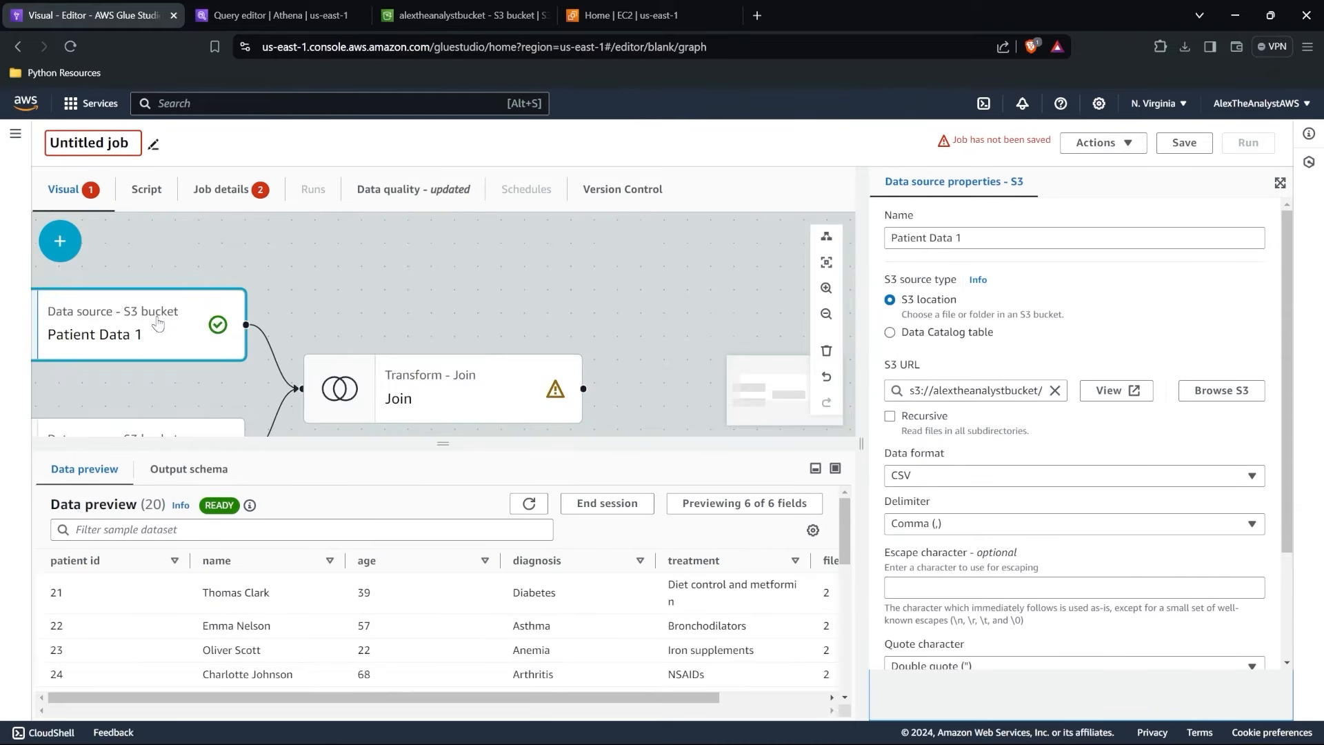
{"action": "scroll", "coordinate": [134, 602], "scroll_direction": "down", "scroll_amount": 10}
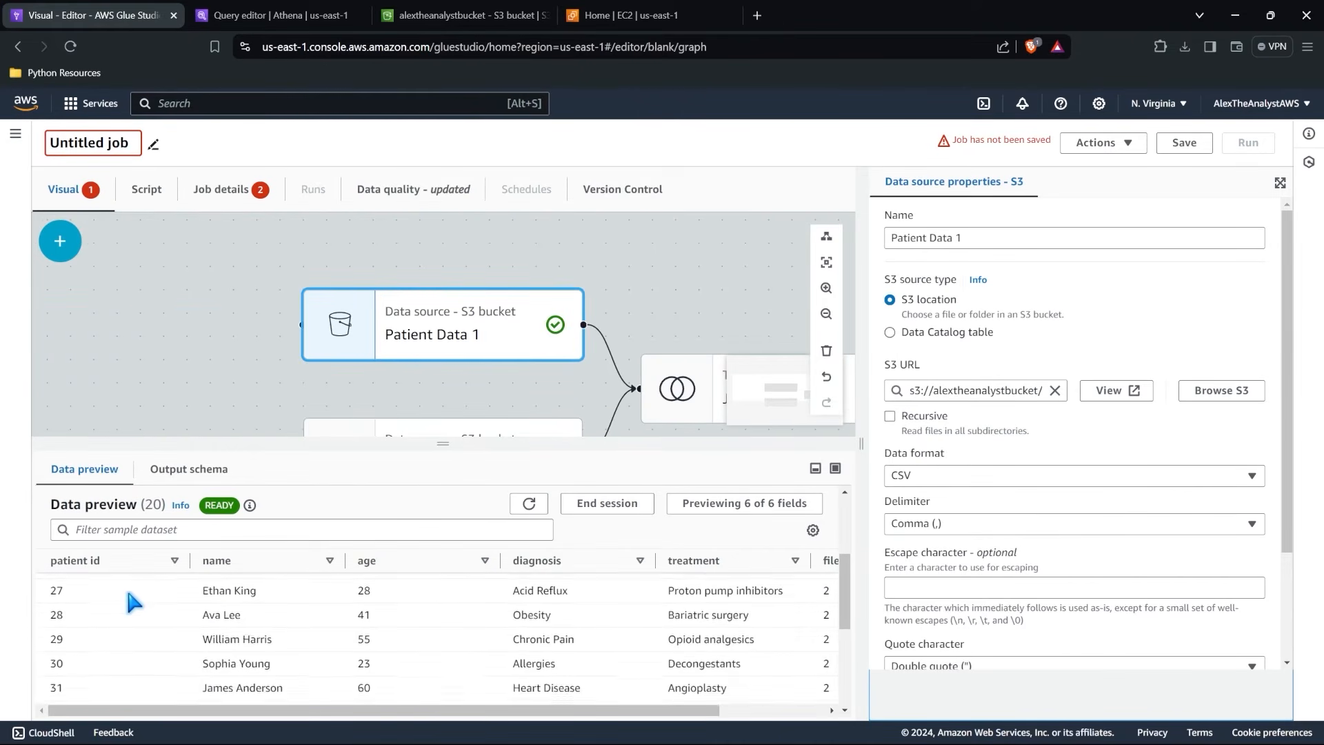
{"action": "scroll", "coordinate": [133, 602], "scroll_direction": "up", "scroll_amount": 10}
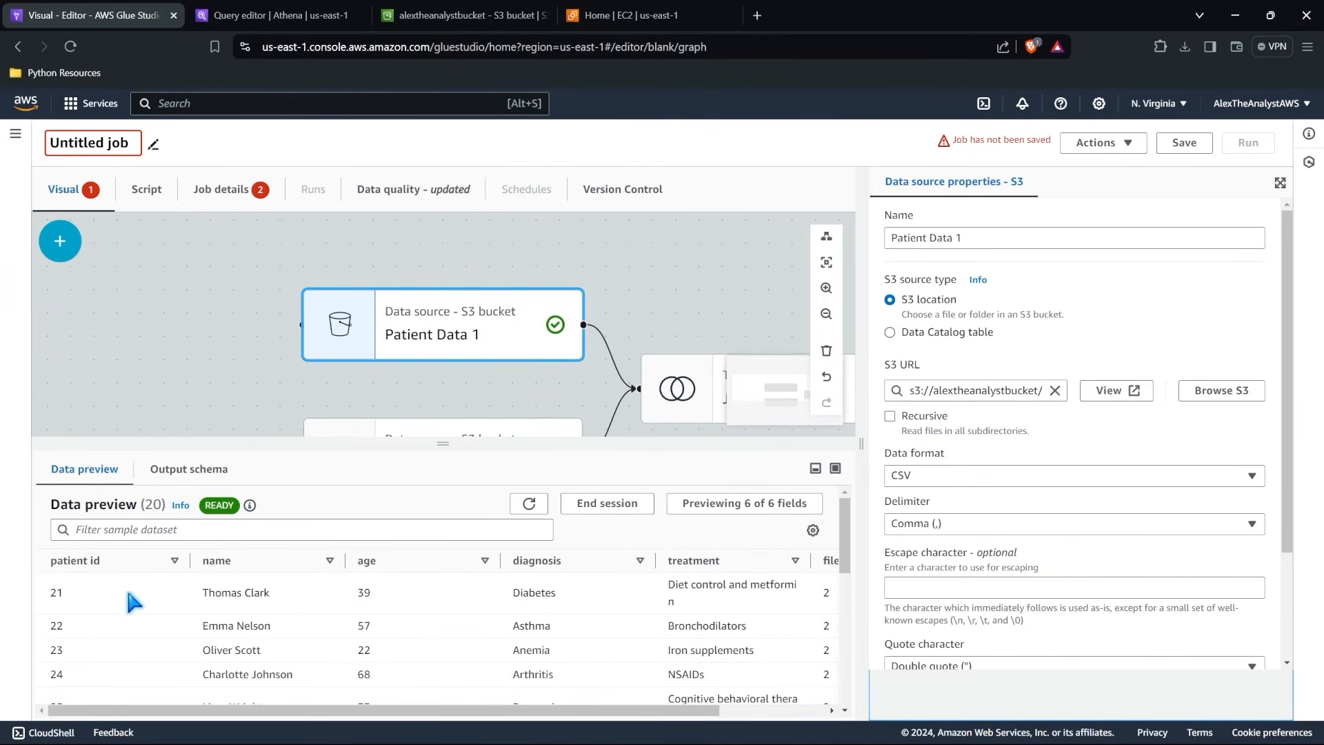
{"action": "left_click", "coordinate": [394, 435]}
{"action": "scroll", "coordinate": [140, 665], "scroll_direction": "down", "scroll_amount": 5}
{"action": "scroll", "coordinate": [143, 673], "scroll_direction": "up", "scroll_amount": 5}
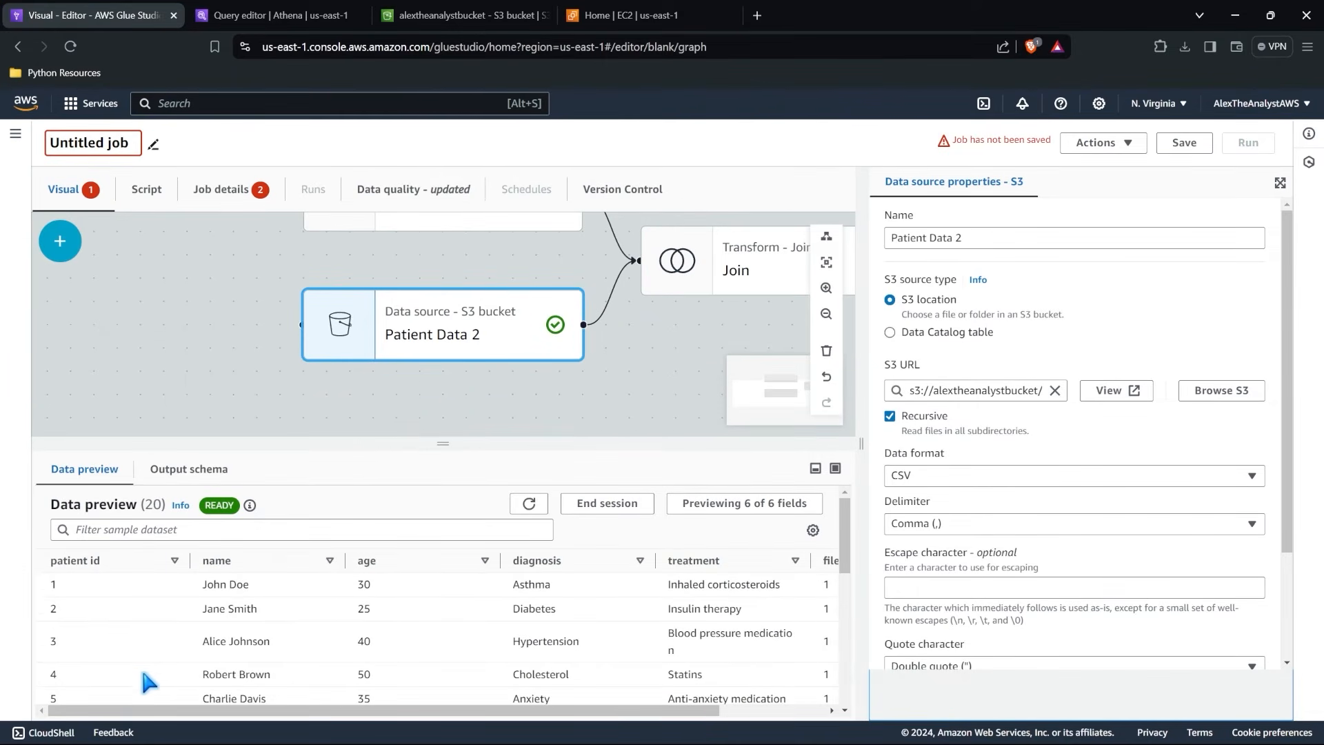
Delete the Join transform from the graph and add a Union transform in its place.
{"action": "left_click", "coordinate": [705, 260]}
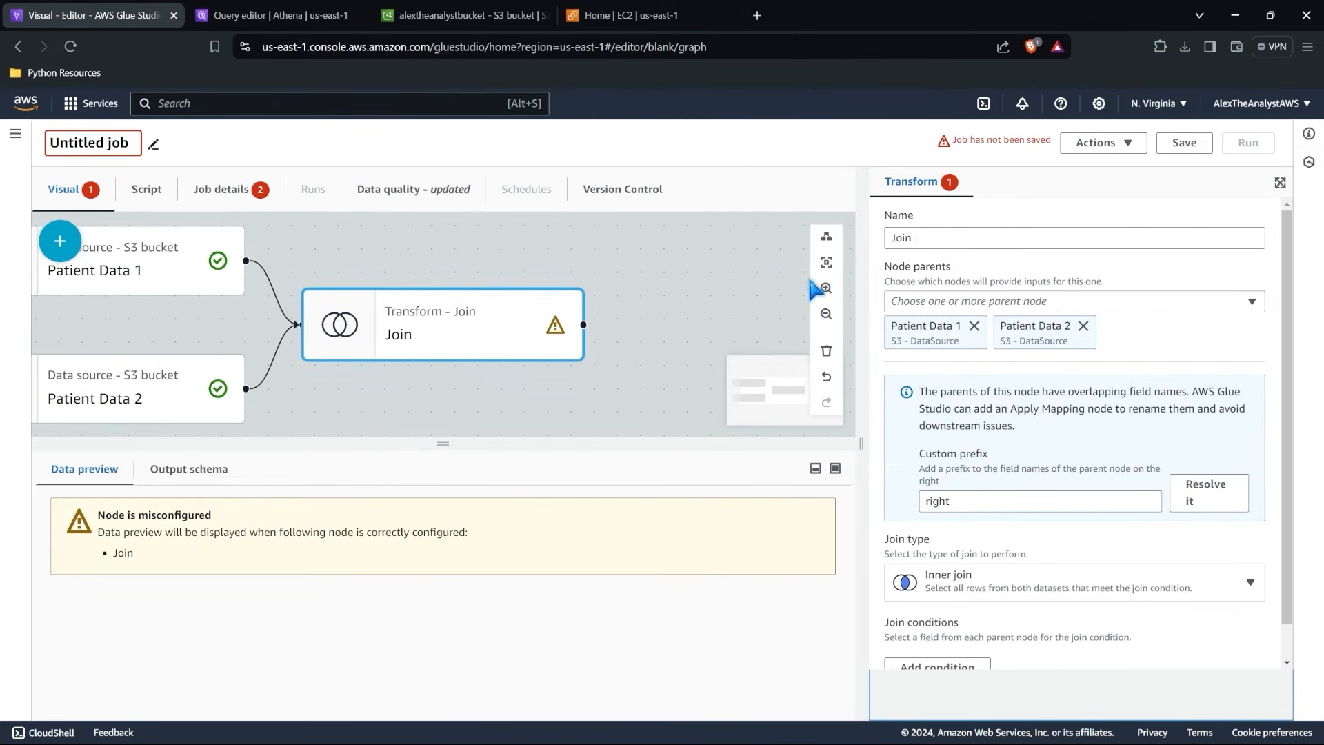
{"action": "left_click", "coordinate": [826, 351]}
{"action": "left_click", "coordinate": [60, 241]}
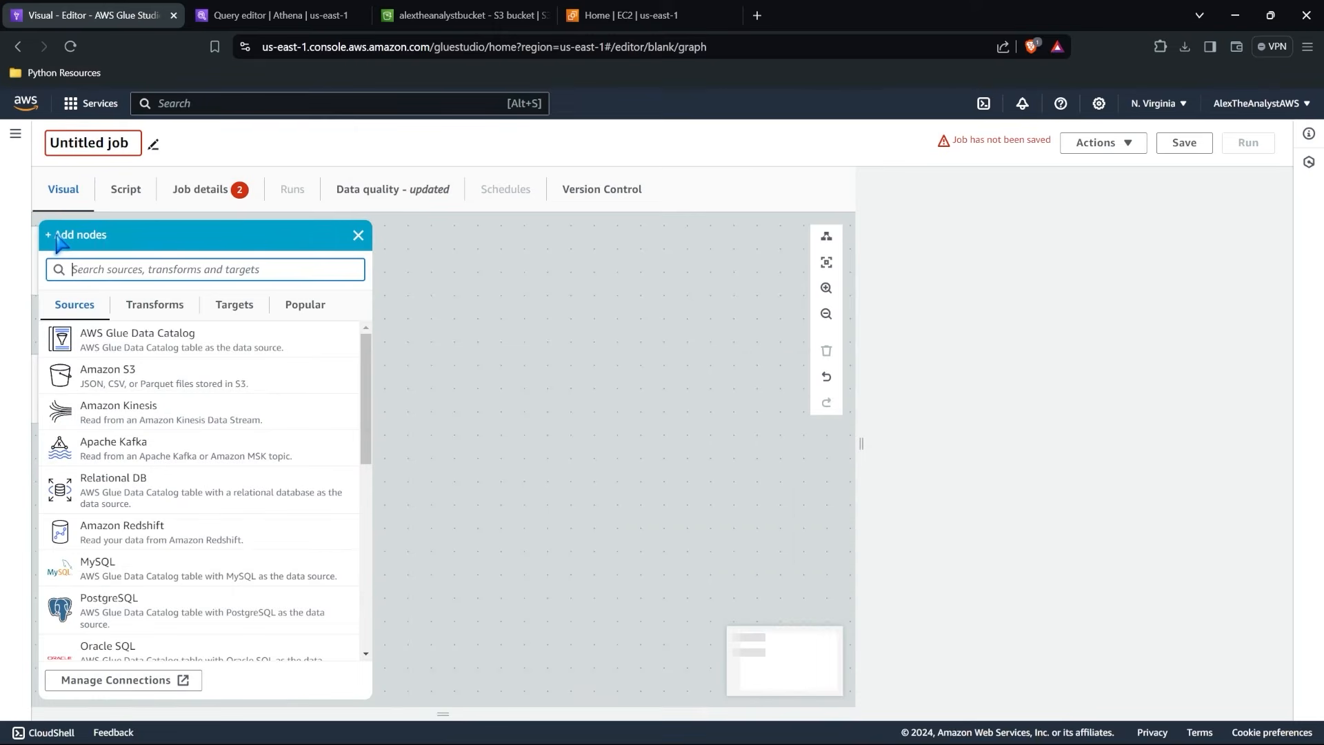
{"action": "left_click", "coordinate": [151, 305]}
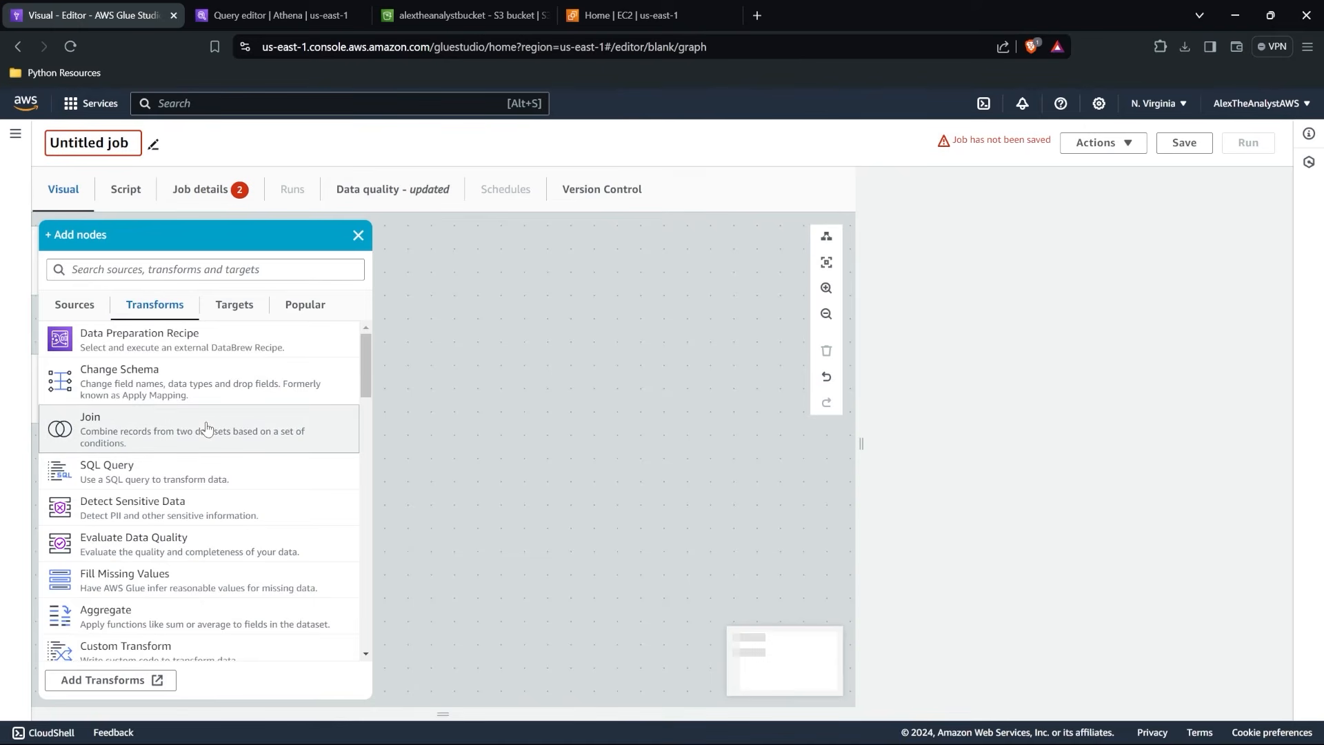
{"action": "scroll", "coordinate": [207, 427], "scroll_direction": "down", "scroll_amount": 5}
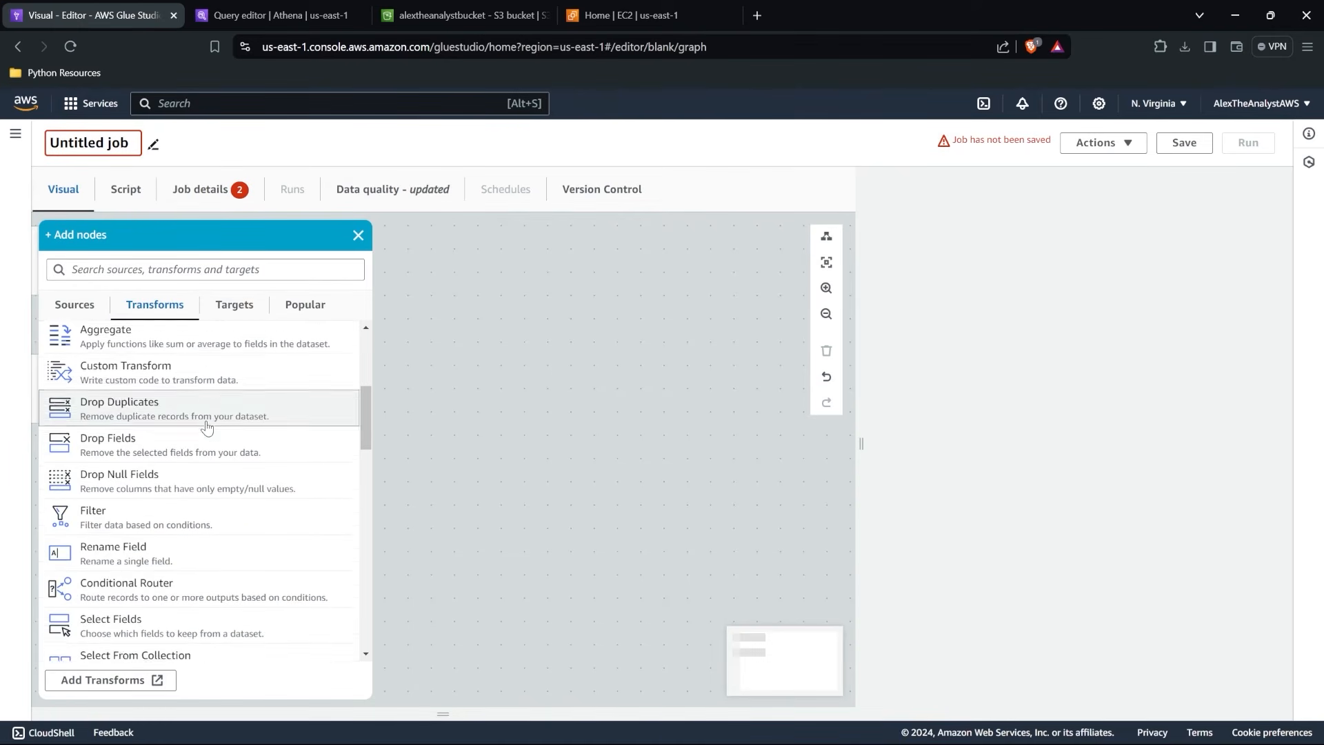
{"action": "scroll", "coordinate": [207, 427], "scroll_direction": "up", "scroll_amount": 5}
{"action": "left_click", "coordinate": [237, 270]}
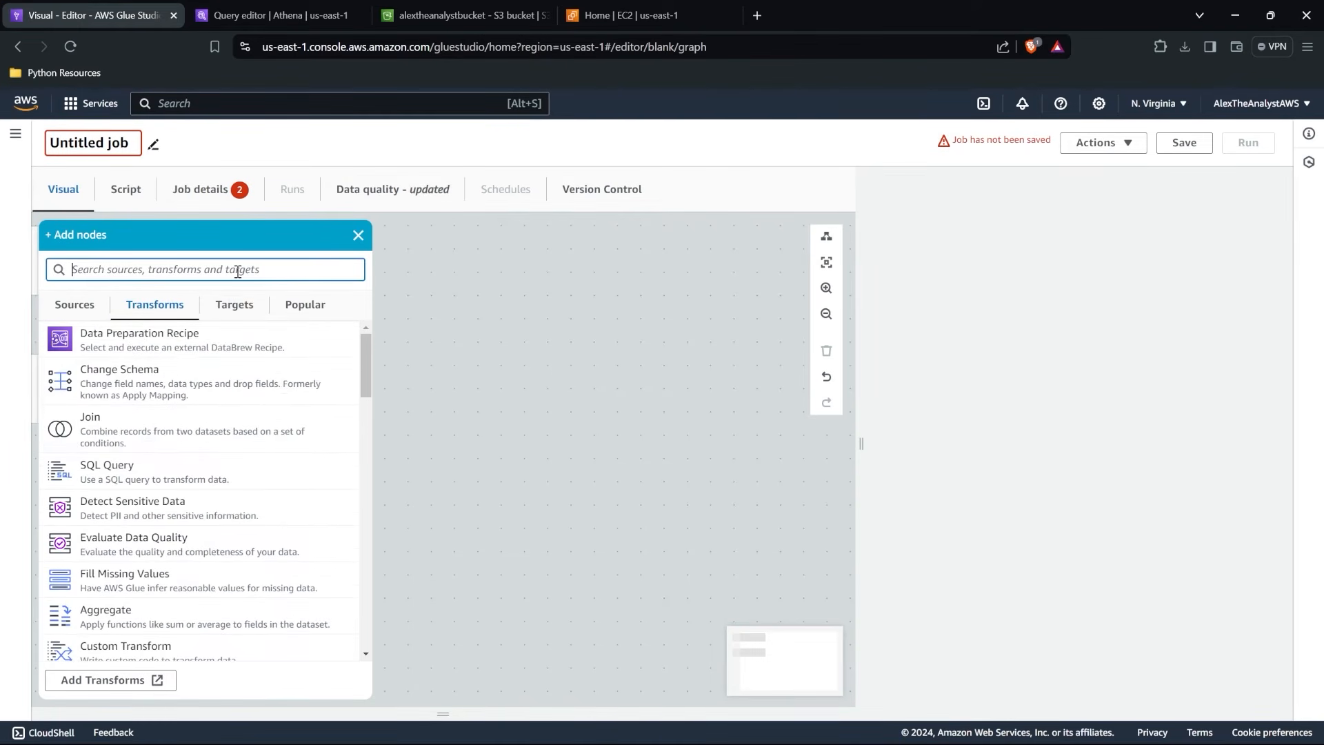
{"action": "type", "text": "union"}
{"action": "left_click", "coordinate": [212, 336]}
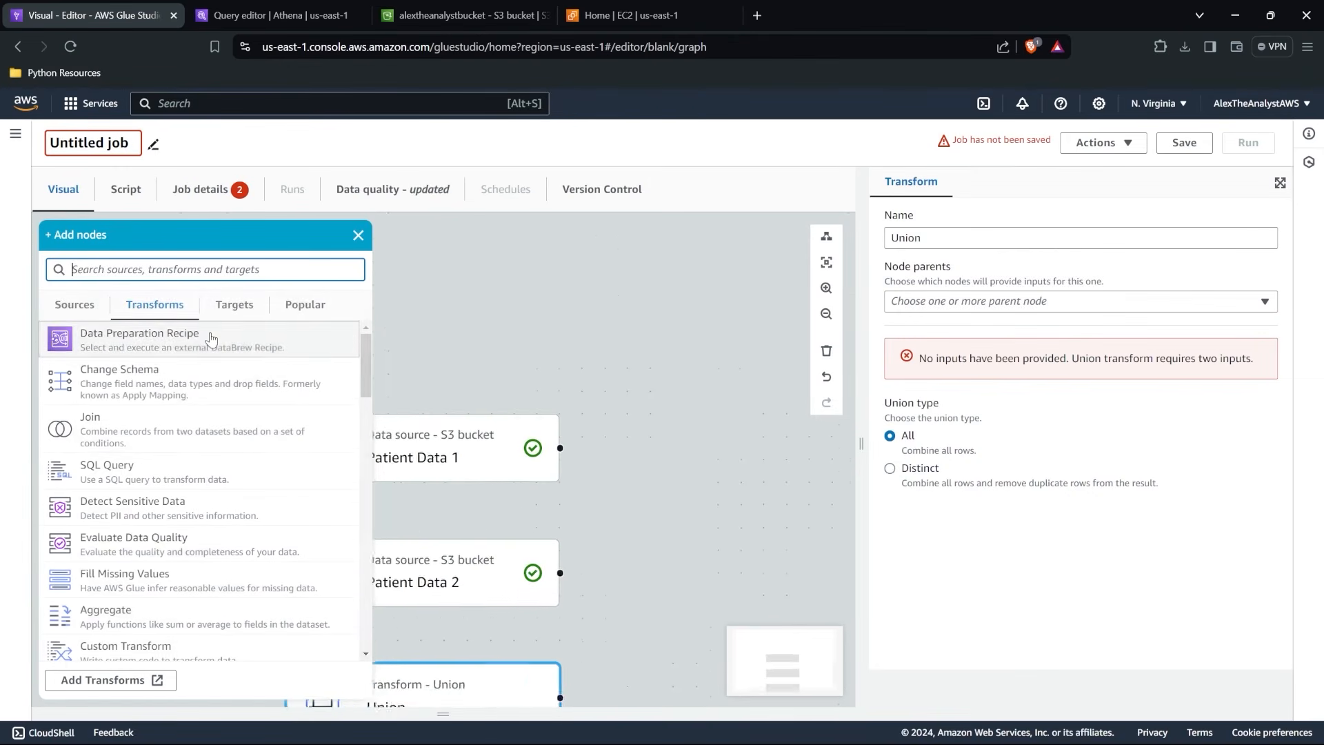
{"action": "left_click", "coordinate": [368, 236]}
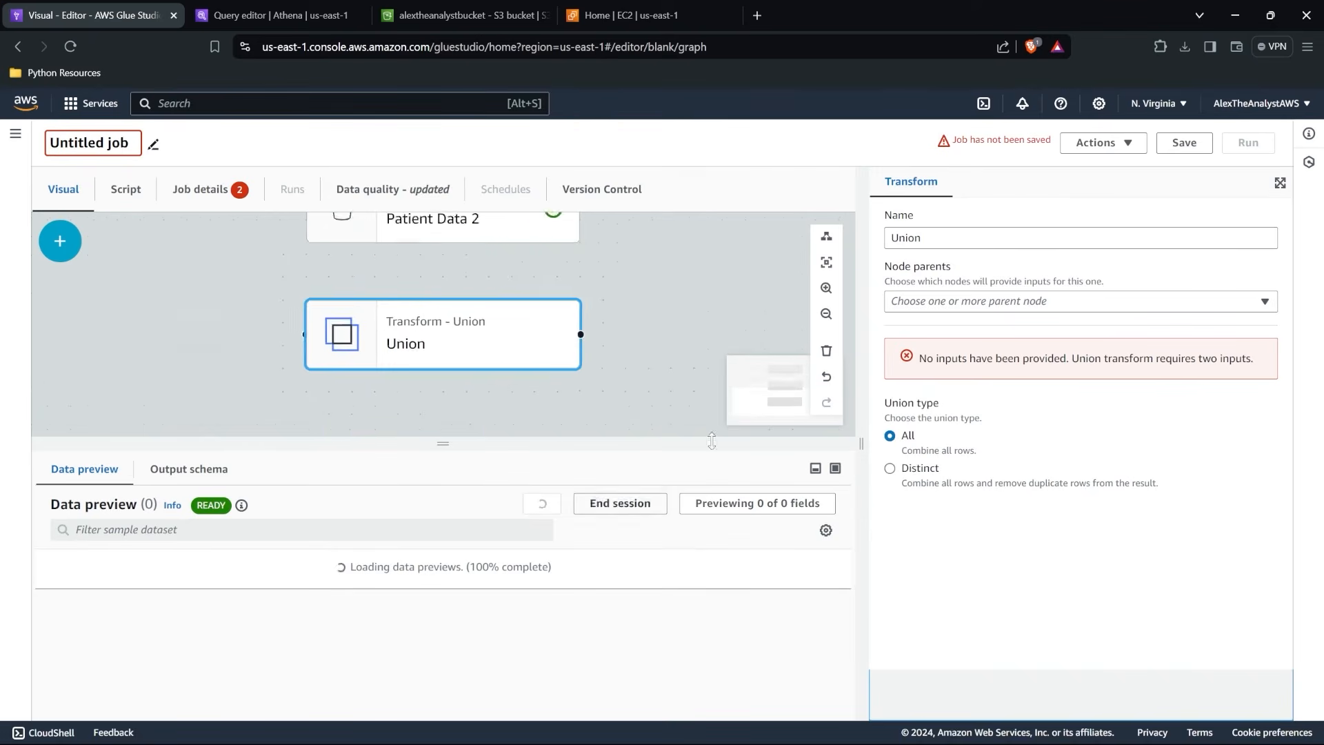
Set Patient Data 1 and Patient Data 2 as the Union transform's parents and review the combined rows in the data preview.
{"action": "left_click", "coordinate": [1009, 301]}
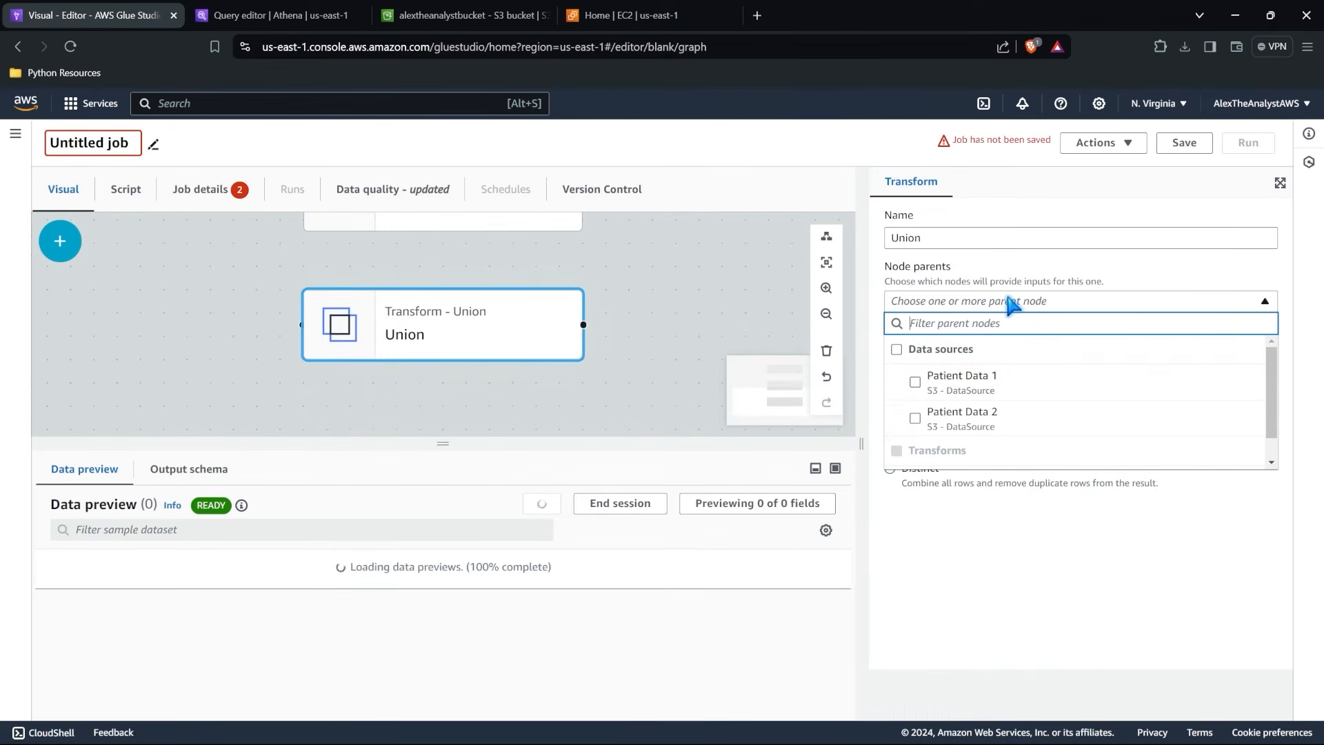
{"action": "left_click", "coordinate": [915, 381]}
{"action": "left_click", "coordinate": [915, 419]}
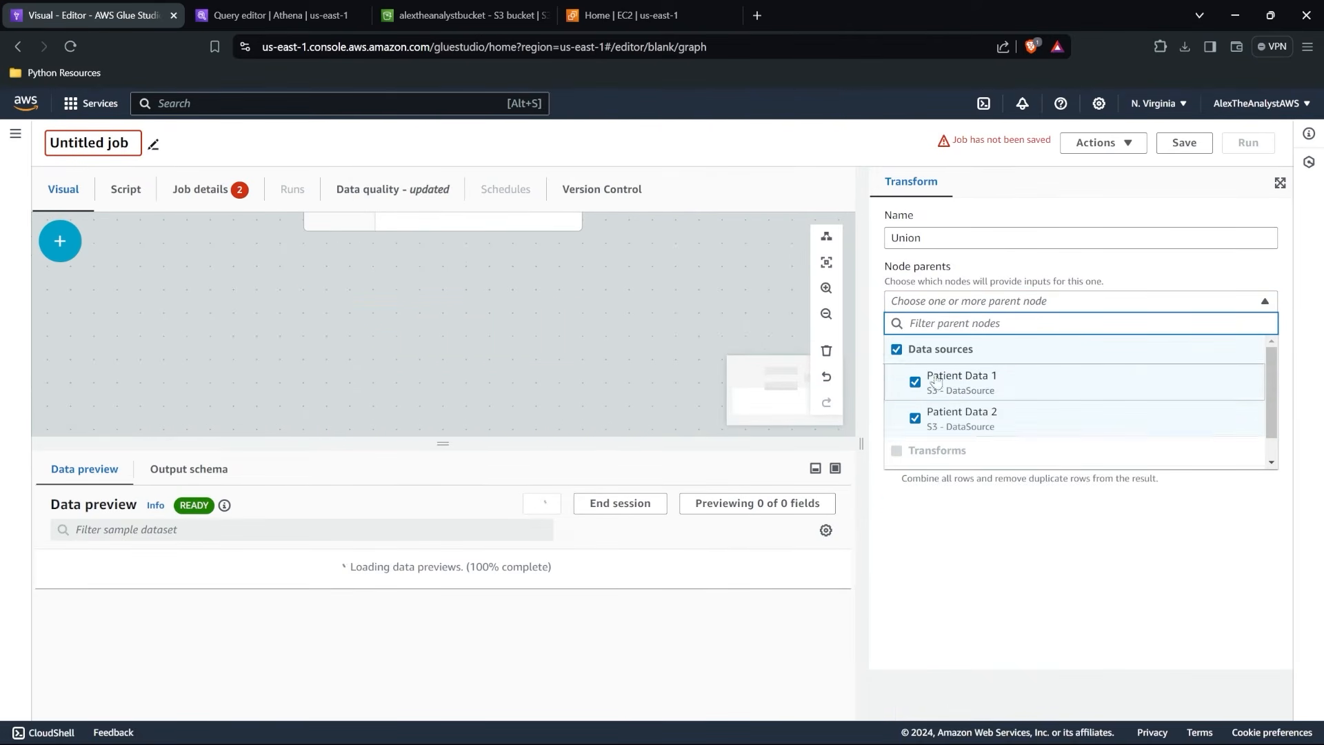
{"action": "left_click", "coordinate": [1103, 551]}
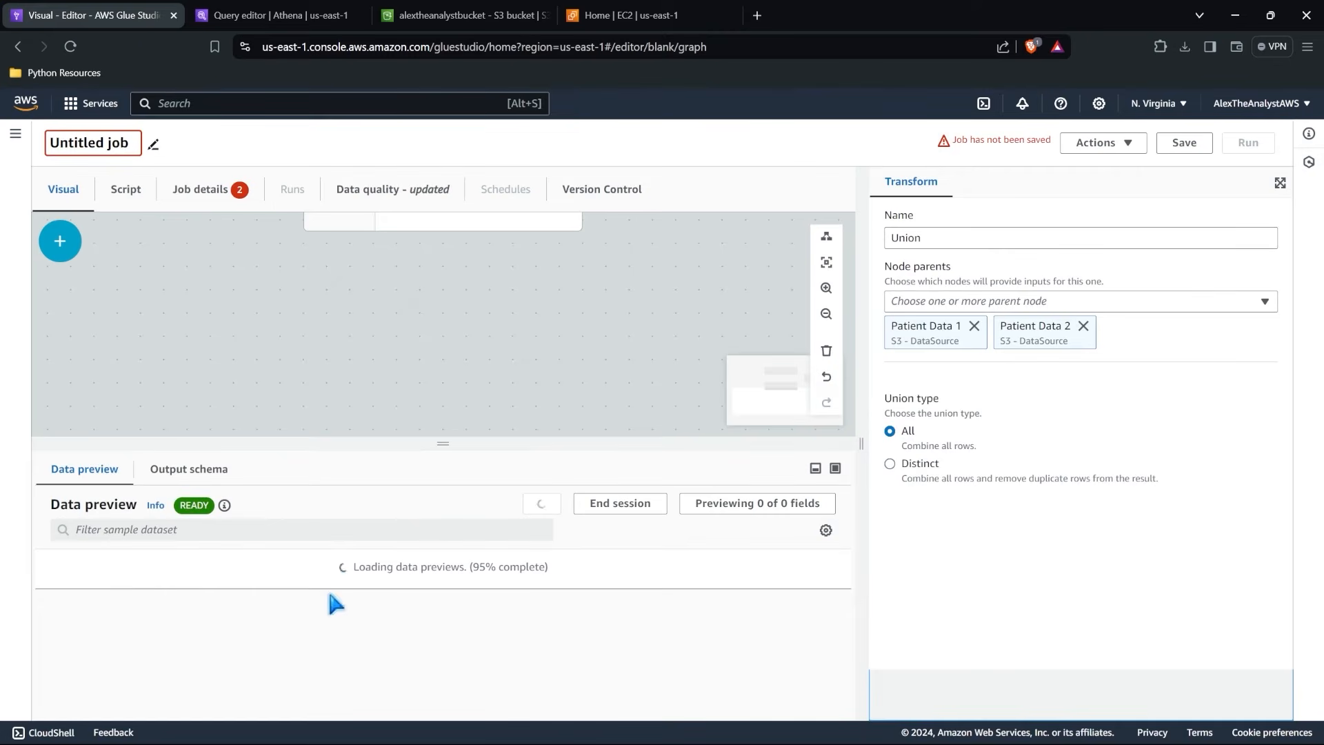
{"action": "scroll", "coordinate": [416, 612], "scroll_direction": "down", "scroll_amount": 8}
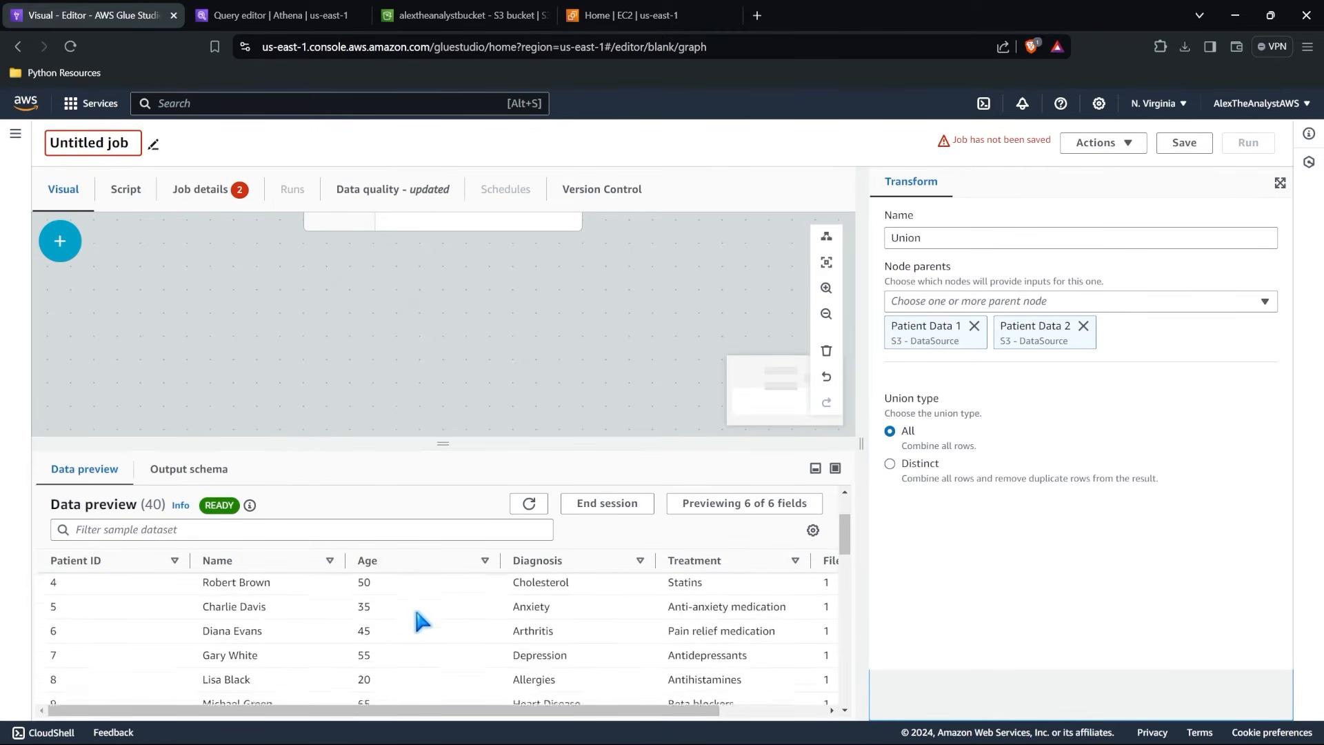
{"action": "scroll", "coordinate": [417, 613], "scroll_direction": "down", "scroll_amount": 20}
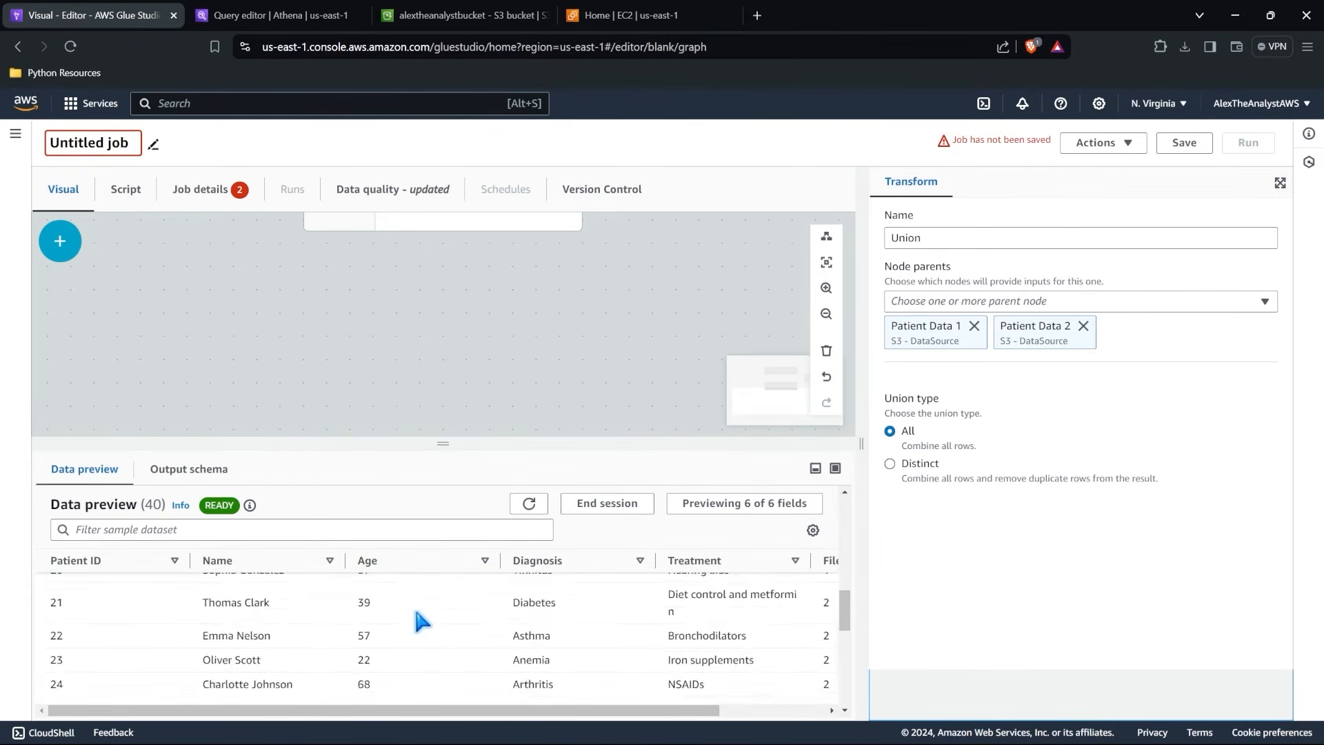
{"action": "scroll", "coordinate": [416, 613], "scroll_direction": "up", "scroll_amount": 20}
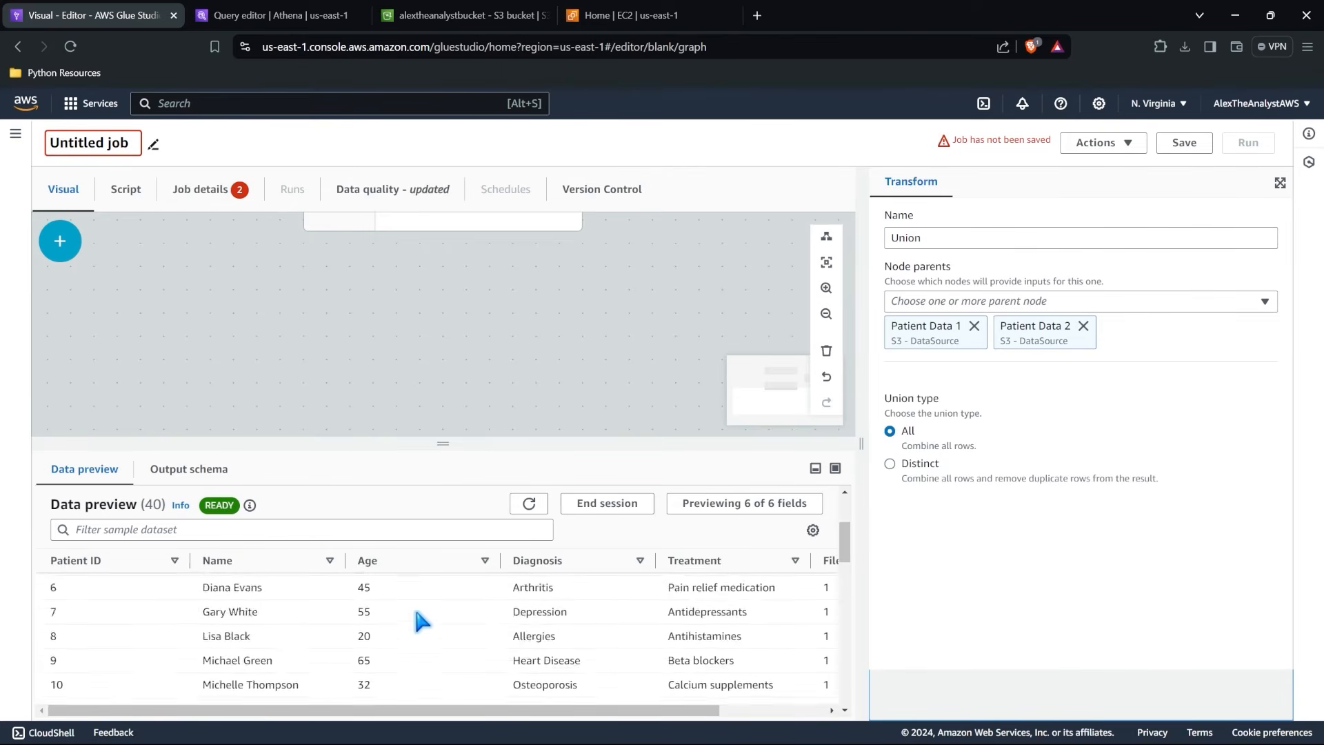
Examine the combined rows from both patient files in the Union transform's data preview.
{"action": "scroll", "coordinate": [817, 597], "scroll_direction": "down", "scroll_amount": 20}
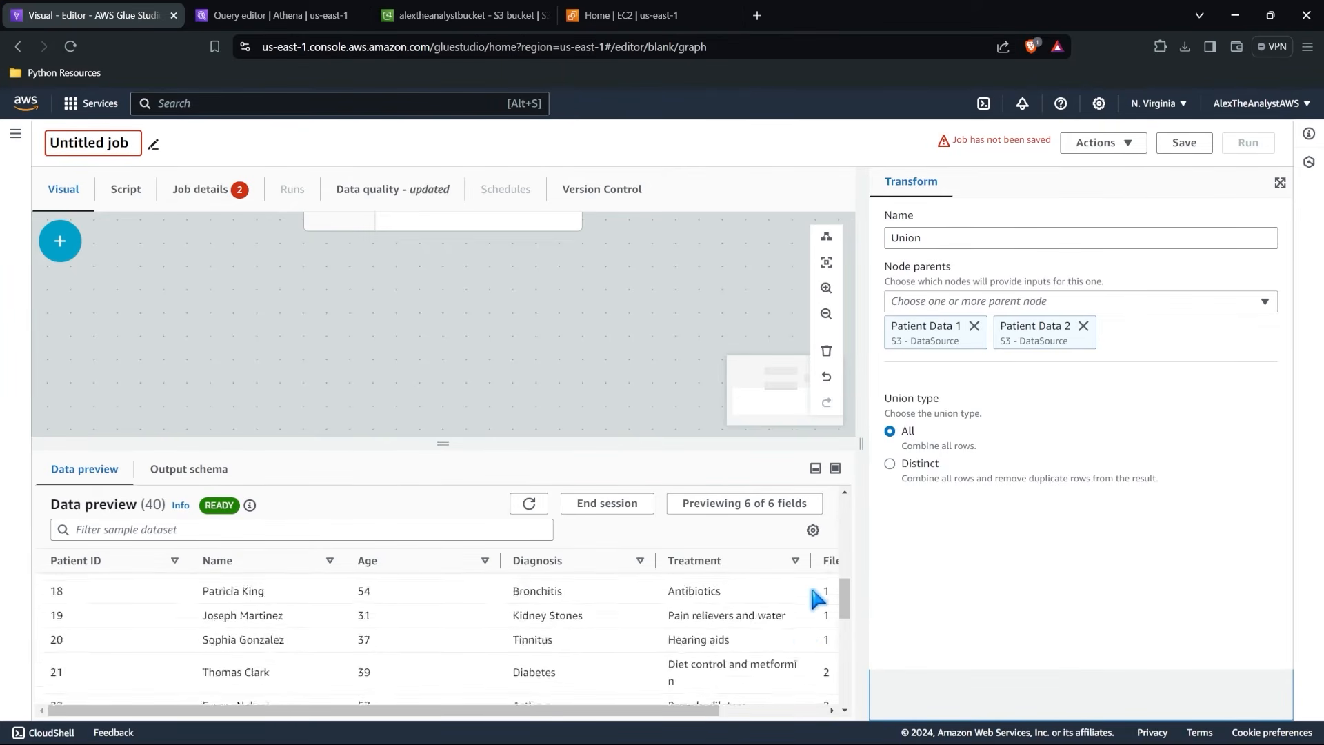
{"action": "scroll", "coordinate": [834, 609], "scroll_direction": "down", "scroll_amount": 6}
{"action": "scroll", "coordinate": [832, 601], "scroll_direction": "up", "scroll_amount": 20}
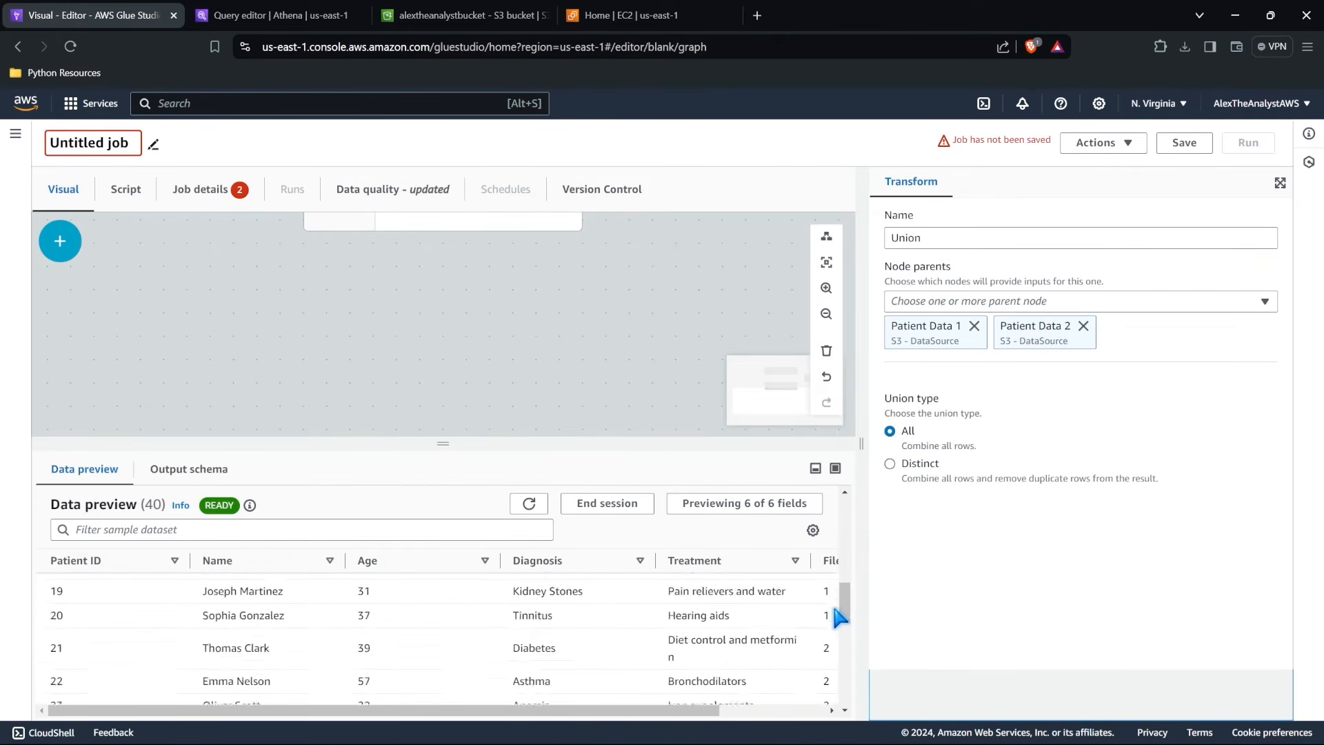
{"action": "left_click_drag", "start_coordinate": [631, 312], "coordinate": [528, 487]}
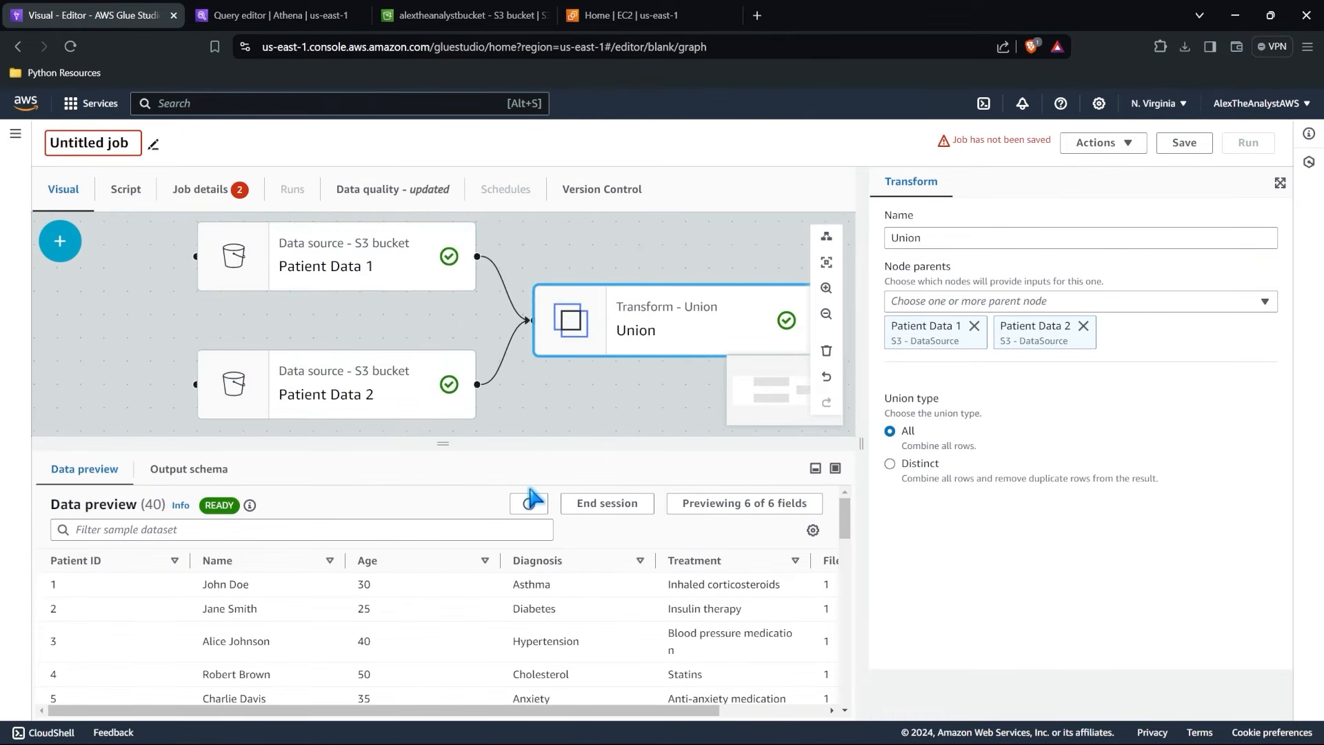
{"action": "scroll", "coordinate": [557, 311], "scroll_direction": "down", "scroll_amount": 4}
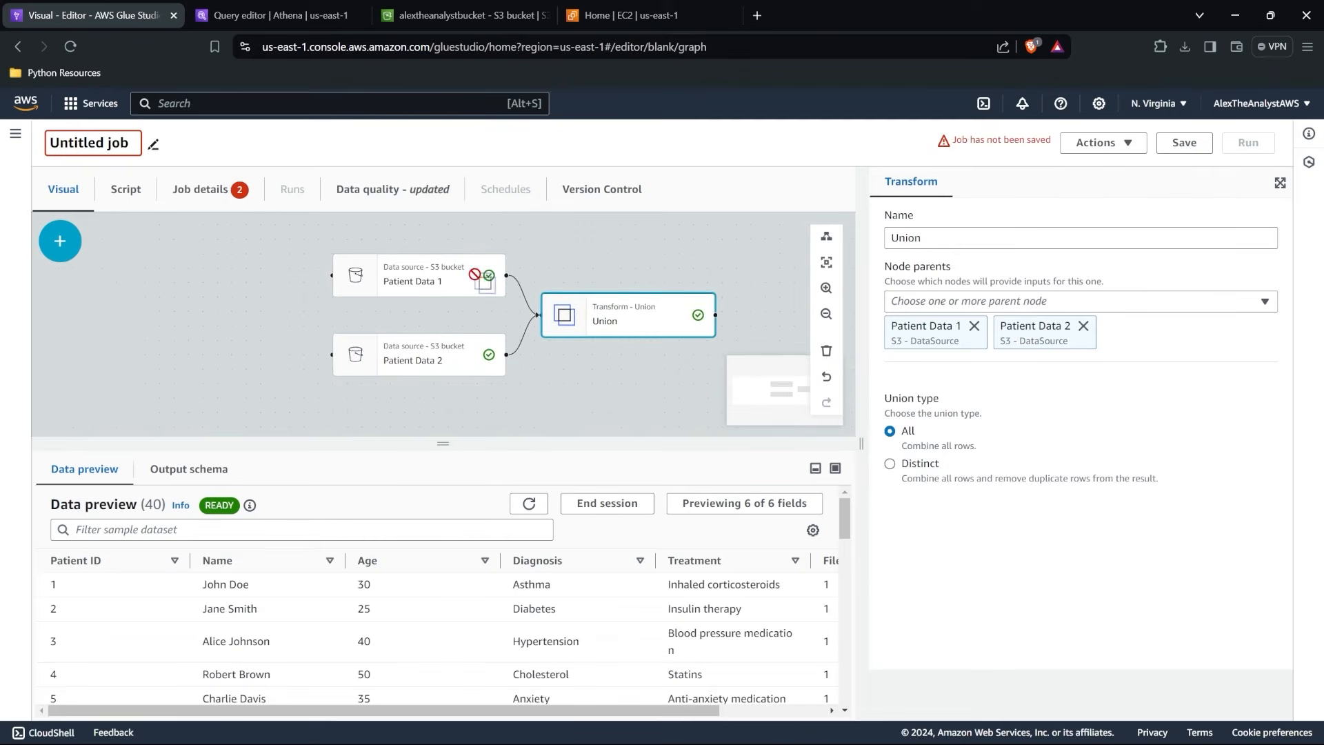
{"action": "left_click_drag", "start_coordinate": [578, 270], "coordinate": [421, 248]}
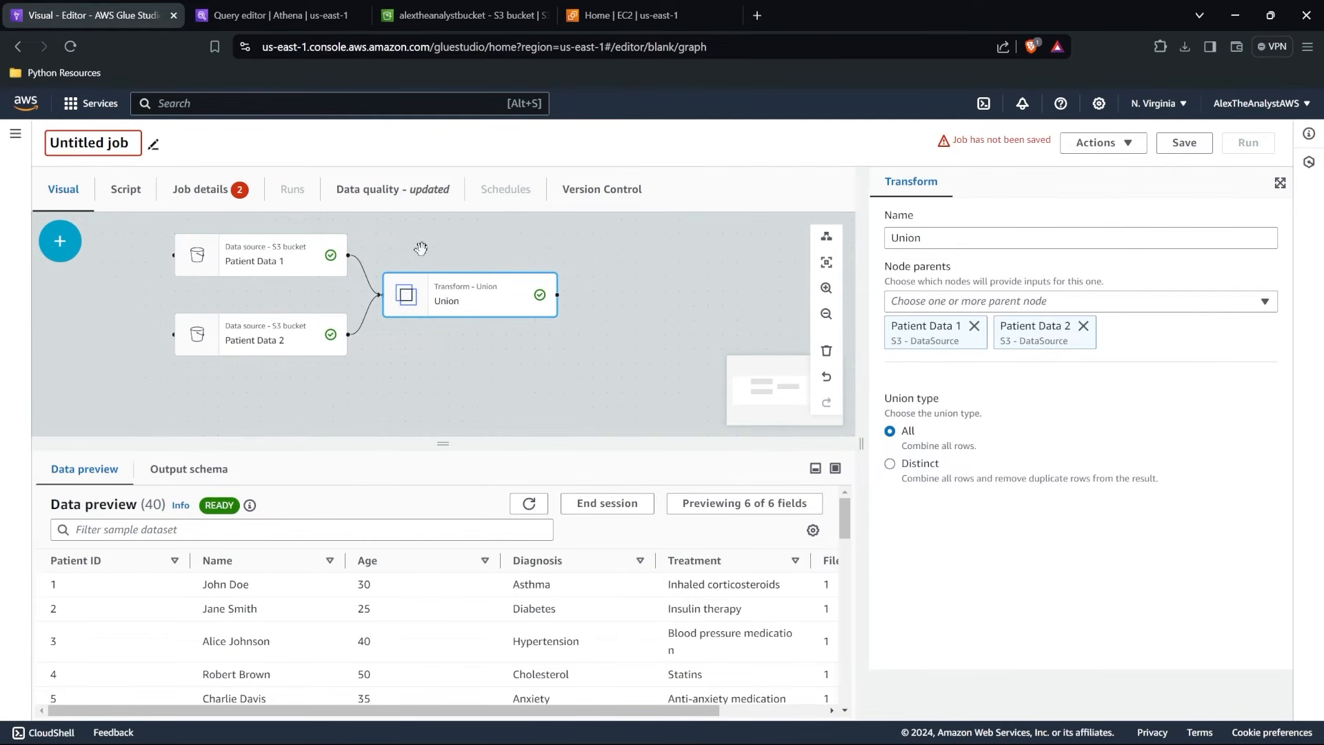
Look through the source types that can be added as nodes to the job graph.
{"action": "left_click", "coordinate": [60, 249]}
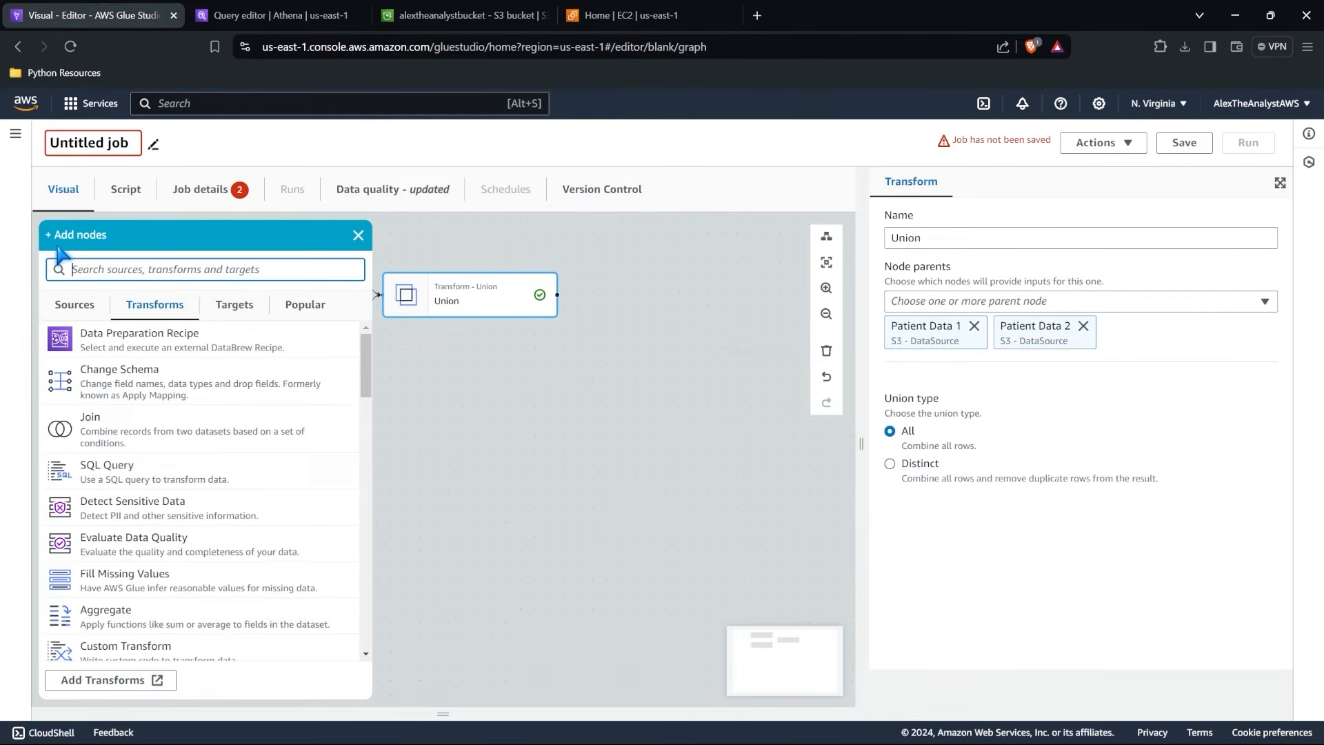
{"action": "left_click", "coordinate": [64, 308]}
{"action": "left_click_drag", "start_coordinate": [549, 353], "coordinate": [761, 404]}
{"action": "left_click_drag", "start_coordinate": [858, 445], "coordinate": [494, 399]}
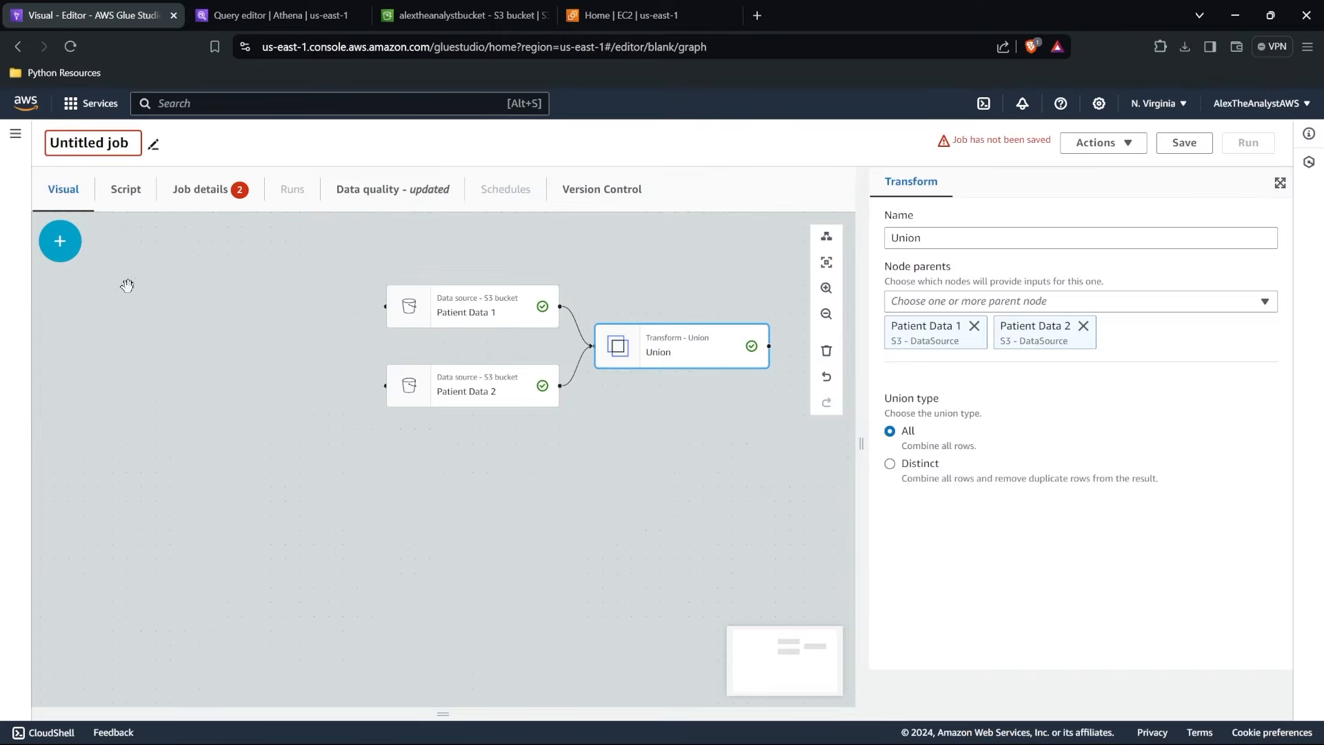
{"action": "left_click", "coordinate": [56, 242]}
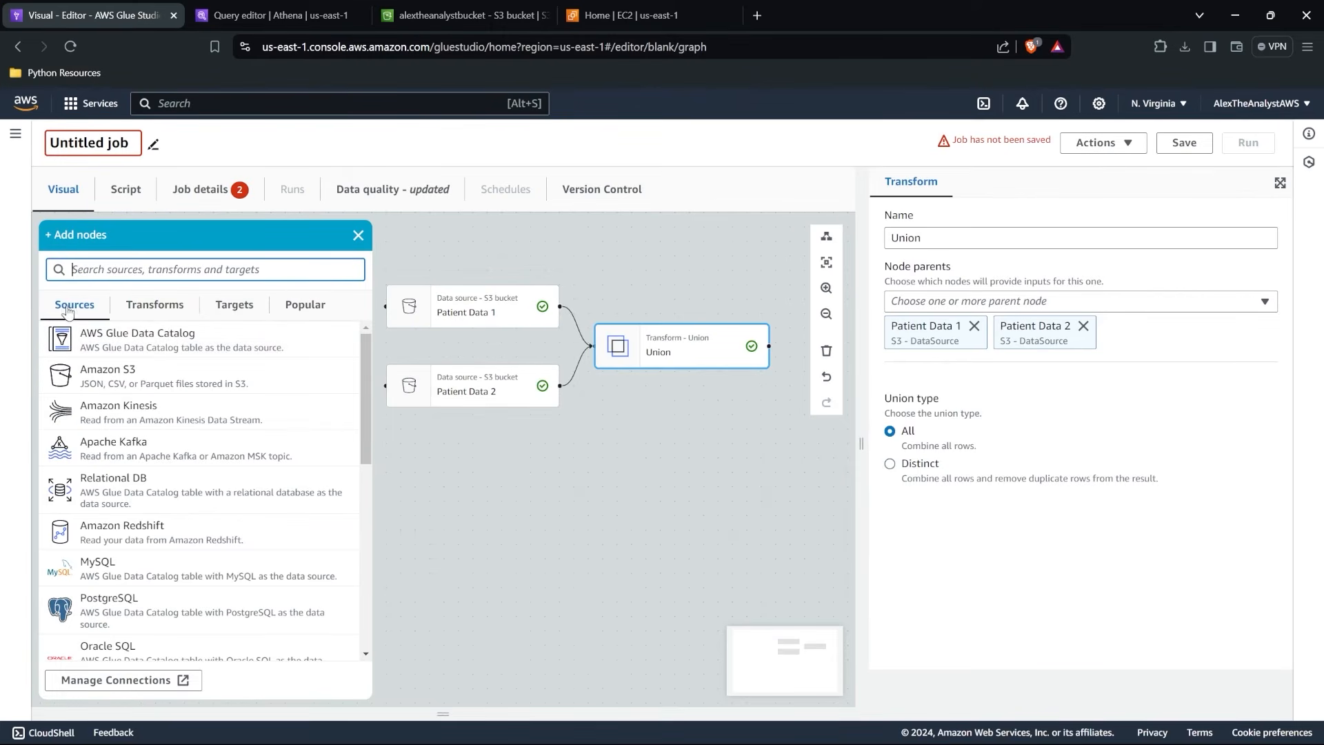
{"action": "scroll", "coordinate": [139, 483], "scroll_direction": "down", "scroll_amount": 3}
{"action": "scroll", "coordinate": [139, 506], "scroll_direction": "up", "scroll_amount": 3}
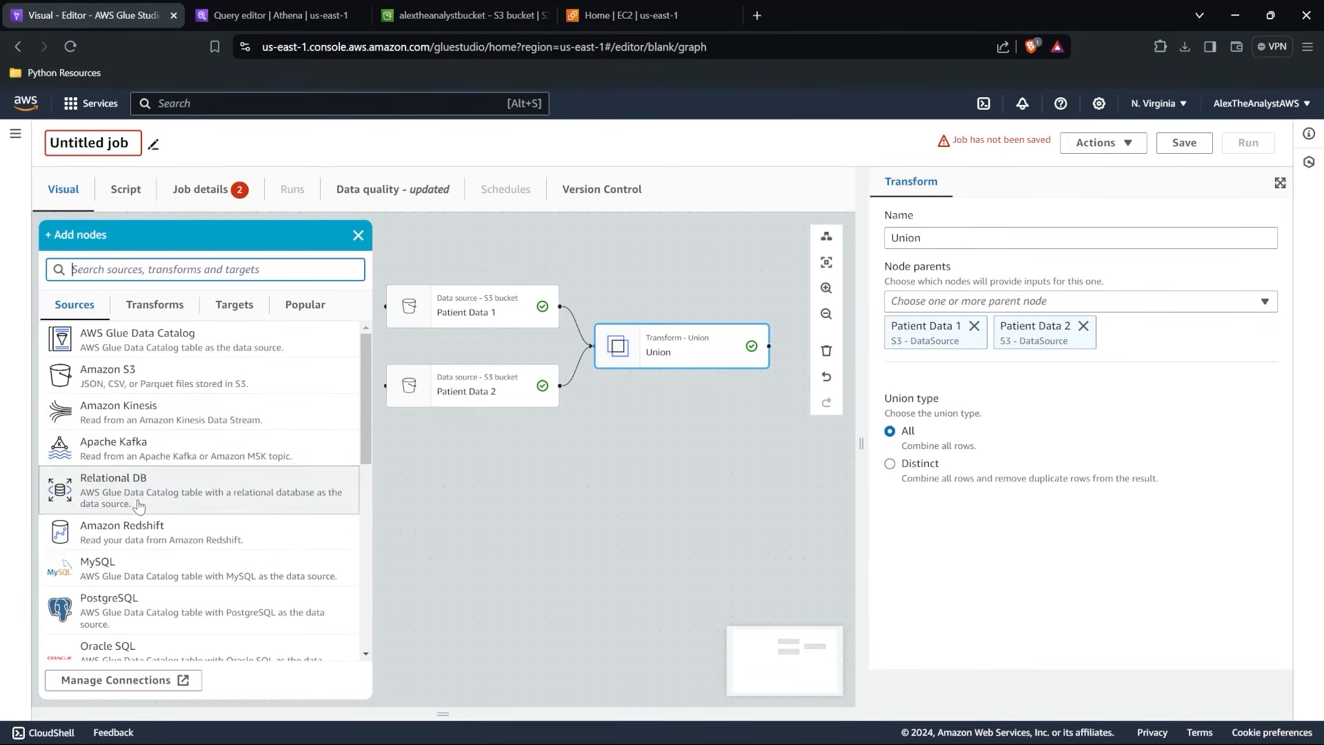
Browse the full list of available transforms, from Data Preparation Recipe through UUID.
{"action": "left_click", "coordinate": [172, 308]}
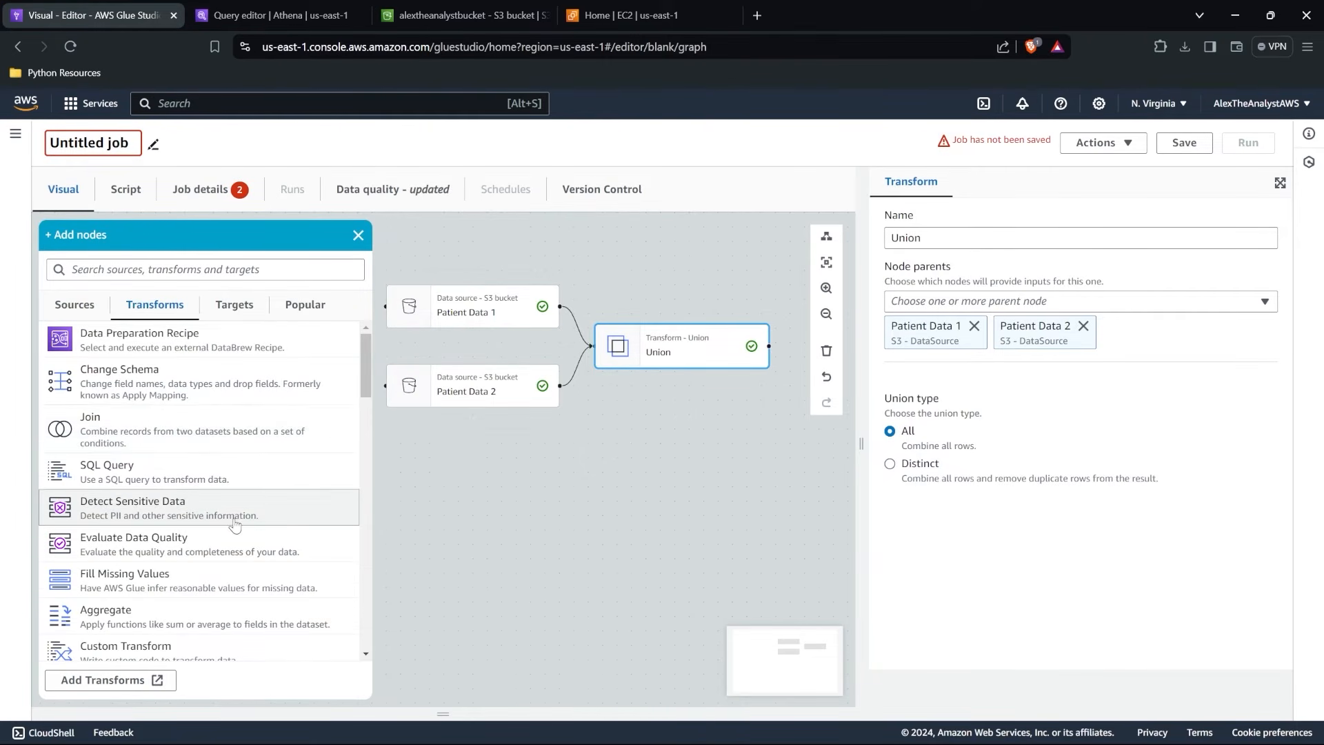
{"action": "scroll", "coordinate": [280, 527], "scroll_direction": "down", "scroll_amount": 1}
{"action": "scroll", "coordinate": [246, 432], "scroll_direction": "down", "scroll_amount": 2}
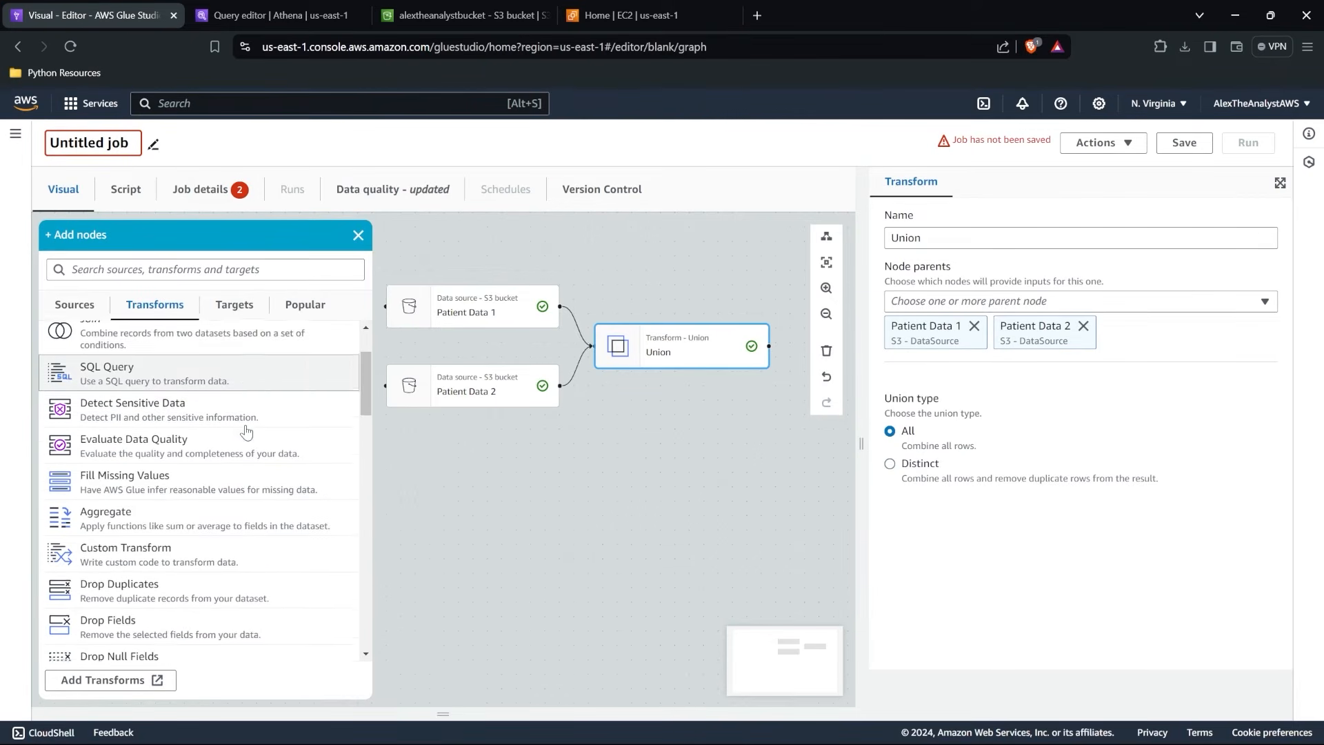
{"action": "scroll", "coordinate": [208, 445], "scroll_direction": "down", "scroll_amount": 1}
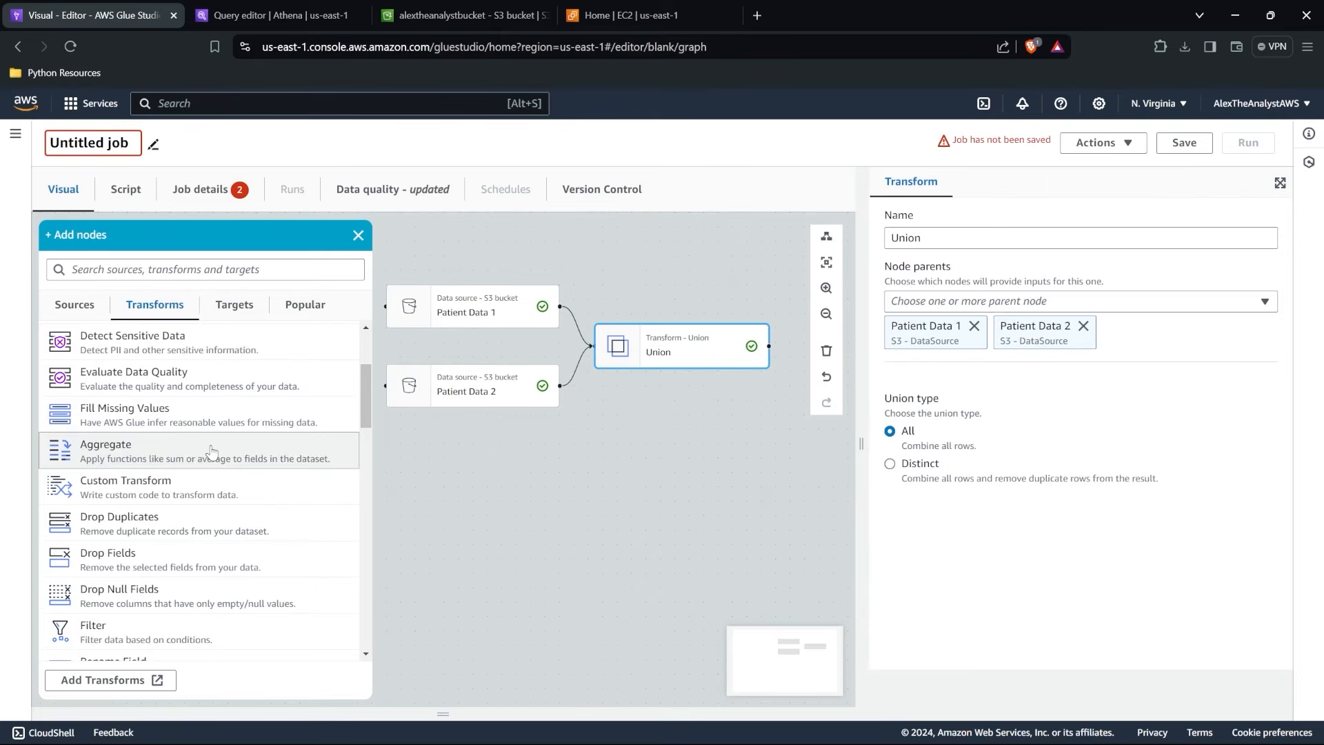
{"action": "scroll", "coordinate": [211, 451], "scroll_direction": "down", "scroll_amount": 3}
{"action": "scroll", "coordinate": [211, 451], "scroll_direction": "down", "scroll_amount": 8}
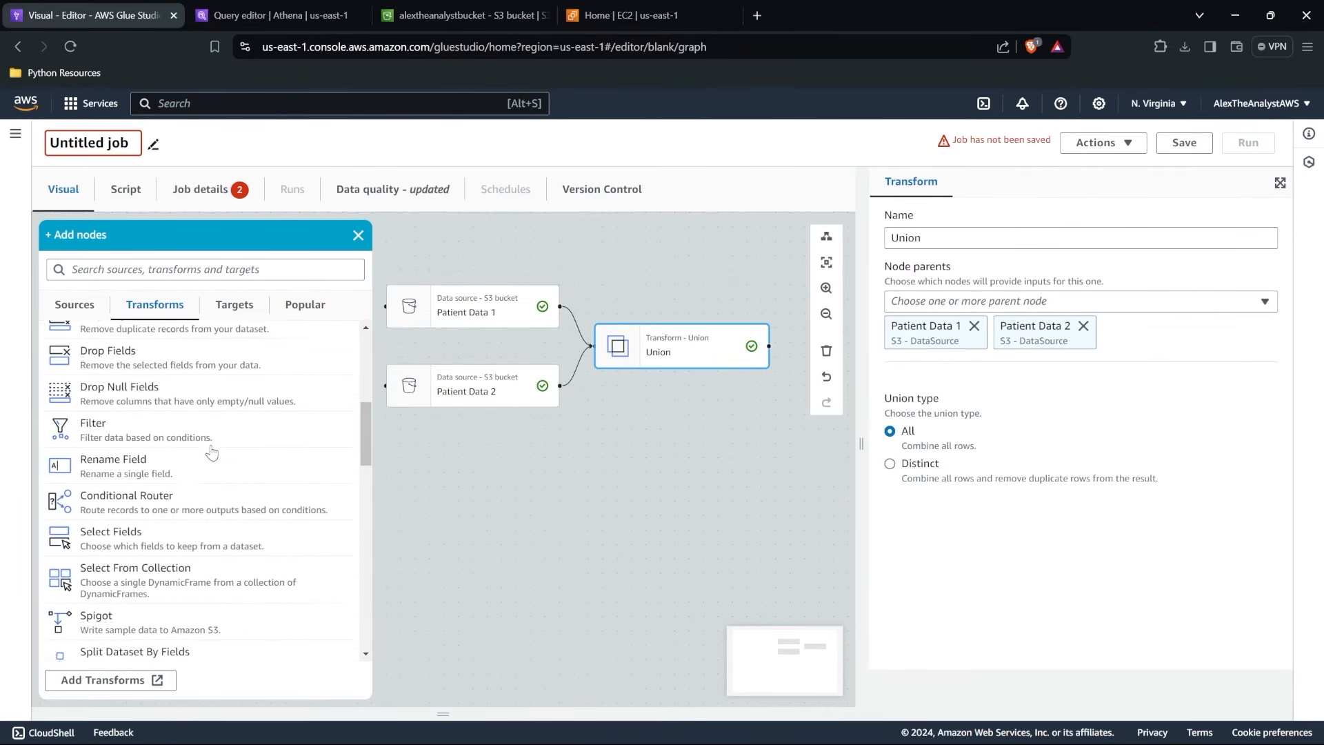
{"action": "scroll", "coordinate": [211, 453], "scroll_direction": "down", "scroll_amount": 8}
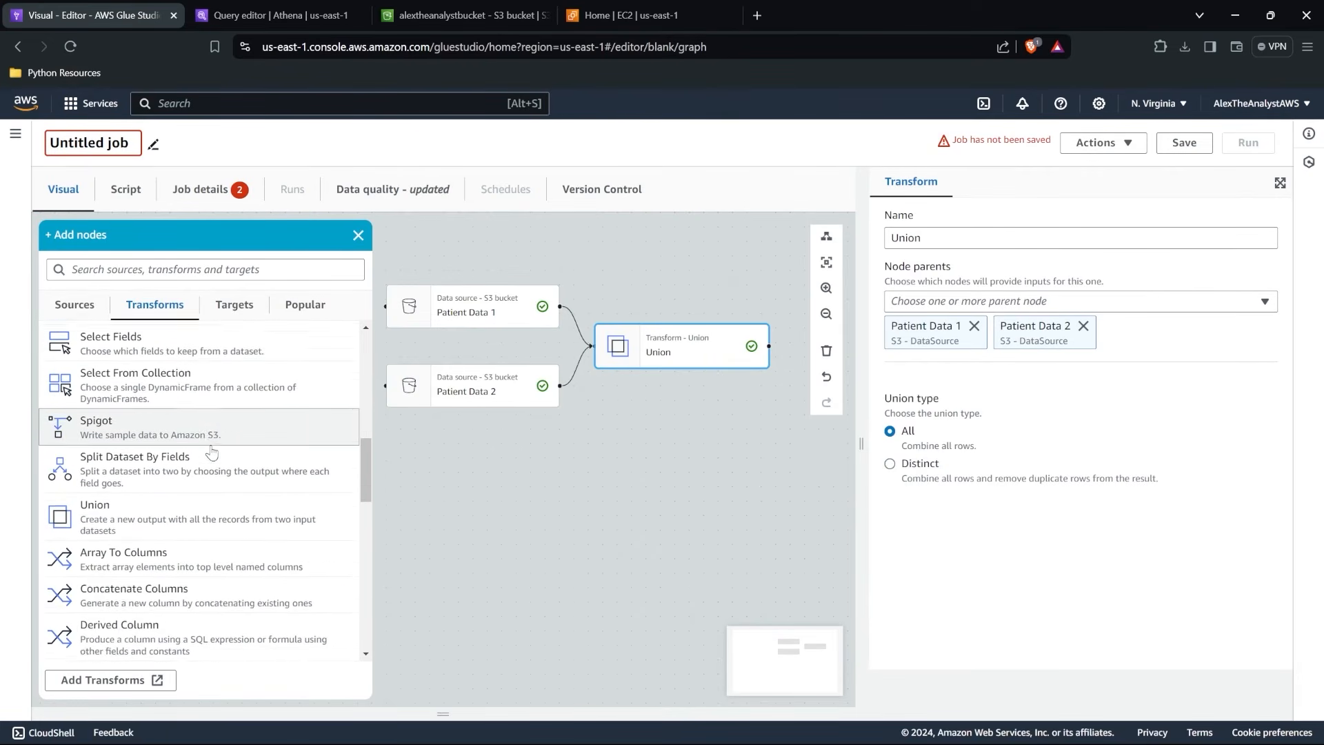
{"action": "scroll", "coordinate": [211, 451], "scroll_direction": "down", "scroll_amount": 9}
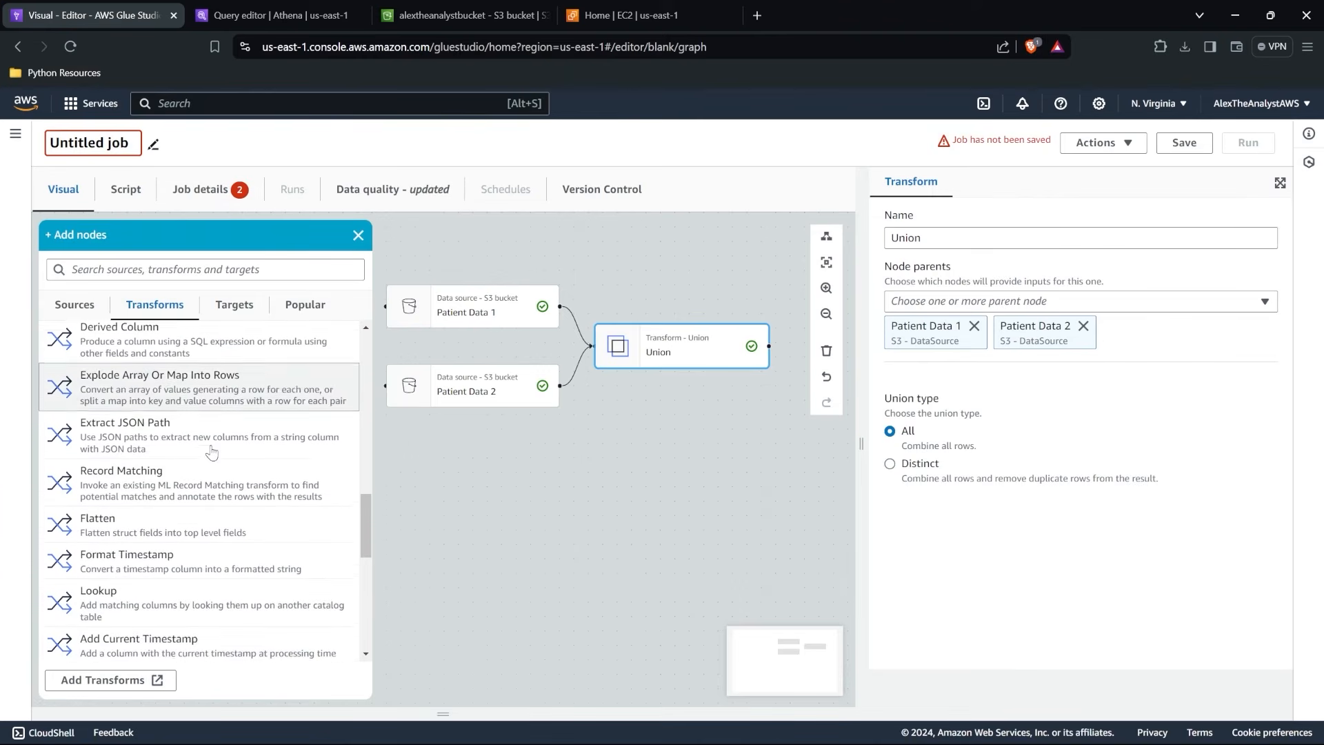
{"action": "scroll", "coordinate": [211, 452], "scroll_direction": "down", "scroll_amount": 6}
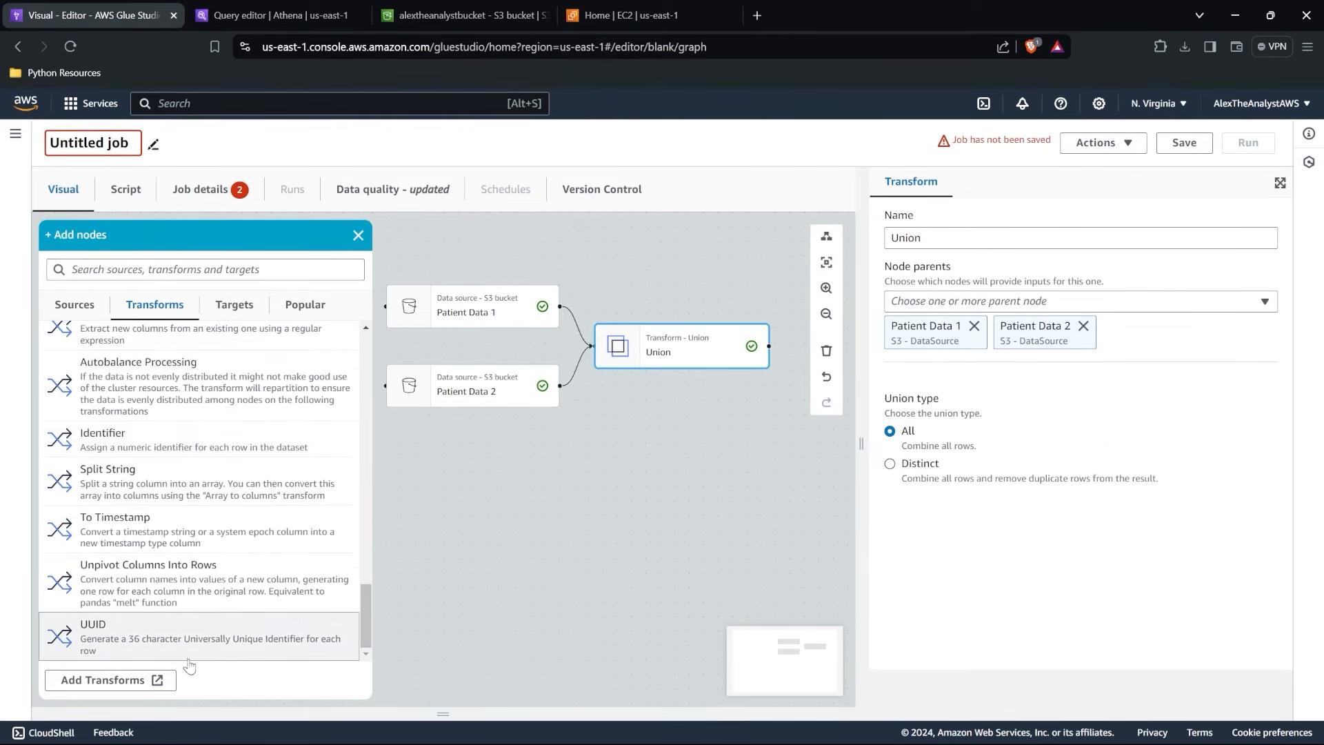
{"action": "scroll", "coordinate": [213, 428], "scroll_direction": "up", "scroll_amount": 10}
{"action": "scroll", "coordinate": [214, 400], "scroll_direction": "up", "scroll_amount": 10}
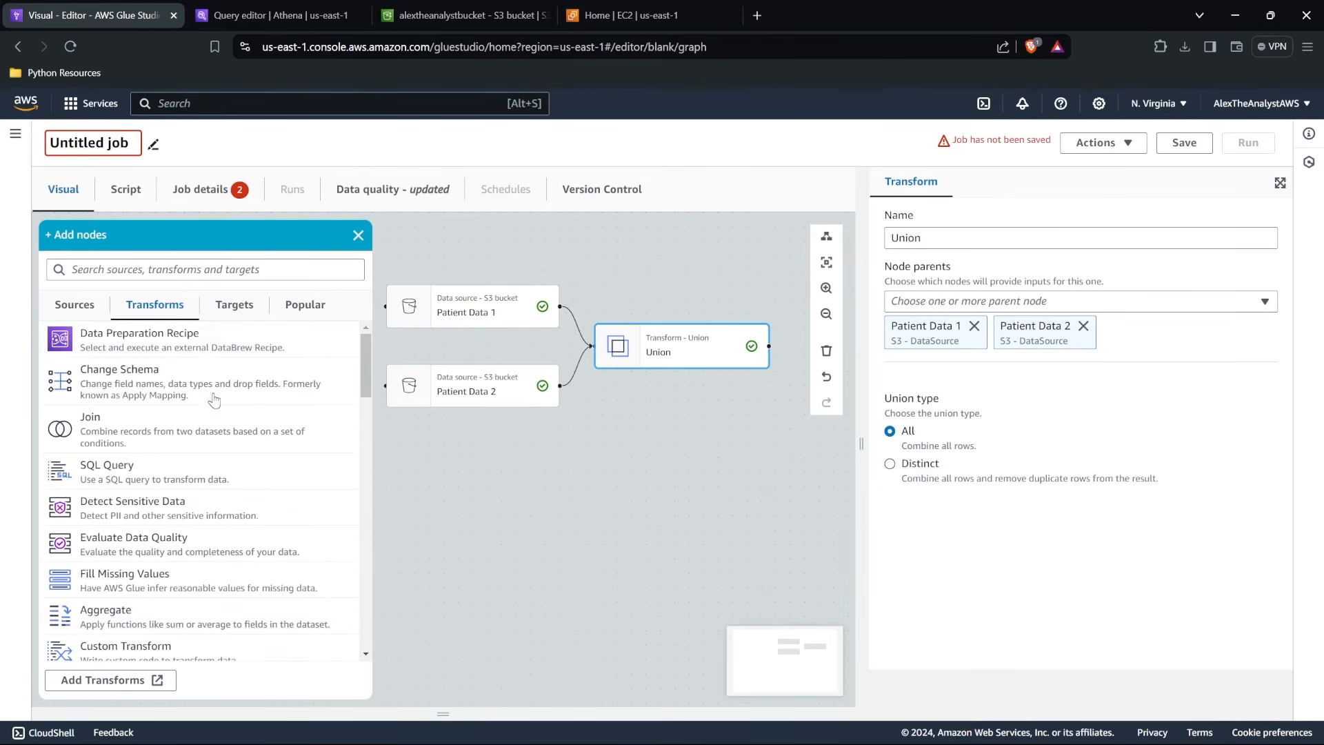
Look through the available target types and add an Amazon S3 target with the Union transform as its parent.
{"action": "left_click", "coordinate": [238, 307]}
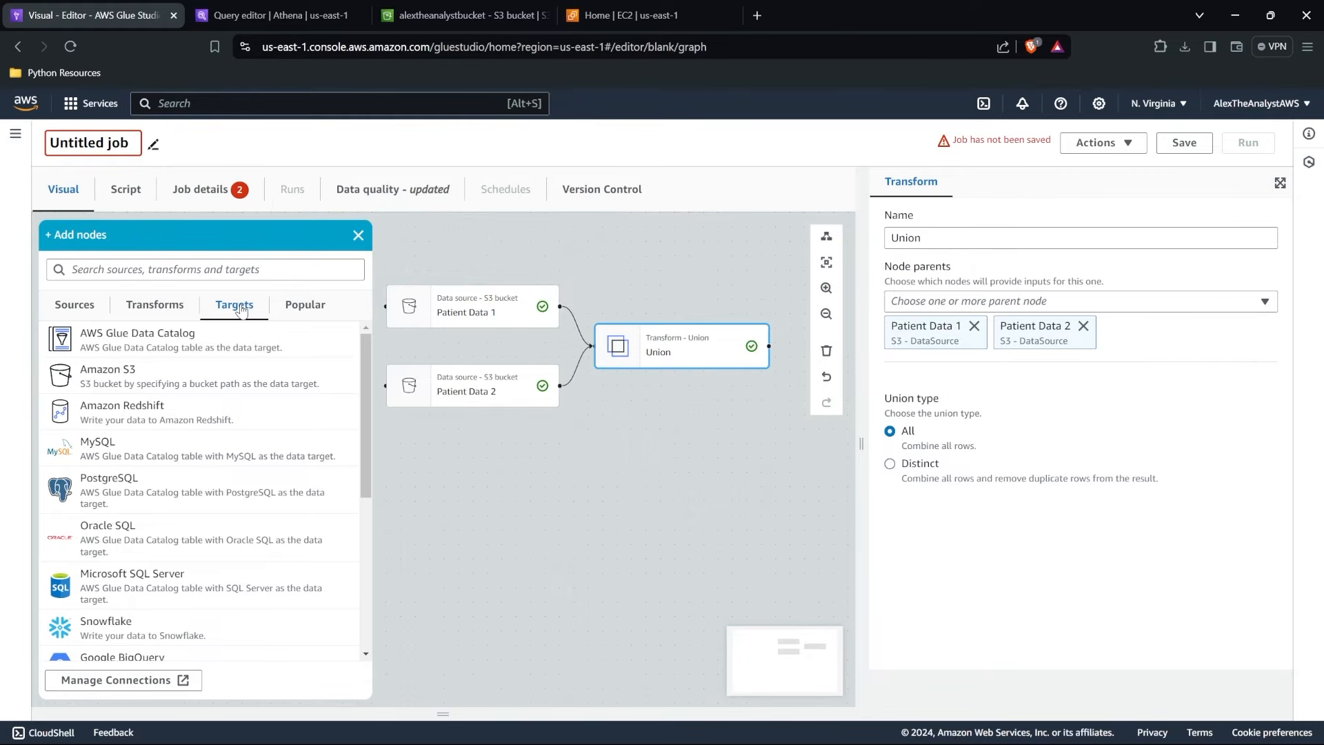
{"action": "scroll", "coordinate": [229, 586], "scroll_direction": "down", "scroll_amount": 3}
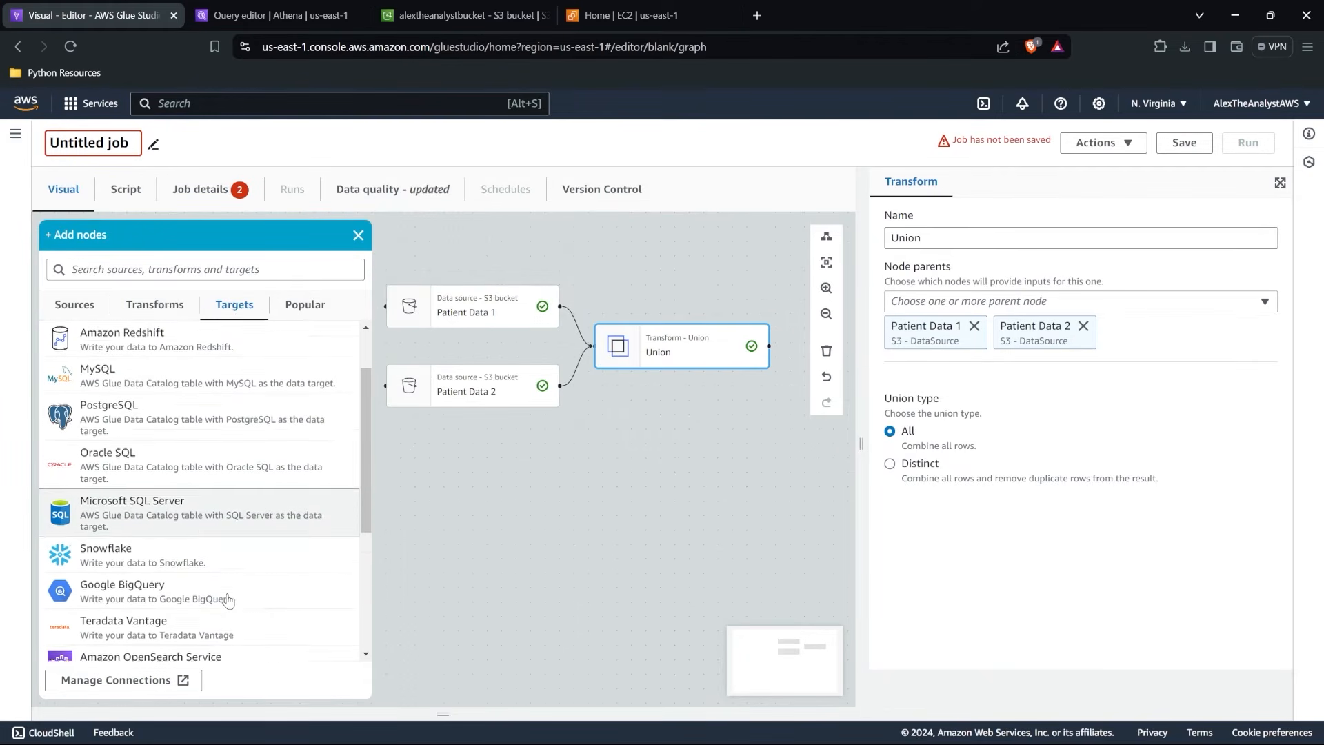
{"action": "scroll", "coordinate": [228, 586], "scroll_direction": "down", "scroll_amount": 3}
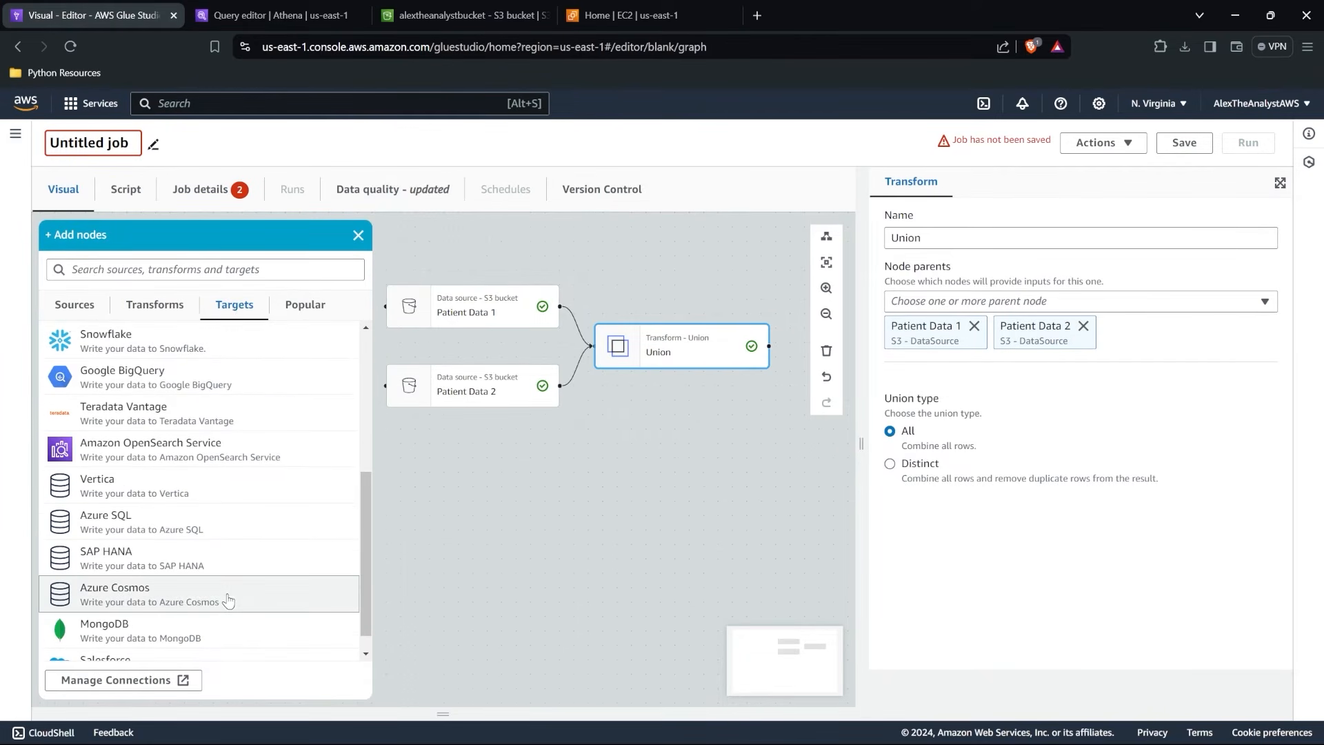
{"action": "scroll", "coordinate": [228, 537], "scroll_direction": "up", "scroll_amount": 1}
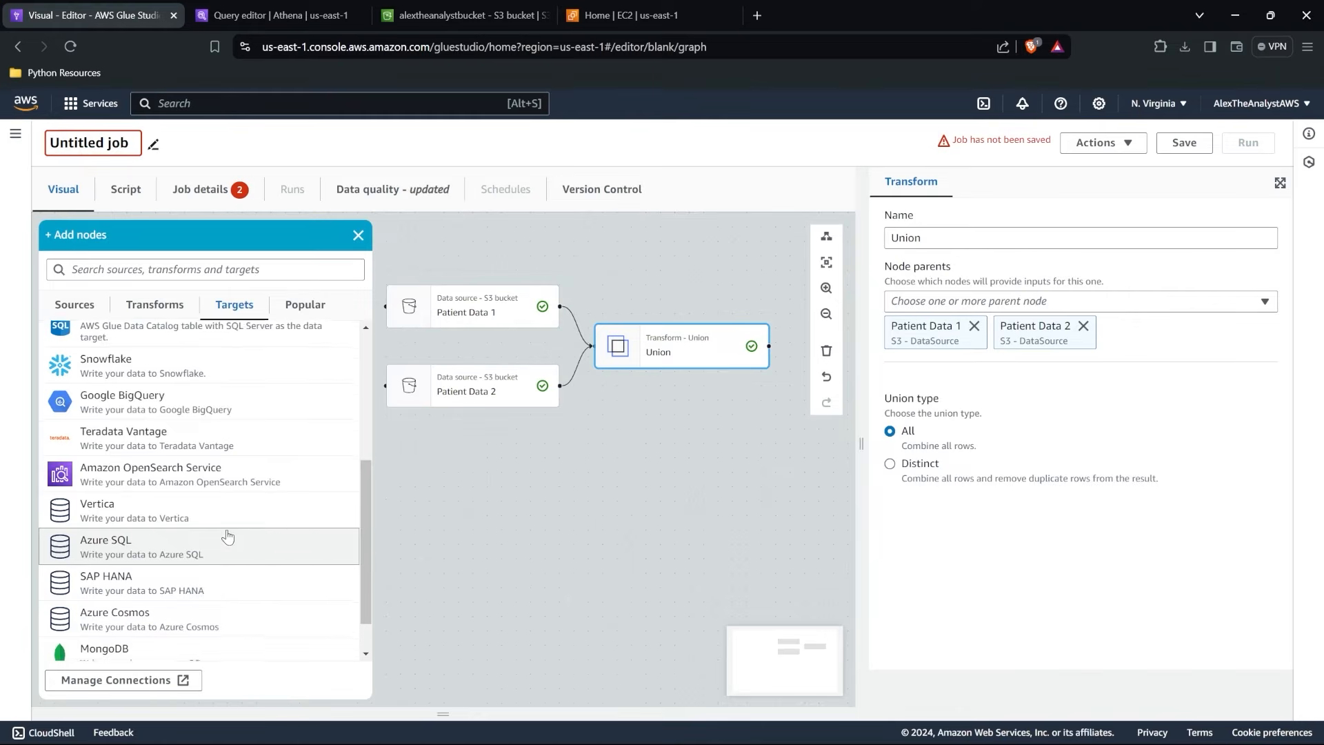
{"action": "scroll", "coordinate": [228, 537], "scroll_direction": "up", "scroll_amount": 3}
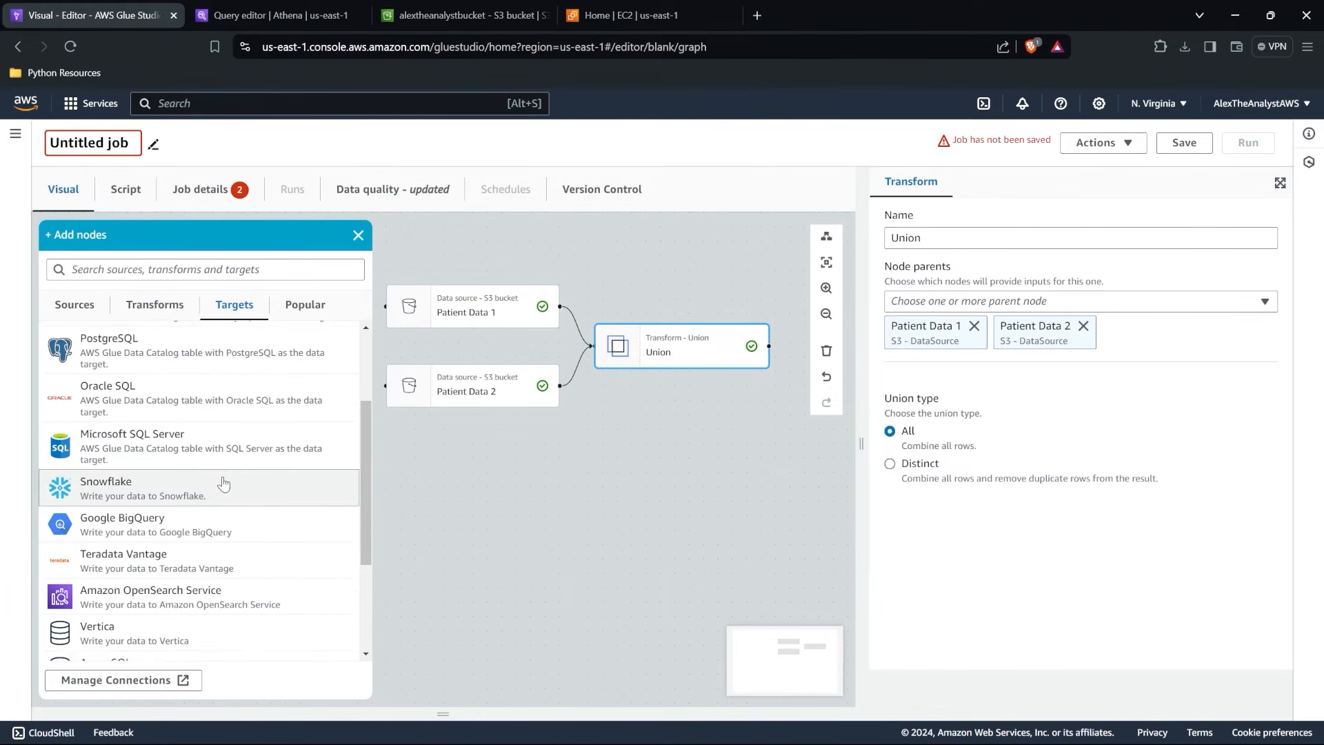
{"action": "scroll", "coordinate": [222, 482], "scroll_direction": "up", "scroll_amount": 3}
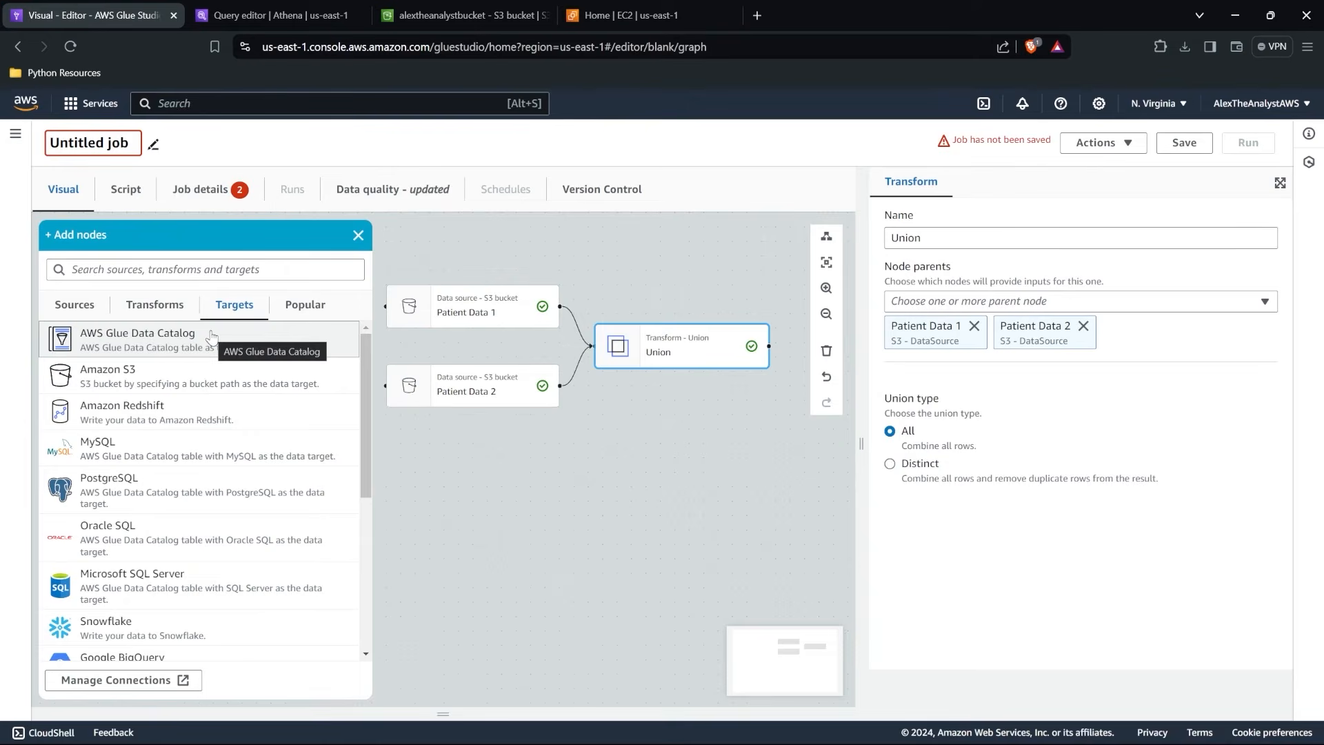
{"action": "left_click", "coordinate": [207, 375]}
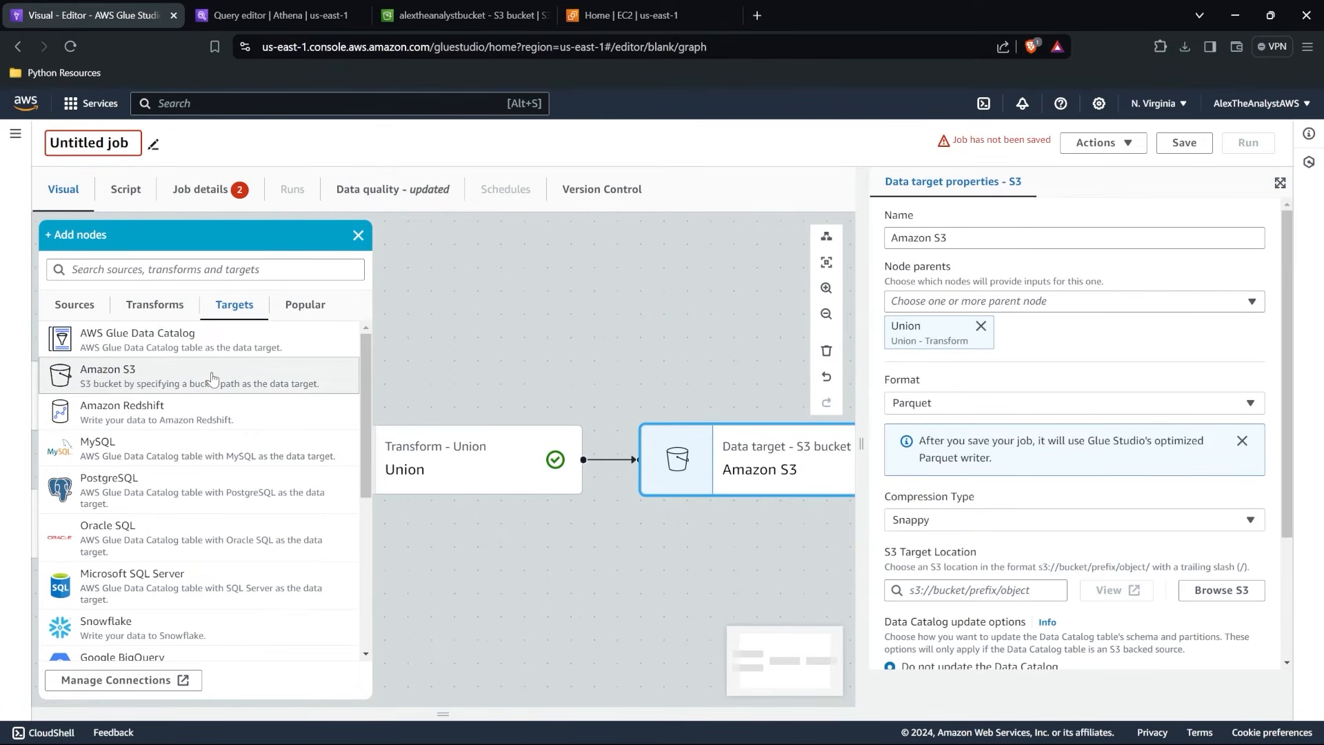
{"action": "scroll", "coordinate": [511, 343], "scroll_direction": "down", "scroll_amount": 5}
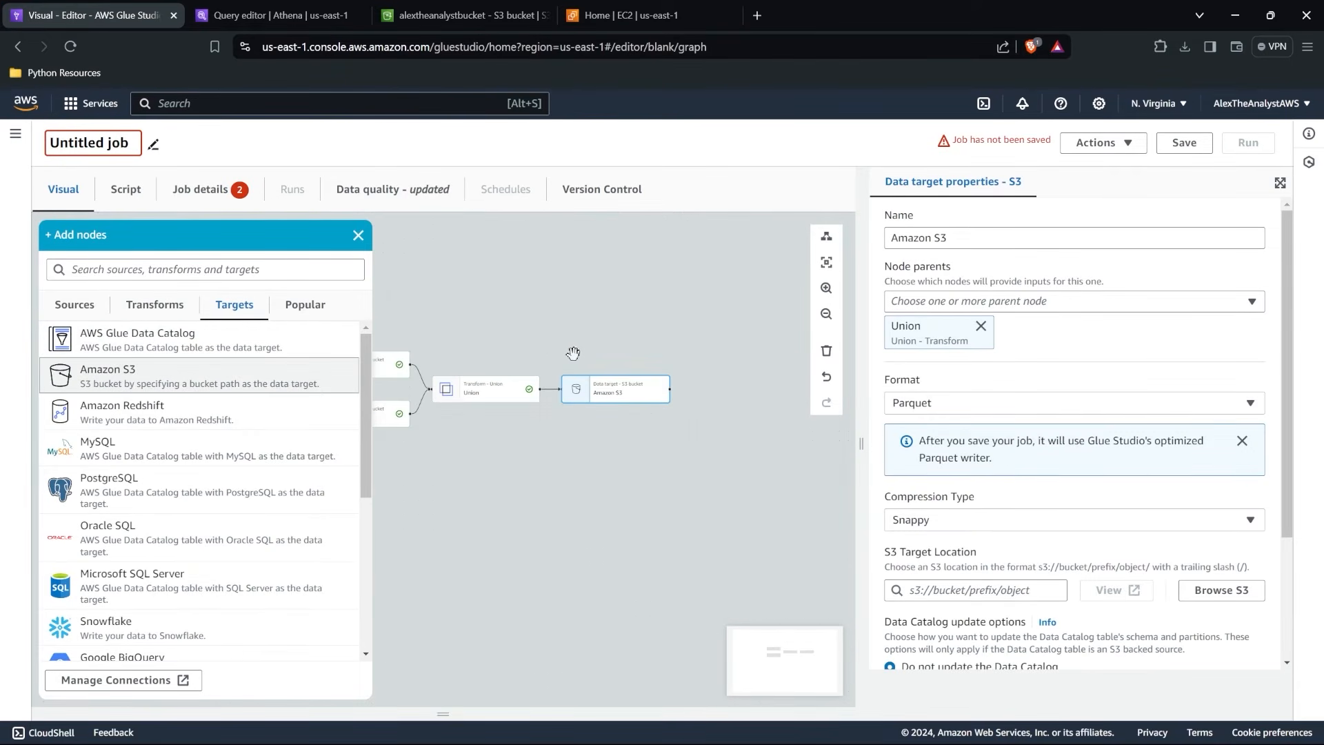
{"action": "left_click_drag", "start_coordinate": [598, 444], "coordinate": [695, 443]}
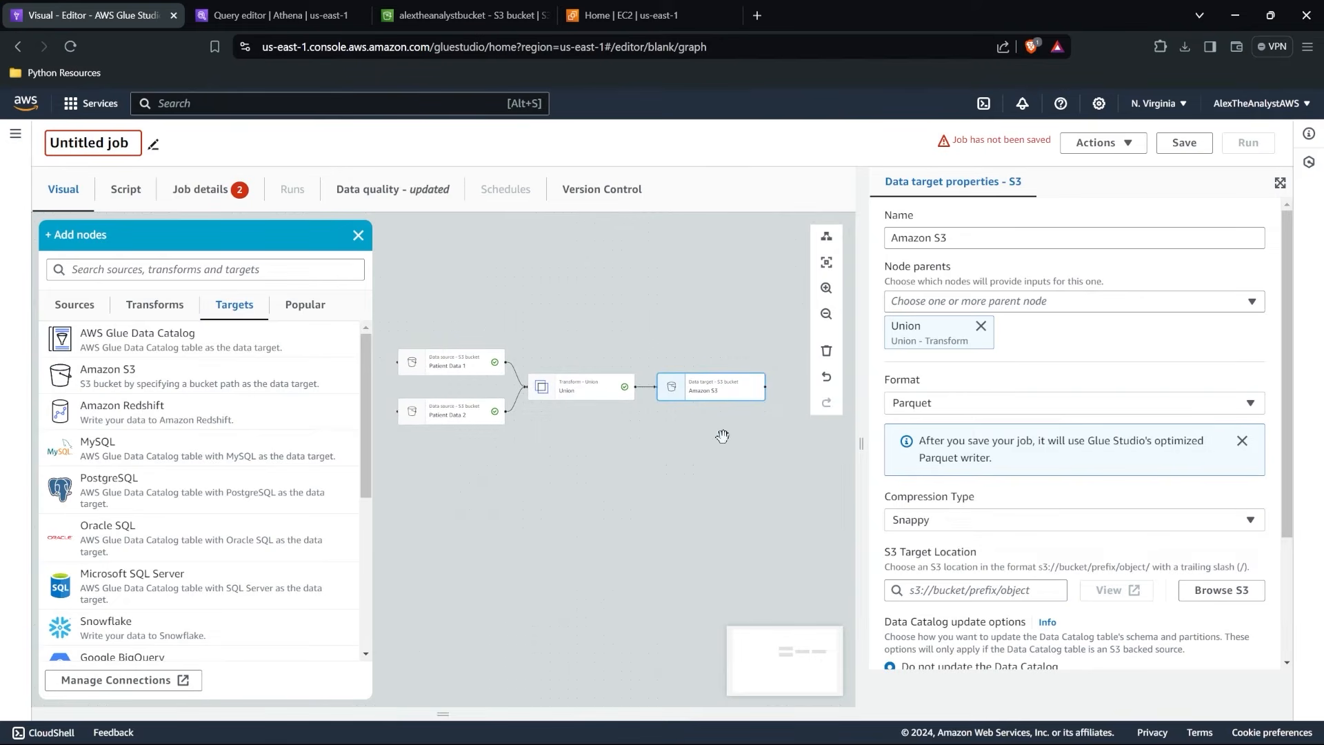
Set the Amazon S3 target's output format to CSV and its compression type to None.
{"action": "left_click", "coordinate": [990, 402]}
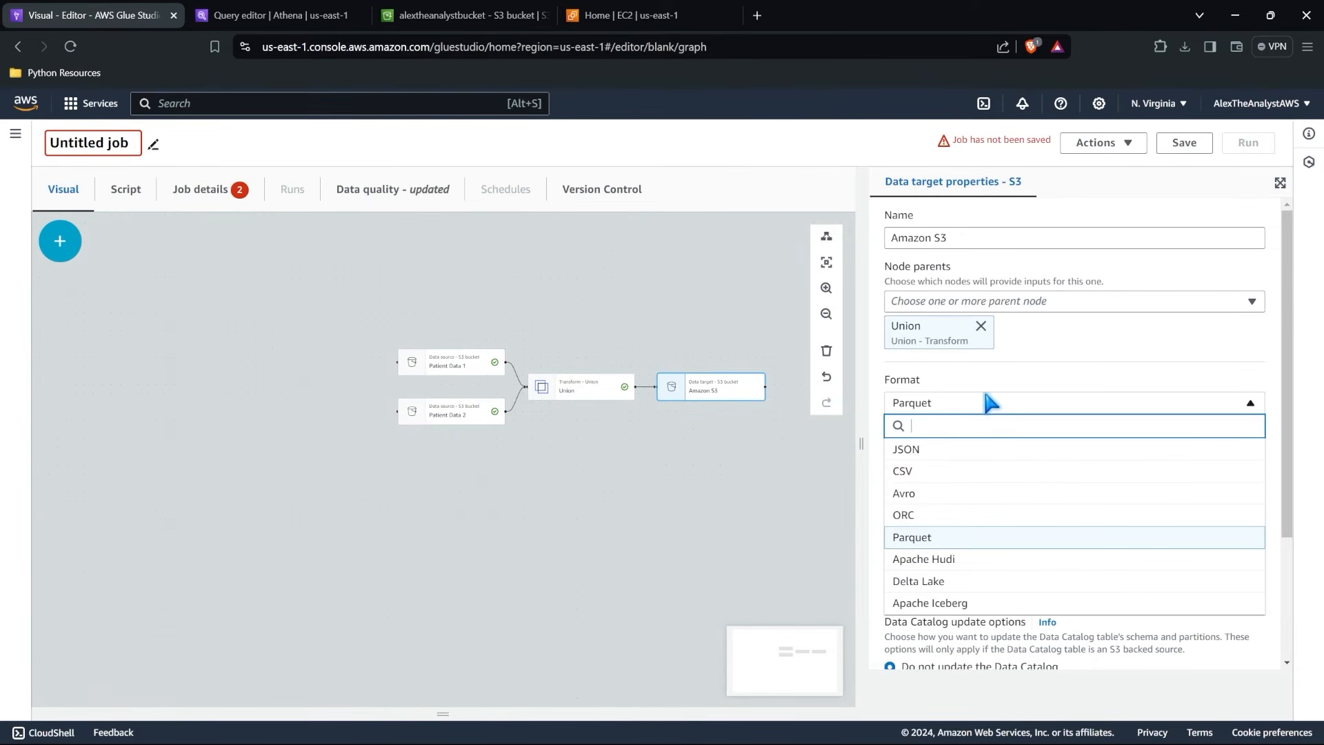
{"action": "left_click", "coordinate": [965, 471]}
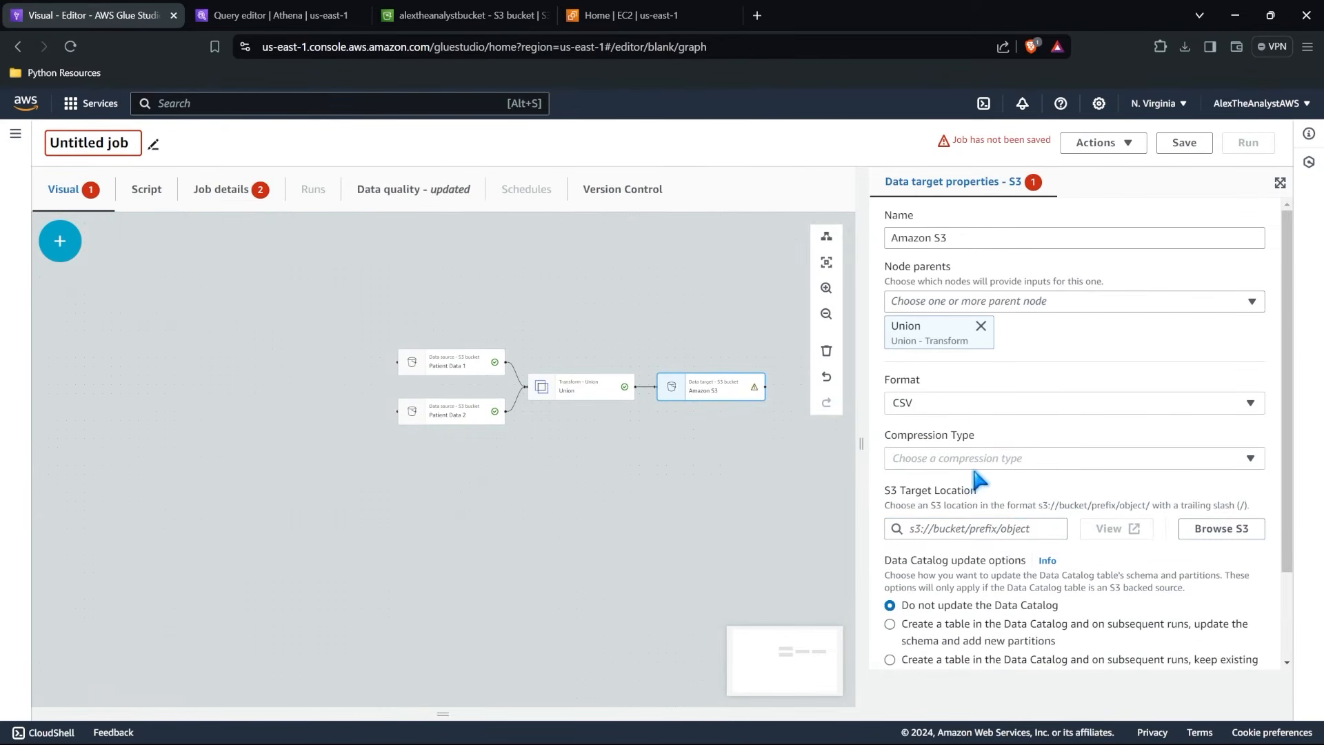
{"action": "left_click", "coordinate": [979, 458]}
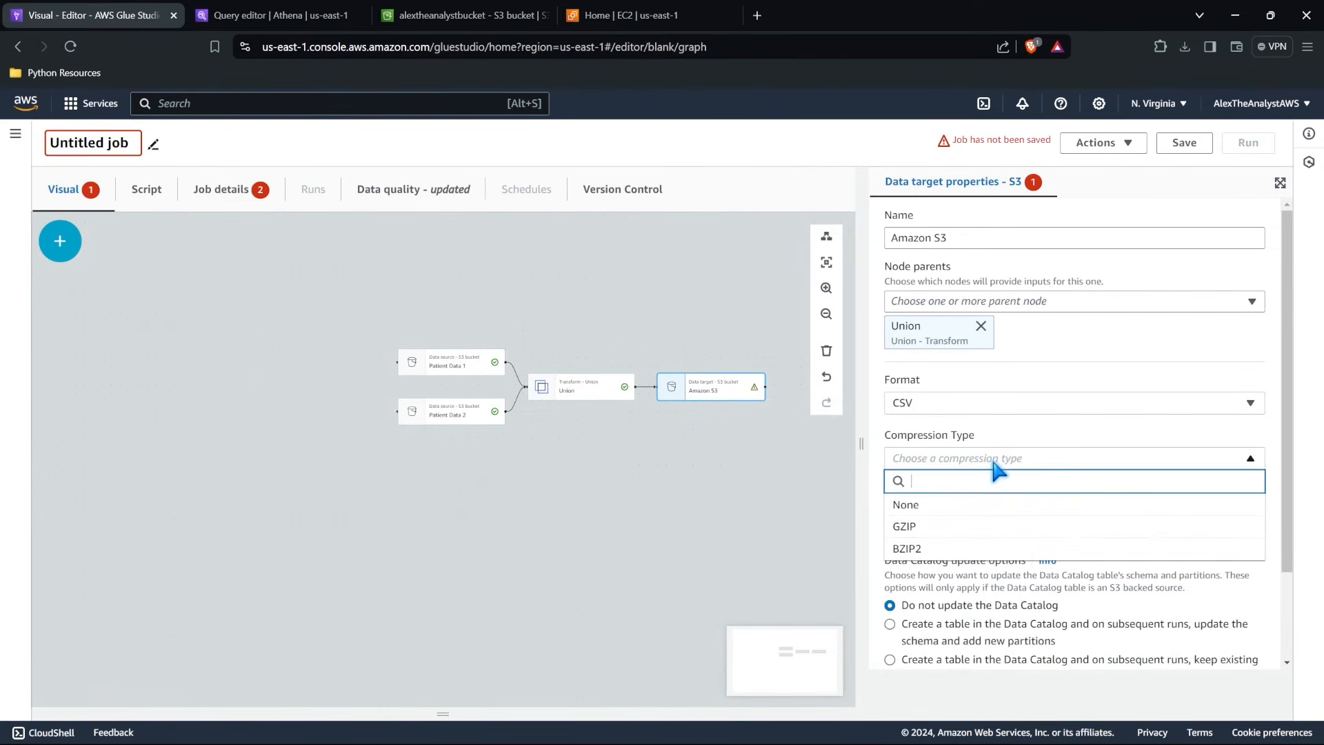
{"action": "left_click", "coordinate": [991, 505]}
{"action": "scroll", "coordinate": [1042, 502], "scroll_direction": "down", "scroll_amount": 3}
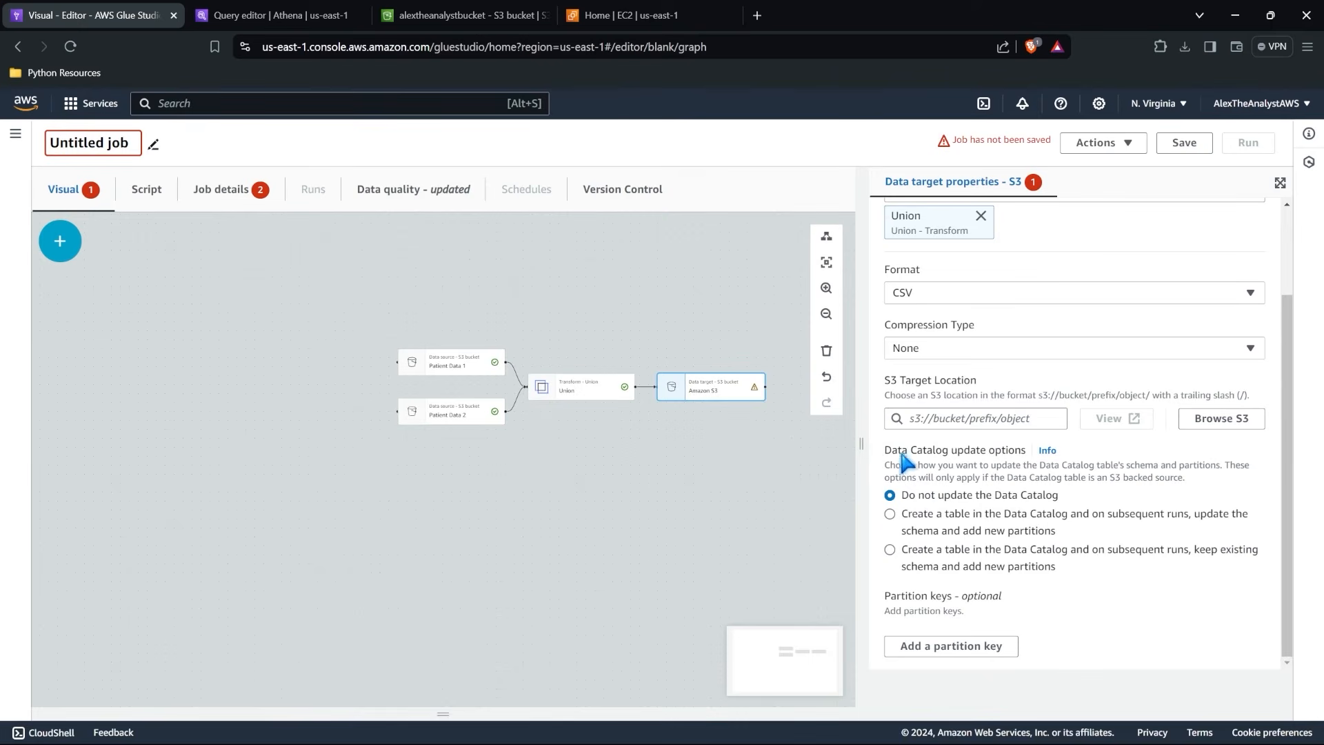
{"action": "scroll", "coordinate": [635, 417], "scroll_direction": "up", "scroll_amount": 3}
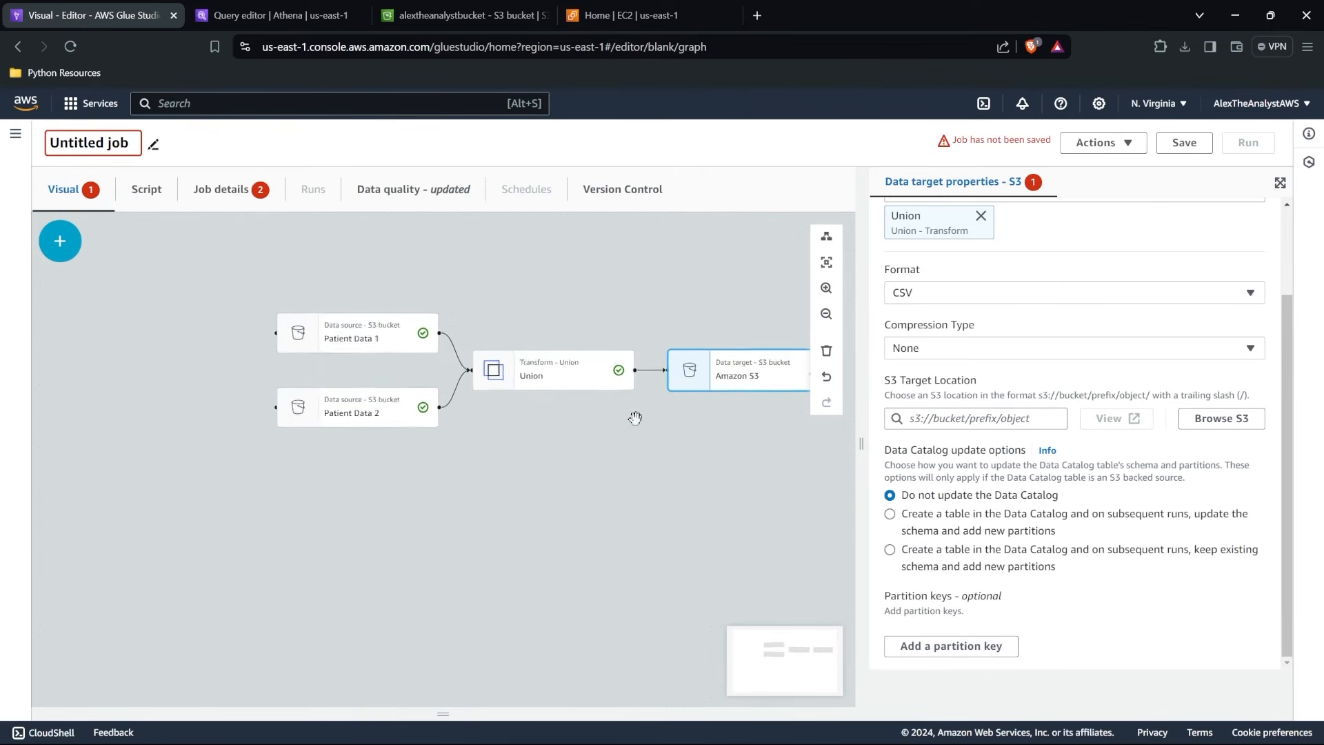
{"action": "left_click_drag", "start_coordinate": [623, 418], "coordinate": [540, 423]}
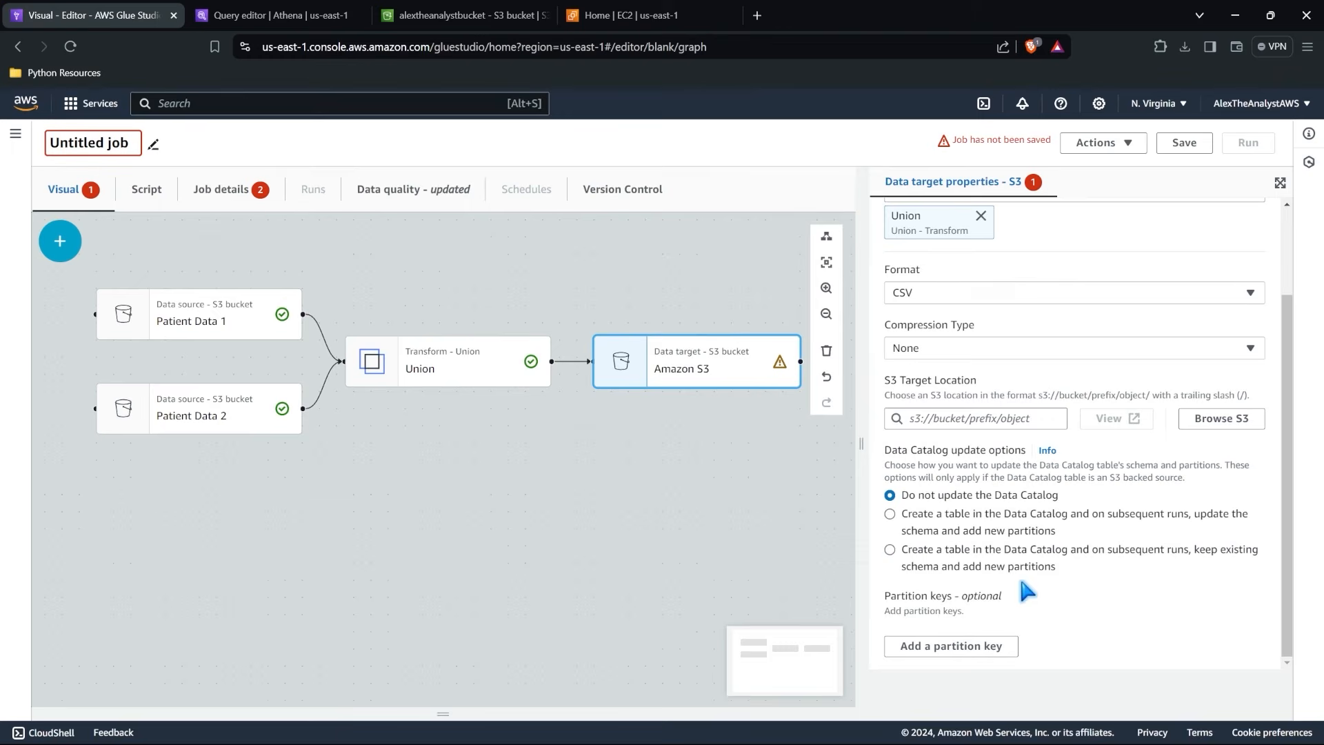
Have the S3 target create a Data Catalog table that keeps its existing schema, in database healthcaredata, named ETL_Patient_Data.
{"action": "left_click", "coordinate": [891, 550]}
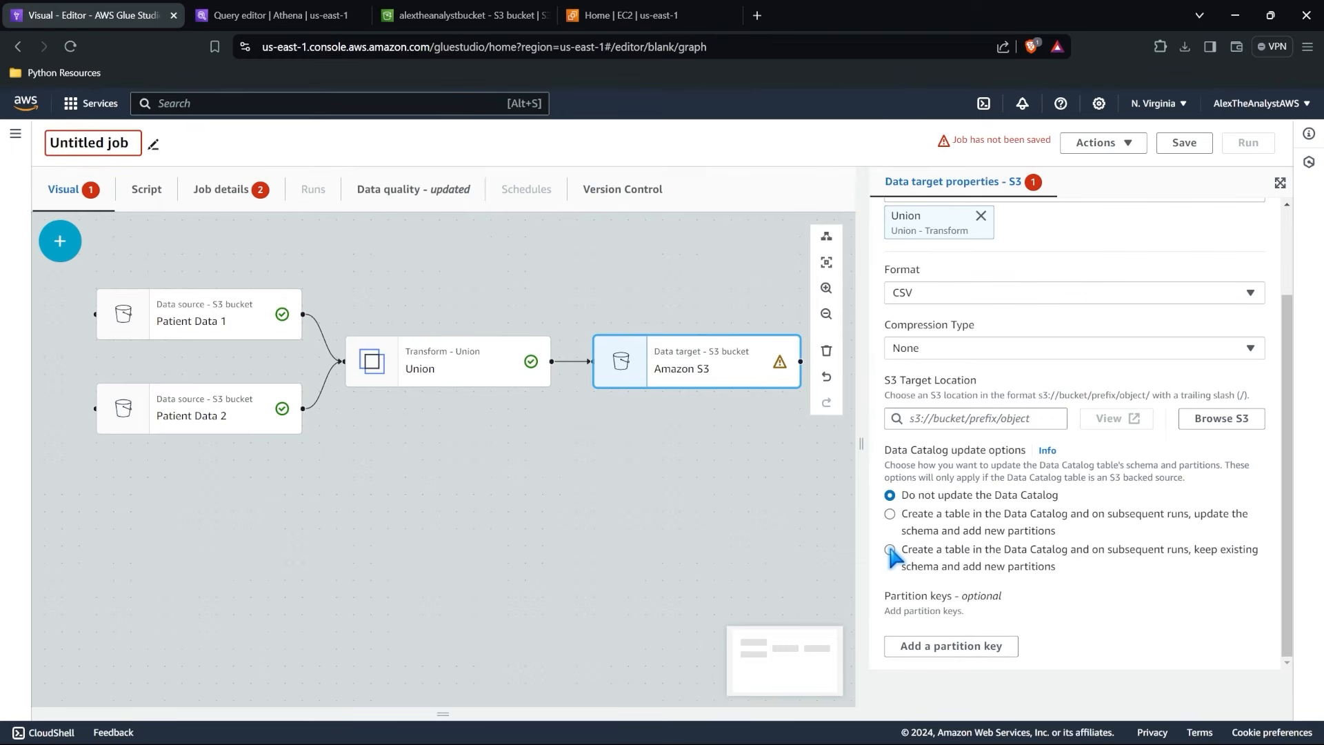
{"action": "scroll", "coordinate": [1016, 566], "scroll_direction": "down", "scroll_amount": 1}
{"action": "left_click", "coordinate": [1016, 542]}
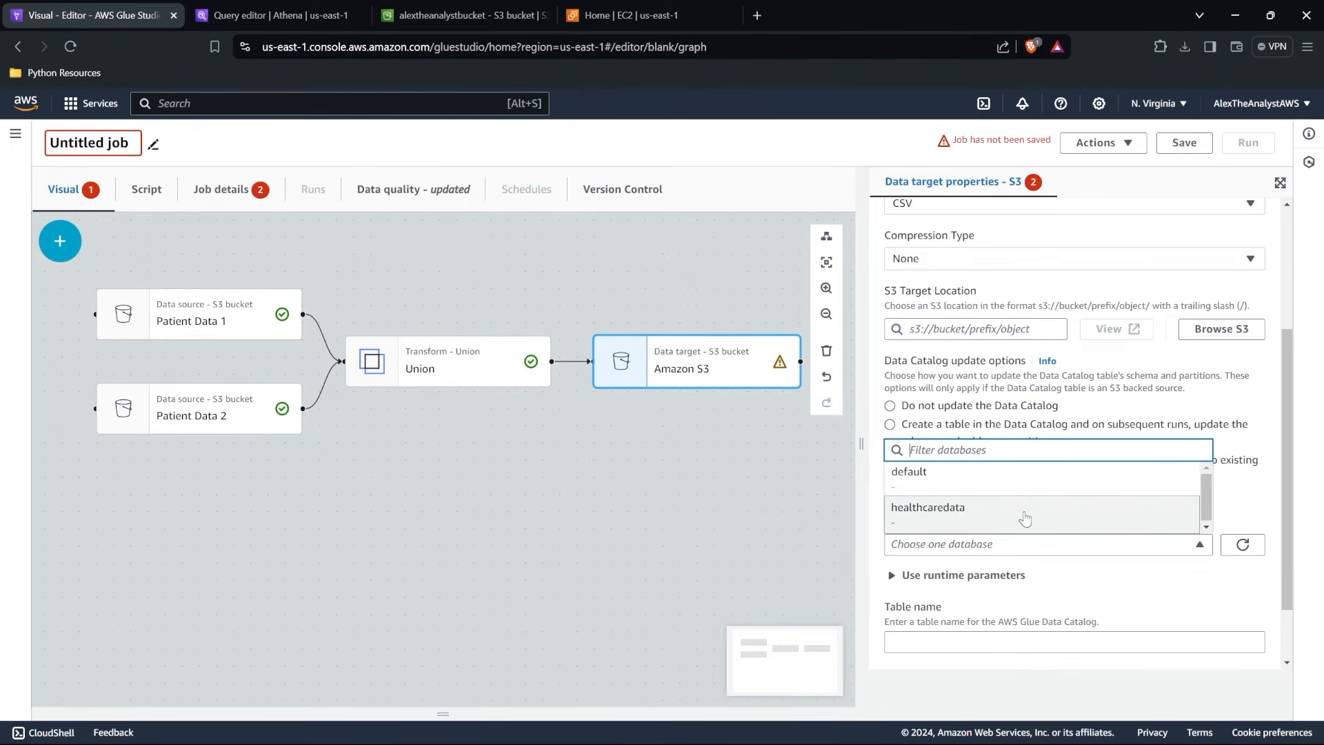
{"action": "left_click", "coordinate": [1026, 518]}
{"action": "scroll", "coordinate": [1028, 518], "scroll_direction": "down", "scroll_amount": 1}
{"action": "left_click", "coordinate": [959, 563]}
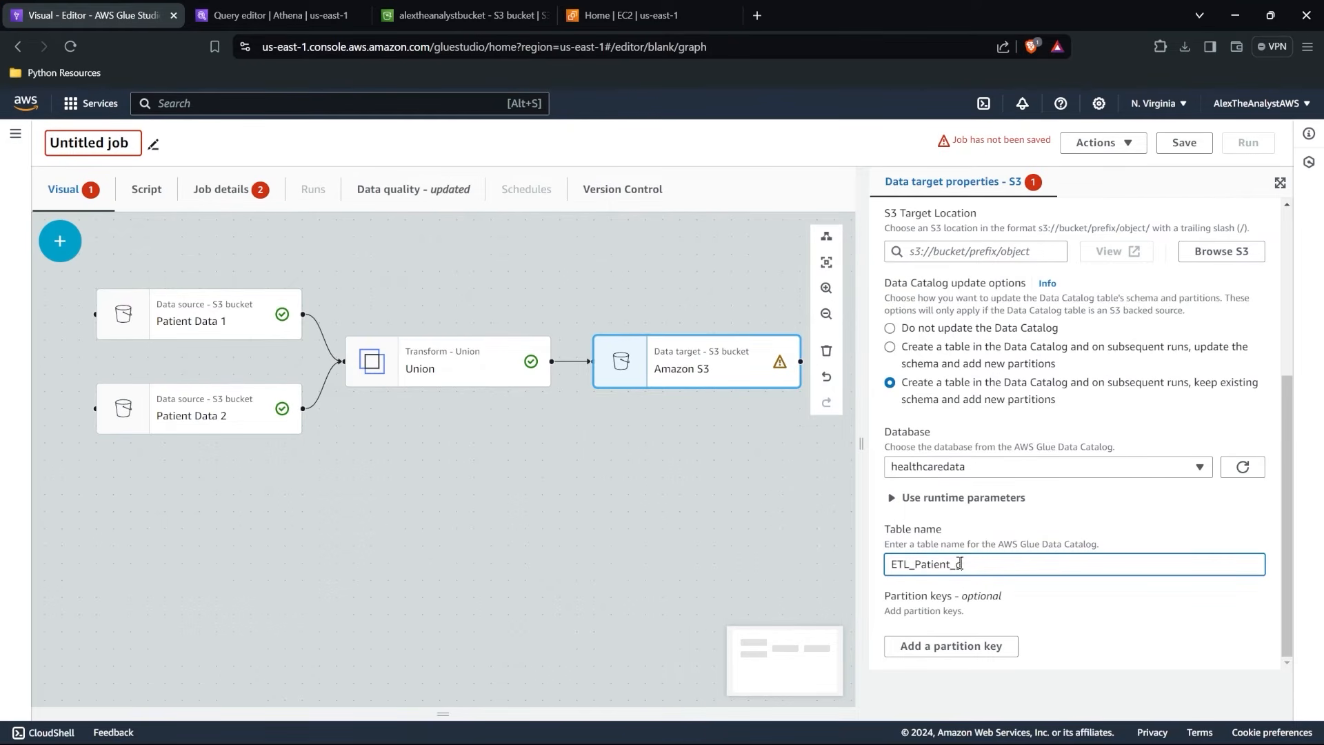
Set the Amazon S3 target's location to the bucket s3://alextheanalystbucket.
{"action": "scroll", "coordinate": [948, 464], "scroll_direction": "up", "scroll_amount": 2}
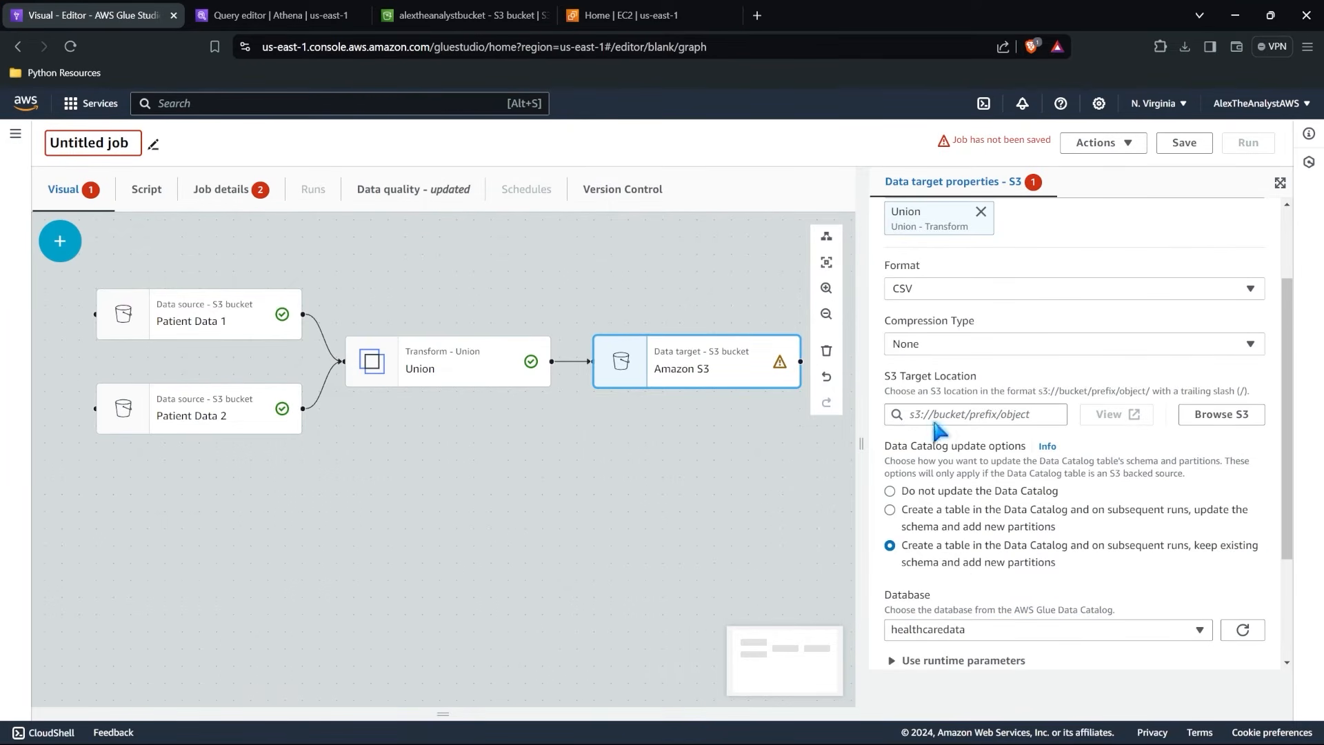
{"action": "left_click", "coordinate": [1214, 414]}
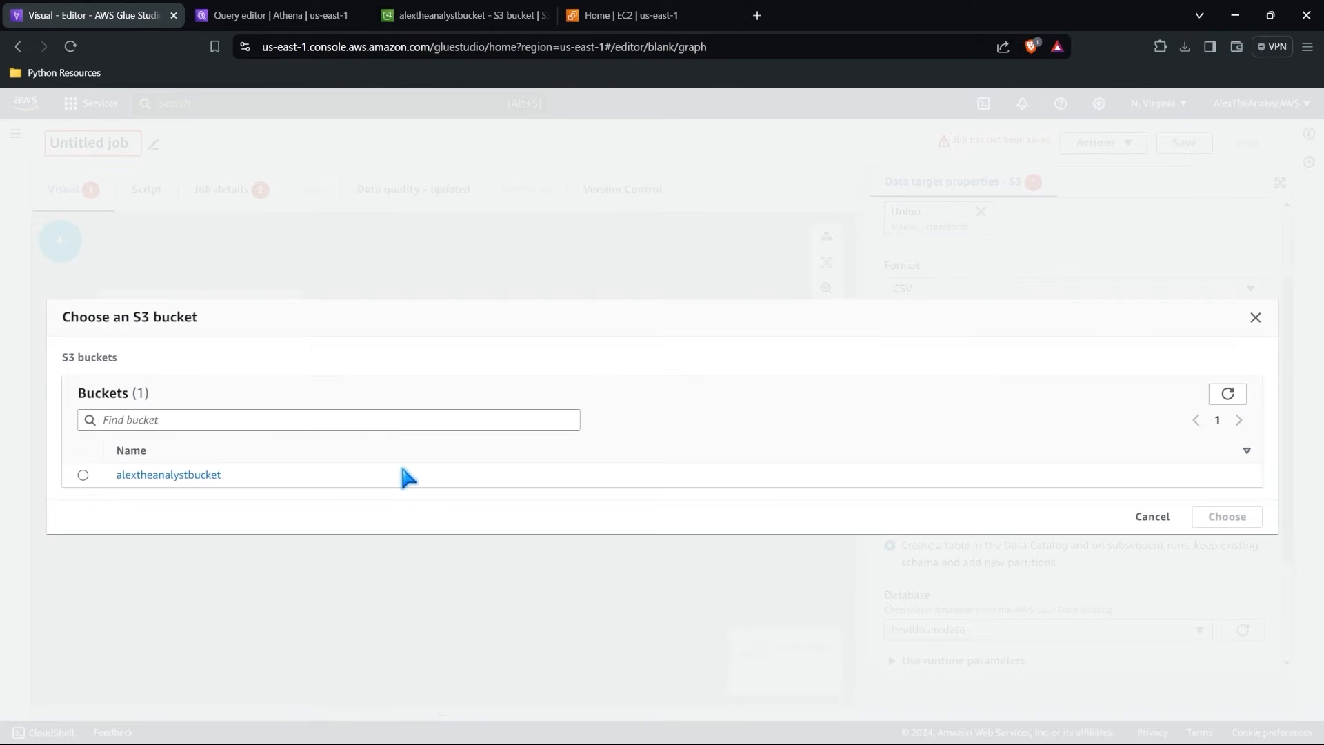
{"action": "left_click", "coordinate": [83, 476]}
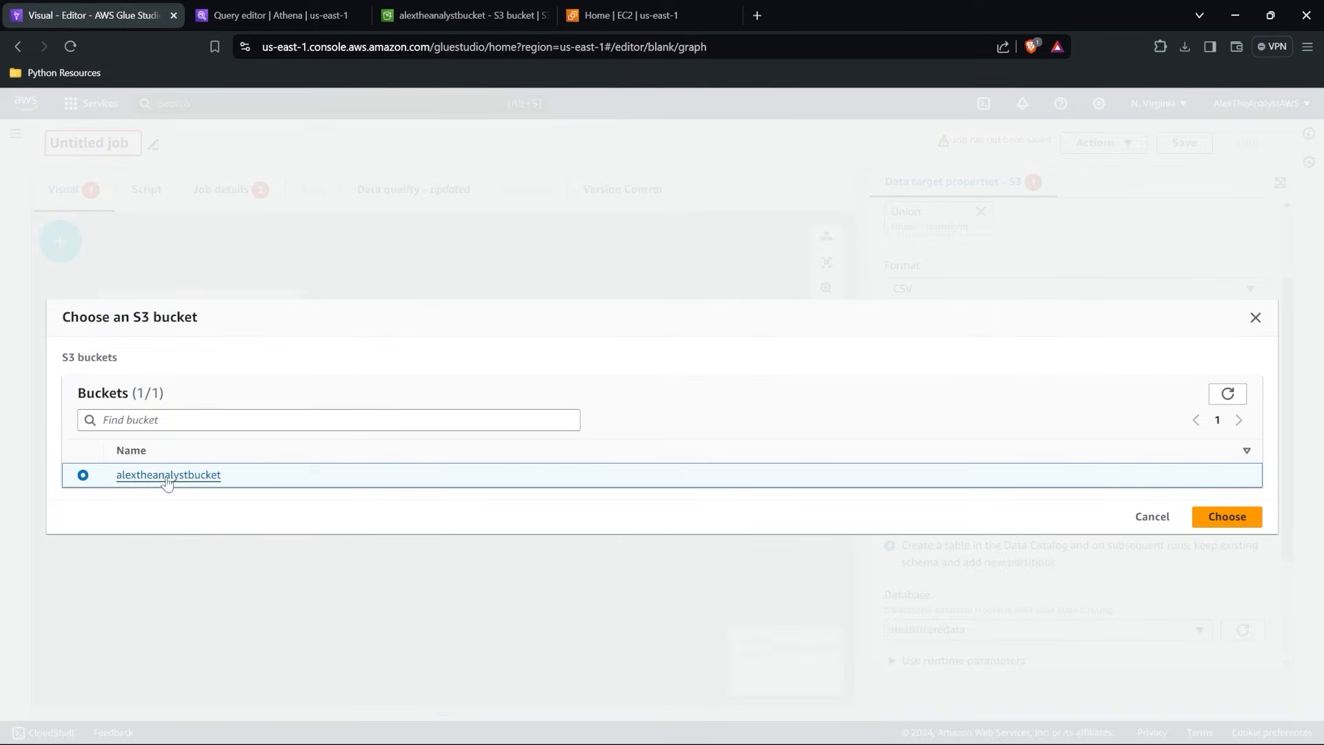
{"action": "left_click", "coordinate": [1220, 517]}
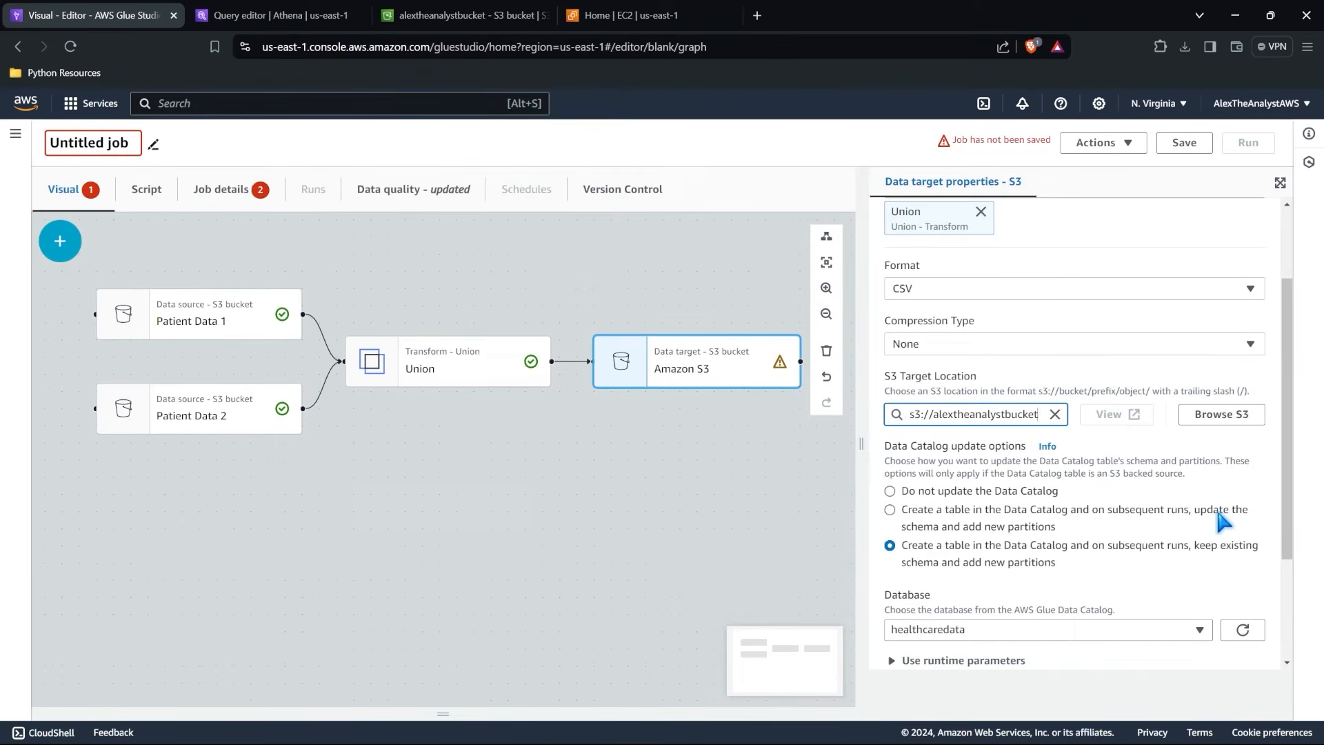
{"action": "scroll", "coordinate": [1138, 478], "scroll_direction": "down", "scroll_amount": 3}
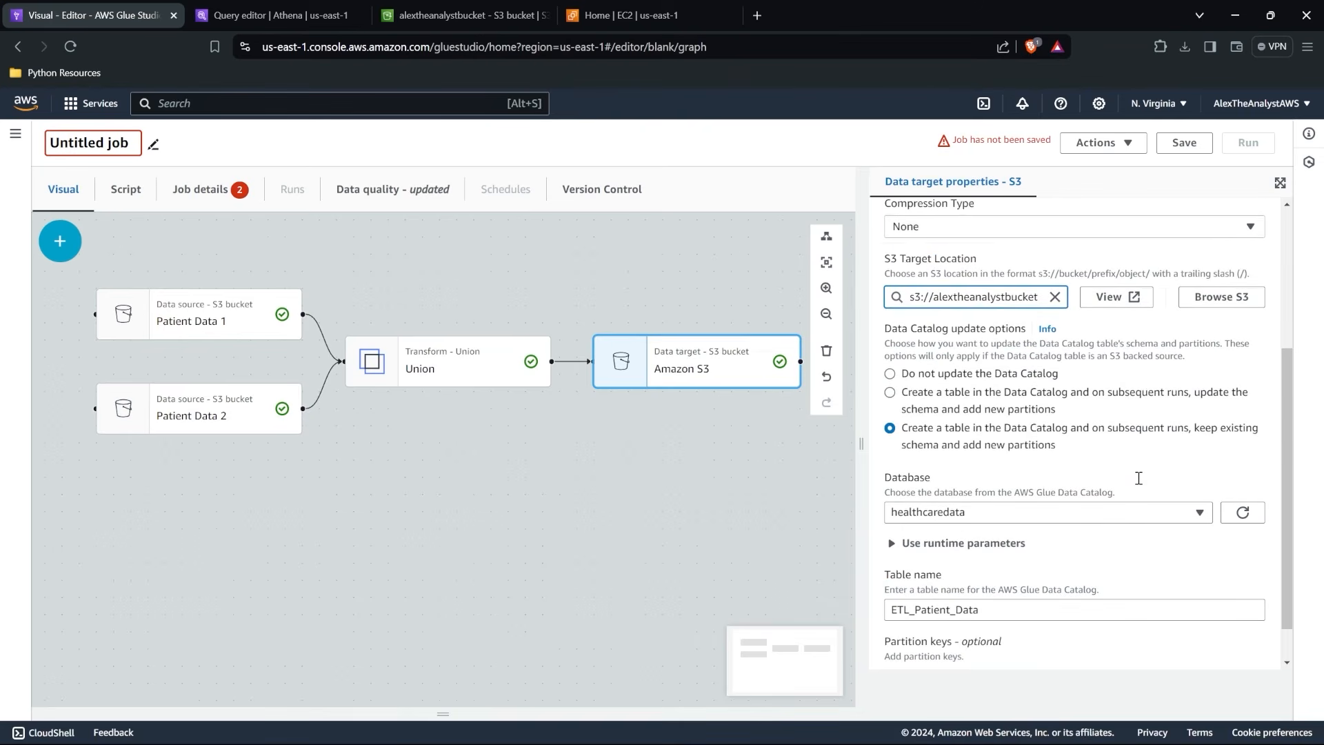
Examine the Union transform's data preview and its place in the job graph.
{"action": "scroll", "coordinate": [1138, 478], "scroll_direction": "up", "scroll_amount": 5}
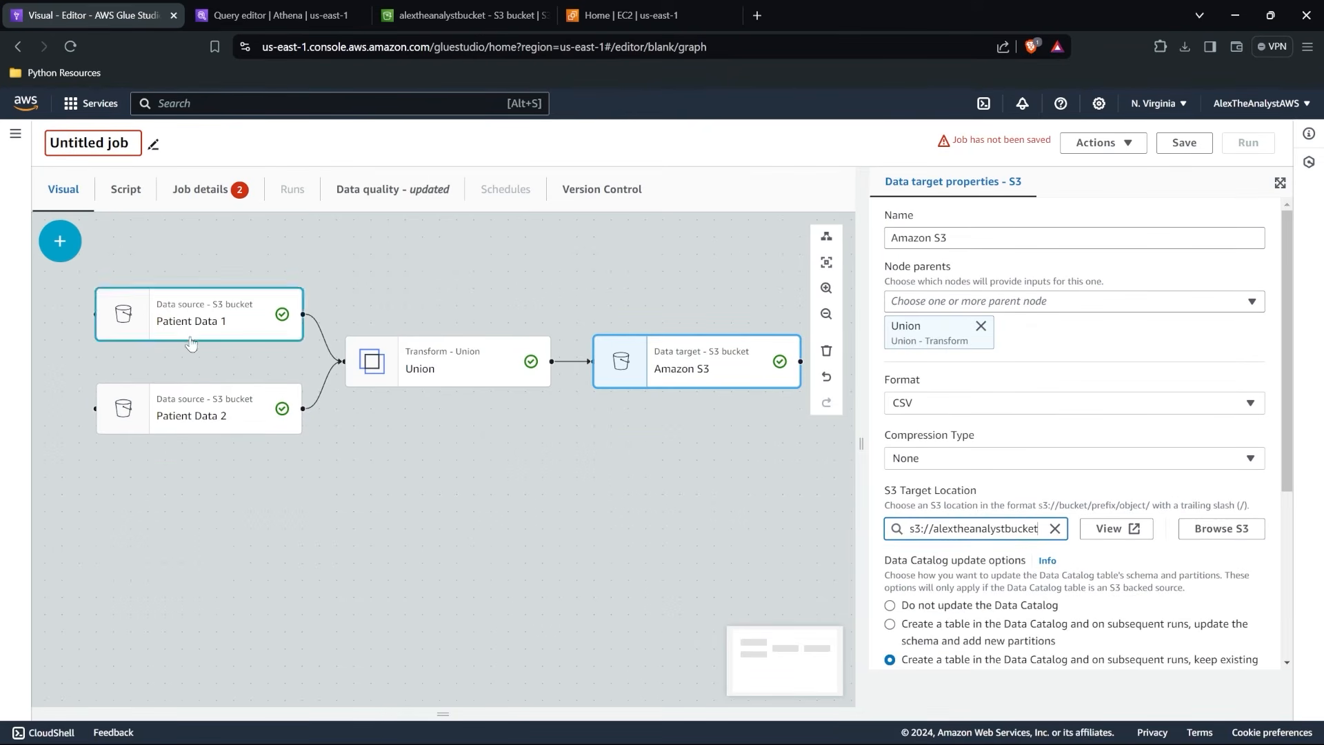
{"action": "left_click", "coordinate": [489, 362]}
{"action": "scroll", "coordinate": [461, 366], "scroll_direction": "up", "scroll_amount": 2}
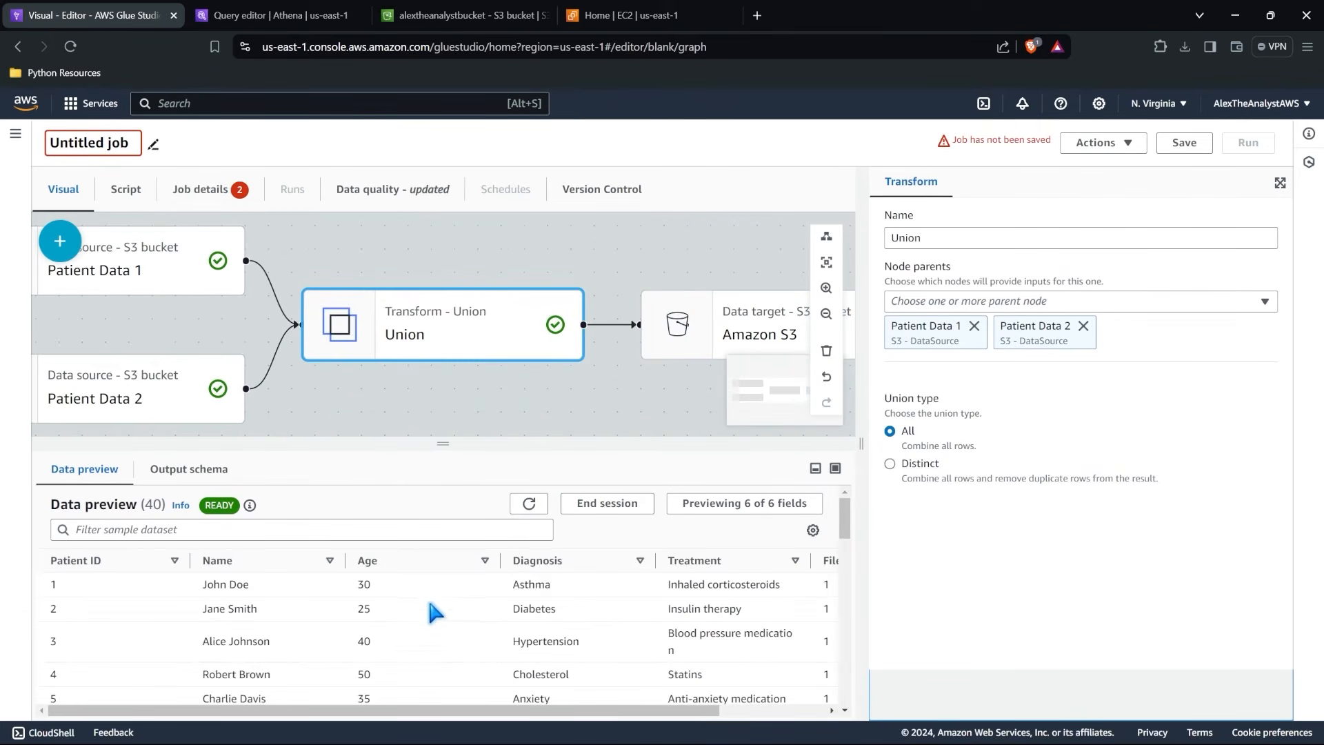
{"action": "scroll", "coordinate": [428, 596], "scroll_direction": "down", "scroll_amount": 10}
{"action": "scroll", "coordinate": [427, 594], "scroll_direction": "up", "scroll_amount": 10}
{"action": "scroll", "coordinate": [428, 600], "scroll_direction": "up", "scroll_amount": 2}
{"action": "scroll", "coordinate": [572, 413], "scroll_direction": "down", "scroll_amount": 2}
{"action": "scroll", "coordinate": [572, 414], "scroll_direction": "down", "scroll_amount": 2}
{"action": "right_click", "coordinate": [567, 410]}
{"action": "key", "text": "Escape"}
{"action": "scroll", "coordinate": [551, 404], "scroll_direction": "up", "scroll_amount": 5}
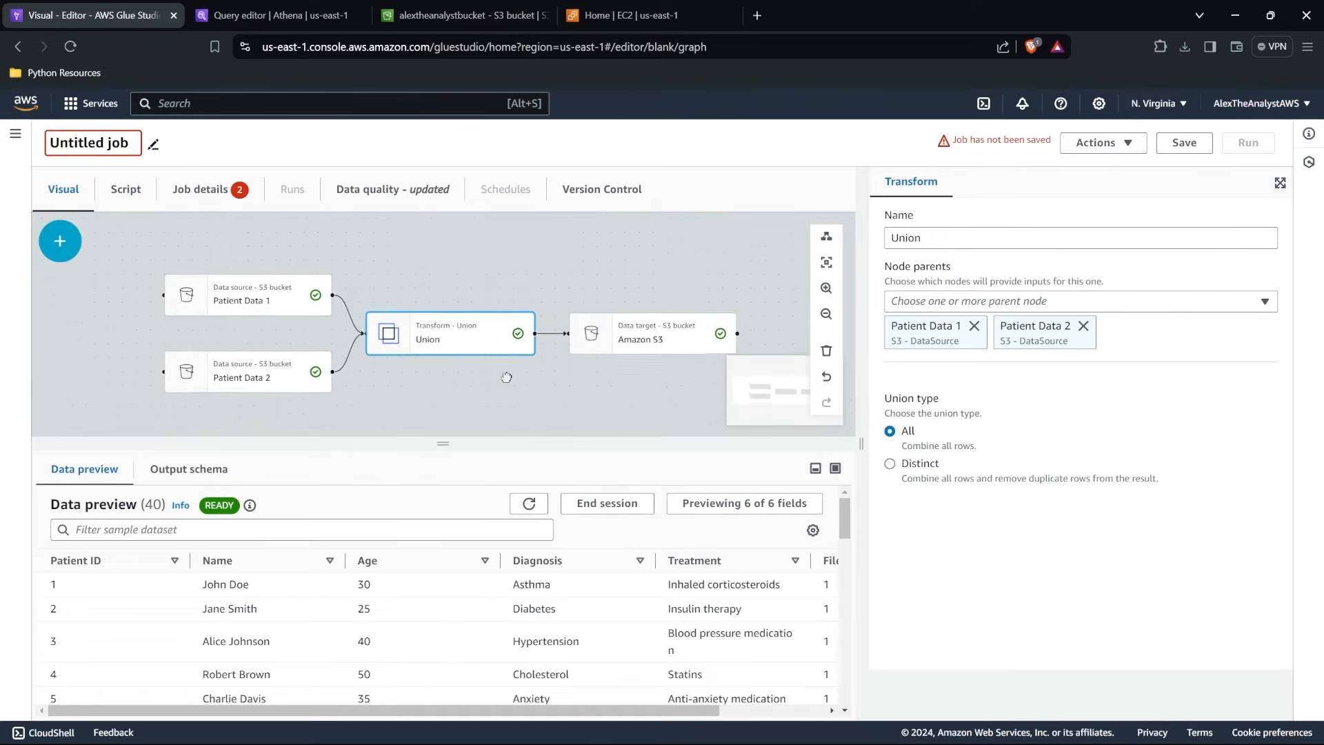
{"action": "scroll", "coordinate": [494, 344], "scroll_direction": "down", "scroll_amount": 5}
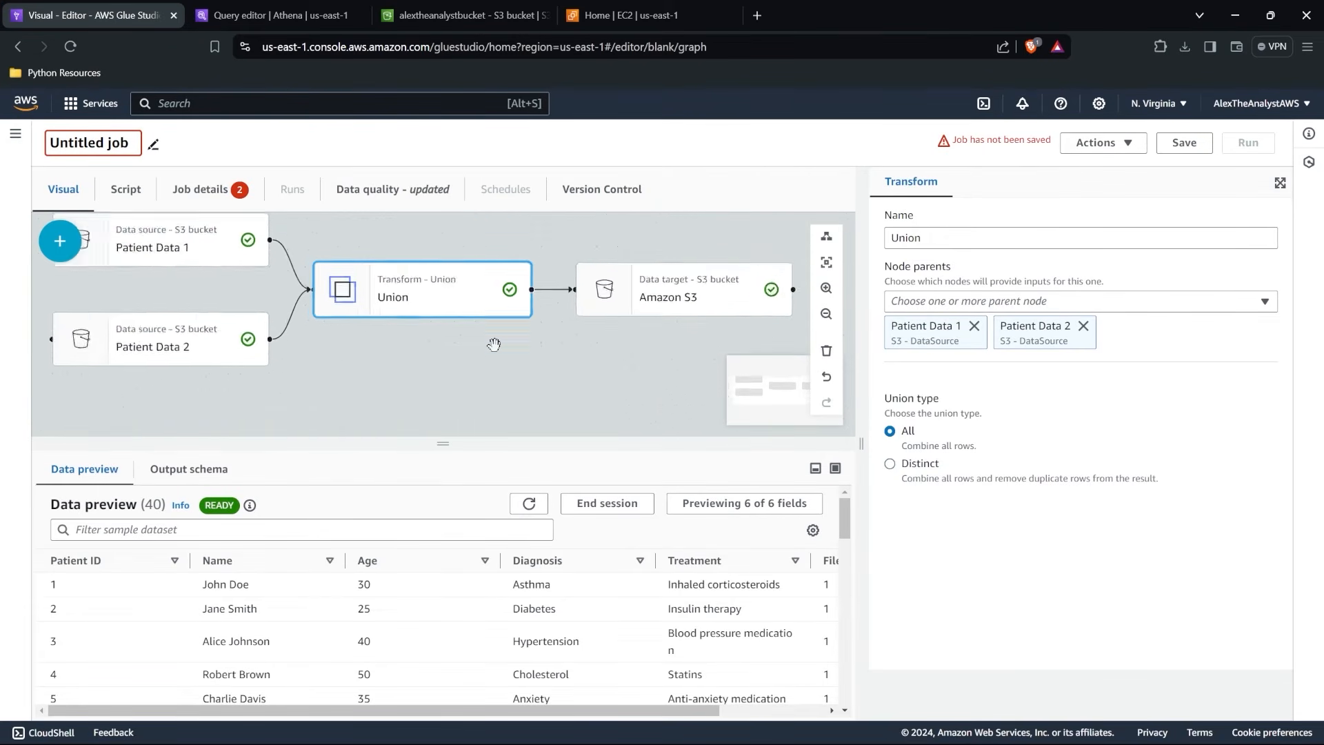
Add an Aggregate transform to the job graph with Union as its parent.
{"action": "left_click", "coordinate": [60, 240]}
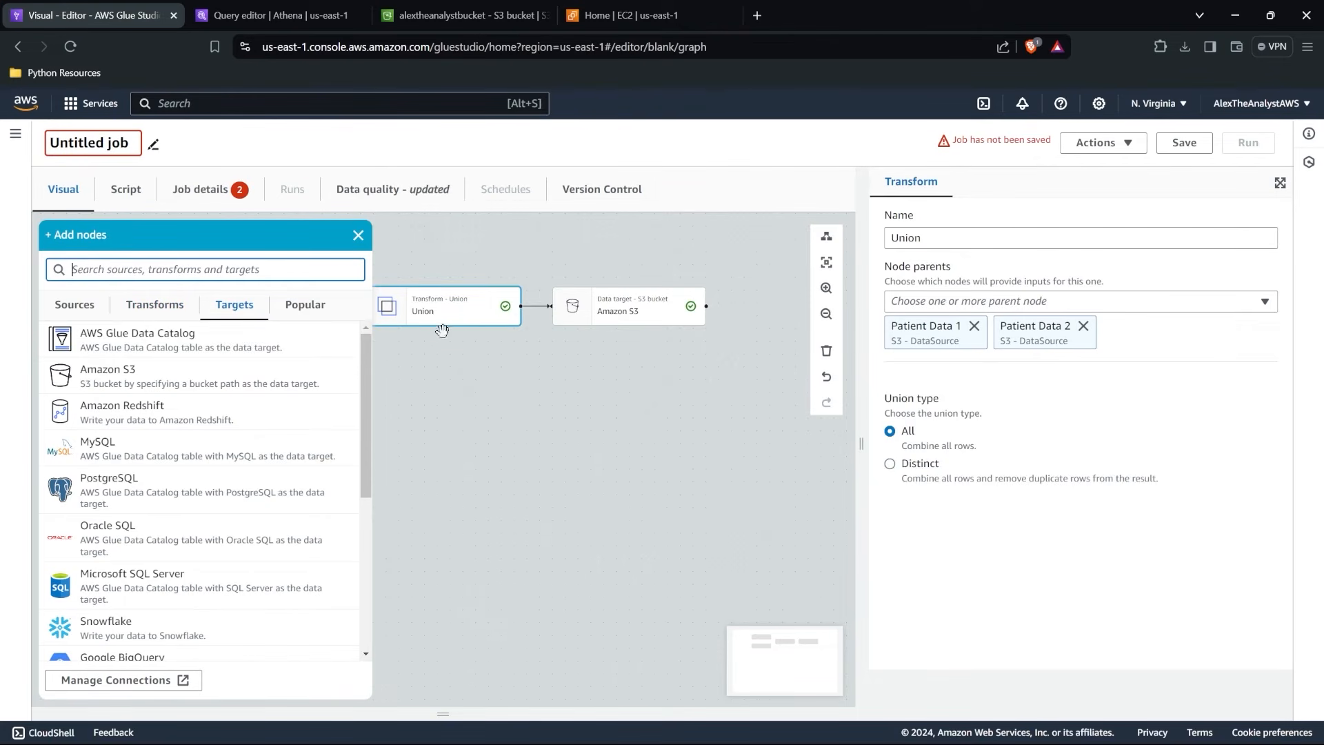
{"action": "left_click", "coordinate": [153, 307]}
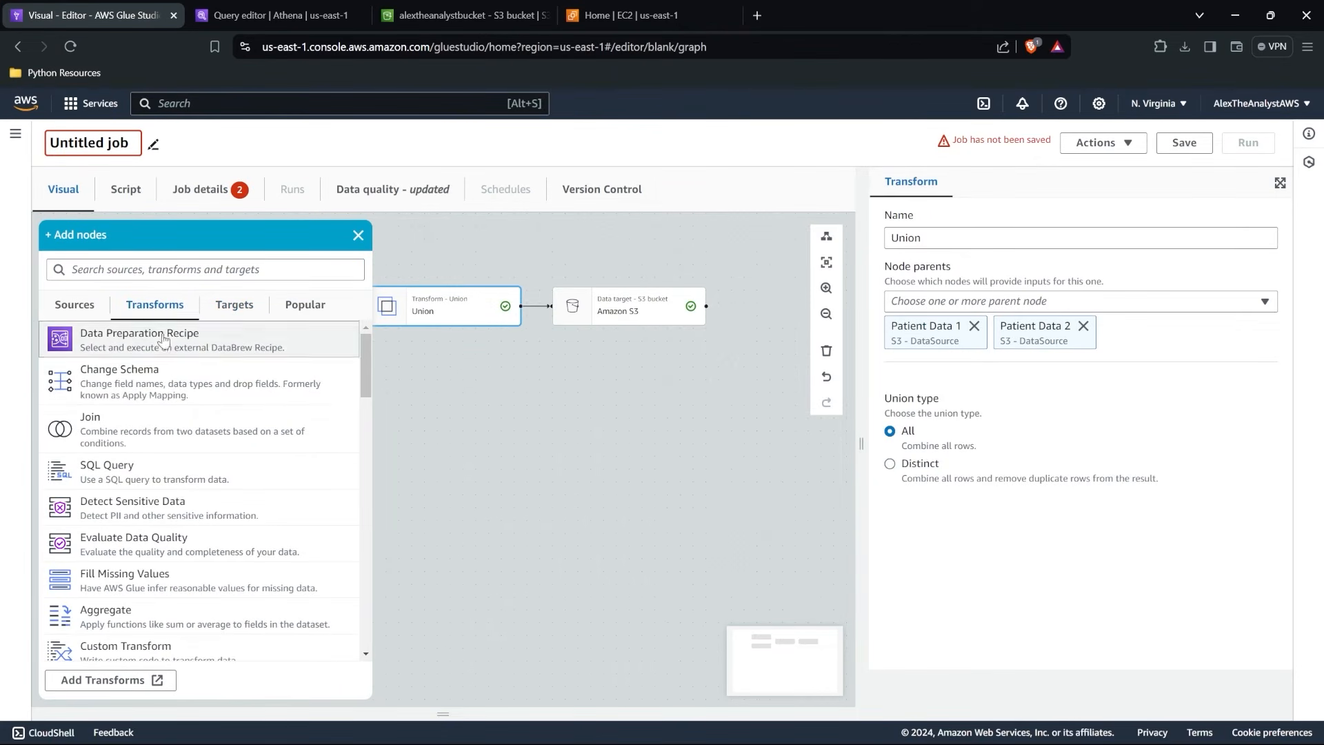
{"action": "scroll", "coordinate": [185, 469], "scroll_direction": "down", "scroll_amount": 3}
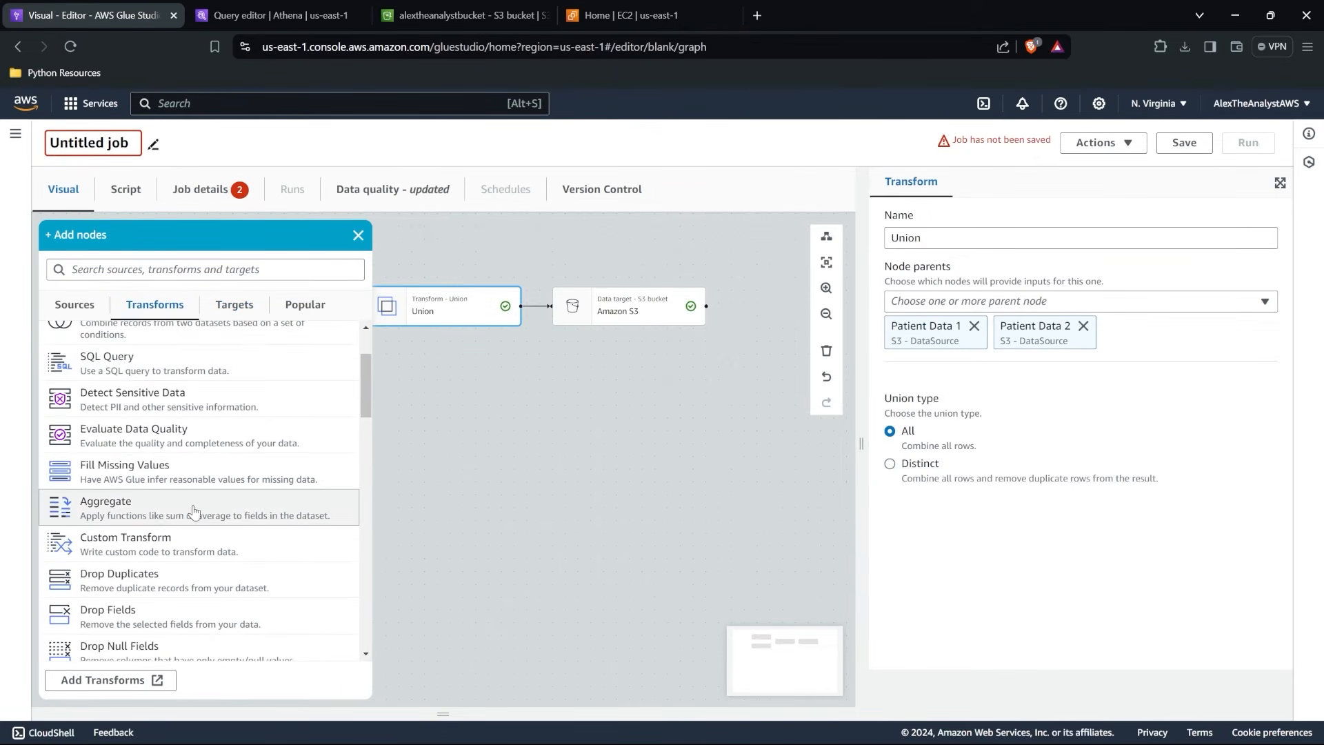
{"action": "left_click", "coordinate": [194, 511]}
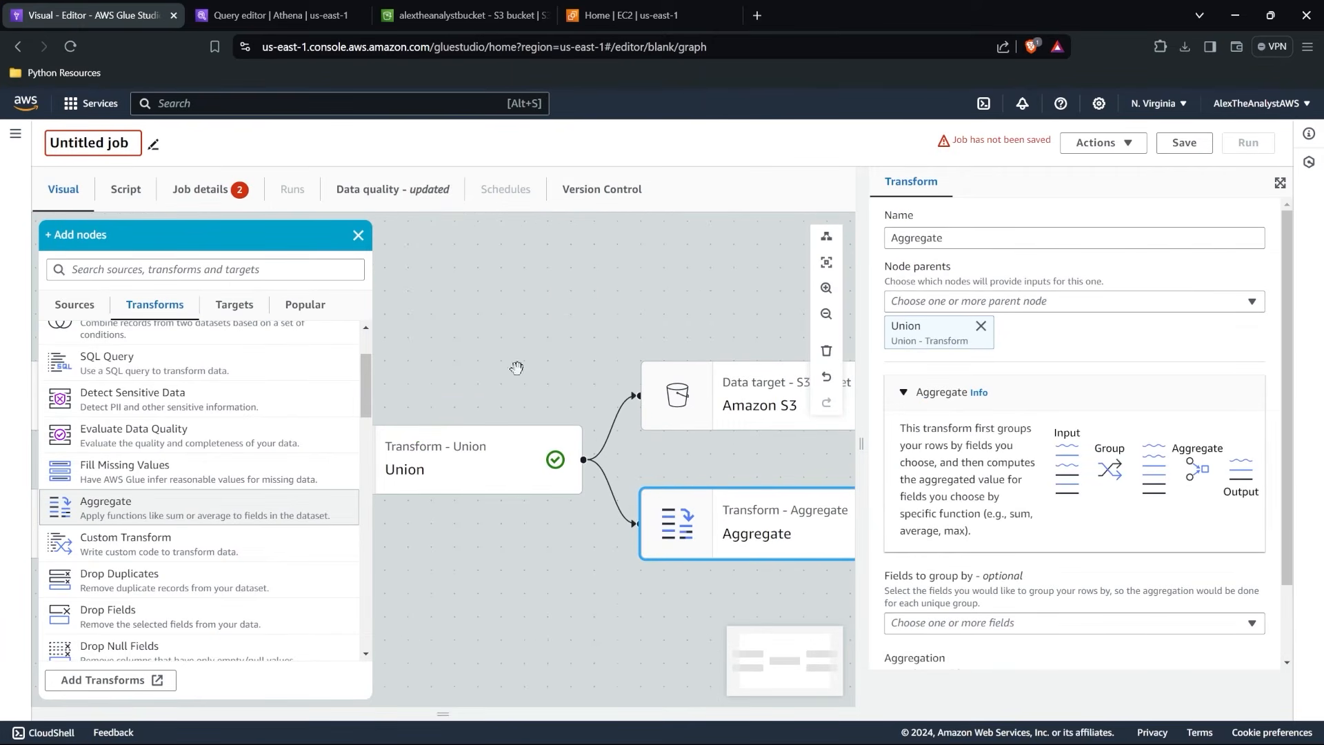
{"action": "left_click", "coordinate": [357, 237]}
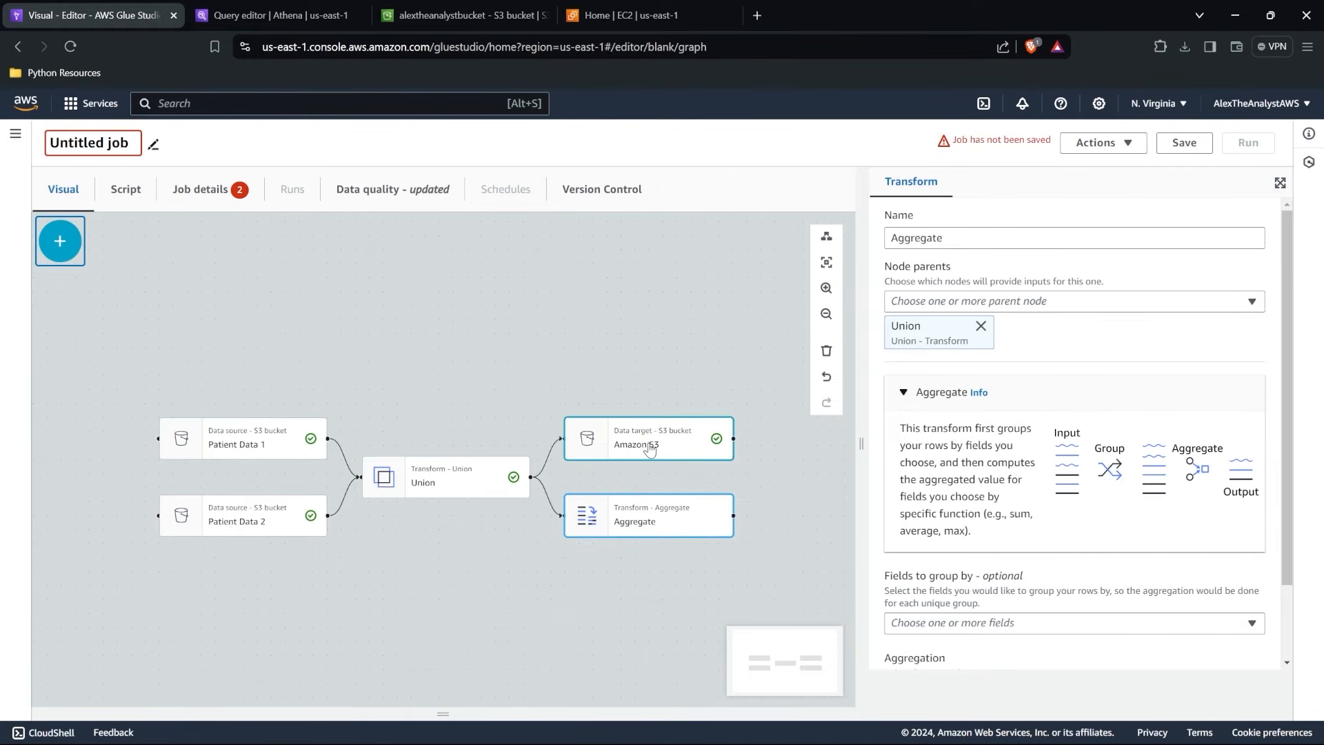
Examine the Union node's data preview and the Aggregate node's properties, resizing the preview area to keep the graph in view.
{"action": "left_click", "coordinate": [442, 478]}
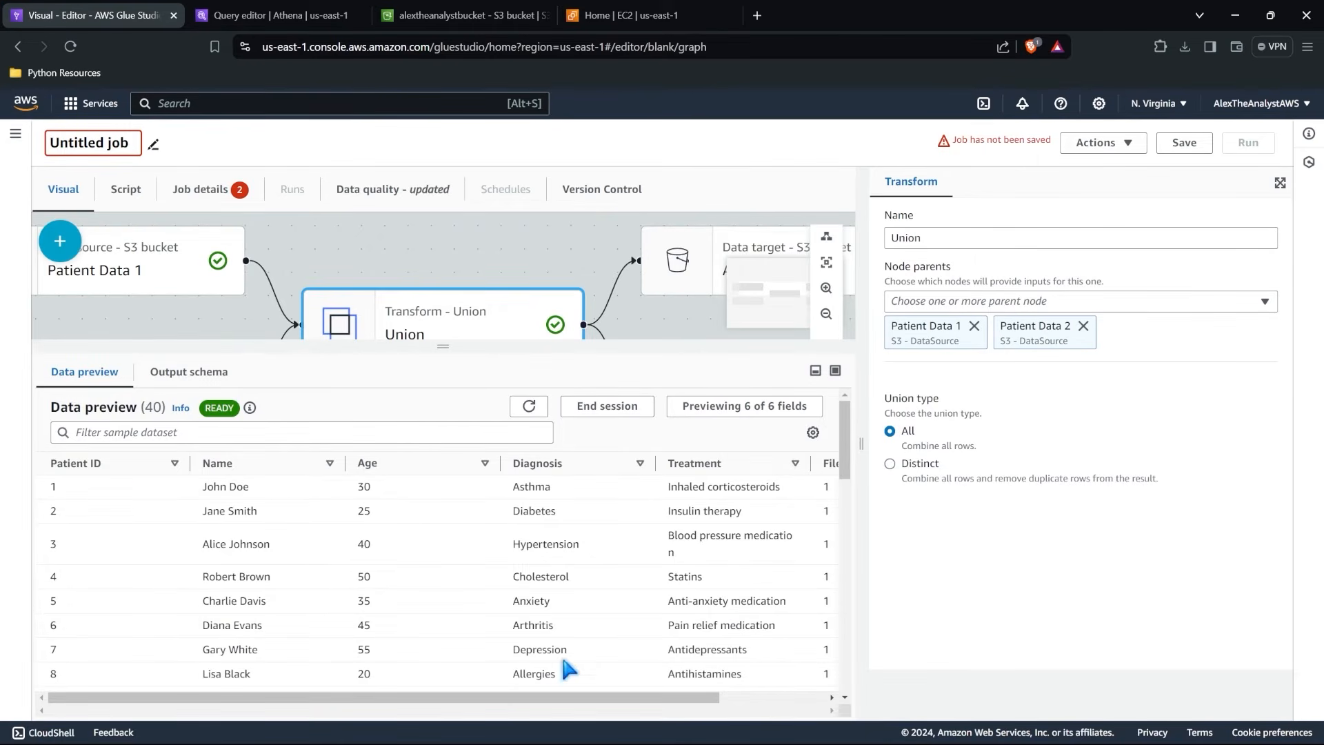
{"action": "left_click_drag", "start_coordinate": [521, 347], "coordinate": [520, 494]}
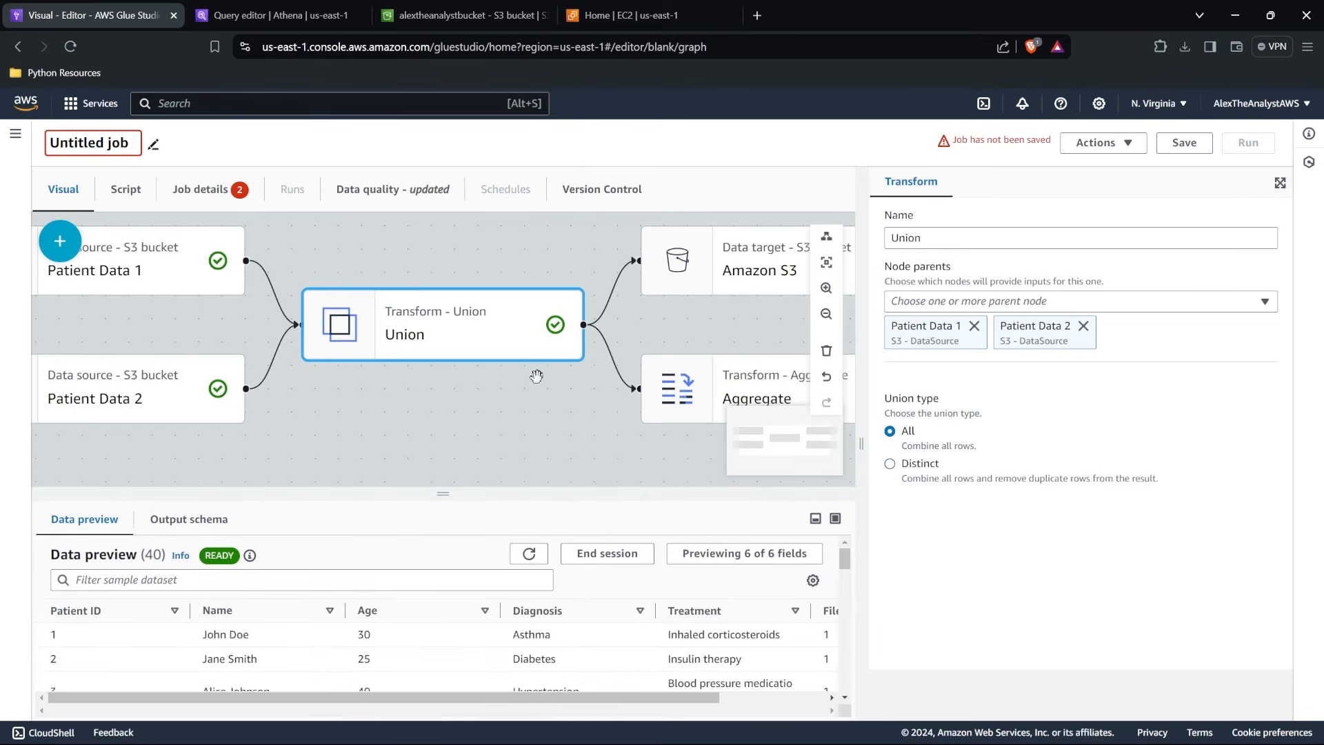
{"action": "left_click_drag", "start_coordinate": [537, 376], "coordinate": [434, 313]}
{"action": "scroll", "coordinate": [435, 313], "scroll_direction": "down", "scroll_amount": 3}
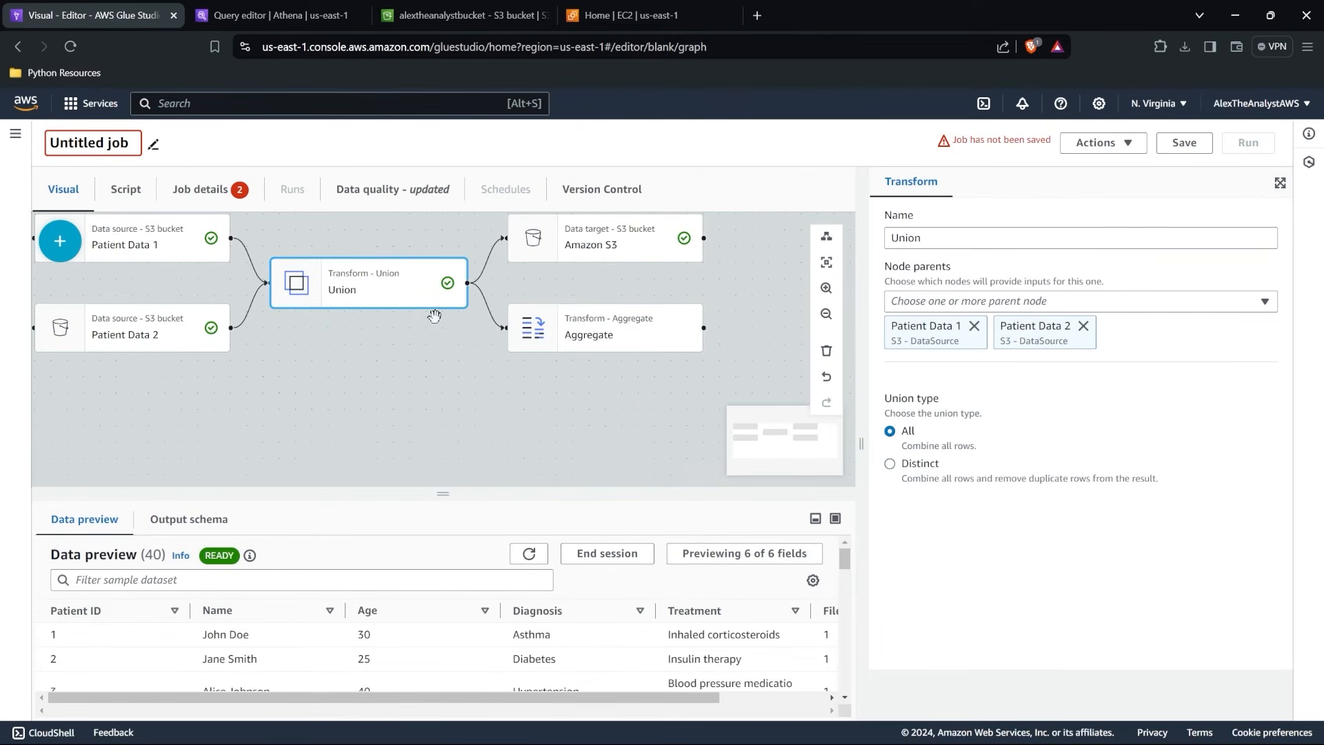
{"action": "left_click", "coordinate": [572, 334]}
{"action": "scroll", "coordinate": [573, 334], "scroll_direction": "up", "scroll_amount": 2}
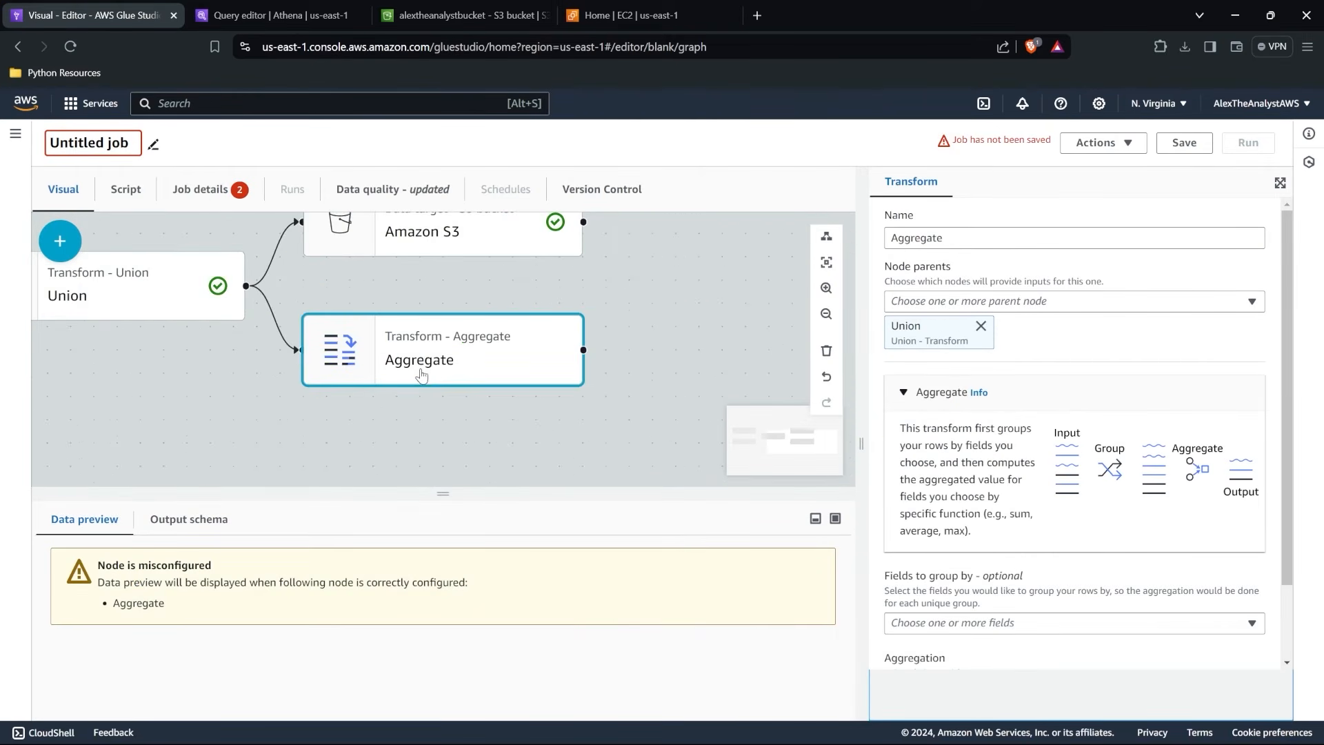
Replace Union with Aggregate as the parent of the Amazon S3 target.
{"action": "scroll", "coordinate": [441, 365], "scroll_direction": "down", "scroll_amount": 2}
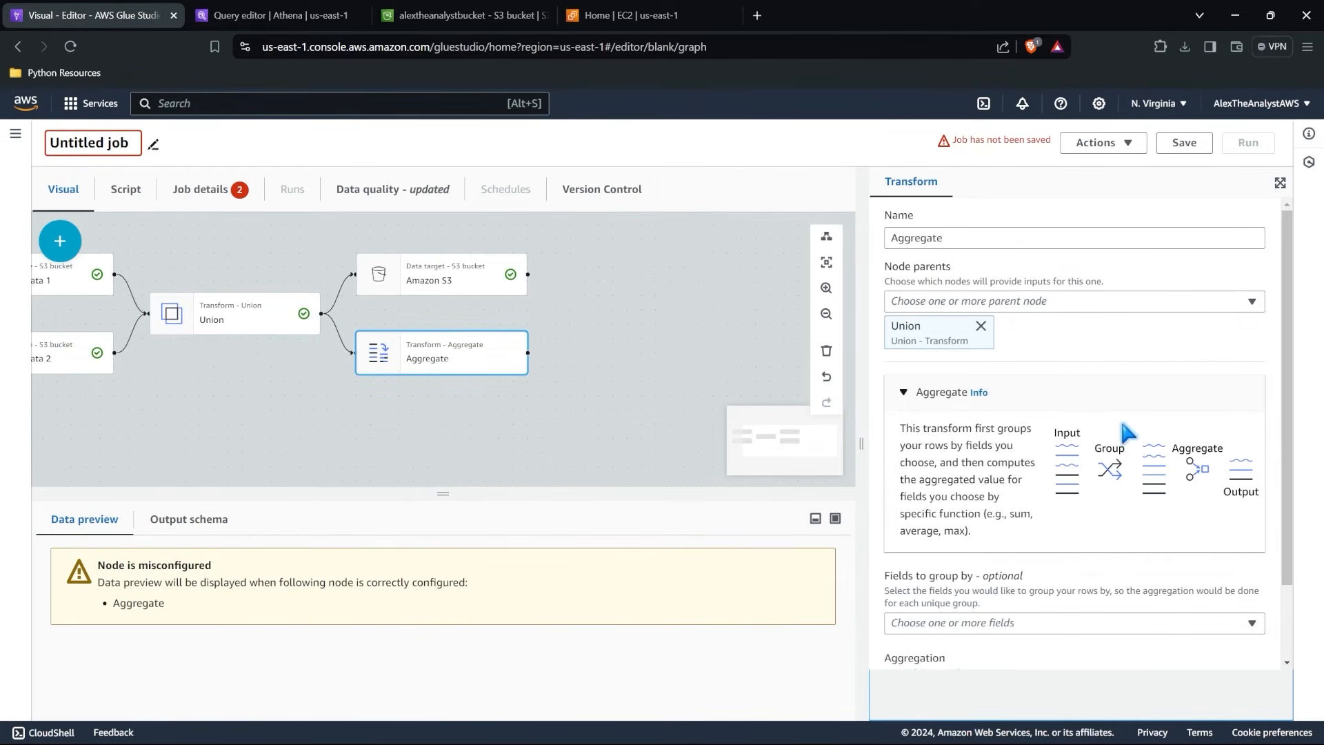
{"action": "left_click", "coordinate": [447, 277]}
{"action": "left_click", "coordinate": [998, 301]}
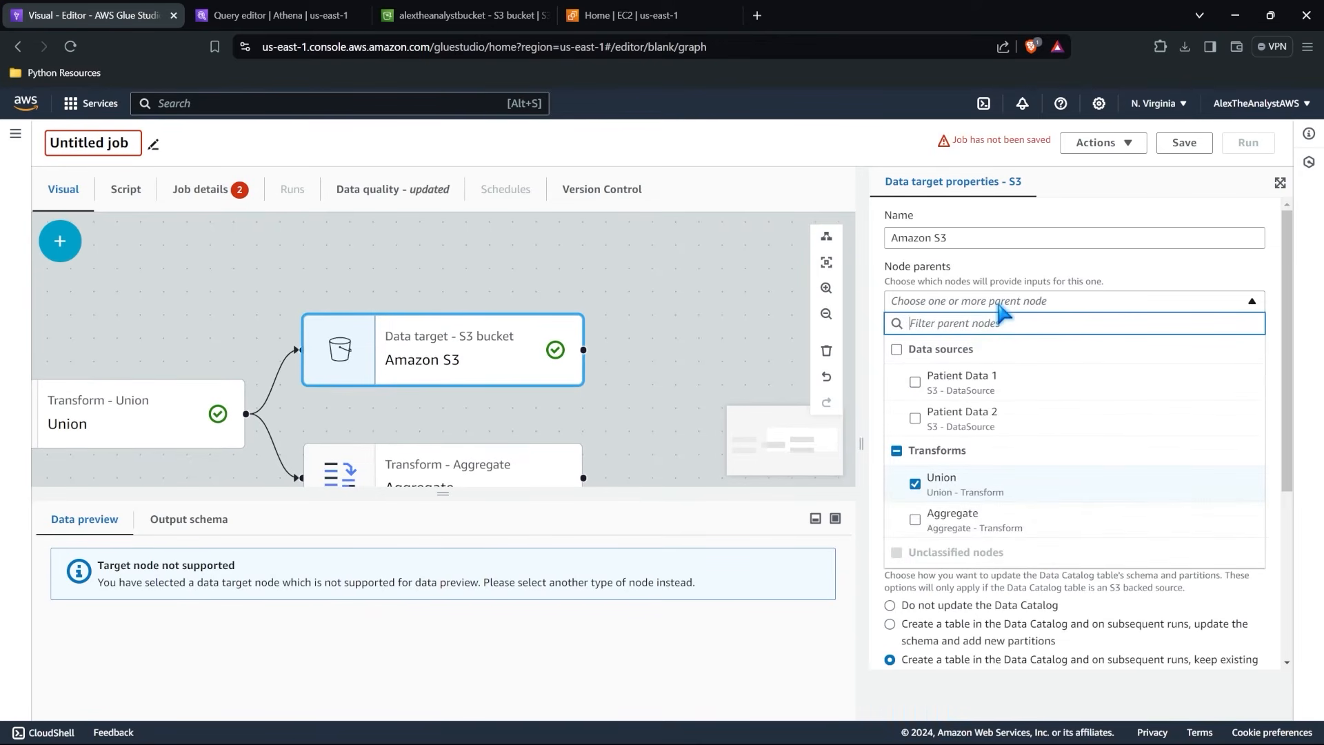
{"action": "left_click", "coordinate": [916, 522]}
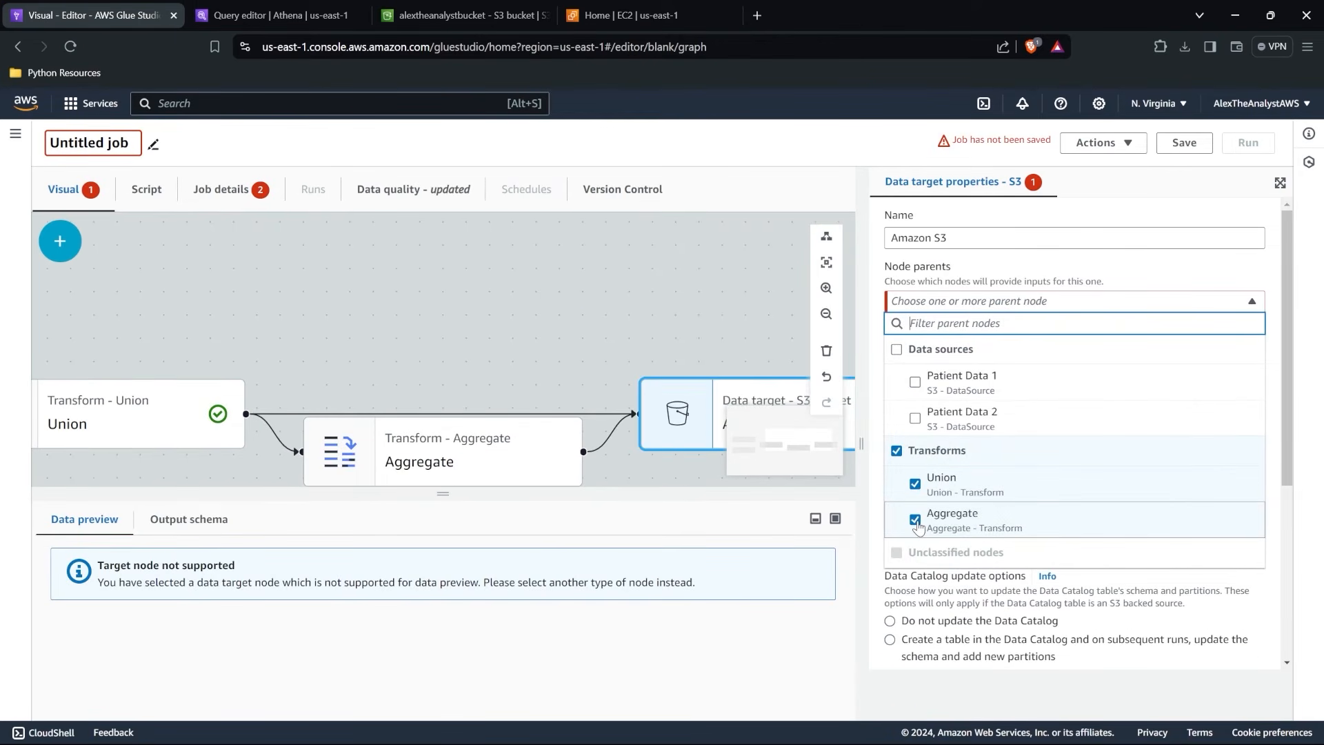
{"action": "left_click", "coordinate": [916, 485]}
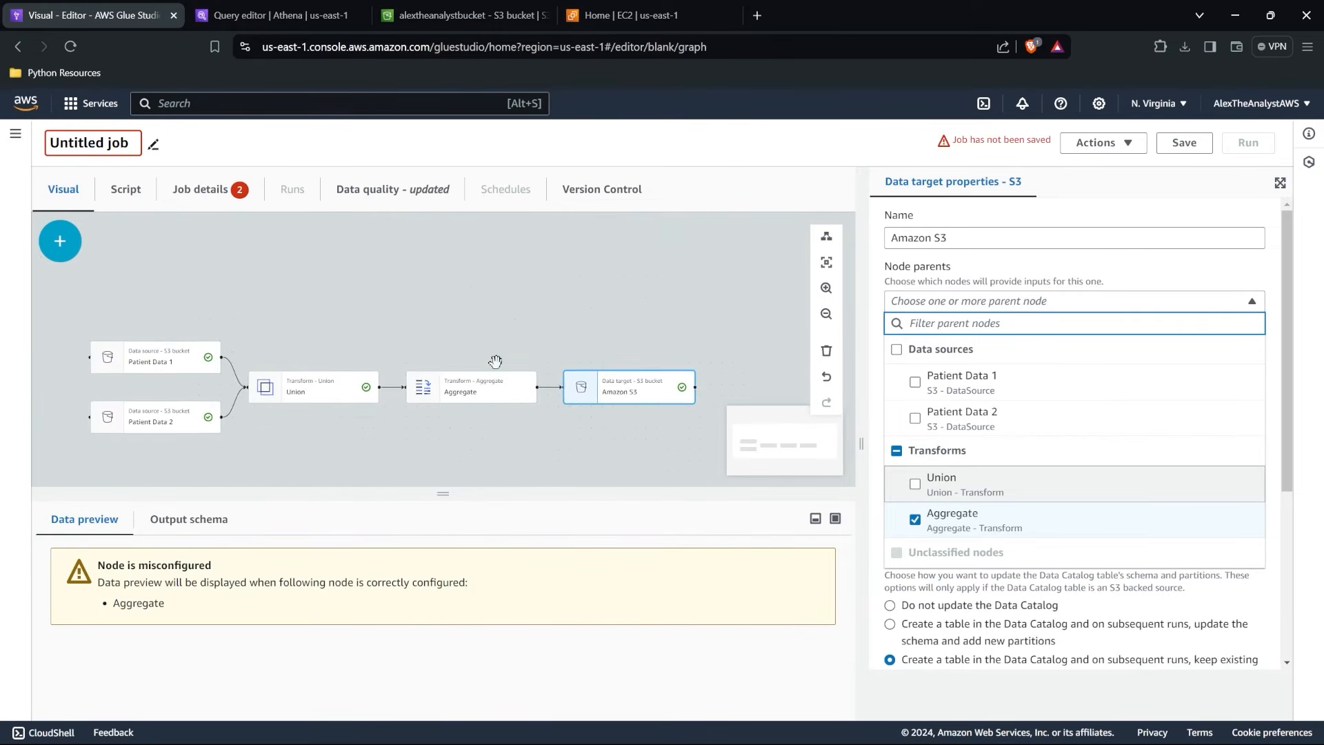
{"action": "left_click_drag", "start_coordinate": [508, 293], "coordinate": [514, 270]}
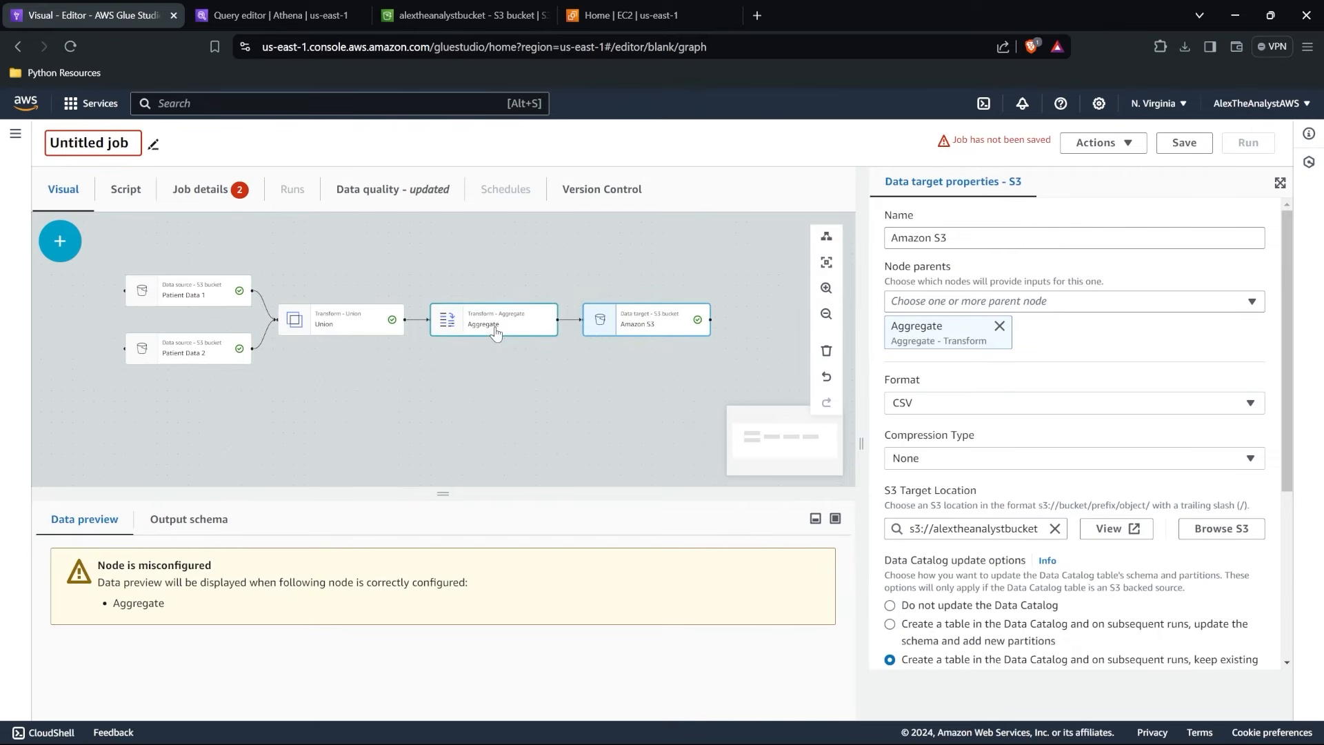
Inspect the Aggregate transform's aggregation settings and the fields it can group by.
{"action": "left_click", "coordinate": [555, 315]}
{"action": "scroll", "coordinate": [1078, 483], "scroll_direction": "down", "scroll_amount": 2}
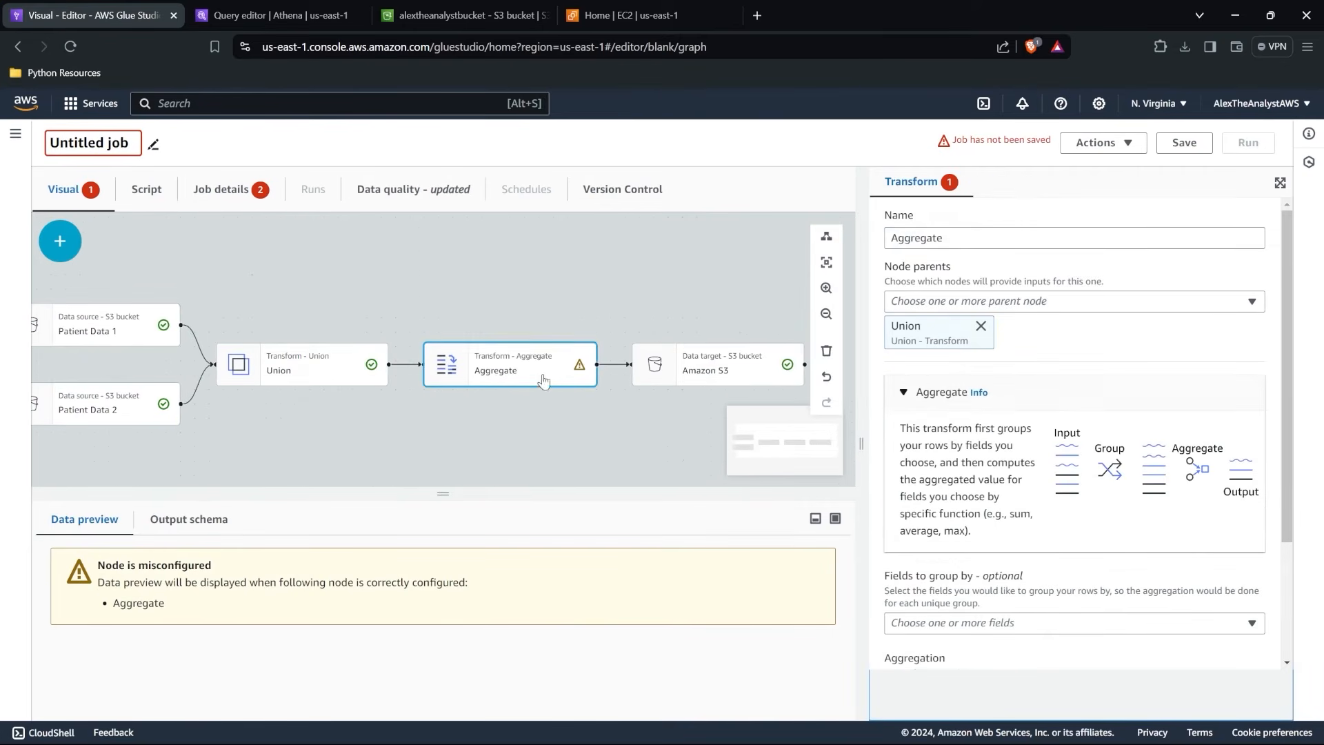
{"action": "scroll", "coordinate": [1071, 398], "scroll_direction": "down", "scroll_amount": 3}
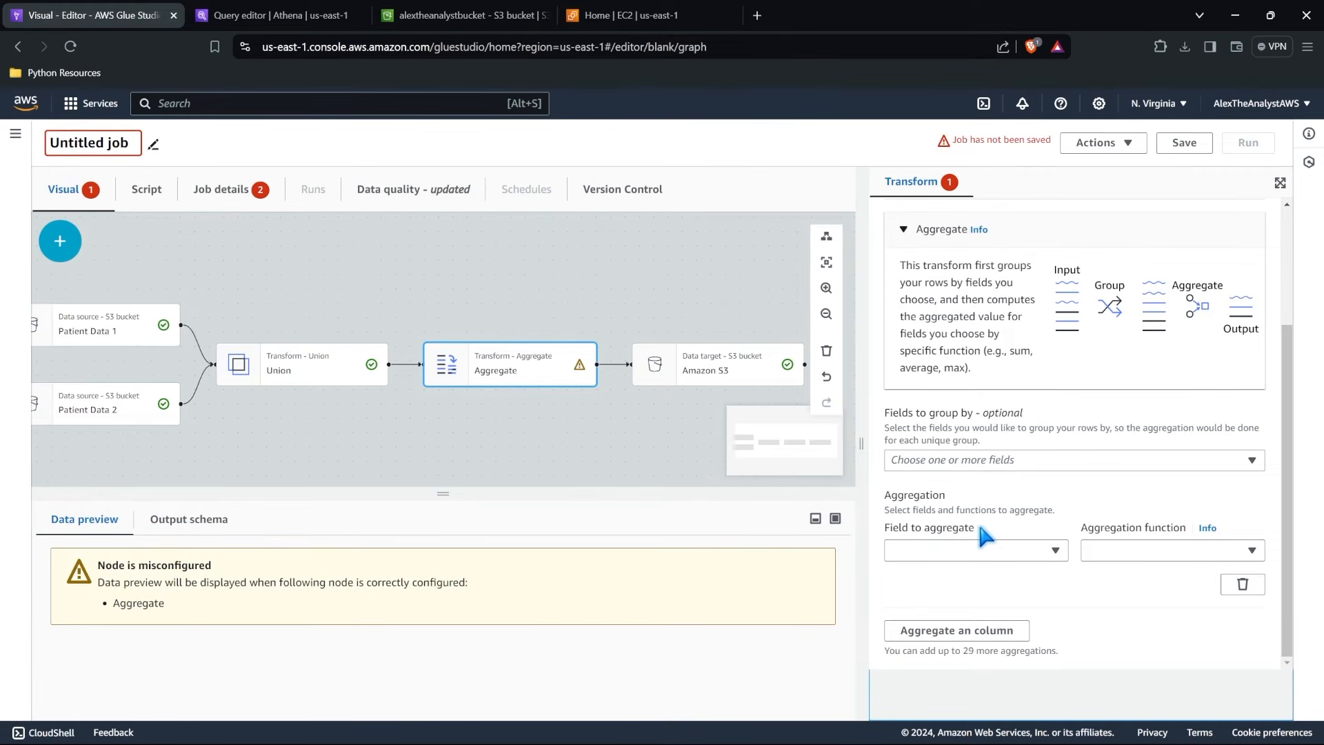
{"action": "left_click", "coordinate": [1025, 459]}
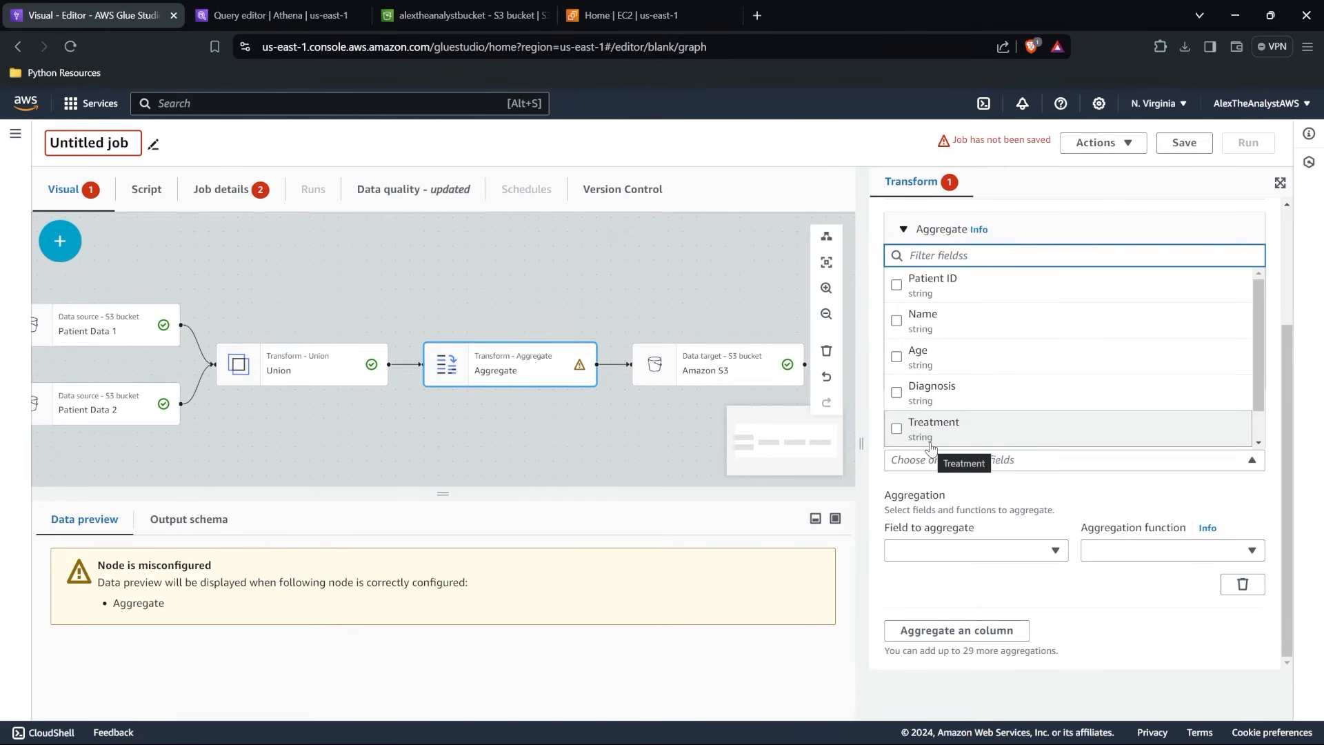
{"action": "scroll", "coordinate": [532, 392], "scroll_direction": "down", "scroll_amount": 2}
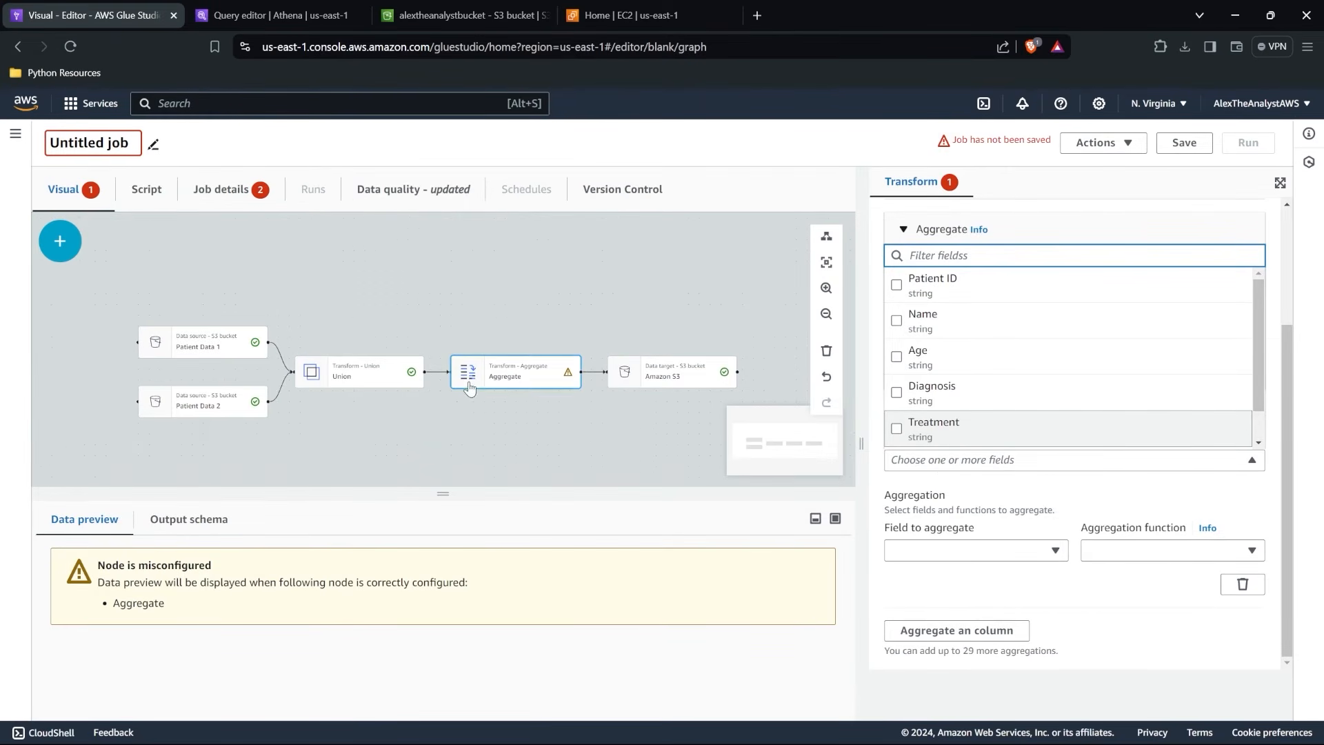
Add a Change Schema transform to the job graph with Union as its parent.
{"action": "left_click", "coordinate": [345, 377]}
{"action": "scroll", "coordinate": [369, 375], "scroll_direction": "up", "scroll_amount": 3}
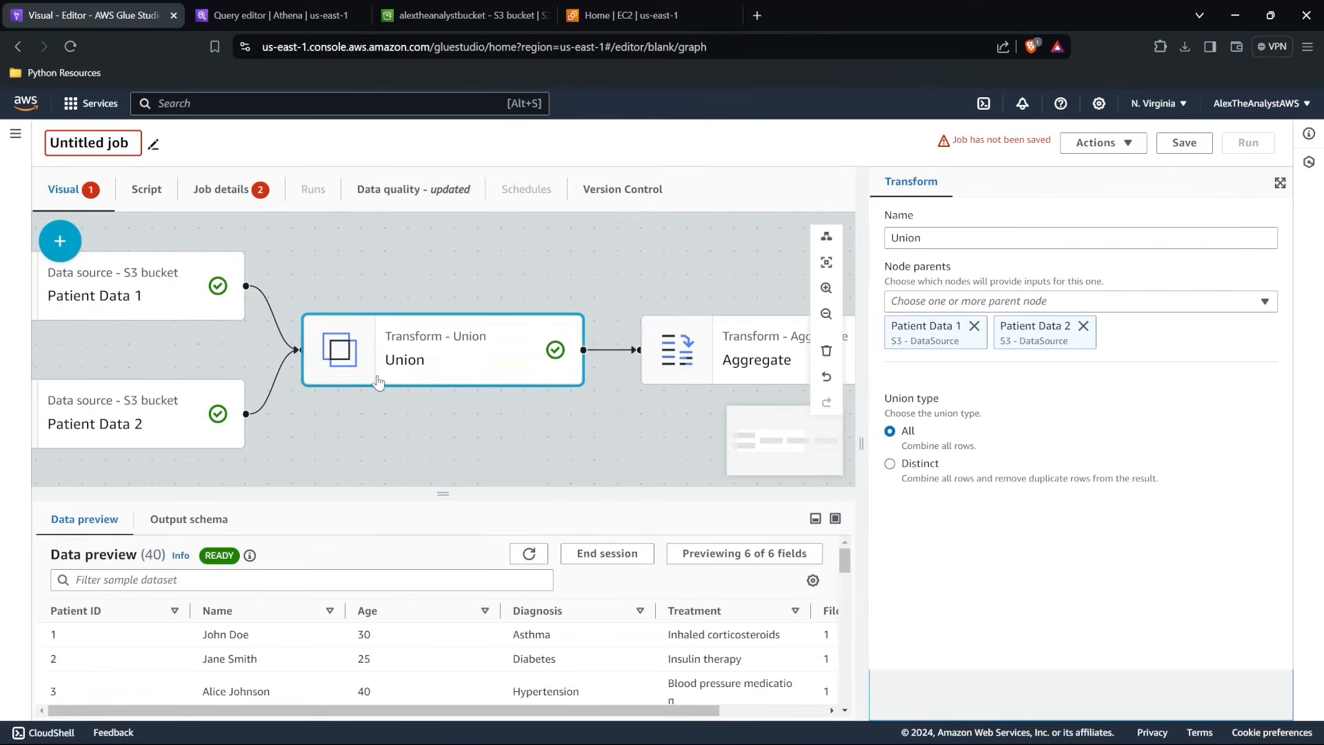
{"action": "left_click", "coordinate": [60, 241]}
{"action": "left_click", "coordinate": [159, 384]}
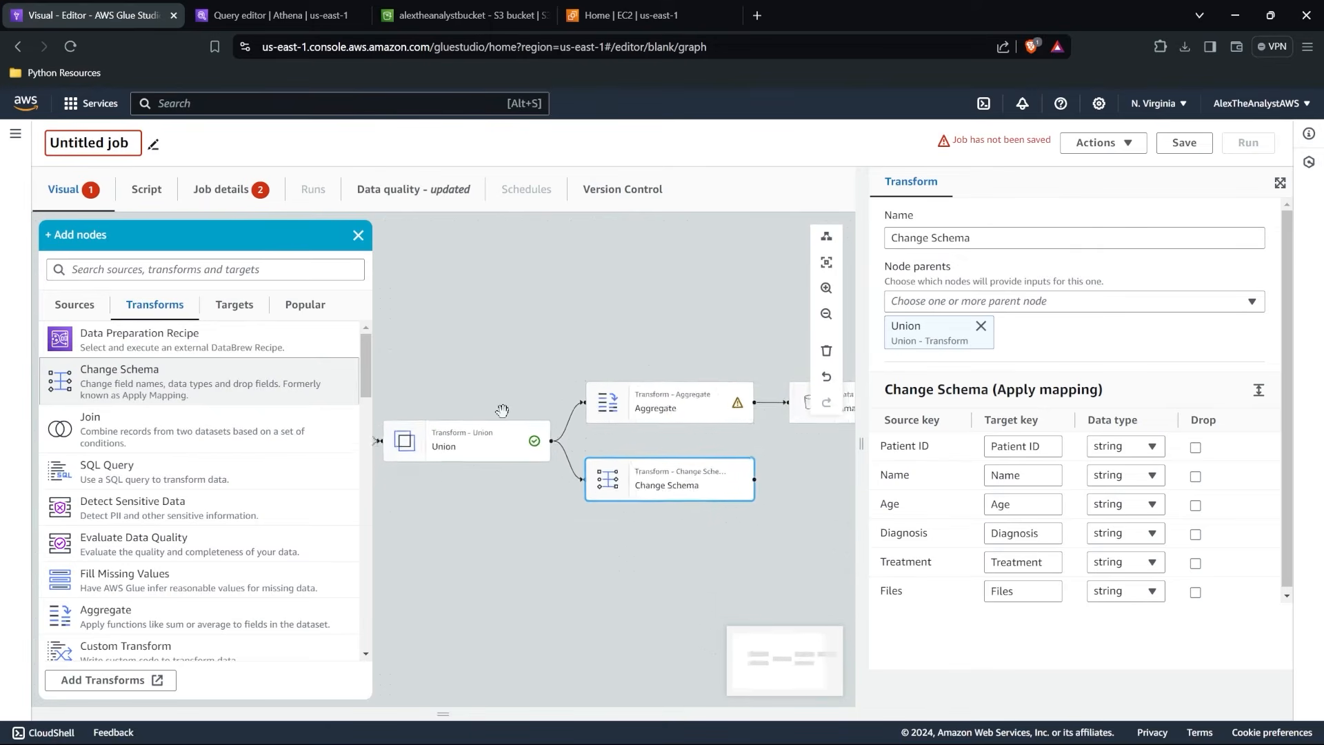
Replace Union with Change Schema as the parent of the Aggregate transform.
{"action": "left_click", "coordinate": [608, 413]}
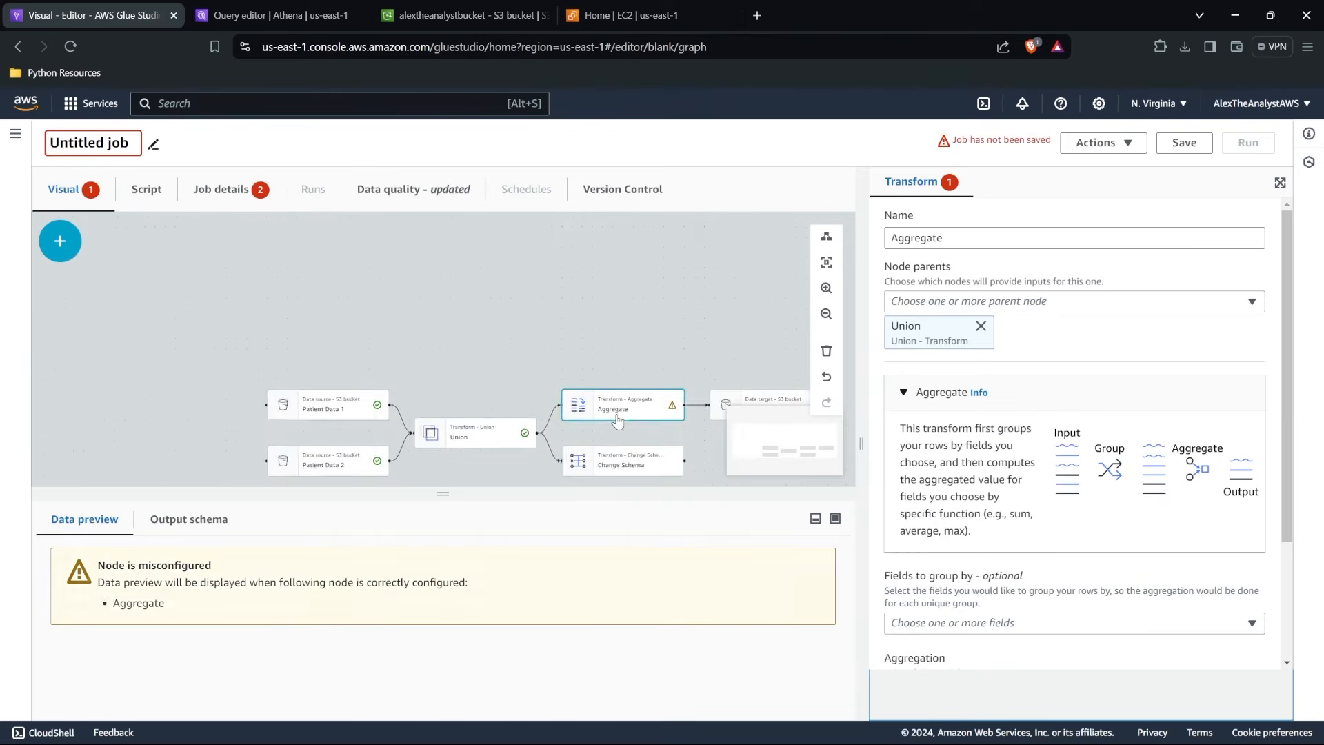
{"action": "left_click", "coordinate": [1023, 301]}
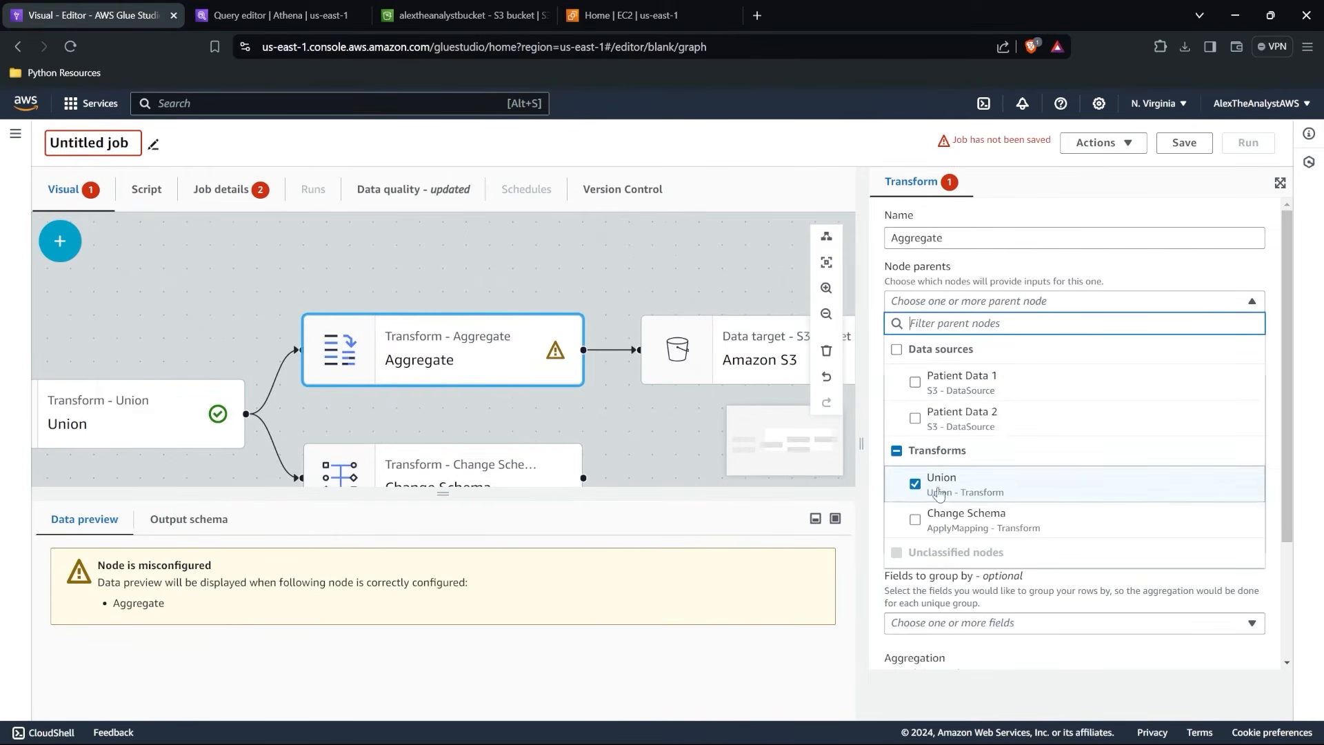
{"action": "left_click", "coordinate": [916, 519]}
{"action": "left_click", "coordinate": [915, 485]}
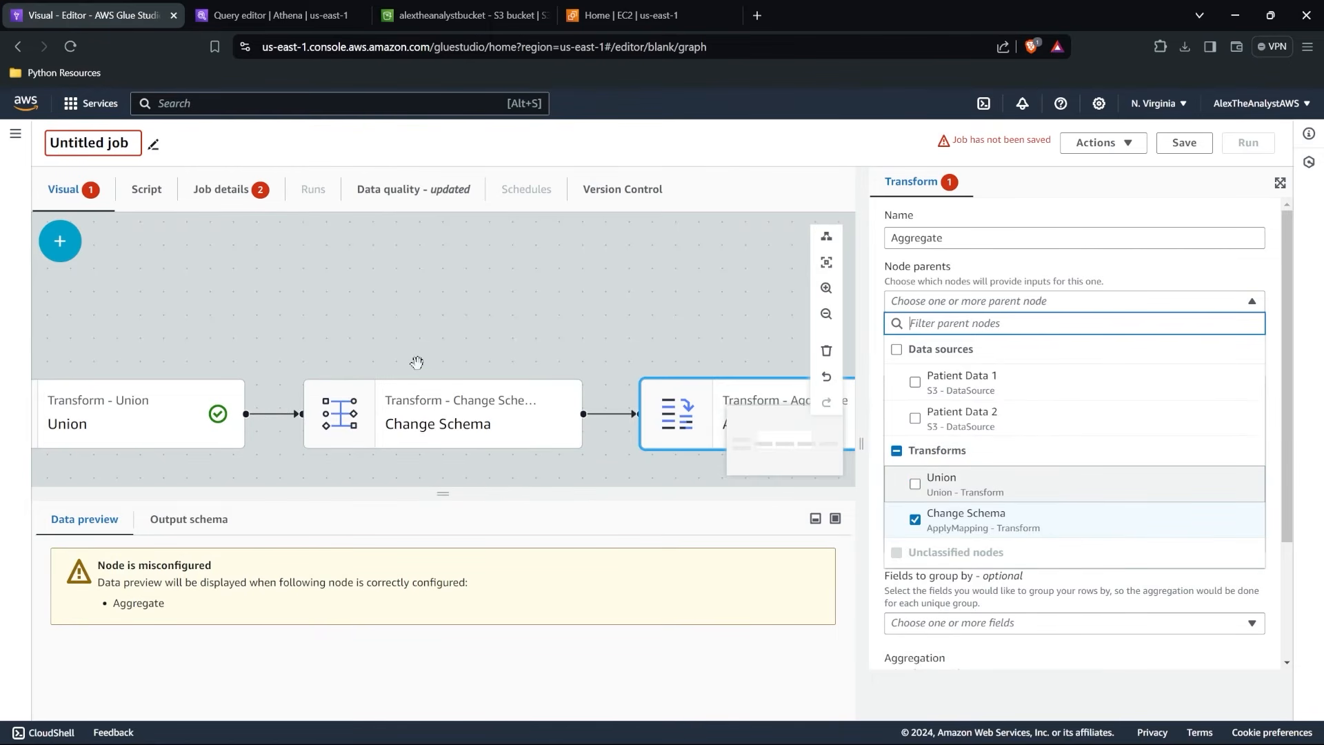
Set the data types of Patient ID and Age to int in the Change Schema transform.
{"action": "left_click", "coordinate": [421, 386]}
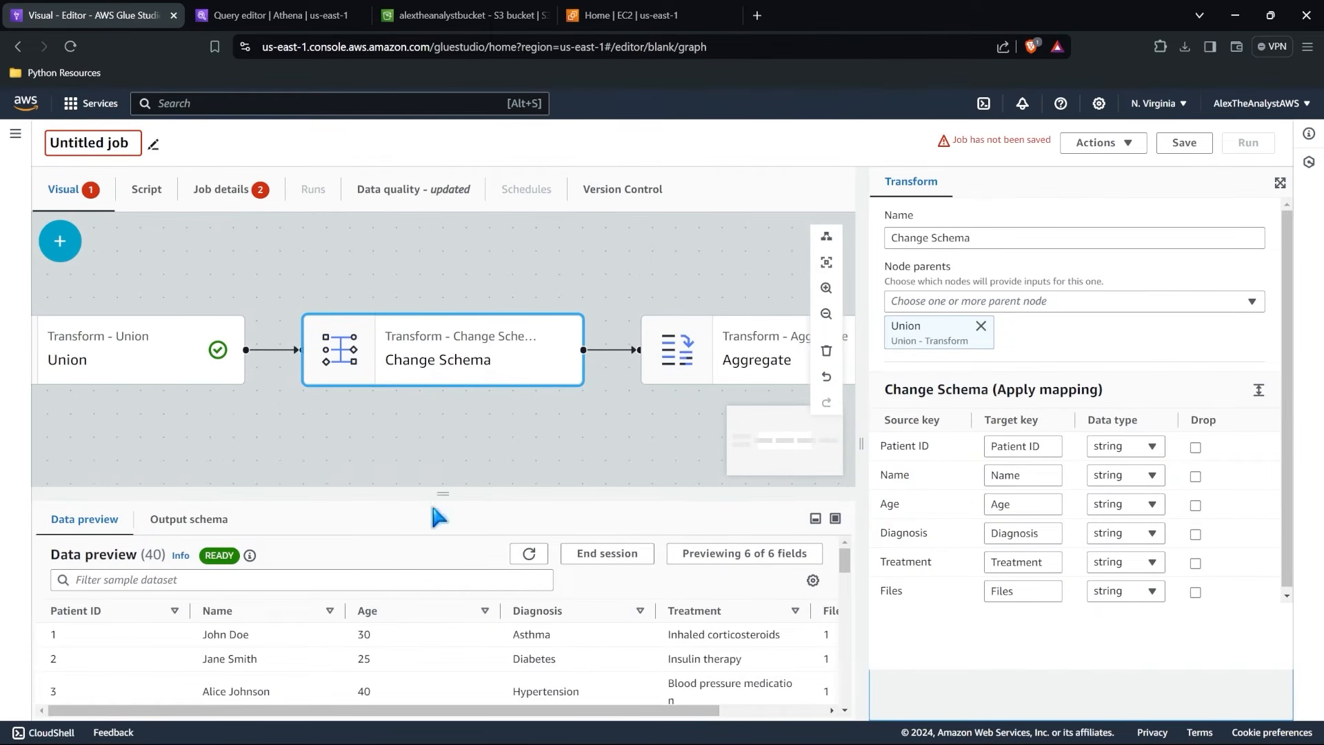
{"action": "left_click_drag", "start_coordinate": [443, 493], "coordinate": [462, 407]}
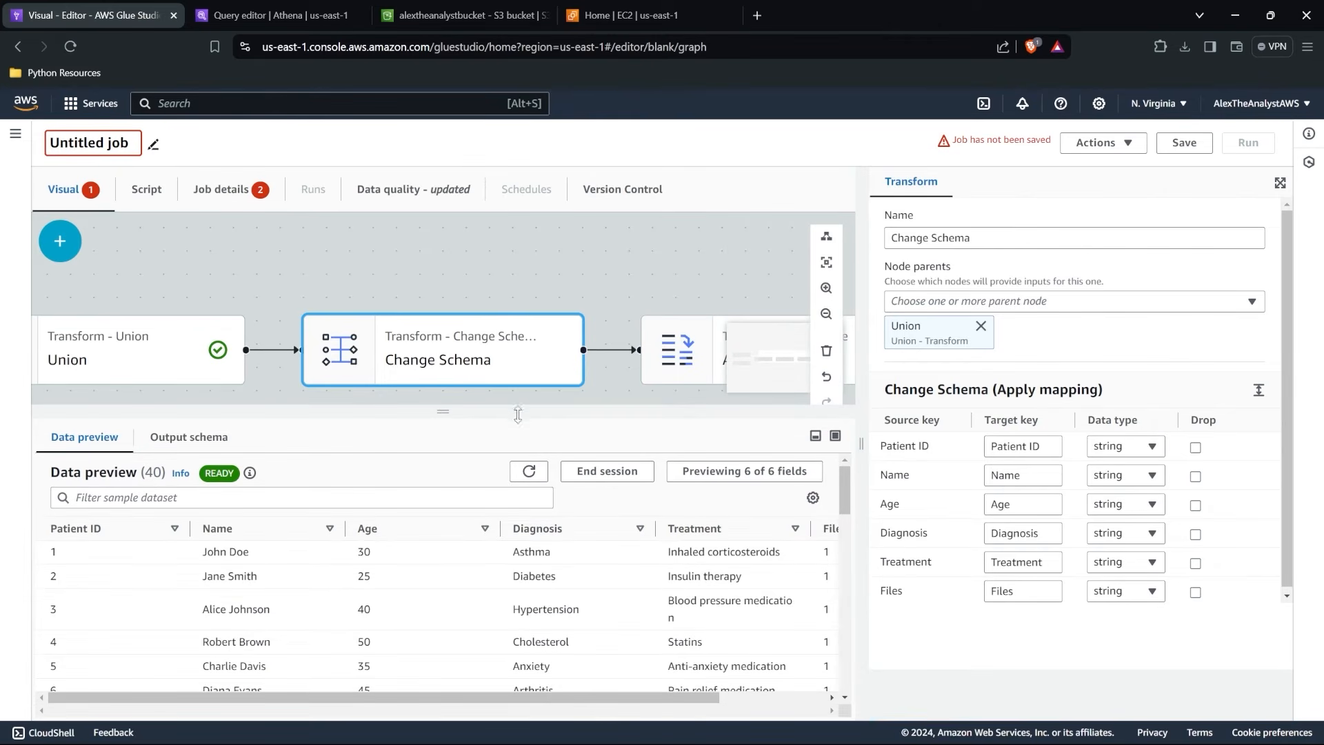
{"action": "left_click", "coordinate": [1117, 448]}
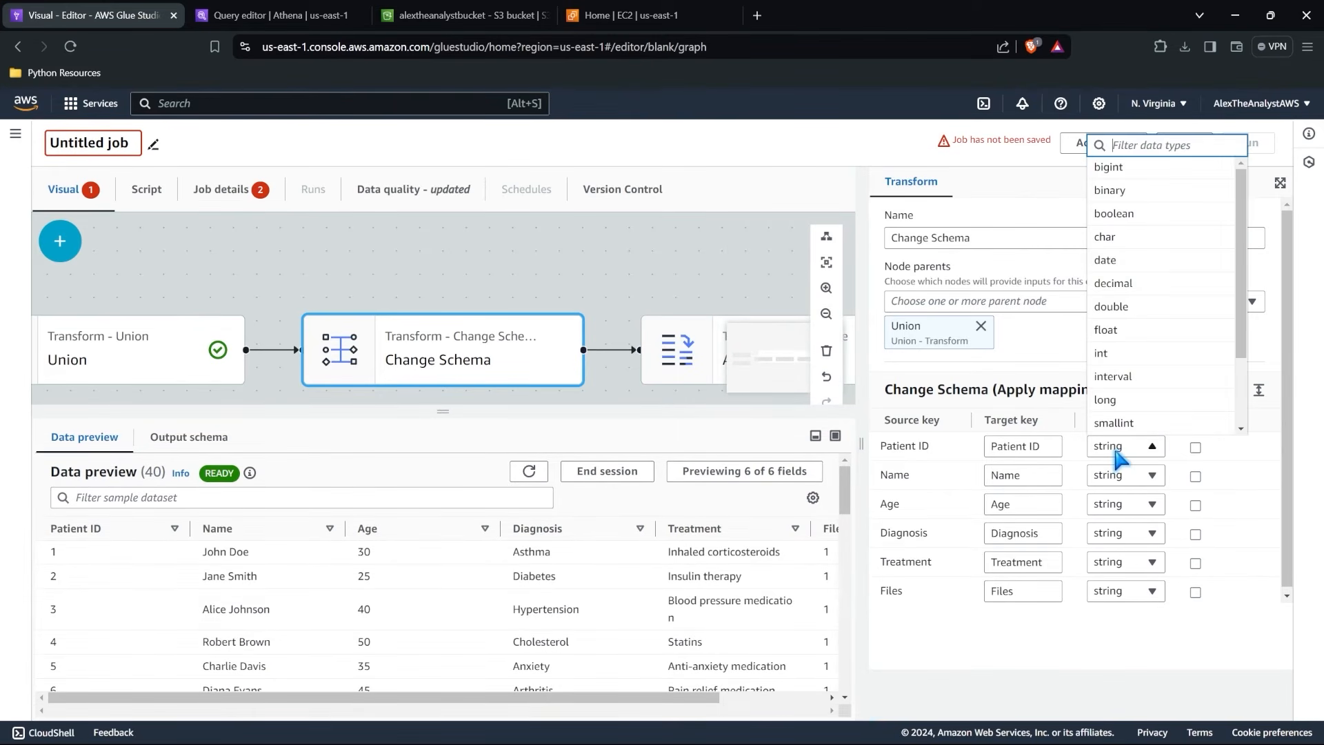
{"action": "left_click", "coordinate": [1149, 355]}
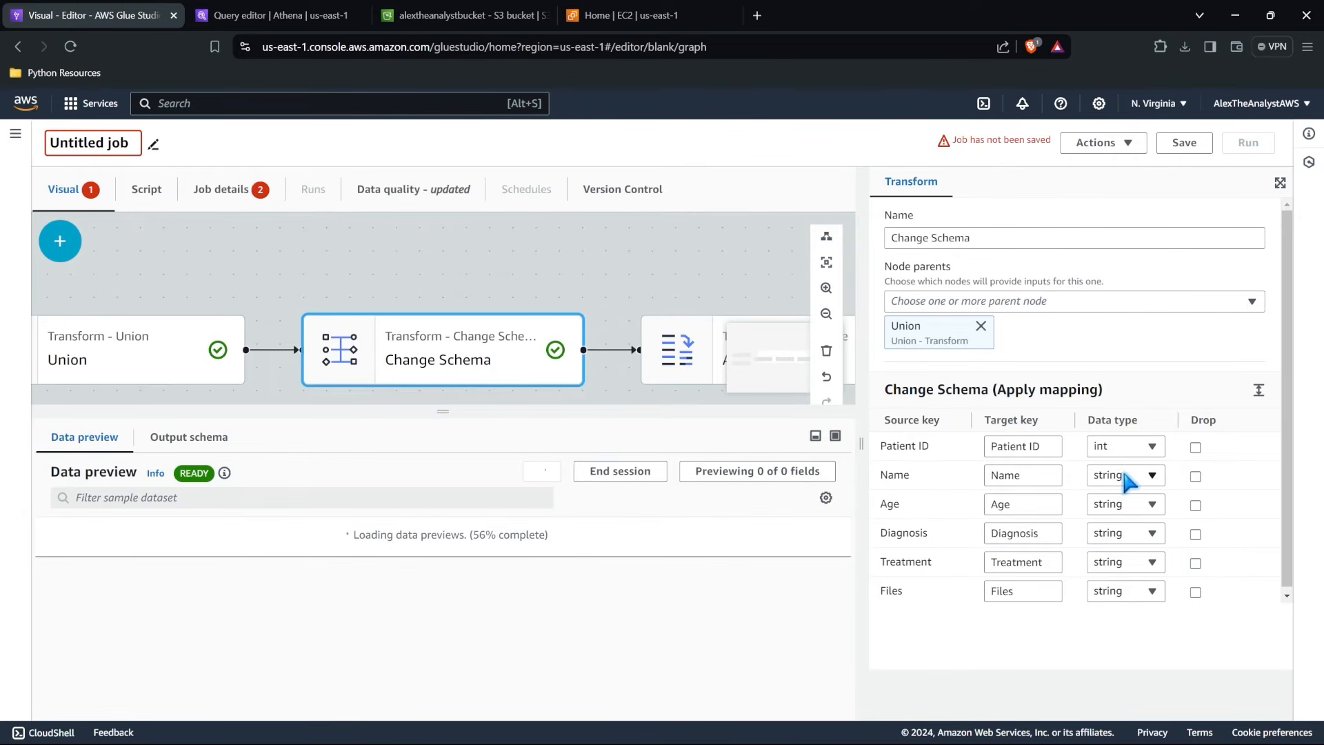
{"action": "left_click", "coordinate": [1120, 505]}
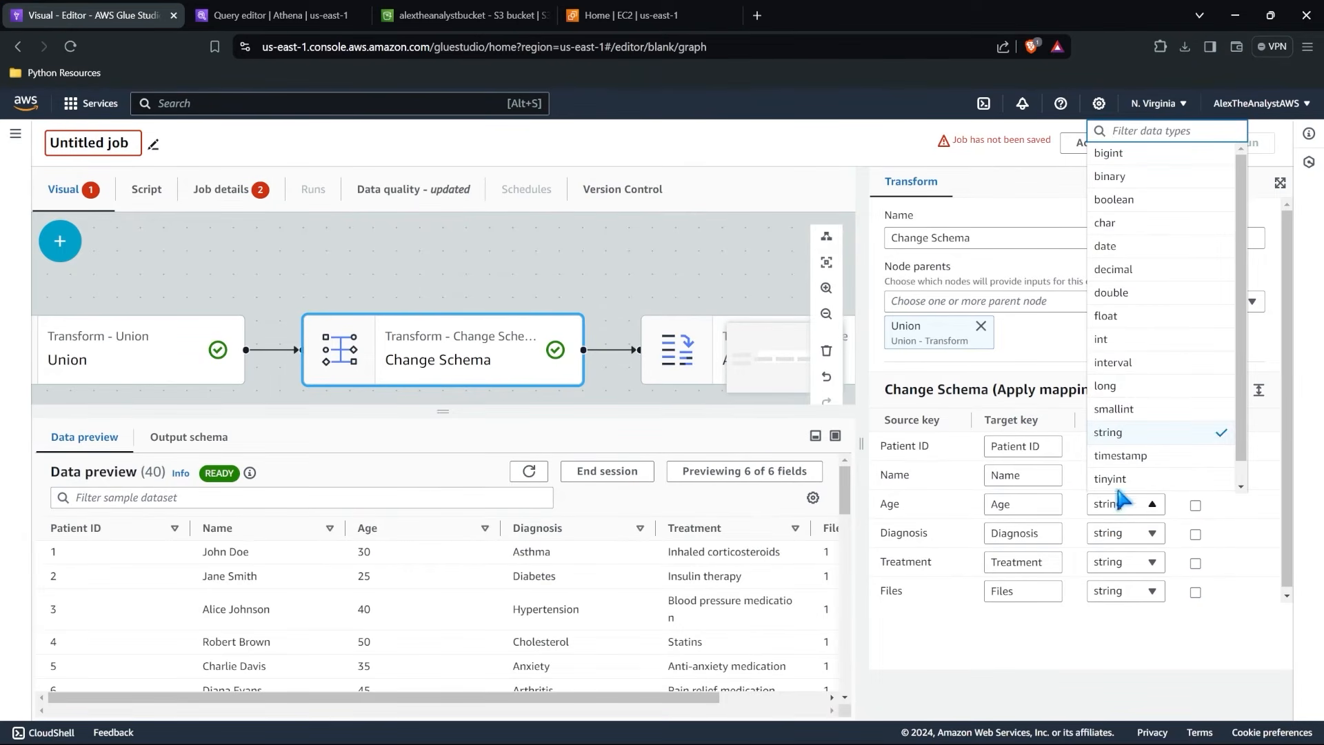
{"action": "left_click", "coordinate": [1143, 345]}
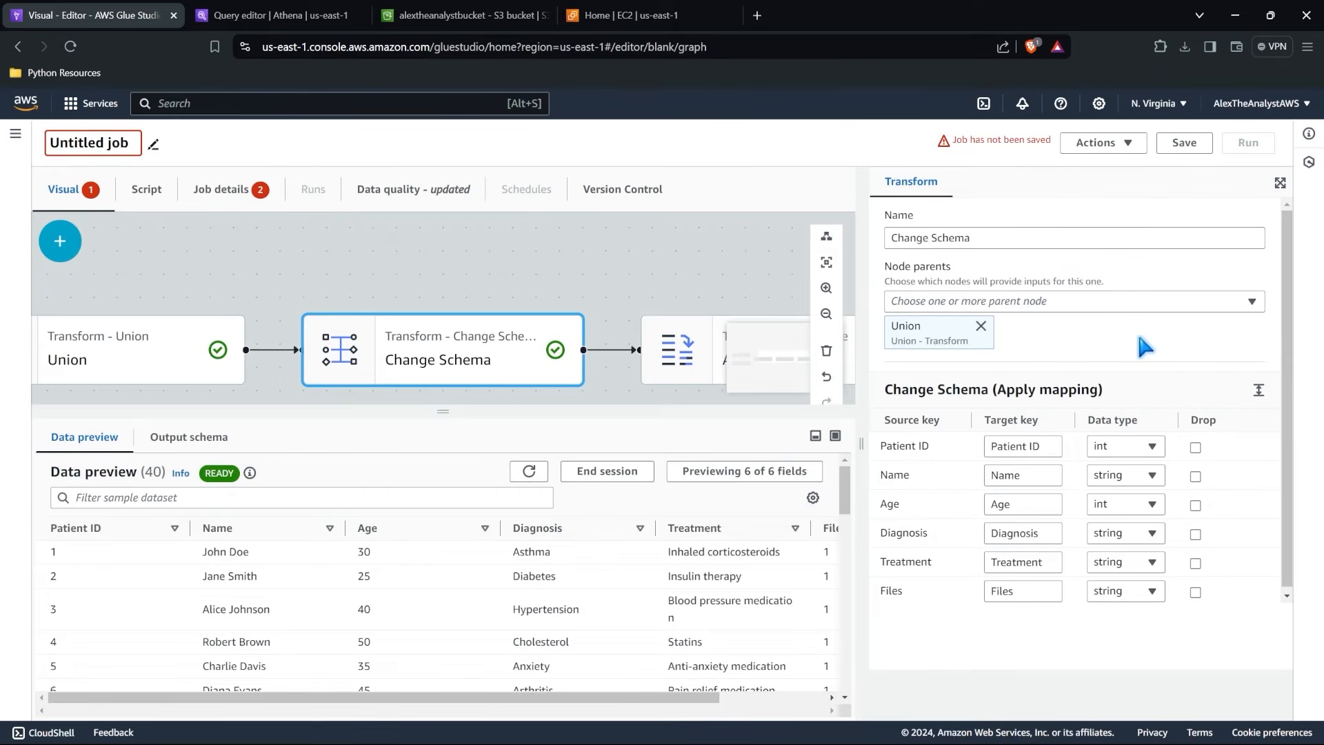
Set the Files field's data type to int in Change Schema and check the rows in the data preview.
{"action": "scroll", "coordinate": [624, 600], "scroll_direction": "right", "scroll_amount": 2}
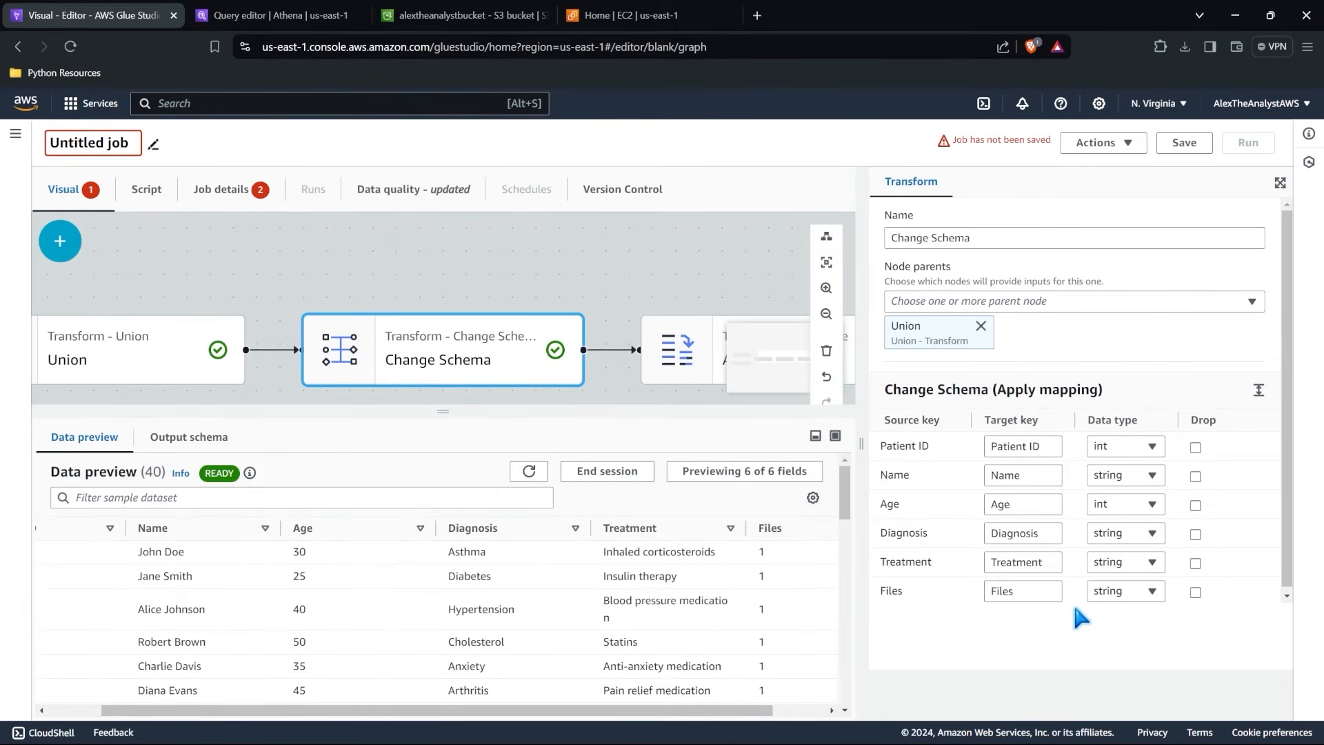
{"action": "left_click", "coordinate": [1104, 591]}
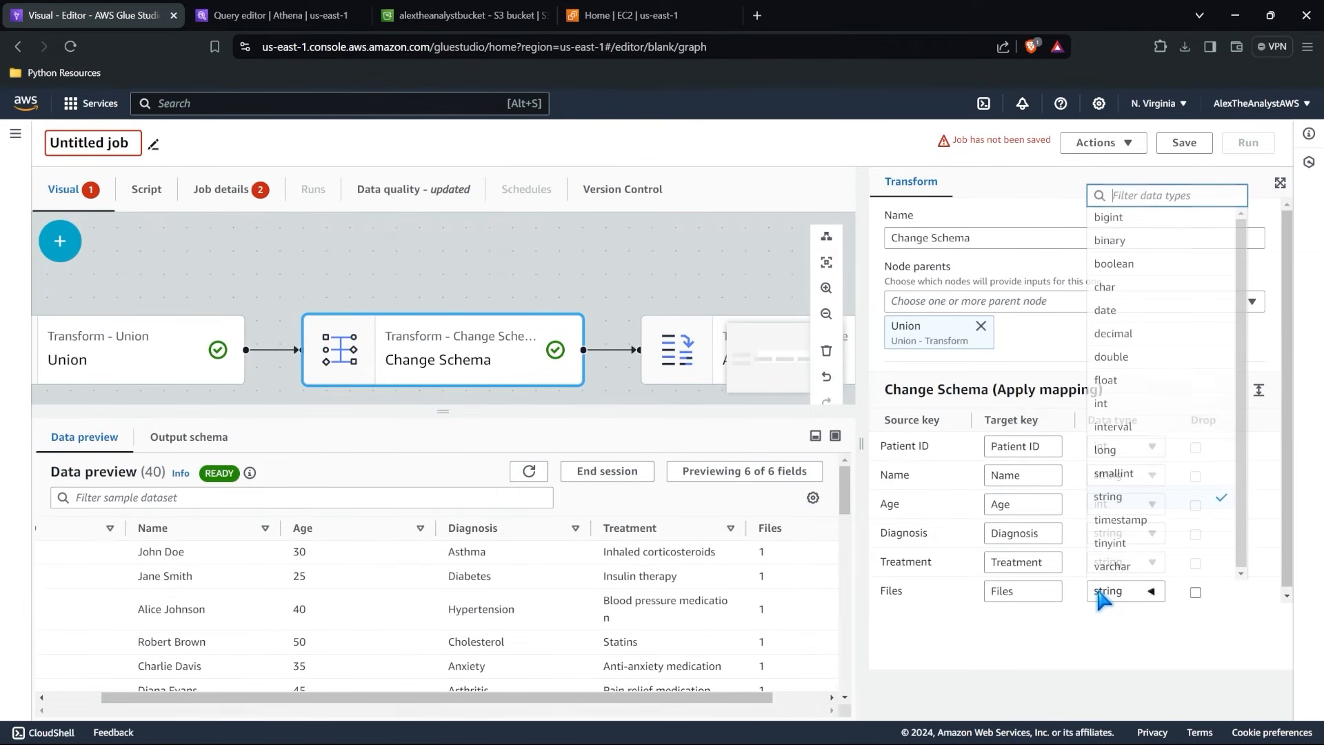
{"action": "left_click", "coordinate": [1153, 403]}
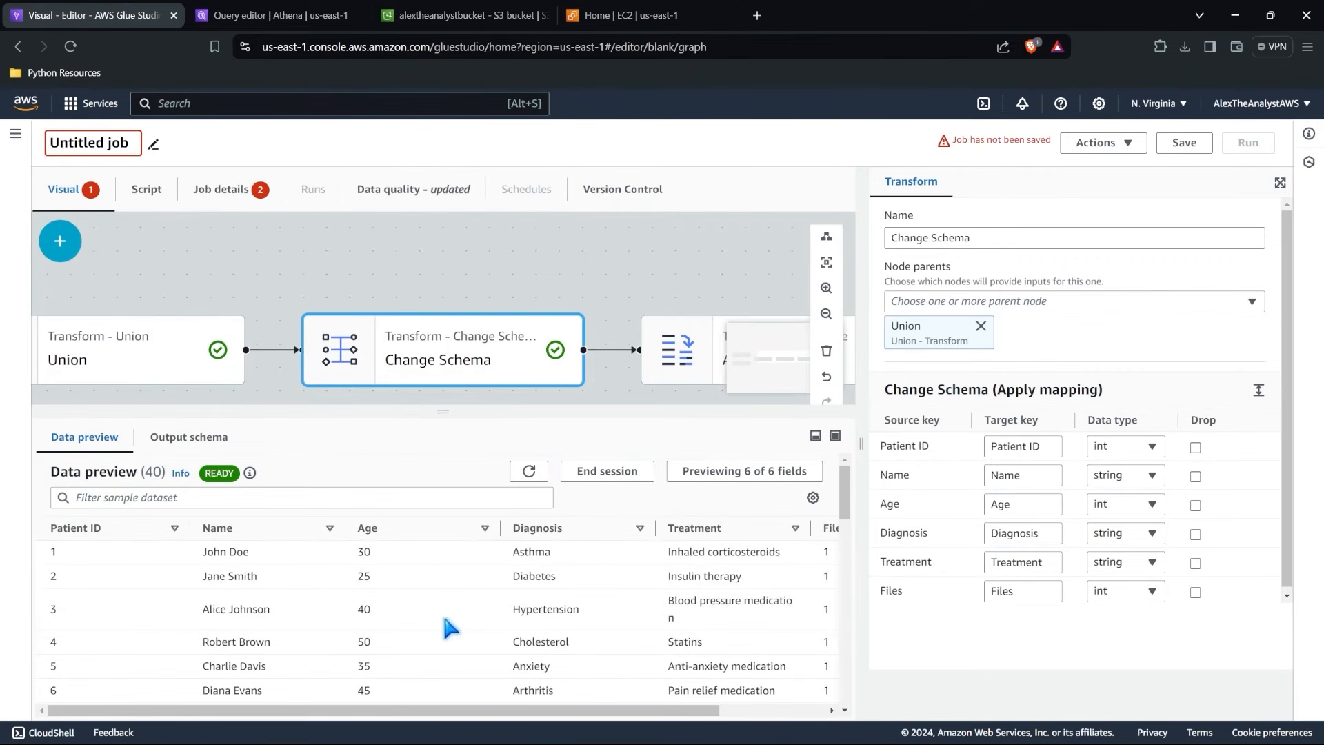
{"action": "scroll", "coordinate": [449, 627], "scroll_direction": "right", "scroll_amount": 1}
{"action": "scroll", "coordinate": [449, 626], "scroll_direction": "down", "scroll_amount": 8}
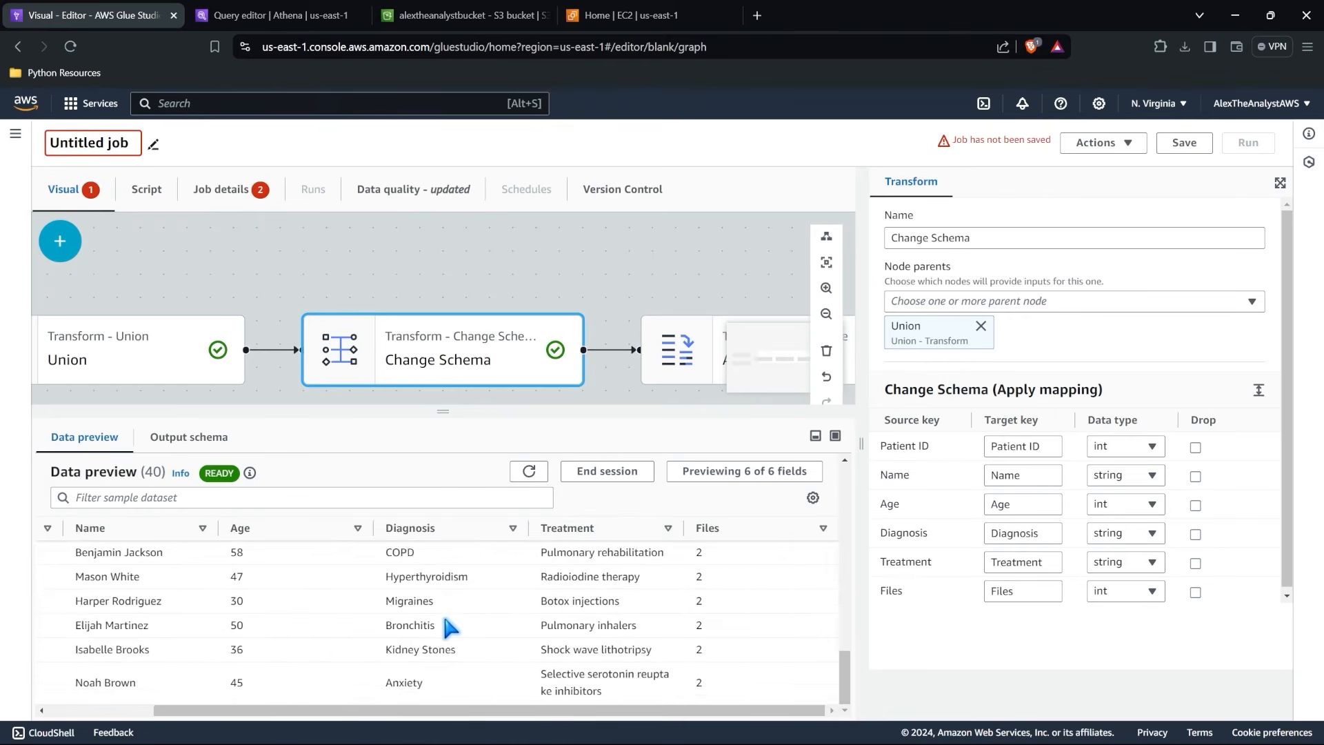
{"action": "scroll", "coordinate": [449, 626], "scroll_direction": "left", "scroll_amount": 1}
{"action": "scroll", "coordinate": [449, 626], "scroll_direction": "up", "scroll_amount": 8}
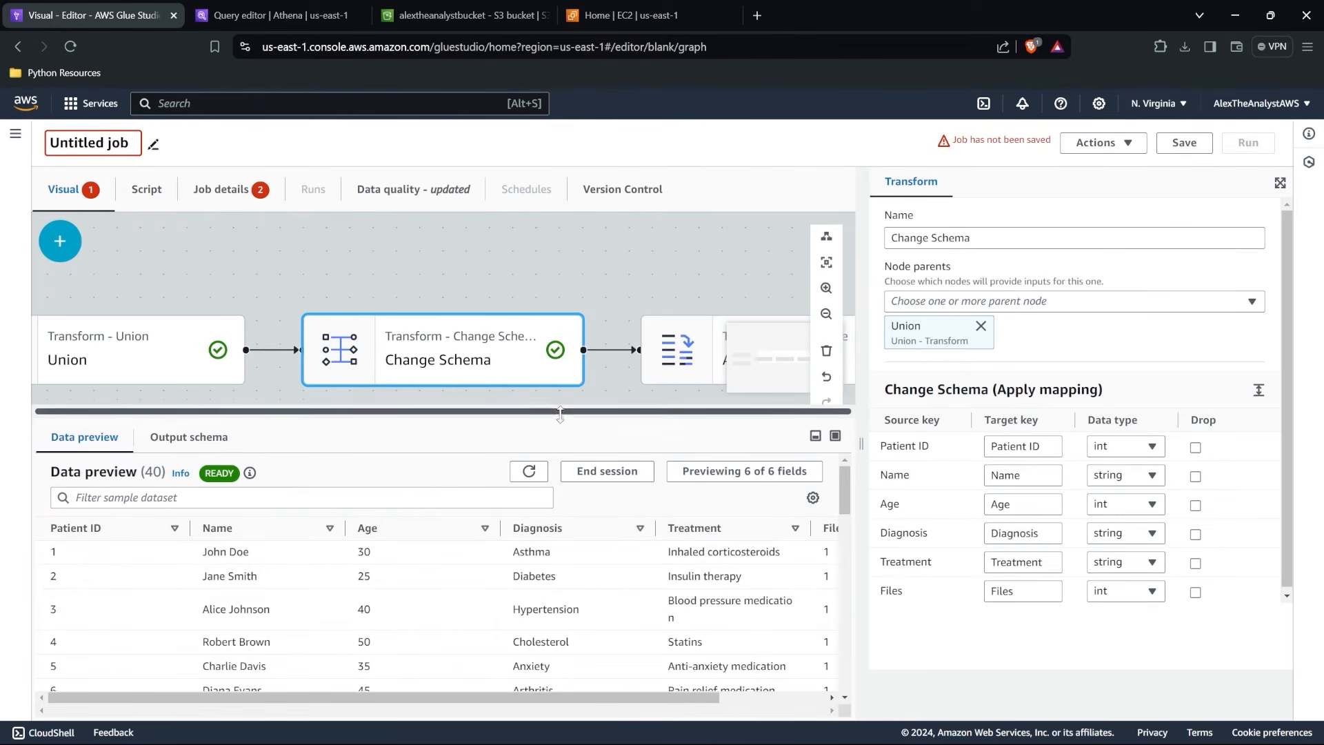
Set the Aggregate transform to group its rows by Diagnosis.
{"action": "left_click_drag", "start_coordinate": [558, 412], "coordinate": [546, 528]}
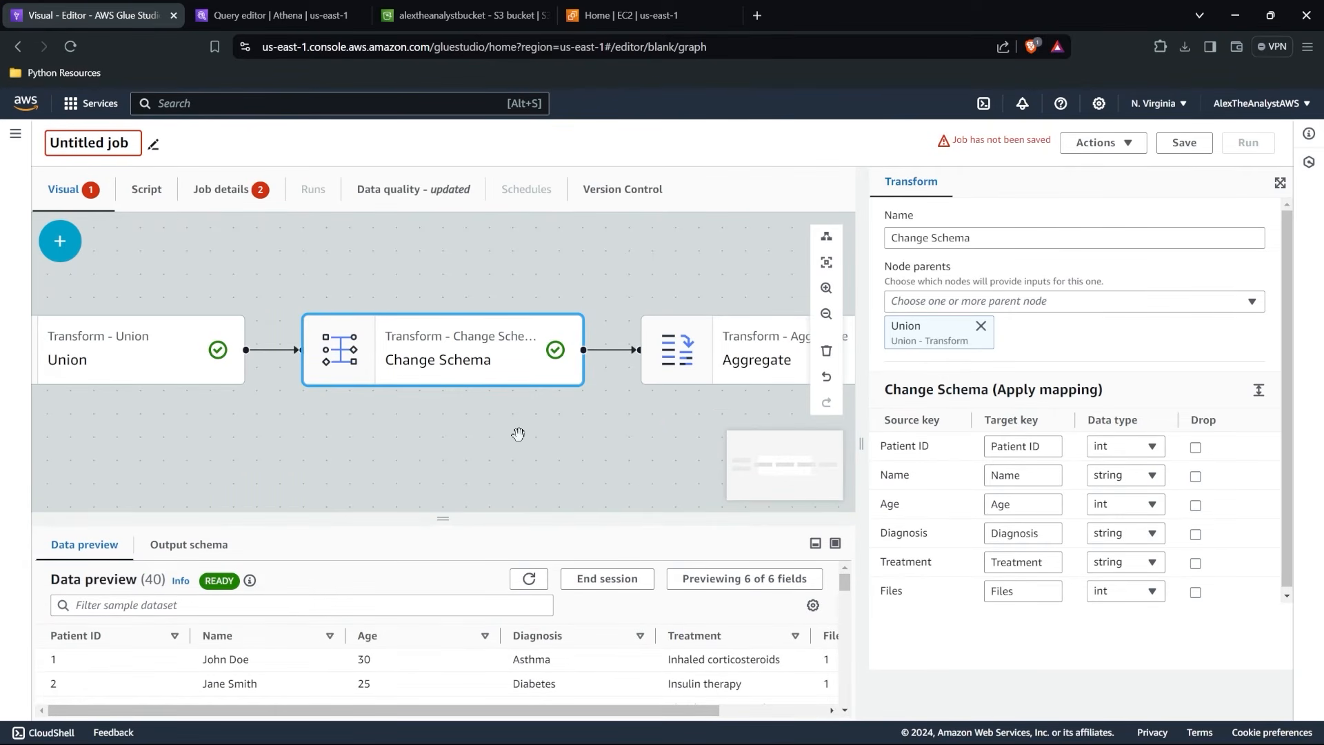
{"action": "scroll", "coordinate": [518, 433], "scroll_direction": "down", "scroll_amount": 3}
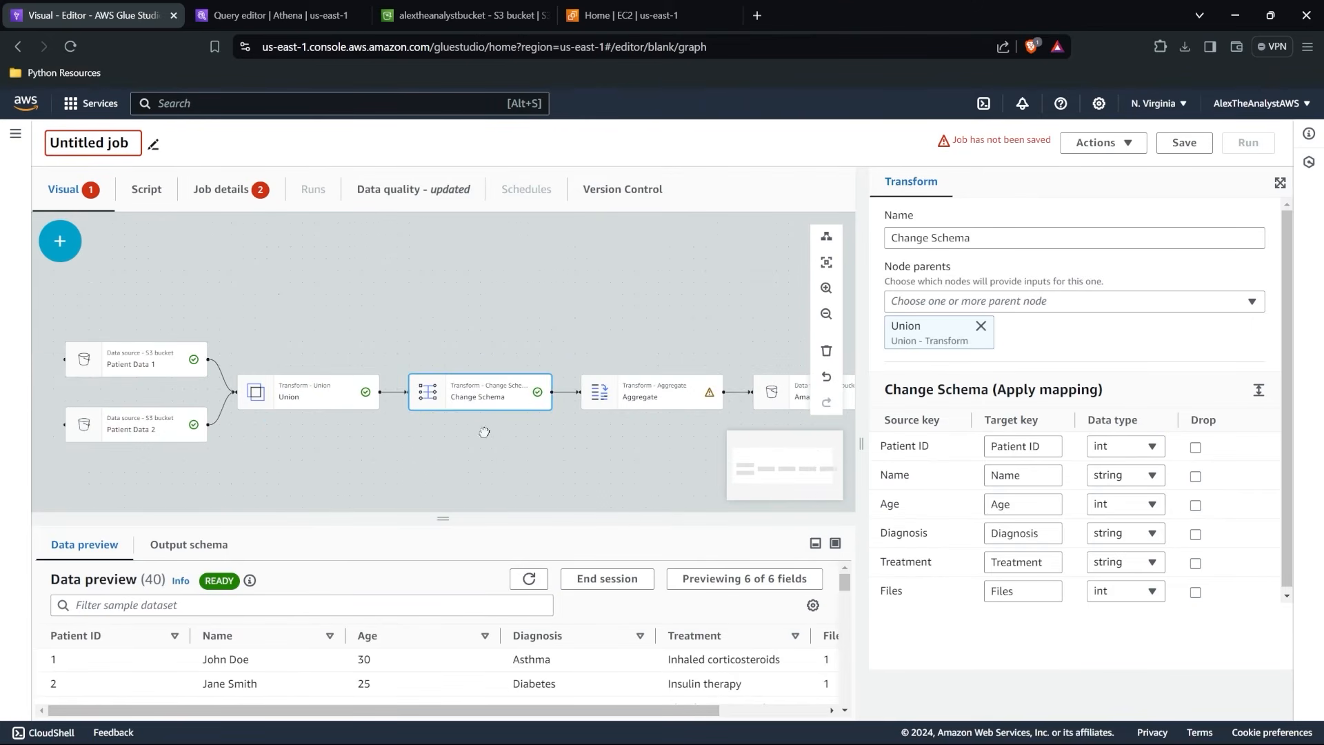
{"action": "left_click_drag", "start_coordinate": [484, 429], "coordinate": [393, 417]}
{"action": "left_click", "coordinate": [552, 382]}
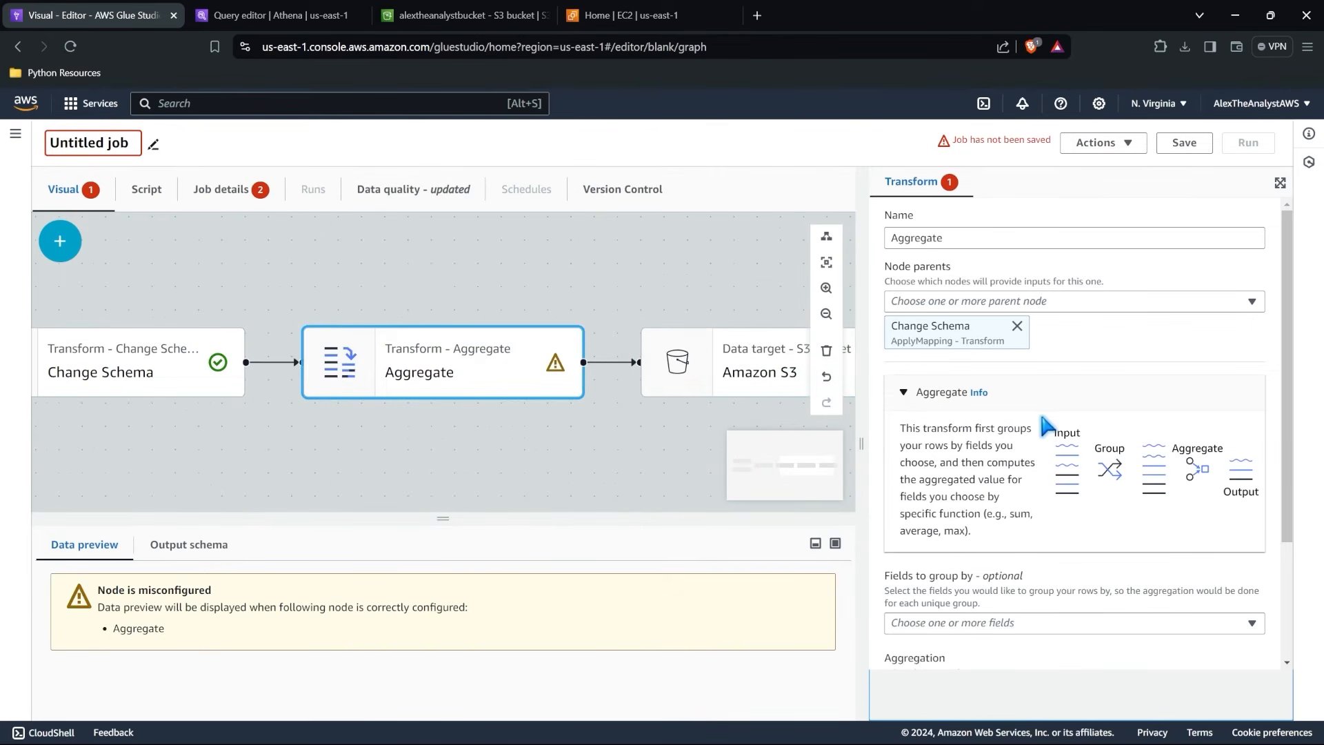
{"action": "scroll", "coordinate": [1045, 425], "scroll_direction": "down", "scroll_amount": 1}
{"action": "scroll", "coordinate": [1045, 425], "scroll_direction": "down", "scroll_amount": 1}
{"action": "left_click", "coordinate": [1040, 460]}
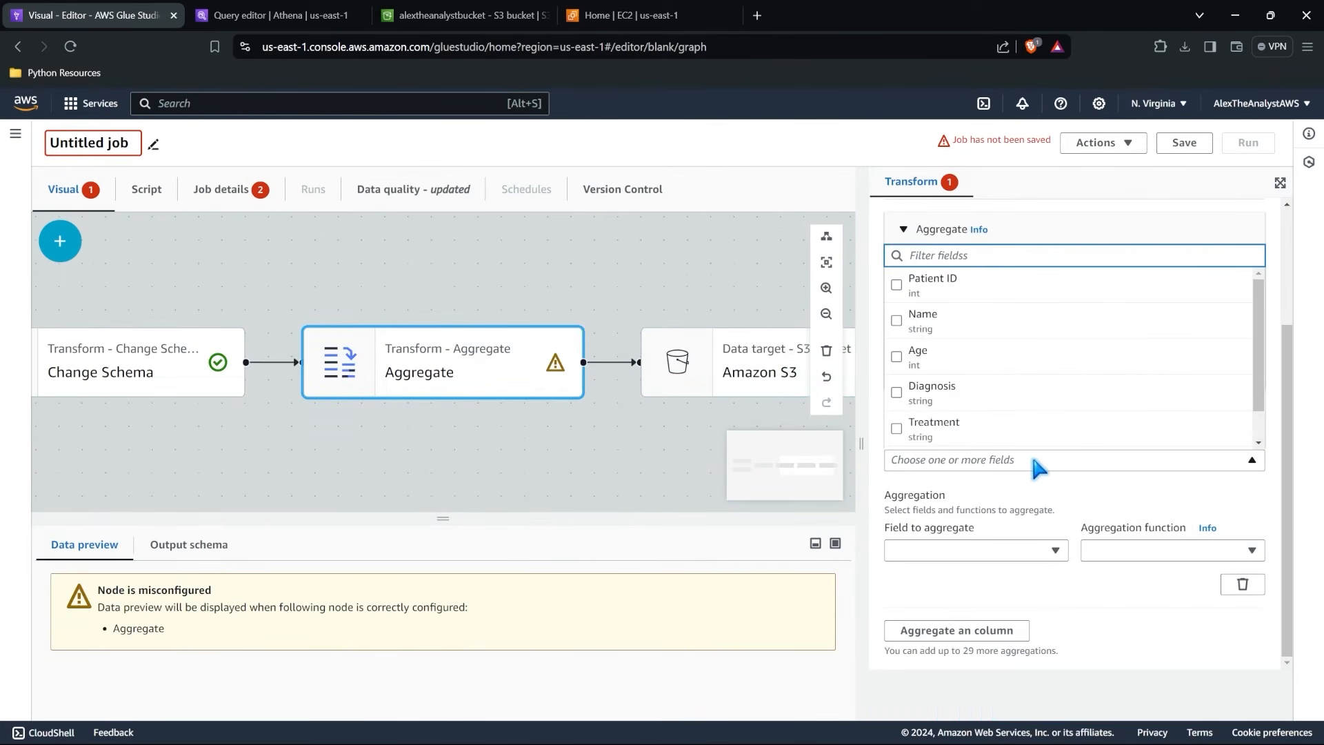
{"action": "left_click", "coordinate": [897, 394]}
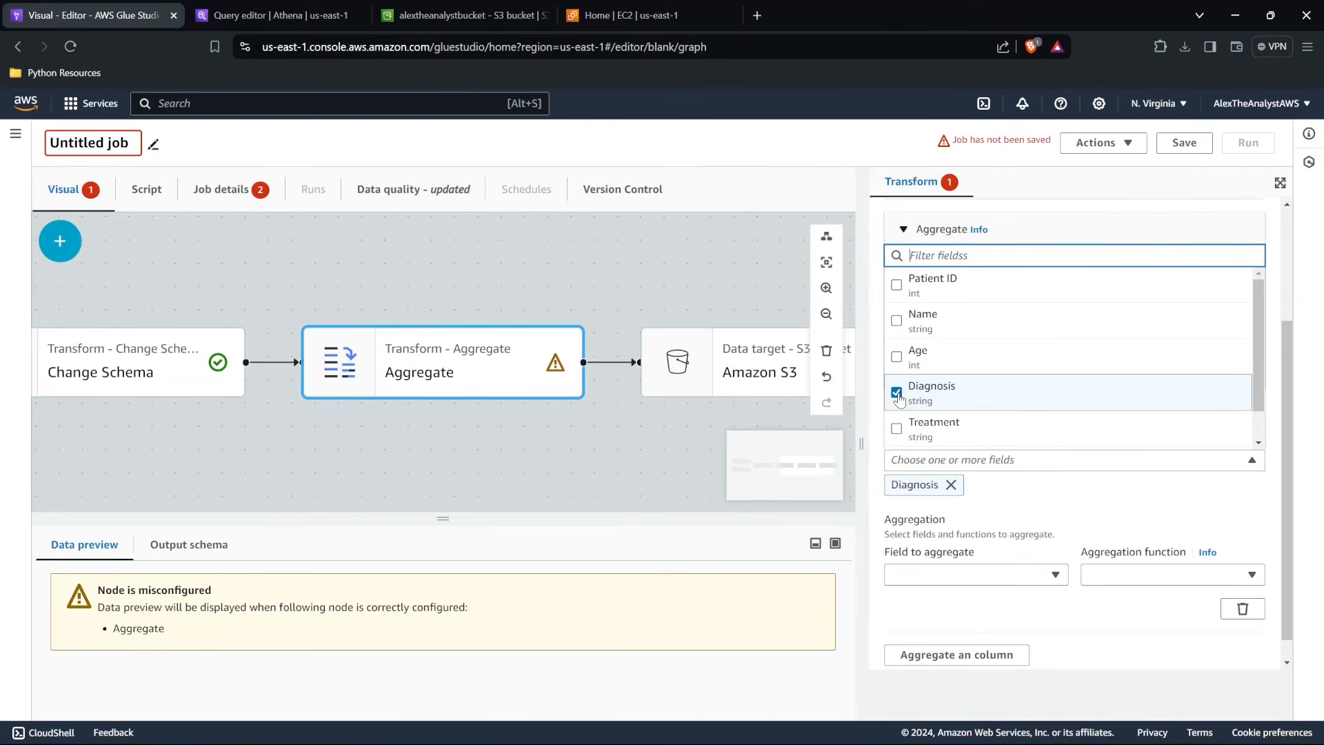
Configure the Aggregate transform to compute the avg function on the Age field.
{"action": "left_click", "coordinate": [1027, 575]}
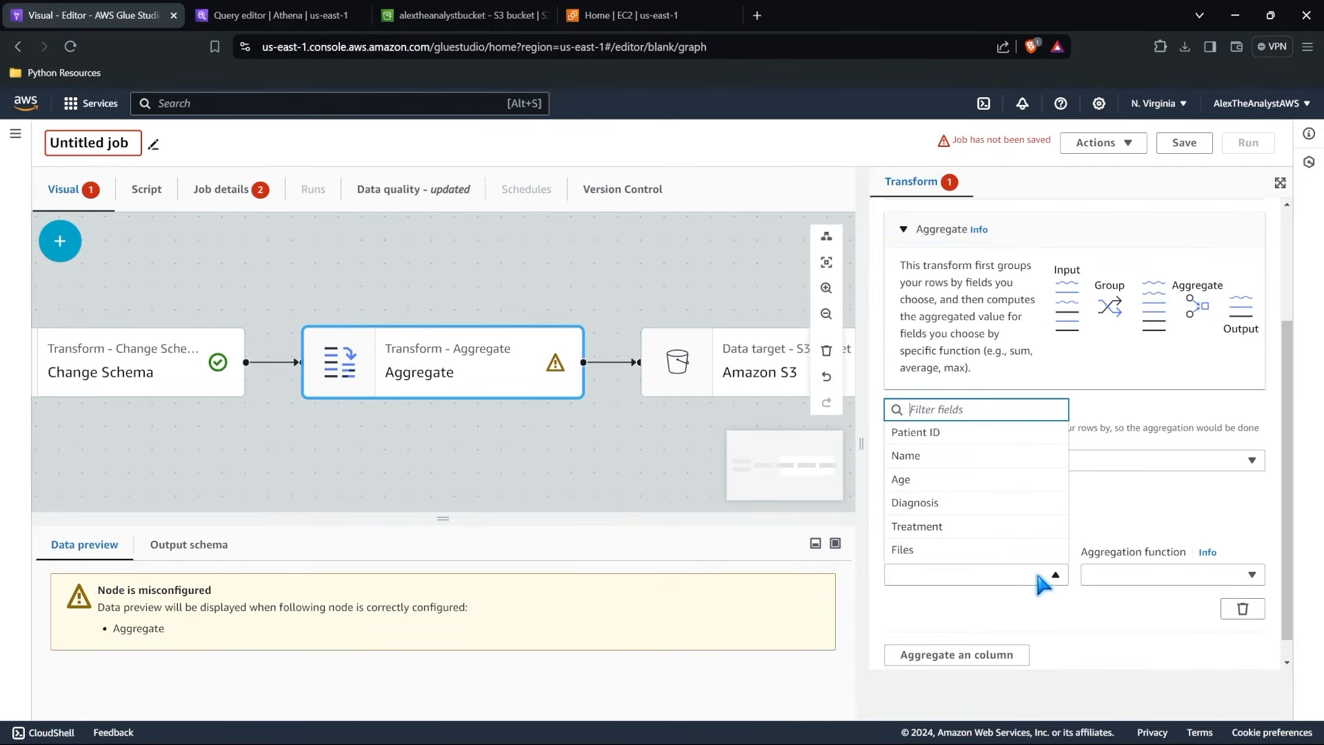
{"action": "left_click", "coordinate": [1138, 482]}
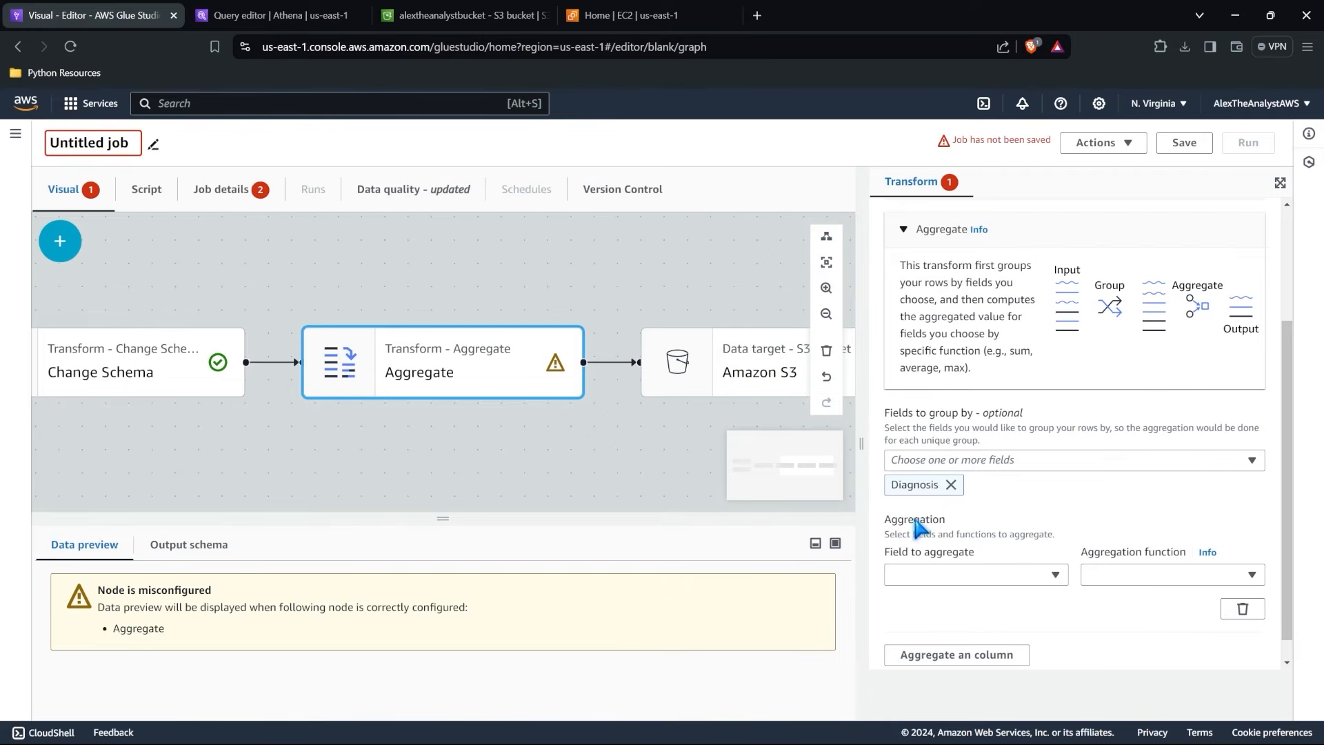
{"action": "left_click", "coordinate": [948, 579]}
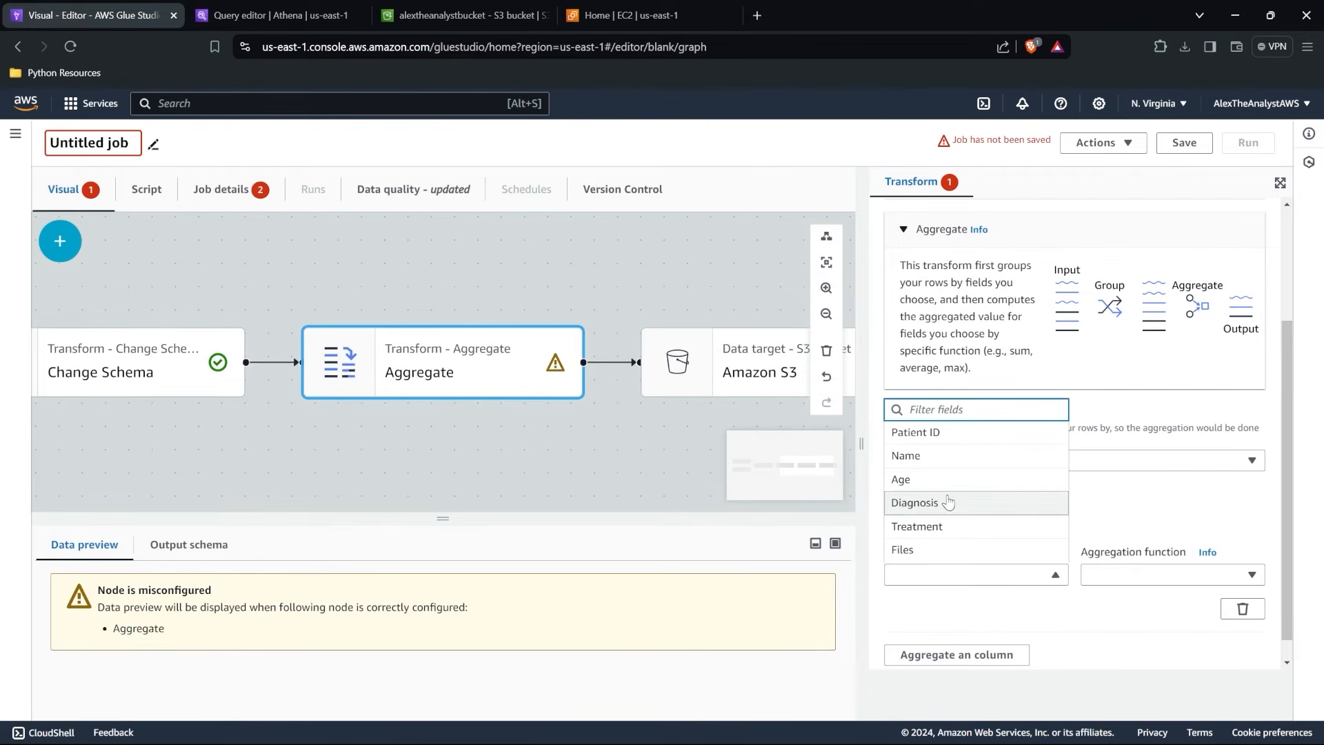
{"action": "left_click", "coordinate": [969, 481]}
{"action": "left_click", "coordinate": [1169, 579]}
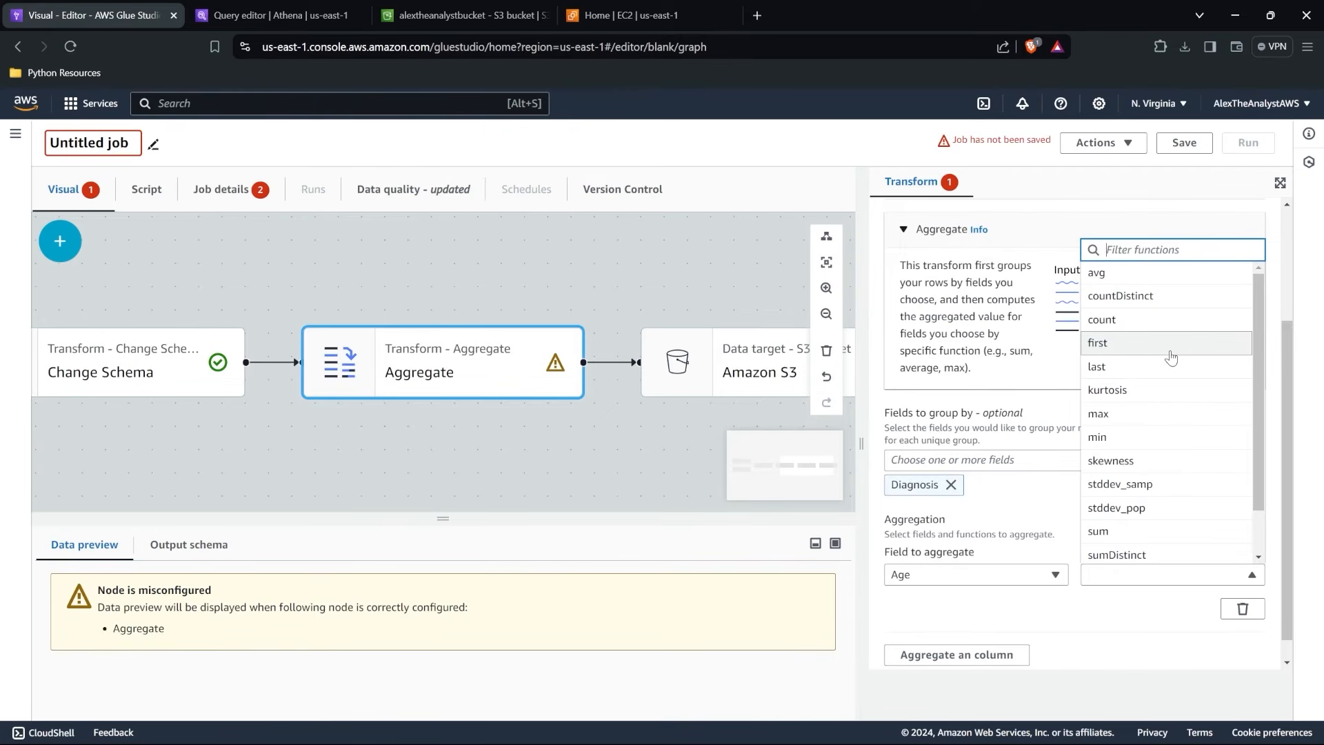
{"action": "left_click", "coordinate": [1171, 282]}
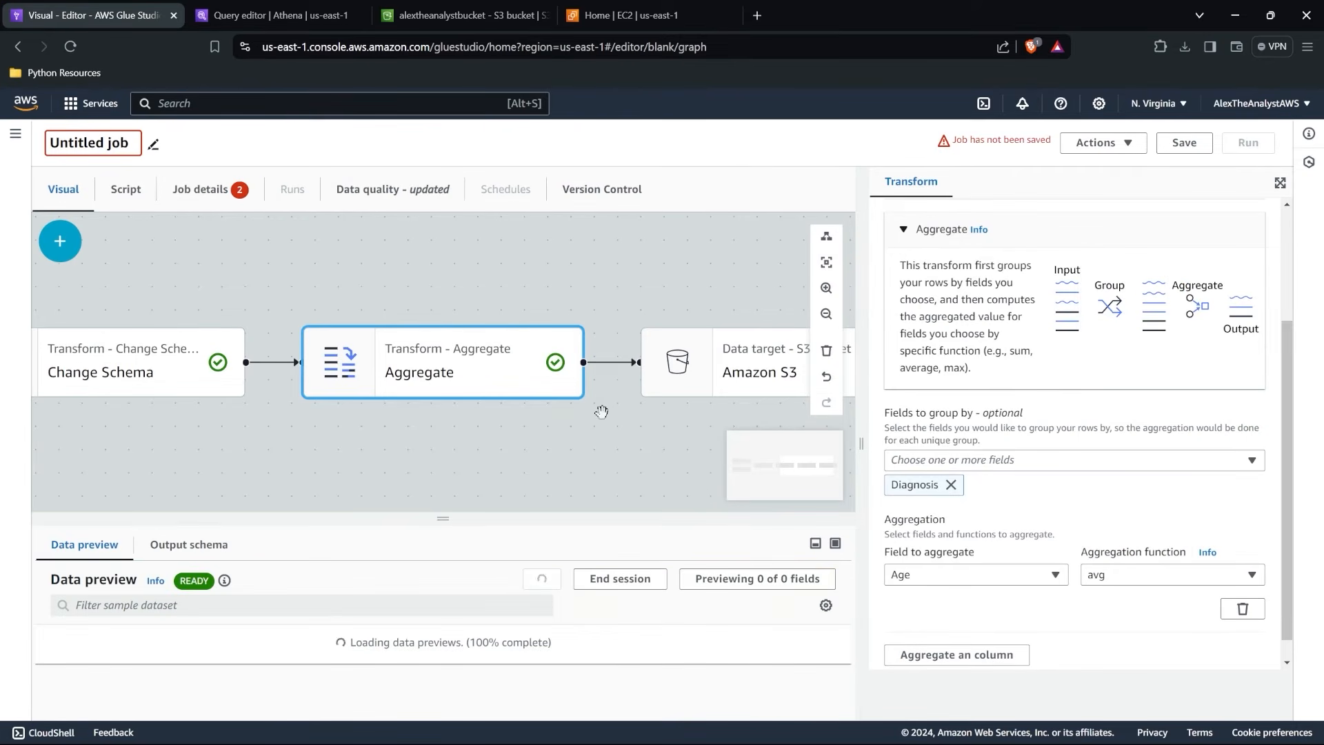
Examine the Aggregate transform's data preview and the Amazon S3 target's format, location and Data Catalog settings.
{"action": "scroll", "coordinate": [602, 411], "scroll_direction": "down", "scroll_amount": 2}
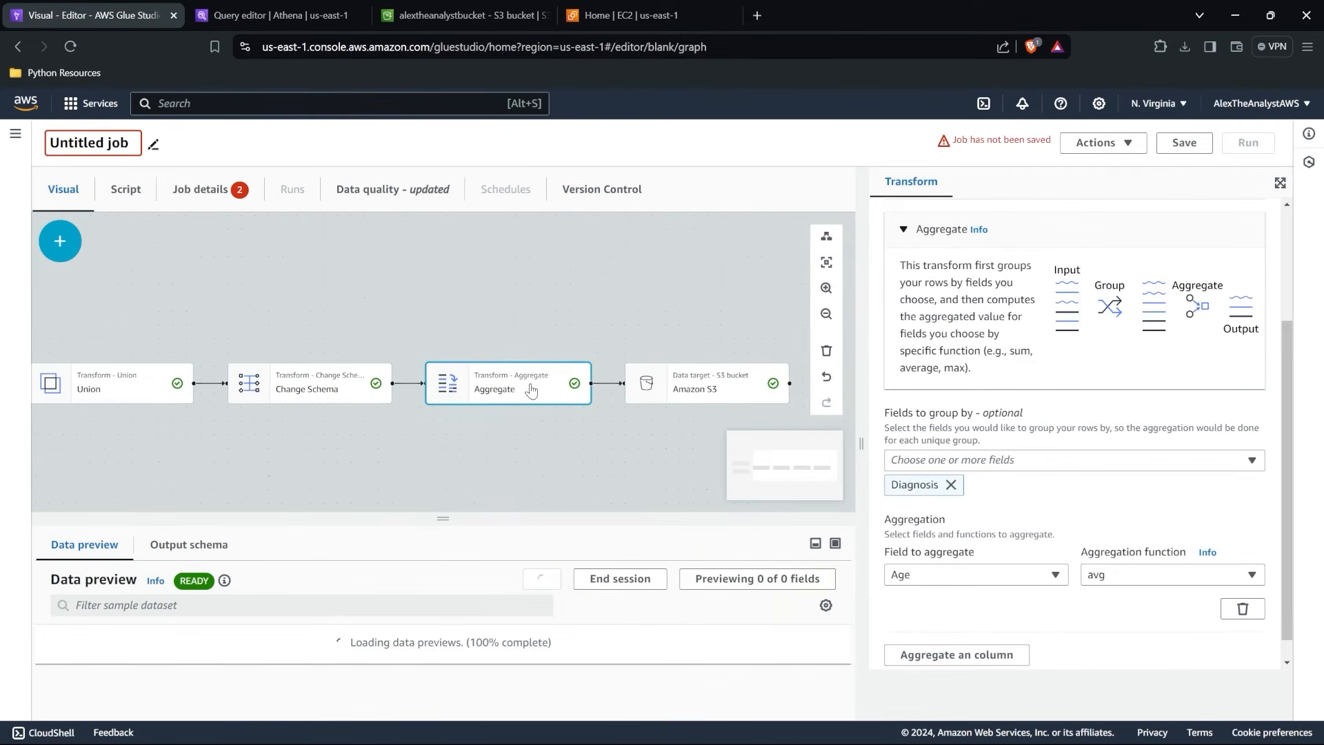
{"action": "left_click_drag", "start_coordinate": [475, 519], "coordinate": [490, 423]}
{"action": "scroll", "coordinate": [270, 558], "scroll_direction": "down", "scroll_amount": 5}
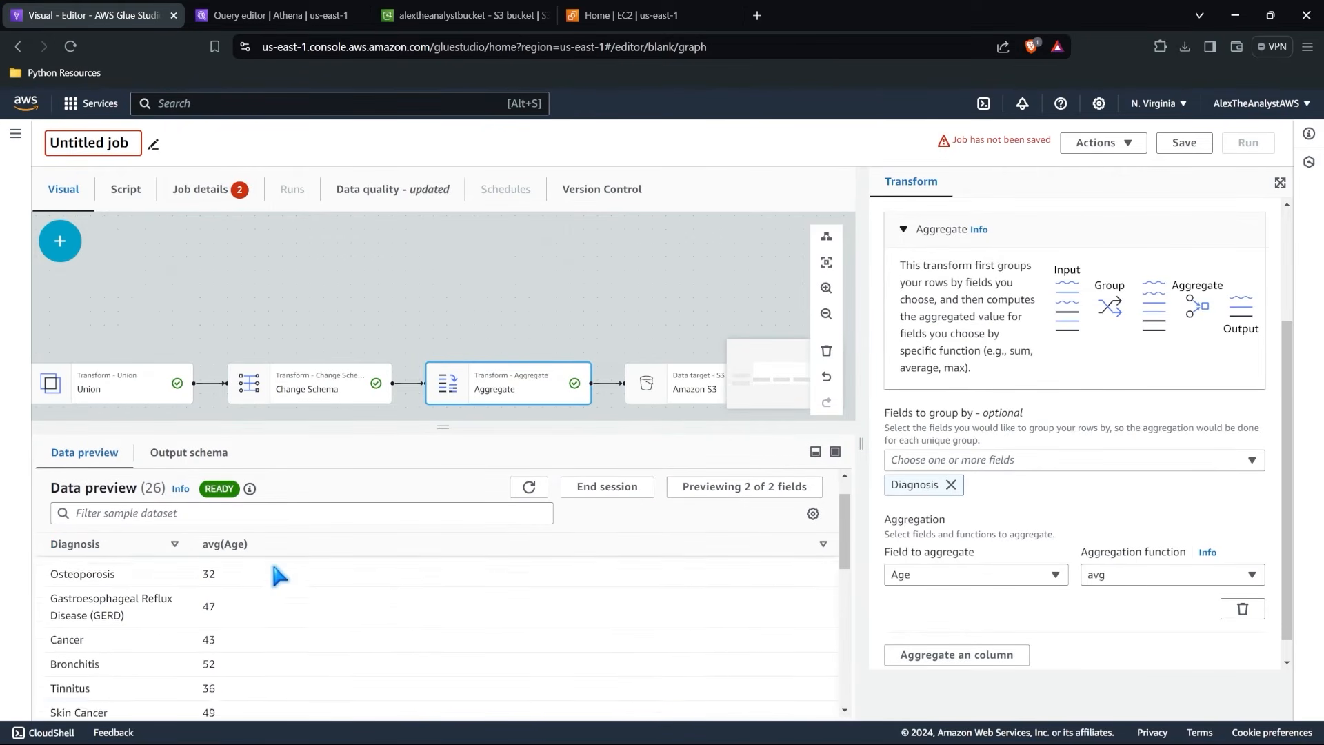
{"action": "scroll", "coordinate": [274, 567], "scroll_direction": "down", "scroll_amount": 4}
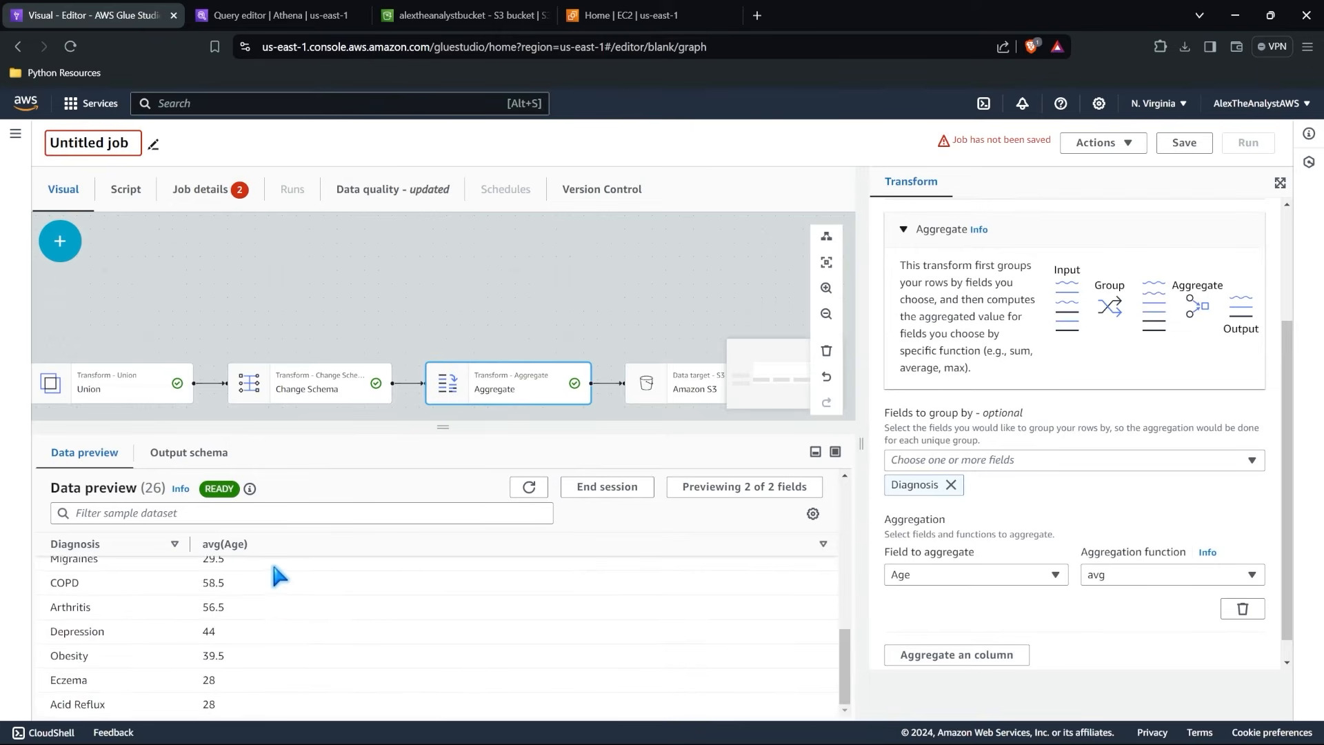
{"action": "scroll", "coordinate": [275, 567], "scroll_direction": "up", "scroll_amount": 8}
{"action": "left_click_drag", "start_coordinate": [503, 429], "coordinate": [508, 537]}
{"action": "left_click", "coordinate": [696, 401]}
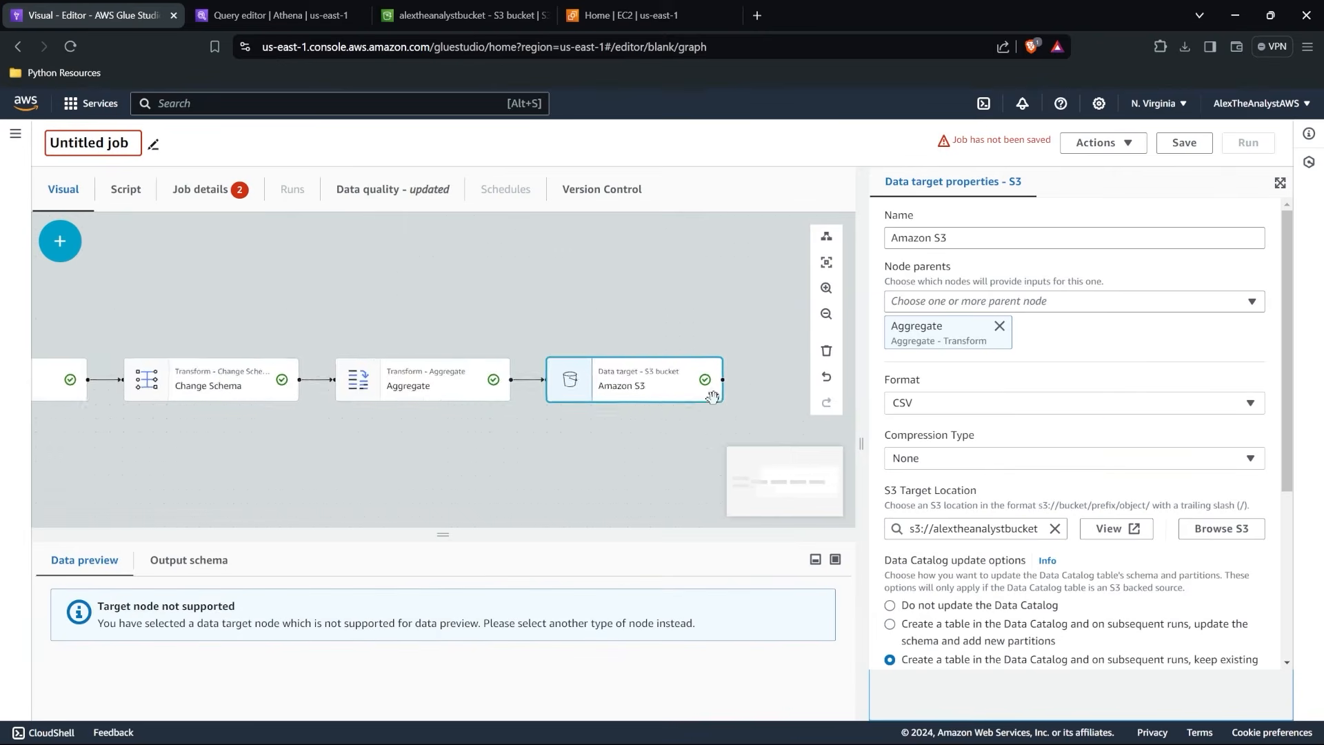
{"action": "scroll", "coordinate": [1120, 417], "scroll_direction": "down", "scroll_amount": 4}
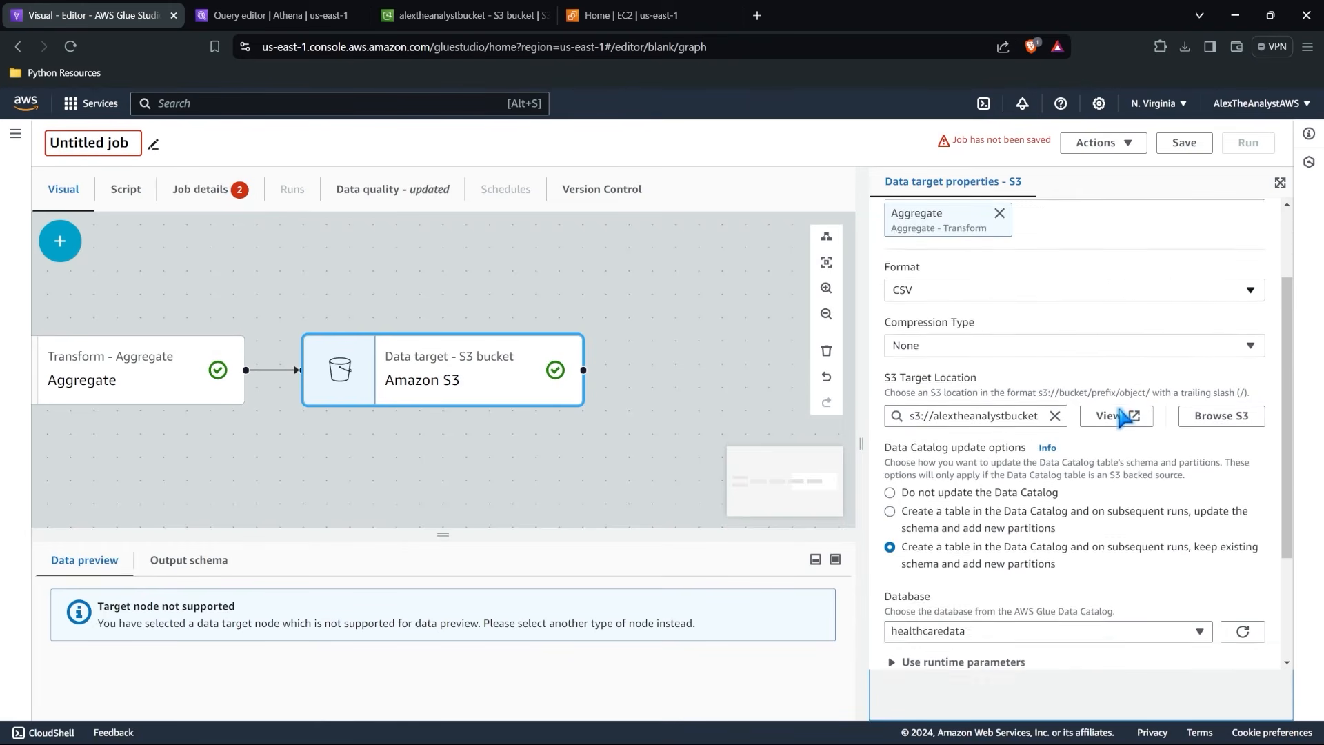
{"action": "scroll", "coordinate": [1121, 417], "scroll_direction": "down", "scroll_amount": 1}
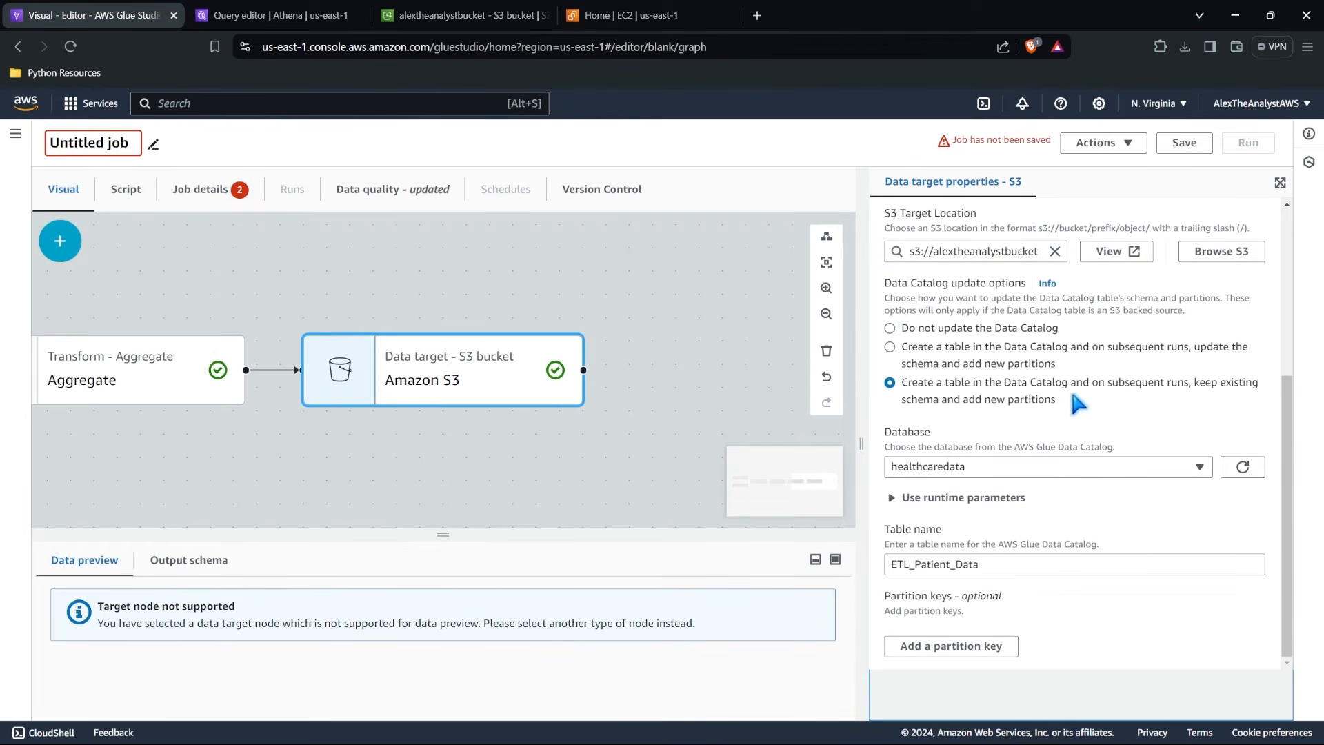
{"action": "scroll", "coordinate": [1103, 397], "scroll_direction": "up", "scroll_amount": 4}
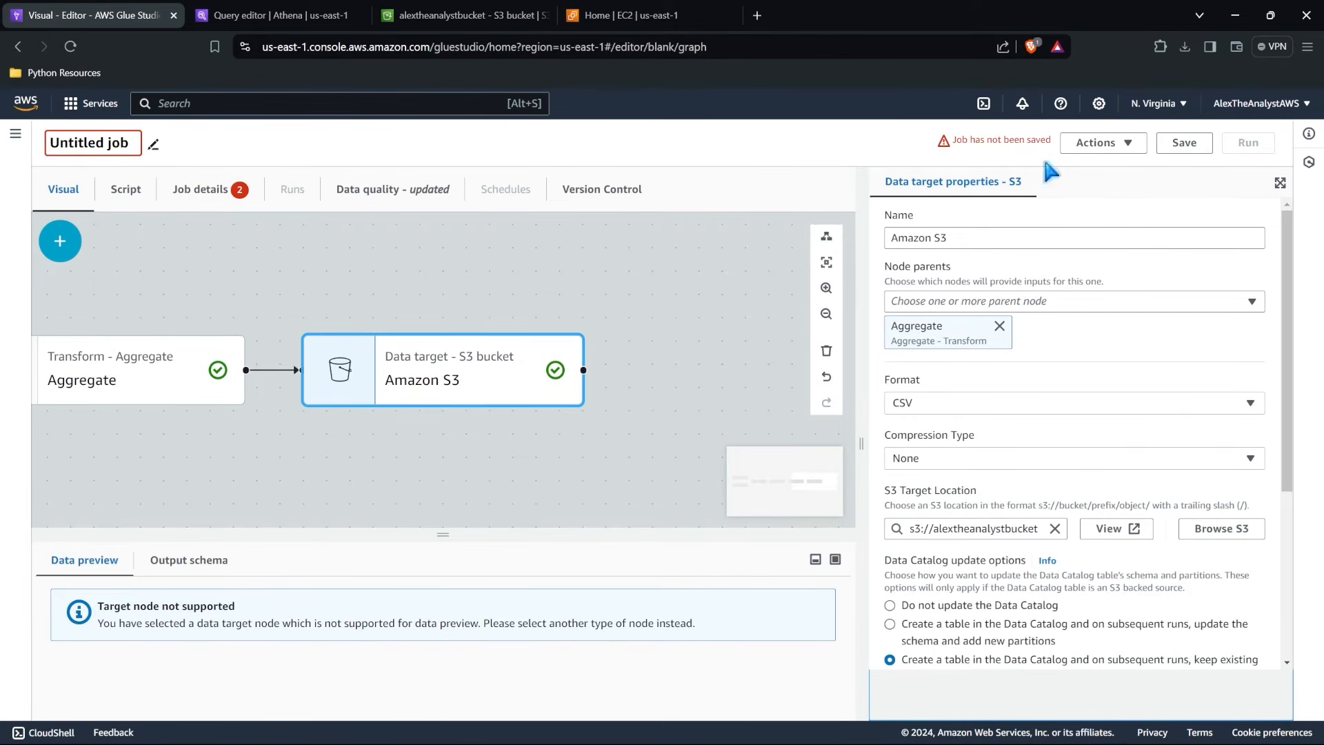
Name the job First ETL in its job details.
{"action": "left_click", "coordinate": [209, 195]}
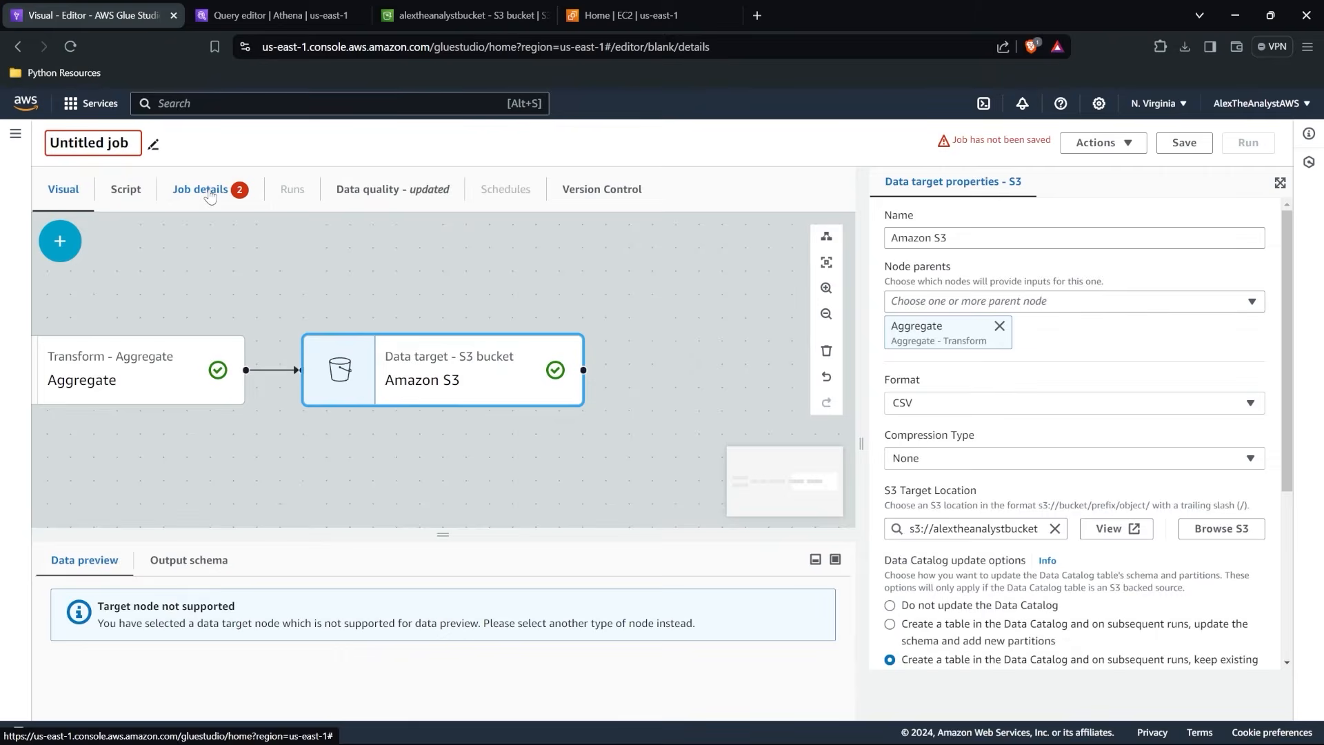
{"action": "triple_click", "coordinate": [139, 305]}
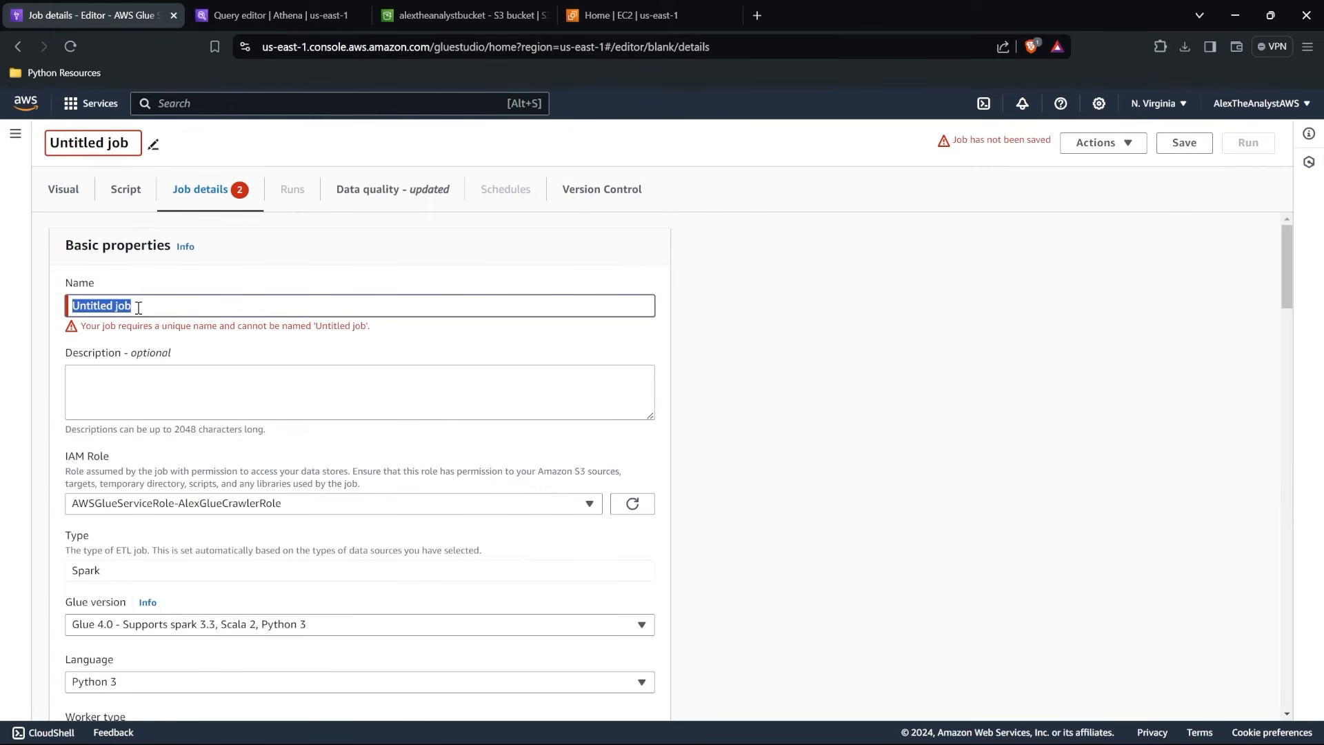
{"action": "type", "text": "First ETL"}
{"action": "left_click", "coordinate": [320, 359]}
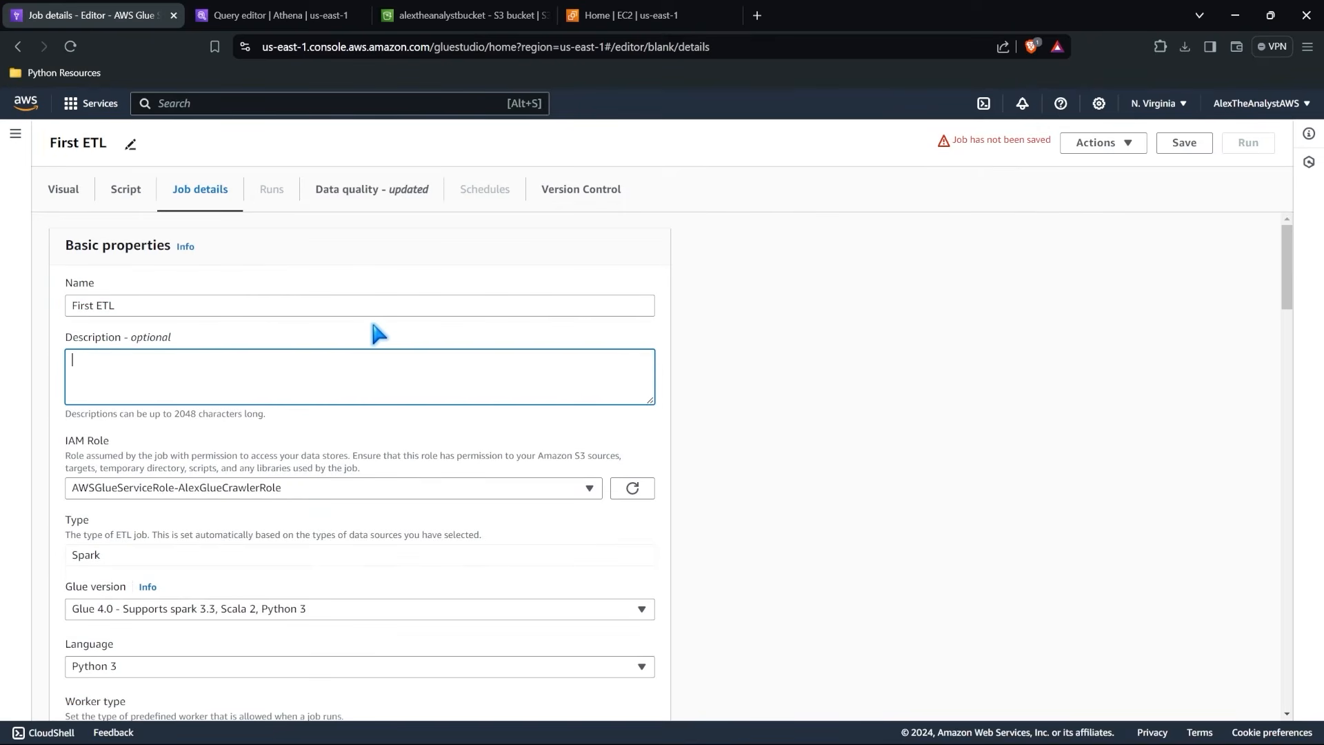
Examine the job's remaining details, including IAM role, Glue version, worker settings, retries, timeout and advanced properties.
{"action": "scroll", "coordinate": [373, 327], "scroll_direction": "down", "scroll_amount": 2}
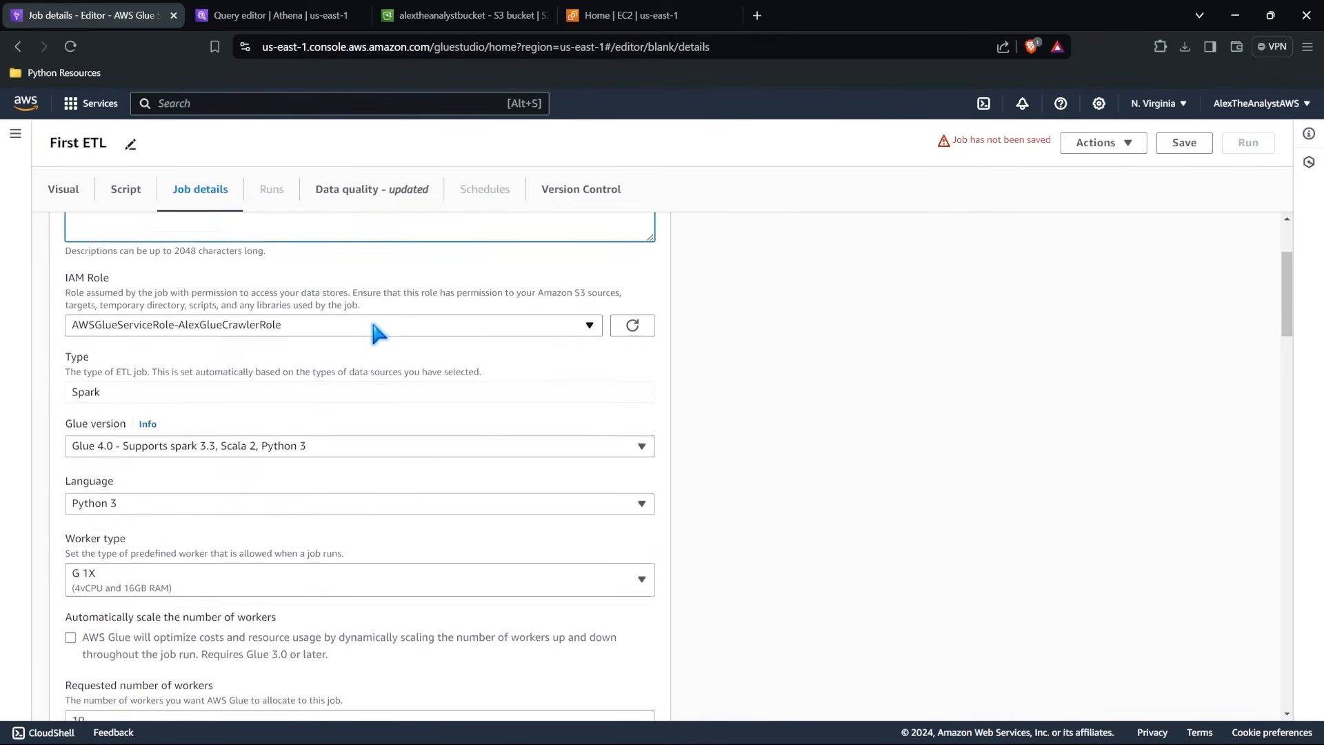
{"action": "scroll", "coordinate": [376, 330], "scroll_direction": "down", "scroll_amount": 1}
{"action": "left_click", "coordinate": [358, 307]}
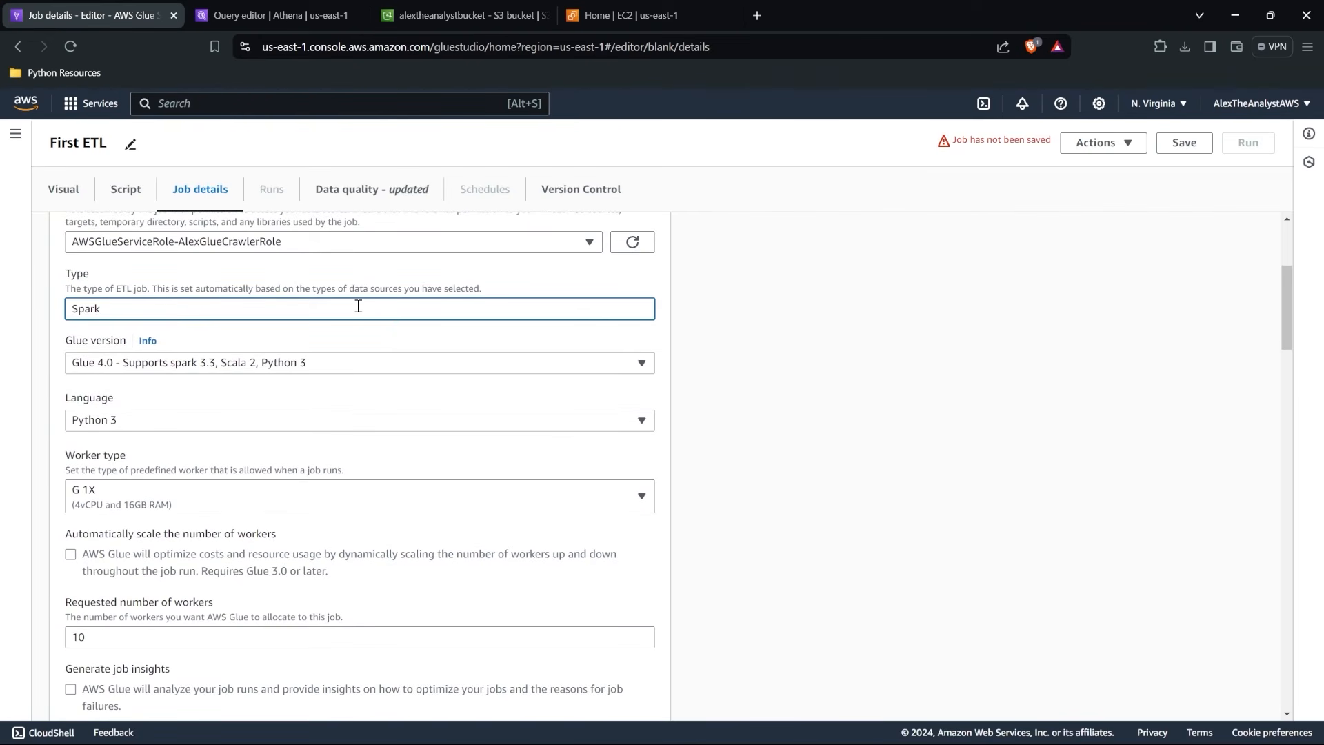
{"action": "left_click", "coordinate": [390, 341]}
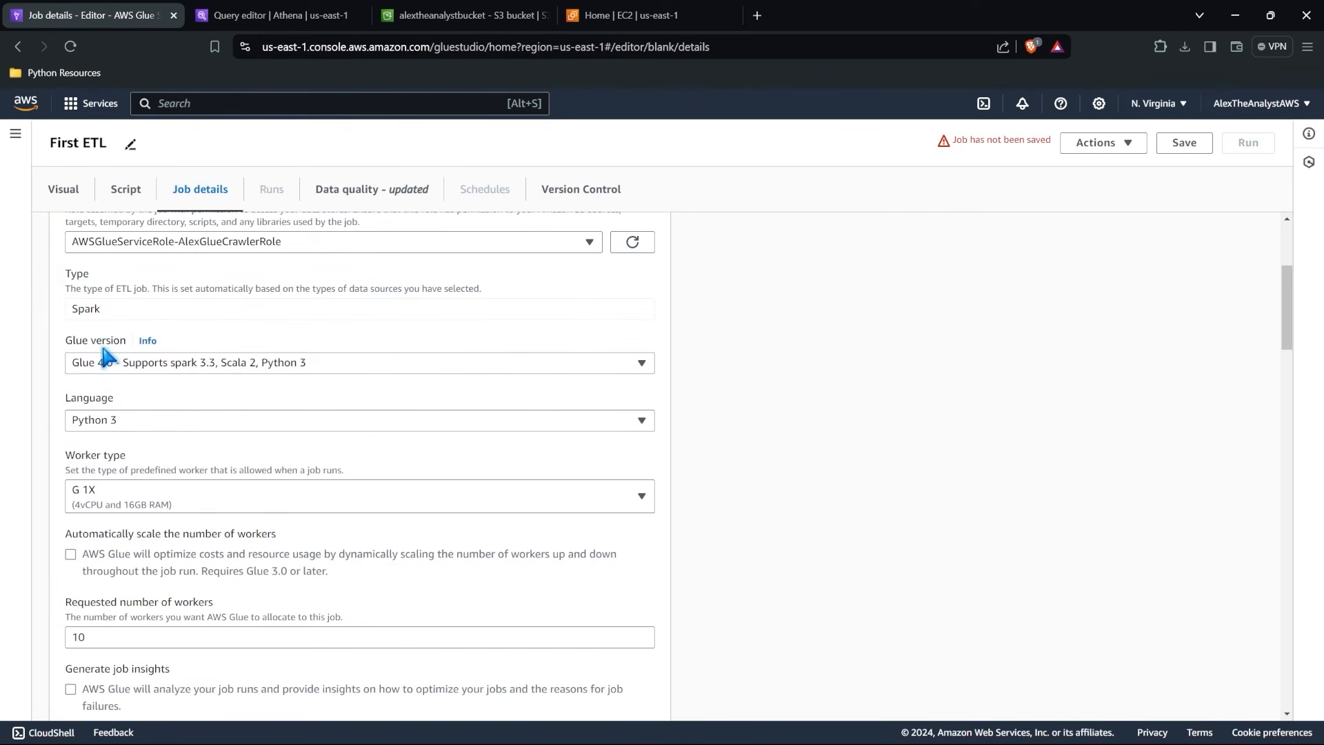
{"action": "scroll", "coordinate": [103, 424], "scroll_direction": "down", "scroll_amount": 1}
{"action": "scroll", "coordinate": [117, 359], "scroll_direction": "down", "scroll_amount": 3}
{"action": "scroll", "coordinate": [117, 359], "scroll_direction": "down", "scroll_amount": 5}
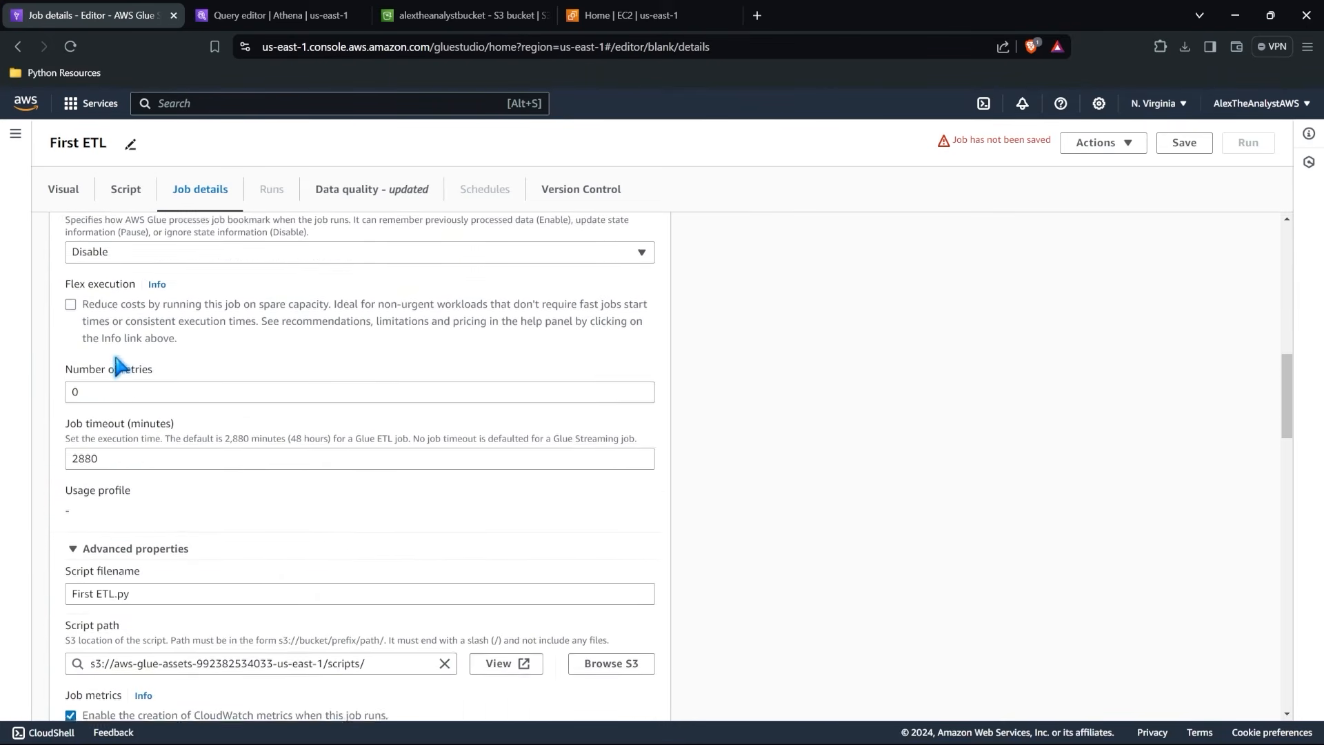
Examine the job's script path, logging, concurrency, security, connections, libraries, job parameters and tags settings.
{"action": "scroll", "coordinate": [116, 360], "scroll_direction": "down", "scroll_amount": 3}
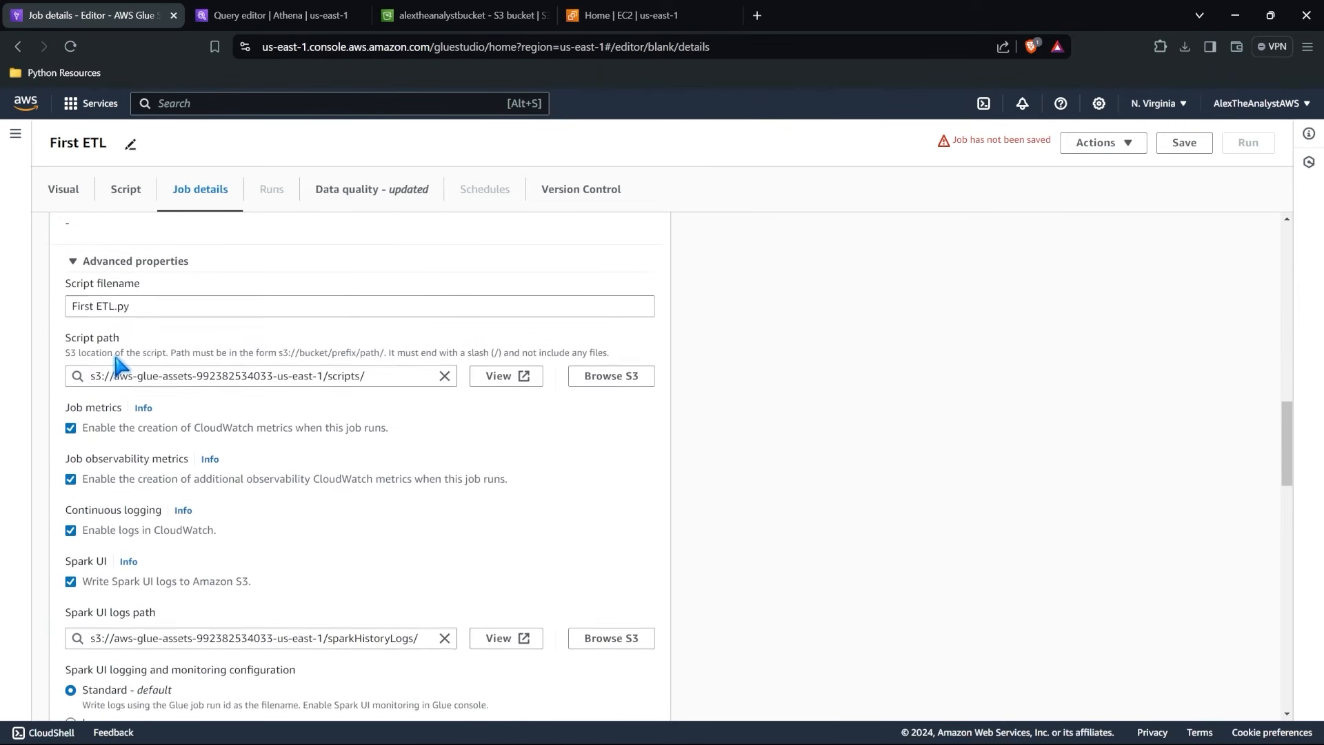
{"action": "scroll", "coordinate": [119, 365], "scroll_direction": "down", "scroll_amount": 5}
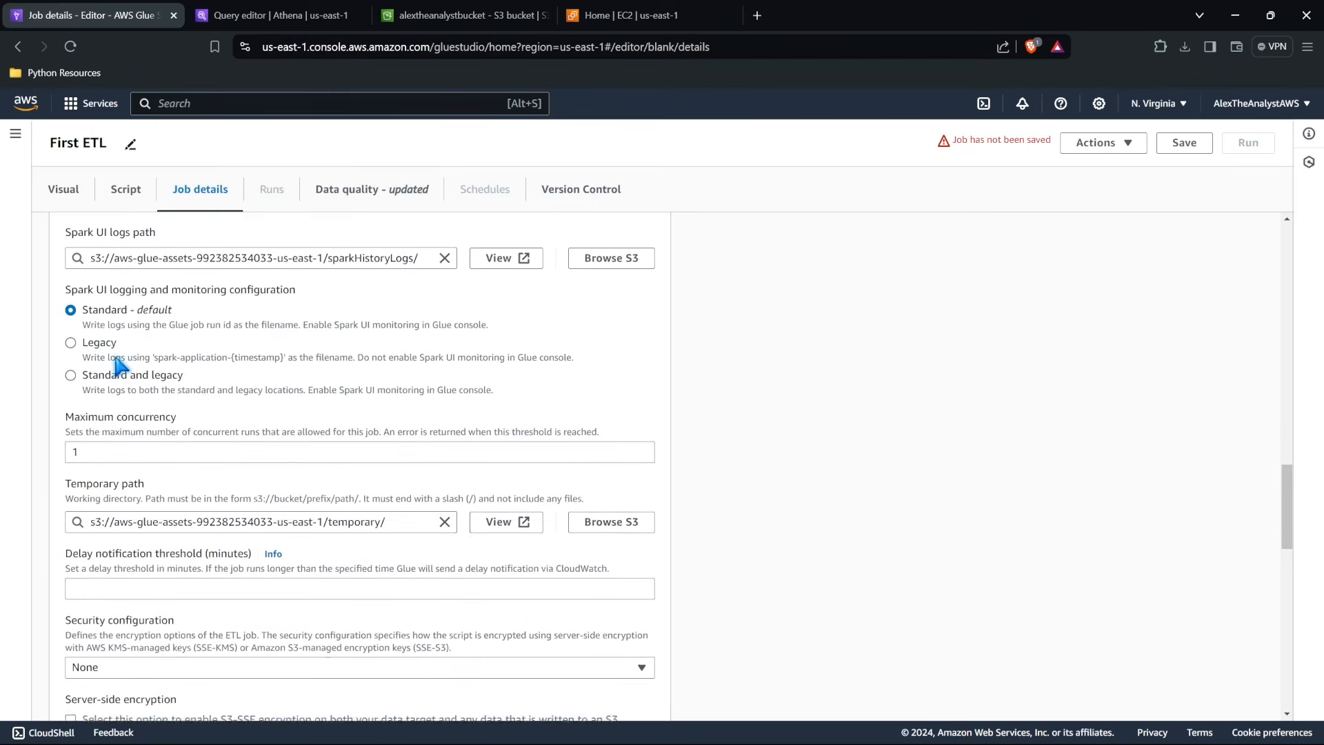
{"action": "scroll", "coordinate": [117, 365], "scroll_direction": "down", "scroll_amount": 6}
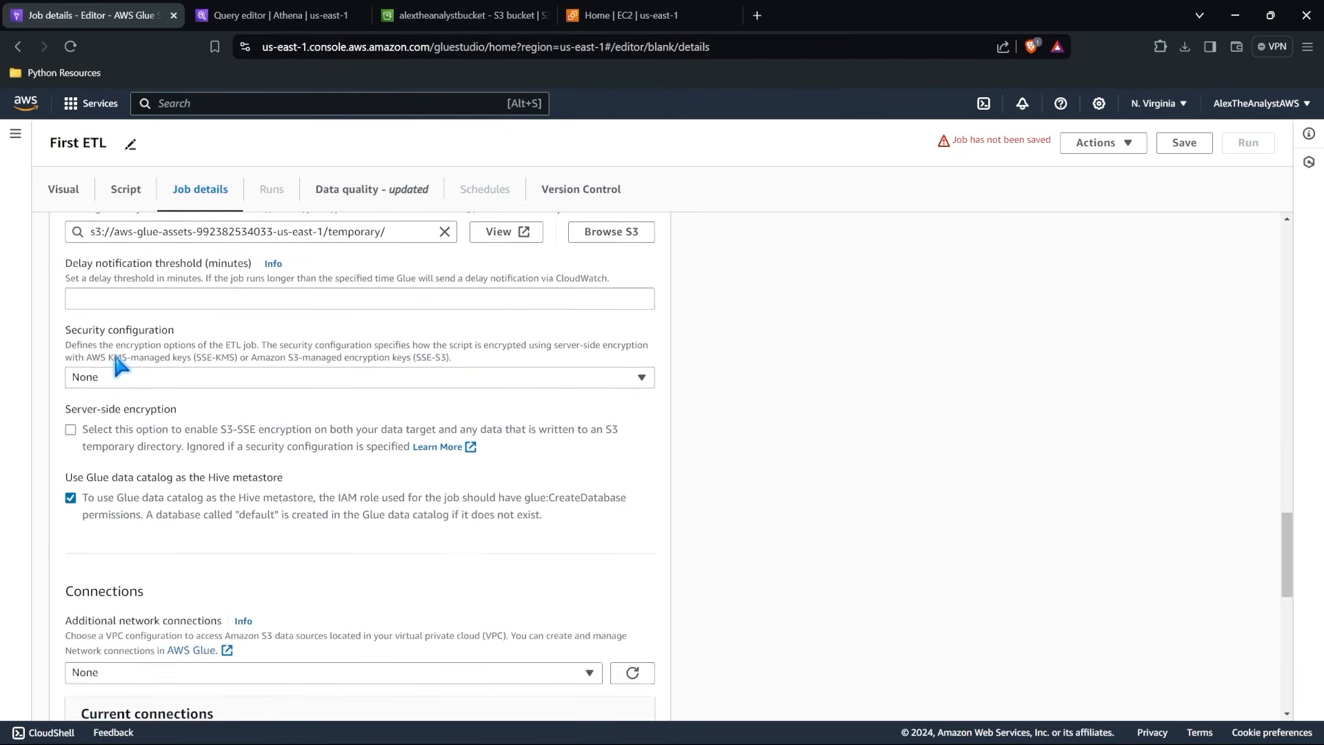
{"action": "scroll", "coordinate": [116, 357], "scroll_direction": "down", "scroll_amount": 4}
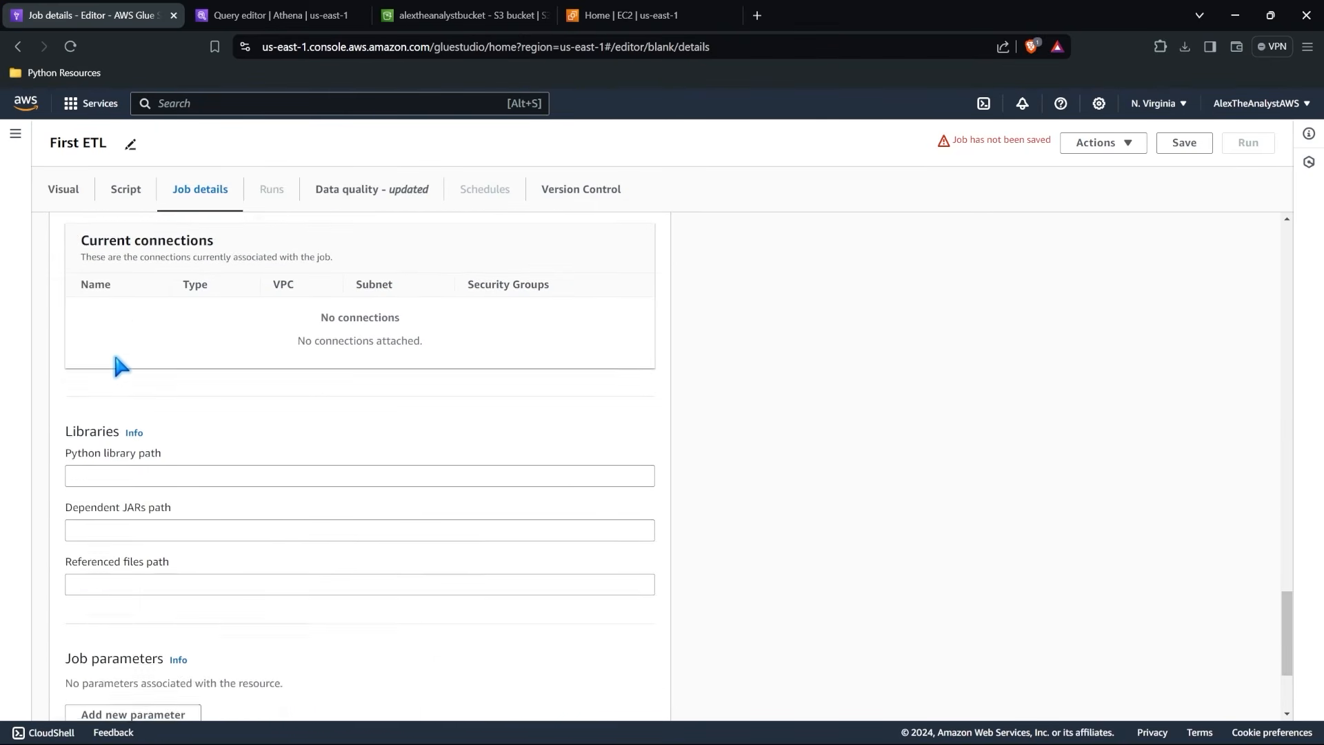
{"action": "scroll", "coordinate": [363, 443], "scroll_direction": "down", "scroll_amount": 1}
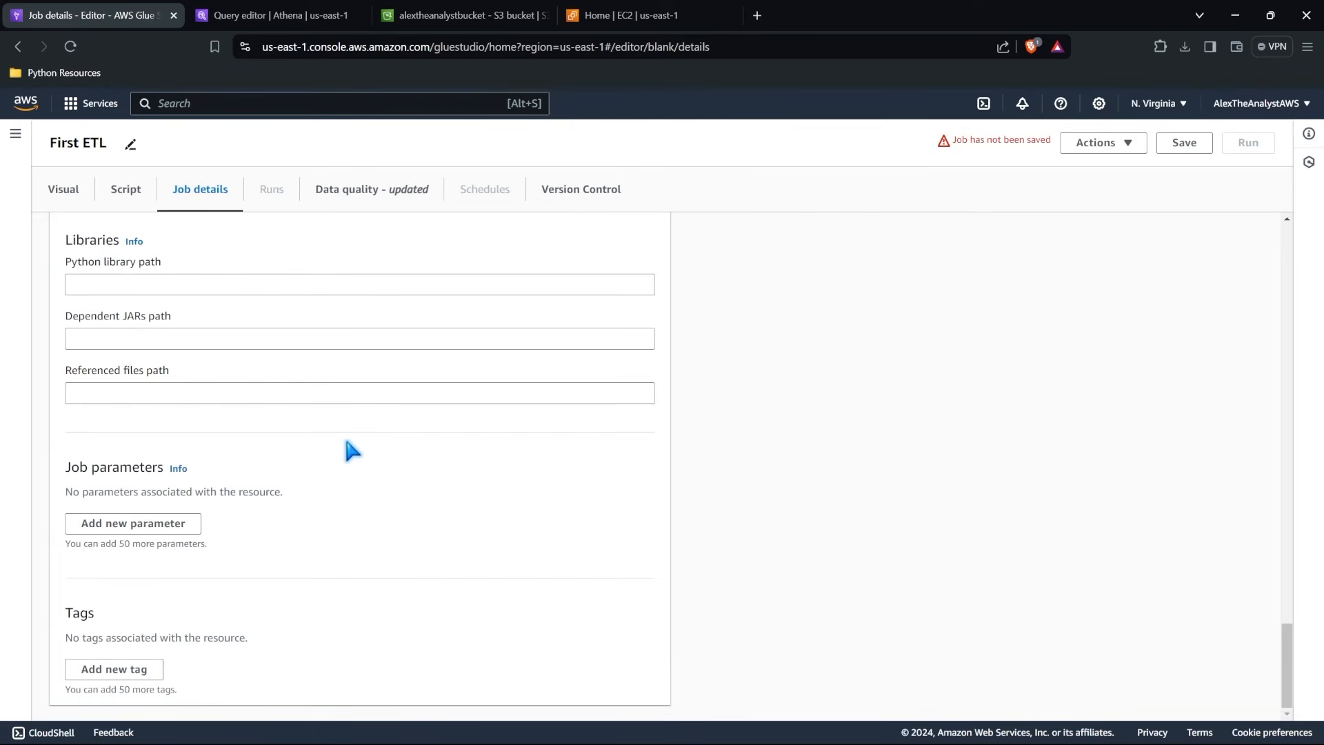
Review the job's generated script and the prompt for unlocking it, keeping the script locked.
{"action": "left_click", "coordinate": [128, 199]}
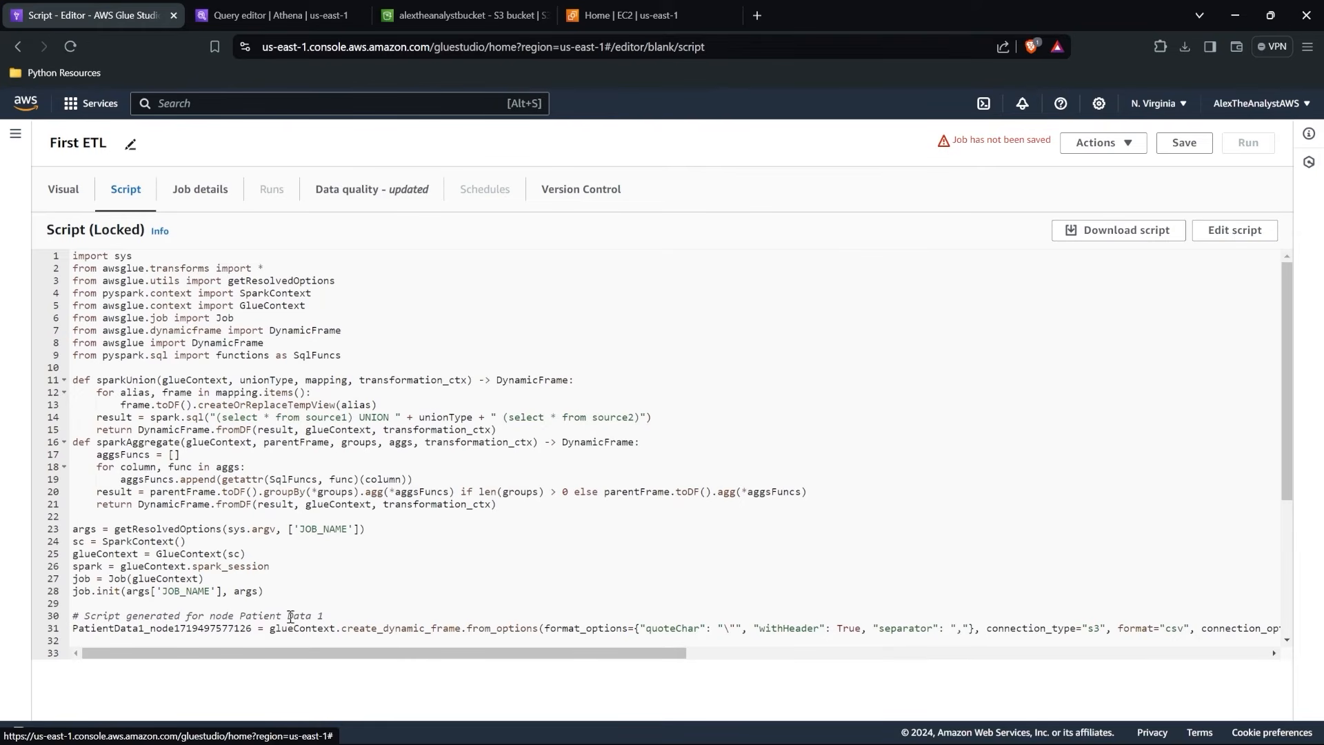
{"action": "left_click", "coordinate": [63, 189]}
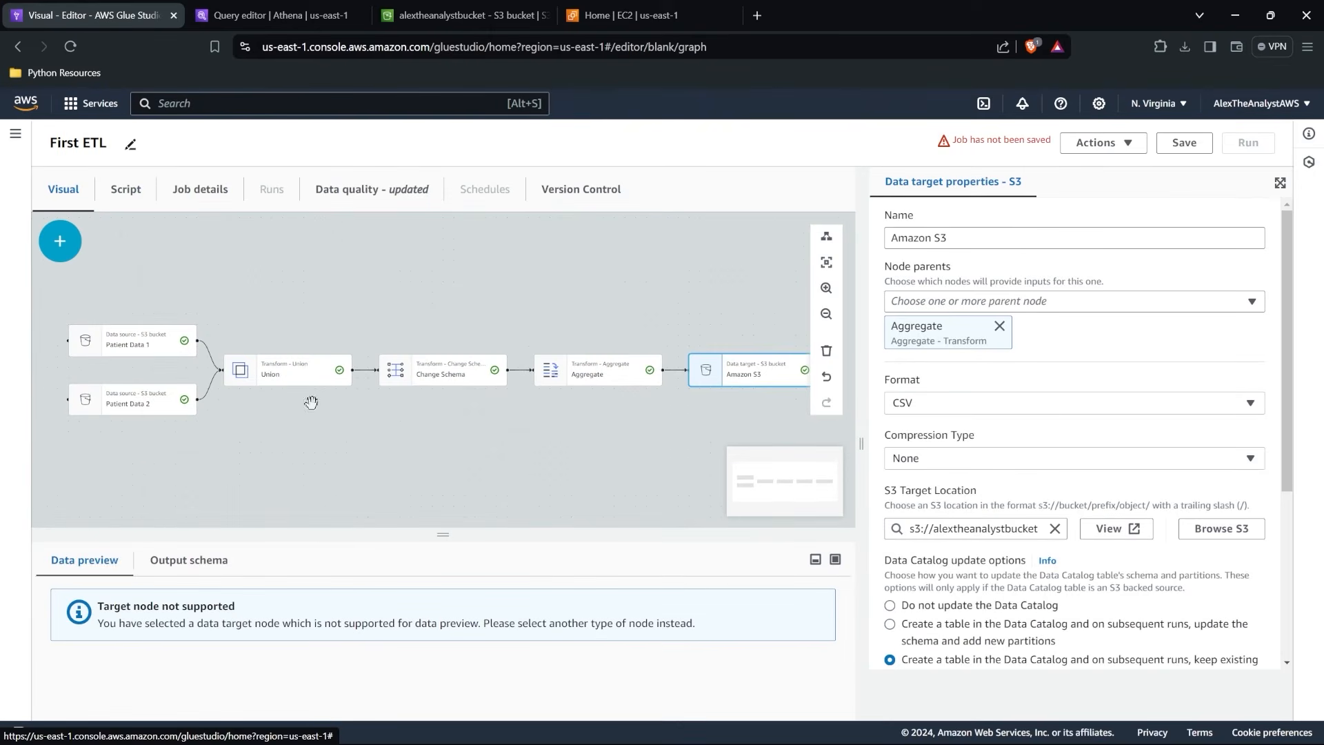
{"action": "left_click", "coordinate": [125, 207]}
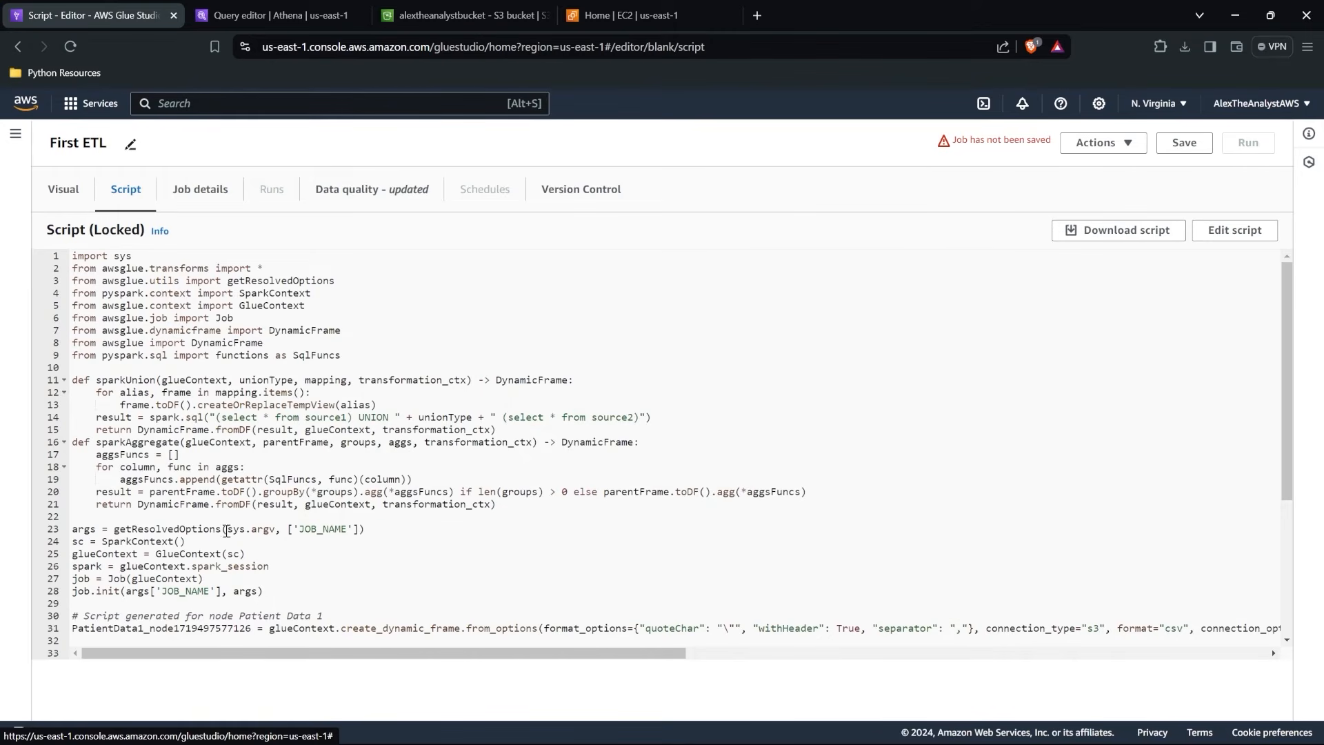
{"action": "left_click", "coordinate": [1221, 235]}
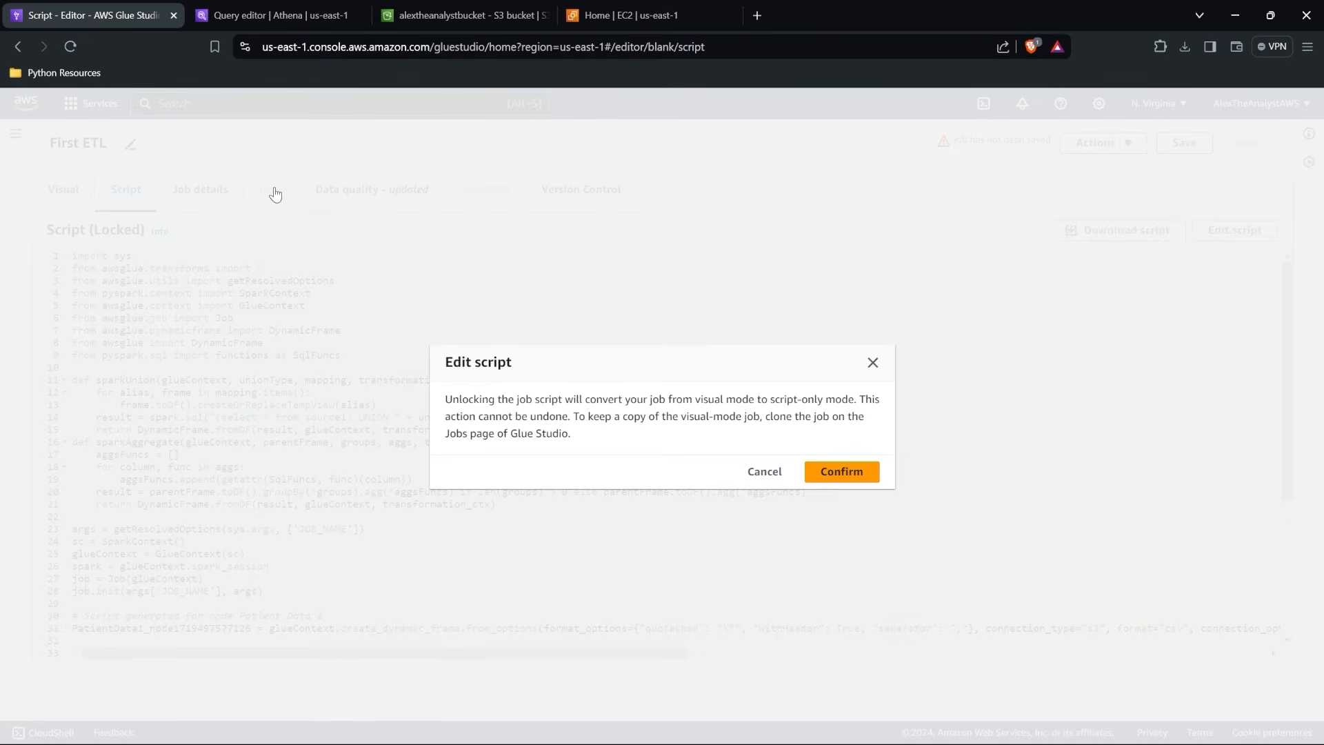
{"action": "left_click", "coordinate": [873, 363]}
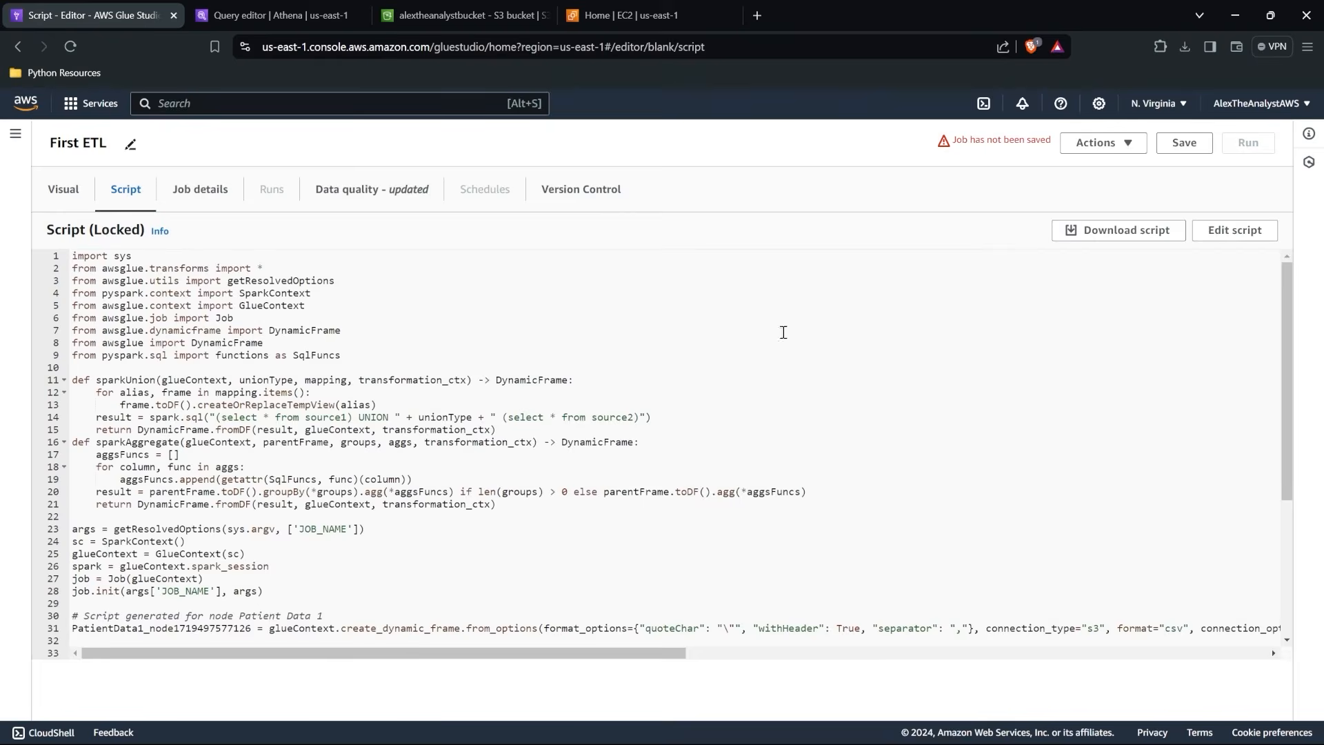
Save the First ETL job, run it and open its job runs.
{"action": "left_click", "coordinate": [81, 198]}
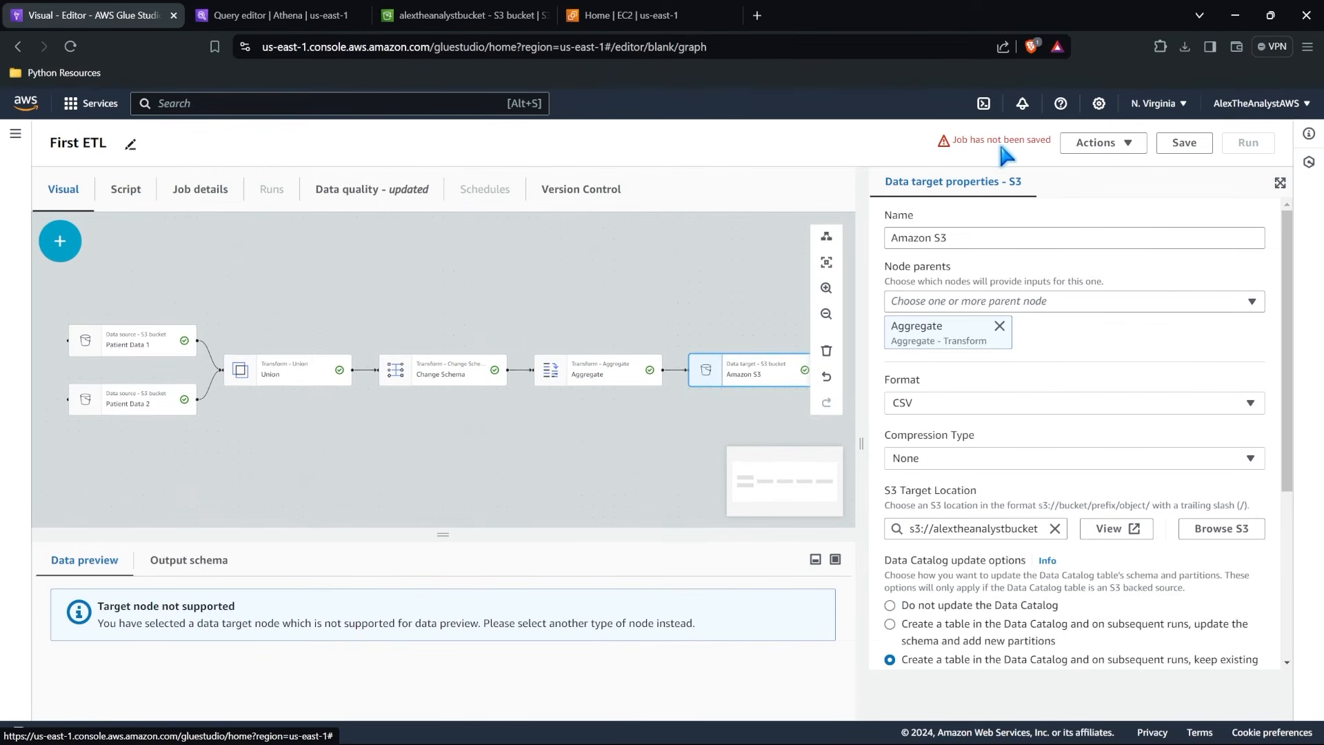
{"action": "left_click", "coordinate": [1186, 144]}
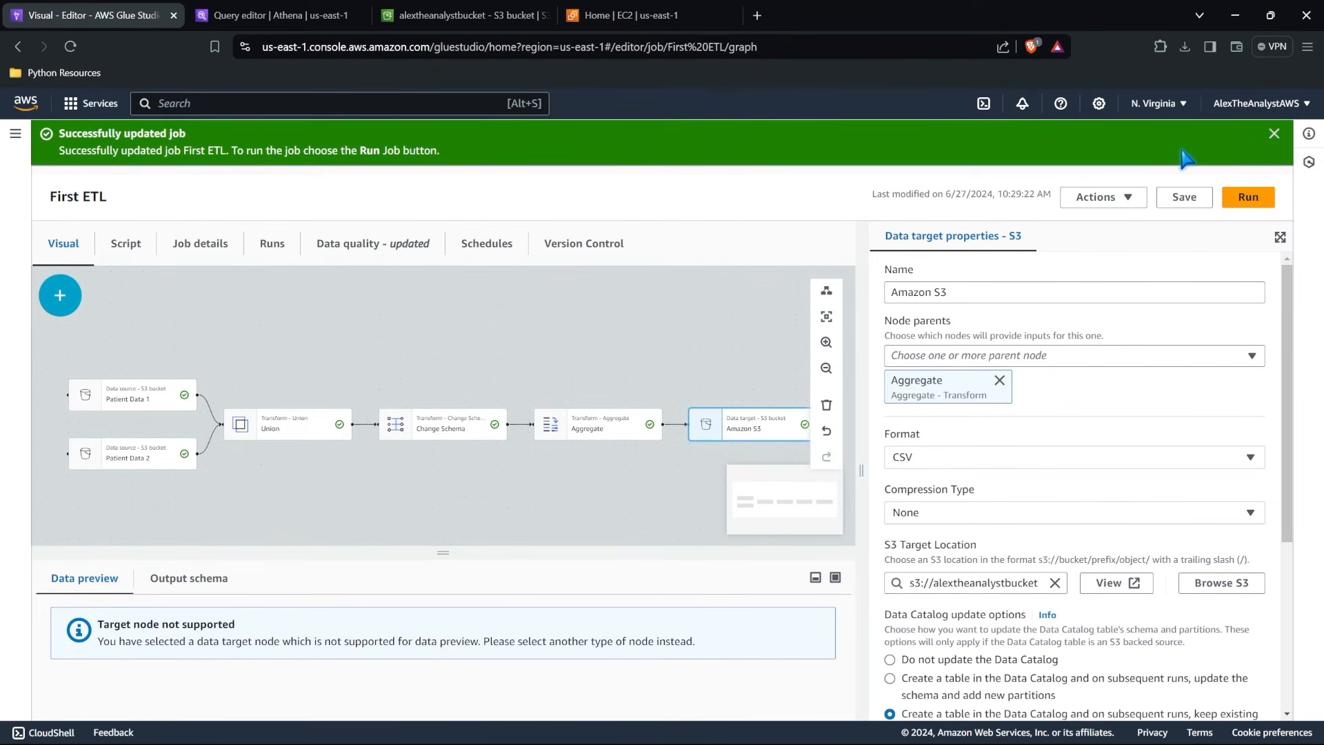
{"action": "left_click", "coordinate": [1248, 198]}
{"action": "left_click", "coordinate": [316, 152]}
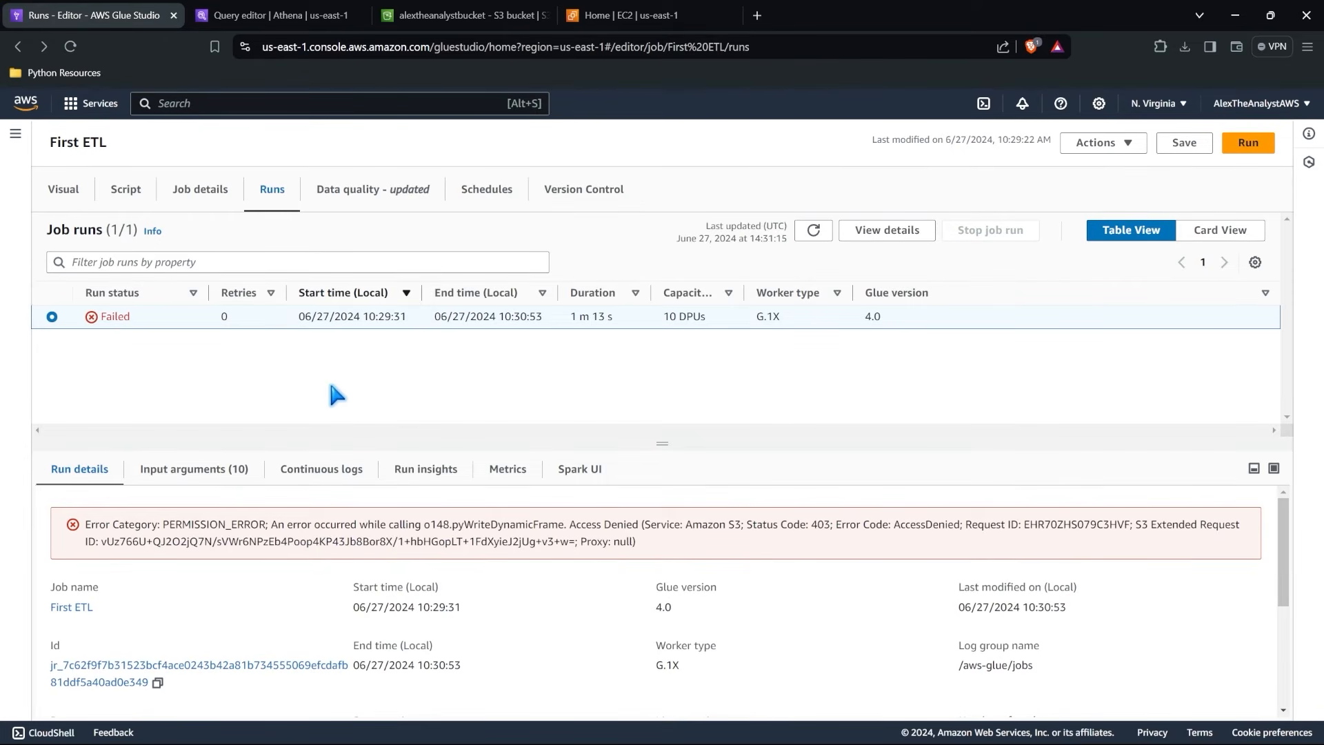
Examine the Patient Data 1 source's S3 properties and data preview in the visual editor.
{"action": "left_click", "coordinate": [66, 197]}
{"action": "left_click", "coordinate": [185, 283]}
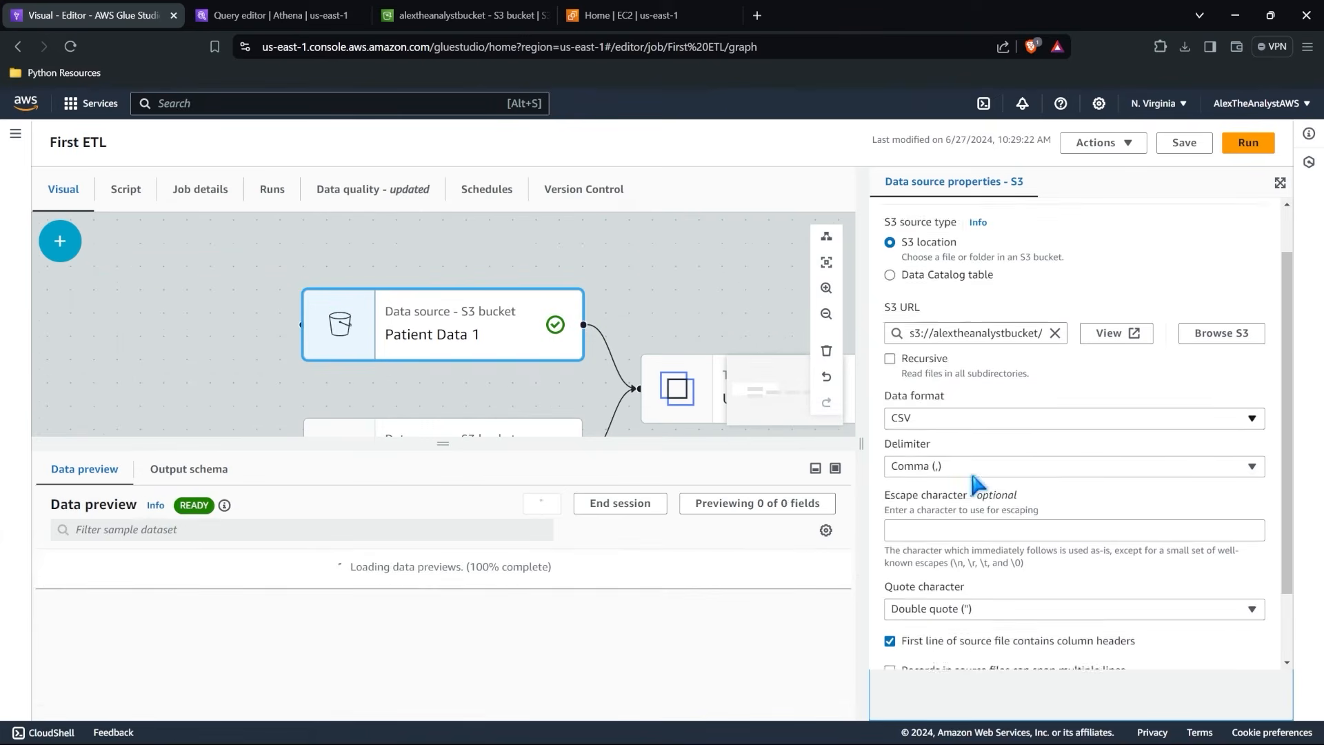
{"action": "scroll", "coordinate": [975, 483], "scroll_direction": "down", "scroll_amount": 1}
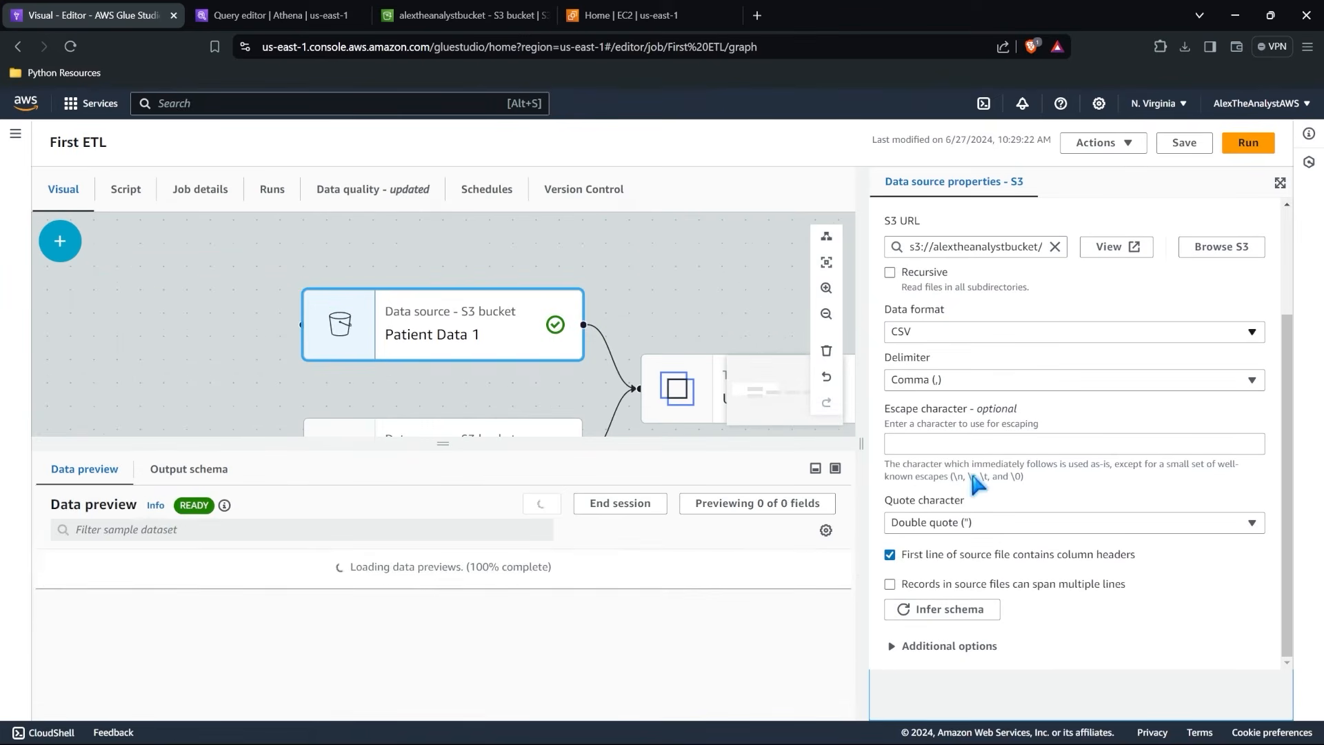
Check which IAM role is assigned in the First ETL job's details.
{"action": "left_click", "coordinate": [16, 133]}
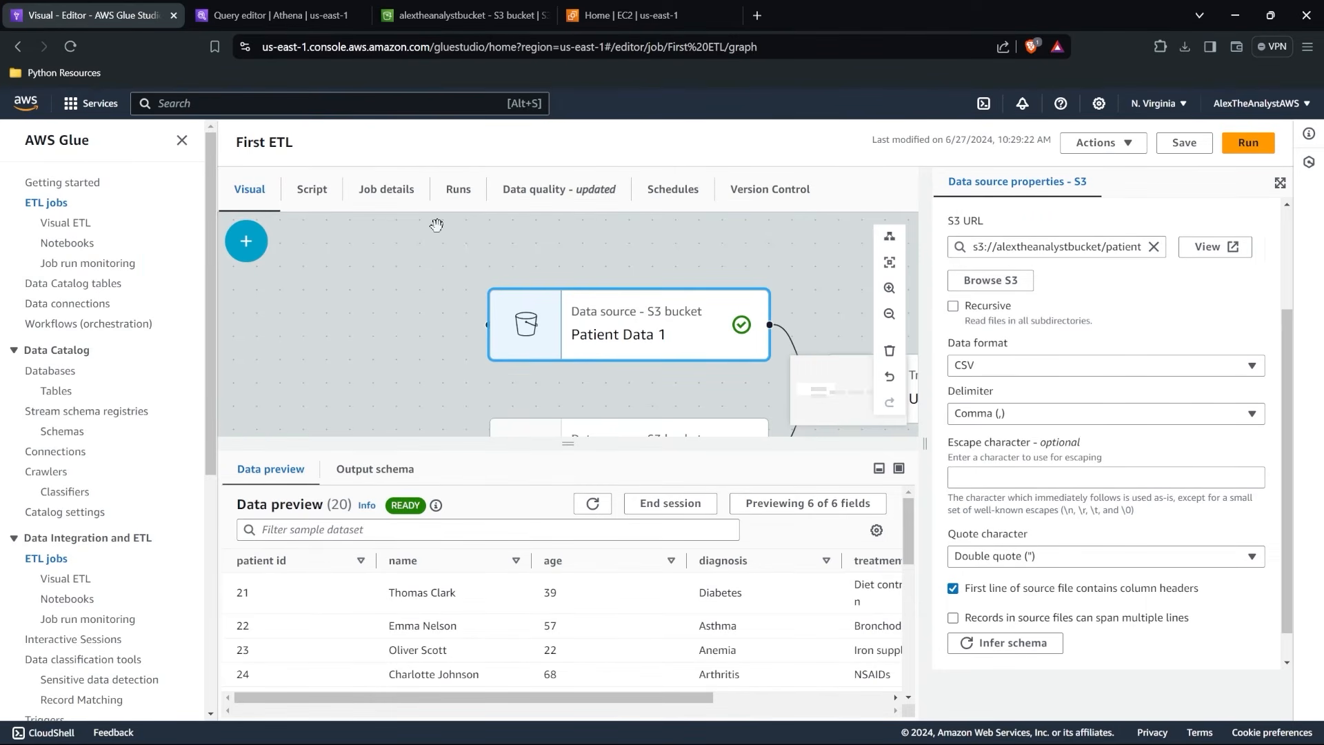
{"action": "left_click", "coordinate": [324, 202]}
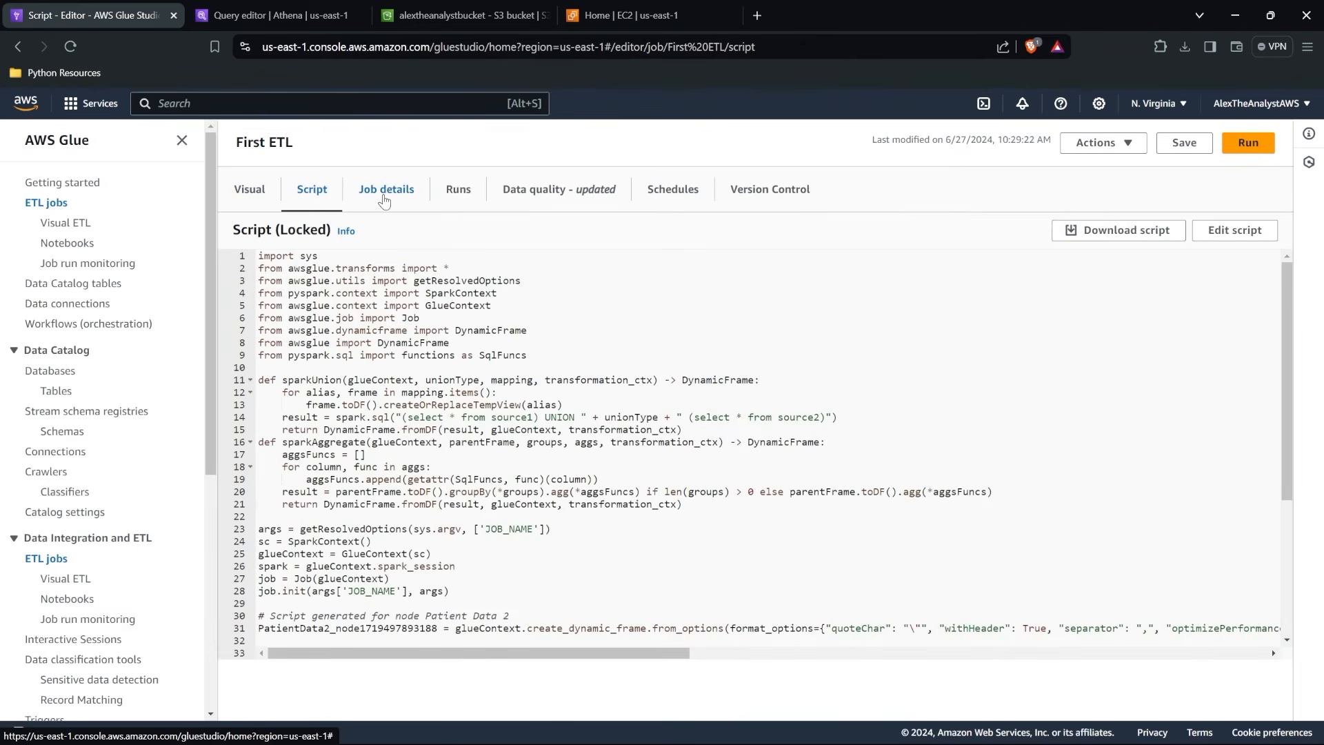
{"action": "left_click", "coordinate": [384, 200]}
{"action": "scroll", "coordinate": [458, 551], "scroll_direction": "down", "scroll_amount": 1}
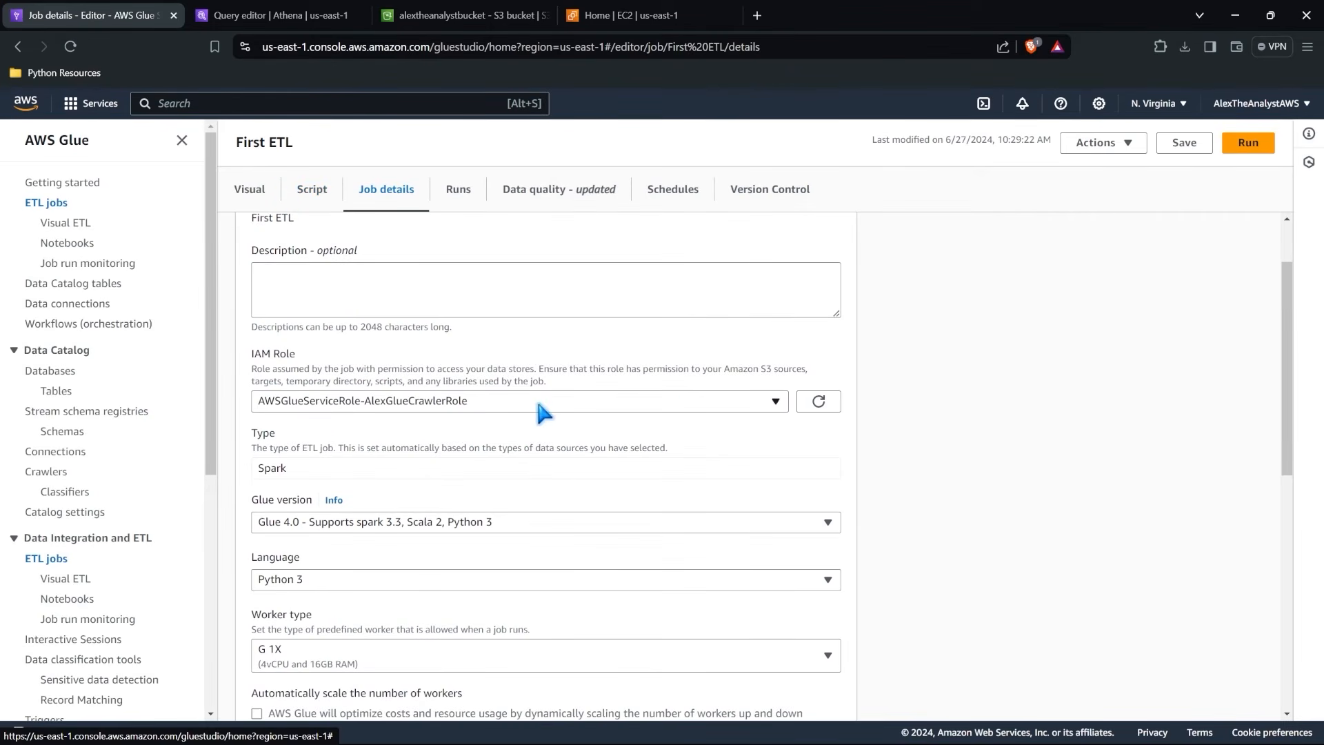
{"action": "left_click", "coordinate": [777, 401]}
{"action": "left_click", "coordinate": [778, 405]}
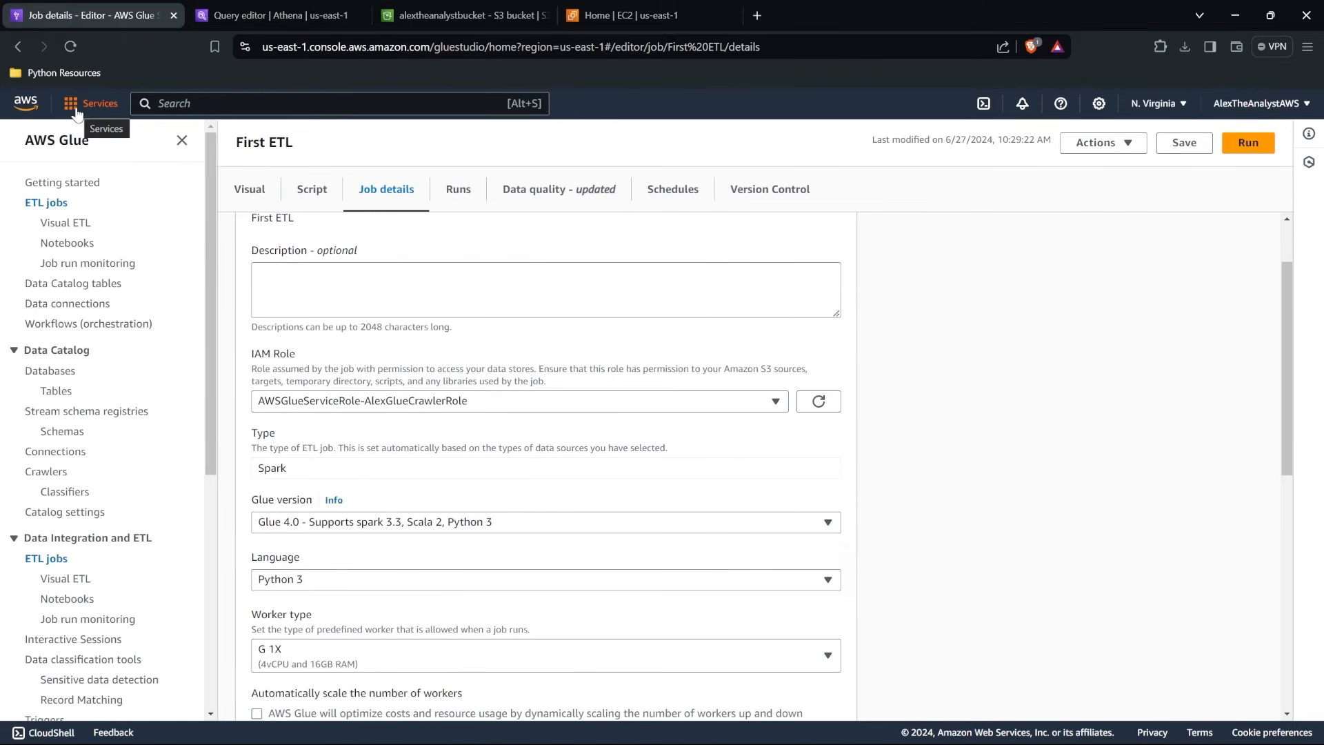
Open the IAM service from the full AWS services list, replacing the EC2 page, and show its roles.
{"action": "left_click", "coordinate": [273, 10]}
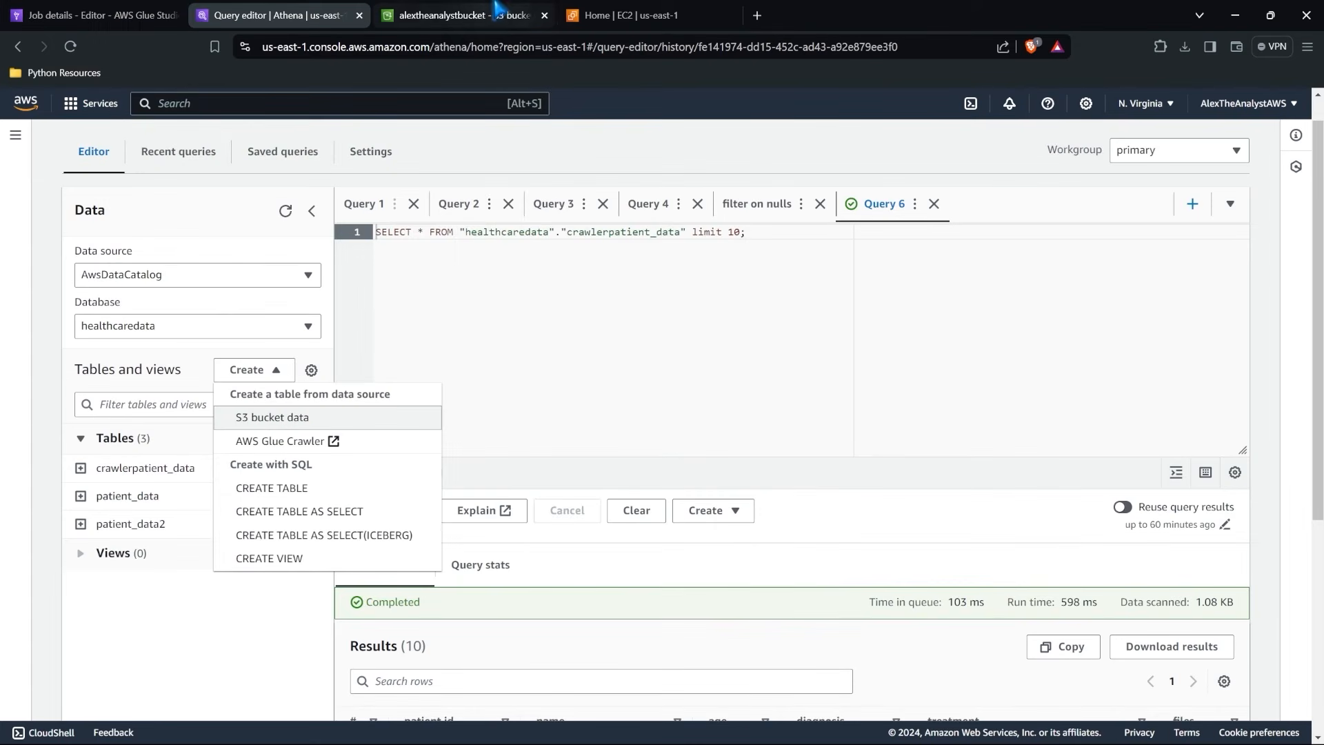
{"action": "left_click", "coordinate": [614, 9]}
{"action": "left_click", "coordinate": [93, 103]}
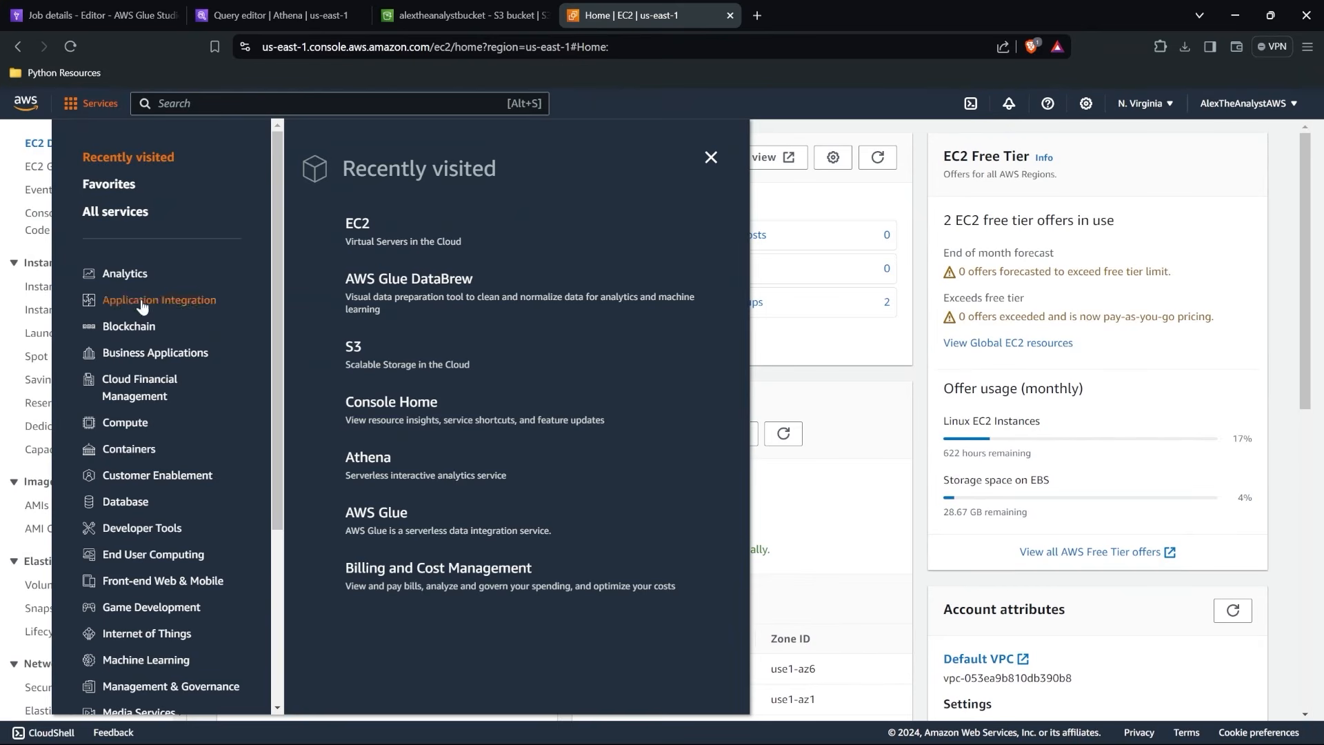
{"action": "left_click", "coordinate": [128, 212]}
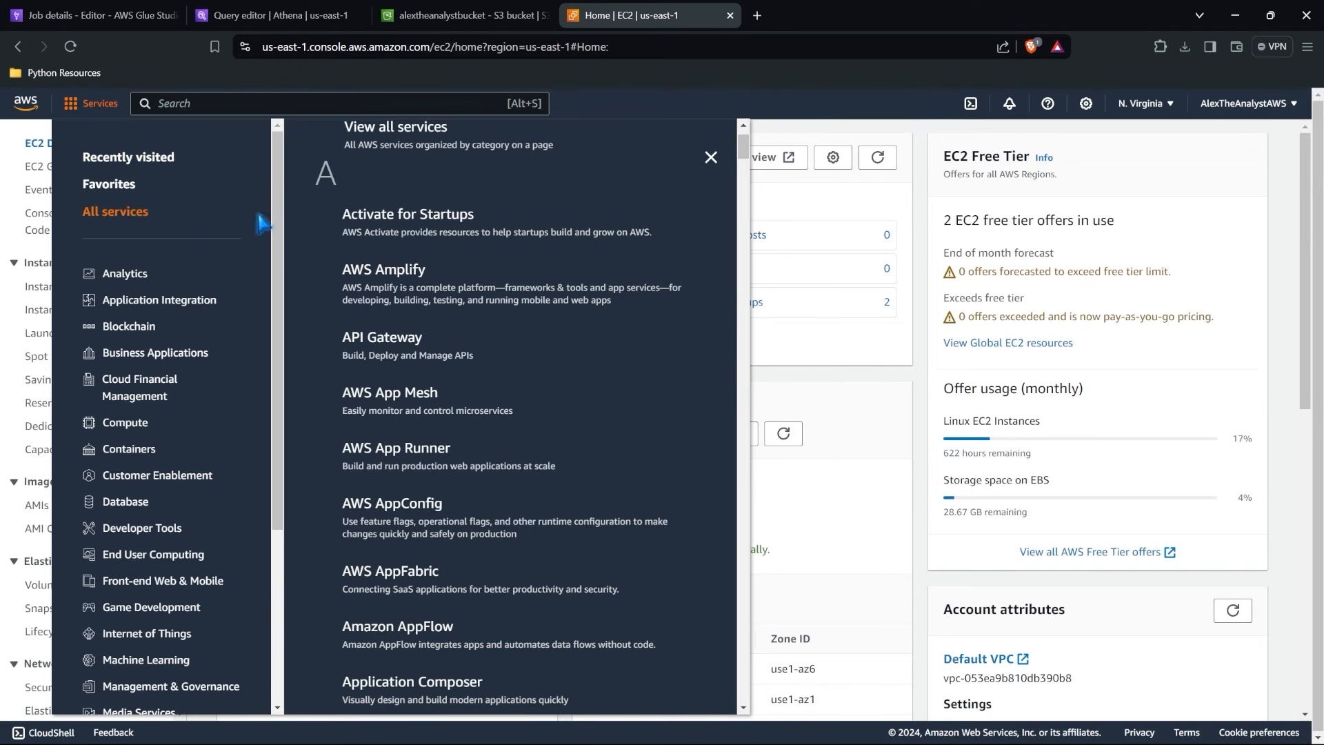
{"action": "scroll", "coordinate": [347, 216], "scroll_direction": "up", "scroll_amount": 1}
{"action": "left_click", "coordinate": [378, 222]}
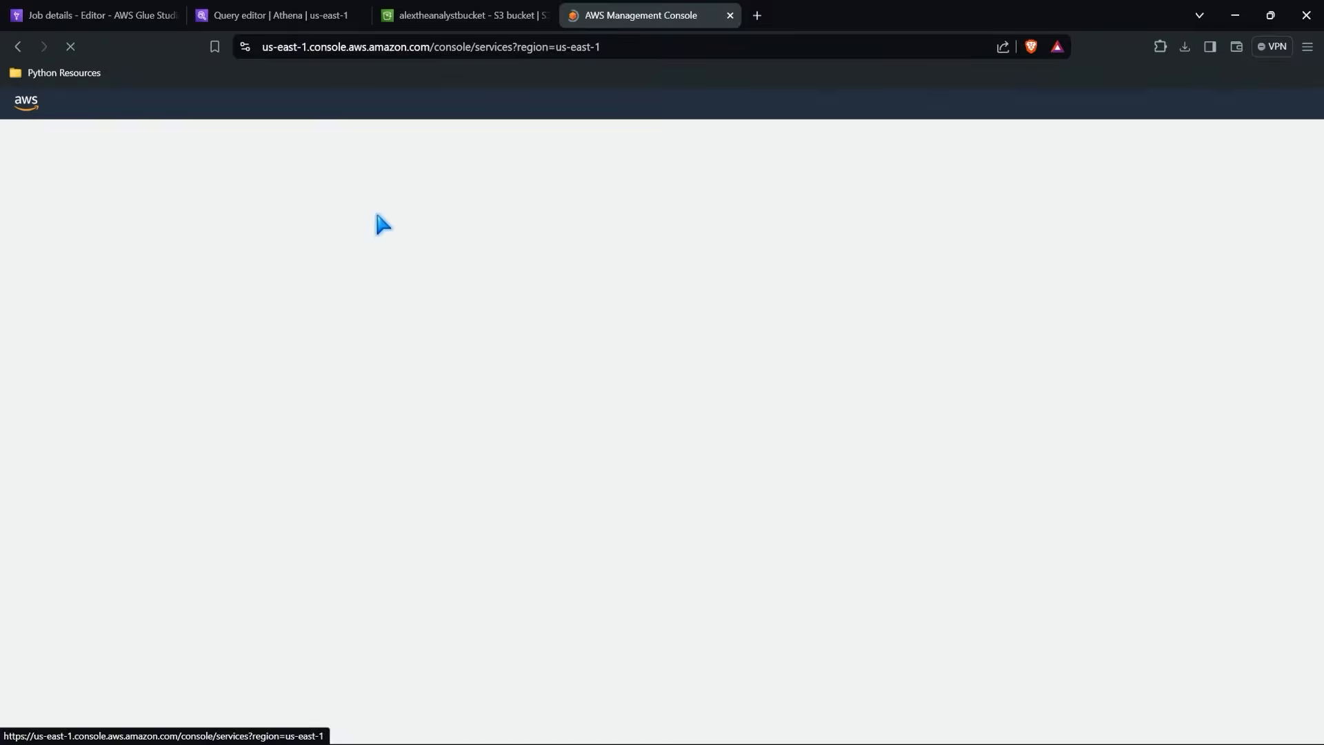
{"action": "scroll", "coordinate": [378, 222], "scroll_direction": "down", "scroll_amount": 1}
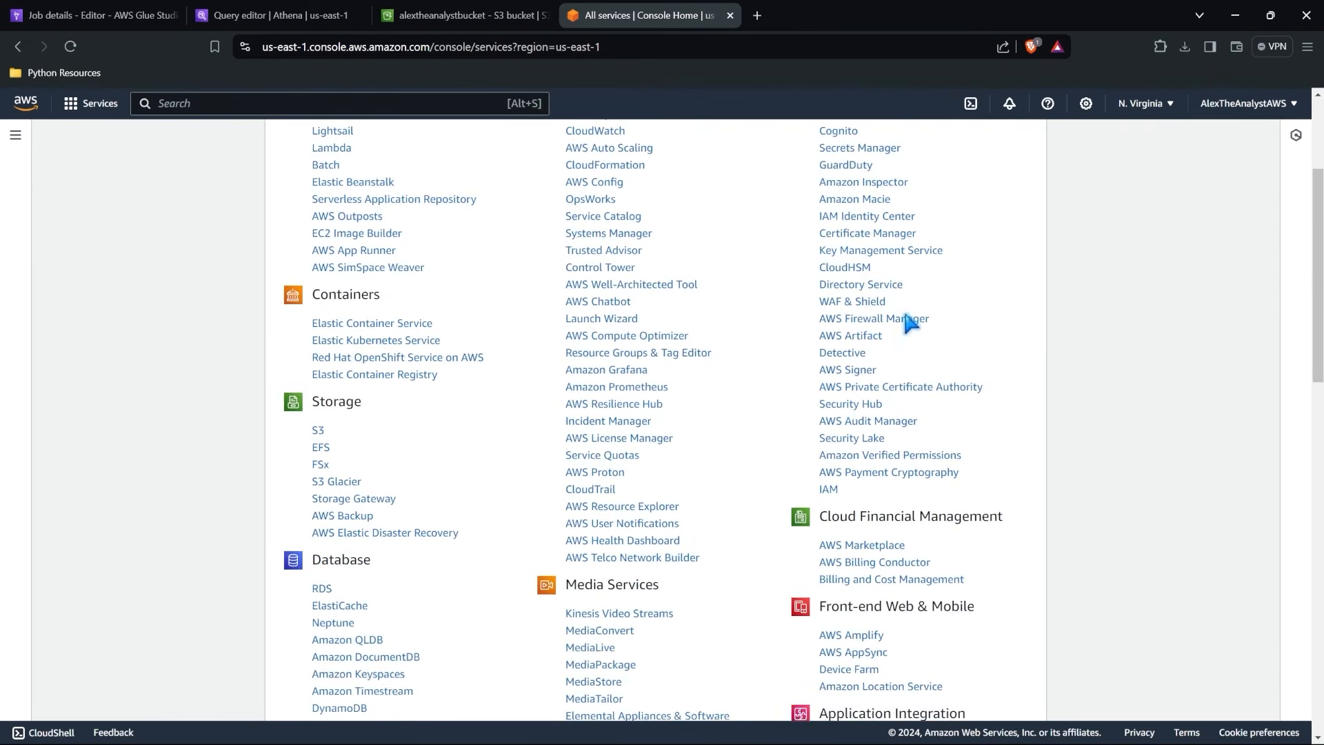
{"action": "left_click", "coordinate": [830, 551]}
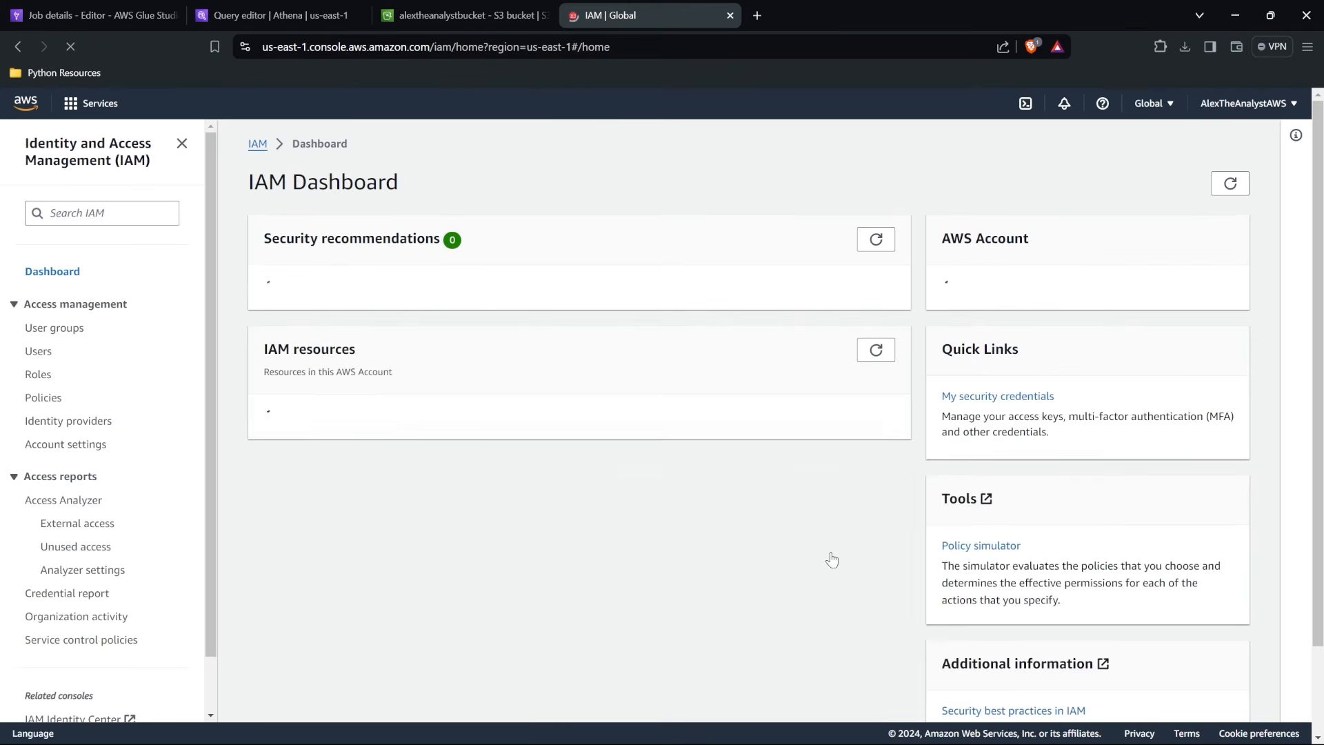
{"action": "left_click", "coordinate": [39, 376]}
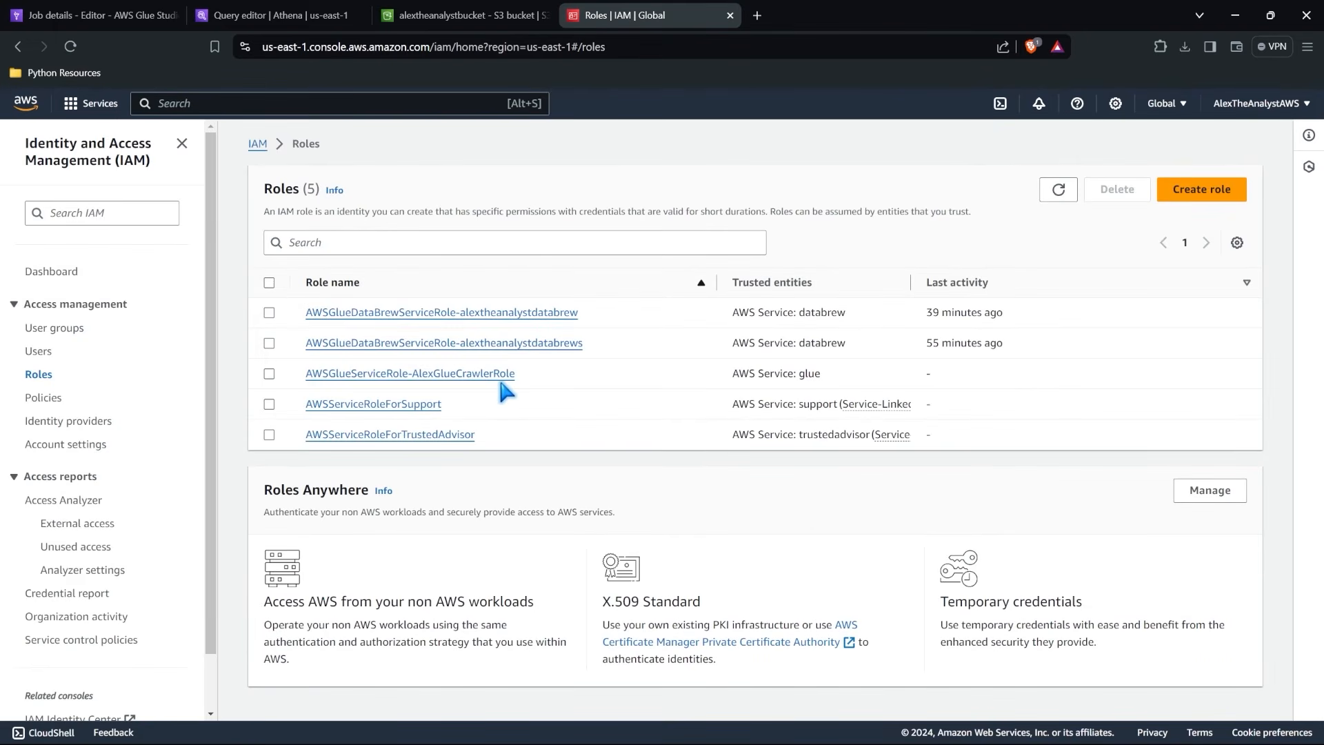
Recheck the job's assigned role and open AWSGlueServiceRole-AlexGlueCrawlerRole in IAM to view its permissions policies.
{"action": "left_click", "coordinate": [97, 15]}
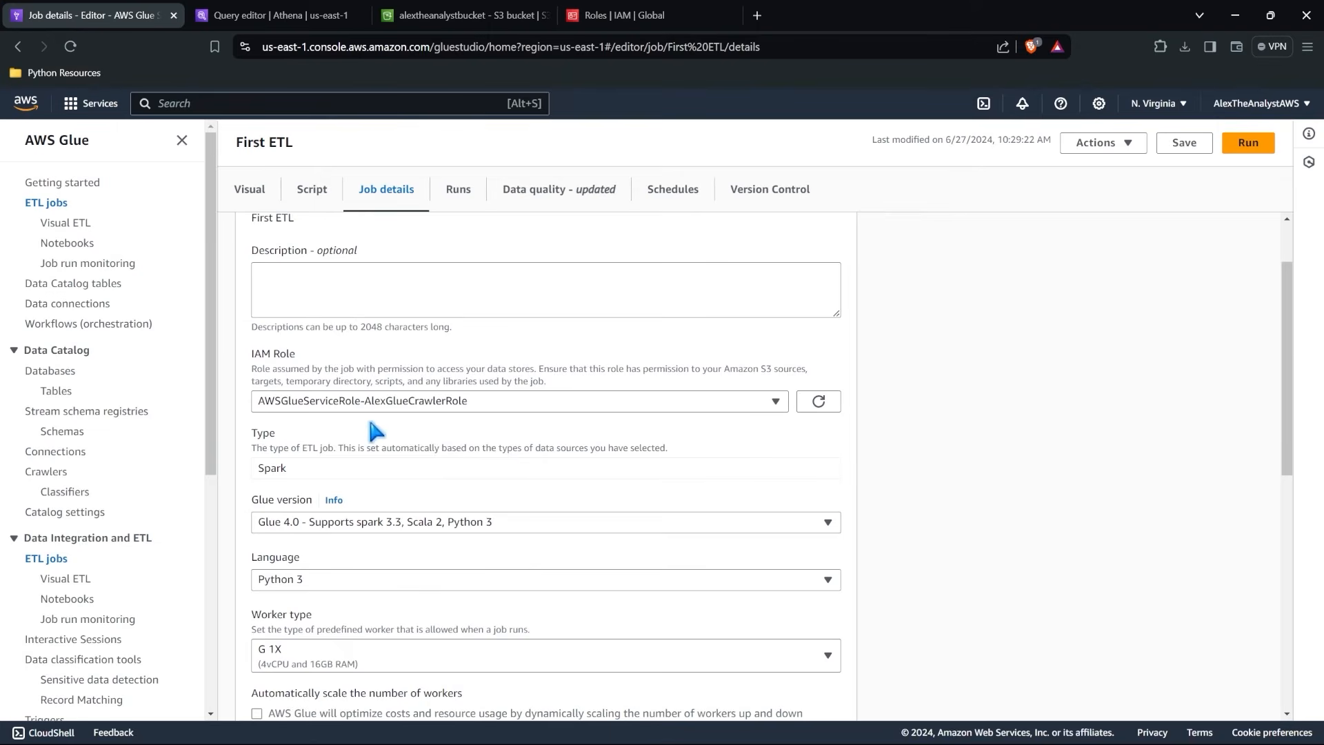
{"action": "left_click", "coordinate": [614, 11]}
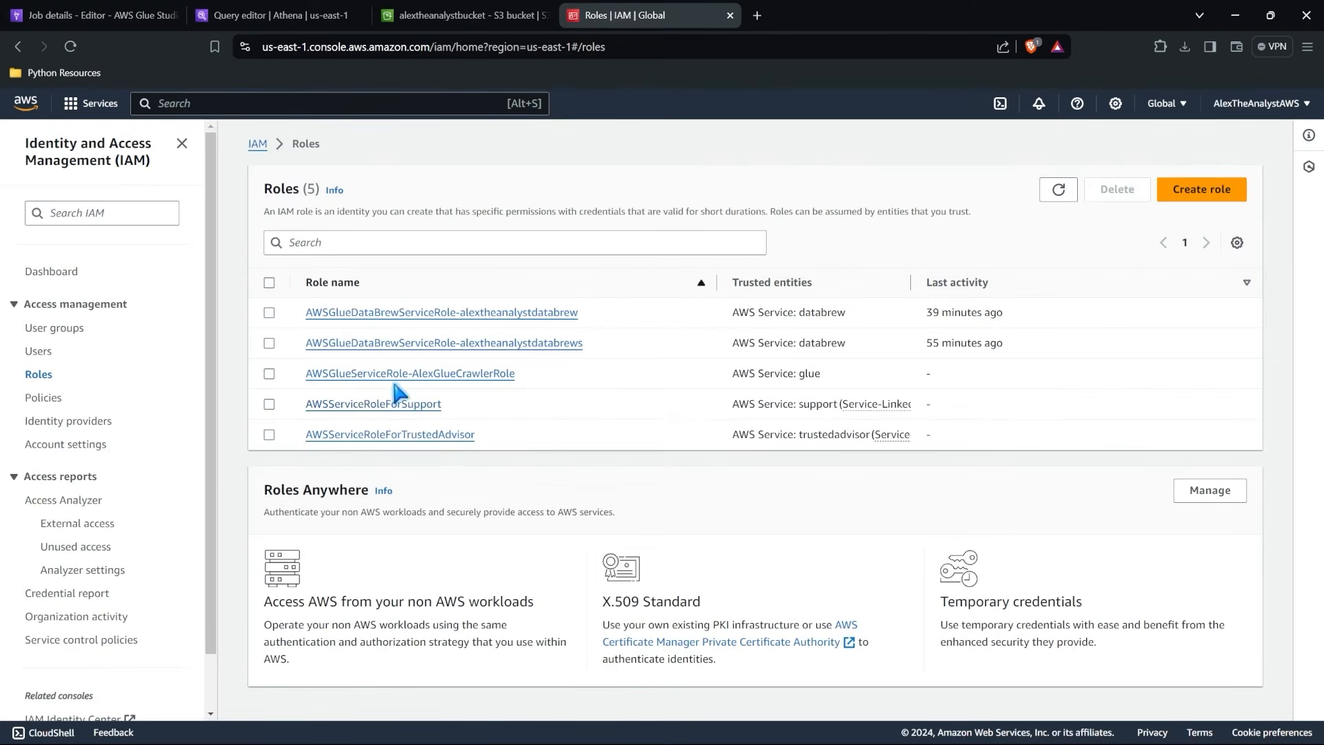
{"action": "left_click", "coordinate": [418, 375]}
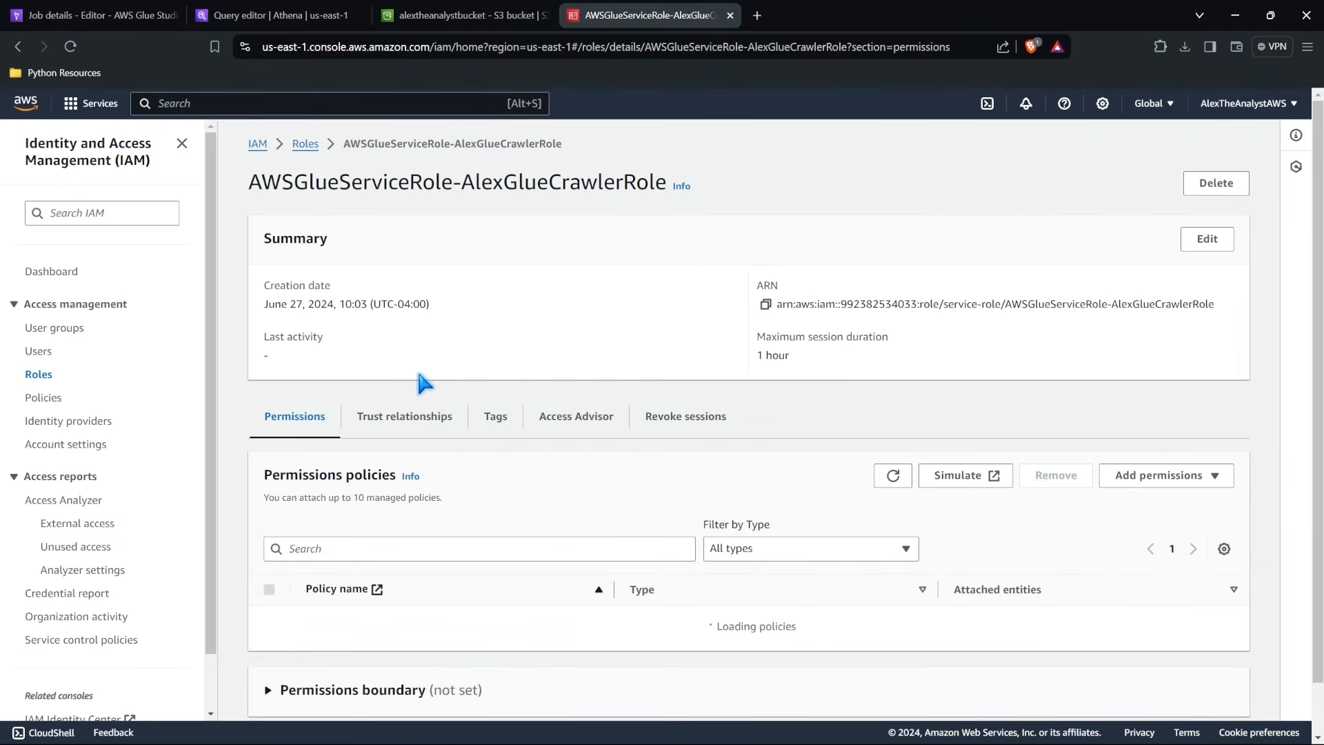
{"action": "scroll", "coordinate": [644, 334], "scroll_direction": "down", "scroll_amount": 2}
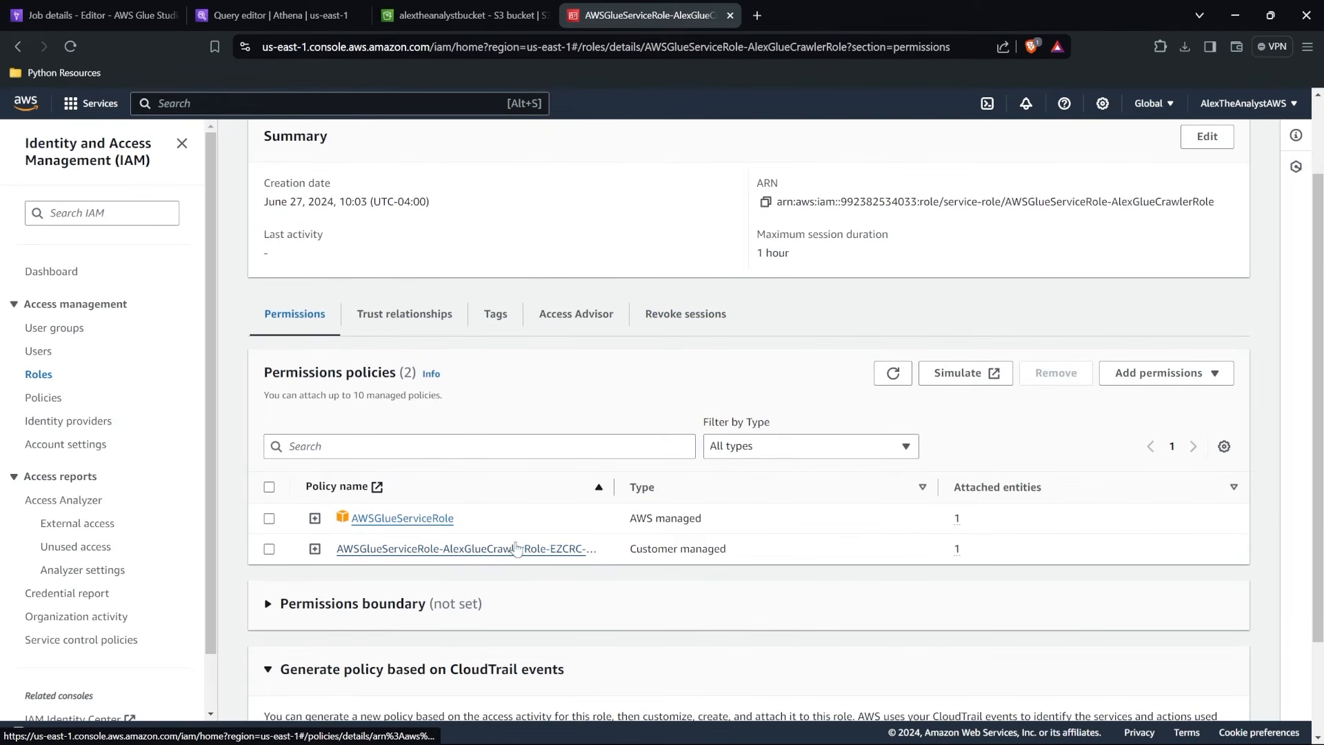
Start attaching policies to the AWSGlueServiceRole-AlexGlueCrawlerRole role and filter the available policies by "admin".
{"action": "left_click", "coordinate": [1153, 381]}
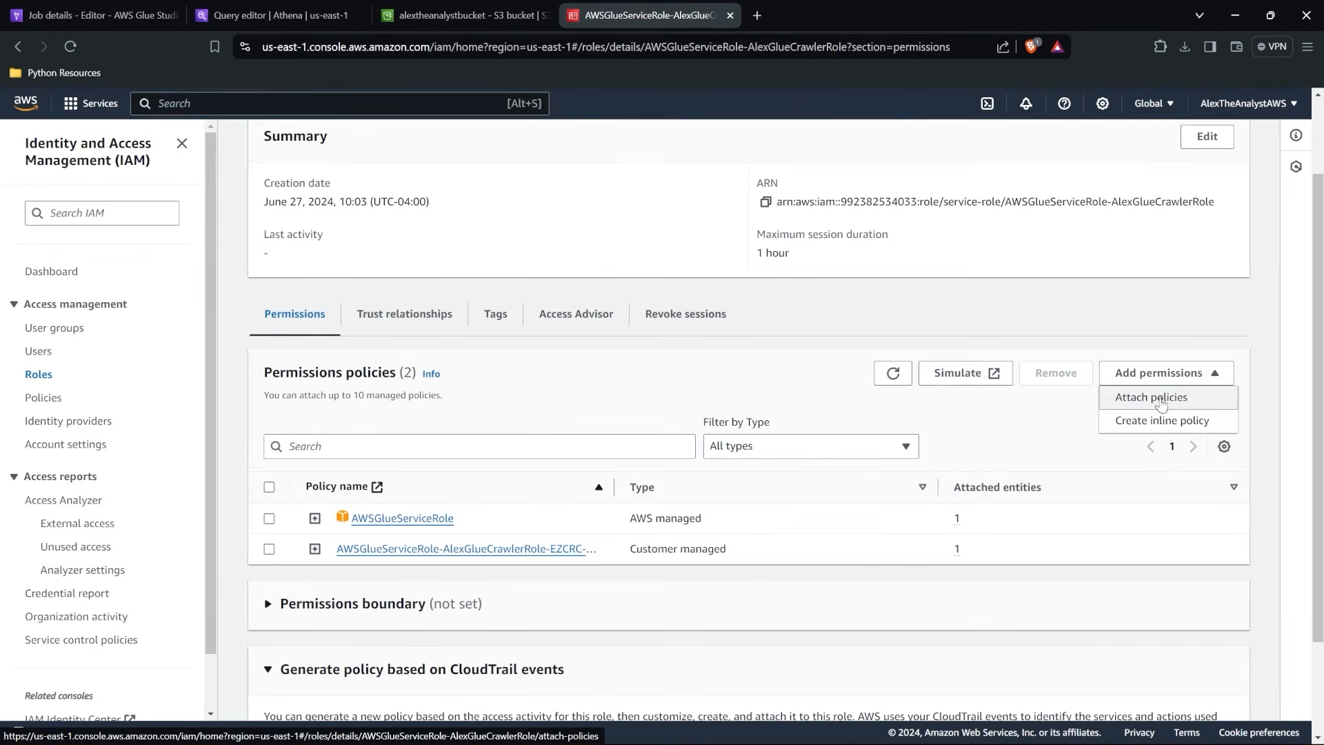
{"action": "left_click", "coordinate": [1169, 400]}
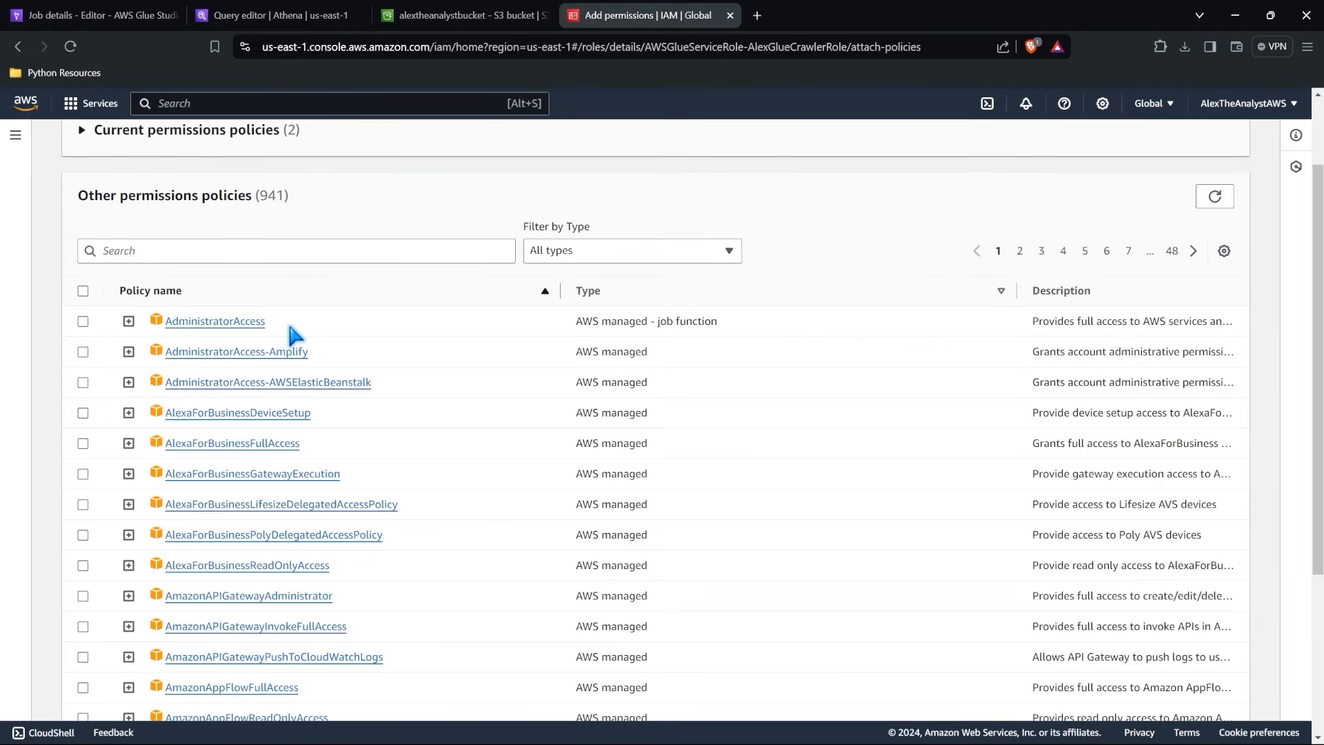
{"action": "left_click", "coordinate": [289, 255]}
{"action": "type", "text": "admin"}
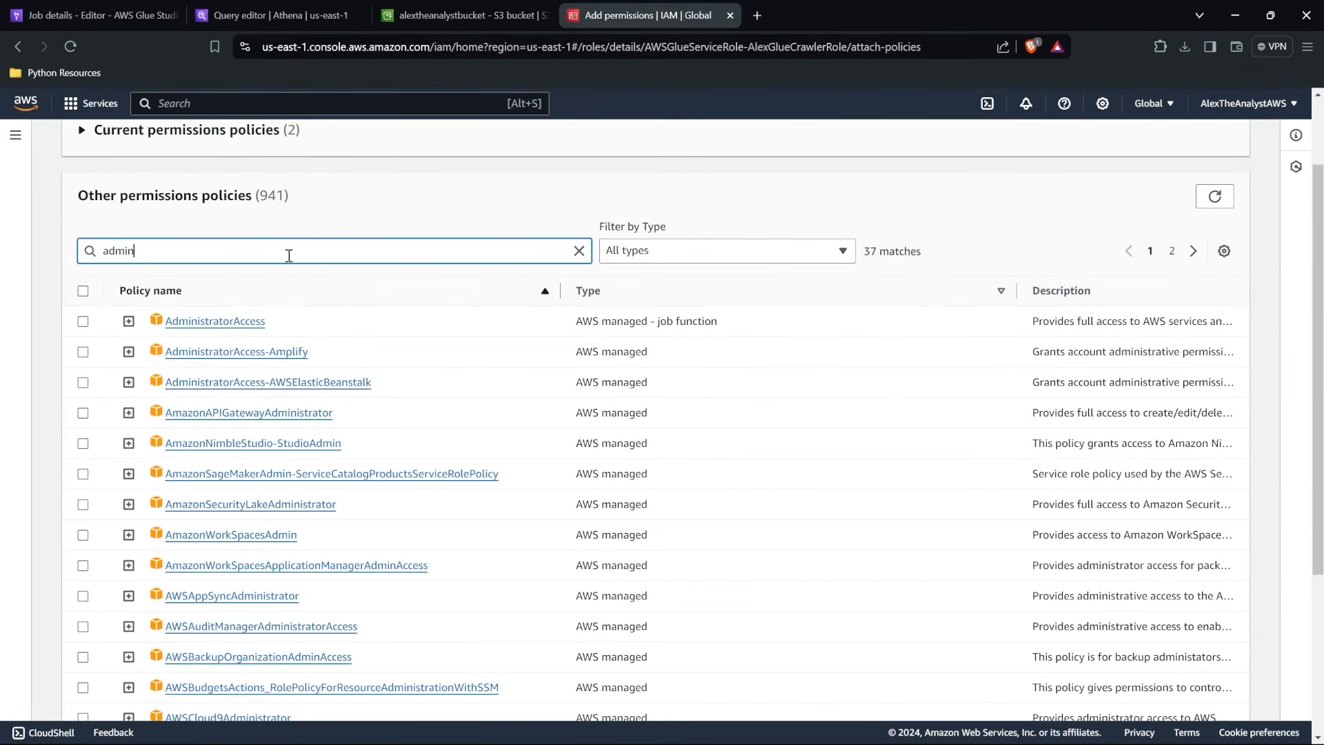
{"action": "scroll", "coordinate": [268, 373], "scroll_direction": "down", "scroll_amount": 4}
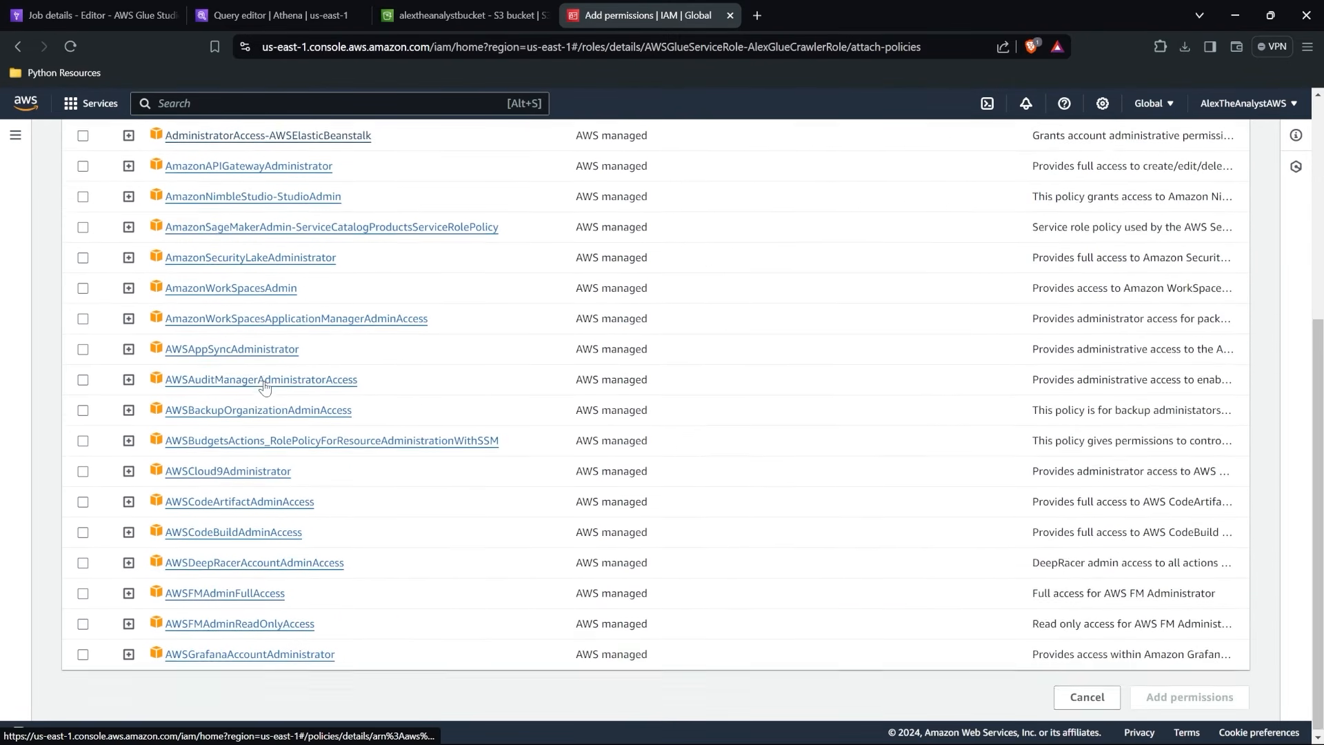
{"action": "scroll", "coordinate": [265, 386], "scroll_direction": "up", "scroll_amount": 4}
{"action": "scroll", "coordinate": [265, 386], "scroll_direction": "down", "scroll_amount": 4}
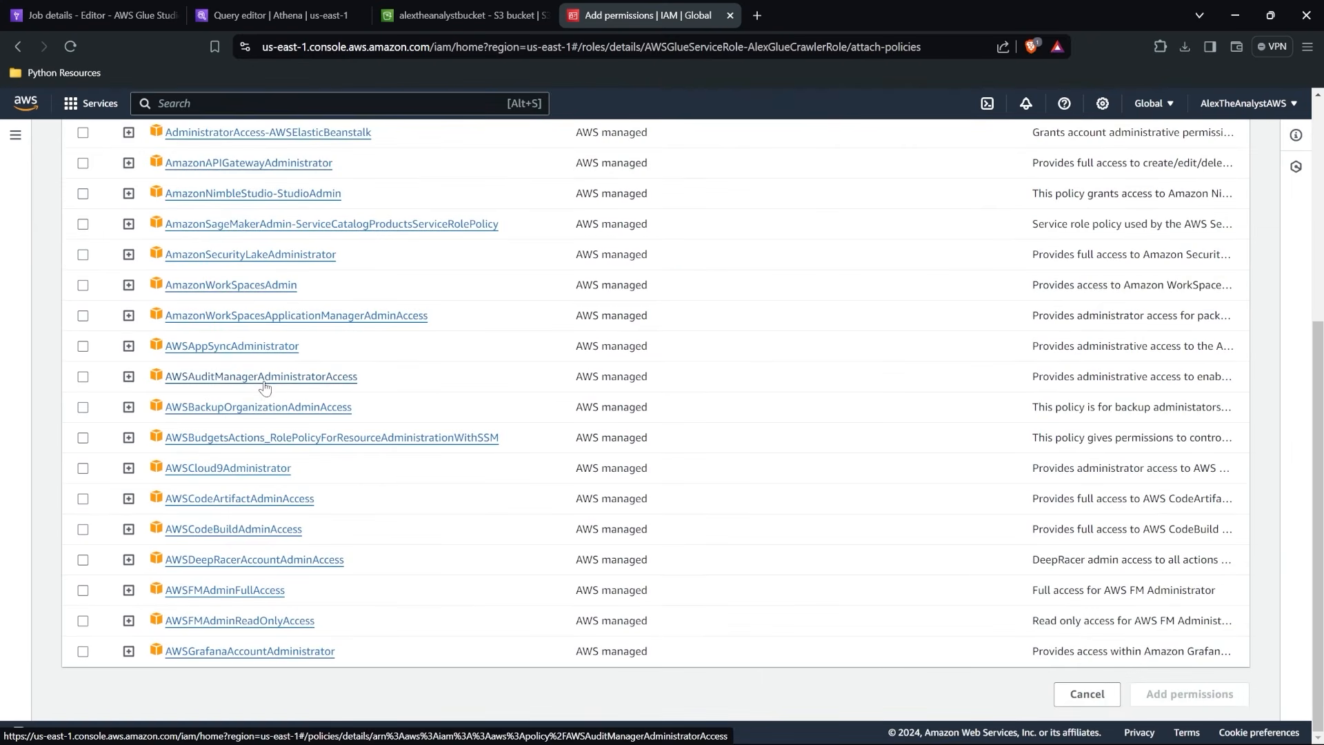
{"action": "scroll", "coordinate": [269, 580], "scroll_direction": "up", "scroll_amount": 4}
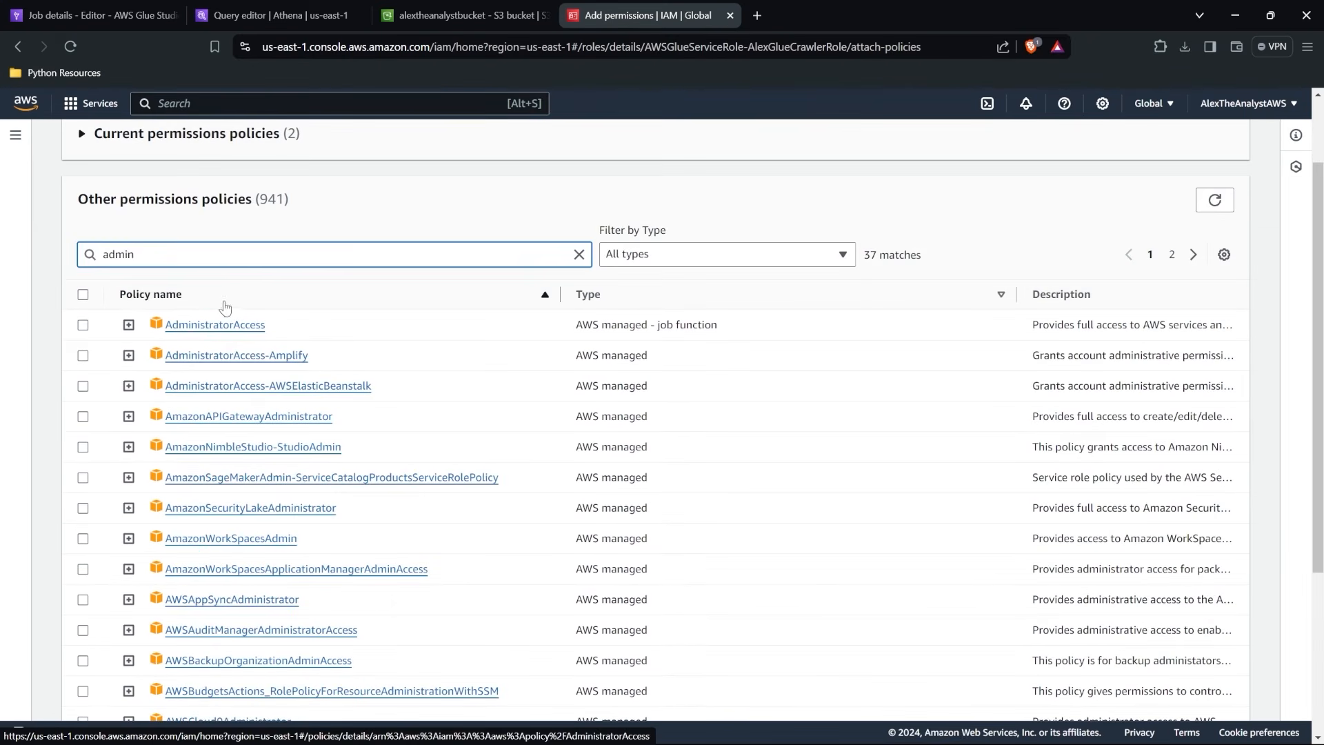
Inspect the AdministratorAccess policy's JSON and attach that policy to the role.
{"action": "left_click", "coordinate": [128, 325]}
{"action": "scroll", "coordinate": [256, 480], "scroll_direction": "down", "scroll_amount": 2}
{"action": "scroll", "coordinate": [256, 481], "scroll_direction": "up", "scroll_amount": 2}
{"action": "left_click", "coordinate": [83, 323]}
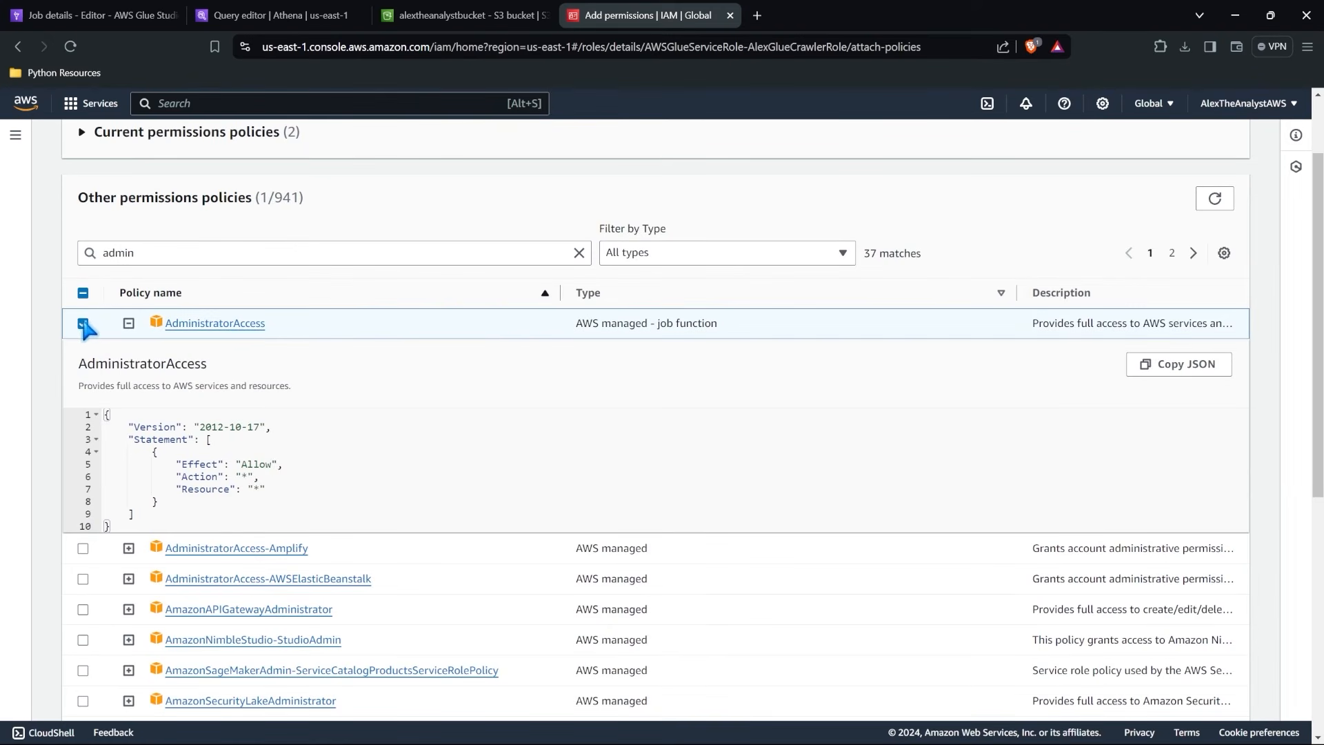
{"action": "left_click", "coordinate": [128, 324]}
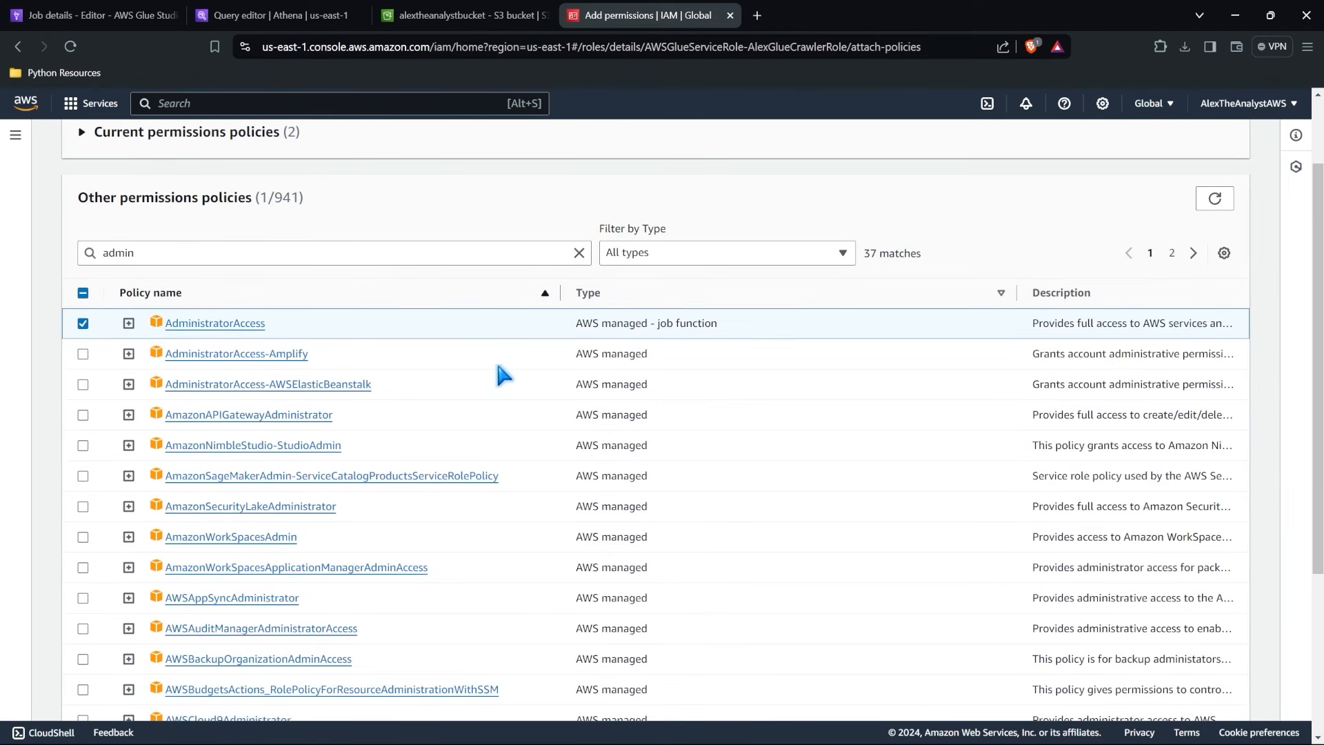
{"action": "scroll", "coordinate": [498, 367], "scroll_direction": "down", "scroll_amount": 5}
{"action": "left_click", "coordinate": [1179, 697]}
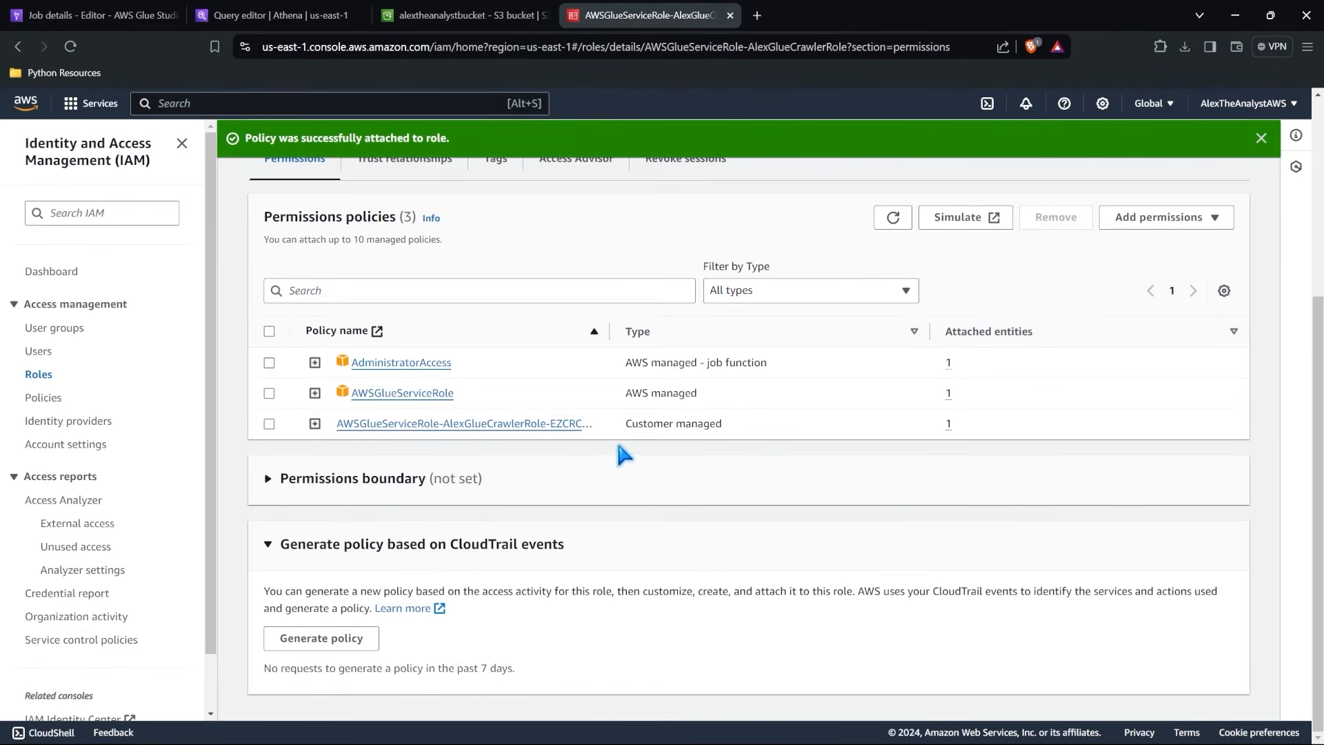
Review the JSON of the role's customer managed S3 policy and its attached policies list.
{"action": "left_click", "coordinate": [315, 423]}
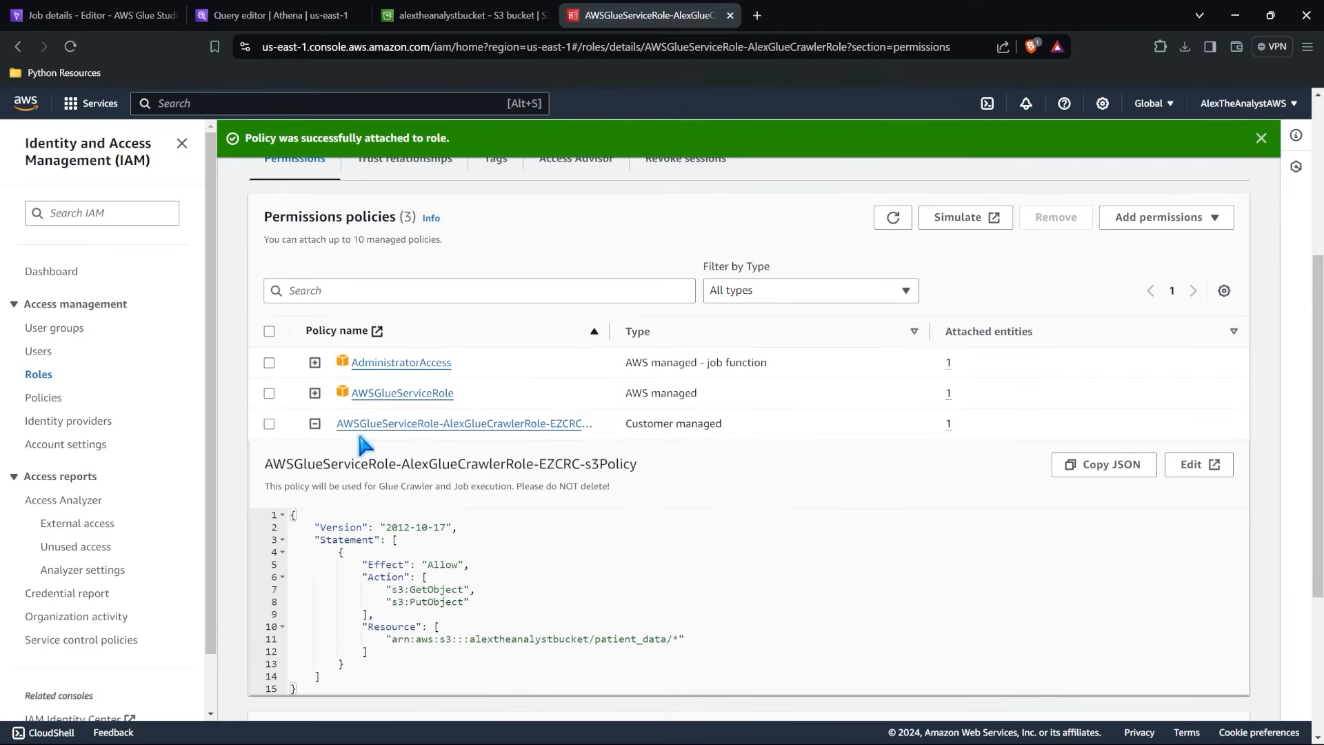
{"action": "left_click", "coordinate": [315, 423]}
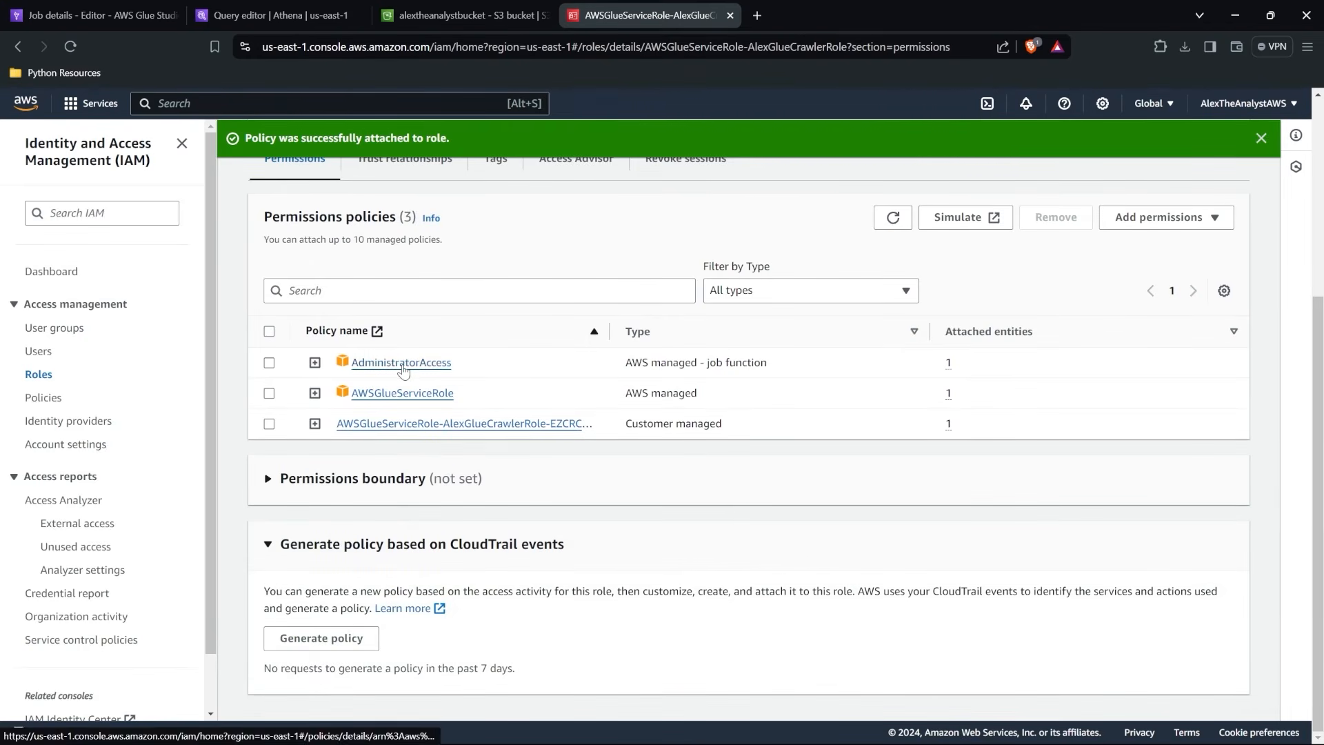
{"action": "scroll", "coordinate": [720, 399], "scroll_direction": "up", "scroll_amount": 4}
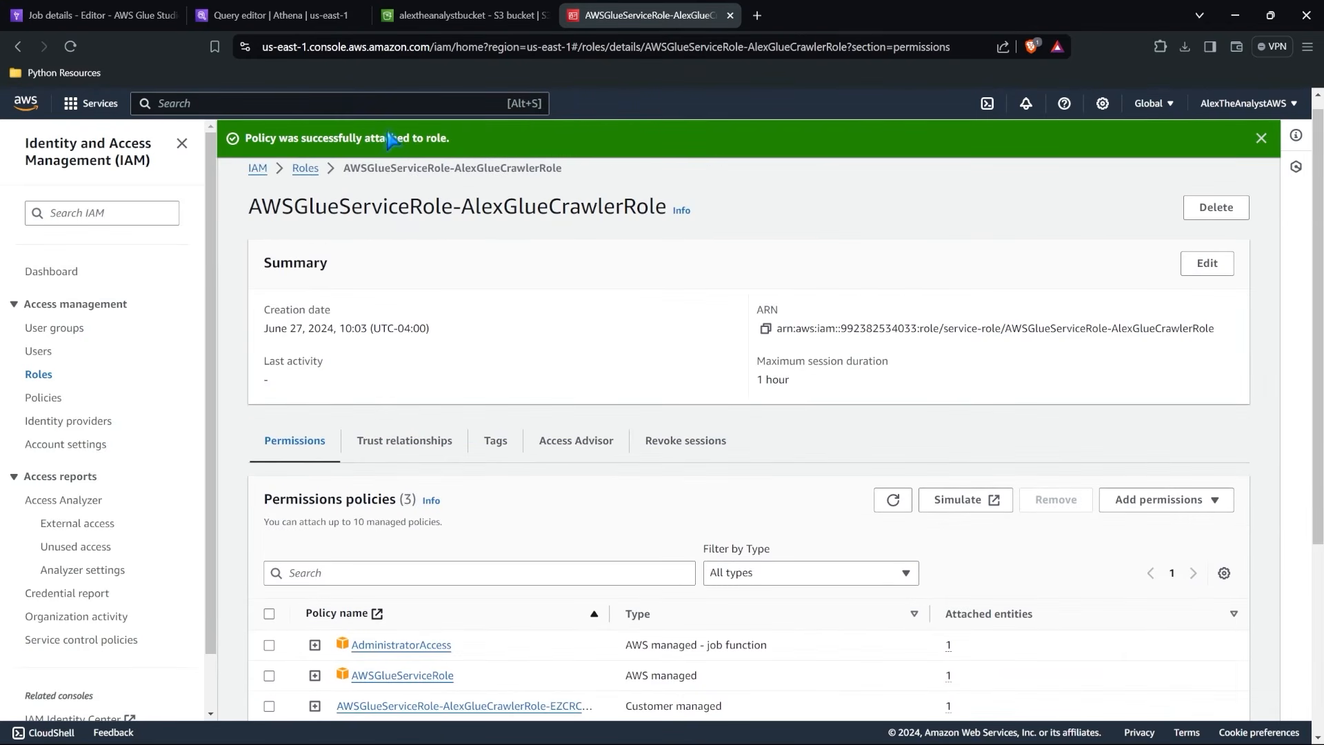
Return to the First ETL job in AWS Glue, run it again from the visual editor, and show its job runs.
{"action": "left_click", "coordinate": [104, 15]}
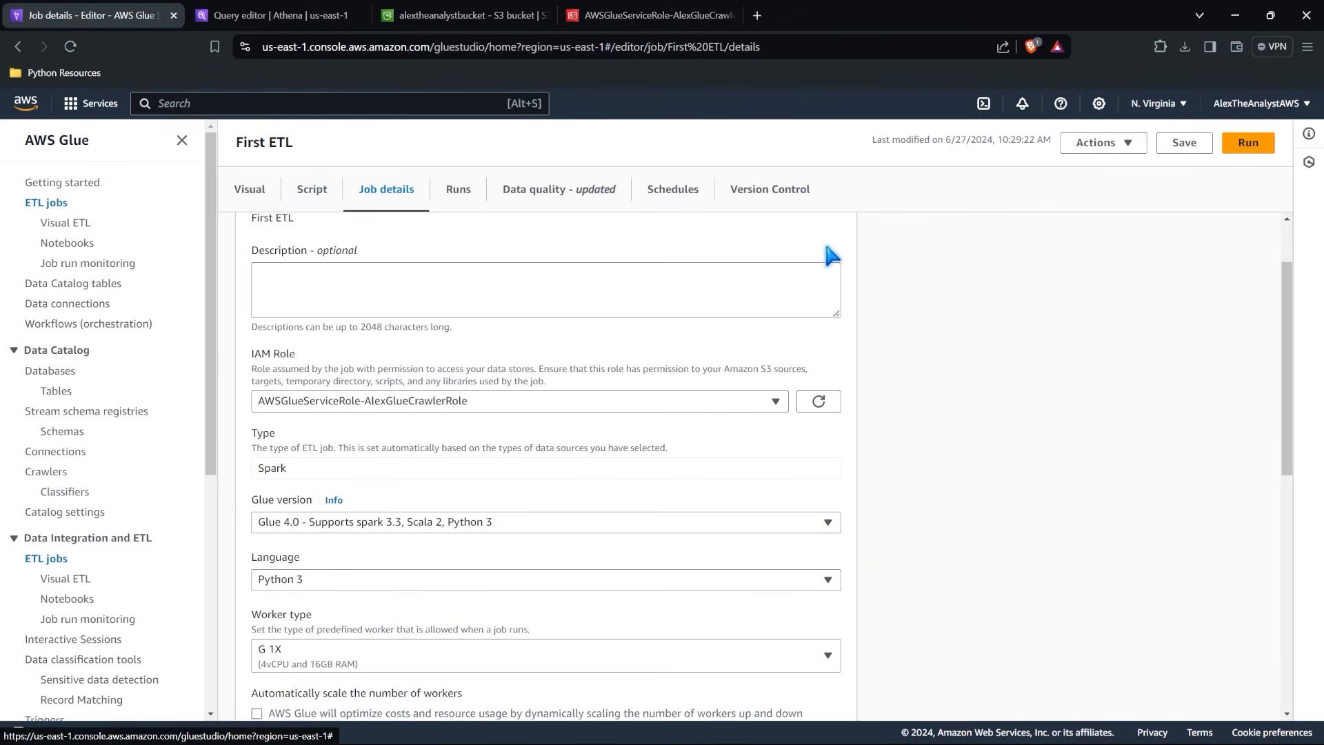
{"action": "scroll", "coordinate": [855, 276], "scroll_direction": "up", "scroll_amount": 2}
{"action": "left_click", "coordinate": [250, 189]}
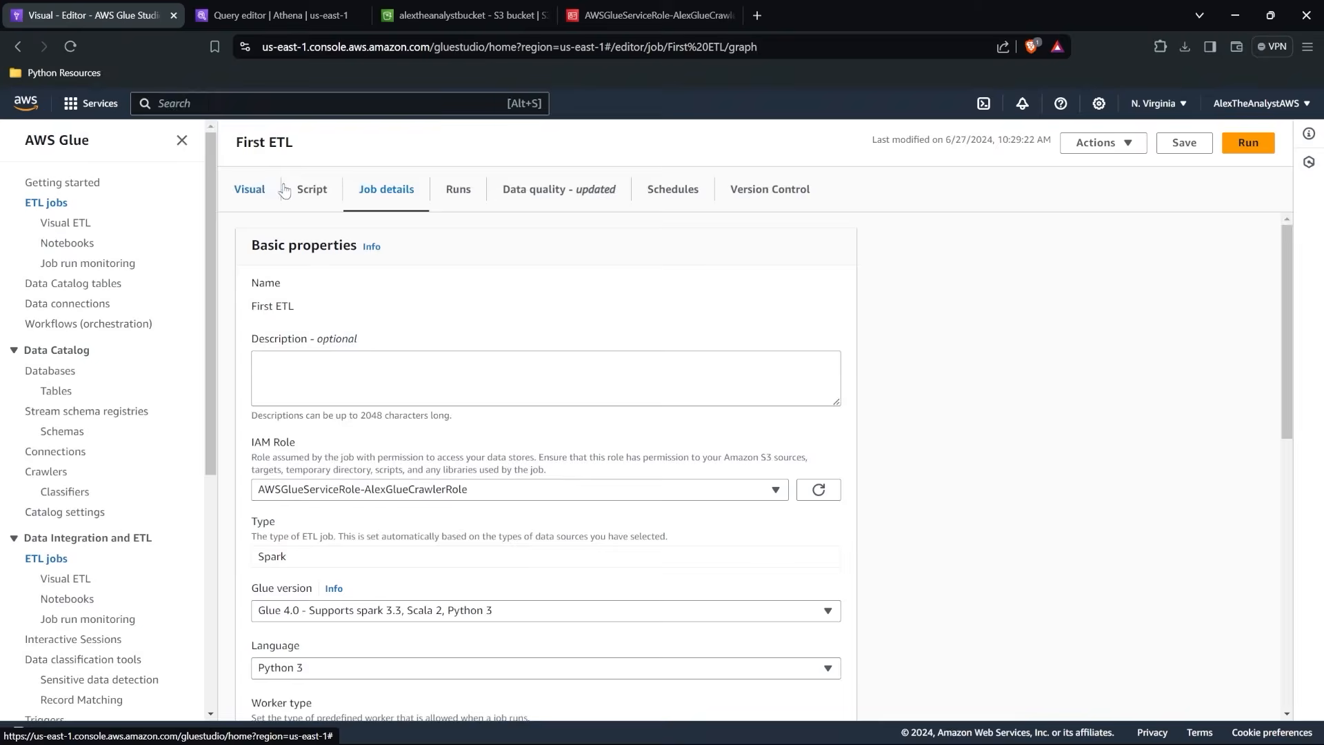
{"action": "left_click", "coordinate": [1251, 152]}
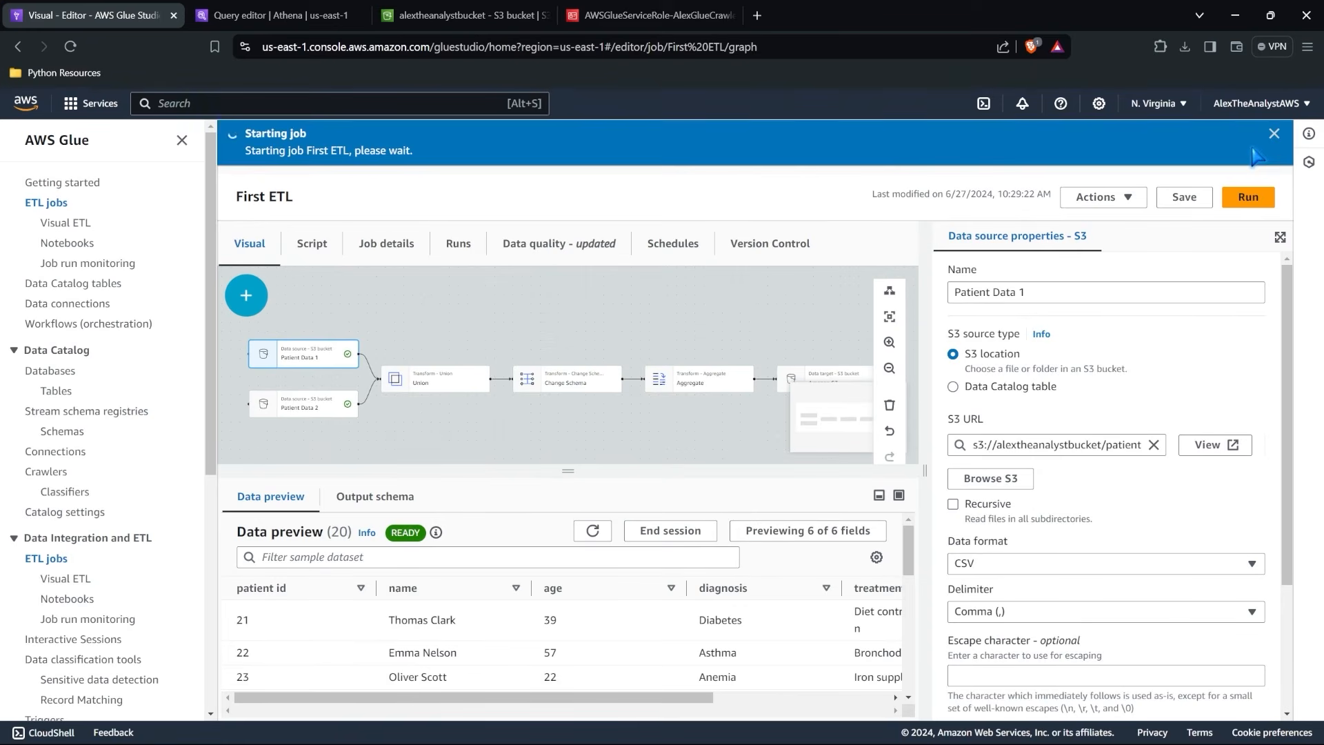
{"action": "left_click", "coordinate": [456, 253]}
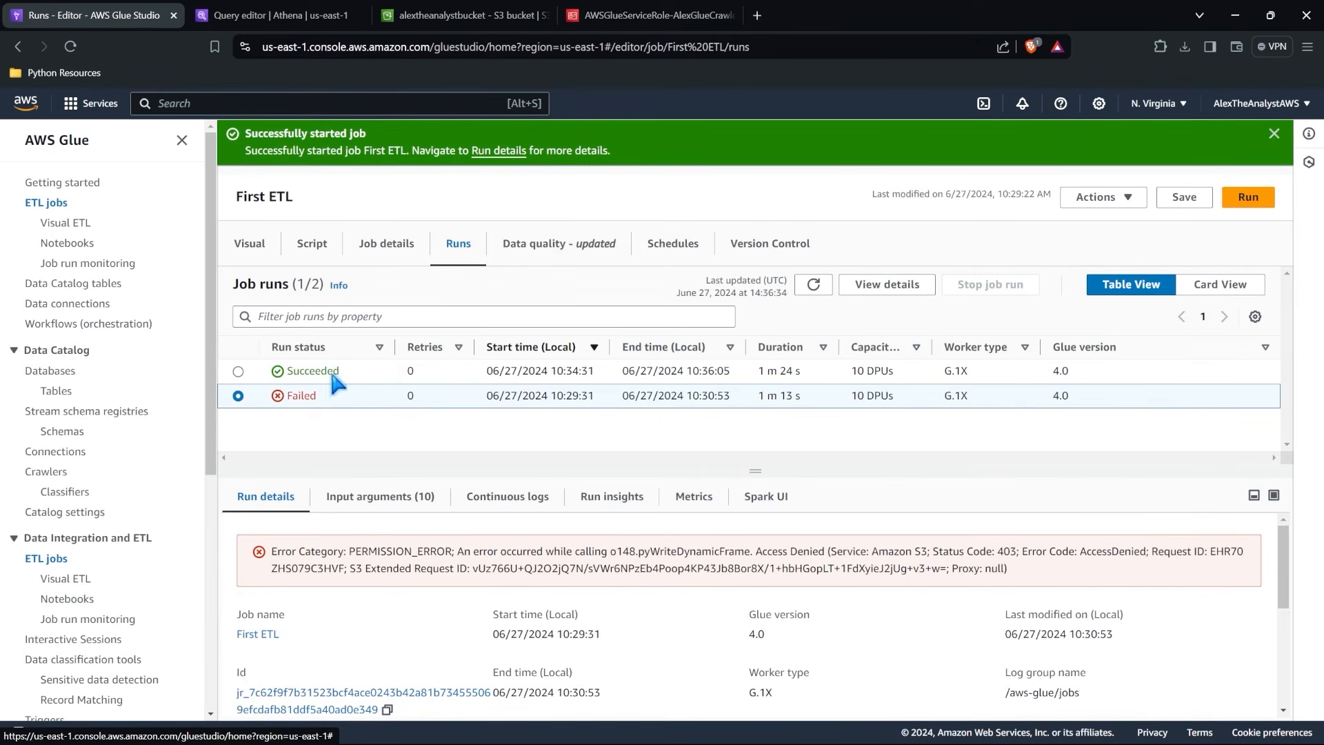
Switch to the Athena query editor, refresh the healthcaredata tables, and preview the etl_patient_data table.
{"action": "left_click", "coordinate": [293, 25]}
{"action": "left_click", "coordinate": [285, 211]}
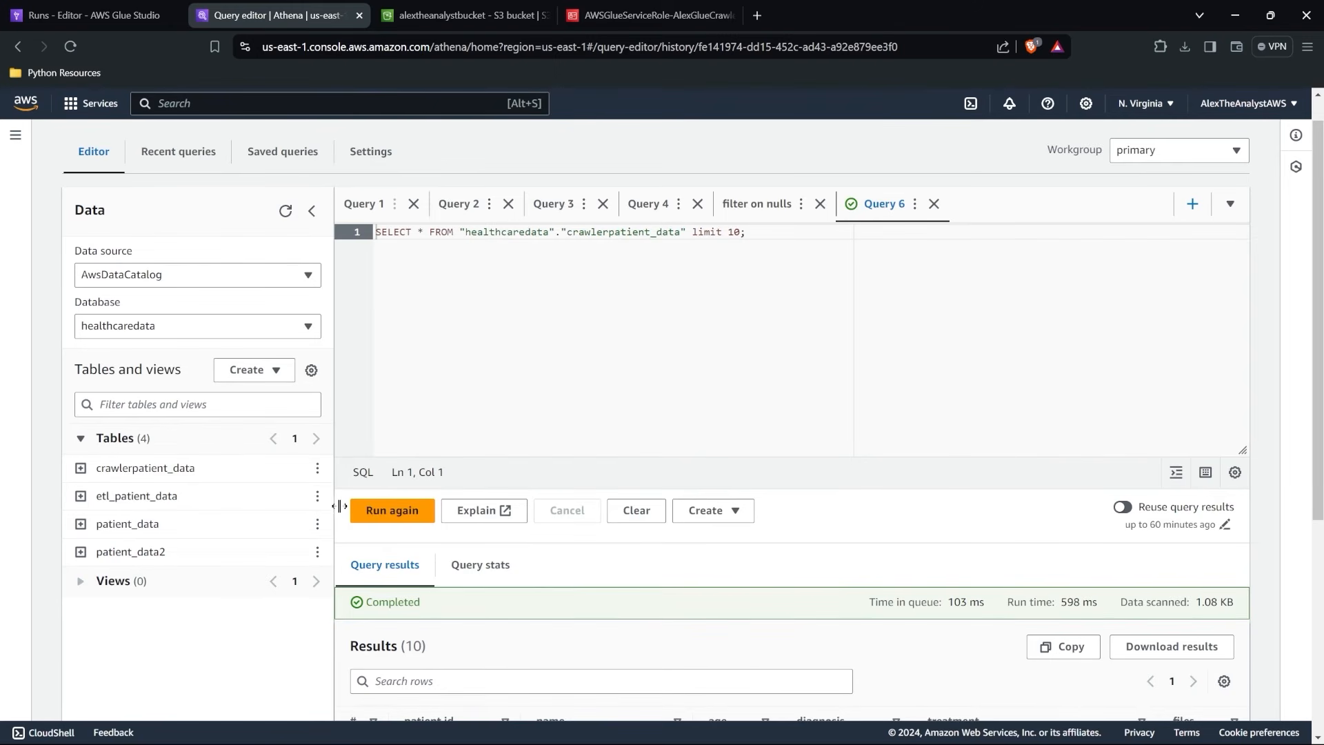
{"action": "left_click", "coordinate": [317, 496]}
{"action": "left_click", "coordinate": [393, 284]}
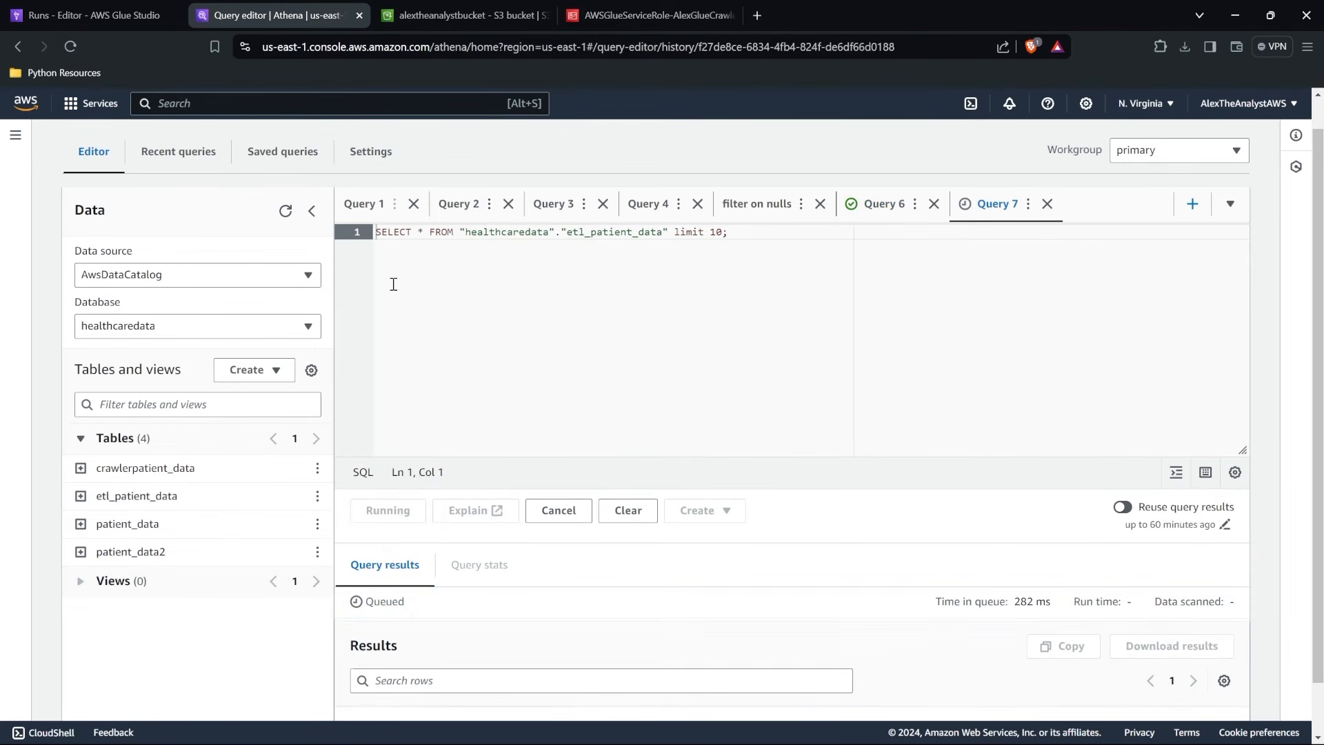
{"action": "scroll", "coordinate": [535, 340], "scroll_direction": "down", "scroll_amount": 5}
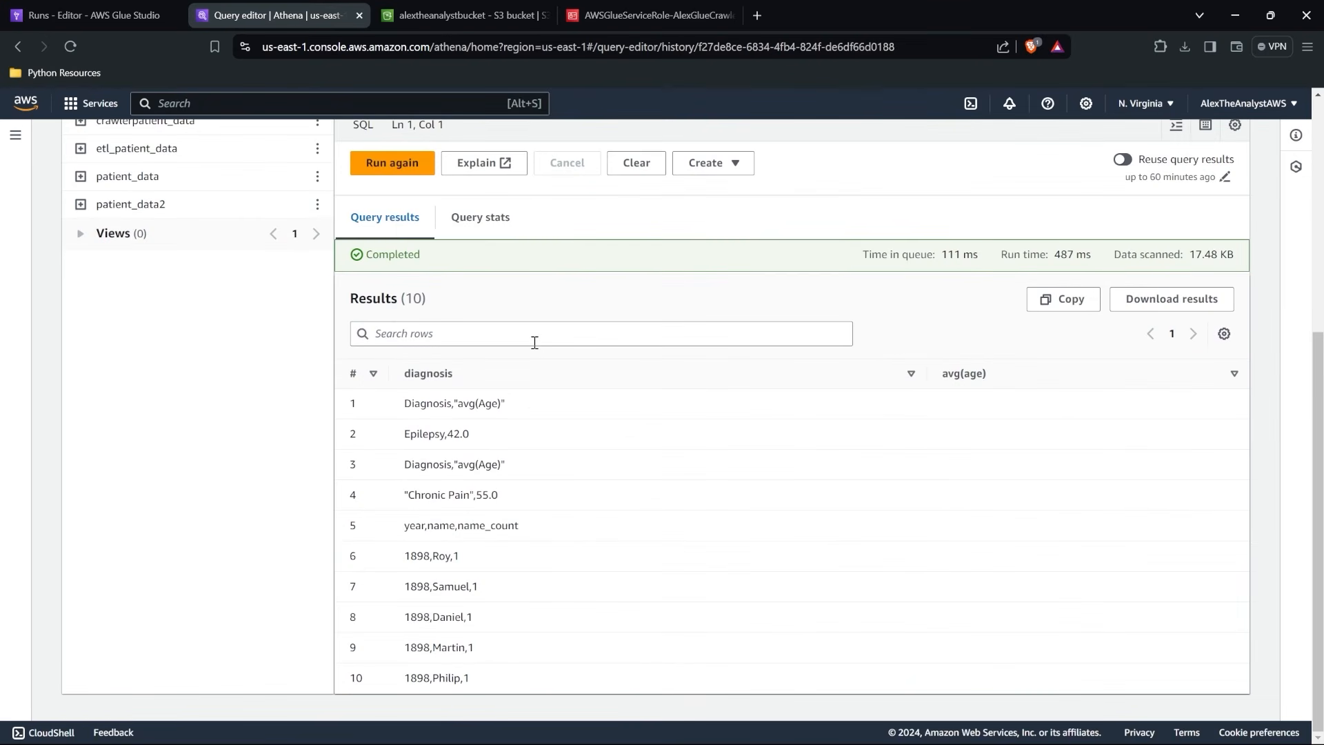
Examine the etl_patient_data query and its result rows, briefly checking back on the Glue job runs.
{"action": "scroll", "coordinate": [479, 362], "scroll_direction": "up", "scroll_amount": 2}
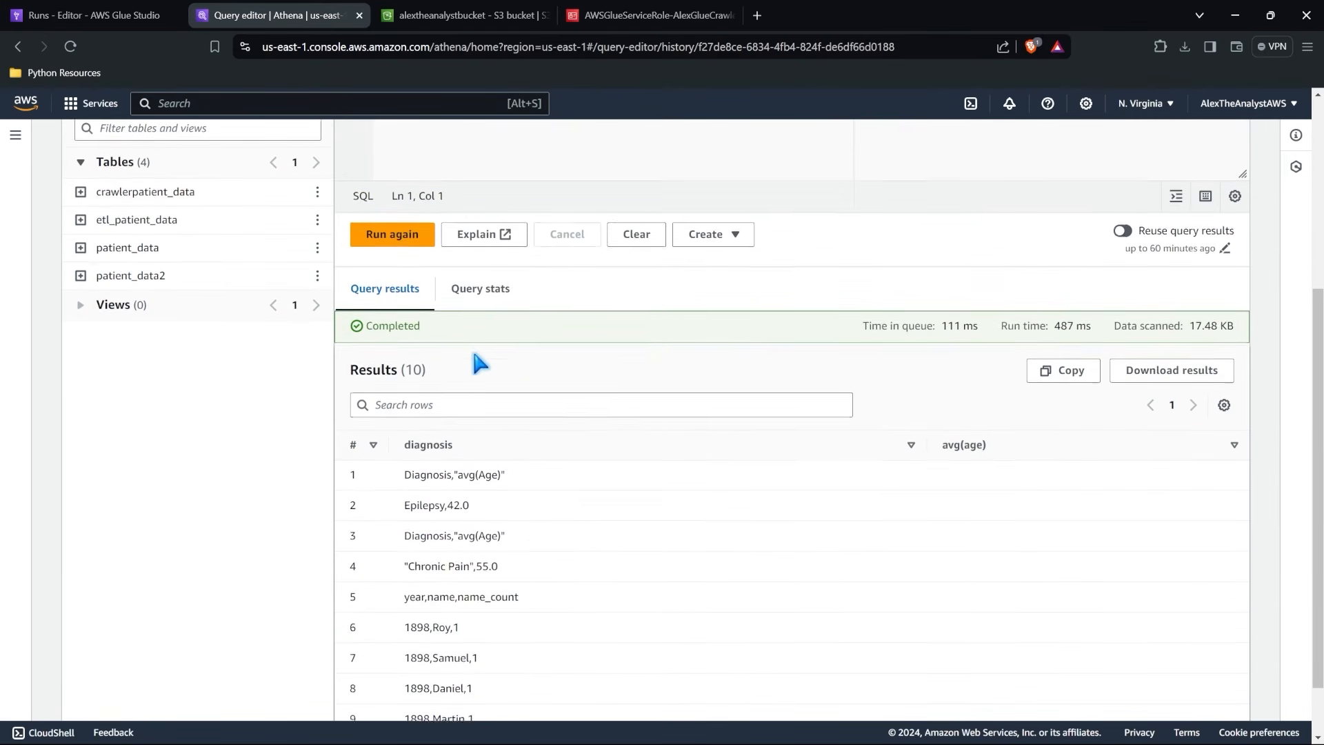
{"action": "scroll", "coordinate": [476, 359], "scroll_direction": "up", "scroll_amount": 1}
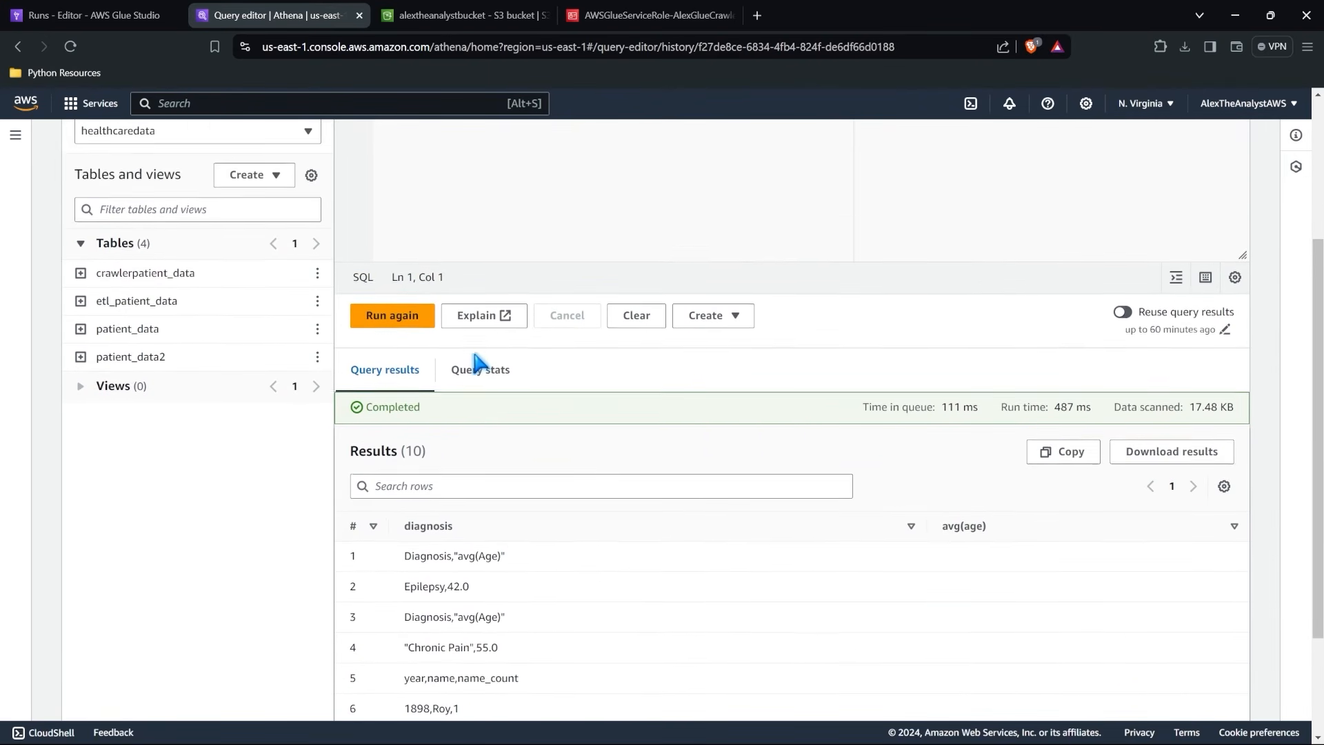
{"action": "scroll", "coordinate": [319, 313], "scroll_direction": "up", "scroll_amount": 3}
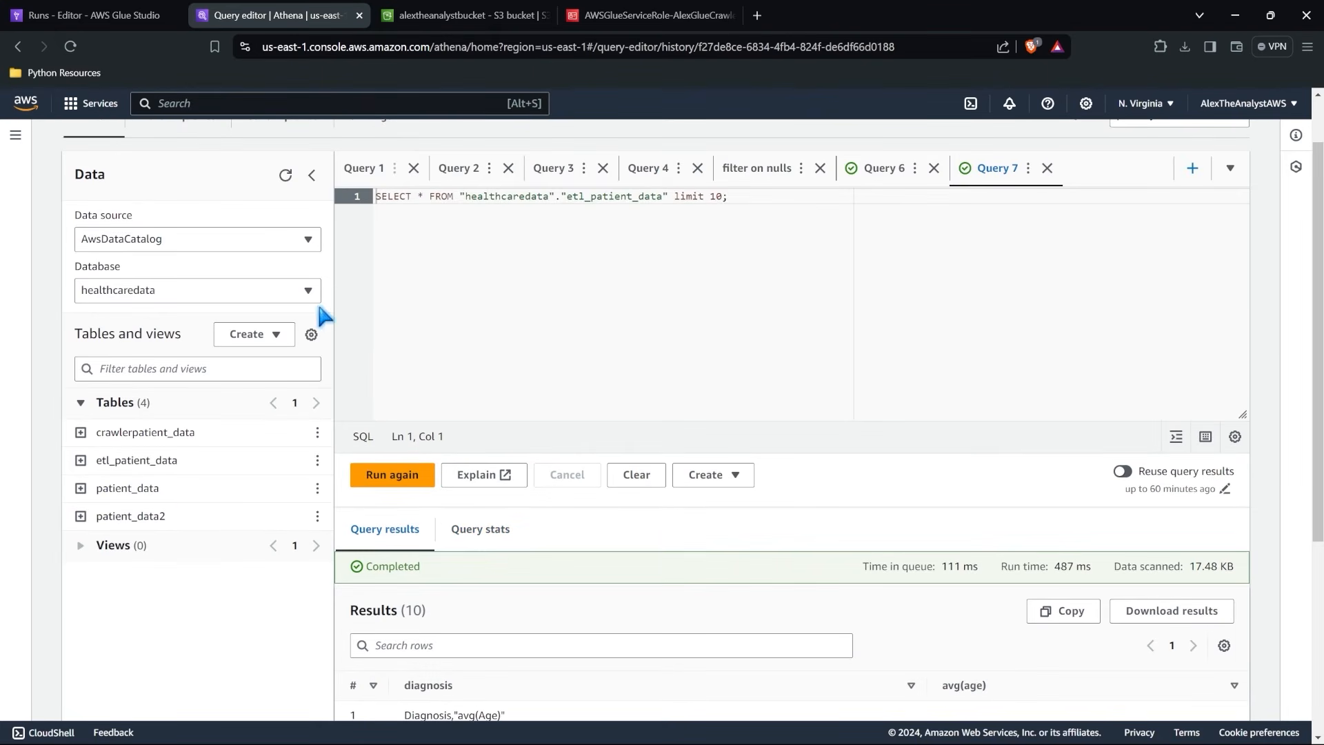
{"action": "scroll", "coordinate": [466, 304], "scroll_direction": "up", "scroll_amount": 1}
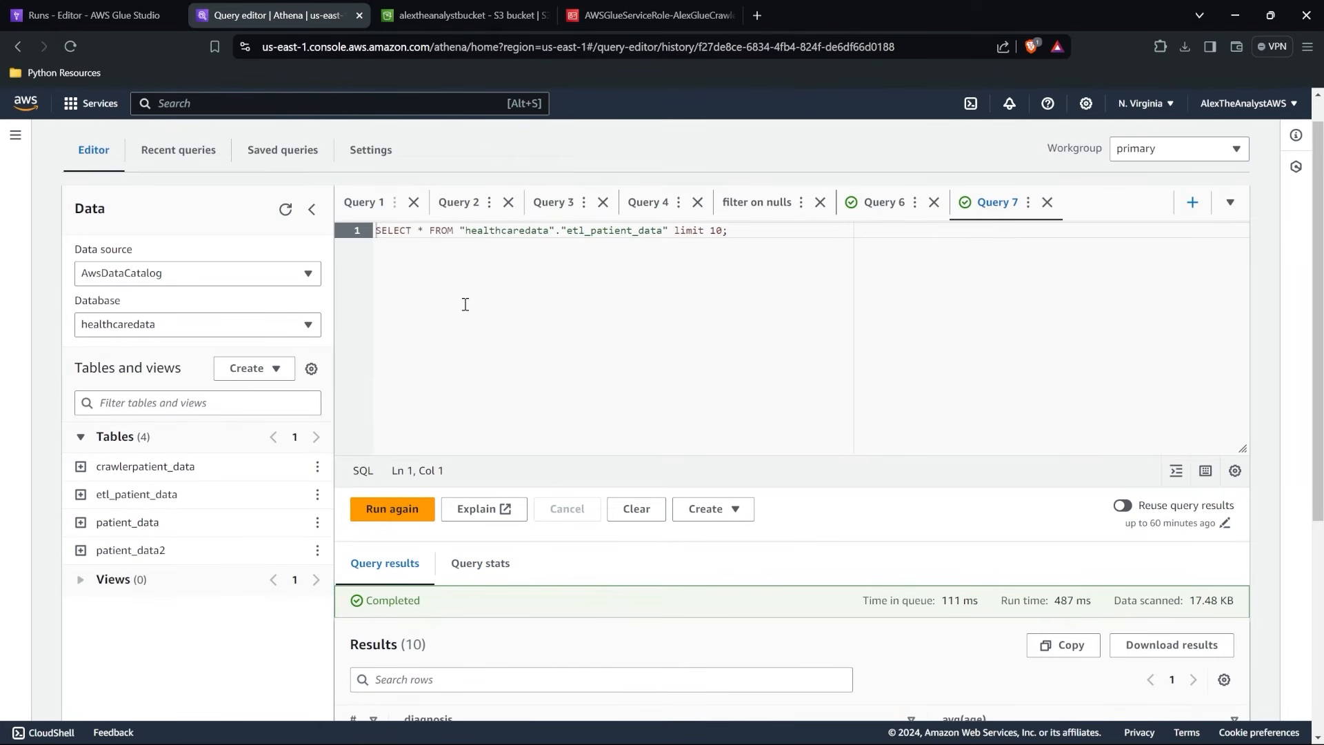
{"action": "left_click", "coordinate": [112, 10]}
{"action": "left_click", "coordinate": [259, 15]}
{"action": "scroll", "coordinate": [445, 556], "scroll_direction": "down", "scroll_amount": 5}
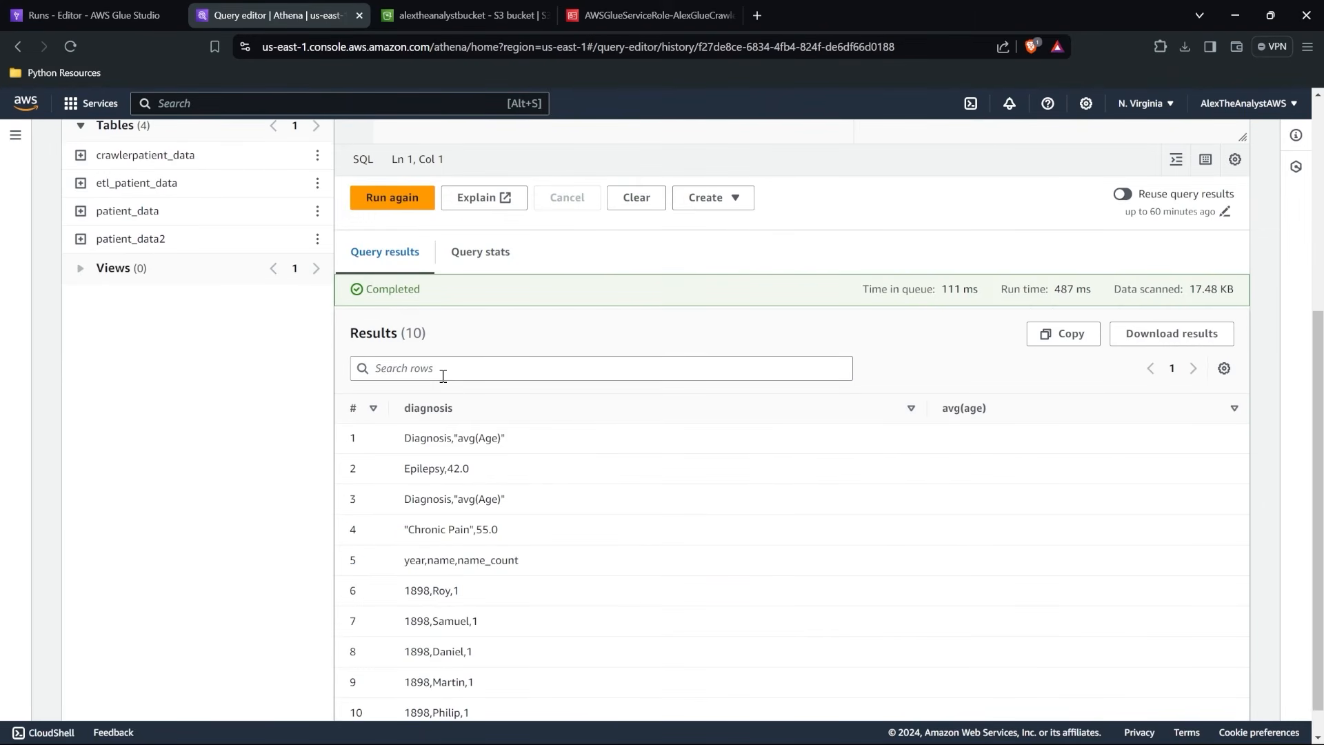
{"action": "scroll", "coordinate": [449, 589], "scroll_direction": "up", "scroll_amount": 5}
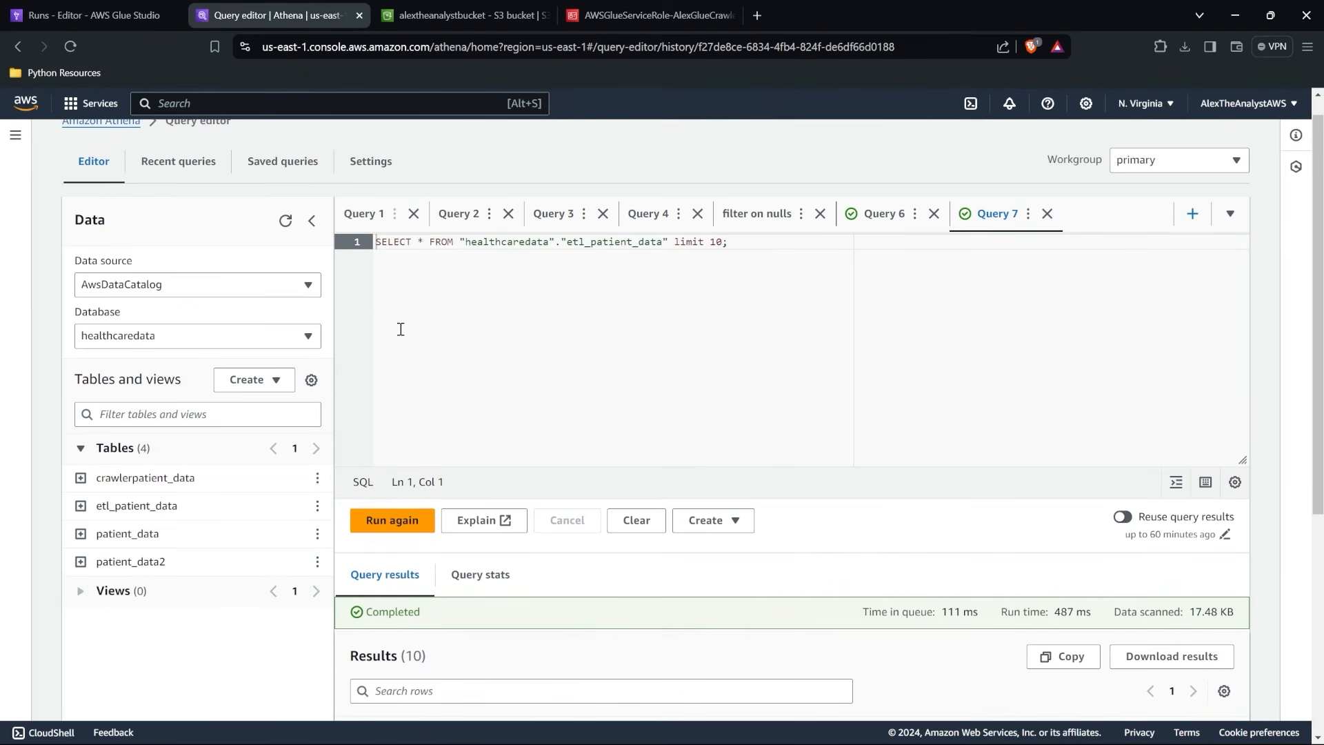
Switch to the alextheanalystbucket bucket in S3, refresh its objects, and examine the run part files and their sizes.
{"action": "left_click", "coordinate": [491, 13]}
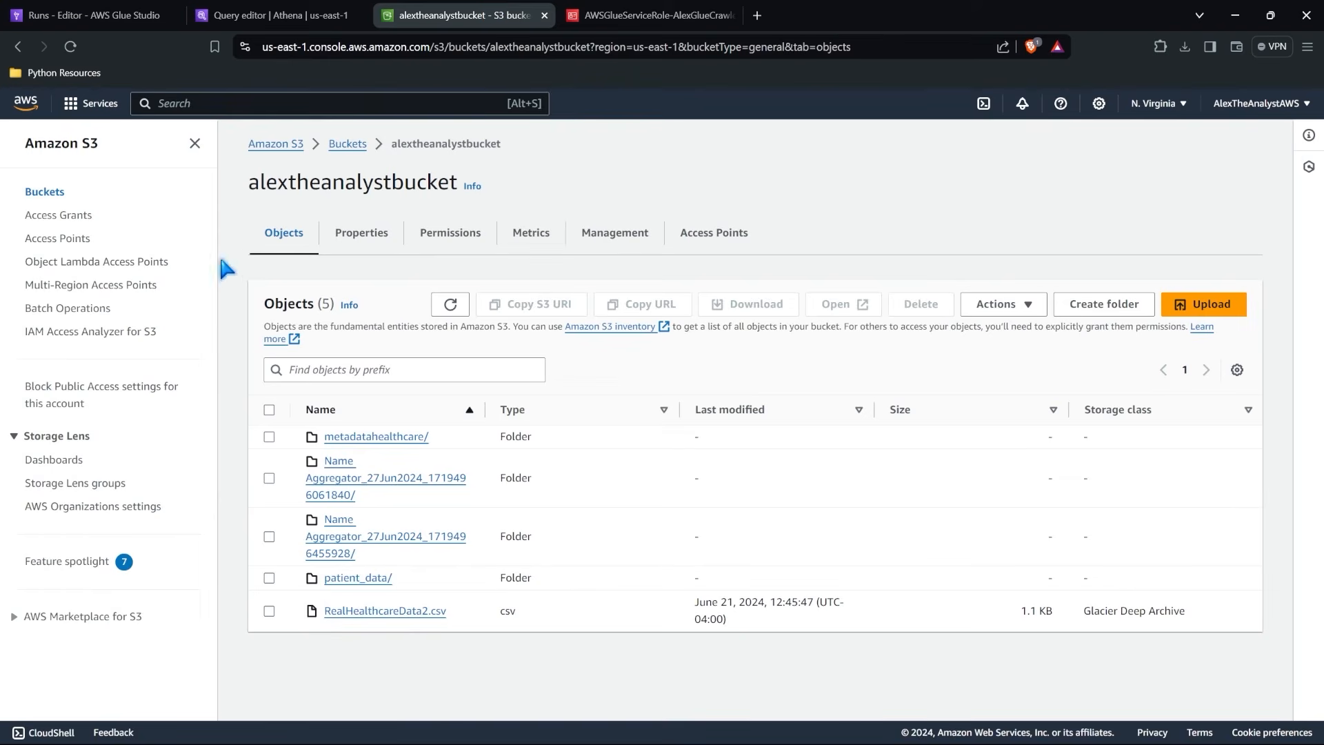
{"action": "left_click", "coordinate": [445, 308]}
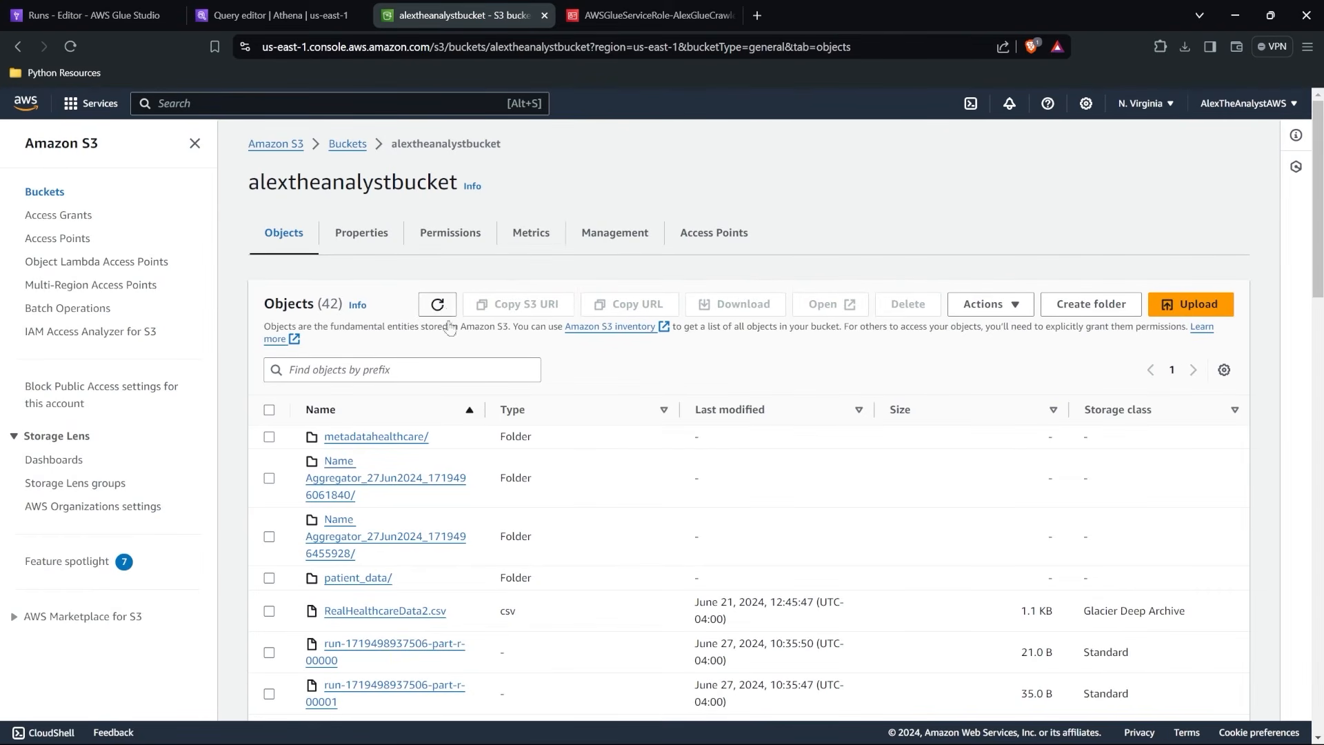
{"action": "scroll", "coordinate": [524, 455], "scroll_direction": "down", "scroll_amount": 2}
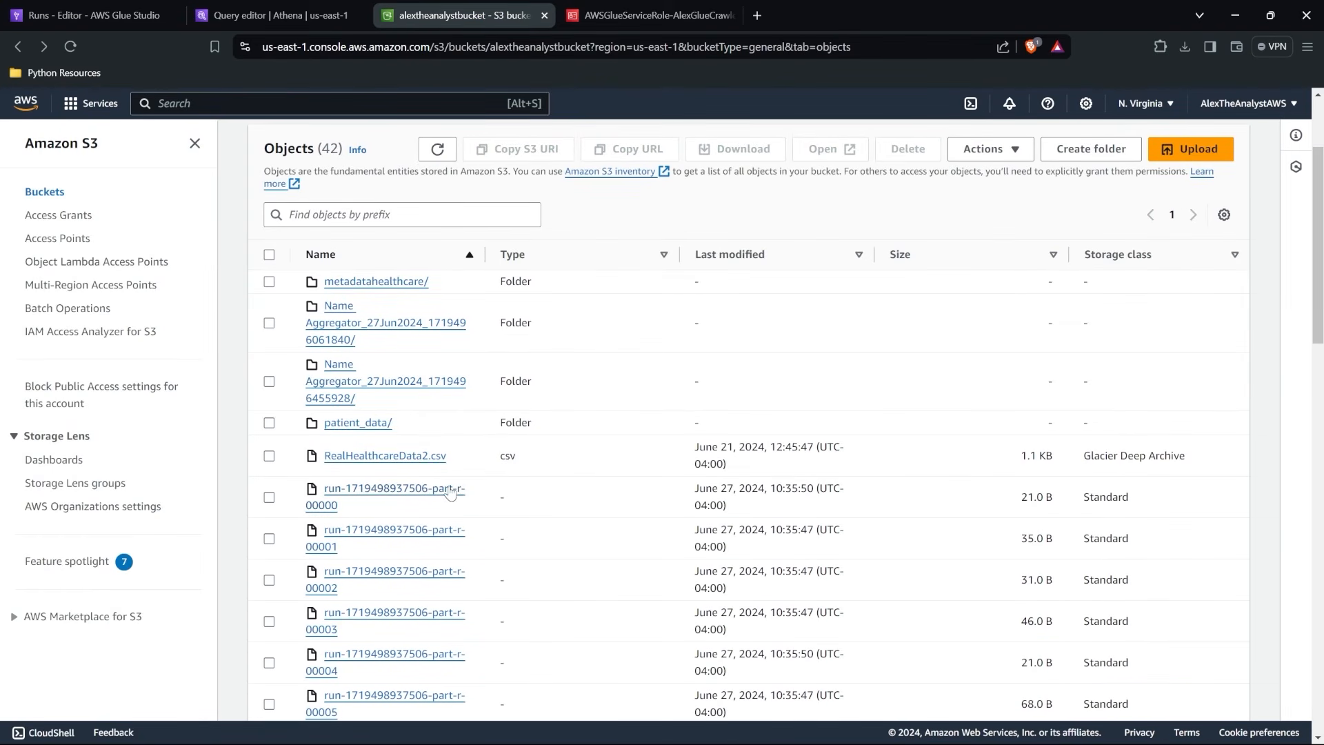
{"action": "scroll", "coordinate": [518, 544], "scroll_direction": "down", "scroll_amount": 2}
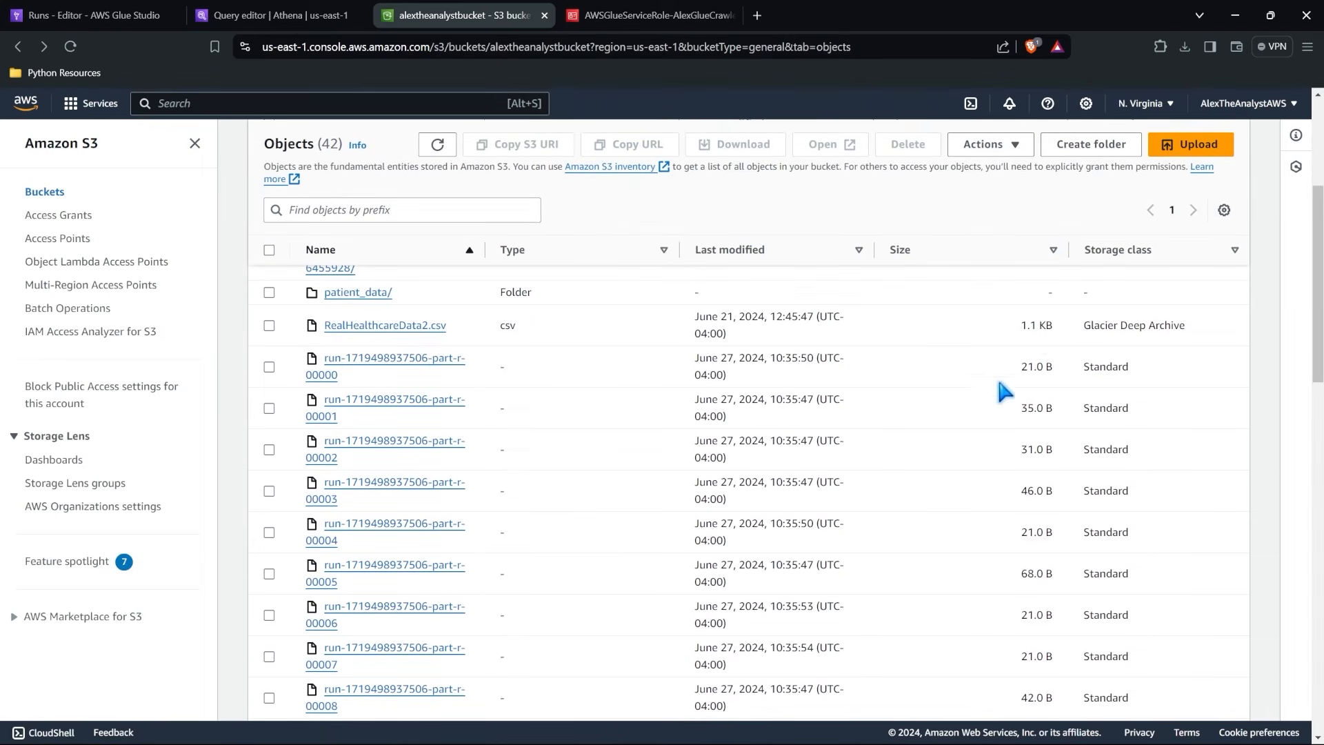
{"action": "left_click_drag", "start_coordinate": [1052, 372], "coordinate": [1017, 372]}
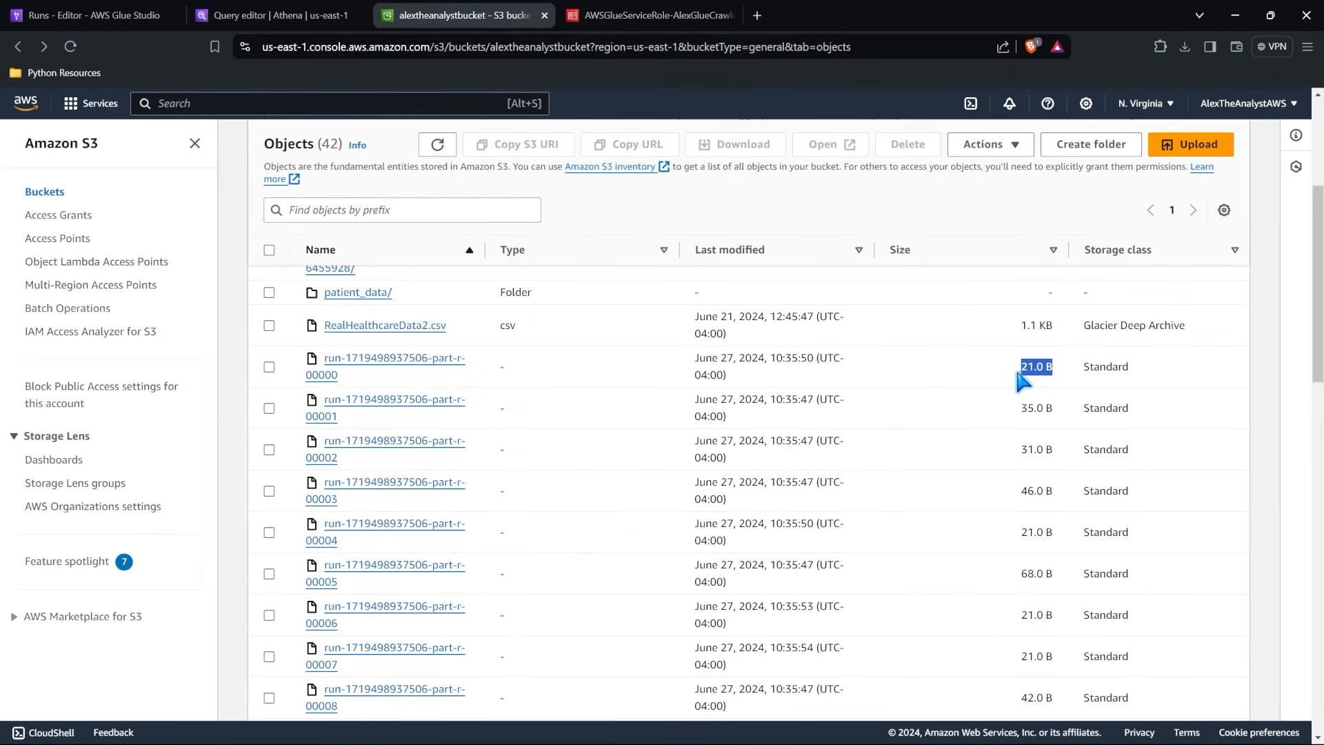
{"action": "left_click", "coordinate": [586, 371]}
{"action": "scroll", "coordinate": [582, 374], "scroll_direction": "down", "scroll_amount": 5}
{"action": "scroll", "coordinate": [581, 374], "scroll_direction": "down", "scroll_amount": 10}
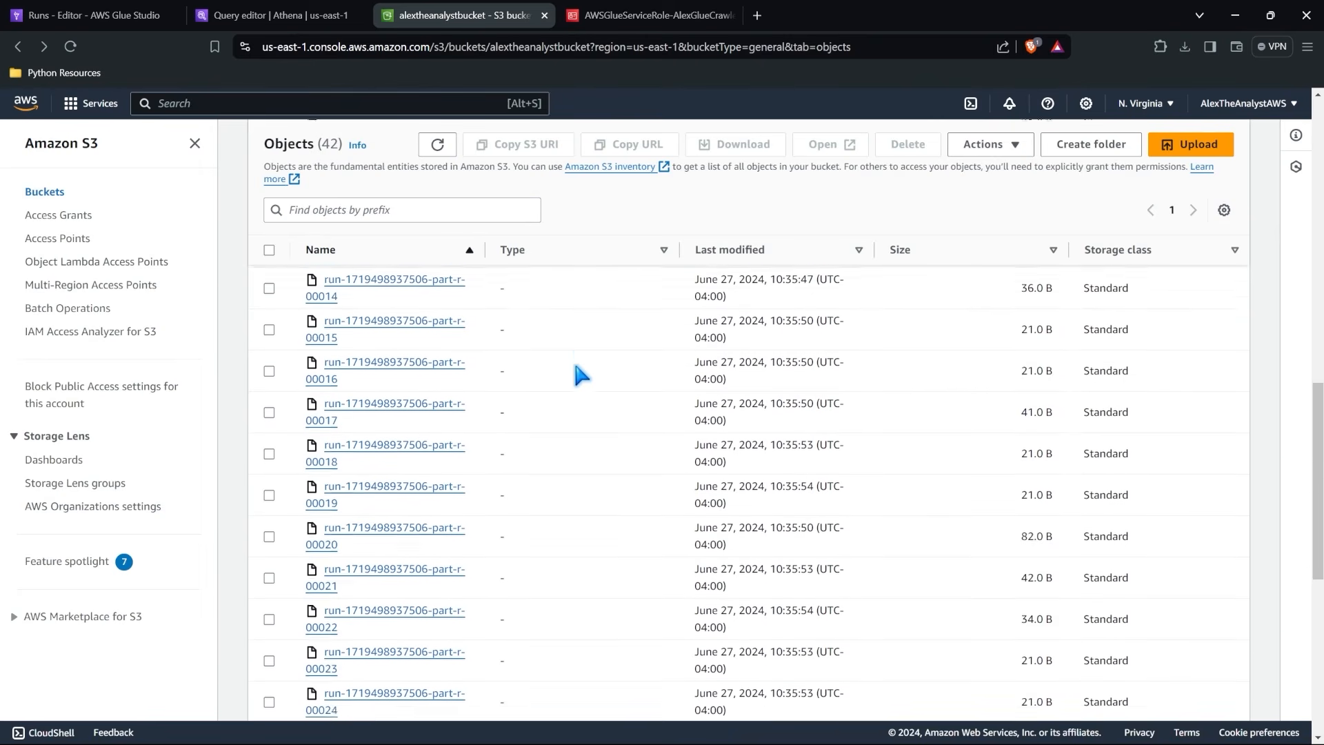
Open the bucket's Unsaved folder and drill down through 2024 and 06 into the 27 subfolder.
{"action": "left_click", "coordinate": [365, 689]}
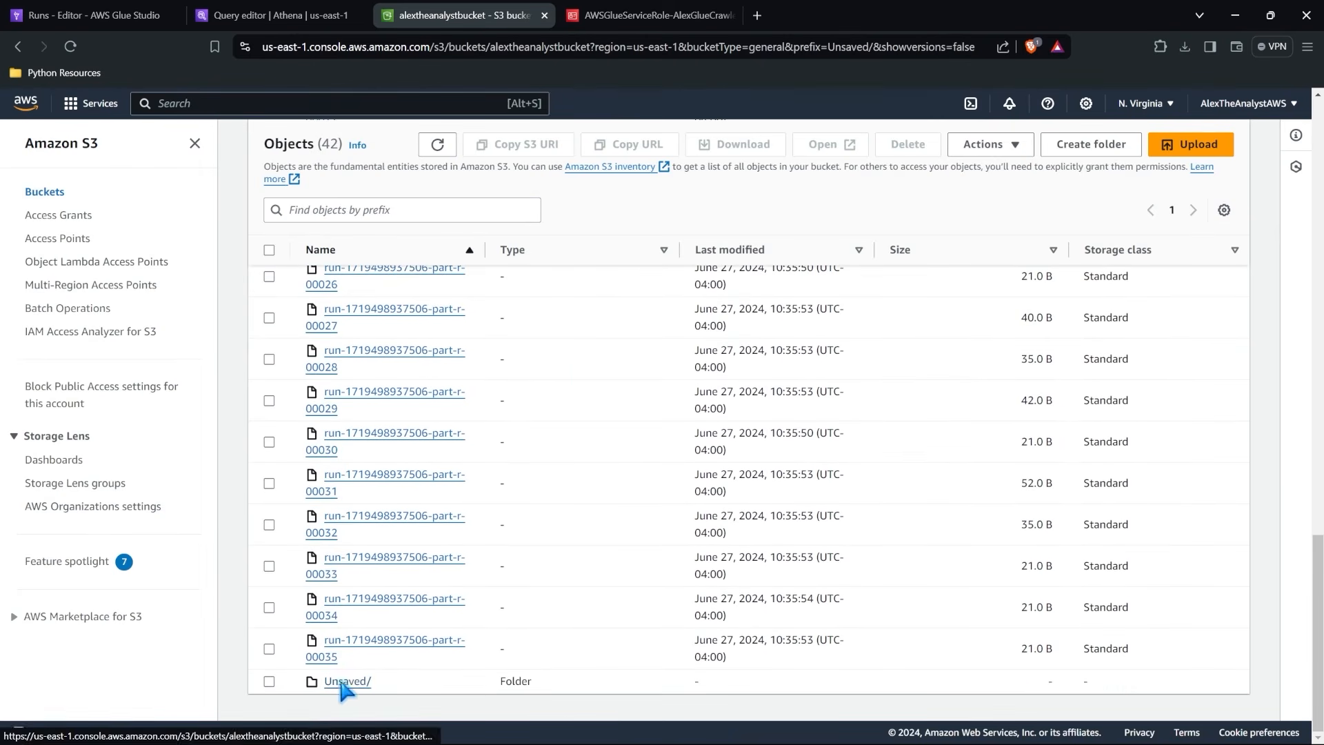
{"action": "left_click", "coordinate": [339, 441]}
{"action": "left_click", "coordinate": [337, 439]}
{"action": "left_click", "coordinate": [336, 438]}
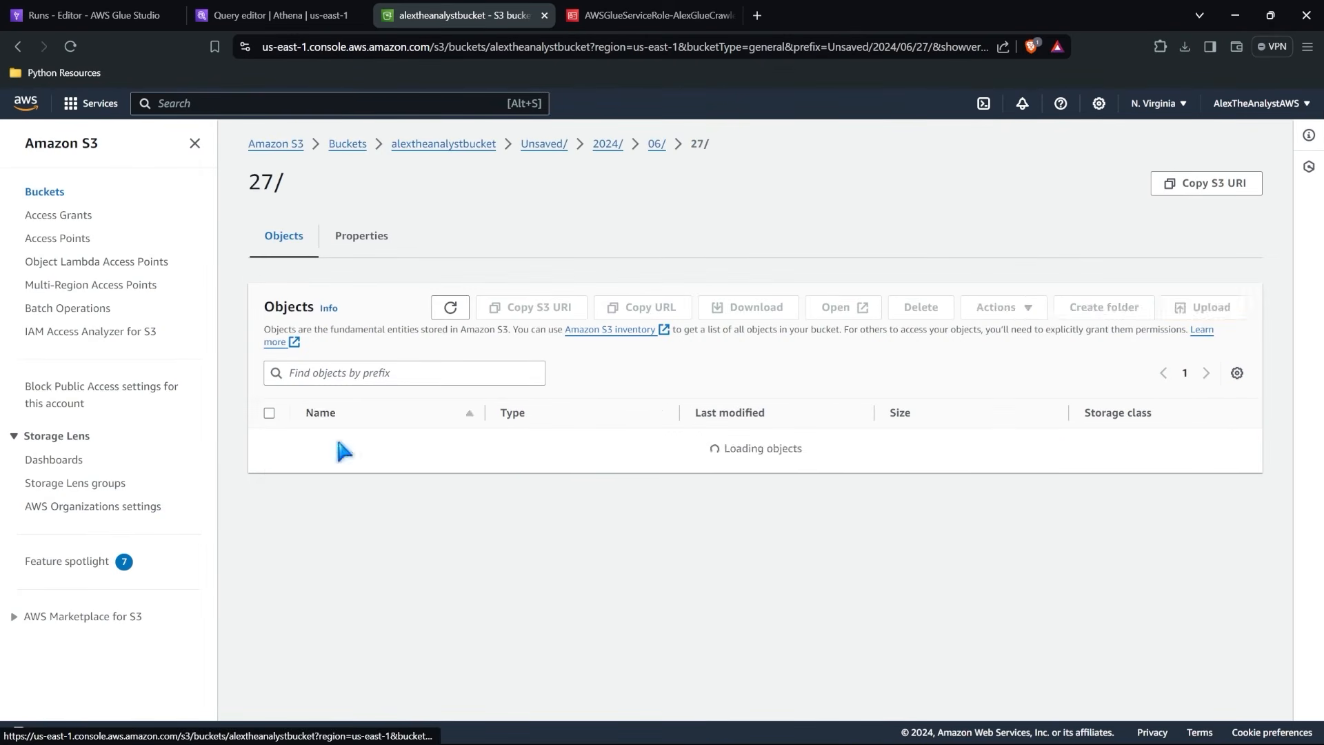
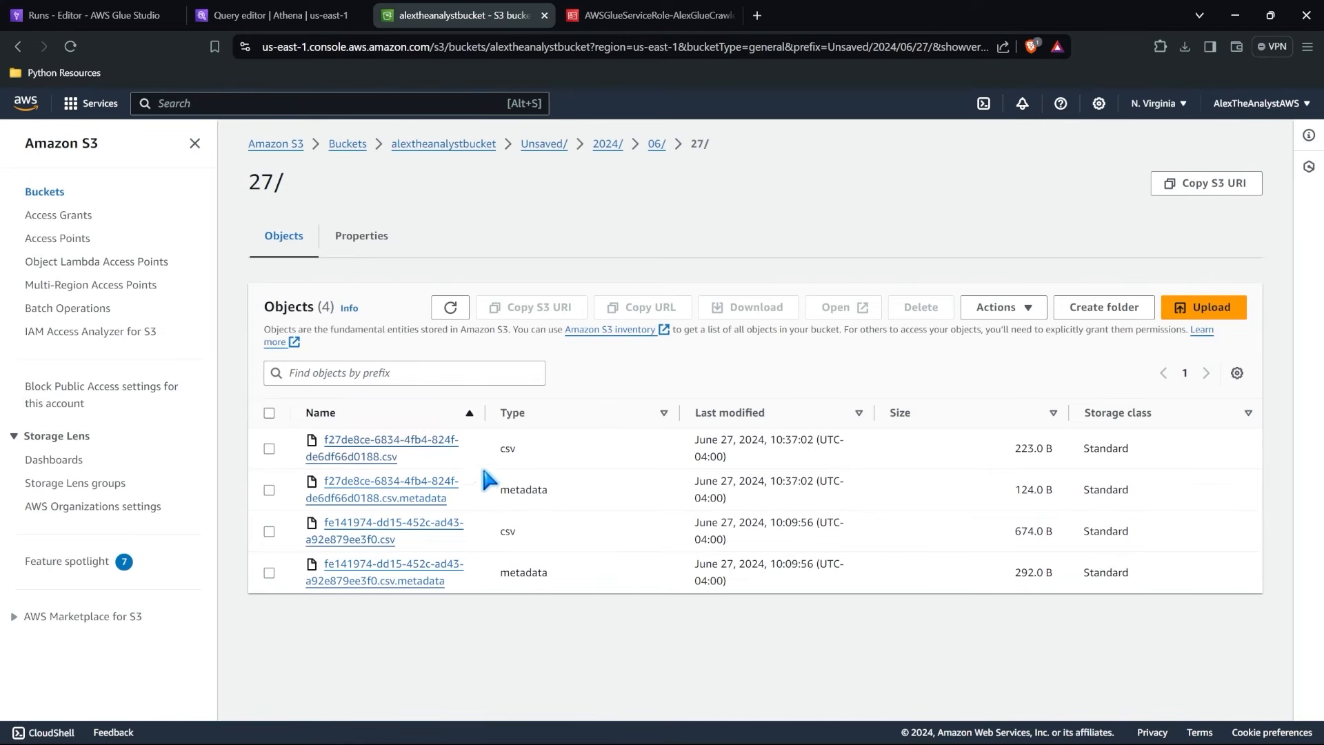
Download fe141974-dd15-452c-ad43-a92e879ee3f0.csv from the bucket's 27/ folder and open it in Excel with widened columns to review the patient records.
{"action": "left_click", "coordinate": [381, 539]}
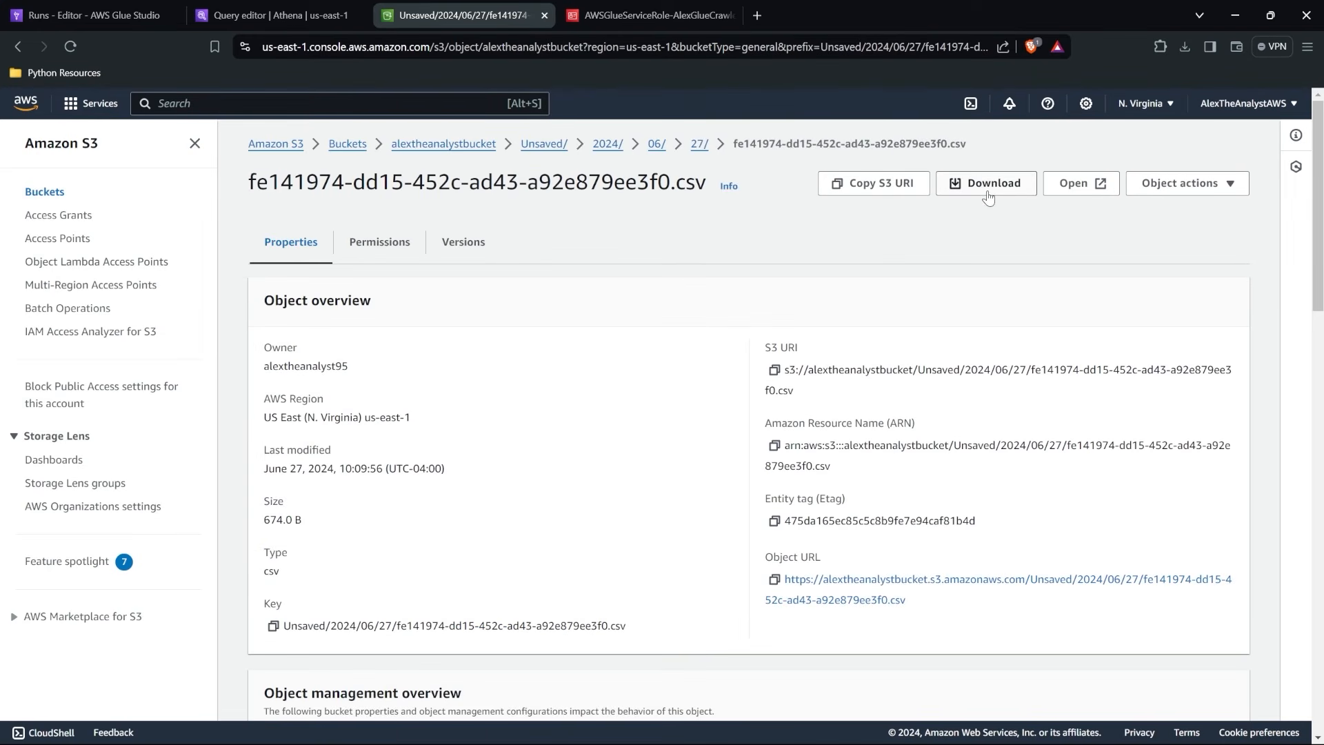
{"action": "left_click", "coordinate": [989, 184]}
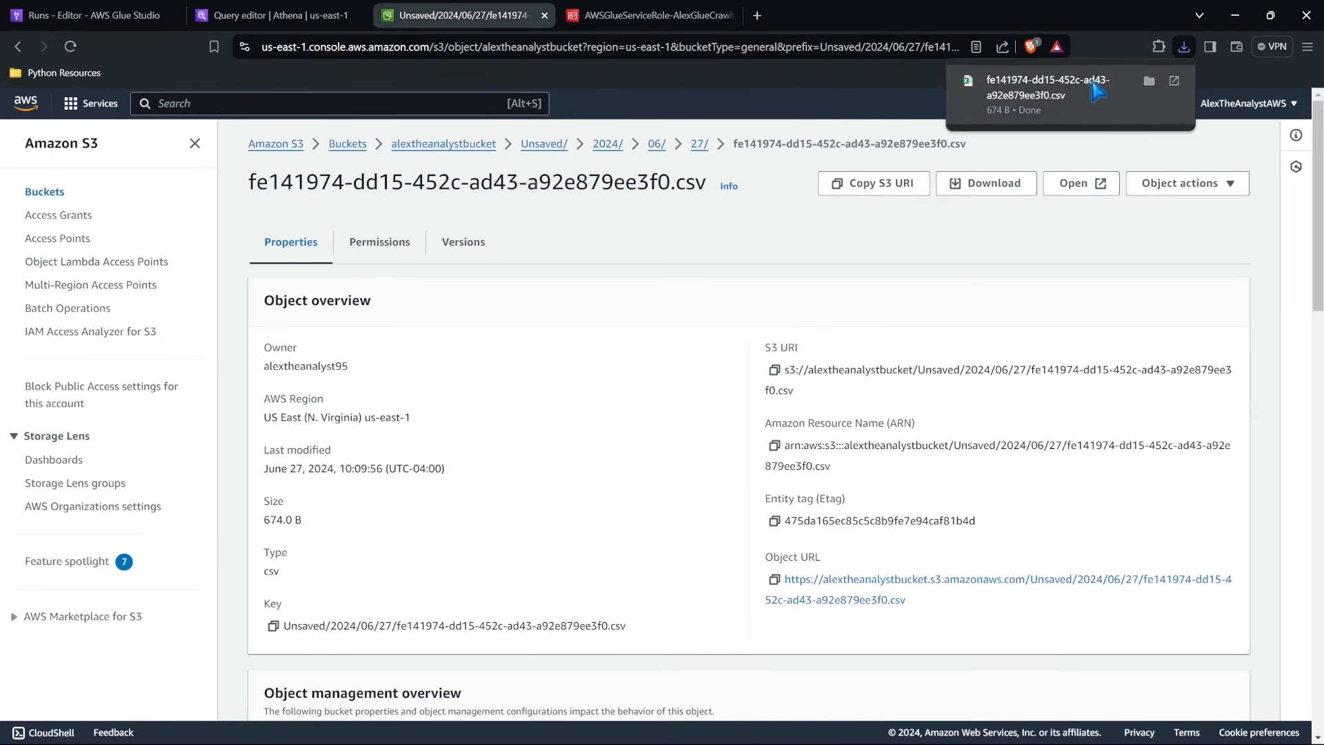
{"action": "left_click", "coordinate": [1048, 87]}
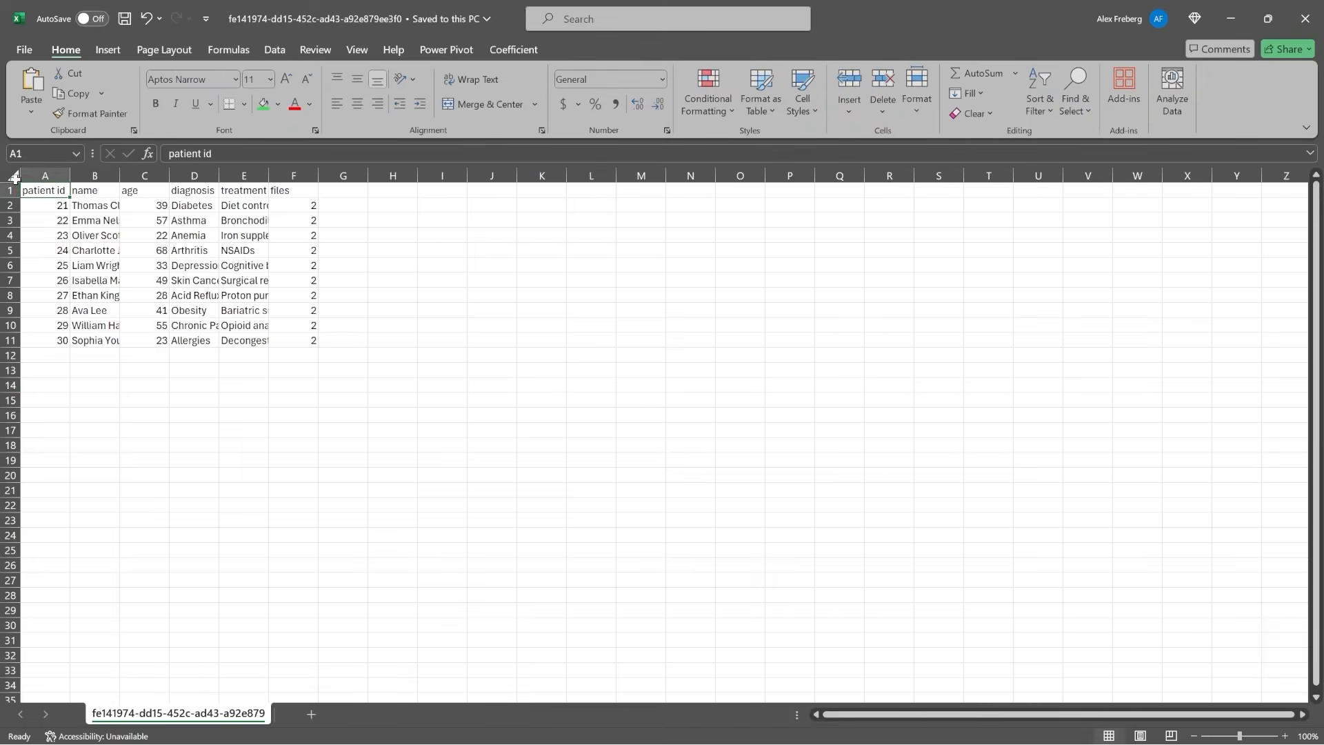
{"action": "left_click", "coordinate": [15, 178]}
{"action": "left_click_drag", "start_coordinate": [70, 175], "coordinate": [153, 180]}
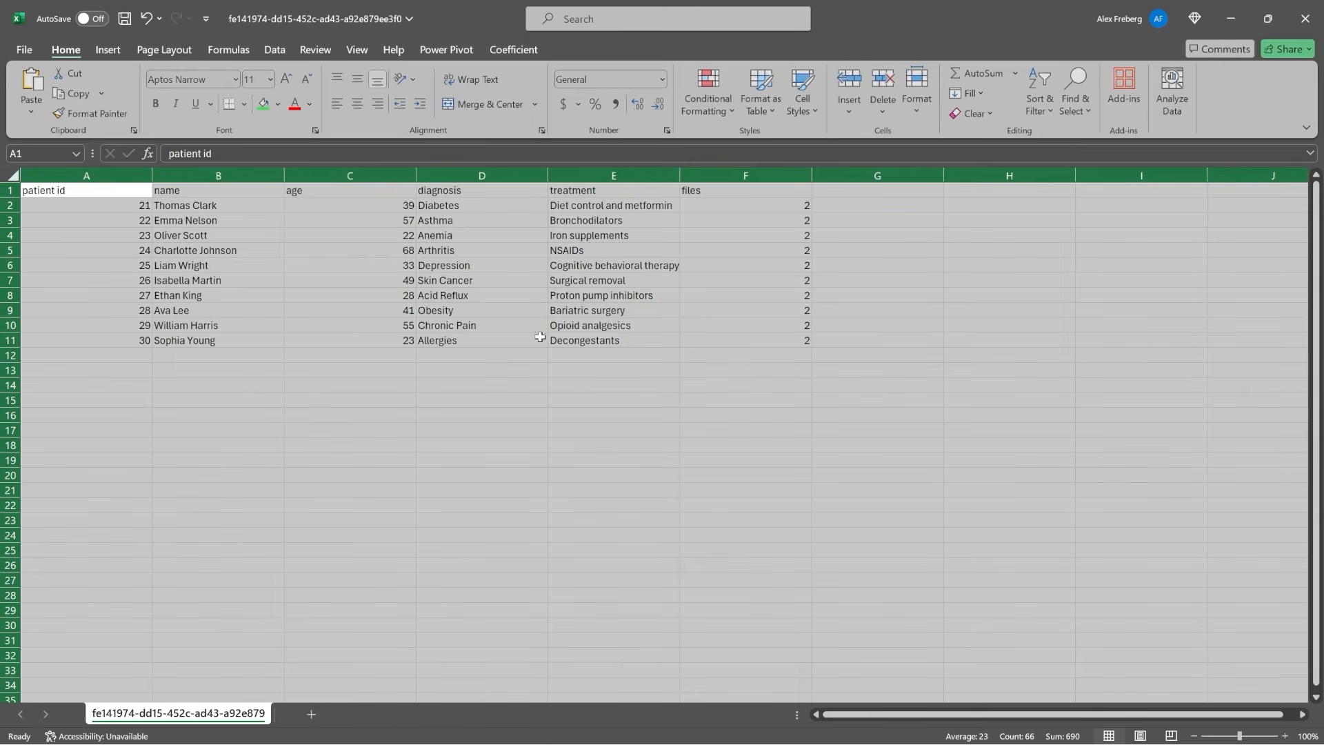
{"action": "left_click", "coordinate": [495, 298]}
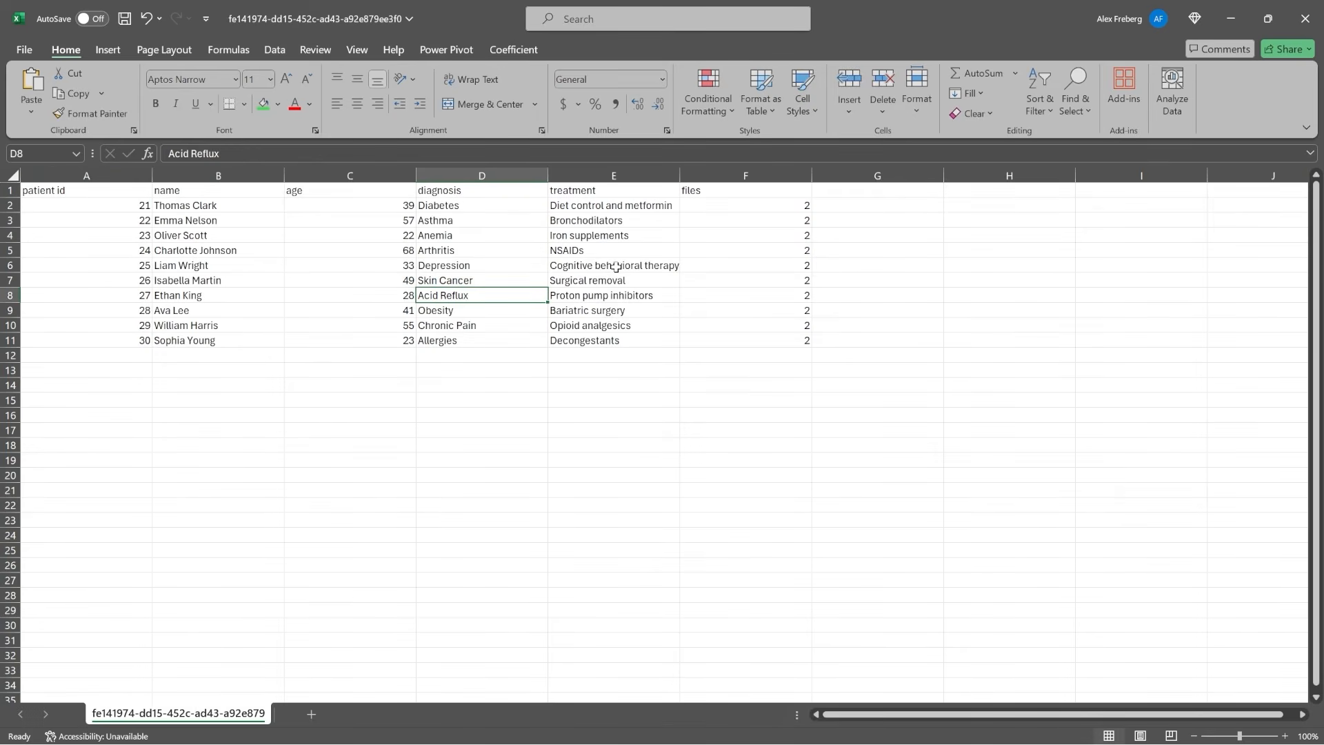
Close the CSV workbook without saving and return to the S3 console on the Editing desktop.
{"action": "left_click", "coordinate": [1306, 18]}
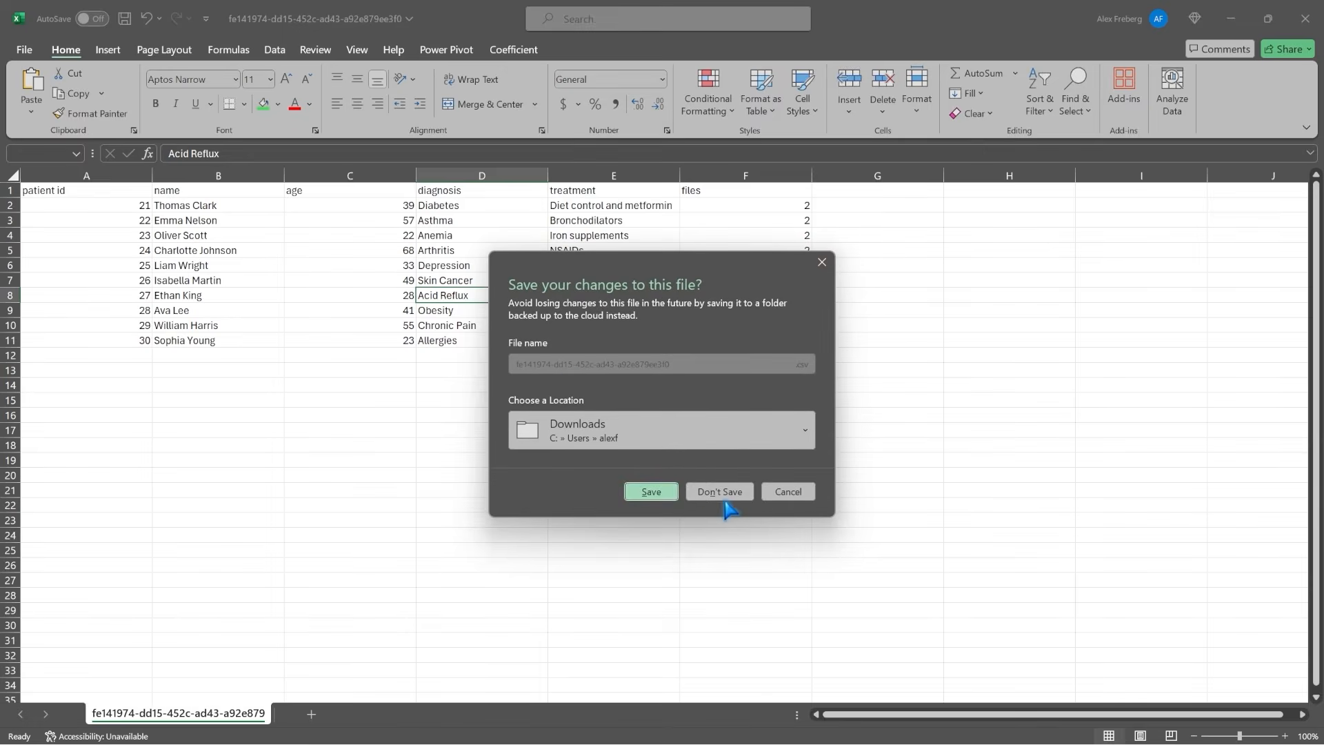
{"action": "left_click", "coordinate": [722, 493]}
{"action": "key", "text": "super+Tab"}
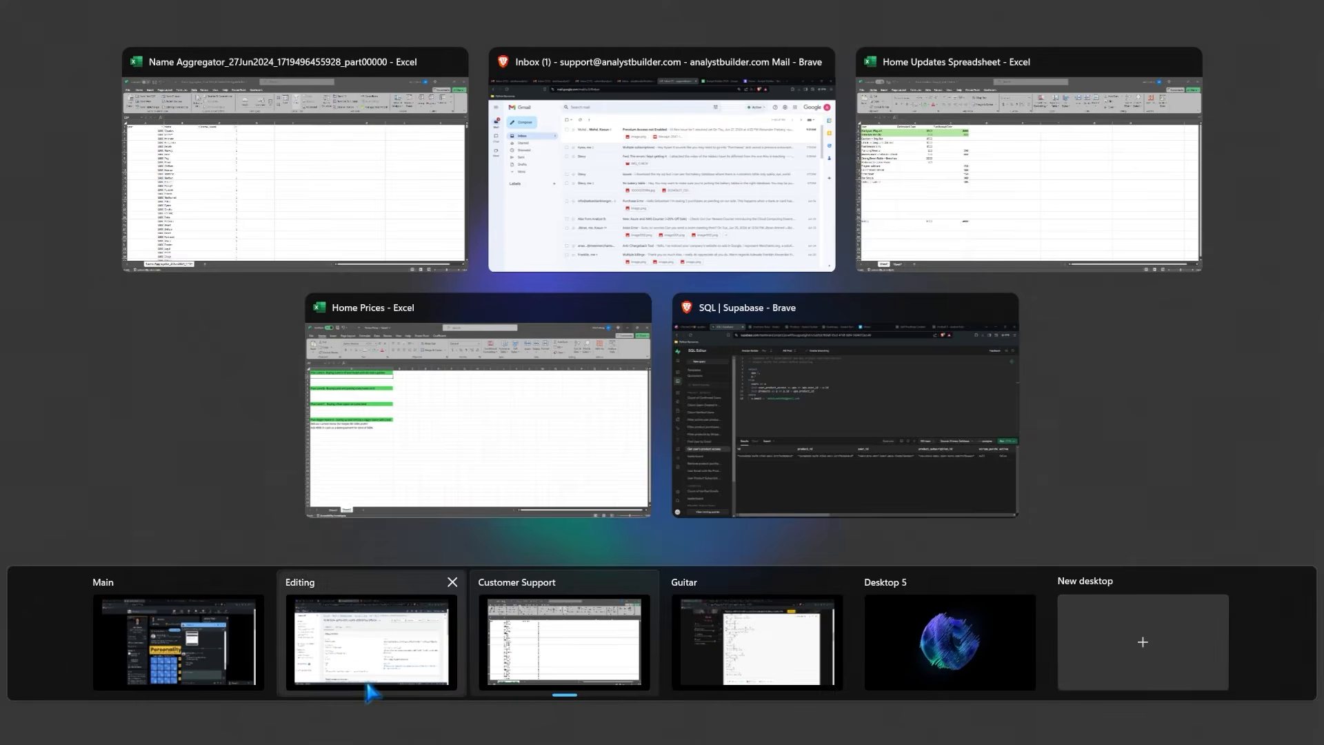
{"action": "left_click", "coordinate": [371, 688]}
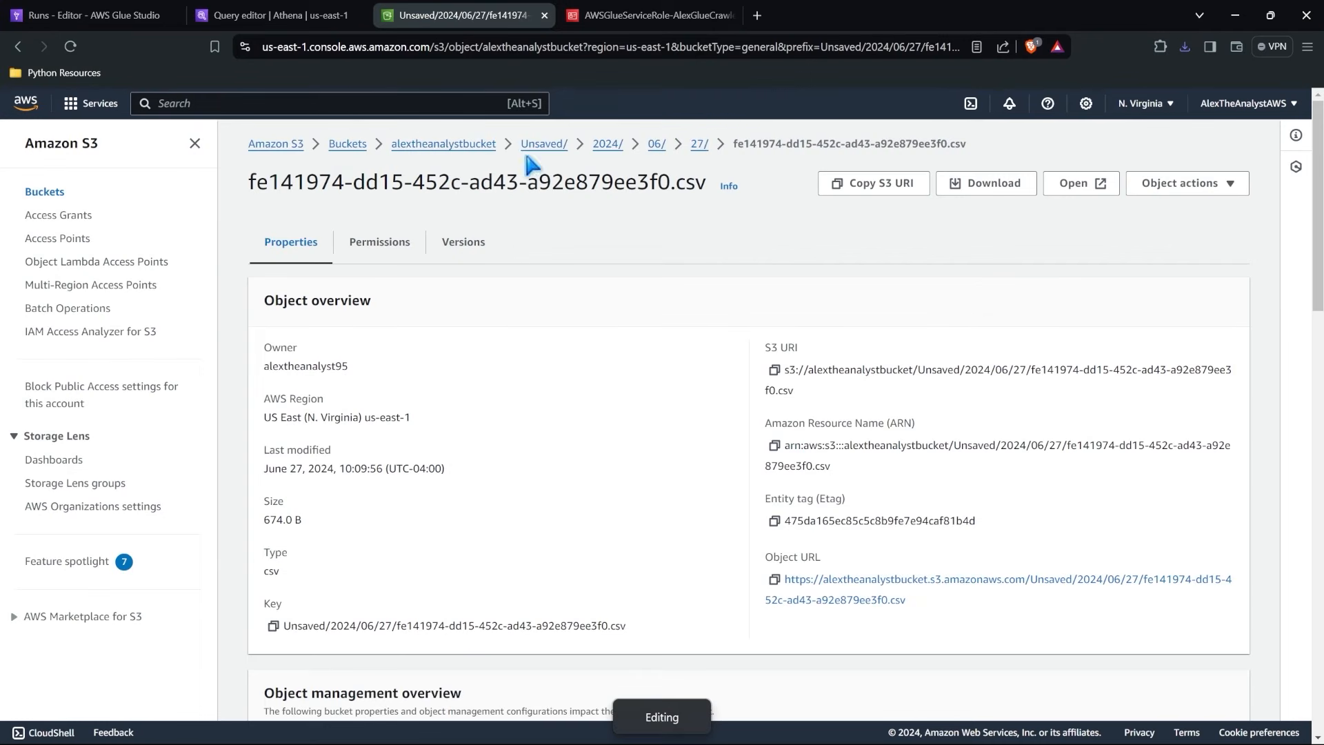
{"action": "left_click", "coordinate": [441, 145]}
{"action": "scroll", "coordinate": [494, 600], "scroll_direction": "down", "scroll_amount": 4}
{"action": "scroll", "coordinate": [494, 598], "scroll_direction": "down", "scroll_amount": 3}
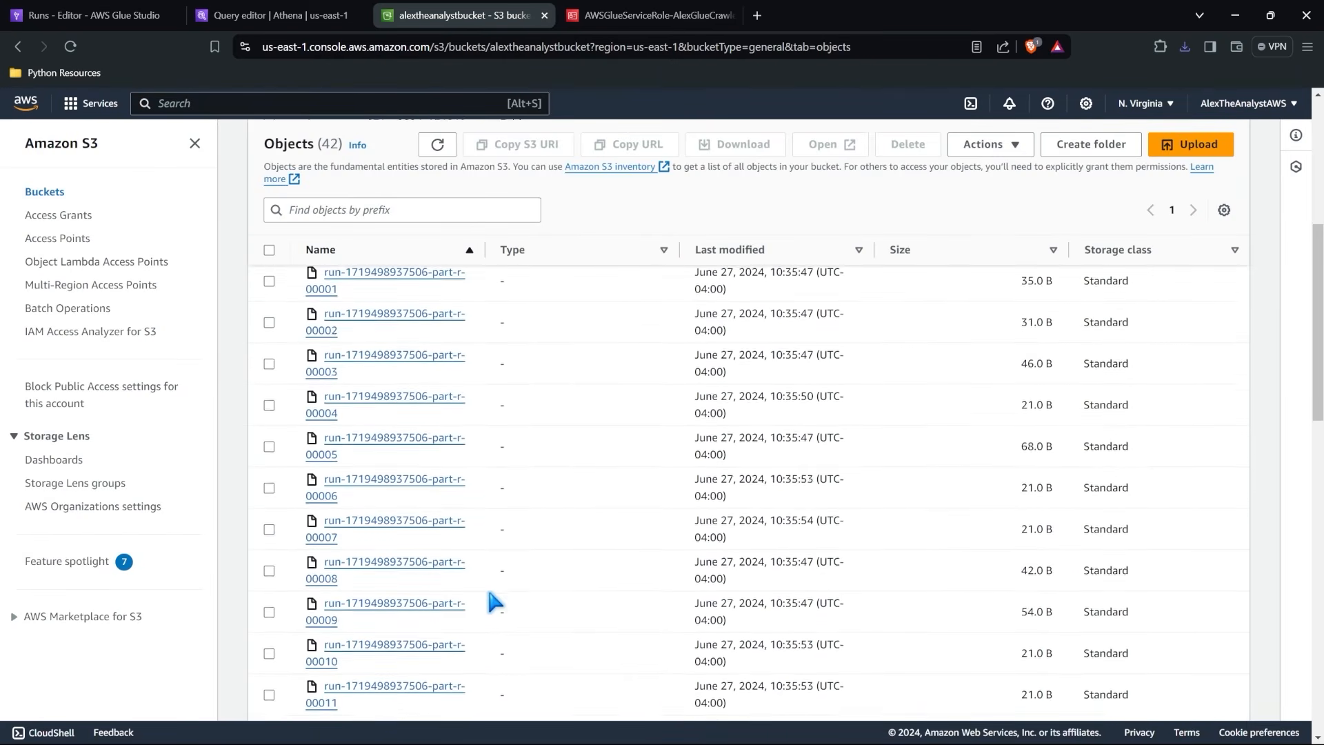
{"action": "left_click", "coordinate": [391, 443]}
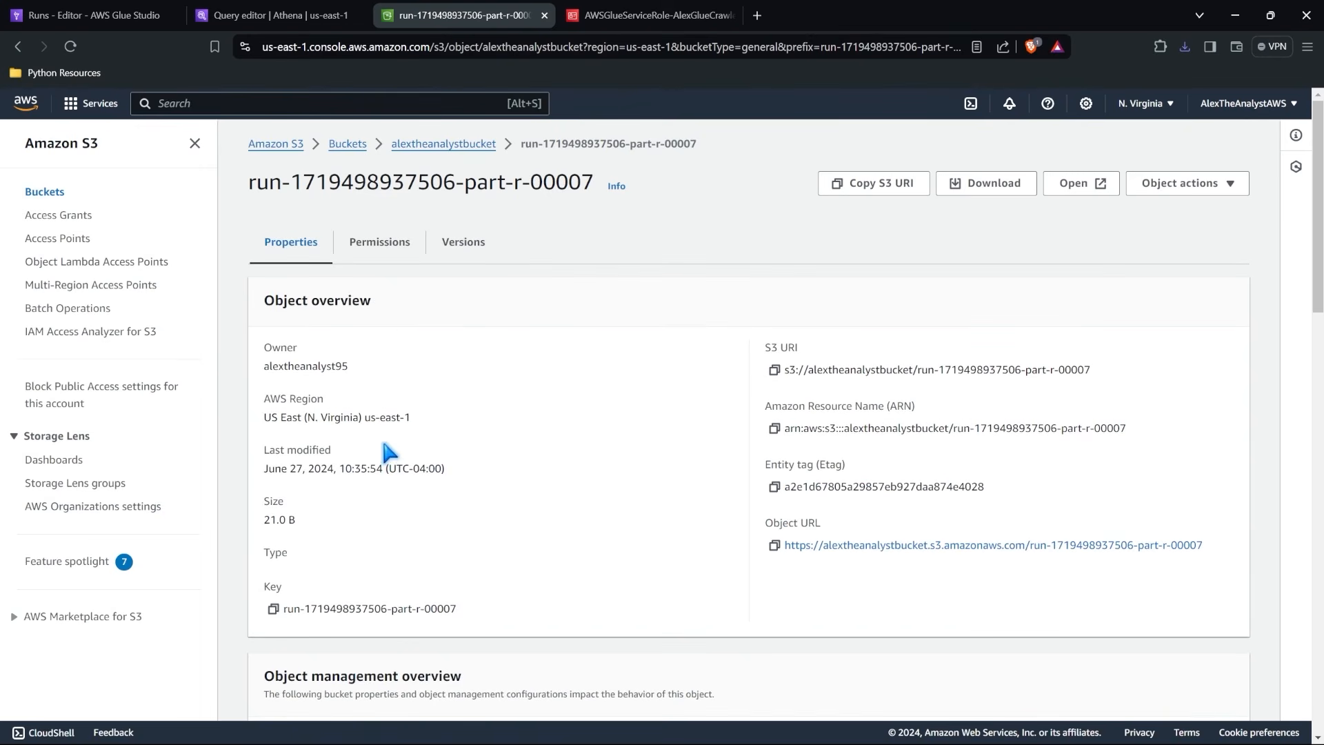
{"action": "scroll", "coordinate": [399, 311], "scroll_direction": "down", "scroll_amount": 1}
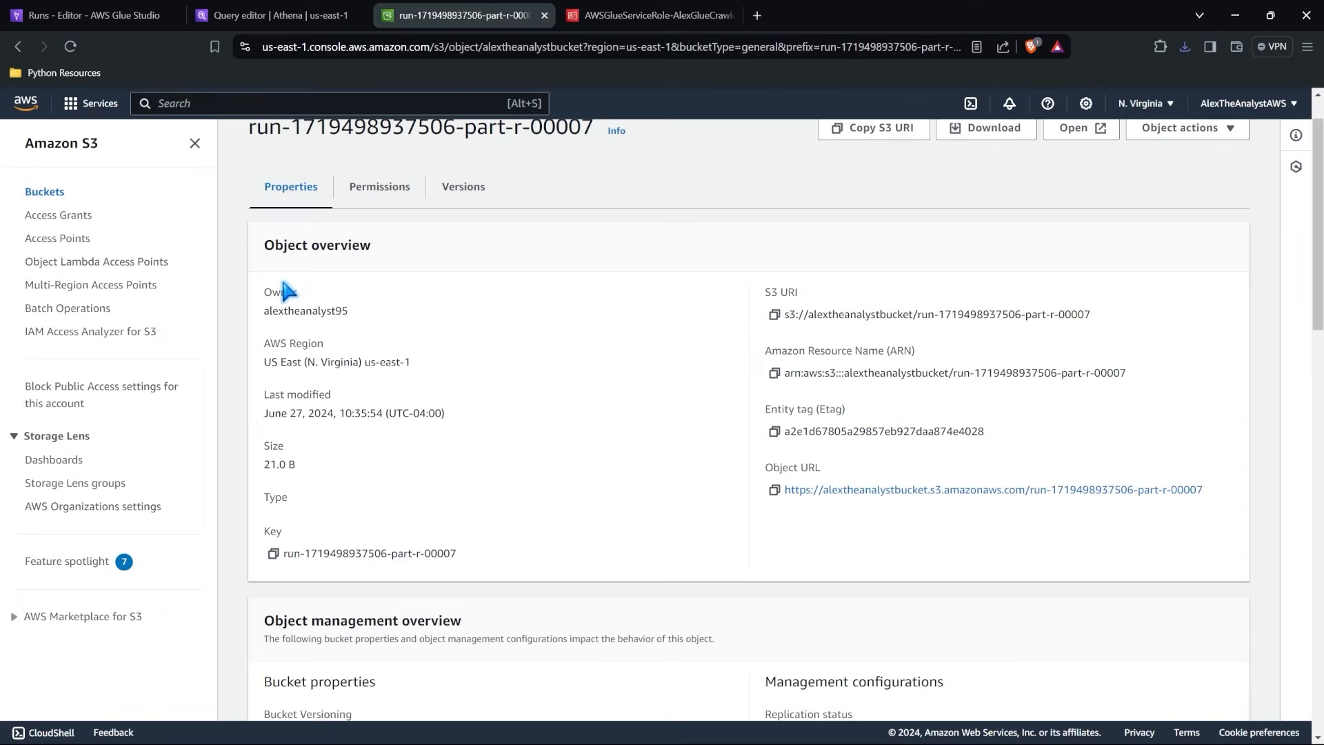
{"action": "left_click", "coordinate": [18, 47]}
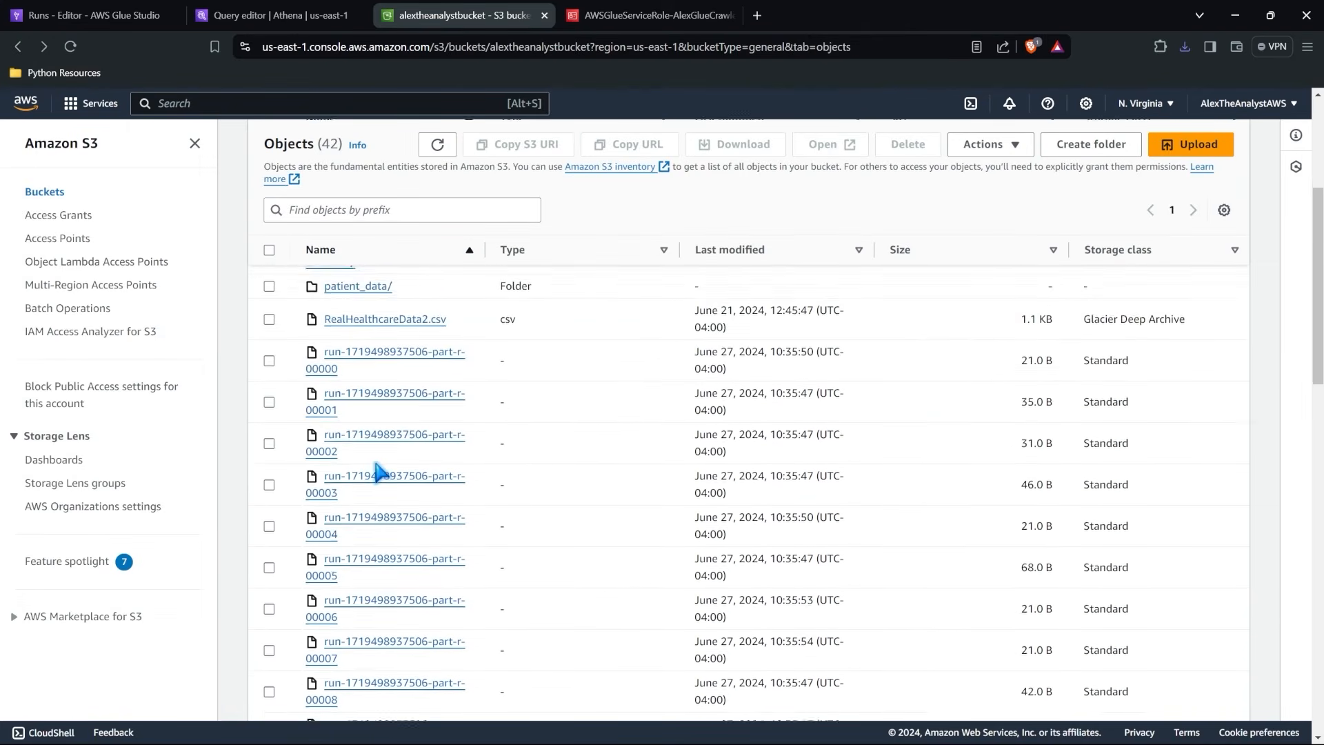
{"action": "scroll", "coordinate": [379, 473], "scroll_direction": "down", "scroll_amount": 1}
{"action": "scroll", "coordinate": [378, 472], "scroll_direction": "down", "scroll_amount": 15}
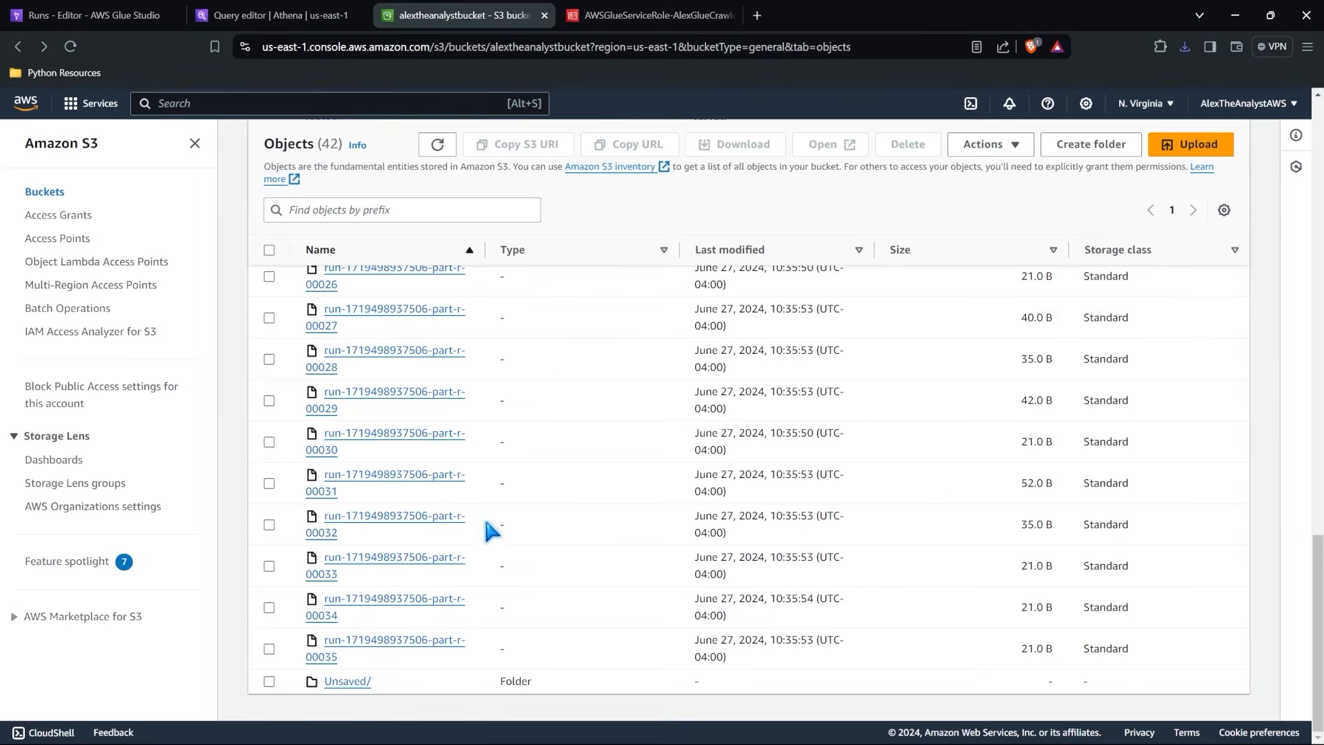
Switch to AWS Glue Studio and open the Amazon S3 data target in the First ETL job's visual graph.
{"action": "left_click", "coordinate": [97, 15]}
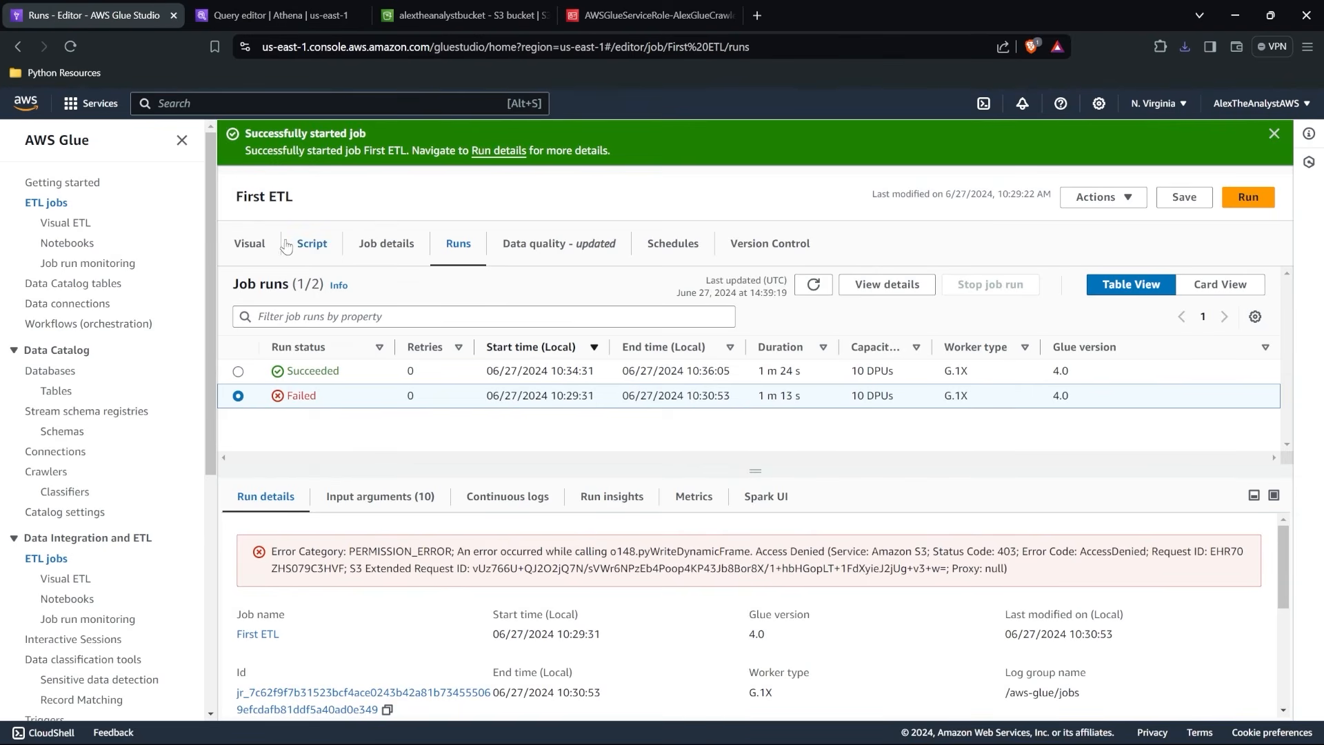
{"action": "left_click", "coordinate": [249, 244]}
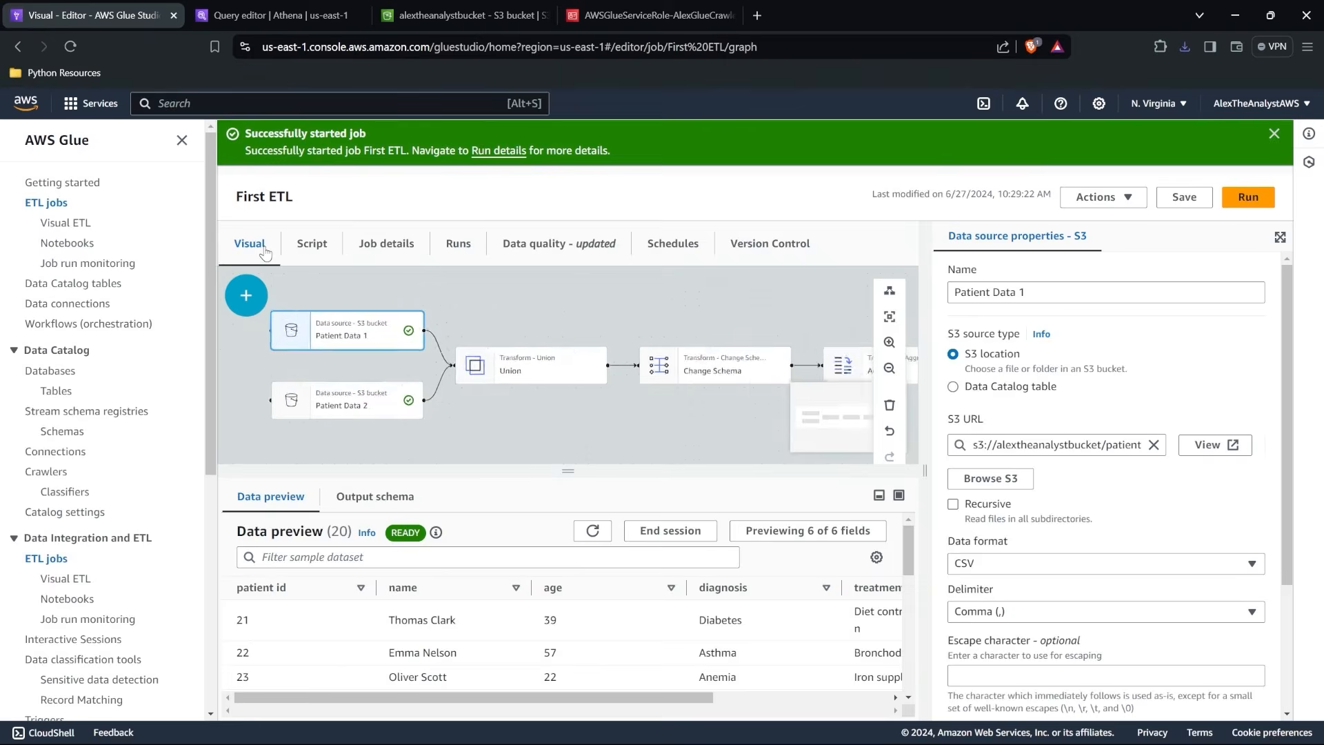
{"action": "left_click", "coordinate": [797, 315]}
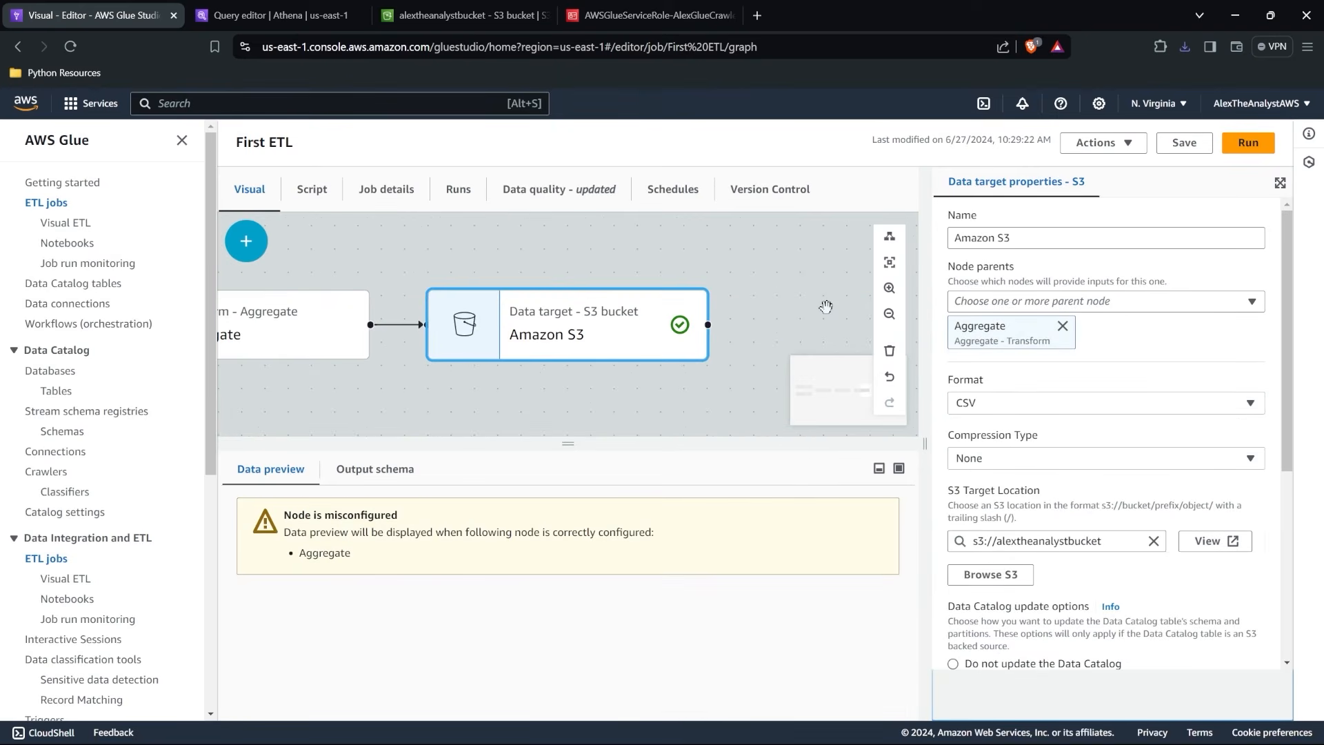
Examine the Amazon S3 target's available formats, compression types, Data Catalog update options and runtime parameters.
{"action": "left_click", "coordinate": [1100, 407]}
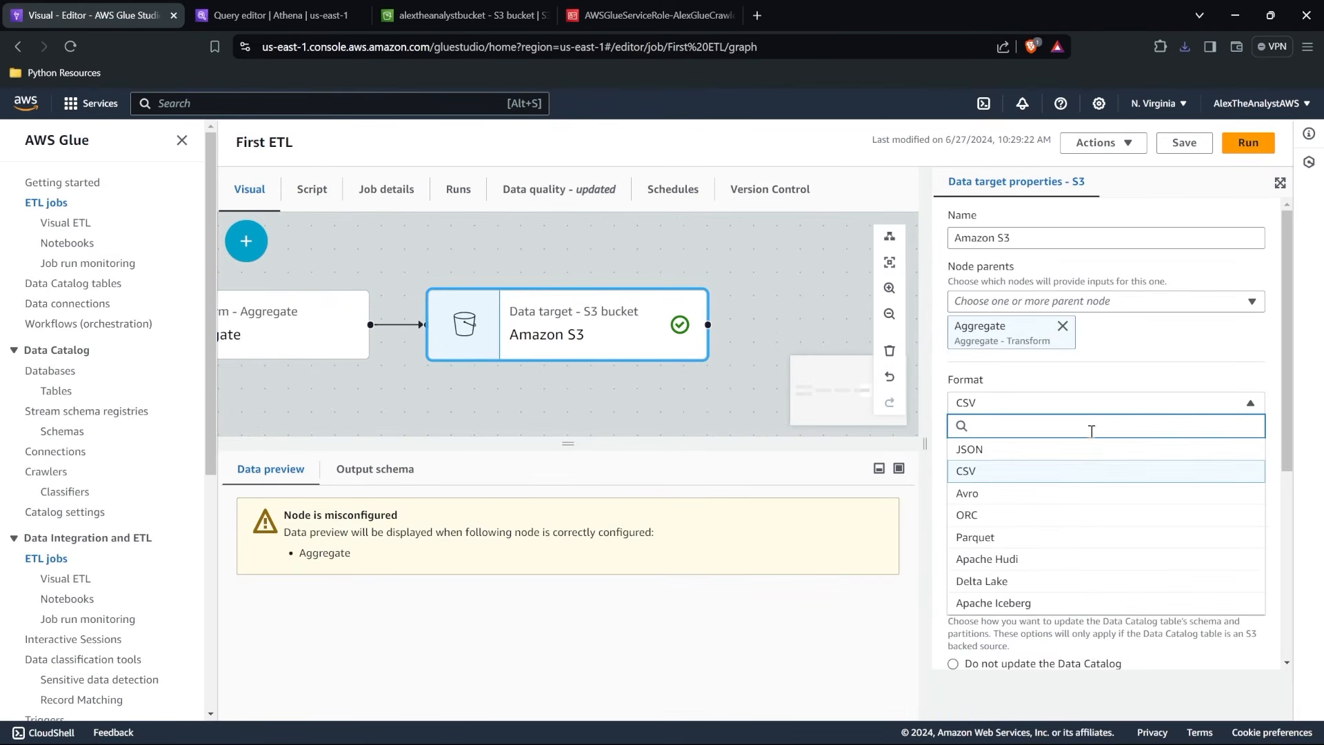
{"action": "left_click", "coordinate": [1081, 478]}
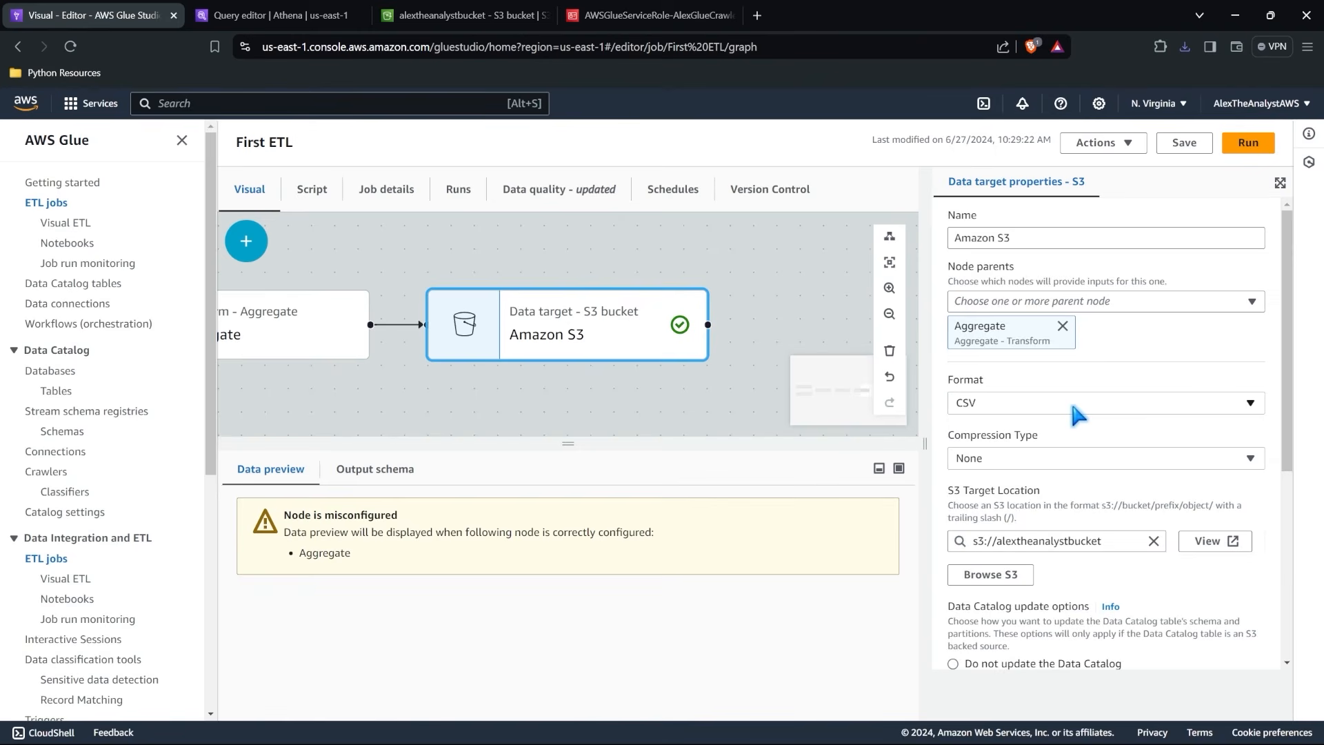
{"action": "scroll", "coordinate": [1070, 398], "scroll_direction": "down", "scroll_amount": 1}
{"action": "left_click", "coordinate": [1076, 413]}
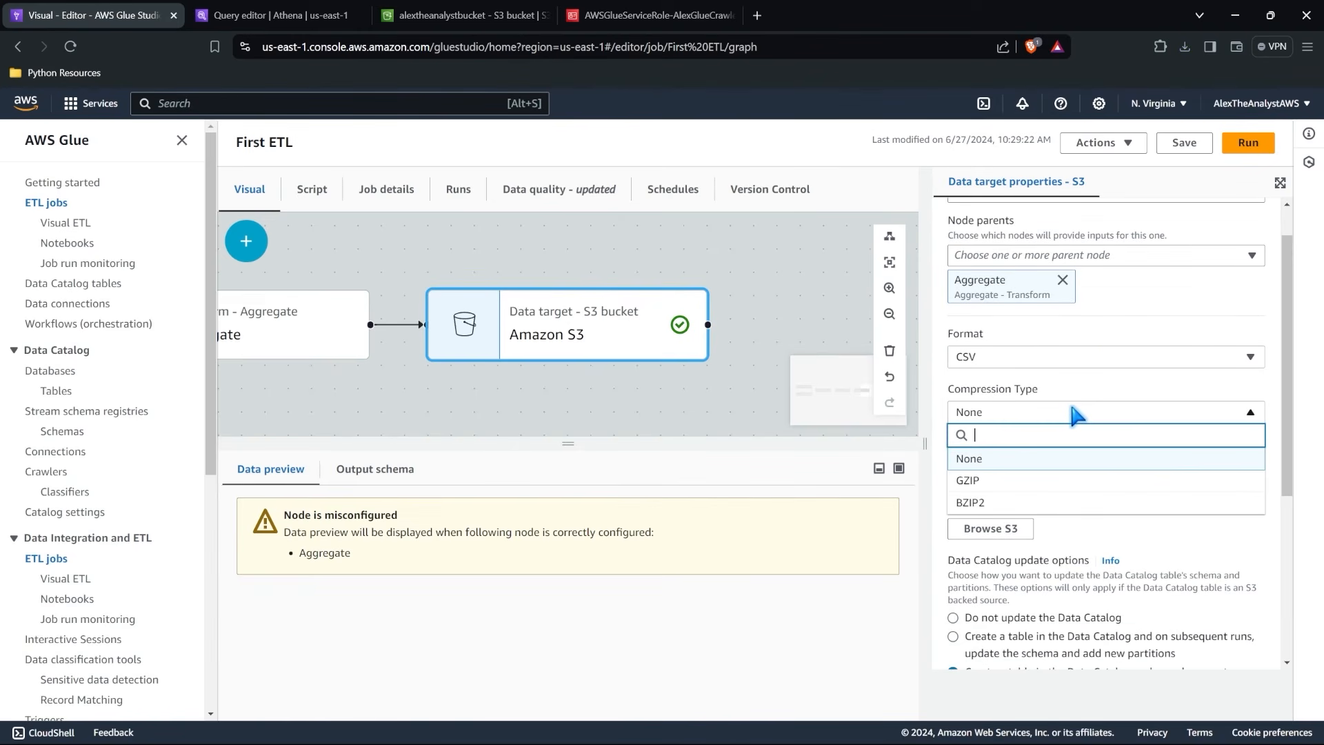
{"action": "left_click", "coordinate": [1074, 367]}
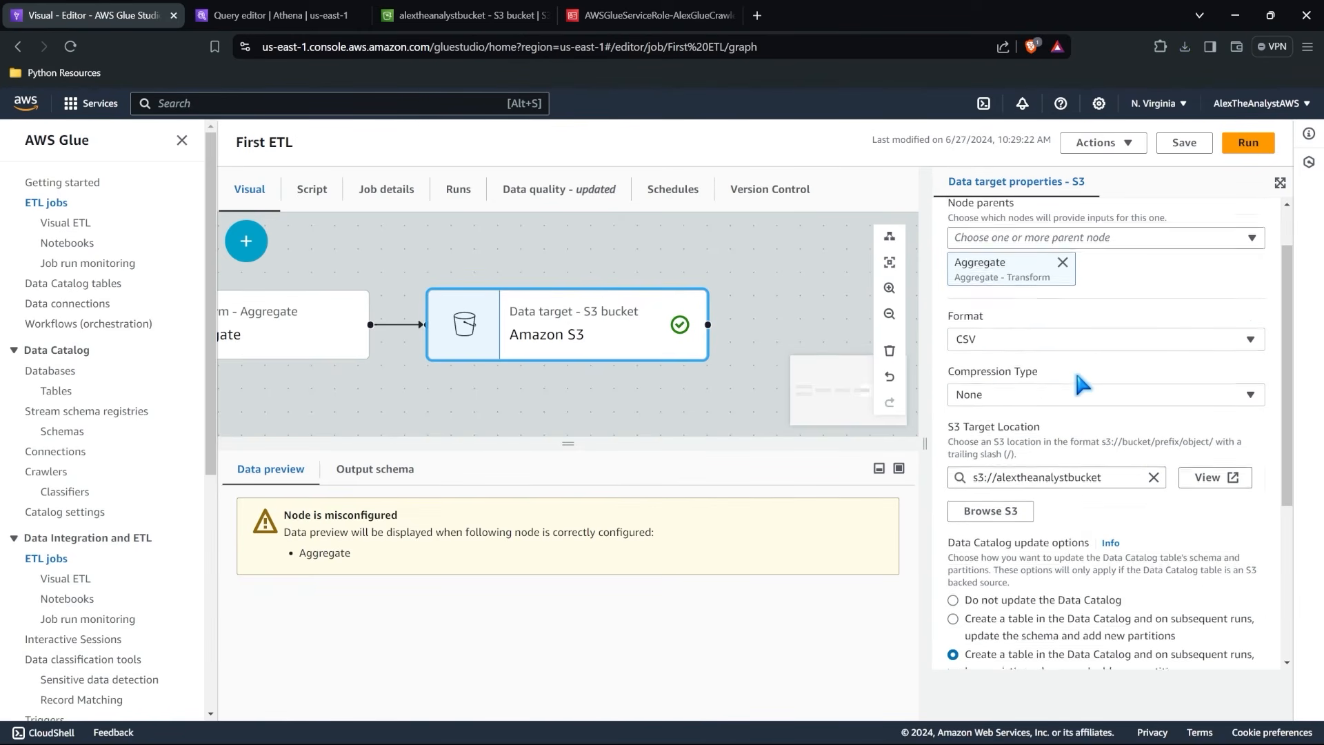
{"action": "scroll", "coordinate": [1079, 379], "scroll_direction": "down", "scroll_amount": 3}
{"action": "scroll", "coordinate": [1081, 382], "scroll_direction": "down", "scroll_amount": 4}
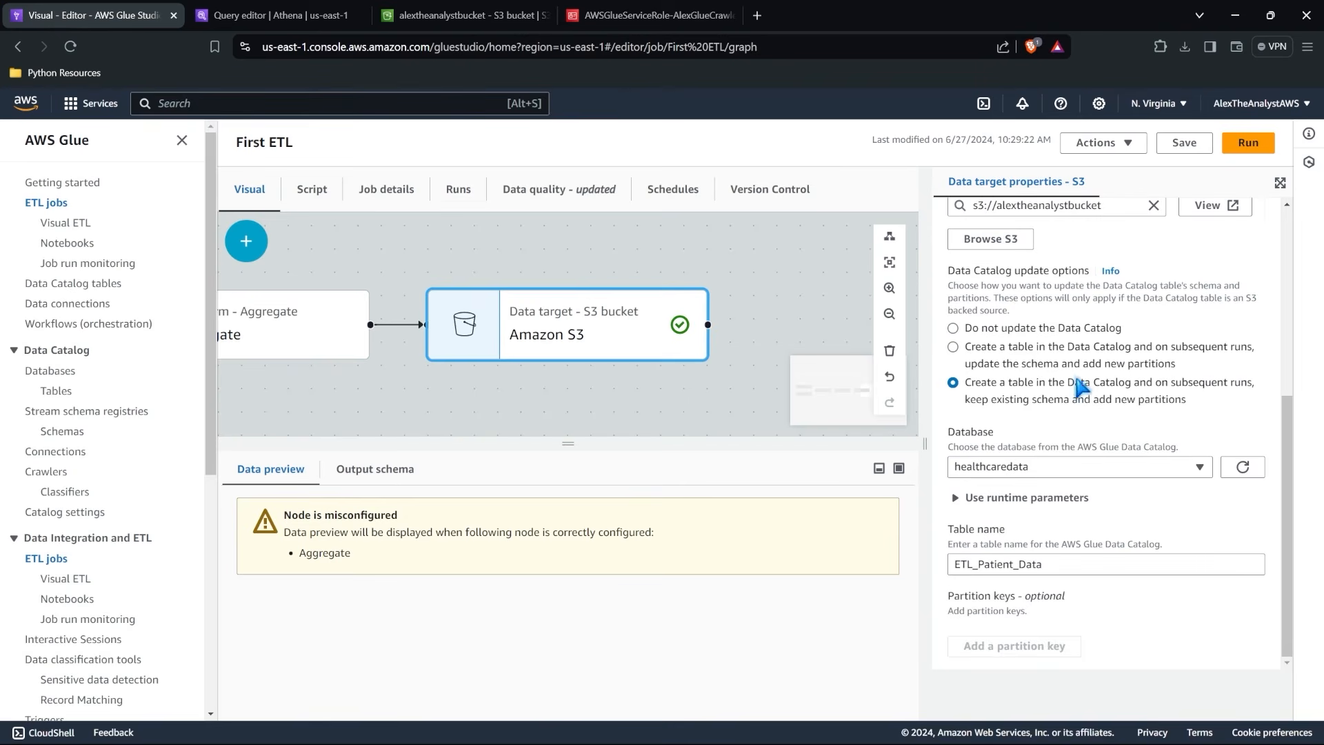
{"action": "left_click", "coordinate": [1043, 497]}
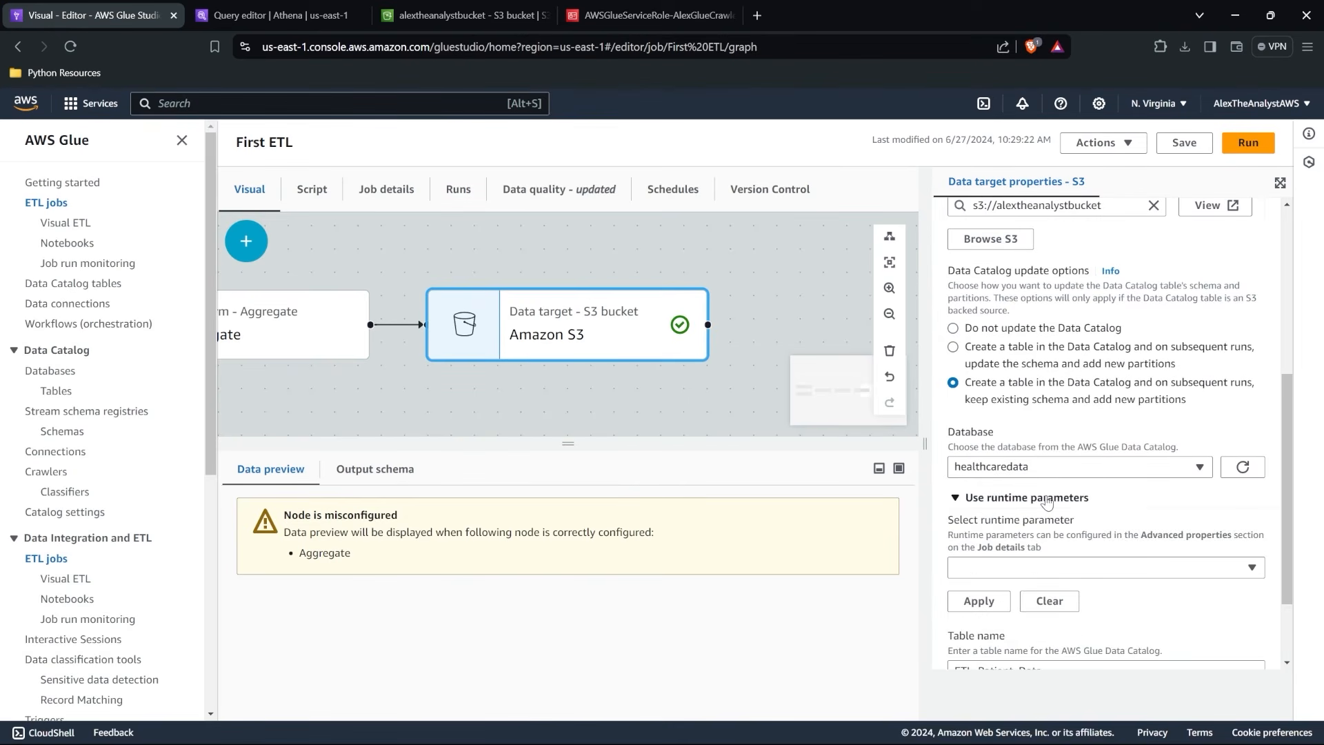
{"action": "scroll", "coordinate": [1047, 496], "scroll_direction": "up", "scroll_amount": 8}
{"action": "left_click", "coordinate": [1060, 461]}
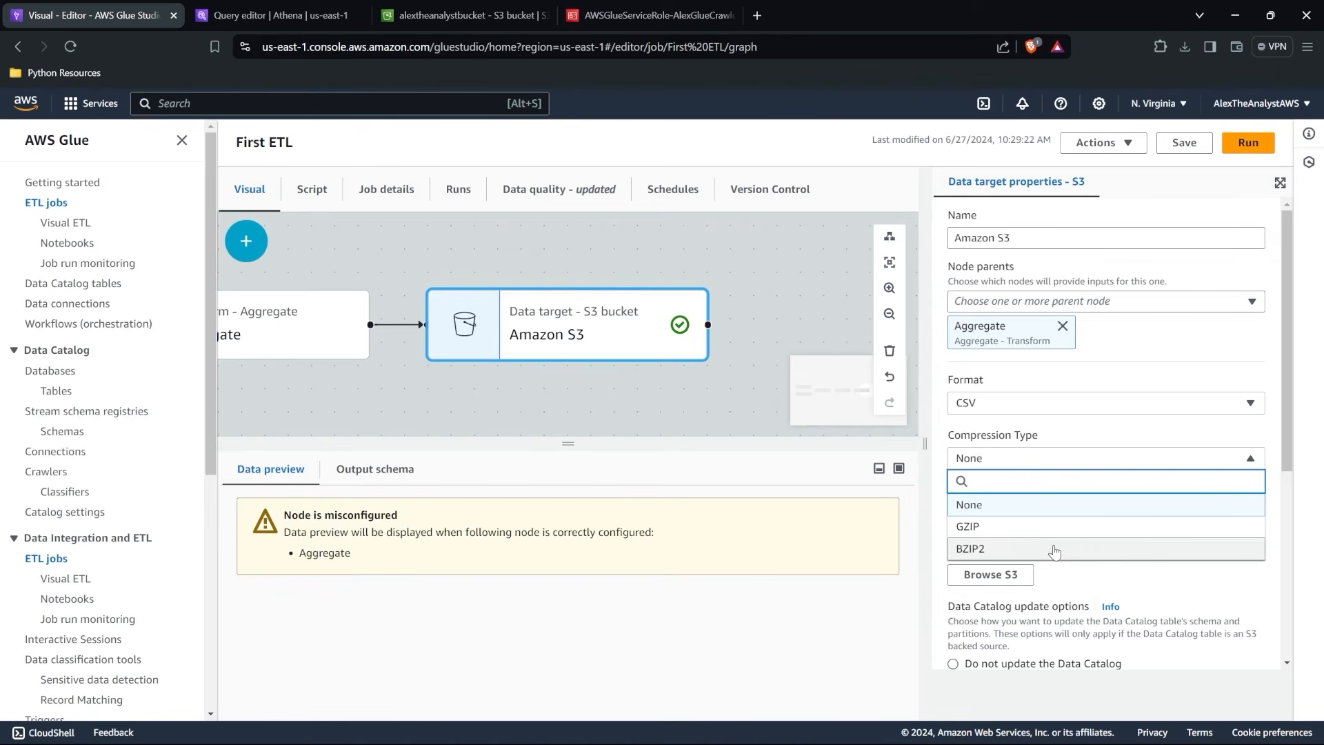
Set the Amazon S3 target's format to Parquet, check its compression types without choosing one, and try to save the job.
{"action": "left_click", "coordinate": [1064, 403]}
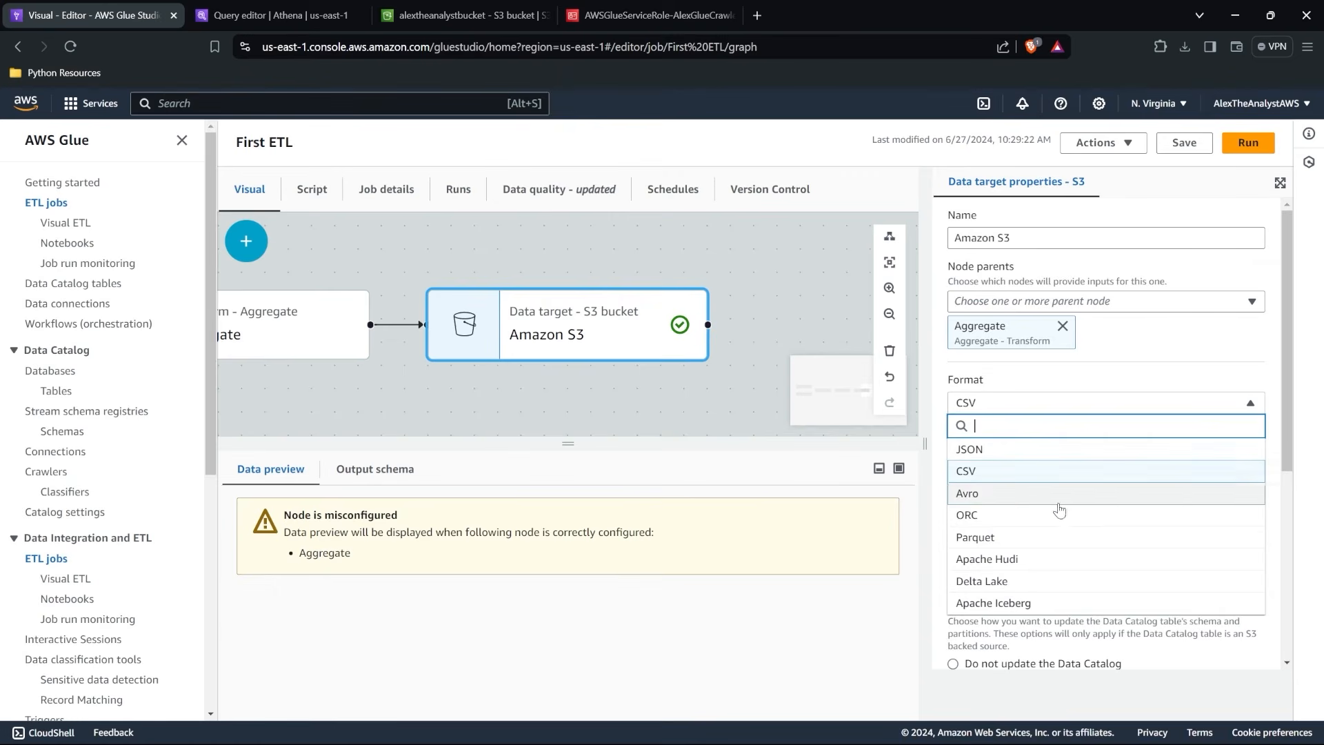
{"action": "left_click", "coordinate": [1055, 545]}
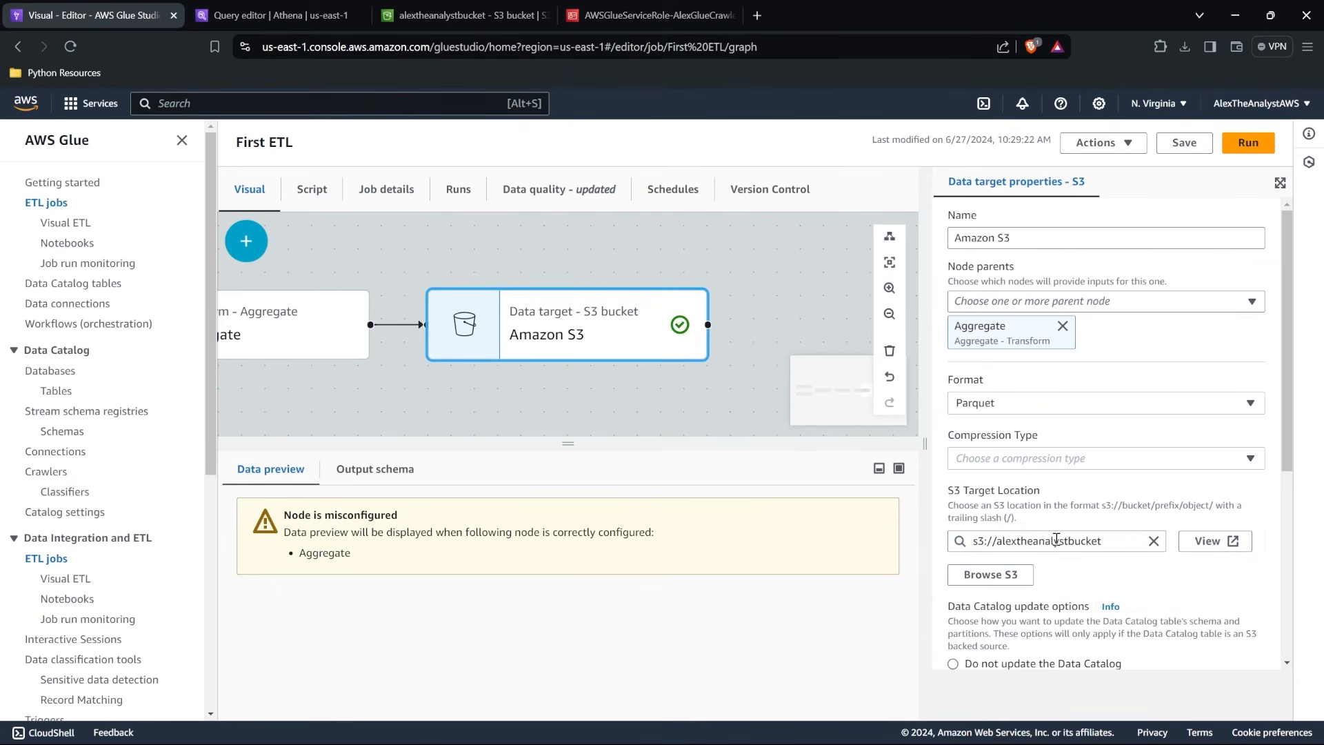
{"action": "left_click", "coordinate": [1098, 459]}
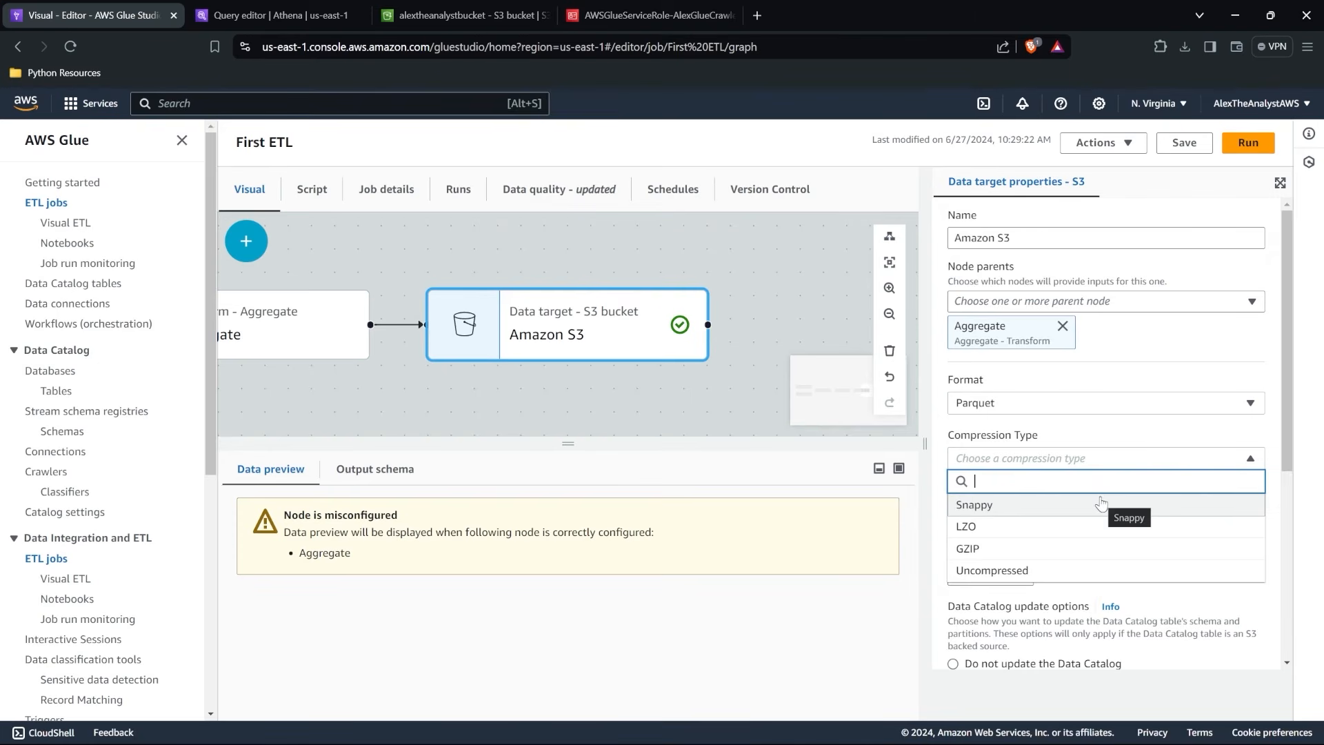
{"action": "left_click", "coordinate": [1088, 436]}
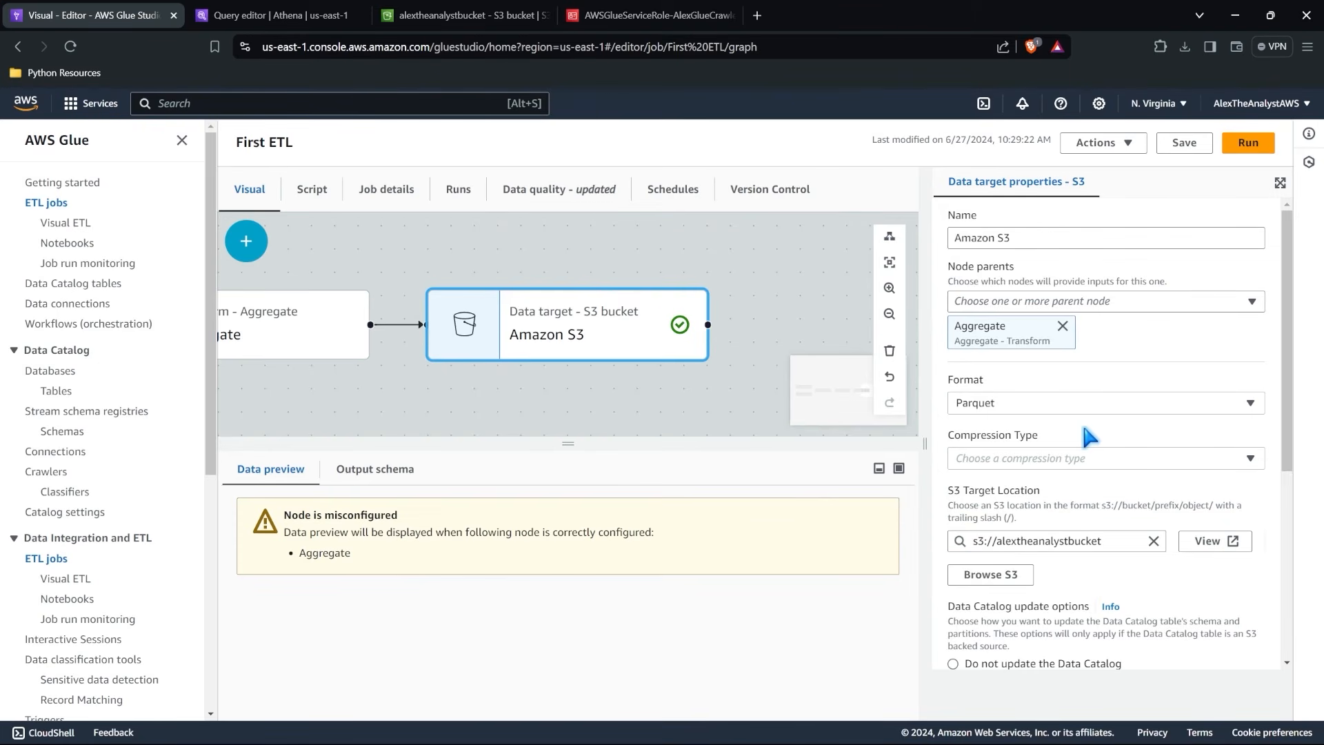
{"action": "left_click", "coordinate": [1184, 143]}
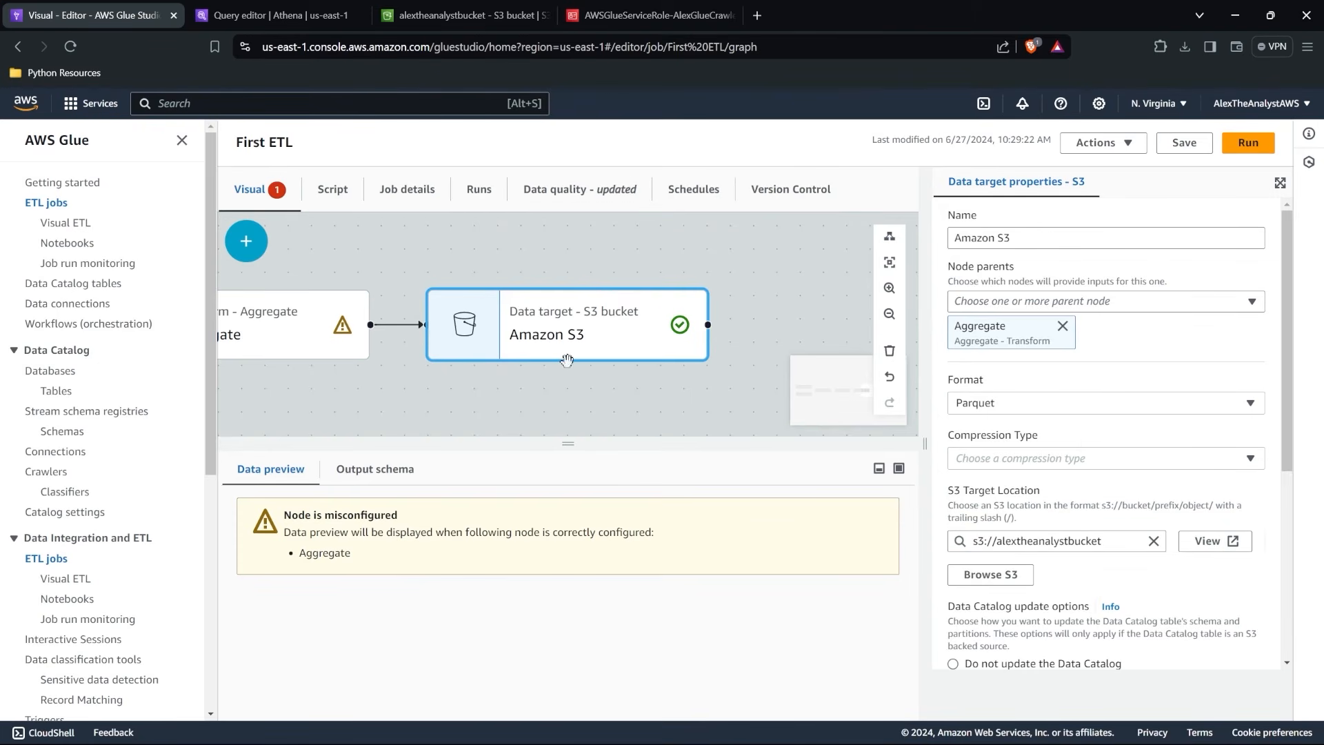
Set the Aggregate transform to group rows by the diagnosis field.
{"action": "left_click_drag", "start_coordinate": [459, 378], "coordinate": [619, 373]}
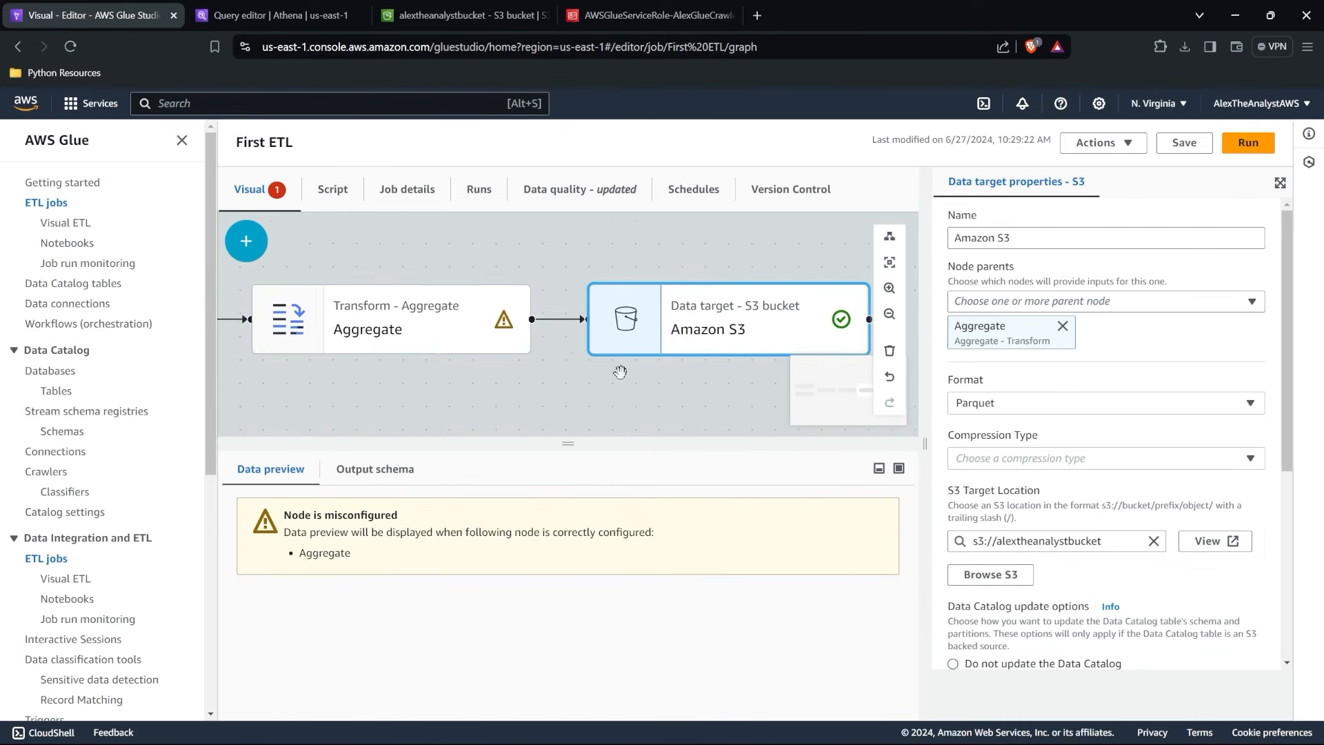
{"action": "left_click", "coordinate": [386, 324]}
{"action": "scroll", "coordinate": [1028, 459], "scroll_direction": "down", "scroll_amount": 2}
{"action": "left_click", "coordinate": [1027, 504]}
{"action": "left_click", "coordinate": [964, 407]}
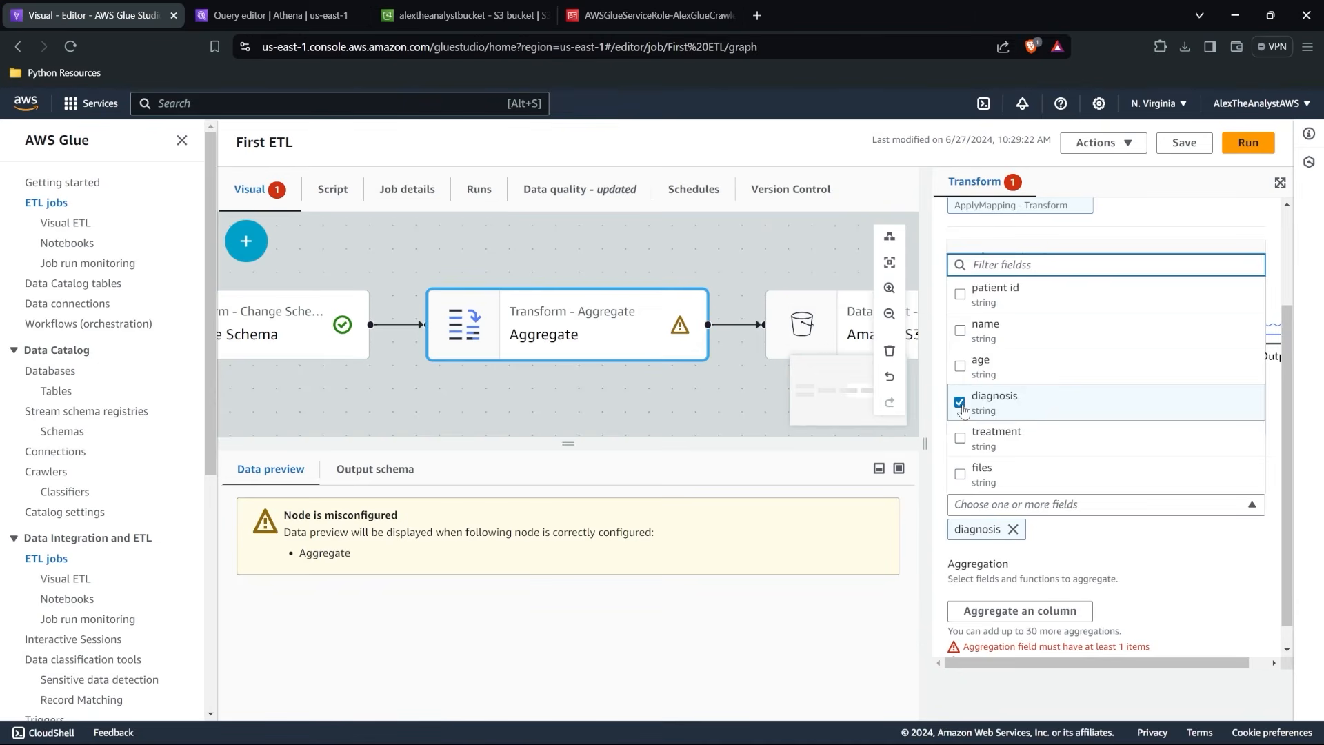
Add an aggregation to the Aggregate transform that applies the avg function to the age field.
{"action": "left_click", "coordinate": [1014, 609]}
{"action": "scroll", "coordinate": [1035, 554], "scroll_direction": "down", "scroll_amount": 3}
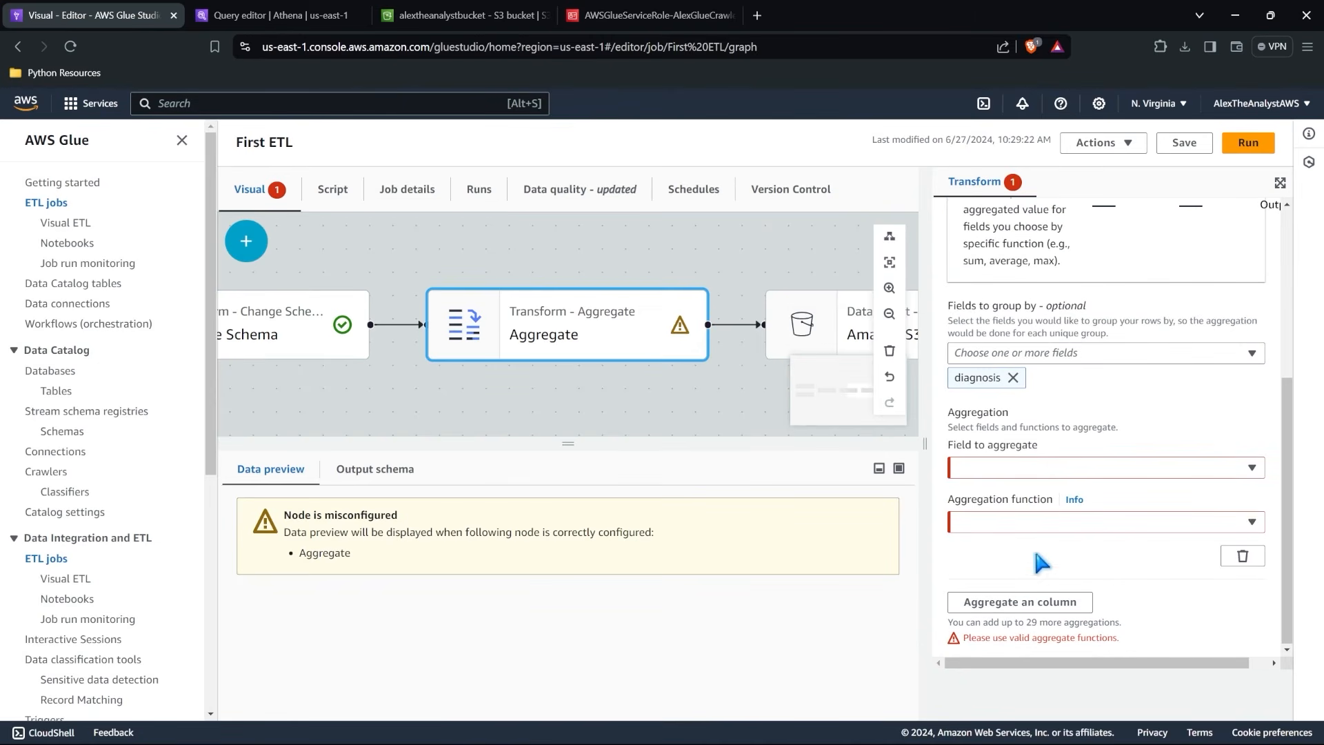
{"action": "left_click", "coordinate": [1035, 468]}
{"action": "left_click", "coordinate": [1025, 376]}
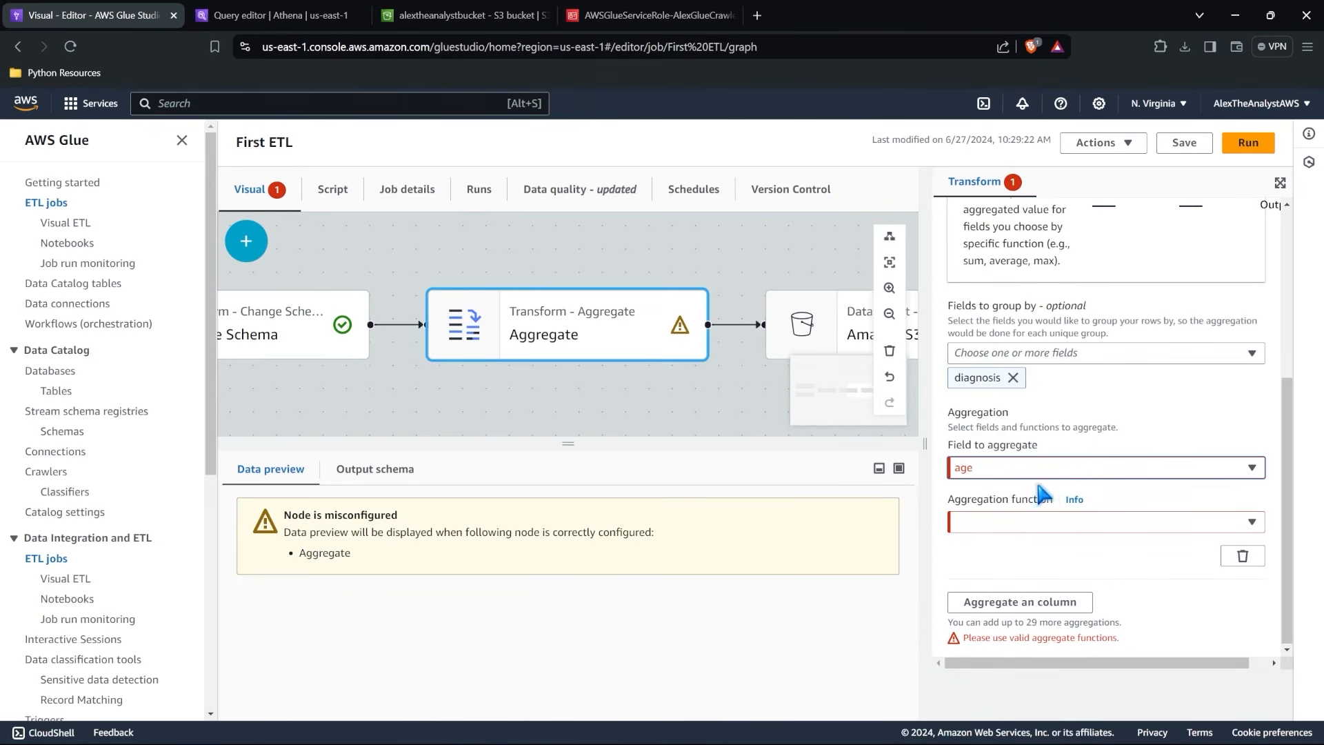
{"action": "left_click", "coordinate": [1033, 522]}
{"action": "left_click", "coordinate": [1037, 272]}
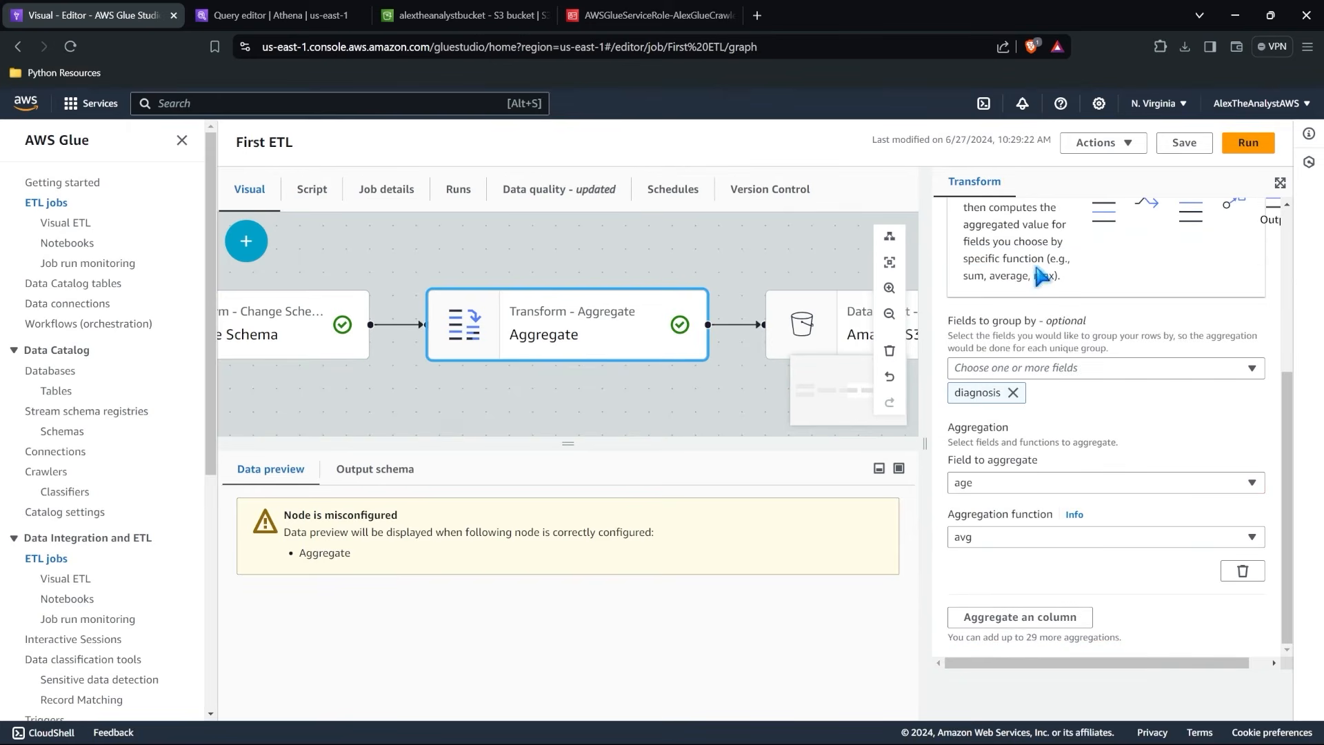
{"action": "scroll", "coordinate": [655, 334], "scroll_direction": "down", "scroll_amount": 2}
Recheck the Amazon S3 target's properties, then save and run the First ETL job.
{"action": "left_click", "coordinate": [800, 330]}
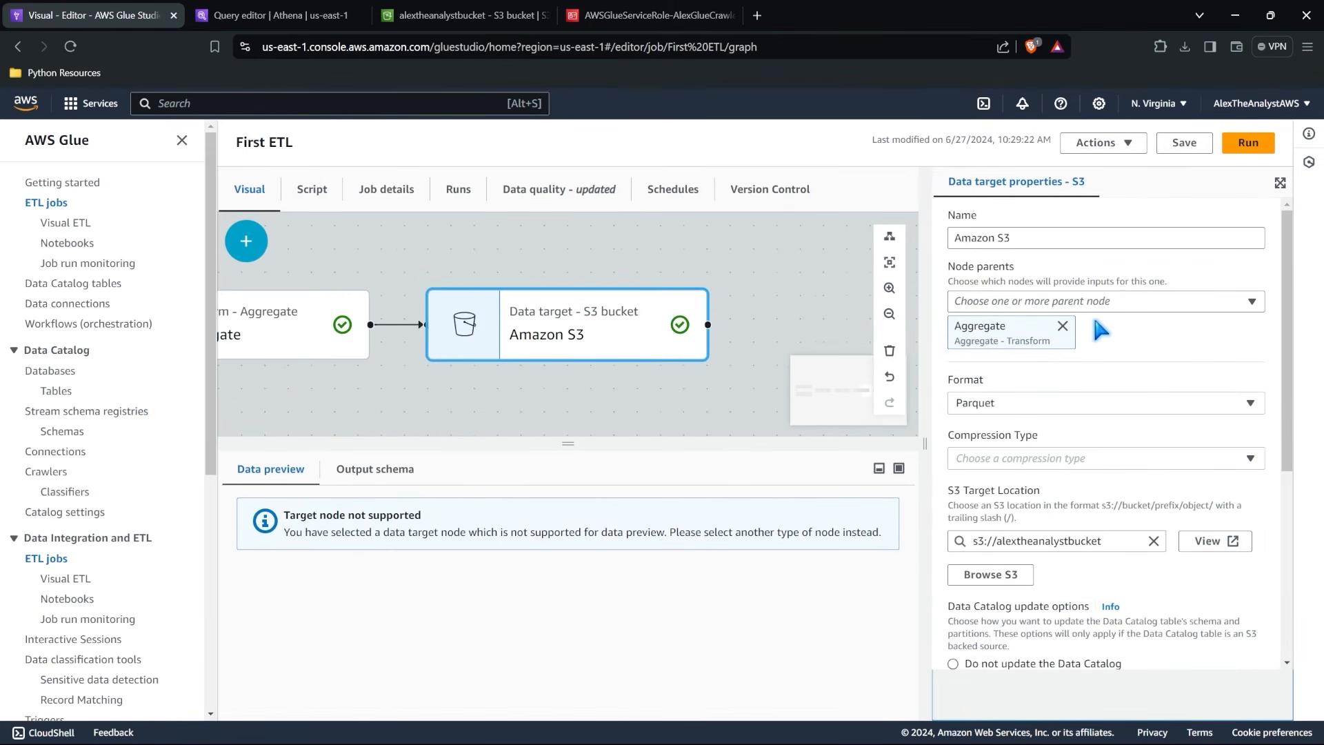
{"action": "left_click", "coordinate": [1193, 148]}
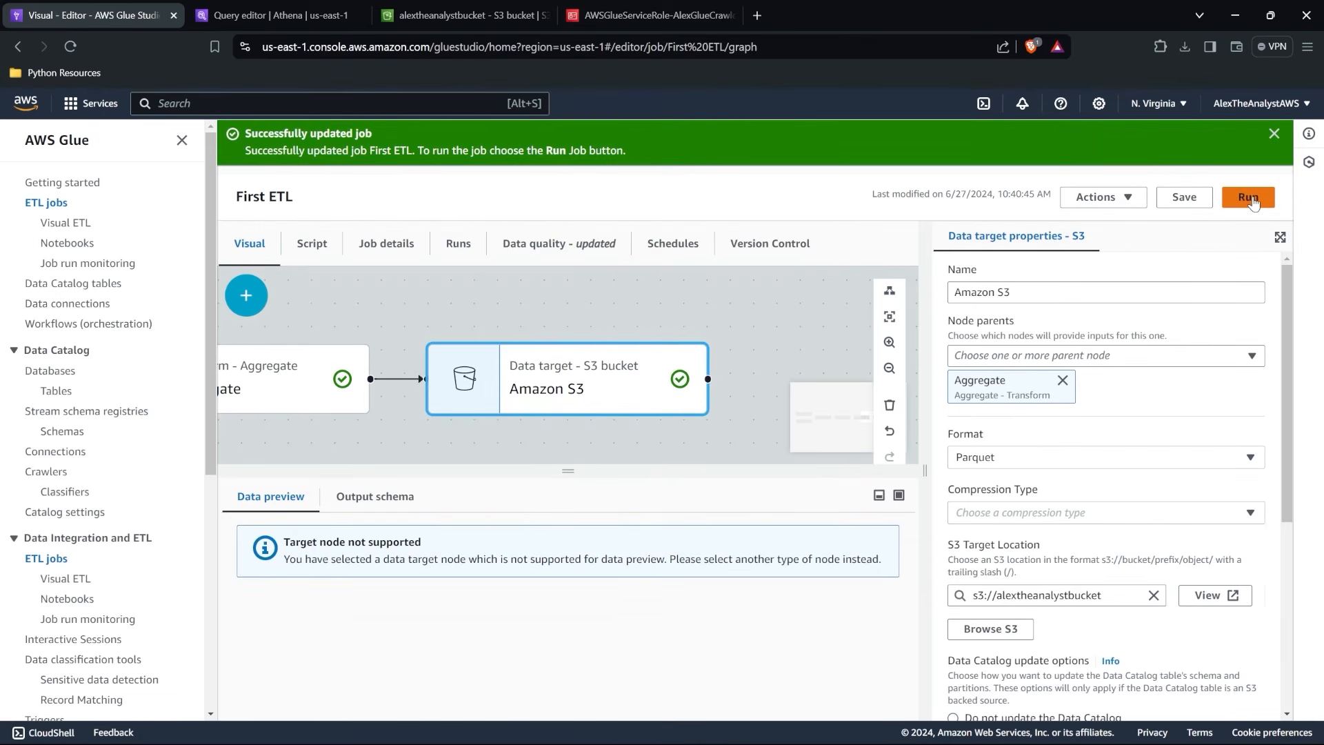
{"action": "left_click", "coordinate": [1253, 200]}
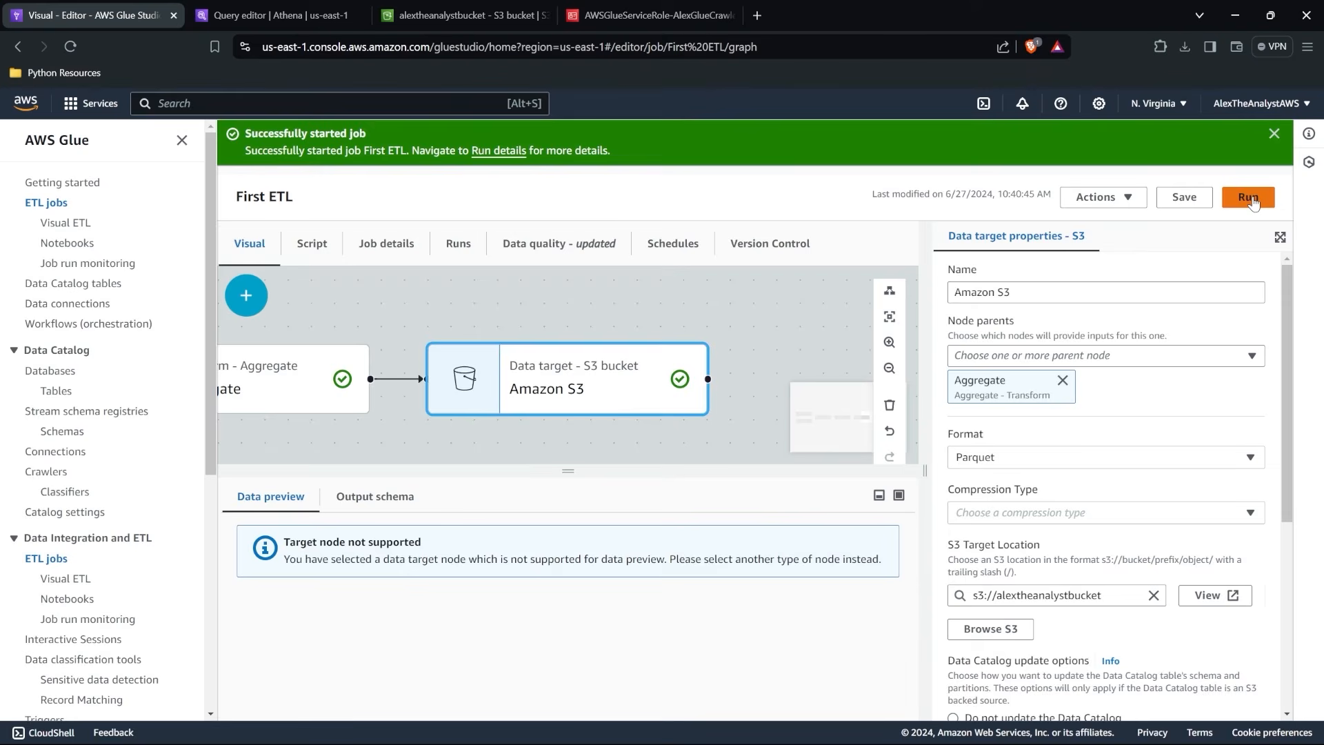
Open the run history of the First ETL job and inspect the details of the latest run.
{"action": "left_click", "coordinate": [503, 153]}
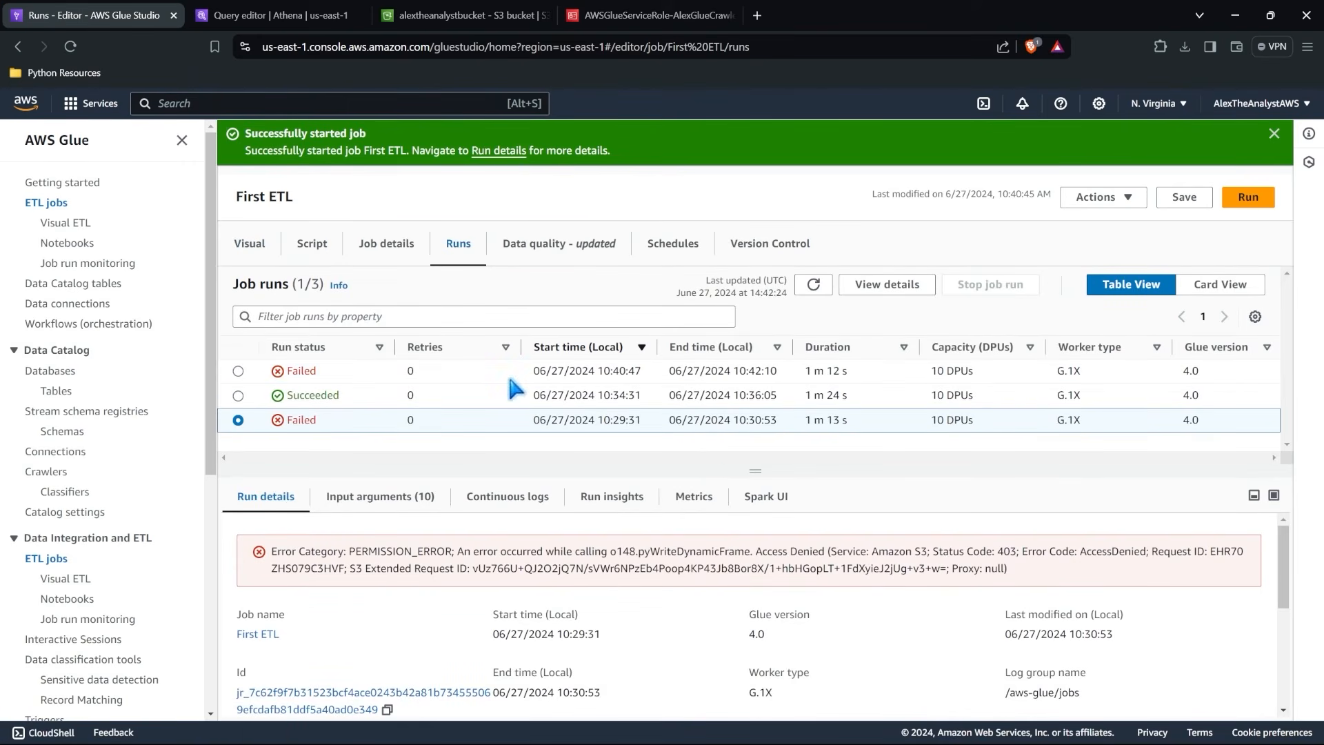
{"action": "left_click", "coordinate": [239, 372]}
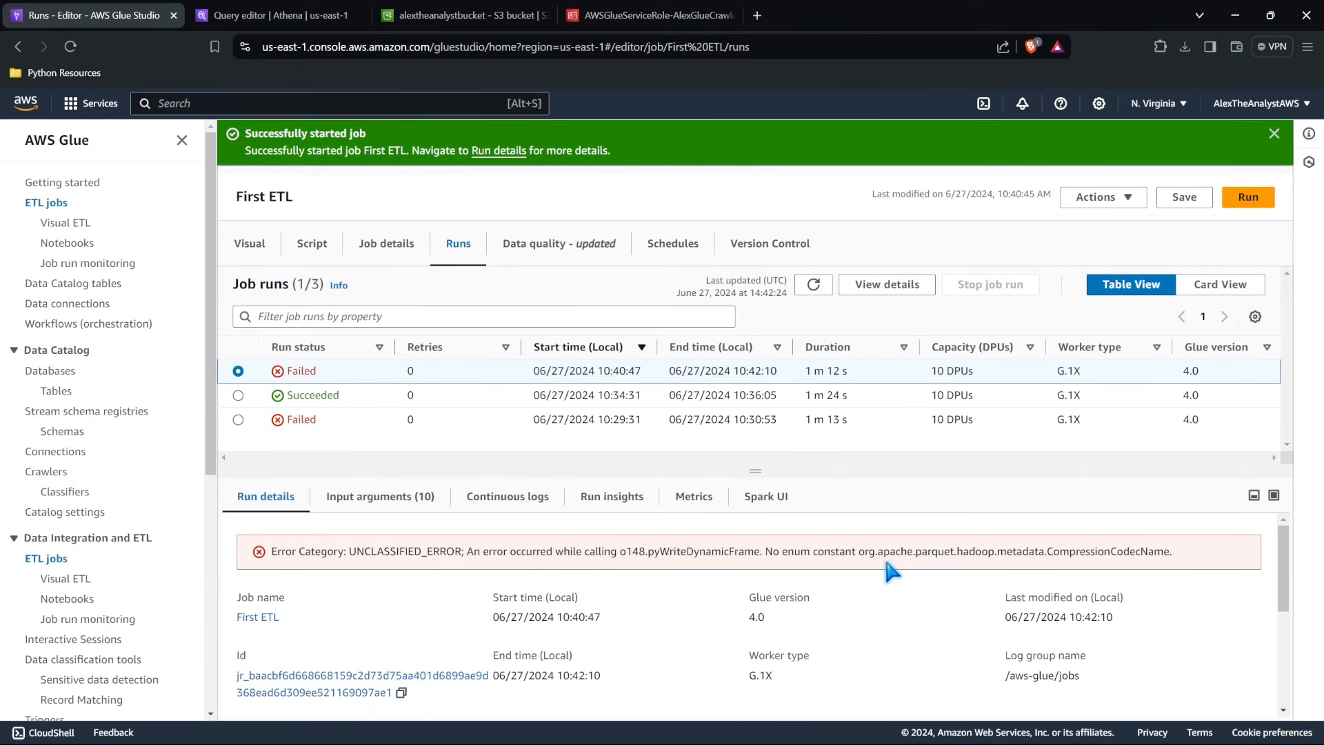
Set the Amazon S3 target's compression type to Snappy in the job's visual graph.
{"action": "left_click", "coordinate": [250, 243]}
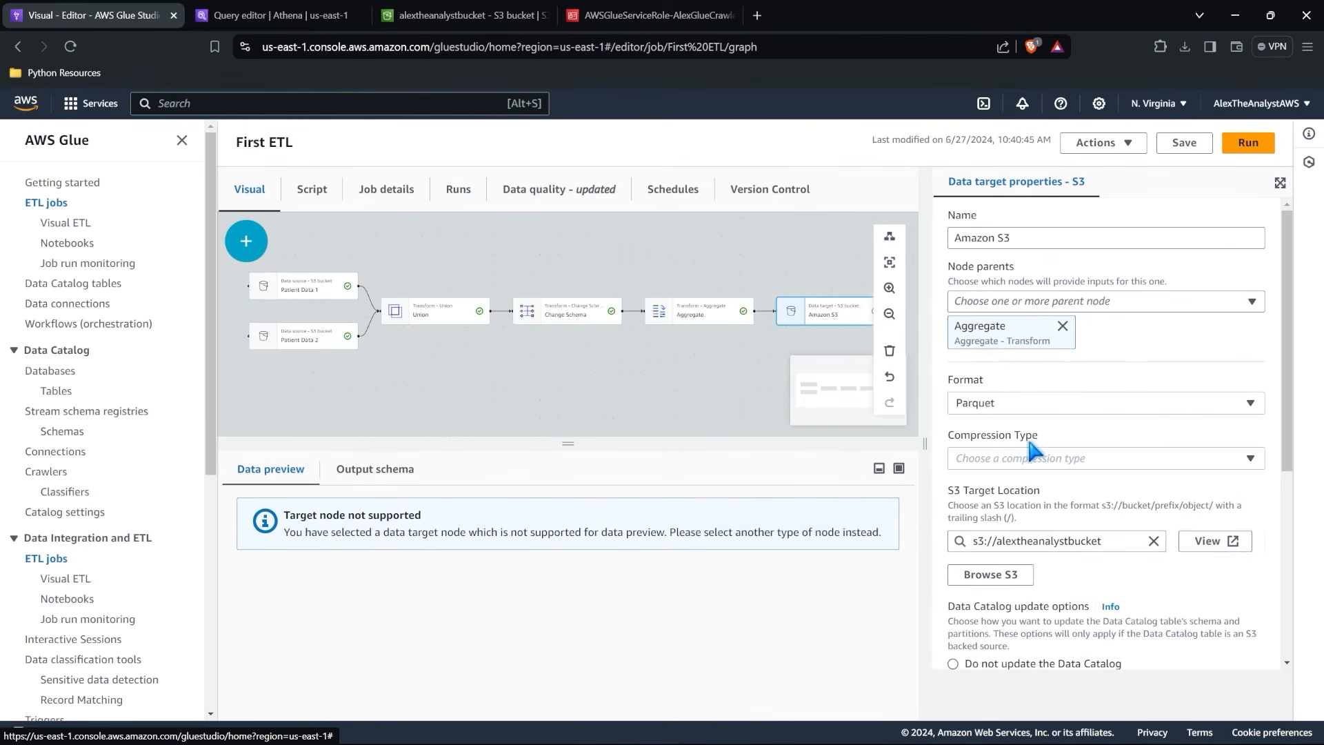
{"action": "left_click", "coordinate": [1034, 457]}
{"action": "left_click", "coordinate": [1056, 514]}
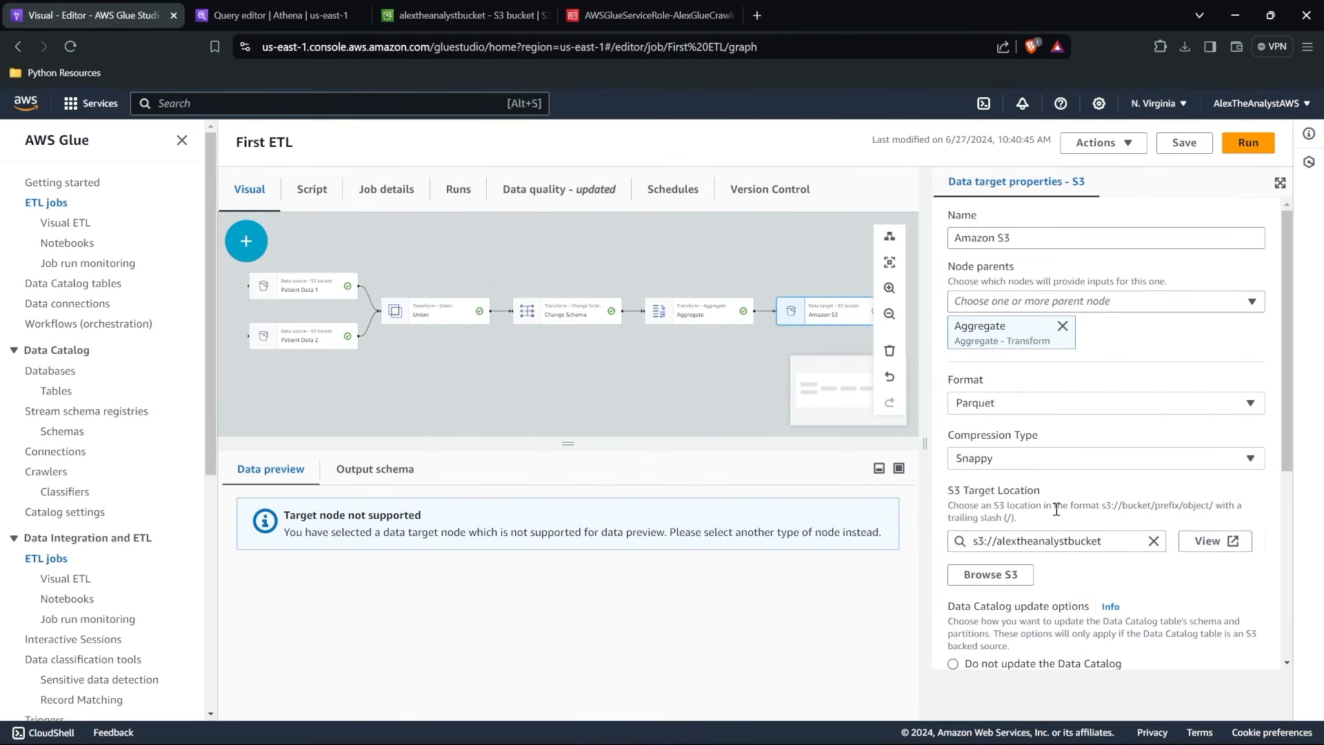
{"action": "left_click", "coordinate": [1086, 455]}
{"action": "left_click", "coordinate": [1086, 454]}
Save and rerun the First ETL job, and enlarge the job runs list.
{"action": "left_click", "coordinate": [1181, 146]}
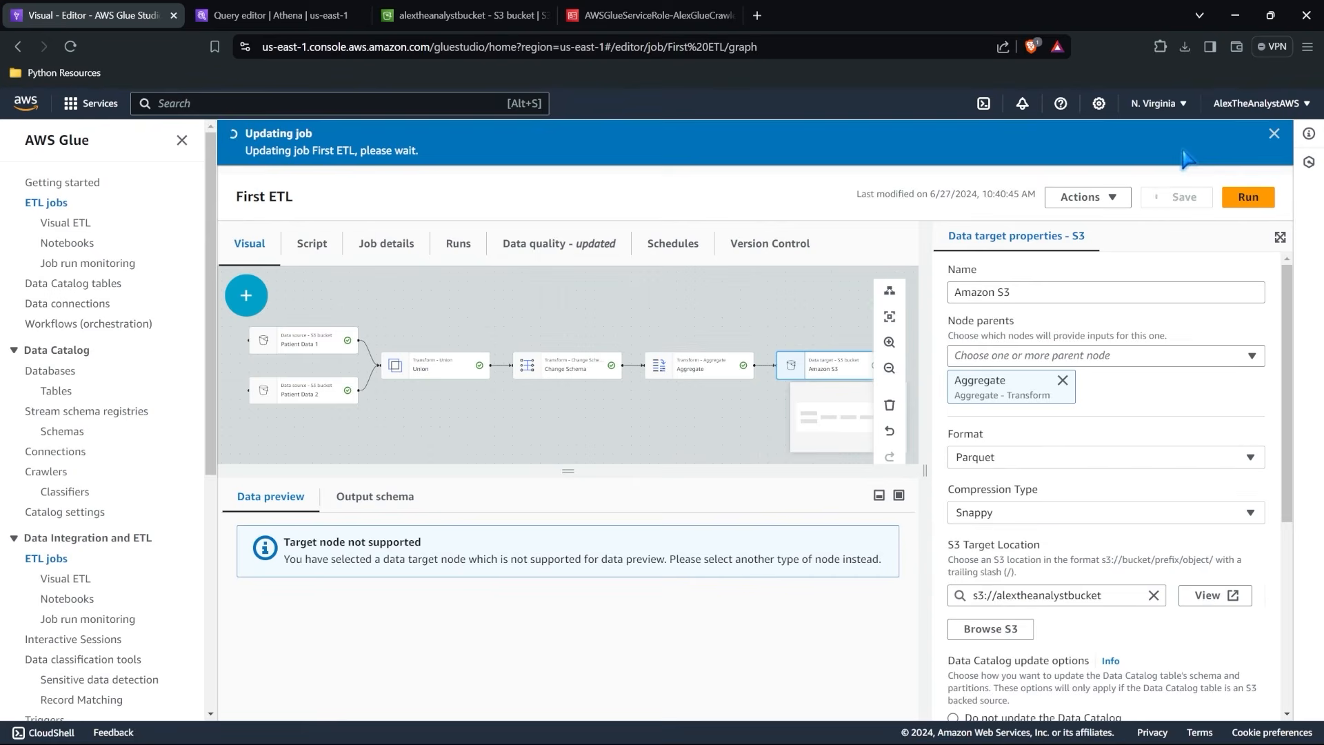
{"action": "left_click", "coordinate": [1247, 198]}
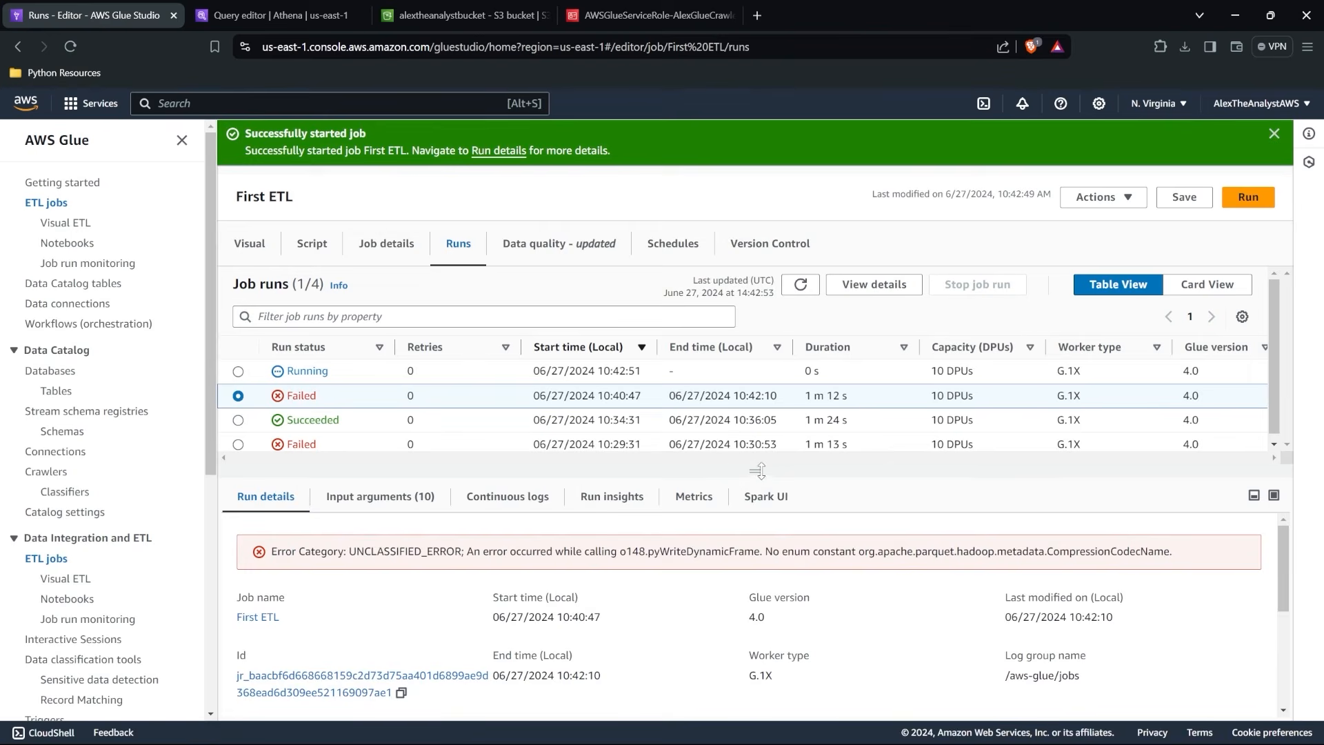
{"action": "left_click_drag", "start_coordinate": [758, 471], "coordinate": [755, 552]}
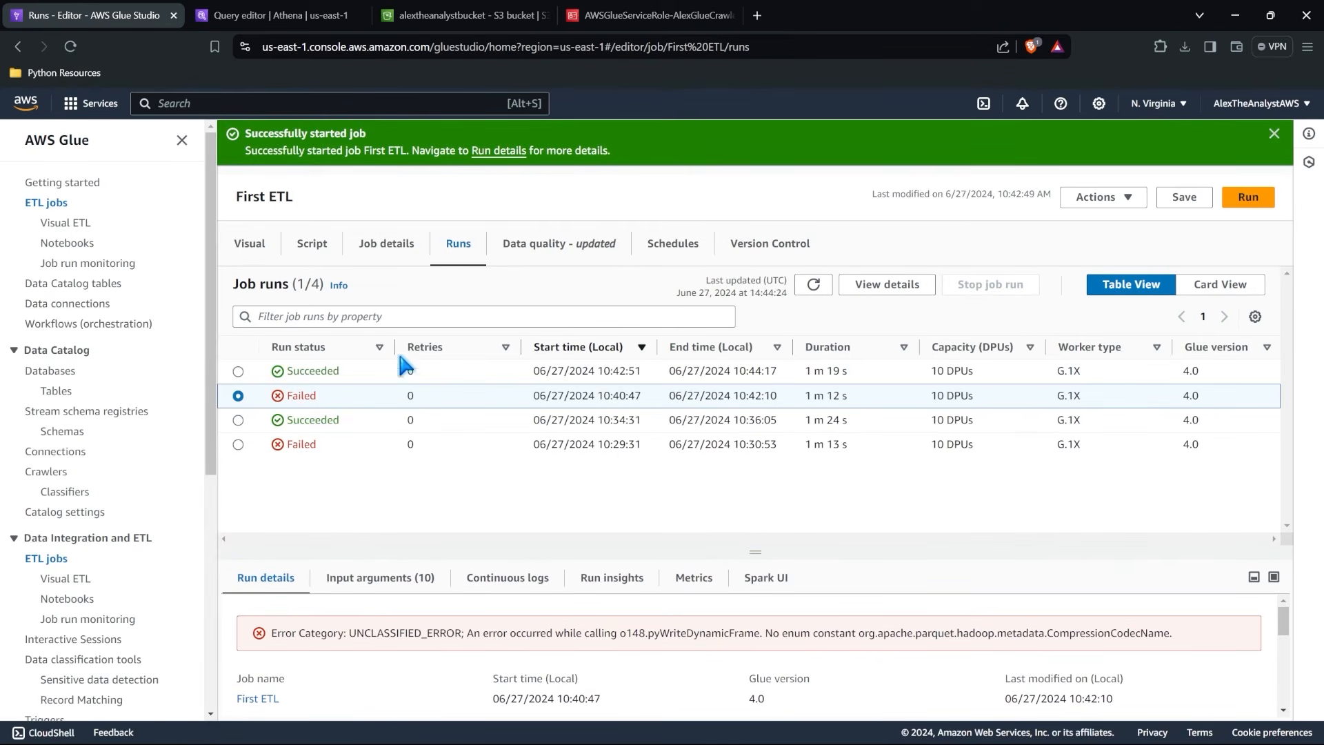
Switch to the Athena query editor, rerun the etl_patient_data query and check its results.
{"action": "left_click", "coordinate": [298, 13]}
{"action": "left_click", "coordinate": [69, 47]}
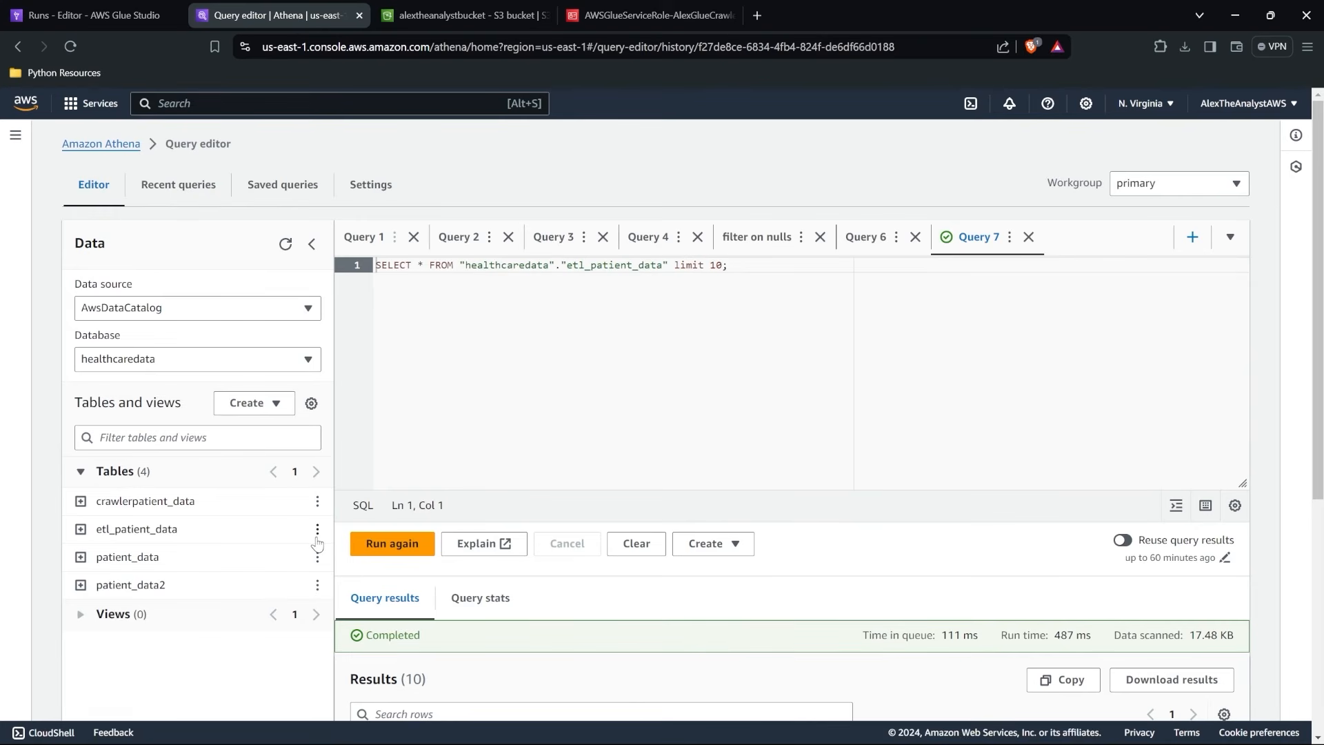
{"action": "left_click", "coordinate": [388, 543]}
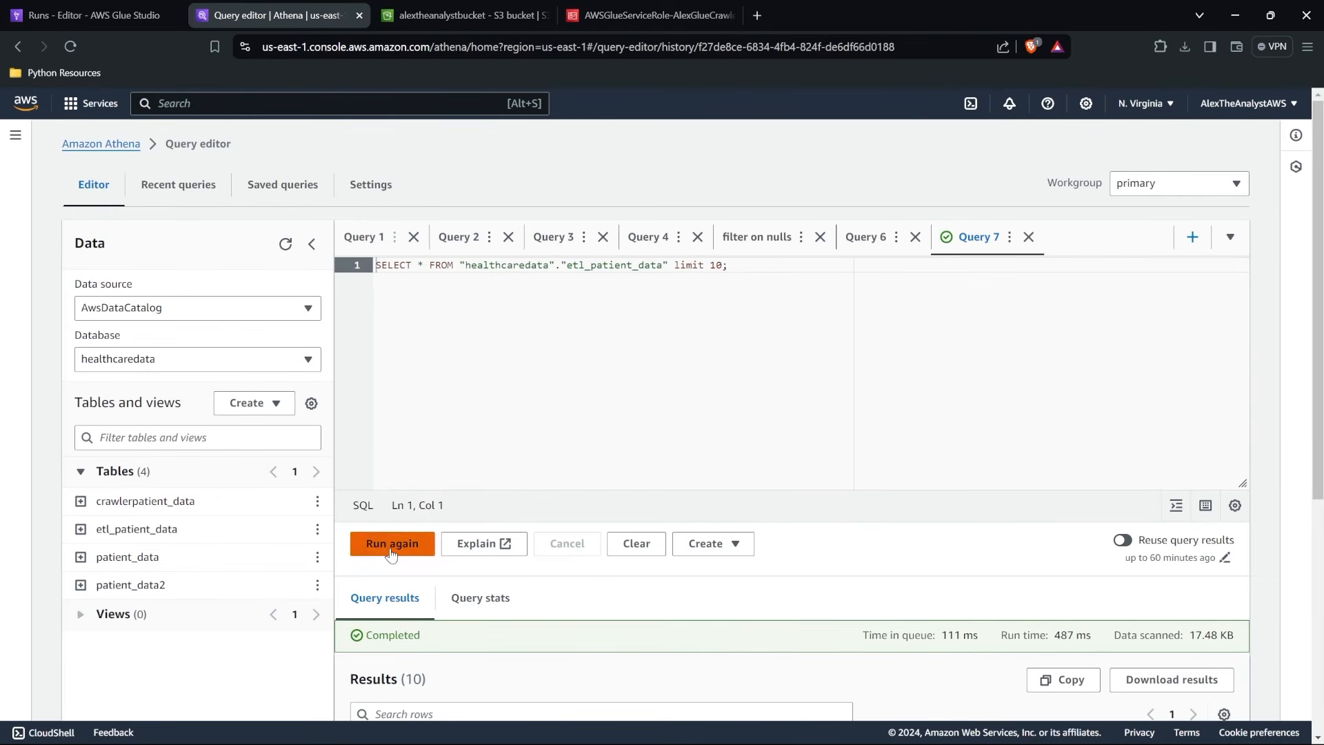
{"action": "scroll", "coordinate": [514, 440], "scroll_direction": "down", "scroll_amount": 5}
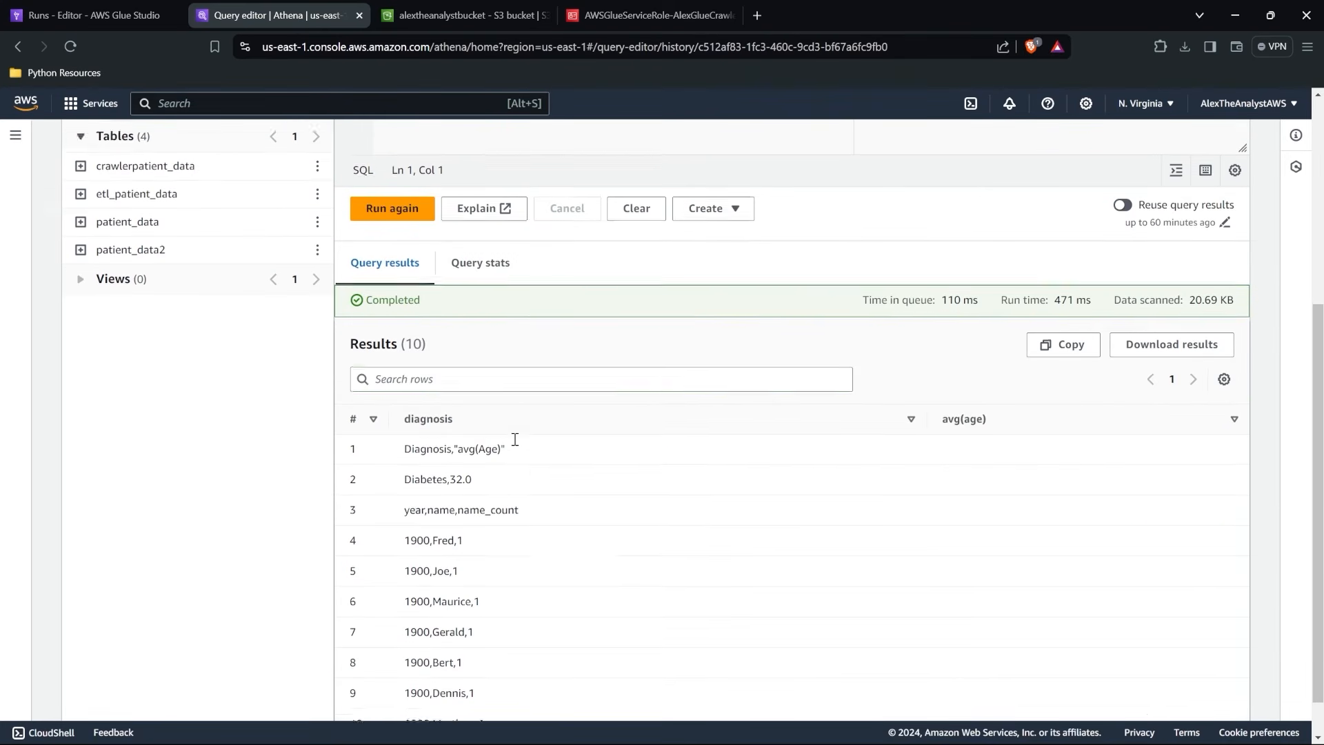
{"action": "scroll", "coordinate": [517, 449], "scroll_direction": "up", "scroll_amount": 2}
{"action": "scroll", "coordinate": [519, 452], "scroll_direction": "up", "scroll_amount": 4}
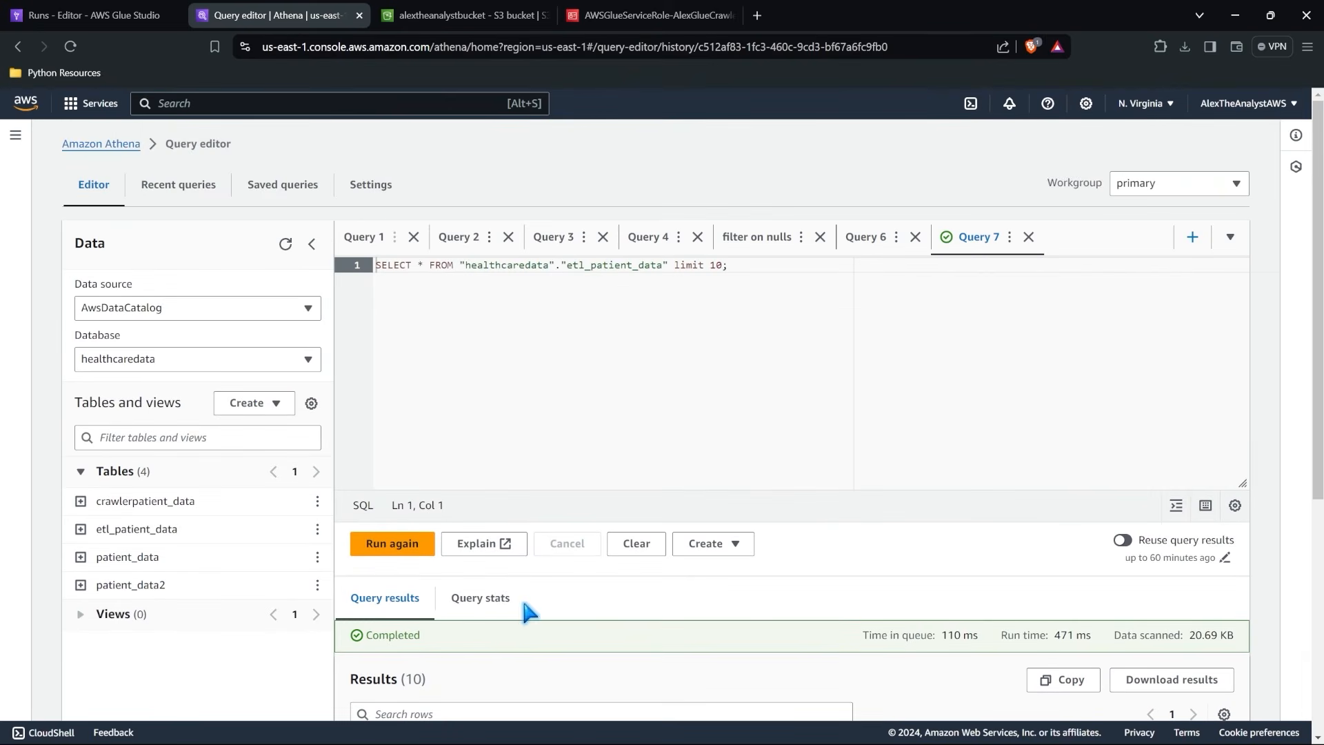
Reload the alextheanalystbucket object list in S3 and examine the Snappy Parquet files written by the latest job run.
{"action": "left_click", "coordinate": [463, 15]}
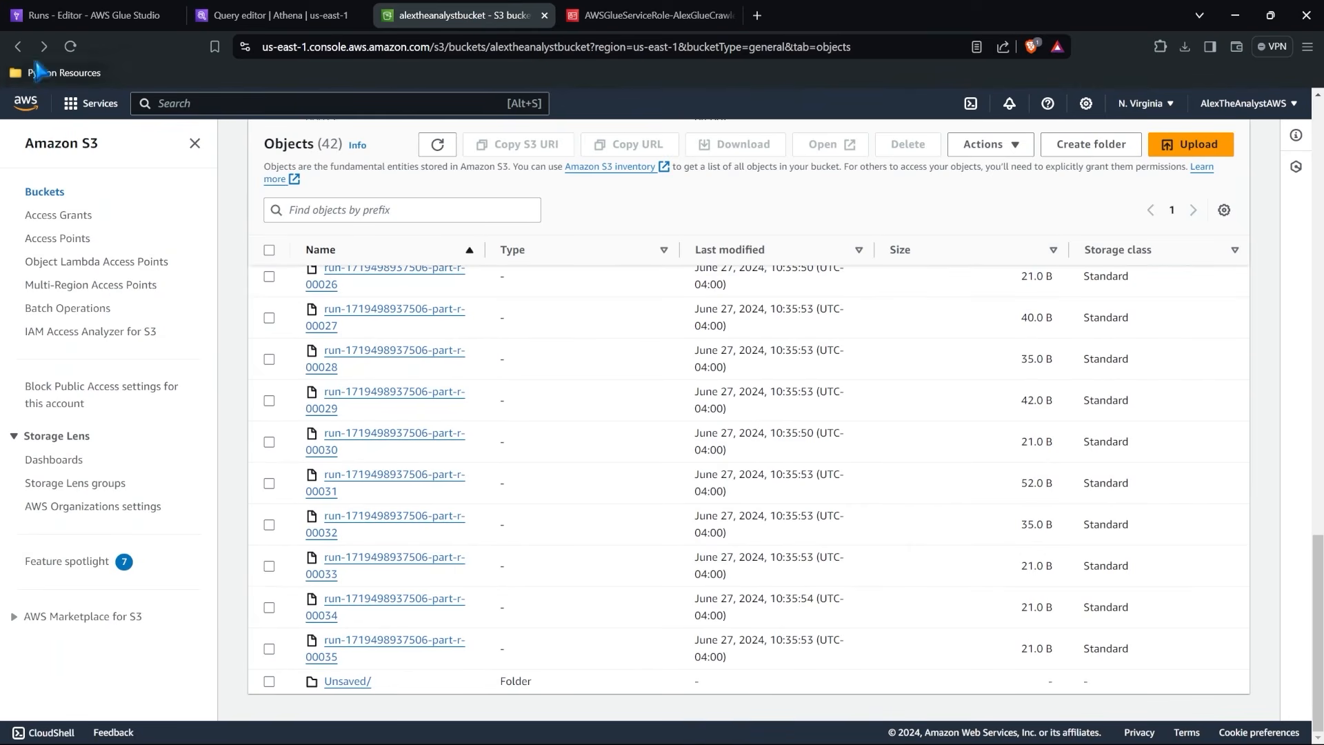
{"action": "left_click", "coordinate": [70, 47]}
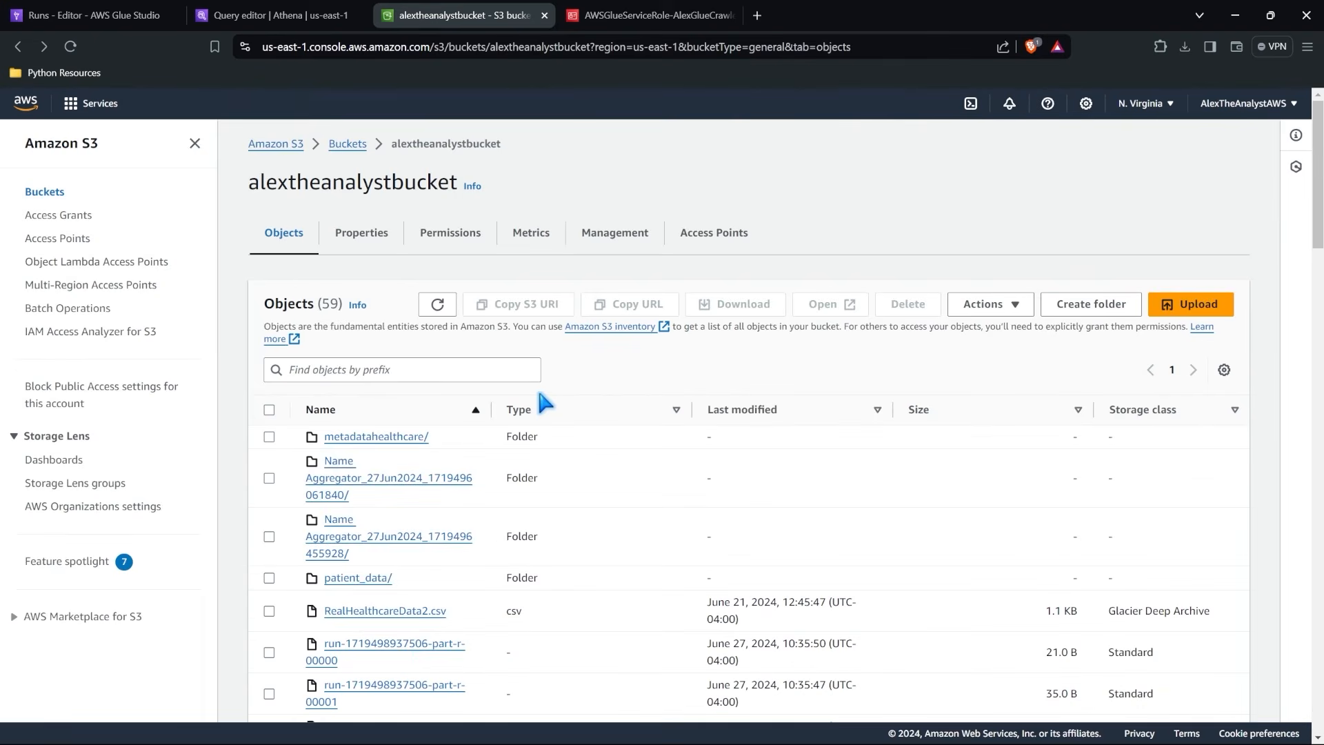
{"action": "scroll", "coordinate": [495, 549], "scroll_direction": "down", "scroll_amount": 20}
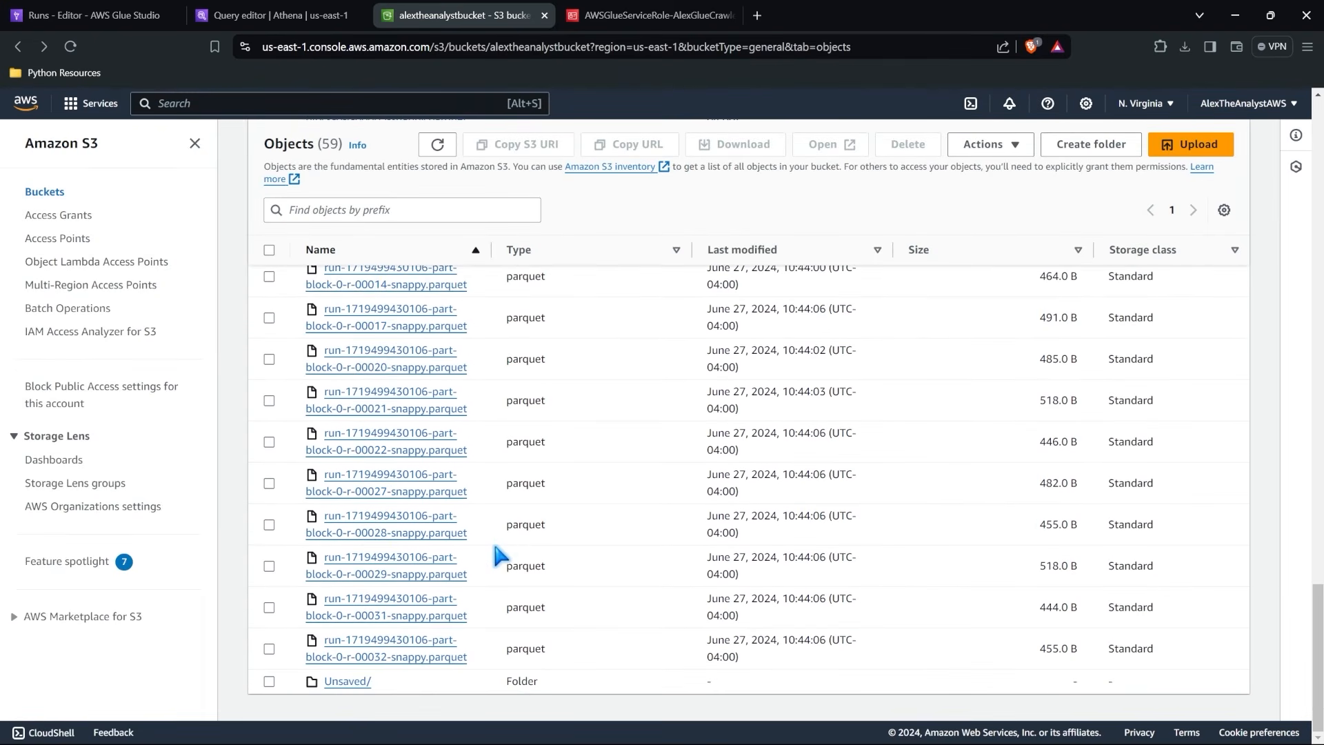
{"action": "scroll", "coordinate": [487, 317], "scroll_direction": "up", "scroll_amount": 2}
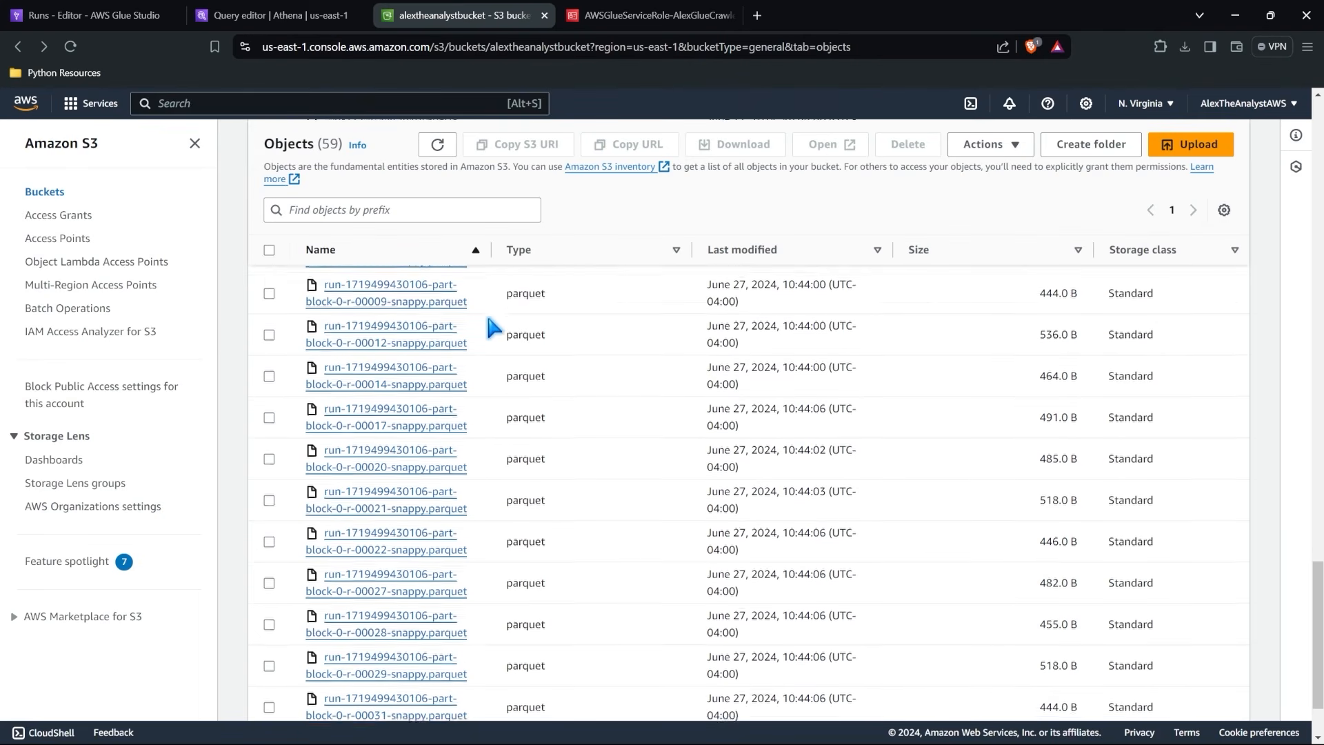
{"action": "scroll", "coordinate": [494, 327], "scroll_direction": "up", "scroll_amount": 3}
{"action": "scroll", "coordinate": [494, 328], "scroll_direction": "up", "scroll_amount": 3}
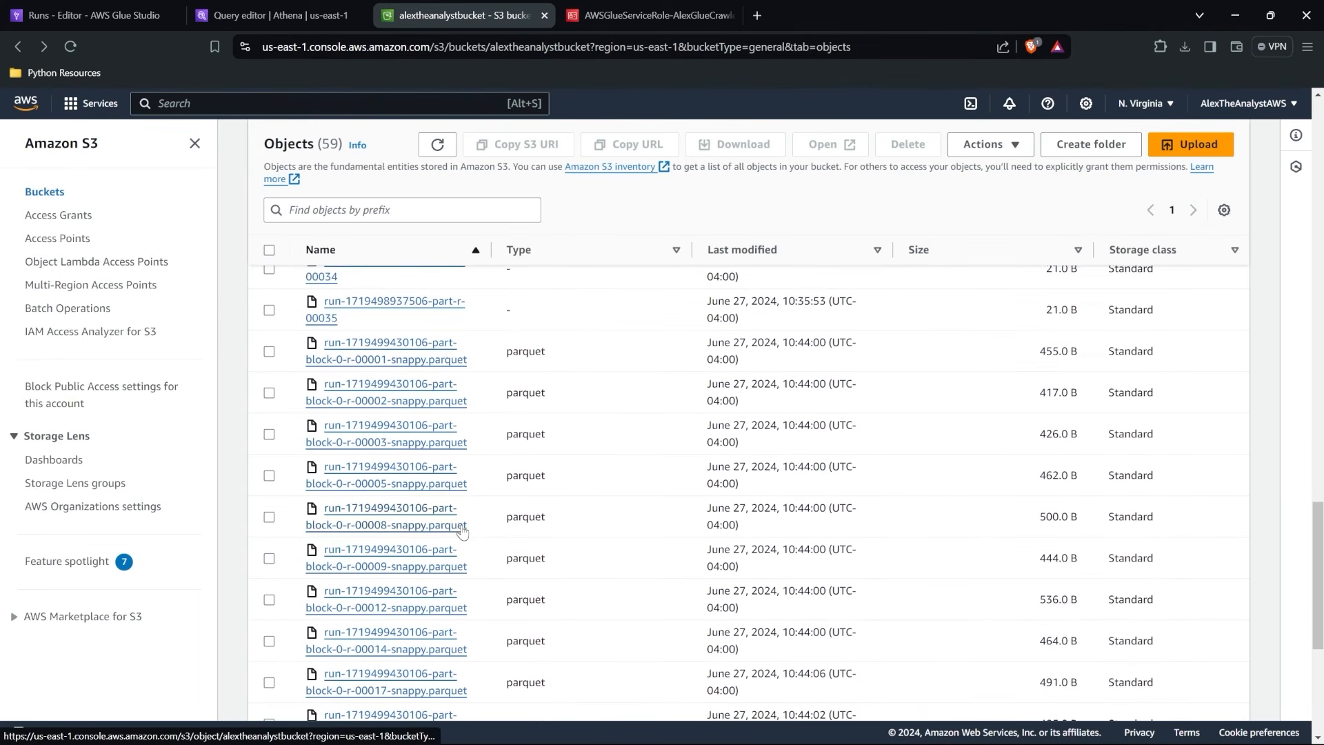
{"action": "scroll", "coordinate": [462, 531], "scroll_direction": "down", "scroll_amount": 9}
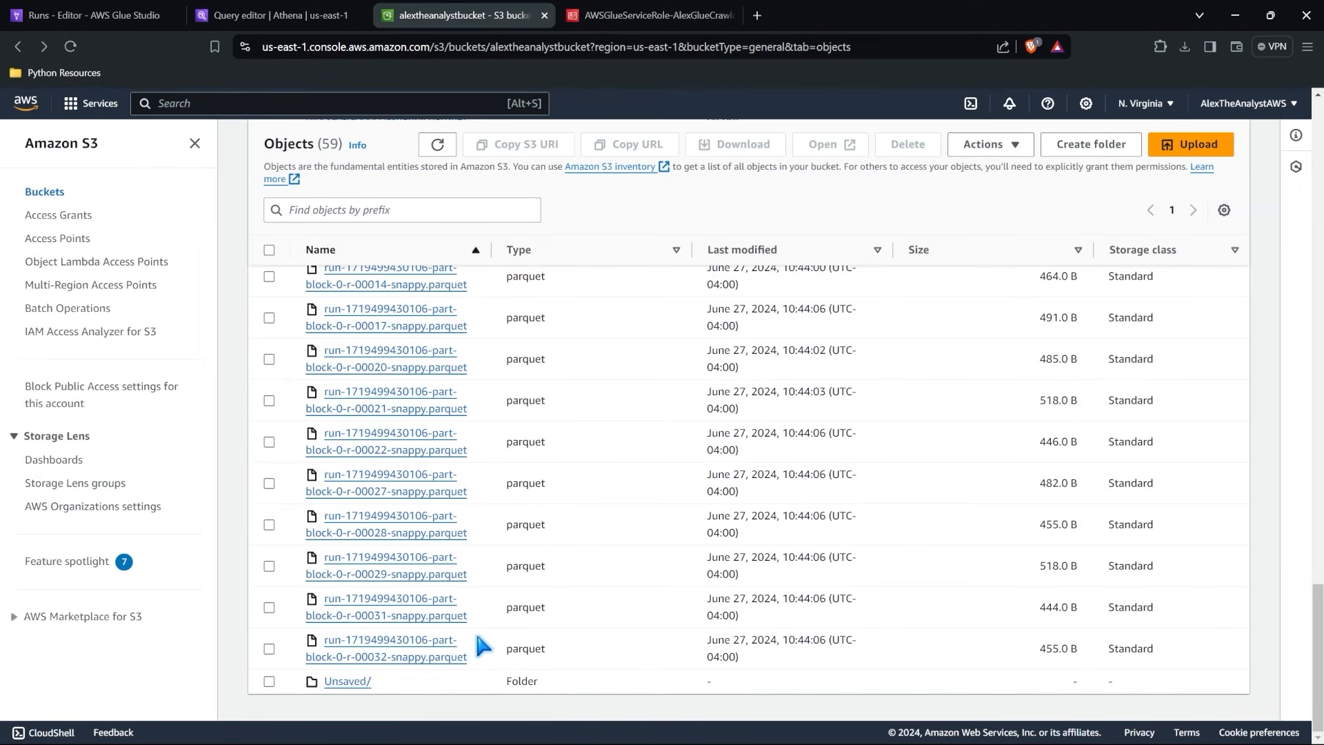
{"action": "left_click_drag", "start_coordinate": [479, 623], "coordinate": [351, 338]}
{"action": "scroll", "coordinate": [350, 337], "scroll_direction": "up", "scroll_amount": 4}
{"action": "left_click", "coordinate": [602, 455]}
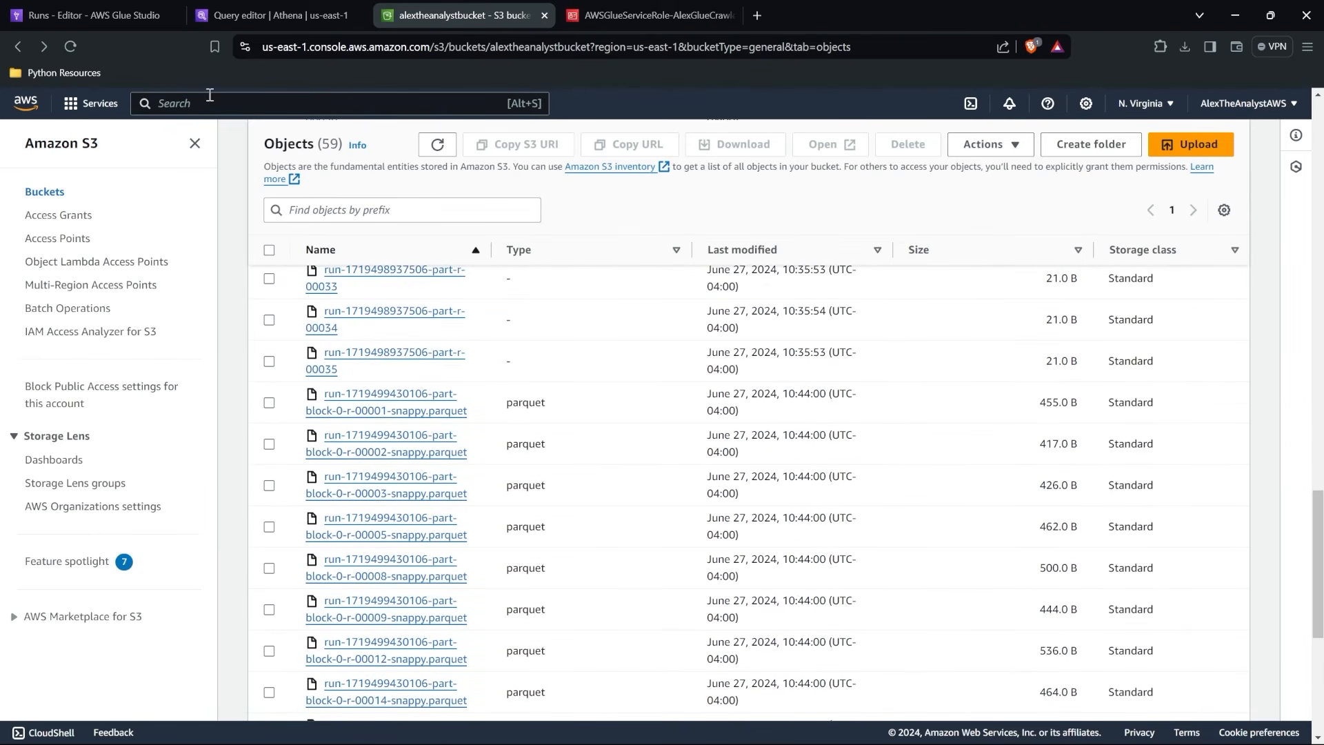
Return to the First ETL job's visual graph in Glue and review the Amazon S3 target's format, location and Data Catalog settings.
{"action": "left_click", "coordinate": [90, 9]}
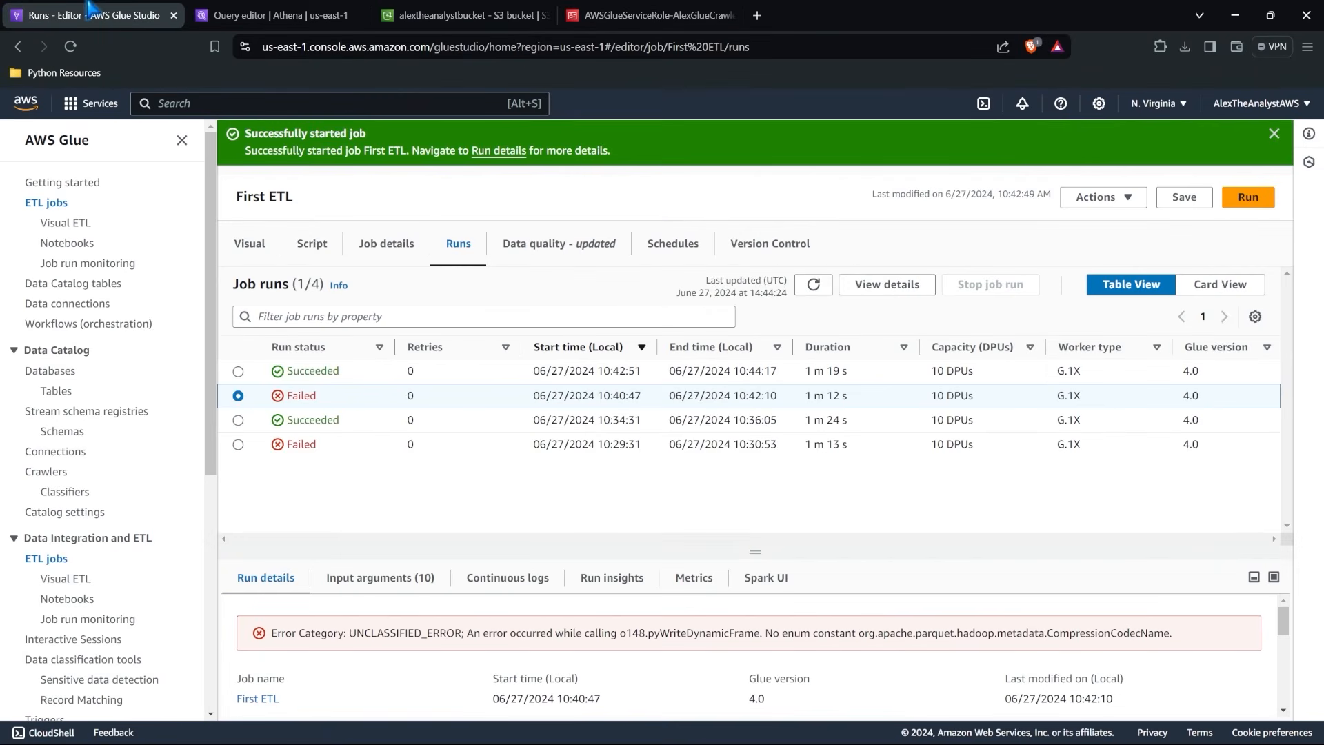
{"action": "left_click", "coordinate": [250, 245]}
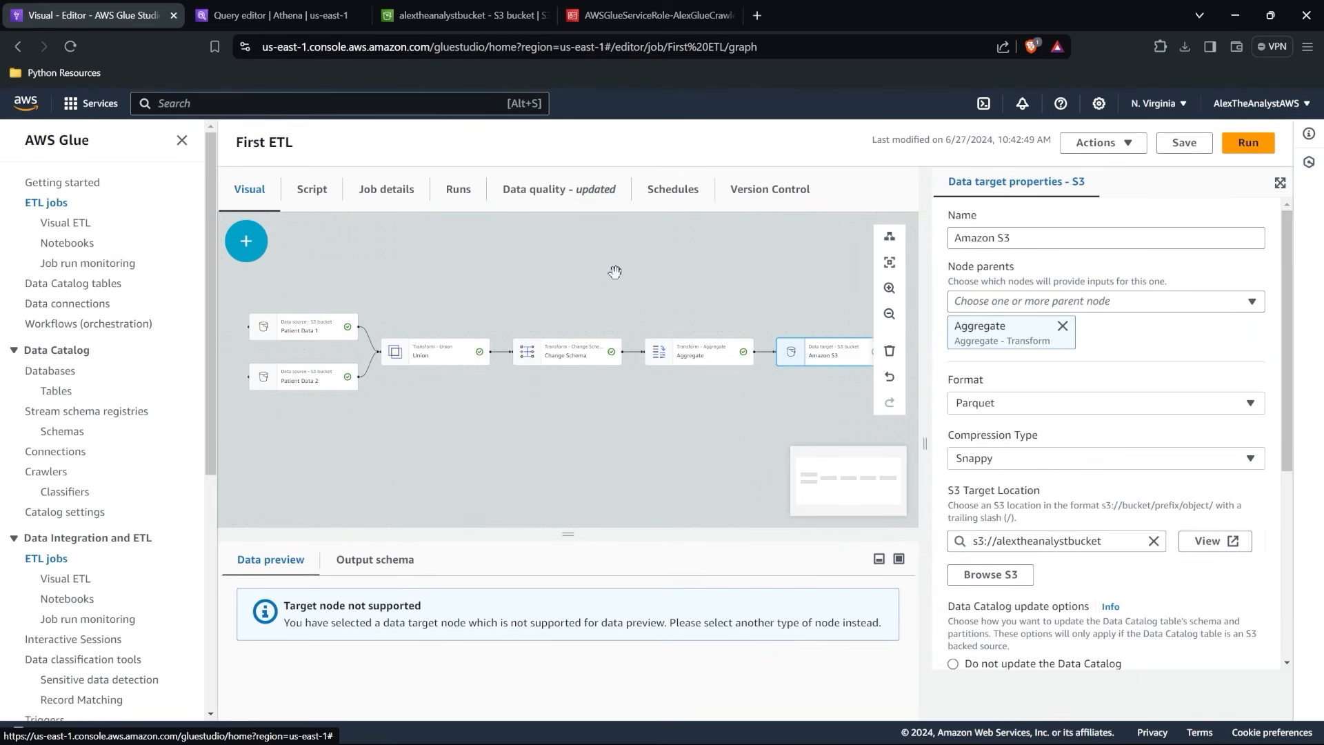
{"action": "scroll", "coordinate": [1112, 438], "scroll_direction": "down", "scroll_amount": 4}
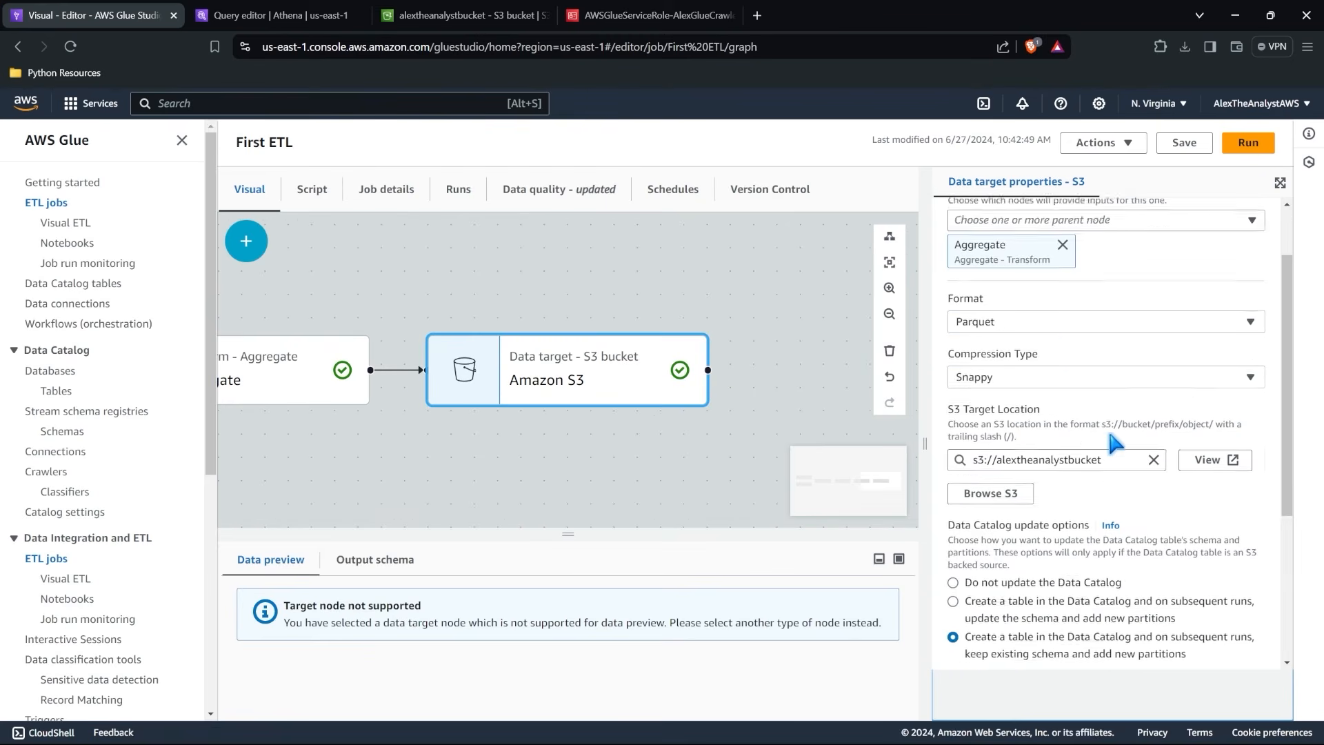
{"action": "scroll", "coordinate": [1113, 440], "scroll_direction": "down", "scroll_amount": 2}
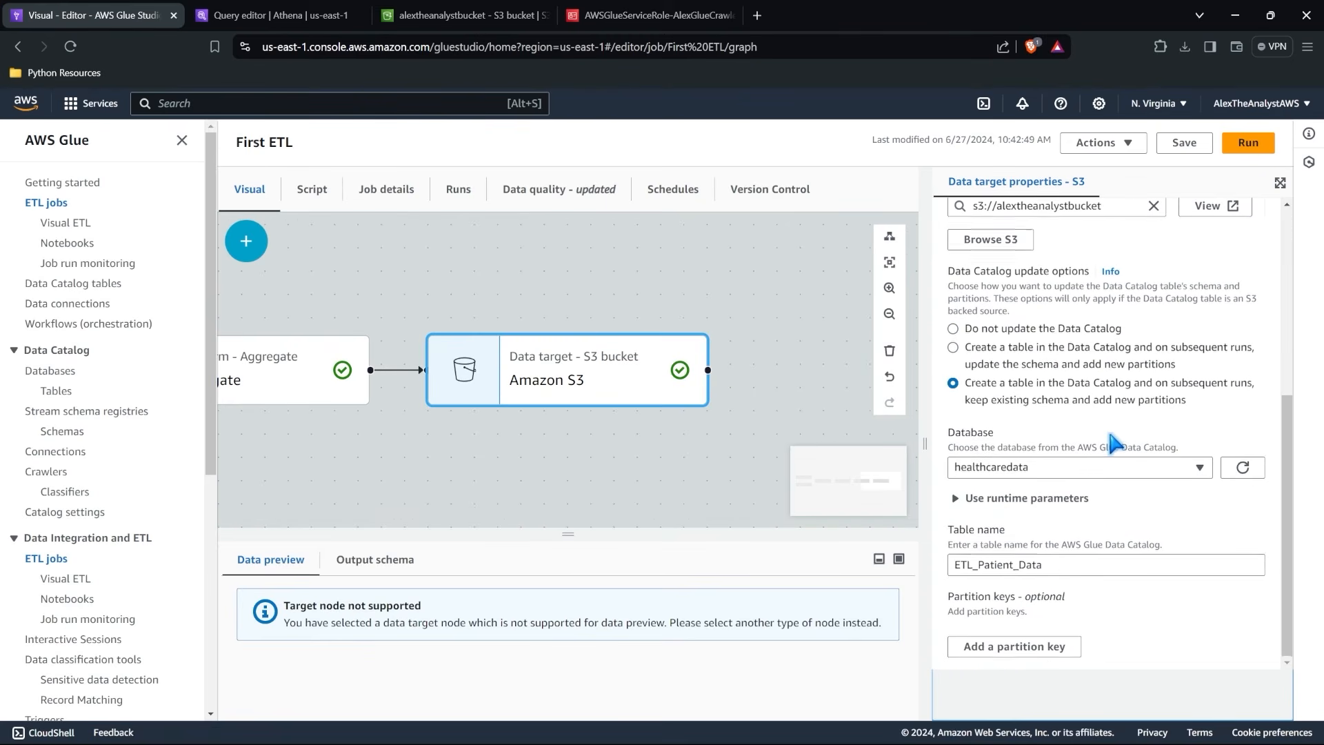
{"action": "scroll", "coordinate": [1112, 441], "scroll_direction": "up", "scroll_amount": 5}
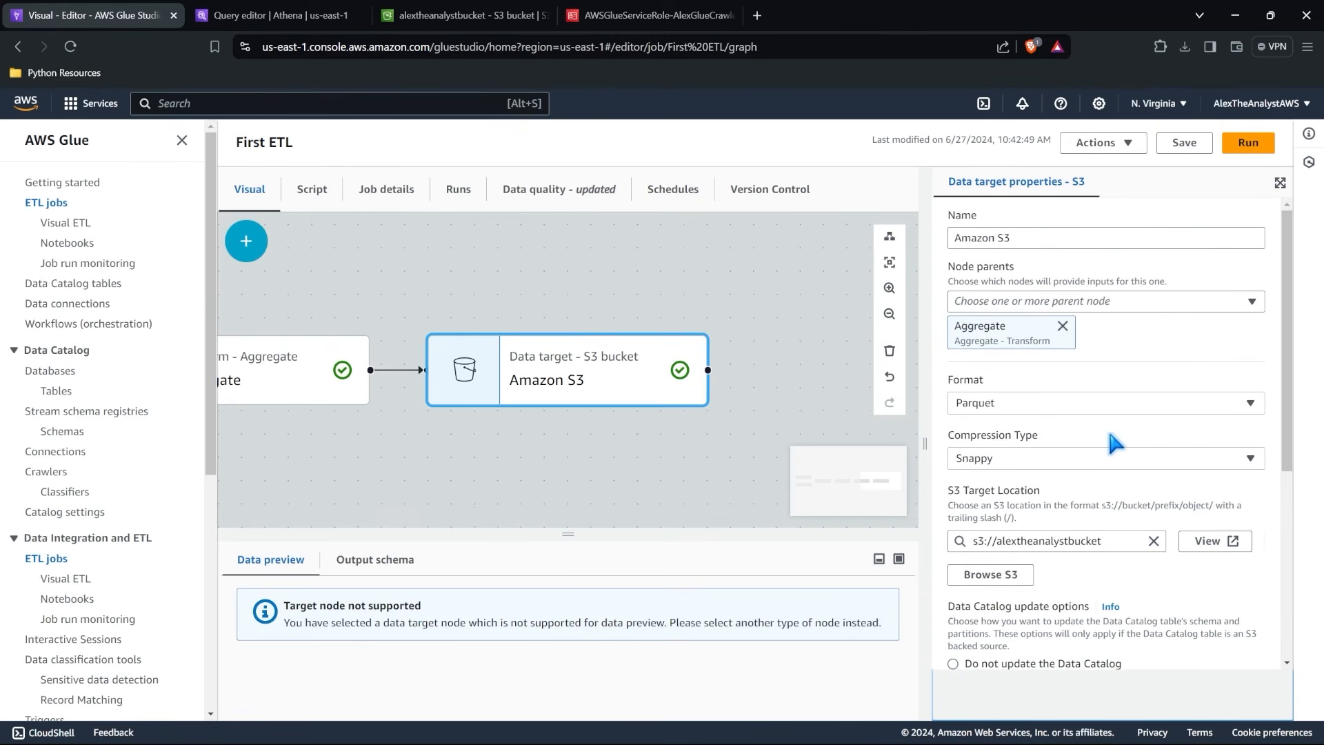
Read through the script generated for the First ETL job, and go back to the visual graph to review its nodes.
{"action": "left_click", "coordinate": [319, 199]}
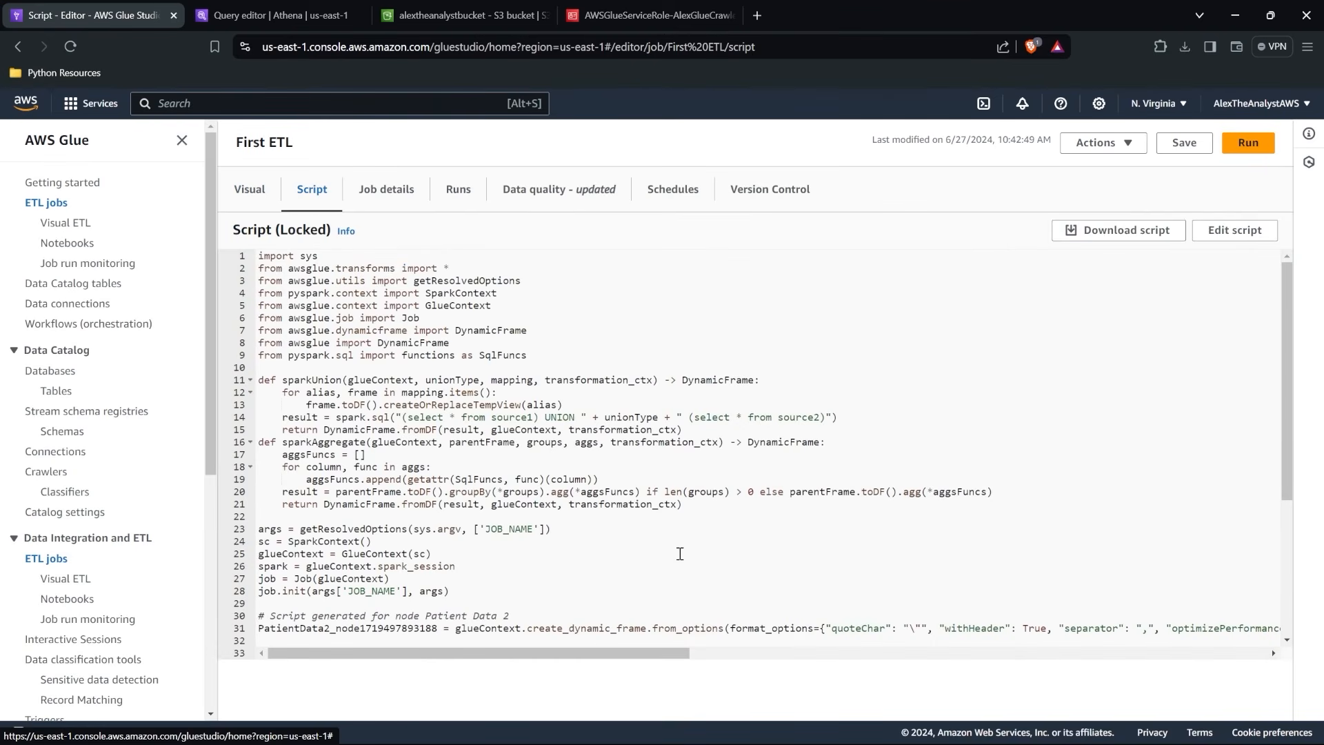
{"action": "scroll", "coordinate": [680, 554], "scroll_direction": "down", "scroll_amount": 4}
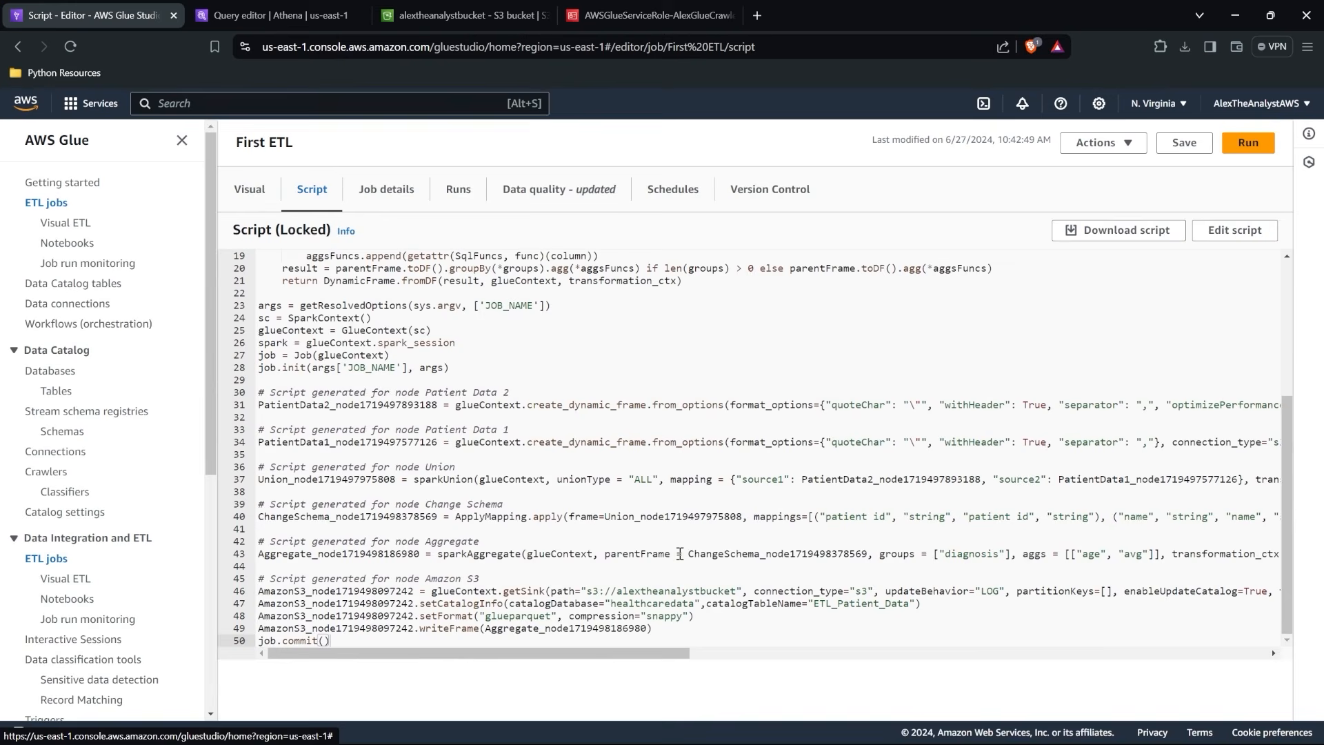
{"action": "scroll", "coordinate": [625, 397], "scroll_direction": "up", "scroll_amount": 3}
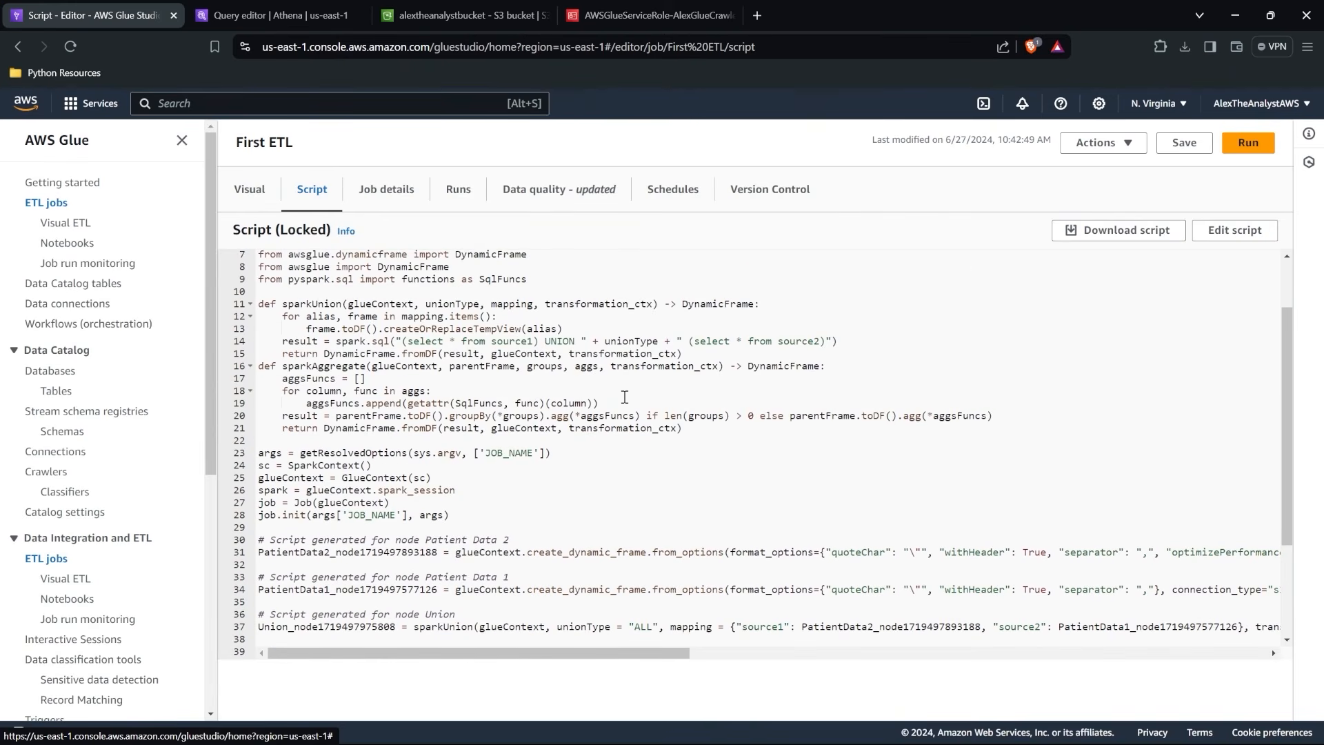
{"action": "scroll", "coordinate": [625, 397], "scroll_direction": "up", "scroll_amount": 1}
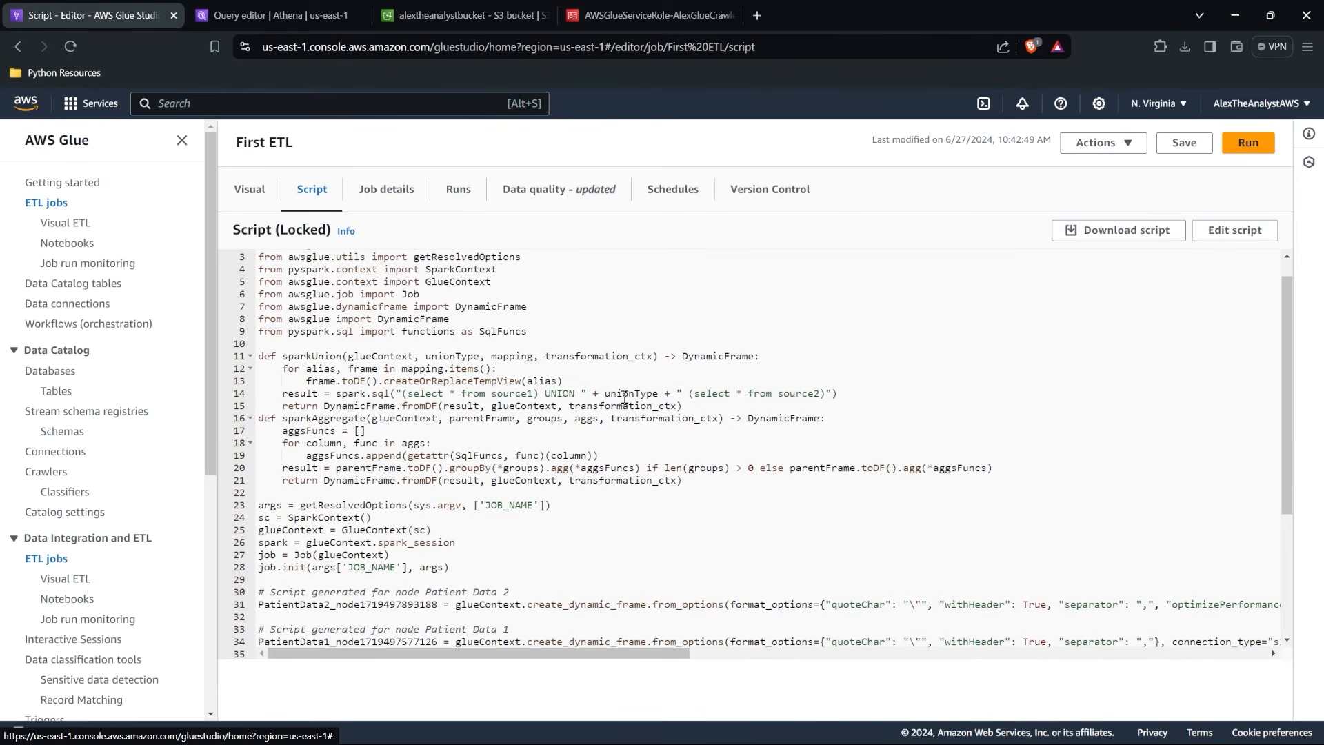
{"action": "scroll", "coordinate": [625, 398], "scroll_direction": "down", "scroll_amount": 5}
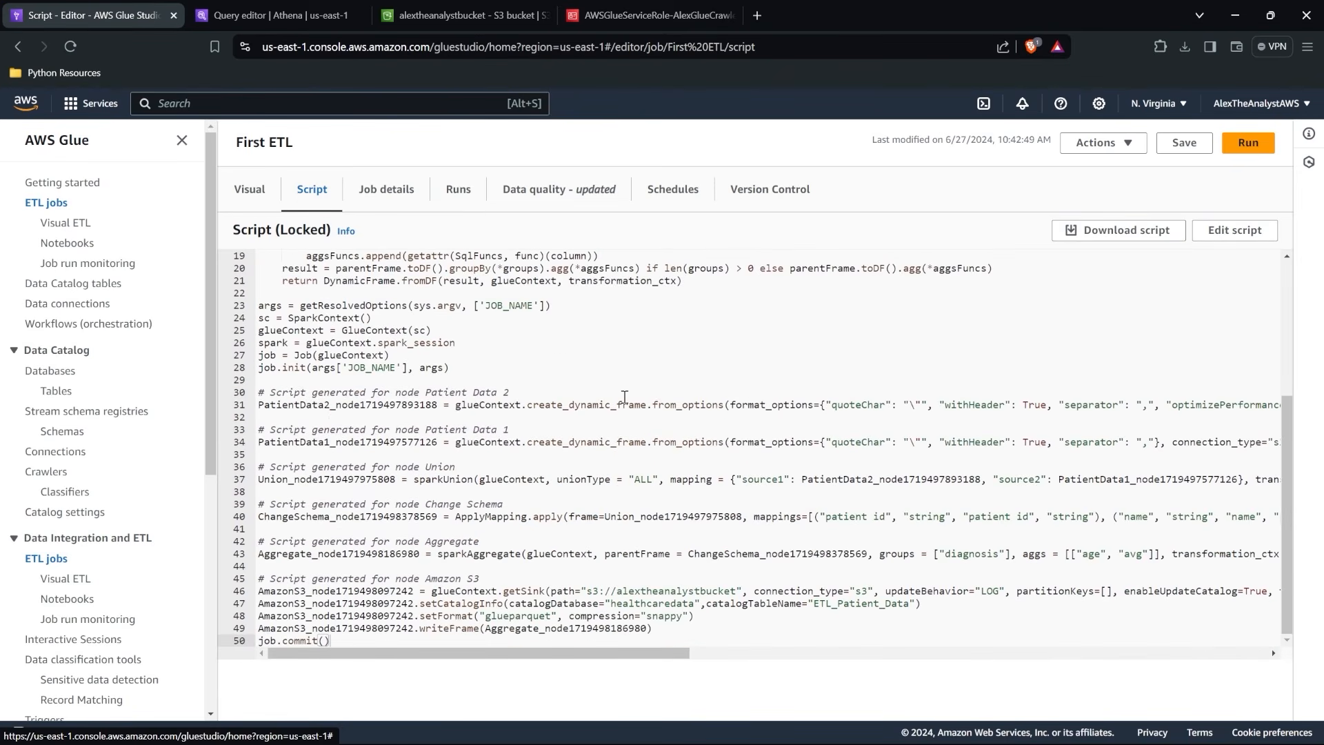
{"action": "left_click", "coordinate": [246, 187]}
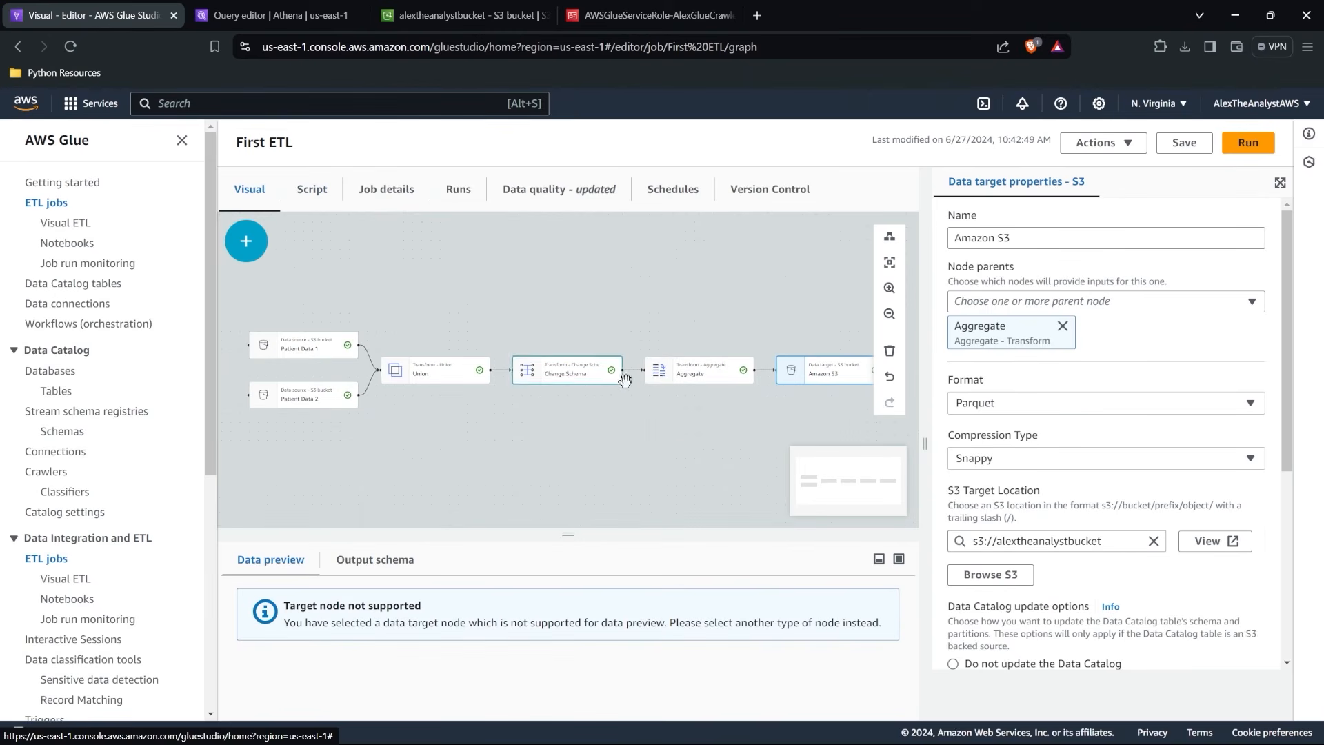
{"action": "left_click_drag", "start_coordinate": [631, 402], "coordinate": [617, 402]}
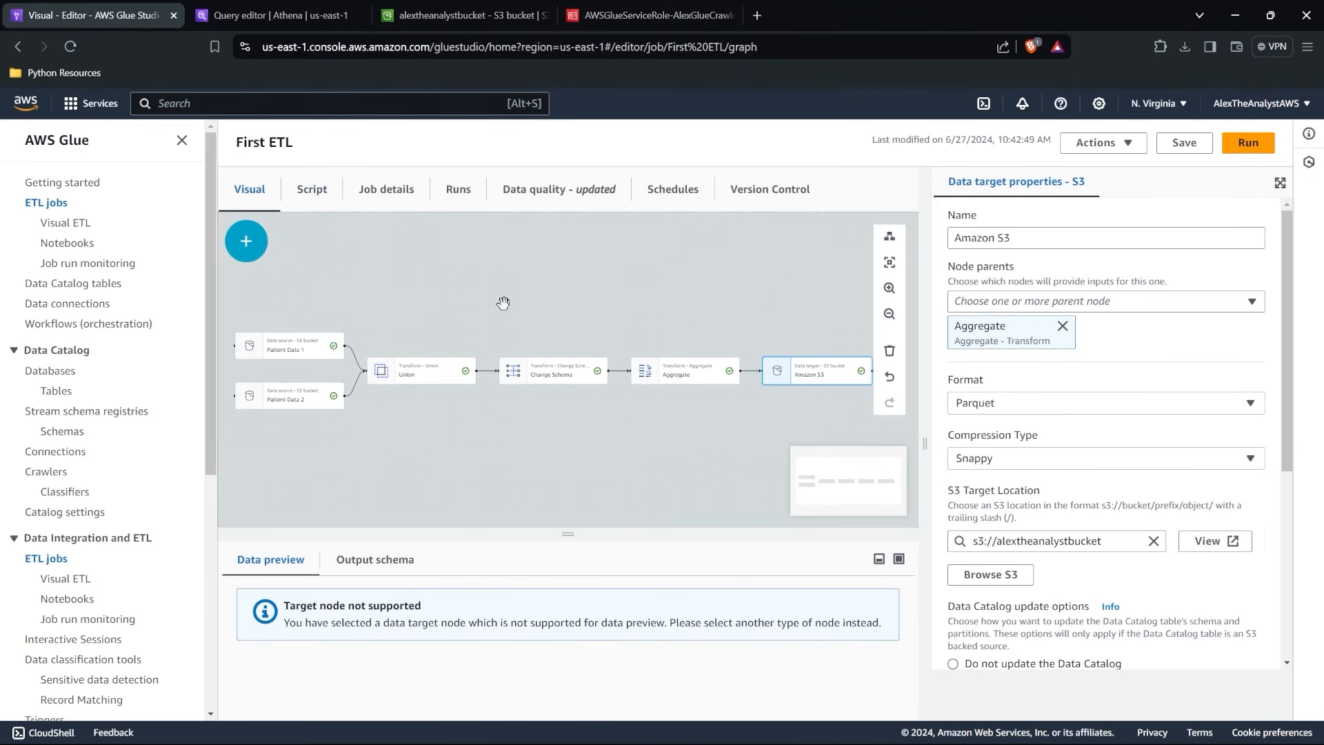
{"action": "left_click_drag", "start_coordinate": [822, 439], "coordinate": [836, 438]}
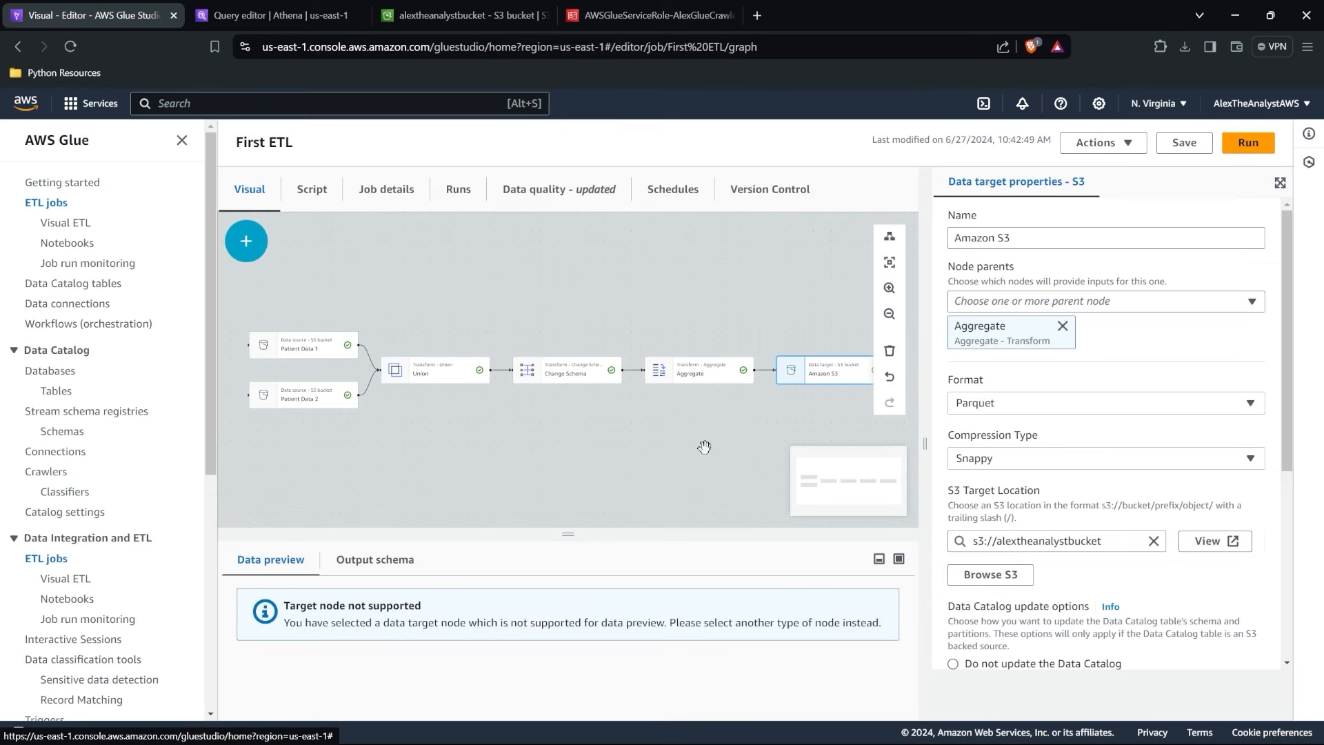
Switch back to the S3 bucket and compare the Parquet output files with the earlier run's files.
{"action": "left_click", "coordinate": [288, 9]}
{"action": "left_click", "coordinate": [466, 14]}
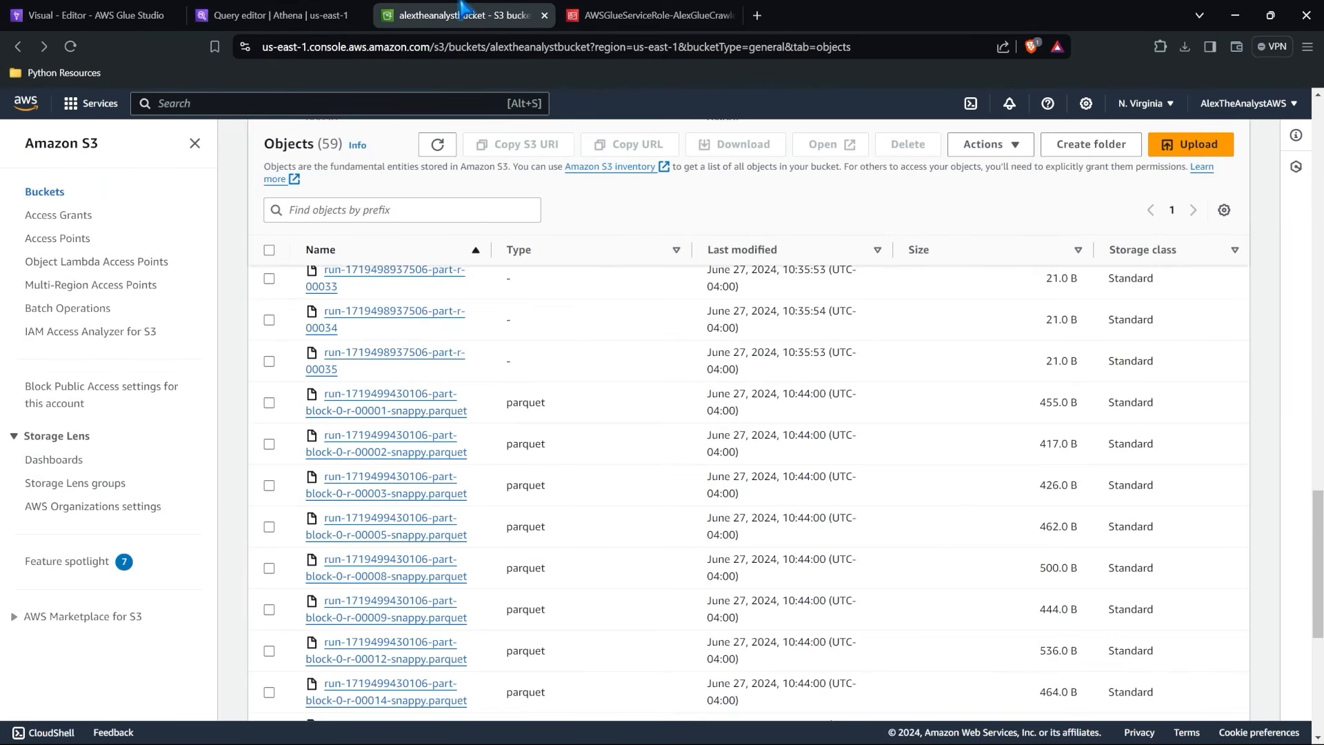
{"action": "scroll", "coordinate": [482, 475], "scroll_direction": "down", "scroll_amount": 3}
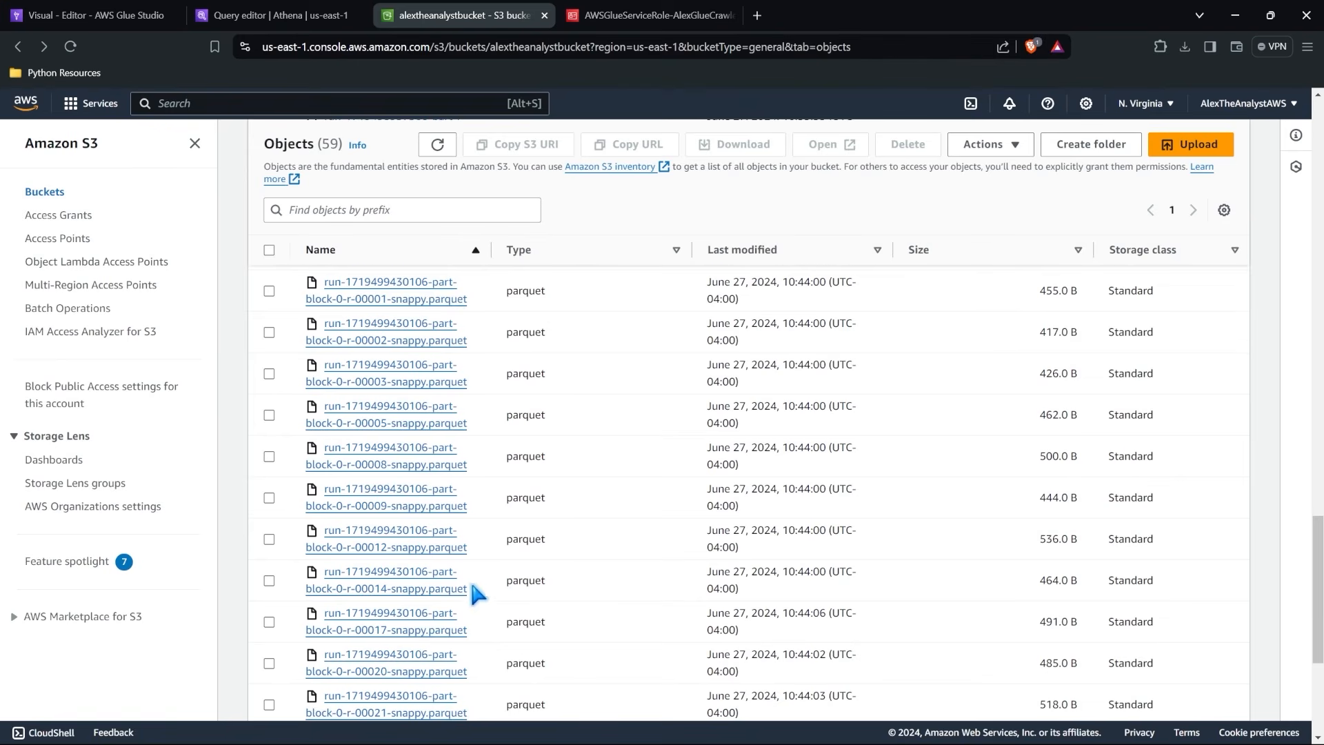
{"action": "scroll", "coordinate": [477, 594], "scroll_direction": "down", "scroll_amount": 5}
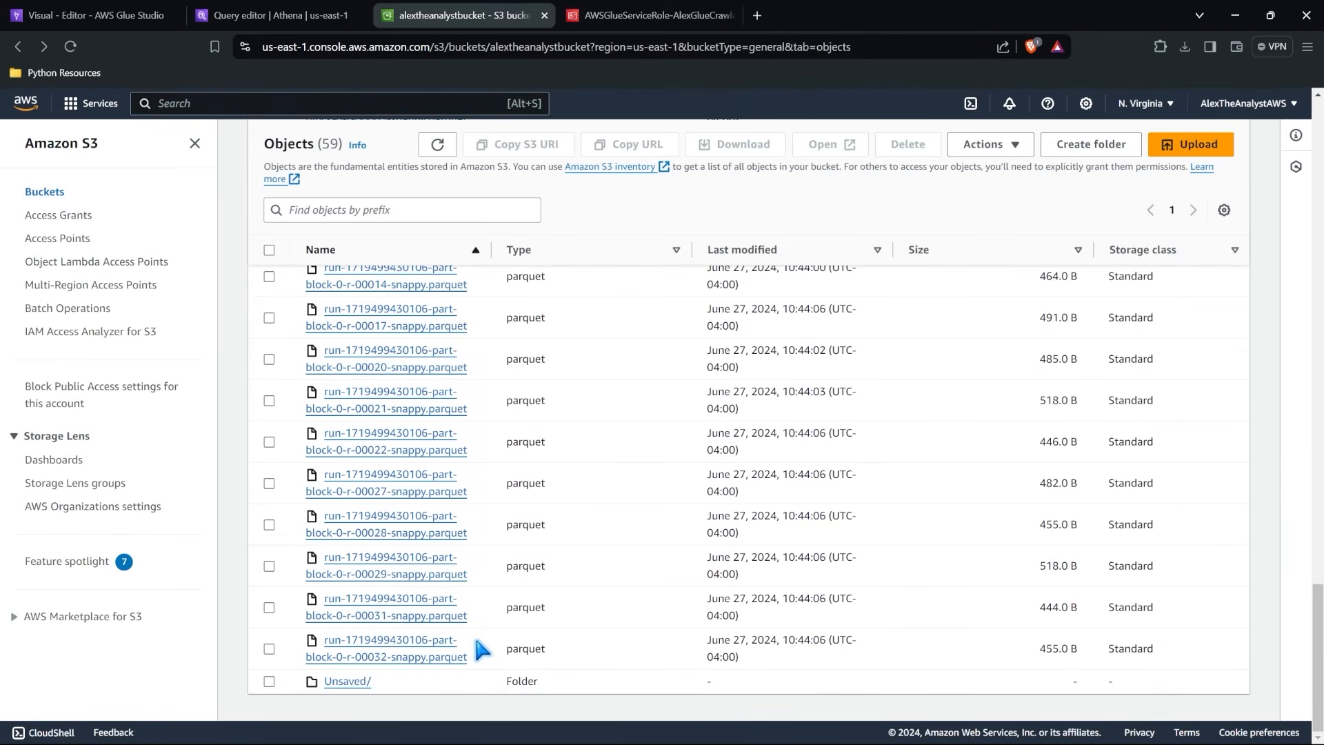
{"action": "scroll", "coordinate": [482, 650], "scroll_direction": "up", "scroll_amount": 12}
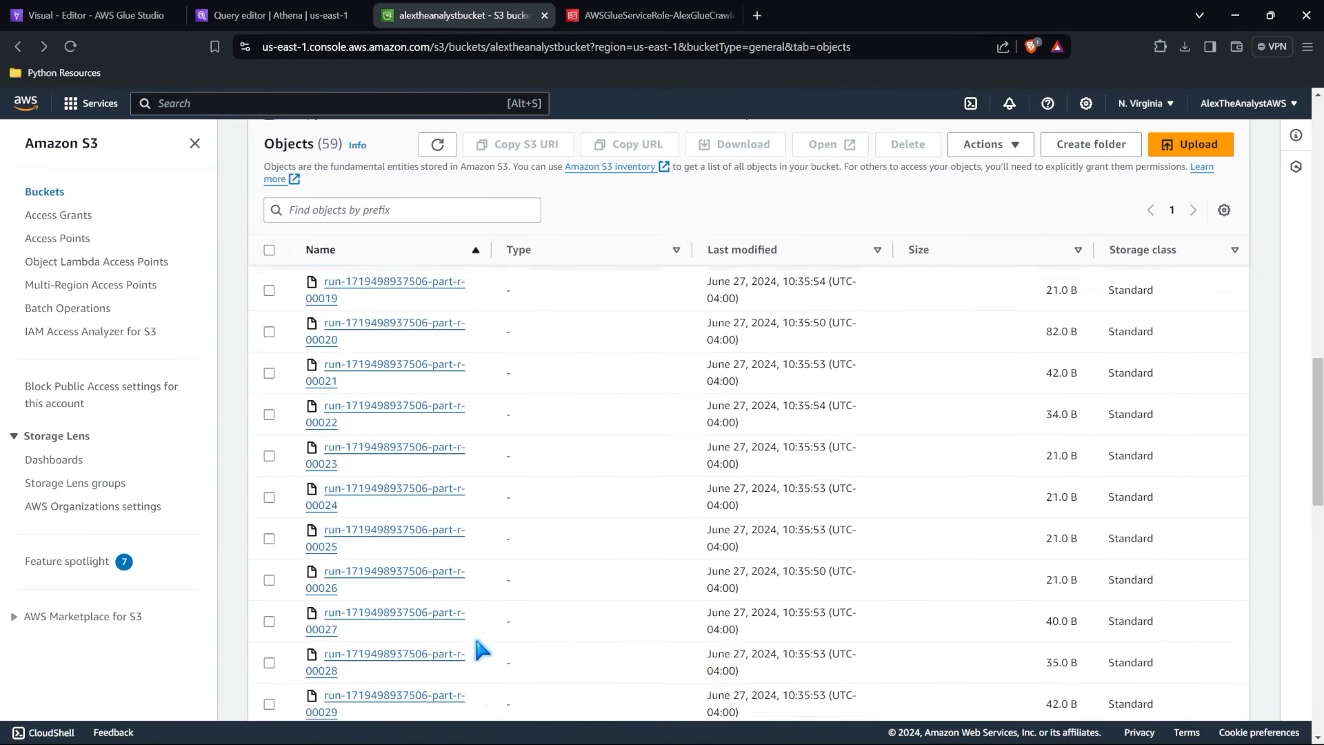
Switch back to the First ETL job in Glue and revisit its generated script and visual graph.
{"action": "scroll", "coordinate": [482, 650], "scroll_direction": "up", "scroll_amount": 15}
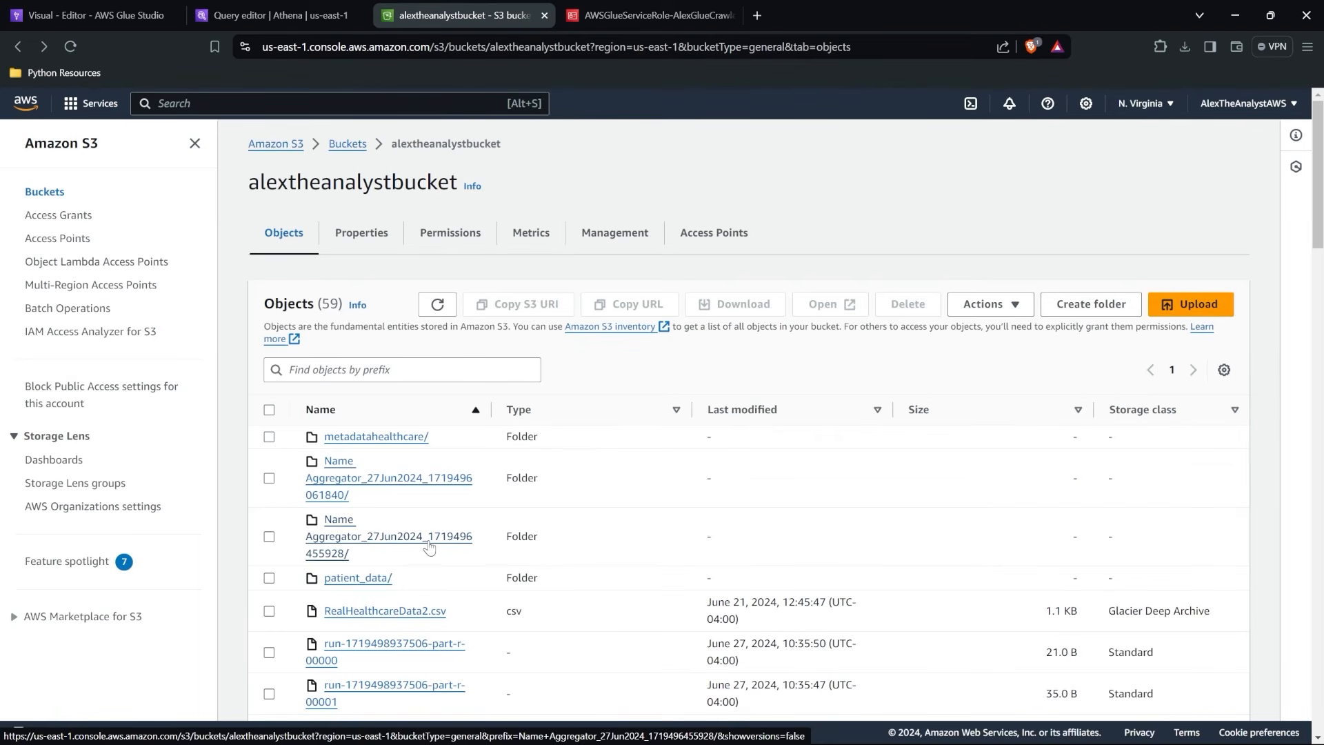
{"action": "left_click", "coordinate": [130, 16]}
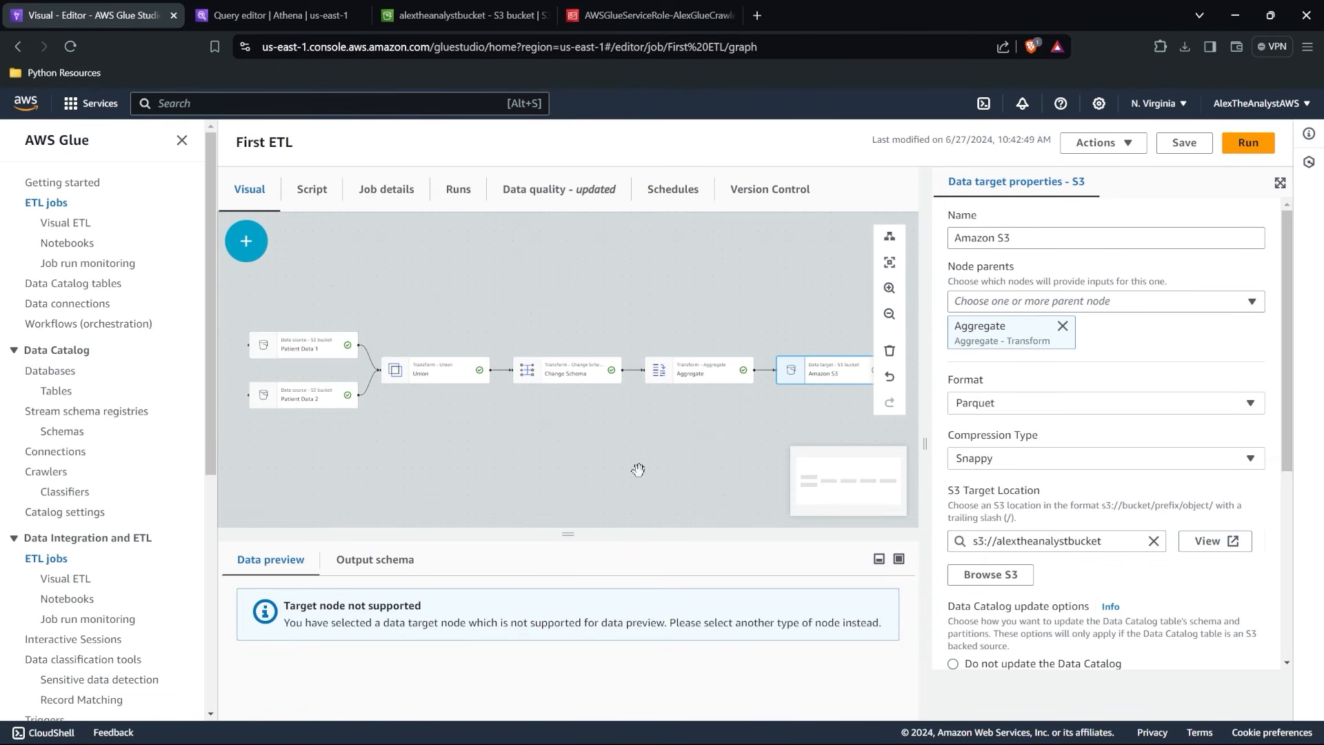
{"action": "left_click", "coordinate": [318, 196]}
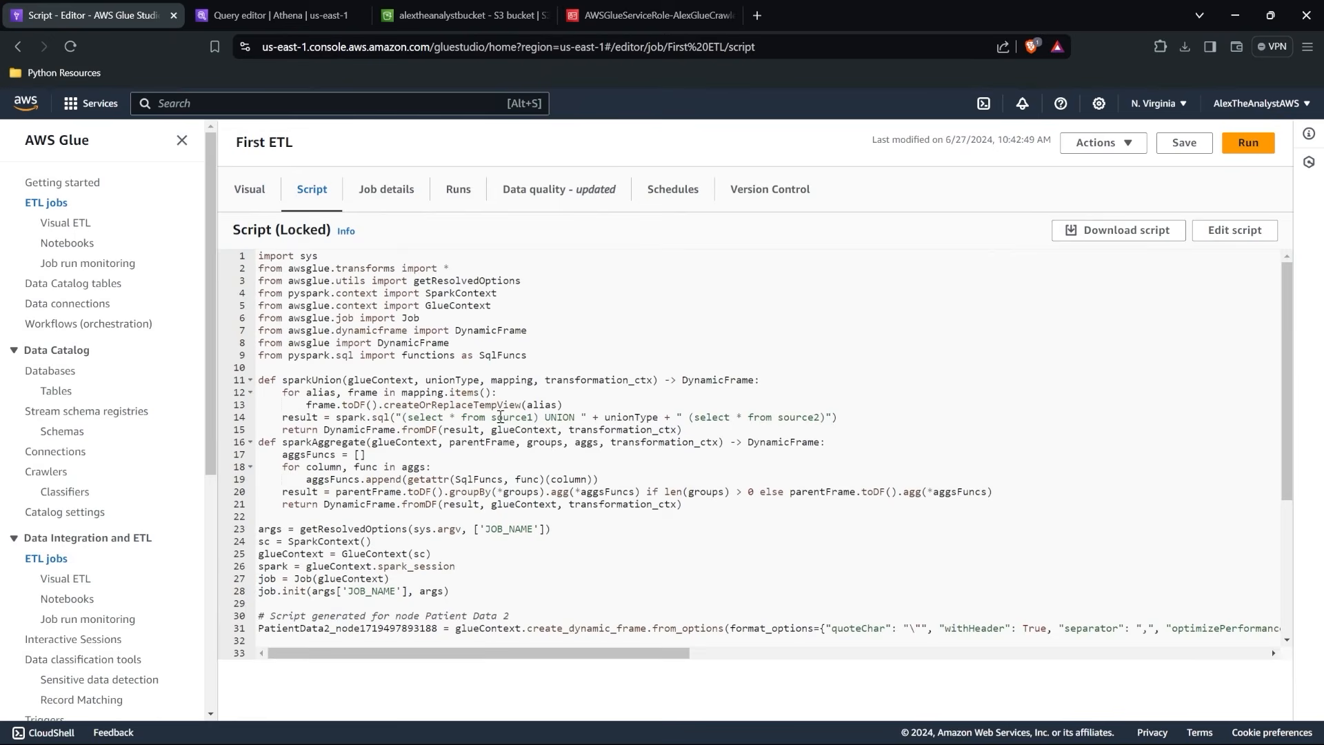
{"action": "left_click", "coordinate": [258, 198]}
Return to alextheanalystbucket in S3 and look through the object list of job output files once more.
{"action": "left_click", "coordinate": [459, 16]}
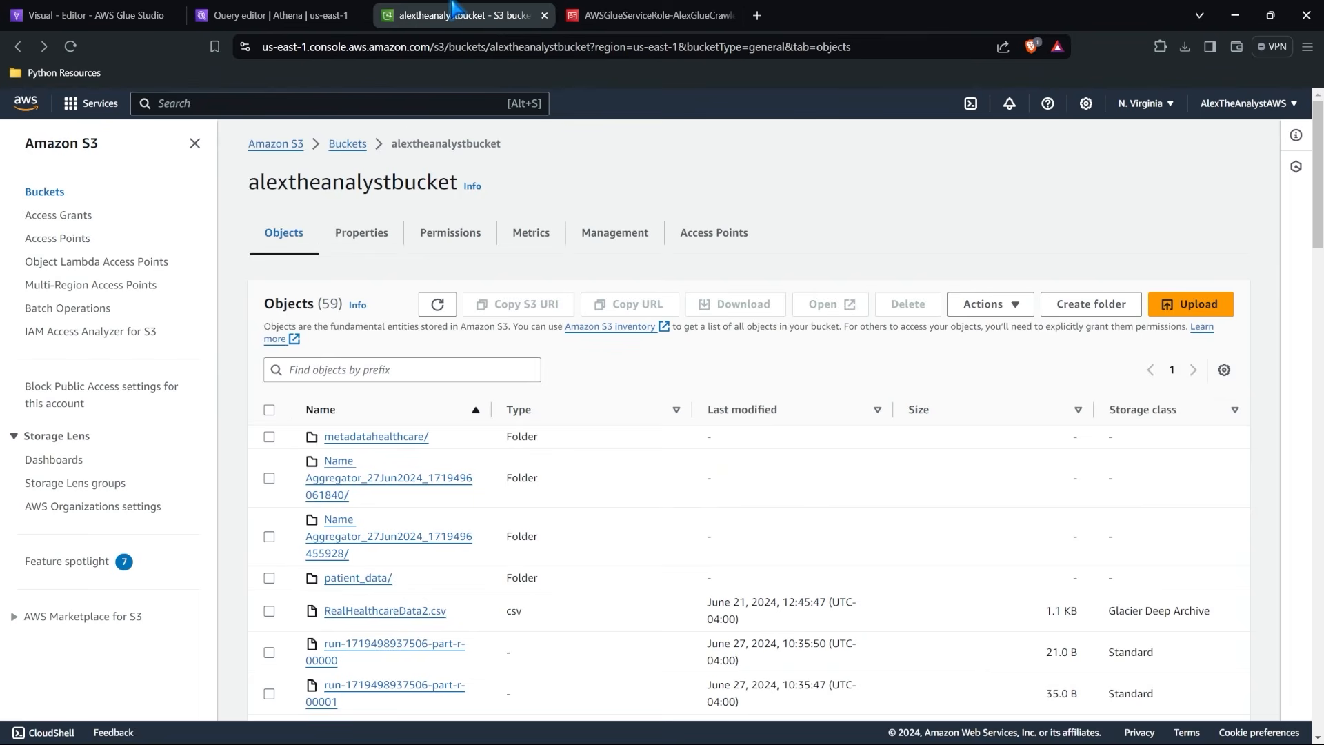
{"action": "scroll", "coordinate": [327, 483], "scroll_direction": "down", "scroll_amount": 2}
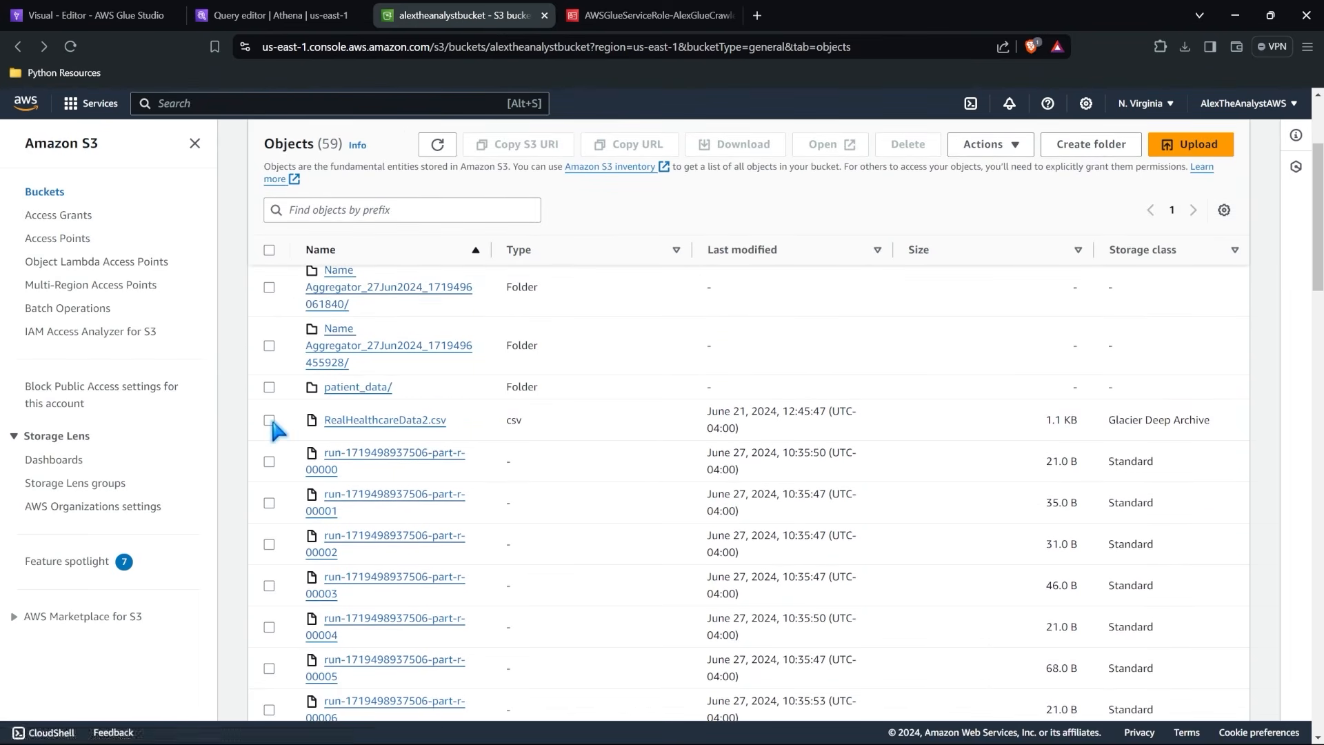
{"action": "scroll", "coordinate": [278, 431], "scroll_direction": "down", "scroll_amount": 20}
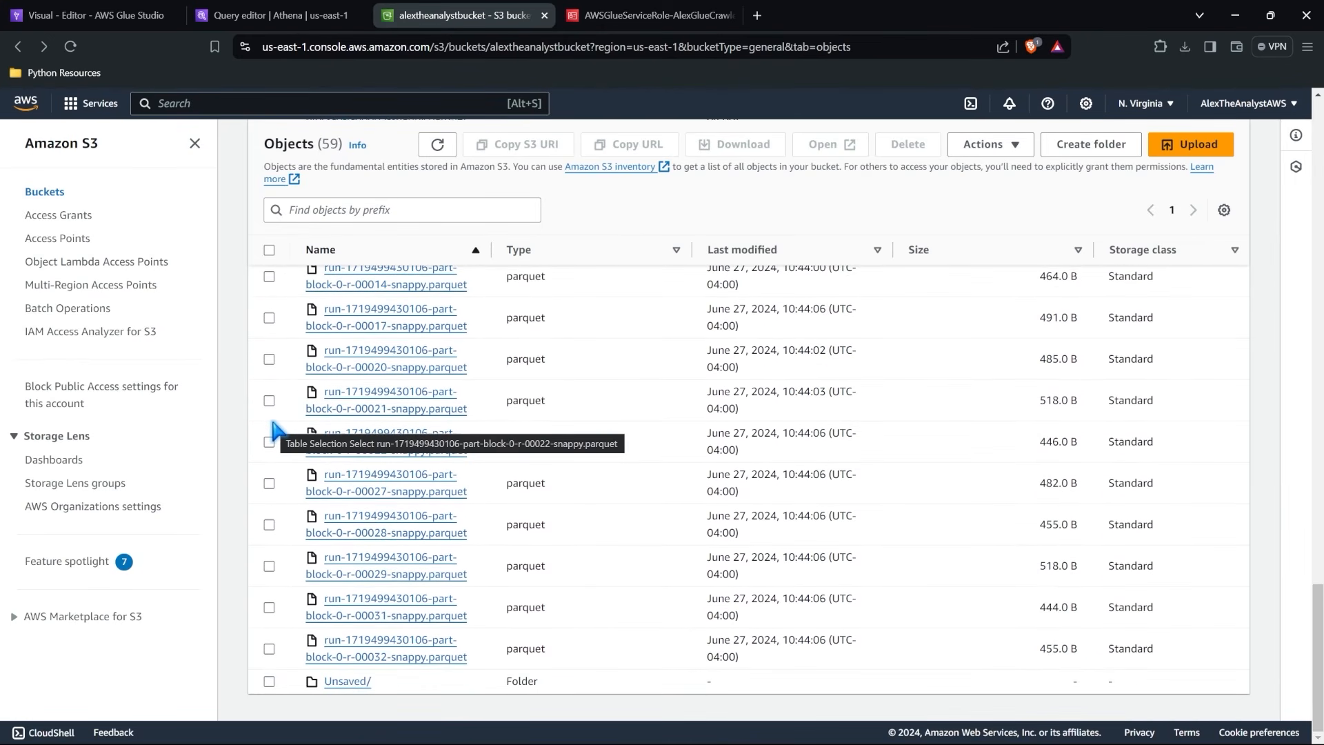
{"action": "scroll", "coordinate": [276, 432], "scroll_direction": "up", "scroll_amount": 20}
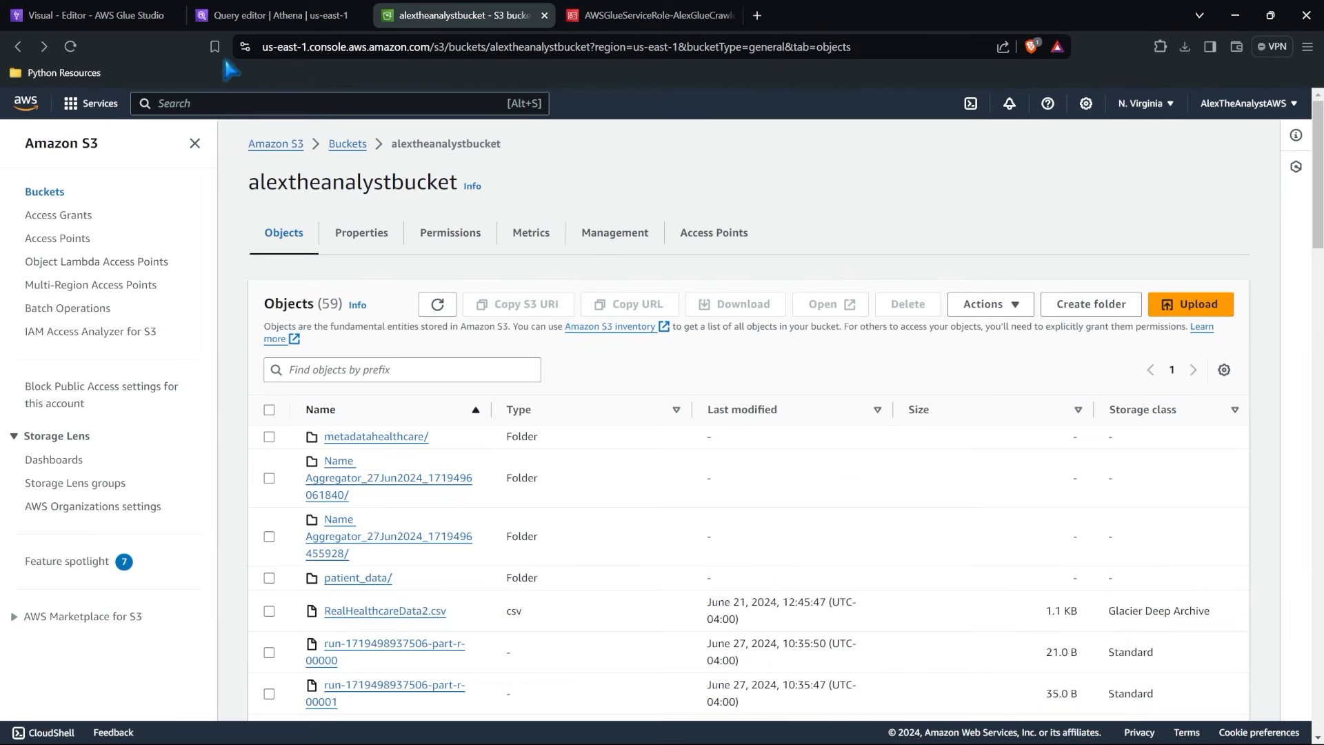
Go back to the First ETL job in Glue and look over the other Glue features available in the navigation.
{"action": "left_click", "coordinate": [145, 10]}
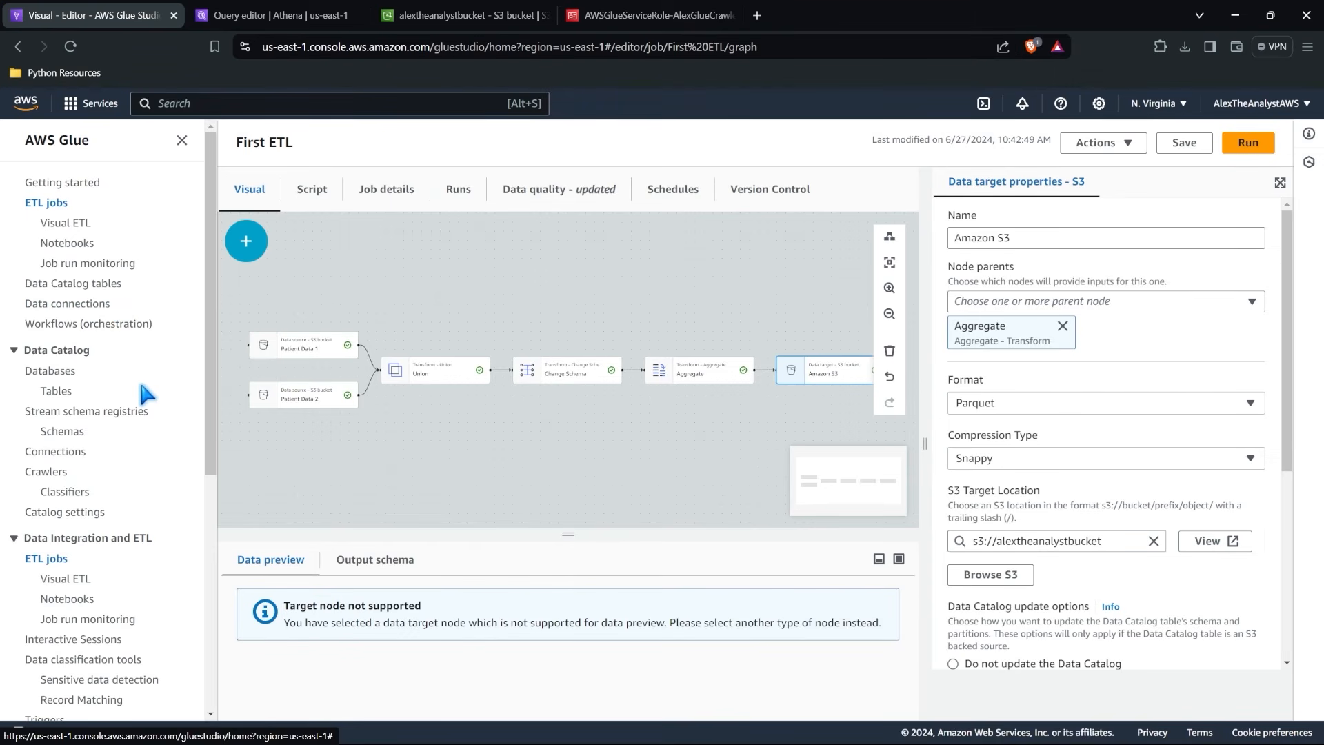
{"action": "scroll", "coordinate": [147, 395], "scroll_direction": "down", "scroll_amount": 4}
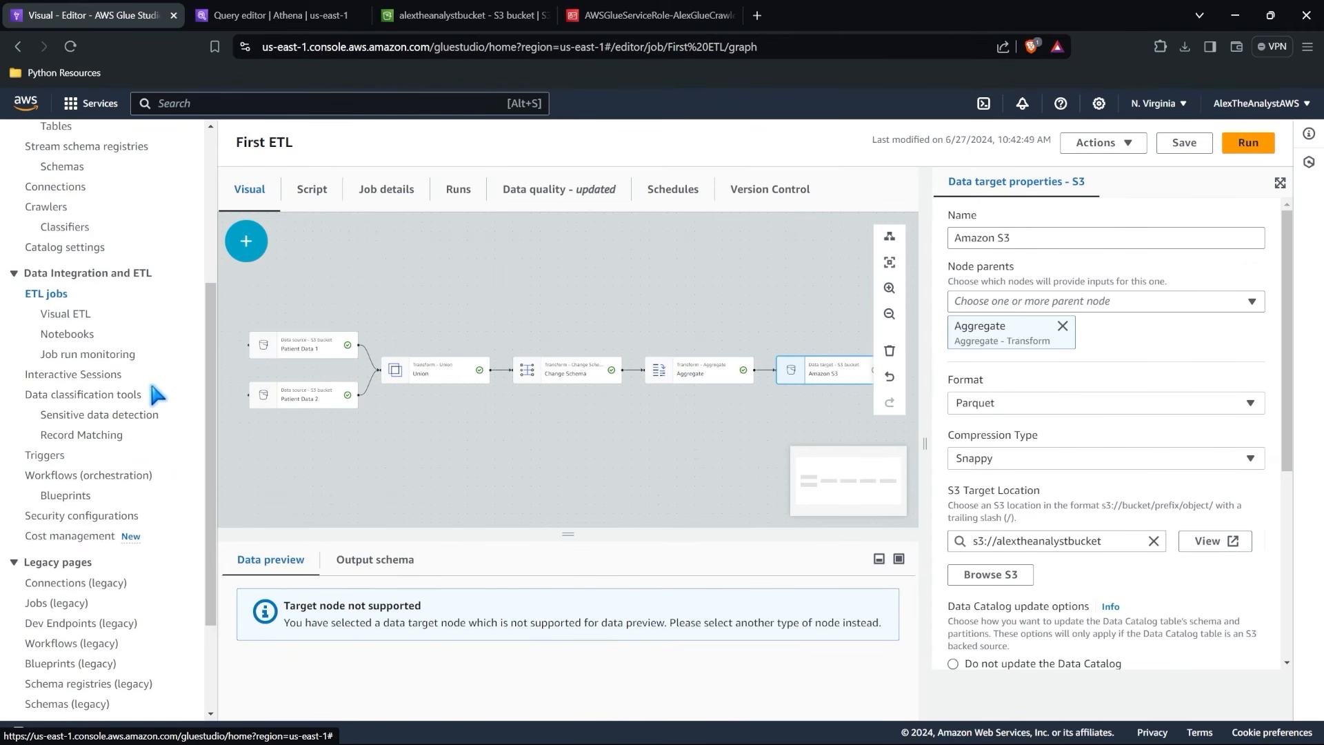
{"action": "scroll", "coordinate": [147, 396], "scroll_direction": "up", "scroll_amount": 4}
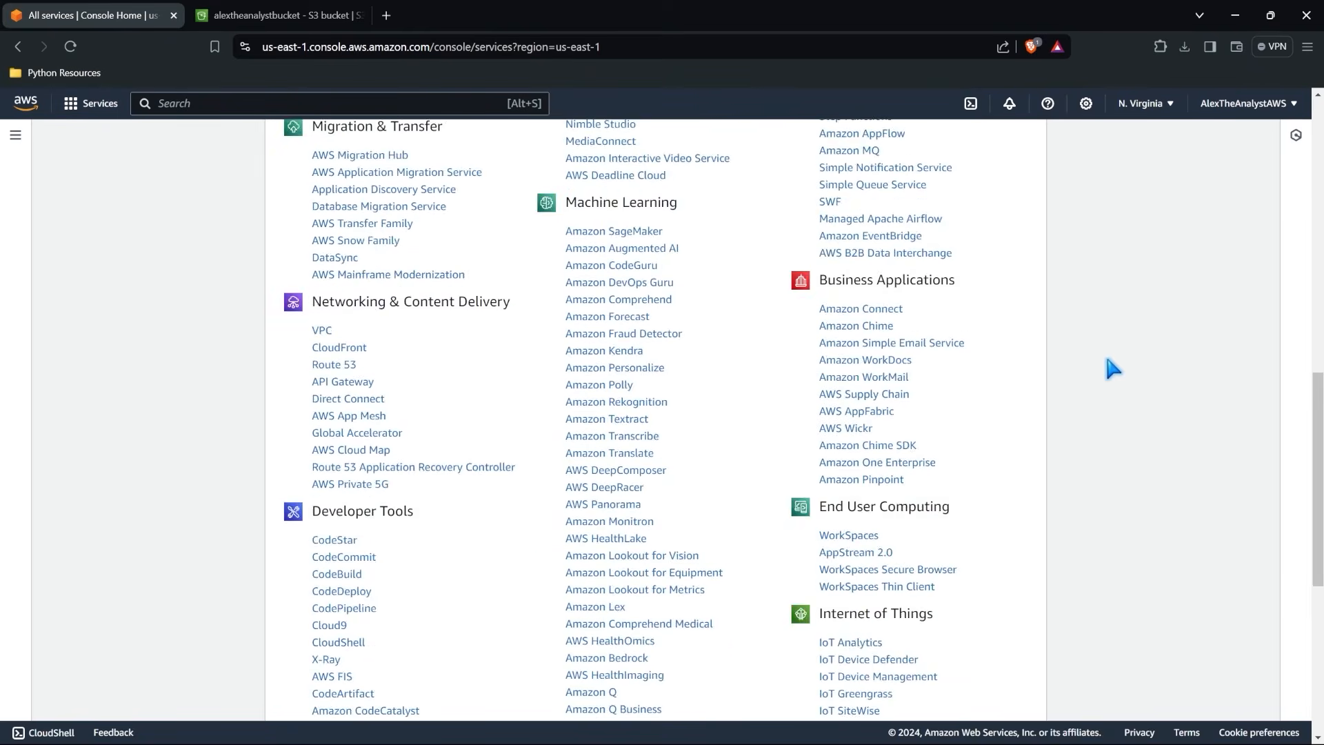
Open QuickSight from the Analytics group of AWS services and start the account sign-up.
{"action": "scroll", "coordinate": [1107, 359], "scroll_direction": "down", "scroll_amount": 7}
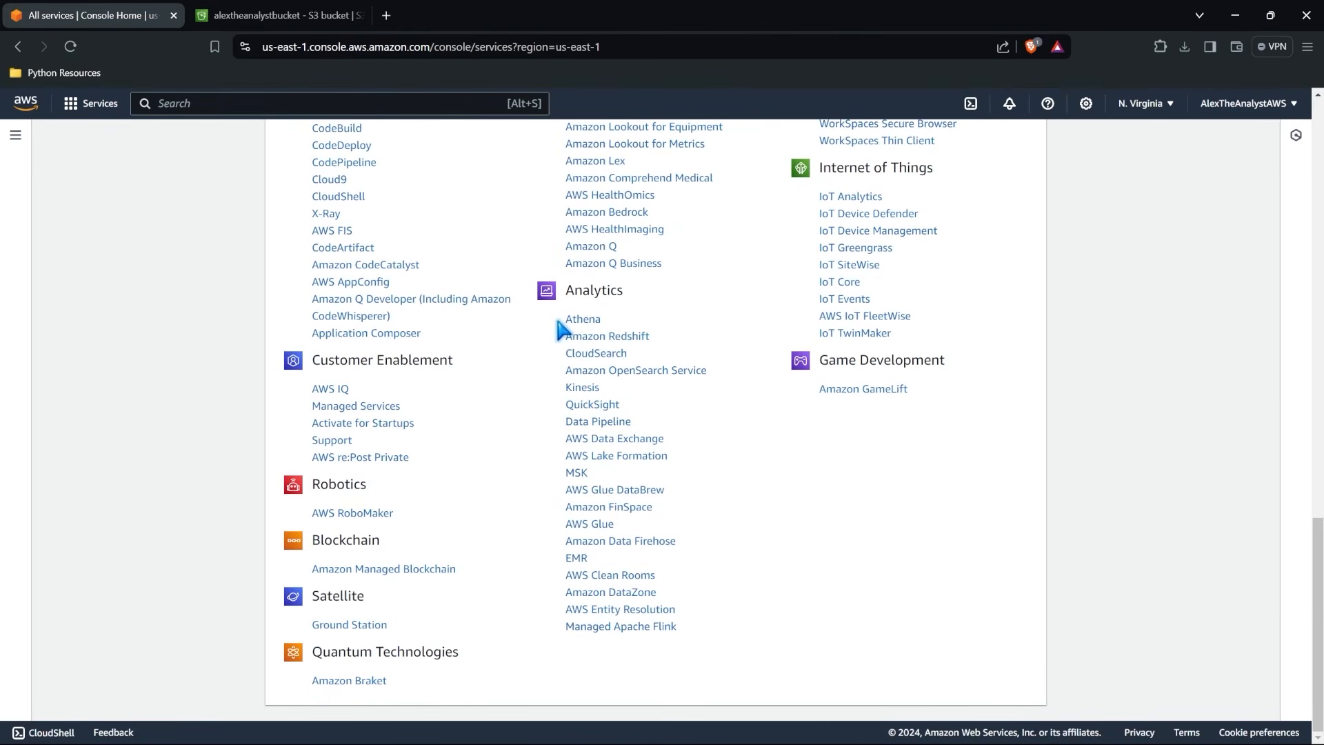
{"action": "left_click", "coordinate": [586, 412]}
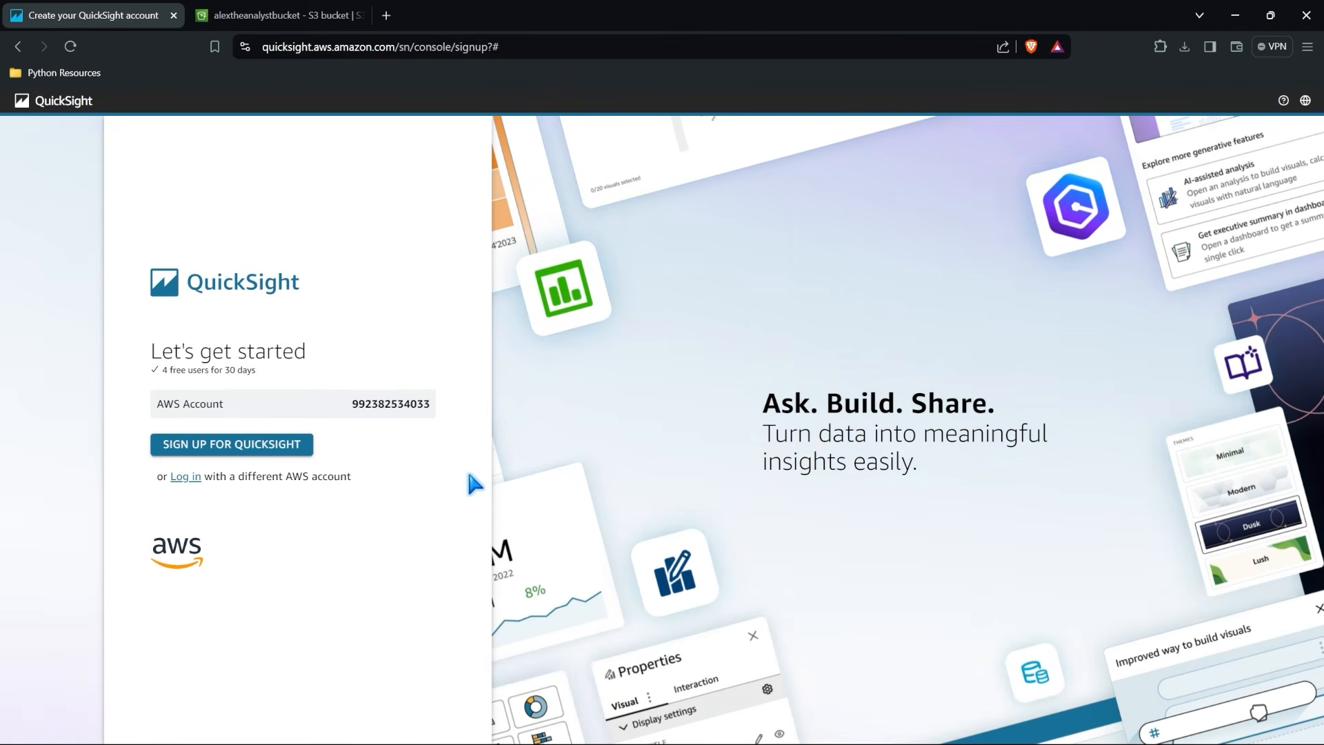
{"action": "left_click", "coordinate": [245, 447]}
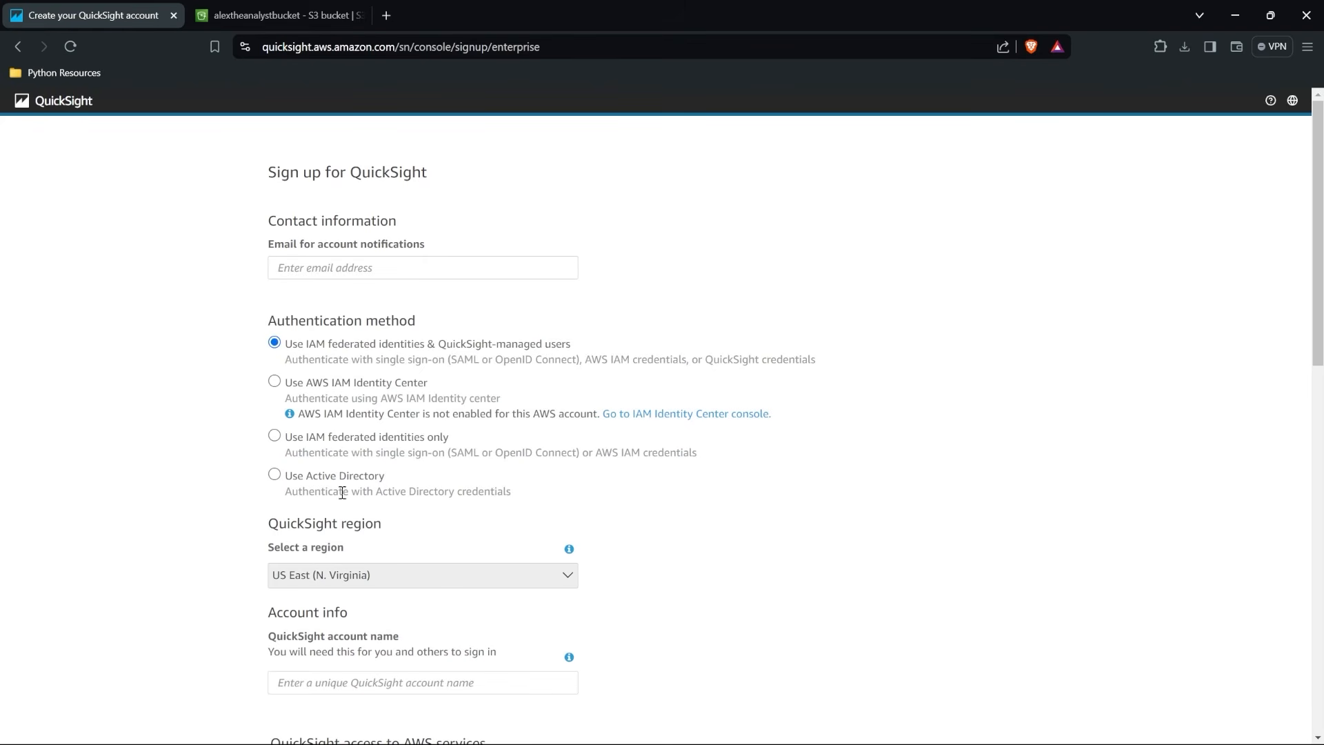
Allow QuickSight access to Amazon S3 in the sign-up form, selecting both alextheanalystbucket and the aws-glue-assets bucket.
{"action": "scroll", "coordinate": [352, 488], "scroll_direction": "down", "scroll_amount": 2}
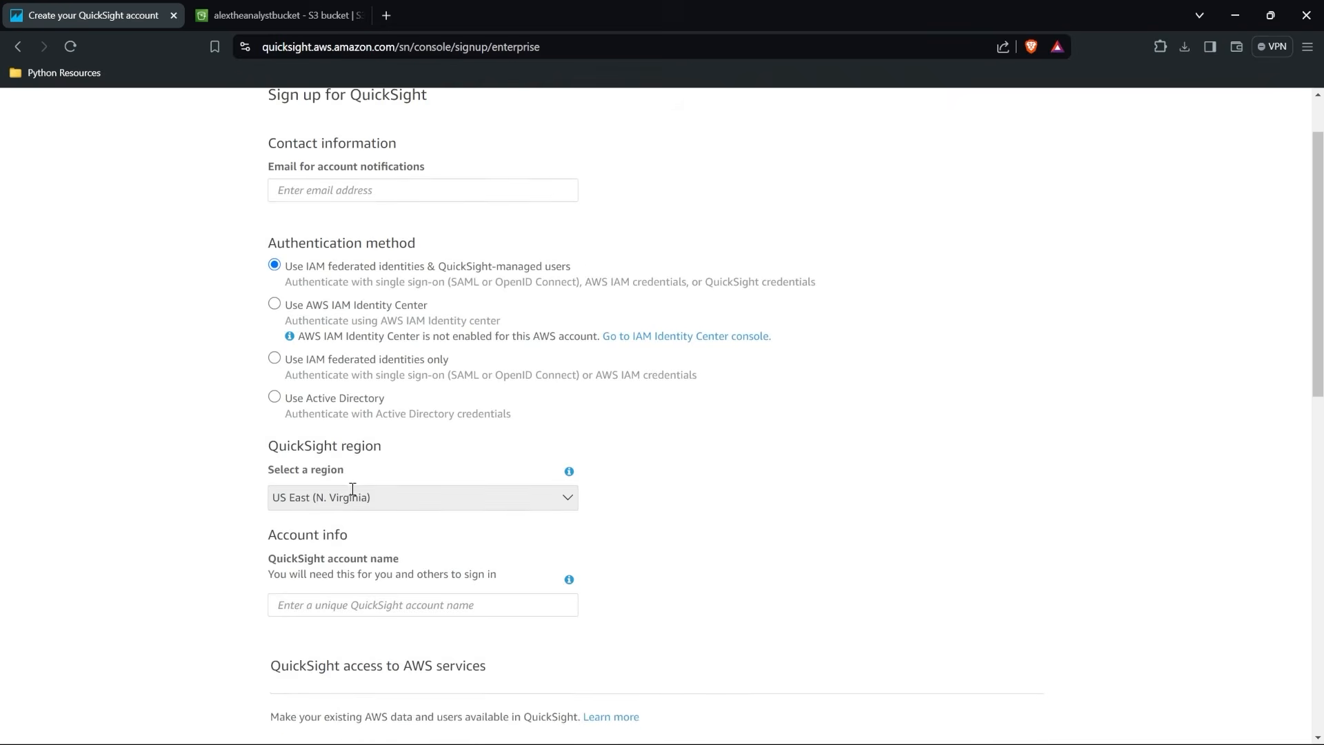
{"action": "scroll", "coordinate": [352, 488], "scroll_direction": "down", "scroll_amount": 4}
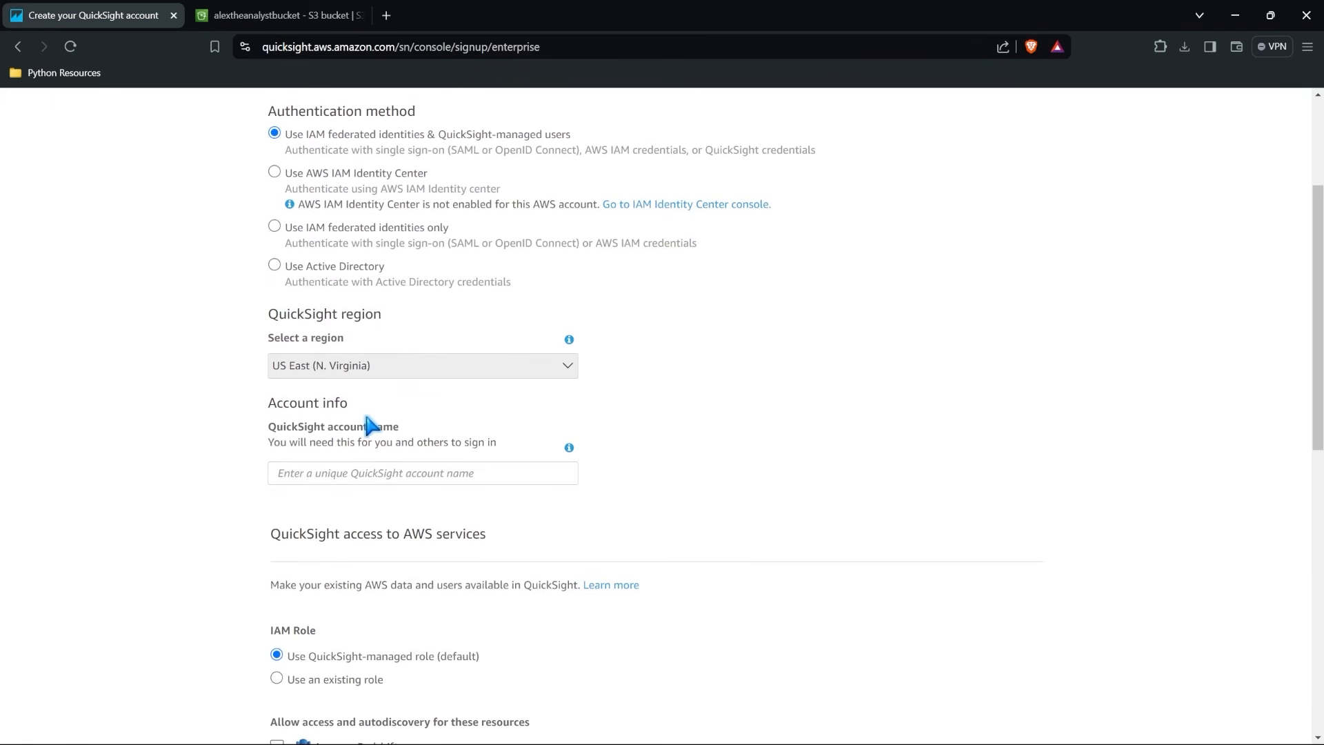
{"action": "scroll", "coordinate": [359, 439], "scroll_direction": "down", "scroll_amount": 7}
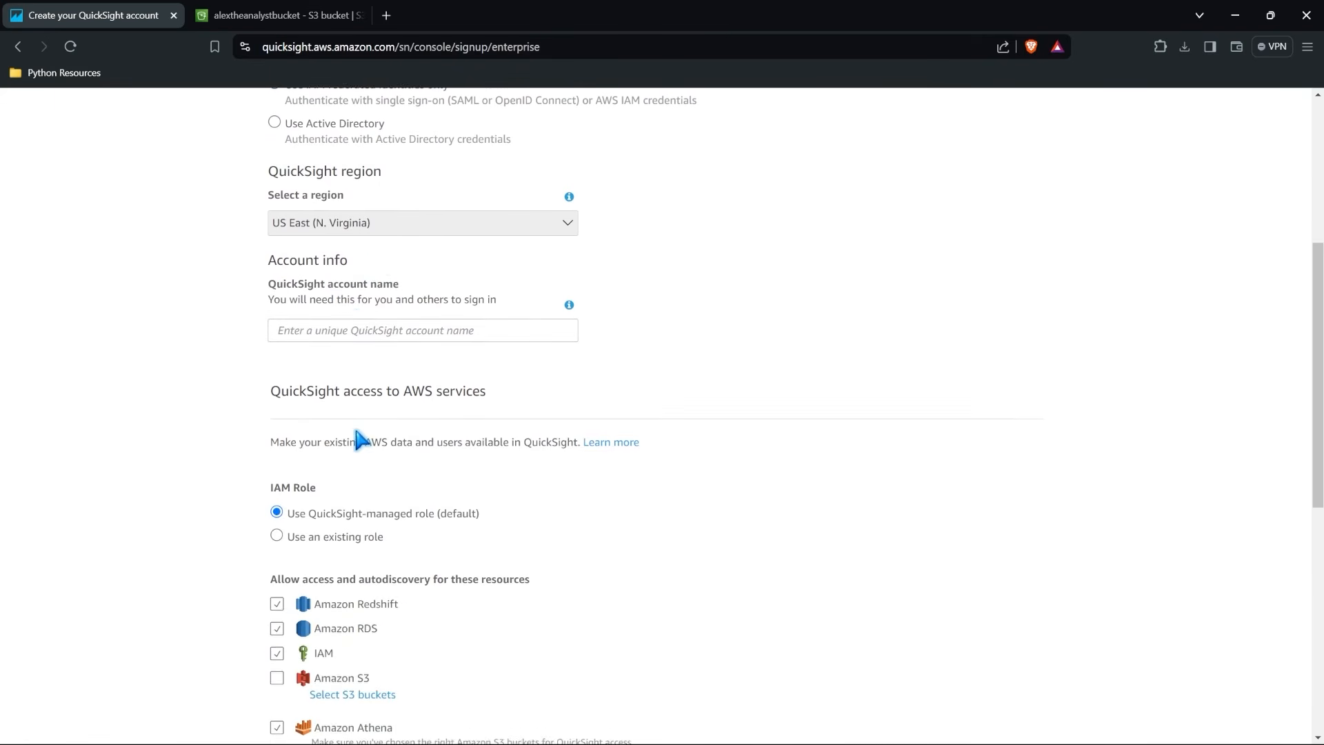
{"action": "scroll", "coordinate": [357, 438], "scroll_direction": "down", "scroll_amount": 3}
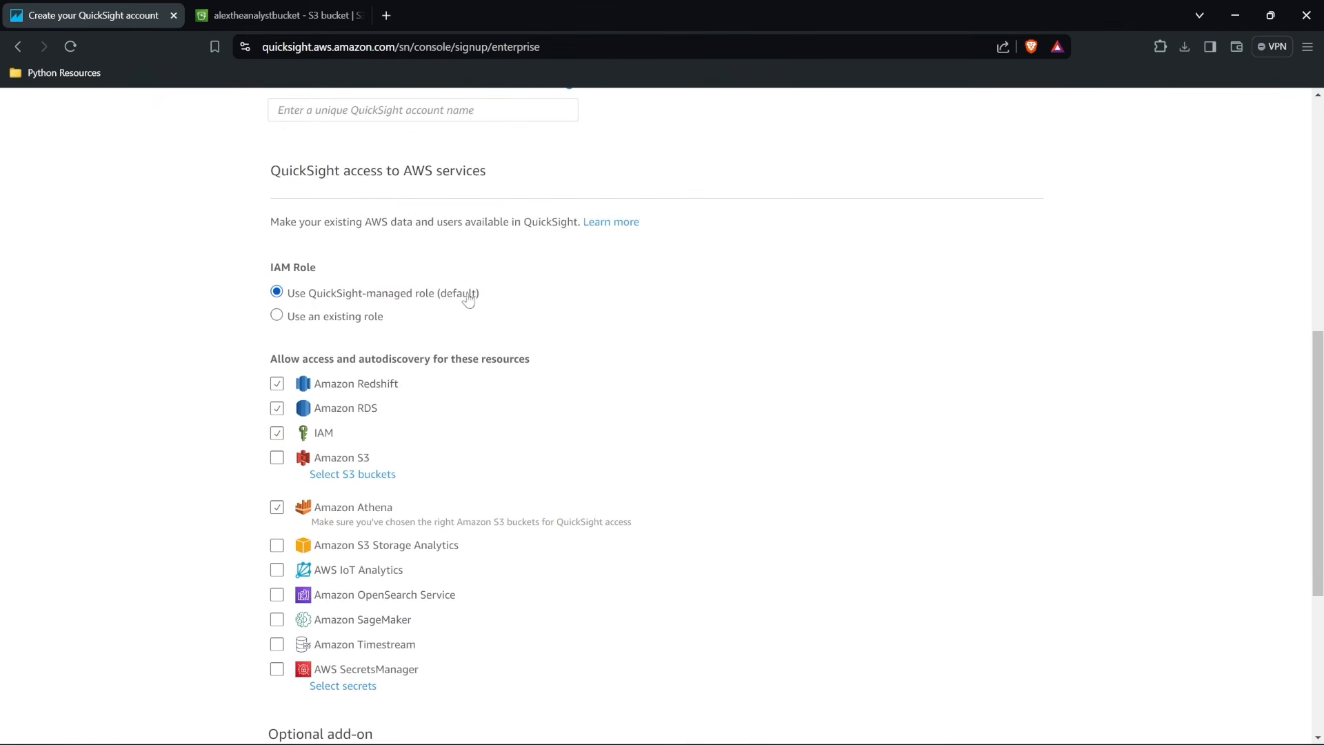
{"action": "scroll", "coordinate": [404, 300], "scroll_direction": "down", "scroll_amount": 1}
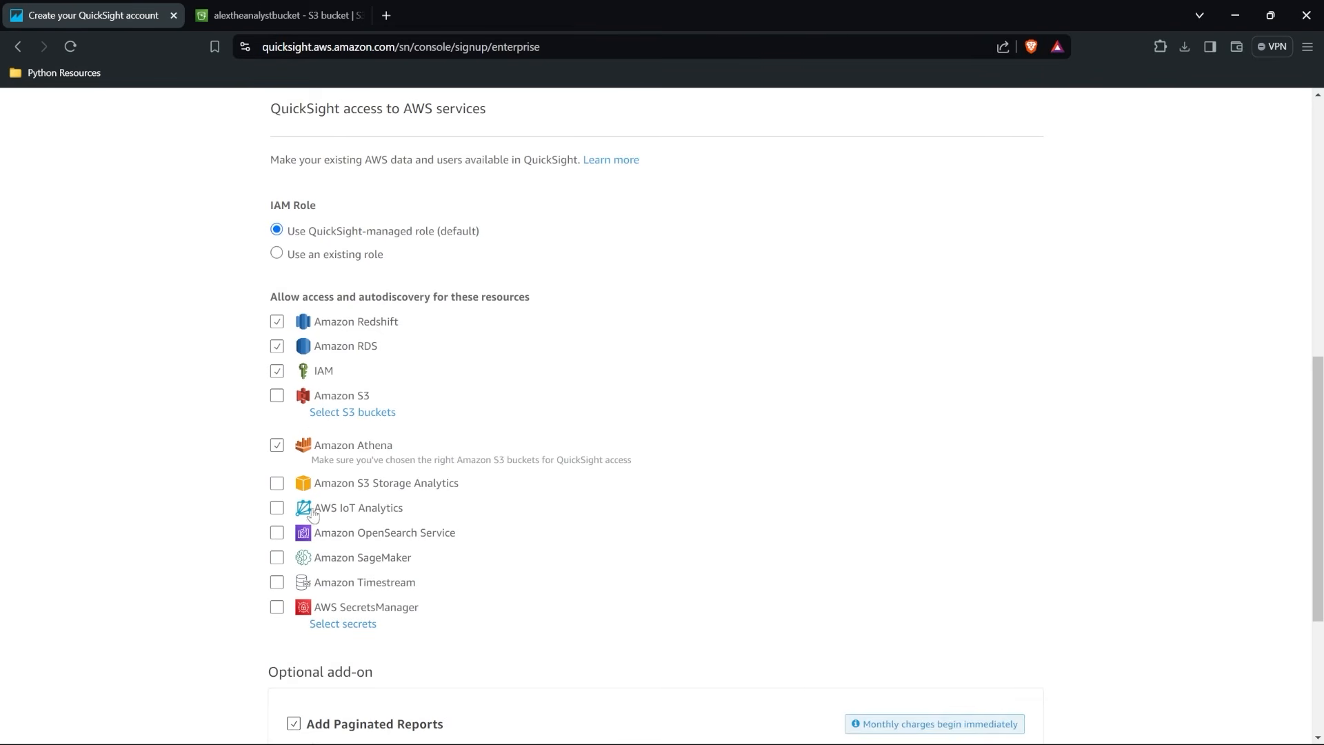
{"action": "left_click", "coordinate": [278, 395]}
{"action": "left_click", "coordinate": [352, 352]}
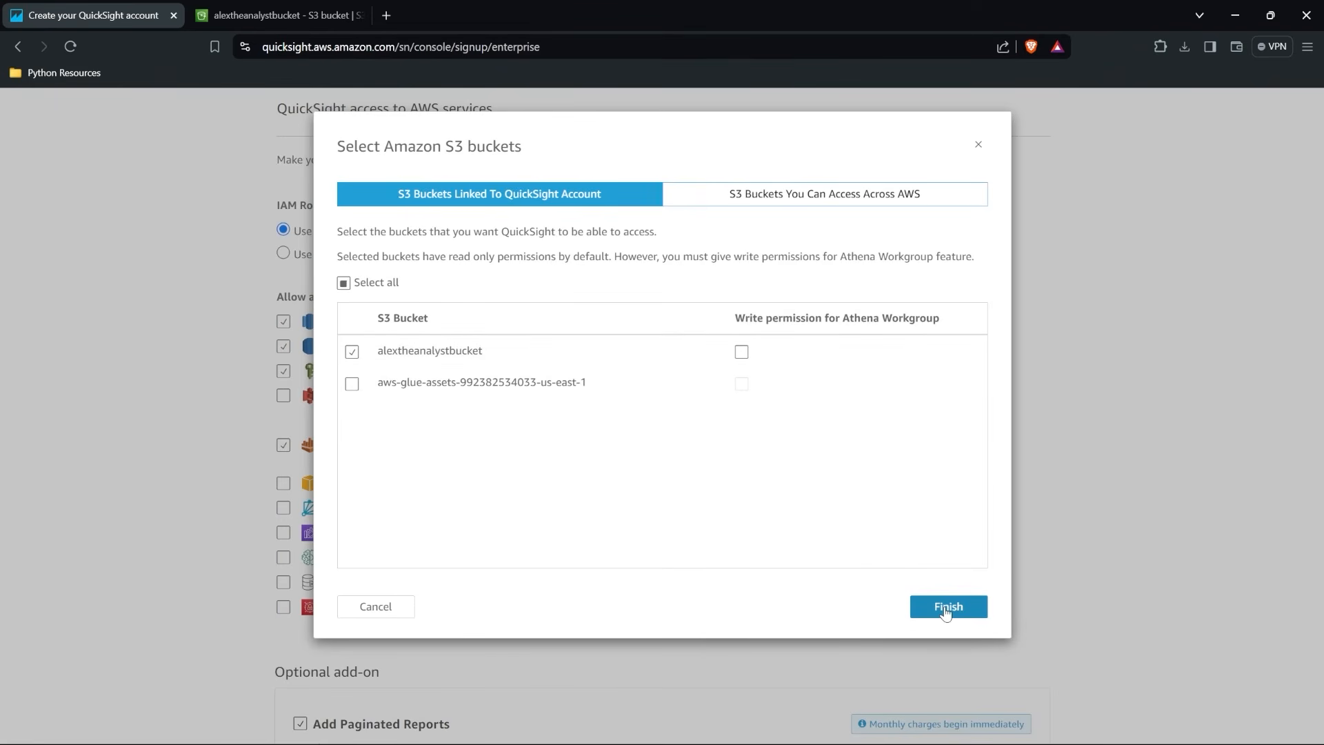
{"action": "left_click", "coordinate": [352, 384]}
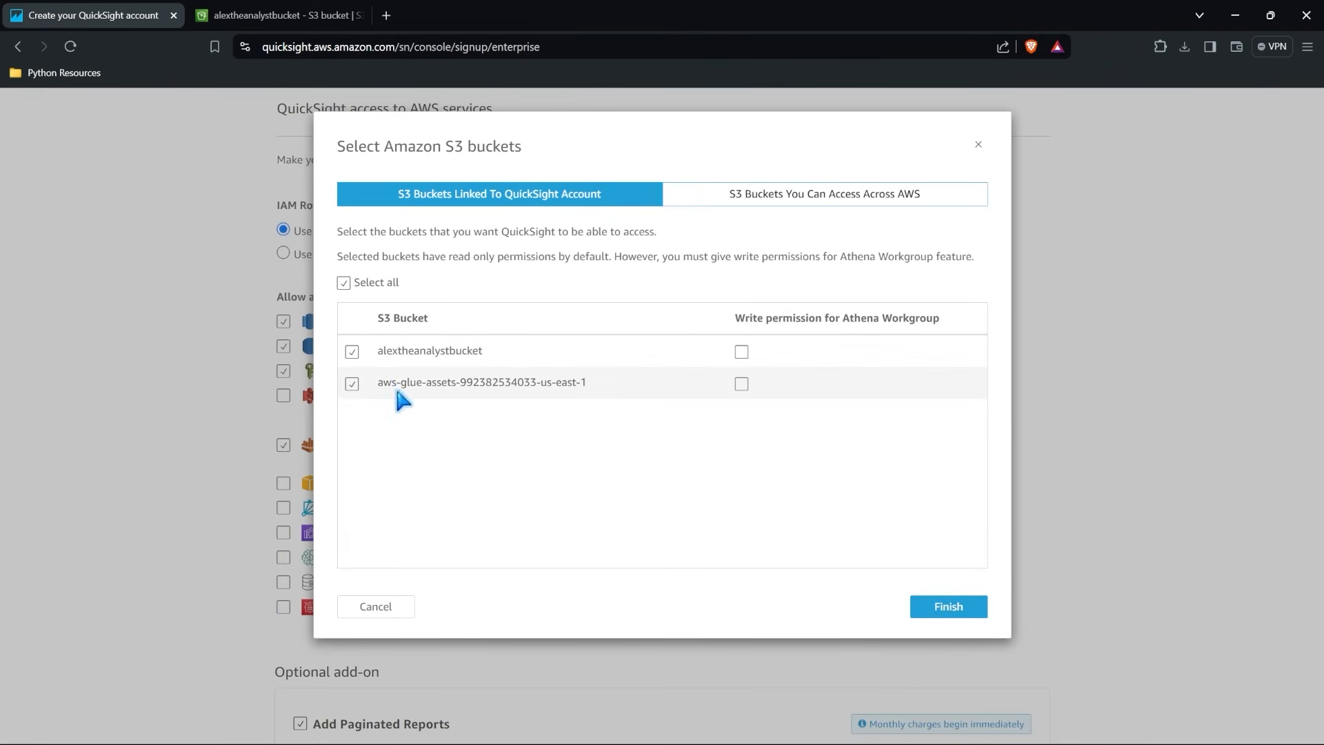
{"action": "left_click", "coordinate": [963, 609]}
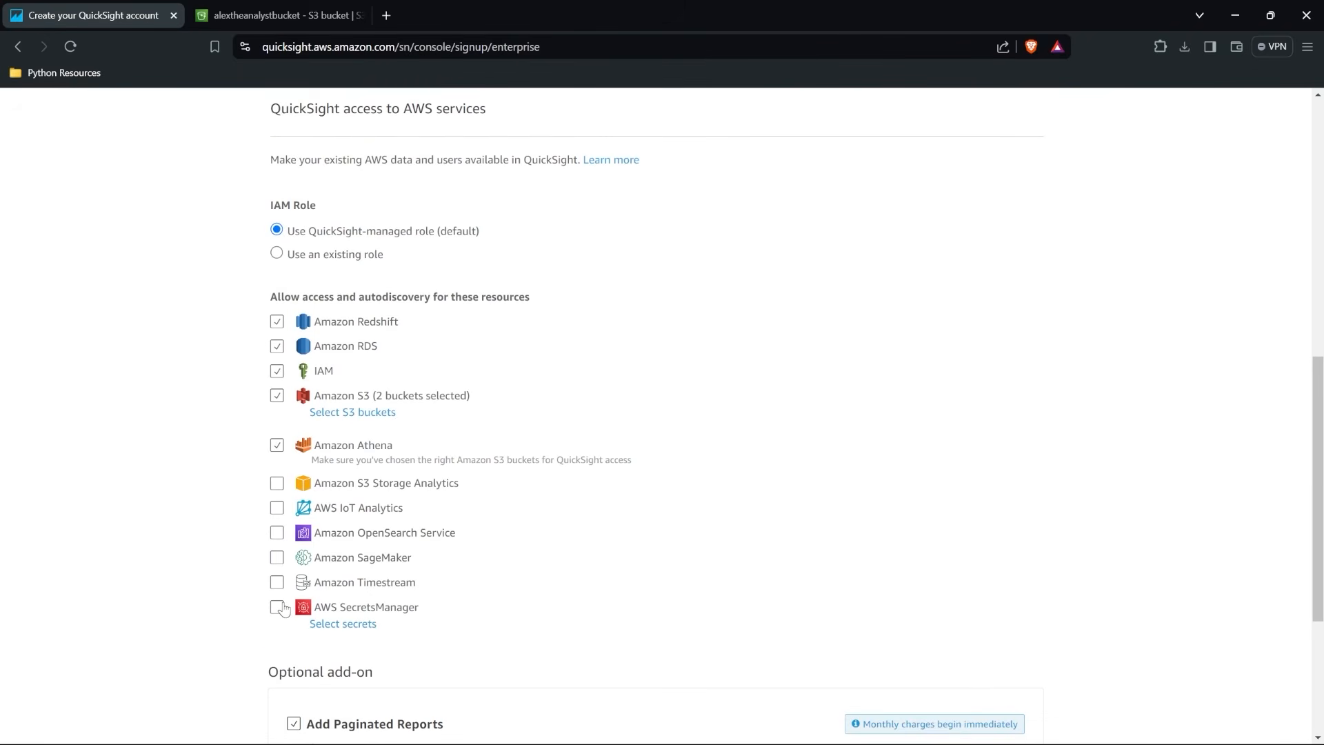
Remove the Paginated Reports add-on and submit the QuickSight sign-up.
{"action": "scroll", "coordinate": [282, 608], "scroll_direction": "down", "scroll_amount": 4}
{"action": "left_click", "coordinate": [295, 451]}
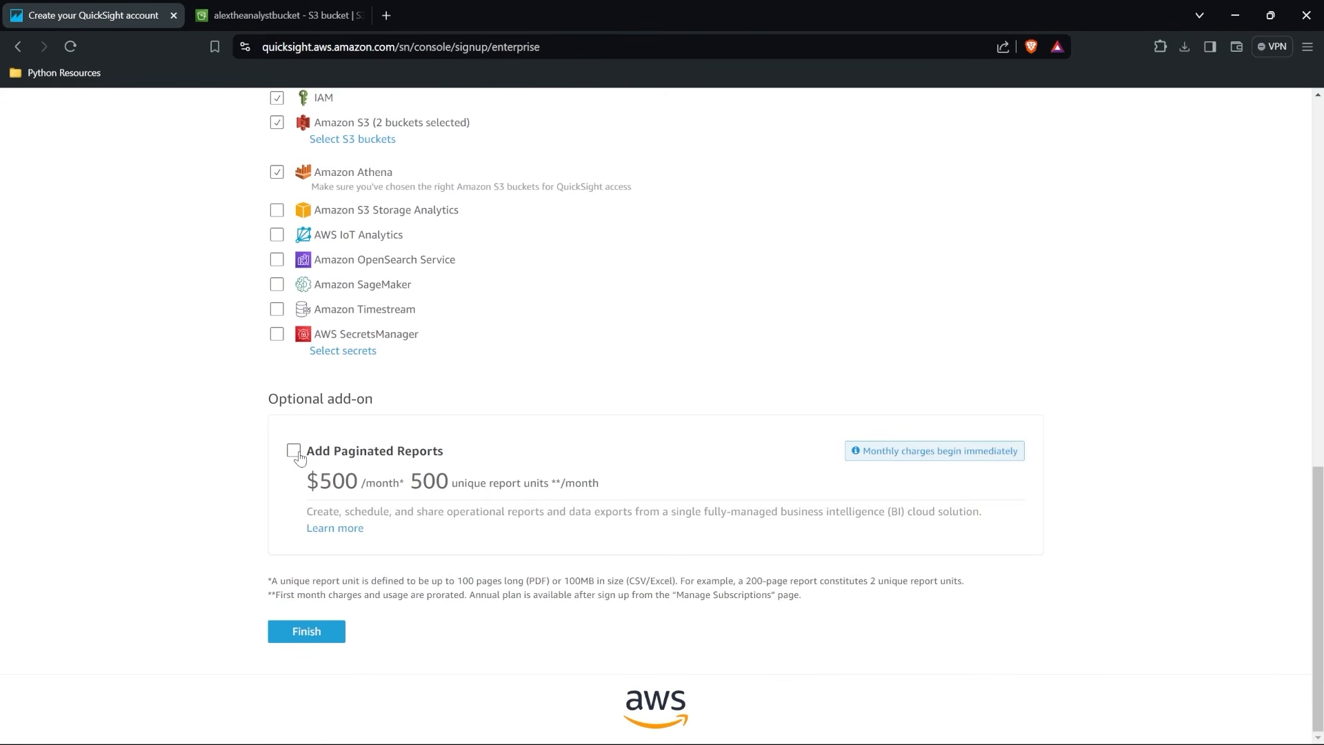
{"action": "left_click", "coordinate": [307, 633]}
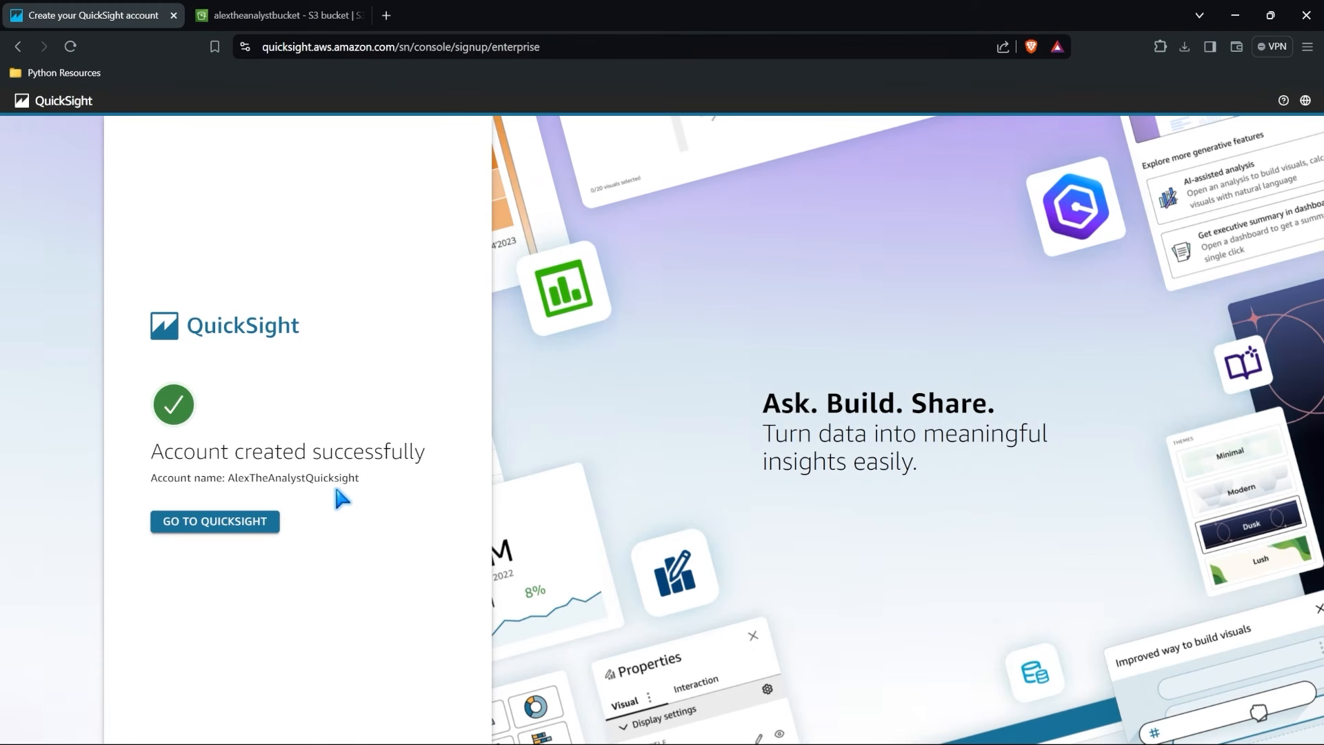
Enter QuickSight, dismiss the What's New notice and open the Datasets list.
{"action": "left_click", "coordinate": [213, 523]}
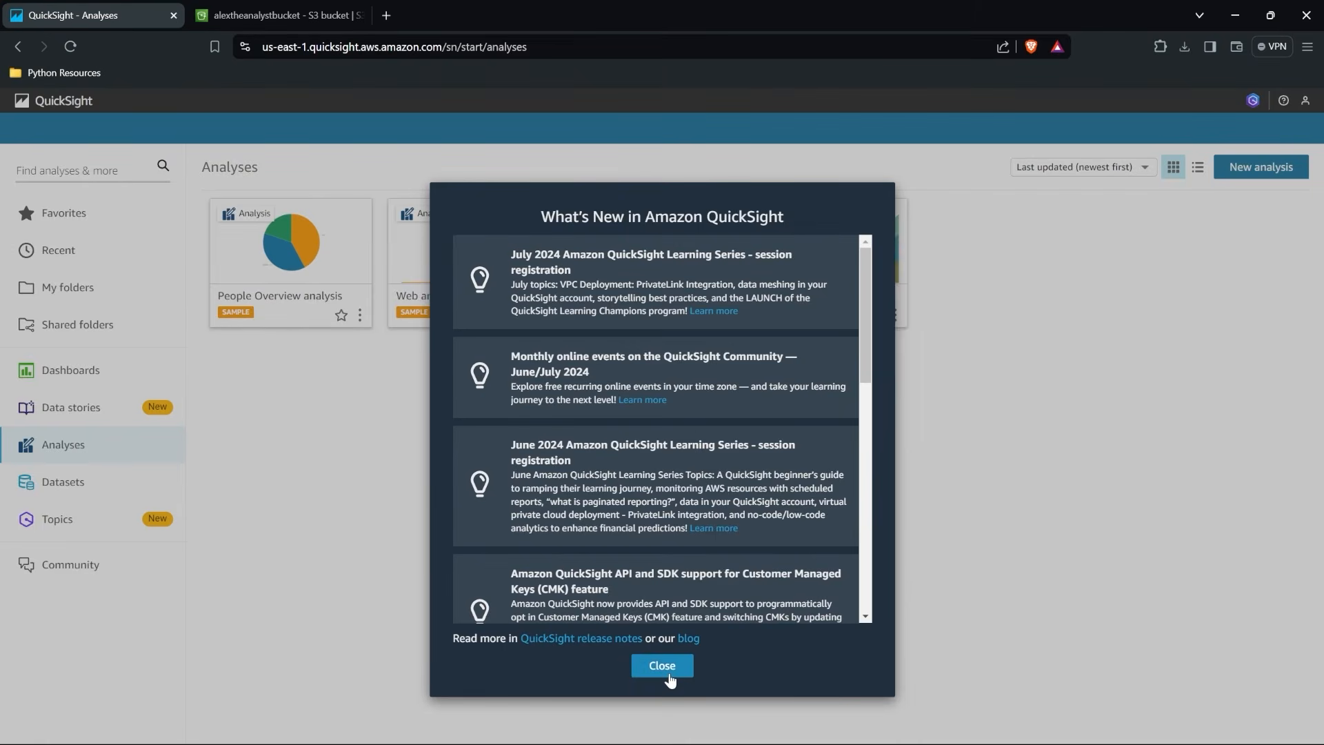
{"action": "left_click", "coordinate": [662, 665]}
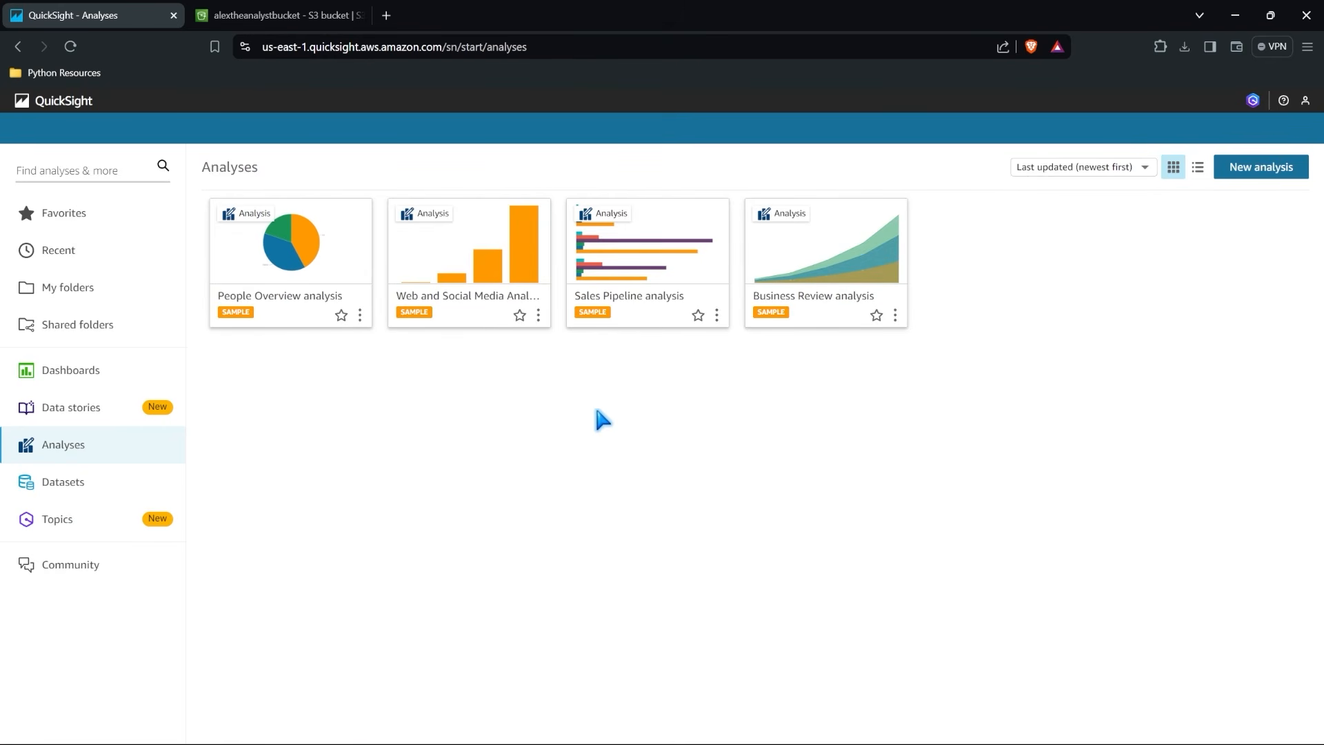
{"action": "left_click", "coordinate": [123, 481]}
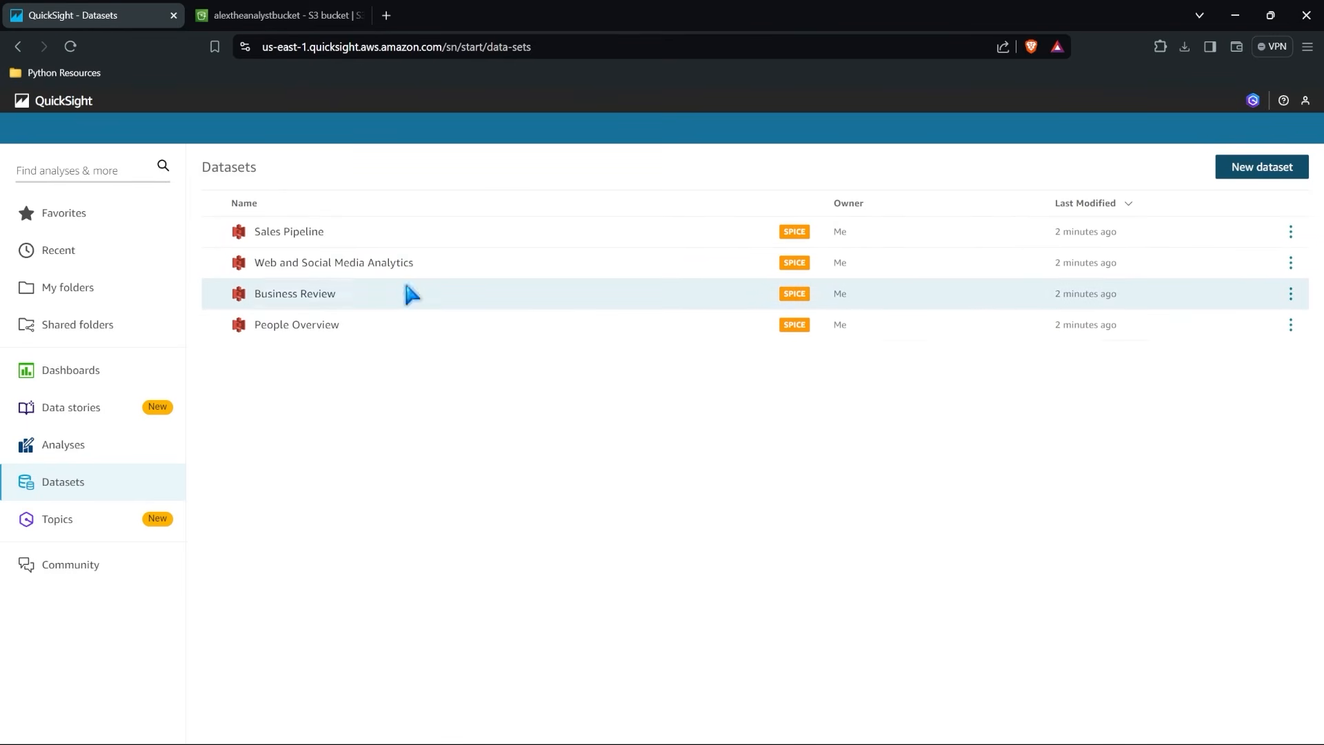
Review the Sales Pipeline dataset's summary, refresh, permissions and usage details, and return to the Datasets list.
{"action": "left_click", "coordinate": [295, 241]}
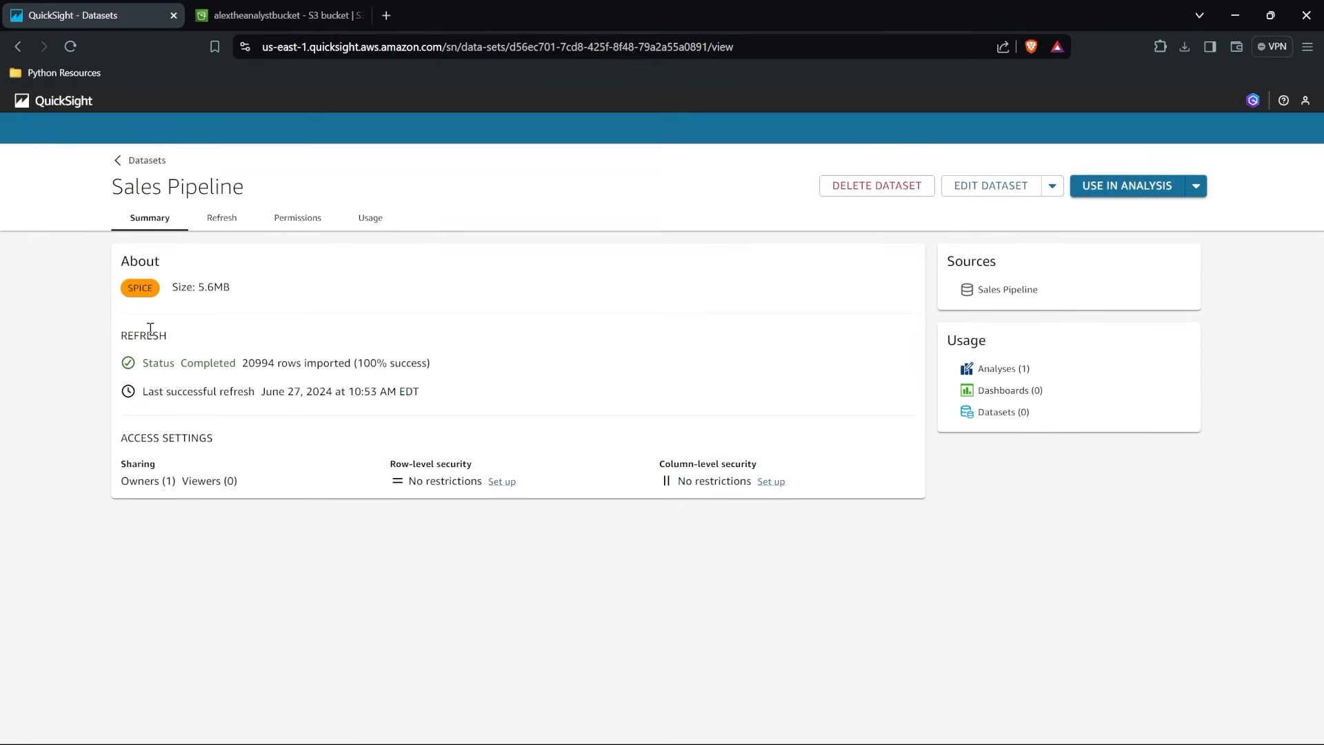
{"action": "left_click", "coordinate": [219, 219]}
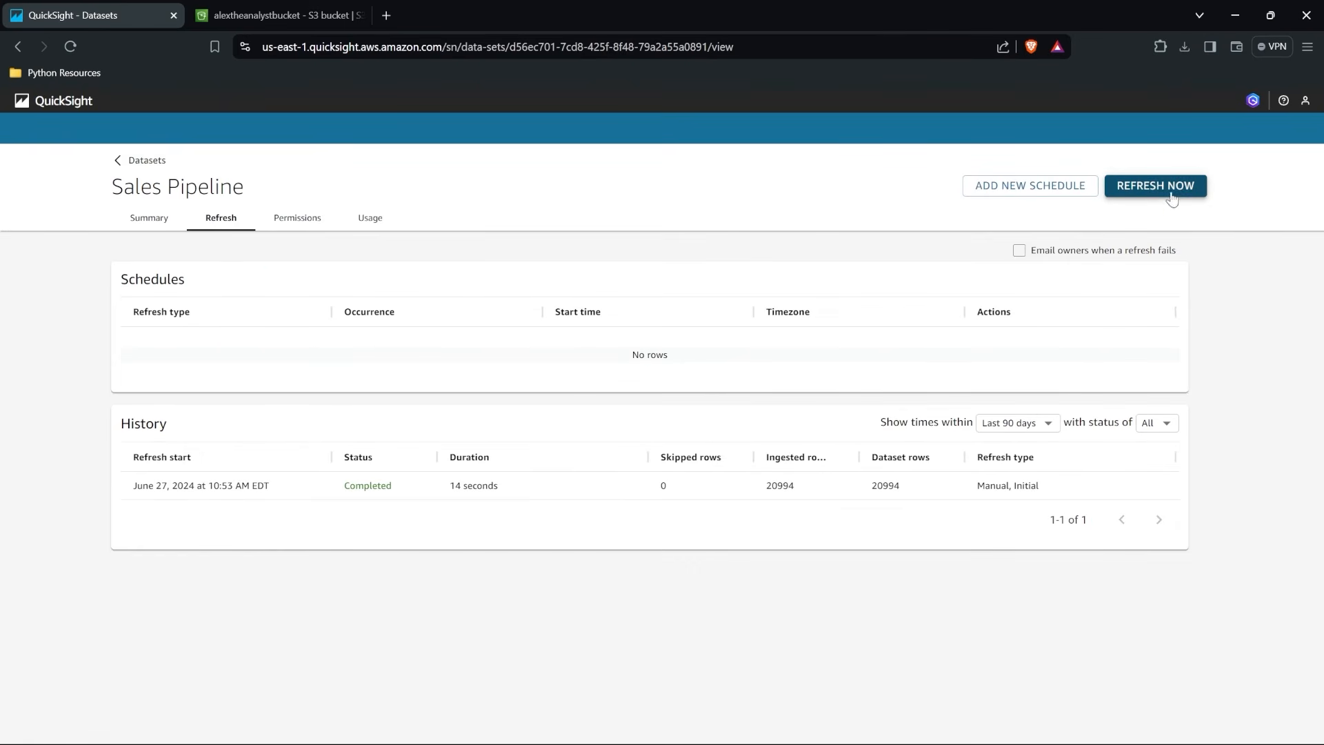
{"action": "left_click", "coordinate": [295, 229]}
{"action": "left_click", "coordinate": [374, 228]}
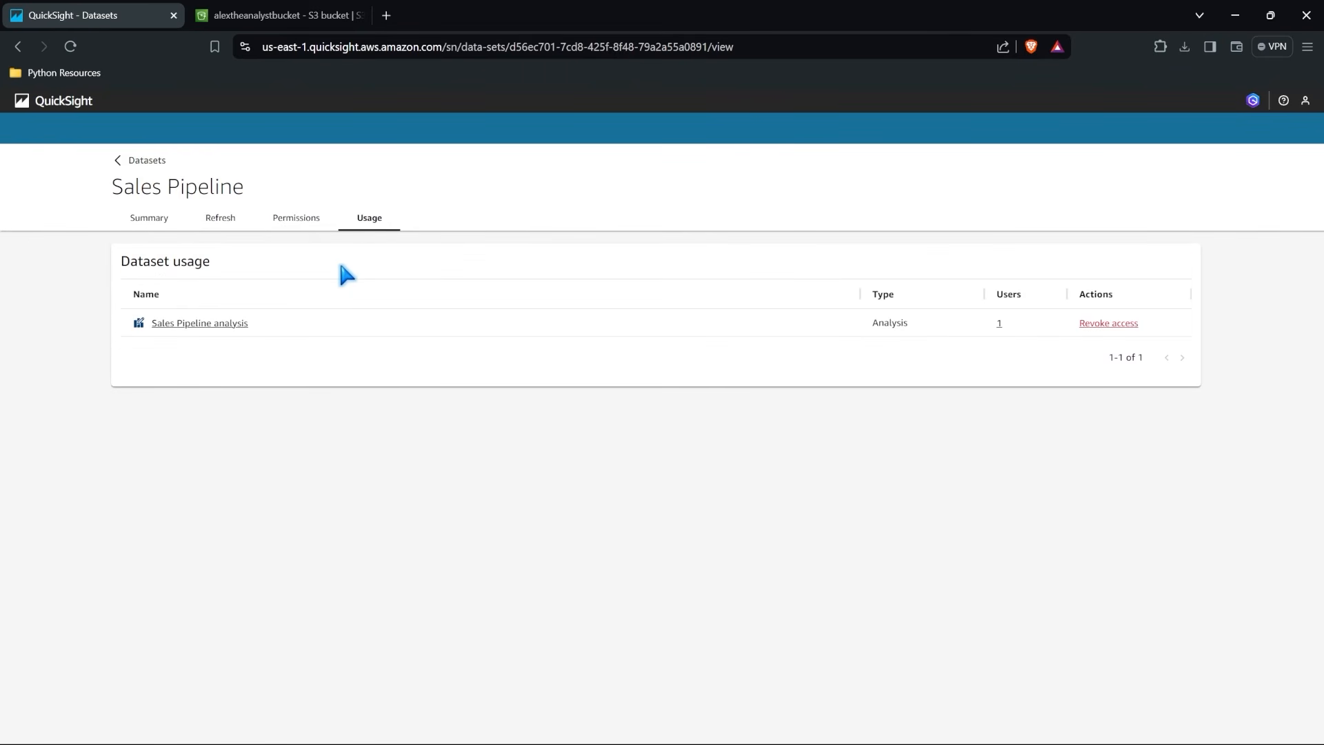
{"action": "left_click", "coordinate": [137, 218]}
{"action": "left_click", "coordinate": [122, 161]}
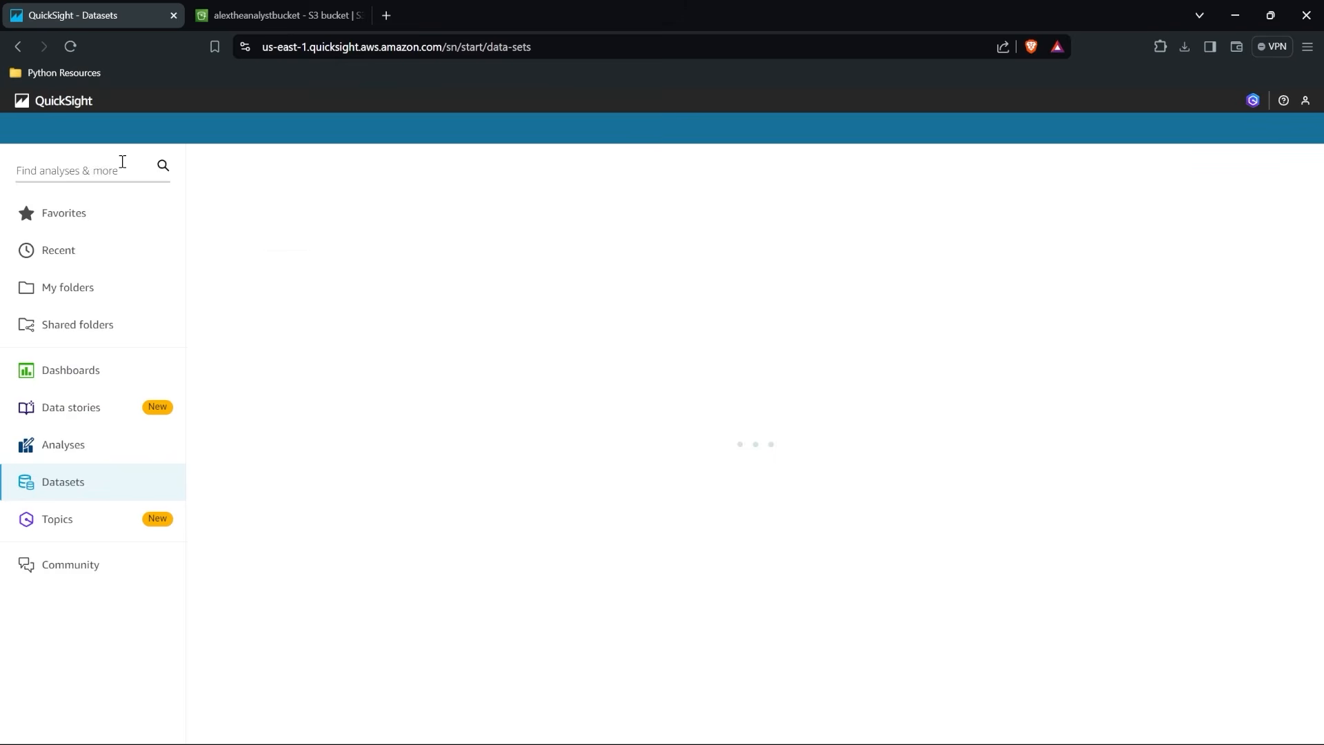
Start a new dataset and review the available data sources and the region's SPICE capacity setting.
{"action": "left_click", "coordinate": [1244, 171]}
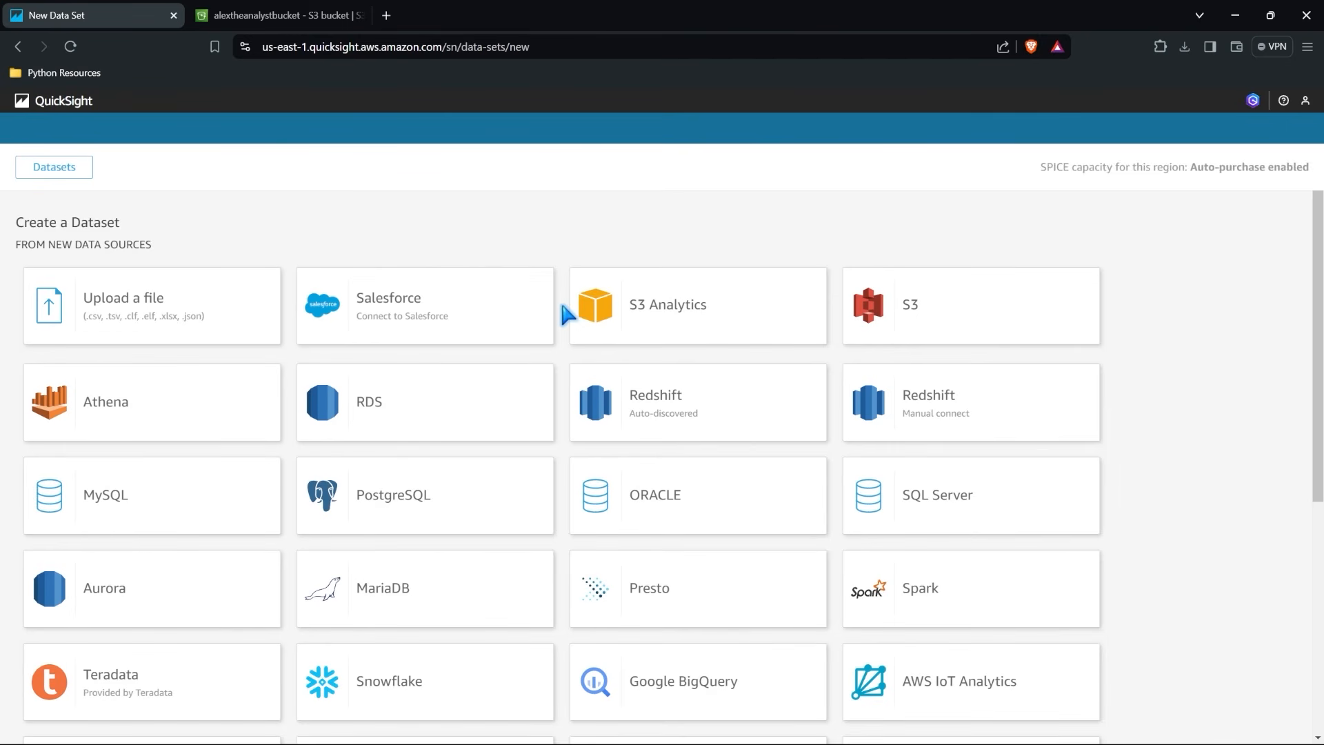
{"action": "scroll", "coordinate": [569, 362], "scroll_direction": "down", "scroll_amount": 4}
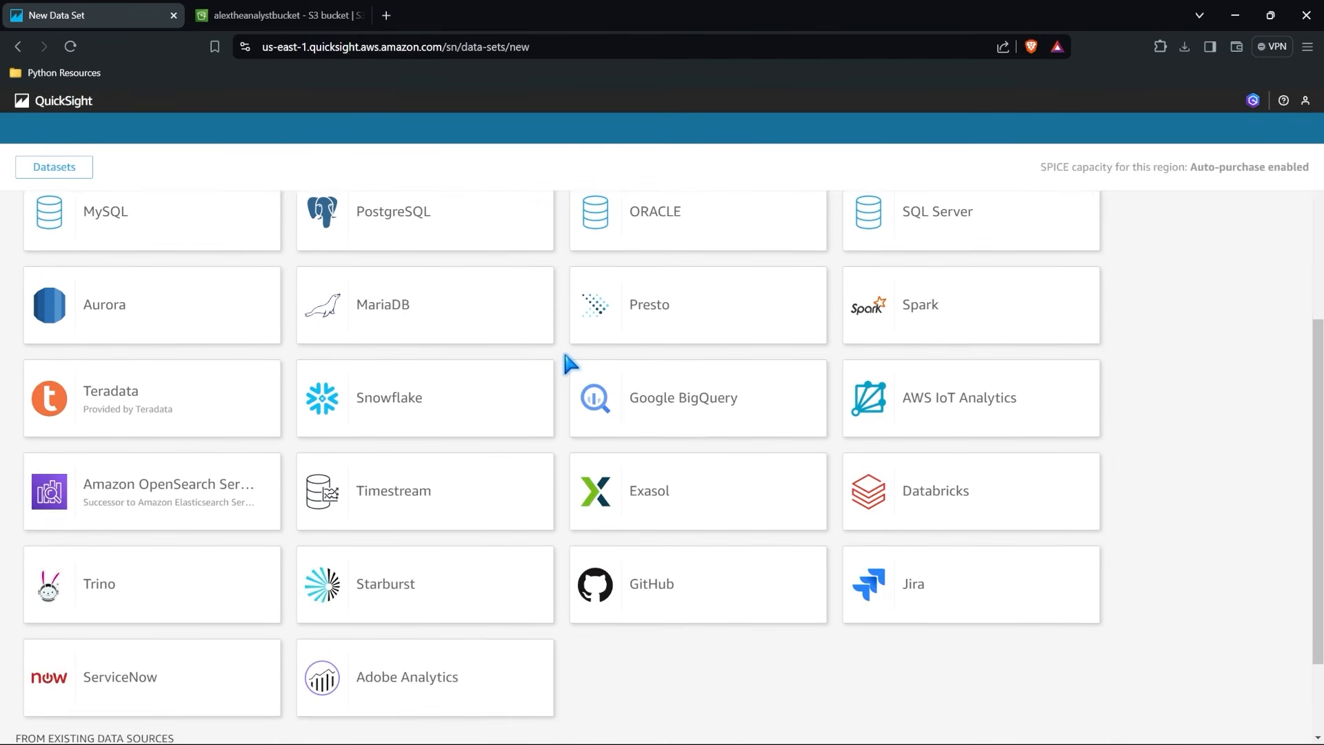
{"action": "scroll", "coordinate": [570, 363], "scroll_direction": "up", "scroll_amount": 4}
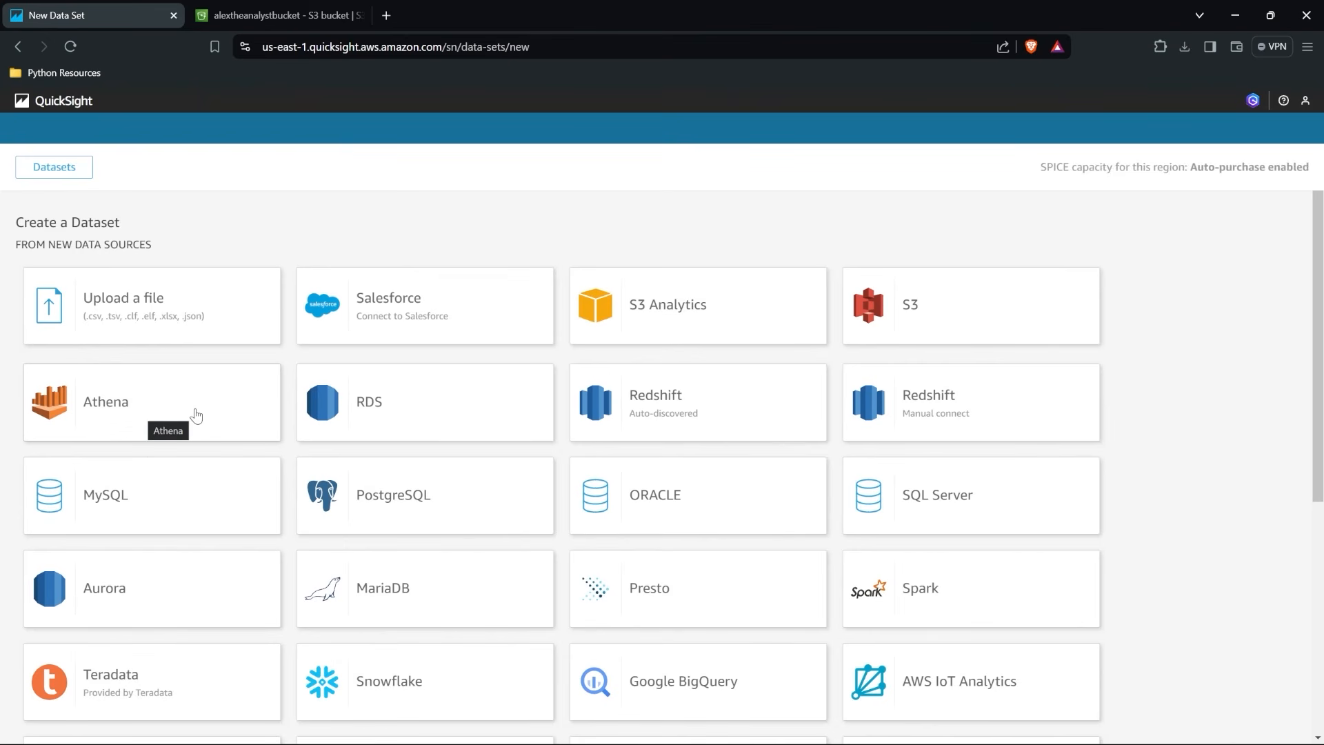
{"action": "left_click_drag", "start_coordinate": [1040, 167], "coordinate": [1308, 169]}
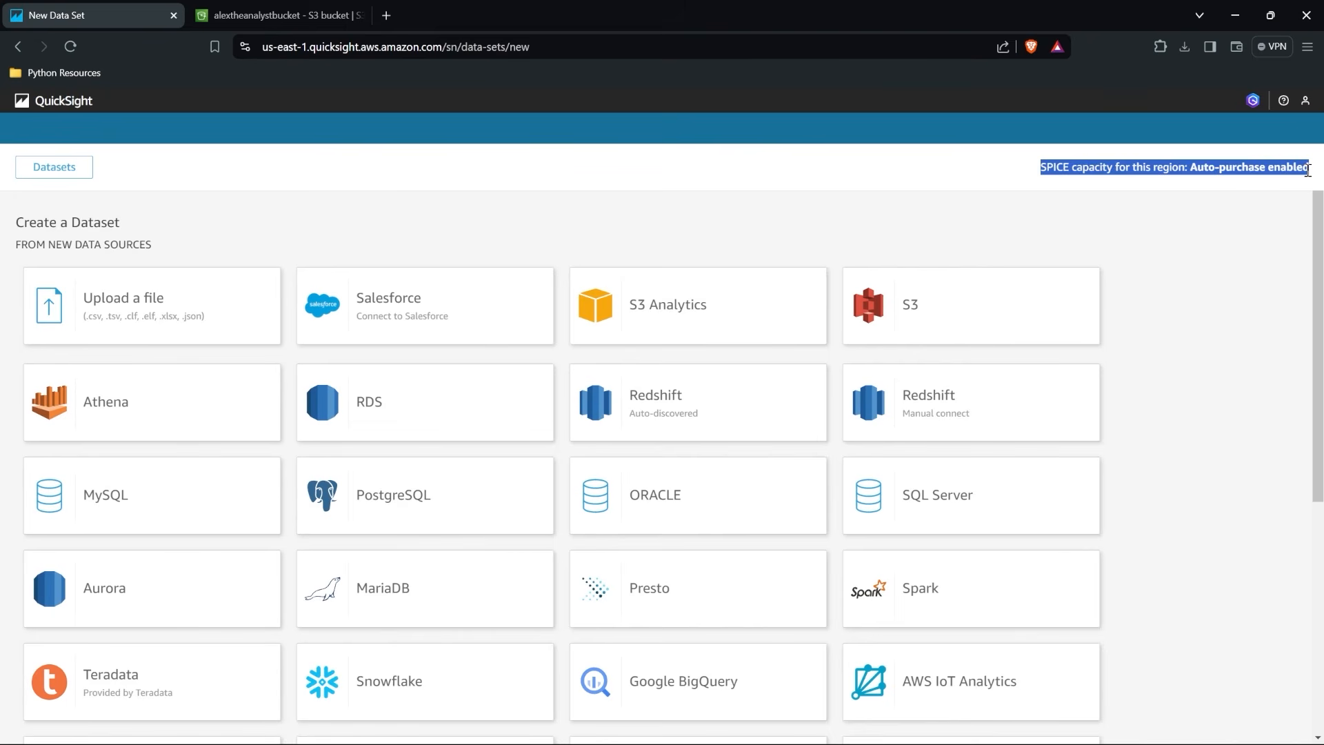
{"action": "left_click", "coordinate": [1308, 170]}
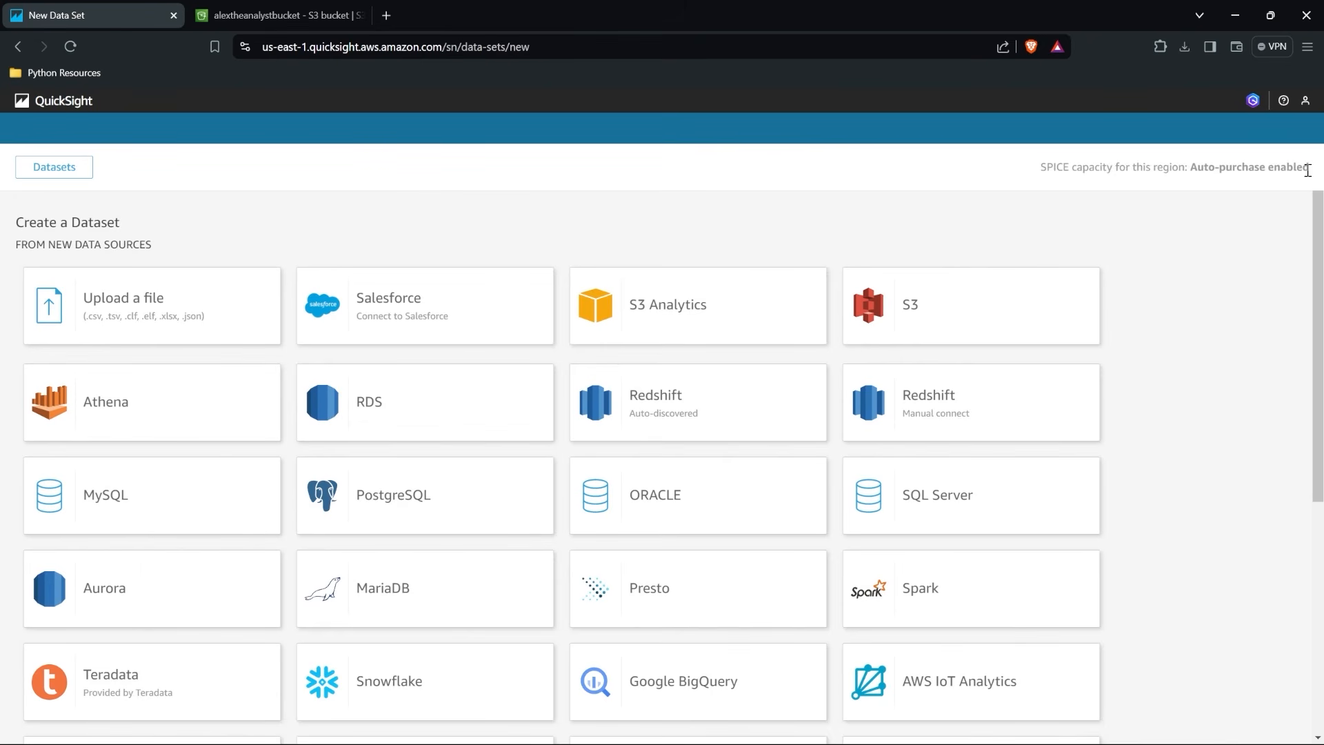
{"action": "left_click", "coordinate": [245, 301]}
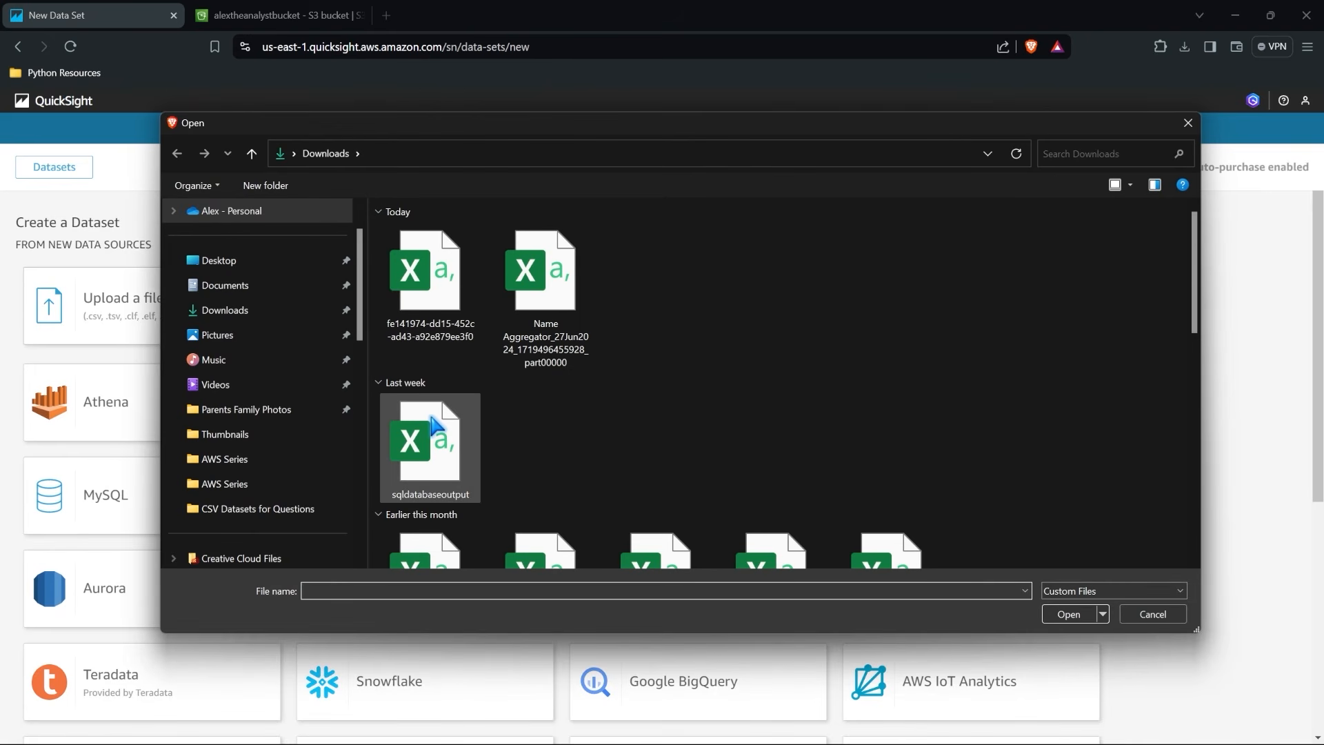
{"action": "double_click", "coordinate": [434, 424]}
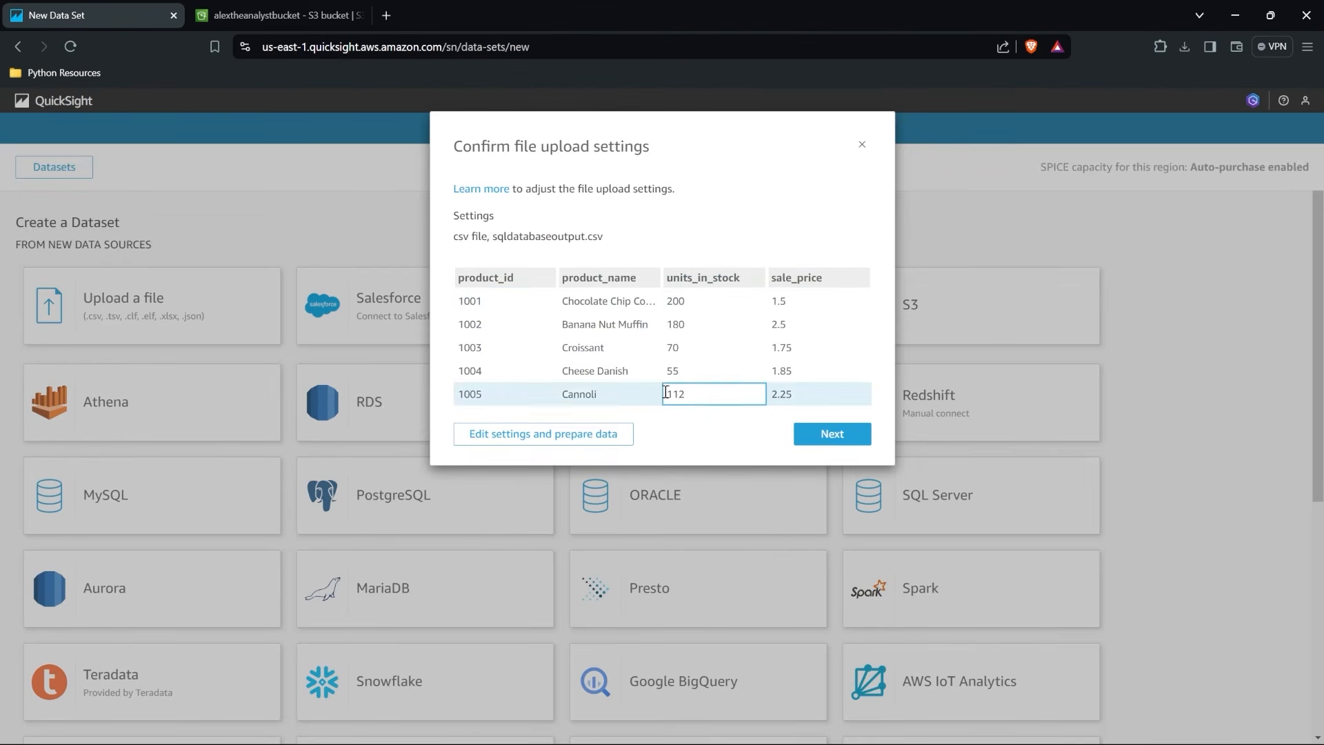
{"action": "left_click", "coordinate": [836, 433]}
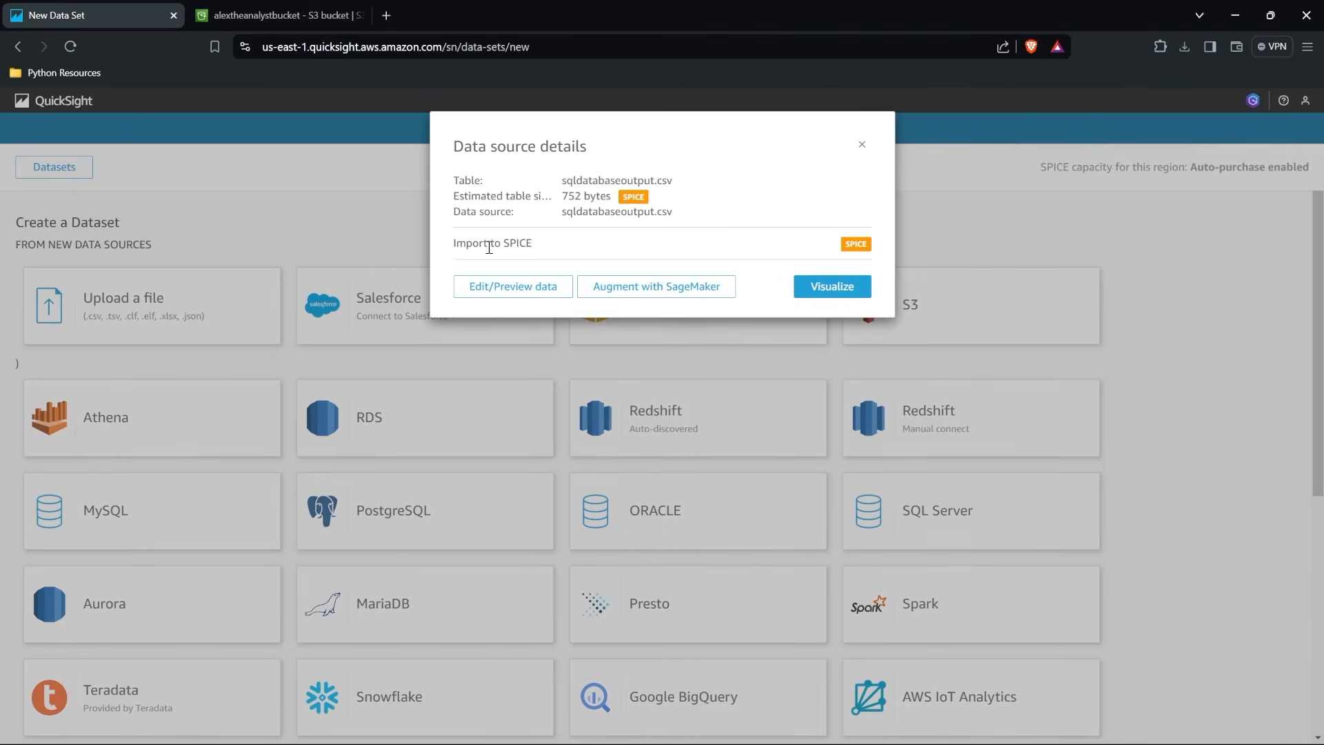
{"action": "left_click_drag", "start_coordinate": [455, 245], "coordinate": [538, 242]}
{"action": "left_click", "coordinate": [539, 241]}
{"action": "left_click", "coordinate": [856, 151]}
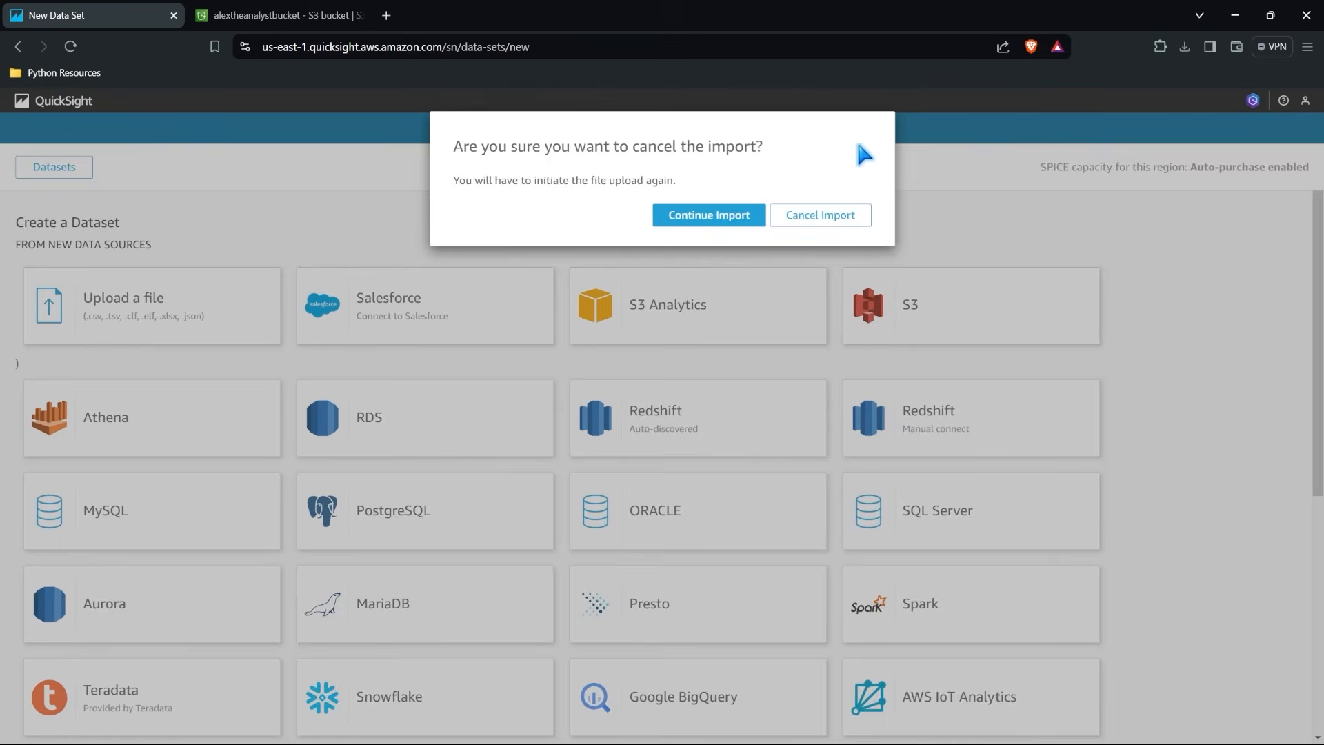
{"action": "left_click", "coordinate": [835, 214]}
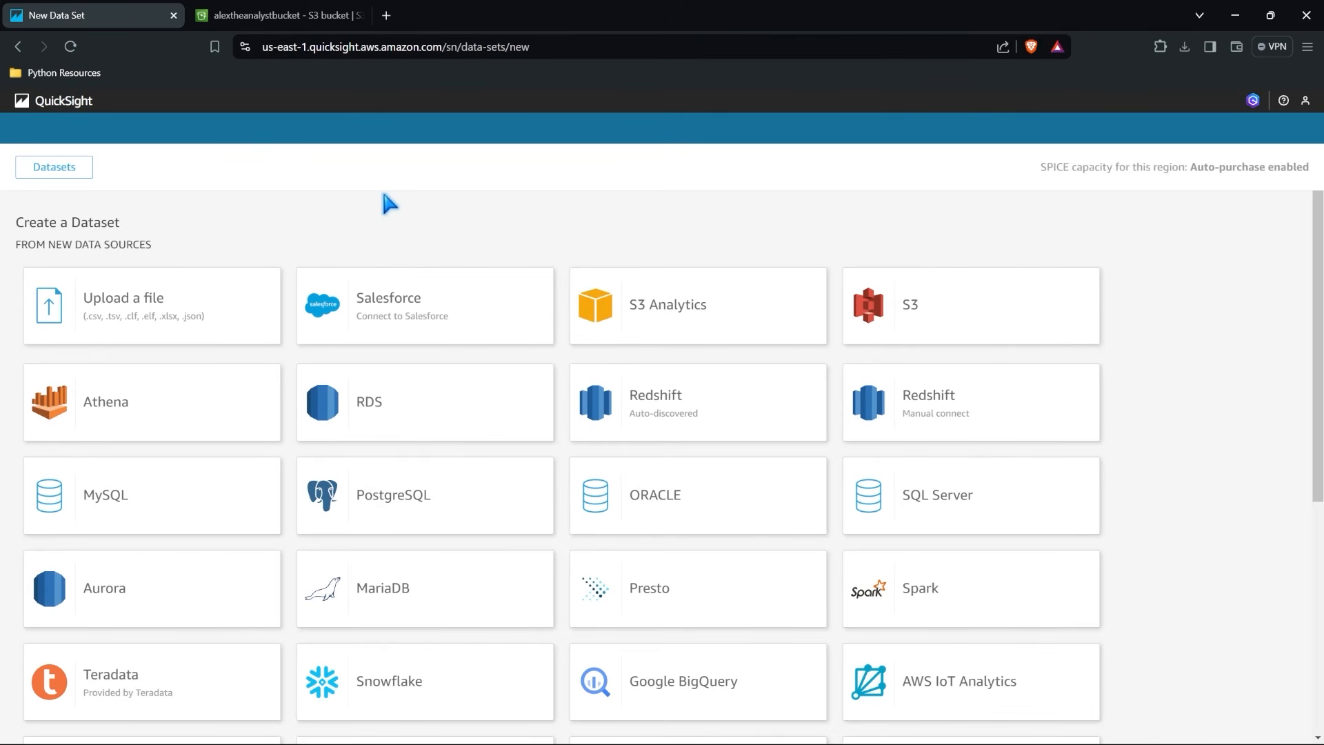
Open the Sales Pipeline analysis from the Analyses list and review its charts and dataset options.
{"action": "left_click", "coordinate": [53, 107]}
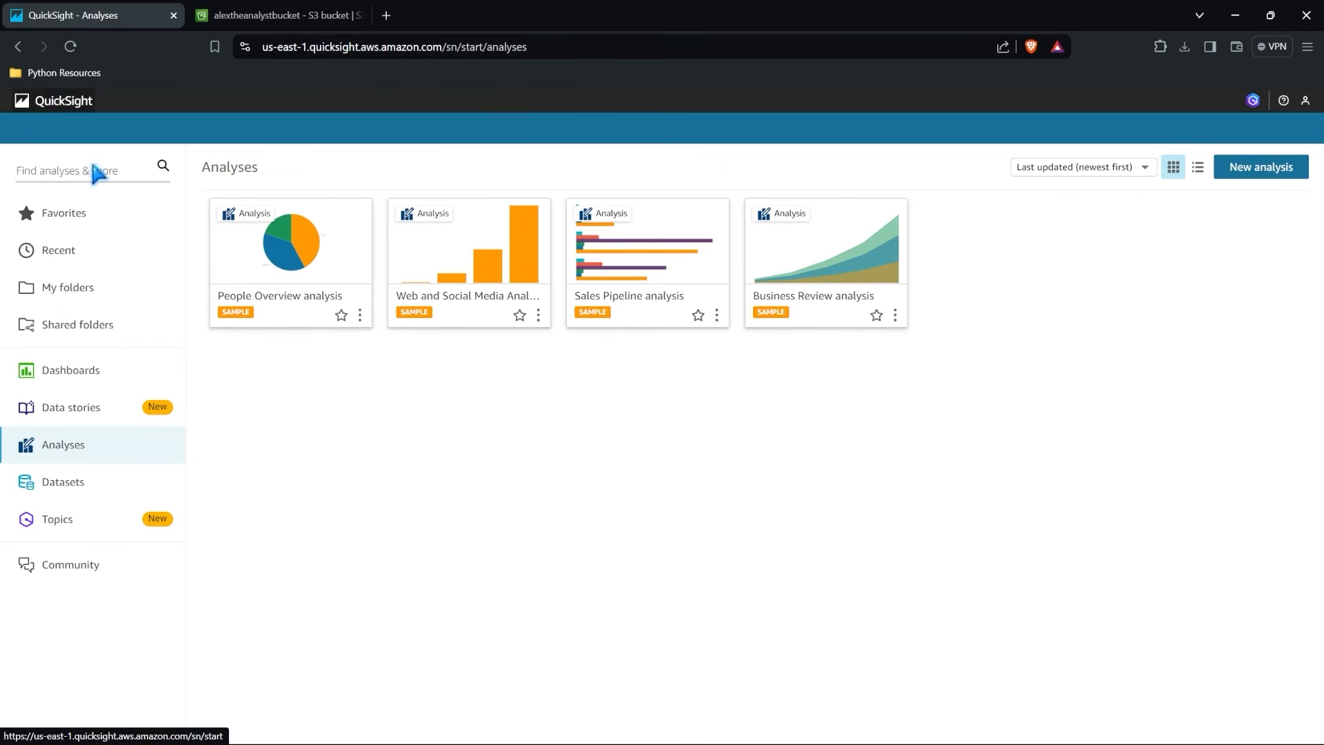
{"action": "left_click", "coordinate": [646, 260]}
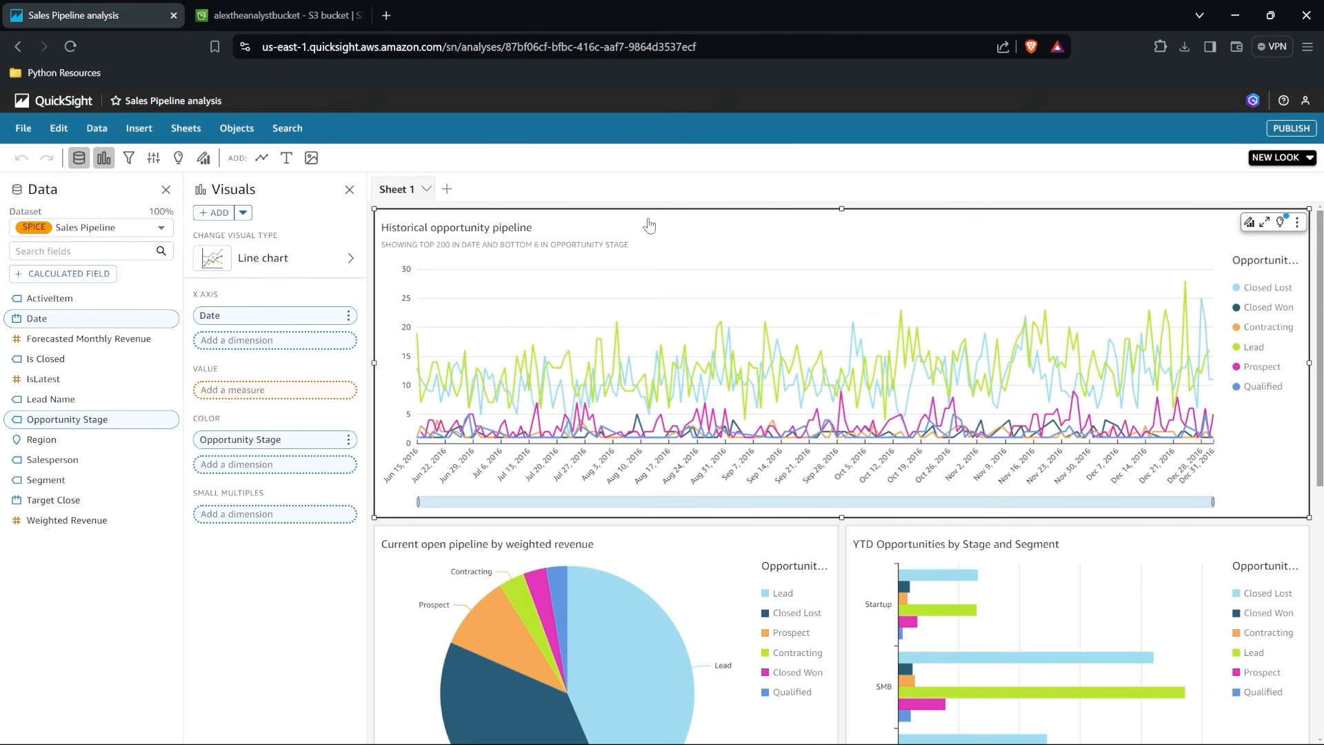
{"action": "scroll", "coordinate": [748, 448], "scroll_direction": "down", "scroll_amount": 3}
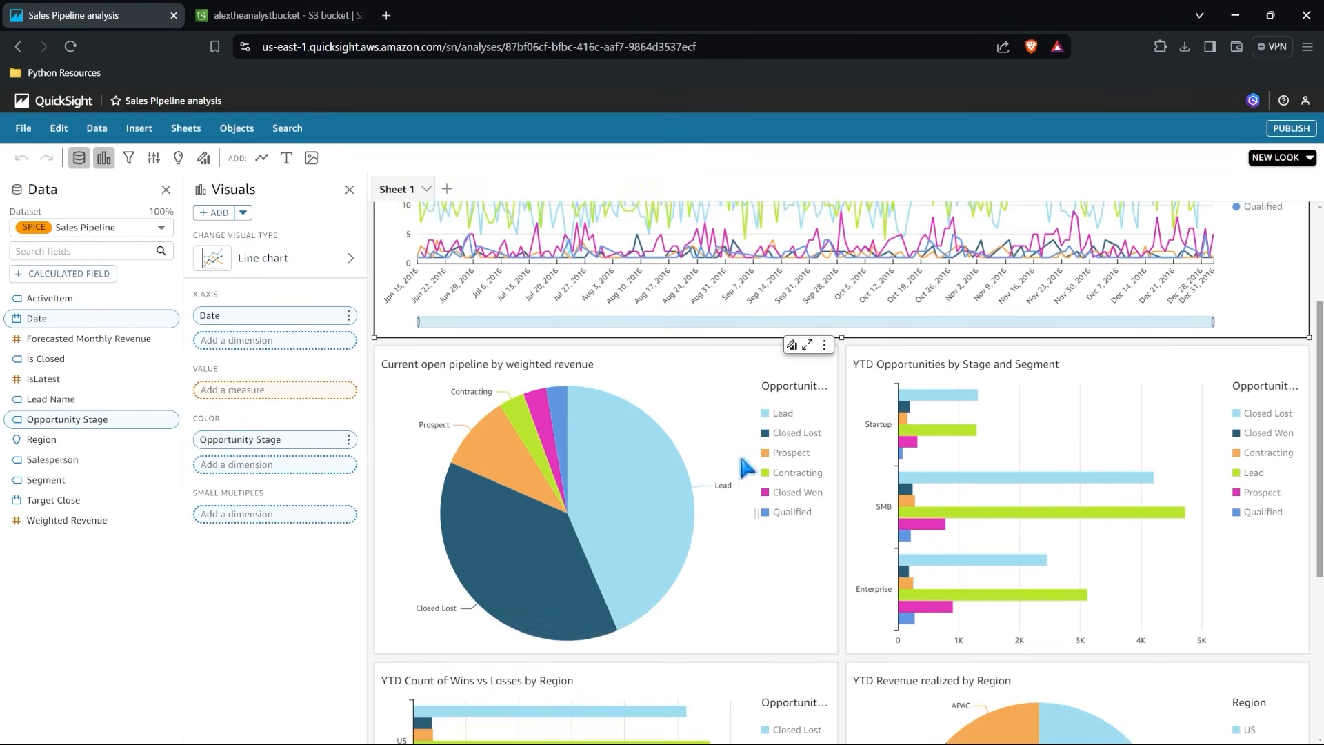
{"action": "scroll", "coordinate": [572, 510], "scroll_direction": "down", "scroll_amount": 5}
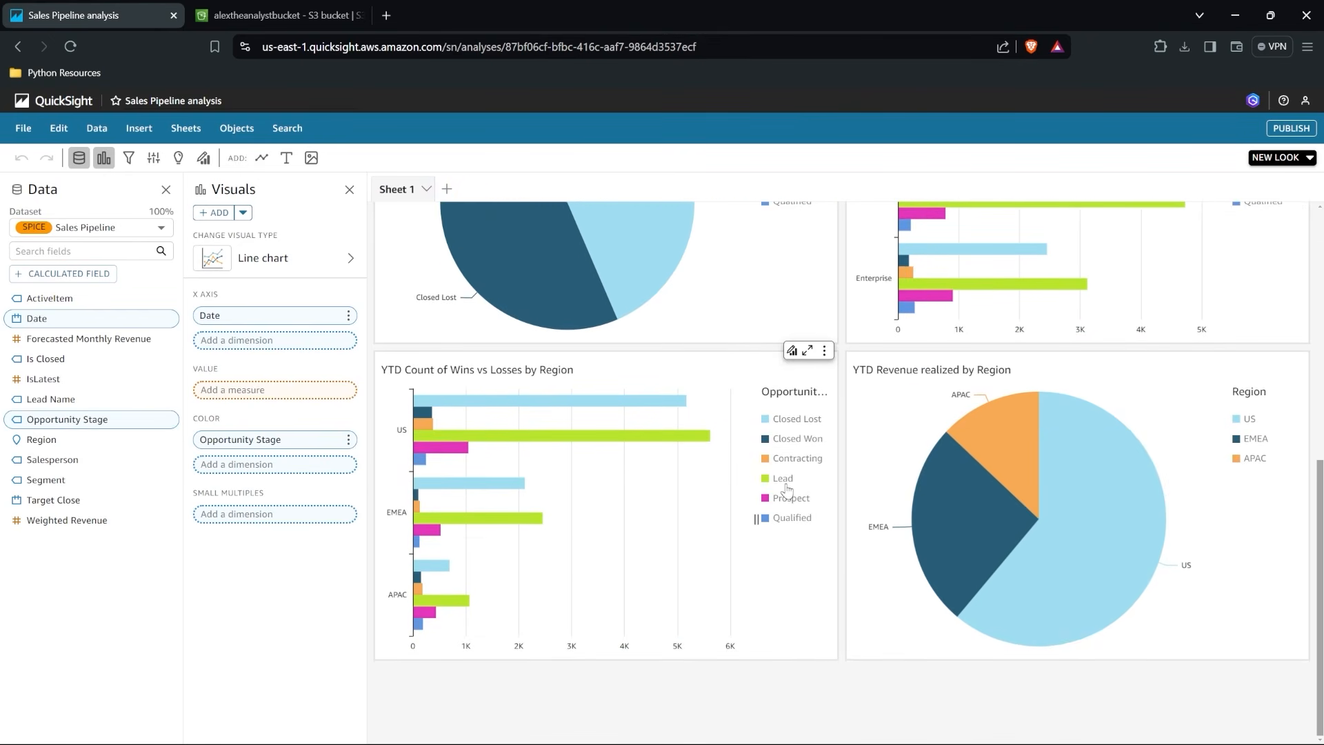
{"action": "mouse_move", "coordinate": [1043, 545]}
{"action": "scroll", "coordinate": [1049, 536], "scroll_direction": "up", "scroll_amount": 8}
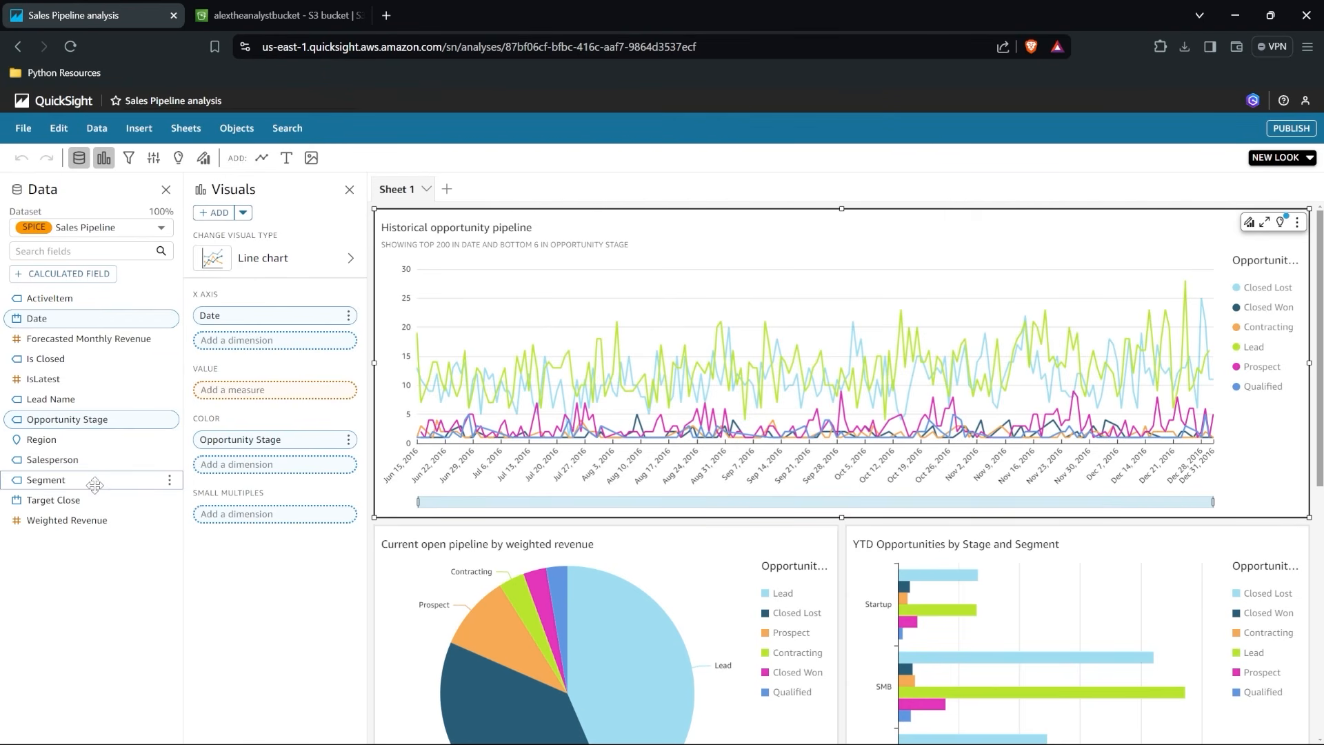
{"action": "left_click", "coordinate": [151, 229]}
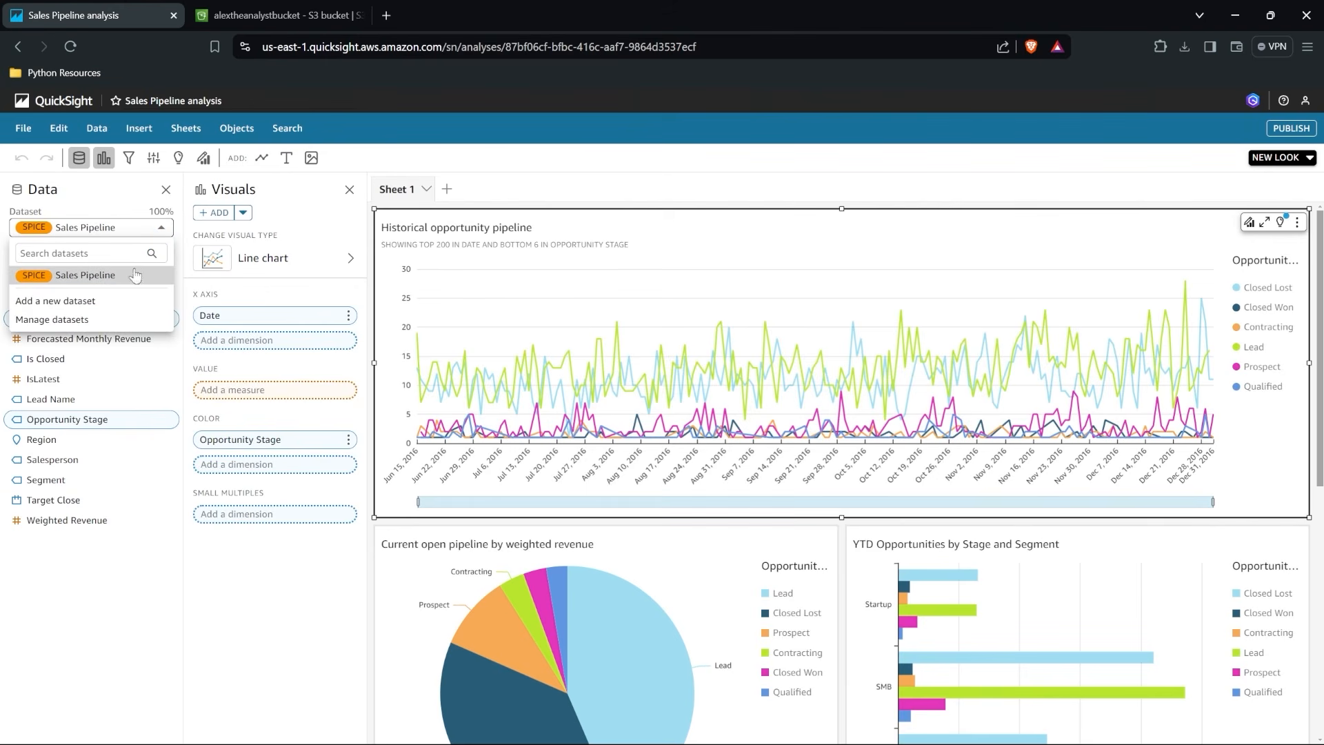
{"action": "left_click", "coordinate": [162, 231]}
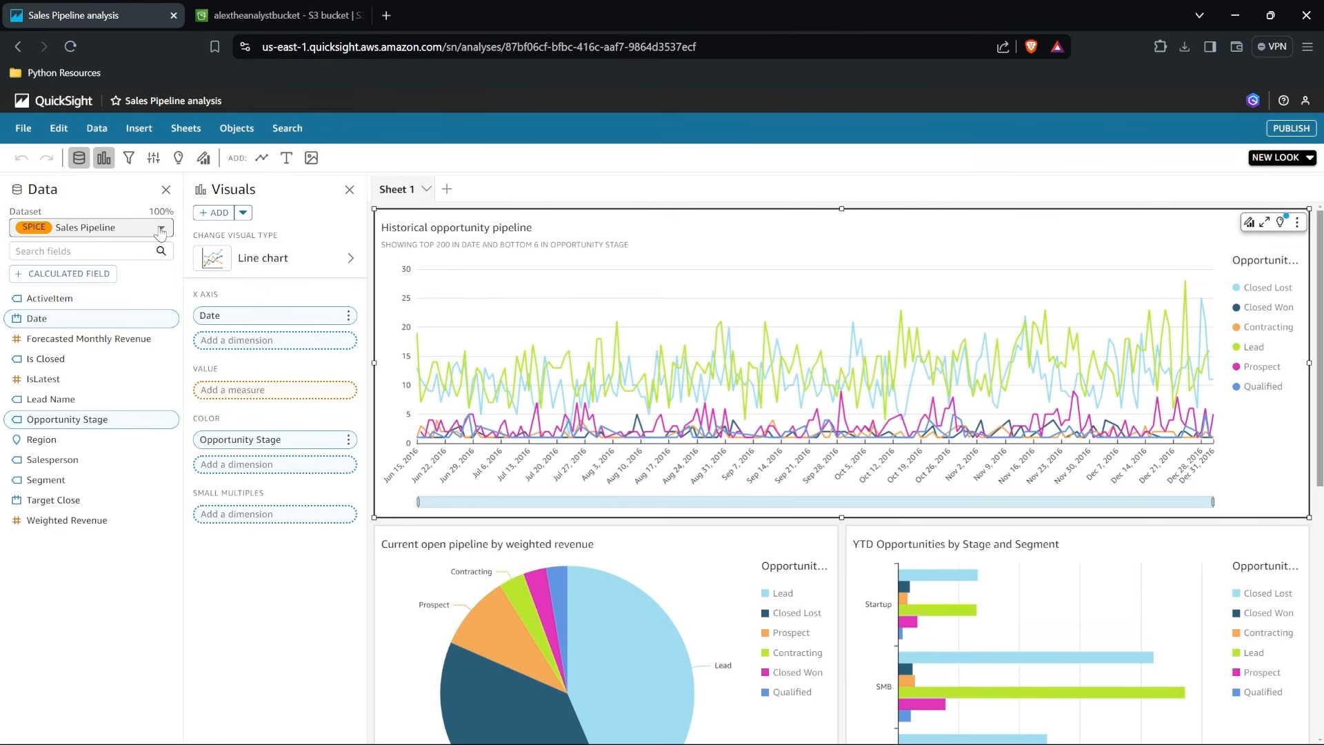
Try the stacked area line chart type on the Historical opportunity pipeline visual, revert it to a line chart, and review the other visual types.
{"action": "left_click", "coordinate": [315, 260]}
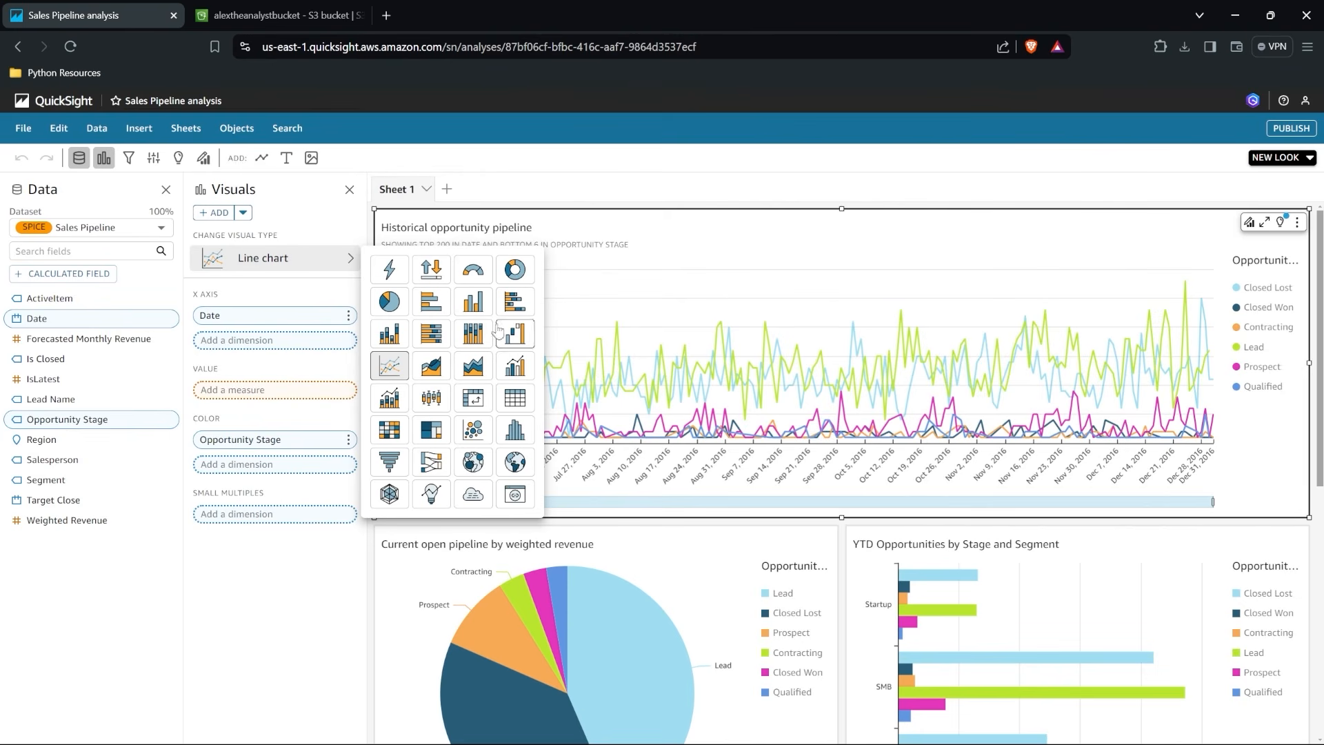
{"action": "left_click", "coordinate": [481, 374]}
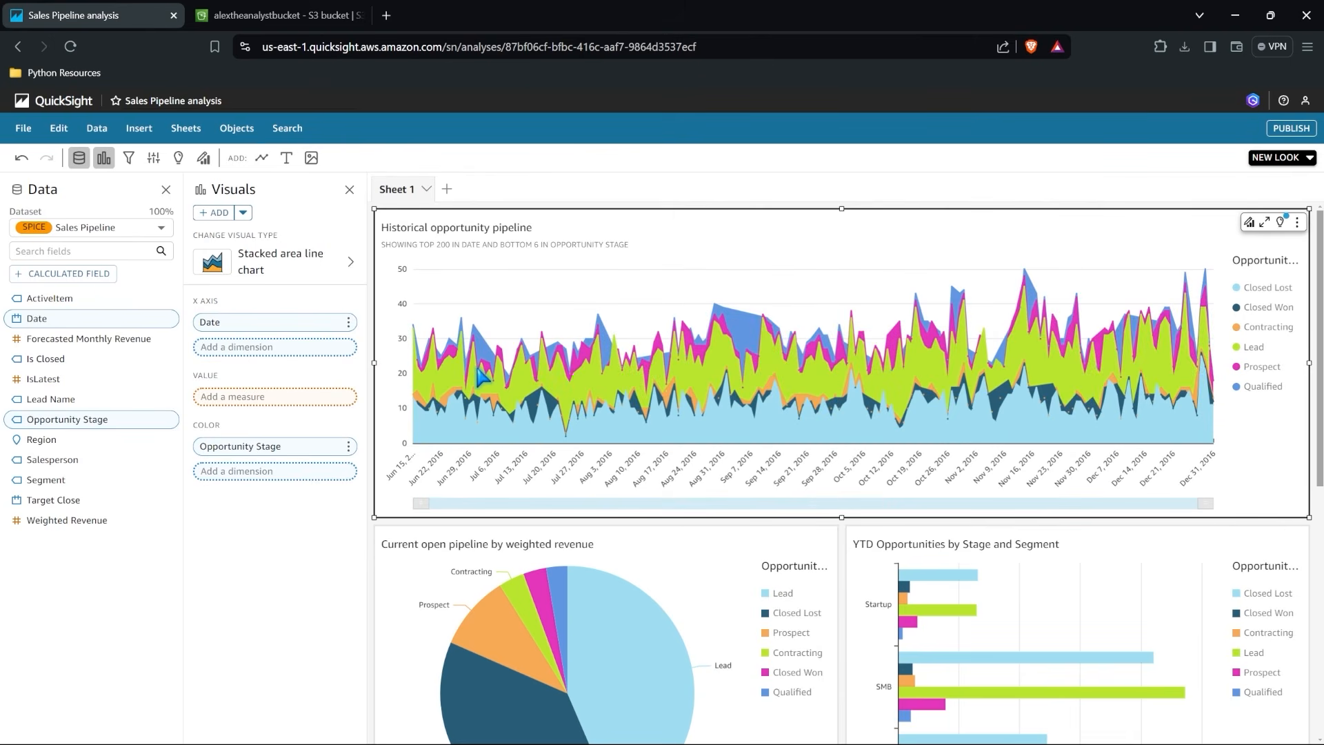
{"action": "mouse_move", "coordinate": [901, 381]}
{"action": "left_click", "coordinate": [331, 269]}
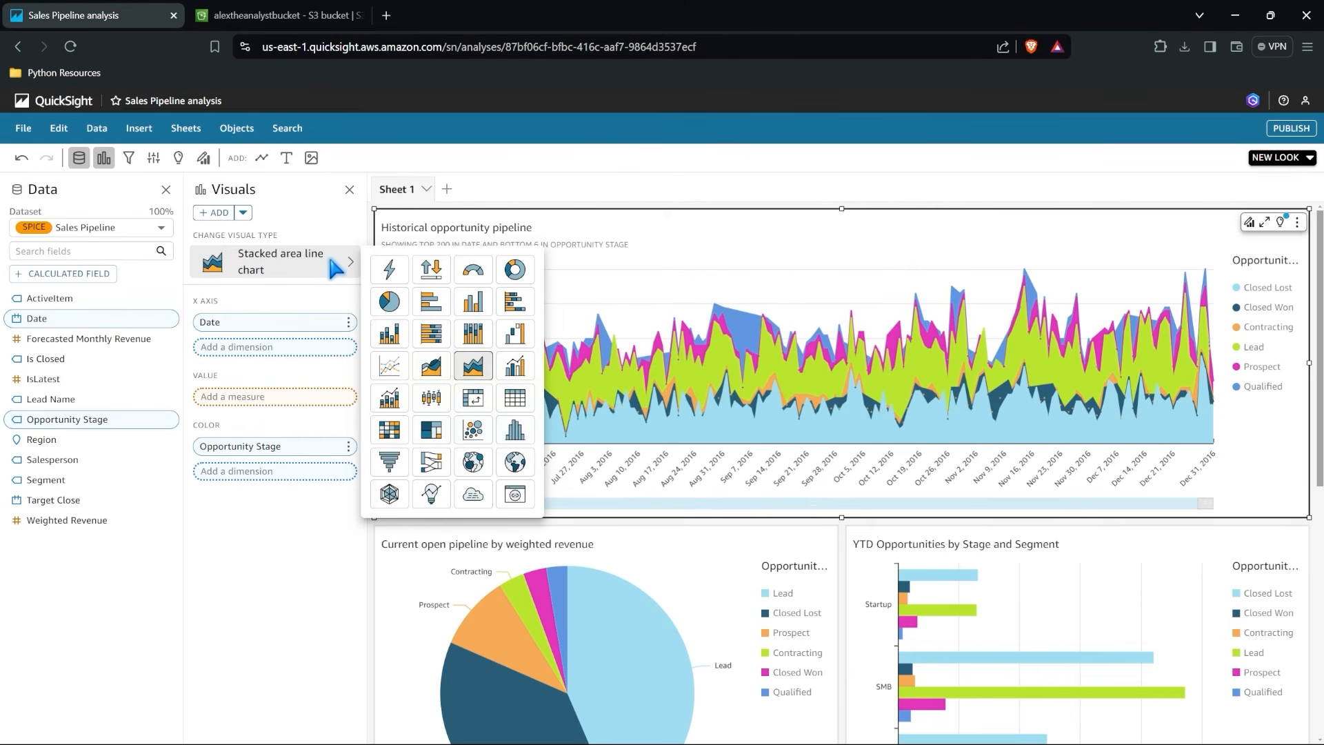
{"action": "left_click", "coordinate": [393, 366]}
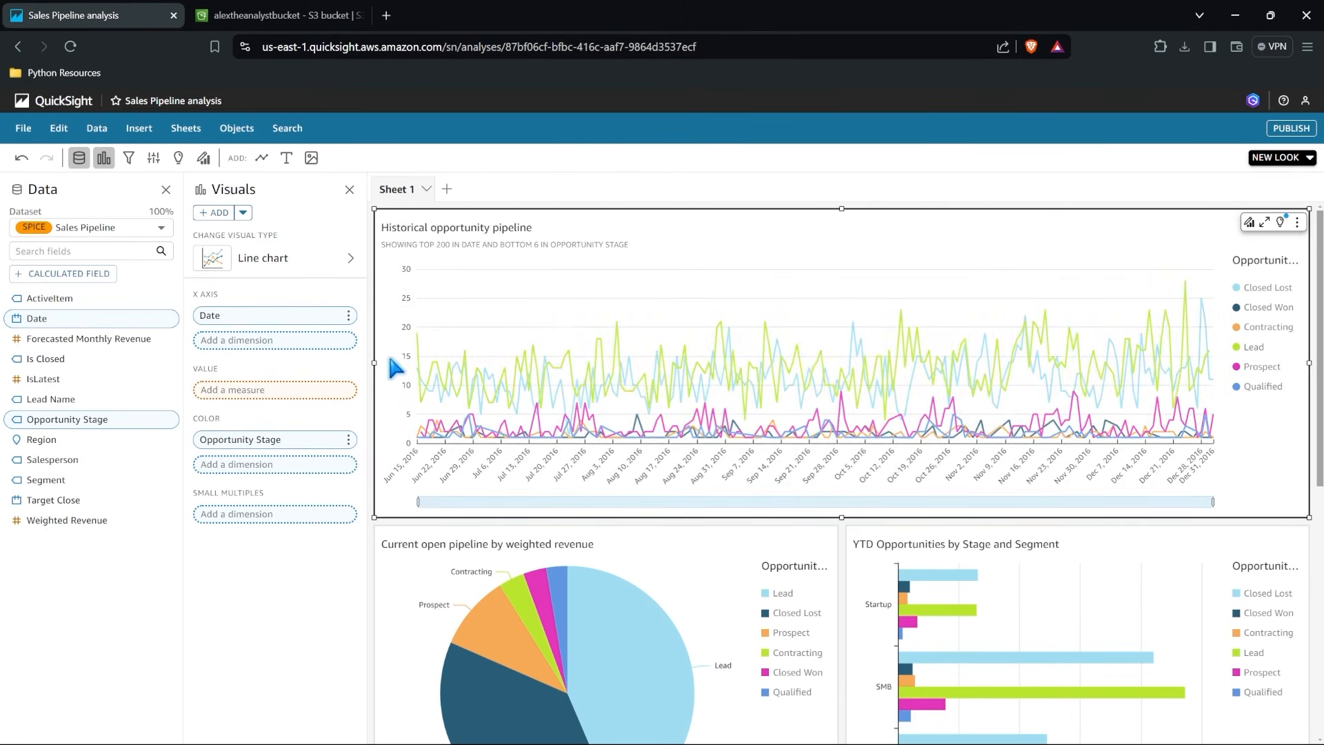
{"action": "left_click", "coordinate": [337, 259]}
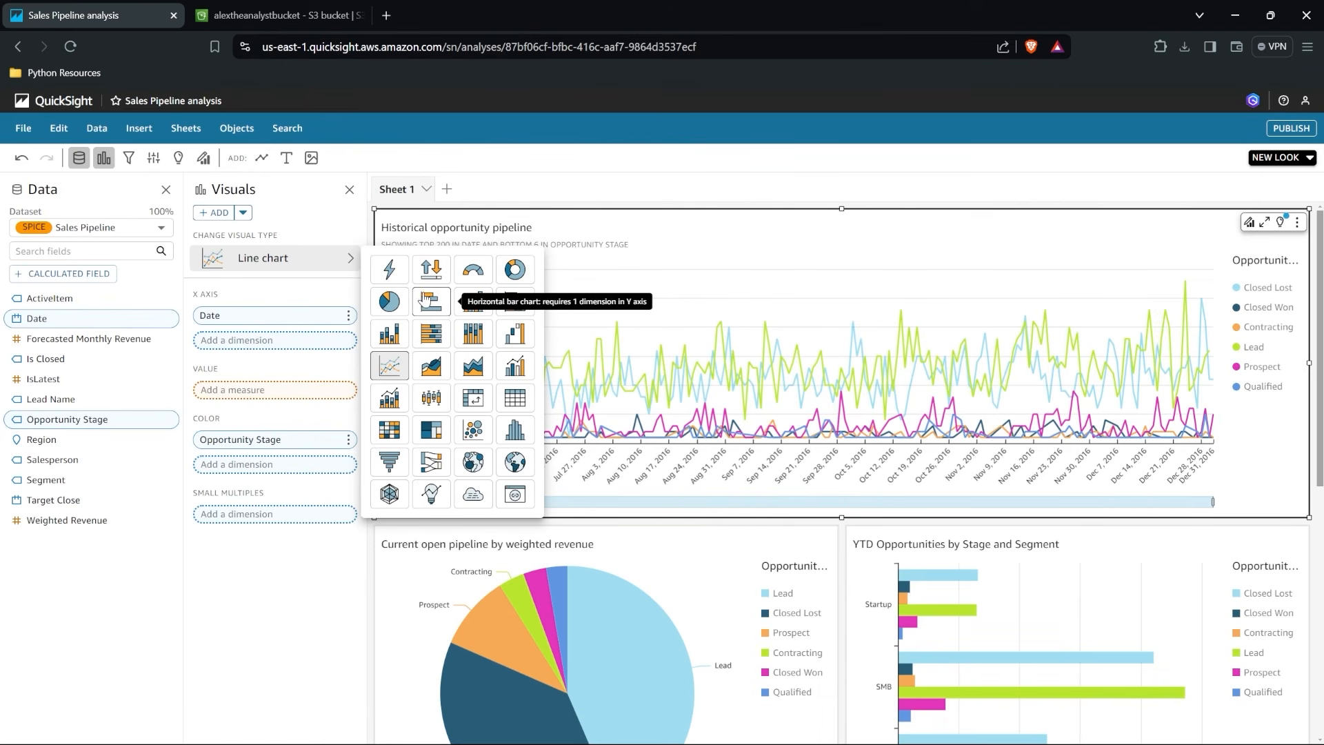
{"action": "left_click", "coordinate": [469, 195]}
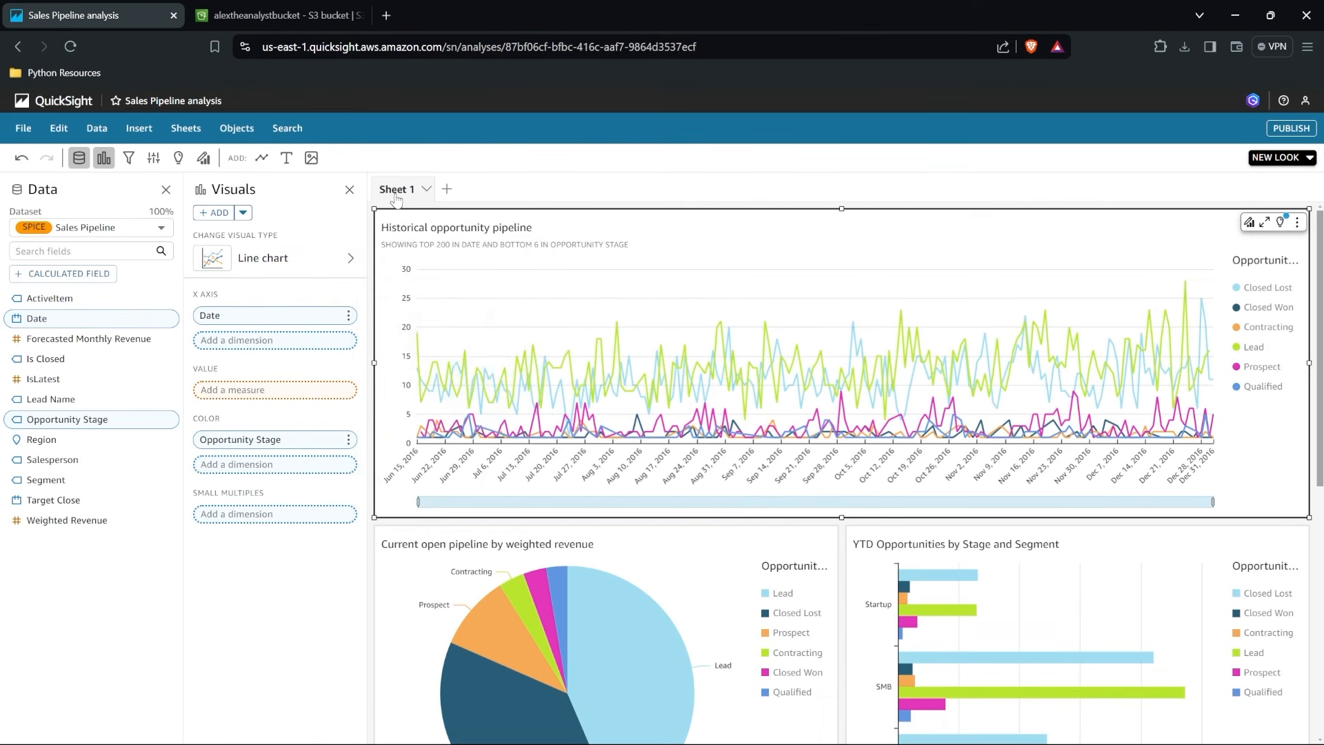
Add an interactive sheet with a tiled 1600px layout and build a donut chart of Weighted Revenue grouped by Region.
{"action": "left_click", "coordinate": [446, 189]}
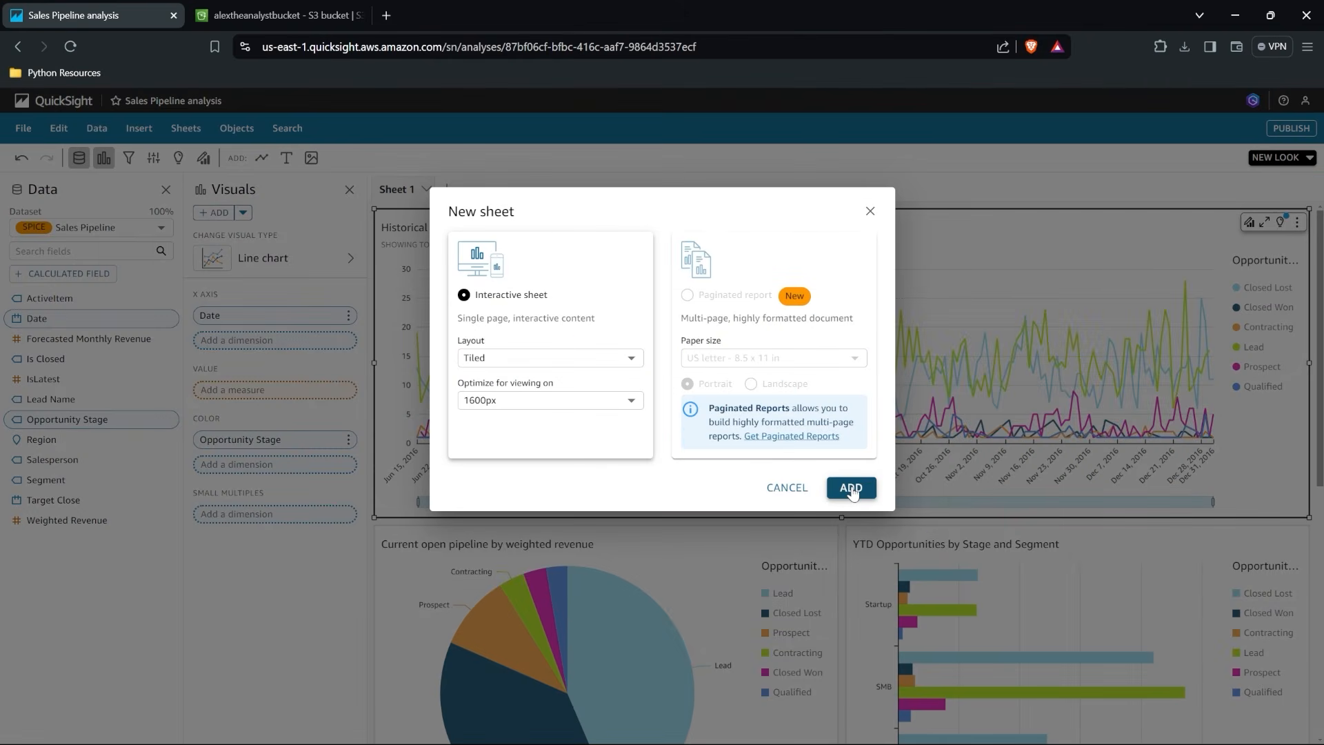
{"action": "left_click", "coordinate": [850, 487]}
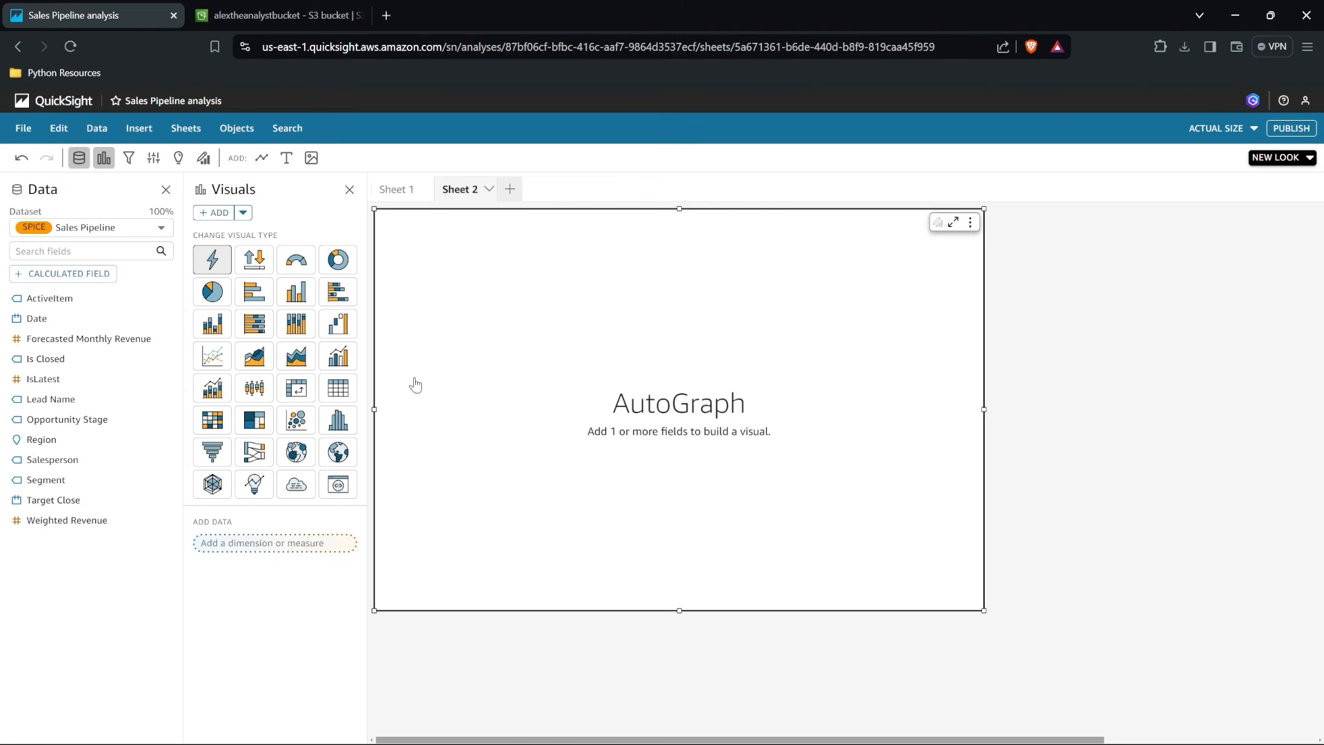
{"action": "left_click", "coordinate": [348, 259]}
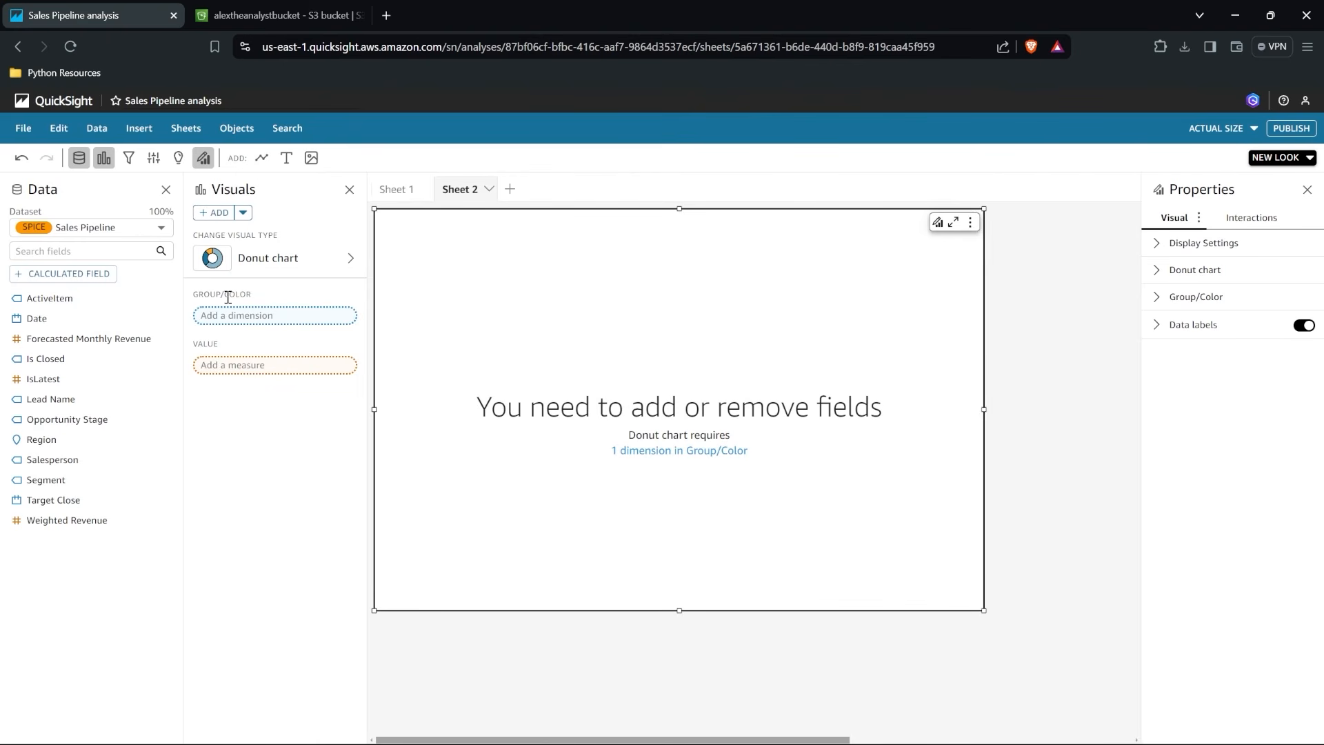
{"action": "left_click_drag", "start_coordinate": [69, 441], "coordinate": [271, 327]}
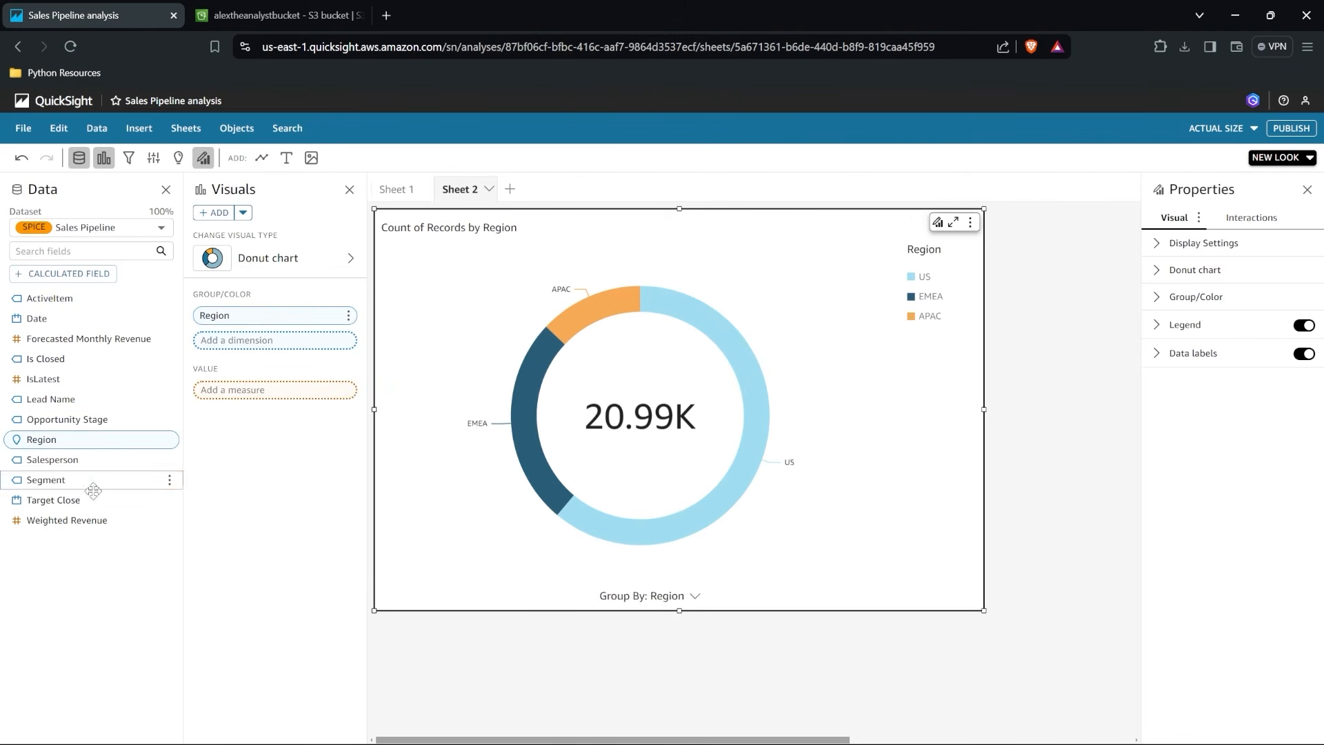
{"action": "left_click_drag", "start_coordinate": [59, 520], "coordinate": [264, 393]}
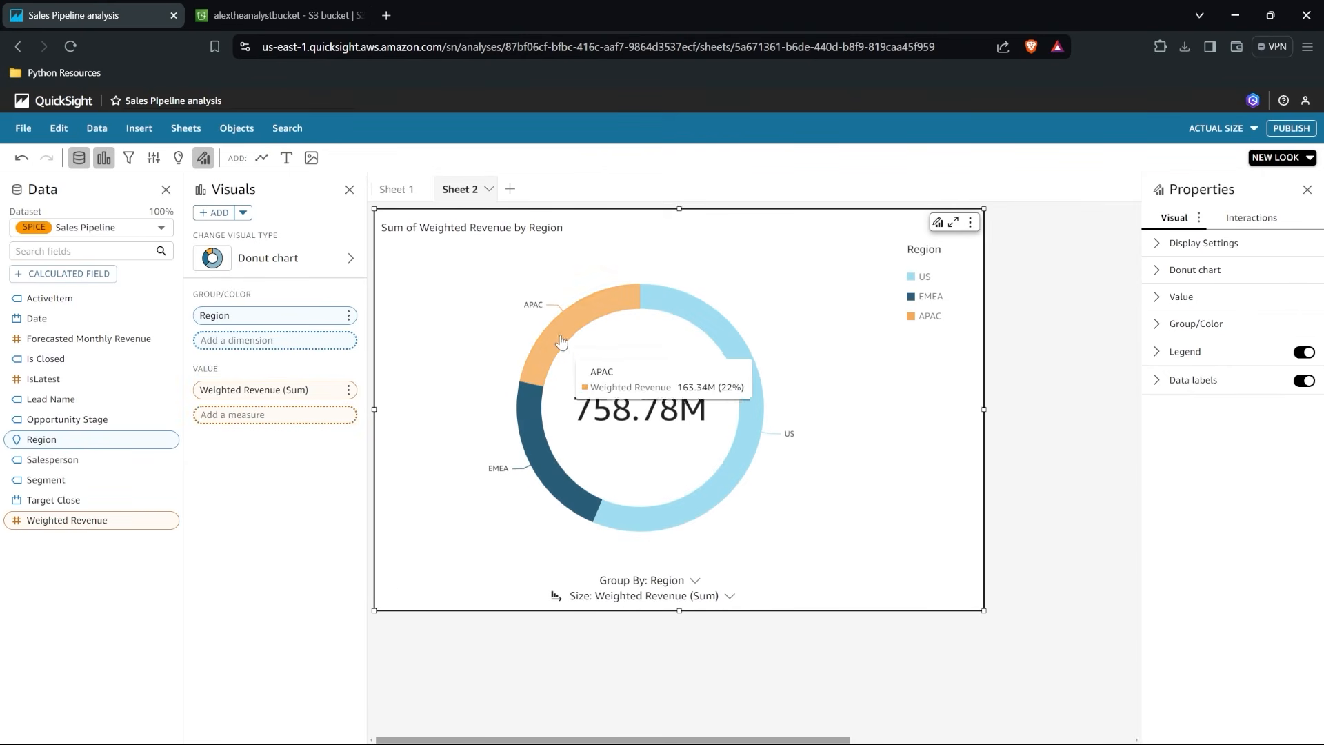
{"action": "mouse_move", "coordinate": [673, 306]}
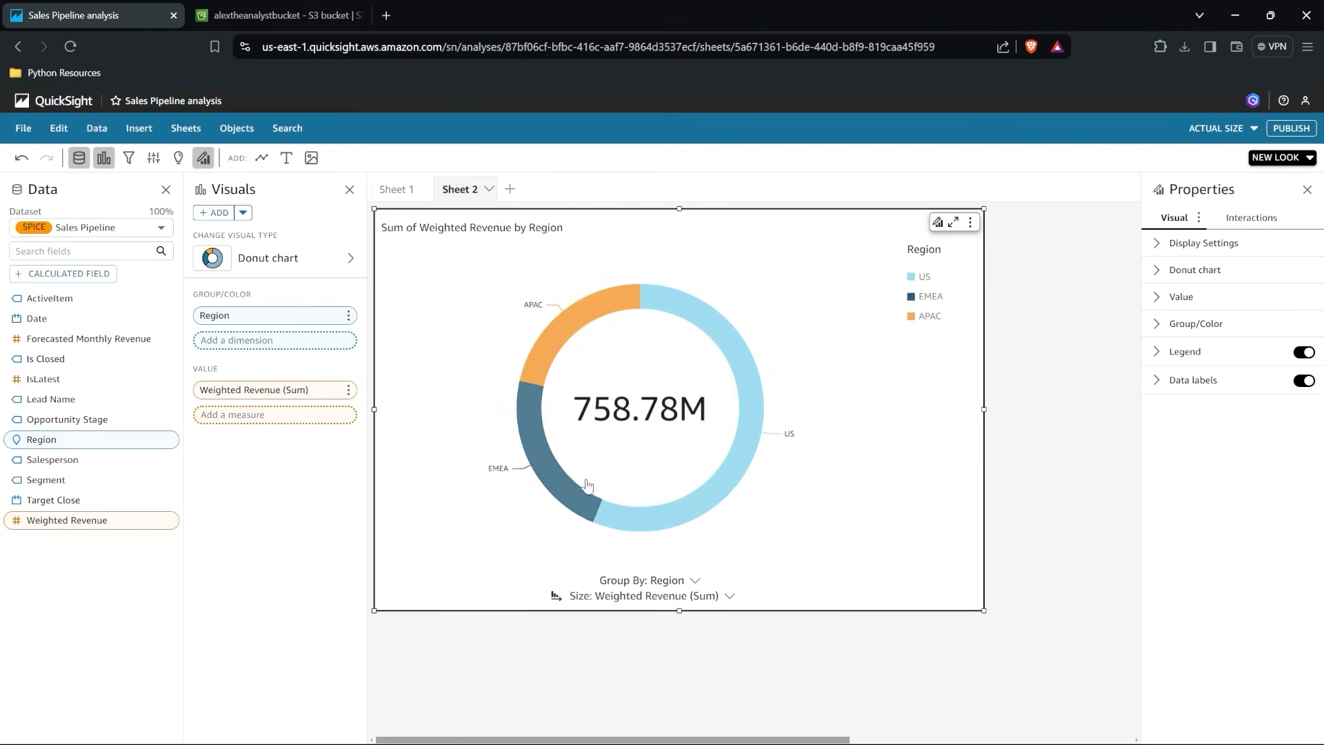
Color the APAC segment of the donut chart black and check the chart maximized before restoring its size.
{"action": "left_click", "coordinate": [923, 317]}
{"action": "mouse_move", "coordinate": [988, 398]}
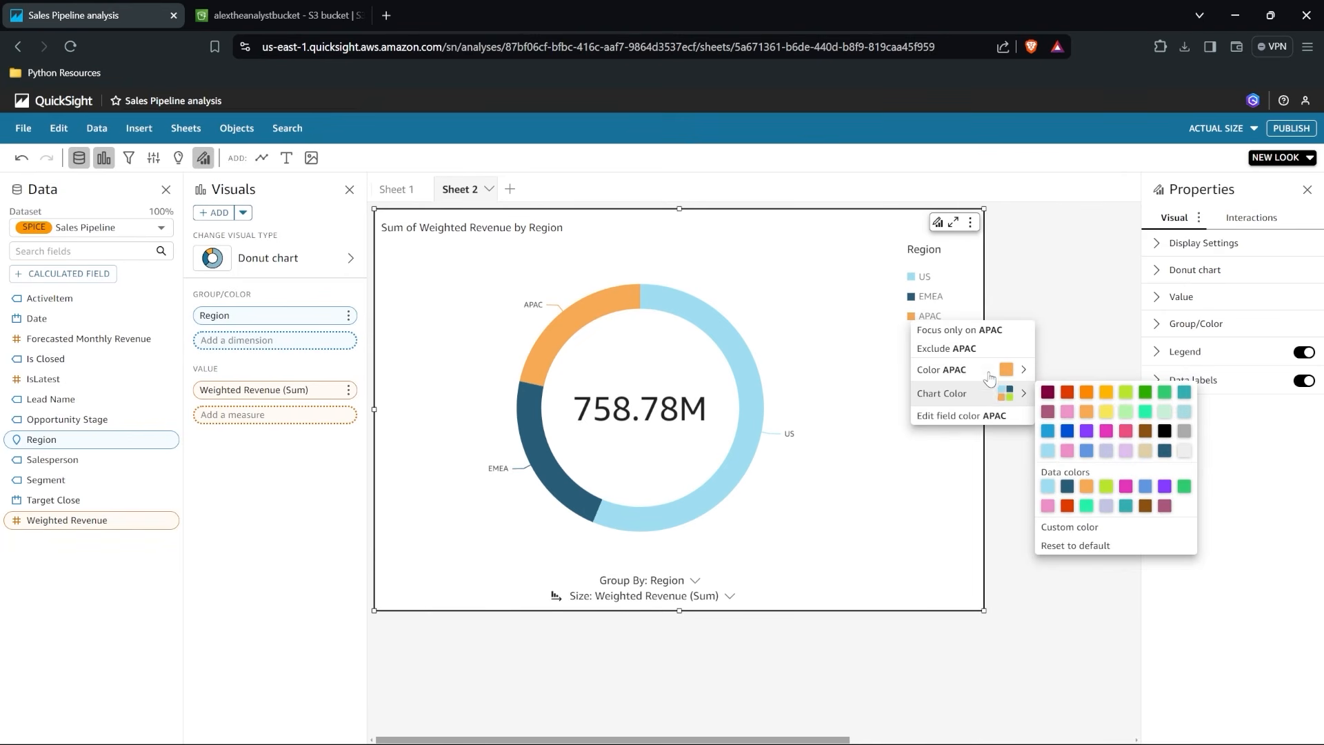
{"action": "mouse_move", "coordinate": [993, 370]}
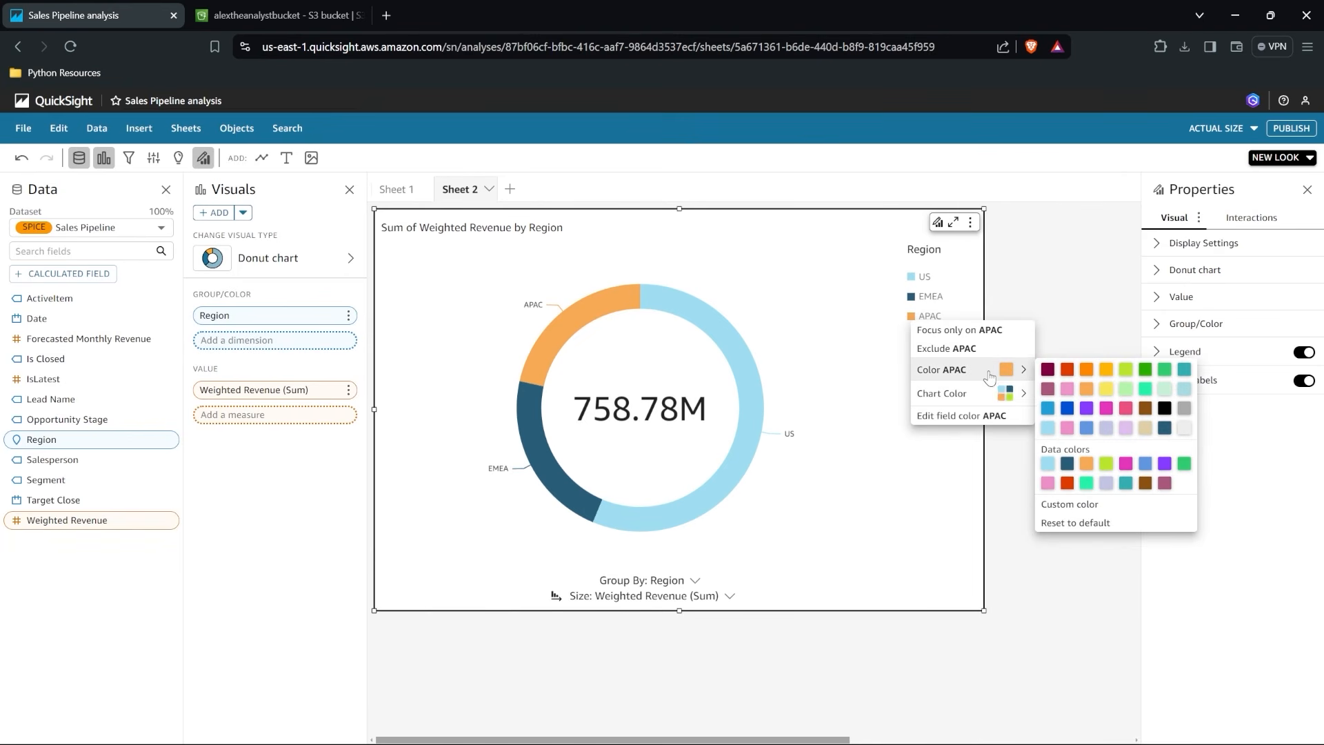
{"action": "left_click", "coordinate": [1165, 410]}
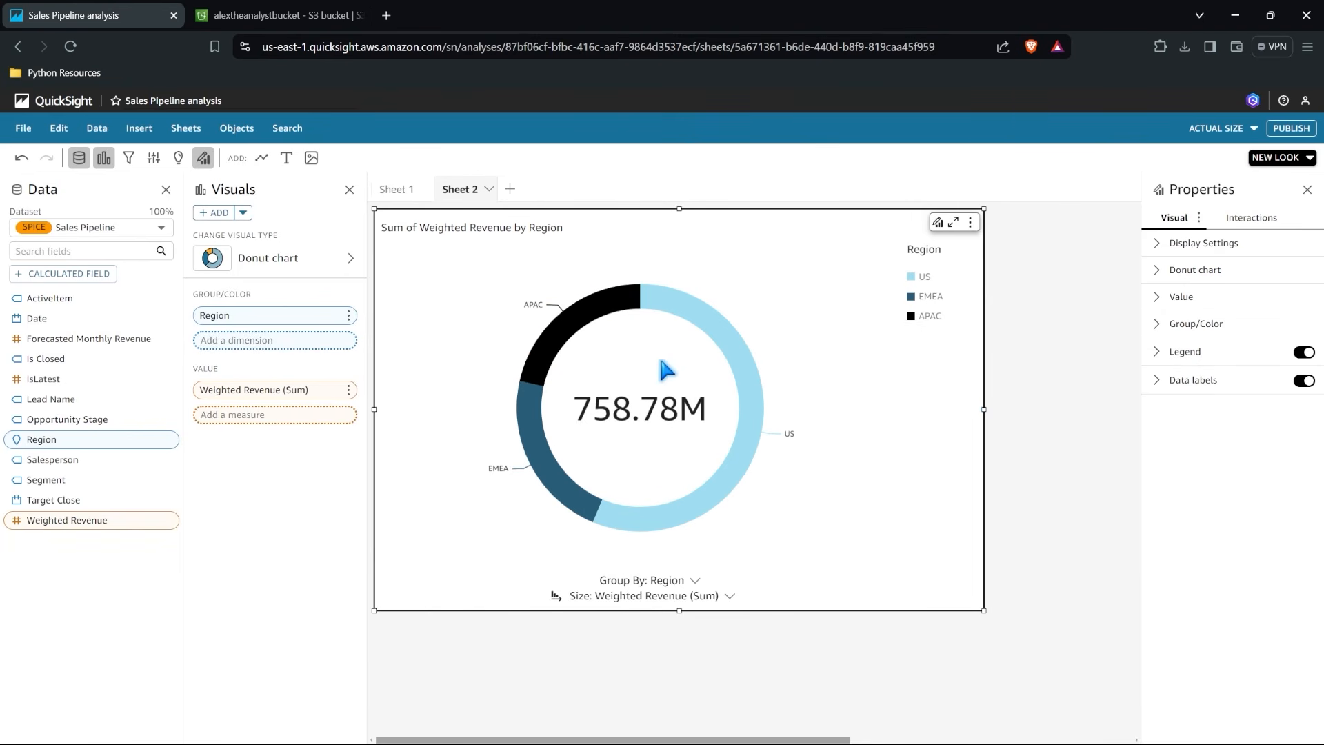
{"action": "left_click", "coordinate": [953, 224]}
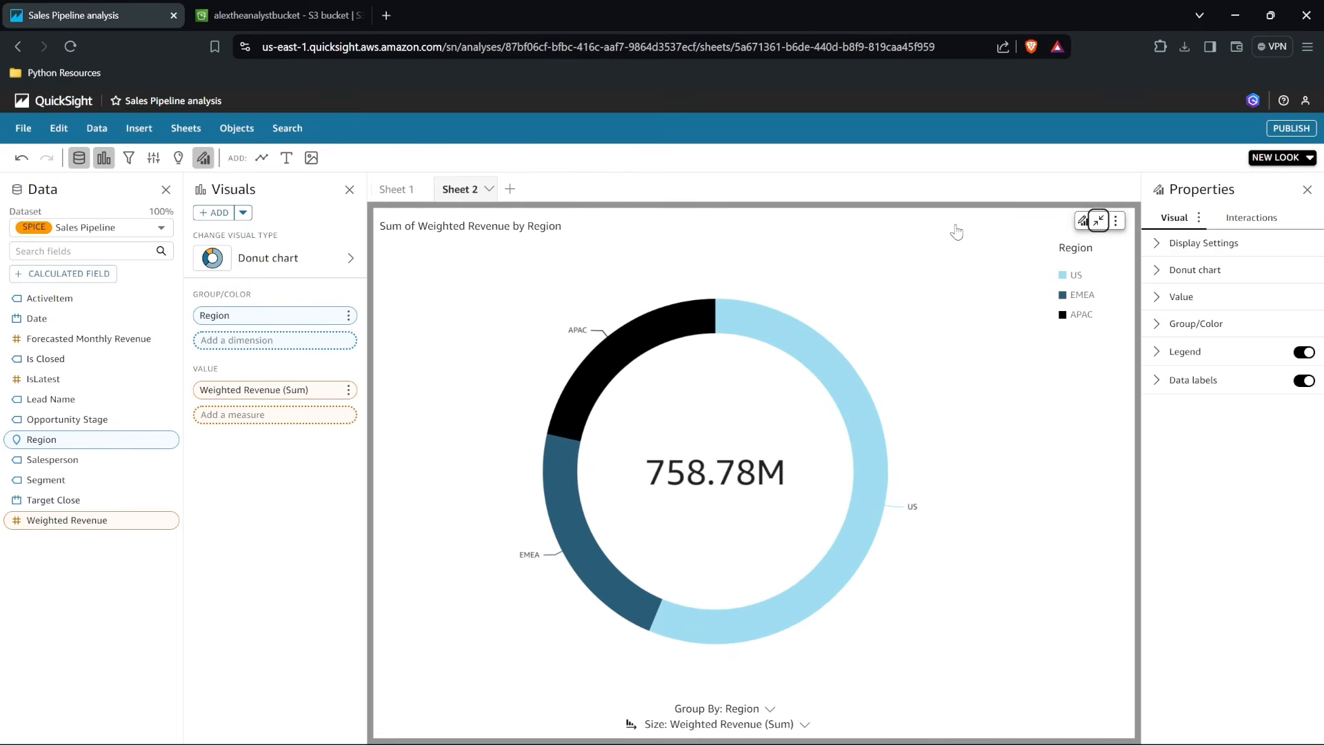
{"action": "left_click", "coordinate": [1099, 220]}
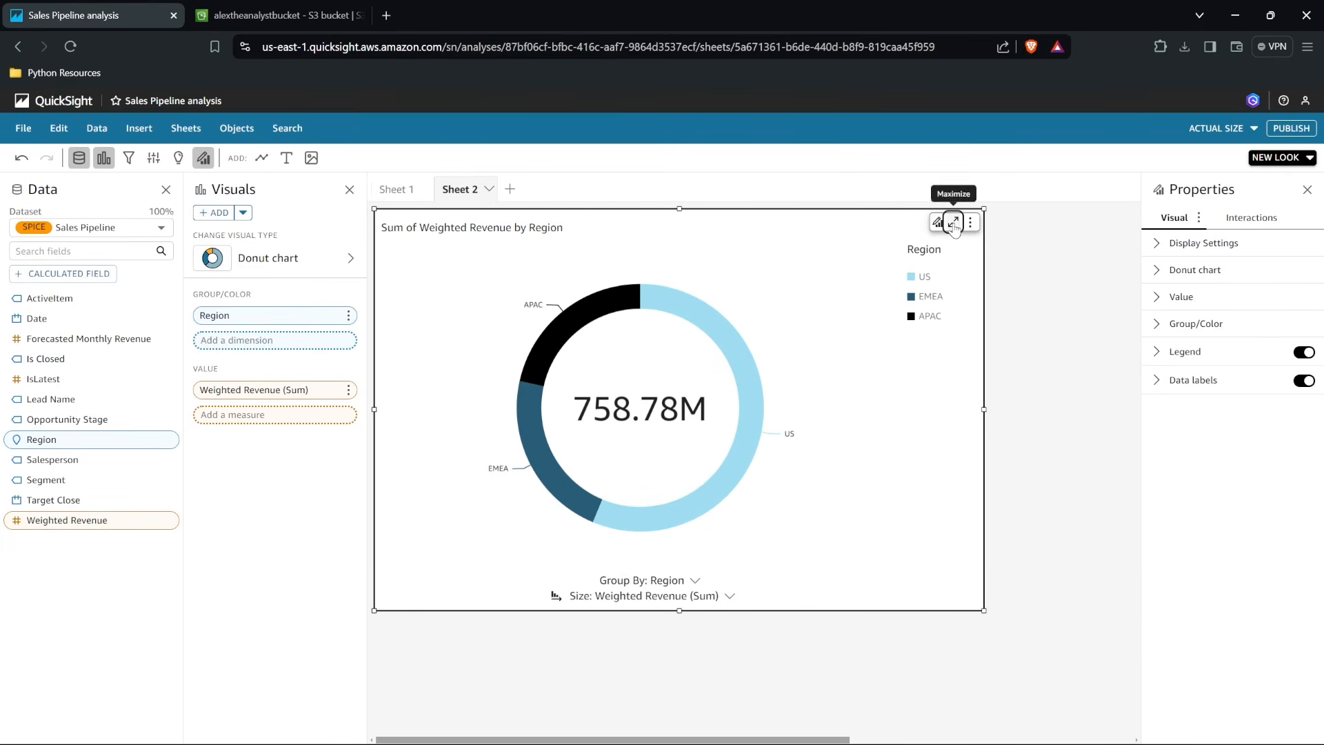
Add a second, empty visual to the sheet and compare its placement beside the donut chart.
{"action": "left_click", "coordinate": [219, 213]}
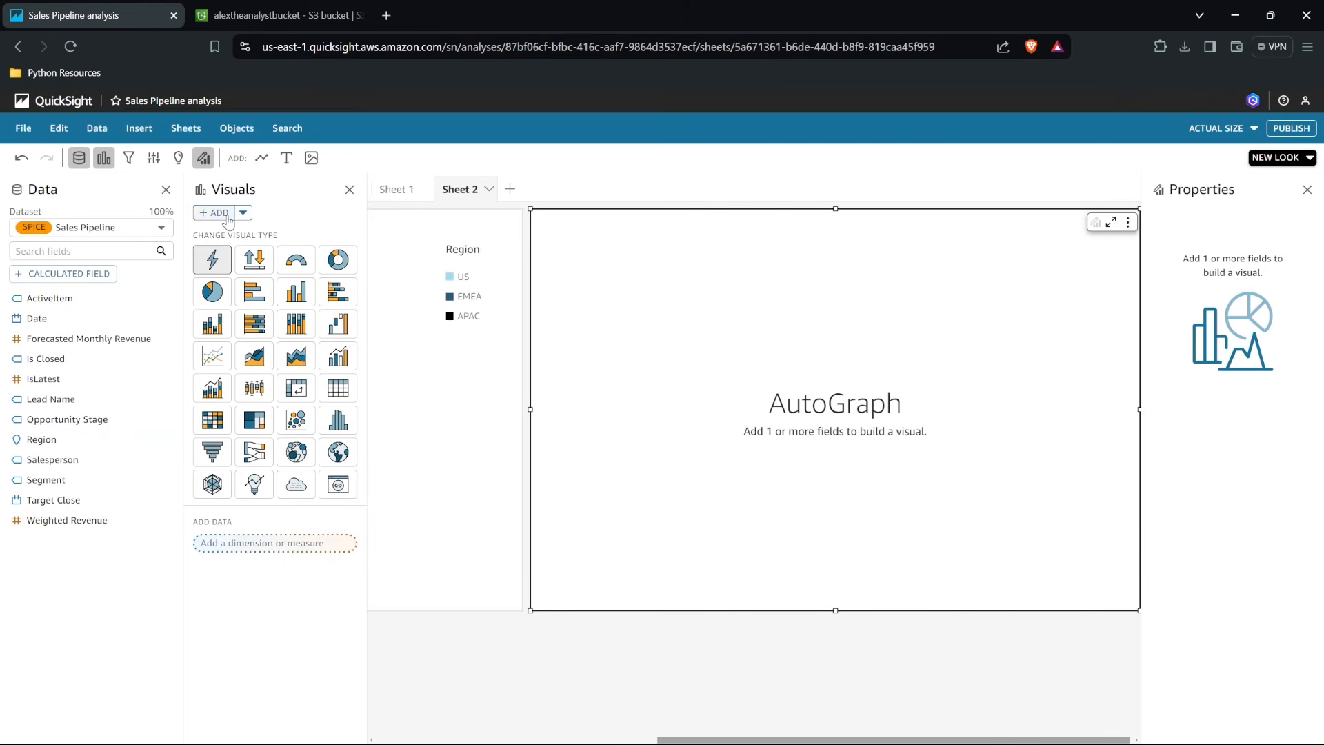
{"action": "left_click", "coordinate": [673, 322]}
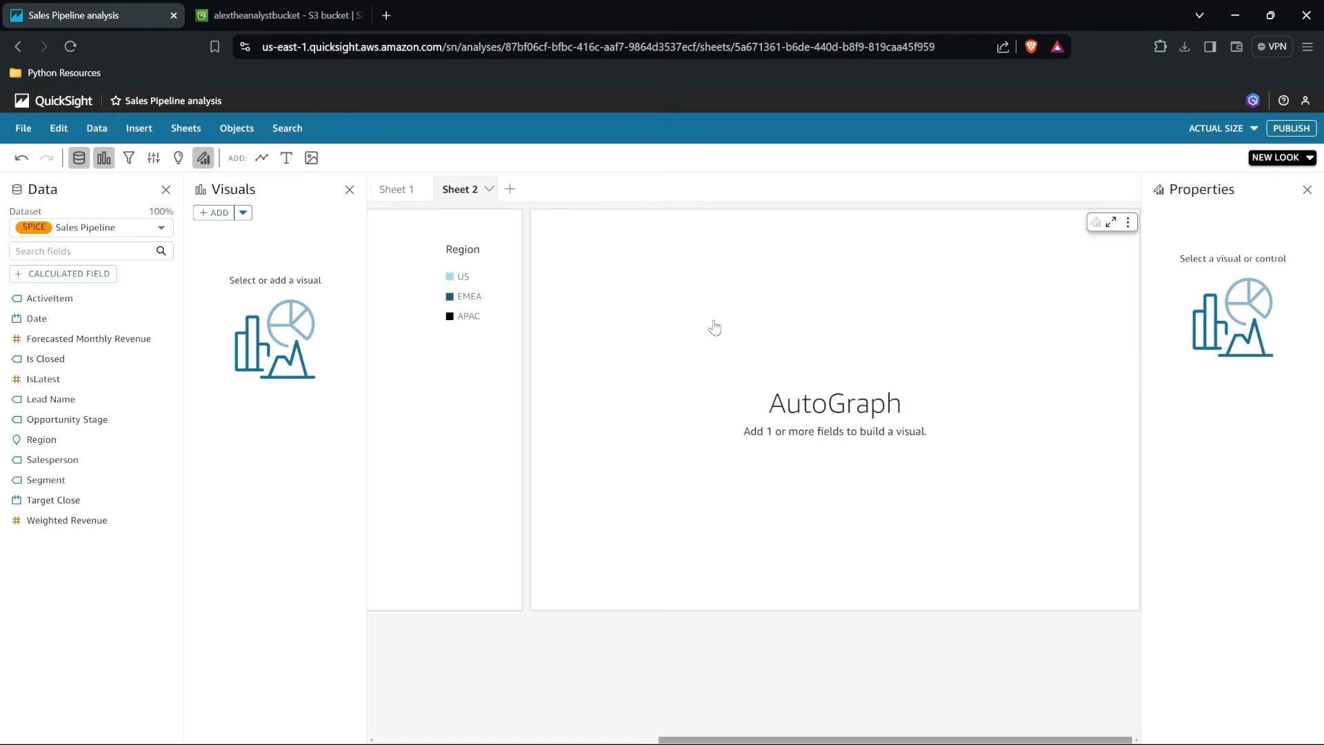
{"action": "scroll", "coordinate": [715, 327], "scroll_direction": "left", "scroll_amount": 5}
{"action": "scroll", "coordinate": [714, 326], "scroll_direction": "right", "scroll_amount": 5}
{"action": "scroll", "coordinate": [715, 327], "scroll_direction": "left", "scroll_amount": 5}
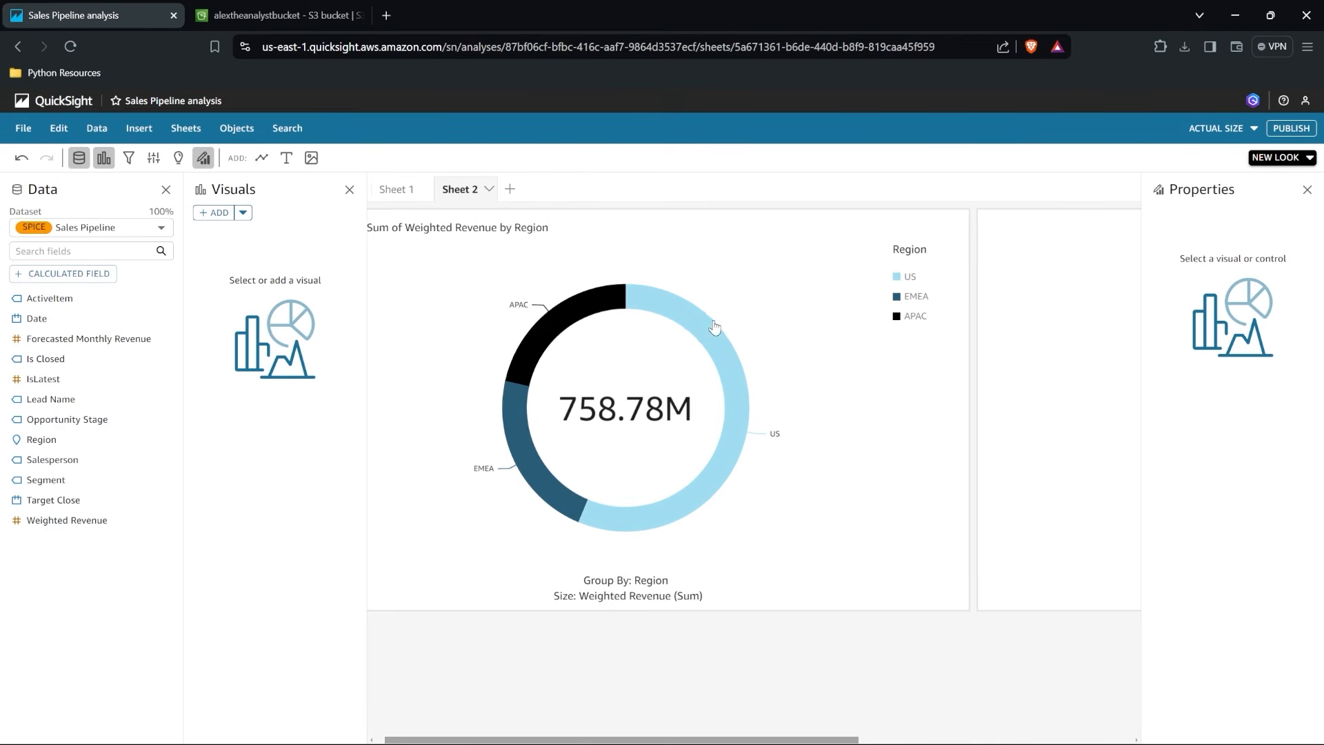
Rename the new sheet holding the donut chart to "Sum by Region".
{"action": "left_click", "coordinate": [494, 222]}
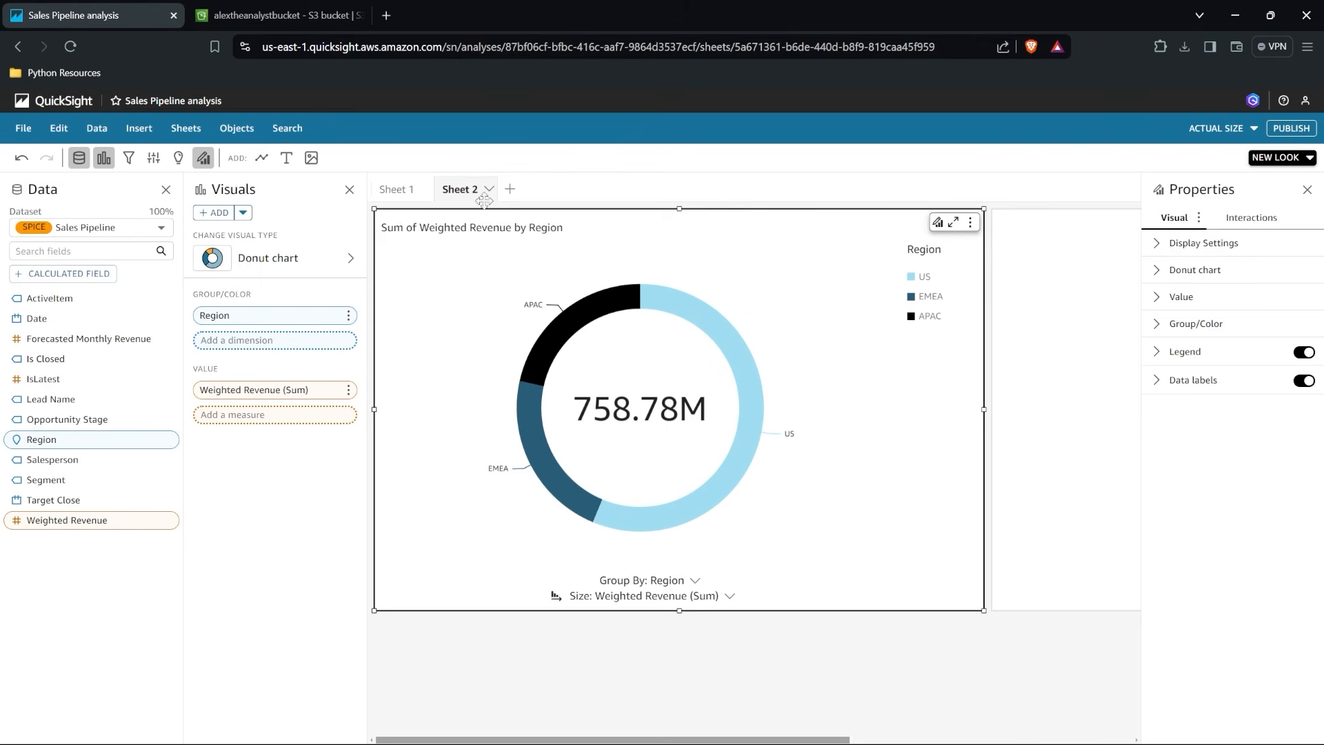
{"action": "double_click", "coordinate": [458, 191]}
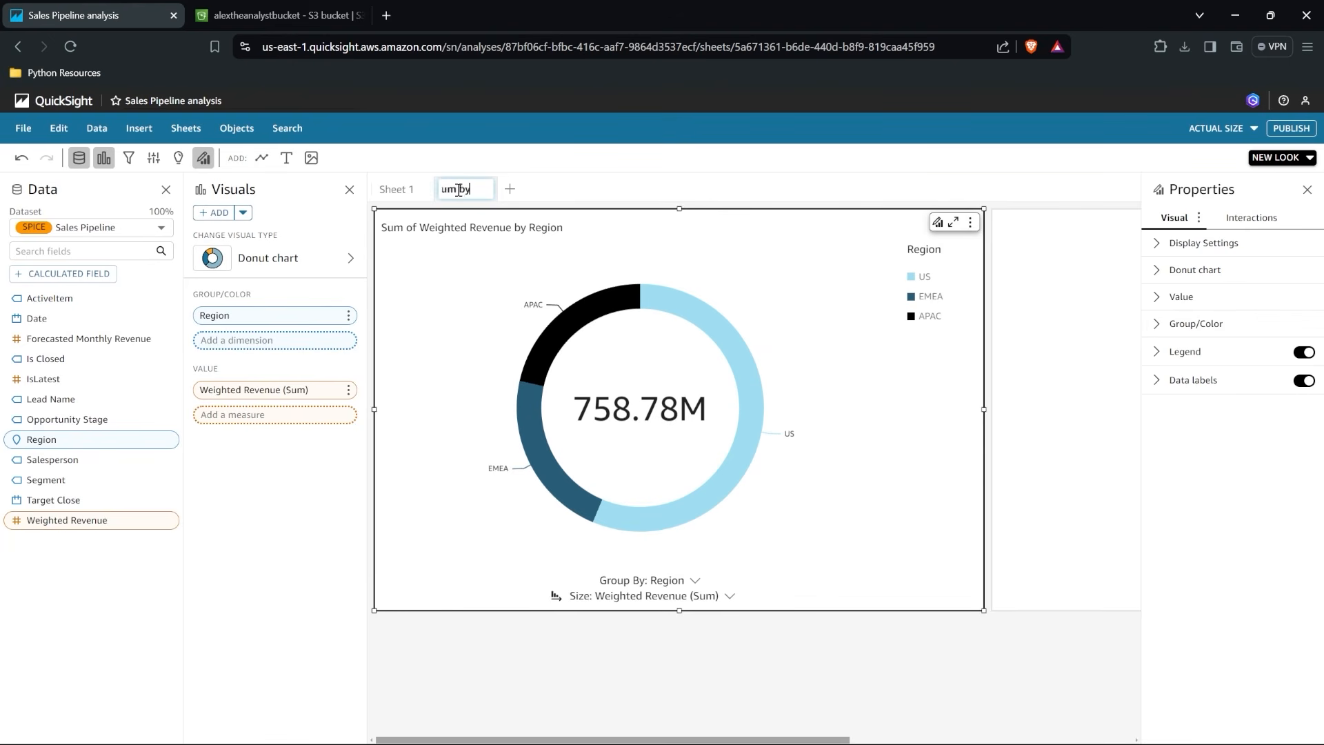
{"action": "type", "text": "Sum by Region"}
{"action": "key", "text": "Return"}
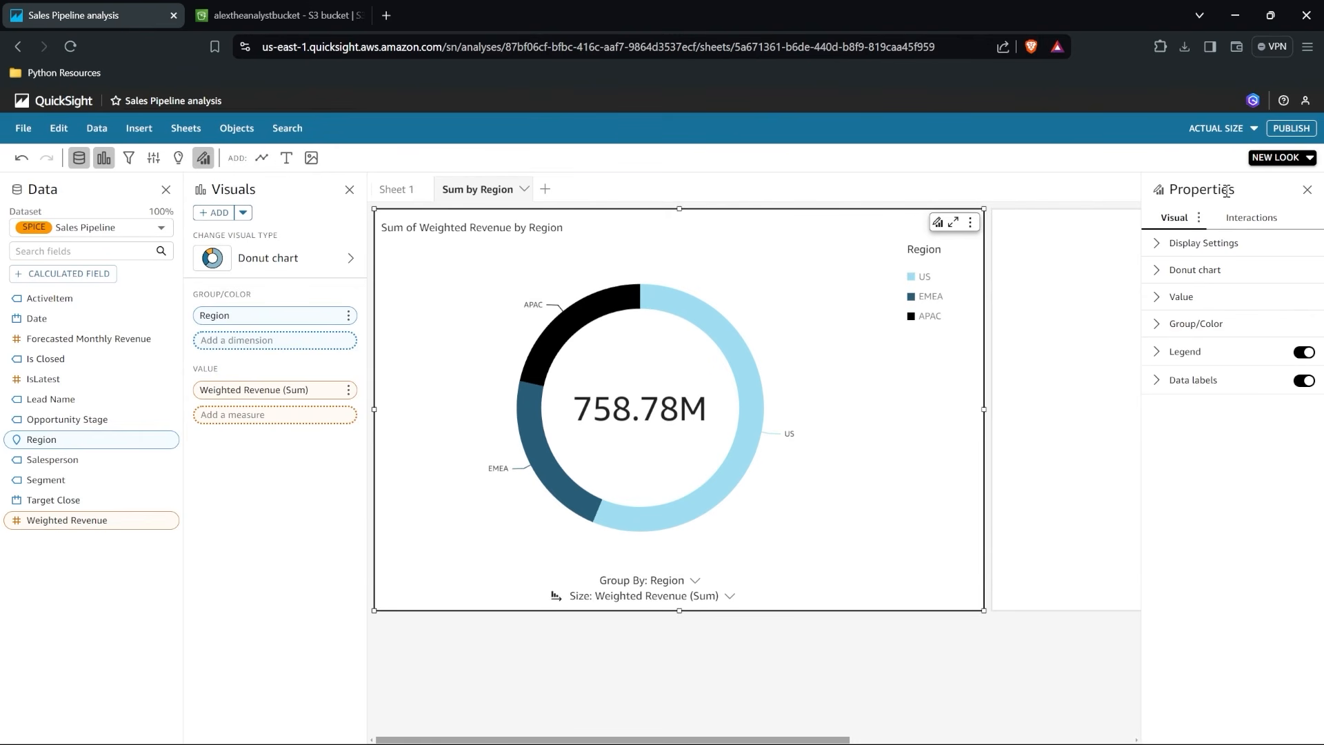
Try the Large and Small ring sizes on the donut chart, restore Medium, and toggle its total off and back on.
{"action": "left_click", "coordinate": [1167, 247]}
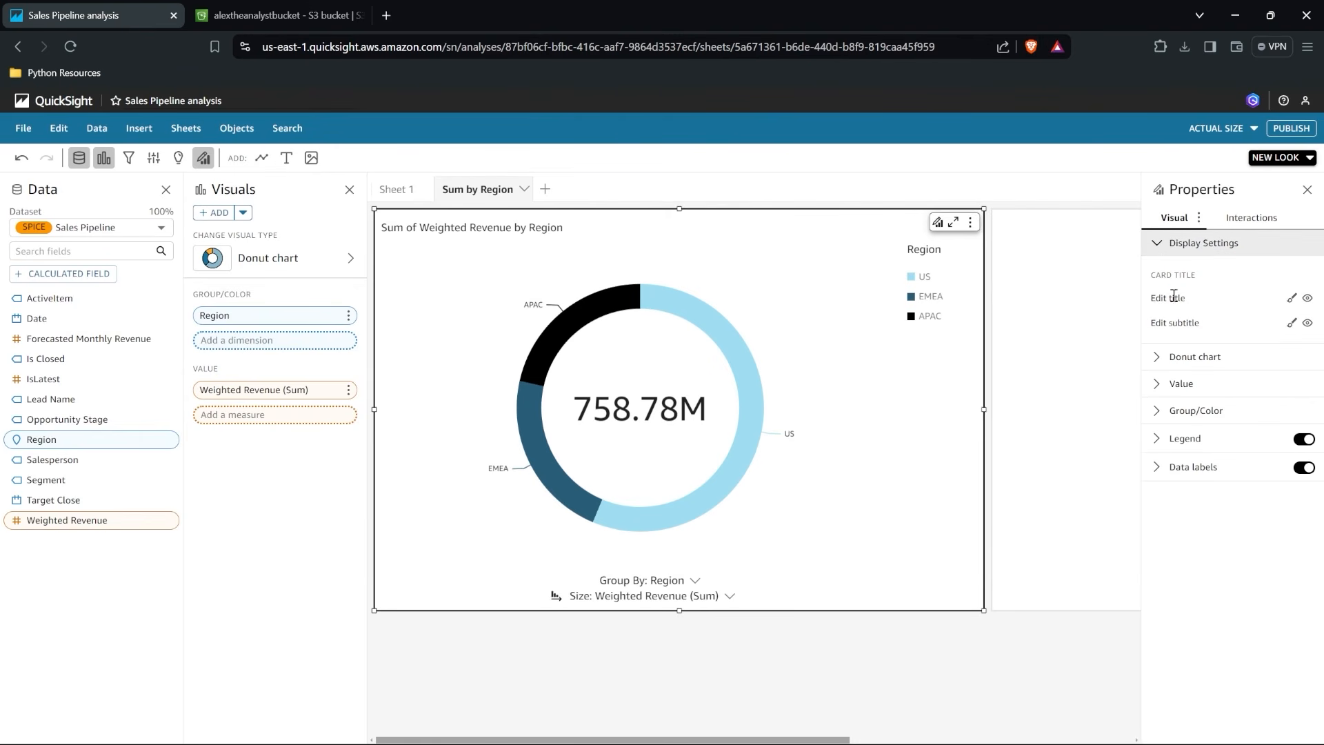
{"action": "left_click", "coordinate": [1188, 359]}
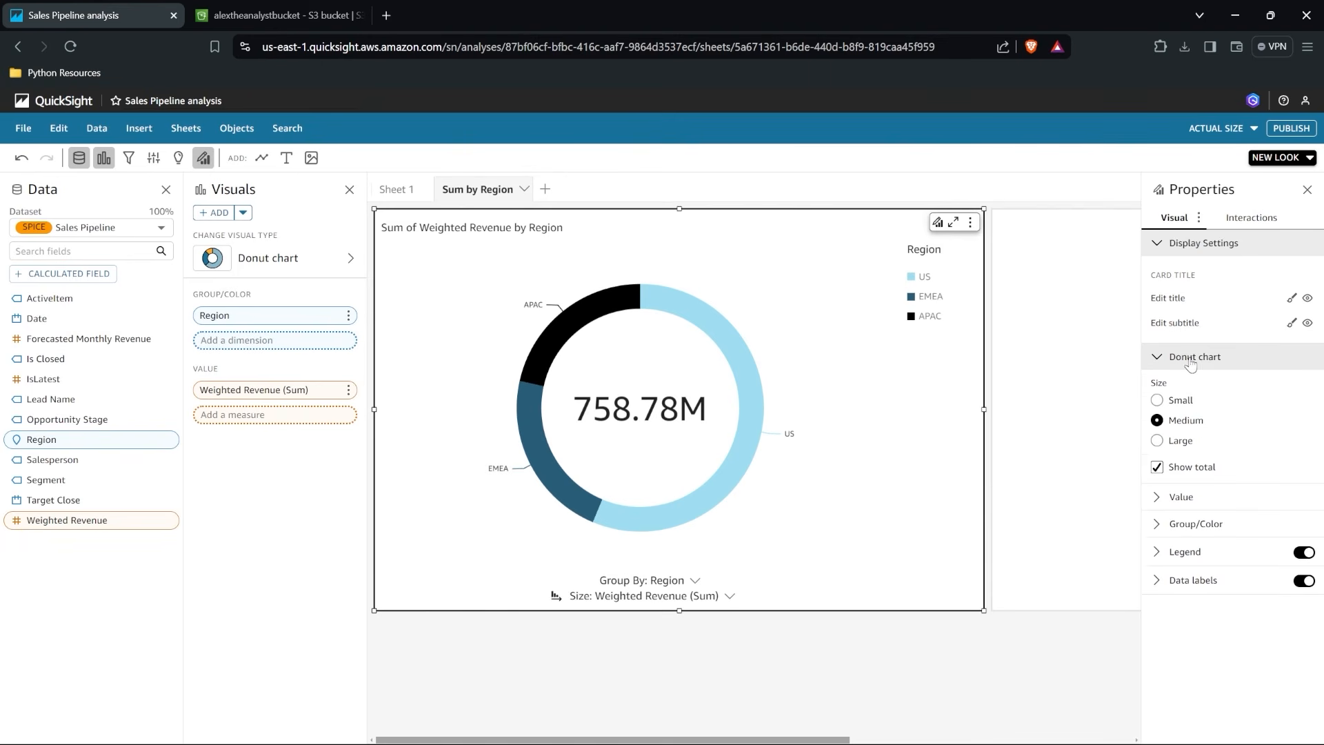
{"action": "left_click", "coordinate": [1187, 447]}
{"action": "left_click", "coordinate": [1181, 402]}
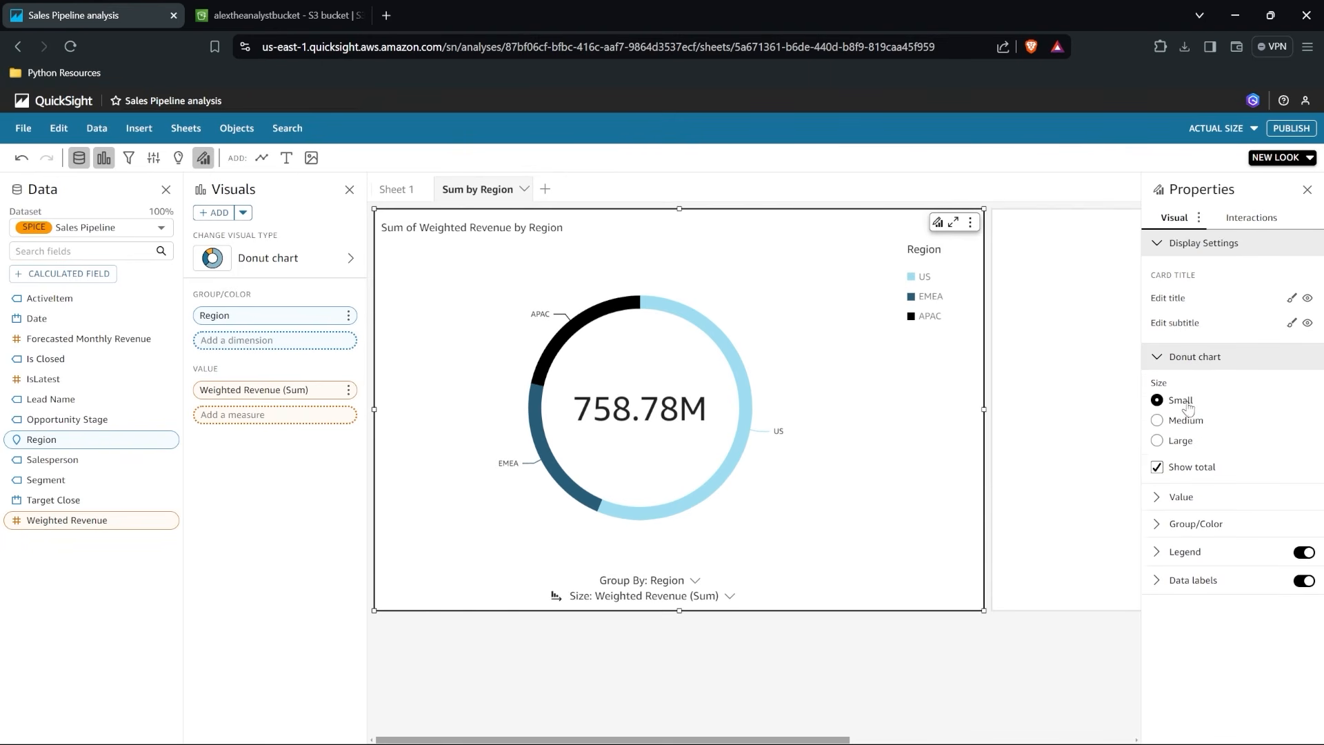
{"action": "left_click", "coordinate": [1187, 422]}
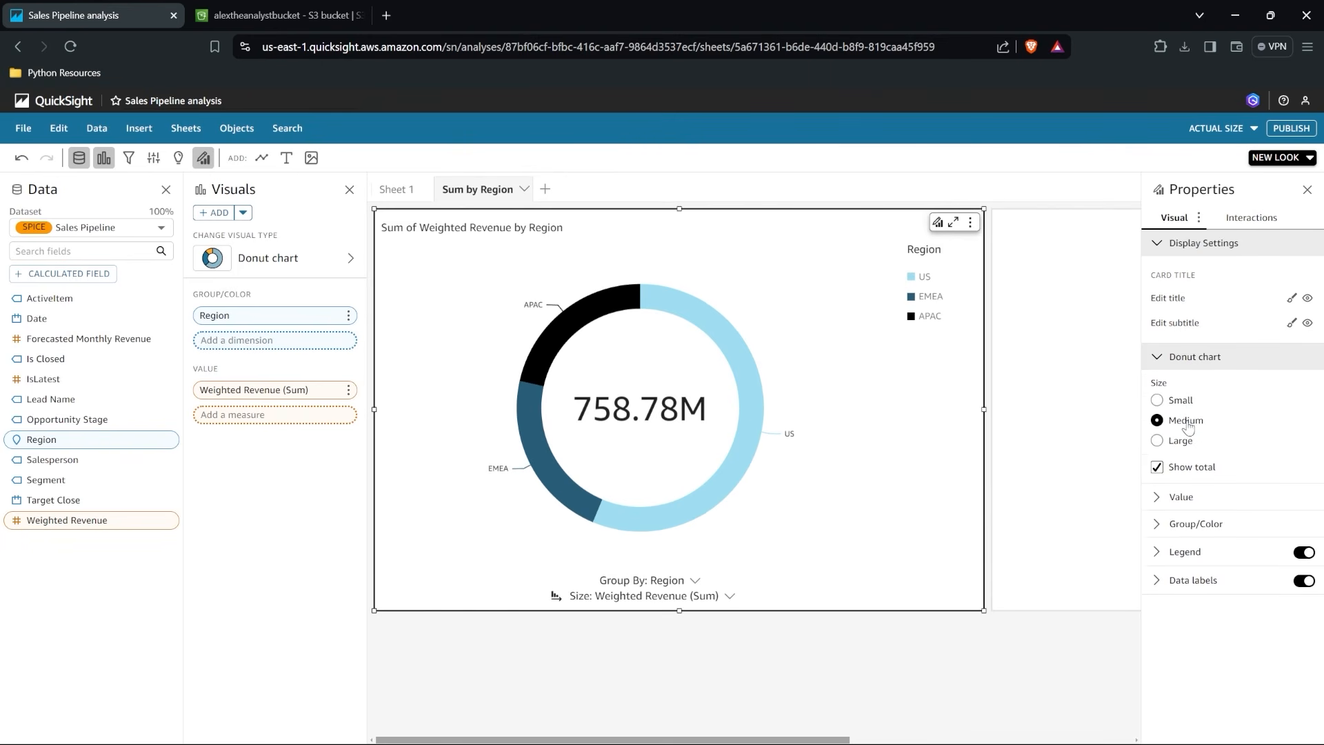
{"action": "left_click", "coordinate": [1156, 470]}
{"action": "left_click", "coordinate": [1157, 470]}
Review the donut chart's value, group/color and legend settings, toggling the legend and data labels off and back on.
{"action": "left_click", "coordinate": [1160, 498]}
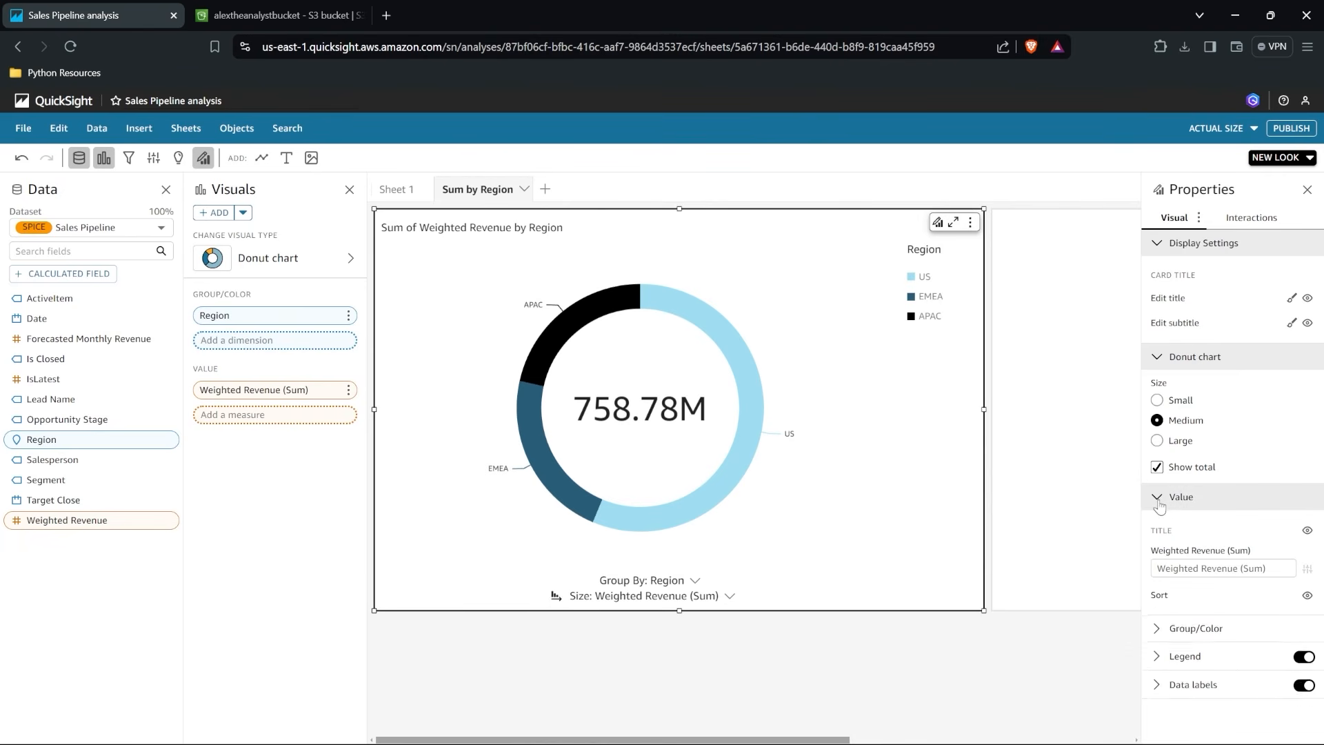
{"action": "left_click", "coordinate": [1157, 355]}
{"action": "left_click", "coordinate": [1158, 246]}
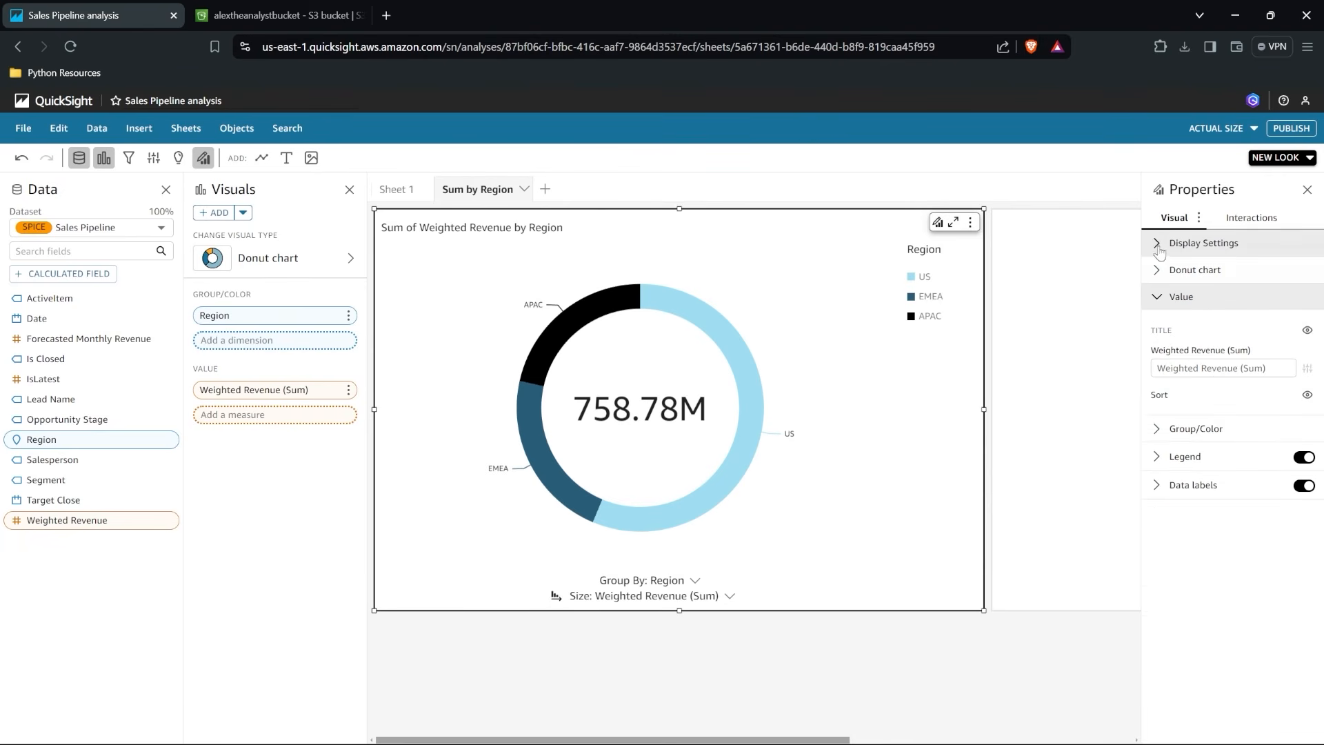
{"action": "left_click", "coordinate": [1159, 431]}
{"action": "left_click", "coordinate": [1157, 604]}
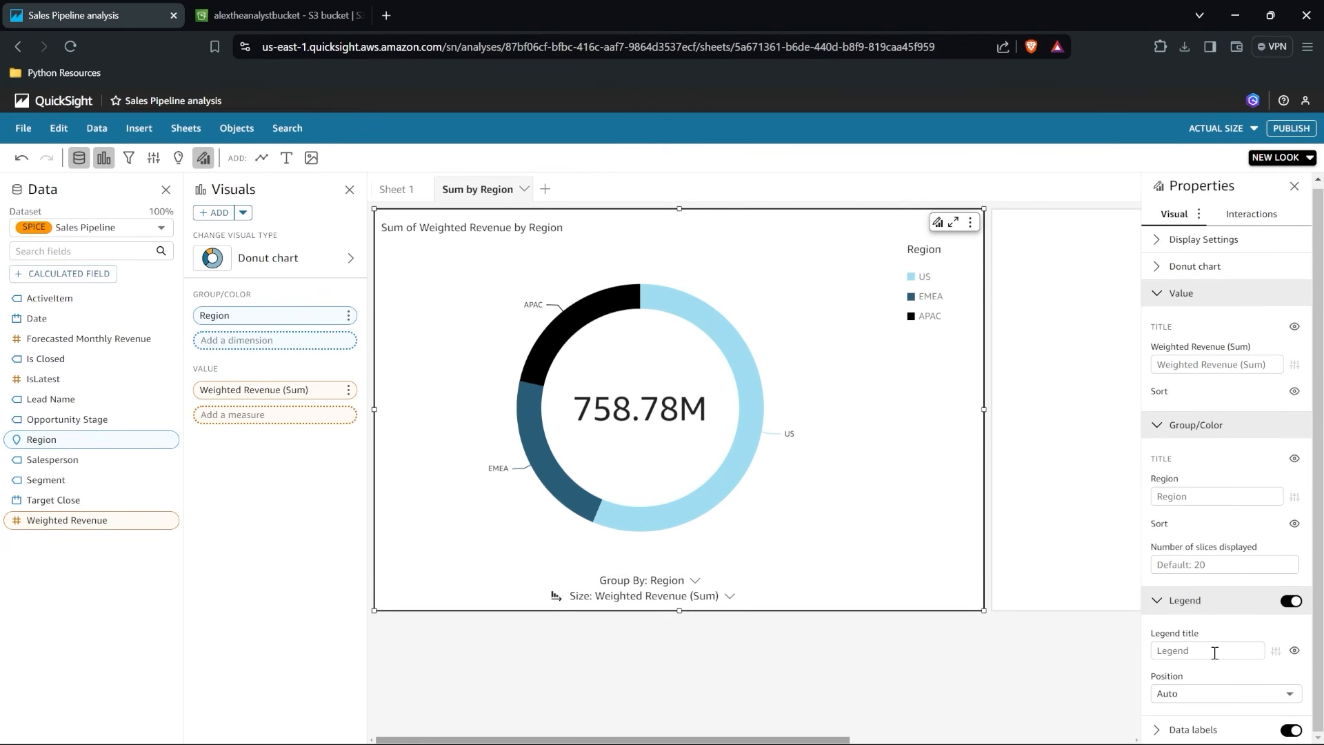
{"action": "left_click", "coordinate": [1290, 601]}
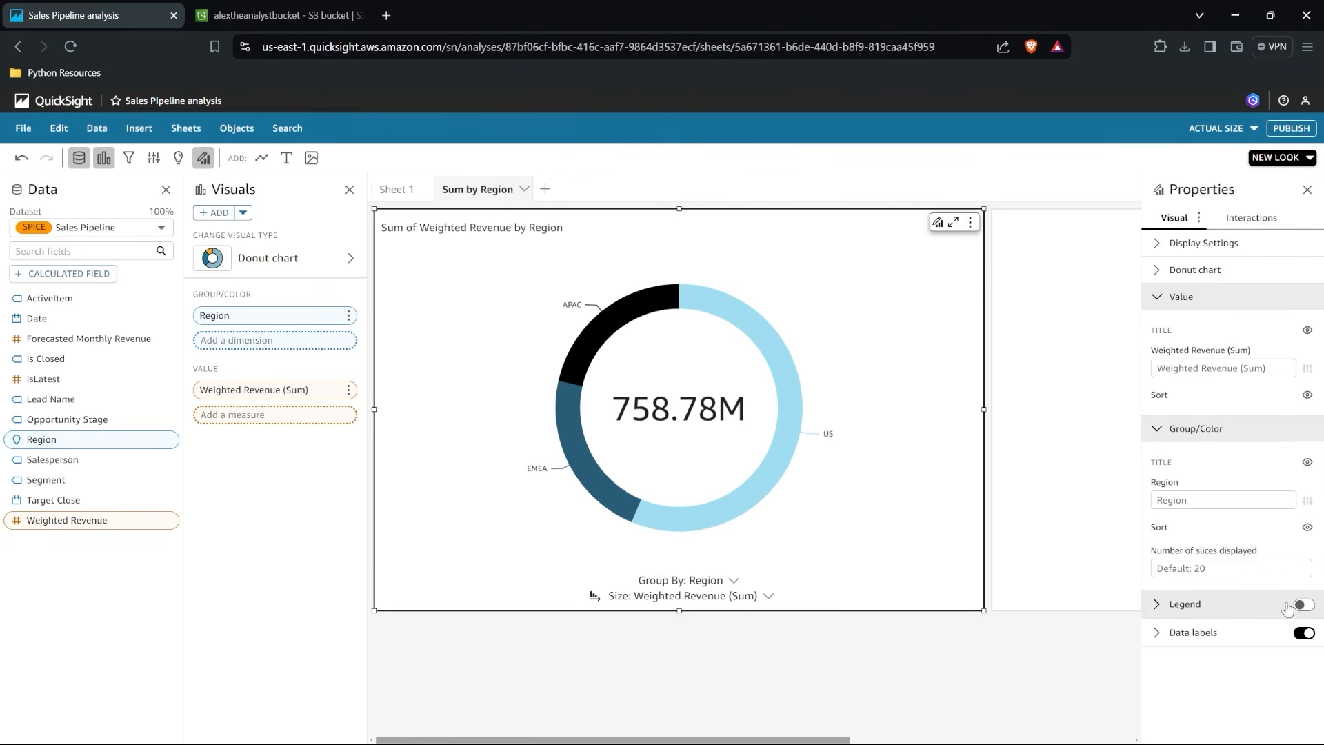
{"action": "left_click", "coordinate": [1305, 607]}
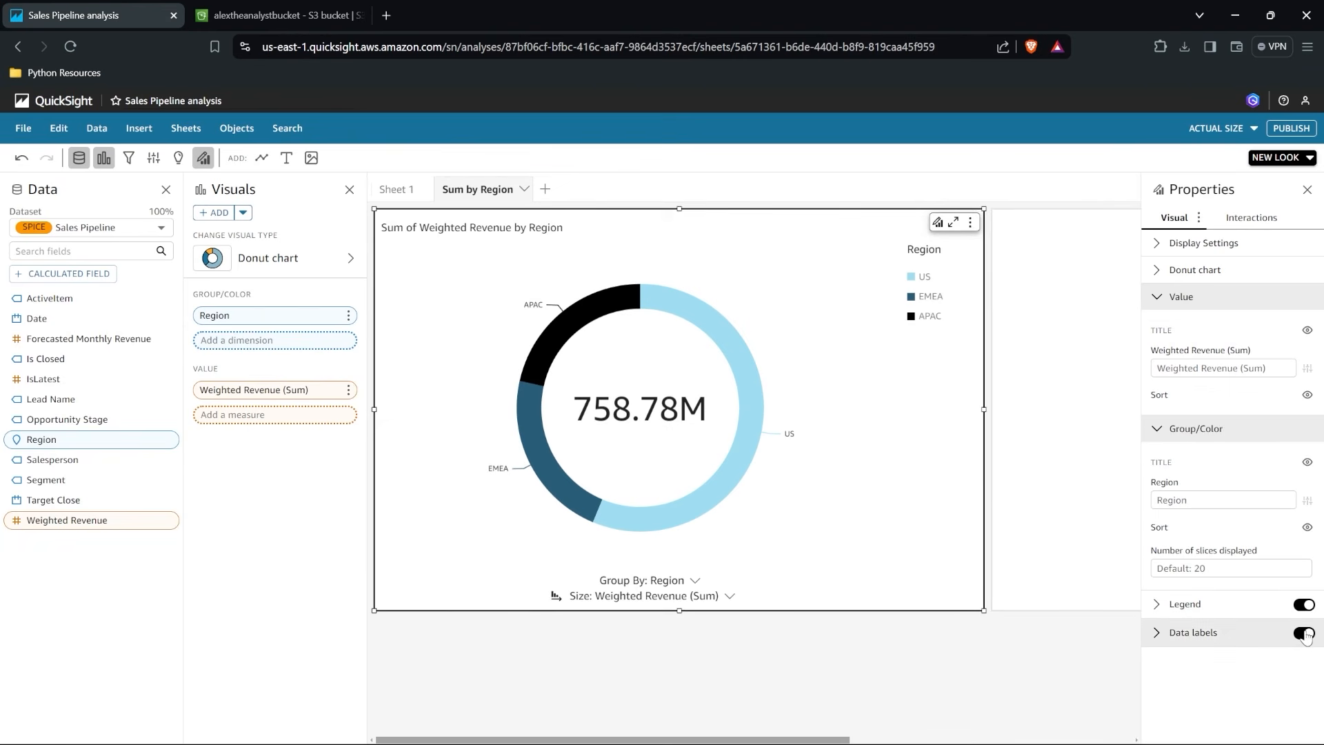
{"action": "left_click", "coordinate": [1305, 635]}
{"action": "left_click", "coordinate": [1305, 635]}
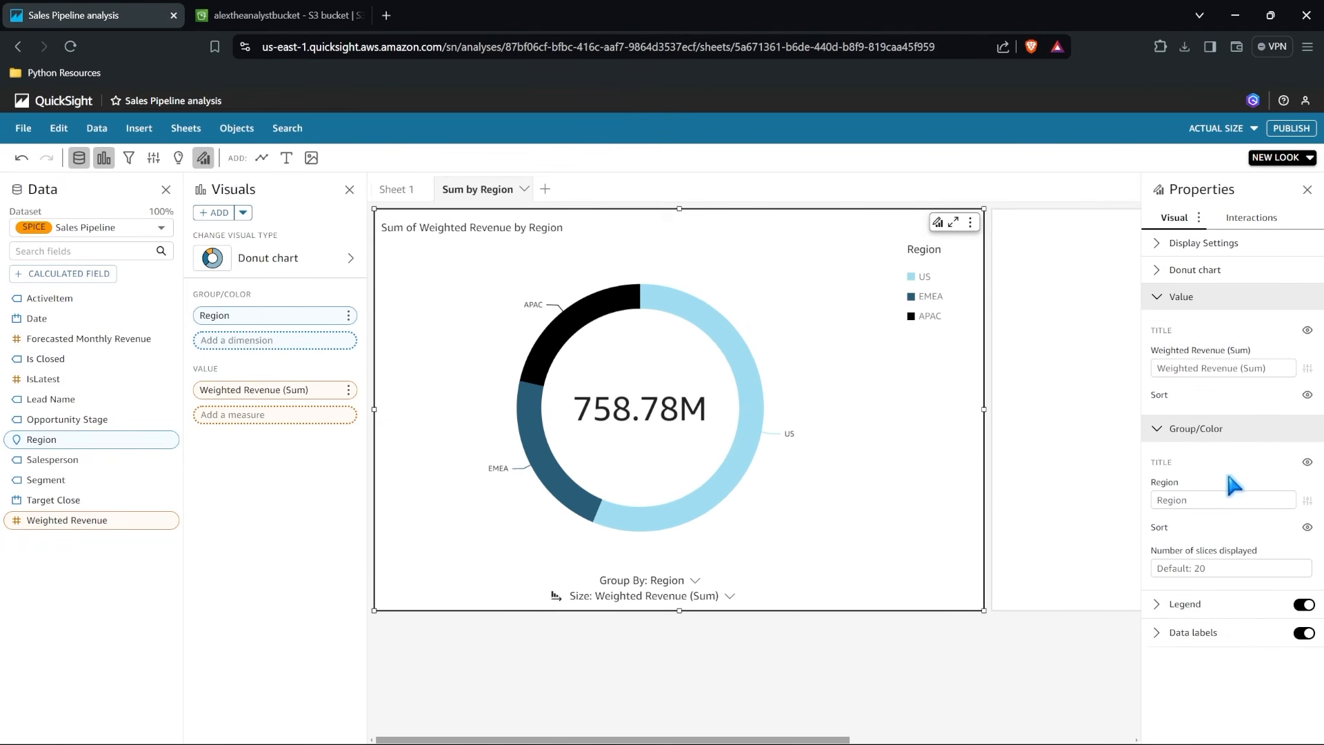
Examine the donut chart's action and tooltip interaction settings and preview the tooltip on the US segment.
{"action": "left_click", "coordinate": [1252, 217]}
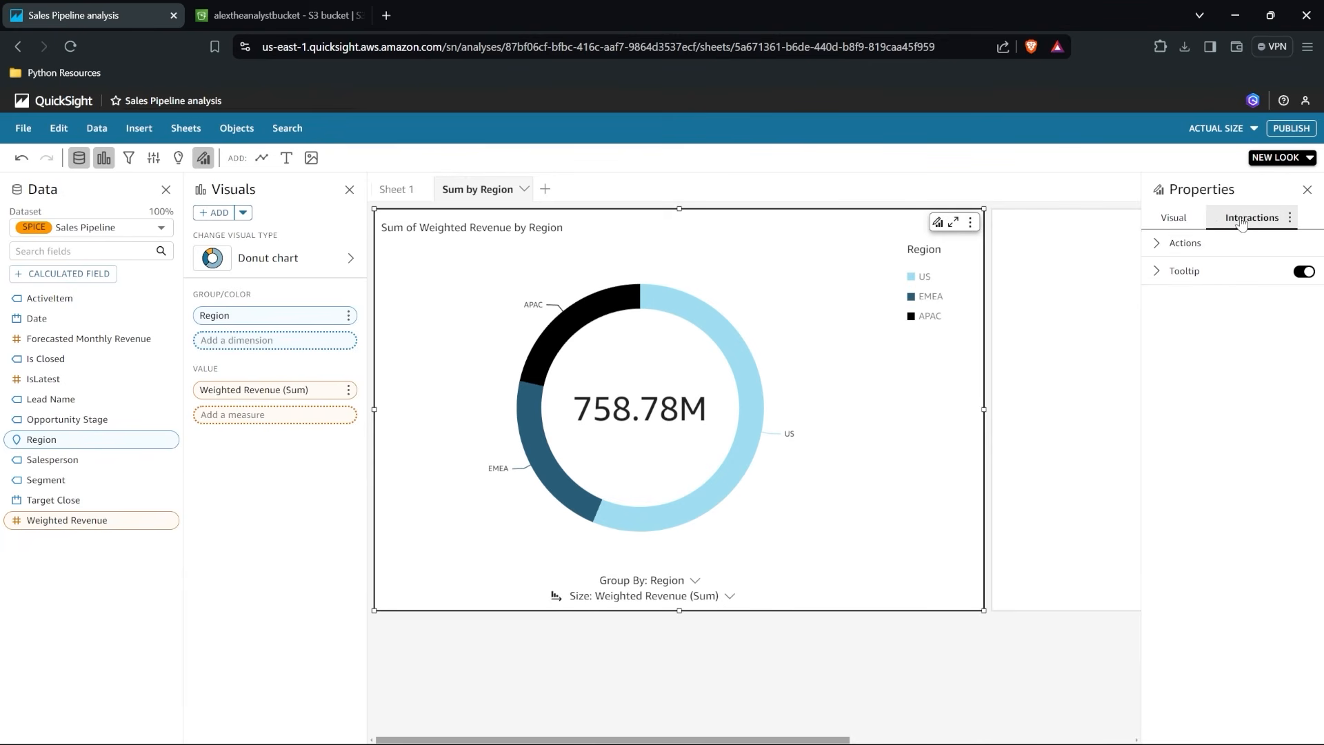
{"action": "left_click", "coordinate": [1157, 245]}
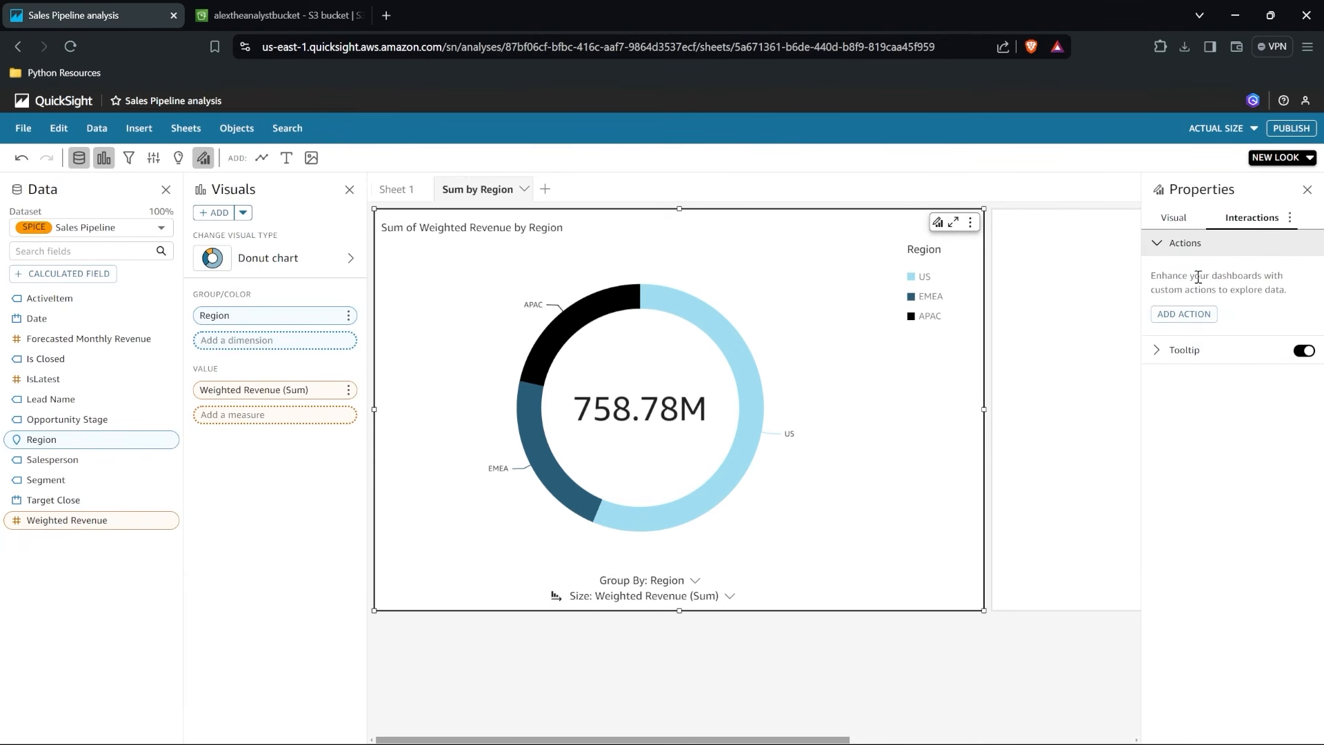
{"action": "left_click", "coordinate": [1186, 351]}
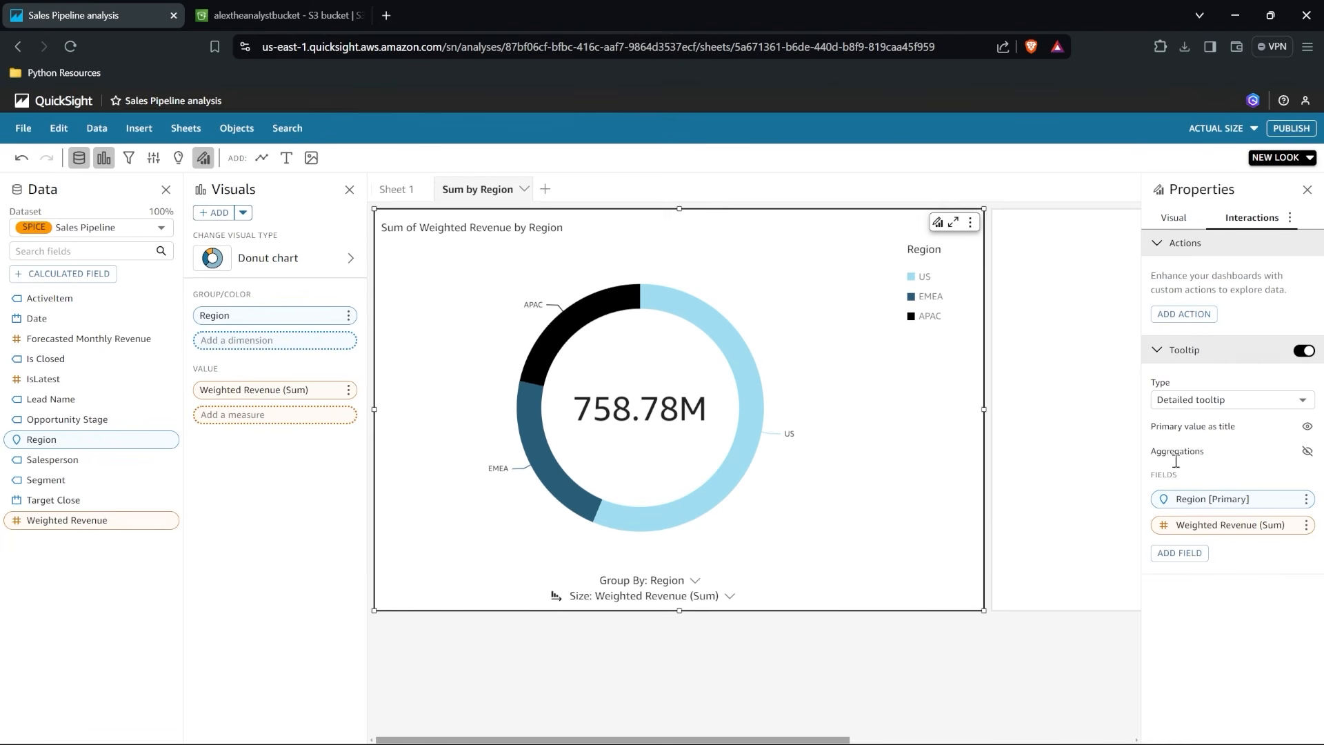
{"action": "mouse_move", "coordinate": [744, 390]}
{"action": "mouse_move", "coordinate": [717, 365]}
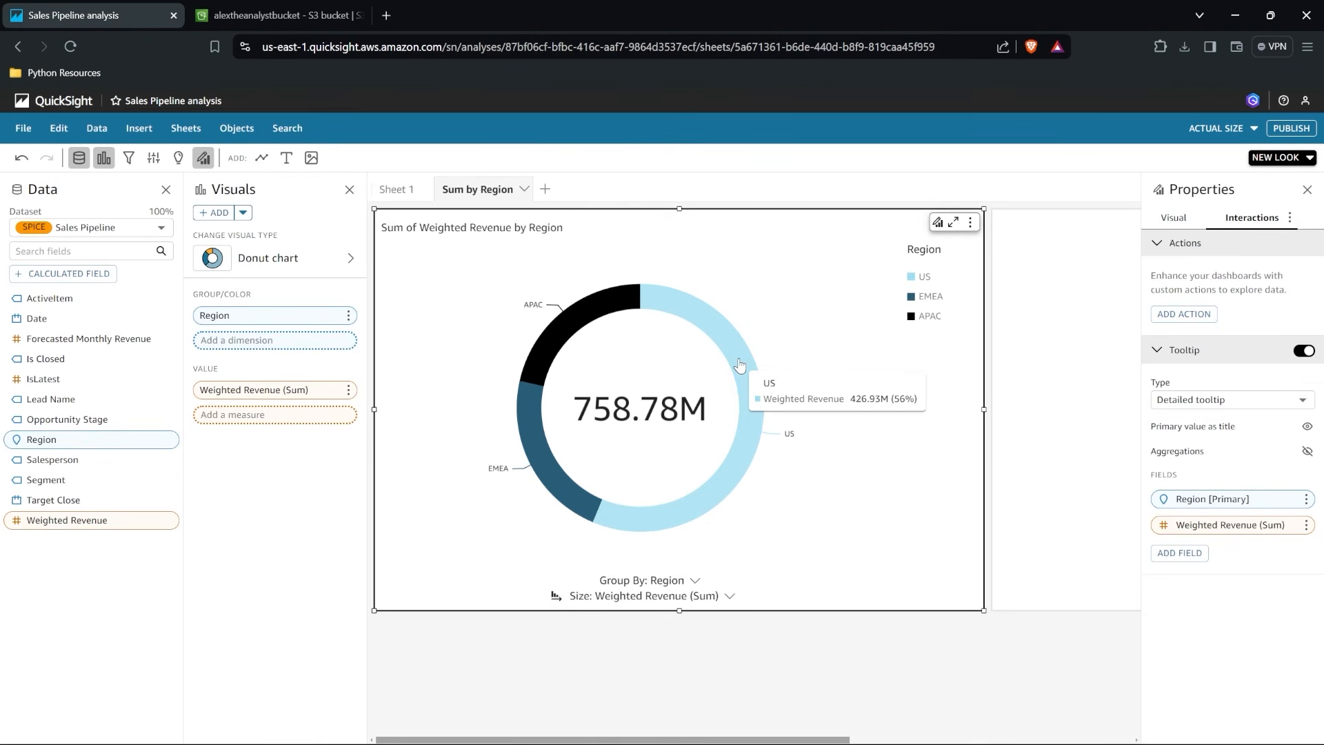
Add the Segment field to the donut chart's tooltip, displayed as Count.
{"action": "left_click", "coordinate": [1181, 554]}
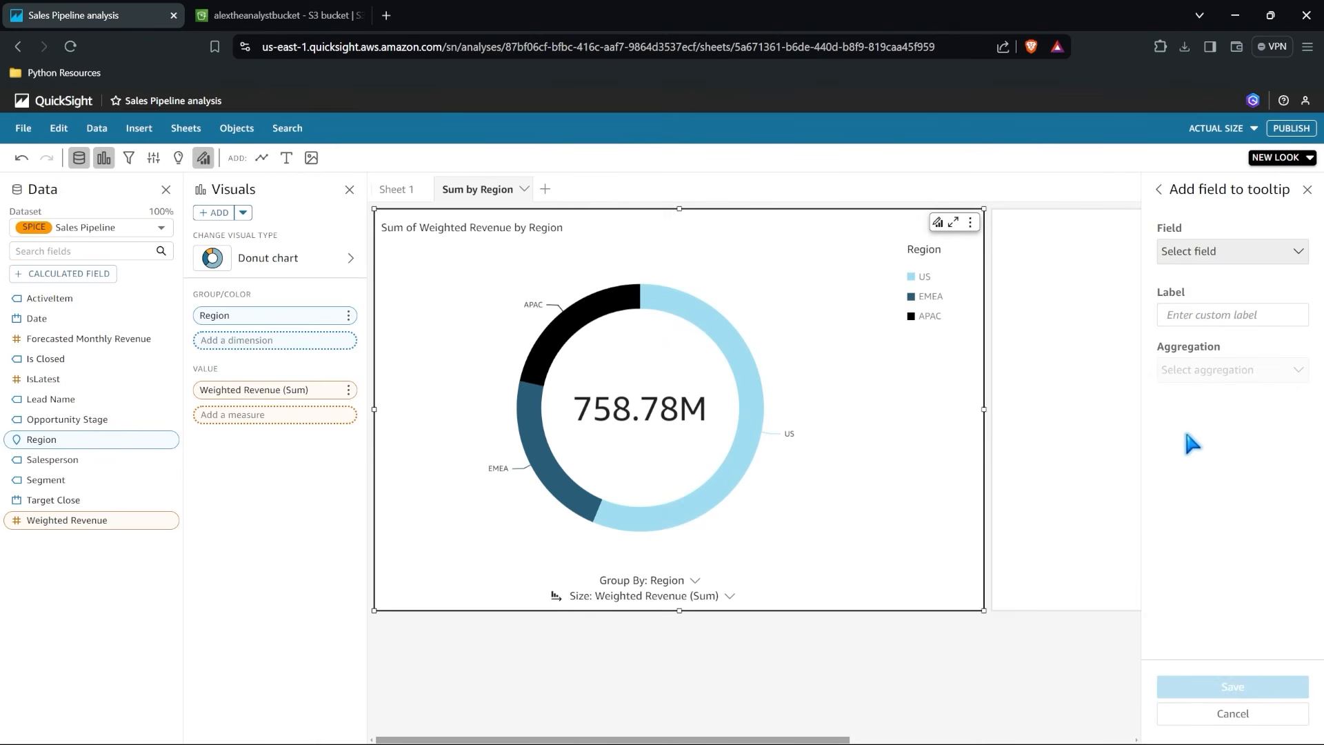
{"action": "left_click", "coordinate": [1234, 253]}
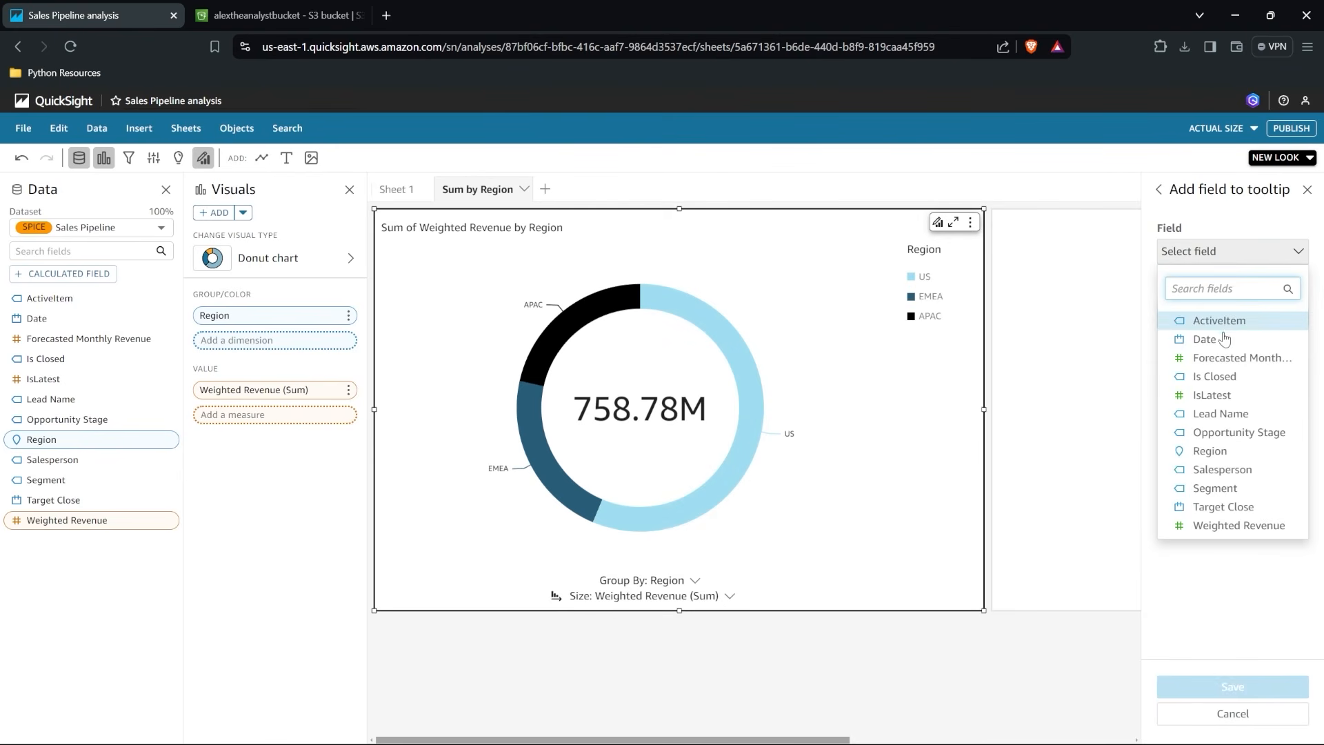
{"action": "left_click", "coordinate": [1200, 338]}
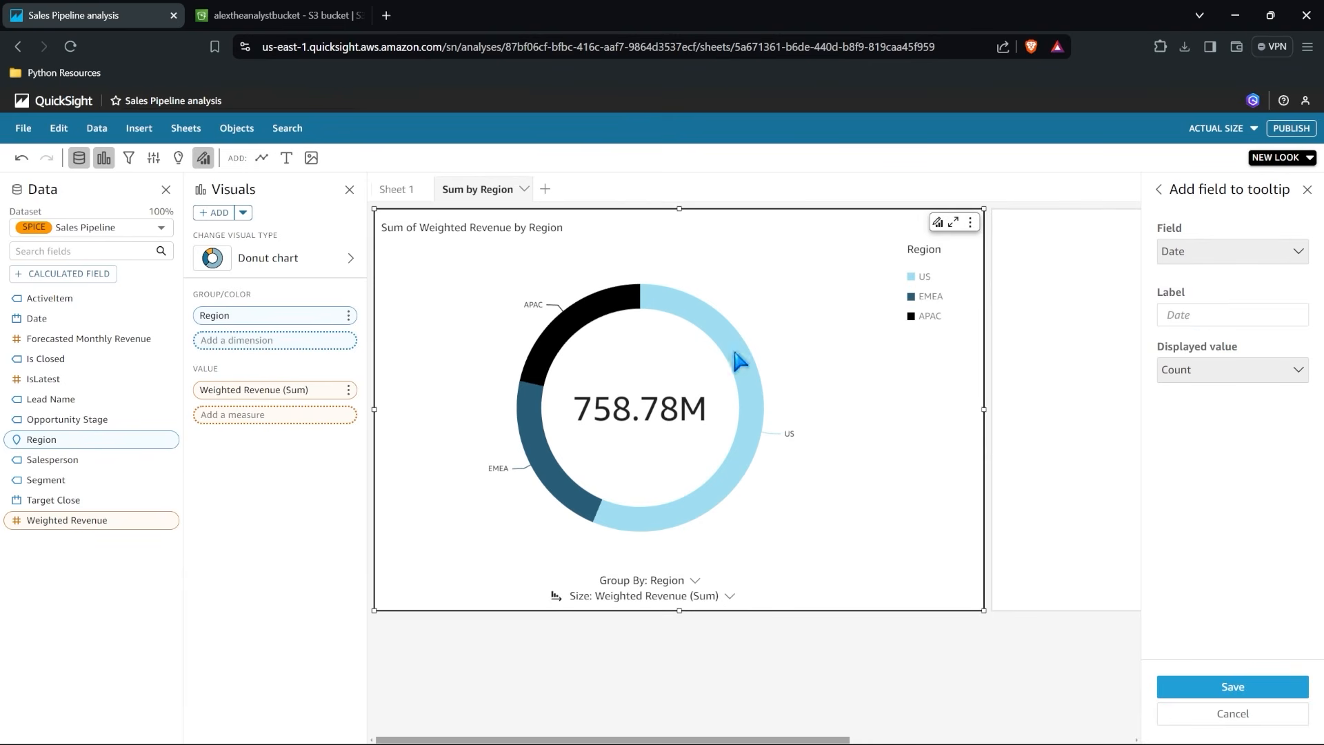
{"action": "left_click", "coordinate": [1231, 251]}
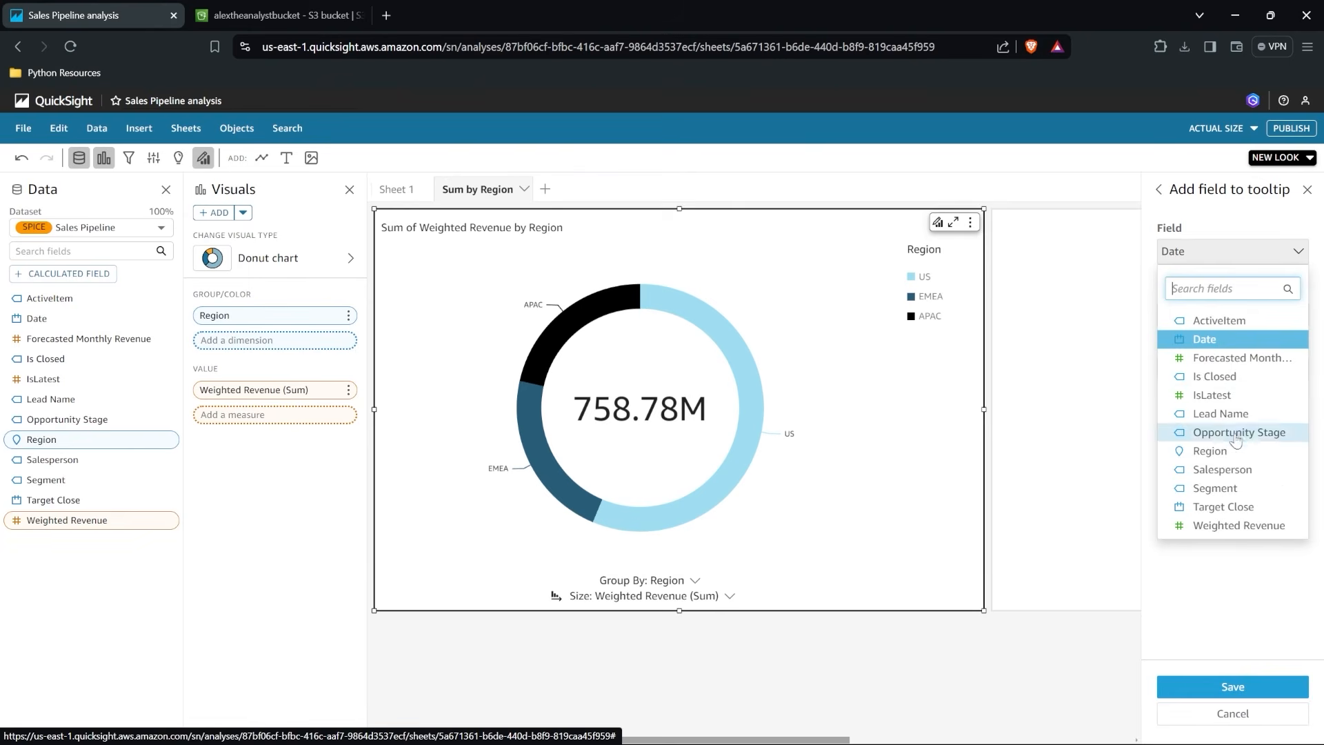
{"action": "left_click", "coordinate": [1234, 493]}
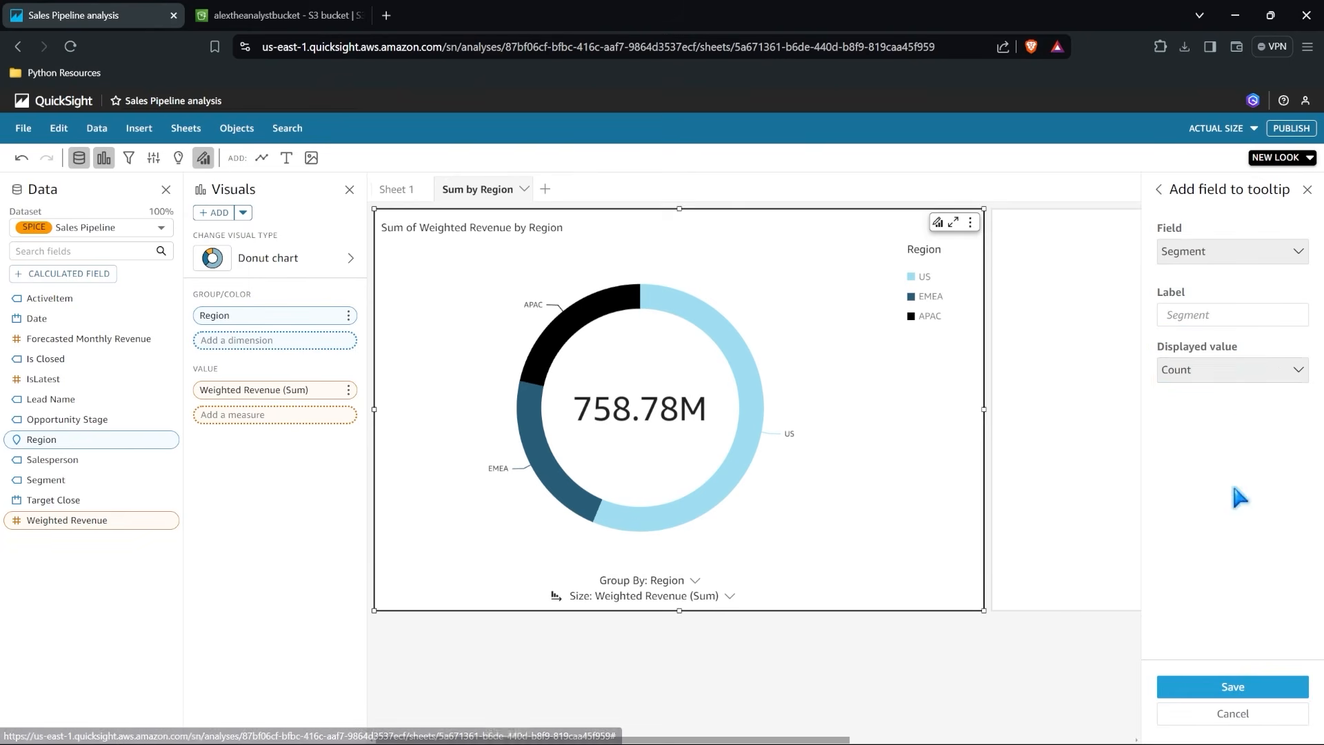
{"action": "left_click", "coordinate": [1195, 687]}
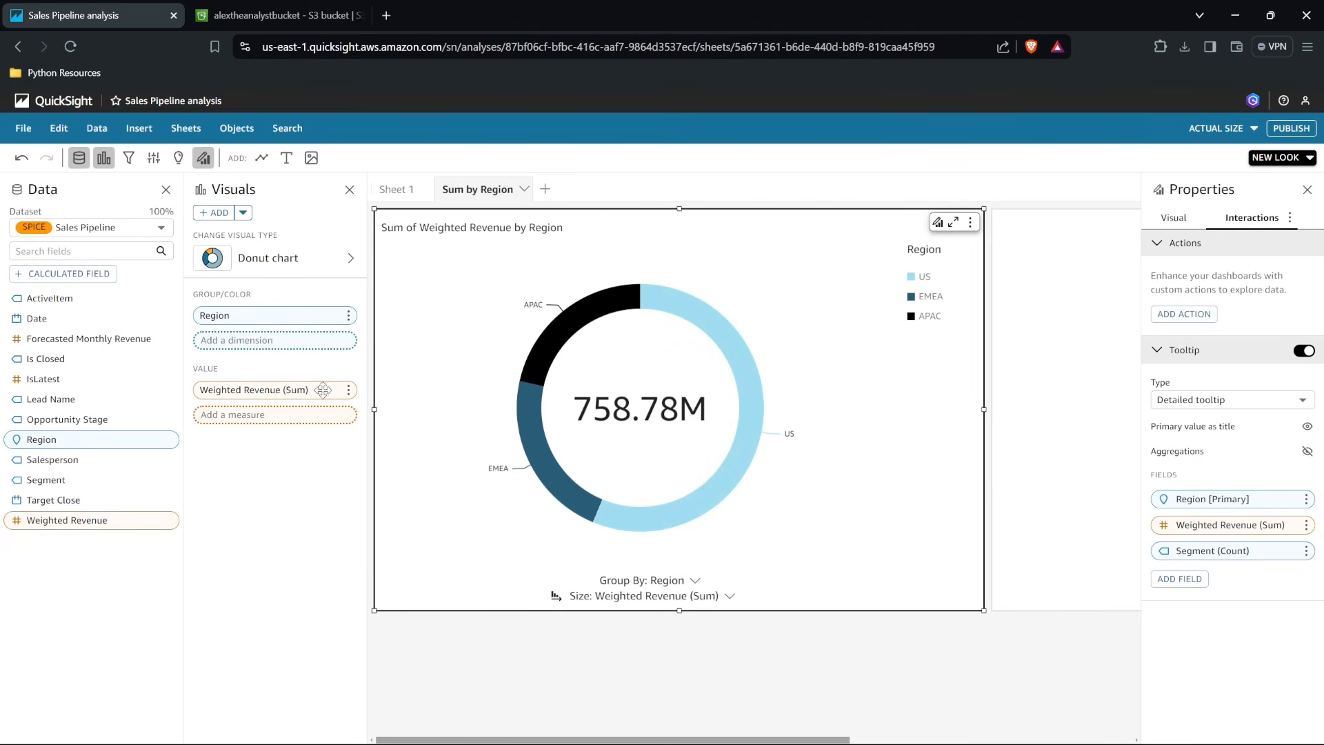
Publish the analysis as a new dashboard named "Sample Dashboard".
{"action": "left_click", "coordinate": [28, 130]}
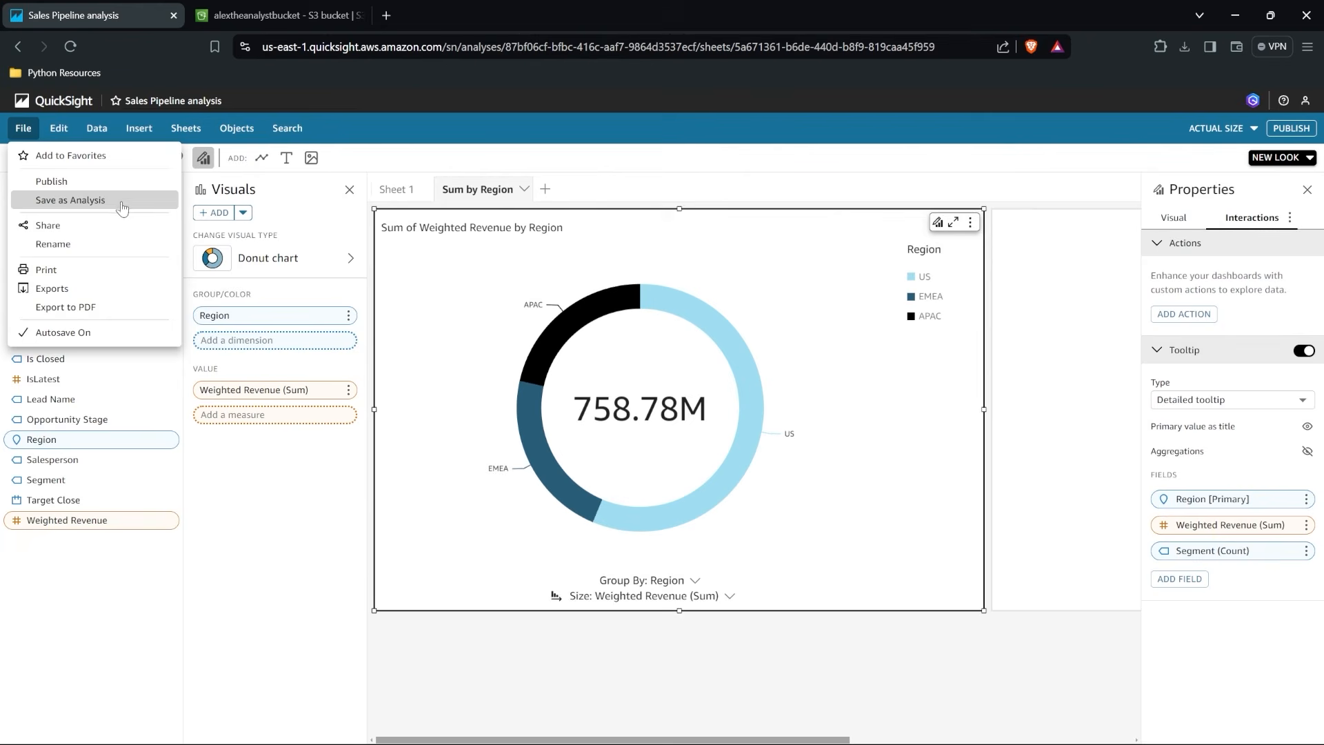
{"action": "left_click", "coordinate": [98, 182]}
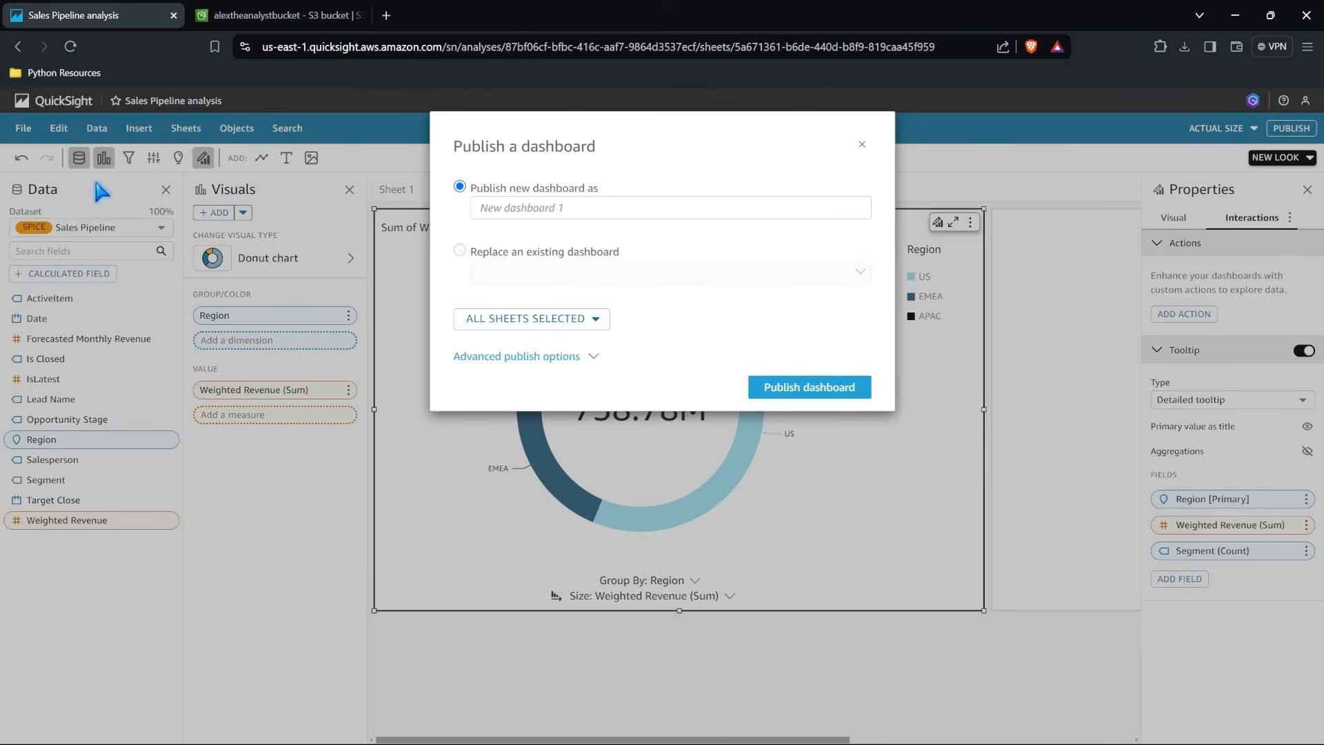
{"action": "left_click", "coordinate": [576, 208]}
{"action": "type", "text": "Sample Dashb"}
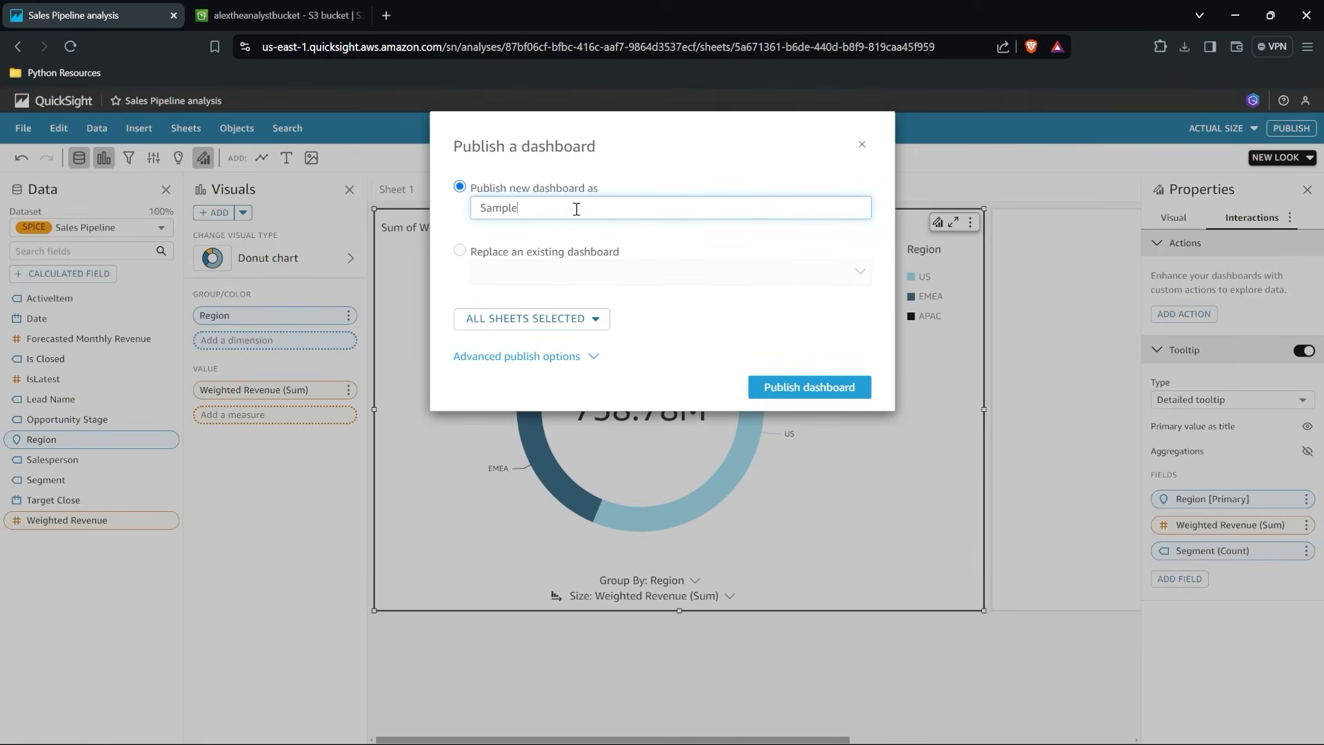
{"action": "type", "text": "oard"}
{"action": "left_click", "coordinate": [820, 387]}
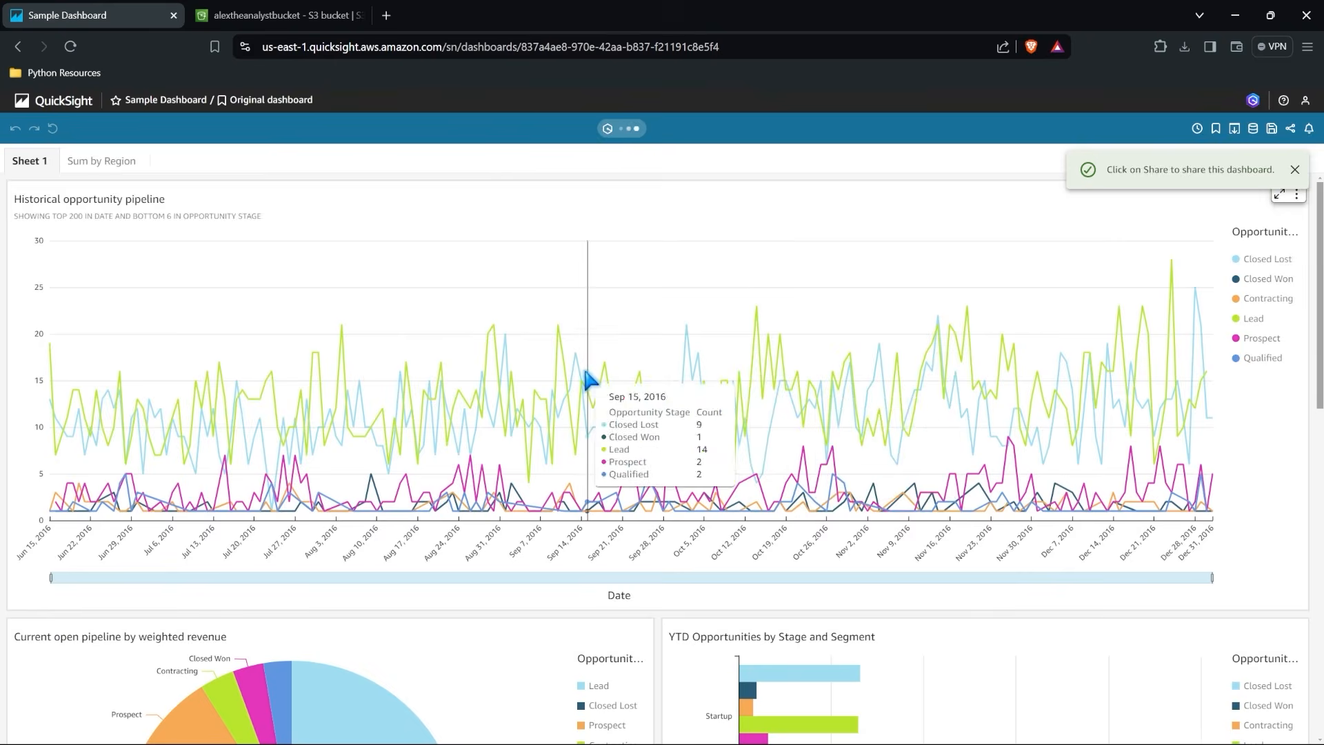
Look over Sheet 1 and the Sum by Region sheet of the published dashboard and dismiss the sharing notice.
{"action": "scroll", "coordinate": [589, 379], "scroll_direction": "down", "scroll_amount": 3}
{"action": "scroll", "coordinate": [590, 380], "scroll_direction": "down", "scroll_amount": 10}
{"action": "scroll", "coordinate": [262, 210], "scroll_direction": "up", "scroll_amount": 12}
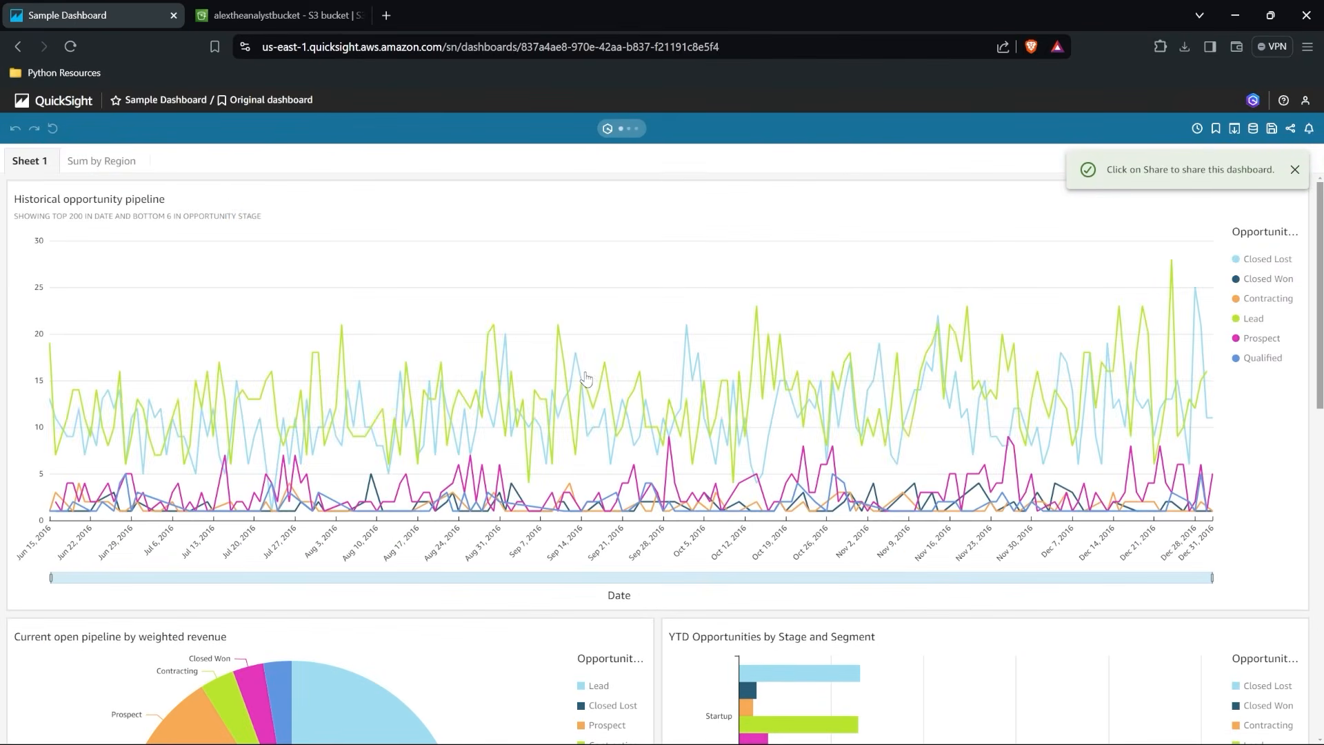
{"action": "left_click", "coordinate": [102, 161]}
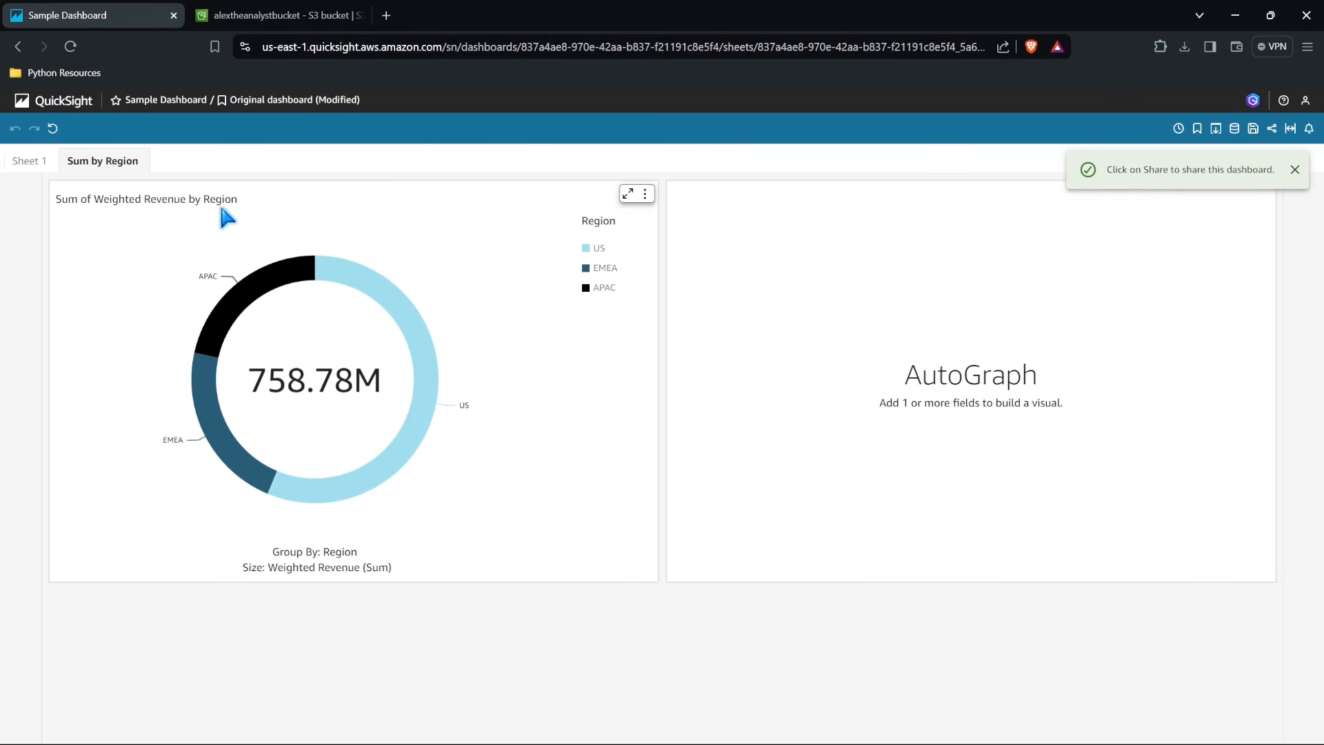
{"action": "left_click", "coordinate": [1295, 170]}
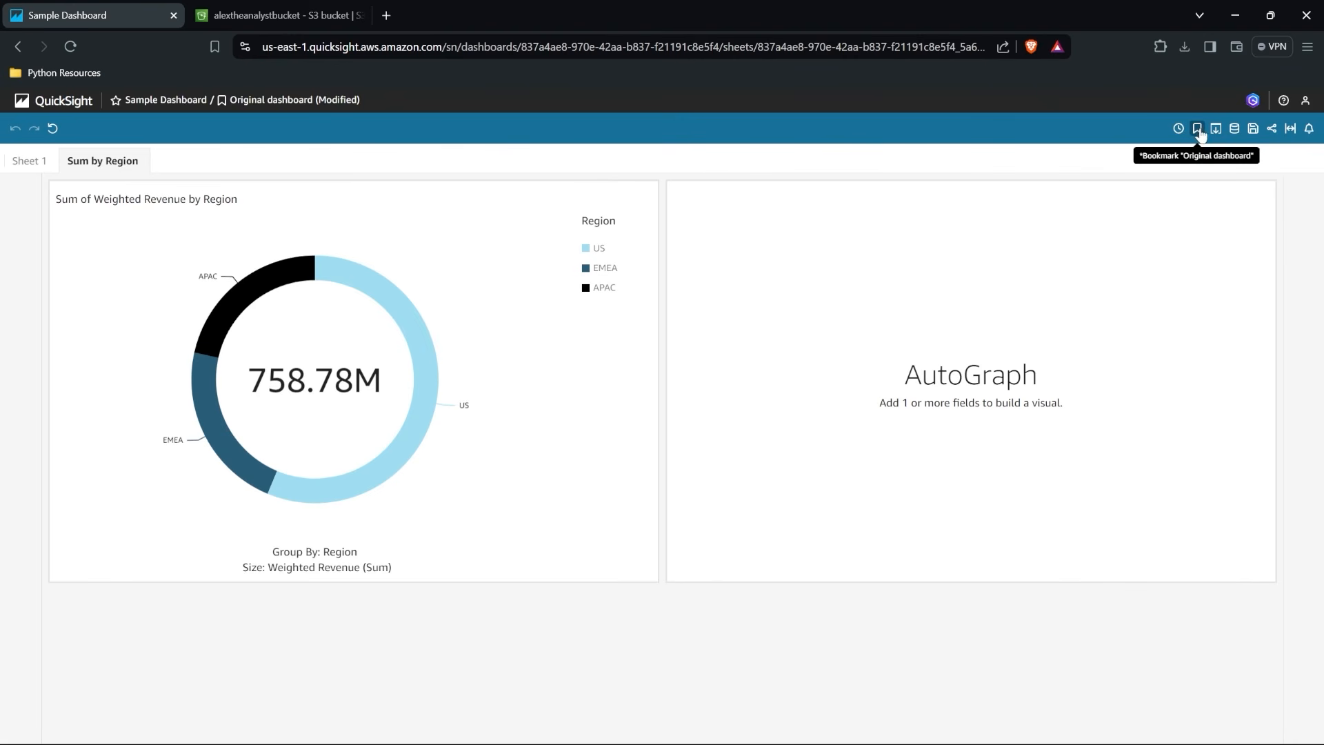
Open the sharing settings for the whole dashboard and copy its link.
{"action": "left_click", "coordinate": [1273, 131]}
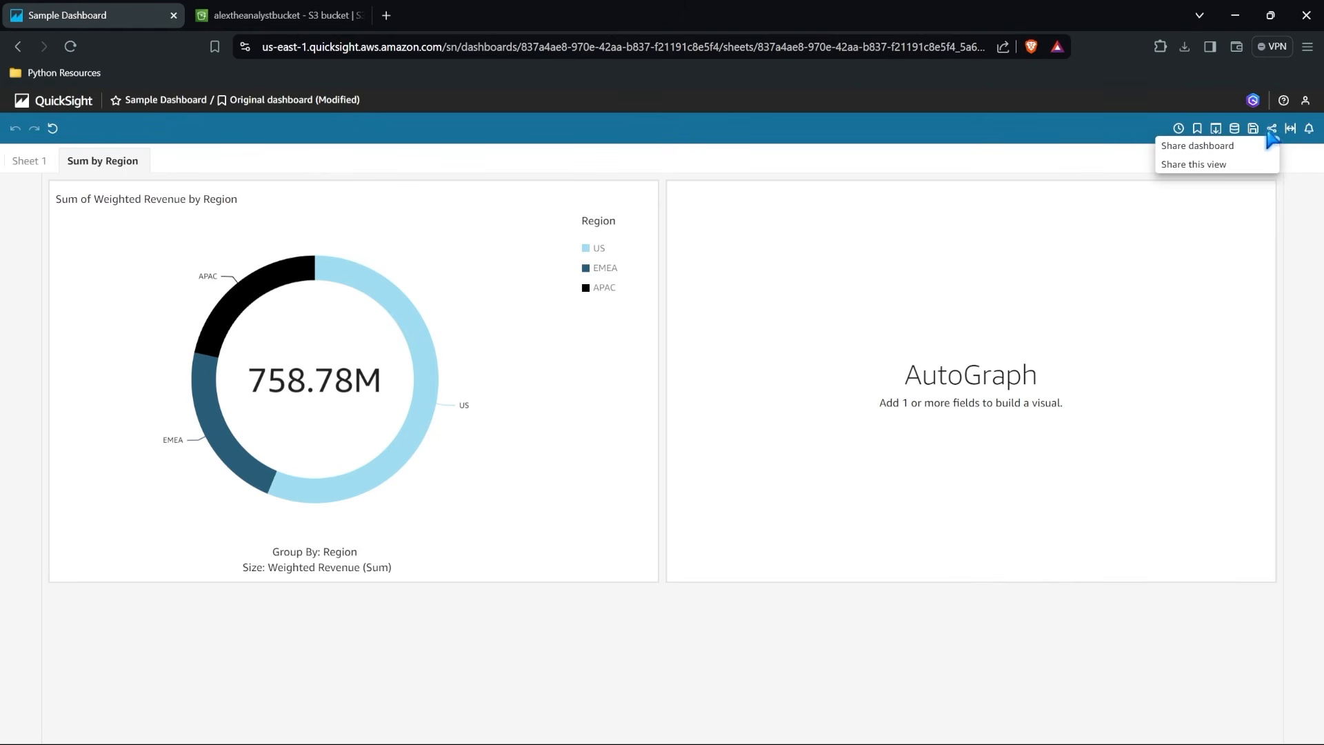
{"action": "left_click", "coordinate": [1248, 145]}
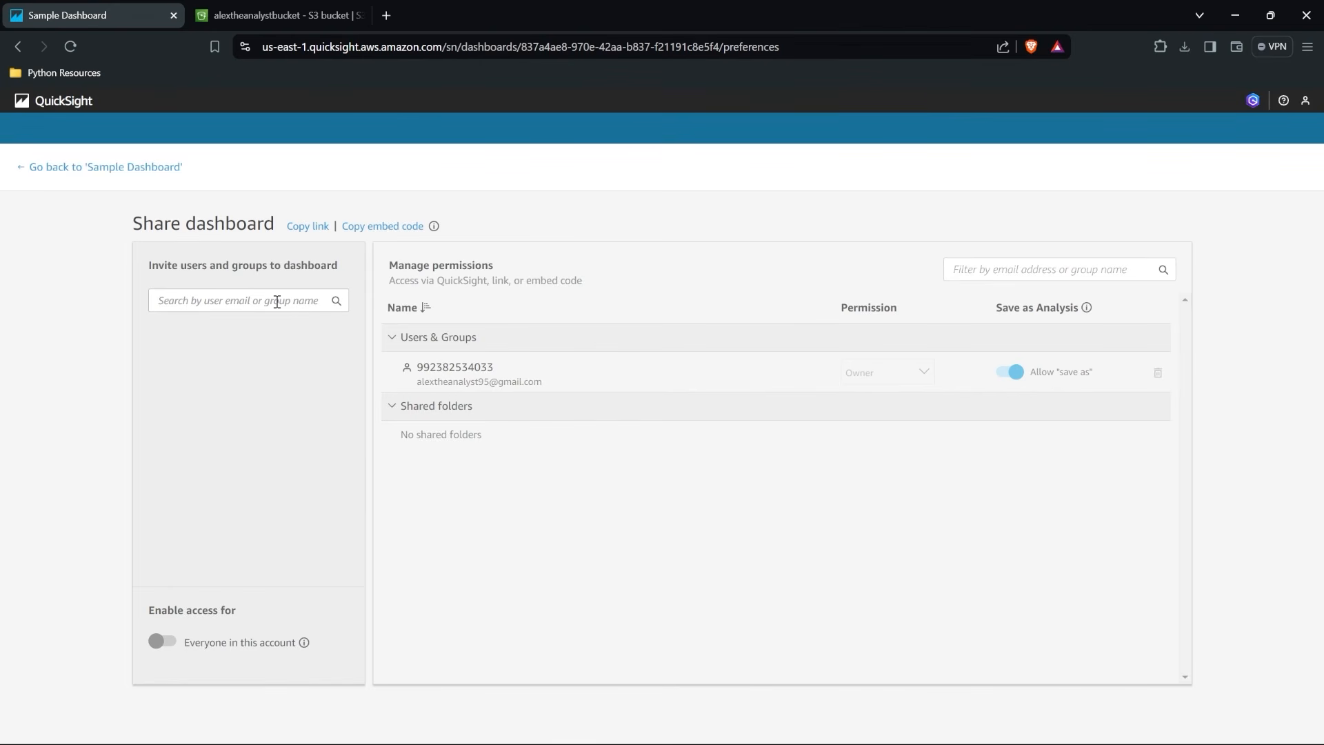
{"action": "mouse_move", "coordinate": [435, 231]}
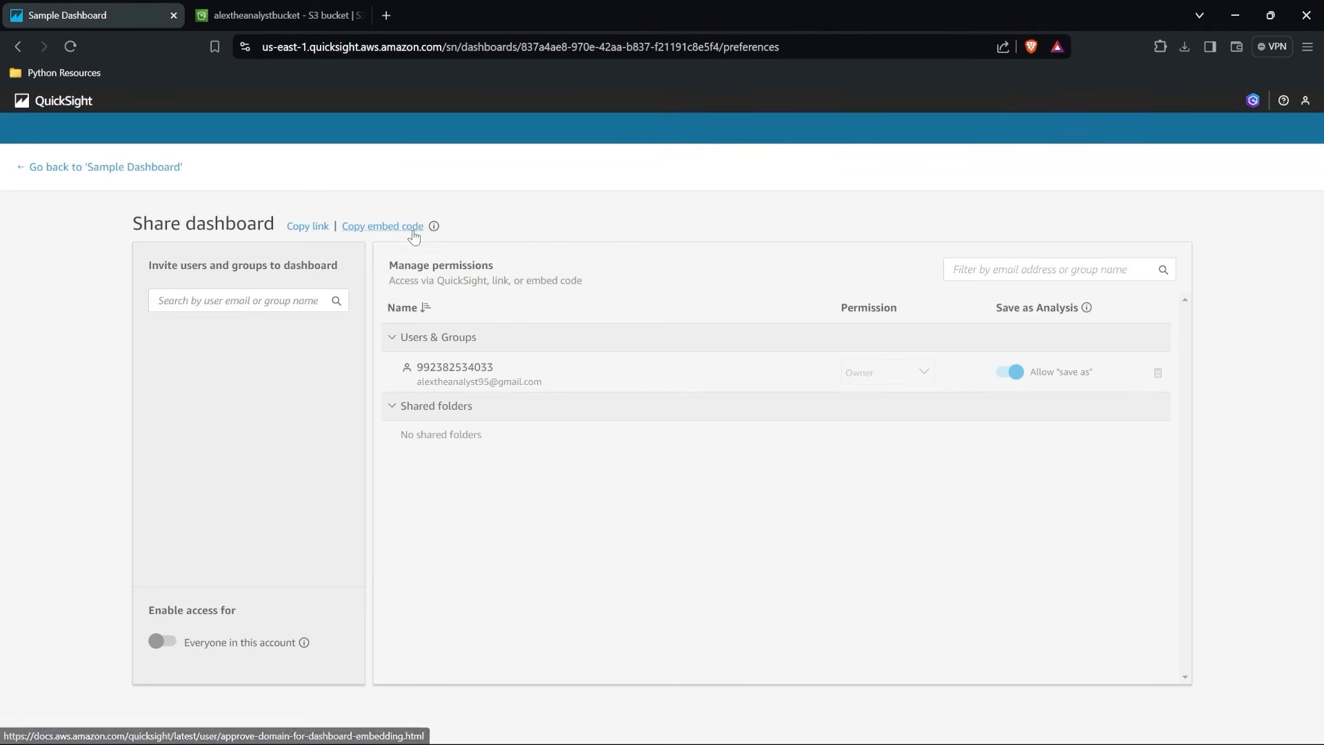
{"action": "left_click", "coordinate": [312, 226]}
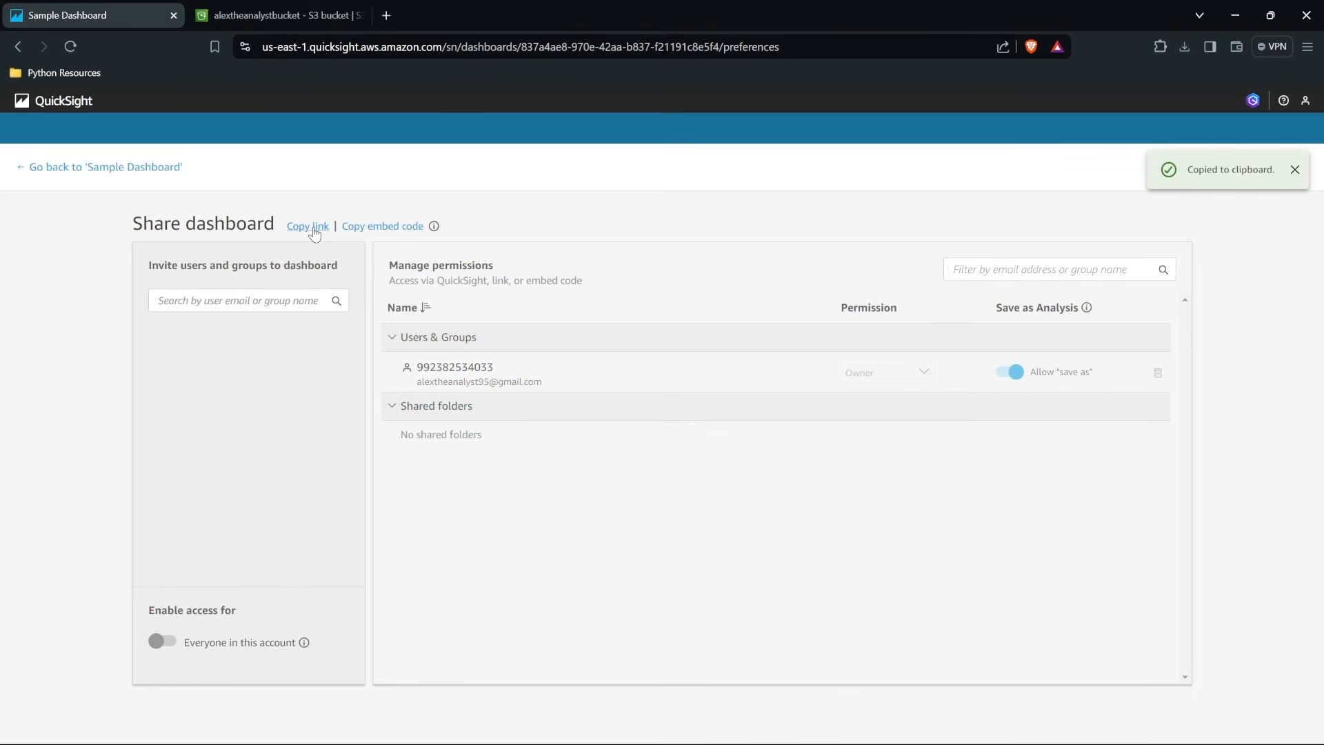
Open the copied dashboard link in a new browser tab to check the shared view.
{"action": "left_click", "coordinate": [386, 15]}
{"action": "key", "text": "ctrl+v"}
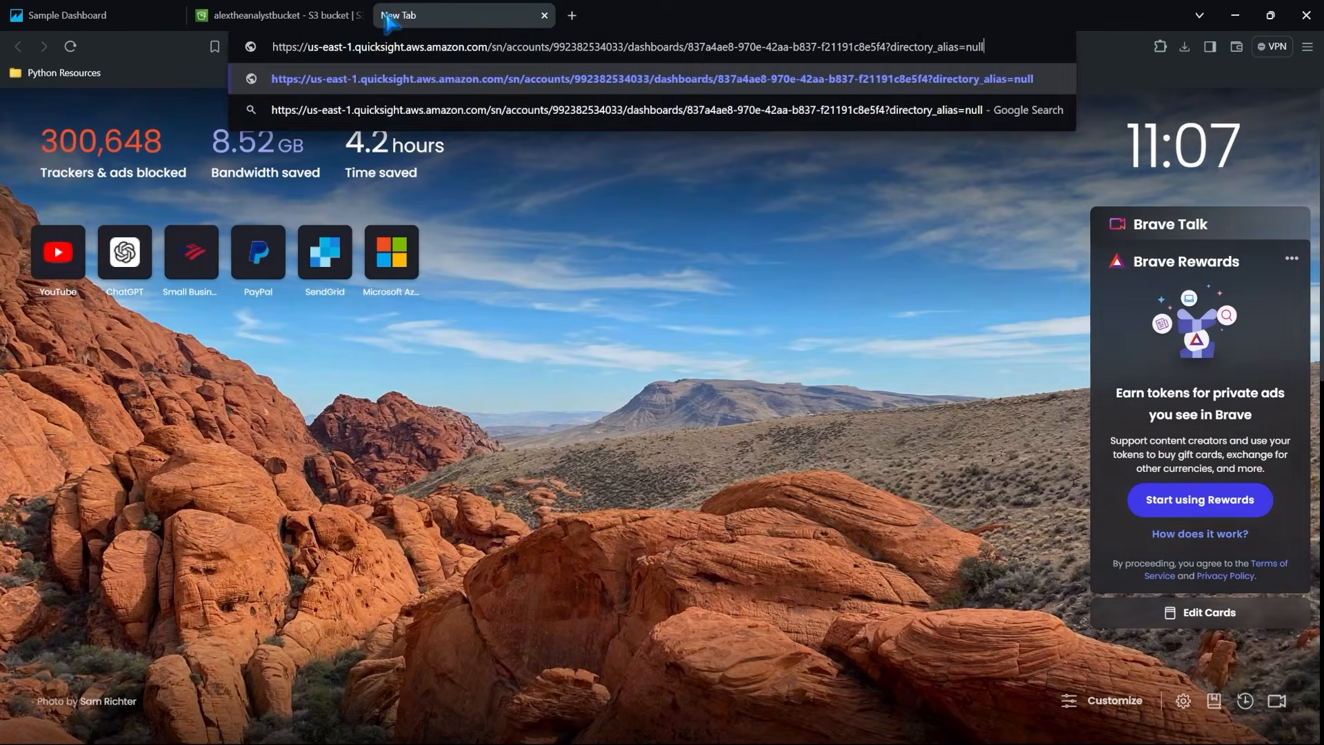
{"action": "key", "text": "Return"}
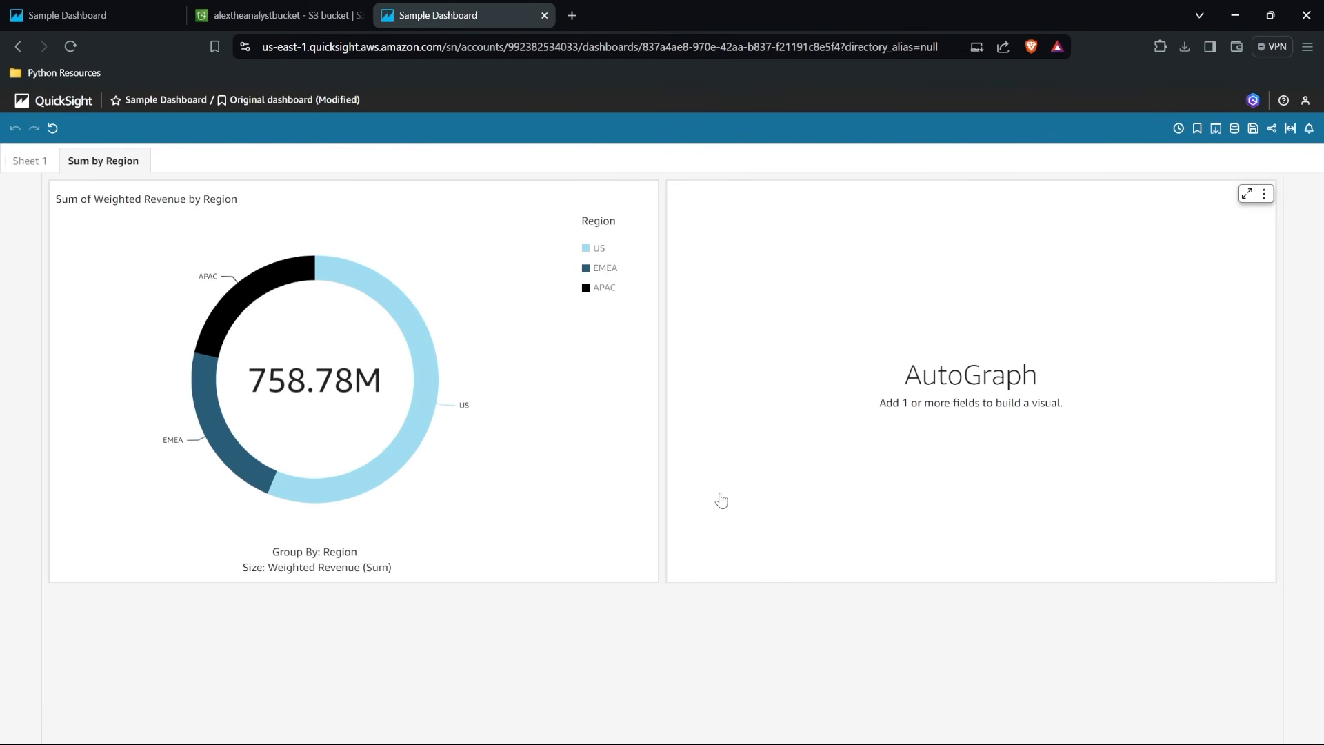
Return to the original browser tab, leave the dashboard's sharing settings and go to the QuickSight home page.
{"action": "left_click", "coordinate": [138, 15]}
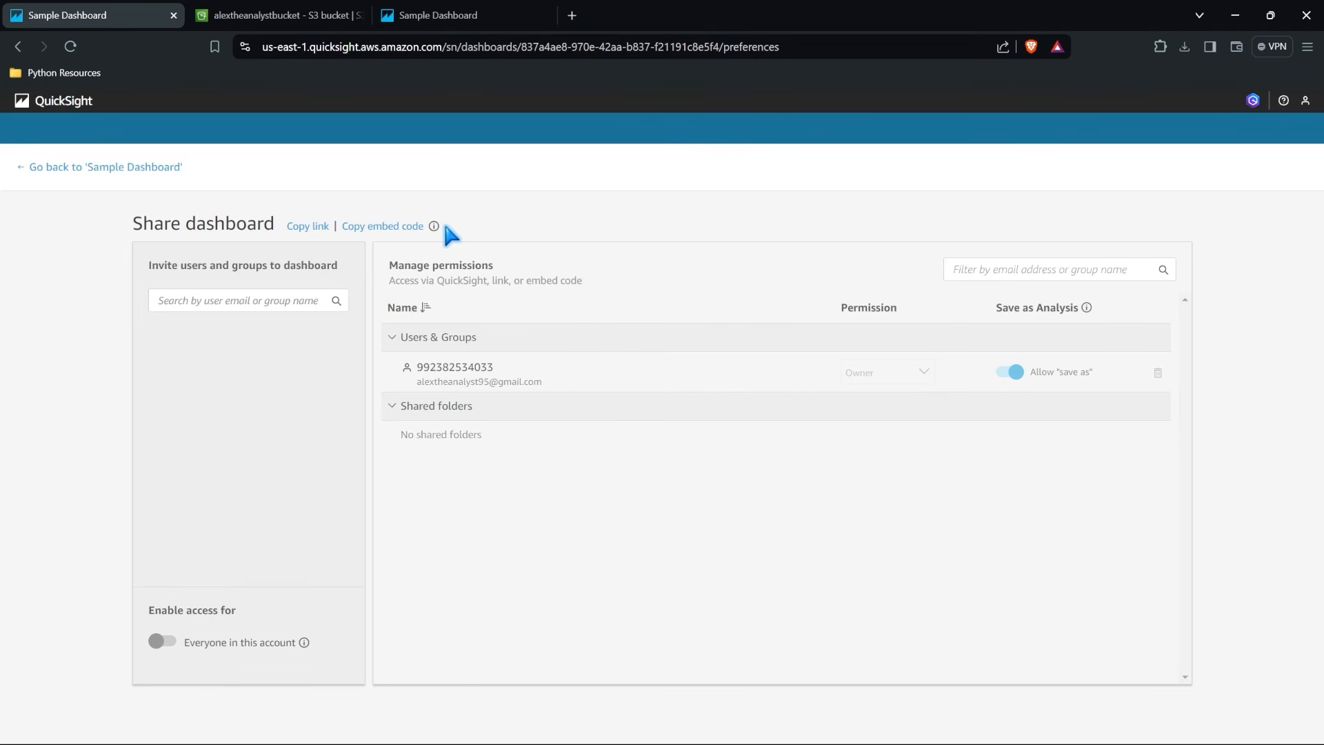
{"action": "left_click", "coordinate": [116, 167]}
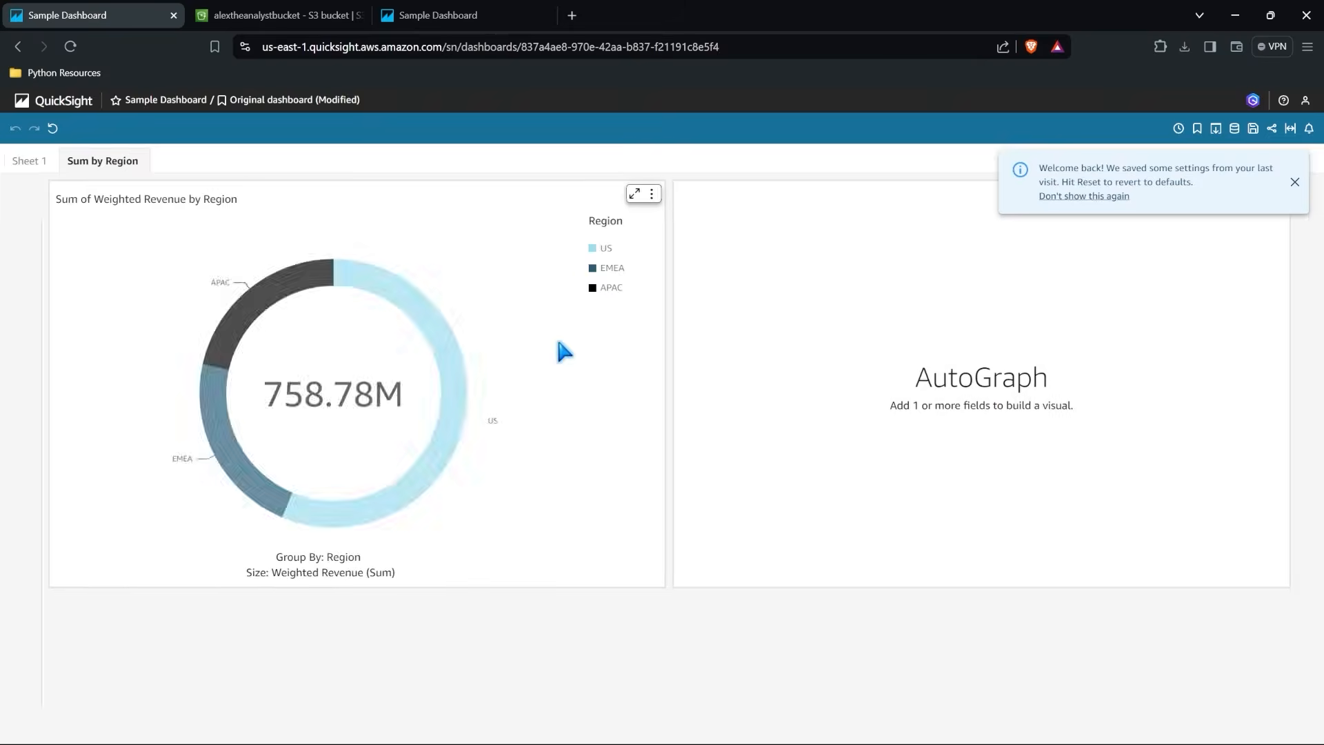
{"action": "left_click", "coordinate": [54, 101]}
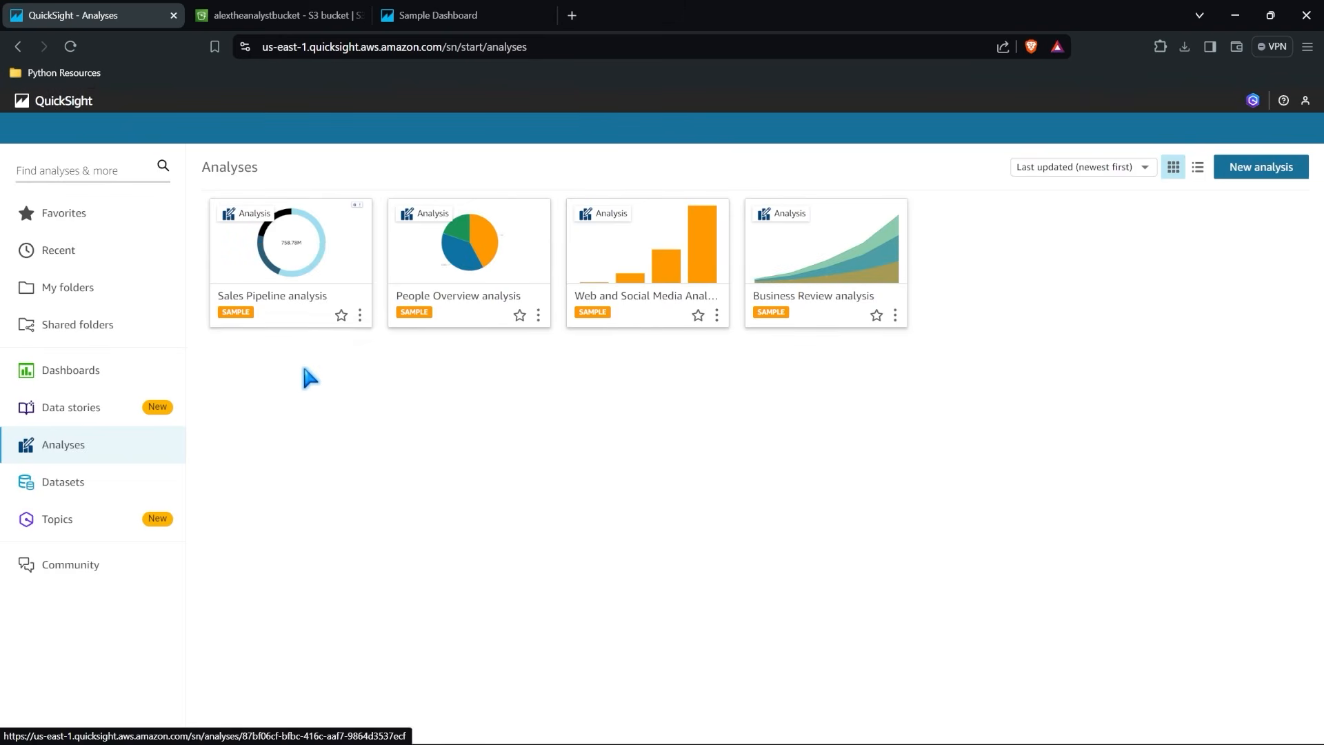
Look over the Dashboards and Data stories pages and finish at the list of analyses.
{"action": "left_click", "coordinate": [97, 370]}
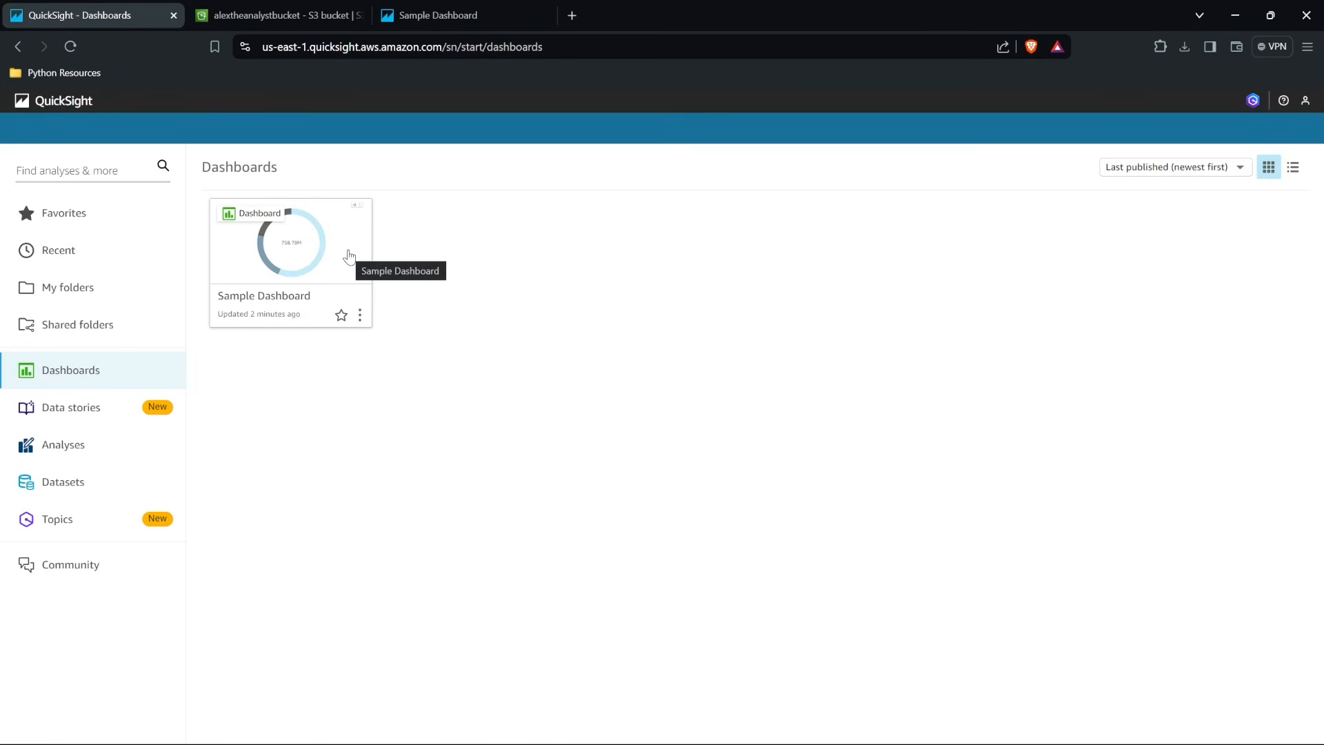
{"action": "left_click", "coordinate": [103, 408]}
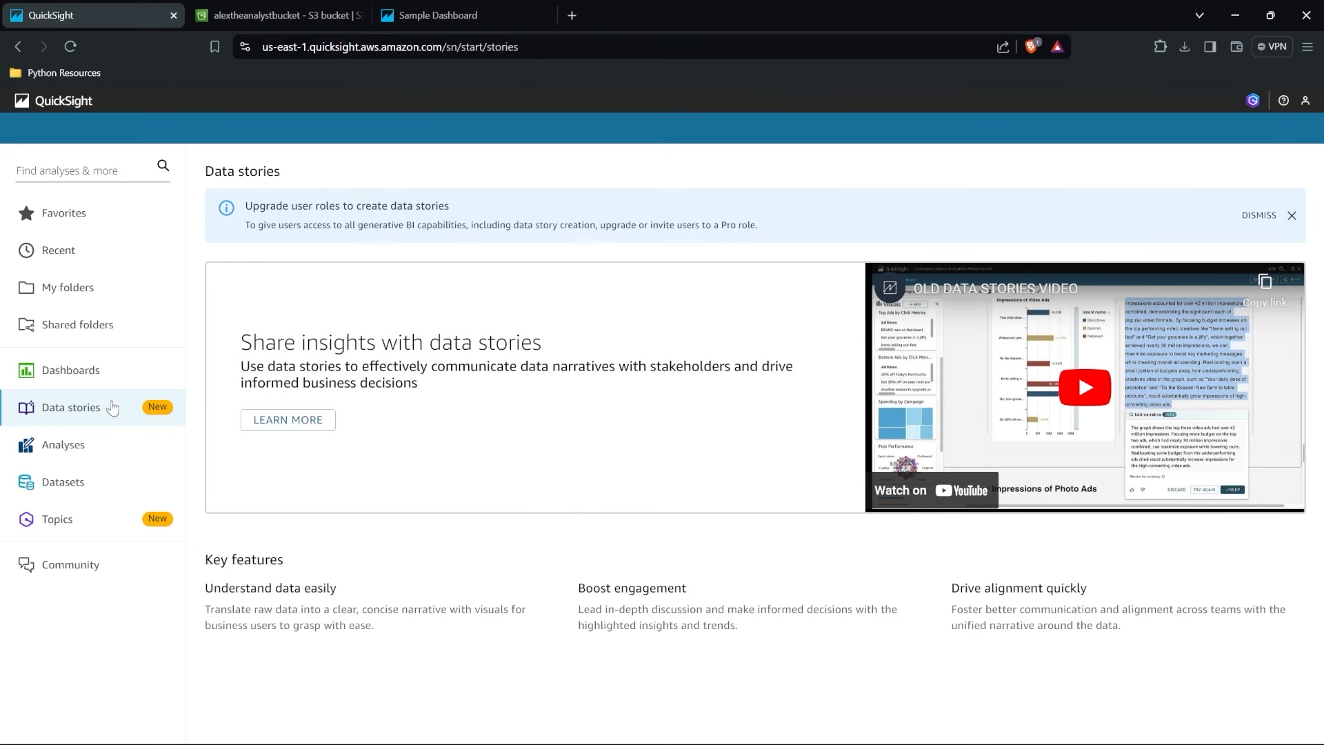
{"action": "left_click", "coordinate": [124, 368]}
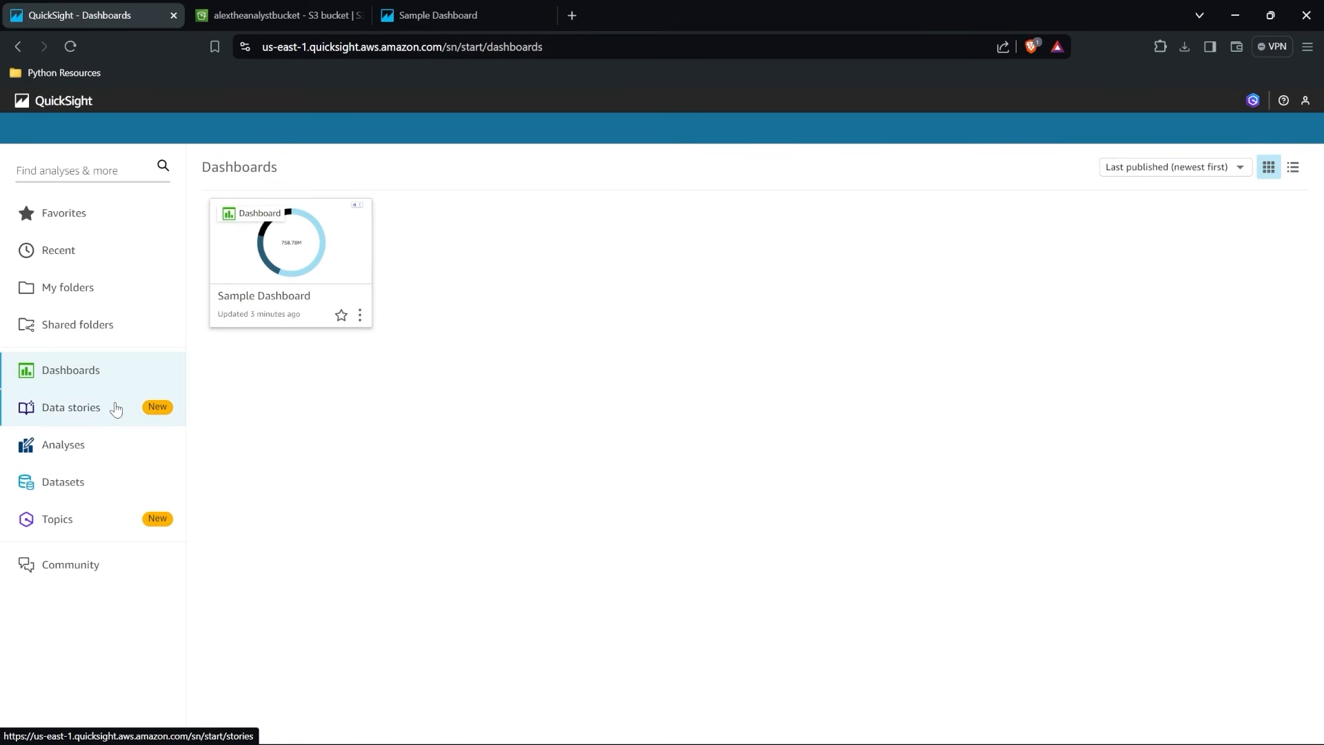
{"action": "left_click", "coordinate": [114, 442]}
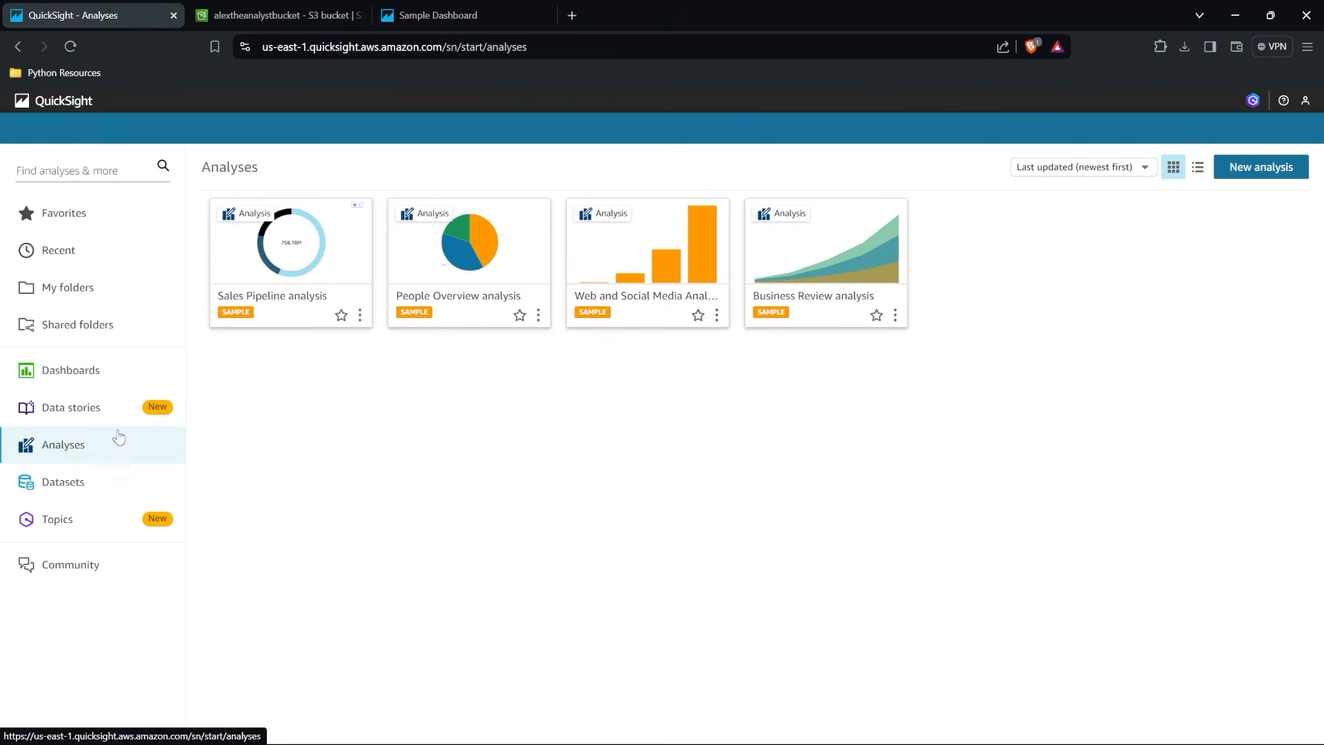
Create a new personal folder named AlexTheAnalyst in My folders.
{"action": "left_click", "coordinate": [103, 291]}
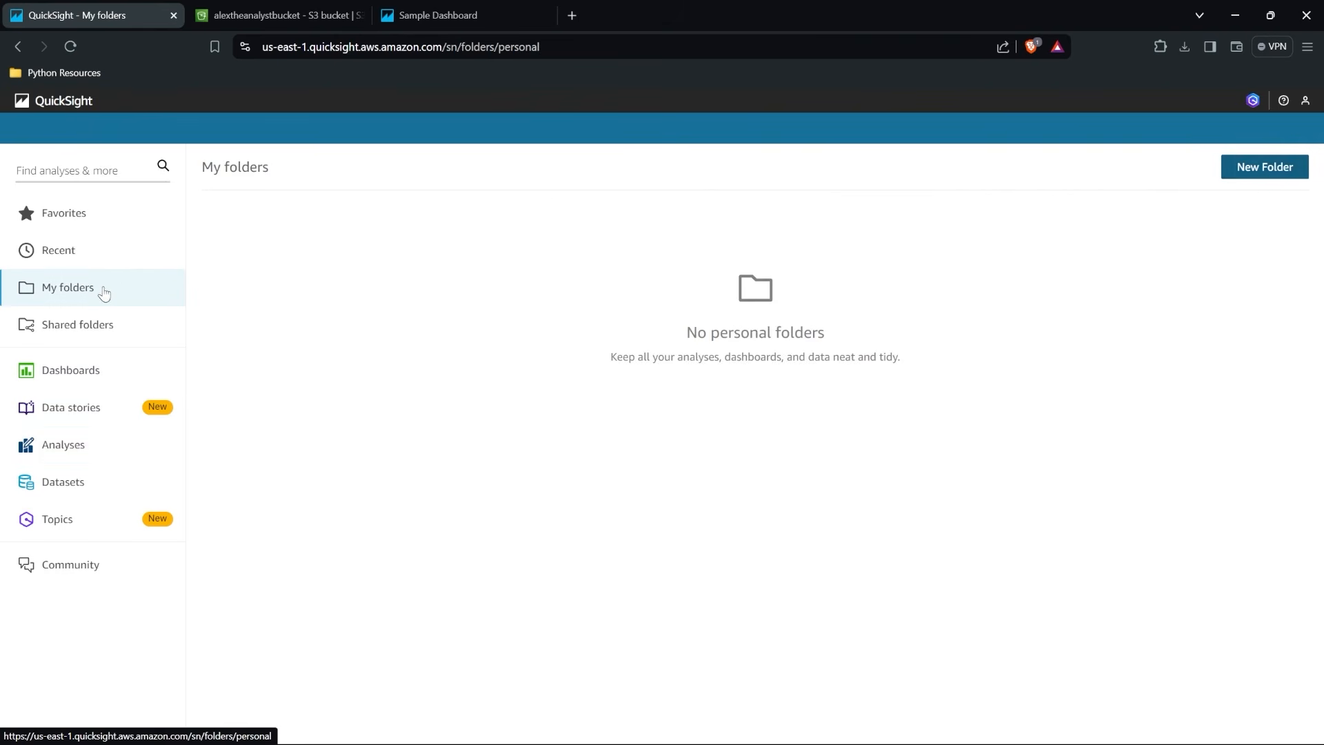
{"action": "left_click", "coordinate": [1270, 168]}
{"action": "left_click", "coordinate": [649, 228]}
{"action": "type", "text": "Alex"}
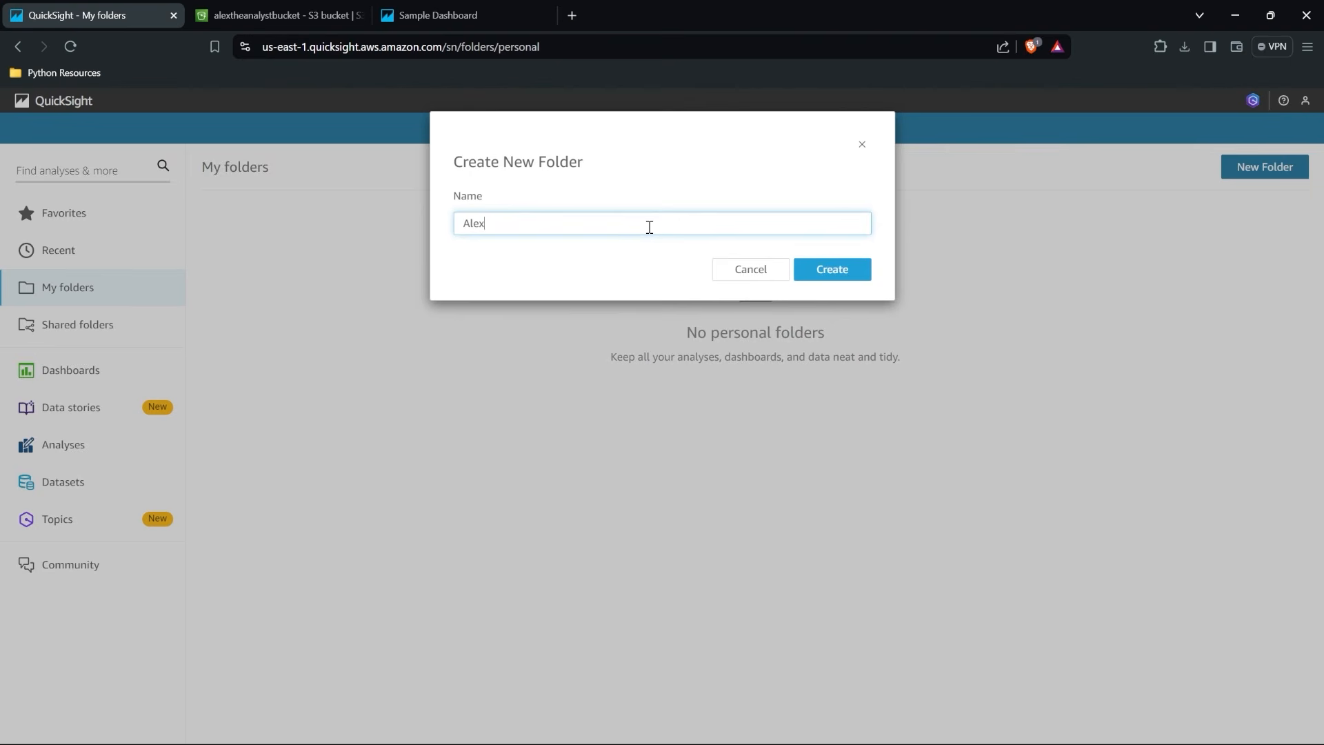
{"action": "type", "text": "TheAnalyst"}
{"action": "left_click", "coordinate": [831, 269]}
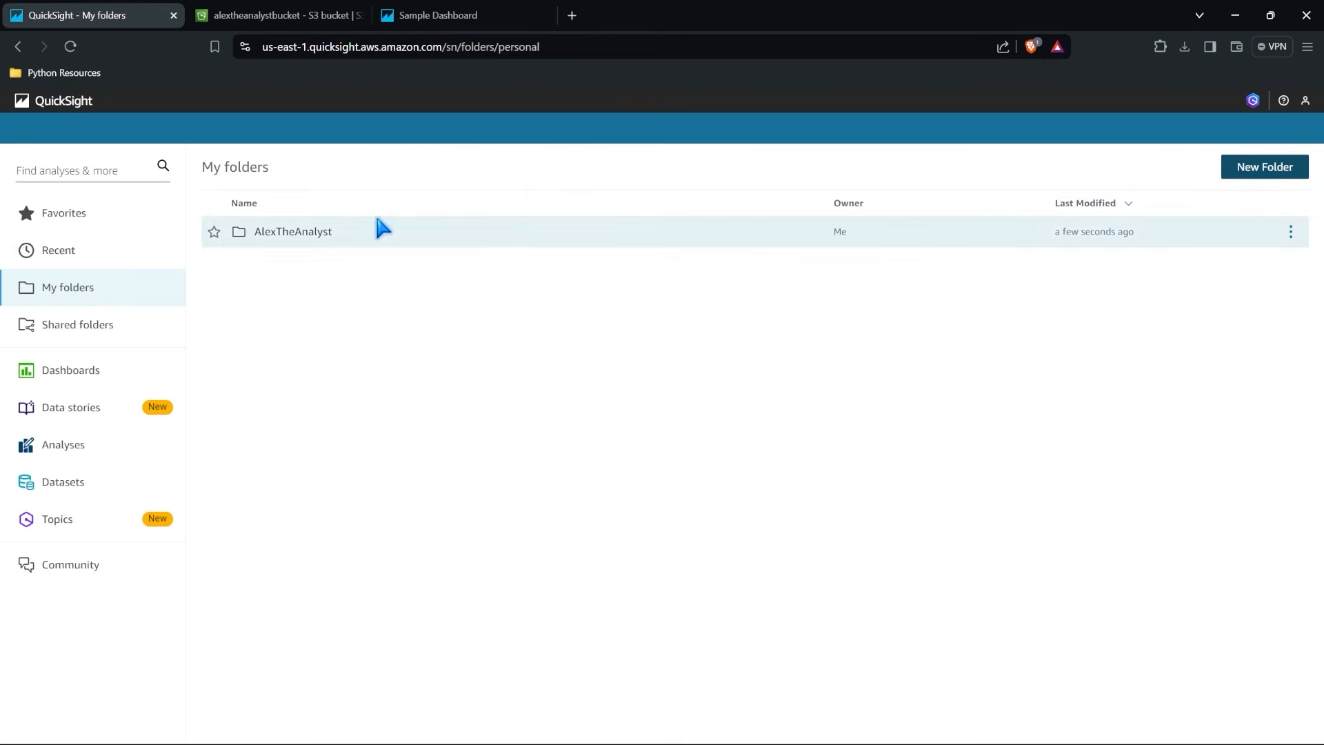
Add the Sample Dashboard to the personal AlexTheAnalyst folder.
{"action": "left_click", "coordinate": [87, 372]}
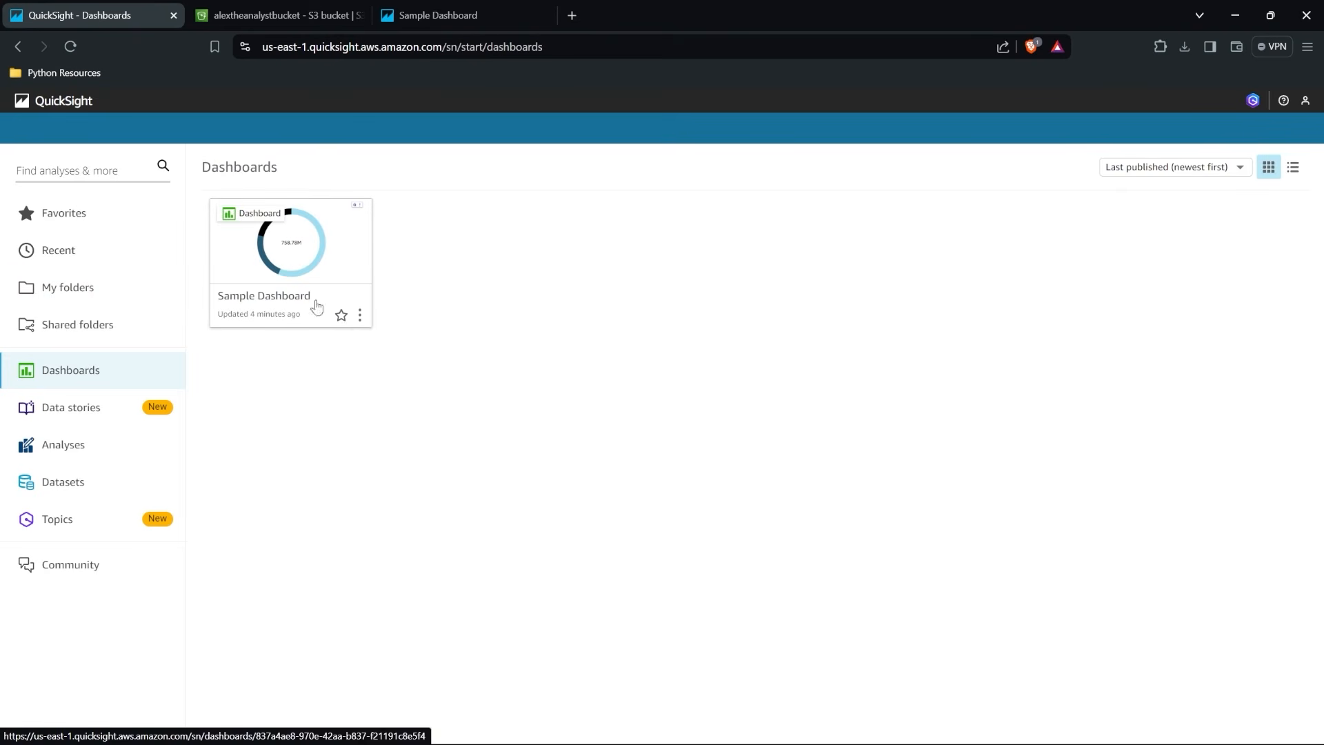
{"action": "left_click", "coordinate": [361, 316]}
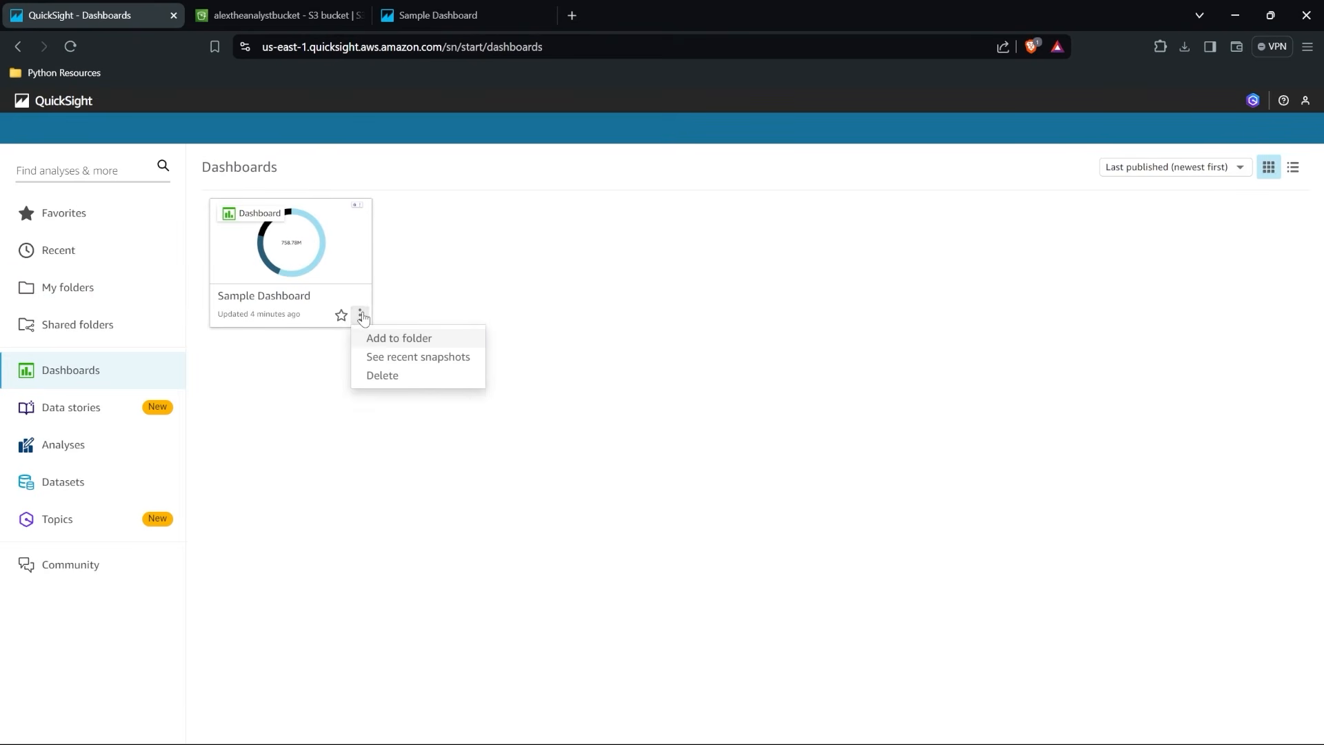
{"action": "left_click", "coordinate": [400, 337]}
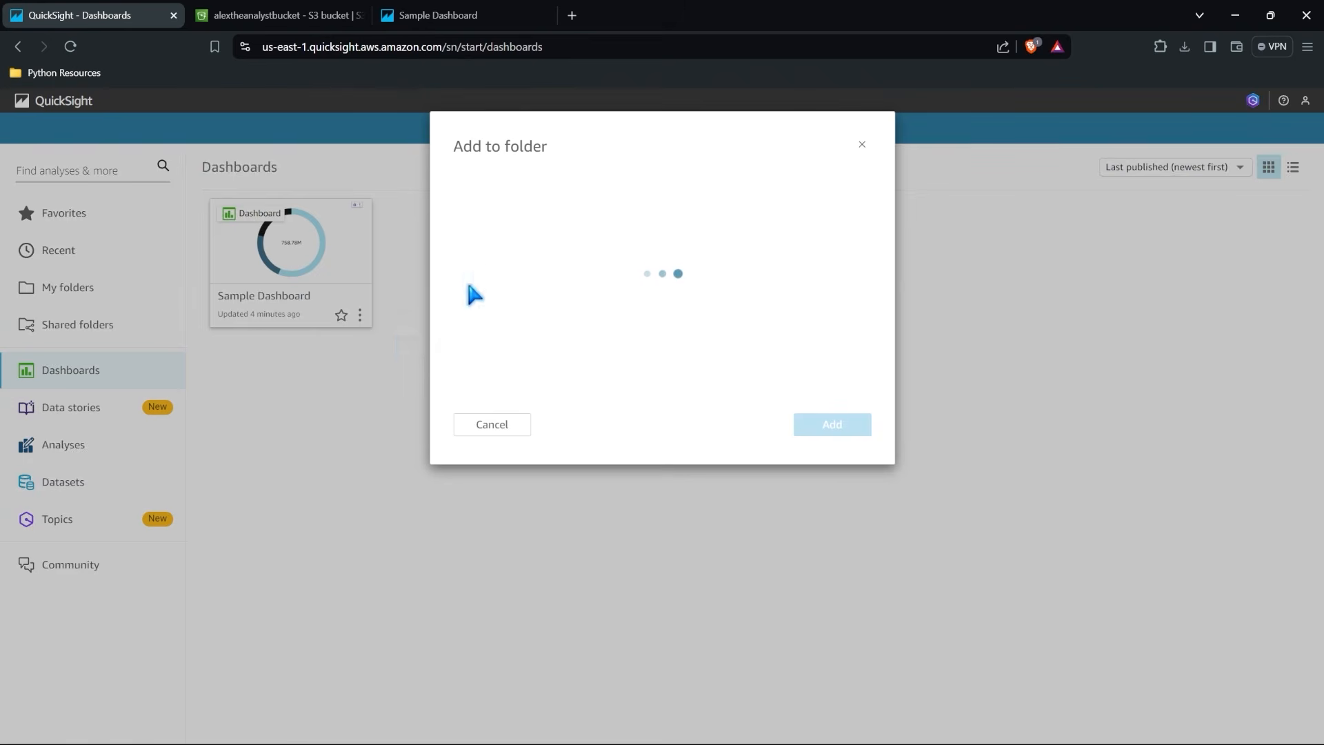
{"action": "left_click", "coordinate": [463, 177]}
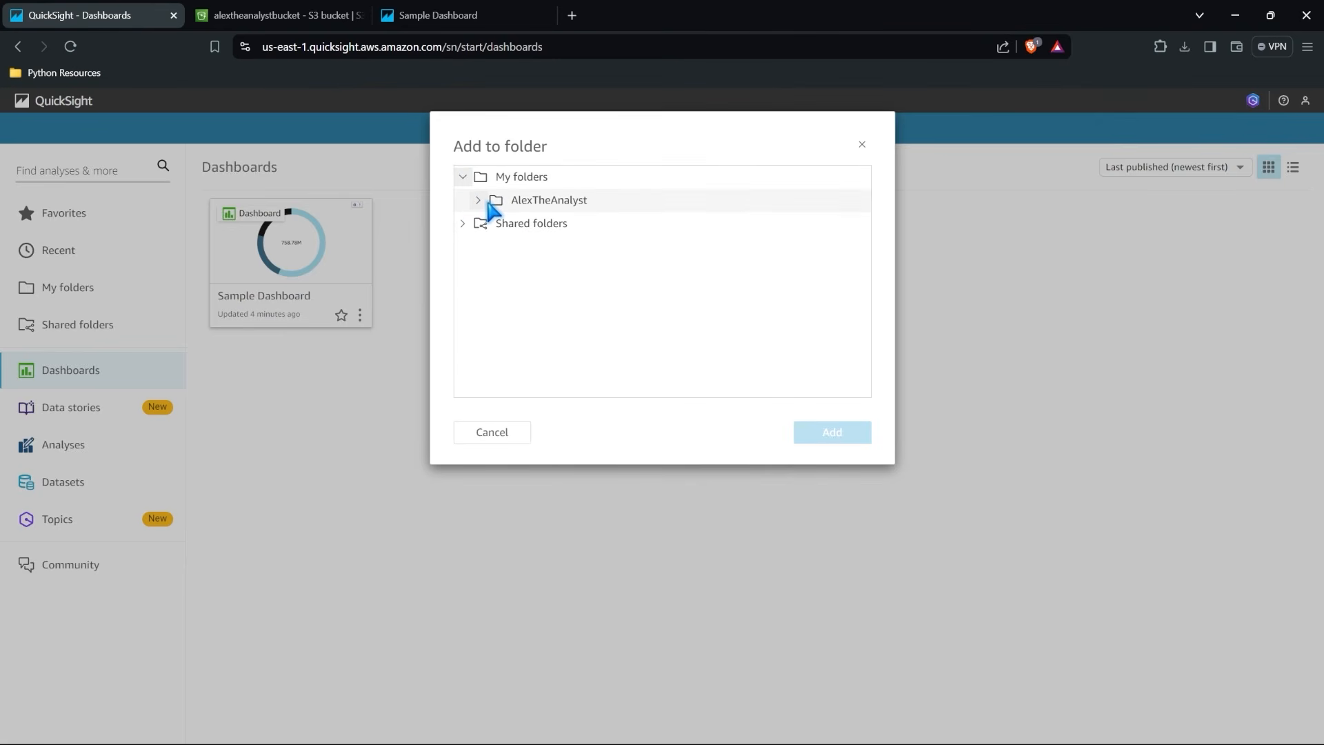
{"action": "left_click", "coordinate": [522, 202]}
{"action": "left_click", "coordinate": [831, 448]}
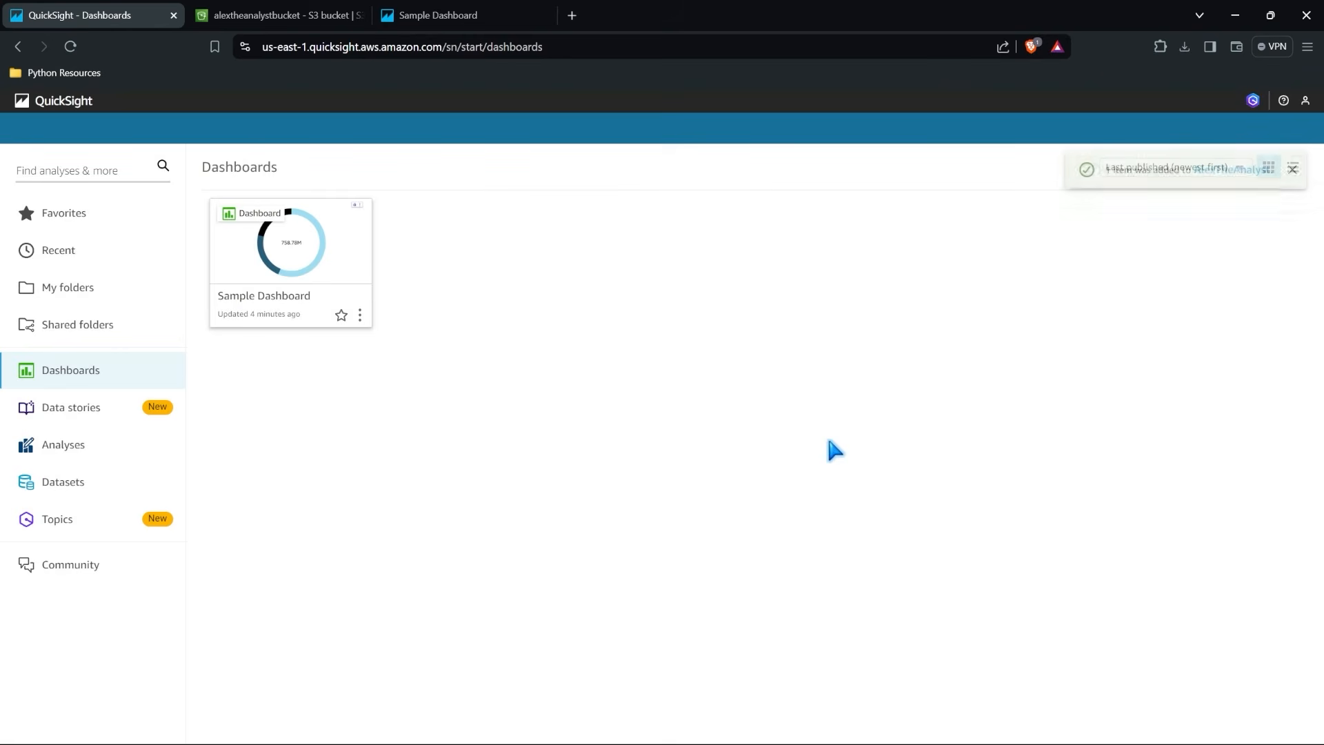
Open the AlexTheAnalyst folder to check its contents and return to the personal folders list.
{"action": "left_click", "coordinate": [95, 295]}
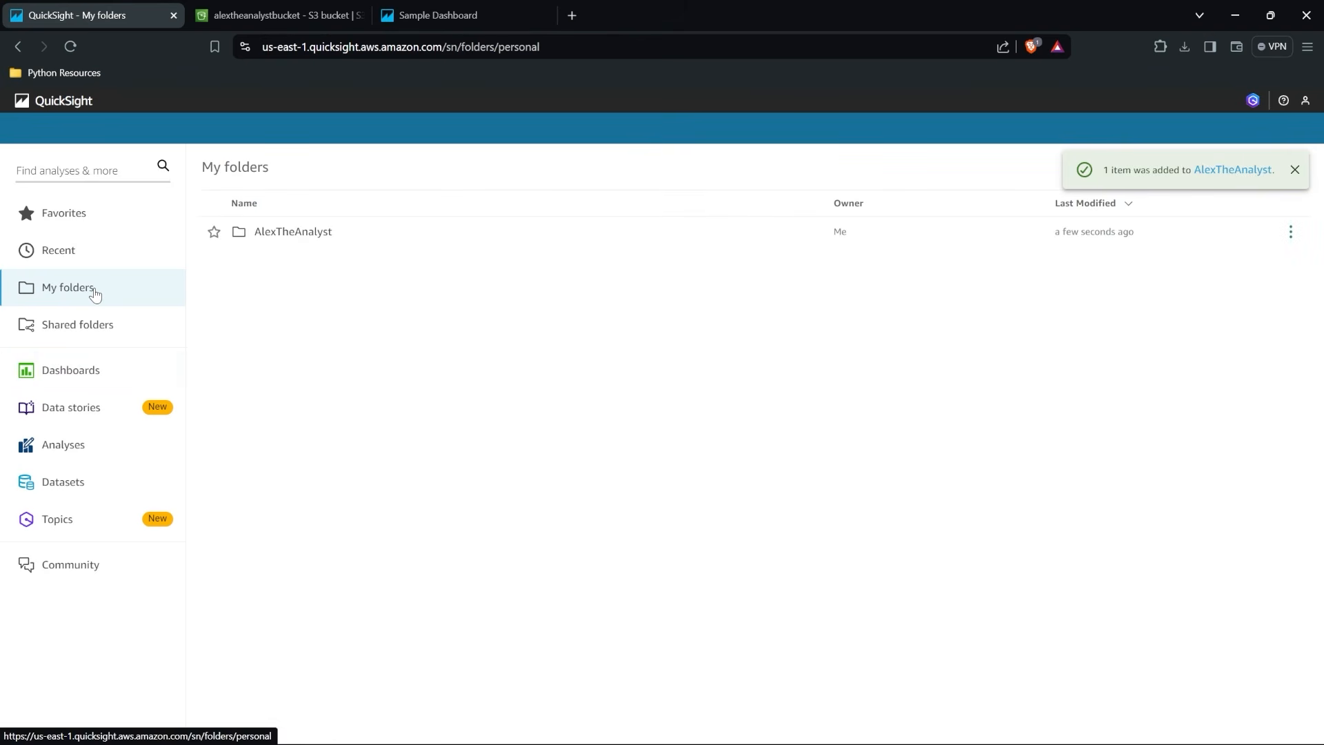
{"action": "left_click", "coordinate": [286, 236]}
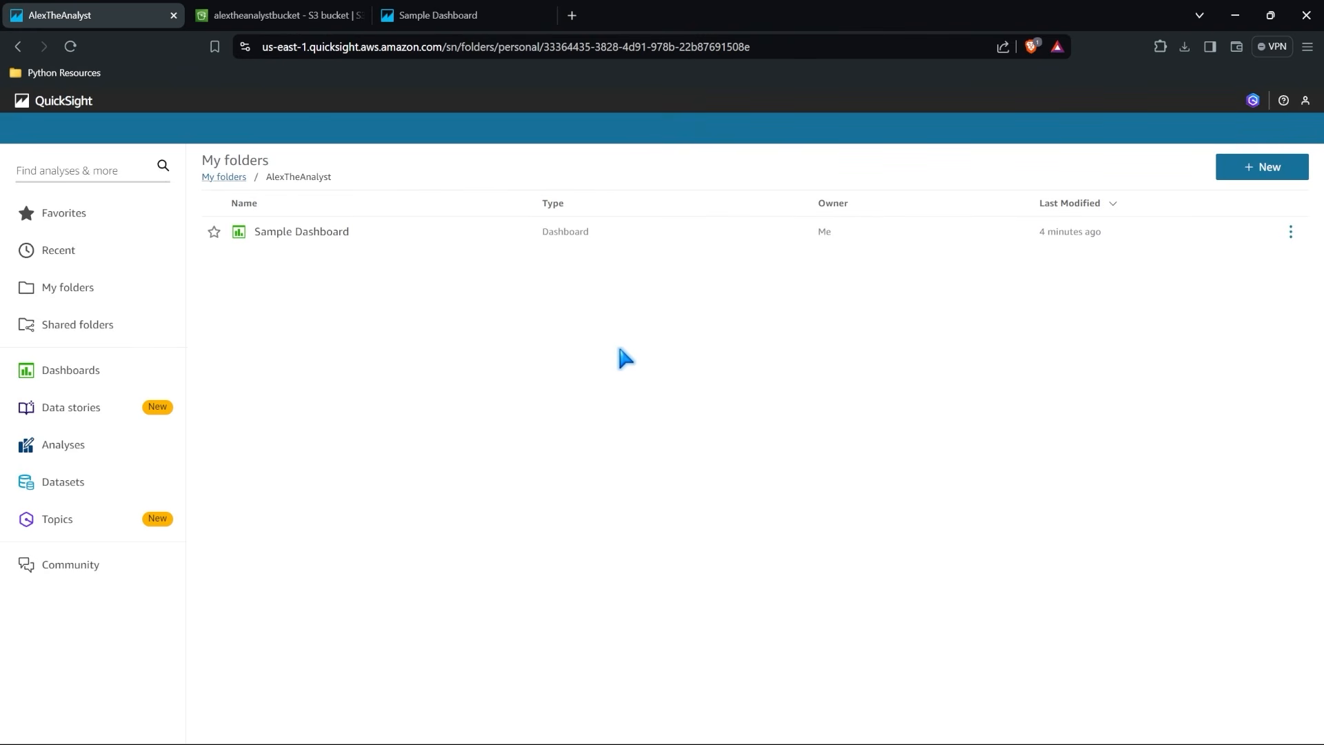
{"action": "left_click", "coordinate": [69, 287]}
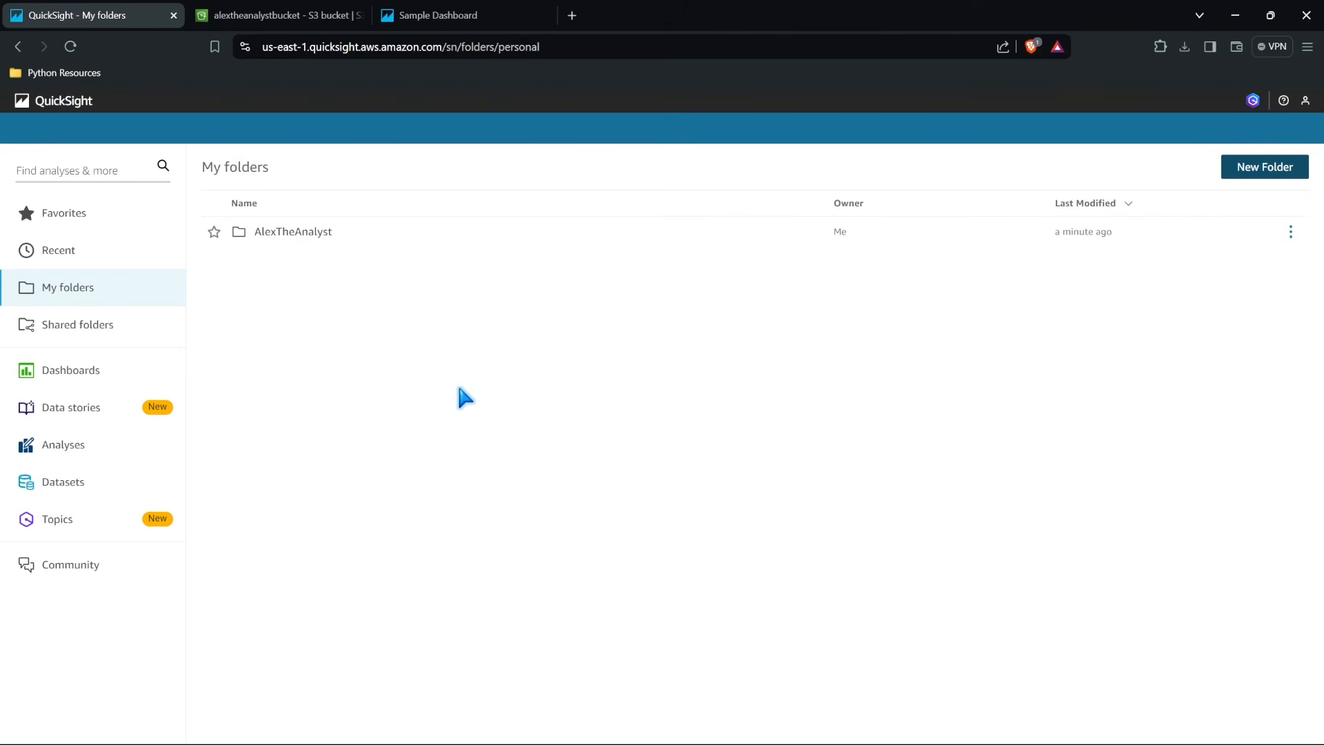
Open the Sample Dashboard from the list of dashboards to view it and return to the QuickSight home page.
{"action": "left_click", "coordinate": [110, 372]}
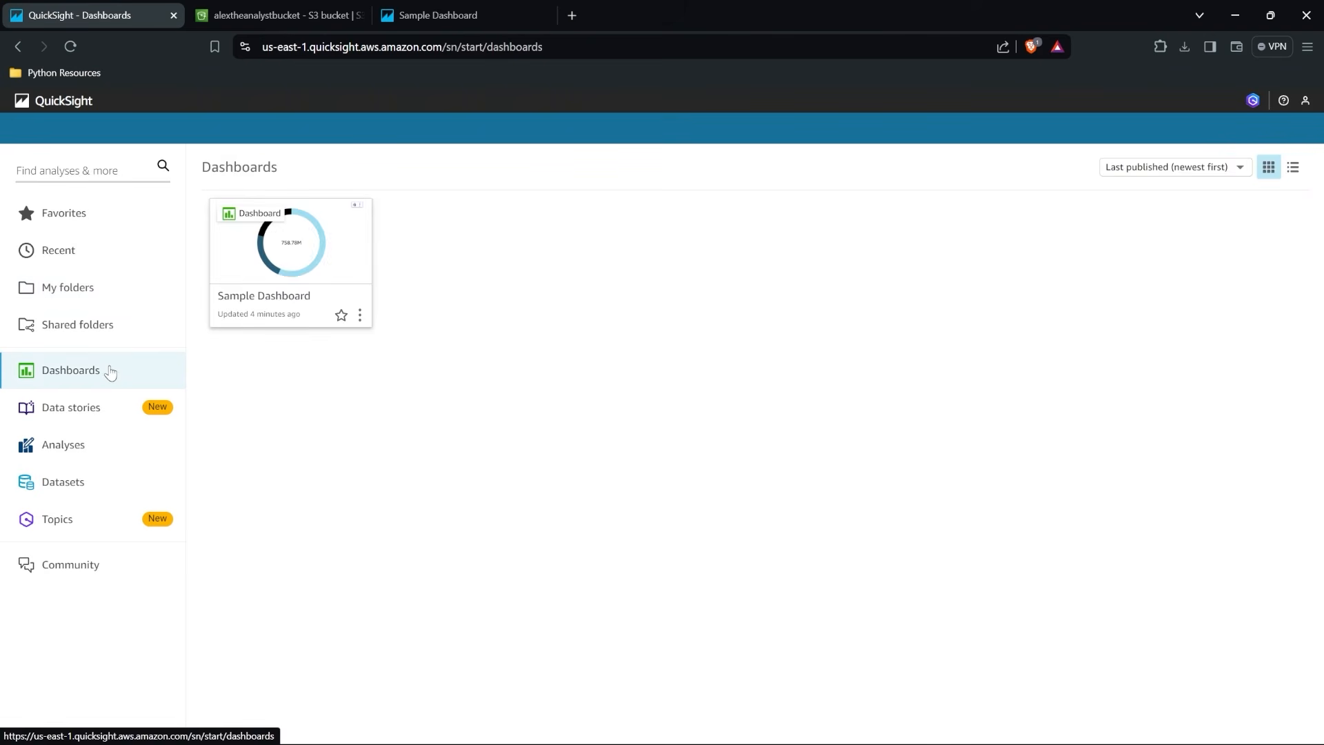
{"action": "left_click", "coordinate": [292, 242]}
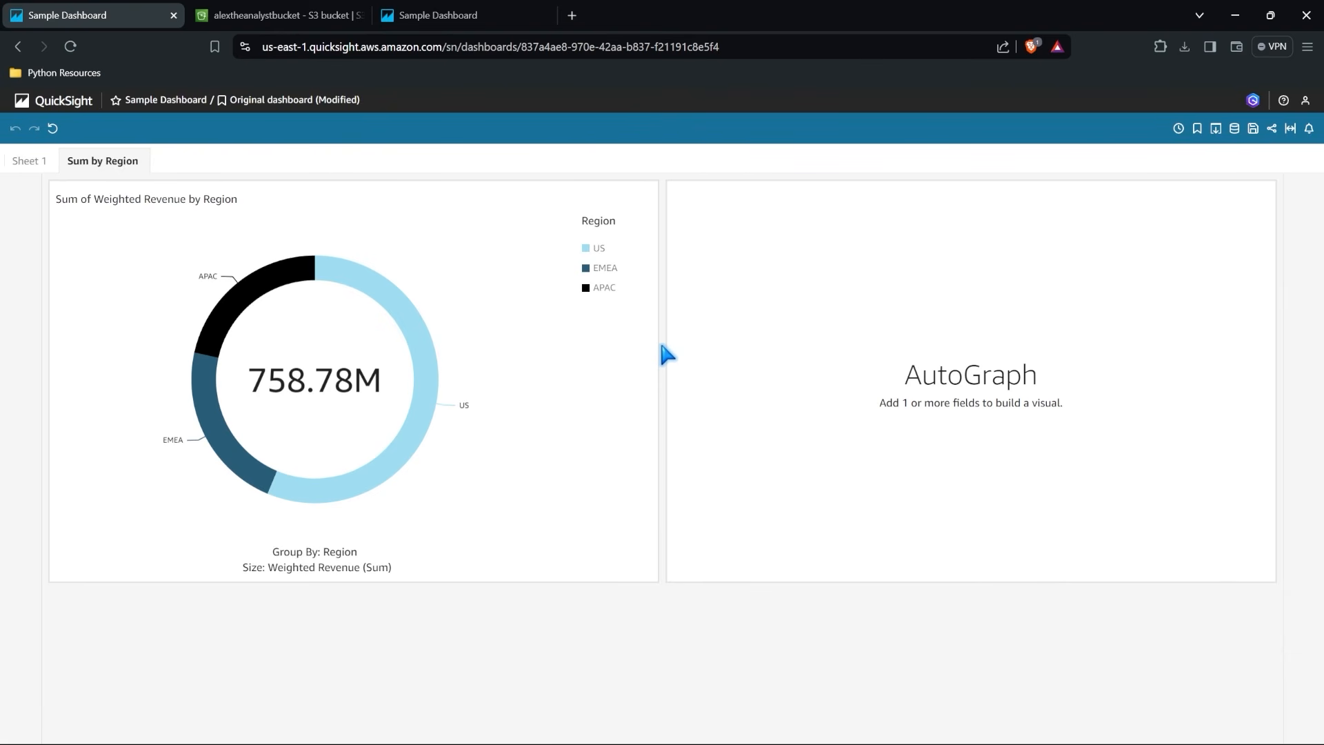
{"action": "left_click", "coordinate": [39, 113]}
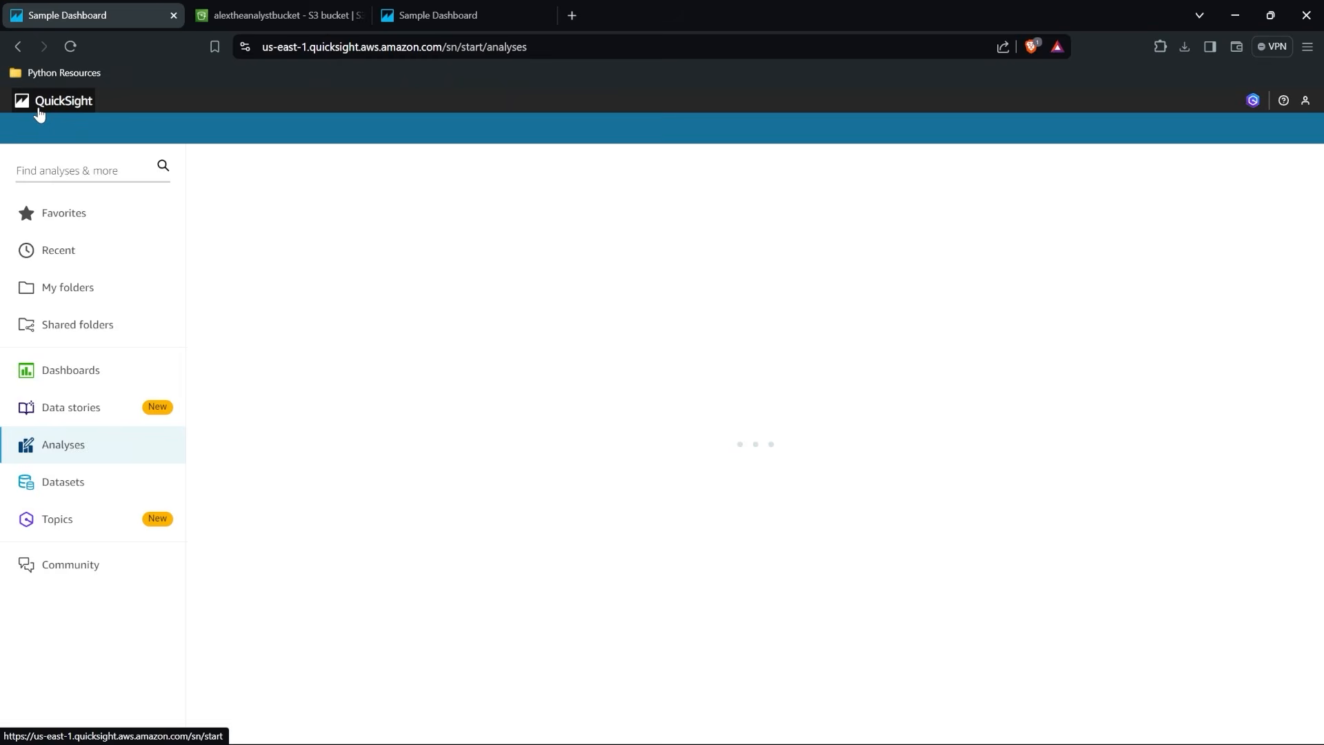